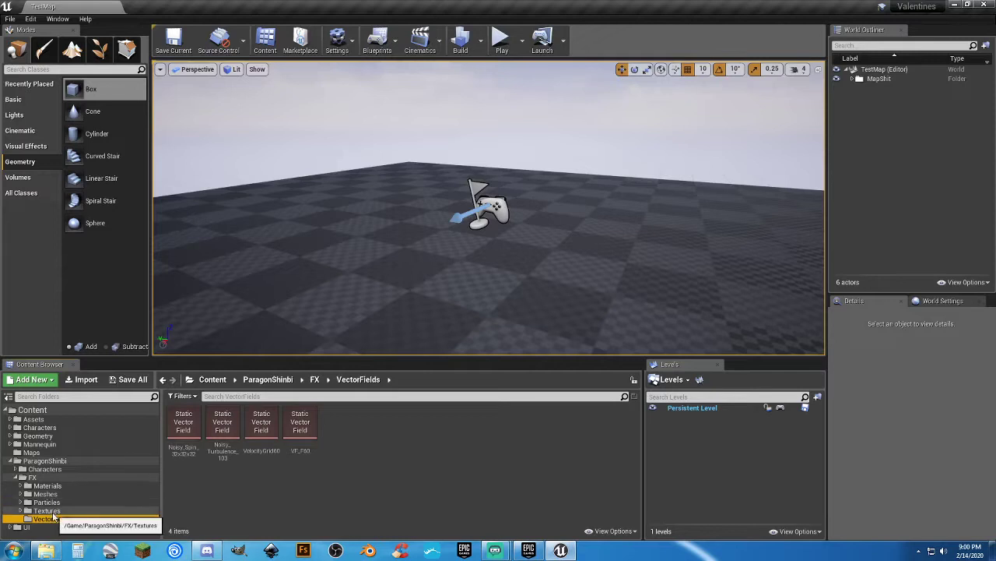
Open the Particles folder of ParagonShinbi/FX and select the P_Shinbi_FrontEnd_Hand_Loop particle system
{"action": "left_click", "coordinate": [44, 503]}
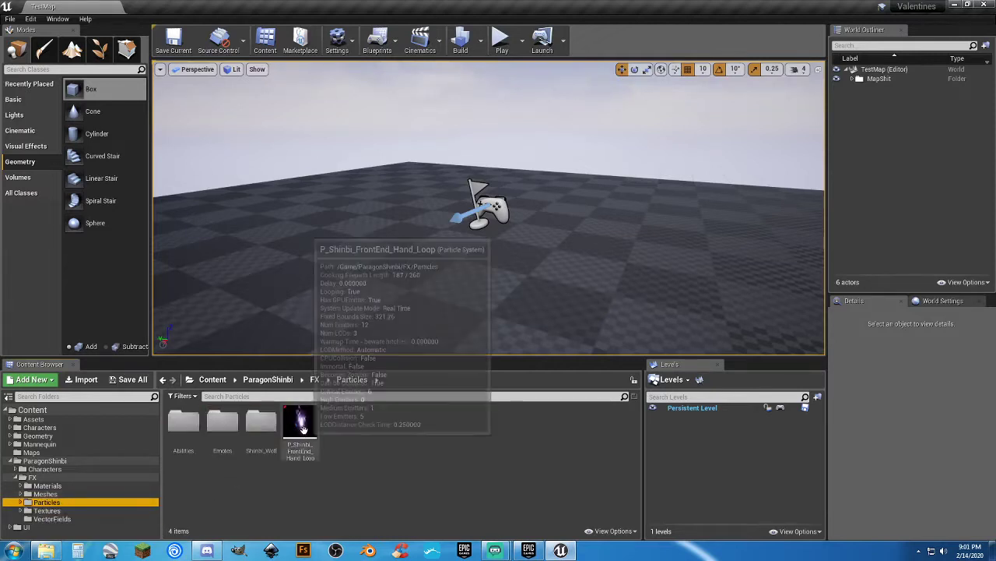
{"action": "left_click", "coordinate": [301, 425]}
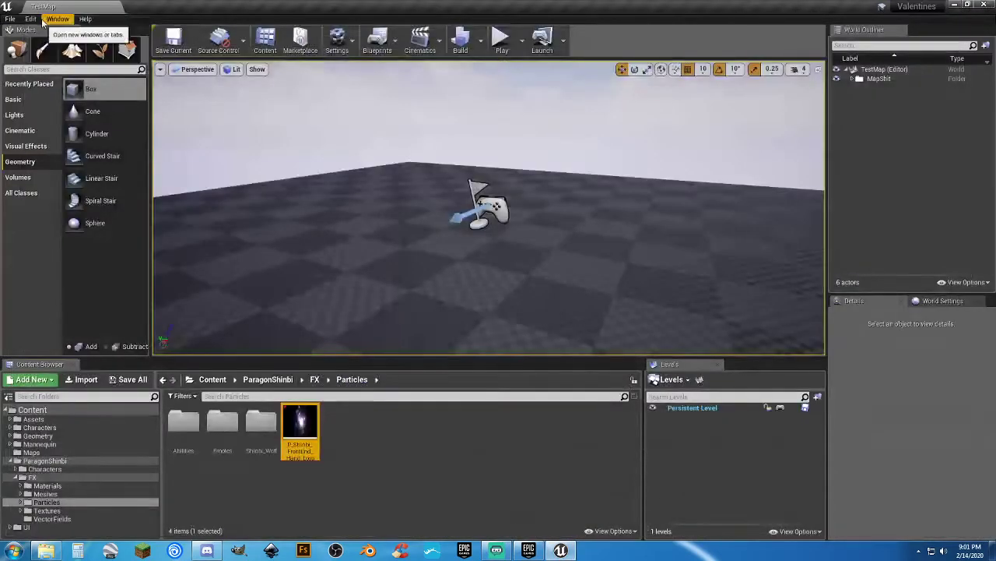
In the editor preferences, set the Asset Editor Open Location to Main Window
{"action": "left_click", "coordinate": [30, 19]}
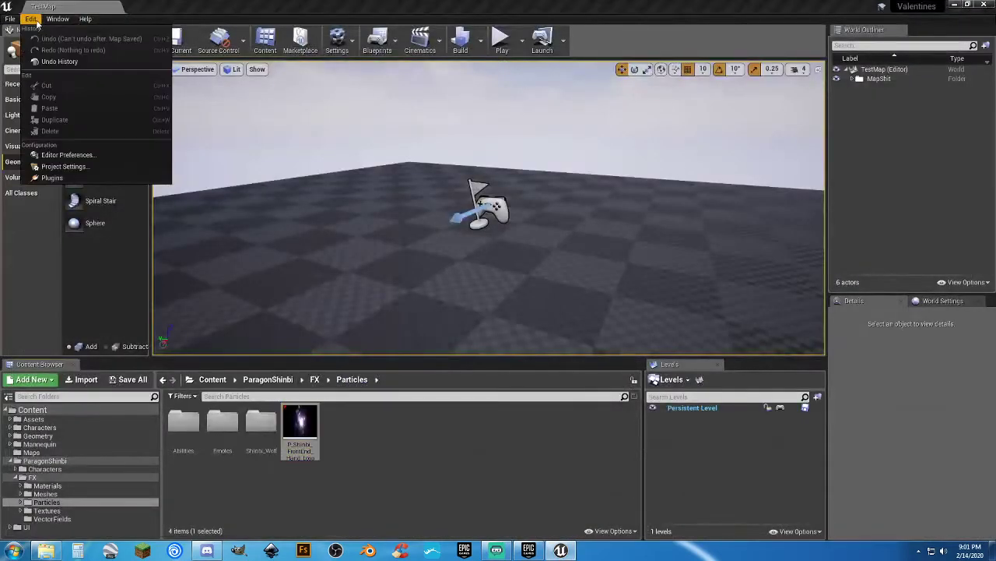
{"action": "left_click", "coordinate": [85, 159]}
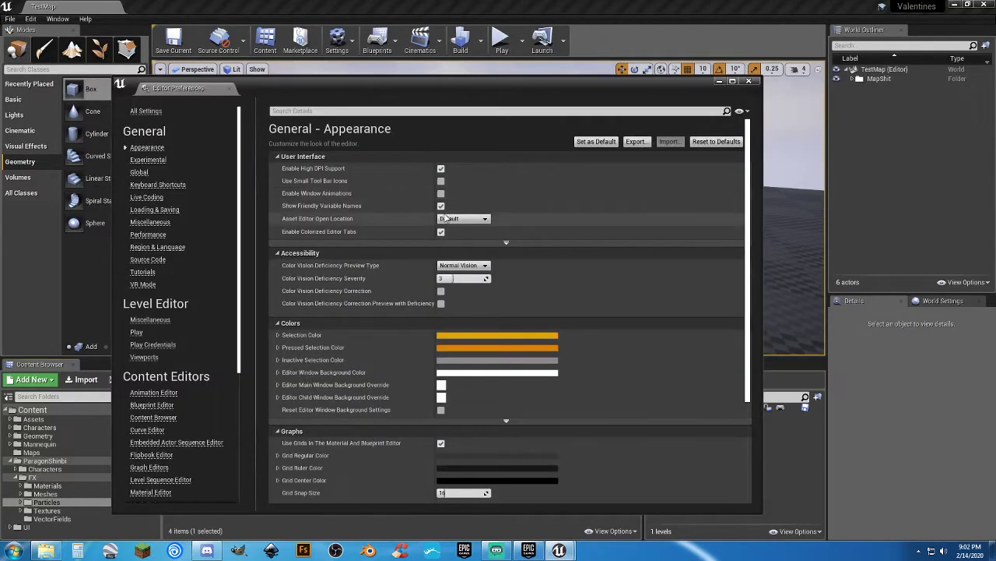
{"action": "left_click", "coordinate": [463, 218]}
{"action": "left_click", "coordinate": [458, 241]}
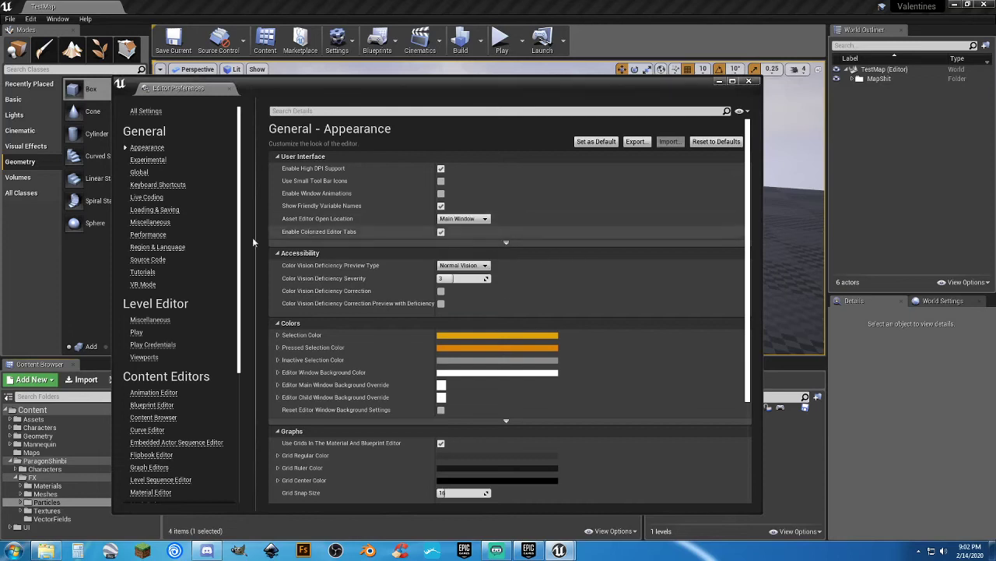
Disable AutoSave in the Loading & Saving preferences and close the editor preferences
{"action": "left_click", "coordinate": [155, 210]}
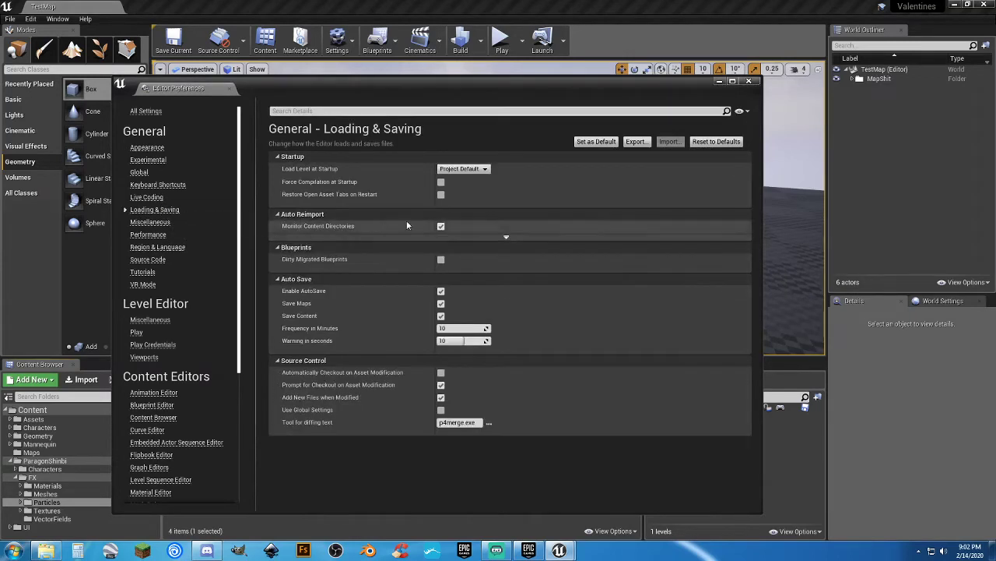
{"action": "left_click", "coordinate": [441, 290]}
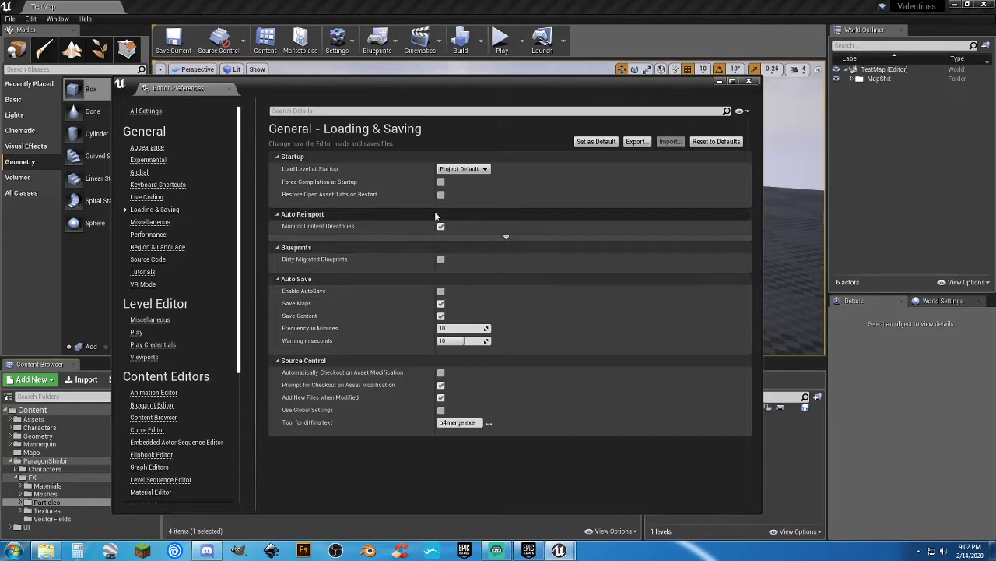
{"action": "left_click", "coordinate": [748, 83]}
{"action": "left_click", "coordinate": [447, 431]}
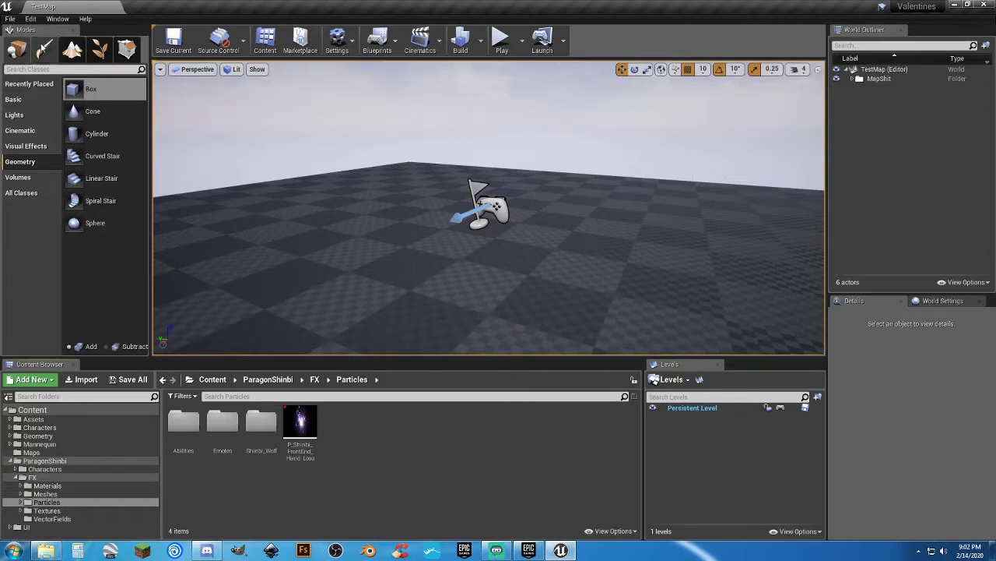
Search the project settings for "splash" and locate the Windows platform splash images
{"action": "left_click", "coordinate": [32, 19]}
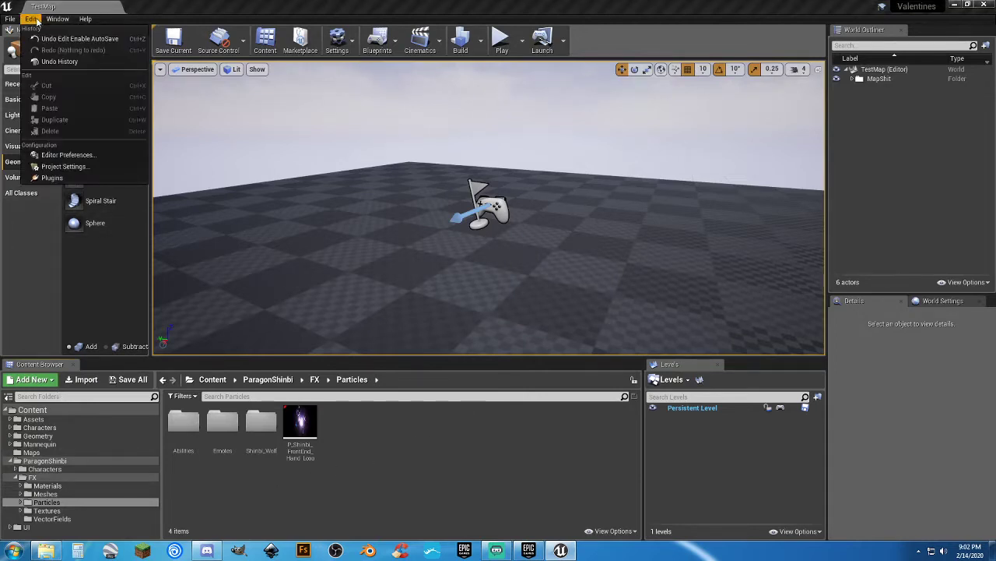
{"action": "left_click", "coordinate": [66, 168]}
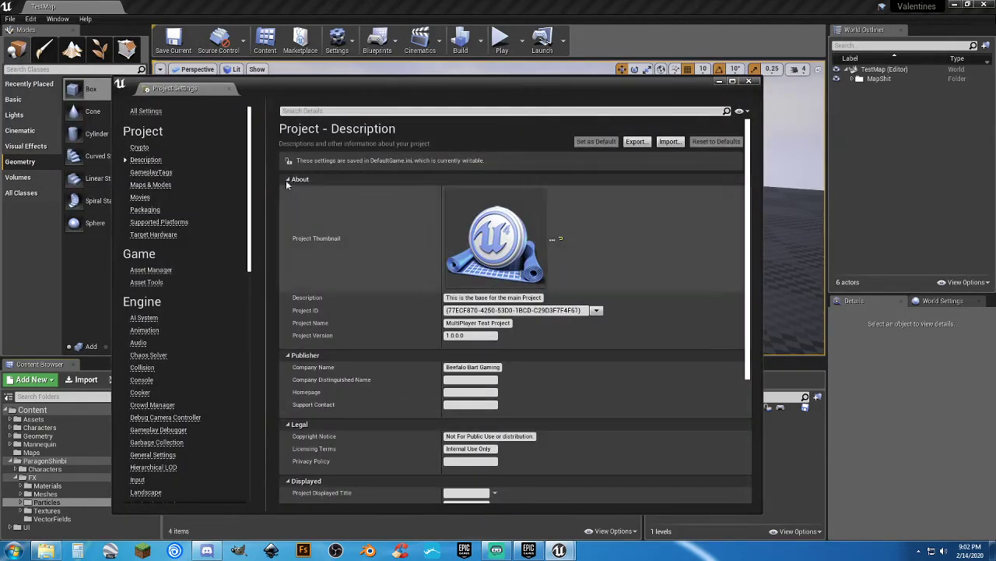
{"action": "left_click", "coordinate": [336, 112]}
{"action": "type", "text": "splash"}
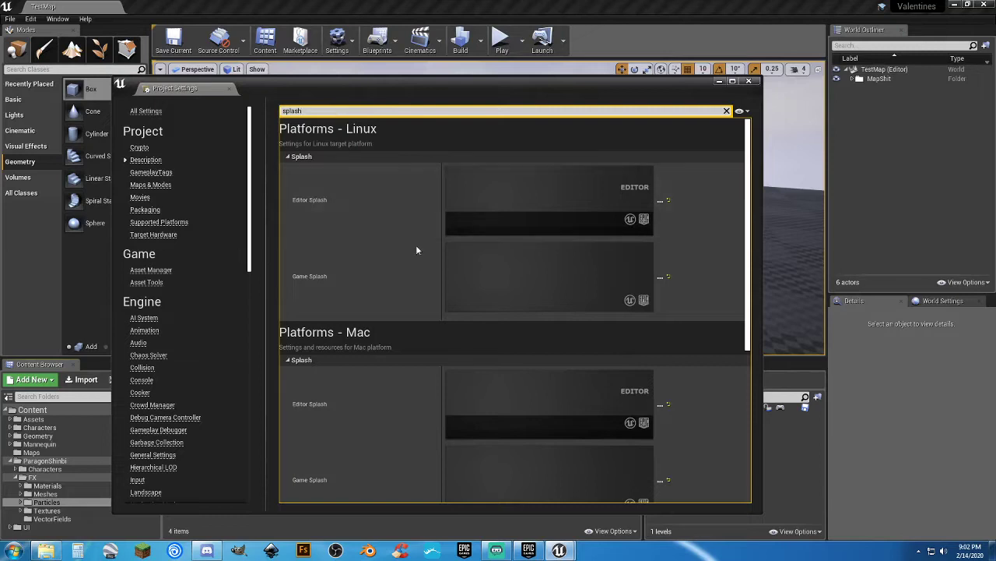
{"action": "scroll", "coordinate": [418, 265], "scroll_direction": "down", "scroll_amount": 4}
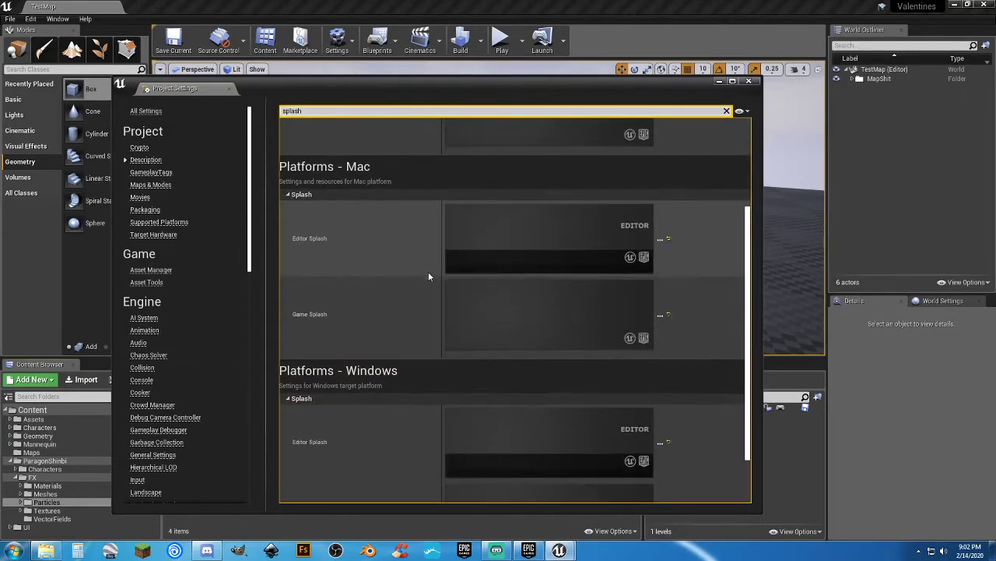
{"action": "scroll", "coordinate": [428, 276], "scroll_direction": "down", "scroll_amount": 2}
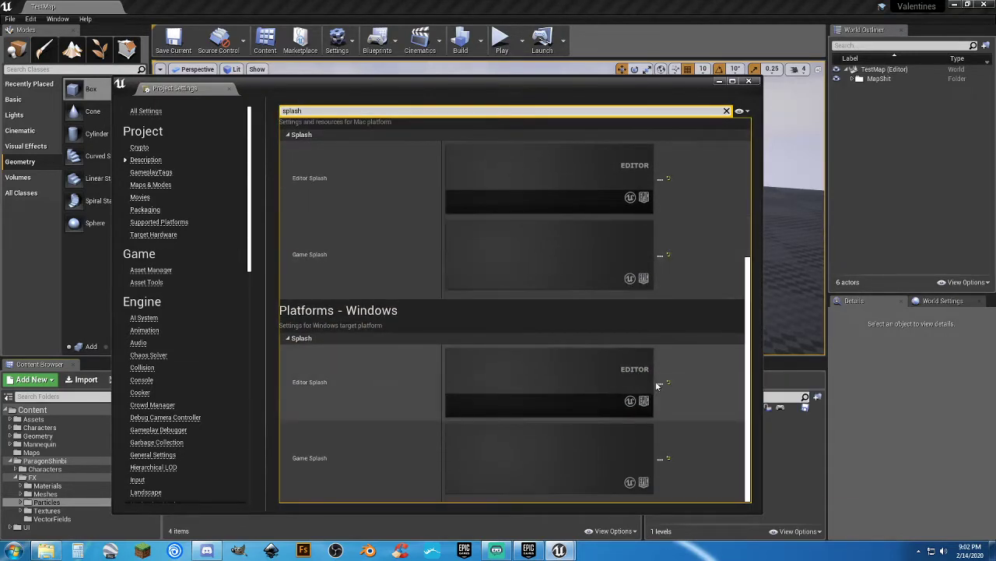
Set the Windows Editor Splash to the BBGEdSplash image from C:/Program Files/Epic Games/UE_4.23/Engine/Content/Splash
{"action": "left_click", "coordinate": [660, 383]}
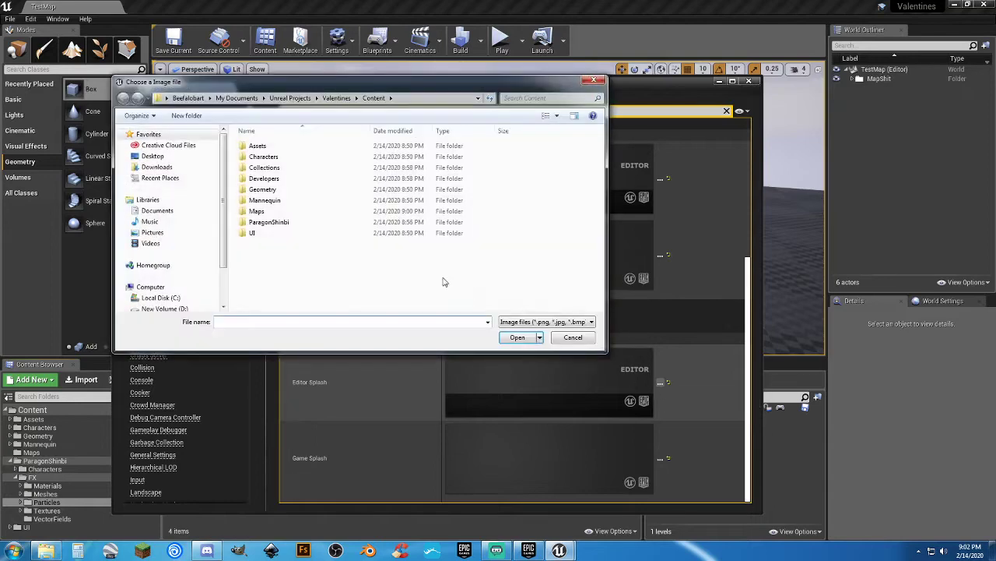
{"action": "left_click", "coordinate": [161, 299]}
{"action": "double_click", "coordinate": [271, 247]}
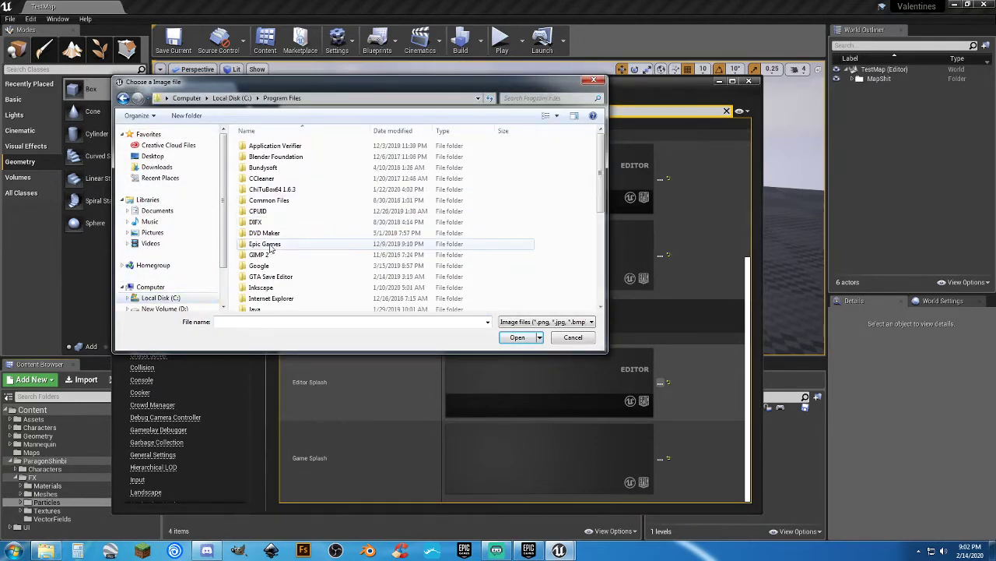
{"action": "double_click", "coordinate": [269, 245]}
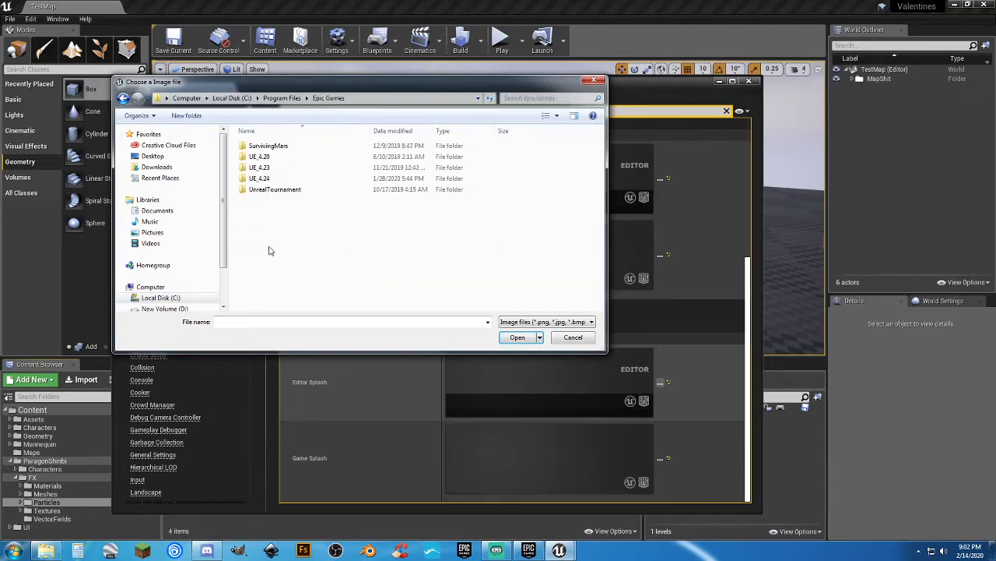
{"action": "double_click", "coordinate": [260, 167]}
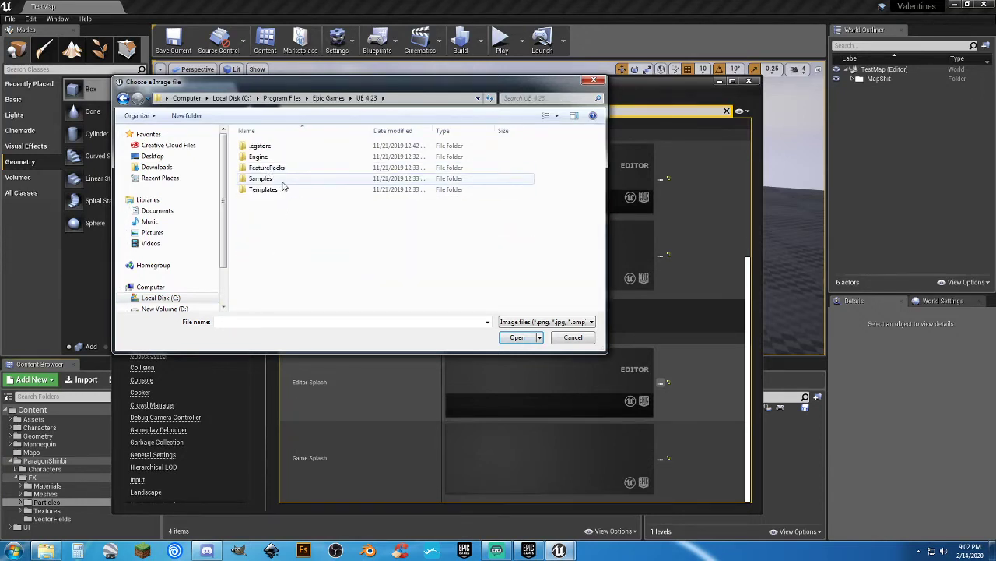
{"action": "double_click", "coordinate": [271, 158]}
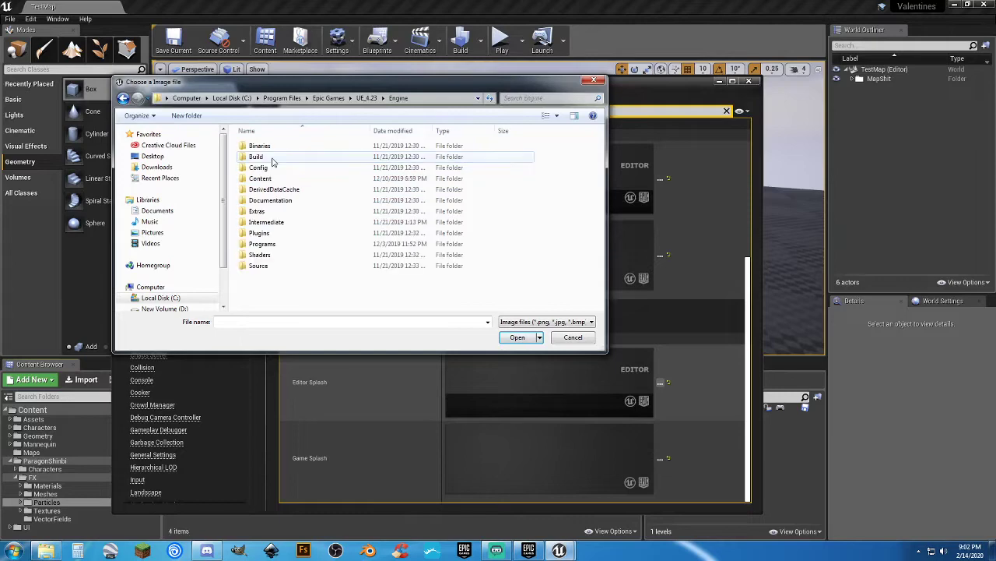
{"action": "double_click", "coordinate": [271, 178]}
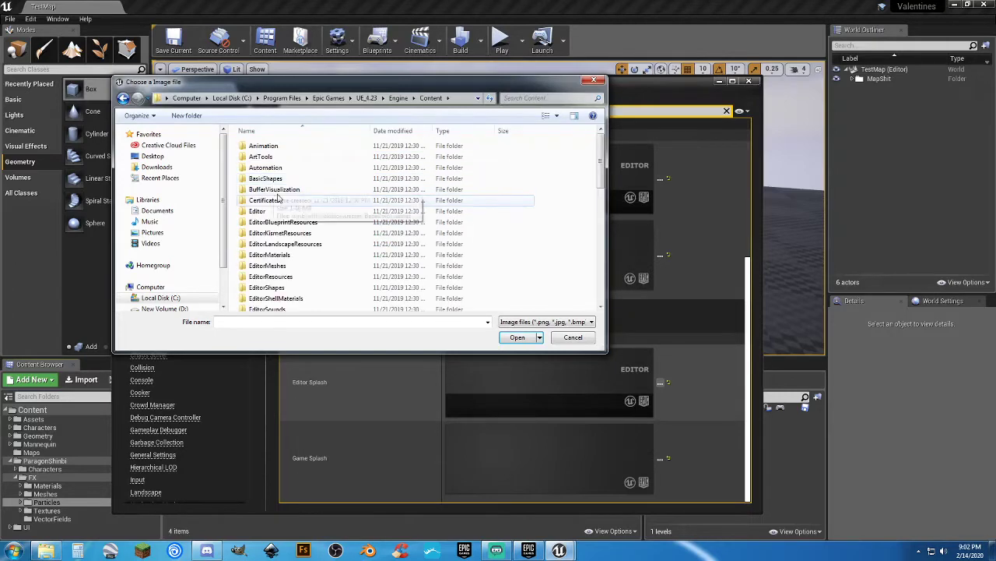
{"action": "scroll", "coordinate": [318, 202], "scroll_direction": "down", "scroll_amount": 1}
{"action": "scroll", "coordinate": [317, 202], "scroll_direction": "down", "scroll_amount": 8}
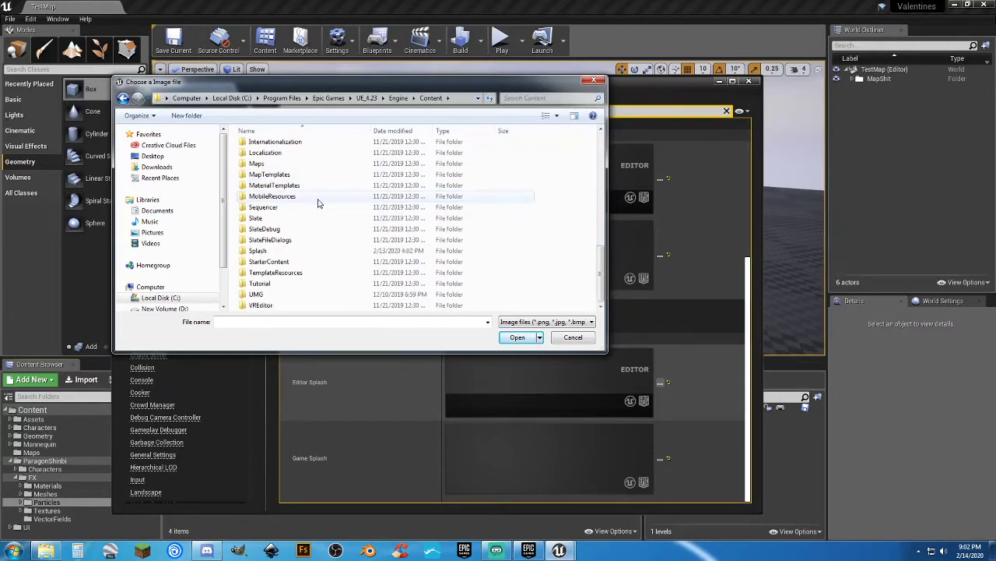
{"action": "double_click", "coordinate": [260, 250]}
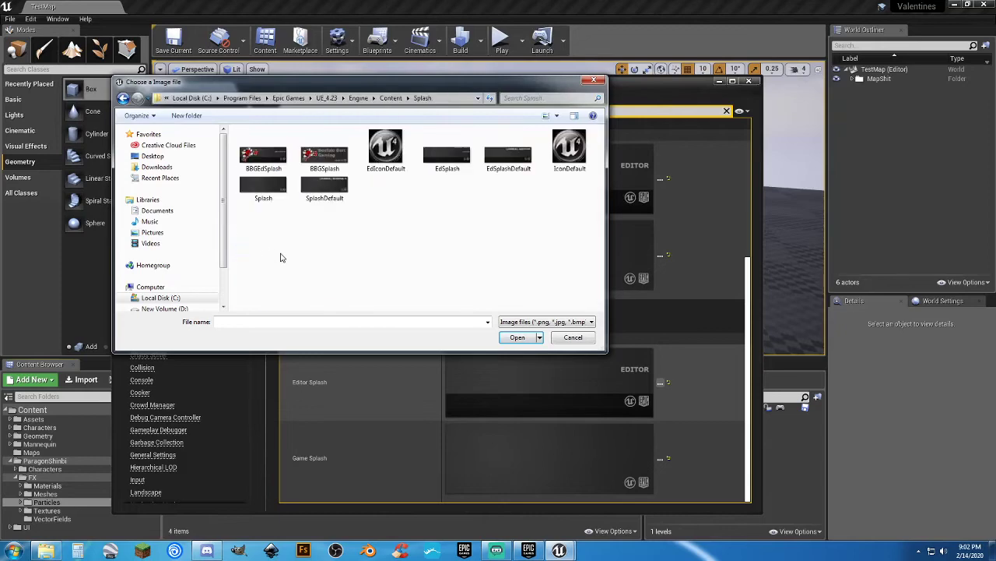
{"action": "left_click", "coordinate": [278, 166]}
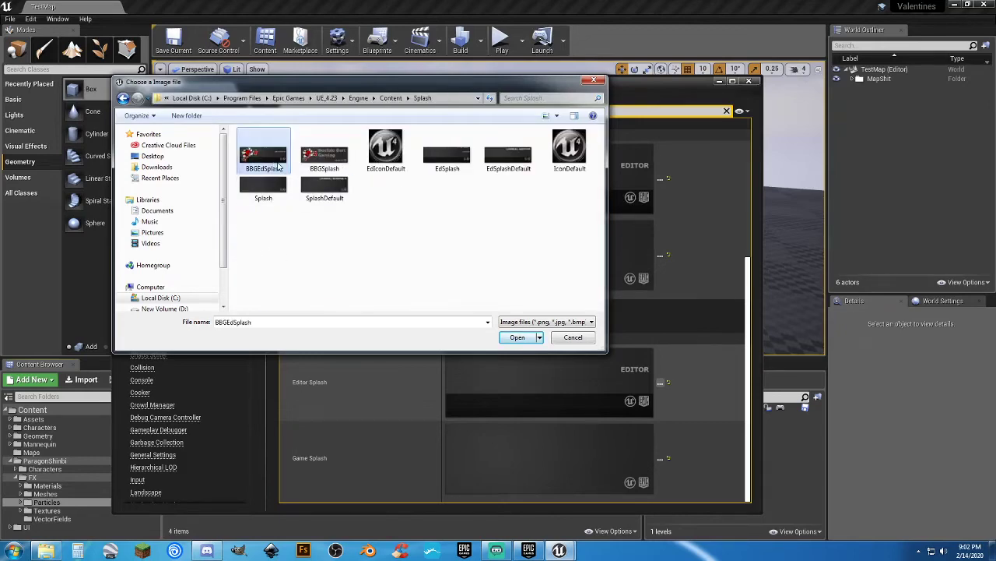
{"action": "left_click", "coordinate": [517, 336]}
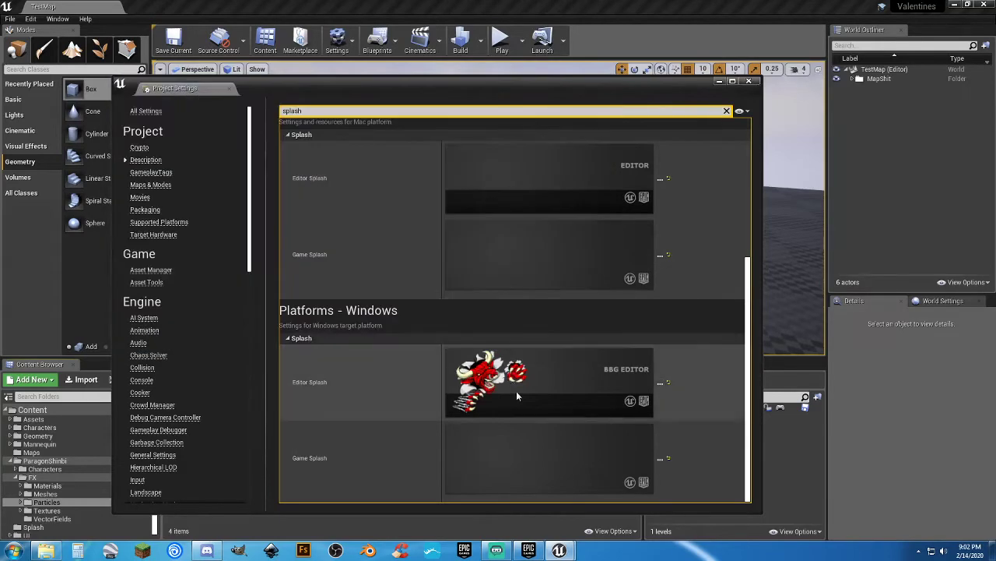
Set the Windows Game Splash to the BBGSplash image from the engine's Splash folder
{"action": "left_click", "coordinate": [660, 459]}
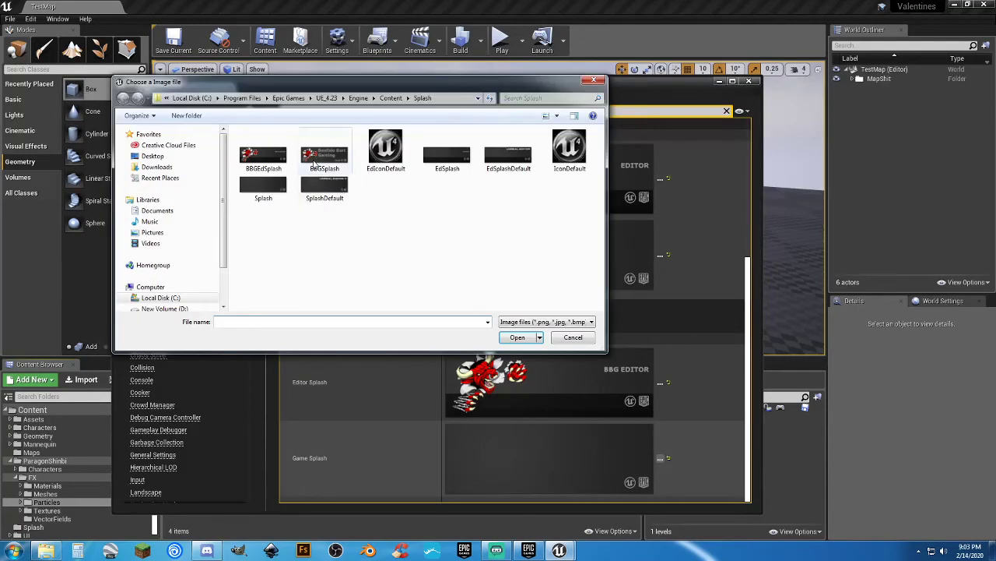
{"action": "left_click", "coordinate": [309, 153]}
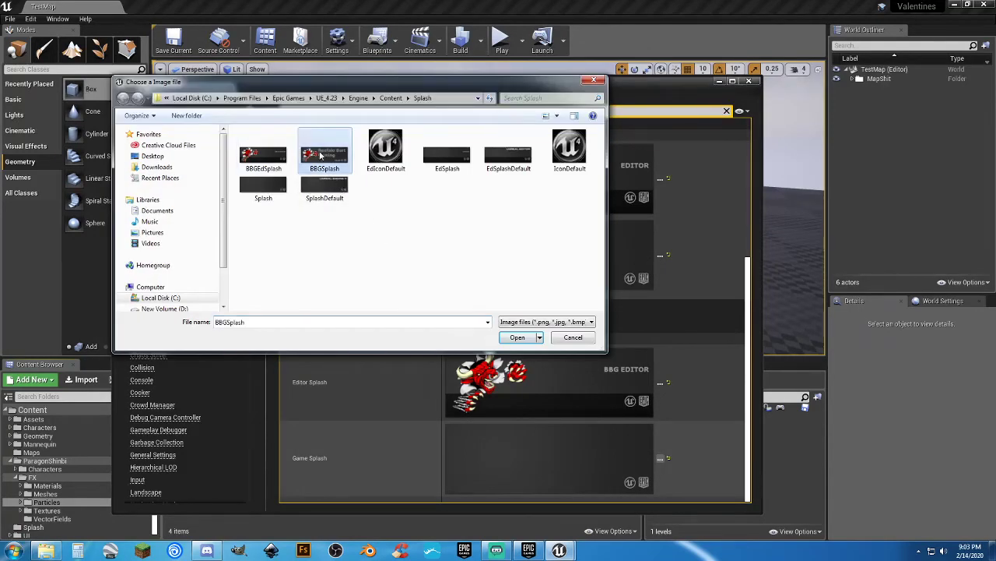
{"action": "left_click", "coordinate": [517, 336]}
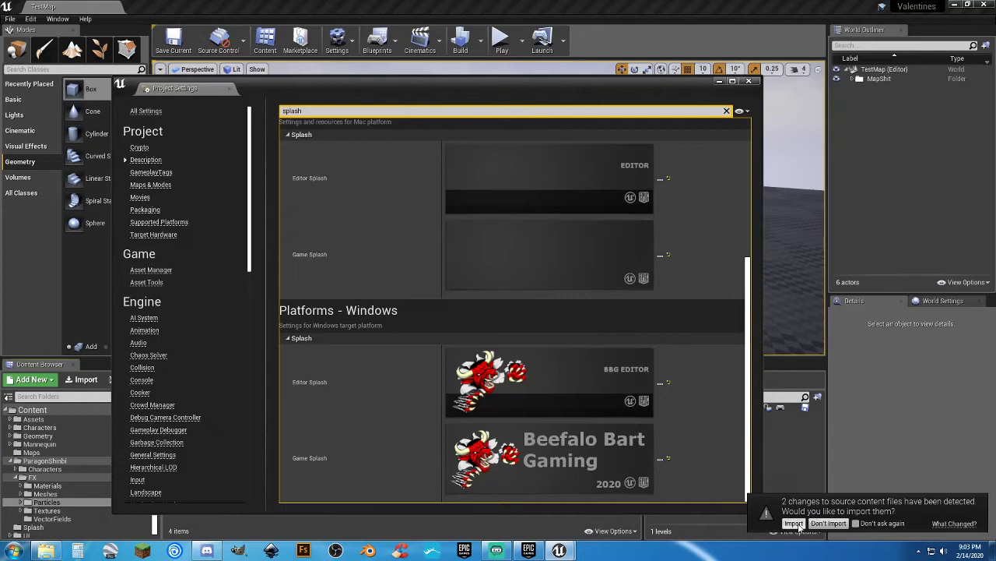
Answer the source content import prompt with "Don't ask again" enabled, and close the project settings
{"action": "left_click", "coordinate": [856, 523]}
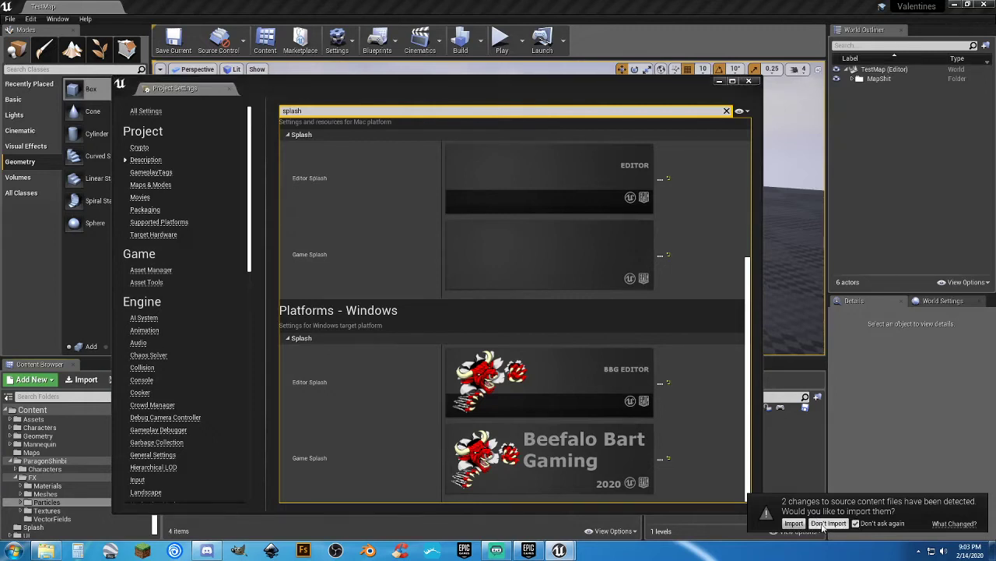
{"action": "left_click", "coordinate": [794, 523]}
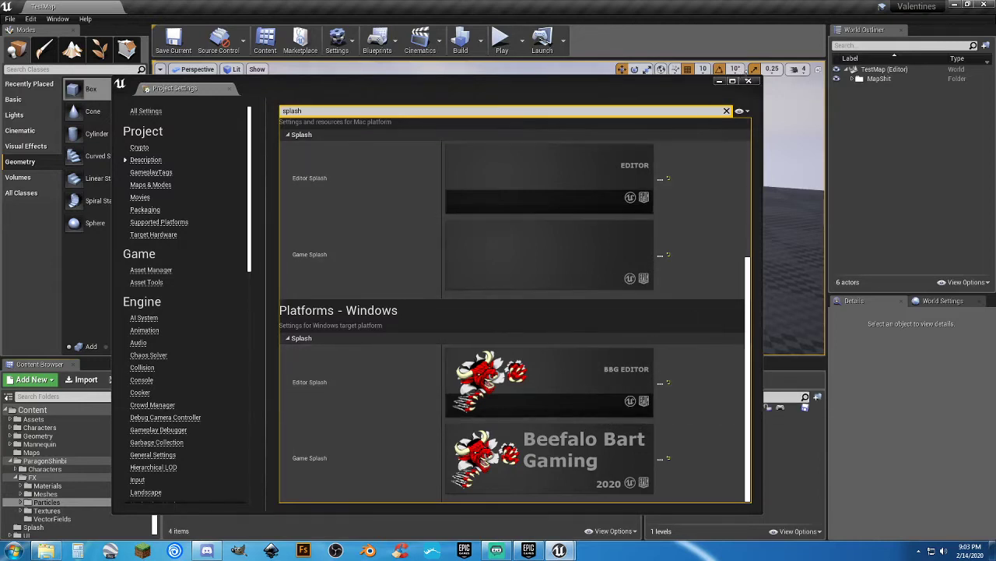
{"action": "left_click", "coordinate": [749, 81]}
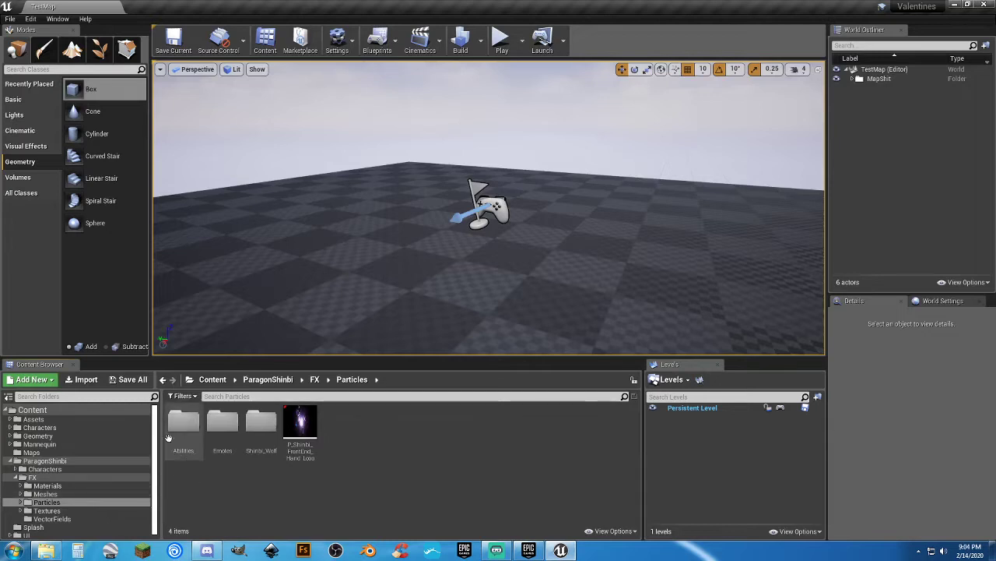
Browse to the SoundCues folder under ParagonShinbi/Characters/Heroes/Shinbi/Sounds
{"action": "left_click", "coordinate": [14, 468]}
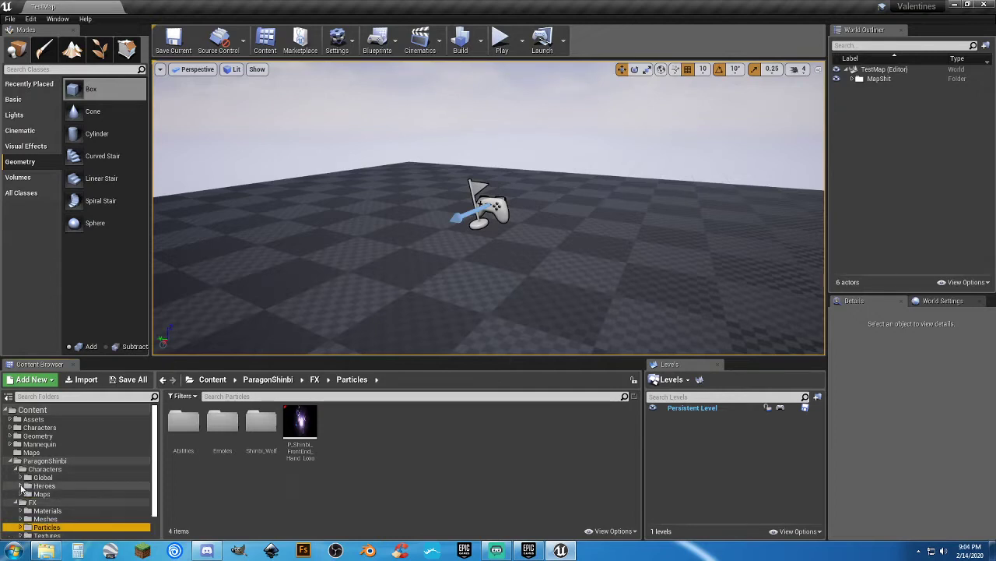
{"action": "left_click", "coordinate": [21, 485]}
{"action": "left_click", "coordinate": [27, 494]}
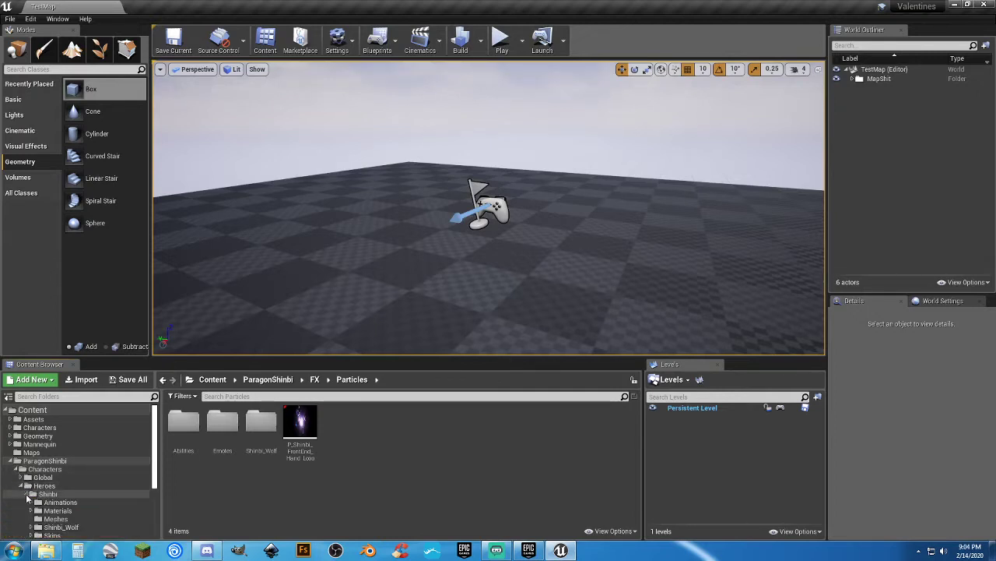
{"action": "scroll", "coordinate": [47, 483], "scroll_direction": "down", "scroll_amount": 2}
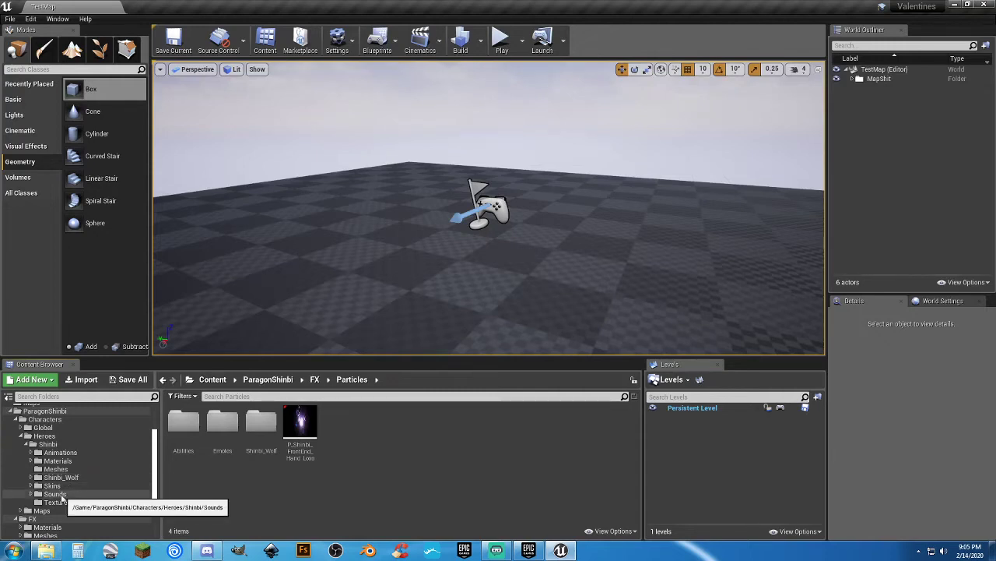
{"action": "left_click", "coordinate": [70, 495]}
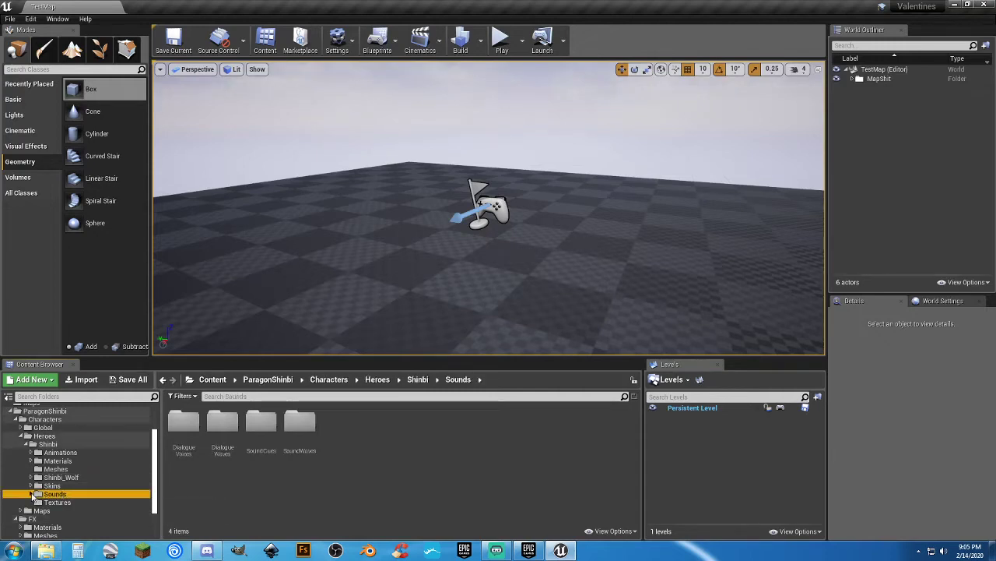
{"action": "double_click", "coordinate": [72, 494]}
{"action": "scroll", "coordinate": [74, 488], "scroll_direction": "down", "scroll_amount": 2}
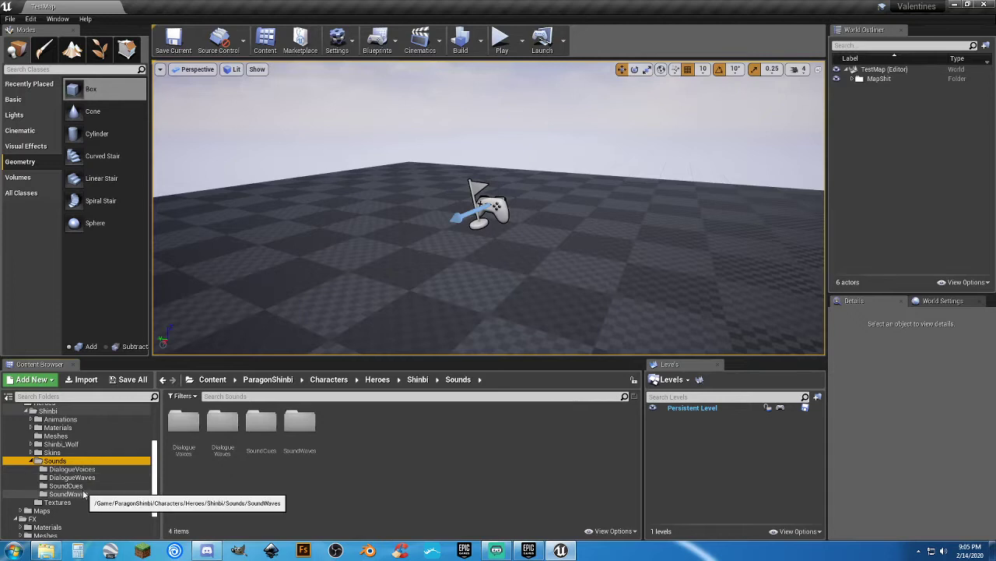
{"action": "left_click", "coordinate": [65, 485]}
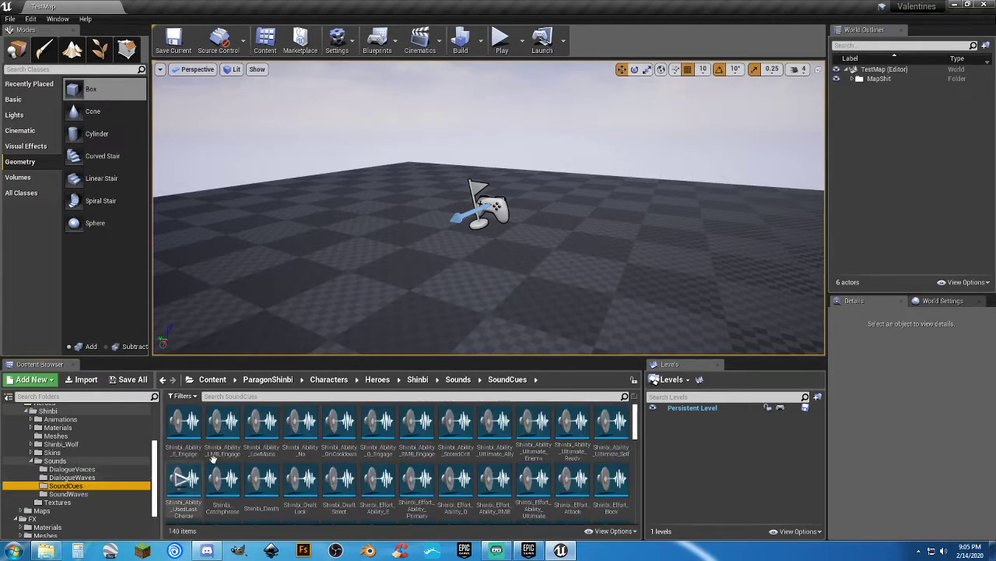
Play the Shinbi_Ability_No sound cue
{"action": "left_click", "coordinate": [604, 476]}
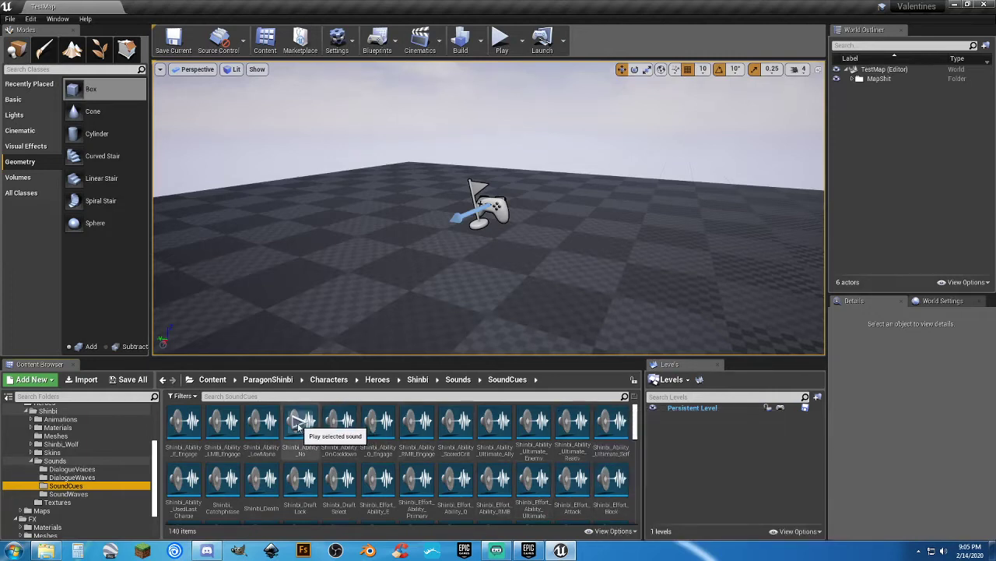
{"action": "left_click", "coordinate": [298, 426]}
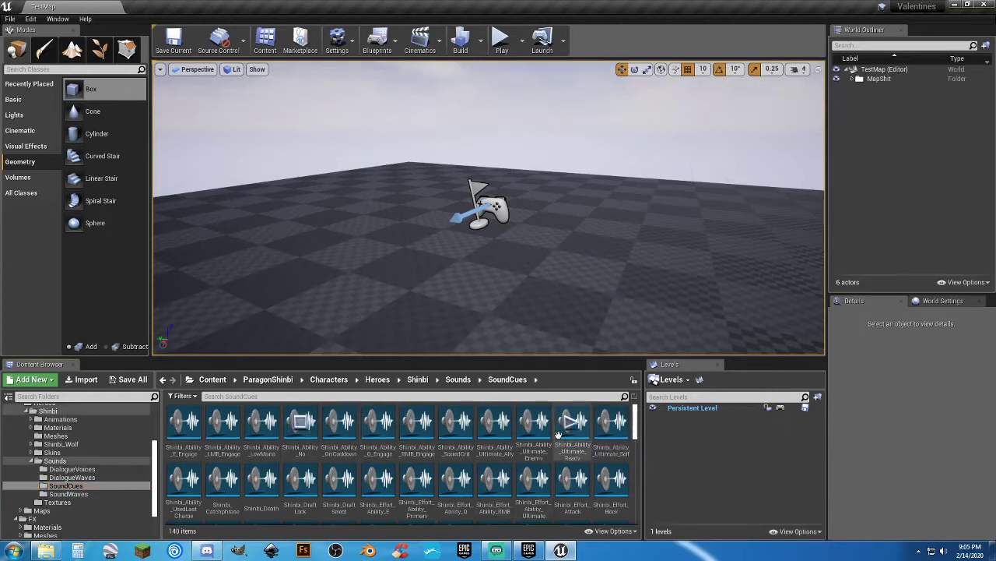
Look through the rest of the Shinbi sound cues and play Shinbi_Status_Idle
{"action": "scroll", "coordinate": [599, 440], "scroll_direction": "down", "scroll_amount": 2}
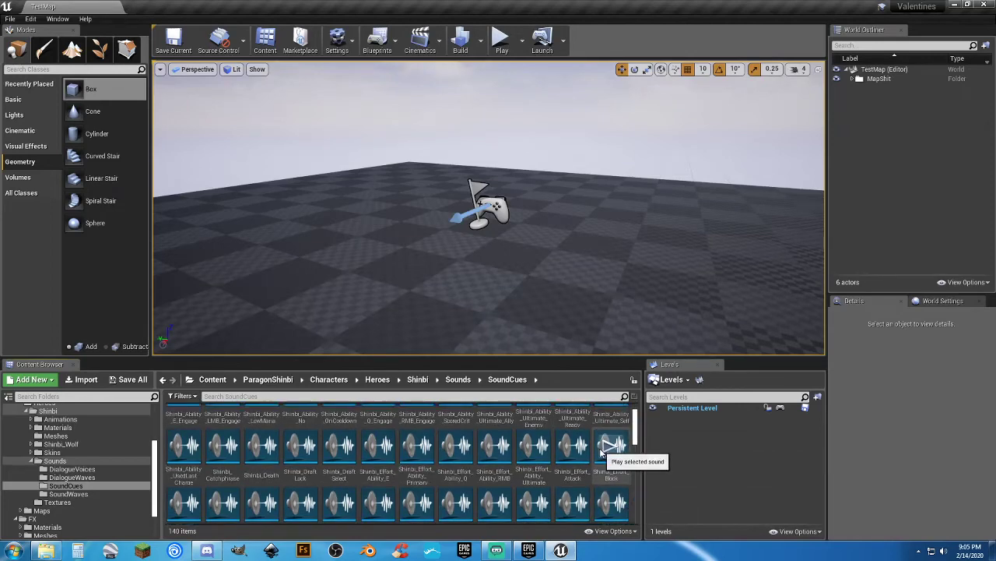
{"action": "scroll", "coordinate": [601, 451], "scroll_direction": "down", "scroll_amount": 1}
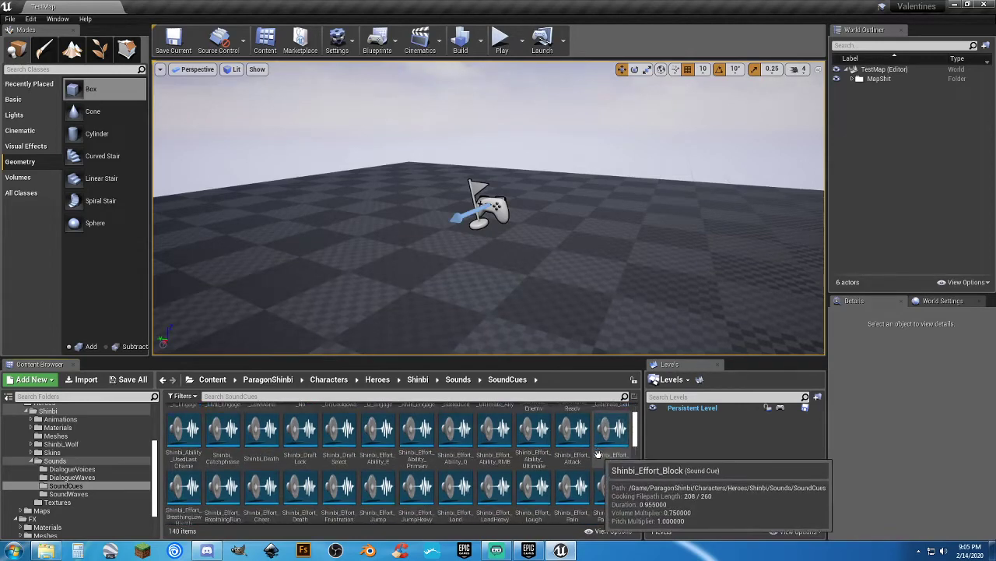
{"action": "scroll", "coordinate": [602, 468], "scroll_direction": "down", "scroll_amount": 4}
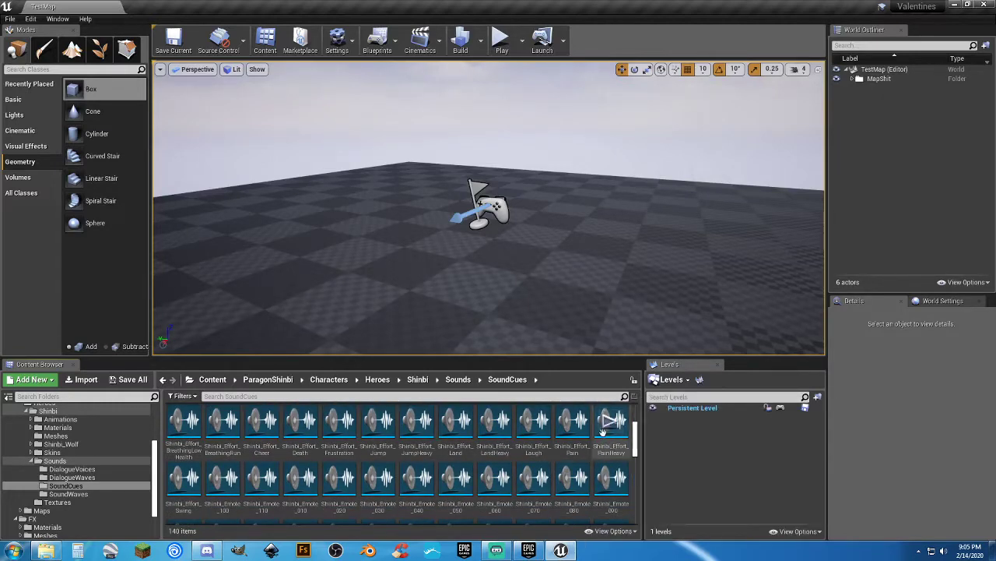
{"action": "scroll", "coordinate": [558, 454], "scroll_direction": "down", "scroll_amount": 4}
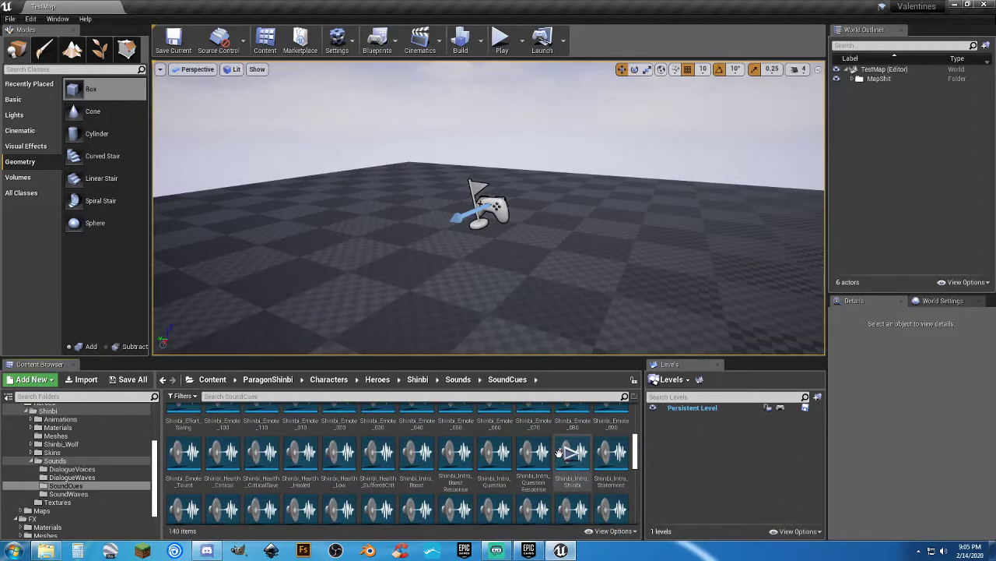
{"action": "scroll", "coordinate": [559, 454], "scroll_direction": "down", "scroll_amount": 3}
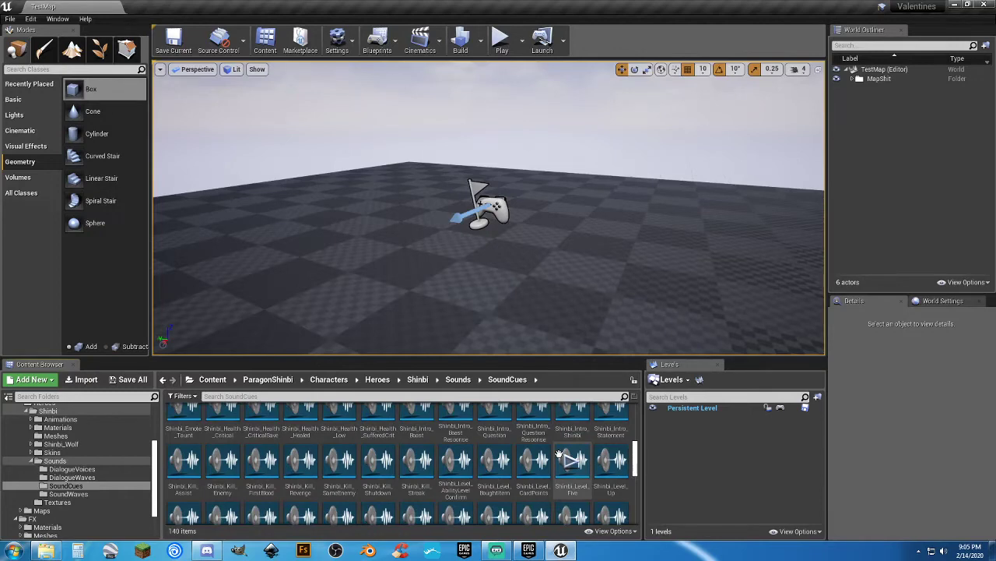
{"action": "scroll", "coordinate": [545, 450], "scroll_direction": "down", "scroll_amount": 3}
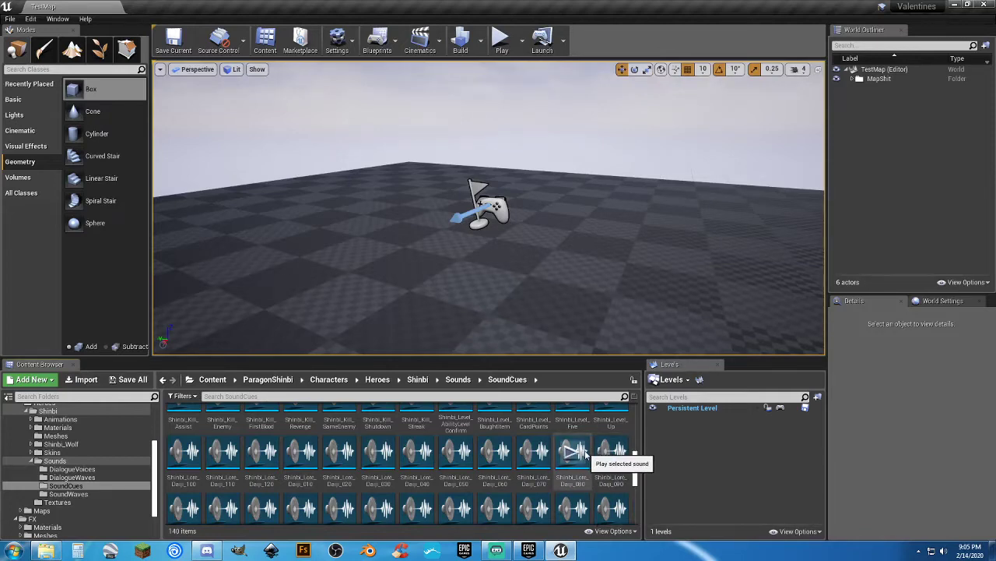
{"action": "scroll", "coordinate": [600, 455], "scroll_direction": "down", "scroll_amount": 2}
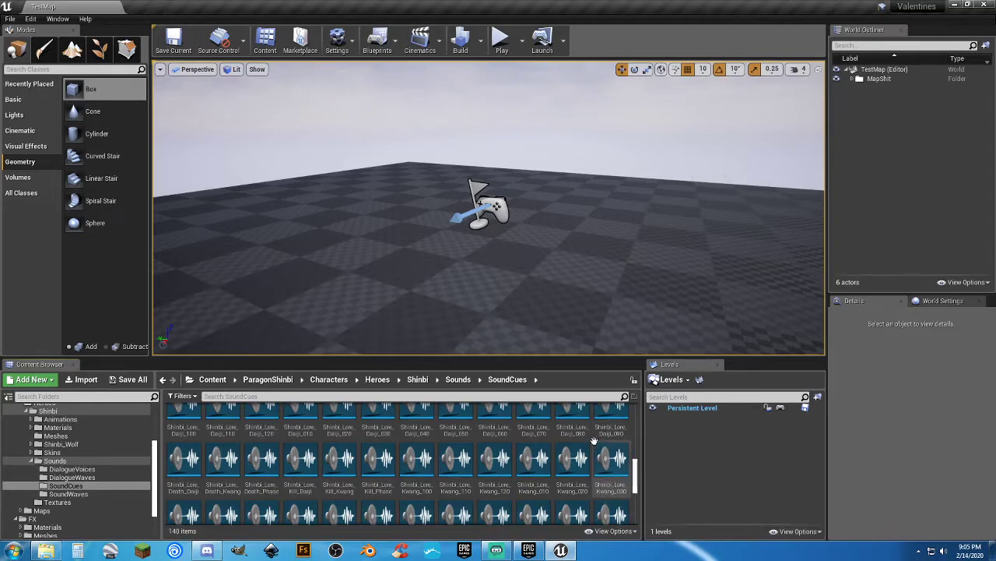
{"action": "scroll", "coordinate": [596, 446], "scroll_direction": "down", "scroll_amount": 2}
{"action": "scroll", "coordinate": [594, 442], "scroll_direction": "down", "scroll_amount": 8}
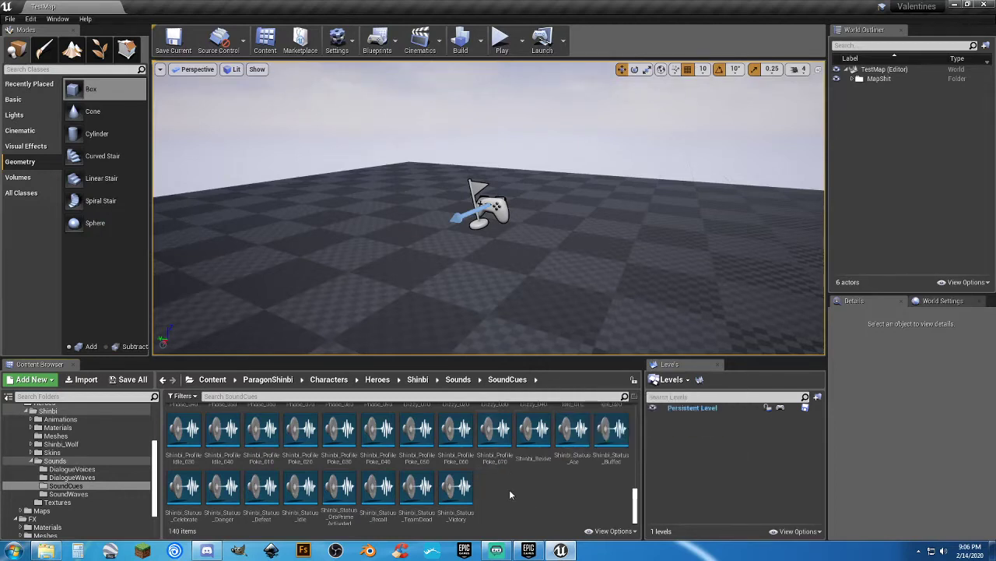
{"action": "mouse_move", "coordinate": [298, 489]}
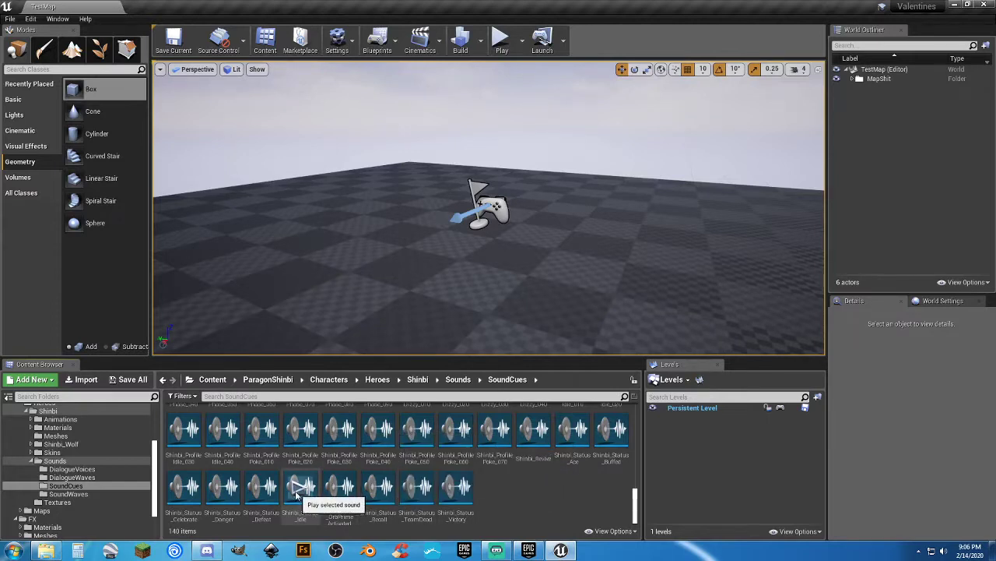
{"action": "left_click", "coordinate": [299, 488]}
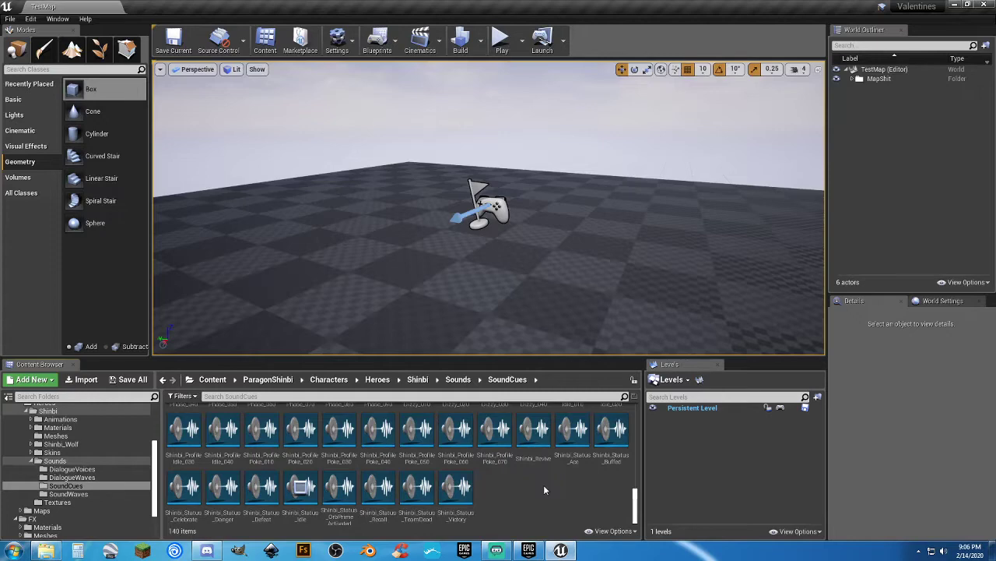
{"action": "scroll", "coordinate": [542, 484], "scroll_direction": "up", "scroll_amount": 3}
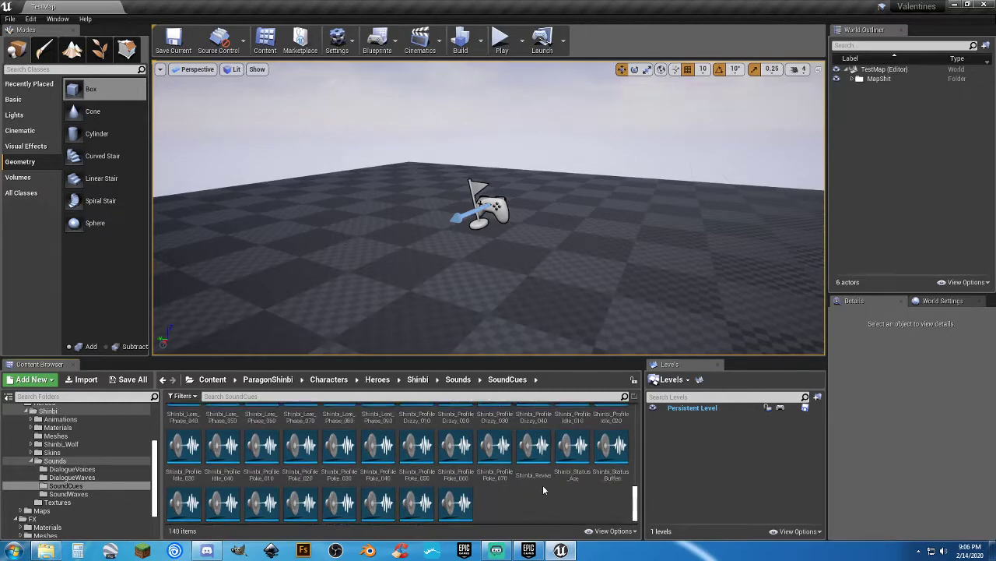
{"action": "scroll", "coordinate": [543, 487], "scroll_direction": "down", "scroll_amount": 1}
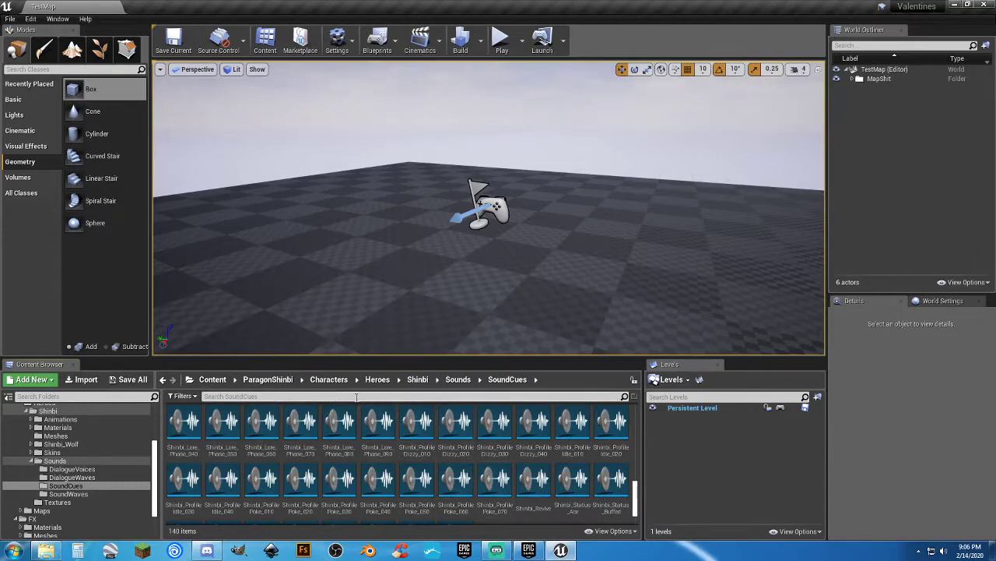
{"action": "scroll", "coordinate": [514, 467], "scroll_direction": "up", "scroll_amount": 2}
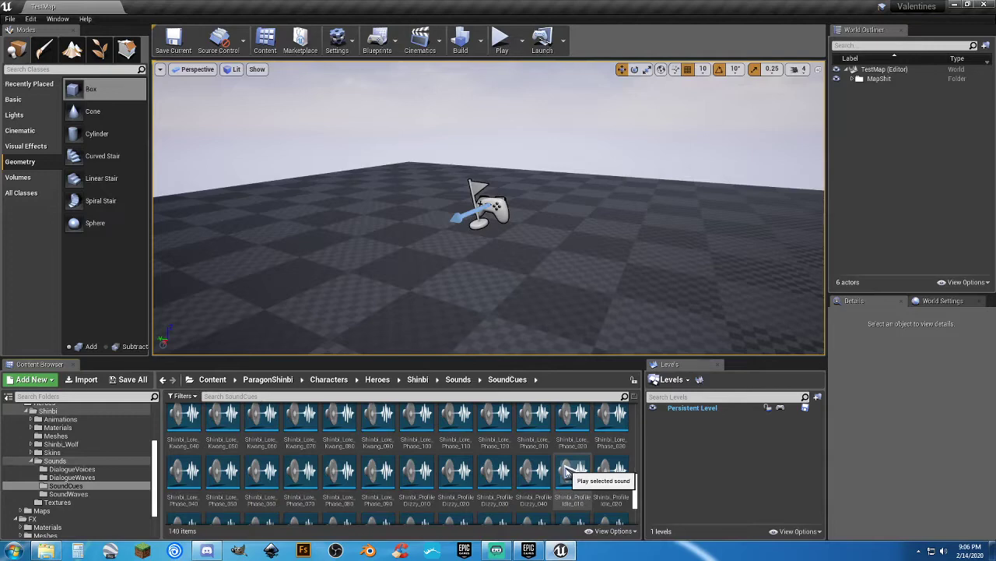
{"action": "scroll", "coordinate": [576, 467], "scroll_direction": "up", "scroll_amount": 5}
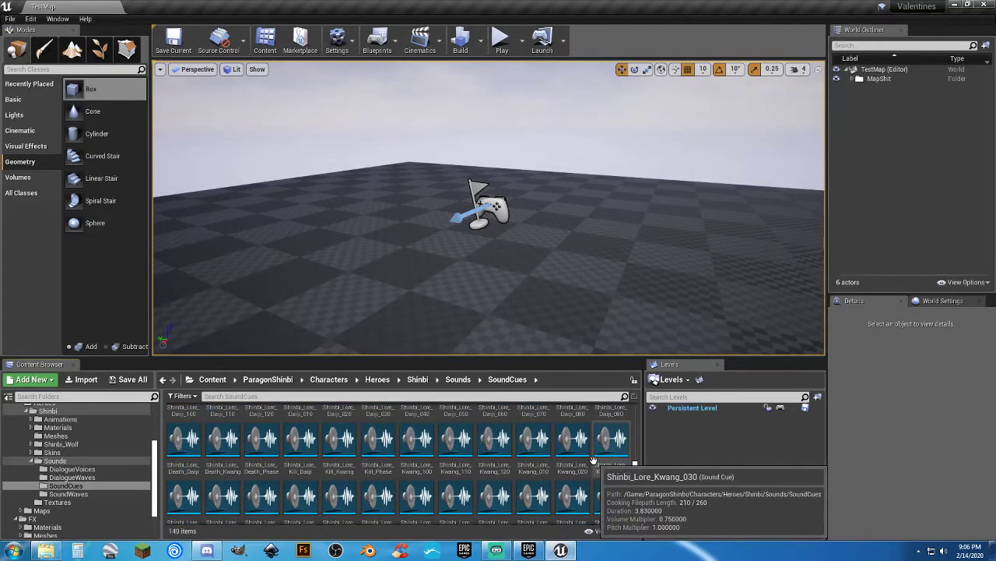
Open the Shinbi_Skeleton asset from Shinbi's Meshes folder
{"action": "left_click", "coordinate": [73, 436]}
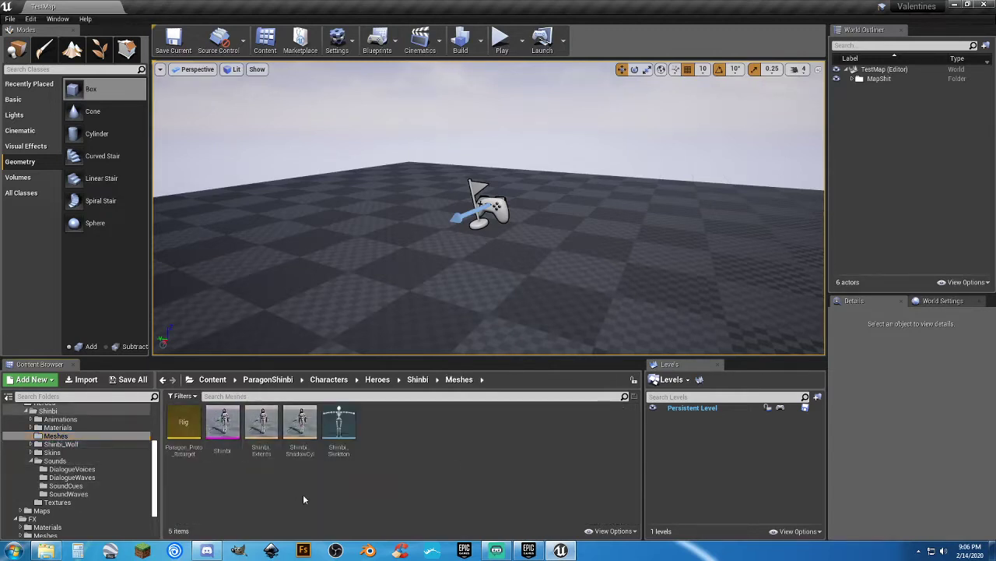
{"action": "left_click", "coordinate": [339, 456]}
{"action": "double_click", "coordinate": [339, 455]}
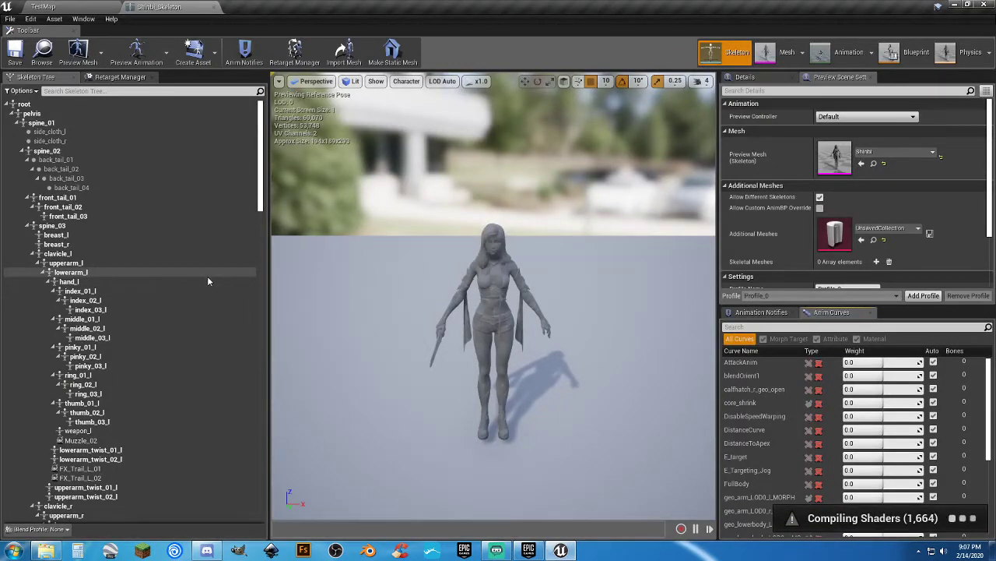
Examine the arm and hand bones in the skeleton tree, including the weapon_r sockets and the FX emote sockets
{"action": "scroll", "coordinate": [207, 280], "scroll_direction": "down", "scroll_amount": 3}
{"action": "scroll", "coordinate": [205, 284], "scroll_direction": "down", "scroll_amount": 5}
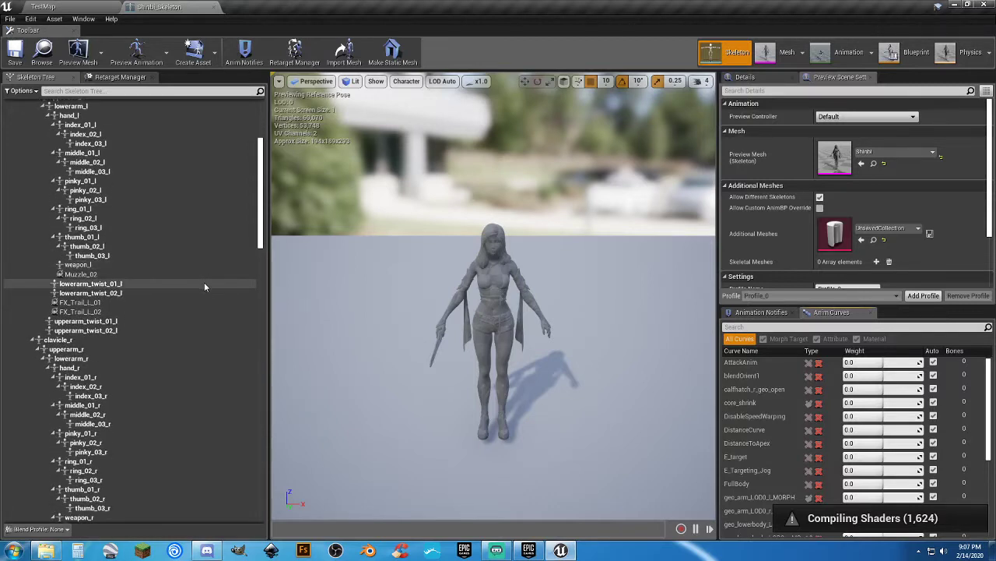
{"action": "scroll", "coordinate": [205, 283], "scroll_direction": "down", "scroll_amount": 2}
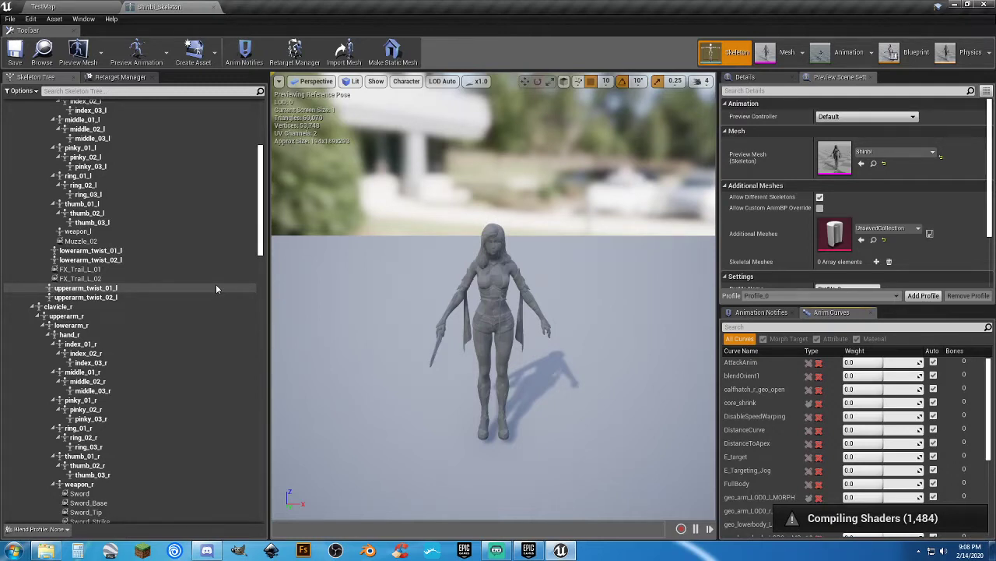
{"action": "scroll", "coordinate": [215, 288], "scroll_direction": "down", "scroll_amount": 5}
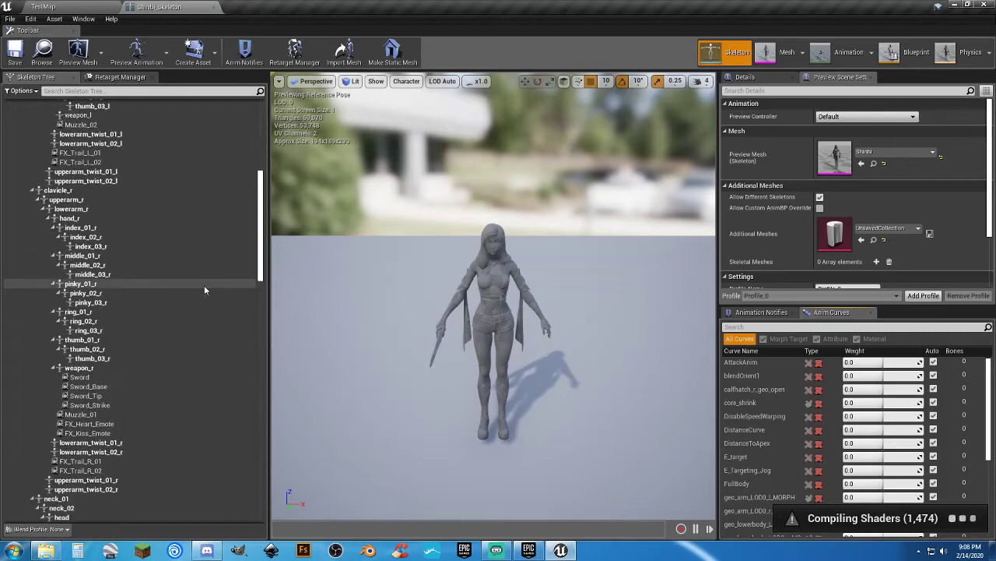
{"action": "scroll", "coordinate": [204, 288], "scroll_direction": "down", "scroll_amount": 2}
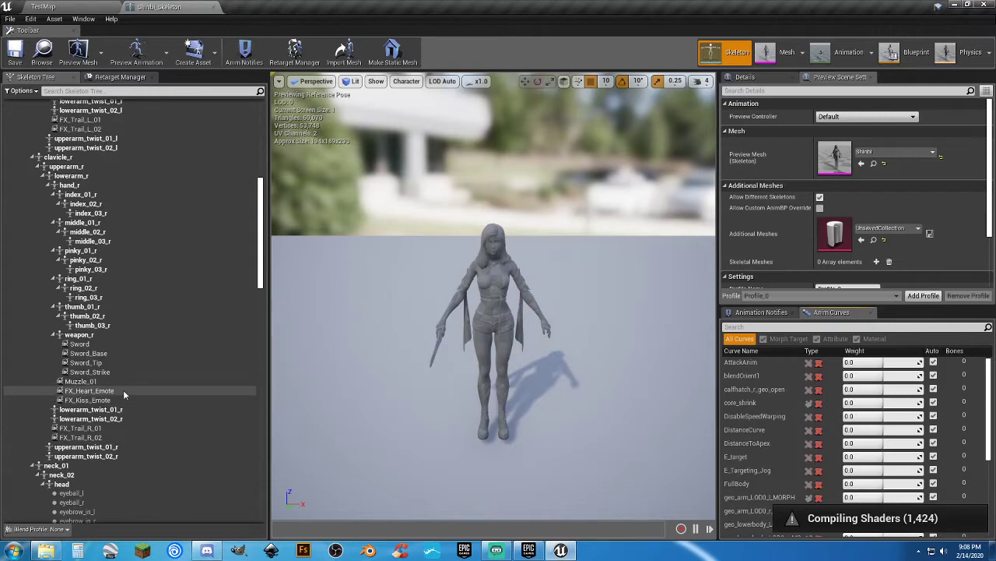
{"action": "scroll", "coordinate": [123, 389], "scroll_direction": "down", "scroll_amount": 1}
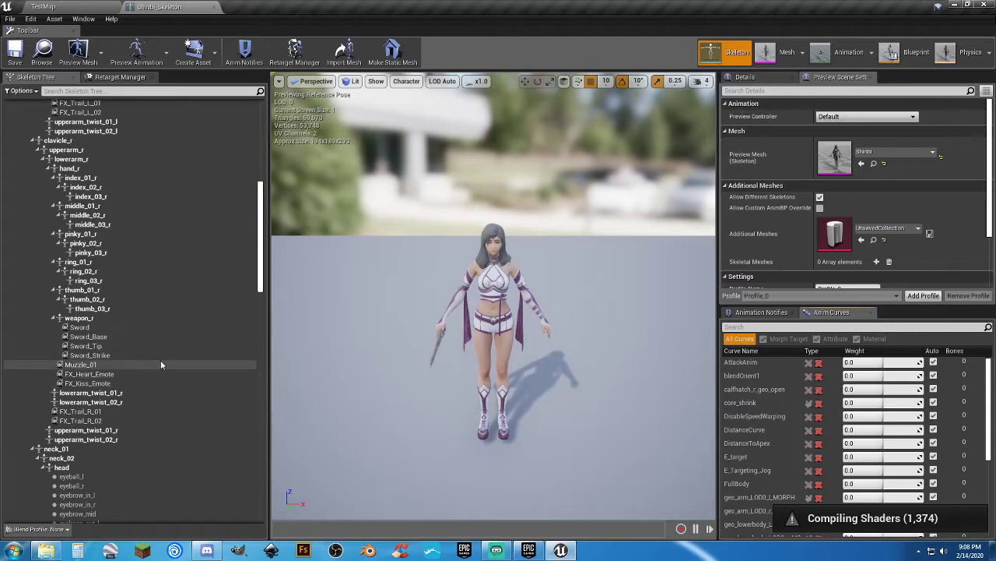
Inspect the character's sword up close with the weapon_r bone selected, and close the Shinbi_Skeleton asset
{"action": "left_click_drag", "start_coordinate": [377, 372], "coordinate": [378, 397]}
{"action": "right_click_drag", "start_coordinate": [378, 377], "coordinate": [374, 364]}
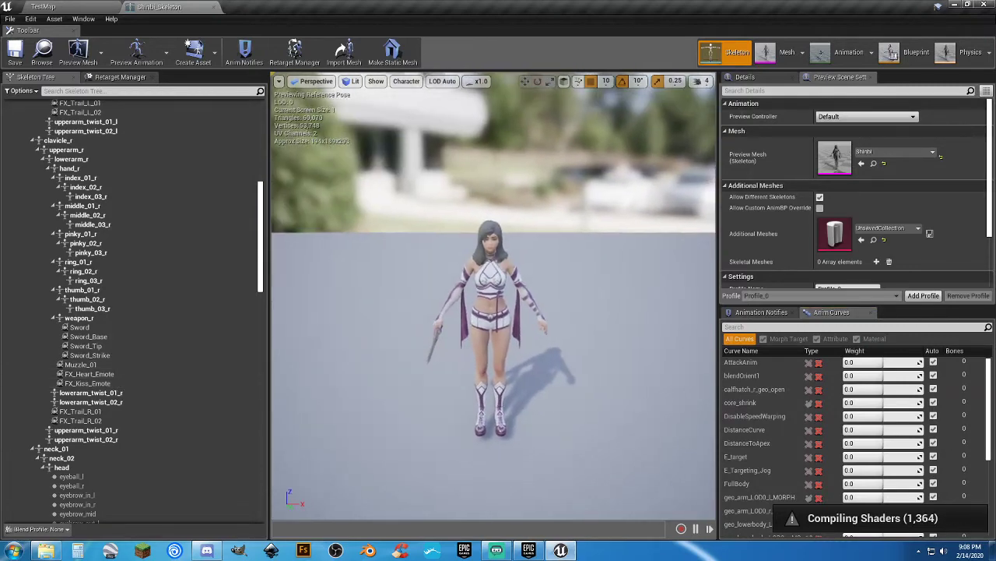
{"action": "left_click_drag", "start_coordinate": [374, 364], "coordinate": [492, 336], "text": "alt"}
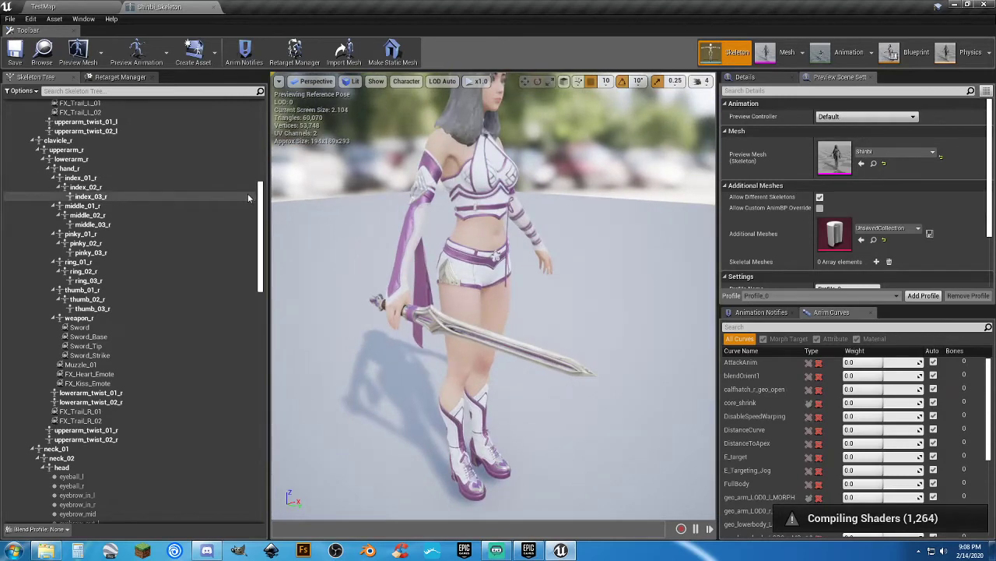
{"action": "left_click", "coordinate": [114, 319]}
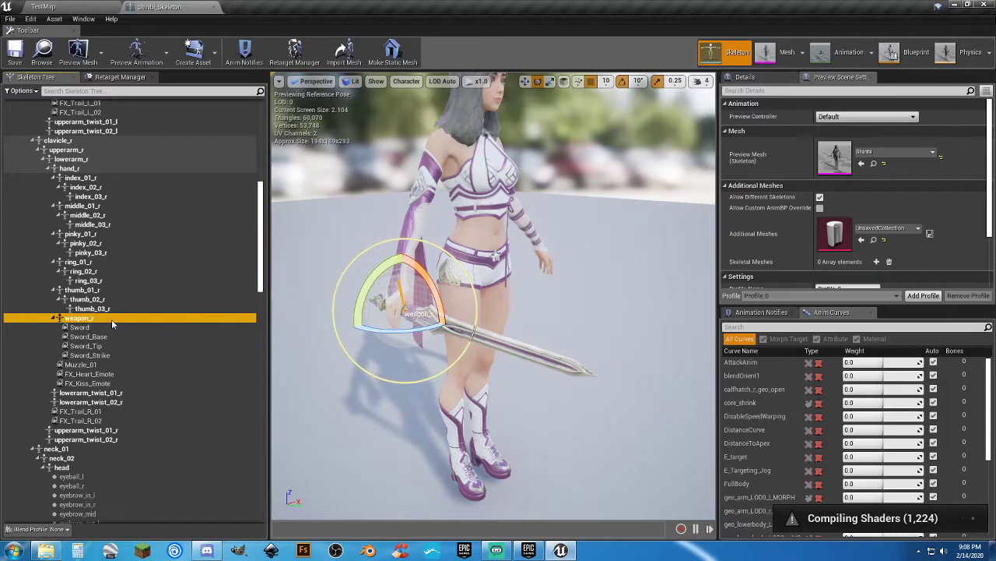
{"action": "left_click", "coordinate": [216, 7]}
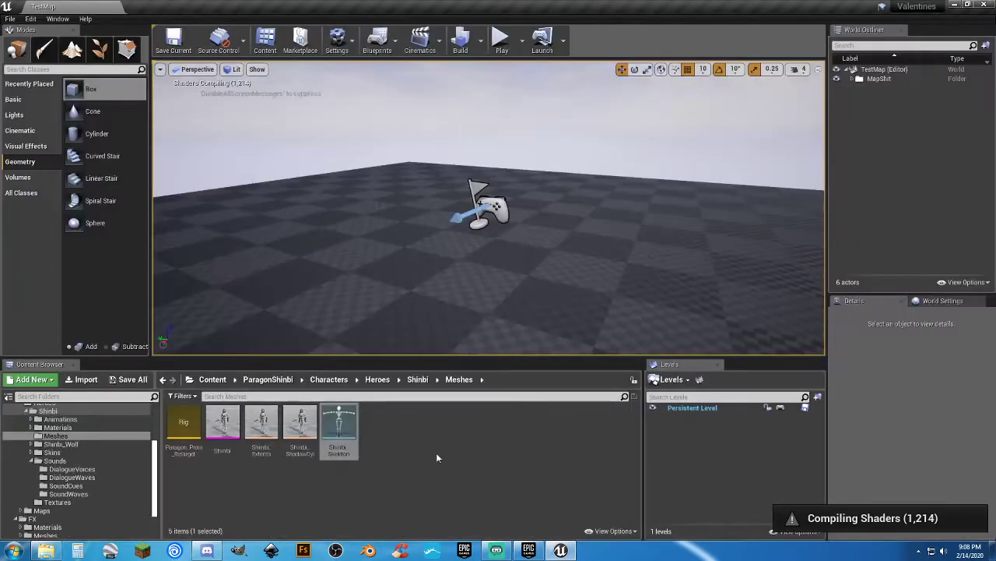
{"action": "left_click", "coordinate": [438, 456]}
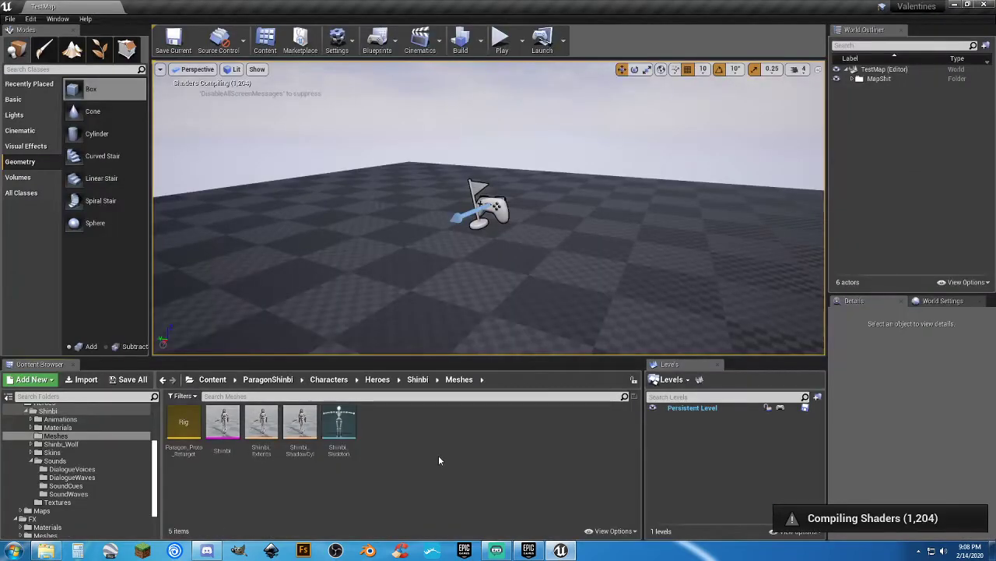
Open the Shinbi skeletal mesh and inspect the character and her sword from several angles and distances
{"action": "double_click", "coordinate": [219, 428]}
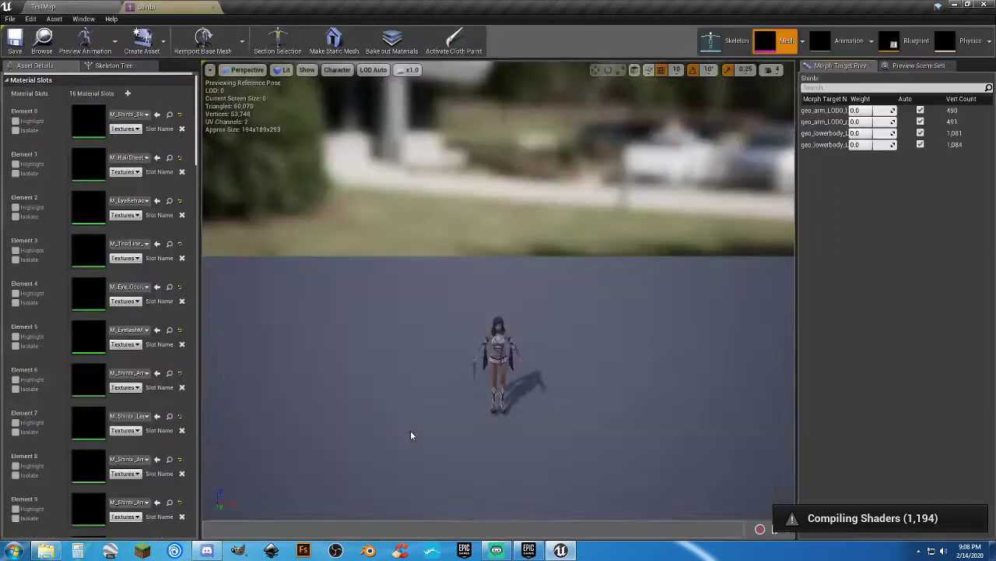
{"action": "left_click_drag", "start_coordinate": [411, 436], "coordinate": [475, 438]}
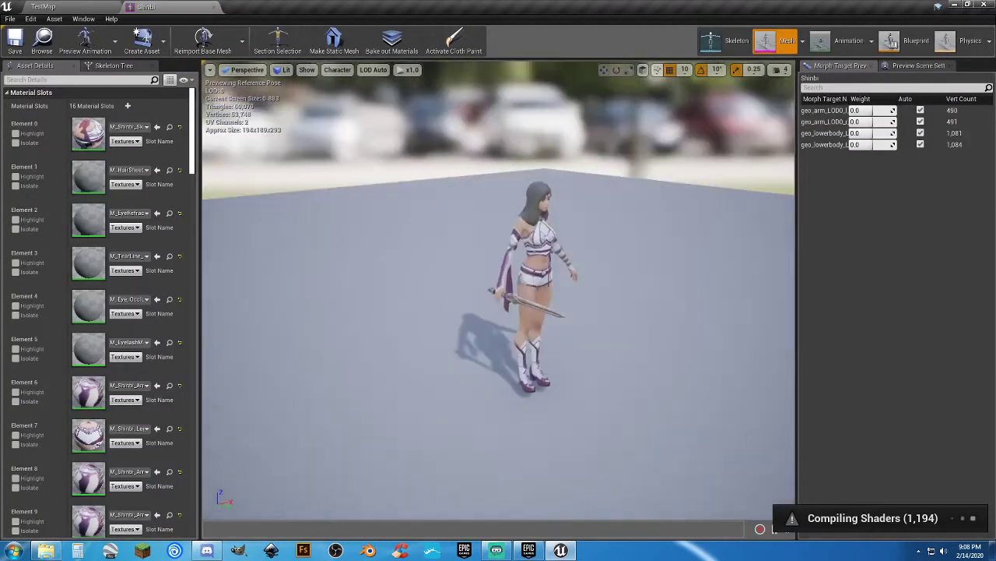
{"action": "scroll", "coordinate": [405, 382], "scroll_direction": "up", "scroll_amount": 8}
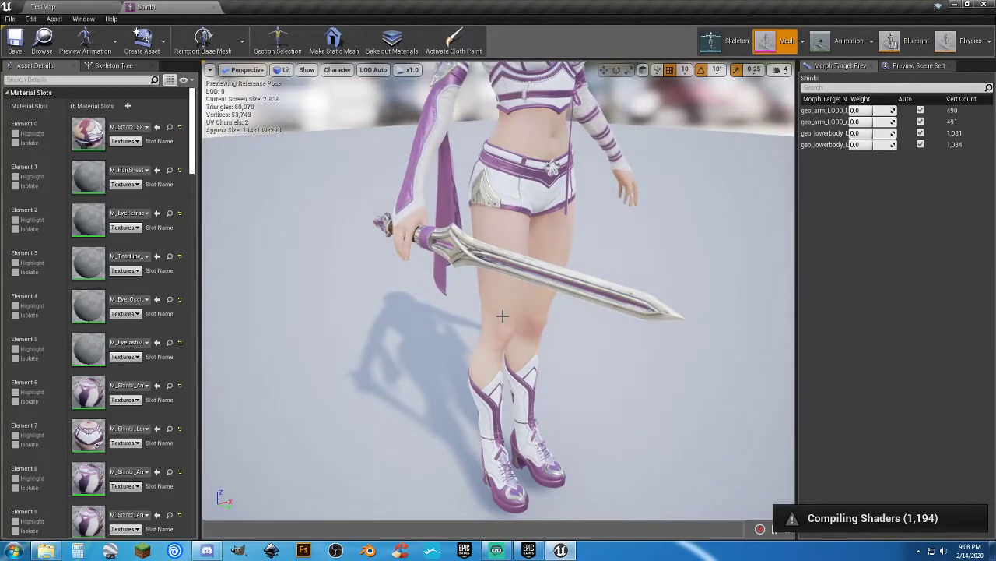
{"action": "scroll", "coordinate": [502, 315], "scroll_direction": "down", "scroll_amount": 8}
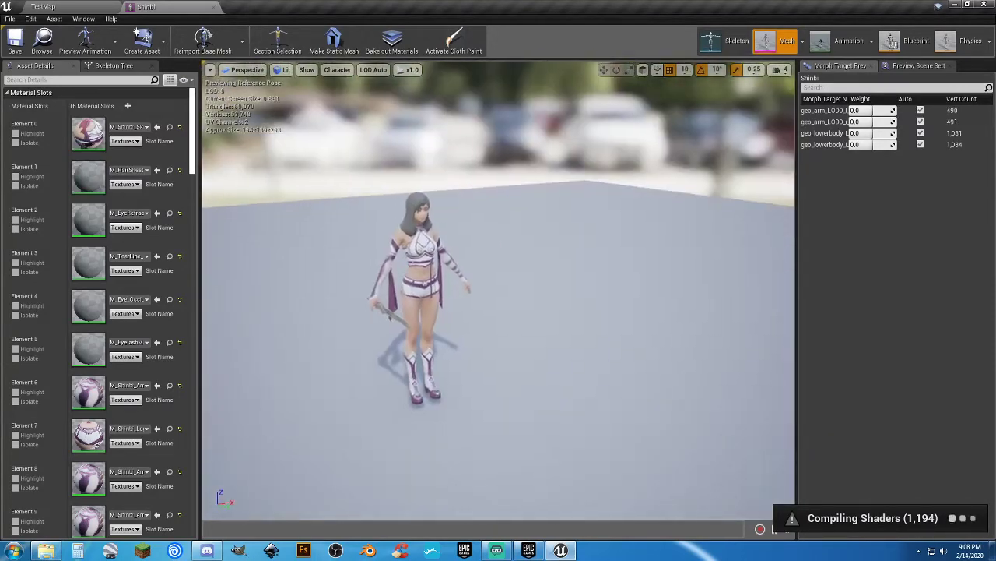
{"action": "key", "text": "w"}
{"action": "mouse_move", "coordinate": [498, 311]}
{"action": "right_mouse_down"}
{"action": "mouse_move", "coordinate": [517, 315]}
{"action": "mouse_move", "coordinate": [490, 317]}
{"action": "right_mouse_up"}
{"action": "key", "text": "s"}
{"action": "key", "text": "s"}
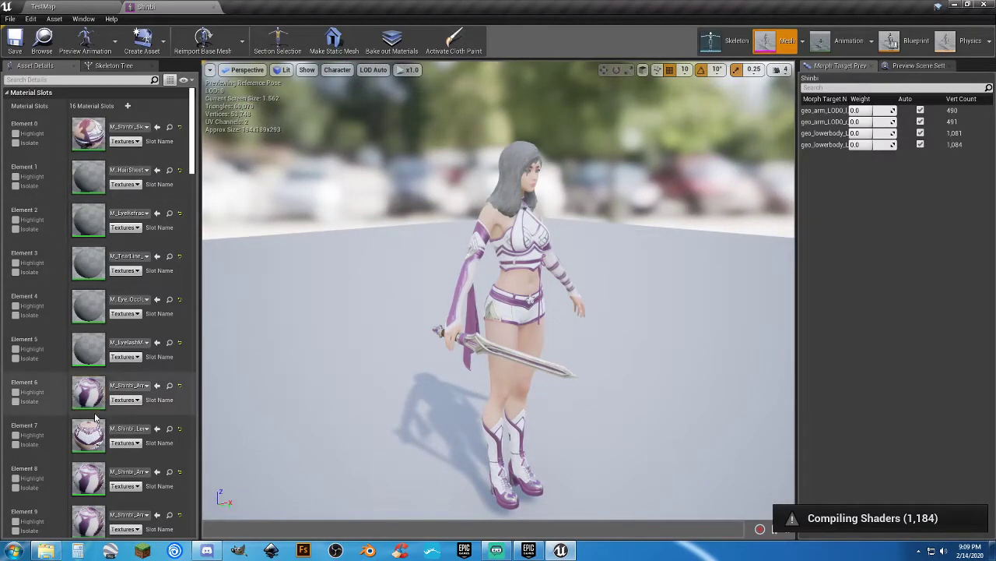
Review the material slots of the Shinbi mesh from Element 0 to Element 15, and return to the TestMap level
{"action": "scroll", "coordinate": [94, 419], "scroll_direction": "down", "scroll_amount": 2}
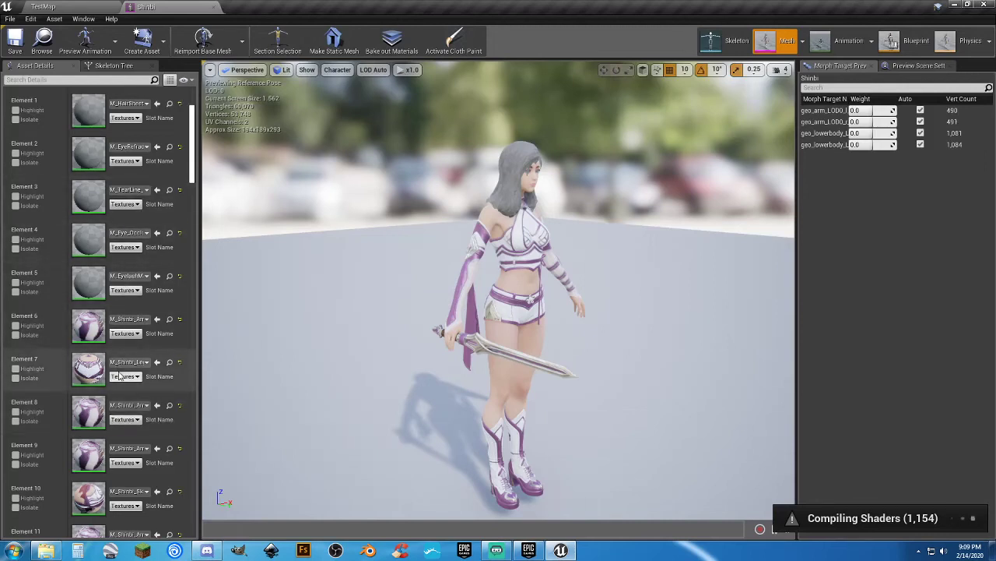
{"action": "scroll", "coordinate": [120, 376], "scroll_direction": "down", "scroll_amount": 5}
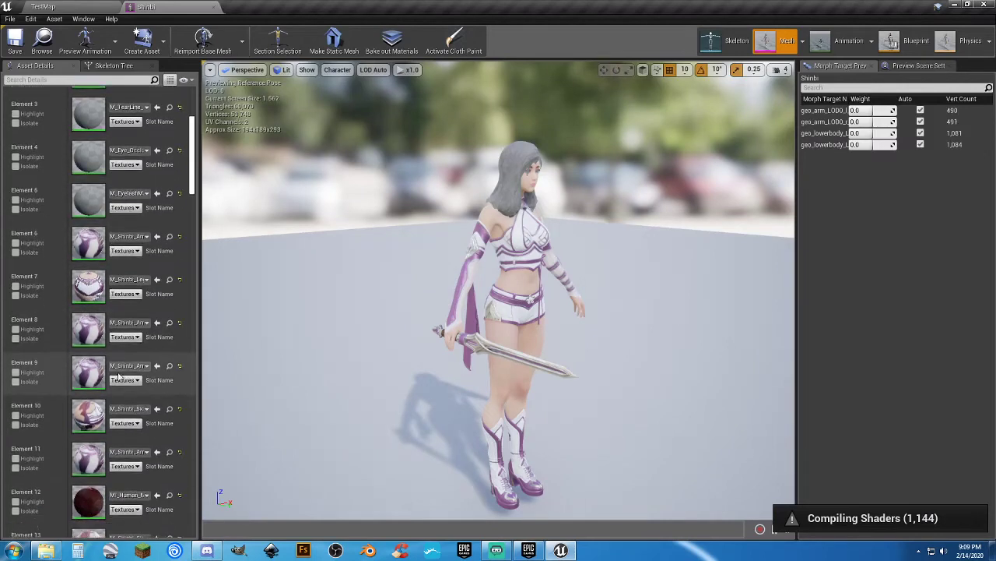
{"action": "scroll", "coordinate": [119, 377], "scroll_direction": "down", "scroll_amount": 3}
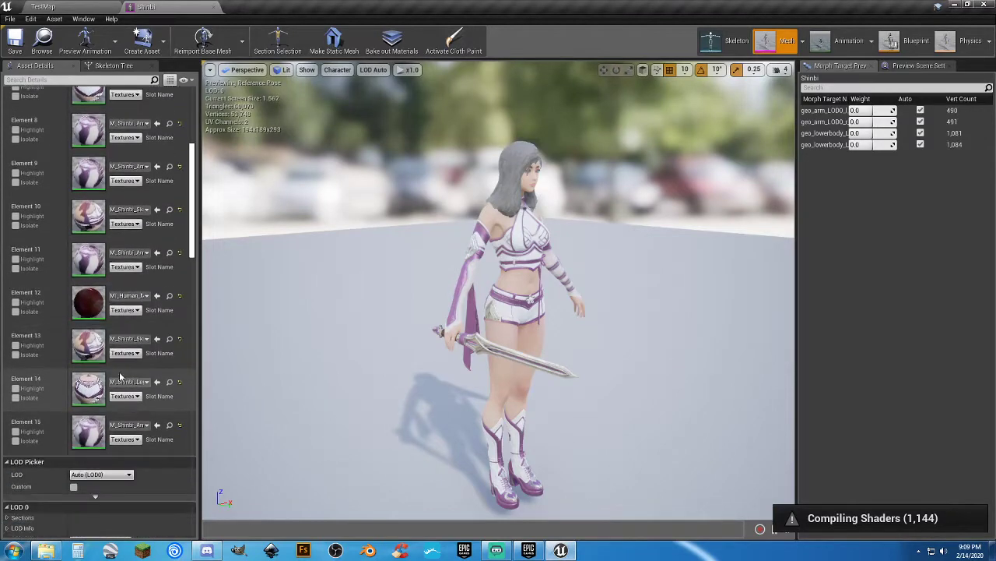
{"action": "scroll", "coordinate": [135, 379], "scroll_direction": "up", "scroll_amount": 1}
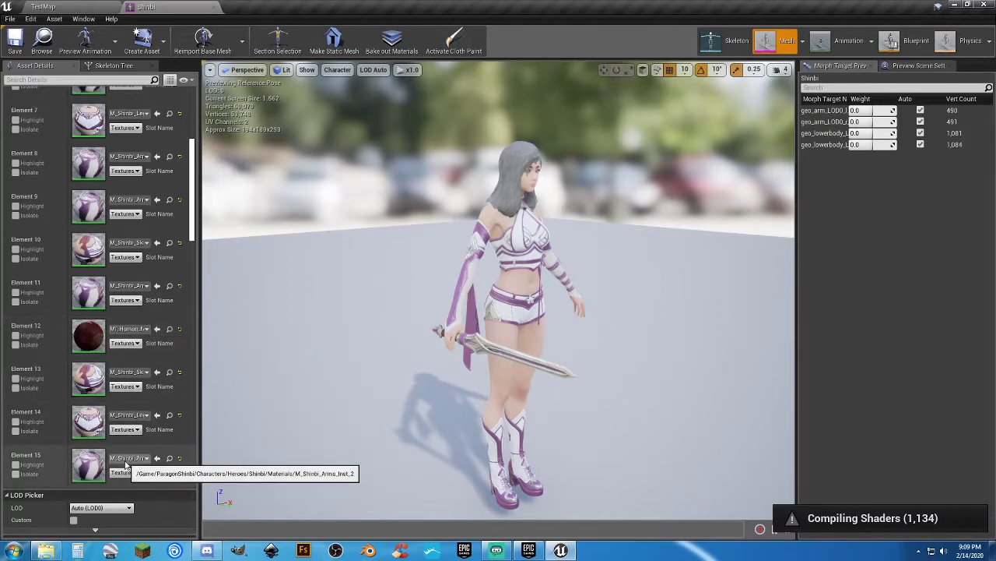
{"action": "scroll", "coordinate": [125, 461], "scroll_direction": "up", "scroll_amount": 9}
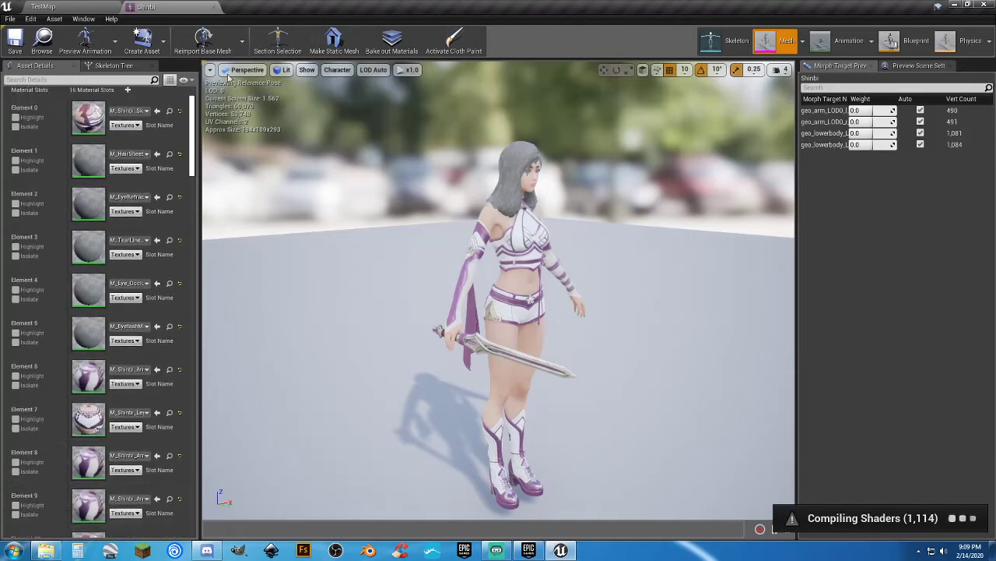
{"action": "left_click", "coordinate": [43, 6]}
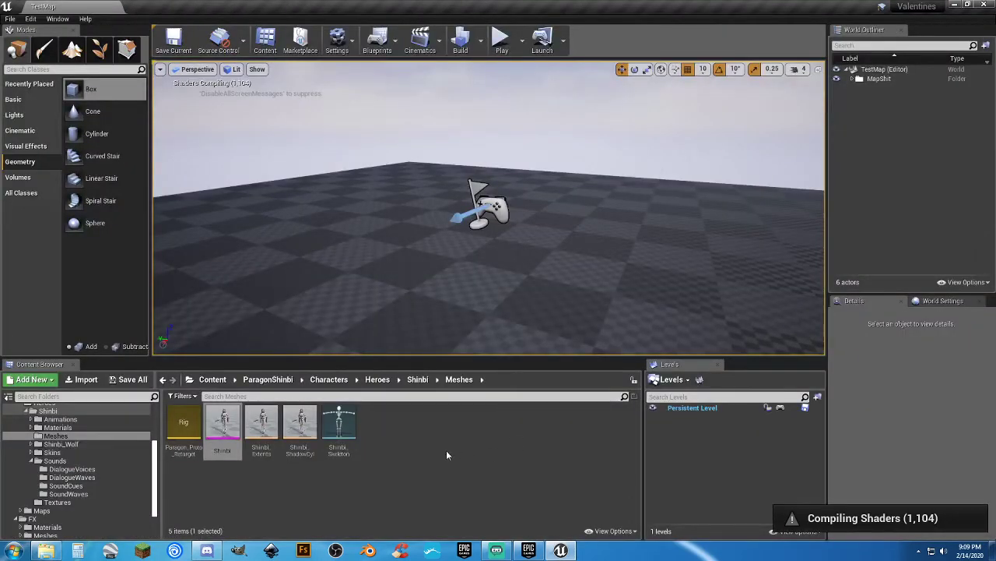
Browse the animation assets in Shinbi's Animations folder through to the end of the list
{"action": "scroll", "coordinate": [58, 461], "scroll_direction": "up", "scroll_amount": 2}
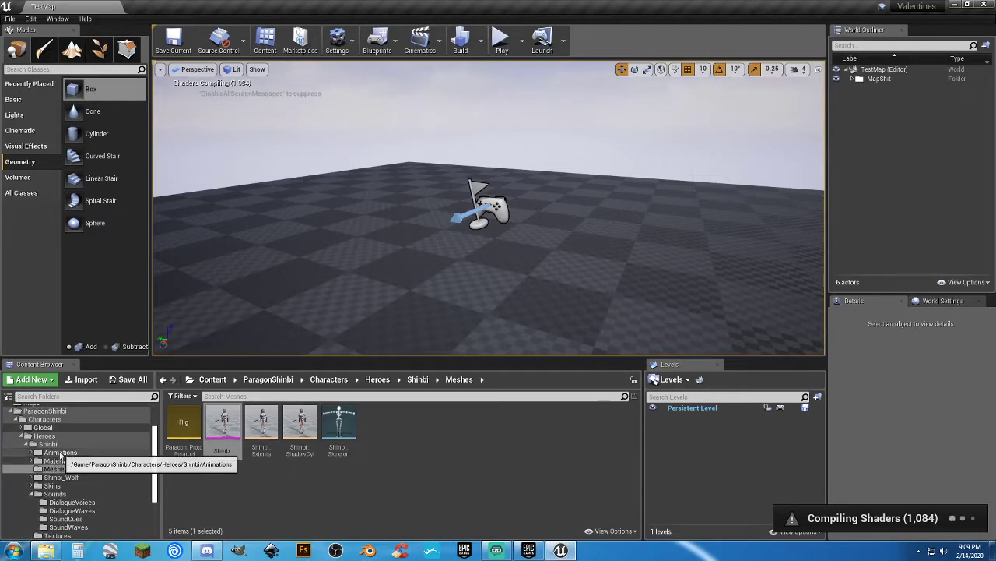
{"action": "left_click", "coordinate": [59, 452]}
{"action": "scroll", "coordinate": [567, 450], "scroll_direction": "down", "scroll_amount": 8}
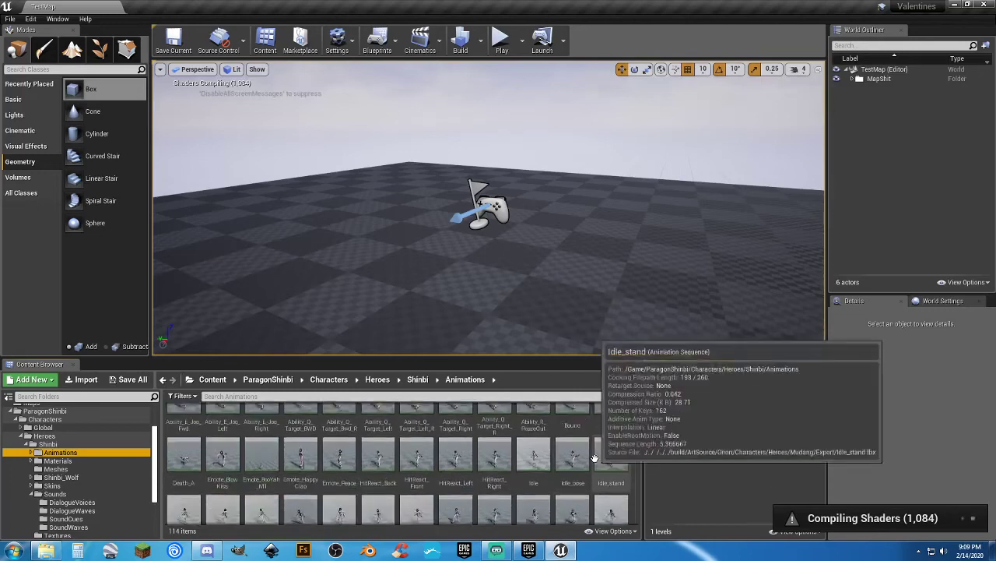
{"action": "scroll", "coordinate": [594, 458], "scroll_direction": "down", "scroll_amount": 6}
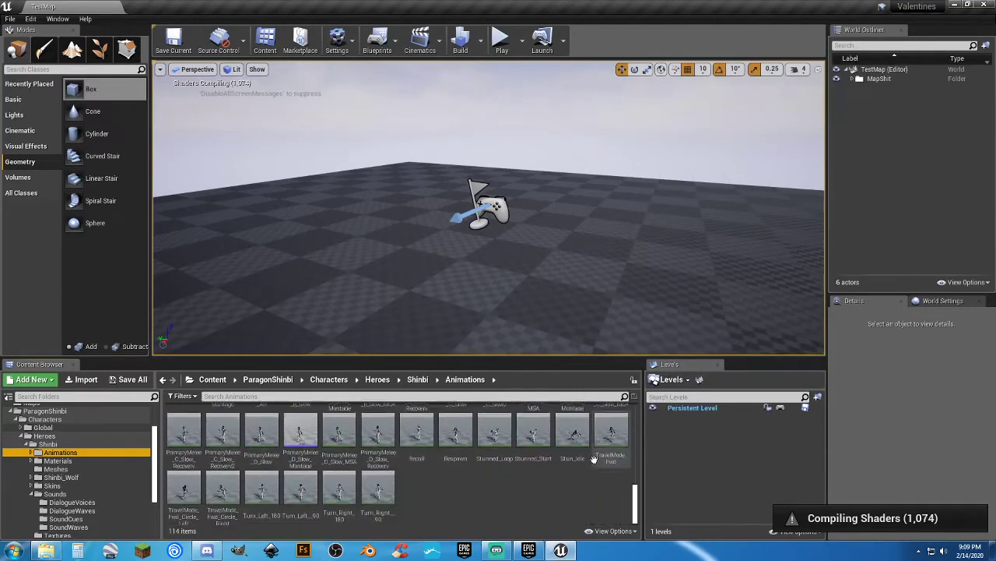
{"action": "scroll", "coordinate": [557, 492], "scroll_direction": "up", "scroll_amount": 1}
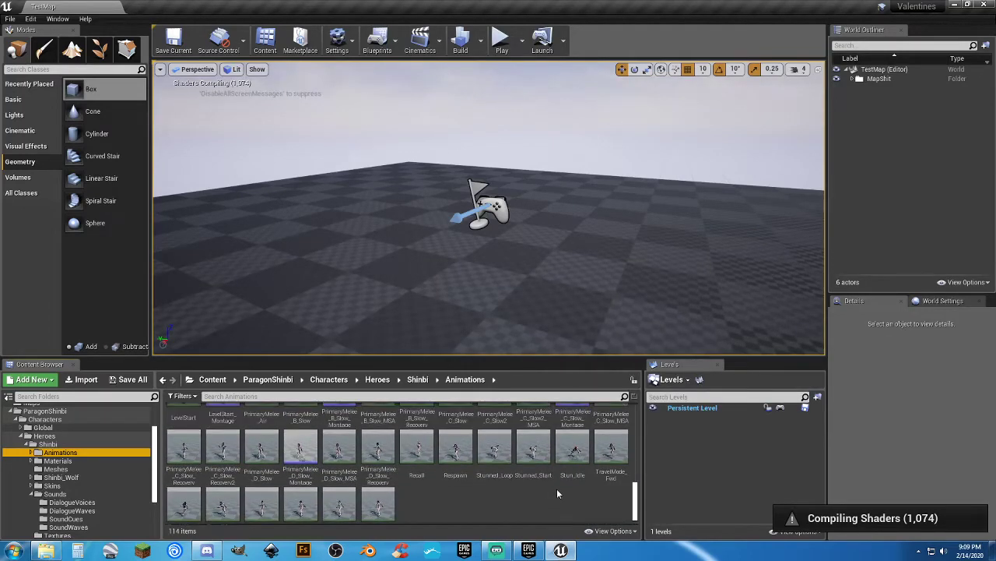
{"action": "scroll", "coordinate": [557, 493], "scroll_direction": "down", "scroll_amount": 1}
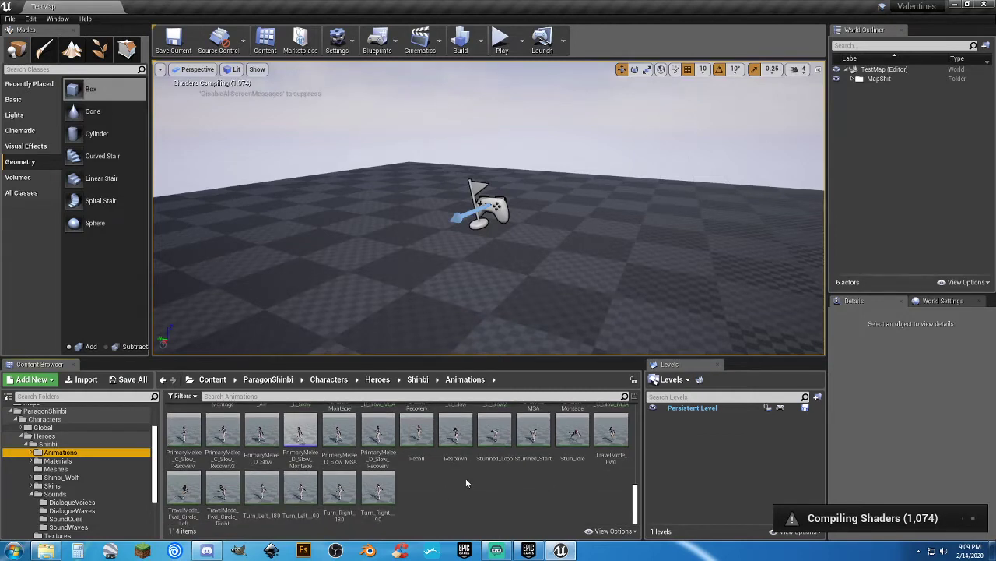
Open the Respawn animation, examine it from another angle, save the asset and close it
{"action": "left_click", "coordinate": [457, 434]}
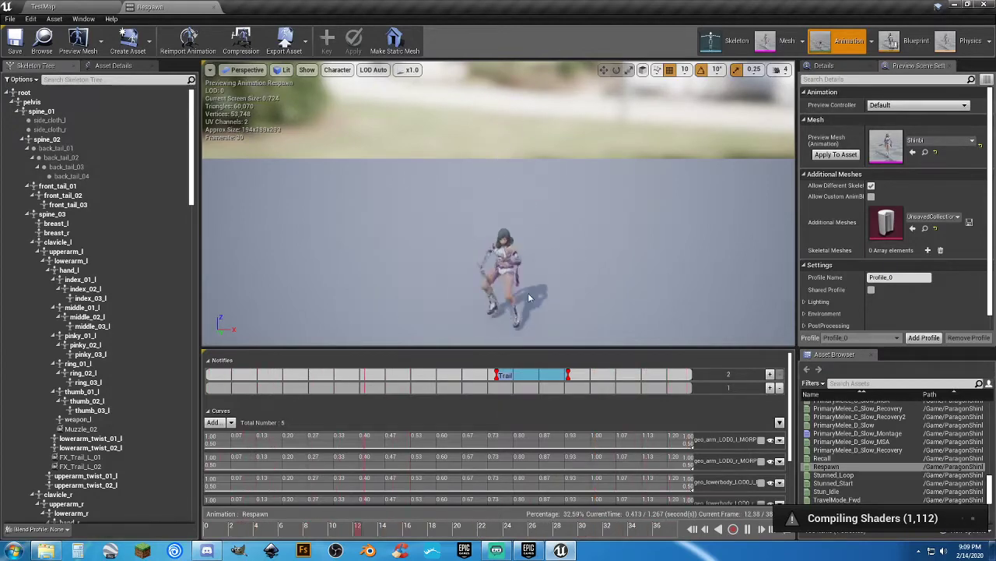
{"action": "right_click_drag", "start_coordinate": [498, 234], "coordinate": [516, 295]}
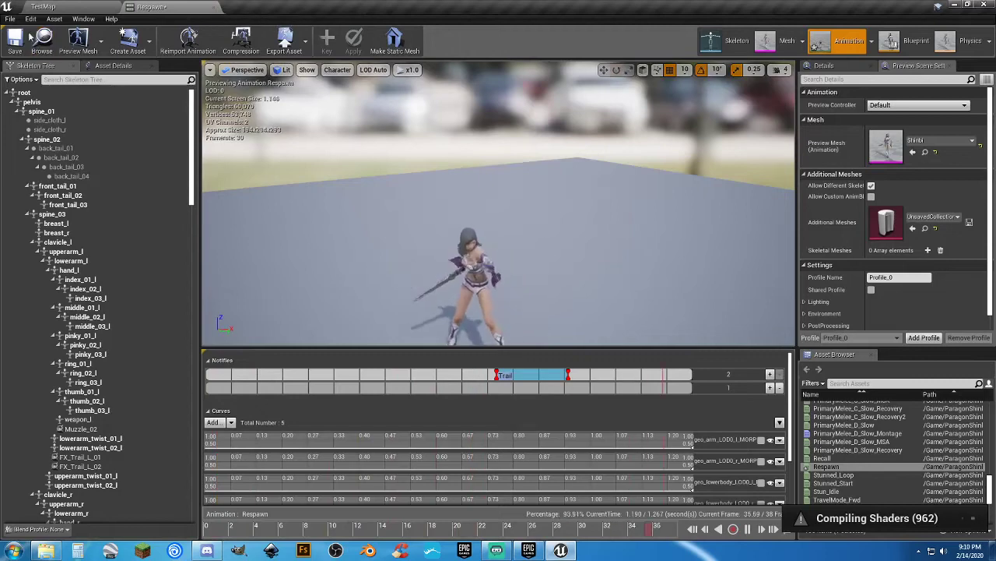
{"action": "left_click", "coordinate": [15, 41]}
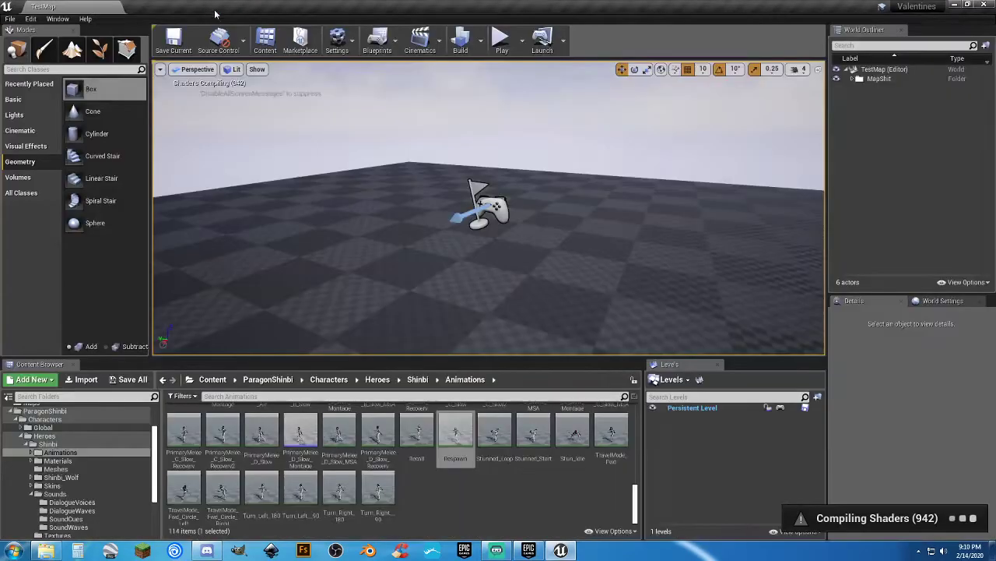
{"action": "left_click", "coordinate": [212, 8]}
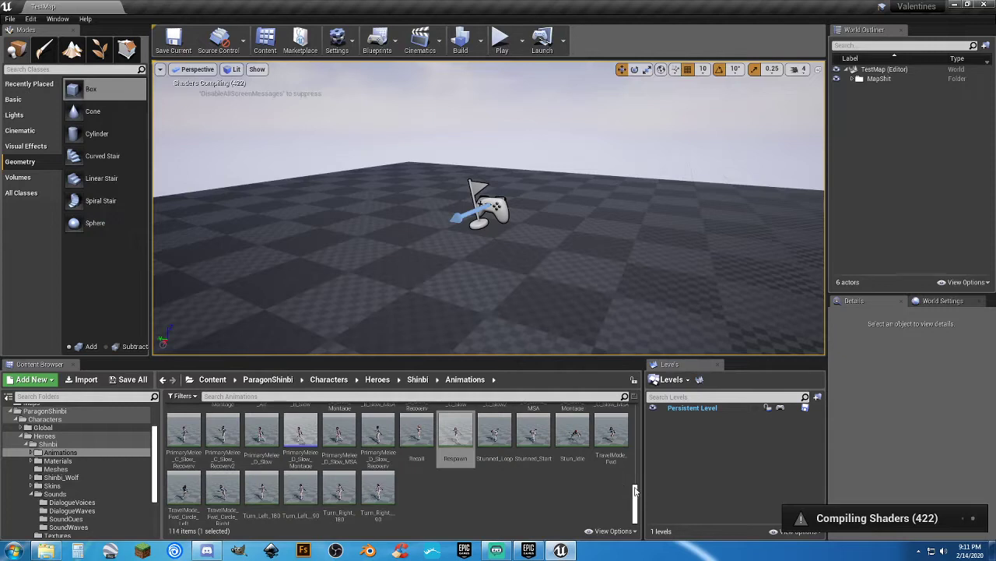
Open the LevelStart animation from Shinbi's Animations folder, watch its preview and close it
{"action": "left_click", "coordinate": [521, 496]}
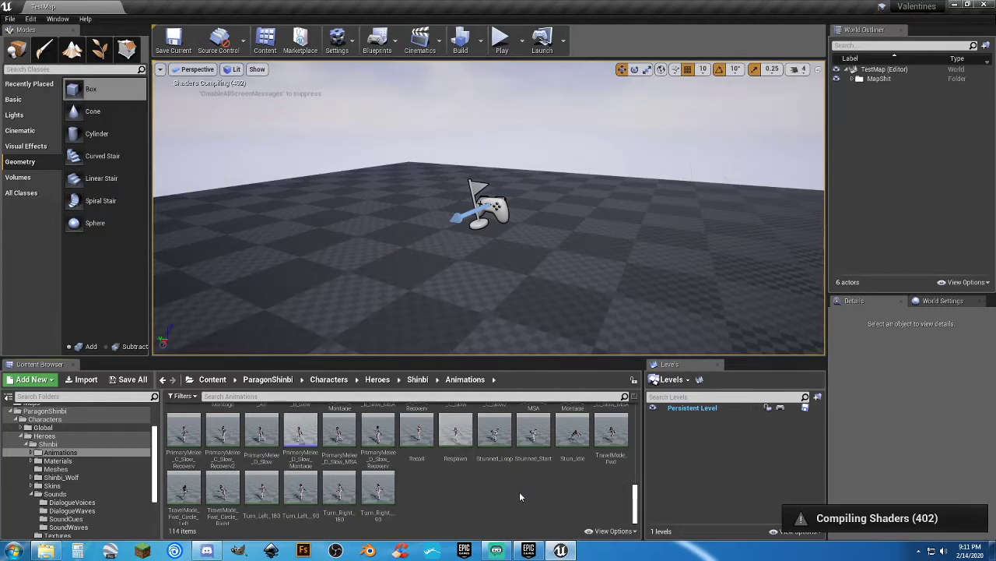
{"action": "scroll", "coordinate": [520, 496], "scroll_direction": "up", "scroll_amount": 1}
{"action": "scroll", "coordinate": [520, 495], "scroll_direction": "up", "scroll_amount": 2}
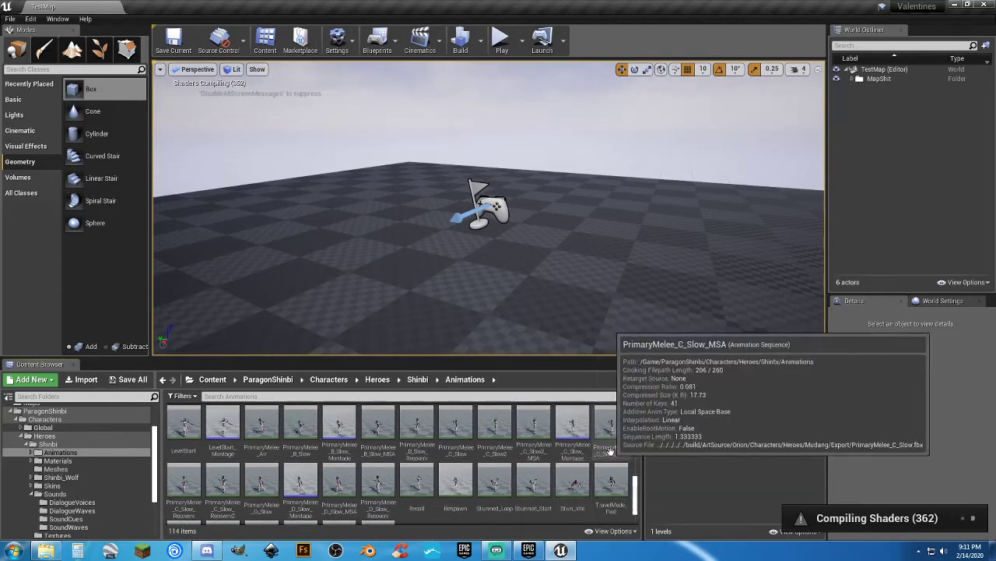
{"action": "left_click", "coordinate": [185, 423]}
{"action": "double_click", "coordinate": [186, 422]}
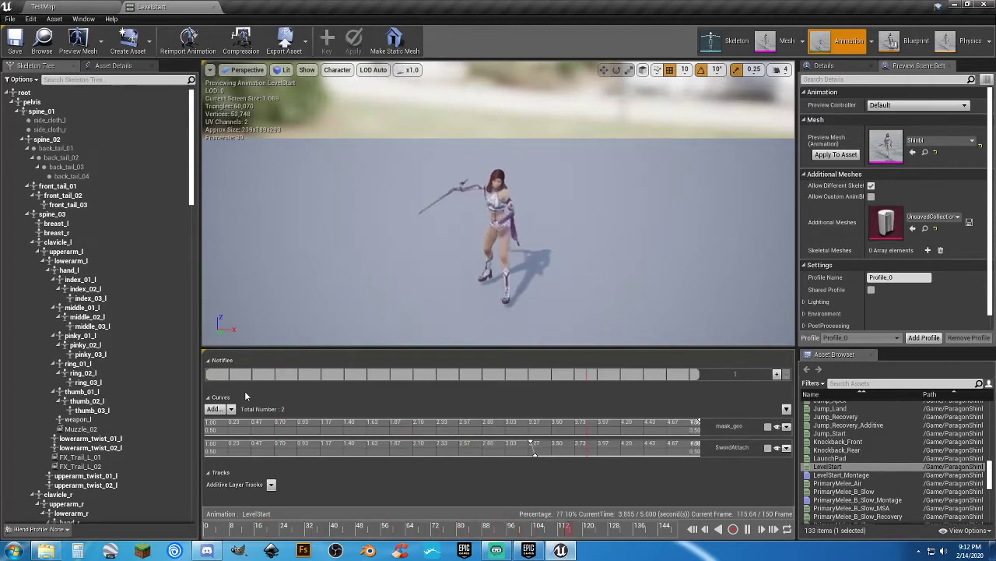
{"action": "left_click", "coordinate": [216, 7]}
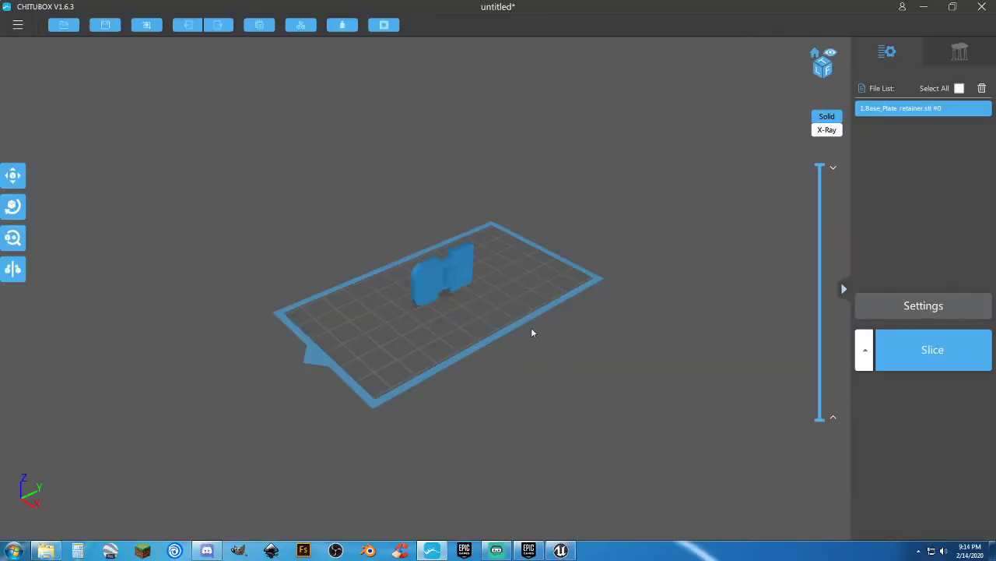
Switch to CHITUBOX and lay Base_Plate_retainer.stl flat on the build plate by setting its Y rotation to -90°
{"action": "left_click_drag", "start_coordinate": [532, 331], "coordinate": [623, 312]}
{"action": "left_click_drag", "start_coordinate": [645, 323], "coordinate": [500, 337]}
{"action": "left_click_drag", "start_coordinate": [456, 287], "coordinate": [507, 325]}
{"action": "left_click_drag", "start_coordinate": [435, 286], "coordinate": [544, 278]}
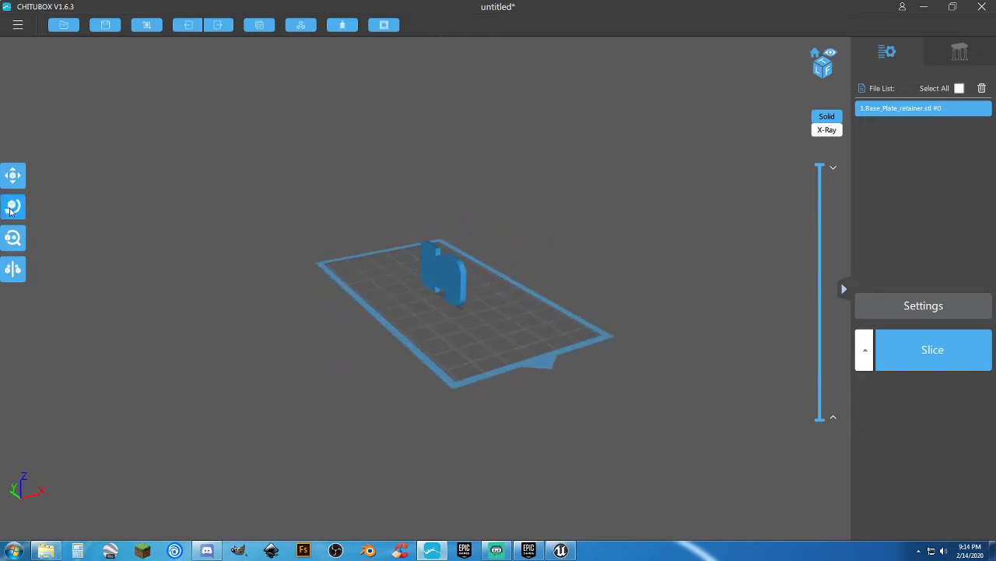
{"action": "left_click", "coordinate": [12, 207]}
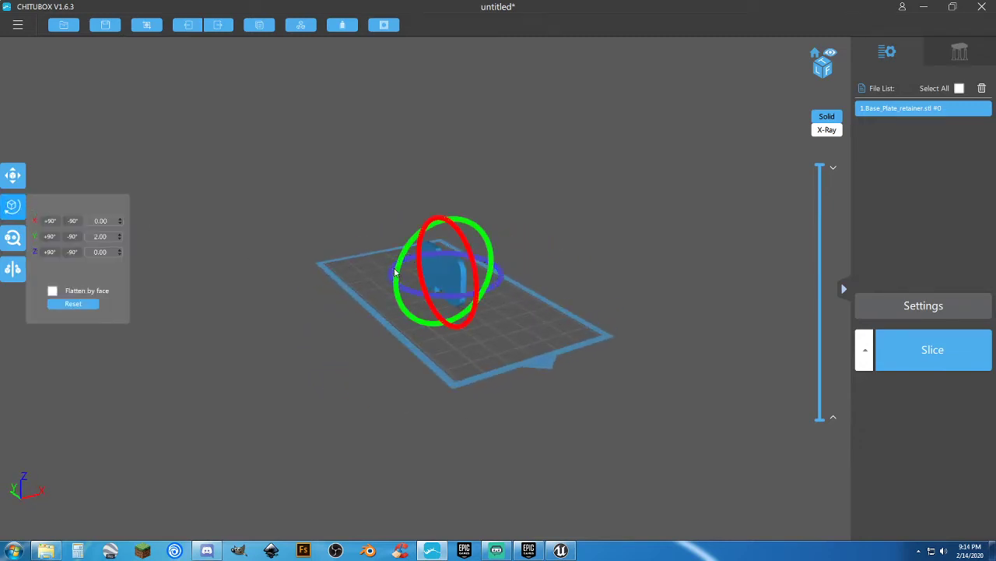
{"action": "left_click_drag", "start_coordinate": [395, 271], "coordinate": [420, 197]}
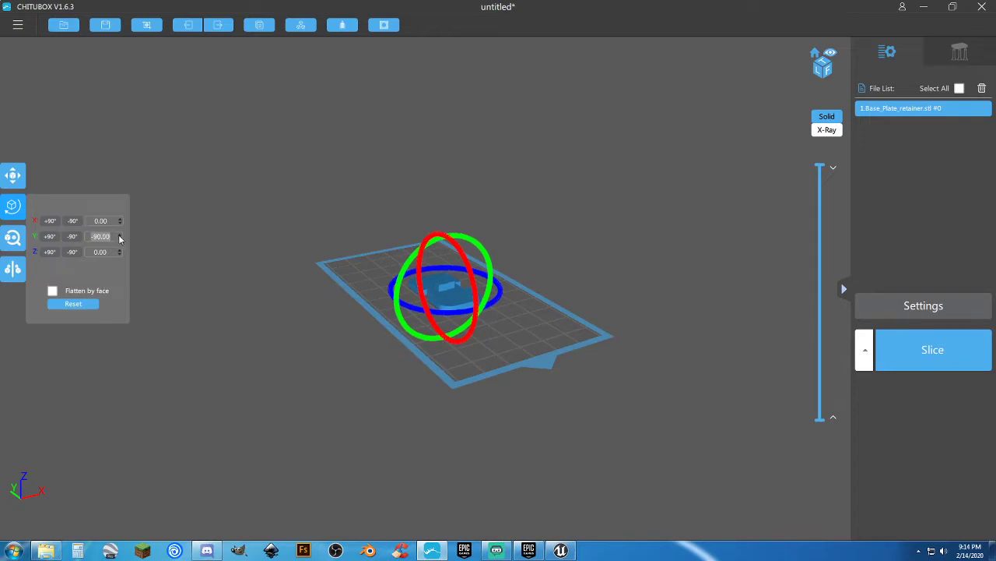
Shift the base plate retainer around on the build plate and center it again
{"action": "left_click_drag", "start_coordinate": [243, 299], "coordinate": [378, 313]}
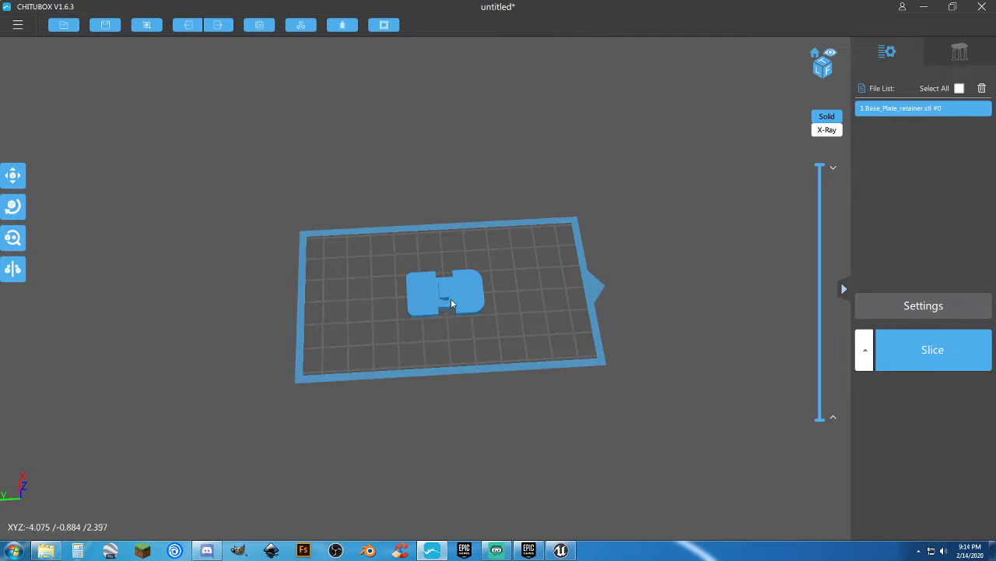
{"action": "left_click_drag", "start_coordinate": [451, 299], "coordinate": [523, 336]}
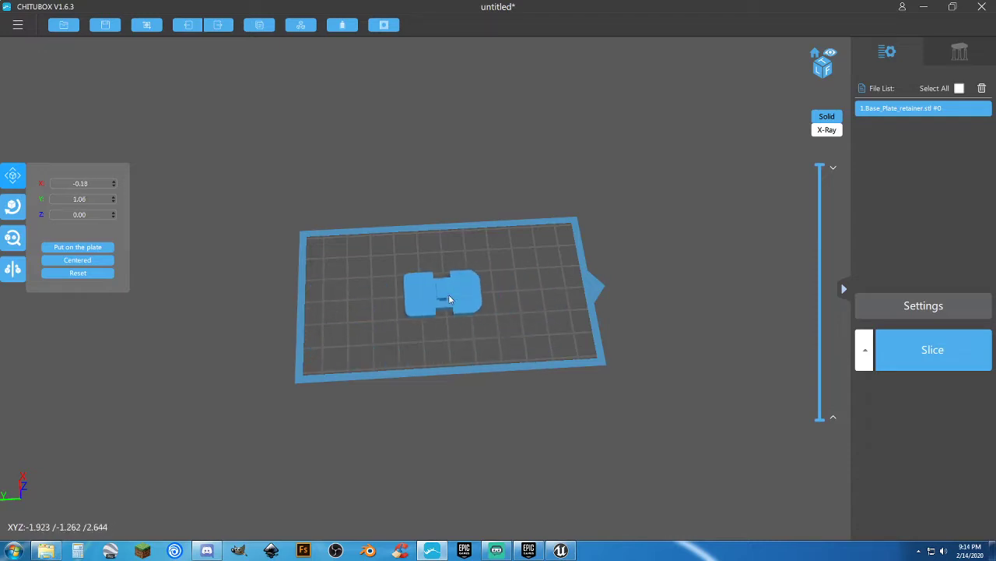
{"action": "left_click_drag", "start_coordinate": [449, 299], "coordinate": [454, 293]}
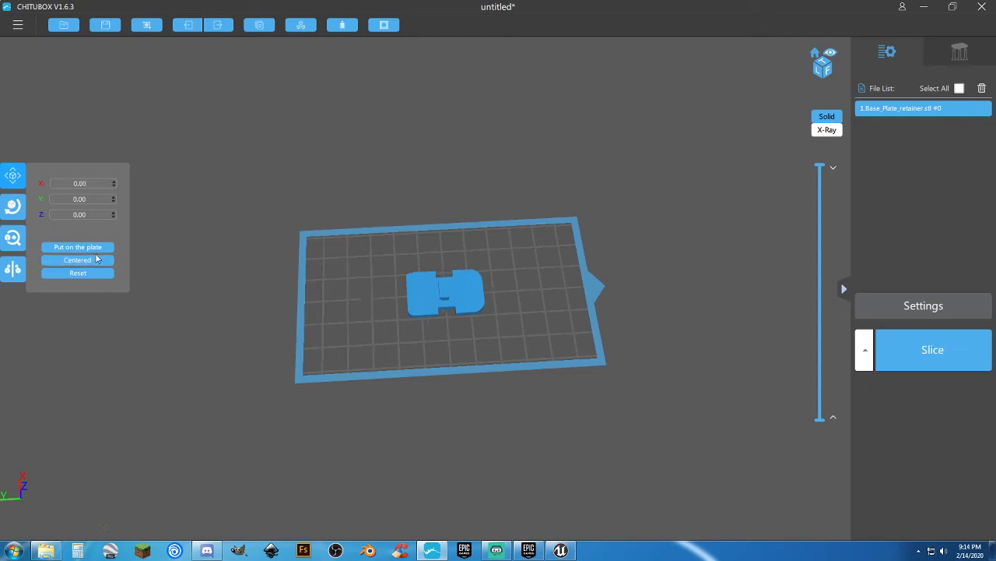
Examine the flat retainer and its raised middle tab up close, from the side and from above
{"action": "left_click_drag", "start_coordinate": [239, 299], "coordinate": [296, 284]}
{"action": "scroll", "coordinate": [420, 327], "scroll_direction": "up", "scroll_amount": 10}
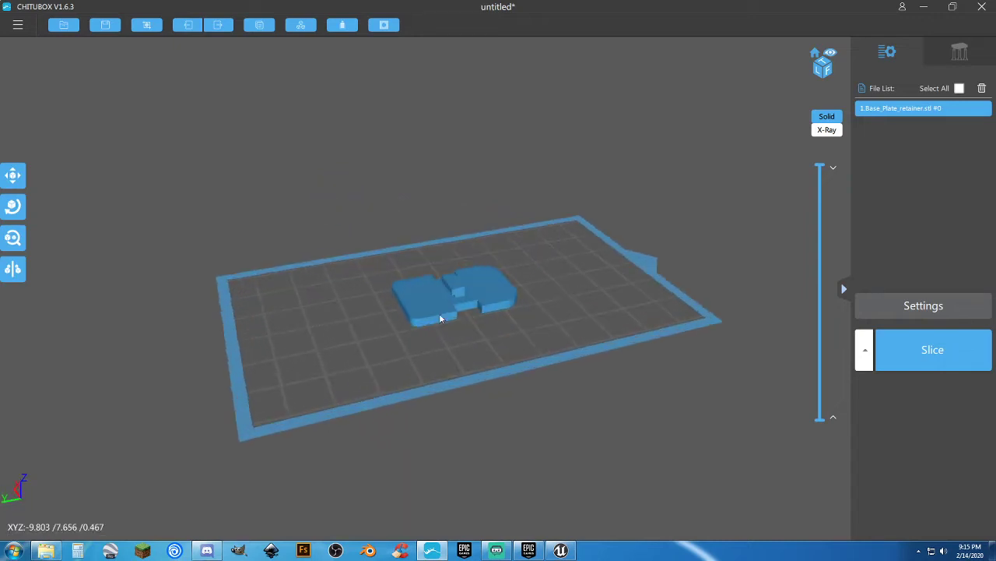
{"action": "left_click_drag", "start_coordinate": [561, 342], "coordinate": [547, 318]}
{"action": "scroll", "coordinate": [543, 322], "scroll_direction": "down", "scroll_amount": 5}
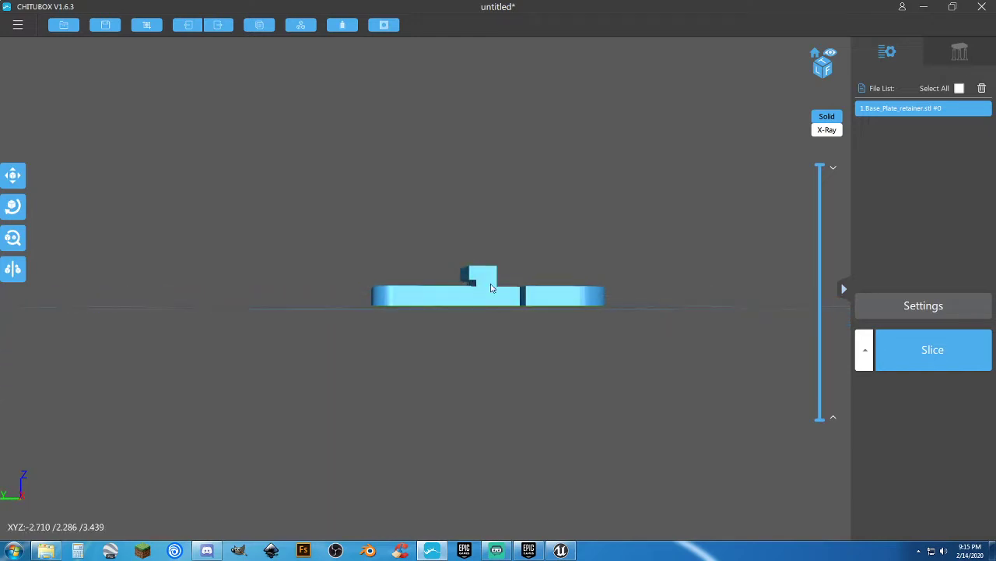
{"action": "left_click_drag", "start_coordinate": [491, 288], "coordinate": [510, 355]}
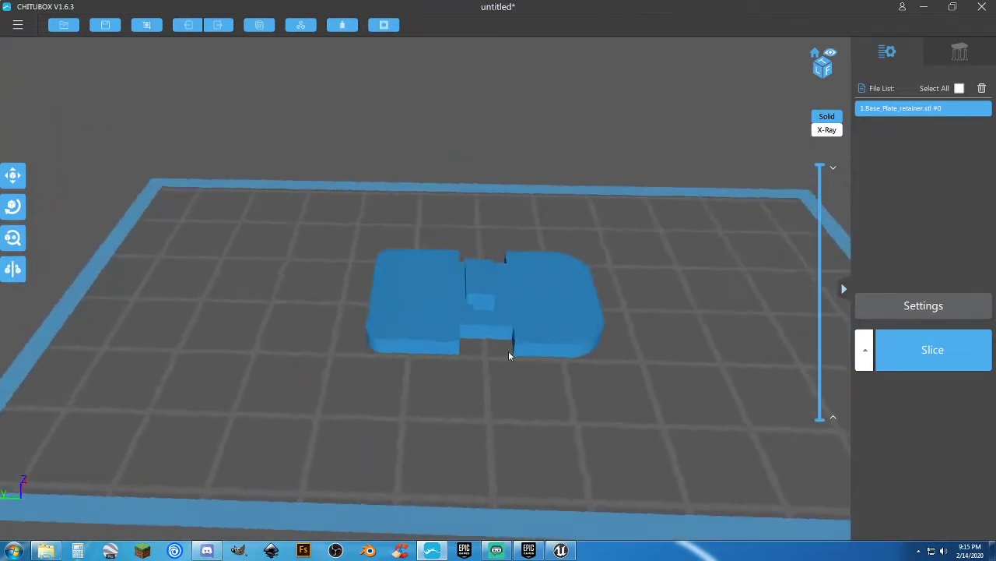
{"action": "right_click_drag", "start_coordinate": [509, 352], "coordinate": [525, 333]}
{"action": "scroll", "coordinate": [525, 333], "scroll_direction": "down", "scroll_amount": 3}
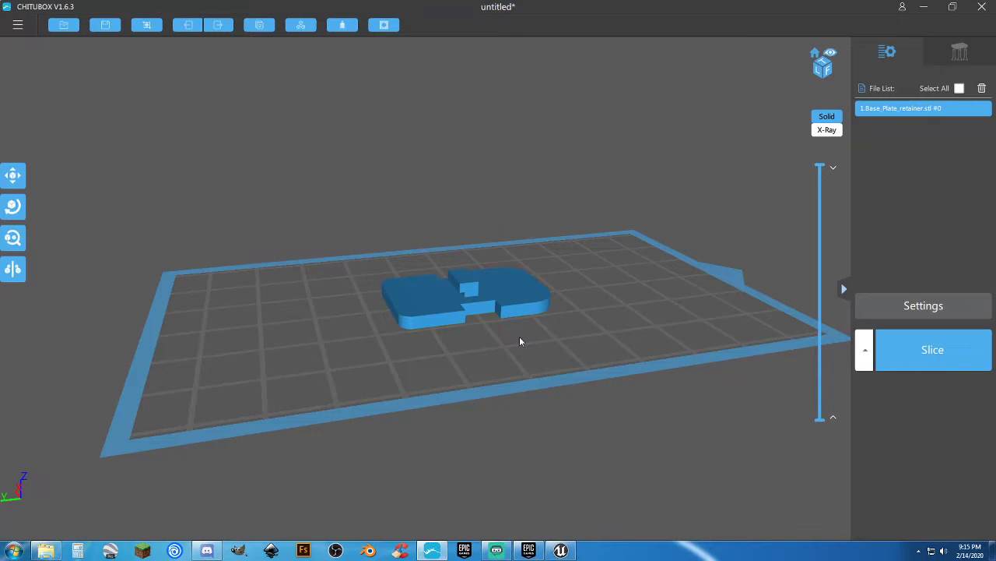
{"action": "left_click_drag", "start_coordinate": [520, 341], "coordinate": [495, 356]}
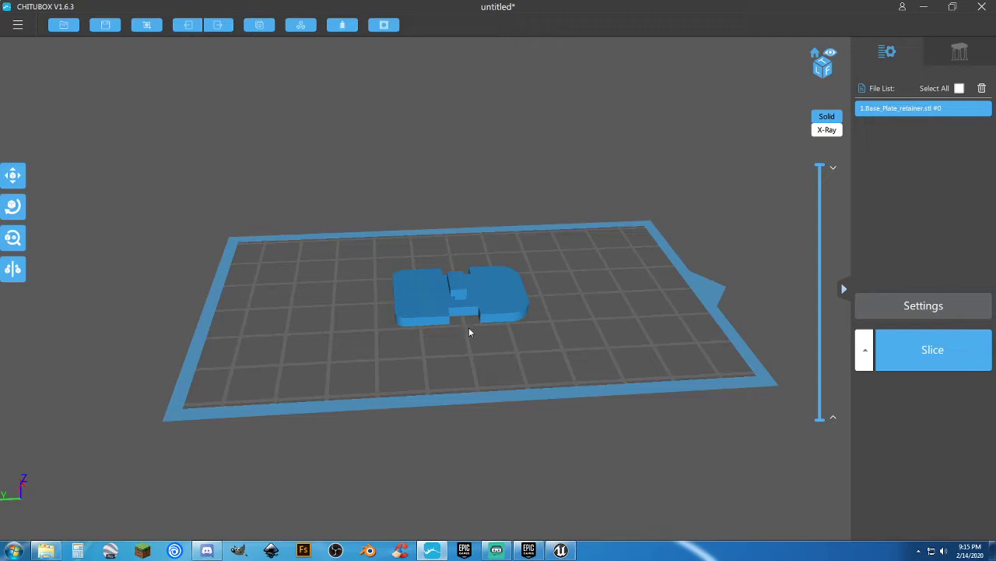
{"action": "left_click_drag", "start_coordinate": [623, 234], "coordinate": [587, 226]}
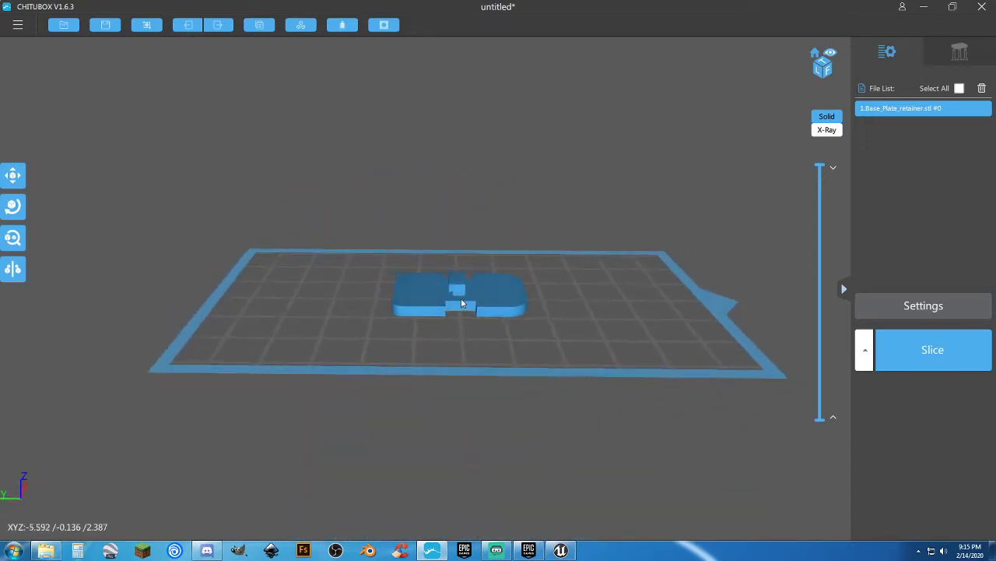
{"action": "mouse_move", "coordinate": [461, 298]}
{"action": "left_mouse_down"}
{"action": "mouse_move", "coordinate": [494, 278]}
{"action": "mouse_move", "coordinate": [498, 227]}
{"action": "mouse_move", "coordinate": [471, 312]}
{"action": "mouse_move", "coordinate": [467, 303]}
{"action": "left_mouse_up"}
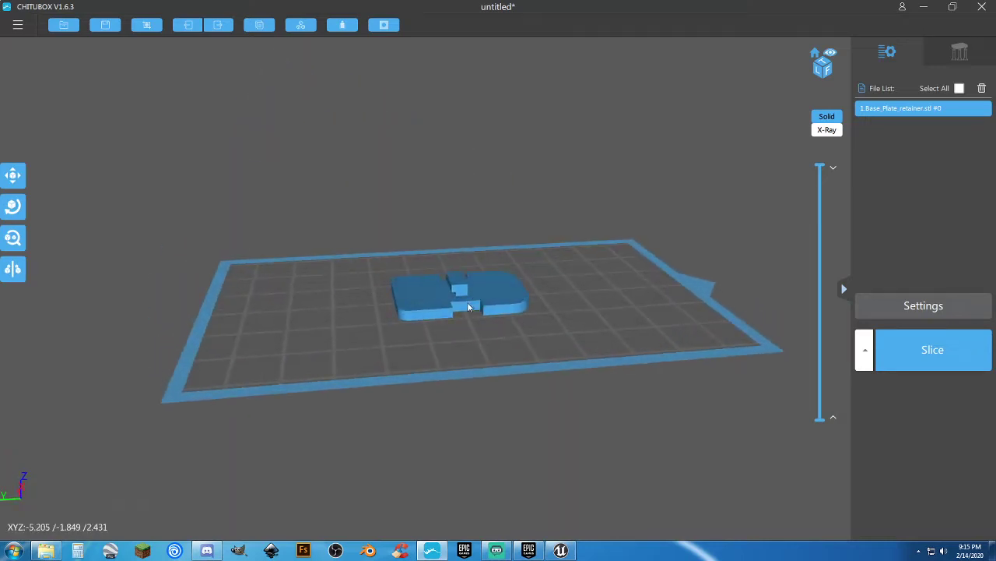
Check the retainer's underside and generate automatic platform supports beneath it with the Medium support setting
{"action": "left_click", "coordinate": [958, 46]}
{"action": "left_click_drag", "start_coordinate": [613, 287], "coordinate": [750, 130]}
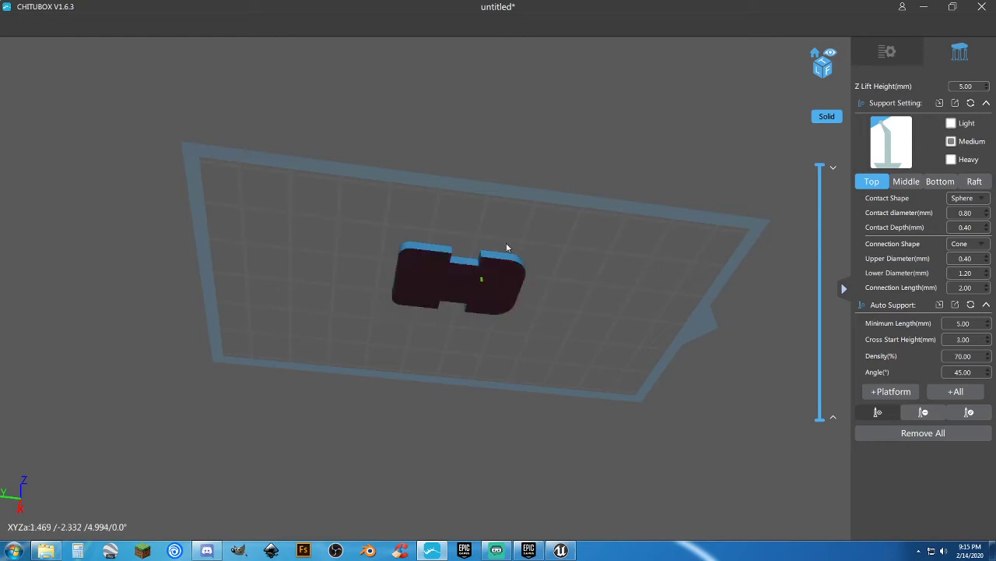
{"action": "left_click_drag", "start_coordinate": [507, 245], "coordinate": [533, 277]}
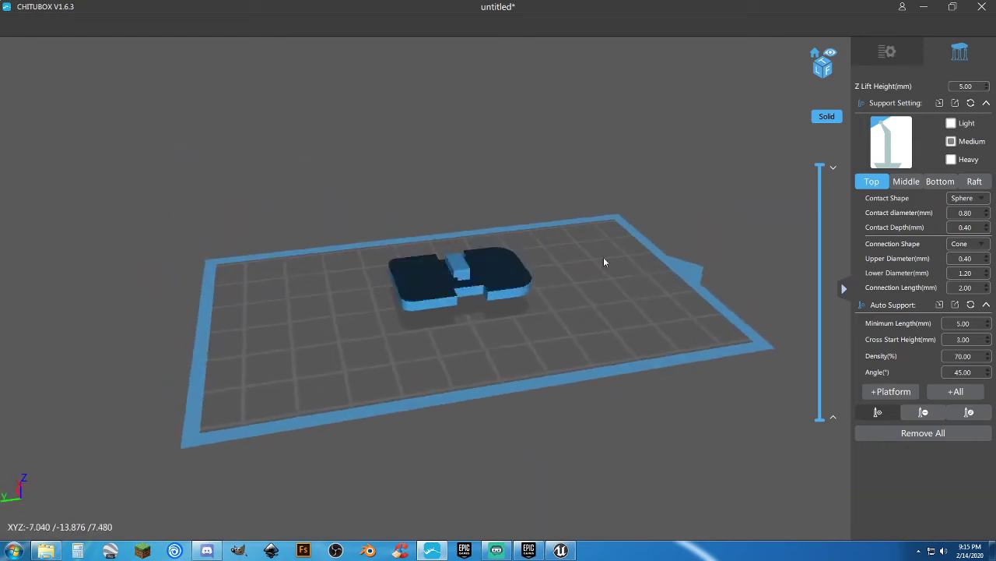
{"action": "left_click", "coordinate": [891, 391]}
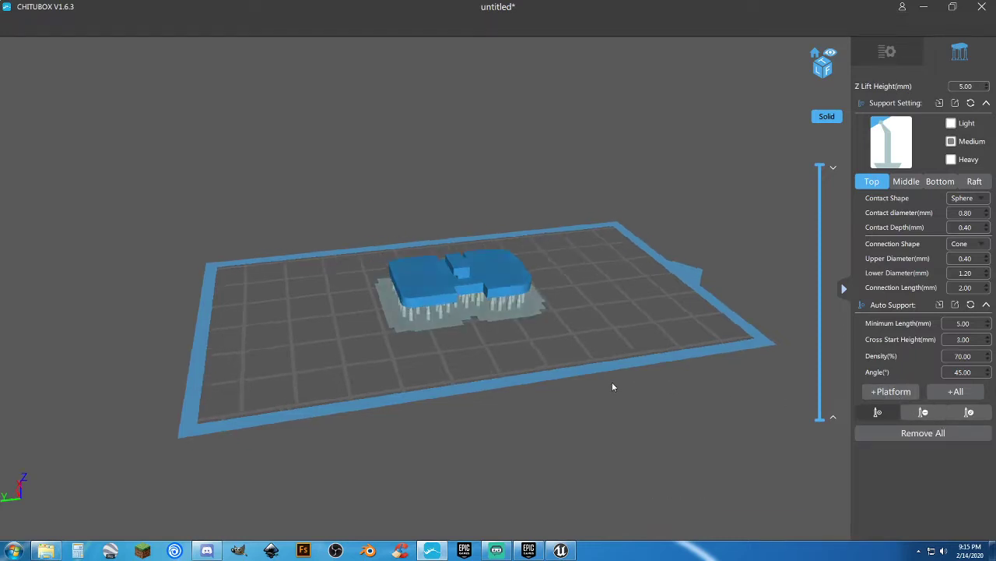
Examine the supports and raft beneath the base plate retainer up close, from the side and from above
{"action": "left_click_drag", "start_coordinate": [612, 381], "coordinate": [589, 356]}
{"action": "scroll", "coordinate": [496, 319], "scroll_direction": "up", "scroll_amount": 2}
{"action": "scroll", "coordinate": [497, 319], "scroll_direction": "up", "scroll_amount": 5}
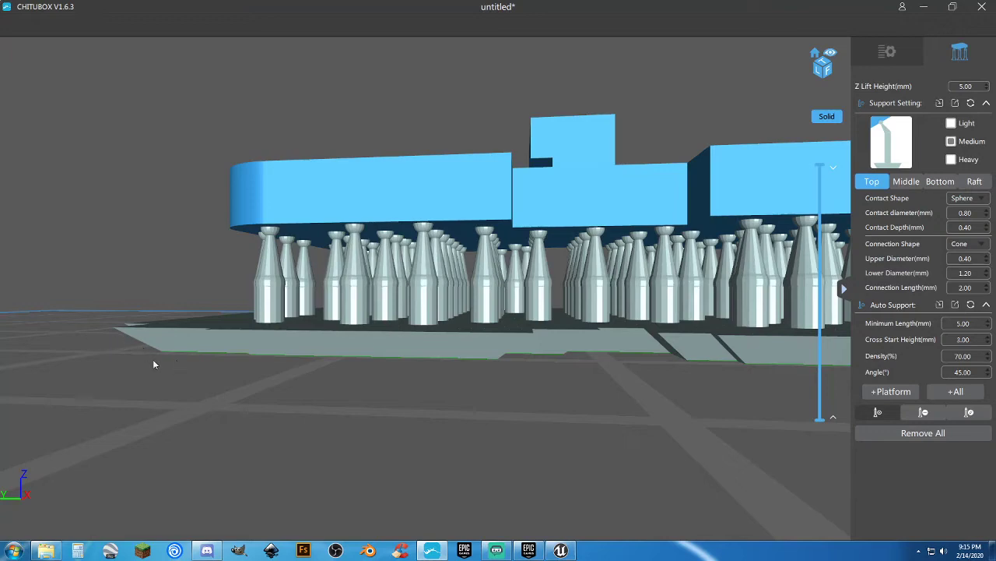
{"action": "left_click_drag", "start_coordinate": [199, 372], "coordinate": [376, 396]}
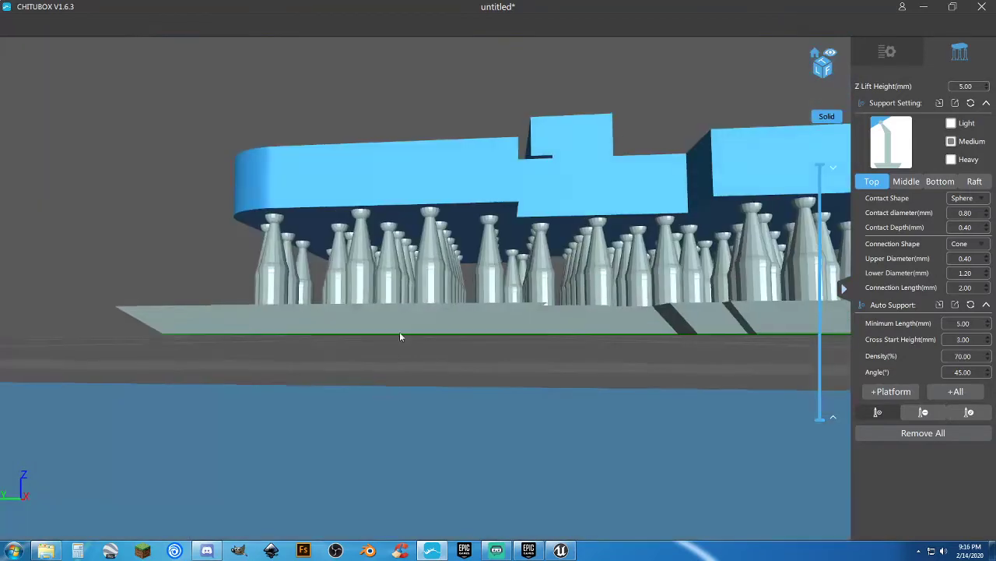
{"action": "left_click_drag", "start_coordinate": [447, 220], "coordinate": [449, 226]}
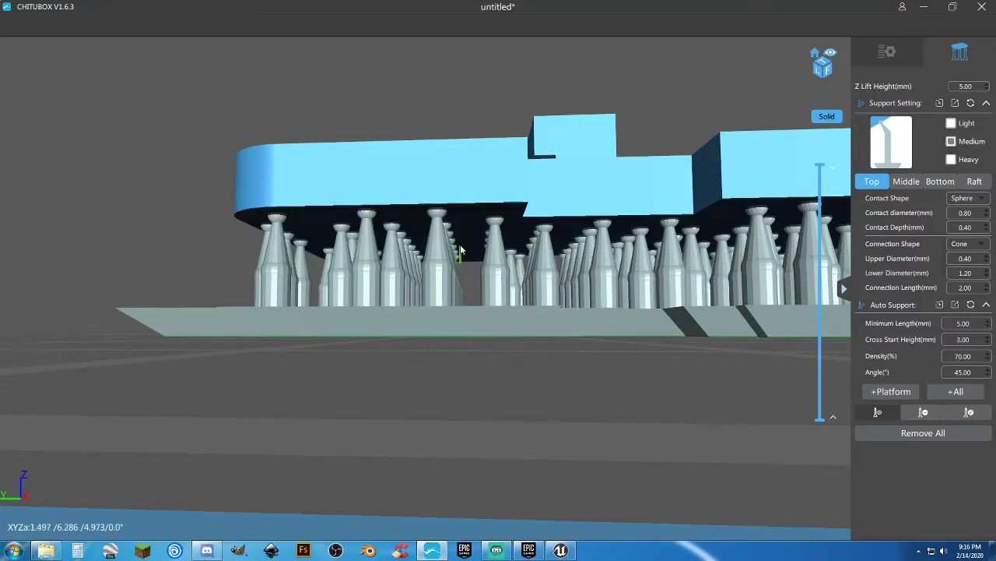
{"action": "scroll", "coordinate": [460, 250], "scroll_direction": "down", "scroll_amount": 3}
{"action": "left_click_drag", "start_coordinate": [462, 272], "coordinate": [467, 276]}
{"action": "scroll", "coordinate": [467, 275], "scroll_direction": "up", "scroll_amount": 2}
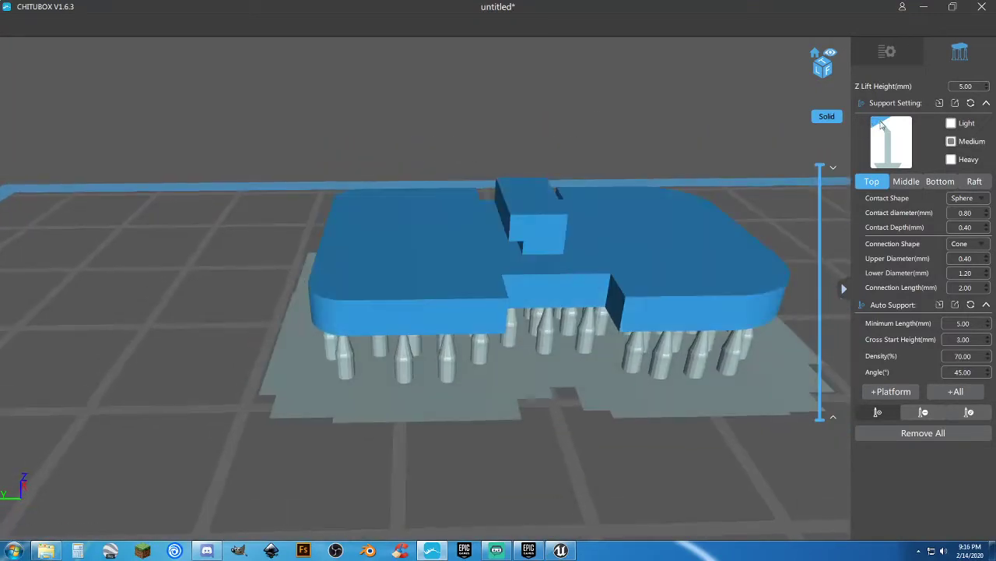
Delete the retainer from the file list and load P320_X5_Base_Plate_dimpled_.stl onto the build plate
{"action": "left_click", "coordinate": [877, 58]}
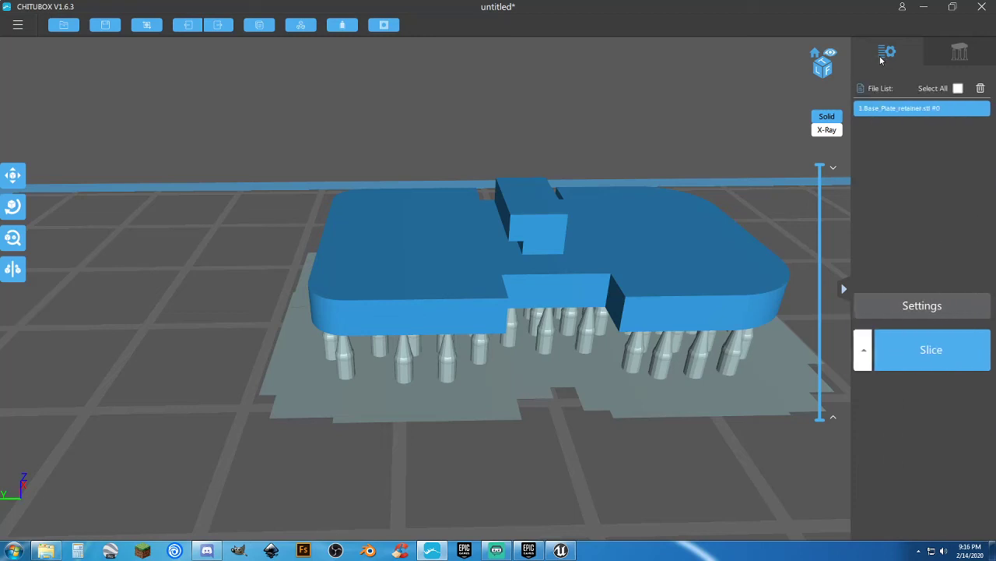
{"action": "left_click", "coordinate": [982, 88]}
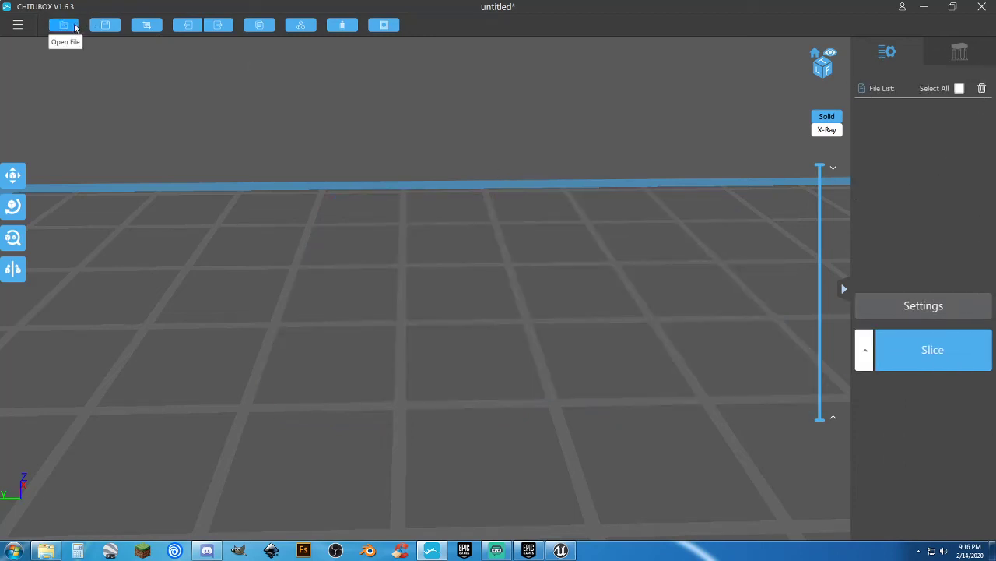
{"action": "key", "text": "ctrl+o"}
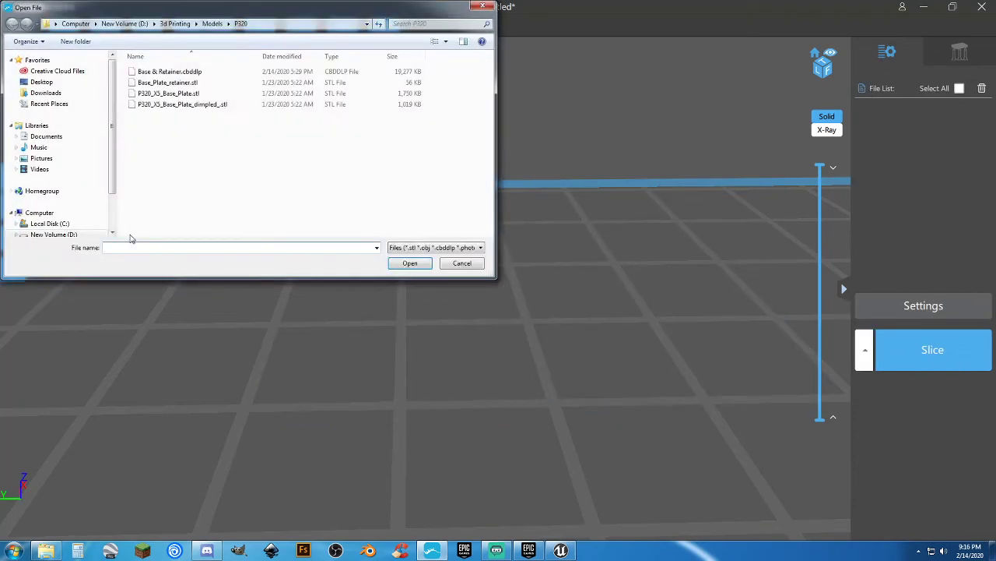
{"action": "double_click", "coordinate": [177, 104]}
{"action": "scroll", "coordinate": [361, 262], "scroll_direction": "up", "scroll_amount": 6}
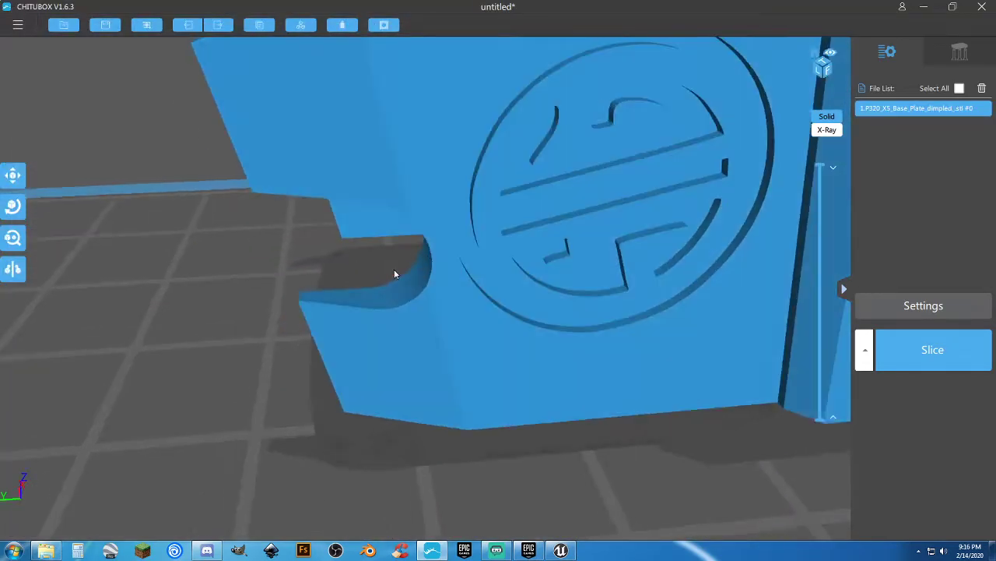
{"action": "scroll", "coordinate": [394, 272], "scroll_direction": "down", "scroll_amount": 8}
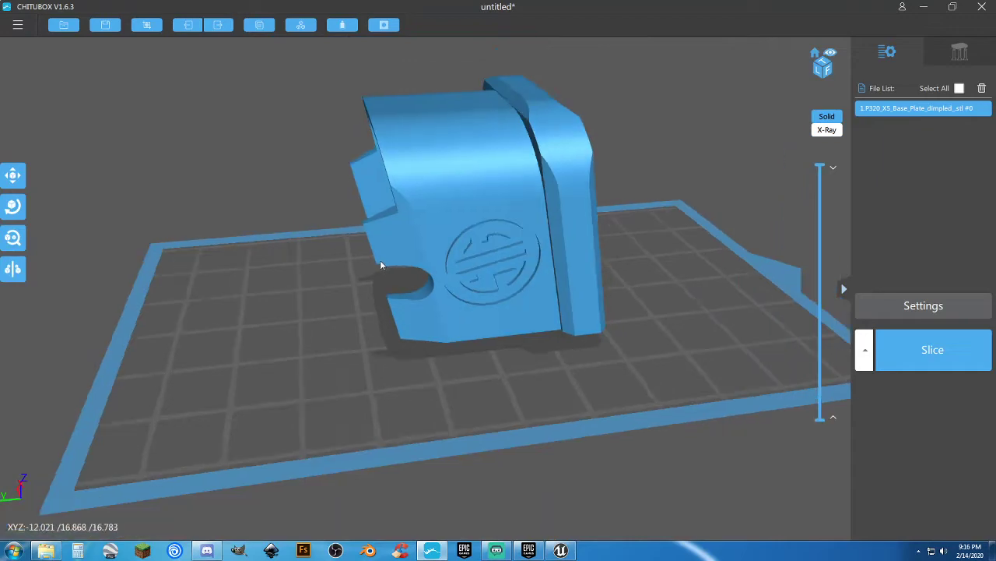
Lay the dimpled base plate on its flat outer bottom using Flatten by face, and check the resulting orientation
{"action": "left_click_drag", "start_coordinate": [380, 261], "coordinate": [69, 242]}
{"action": "left_click", "coordinate": [14, 207]}
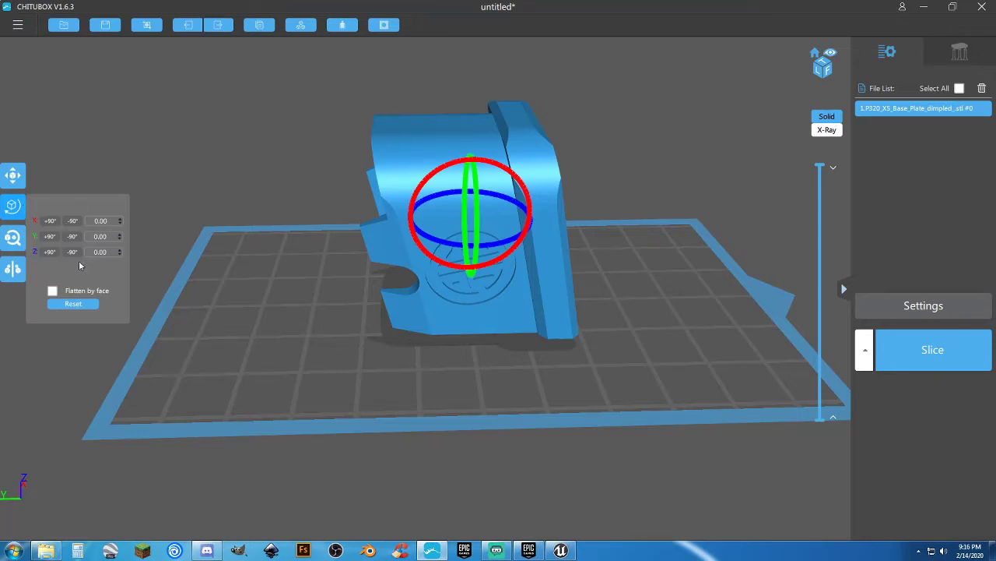
{"action": "left_click", "coordinate": [52, 291]}
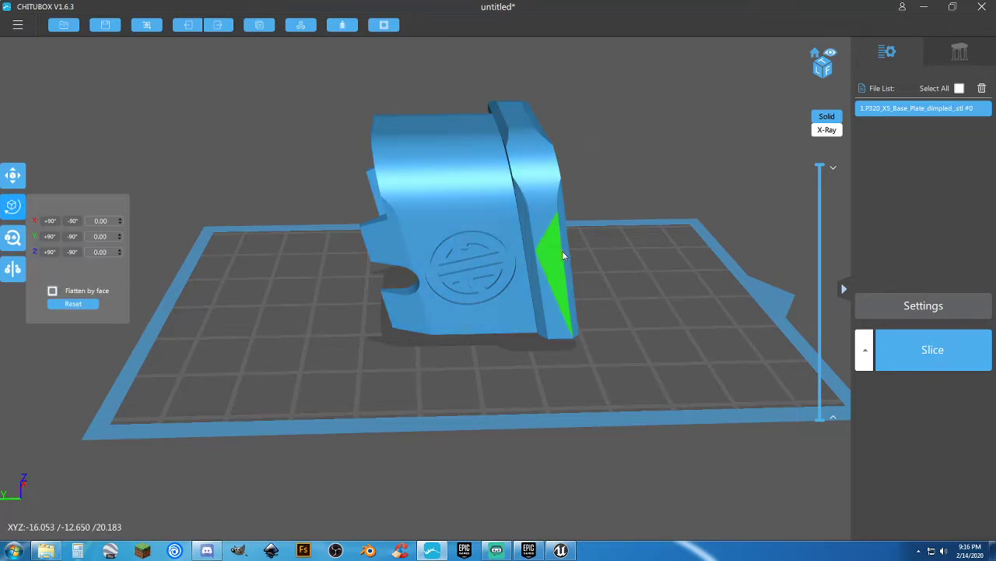
{"action": "left_click_drag", "start_coordinate": [562, 251], "coordinate": [494, 248]}
{"action": "left_click", "coordinate": [502, 245]}
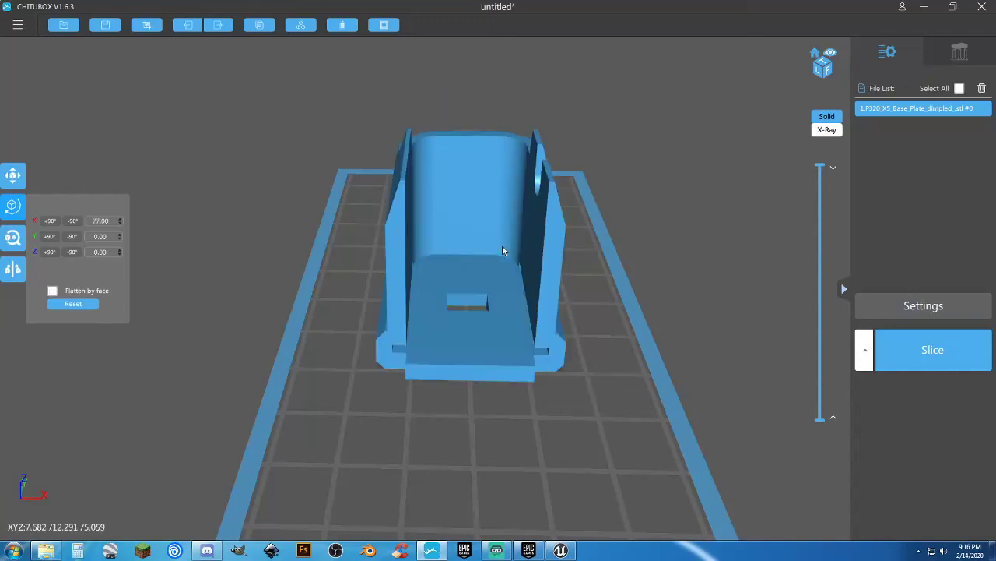
{"action": "left_click_drag", "start_coordinate": [384, 366], "coordinate": [508, 353]}
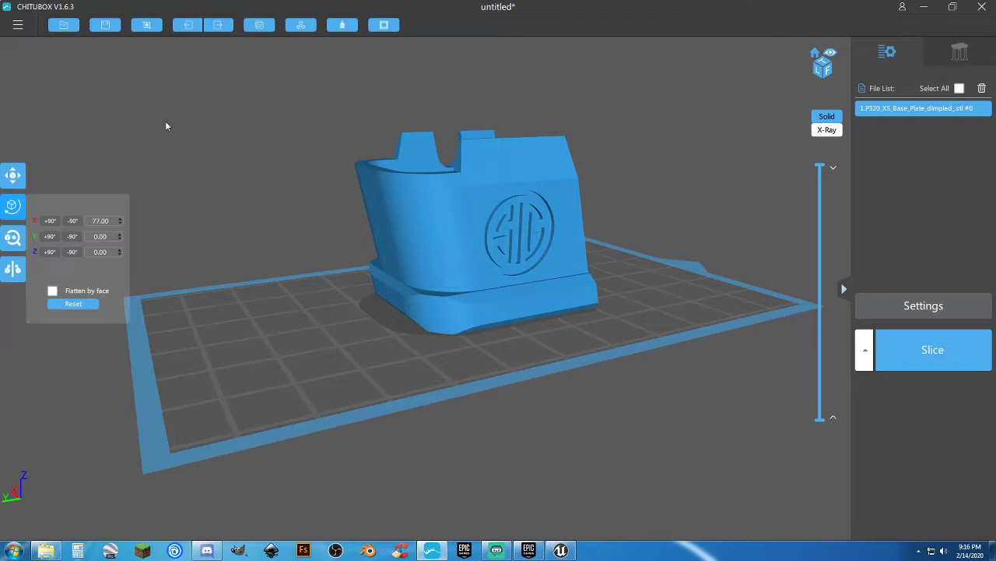
Delete the dimpled base plate and load Human_Female_Wizard.stl from the Myminifactory models folder in 3d Printing > Mars Files
{"action": "left_click", "coordinate": [983, 90]}
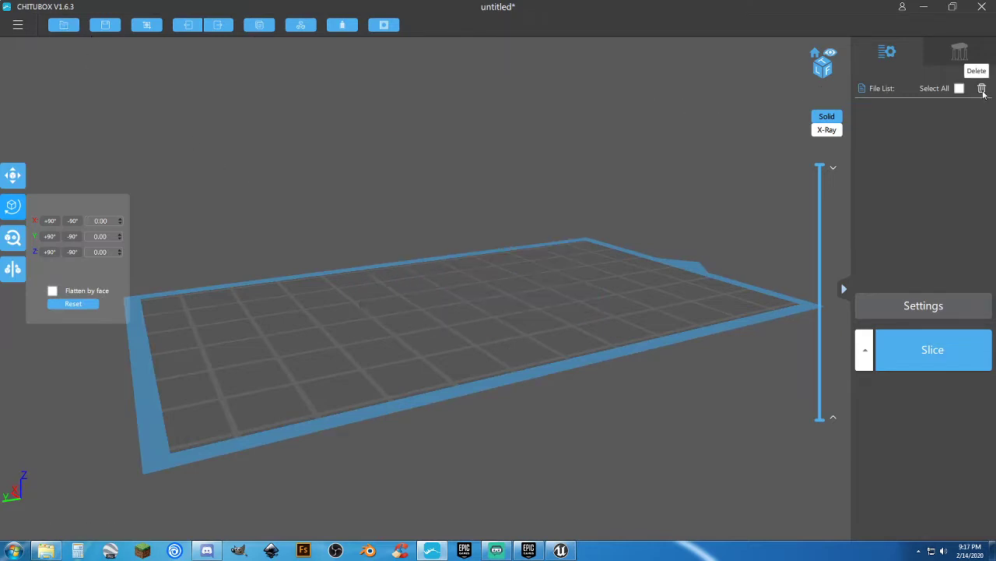
{"action": "left_click", "coordinate": [58, 27]}
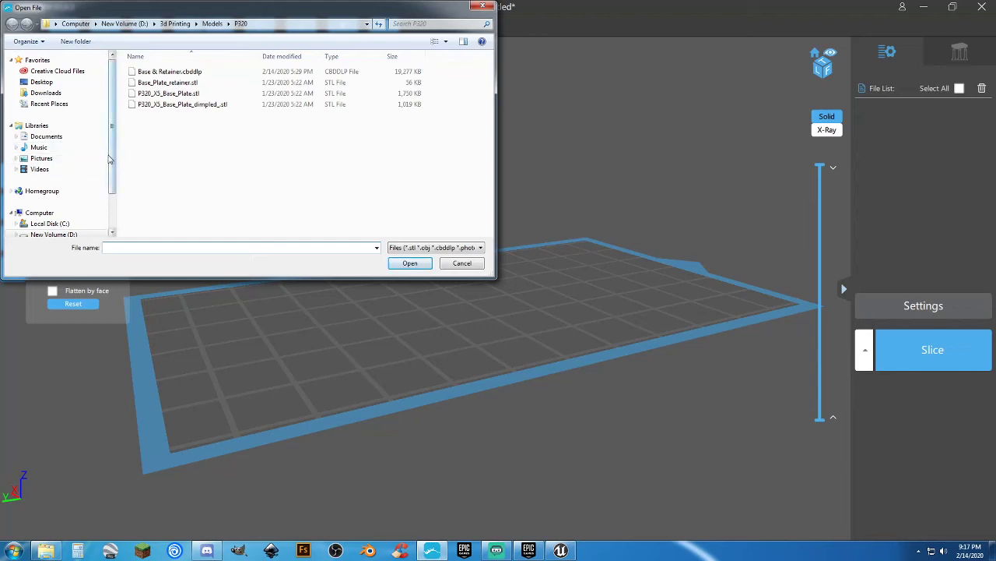
{"action": "scroll", "coordinate": [109, 159], "scroll_direction": "down", "scroll_amount": 2}
{"action": "left_click", "coordinate": [92, 196]}
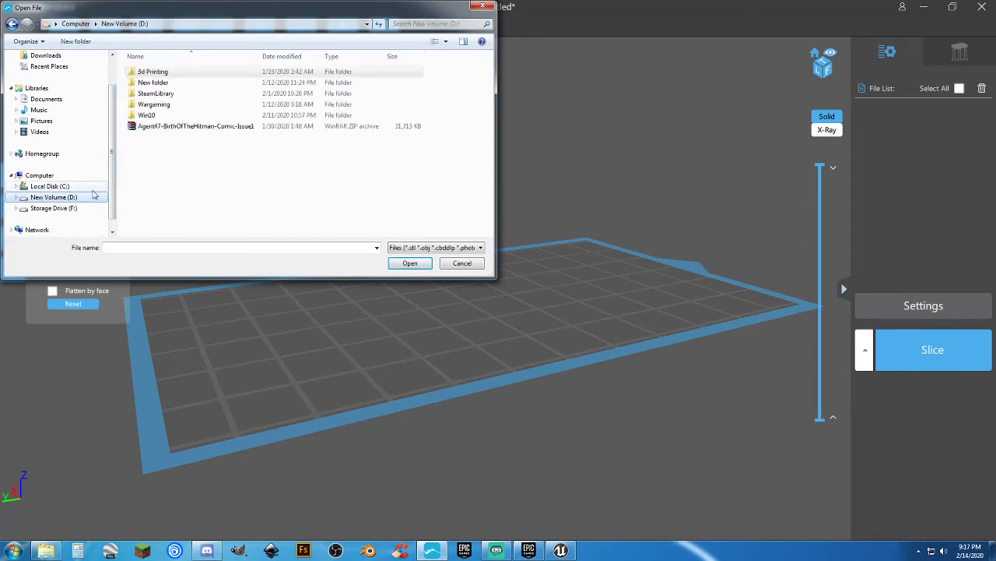
{"action": "double_click", "coordinate": [167, 73]}
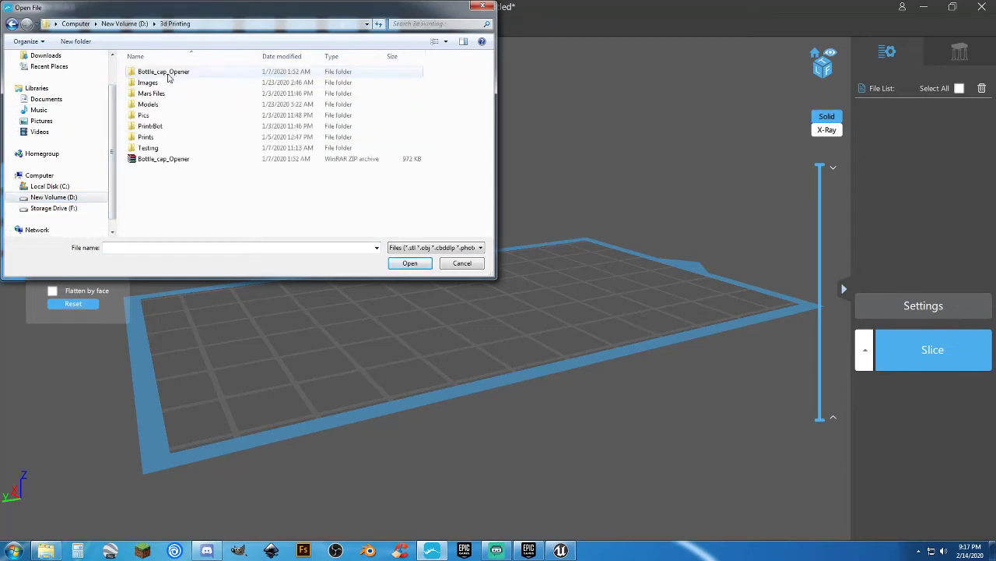
{"action": "double_click", "coordinate": [165, 92]}
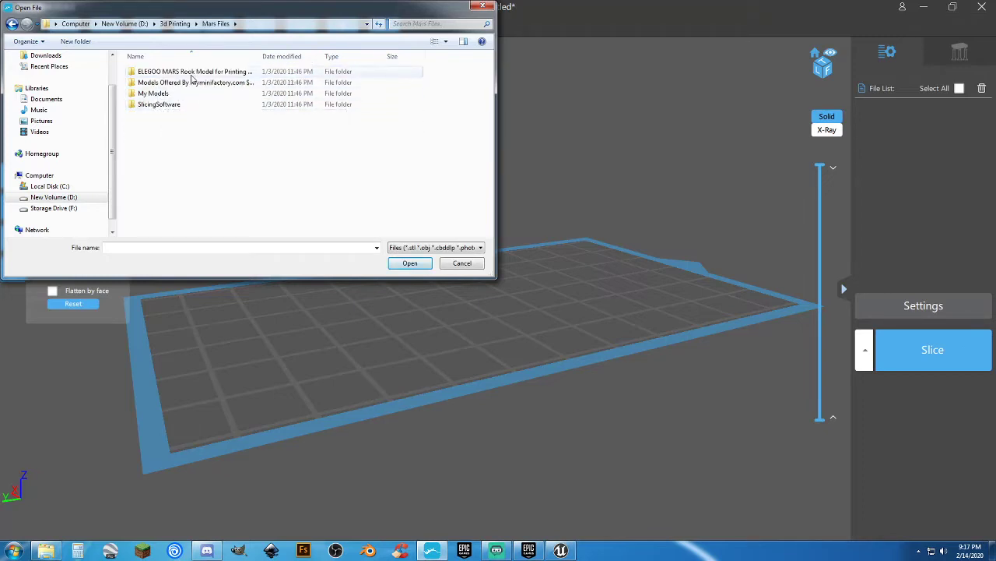
{"action": "double_click", "coordinate": [189, 83]}
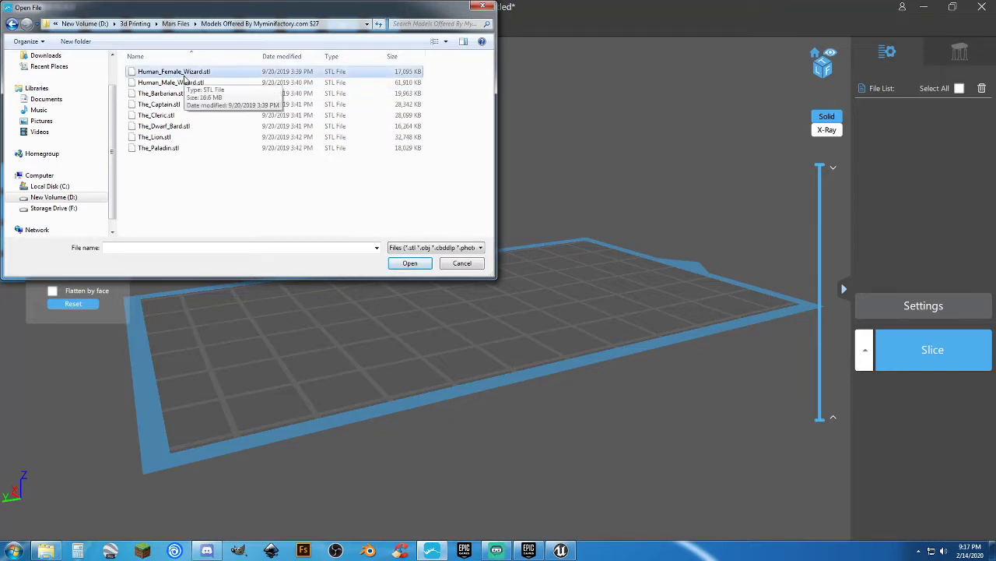
{"action": "double_click", "coordinate": [183, 72]}
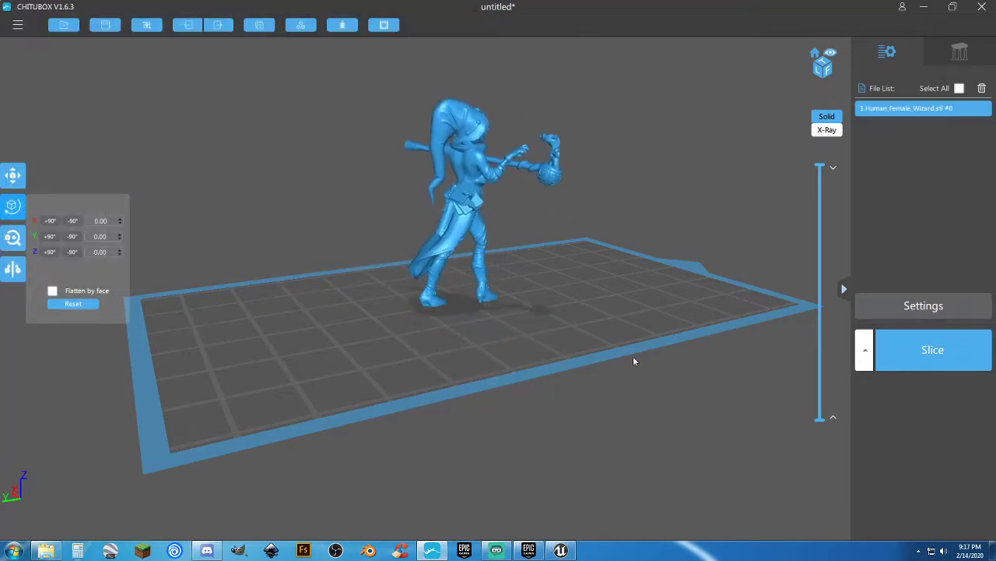
Inspect the wizard figure from several sides, with a close look at the legs and feet
{"action": "left_click_drag", "start_coordinate": [633, 356], "coordinate": [485, 323]}
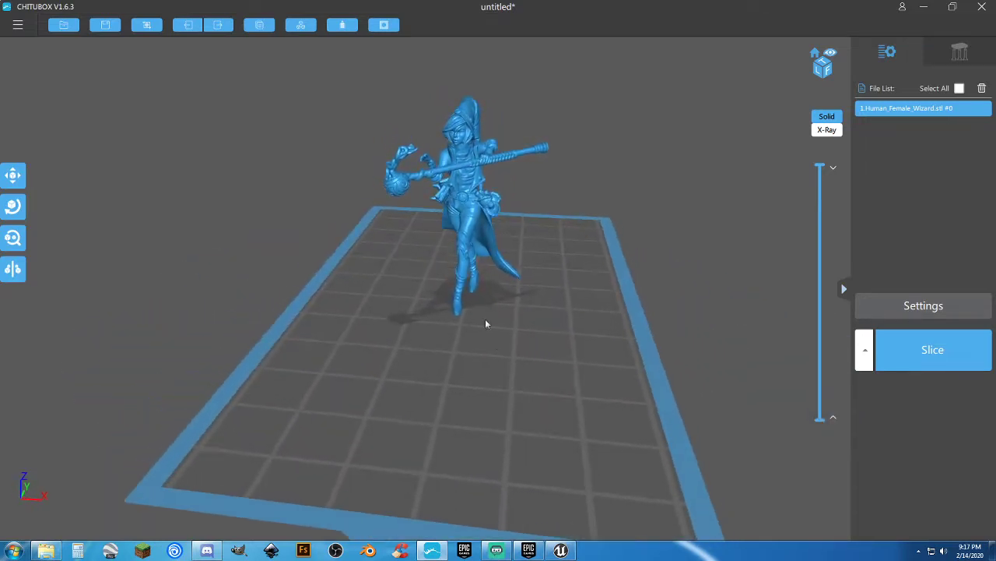
{"action": "scroll", "coordinate": [466, 193], "scroll_direction": "up", "scroll_amount": 3}
{"action": "left_click_drag", "start_coordinate": [466, 193], "coordinate": [448, 214]}
{"action": "scroll", "coordinate": [462, 211], "scroll_direction": "up", "scroll_amount": 4}
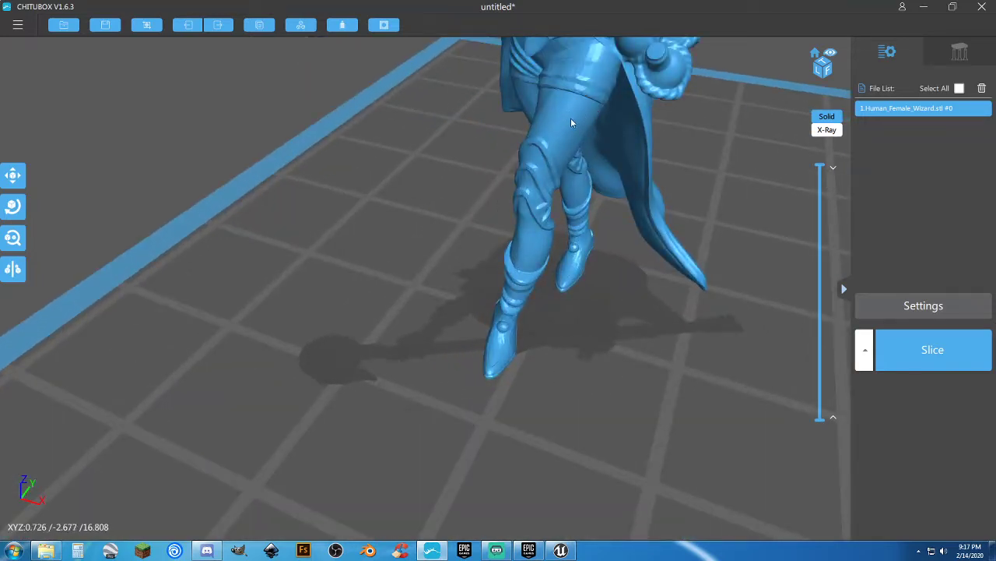
{"action": "scroll", "coordinate": [518, 136], "scroll_direction": "down", "scroll_amount": 5}
{"action": "left_click_drag", "start_coordinate": [513, 138], "coordinate": [499, 170]}
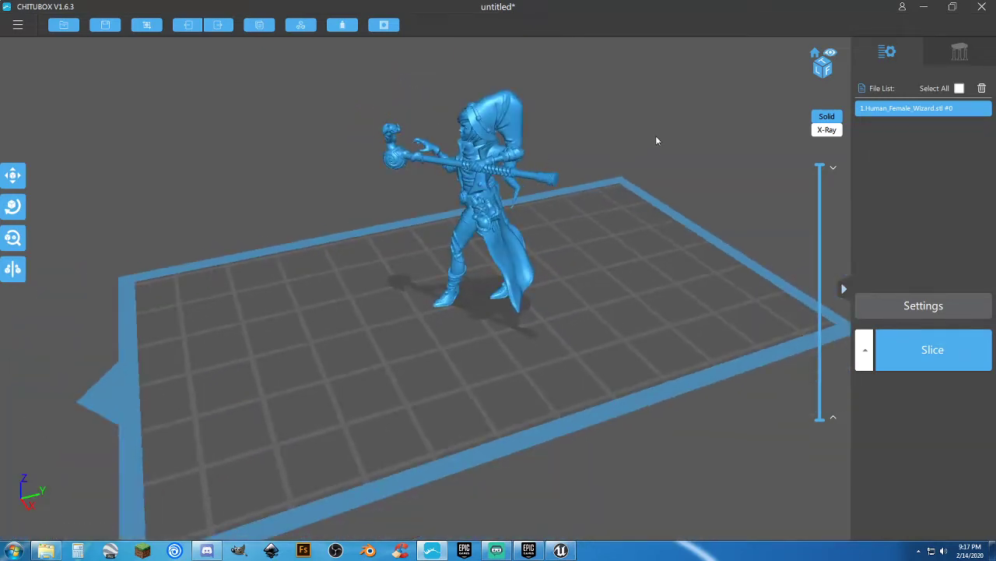
Set the Z lift height to 0 mm and generate automatic platform supports for the wizard
{"action": "left_click", "coordinate": [953, 55]}
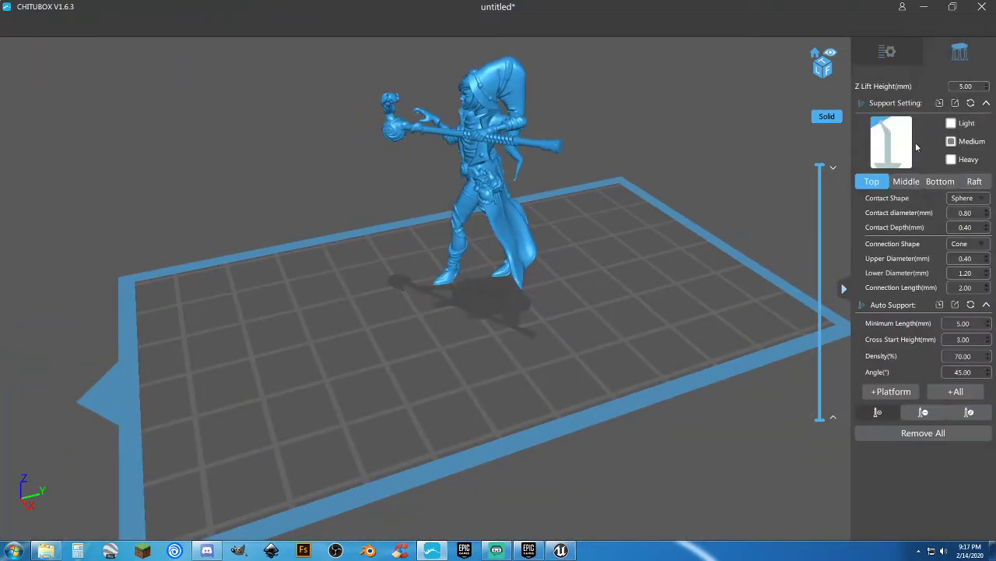
{"action": "left_click_drag", "start_coordinate": [729, 219], "coordinate": [720, 238]}
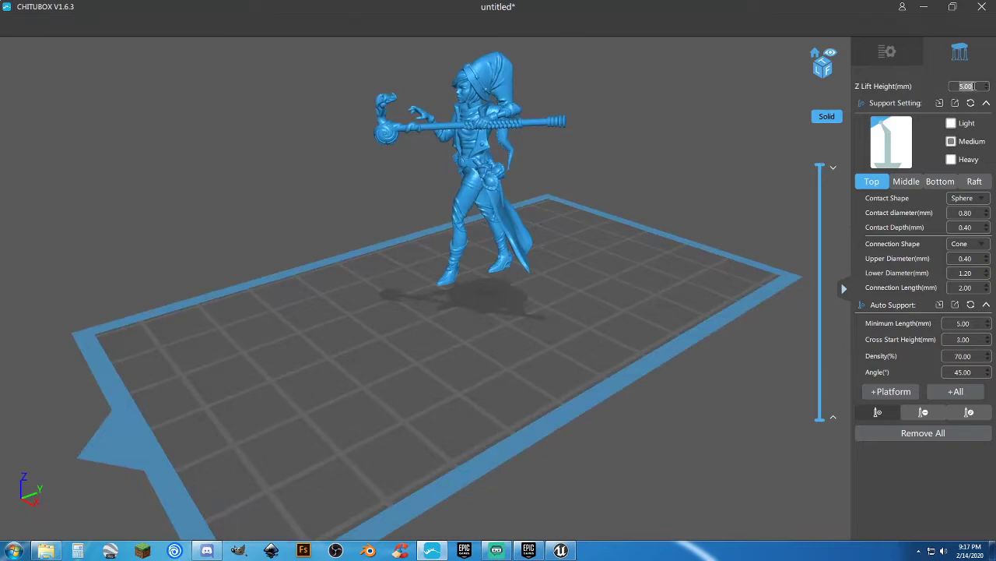
{"action": "type", "text": "0"}
{"action": "left_click_drag", "start_coordinate": [718, 348], "coordinate": [798, 332]}
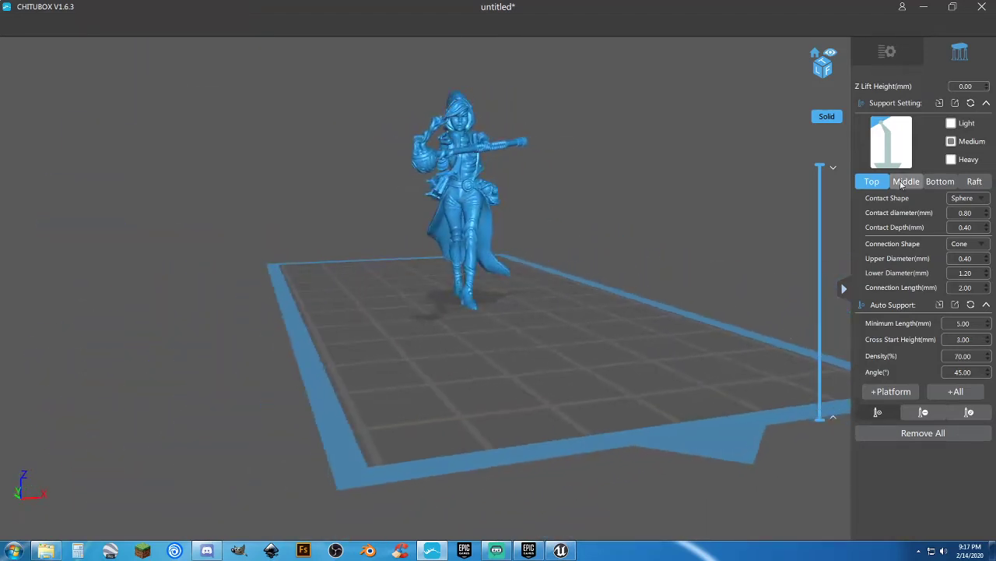
{"action": "left_click", "coordinate": [890, 392]}
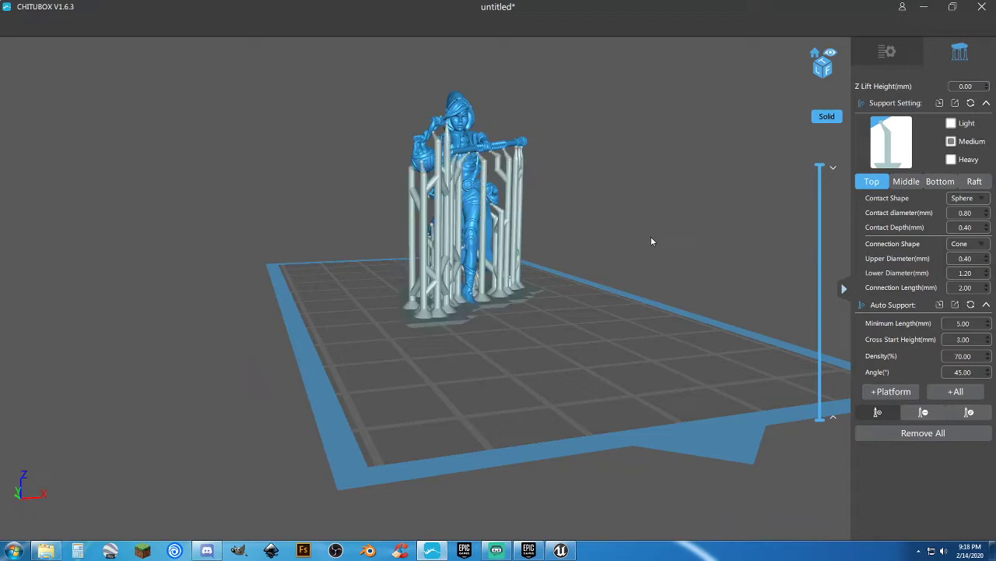
{"action": "left_click_drag", "start_coordinate": [646, 213], "coordinate": [622, 231]}
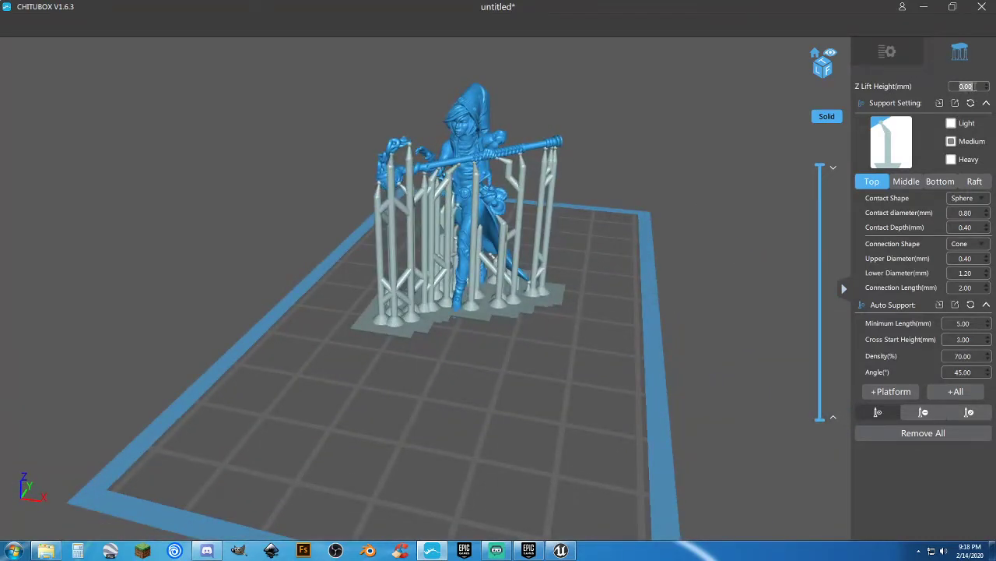
Set the Z lift height to 5 mm and remove all of the wizard's supports
{"action": "type", "text": "5"}
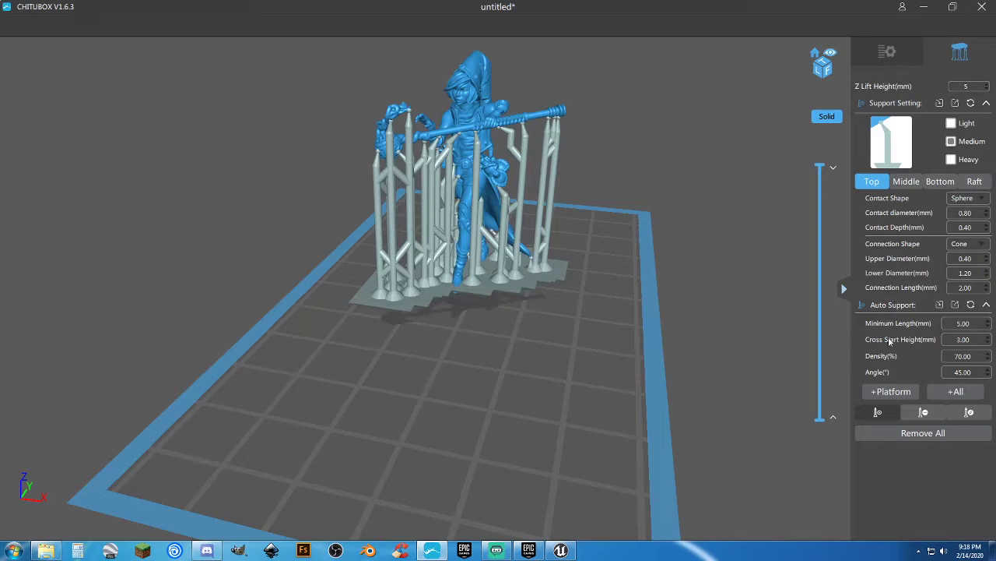
{"action": "left_click", "coordinate": [905, 436]}
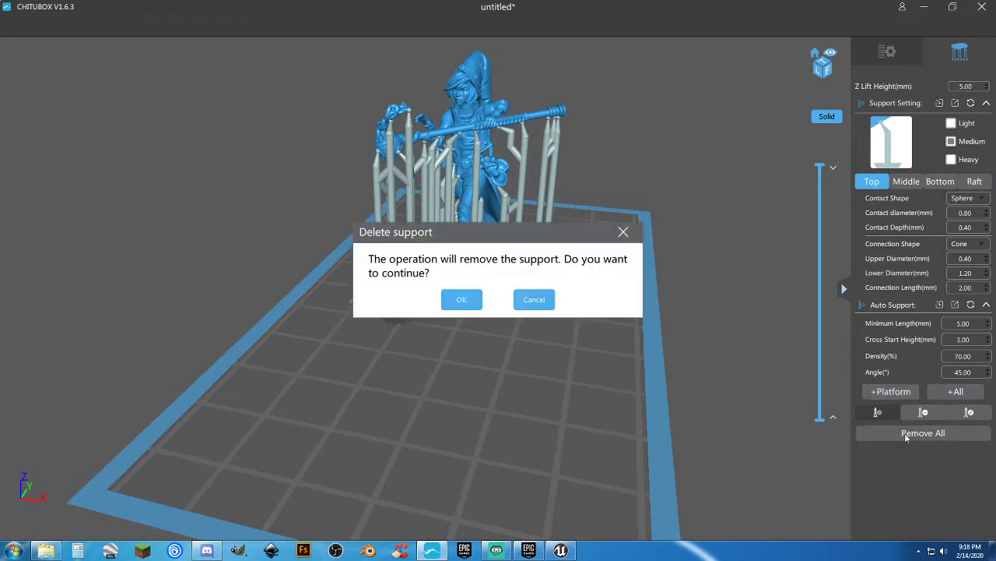
{"action": "left_click", "coordinate": [463, 302]}
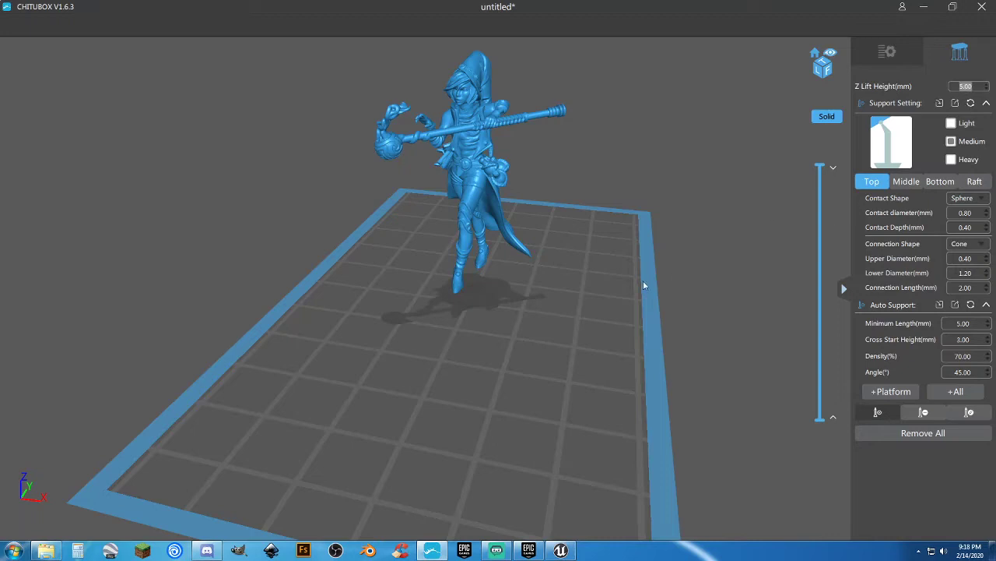
Generate automatic platform supports under the raised wizard and view them from the side and above
{"action": "left_click_drag", "start_coordinate": [643, 285], "coordinate": [556, 275]}
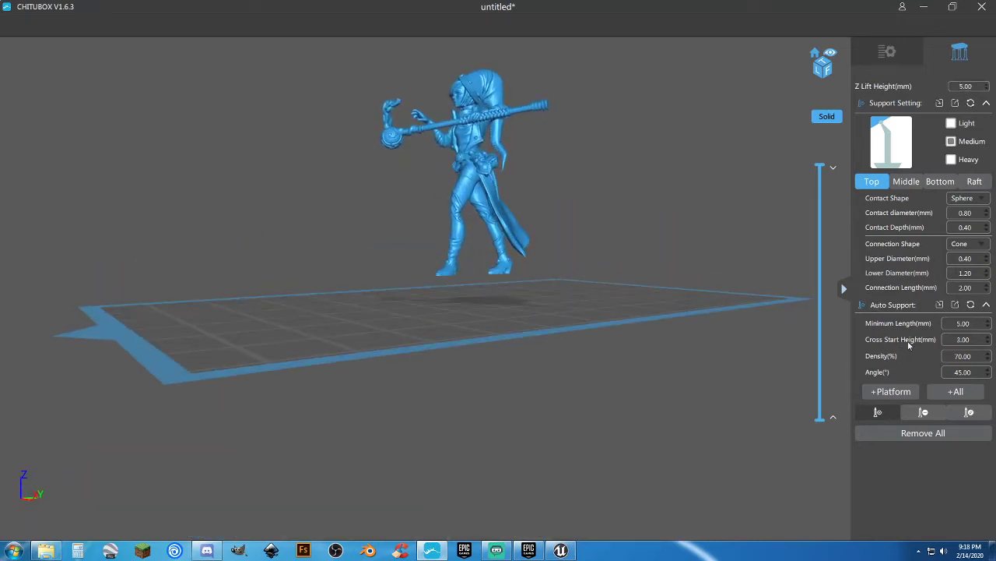
{"action": "left_click", "coordinate": [892, 392]}
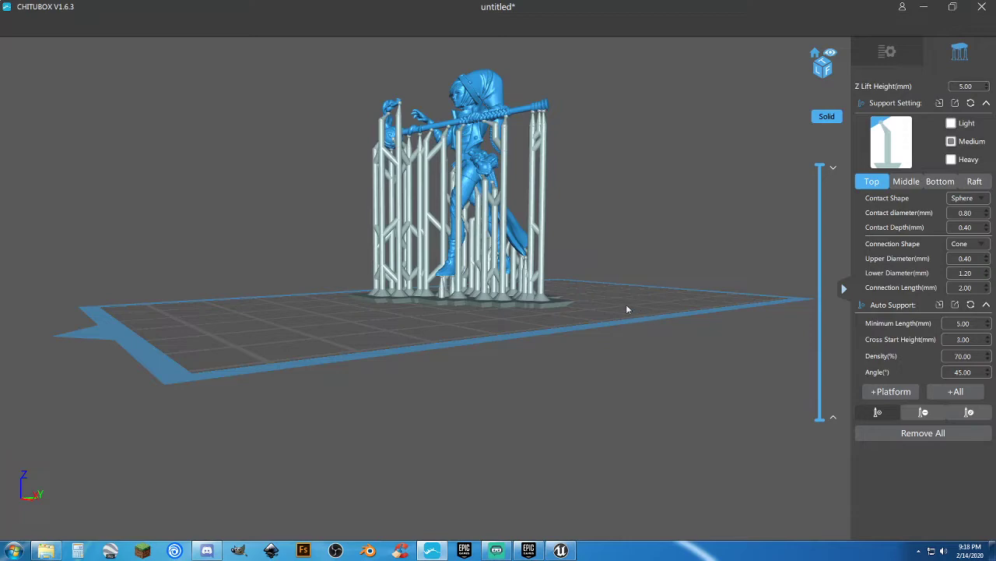
{"action": "left_click_drag", "start_coordinate": [558, 278], "coordinate": [517, 298]}
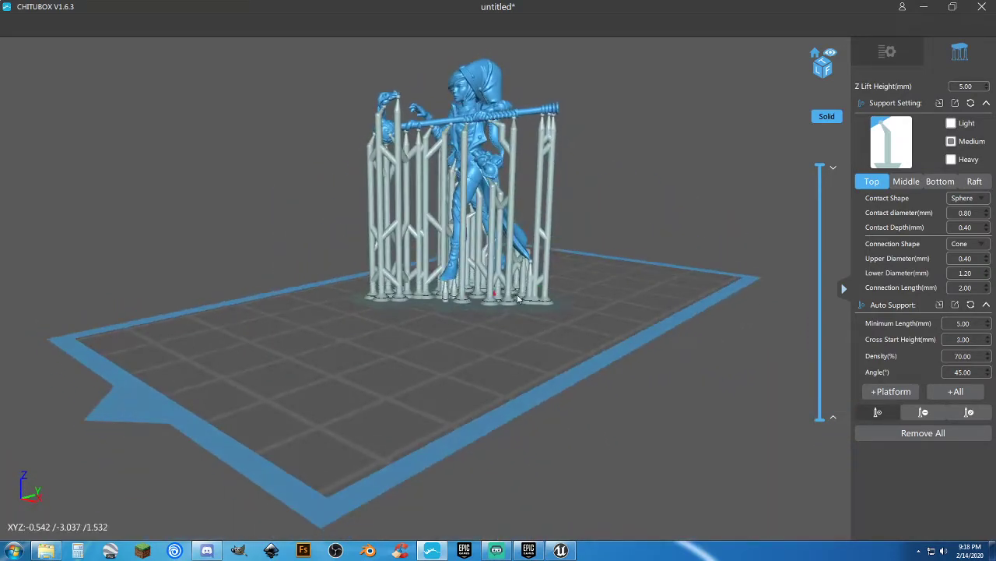
Remove all of the wizard's supports and set the Z lift height to 0 mm
{"action": "left_click", "coordinate": [914, 436]}
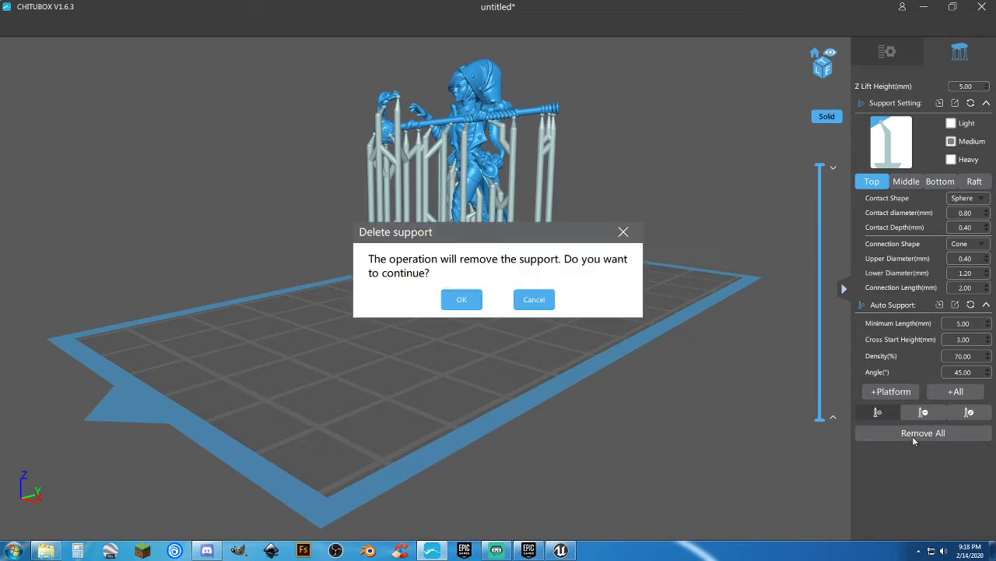
{"action": "left_click", "coordinate": [461, 299]}
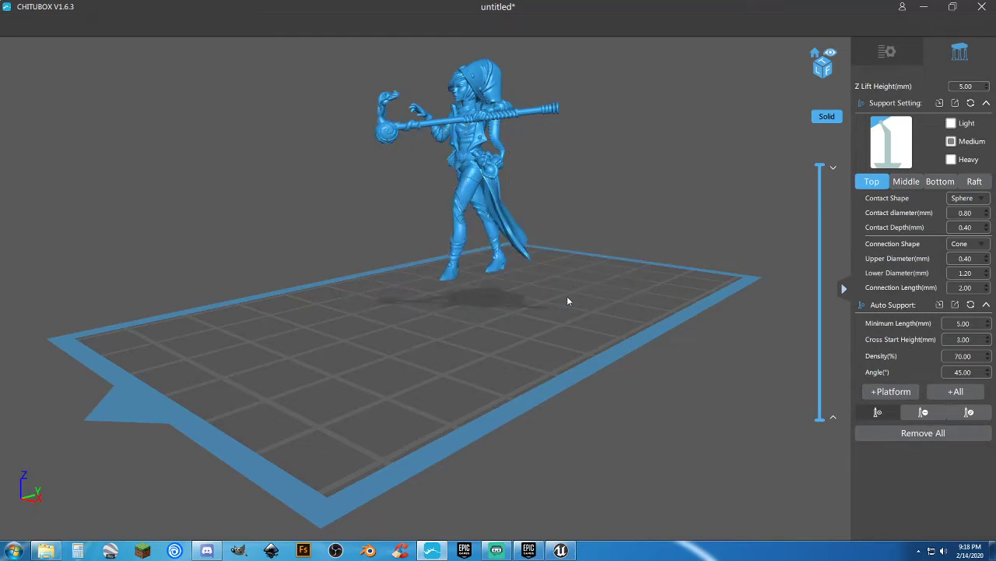
{"action": "left_click_drag", "start_coordinate": [566, 296], "coordinate": [586, 306]}
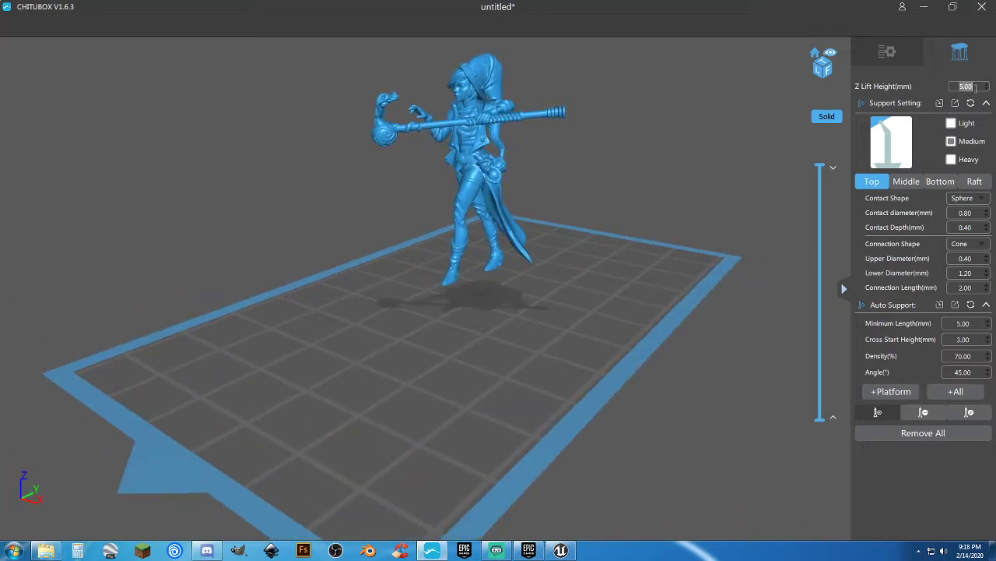
{"action": "type", "text": "0"}
{"action": "key", "text": "Return"}
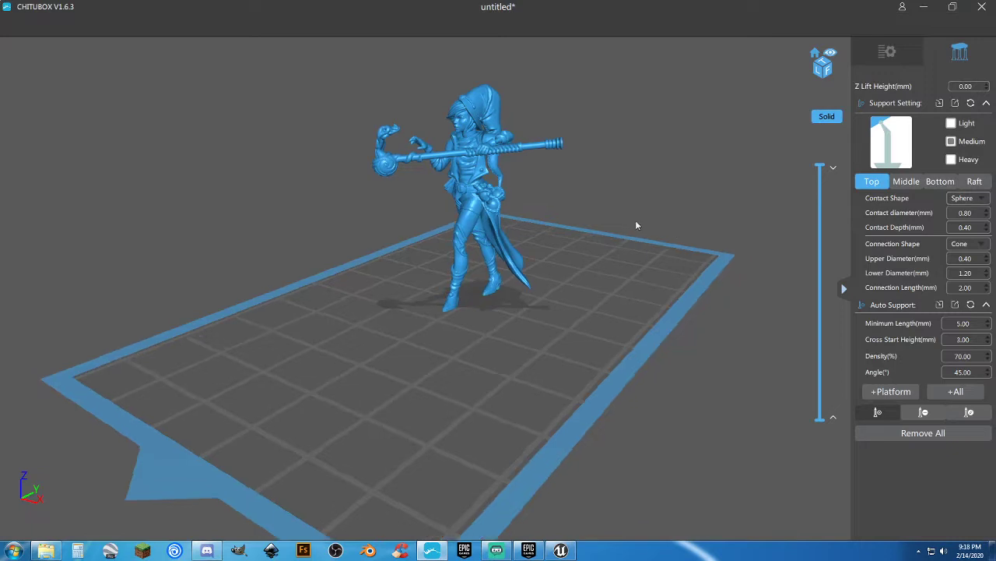
Manually add medium supports under the round head of the wizard's staff and under its curved claw tip
{"action": "left_click_drag", "start_coordinate": [636, 226], "coordinate": [702, 161]}
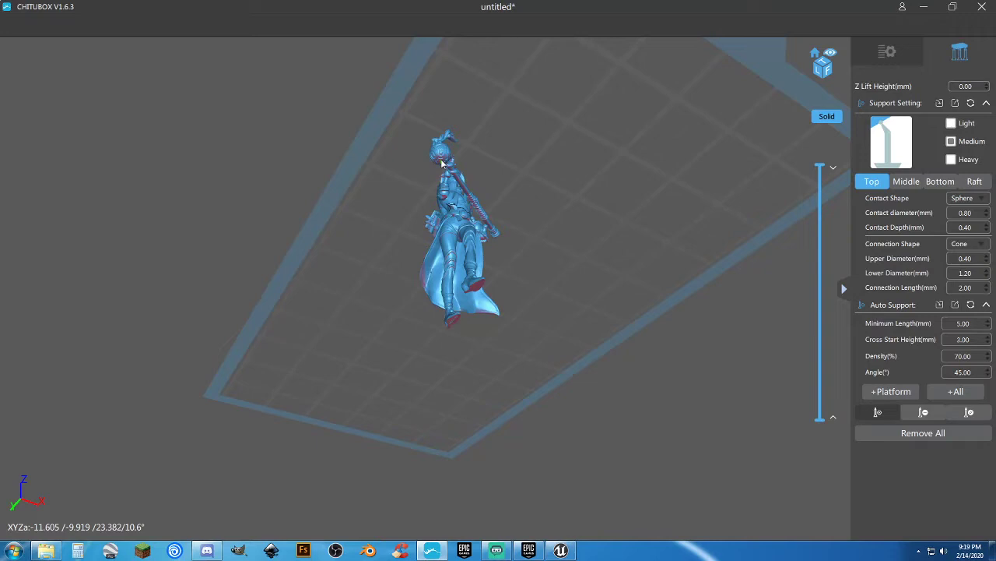
{"action": "left_click", "coordinate": [442, 164]}
{"action": "right_click_drag", "start_coordinate": [472, 162], "coordinate": [432, 217]}
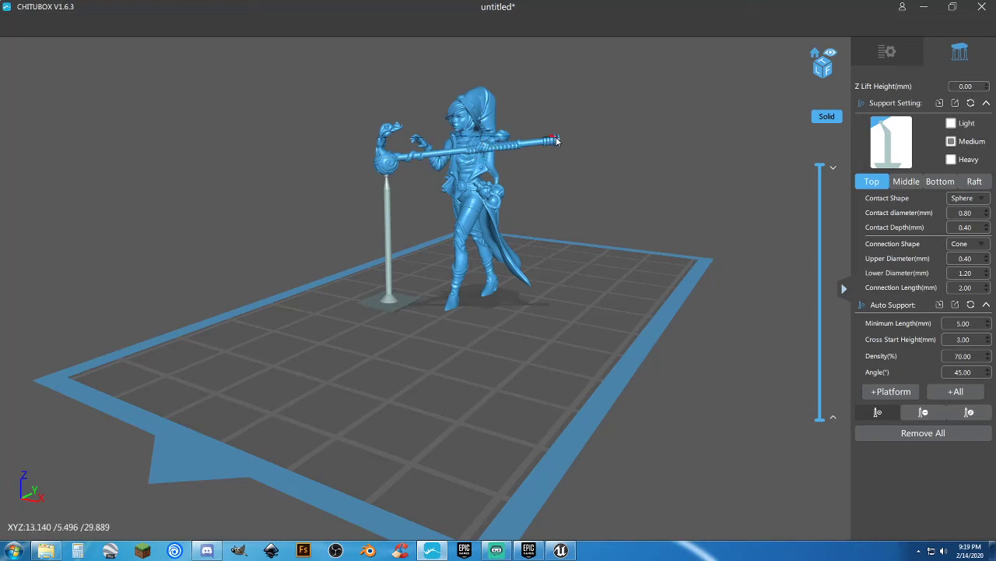
{"action": "right_click_drag", "start_coordinate": [417, 200], "coordinate": [407, 130]}
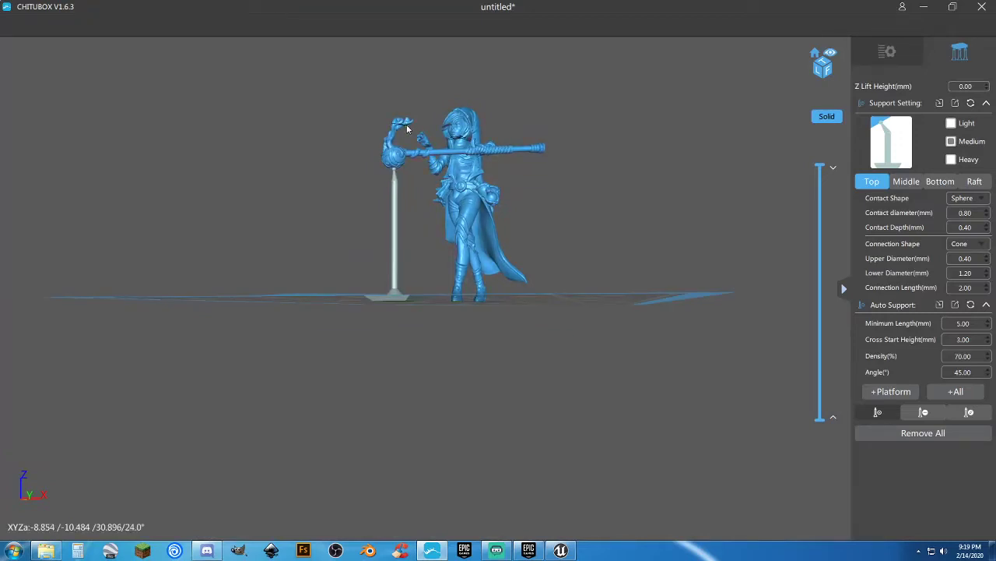
{"action": "right_click_drag", "start_coordinate": [405, 130], "coordinate": [500, 159]}
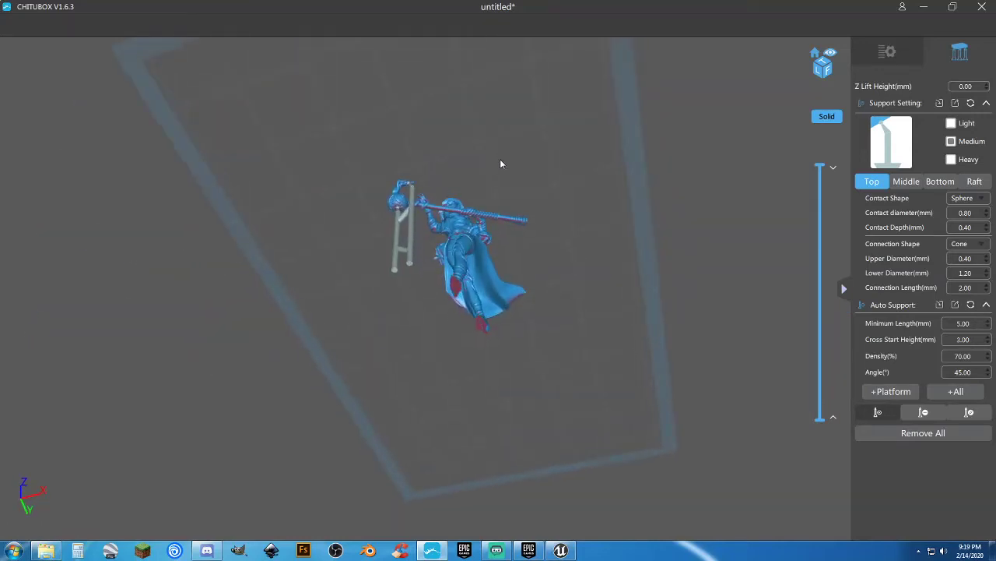
Manually add two medium supports under the staff's shaft, one beside the forward hand and one near the far end
{"action": "left_click", "coordinate": [437, 207]}
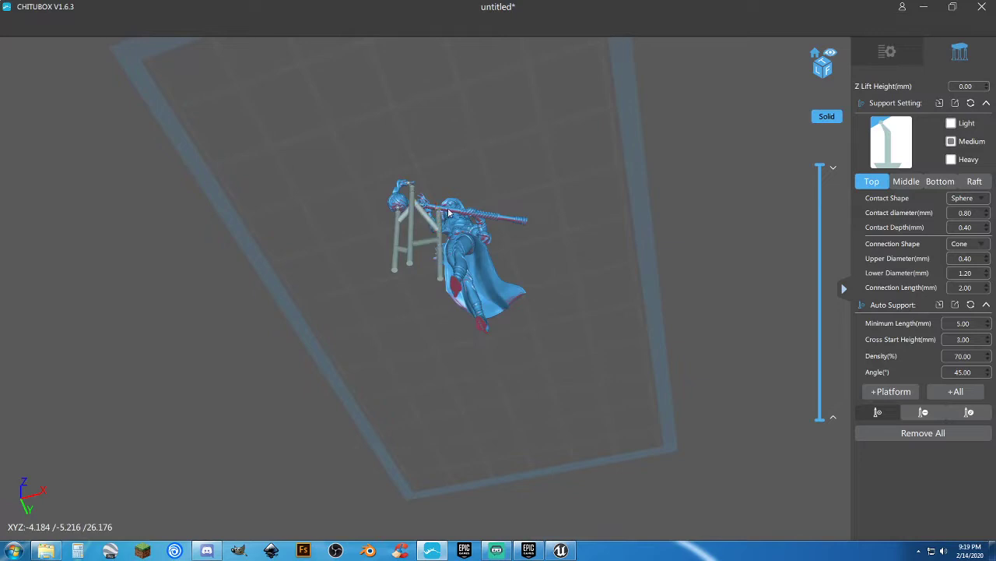
{"action": "left_click", "coordinate": [502, 217]}
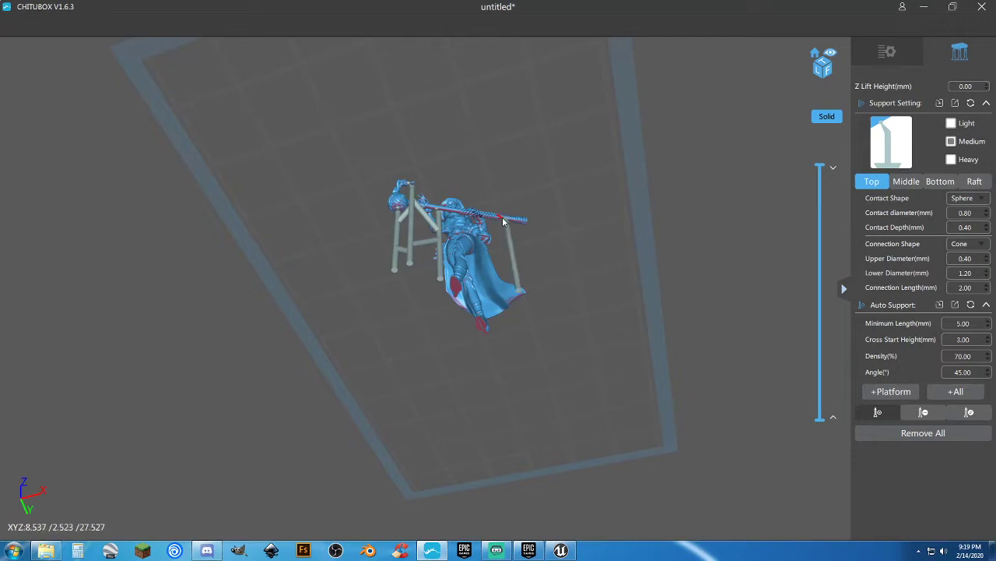
{"action": "right_click_drag", "start_coordinate": [502, 216], "coordinate": [532, 292]}
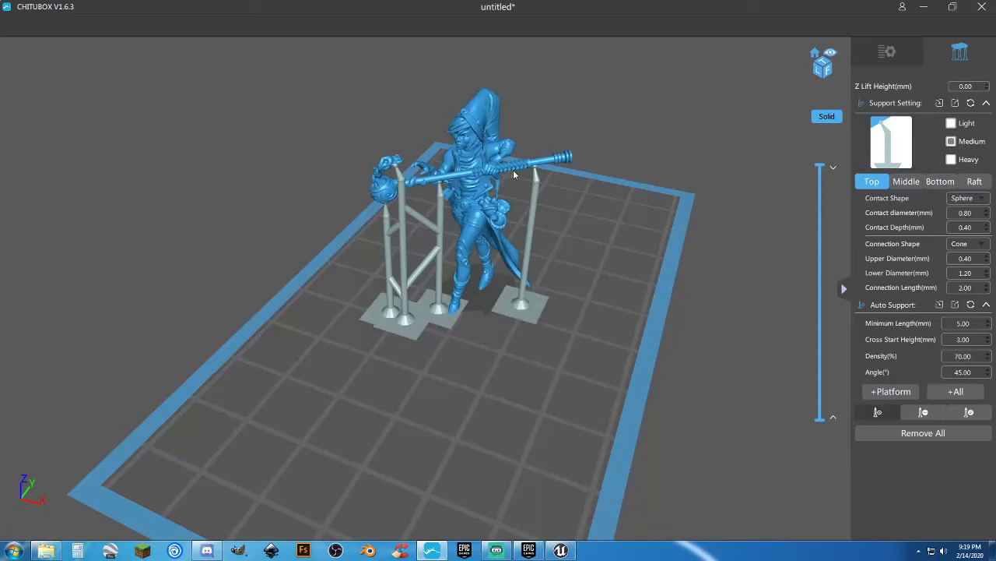
Delete the Human_Female_Wizard model from the file list
{"action": "left_click", "coordinate": [888, 52]}
{"action": "mouse_move", "coordinate": [685, 201]}
{"action": "right_mouse_down"}
{"action": "mouse_move", "coordinate": [645, 216]}
{"action": "mouse_move", "coordinate": [673, 214]}
{"action": "right_mouse_up"}
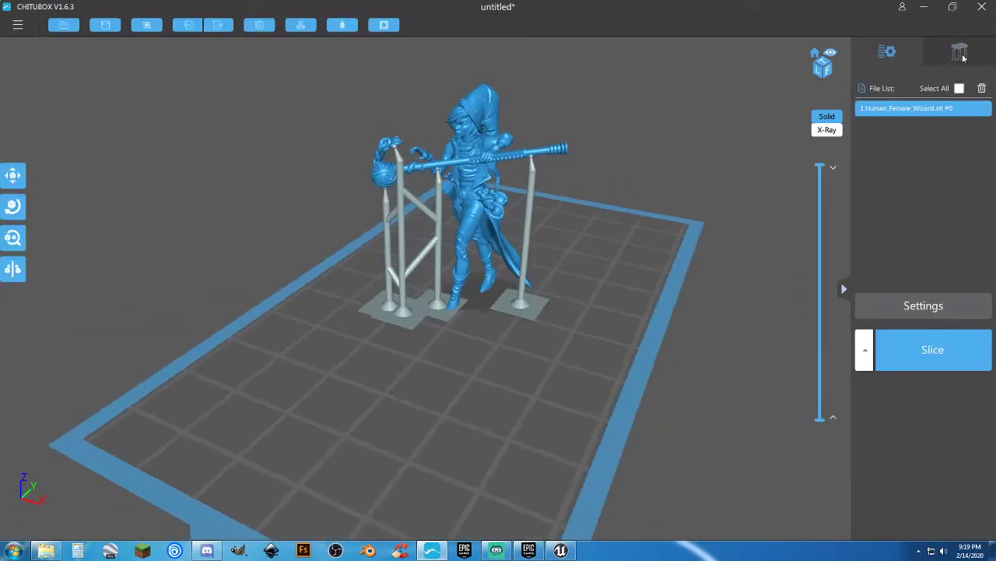
{"action": "left_click", "coordinate": [982, 88]}
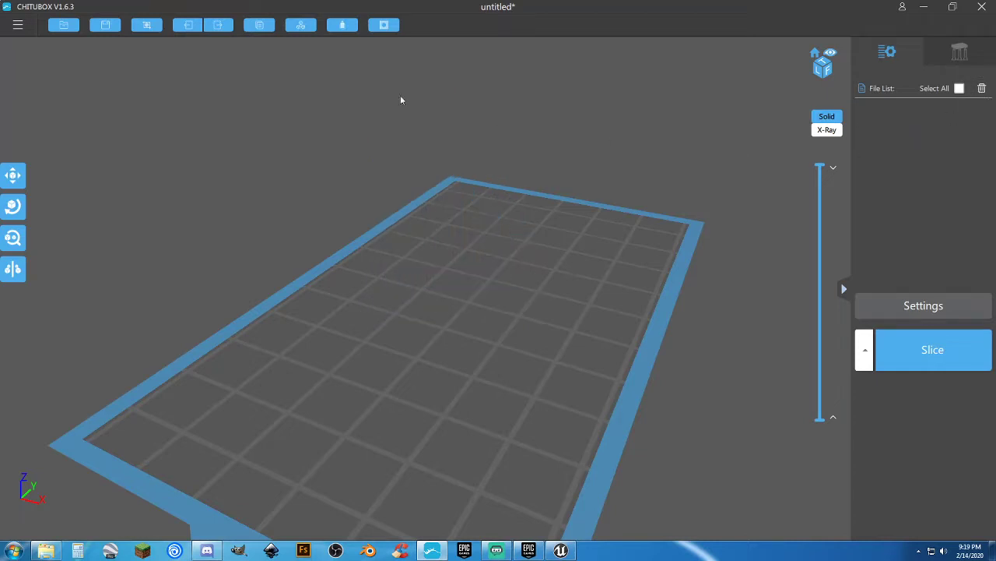
{"action": "right_click_drag", "start_coordinate": [425, 198], "coordinate": [382, 201]}
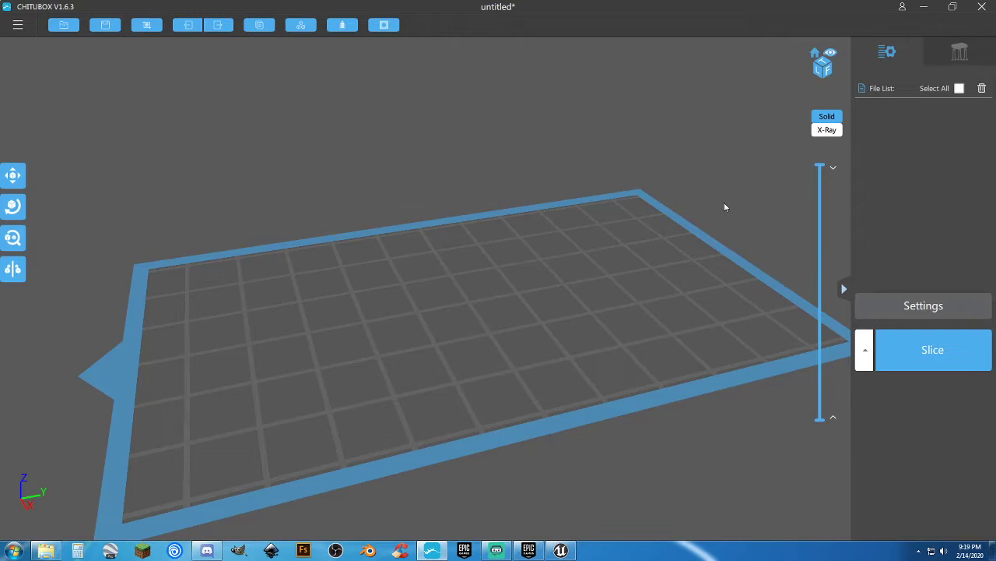
Switch to Unreal Editor, open the LevelStart animation and pause it at about frame 80 to view the heart-hands pose up close
{"action": "left_click", "coordinate": [982, 7]}
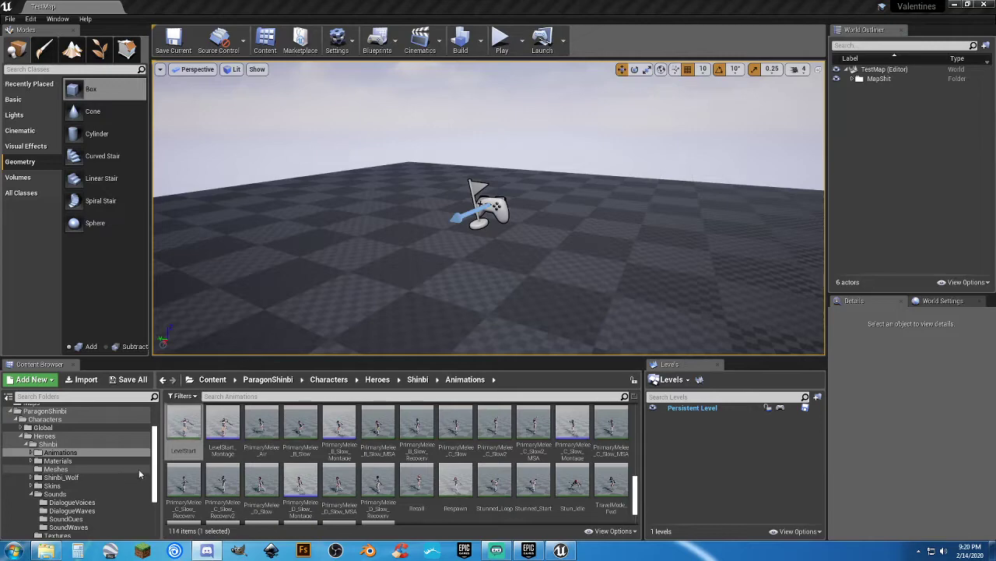
{"action": "double_click", "coordinate": [184, 425]}
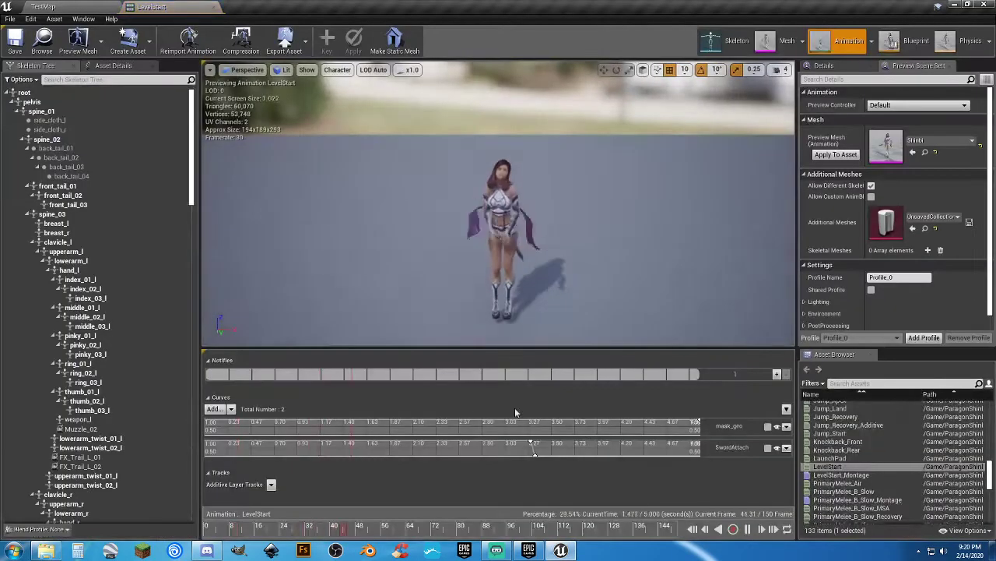
{"action": "left_click", "coordinate": [749, 530]}
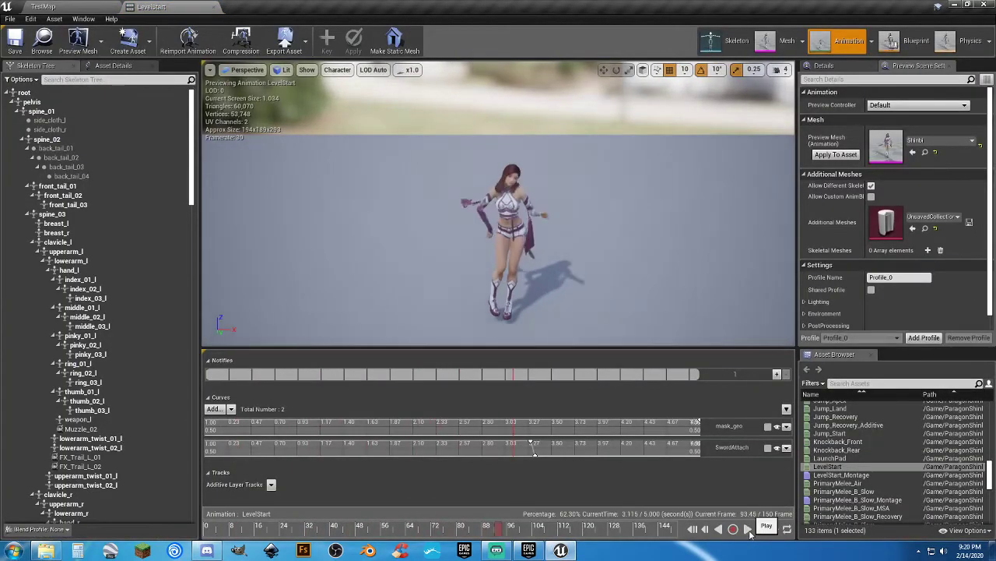
{"action": "left_click_drag", "start_coordinate": [496, 532], "coordinate": [459, 532]}
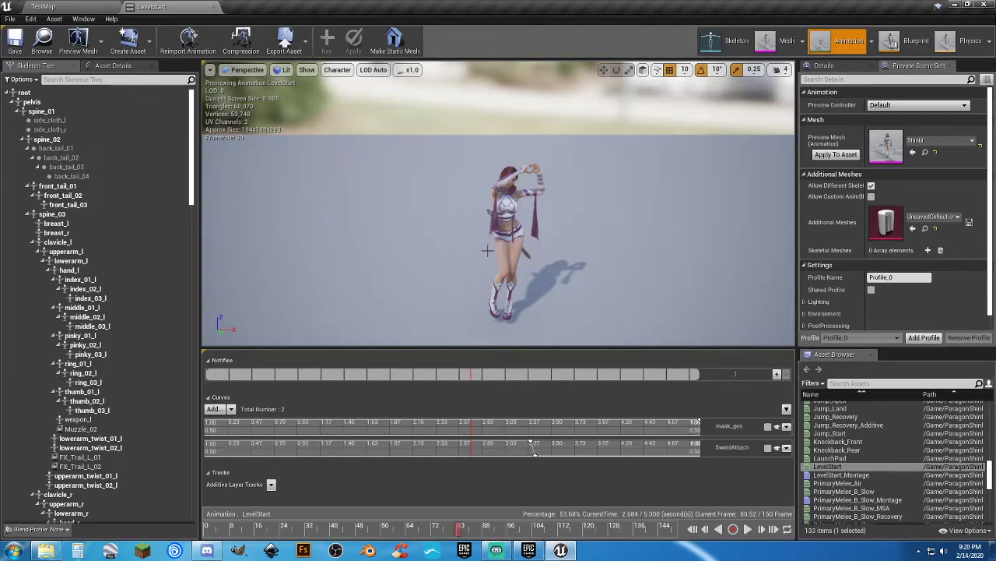
{"action": "left_click_drag", "start_coordinate": [487, 250], "coordinate": [691, 212]}
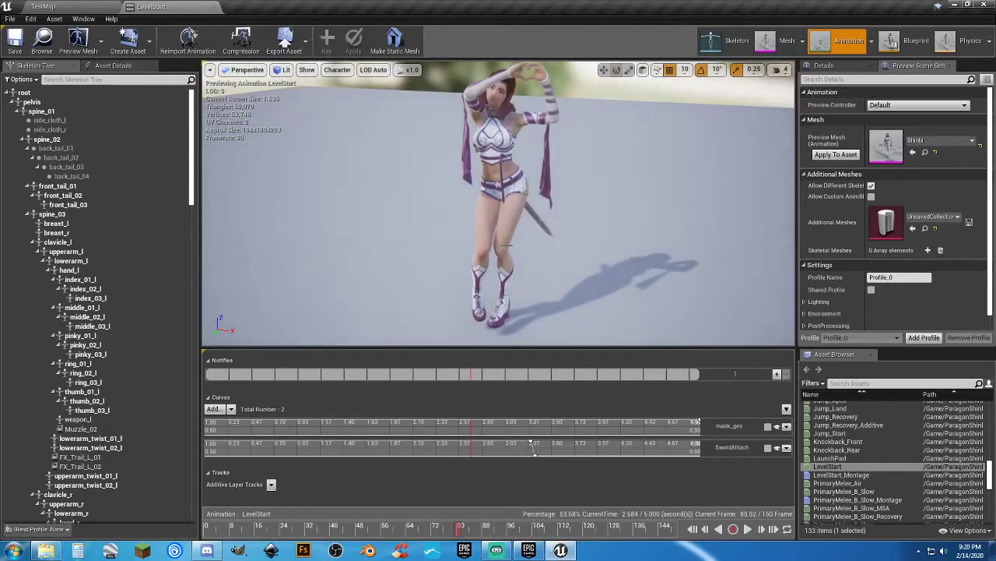
Look through the options for creating an animation asset from the current pose
{"action": "left_click", "coordinate": [150, 48]}
{"action": "mouse_move", "coordinate": [155, 71]}
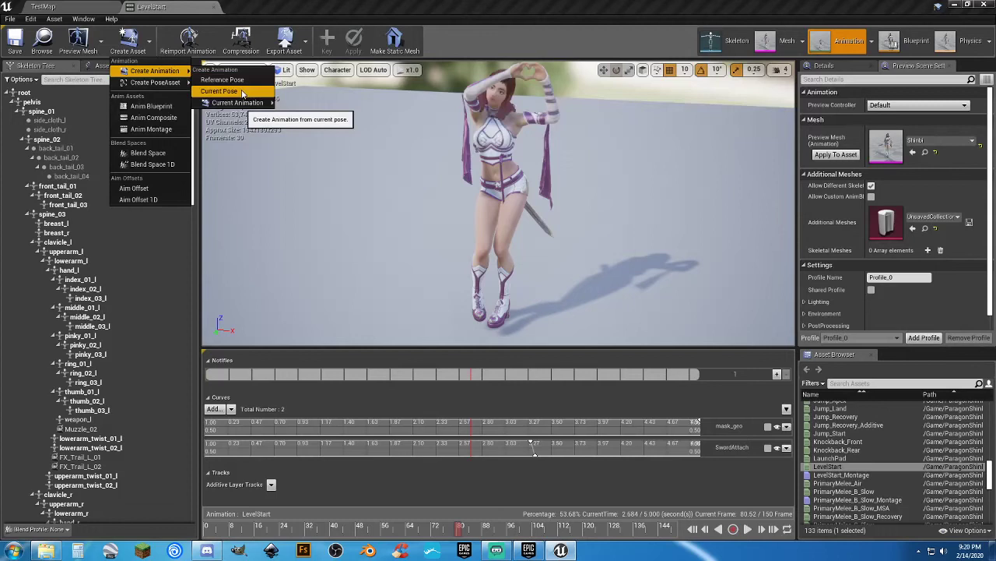
{"action": "mouse_move", "coordinate": [257, 106]}
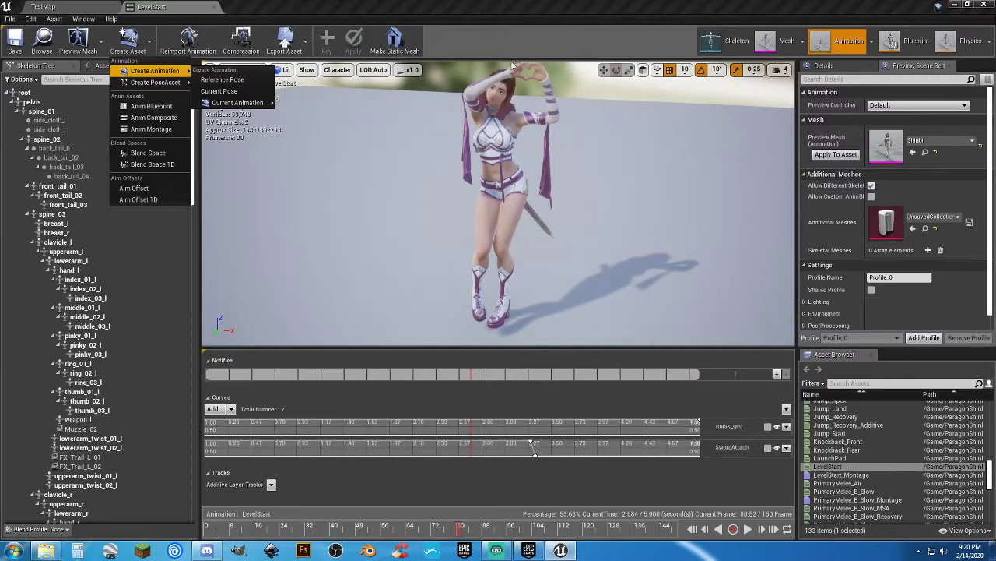
{"action": "left_click", "coordinate": [518, 12]}
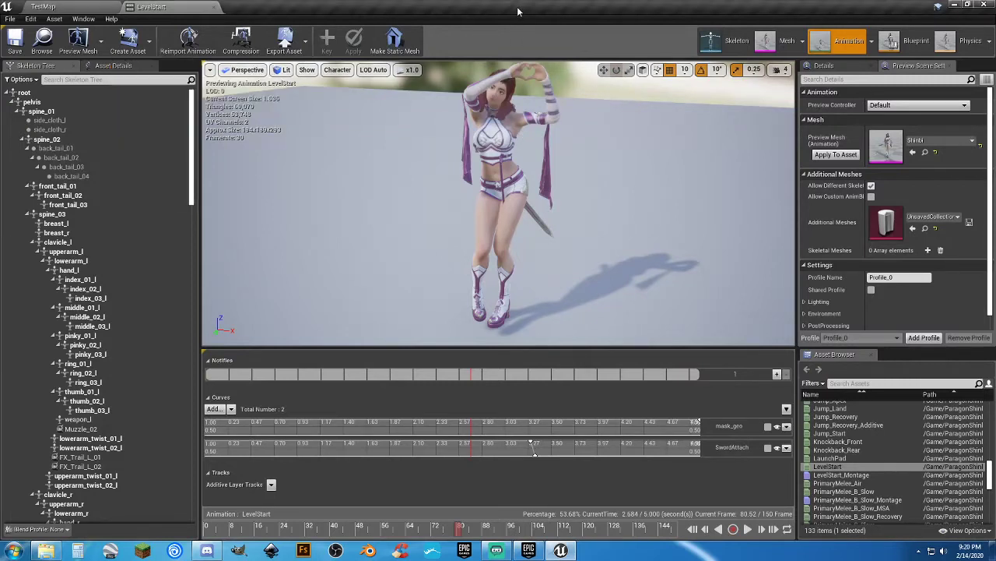
Play the LevelStart animation and close its editor
{"action": "left_click", "coordinate": [746, 529]}
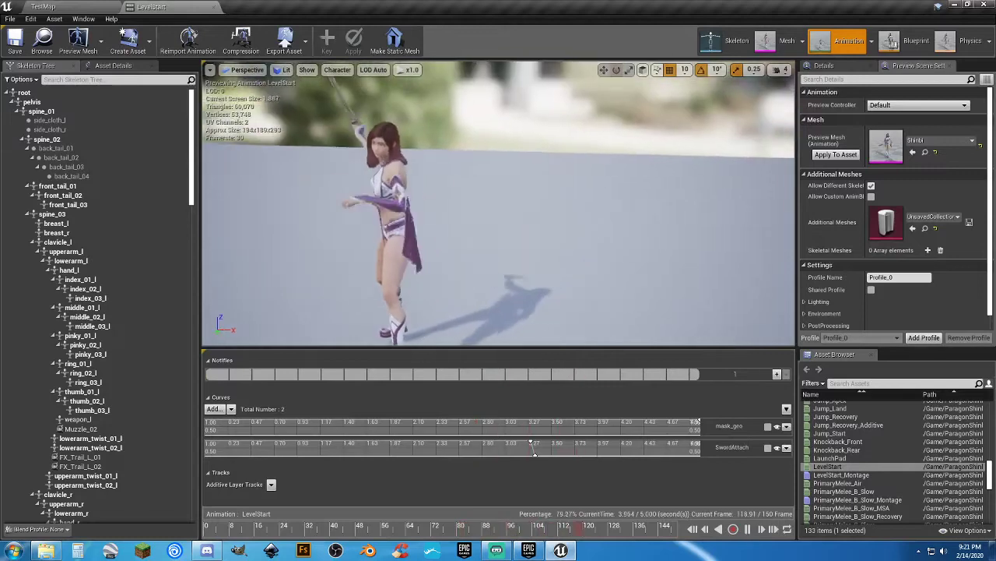
{"action": "left_click", "coordinate": [214, 7]}
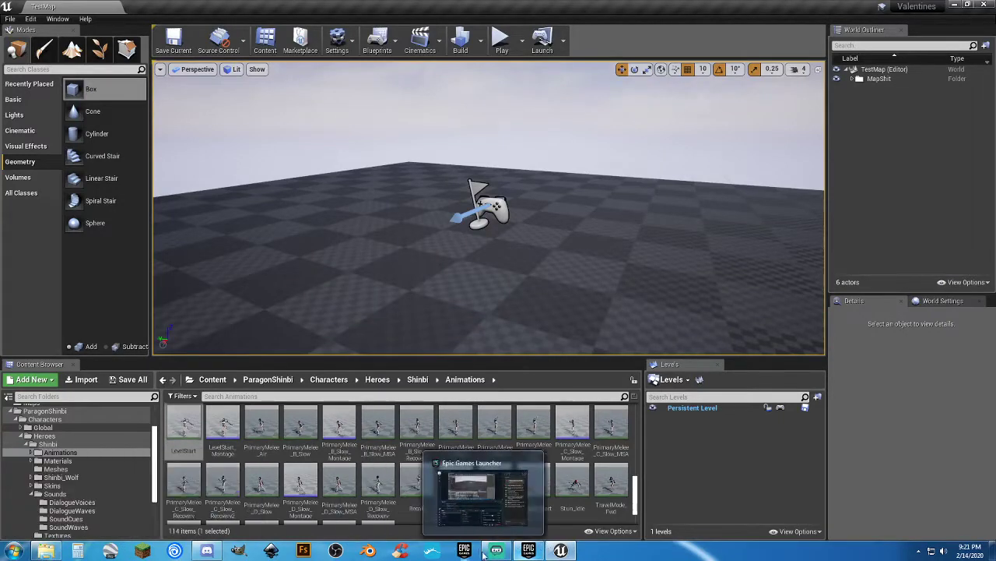
Switch back to CHITUBOX and open DaKing.stl from the Testing folder inside 3d Printing
{"action": "left_click", "coordinate": [432, 550]}
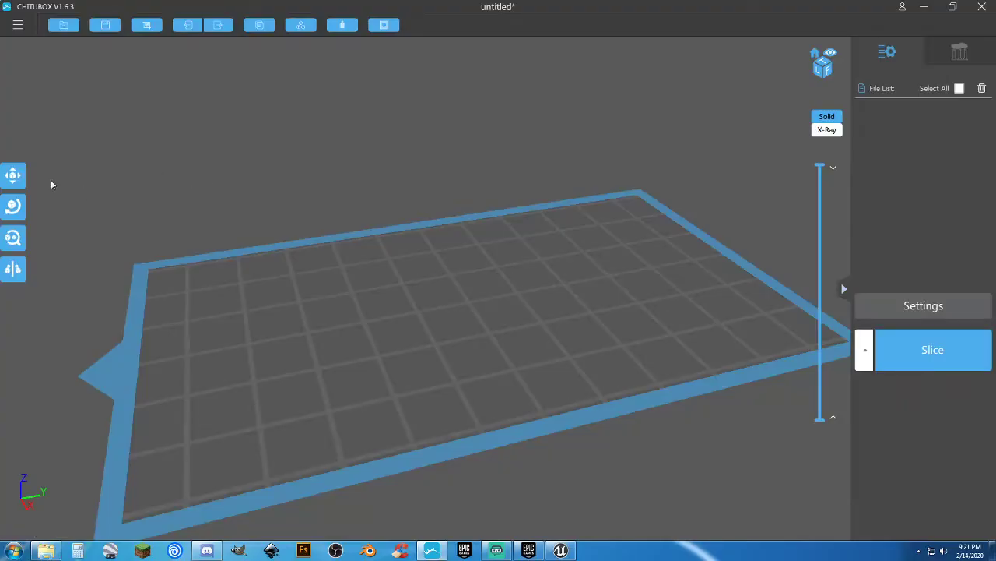
{"action": "left_click", "coordinate": [63, 25]}
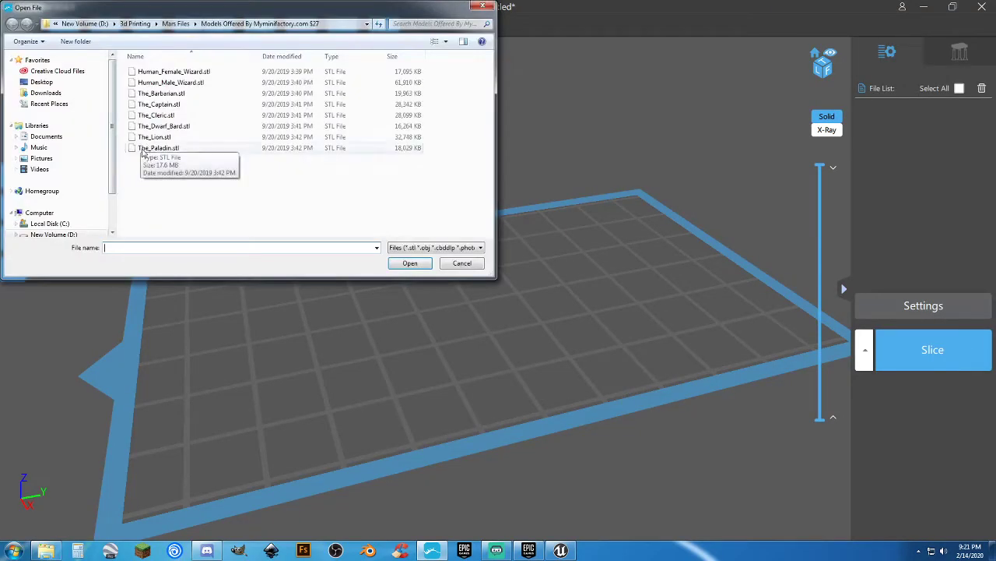
{"action": "left_click", "coordinate": [136, 24]}
{"action": "double_click", "coordinate": [152, 104]}
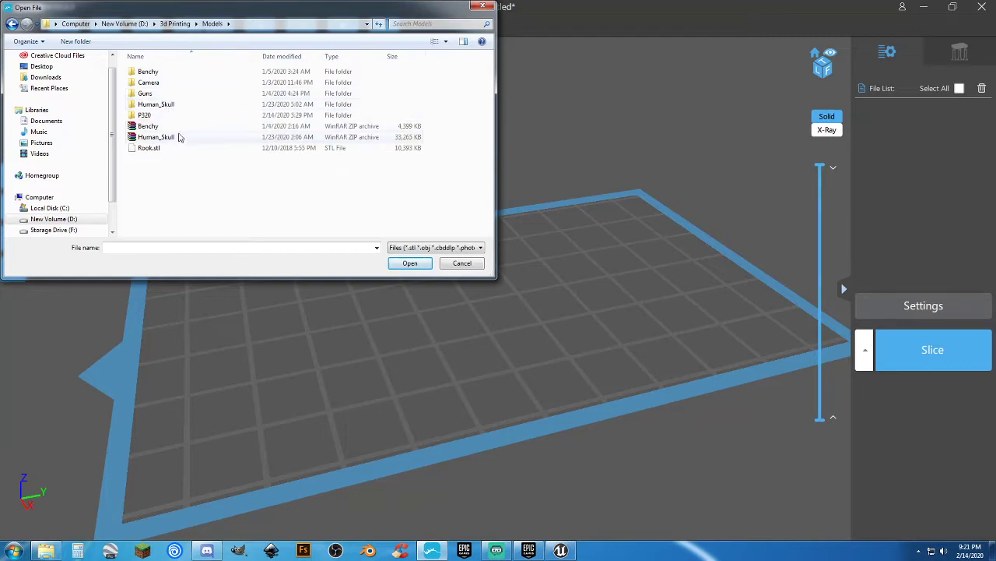
{"action": "left_click", "coordinate": [172, 25]}
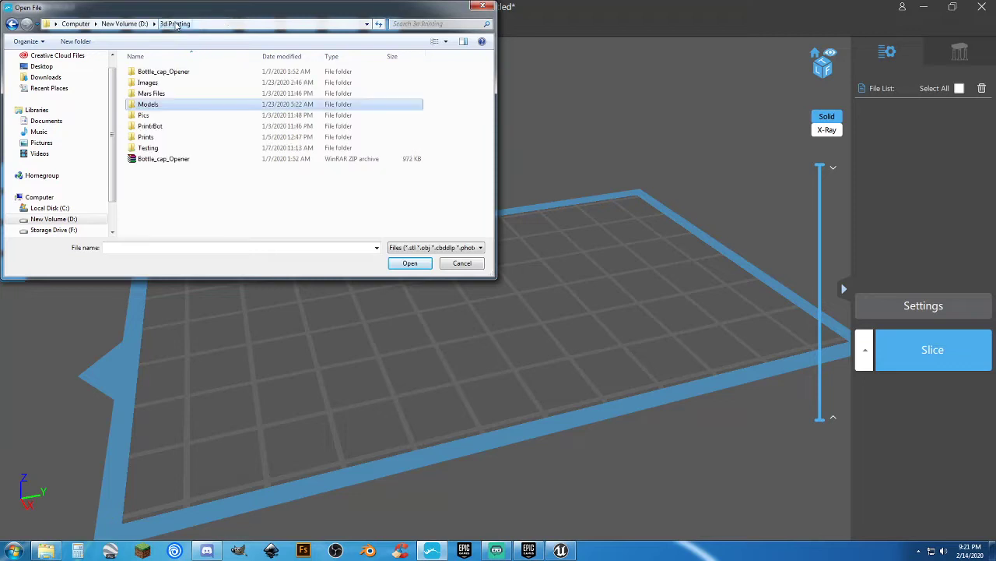
{"action": "double_click", "coordinate": [159, 149]}
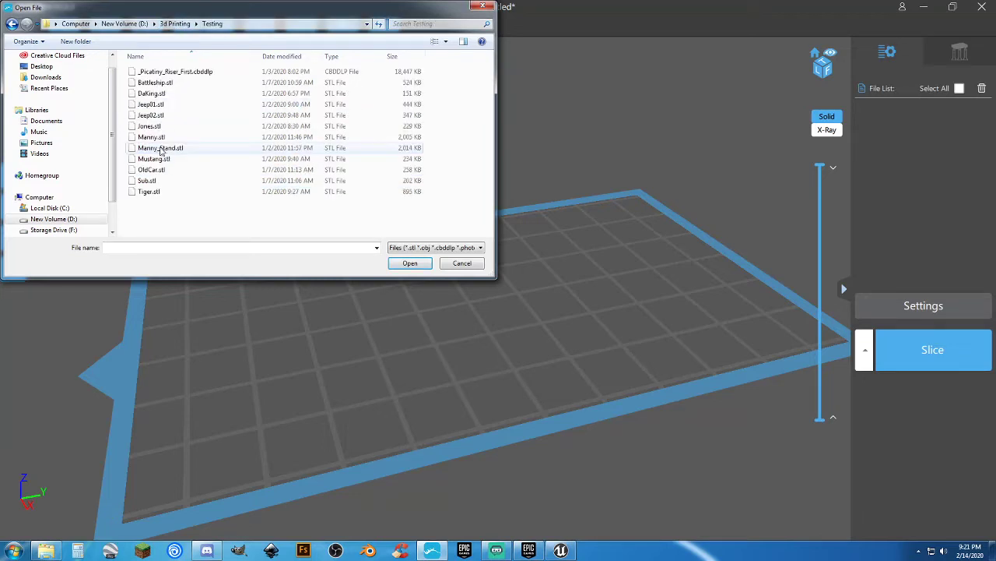
{"action": "double_click", "coordinate": [162, 94]}
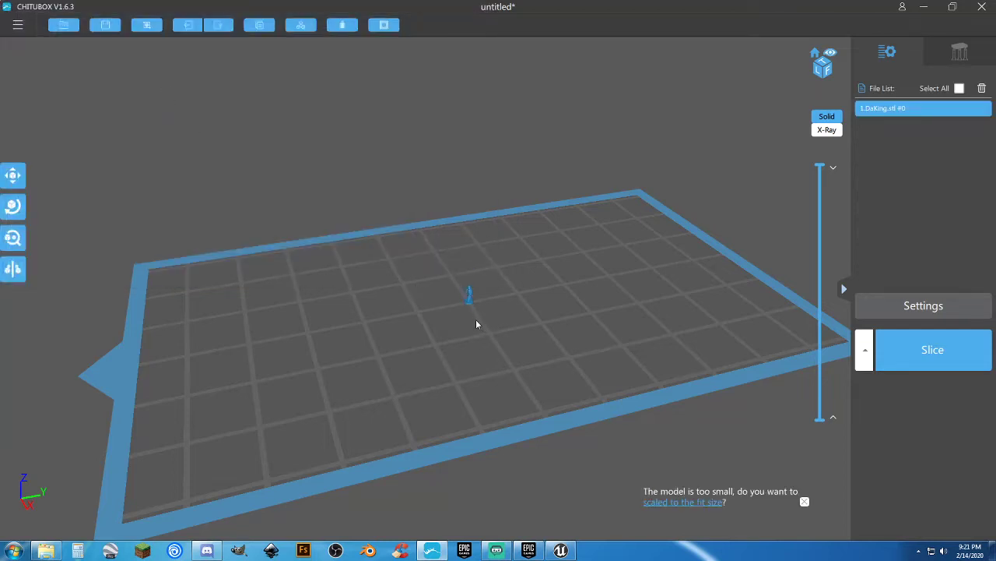
Enlarge the DaKing model uniformly to 1500% scale
{"action": "left_click_drag", "start_coordinate": [476, 322], "coordinate": [489, 320]}
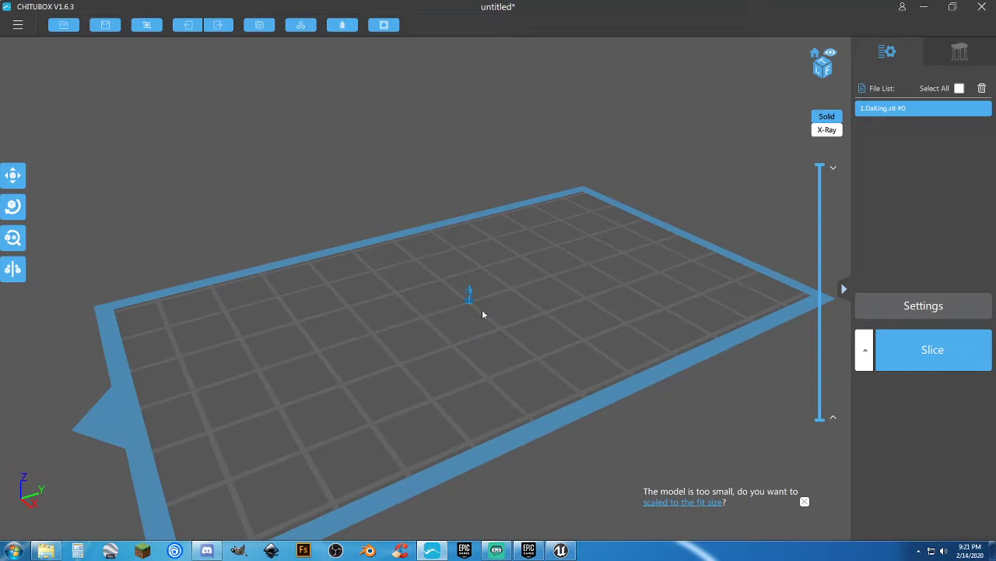
{"action": "left_click", "coordinate": [15, 242]}
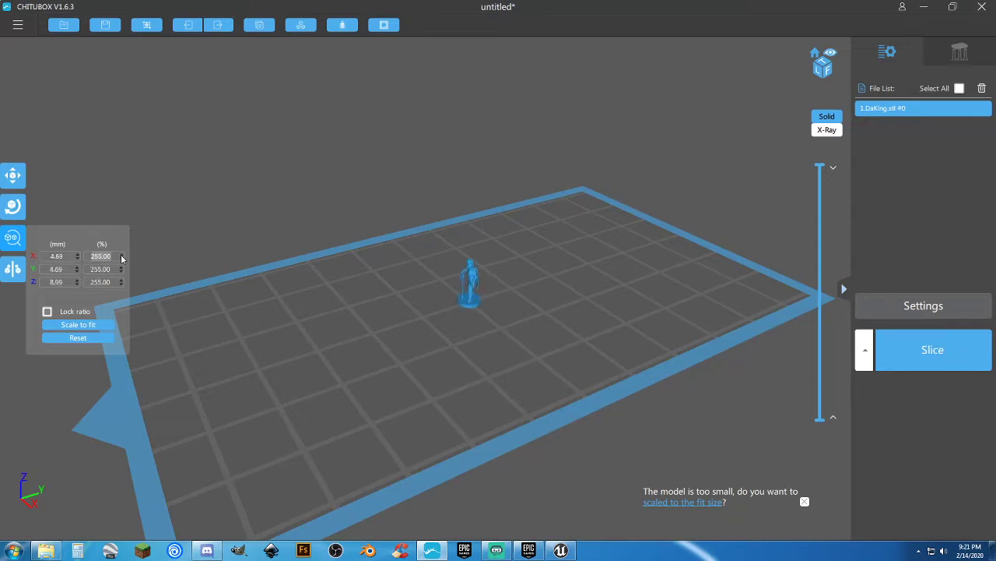
{"action": "scroll", "coordinate": [121, 258], "scroll_direction": "up", "scroll_amount": 17}
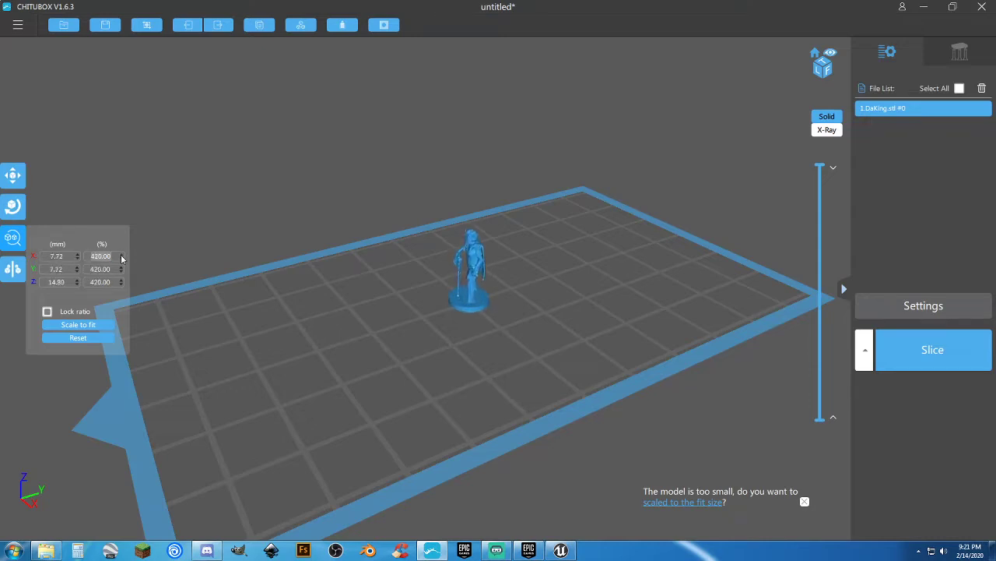
{"action": "scroll", "coordinate": [121, 259], "scroll_direction": "up", "scroll_amount": 17}
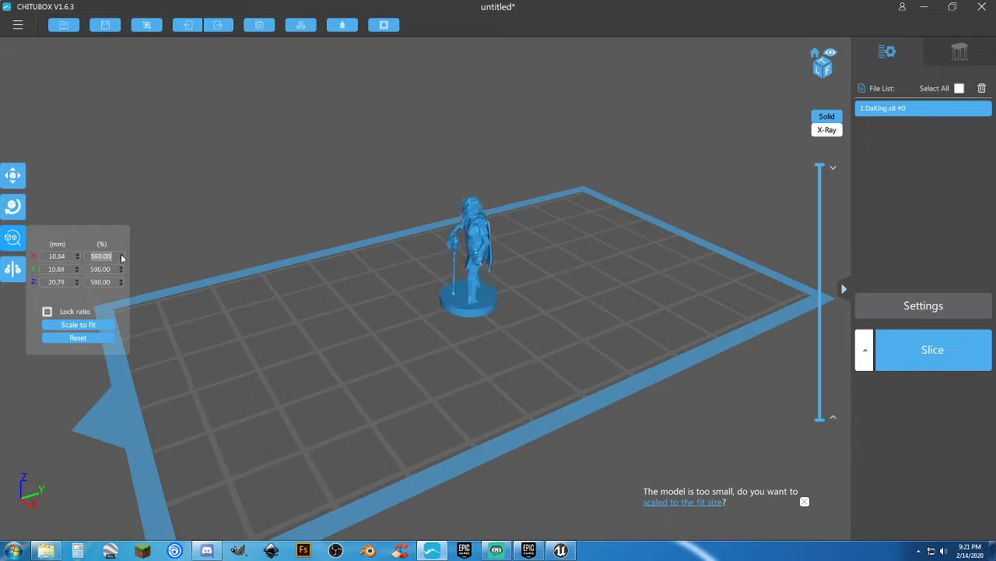
{"action": "scroll", "coordinate": [121, 258], "scroll_direction": "up", "scroll_amount": 17}
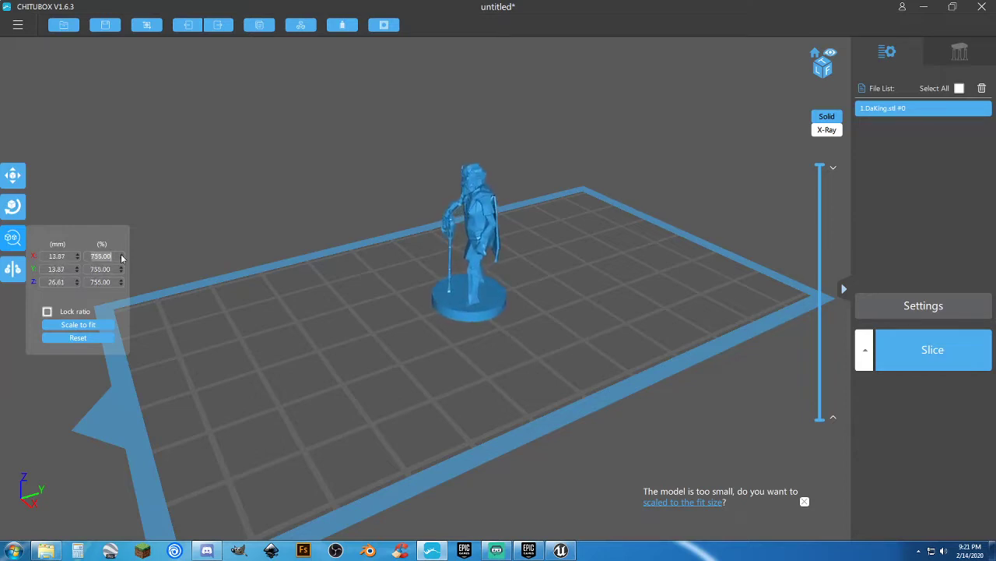
{"action": "scroll", "coordinate": [122, 258], "scroll_direction": "up", "scroll_amount": 17}
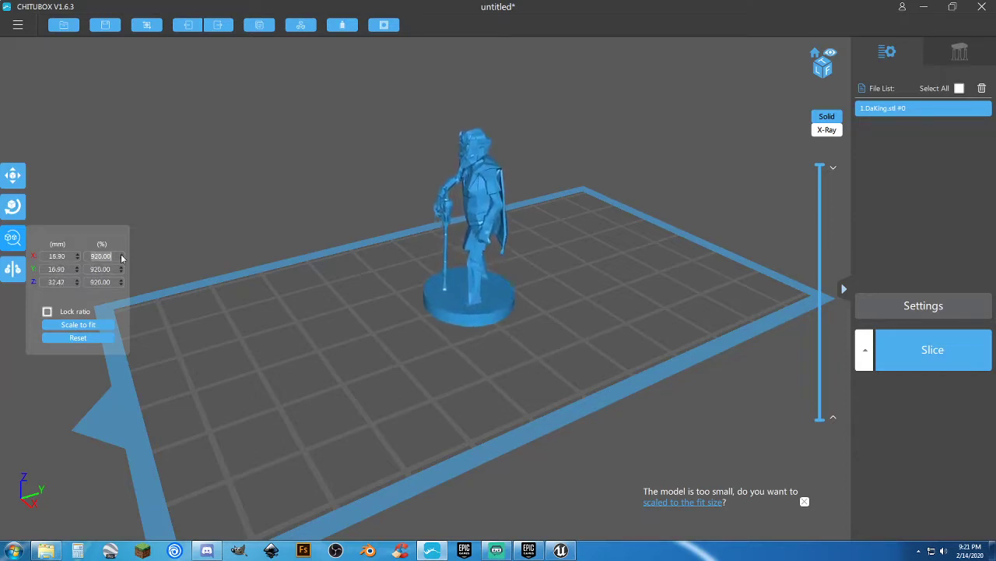
{"action": "scroll", "coordinate": [122, 259], "scroll_direction": "up", "scroll_amount": 3}
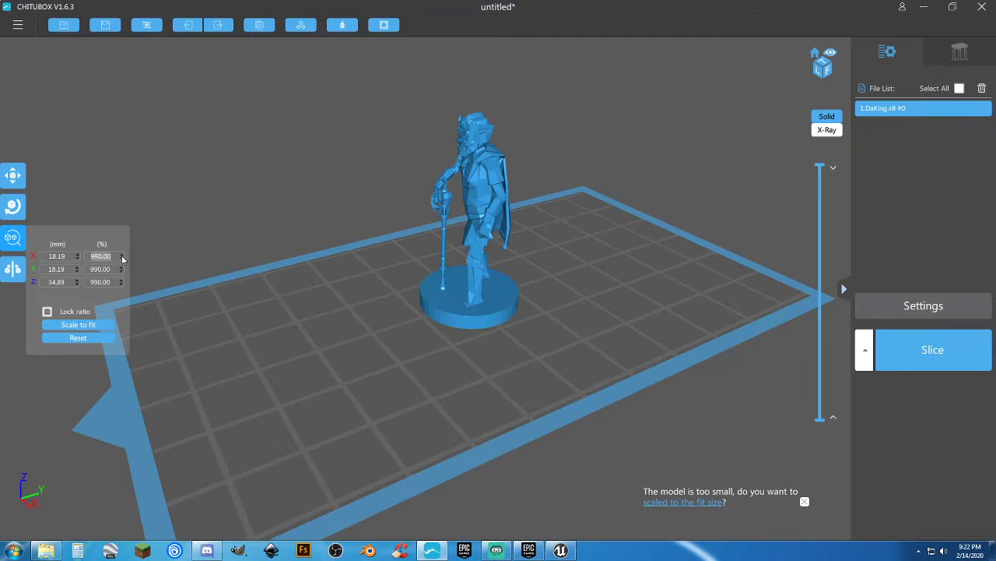
{"action": "scroll", "coordinate": [122, 258], "scroll_direction": "up", "scroll_amount": 17}
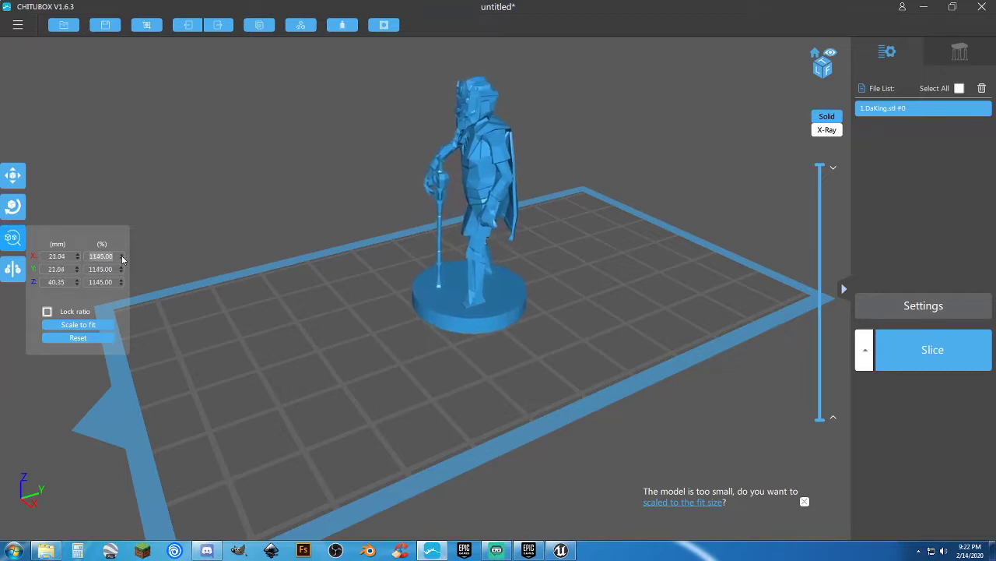
{"action": "scroll", "coordinate": [121, 258], "scroll_direction": "up", "scroll_amount": 16}
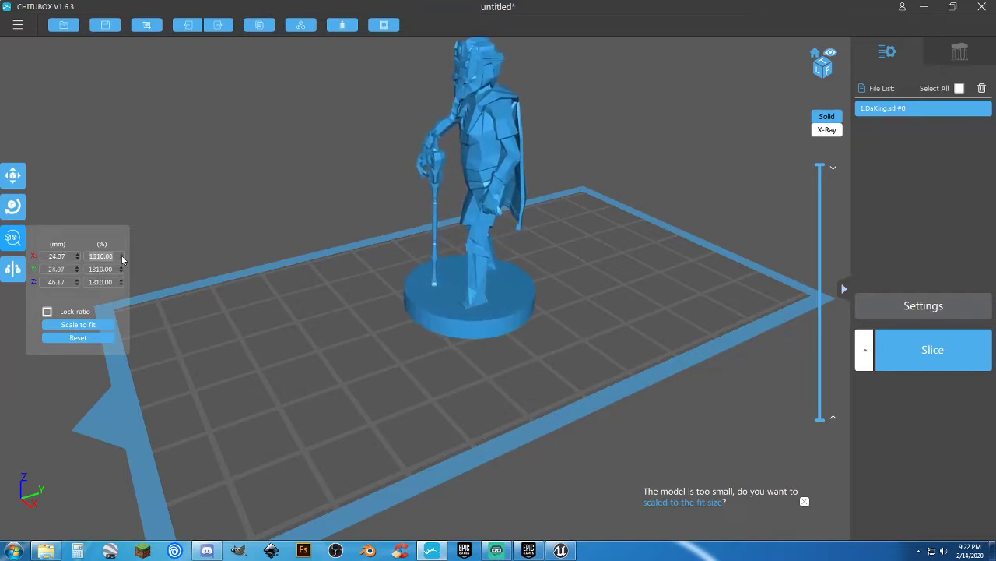
{"action": "scroll", "coordinate": [121, 258], "scroll_direction": "up", "scroll_amount": 16}
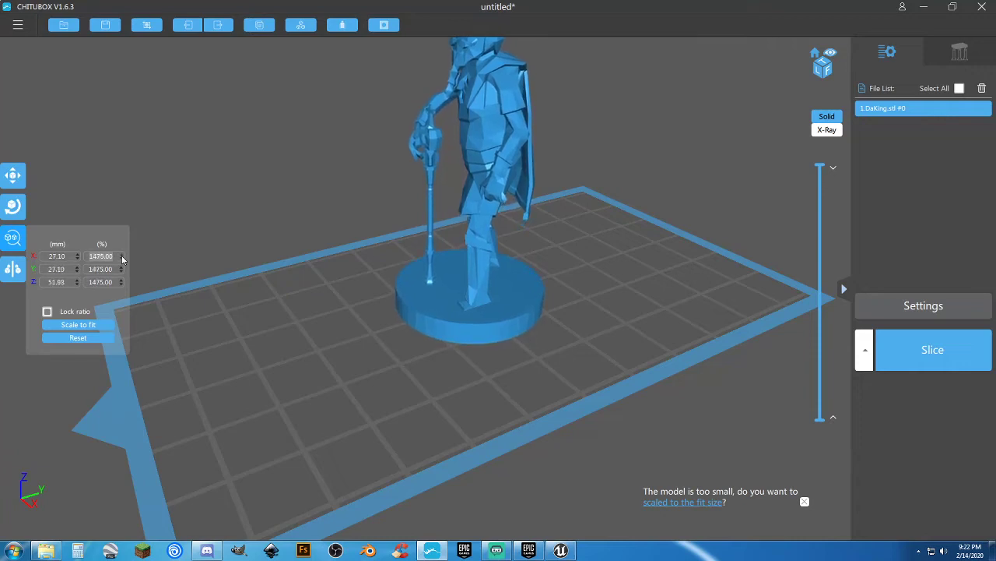
{"action": "scroll", "coordinate": [122, 259], "scroll_direction": "up", "scroll_amount": 10}
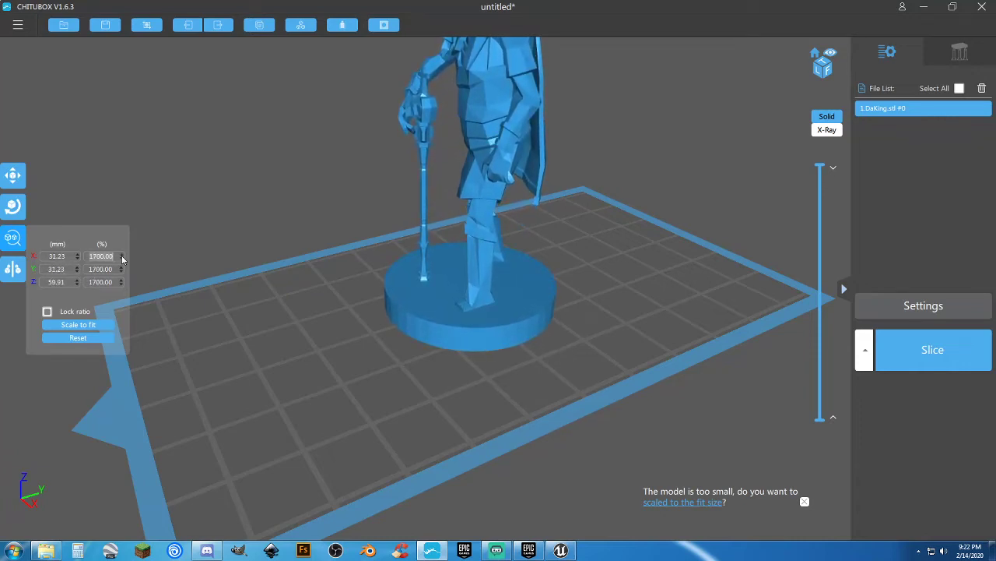
{"action": "scroll", "coordinate": [122, 258], "scroll_direction": "up", "scroll_amount": 6}
{"action": "scroll", "coordinate": [122, 262], "scroll_direction": "down", "scroll_amount": 13}
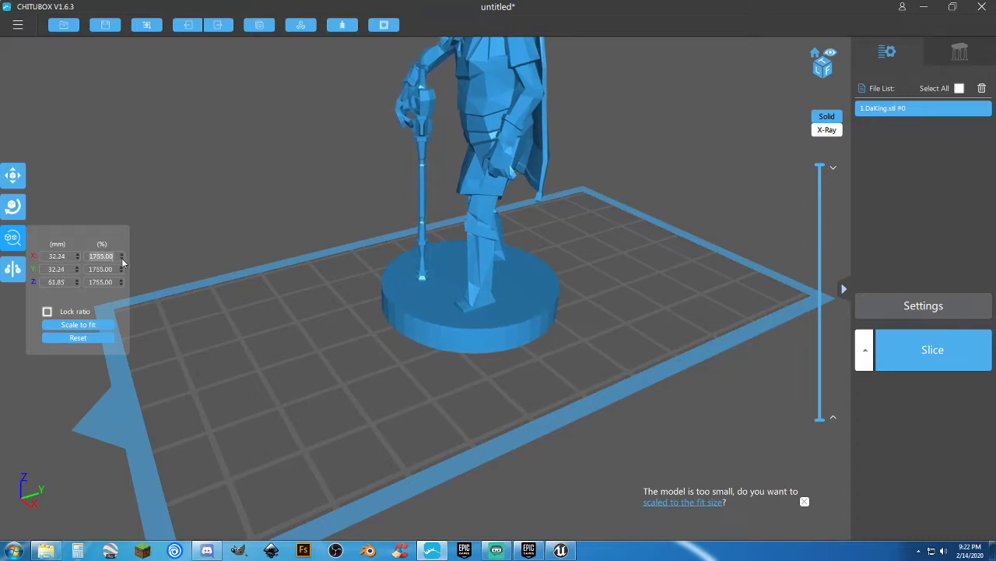
{"action": "scroll", "coordinate": [121, 262], "scroll_direction": "down", "scroll_amount": 9}
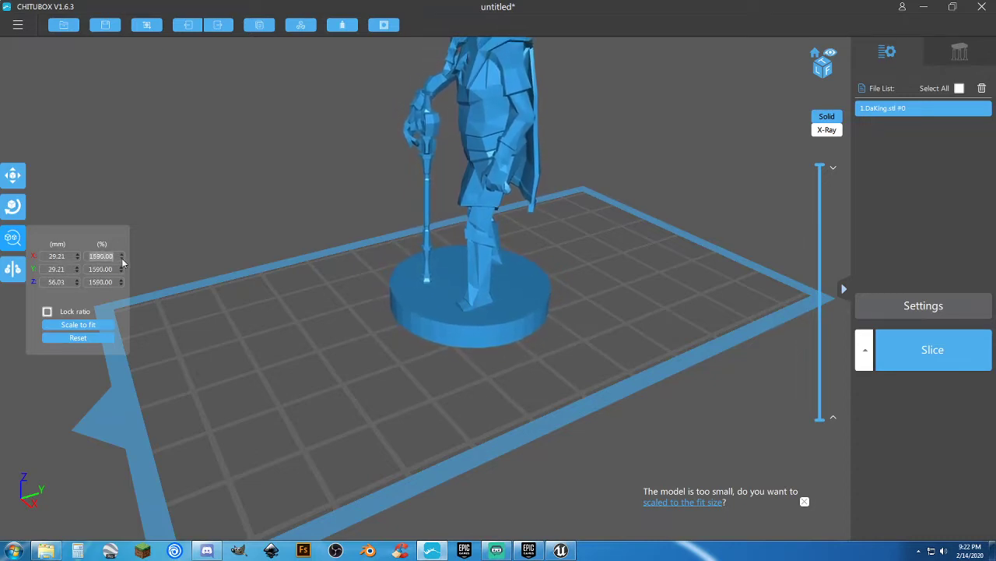
{"action": "scroll", "coordinate": [121, 262], "scroll_direction": "down", "scroll_amount": 7}
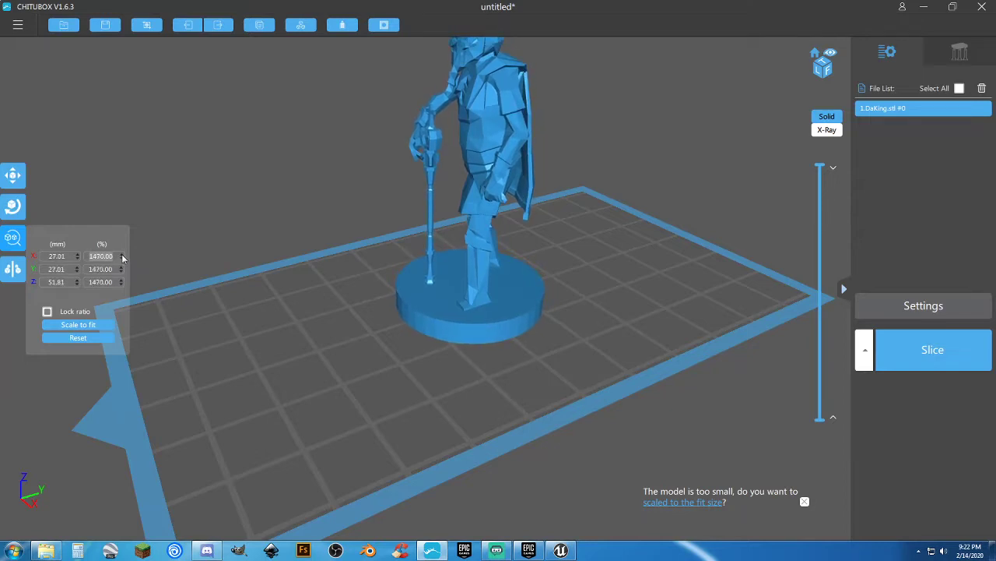
{"action": "scroll", "coordinate": [122, 257], "scroll_direction": "up", "scroll_amount": 1}
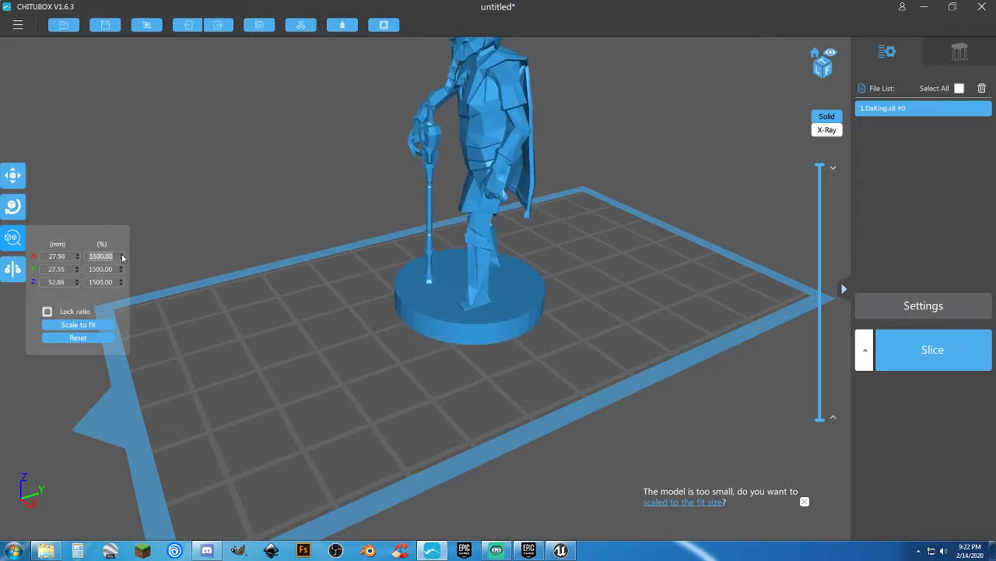
Check the figure from several sides and set its X size to 25 mm, scaling all axes proportionally
{"action": "left_click_drag", "start_coordinate": [434, 364], "coordinate": [378, 371]}
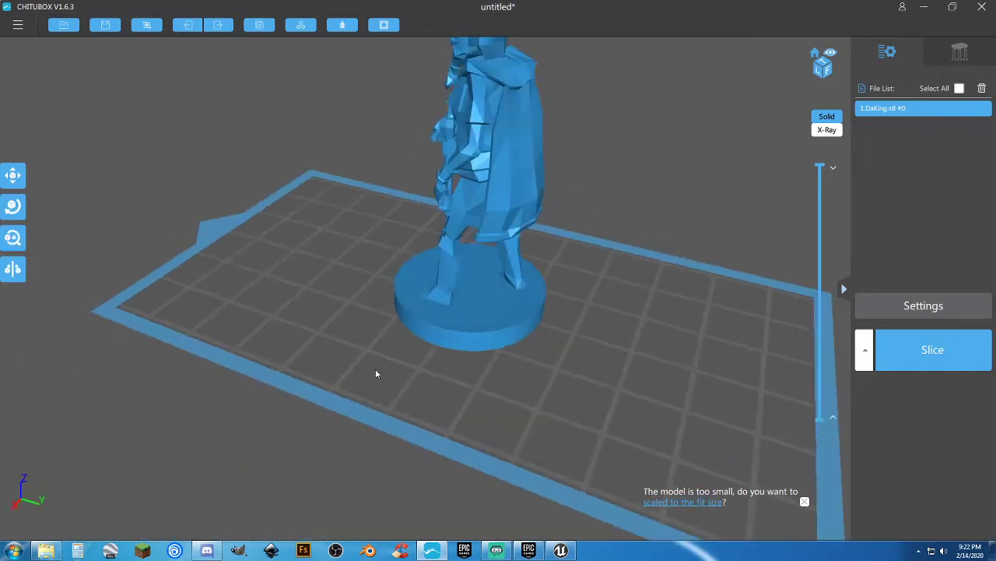
{"action": "left_click", "coordinate": [13, 238]}
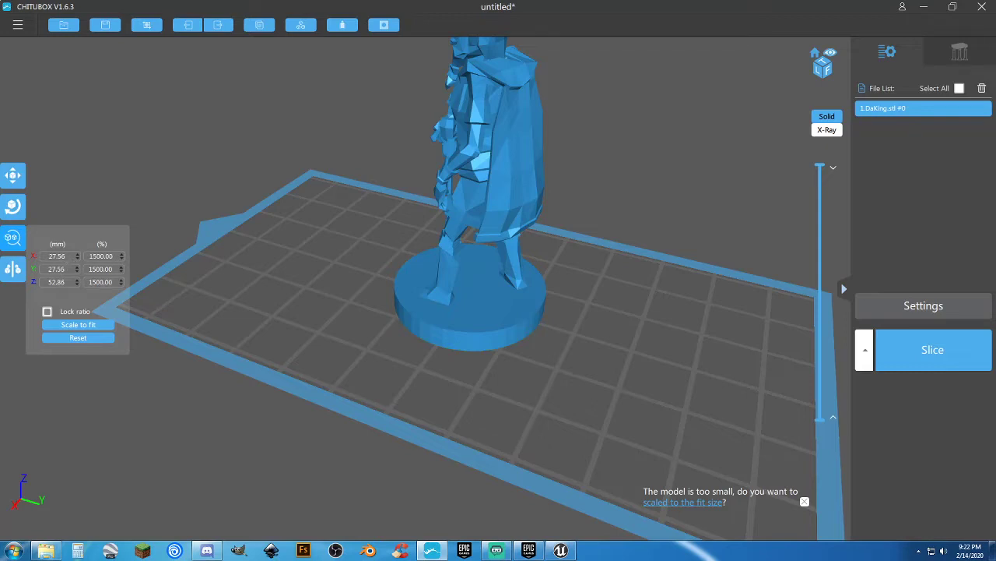
{"action": "left_click_drag", "start_coordinate": [197, 297], "coordinate": [394, 297]}
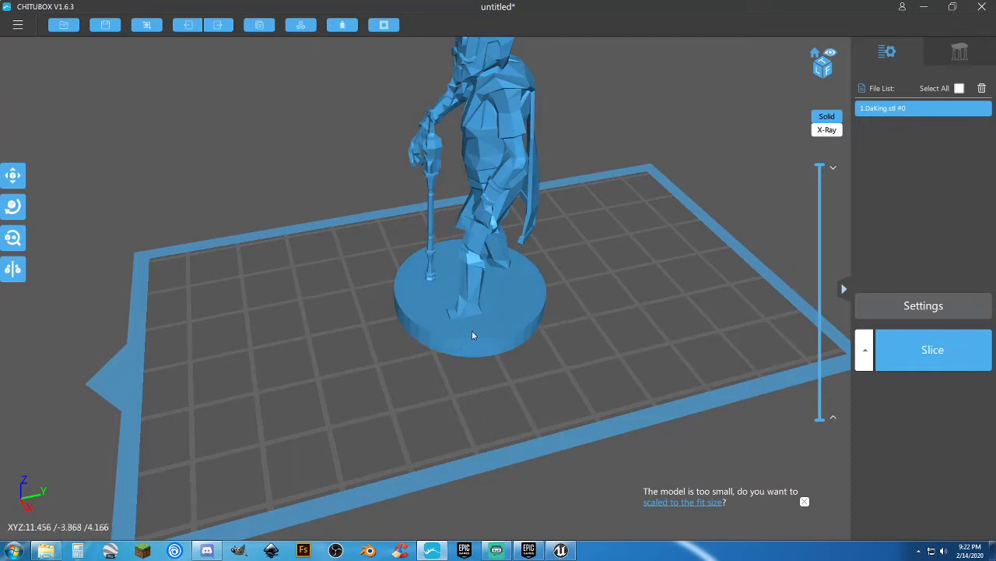
{"action": "left_click_drag", "start_coordinate": [454, 352], "coordinate": [436, 334]}
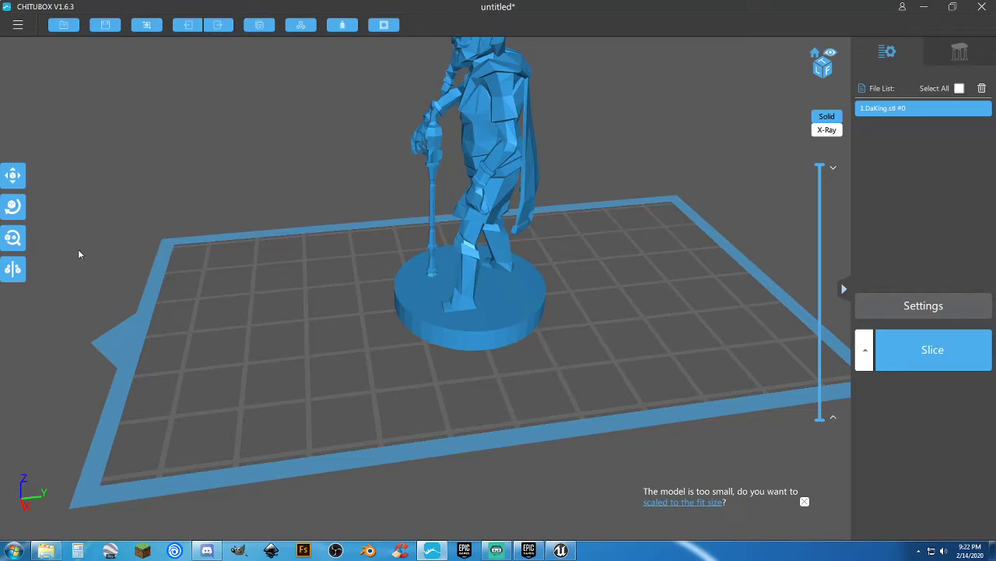
{"action": "left_click", "coordinate": [14, 240]}
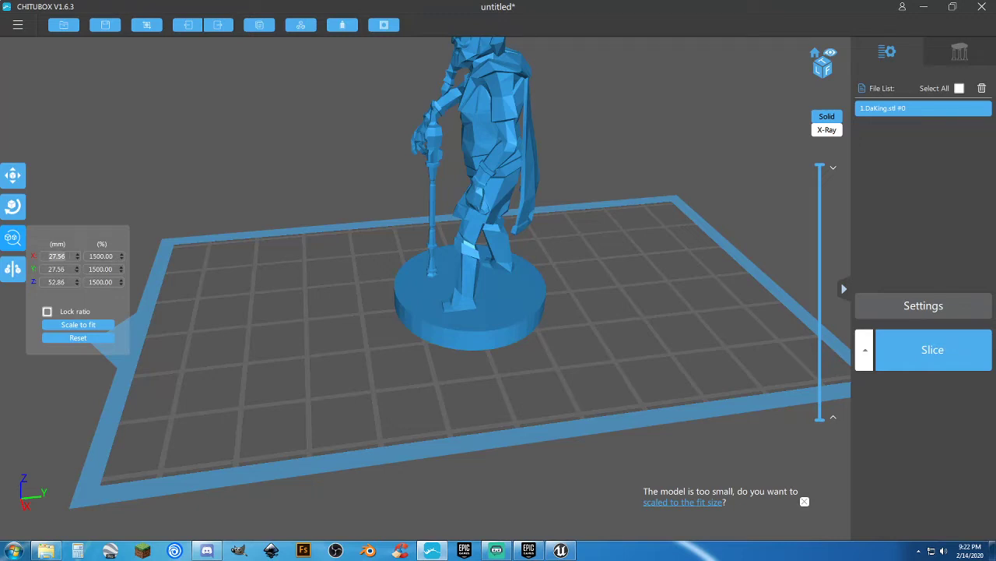
{"action": "type", "text": "25"}
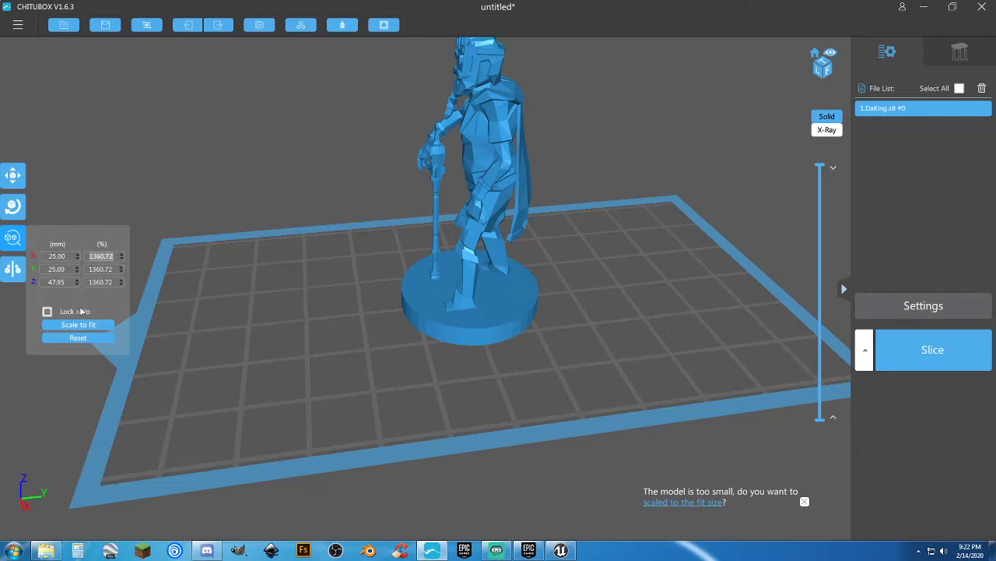
{"action": "left_click_drag", "start_coordinate": [356, 259], "coordinate": [510, 321]}
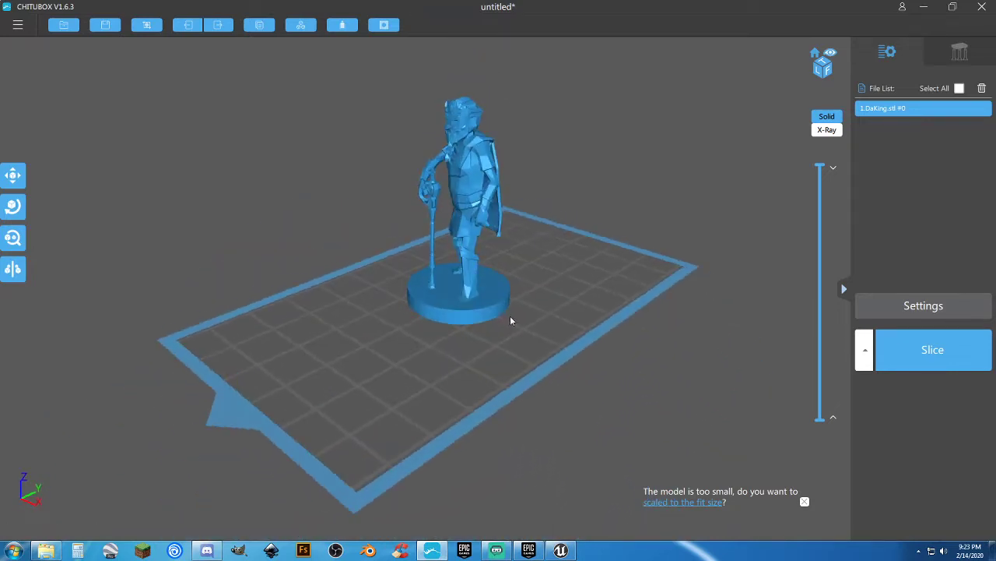
{"action": "left_click", "coordinate": [22, 246]}
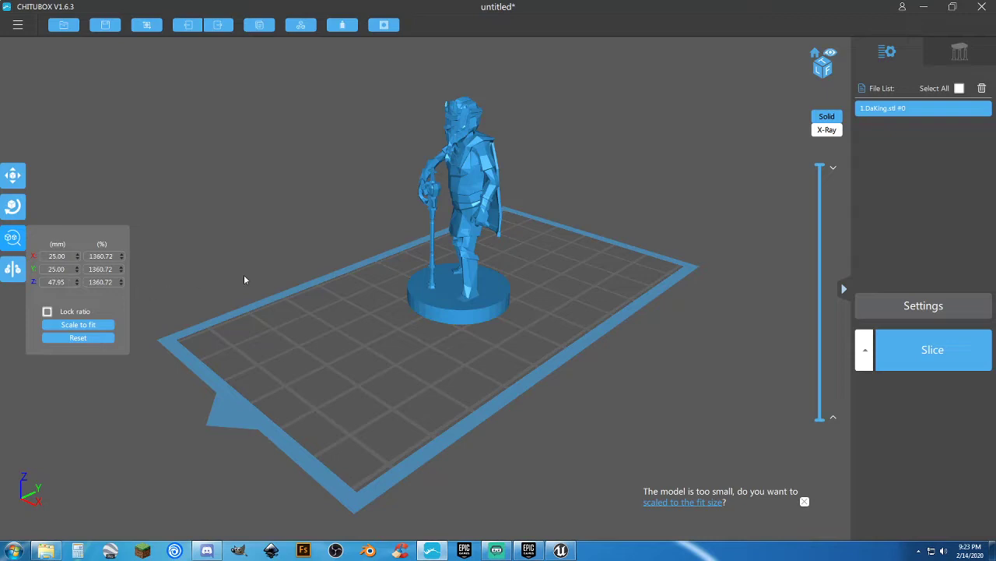
Hollow the DaKing model inward with a 1.50 mm wall thickness and 0.00% precision
{"action": "left_click_drag", "start_coordinate": [448, 286], "coordinate": [636, 378]}
{"action": "mouse_move", "coordinate": [369, 327]}
{"action": "left_mouse_down"}
{"action": "mouse_move", "coordinate": [467, 320]}
{"action": "mouse_move", "coordinate": [280, 311]}
{"action": "mouse_move", "coordinate": [459, 313]}
{"action": "mouse_move", "coordinate": [361, 317]}
{"action": "left_mouse_up"}
{"action": "left_click", "coordinate": [341, 25]}
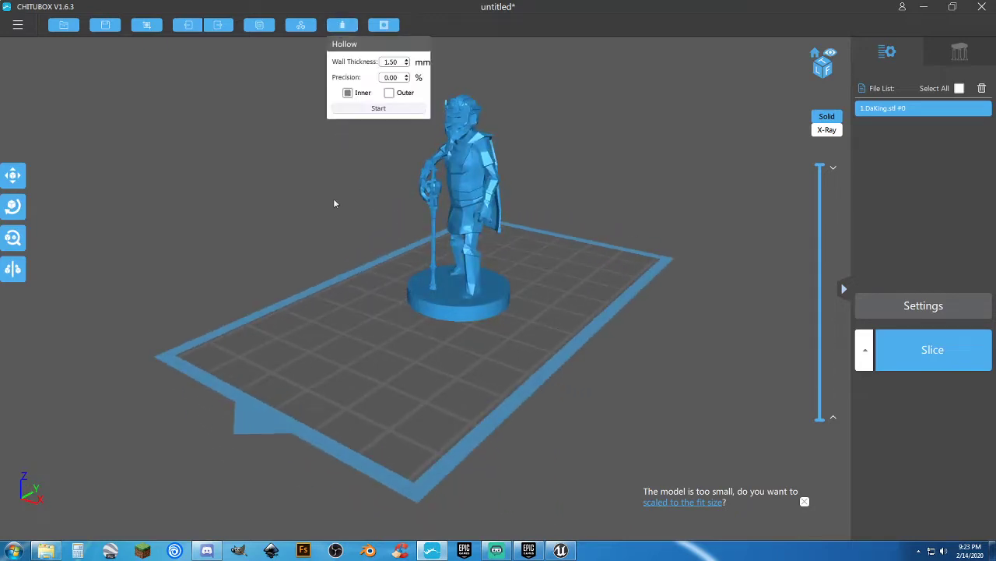
{"action": "left_click", "coordinate": [378, 108]}
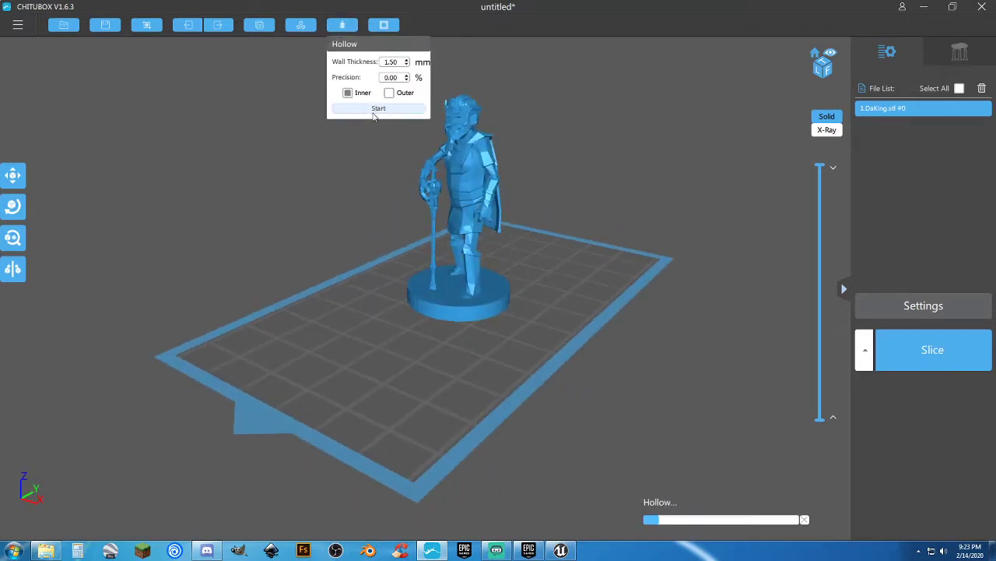
Step the layer view down from the head to the base to examine the hollowed interior, and restore the full model
{"action": "key", "text": "Down"}
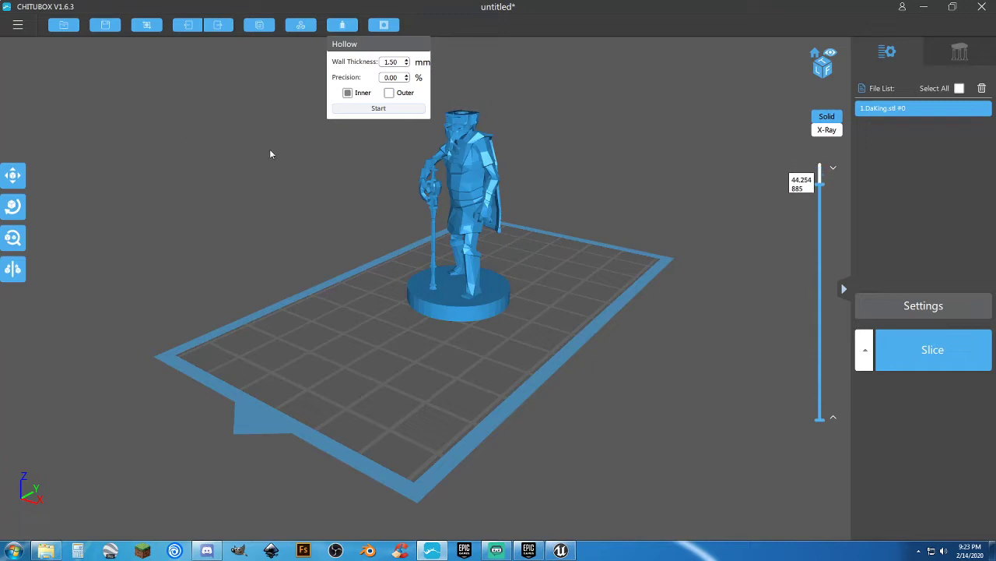
{"action": "key", "text": "Down"}
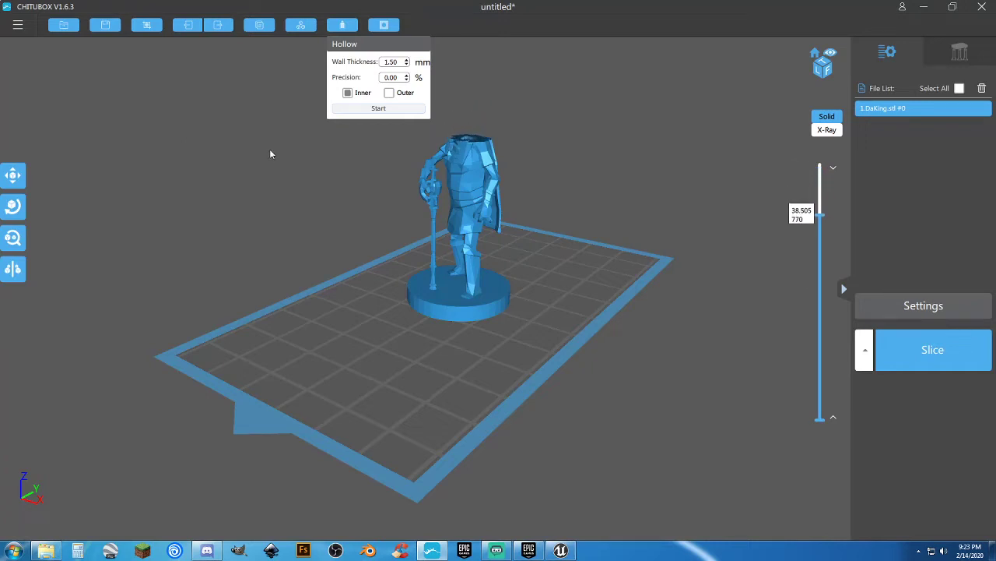
{"action": "key", "text": "Down"}
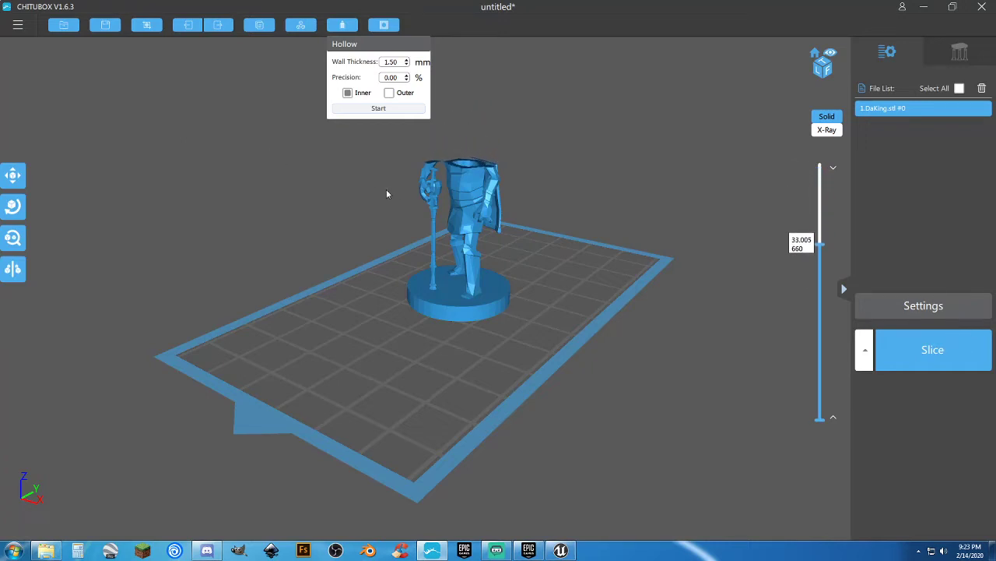
{"action": "left_click_drag", "start_coordinate": [520, 207], "coordinate": [542, 228]}
{"action": "key", "text": "Down"}
{"action": "key", "text": "Down"}
{"action": "key", "text": "Down"}
{"action": "key", "text": "Down"}
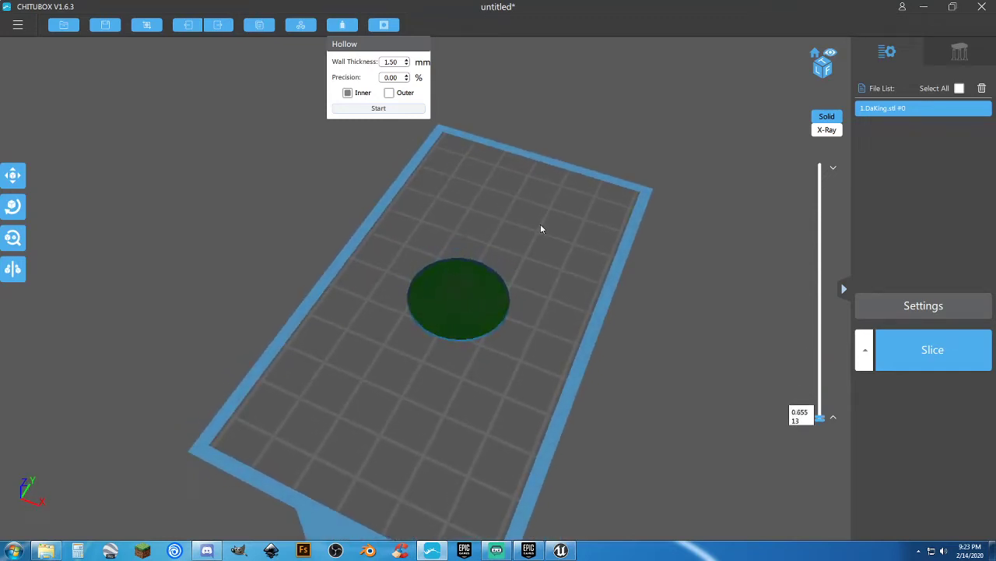
{"action": "key", "text": "End"}
{"action": "left_click_drag", "start_coordinate": [535, 262], "coordinate": [499, 219]}
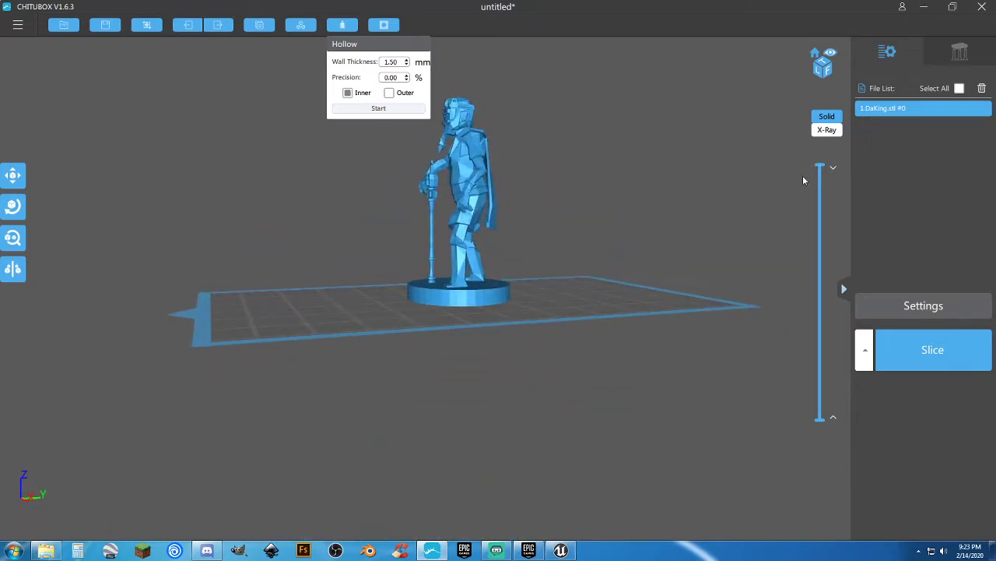
Cut the layer view at about hip height and examine the cavity inside the body from above
{"action": "left_click_drag", "start_coordinate": [822, 170], "coordinate": [805, 288]}
{"action": "left_click_drag", "start_coordinate": [601, 157], "coordinate": [582, 227]}
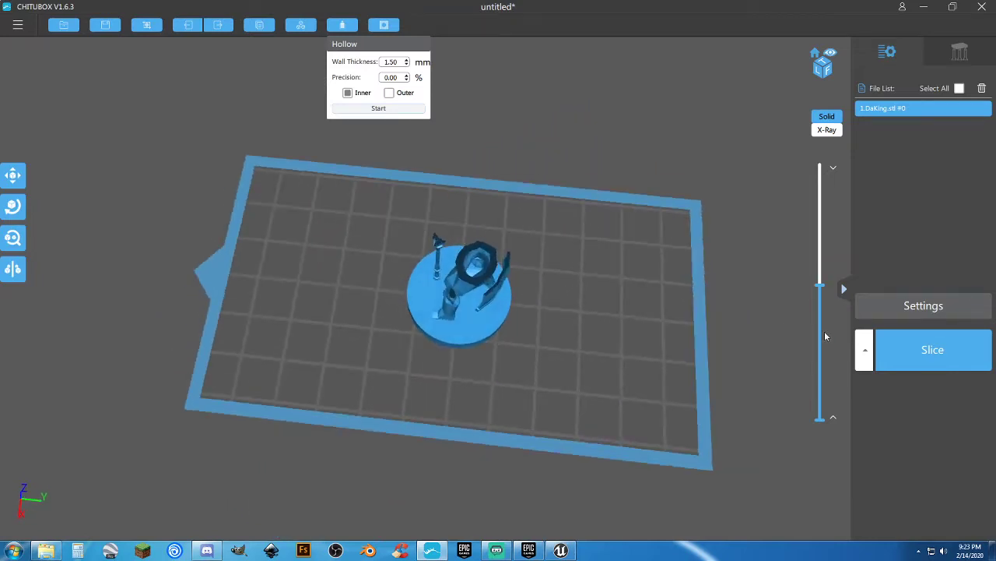
{"action": "mouse_move", "coordinate": [819, 288]}
{"action": "left_mouse_down"}
{"action": "mouse_move", "coordinate": [815, 338]}
{"action": "mouse_move", "coordinate": [822, 286]}
{"action": "mouse_move", "coordinate": [821, 294]}
{"action": "left_mouse_up"}
{"action": "left_click_drag", "start_coordinate": [693, 312], "coordinate": [560, 226]}
Try to dig a circular hole, 4.00 mm in size and 3.00 mm deep, inside the hollow body, and inspect the spot
{"action": "left_click", "coordinate": [383, 25]}
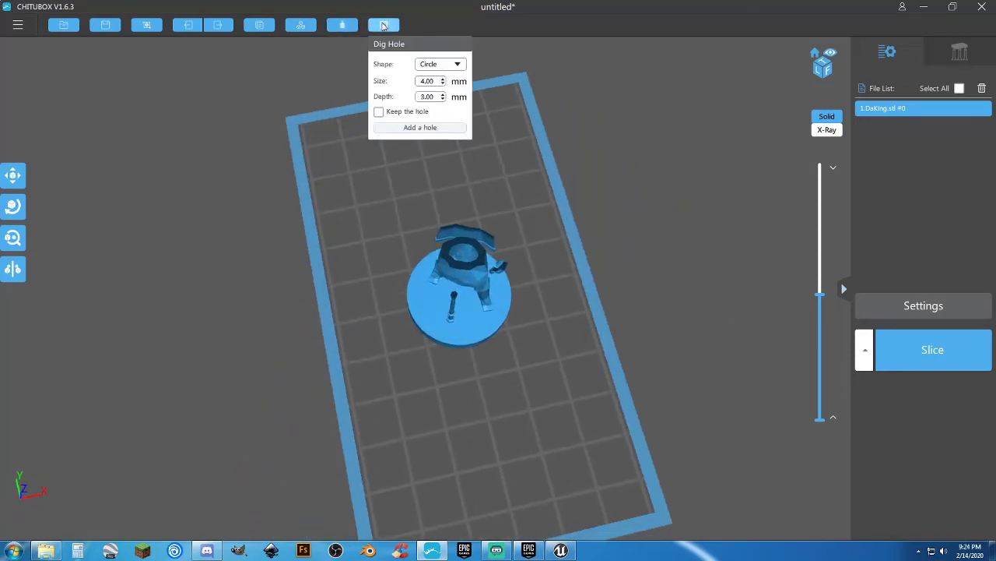
{"action": "left_click", "coordinate": [425, 128]}
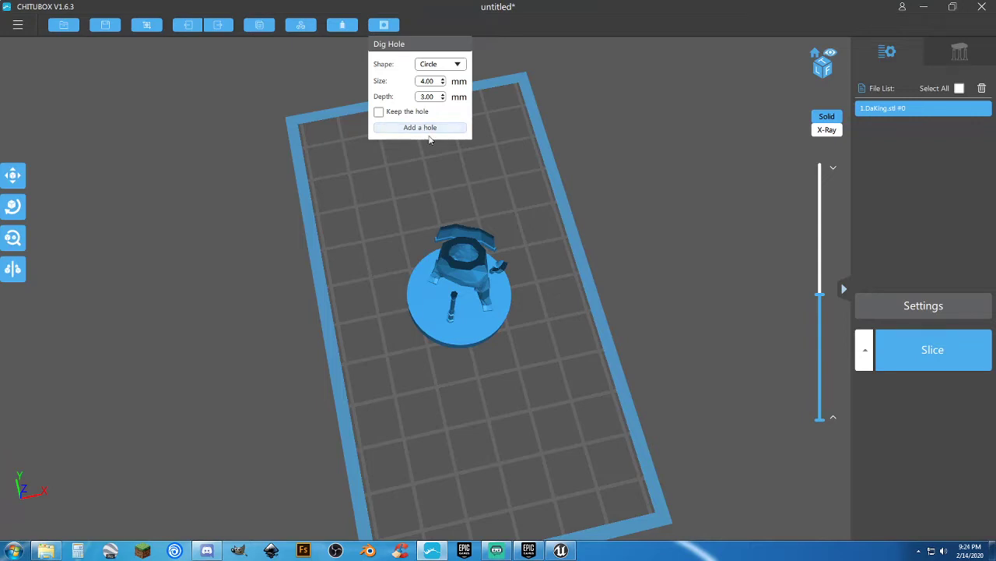
{"action": "left_click", "coordinate": [468, 256]}
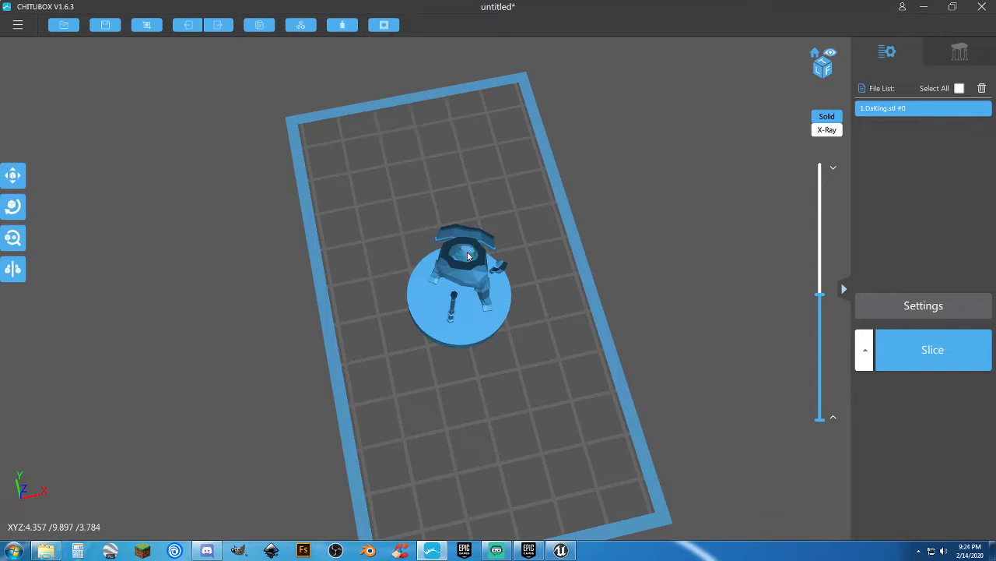
{"action": "left_click_drag", "start_coordinate": [558, 256], "coordinate": [450, 234]}
{"action": "left_click_drag", "start_coordinate": [393, 194], "coordinate": [498, 225]}
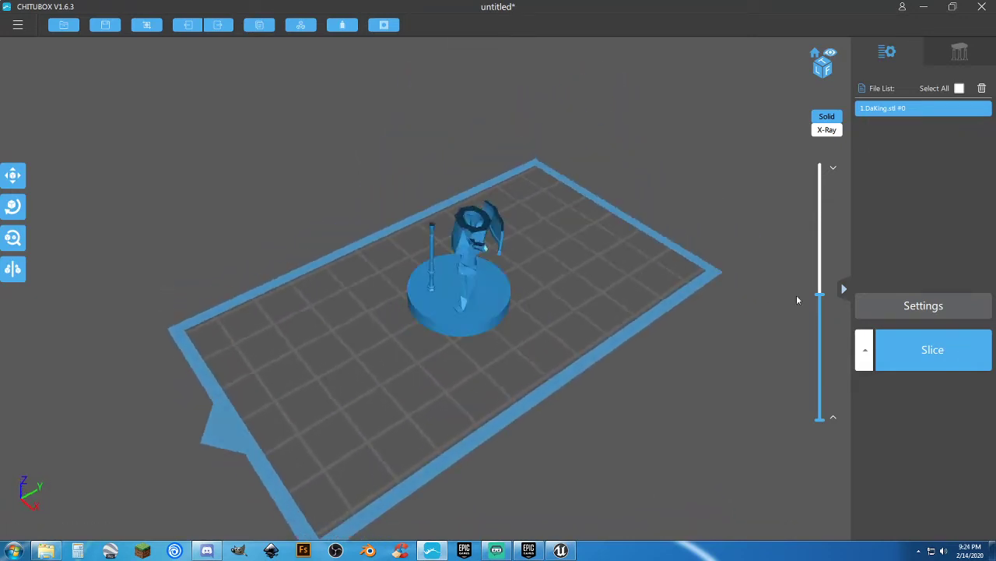
Examine the hollow base and body of DaKing through layer-view cuts at the base and hip height, and restore the full model
{"action": "left_click_drag", "start_coordinate": [822, 300], "coordinate": [818, 403]}
{"action": "left_click_drag", "start_coordinate": [545, 373], "coordinate": [535, 315]}
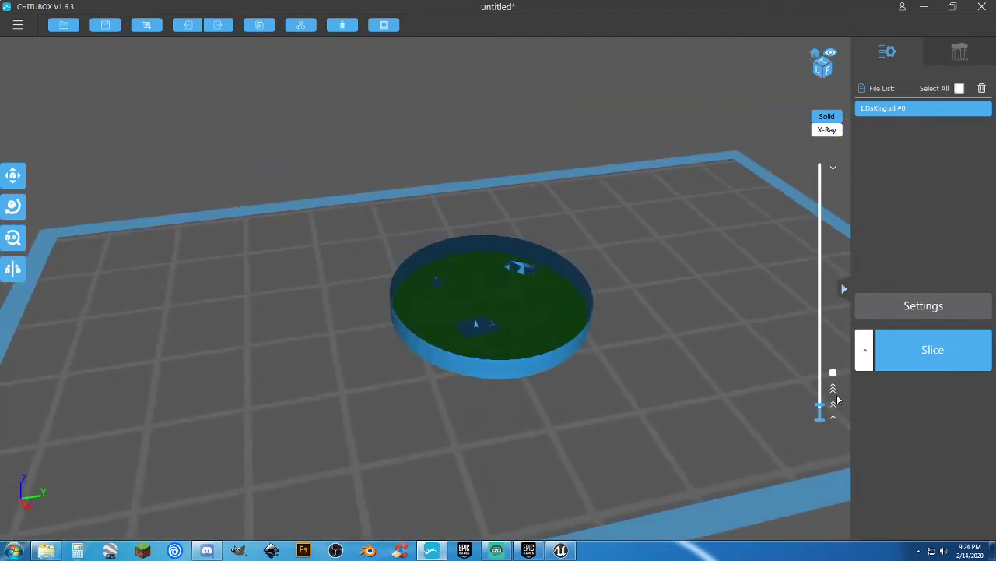
{"action": "left_click", "coordinate": [821, 403]}
{"action": "left_click_drag", "start_coordinate": [821, 403], "coordinate": [812, 305]}
{"action": "left_click_drag", "start_coordinate": [724, 273], "coordinate": [627, 249]}
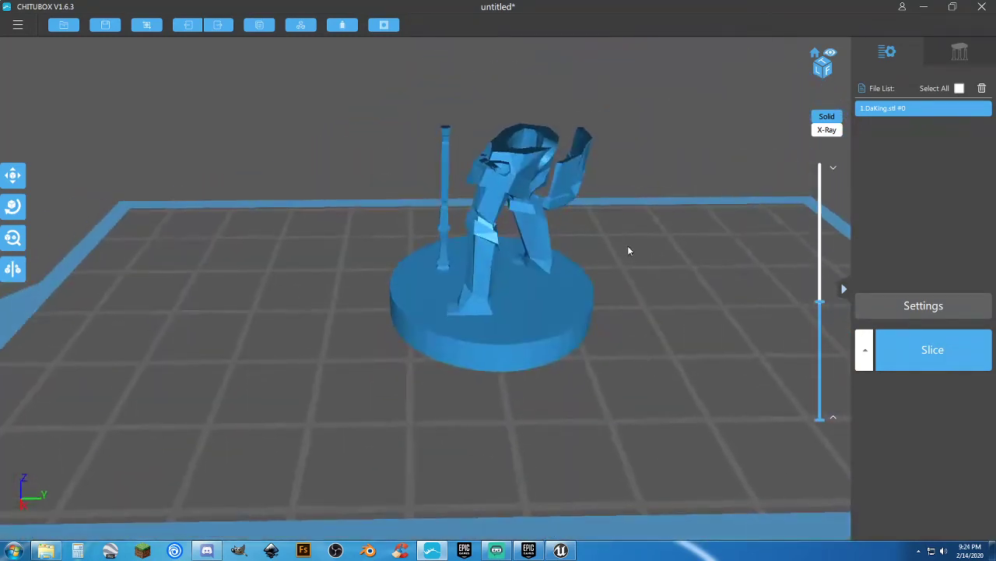
{"action": "scroll", "coordinate": [628, 253], "scroll_direction": "down", "scroll_amount": 3}
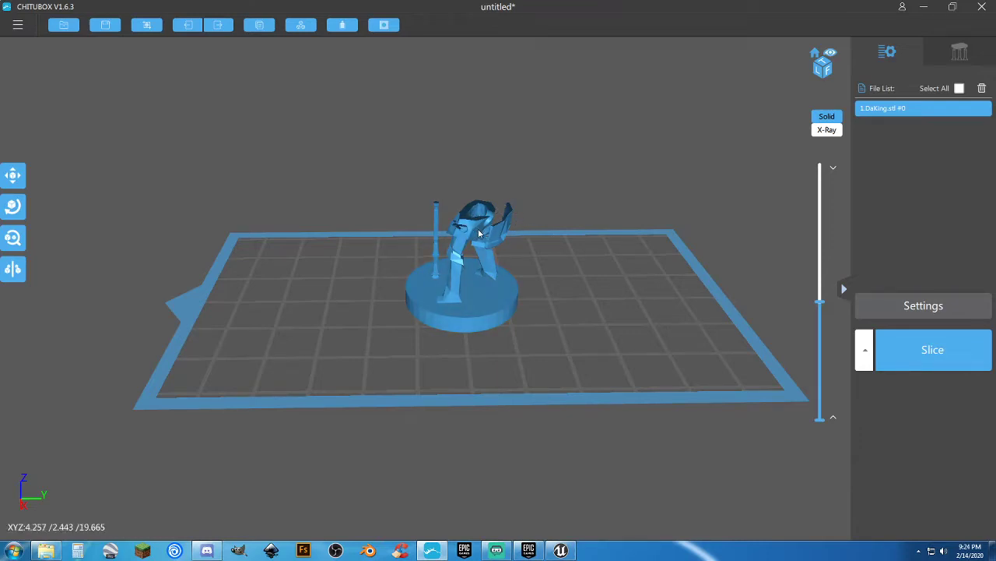
{"action": "mouse_move", "coordinate": [475, 235]}
{"action": "left_mouse_down"}
{"action": "mouse_move", "coordinate": [467, 249]}
{"action": "mouse_move", "coordinate": [485, 261]}
{"action": "mouse_move", "coordinate": [456, 272]}
{"action": "mouse_move", "coordinate": [491, 236]}
{"action": "left_mouse_up"}
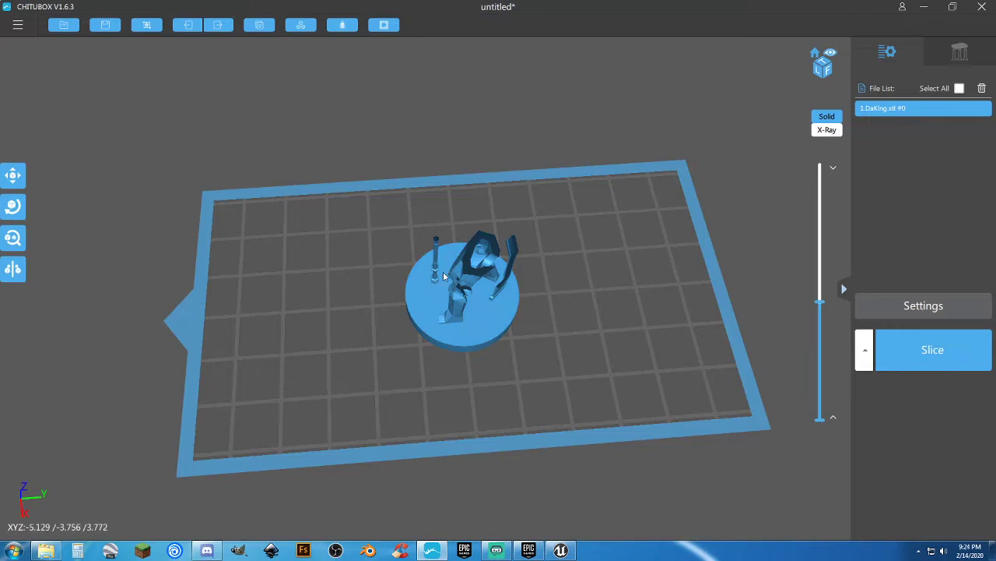
{"action": "left_click_drag", "start_coordinate": [444, 266], "coordinate": [462, 238]}
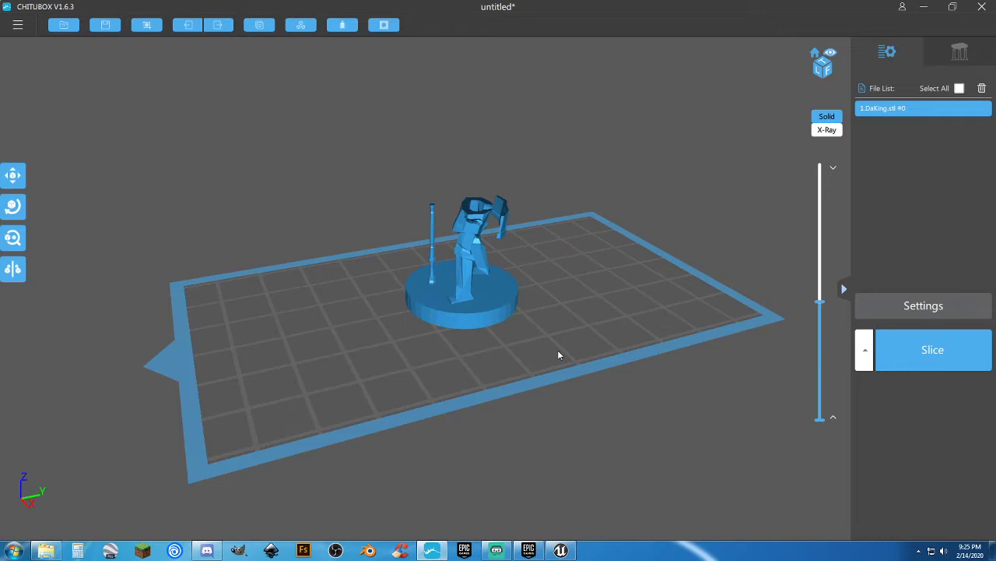
{"action": "scroll", "coordinate": [573, 306], "scroll_direction": "down", "scroll_amount": 4}
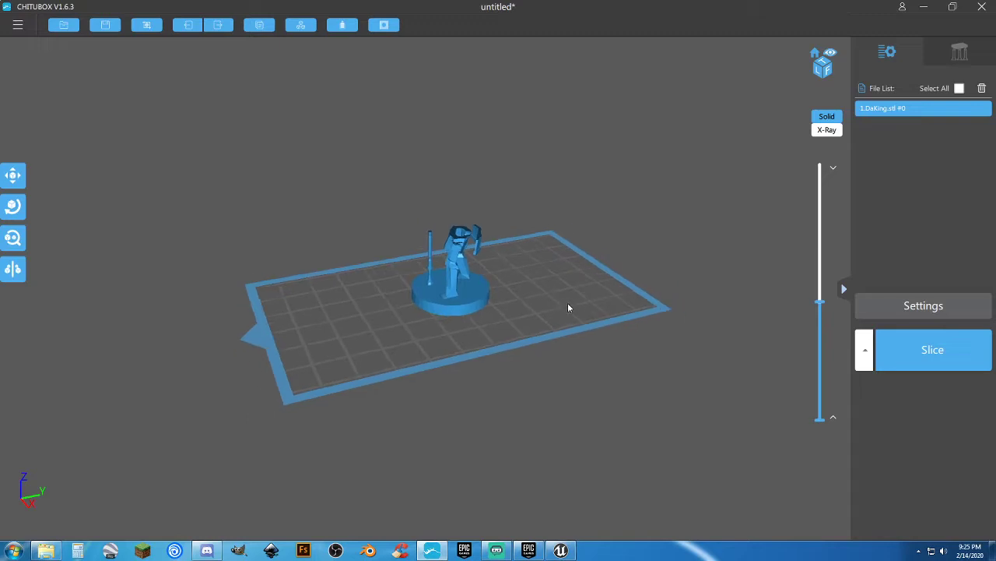
{"action": "mouse_move", "coordinate": [568, 305]}
{"action": "right_mouse_down"}
{"action": "mouse_move", "coordinate": [531, 307]}
{"action": "mouse_move", "coordinate": [555, 316]}
{"action": "right_mouse_up"}
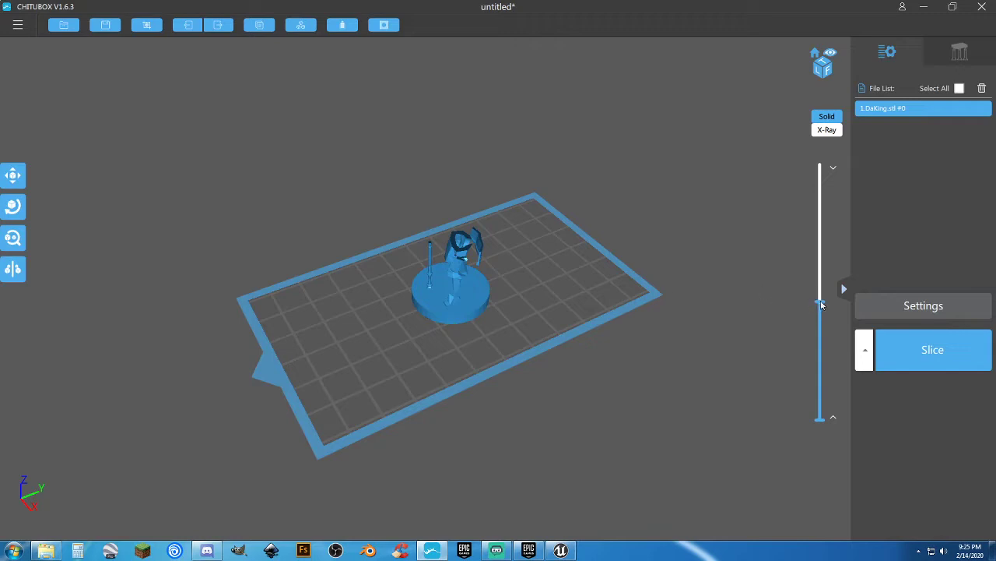
{"action": "left_click_drag", "start_coordinate": [819, 301], "coordinate": [820, 163]}
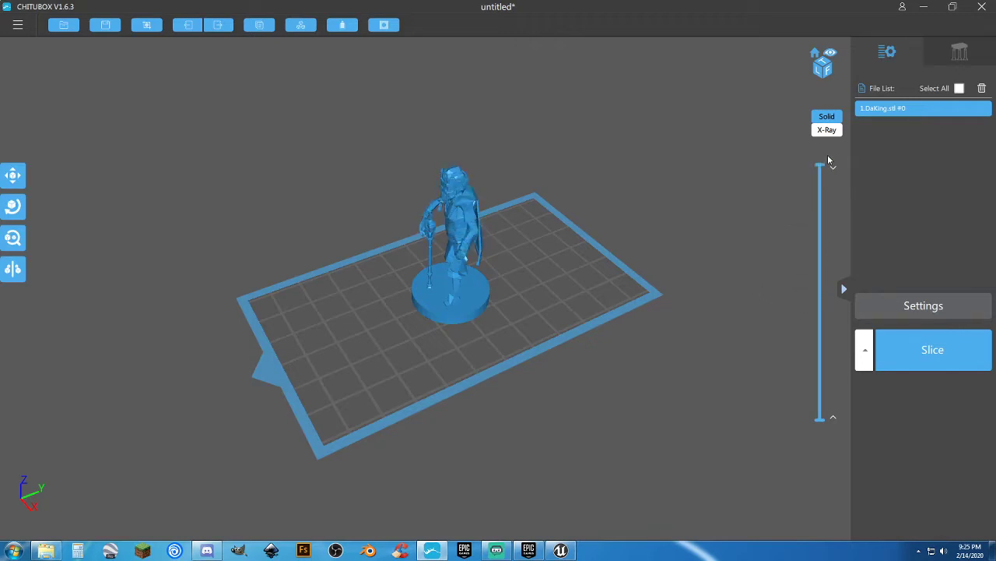
Examine the complete DaKing figure on the build plate from the front, the side and slightly above
{"action": "mouse_move", "coordinate": [573, 319]}
{"action": "right_mouse_down"}
{"action": "mouse_move", "coordinate": [614, 304]}
{"action": "mouse_move", "coordinate": [578, 306]}
{"action": "right_mouse_up"}
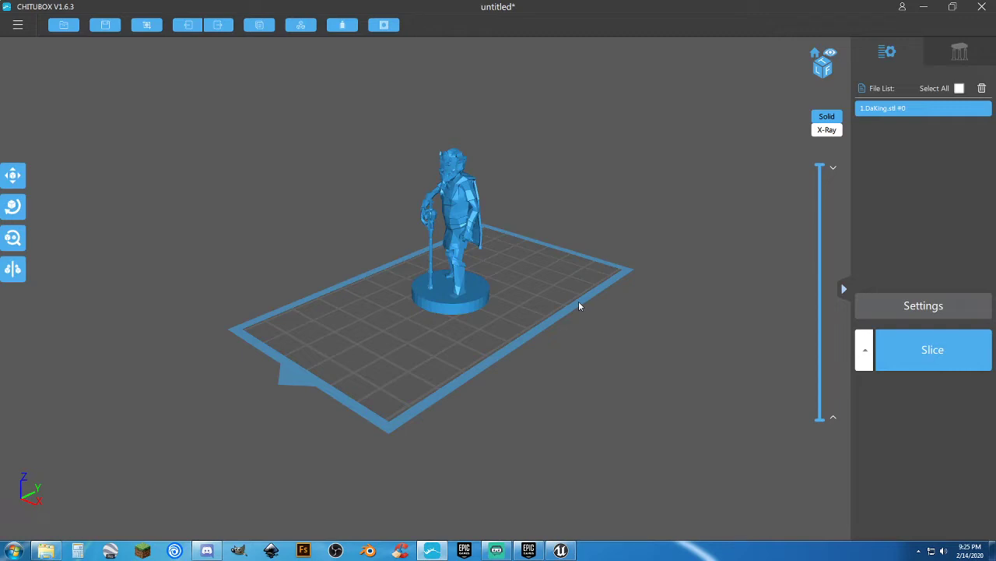
{"action": "left_click_drag", "start_coordinate": [462, 320], "coordinate": [510, 323]}
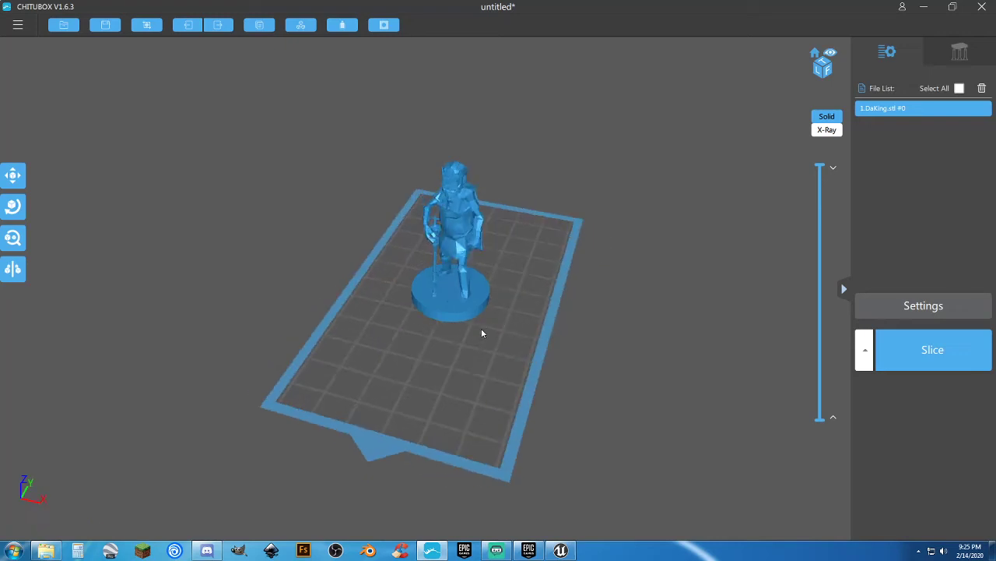
{"action": "scroll", "coordinate": [464, 324], "scroll_direction": "up", "scroll_amount": 4}
{"action": "mouse_move", "coordinate": [478, 341]}
{"action": "left_mouse_down"}
{"action": "mouse_move", "coordinate": [447, 282]}
{"action": "mouse_move", "coordinate": [456, 216]}
{"action": "mouse_move", "coordinate": [423, 317]}
{"action": "mouse_move", "coordinate": [468, 324]}
{"action": "left_mouse_up"}
{"action": "scroll", "coordinate": [470, 325], "scroll_direction": "down", "scroll_amount": 3}
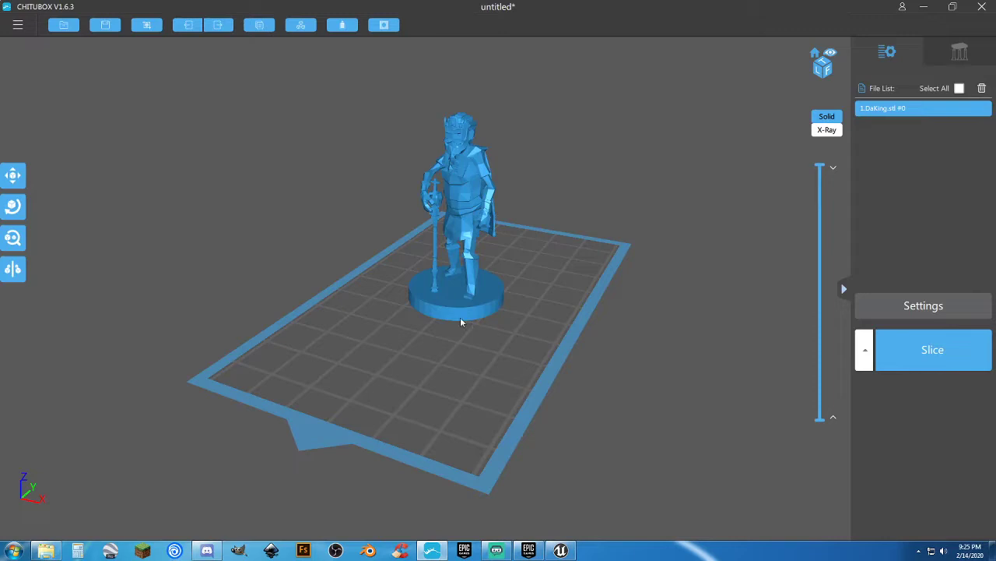
{"action": "mouse_move", "coordinate": [463, 278]}
{"action": "left_mouse_down"}
{"action": "mouse_move", "coordinate": [527, 283]}
{"action": "mouse_move", "coordinate": [449, 286]}
{"action": "mouse_move", "coordinate": [556, 287]}
{"action": "mouse_move", "coordinate": [447, 280]}
{"action": "mouse_move", "coordinate": [456, 287]}
{"action": "left_mouse_up"}
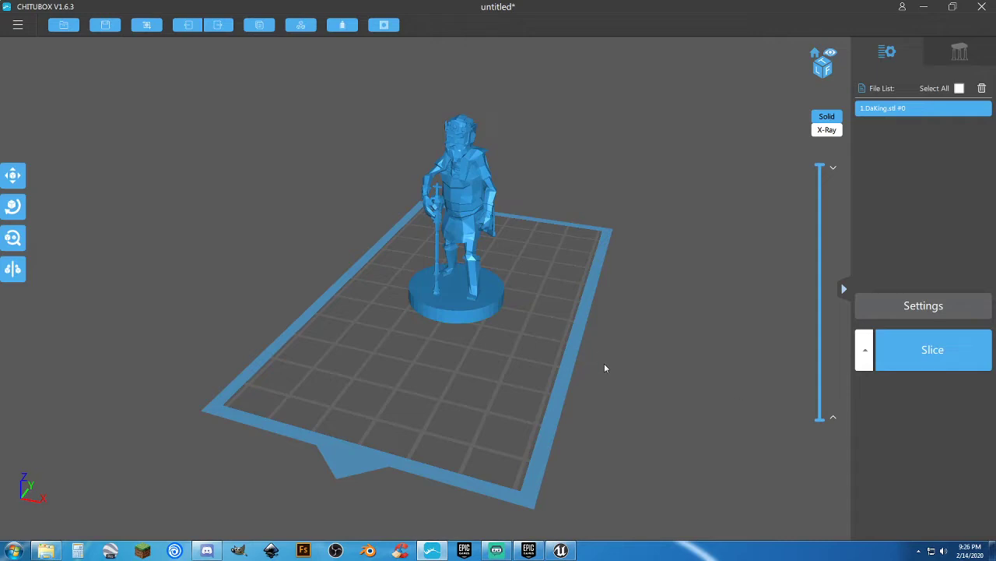
{"action": "left_click_drag", "start_coordinate": [605, 363], "coordinate": [522, 361]}
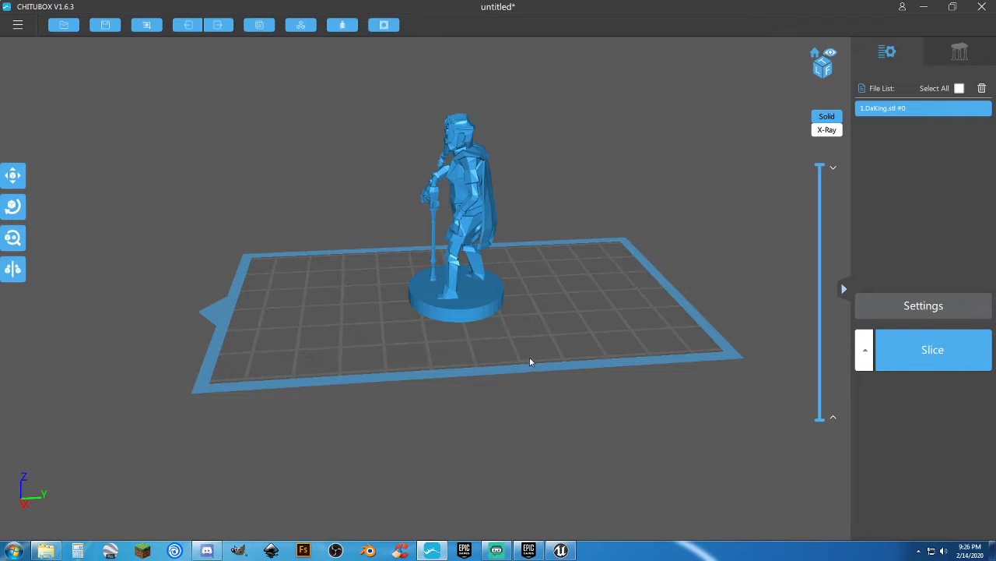
{"action": "left_click_drag", "start_coordinate": [529, 361], "coordinate": [515, 226]}
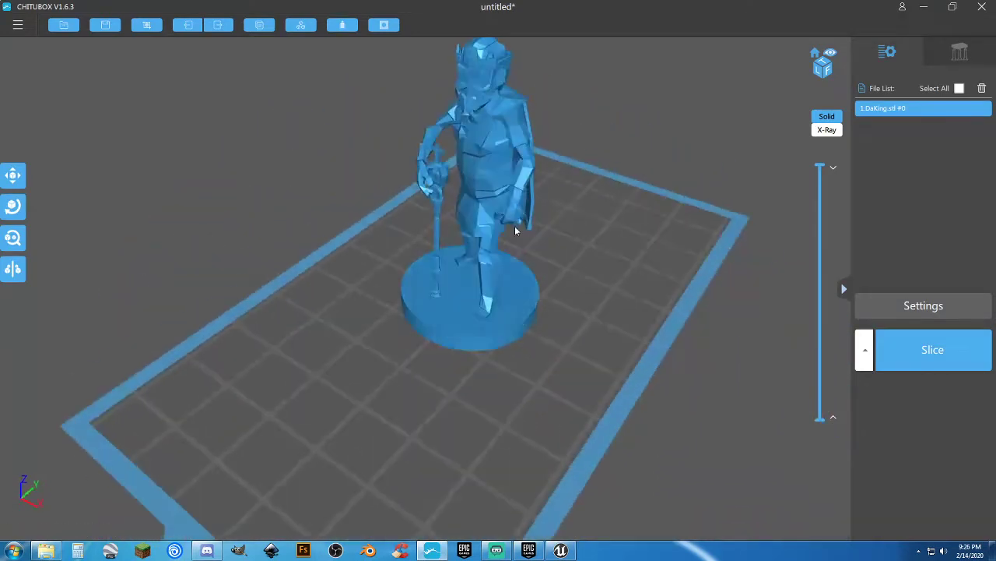
{"action": "scroll", "coordinate": [511, 223], "scroll_direction": "down", "scroll_amount": 3}
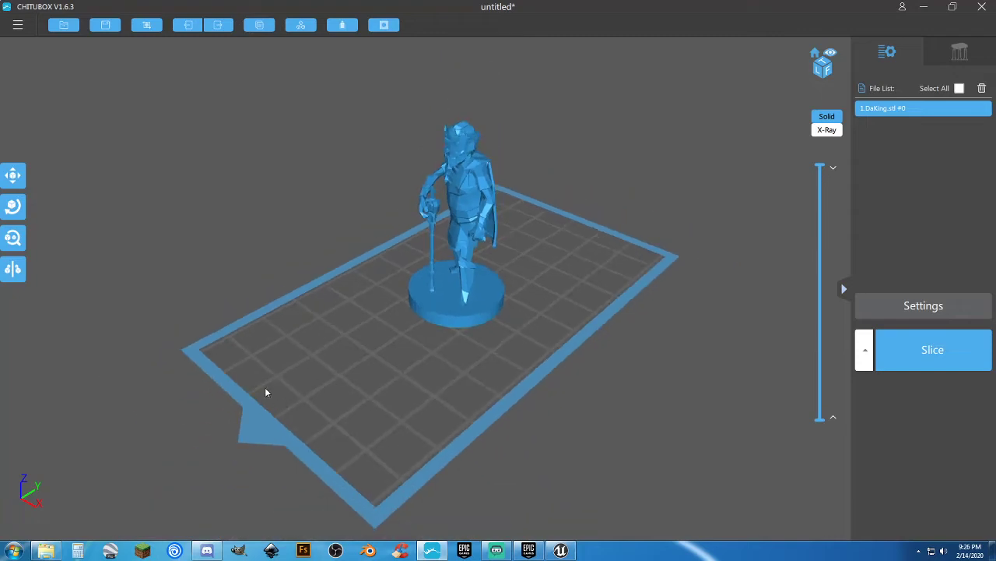
Switch to the file explorer, view the wrenches_01 photo of the printed wrenches, and close it
{"action": "left_click", "coordinate": [46, 551]}
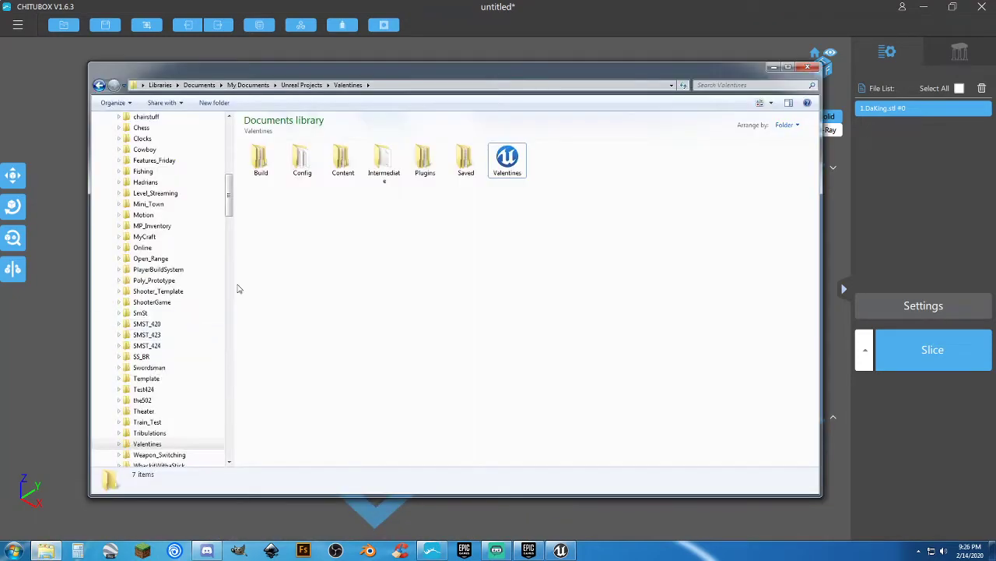
{"action": "left_click_drag", "start_coordinate": [451, 74], "coordinate": [0, 184]}
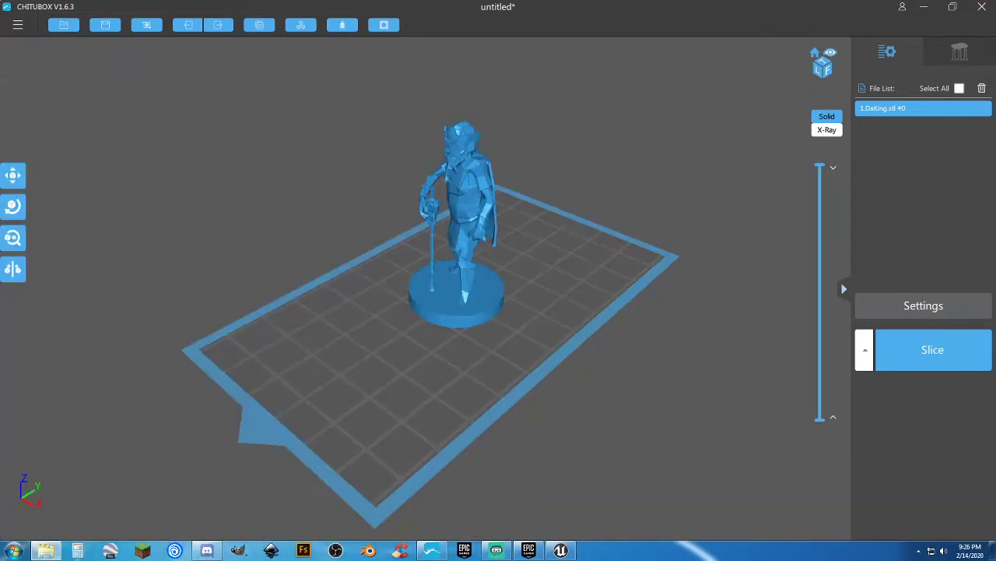
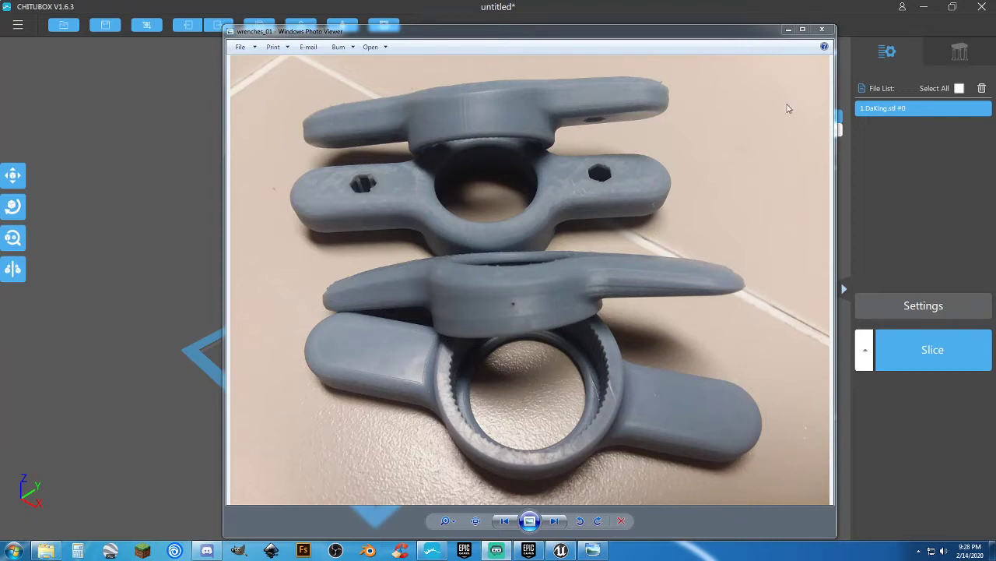
{"action": "left_click", "coordinate": [823, 32]}
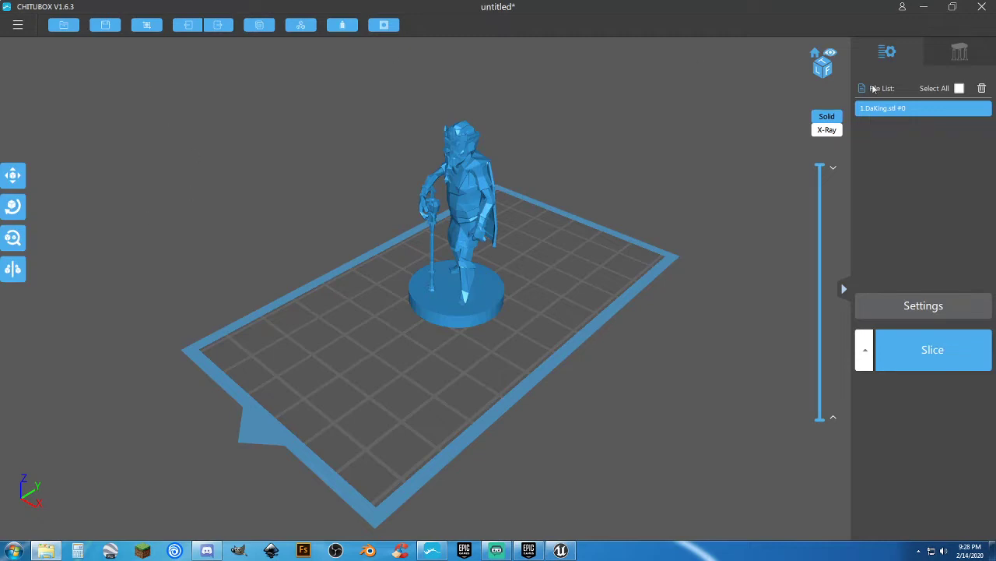
Remove the DaKing model from the build plate and load Battleship.stl from the Testing folder
{"action": "left_click", "coordinate": [981, 89]}
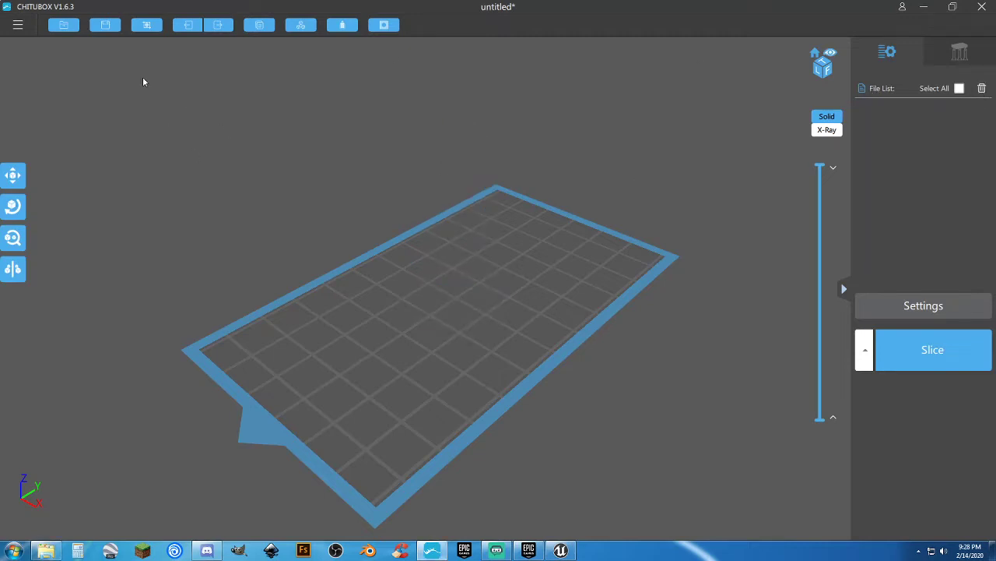
{"action": "left_click", "coordinate": [66, 29]}
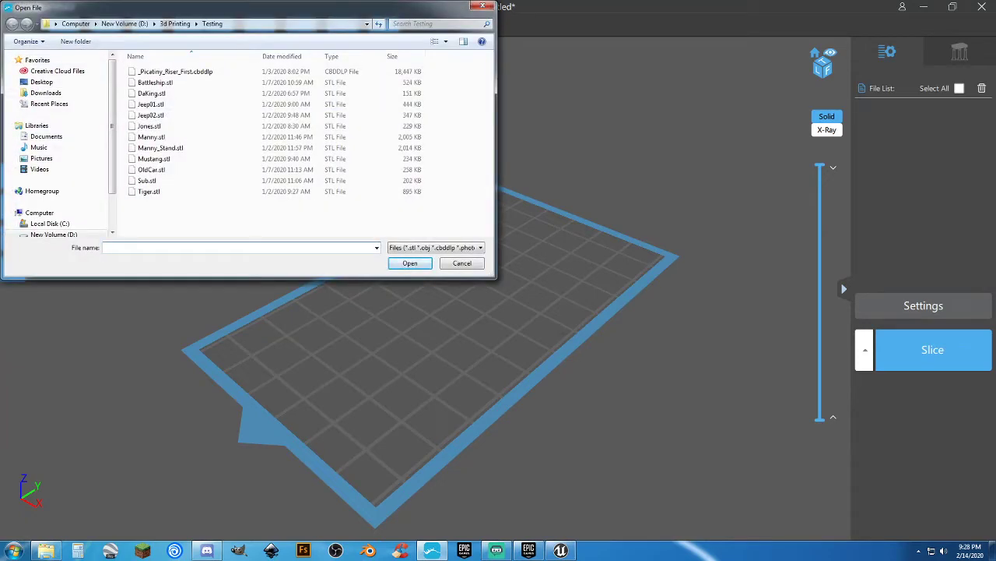
{"action": "double_click", "coordinate": [160, 83]}
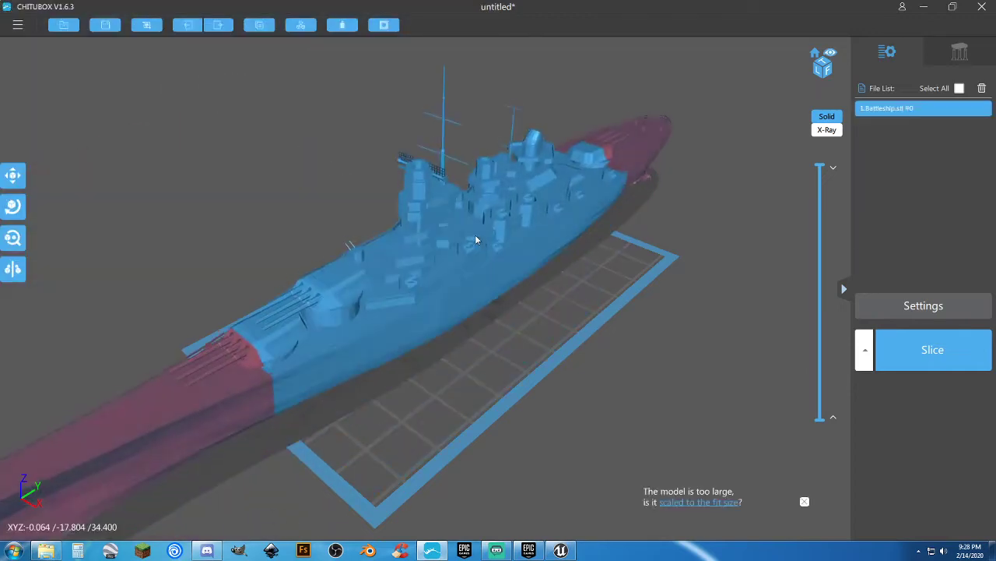
Try scaling the battleship to fit the build plate, reset it to its original size, and inspect the oversized hull and superstructure
{"action": "left_click_drag", "start_coordinate": [614, 279], "coordinate": [592, 277]}
{"action": "scroll", "coordinate": [592, 273], "scroll_direction": "down", "scroll_amount": 4}
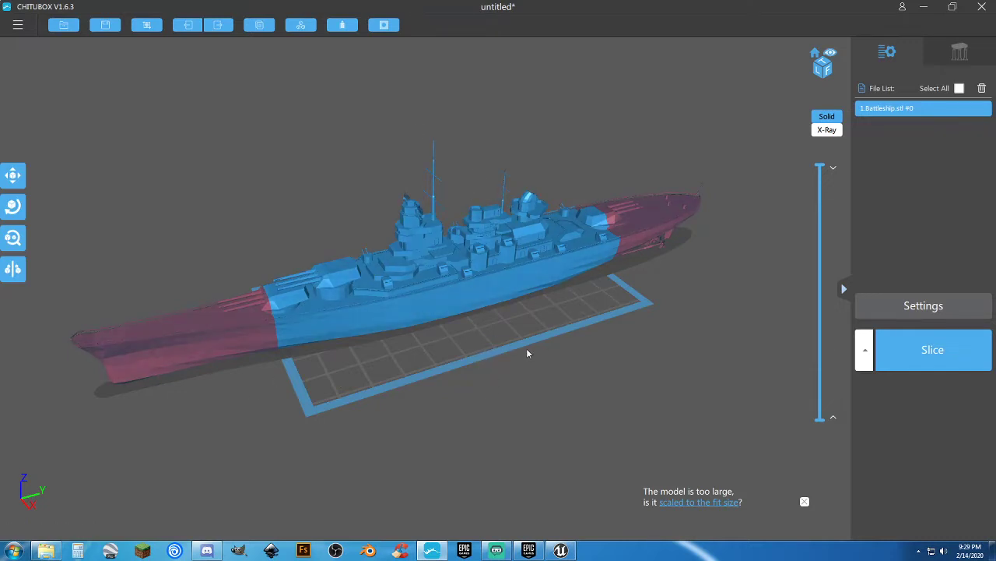
{"action": "left_click", "coordinate": [20, 241]}
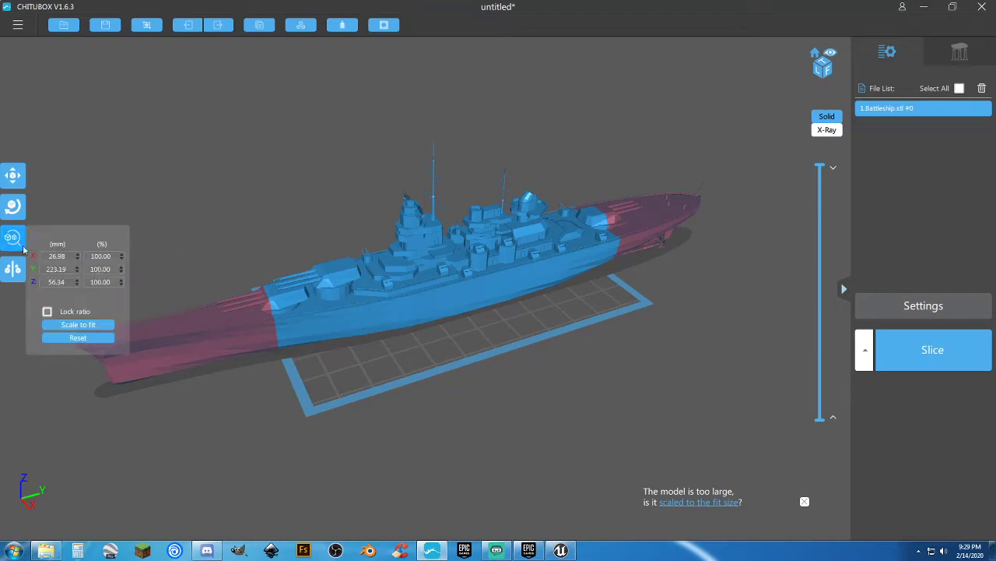
{"action": "left_click", "coordinate": [78, 324]}
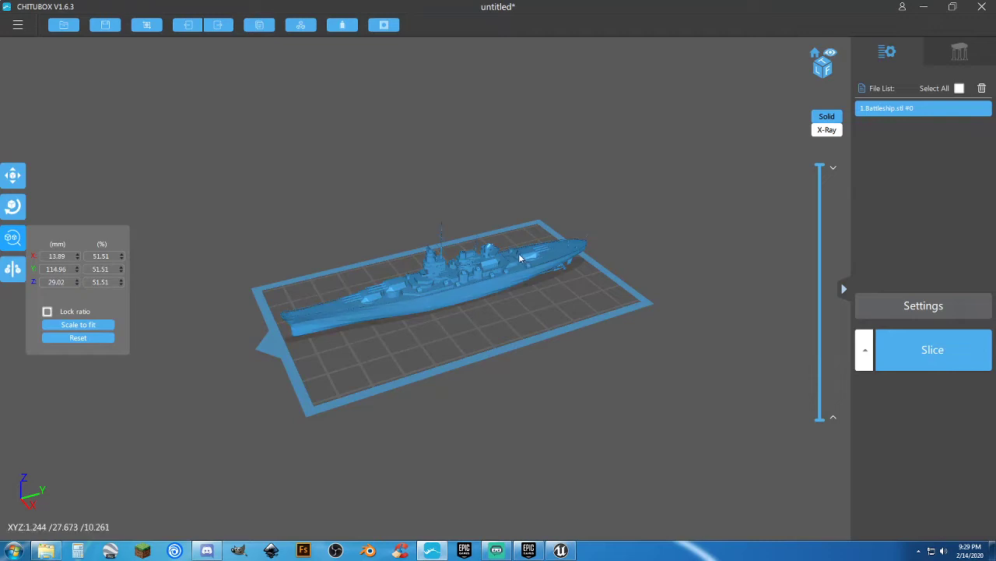
{"action": "left_click", "coordinate": [84, 338]}
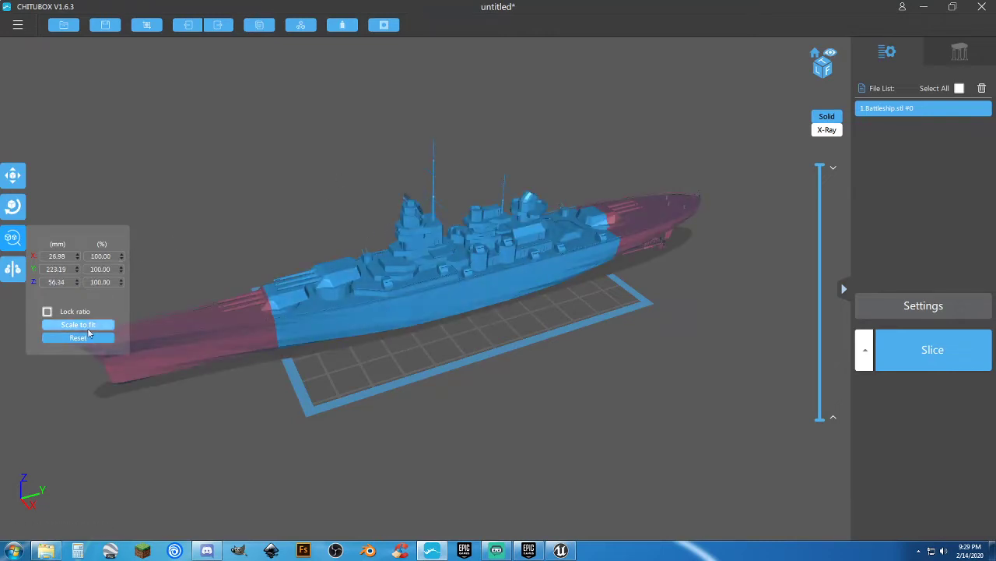
{"action": "left_click_drag", "start_coordinate": [517, 345], "coordinate": [533, 325]}
{"action": "scroll", "coordinate": [457, 279], "scroll_direction": "up", "scroll_amount": 3}
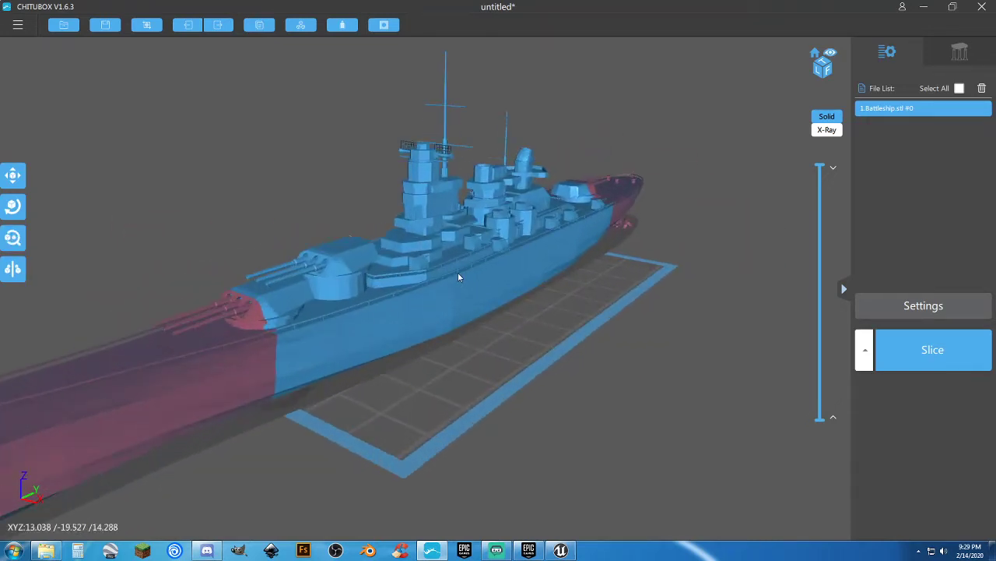
{"action": "scroll", "coordinate": [457, 272], "scroll_direction": "up", "scroll_amount": 2}
{"action": "scroll", "coordinate": [458, 271], "scroll_direction": "down", "scroll_amount": 3}
{"action": "left_click_drag", "start_coordinate": [460, 275], "coordinate": [491, 274]}
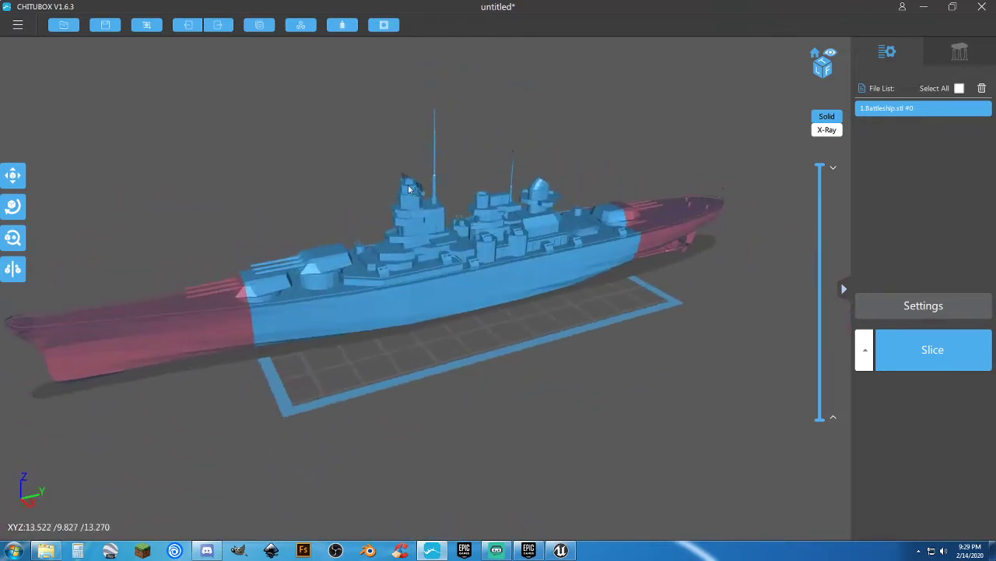
Remove the battleship from the build plate and load Jeep01.stl from the Testing folder
{"action": "left_click", "coordinate": [982, 87]}
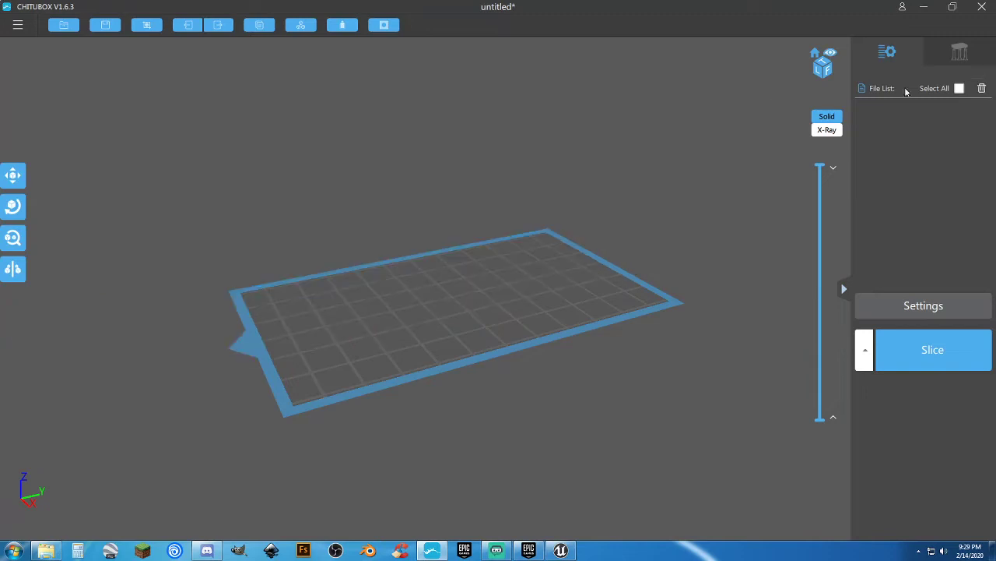
{"action": "left_click", "coordinate": [64, 25]}
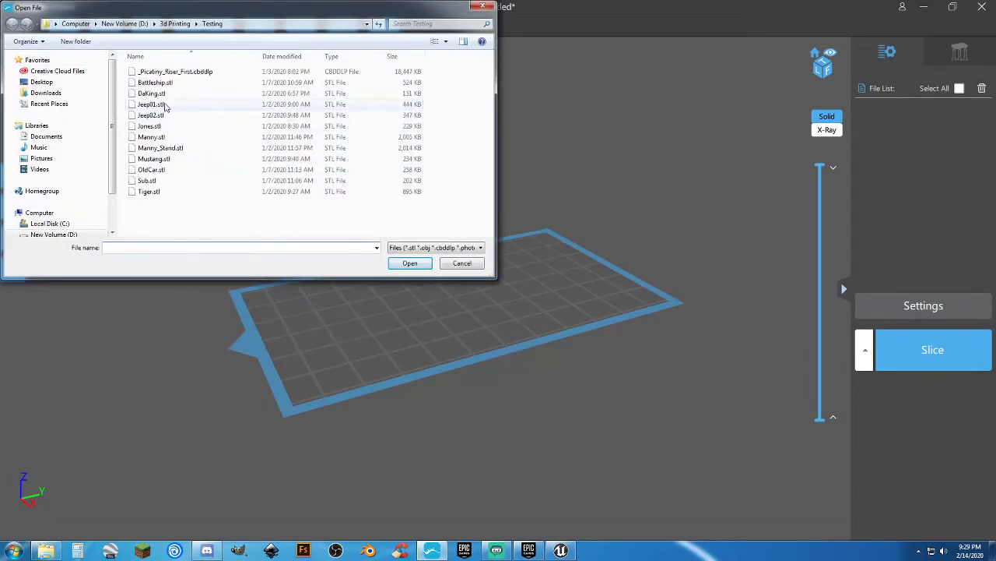
{"action": "double_click", "coordinate": [151, 105]}
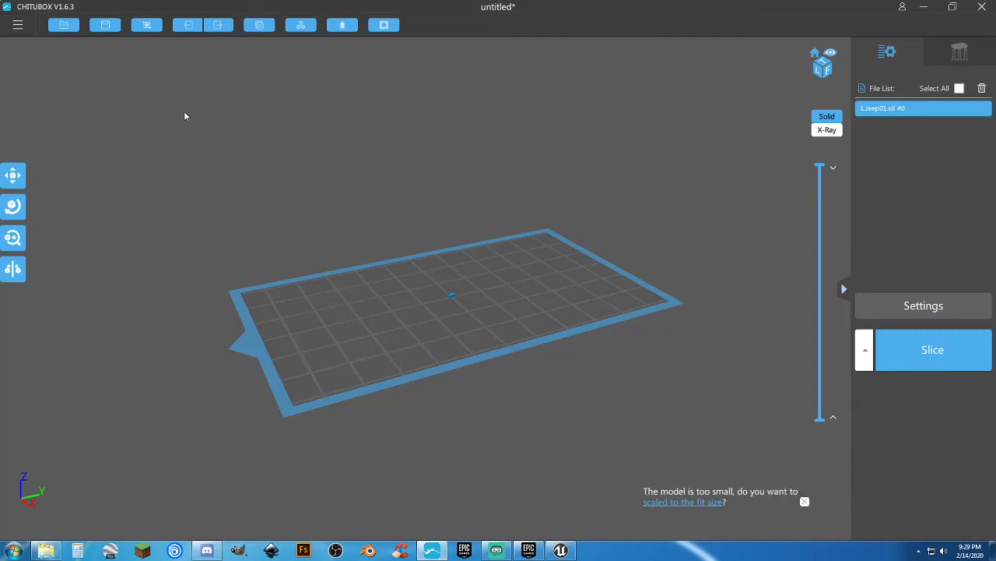
Enlarge the tiny jeep with Scale to fit so that it fills the build volume
{"action": "scroll", "coordinate": [456, 291], "scroll_direction": "up", "scroll_amount": 5}
{"action": "scroll", "coordinate": [456, 292], "scroll_direction": "down", "scroll_amount": 4}
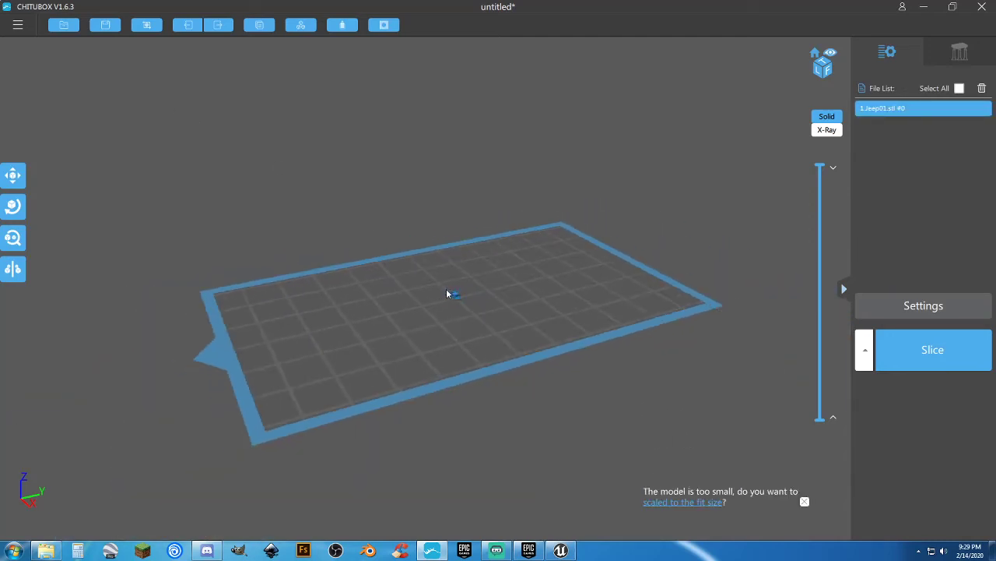
{"action": "left_click", "coordinate": [14, 240]}
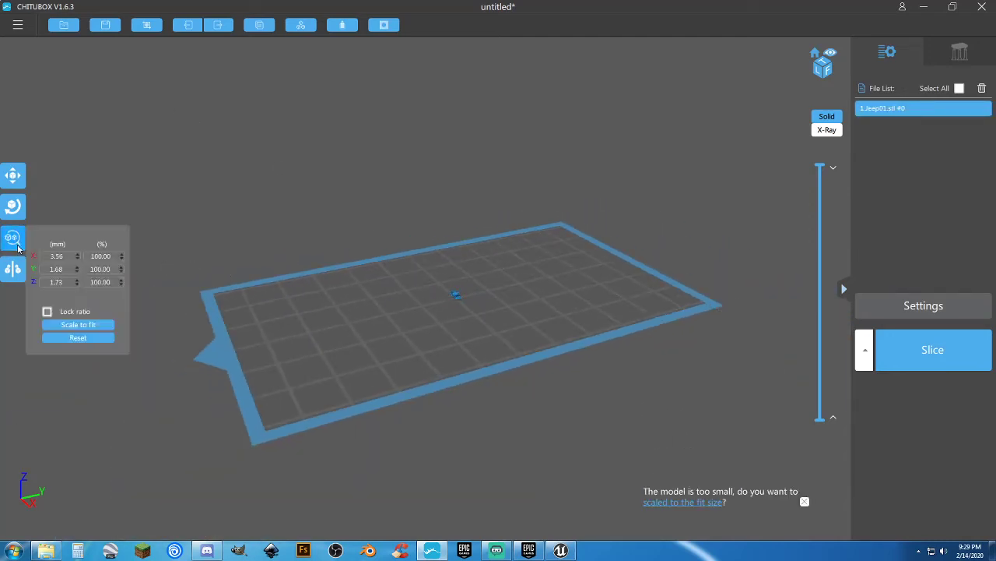
{"action": "left_click", "coordinate": [93, 325]}
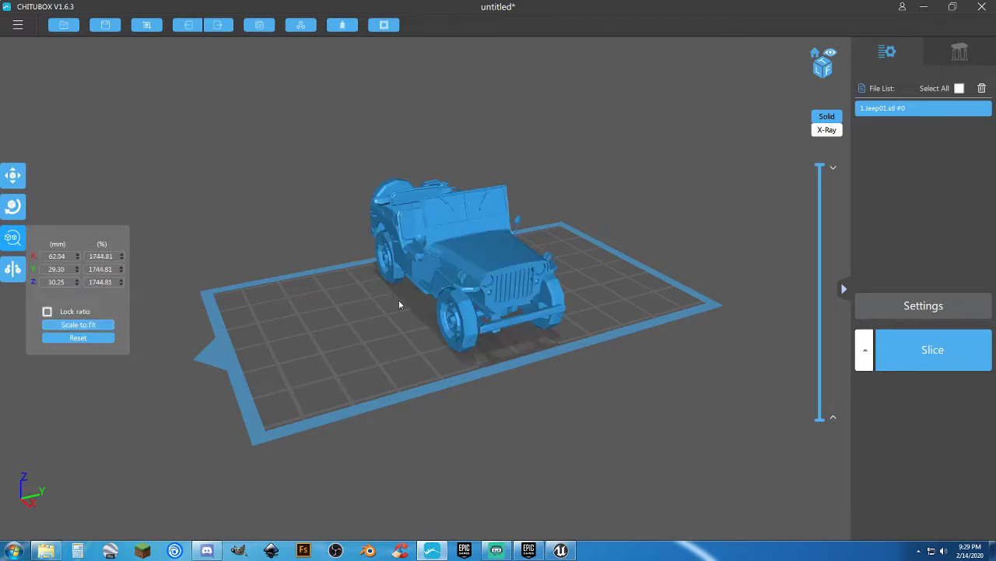
Rotate the jeep -90° about the Z axis so that its length runs along the build plate
{"action": "left_click", "coordinate": [13, 206]}
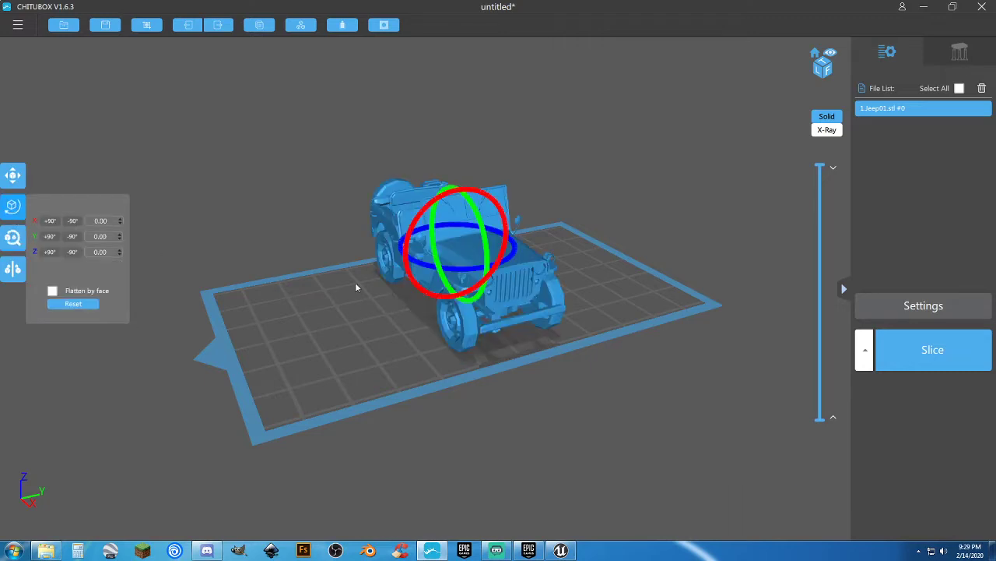
{"action": "left_click_drag", "start_coordinate": [508, 262], "coordinate": [452, 276]}
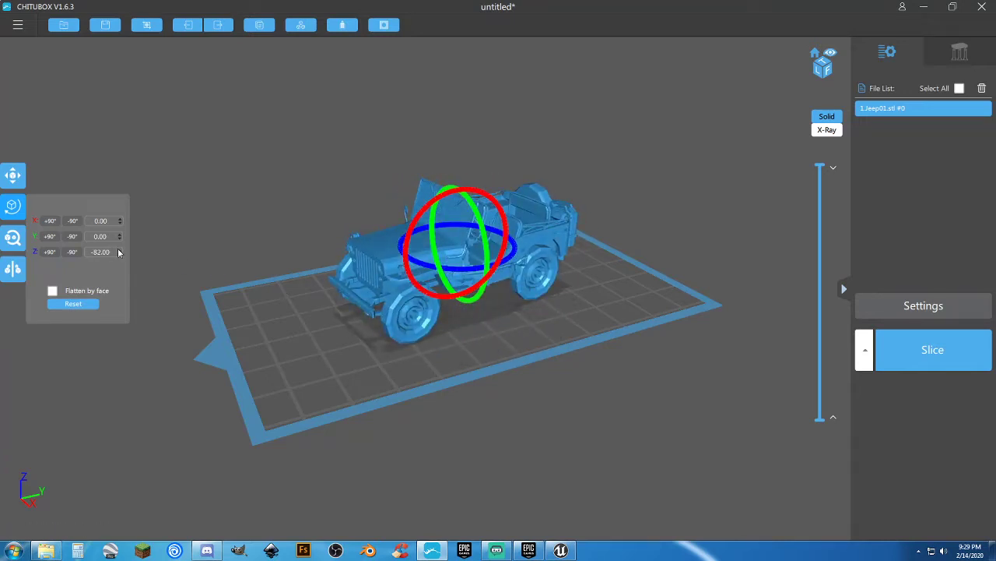
{"action": "scroll", "coordinate": [120, 253], "scroll_direction": "up", "scroll_amount": 3}
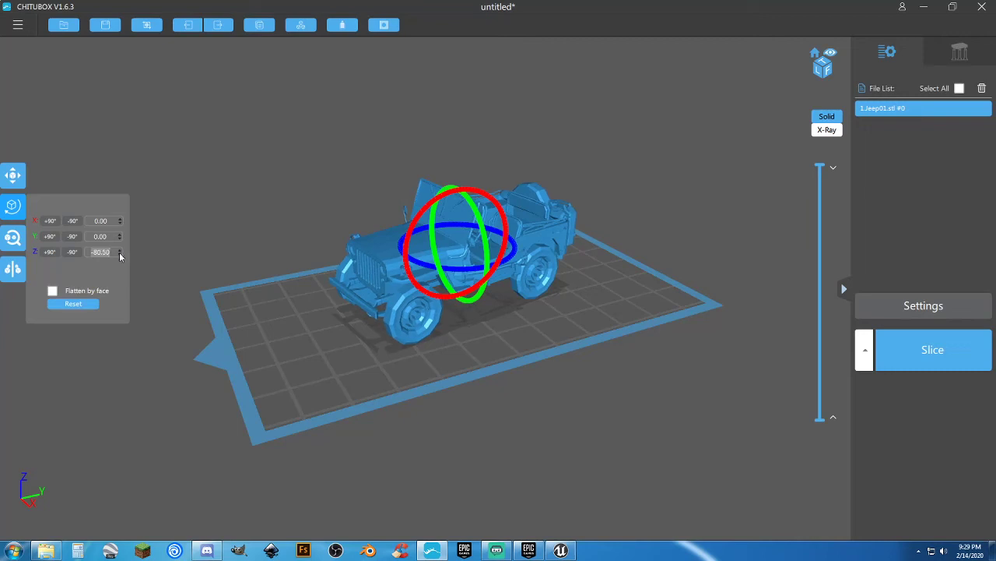
{"action": "scroll", "coordinate": [119, 253], "scroll_direction": "down", "scroll_amount": 8}
{"action": "scroll", "coordinate": [119, 252], "scroll_direction": "down", "scroll_amount": 5}
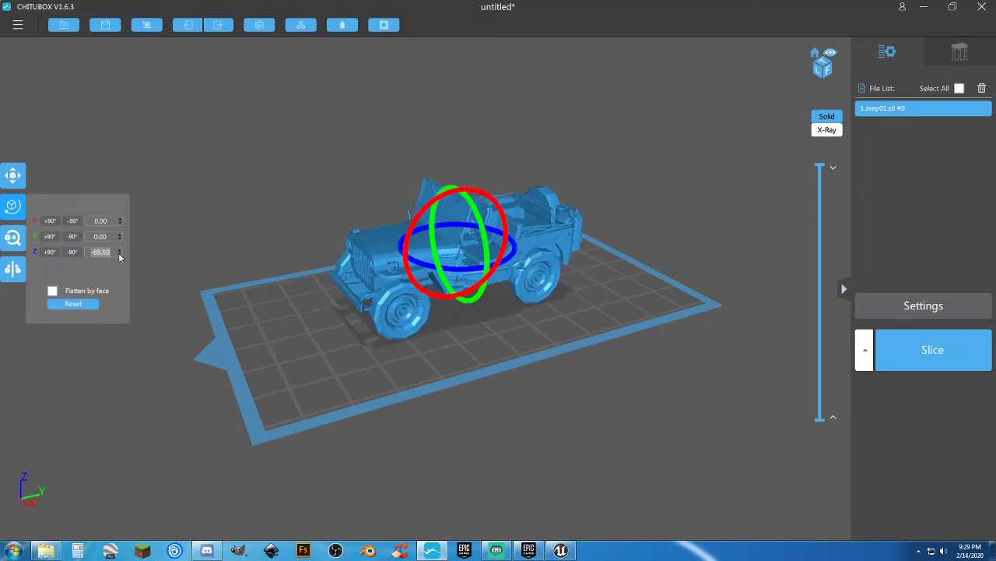
{"action": "scroll", "coordinate": [119, 252], "scroll_direction": "down", "scroll_amount": 7}
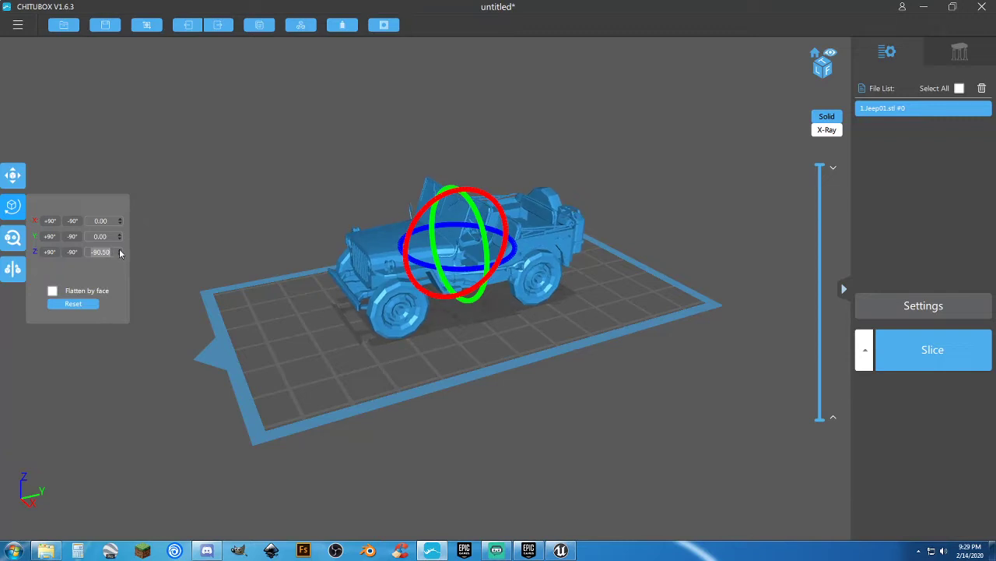
{"action": "scroll", "coordinate": [119, 252], "scroll_direction": "up", "scroll_amount": 1}
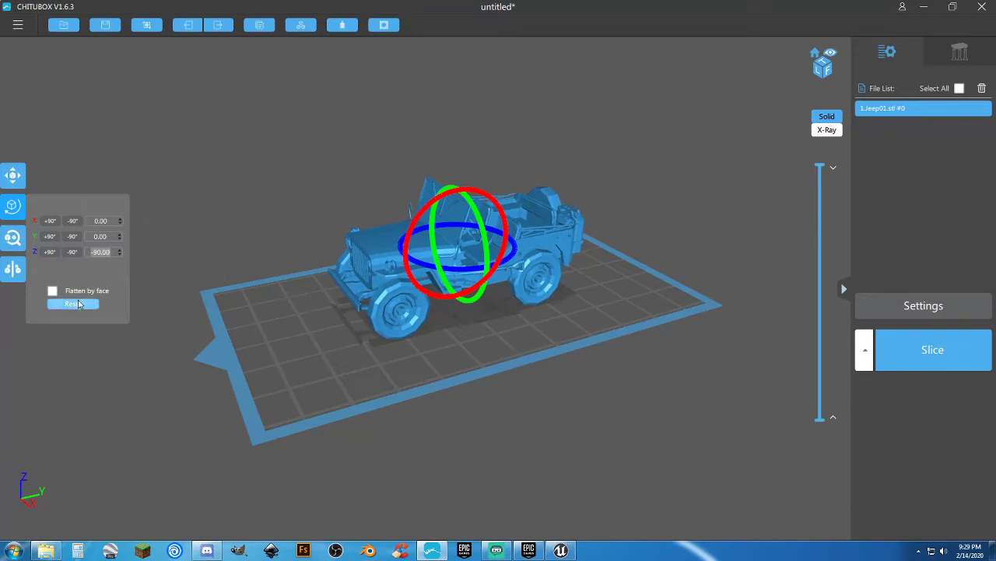
Review the rotated jeep's scale values and support settings, and examine the model from the side and above
{"action": "left_click", "coordinate": [12, 238]}
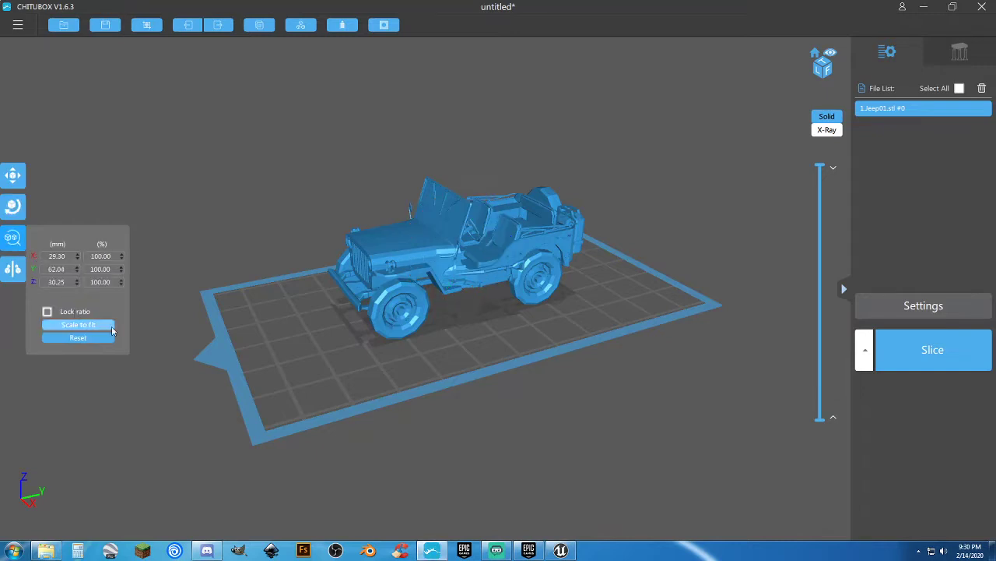
{"action": "left_click", "coordinate": [556, 460]}
{"action": "left_click", "coordinate": [14, 242]}
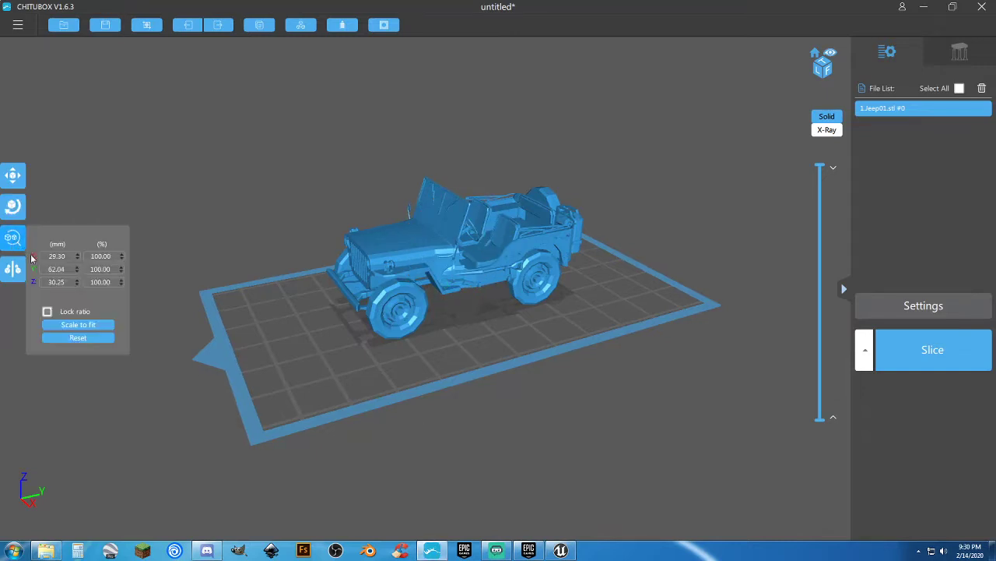
{"action": "left_click", "coordinate": [552, 436]}
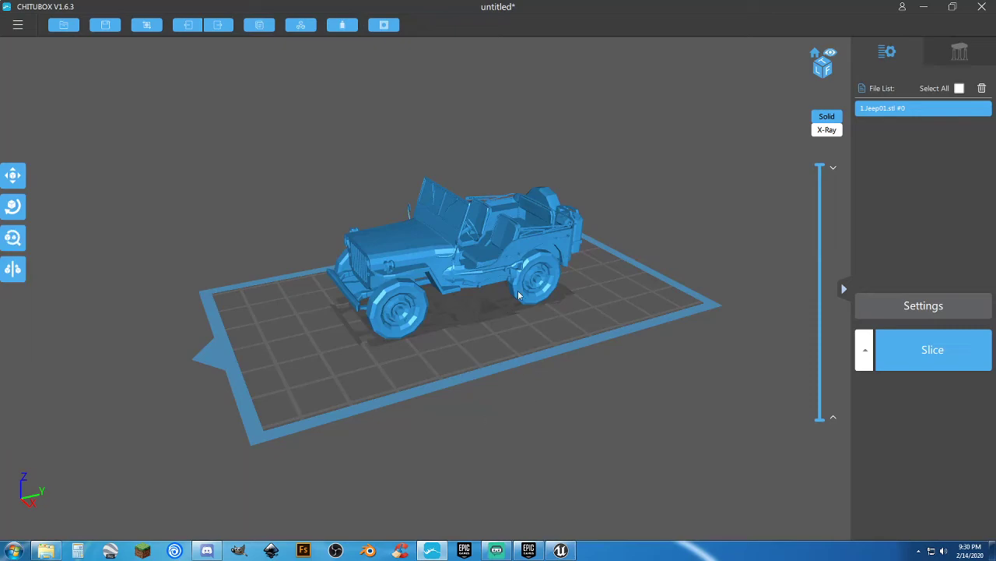
{"action": "left_click_drag", "start_coordinate": [520, 295], "coordinate": [589, 292]}
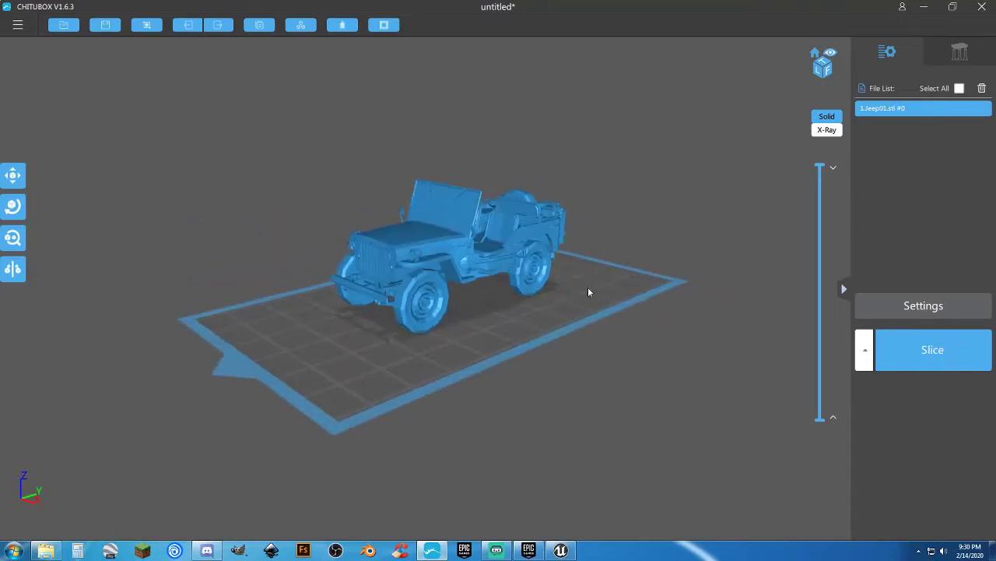
{"action": "left_click", "coordinate": [962, 56]}
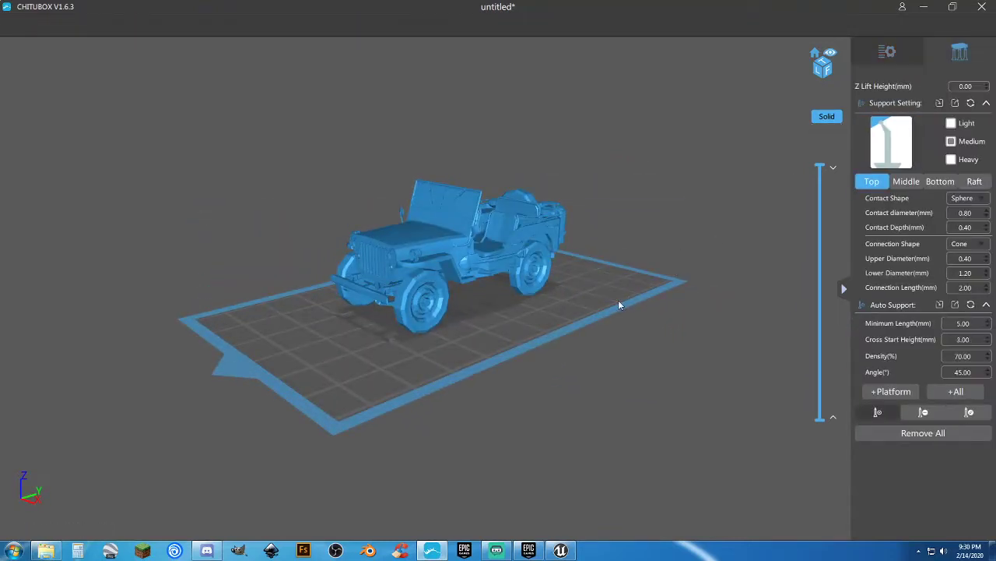
{"action": "left_click_drag", "start_coordinate": [615, 257], "coordinate": [599, 343]}
{"action": "left_click", "coordinate": [887, 51]}
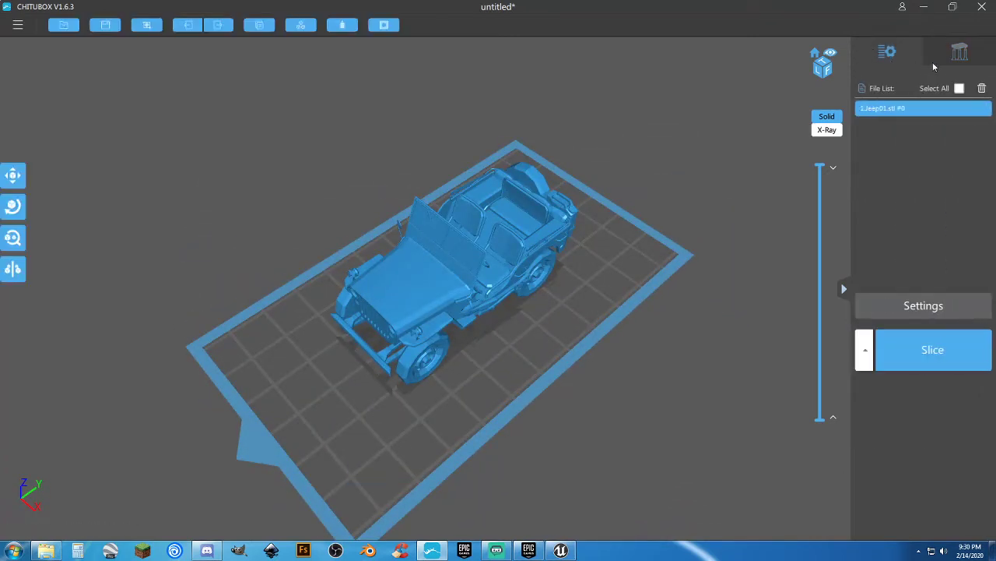
Remove the jeep from the build plate and load OldCar.stl from the Testing folder
{"action": "left_click", "coordinate": [982, 88]}
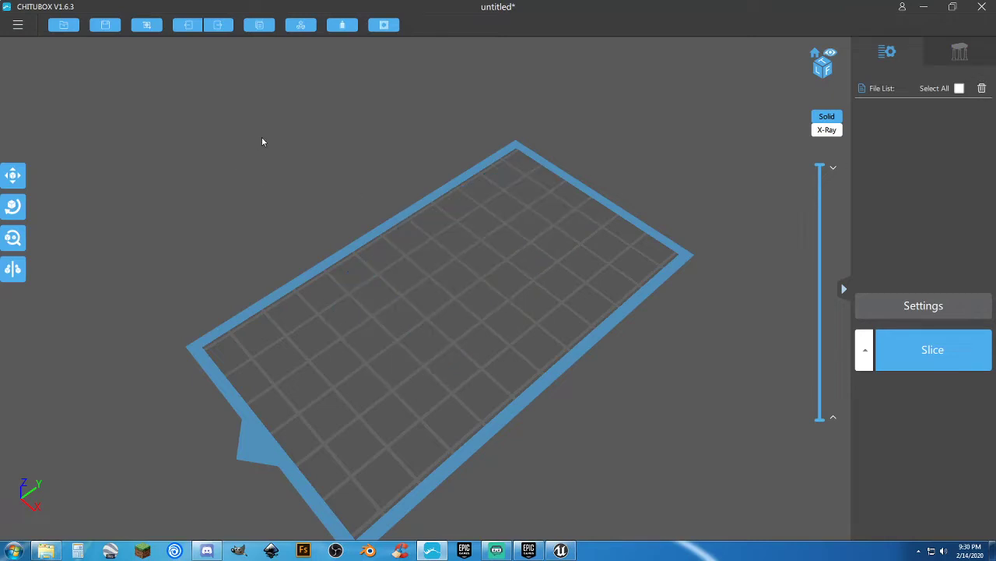
{"action": "left_click", "coordinate": [63, 26]}
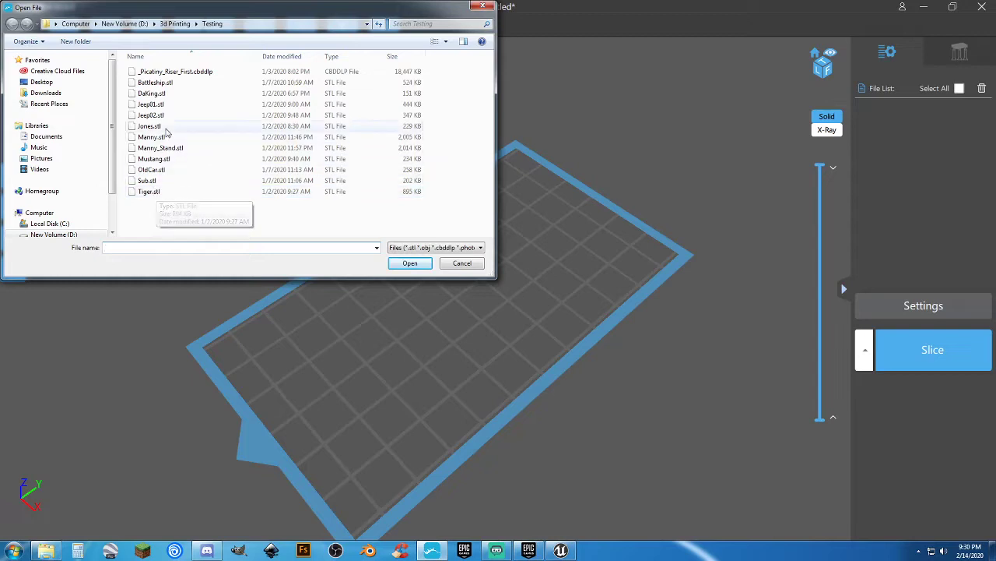
{"action": "double_click", "coordinate": [156, 169]}
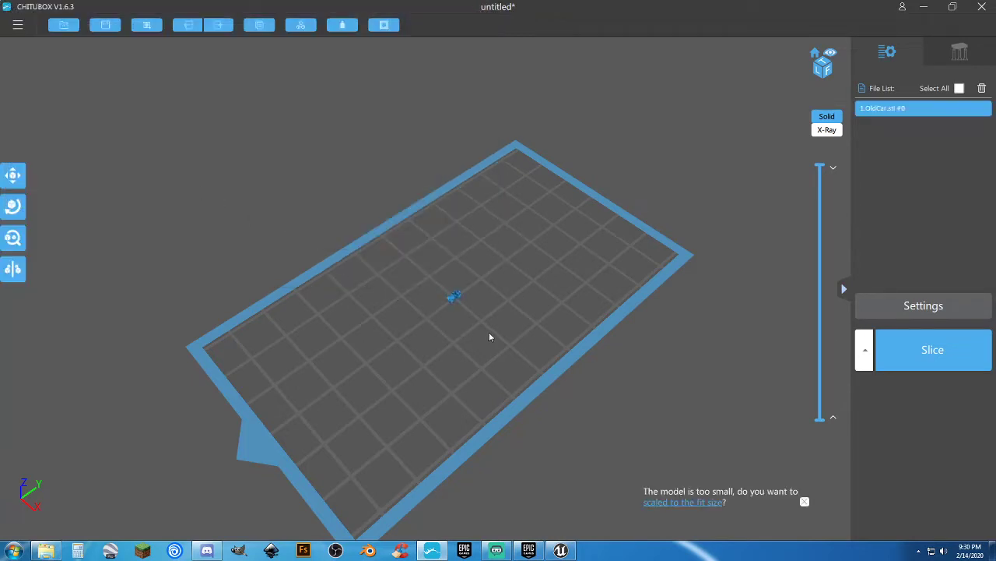
Enlarge the tiny old car with Scale to fit and inspect it from a lower side angle
{"action": "left_click", "coordinate": [12, 238]}
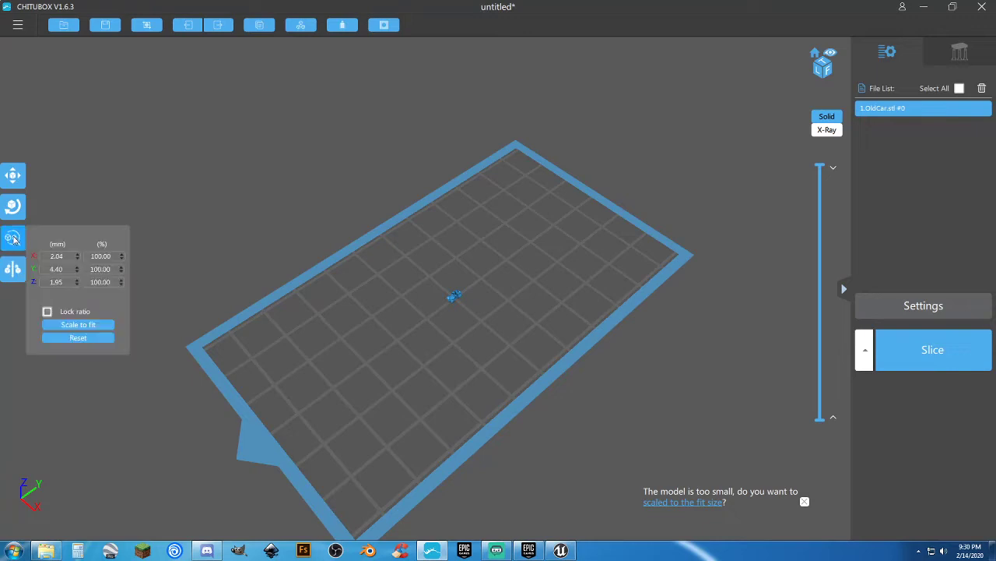
{"action": "left_click", "coordinate": [67, 327]}
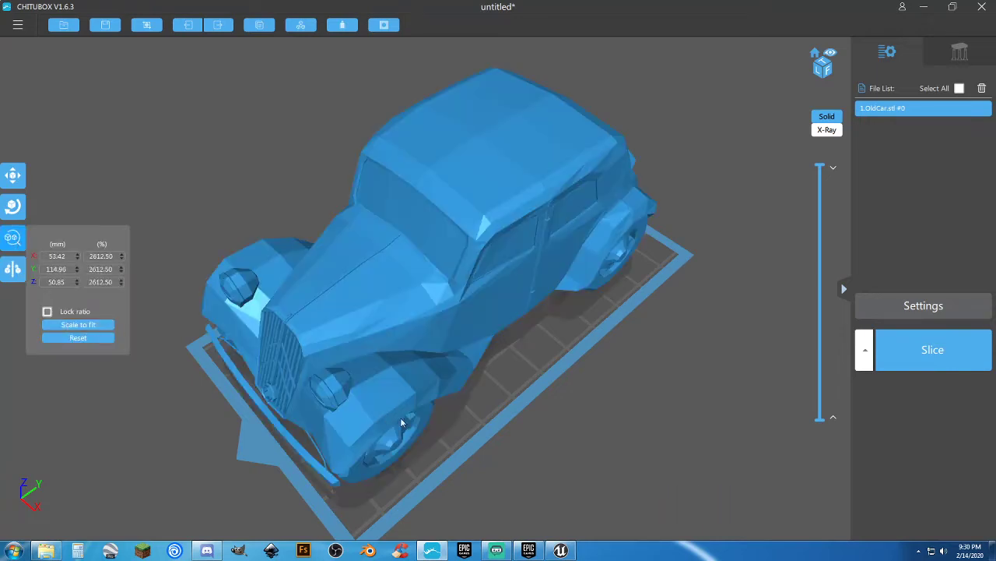
{"action": "left_click_drag", "start_coordinate": [400, 417], "coordinate": [394, 390]}
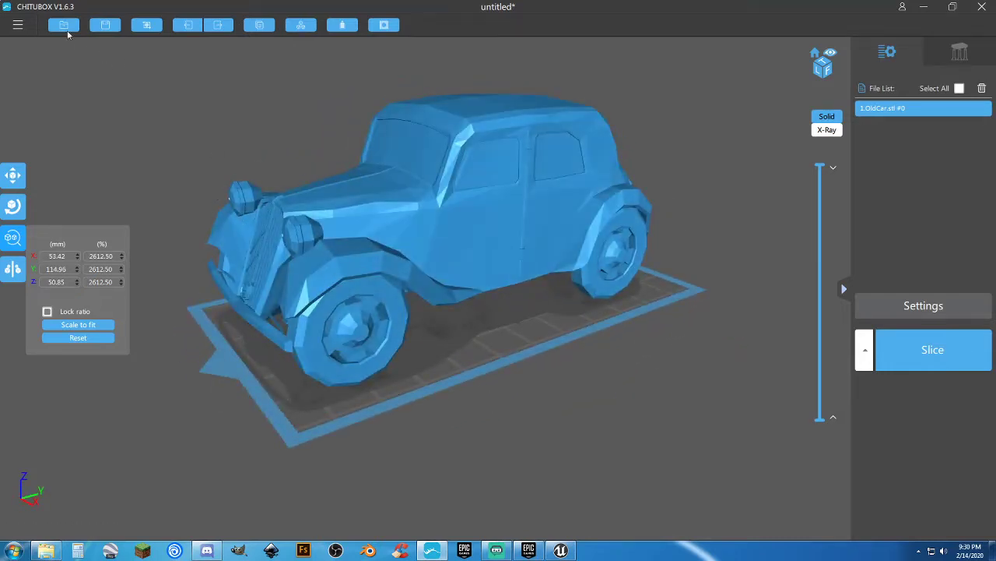
Replace the old car with Mustang.stl from the Testing folder and enlarge the plane with Scale to fit
{"action": "left_click", "coordinate": [981, 88]}
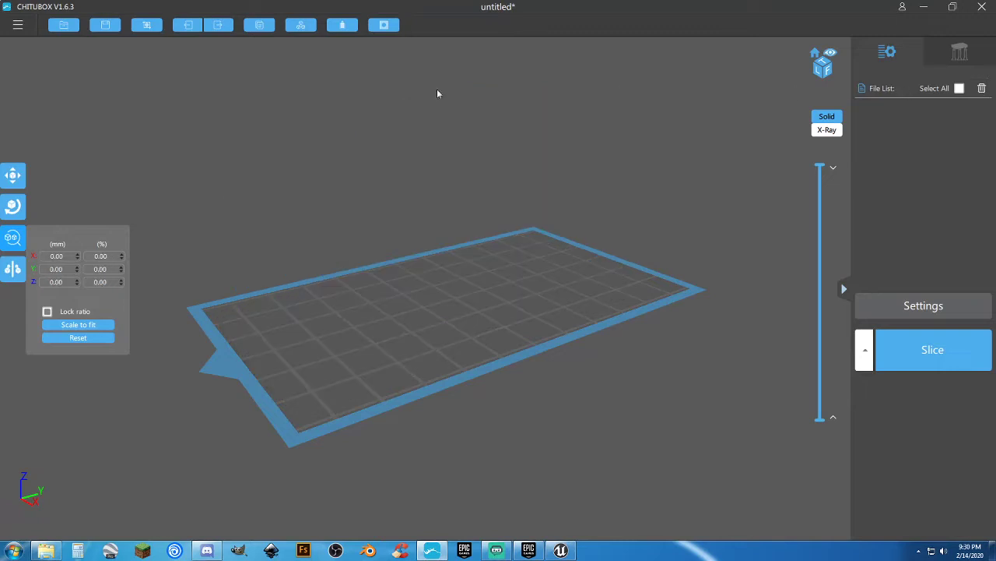
{"action": "left_click", "coordinate": [64, 25]}
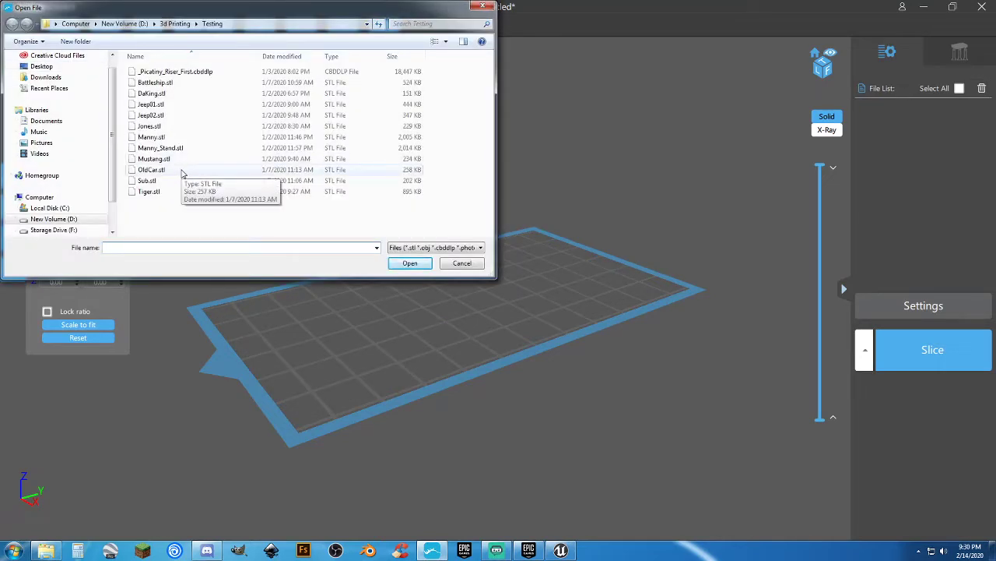
{"action": "double_click", "coordinate": [160, 159]}
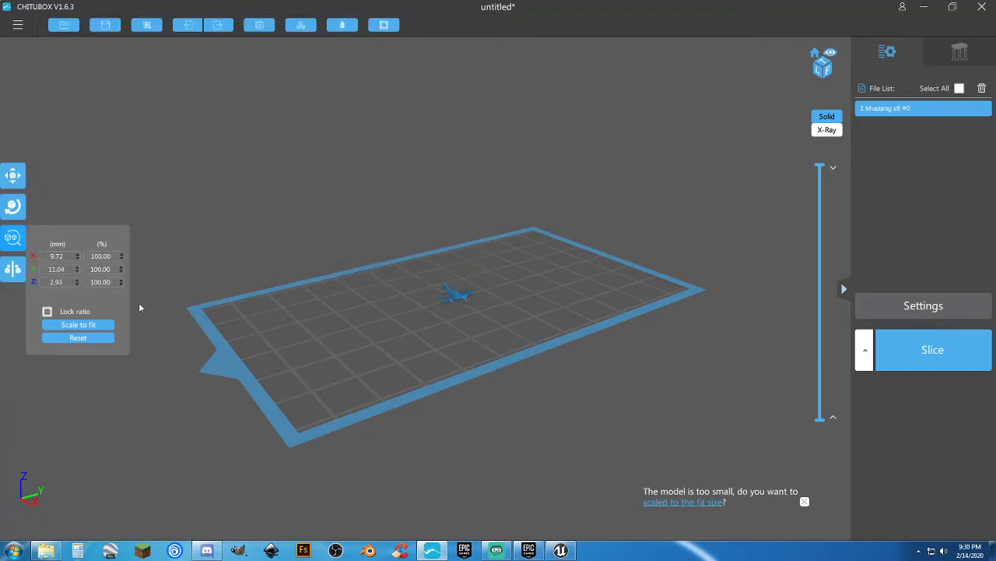
{"action": "left_click", "coordinate": [77, 324]}
{"action": "left_click_drag", "start_coordinate": [373, 286], "coordinate": [375, 152]}
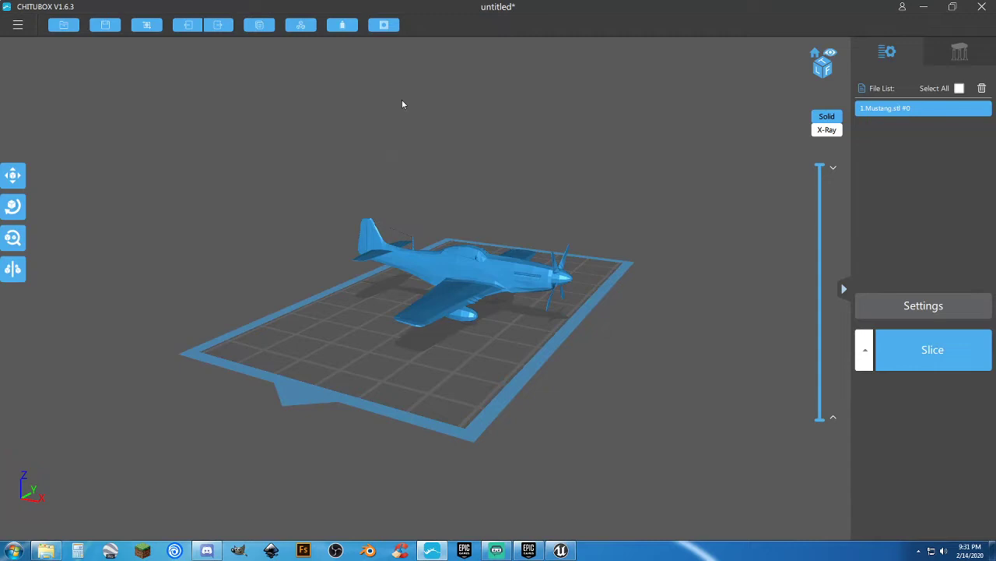
Remove the Mustang plane from the build plate and load Manny_Stand.stl from the Testing folder
{"action": "left_click", "coordinate": [983, 89]}
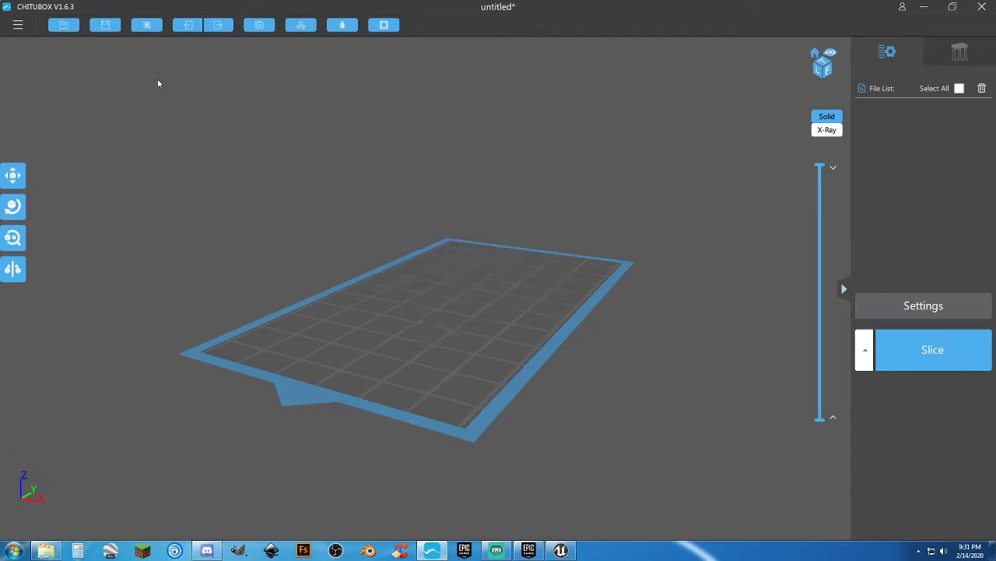
{"action": "left_click", "coordinate": [63, 26]}
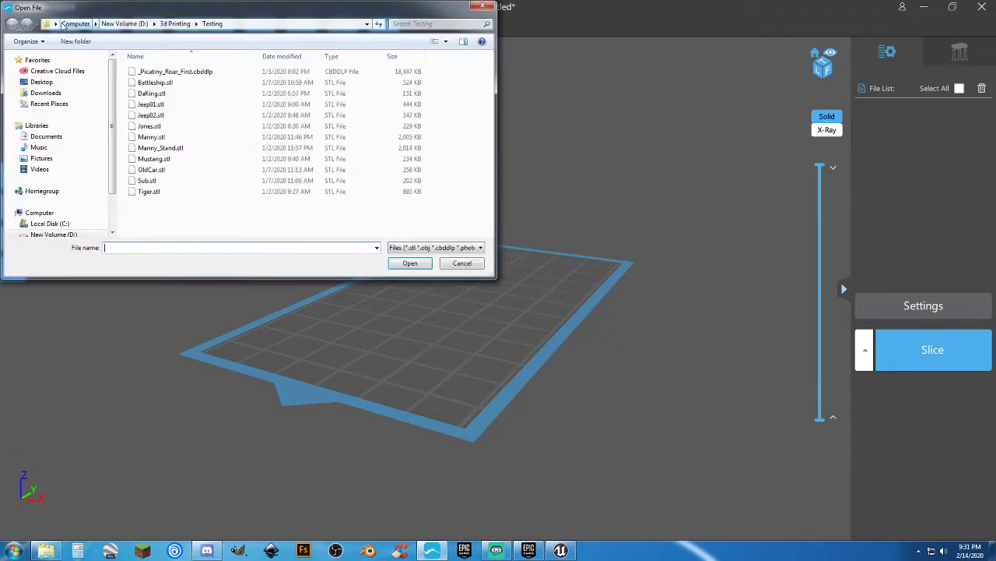
{"action": "double_click", "coordinate": [160, 148]}
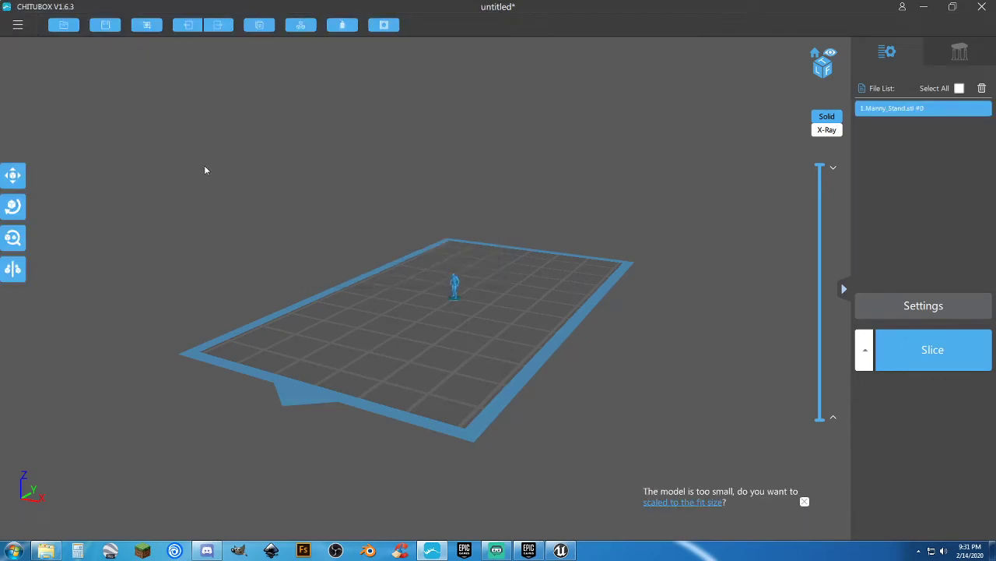
Enlarge the Manny figure with Scale to fit and inspect it from the back and front
{"action": "left_click", "coordinate": [13, 240]}
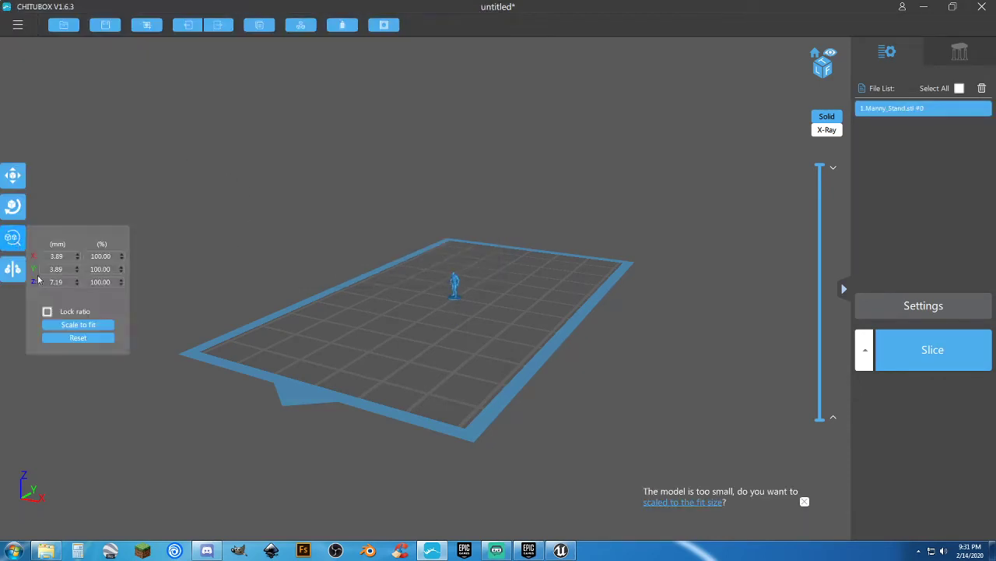
{"action": "left_click", "coordinate": [77, 325]}
{"action": "scroll", "coordinate": [399, 316], "scroll_direction": "down", "scroll_amount": 5}
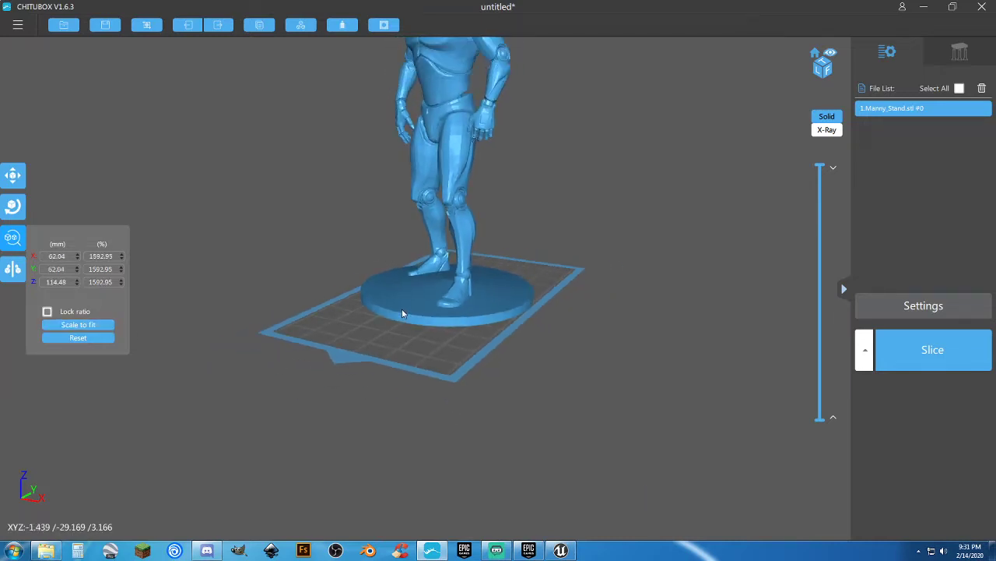
{"action": "left_click", "coordinate": [393, 226]}
{"action": "left_click_drag", "start_coordinate": [484, 236], "coordinate": [597, 248]}
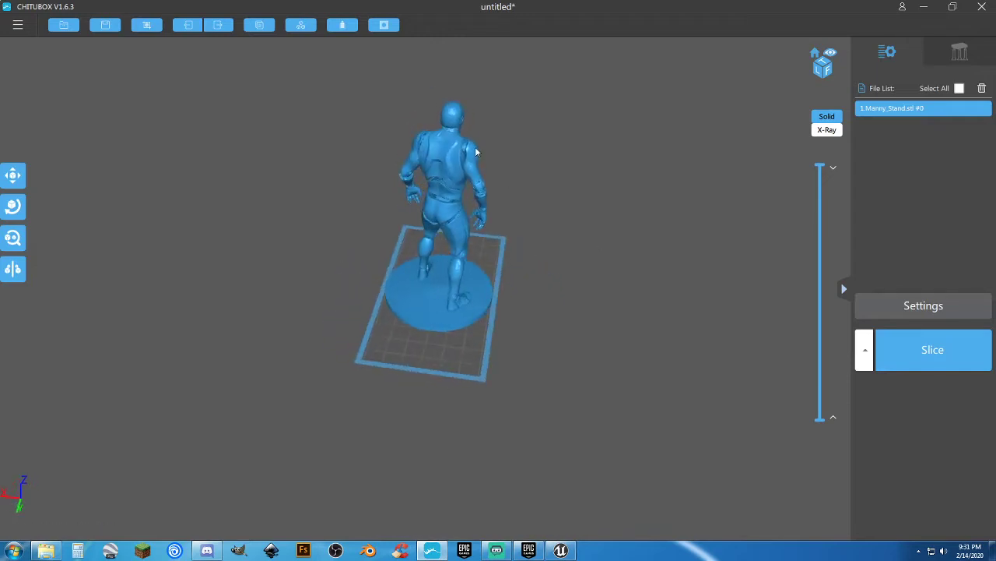
{"action": "mouse_move", "coordinate": [479, 153]}
{"action": "left_mouse_down"}
{"action": "mouse_move", "coordinate": [469, 150]}
{"action": "mouse_move", "coordinate": [507, 161]}
{"action": "mouse_move", "coordinate": [549, 194]}
{"action": "mouse_move", "coordinate": [526, 200]}
{"action": "mouse_move", "coordinate": [342, 135]}
{"action": "mouse_move", "coordinate": [390, 143]}
{"action": "mouse_move", "coordinate": [417, 118]}
{"action": "mouse_move", "coordinate": [394, 153]}
{"action": "mouse_move", "coordinate": [418, 83]}
{"action": "mouse_move", "coordinate": [397, 130]}
{"action": "mouse_move", "coordinate": [353, 137]}
{"action": "mouse_move", "coordinate": [481, 162]}
{"action": "mouse_move", "coordinate": [553, 147]}
{"action": "mouse_move", "coordinate": [398, 149]}
{"action": "mouse_move", "coordinate": [413, 147]}
{"action": "left_mouse_up"}
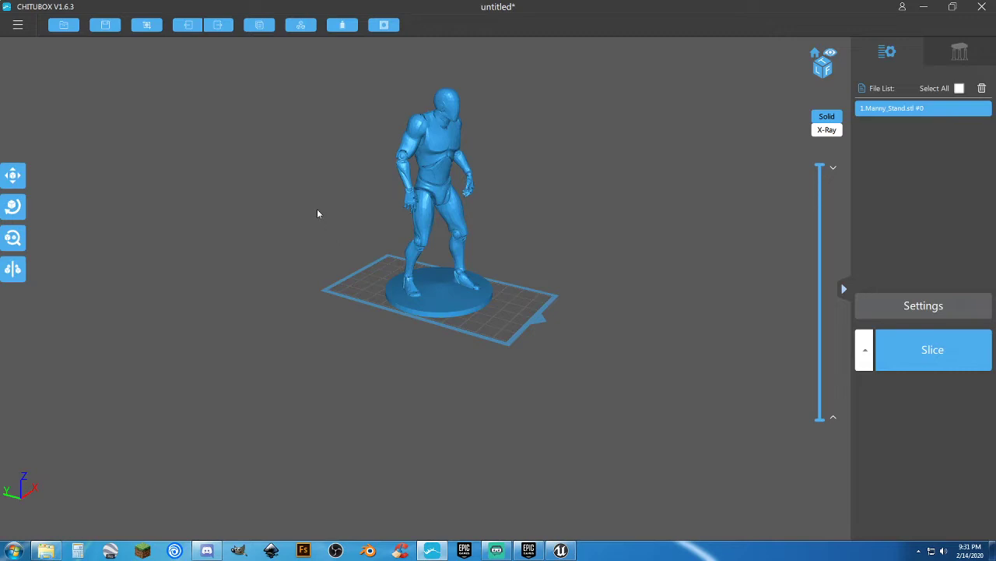
Quit CHITUBOX and return to the Unreal Editor
{"action": "left_click", "coordinate": [982, 7]}
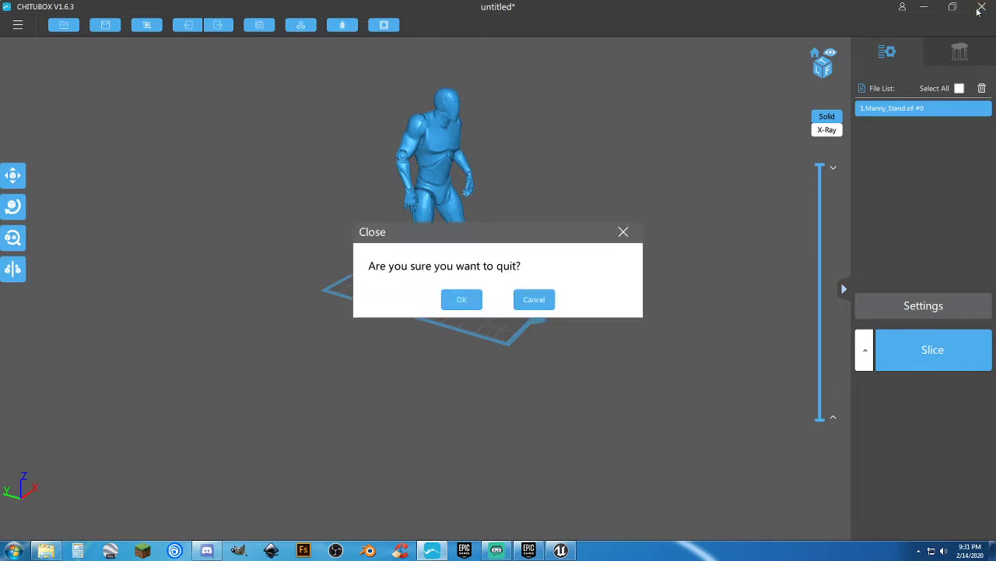
{"action": "left_click", "coordinate": [462, 301]}
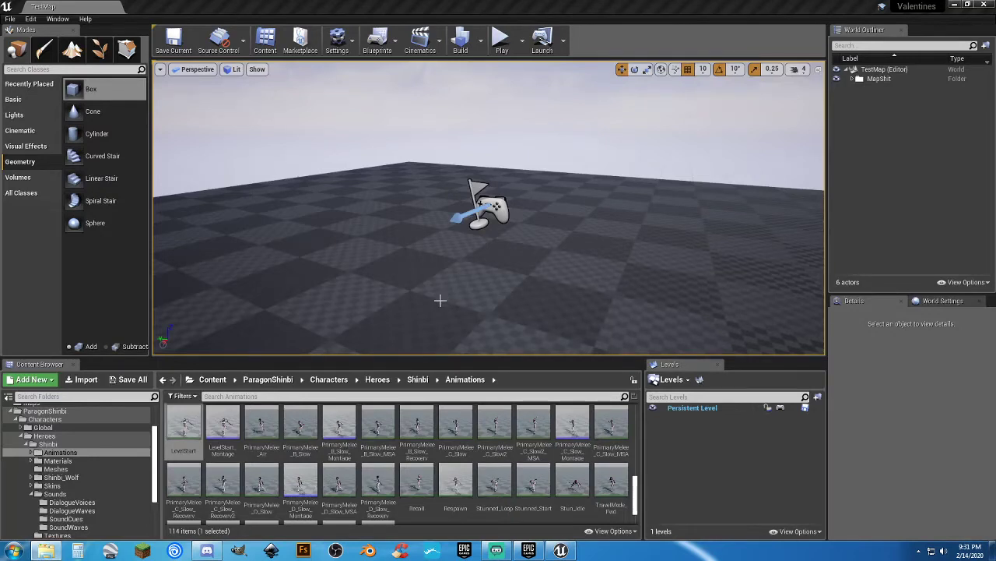
Place the LevelStart animation of Shinbi in the level beside the player start, play the level briefly and stop it
{"action": "right_click_drag", "start_coordinate": [367, 338], "coordinate": [391, 367]}
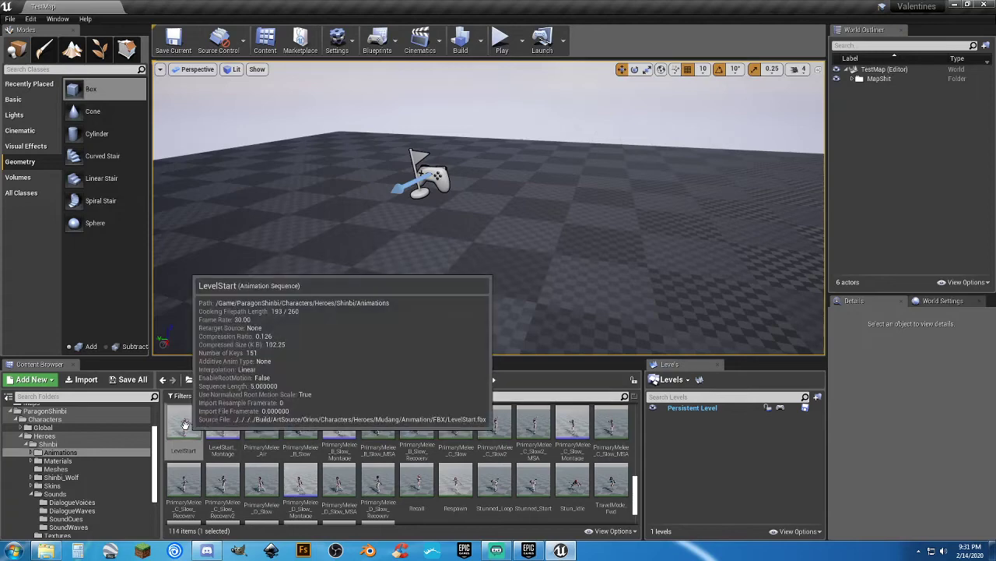
{"action": "left_click_drag", "start_coordinate": [184, 424], "coordinate": [576, 192]}
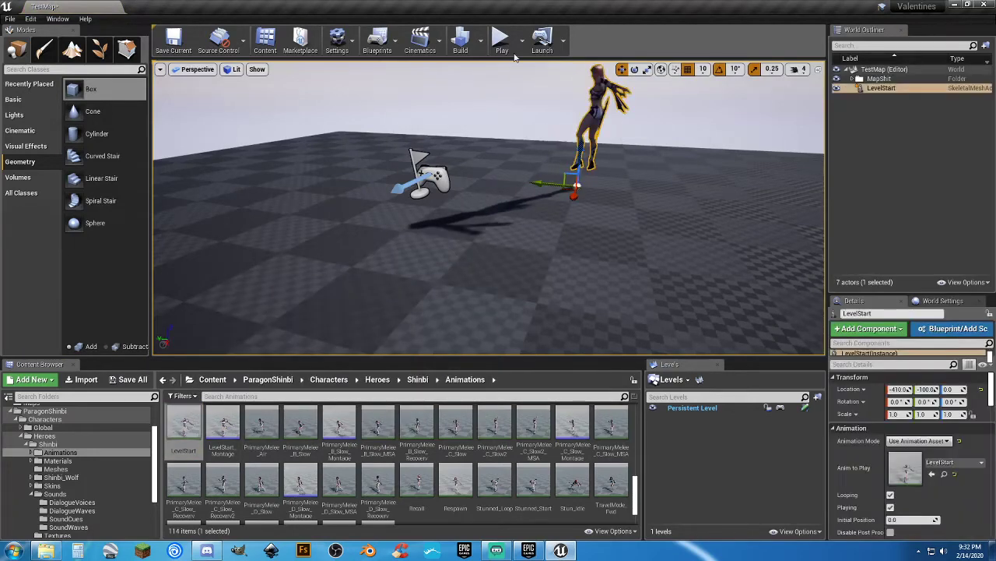
{"action": "left_click", "coordinate": [502, 39]}
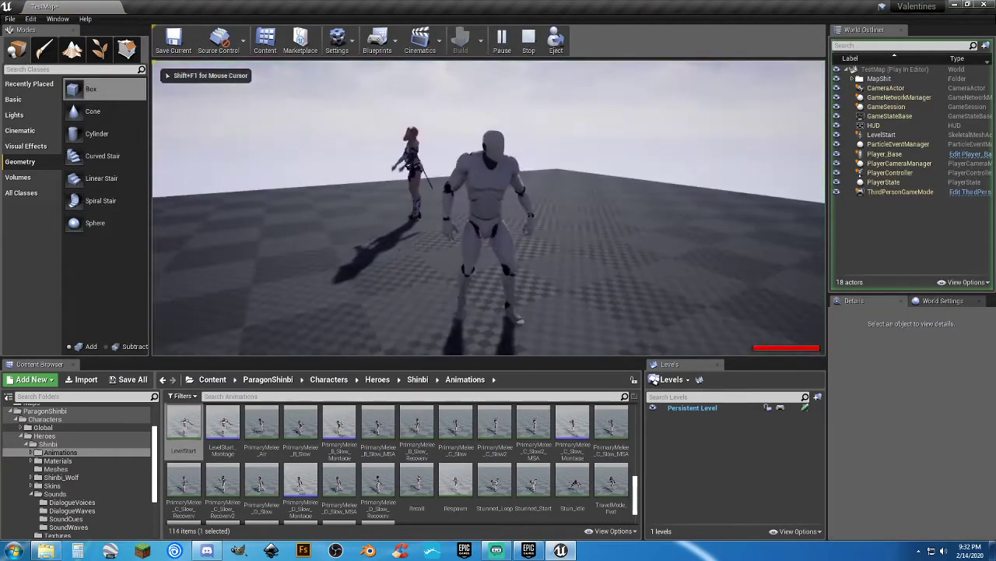
{"action": "key", "text": "Escape"}
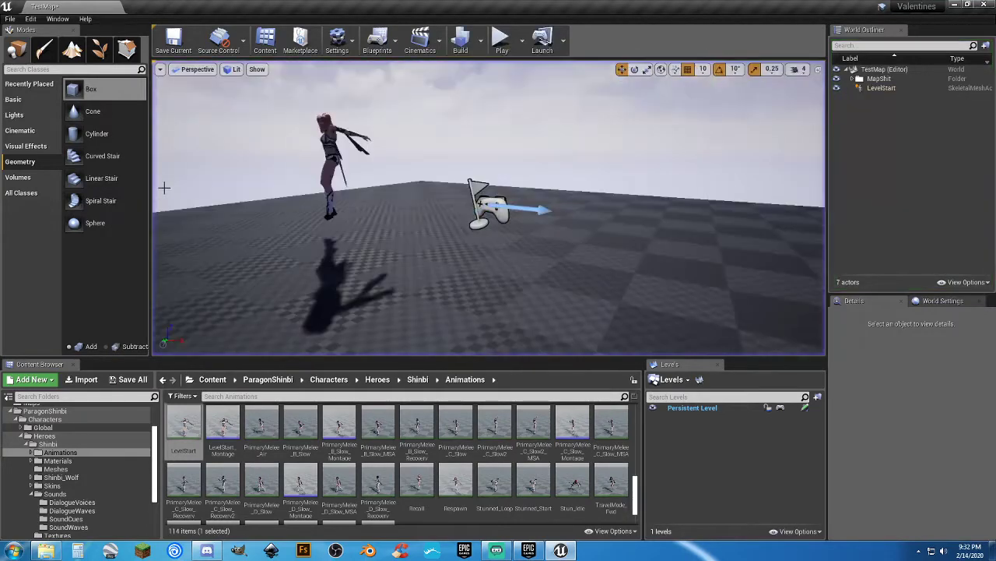
Set the X and Y location of the LevelStart character to 0 so it stands at the level's origin
{"action": "left_click", "coordinate": [338, 171]}
{"action": "right_click_drag", "start_coordinate": [338, 171], "coordinate": [448, 205]}
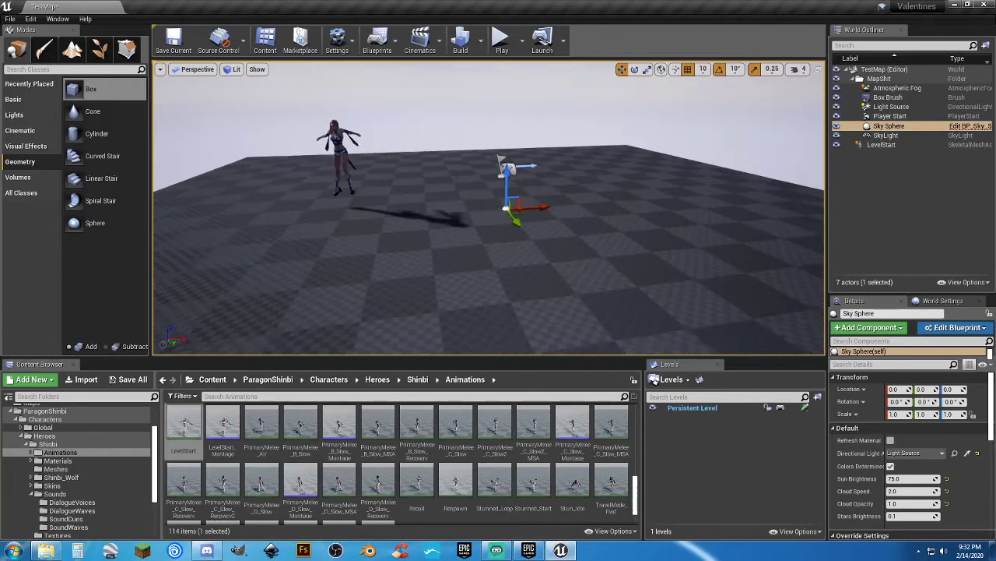
{"action": "scroll", "coordinate": [426, 209], "scroll_direction": "down", "scroll_amount": 2}
{"action": "left_click", "coordinate": [369, 160]}
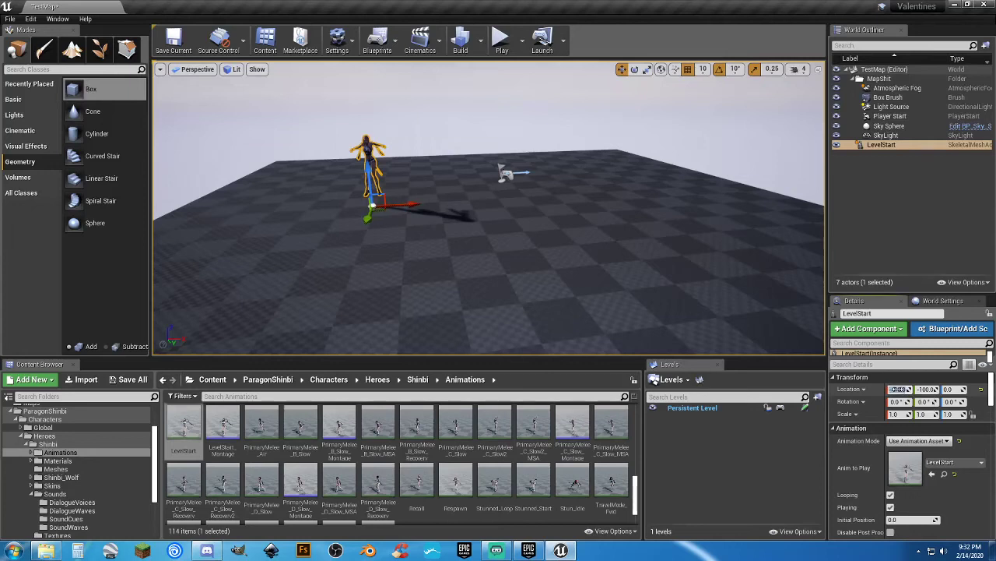
{"action": "type", "text": "0"}
{"action": "key", "text": "Tab"}
{"action": "type", "text": "0"}
{"action": "key", "text": "Tab"}
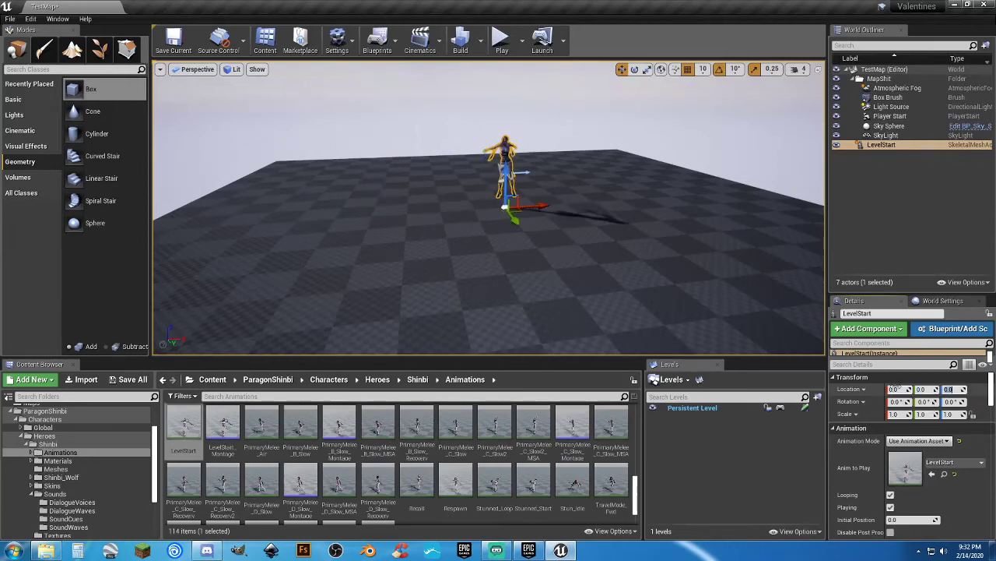
Move the Player Start back along X to about -750 and play the level, walking up to the animated Shinbi, before stopping it
{"action": "left_click", "coordinate": [890, 116]}
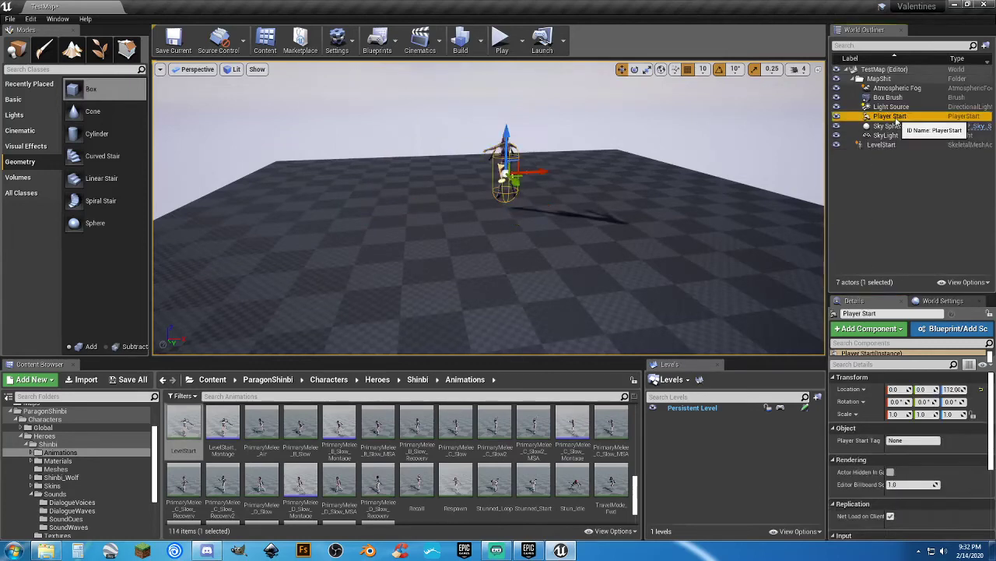
{"action": "left_click_drag", "start_coordinate": [548, 170], "coordinate": [281, 206]}
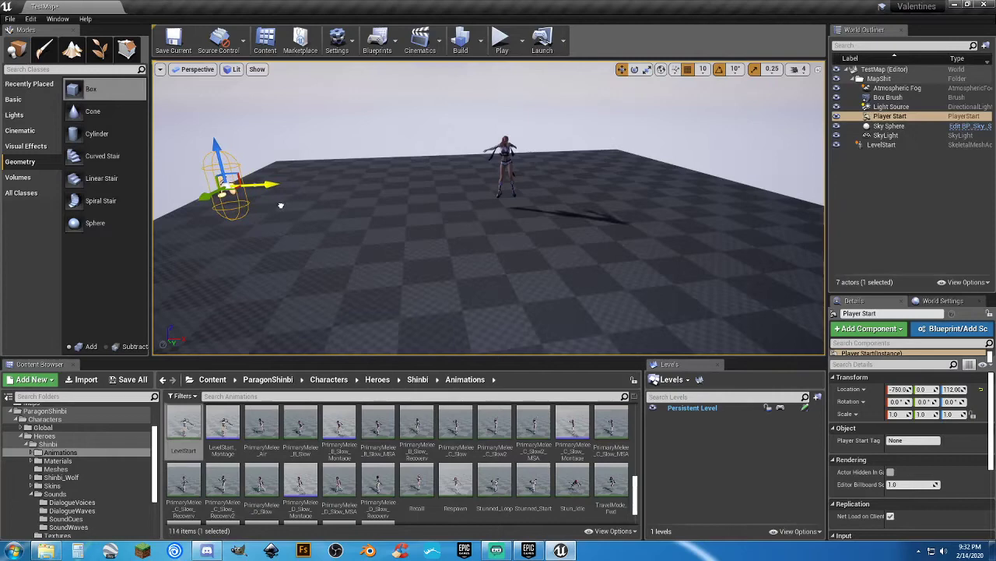
{"action": "left_click", "coordinate": [501, 41]}
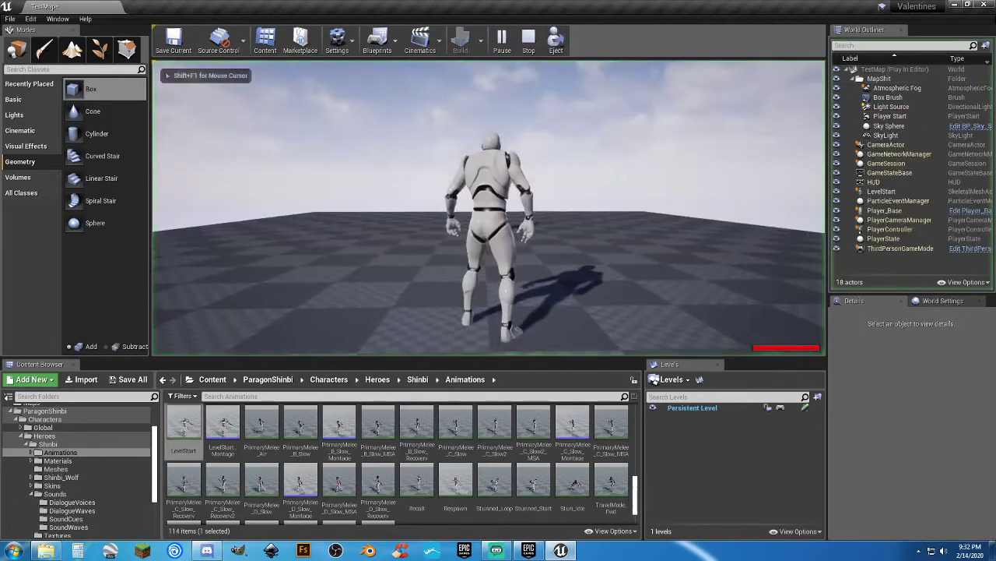
{"action": "key", "text": "w"}
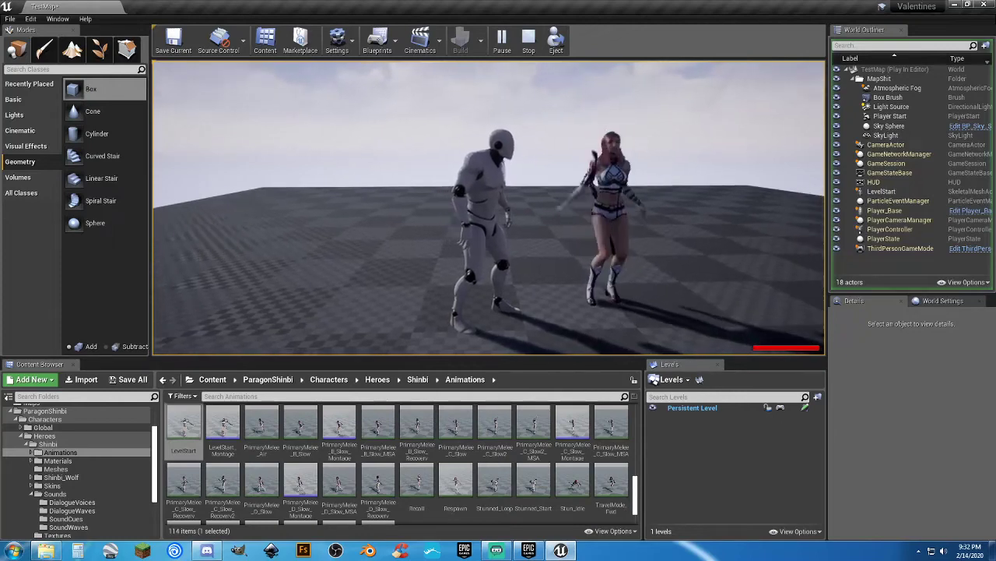
{"action": "key", "text": "s"}
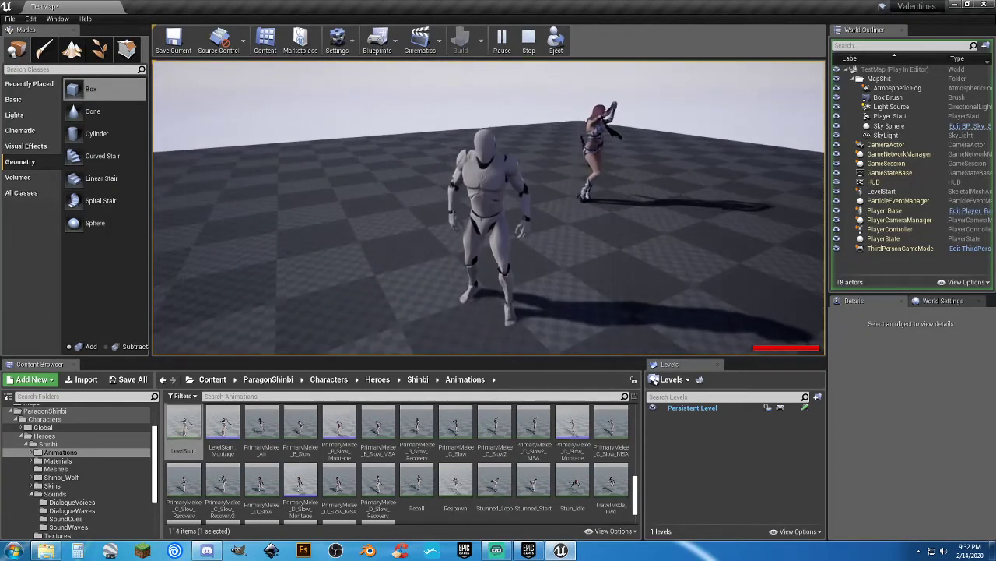
{"action": "key", "text": "Escape"}
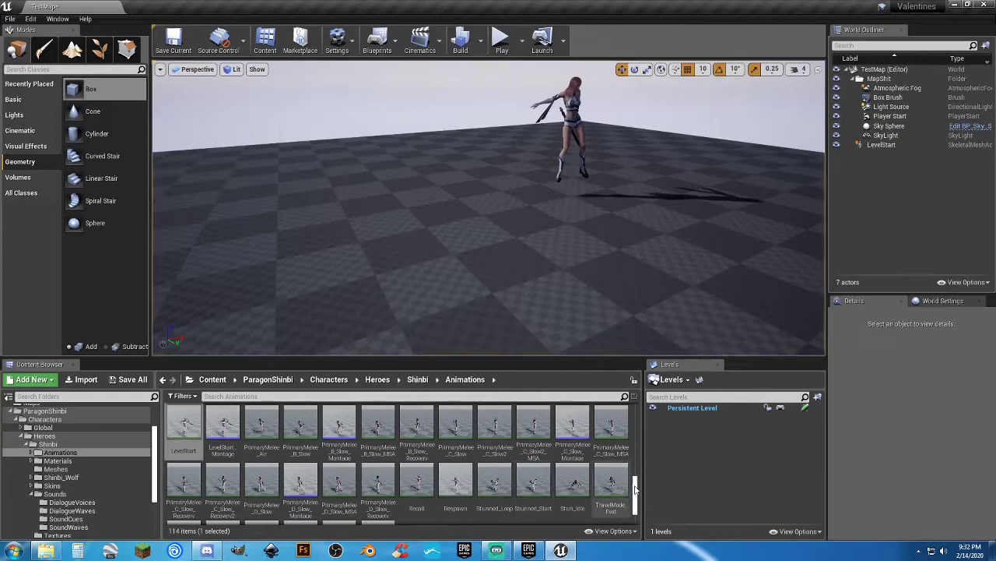
Examine the contents of Shinbi's Animations folder and its Blendspaces and AimOffsets subfolders
{"action": "left_click_drag", "start_coordinate": [636, 492], "coordinate": [636, 416]}
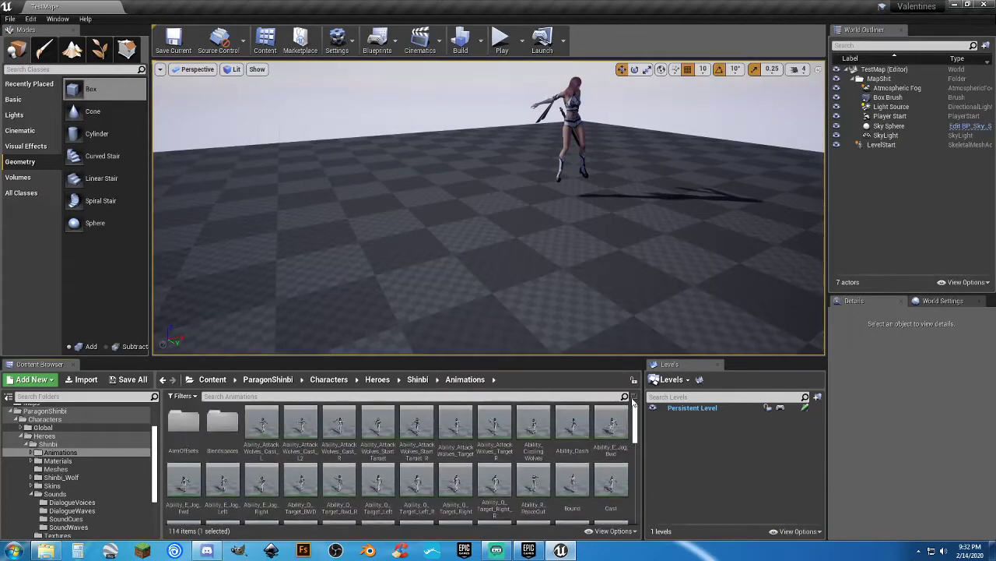
{"action": "double_click", "coordinate": [223, 422]}
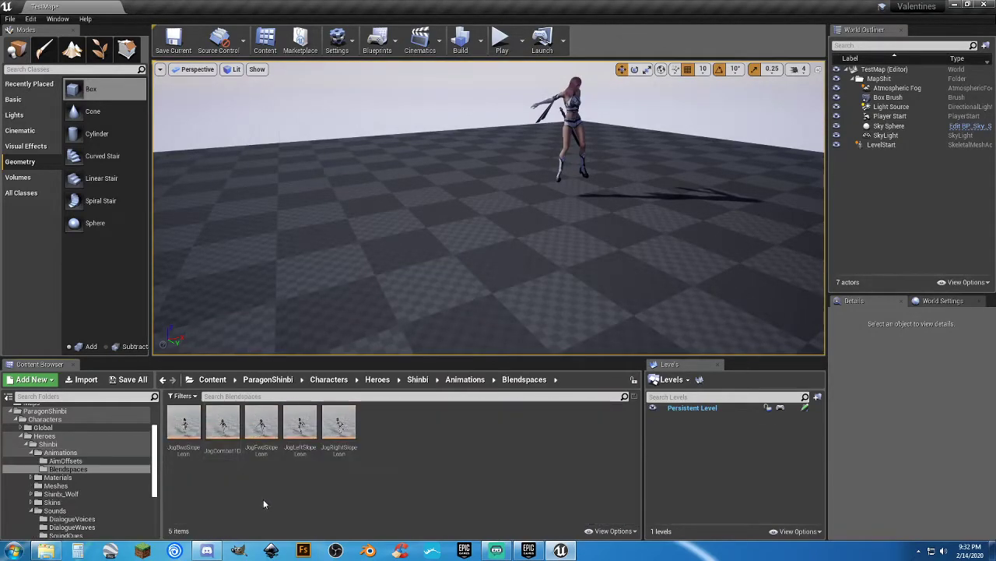
{"action": "left_click", "coordinate": [66, 460]}
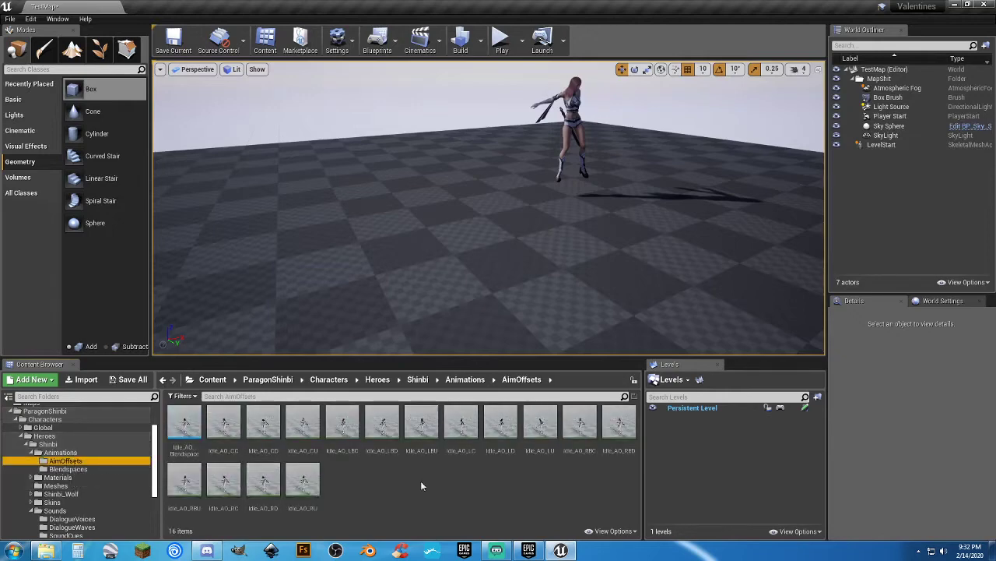
{"action": "left_click", "coordinate": [70, 453]}
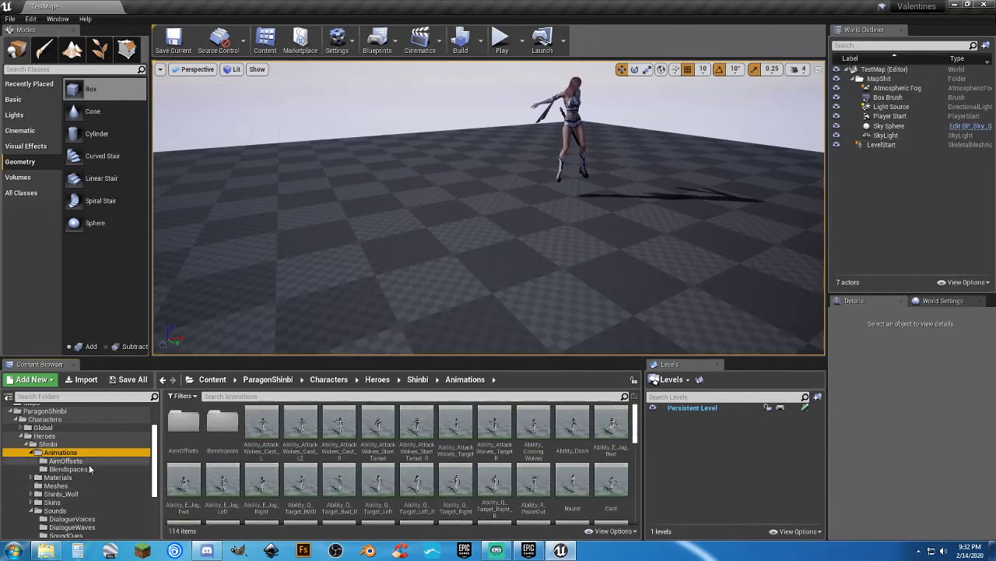
{"action": "scroll", "coordinate": [624, 458], "scroll_direction": "down", "scroll_amount": 10}
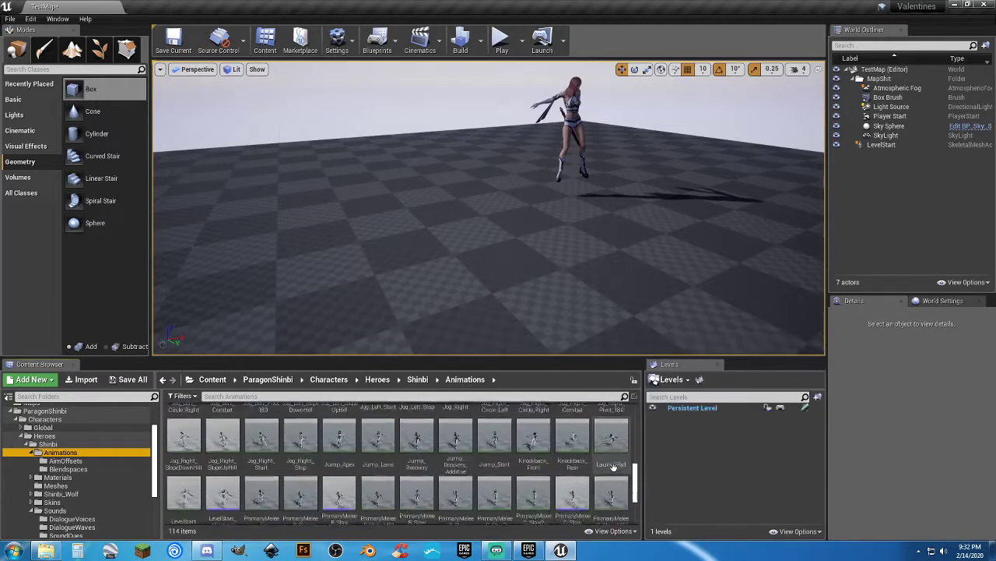
{"action": "mouse_move", "coordinate": [610, 468]}
{"action": "scroll", "coordinate": [610, 469], "scroll_direction": "down", "scroll_amount": 1}
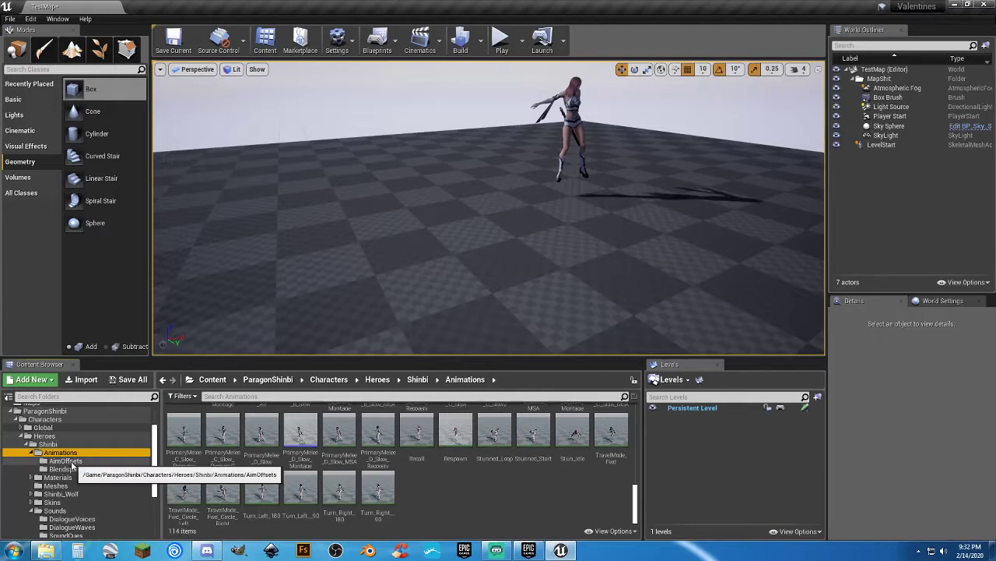
{"action": "scroll", "coordinate": [54, 485], "scroll_direction": "down", "scroll_amount": 2}
{"action": "scroll", "coordinate": [55, 481], "scroll_direction": "down", "scroll_amount": 2}
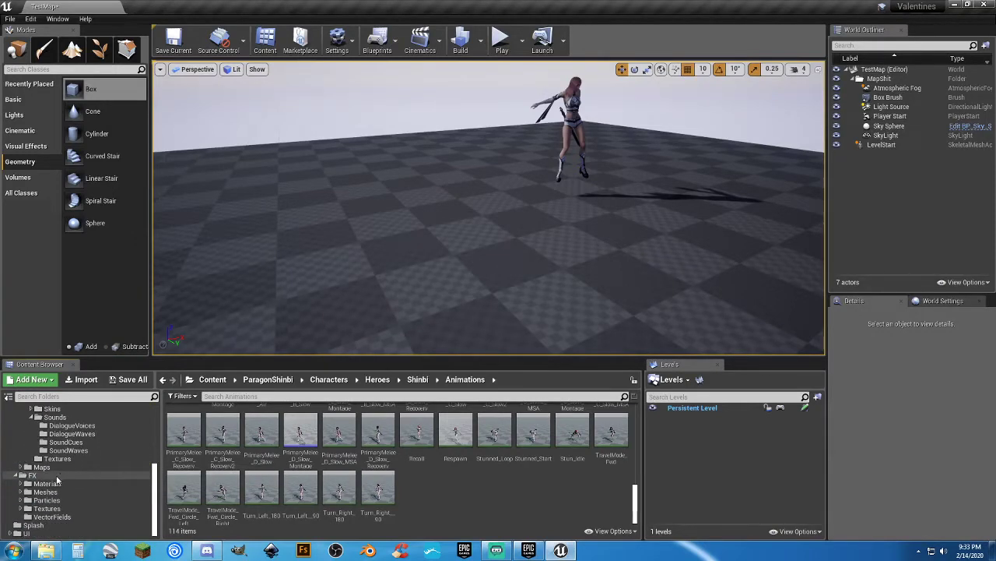
{"action": "scroll", "coordinate": [81, 474], "scroll_direction": "up", "scroll_amount": 4}
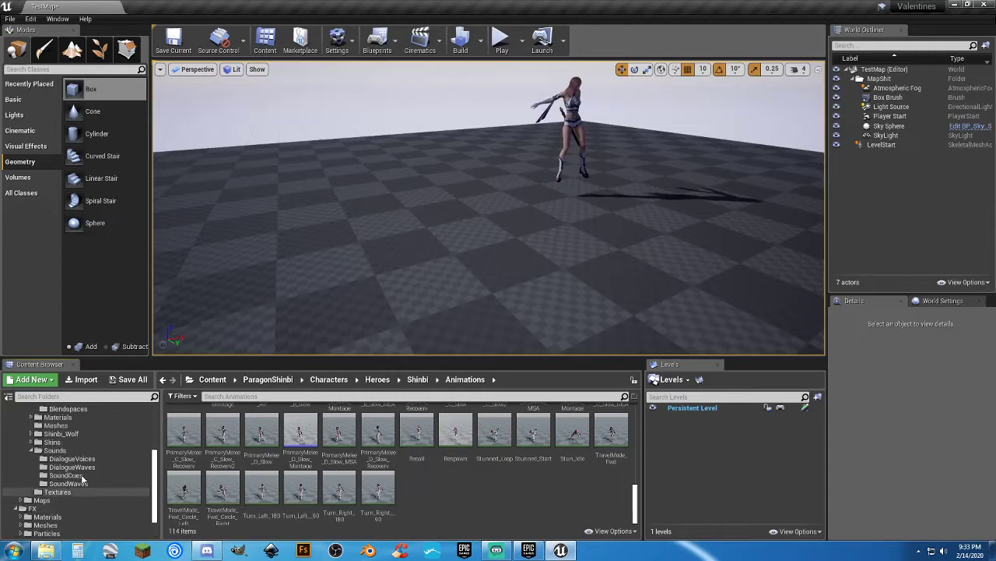
{"action": "scroll", "coordinate": [81, 474], "scroll_direction": "up", "scroll_amount": 2}
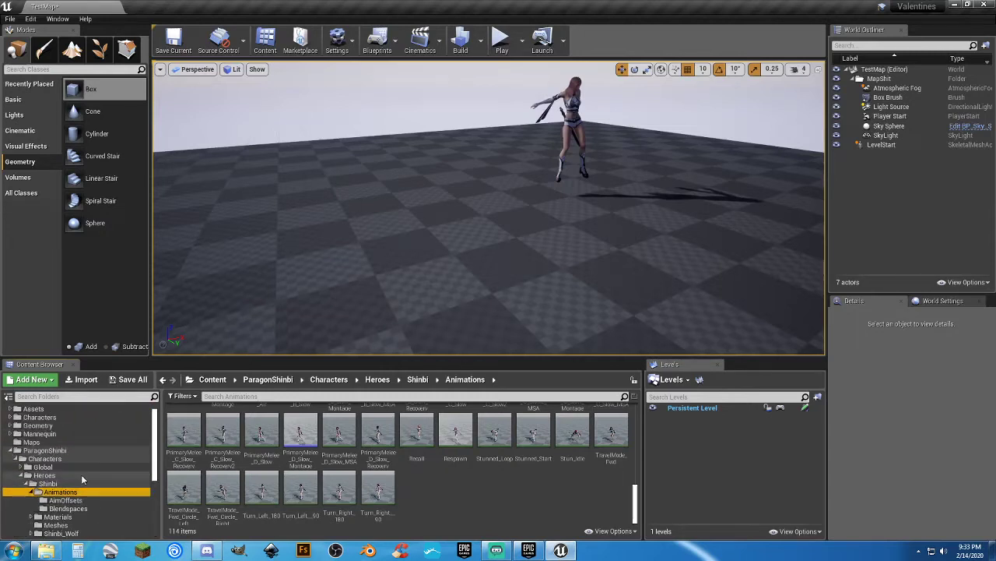
Look through ParagonShinbi's Characters and Global folders, including the Mouth and FX subfolders, and collapse Global in the folder tree
{"action": "left_click", "coordinate": [68, 460]}
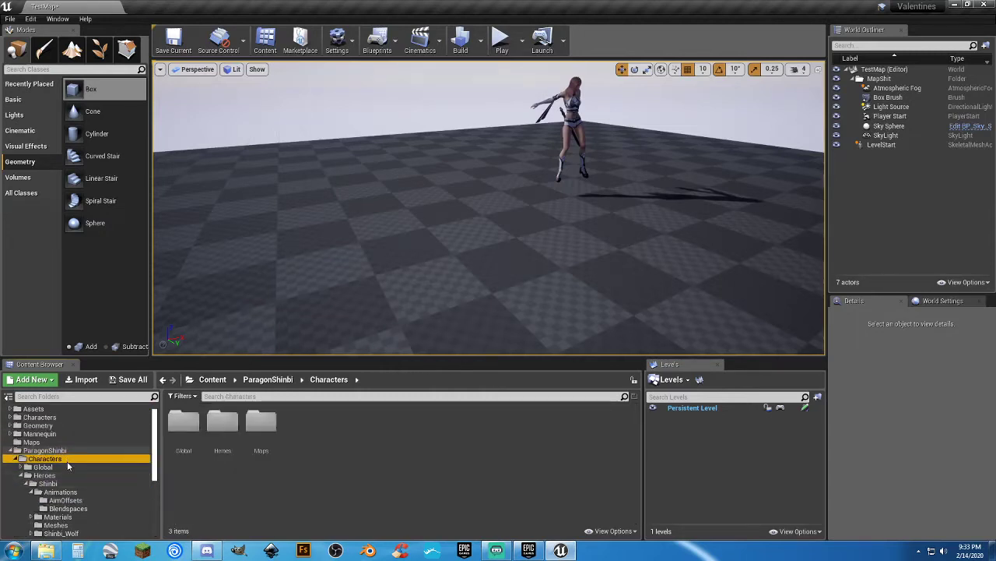
{"action": "left_click", "coordinate": [68, 466]}
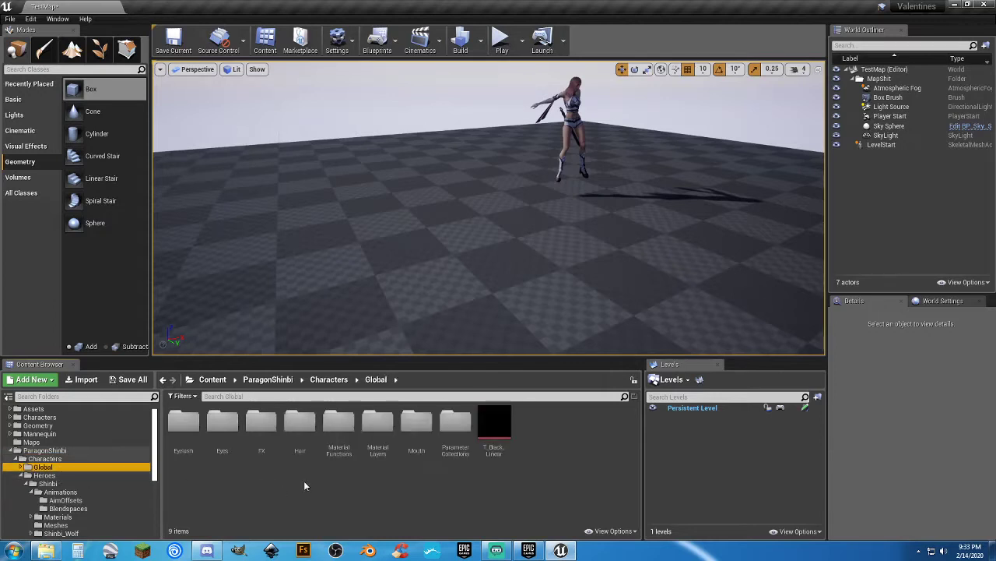
{"action": "left_click", "coordinate": [416, 442]}
{"action": "double_click", "coordinate": [421, 427]}
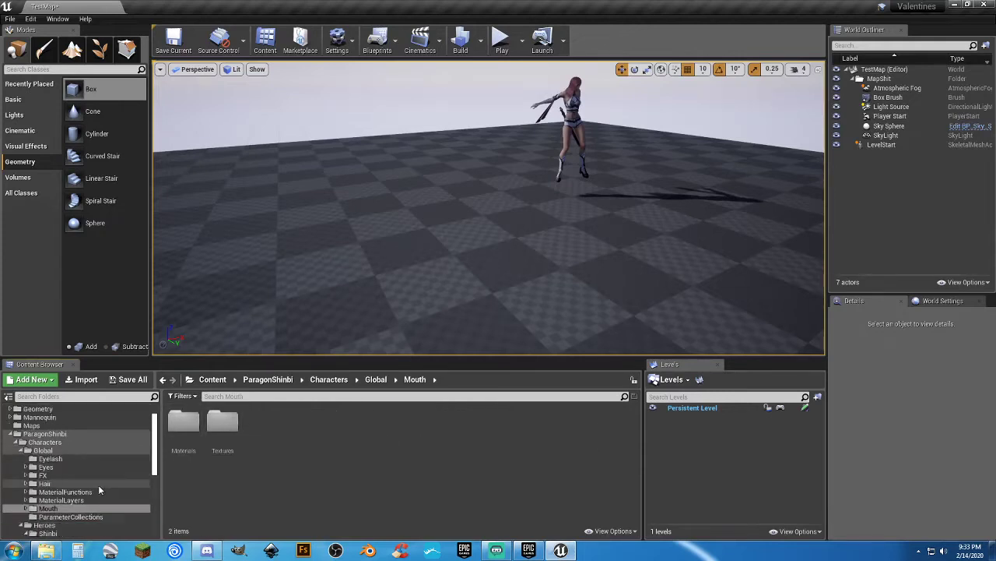
{"action": "scroll", "coordinate": [99, 485], "scroll_direction": "down", "scroll_amount": 2}
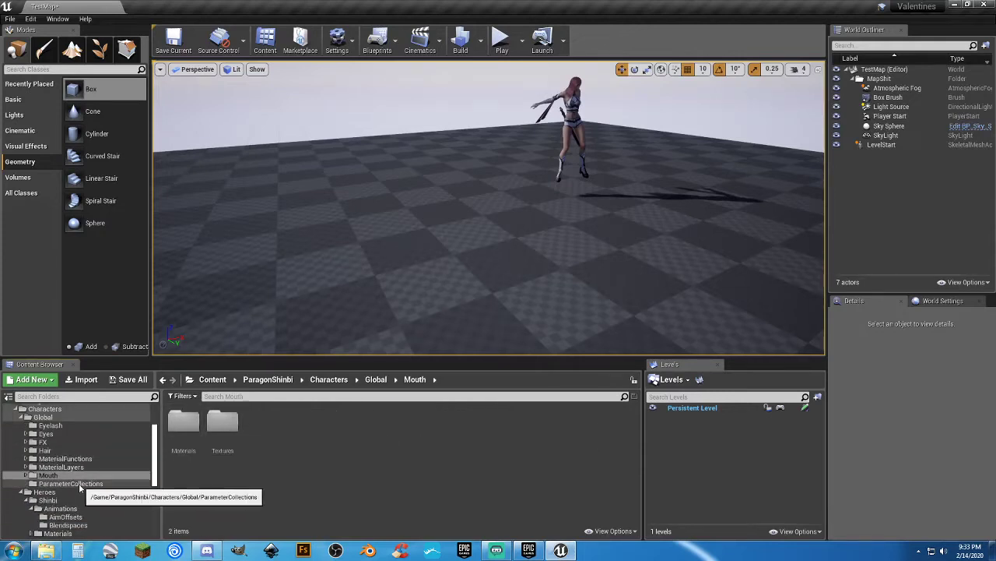
{"action": "left_click", "coordinate": [54, 443]}
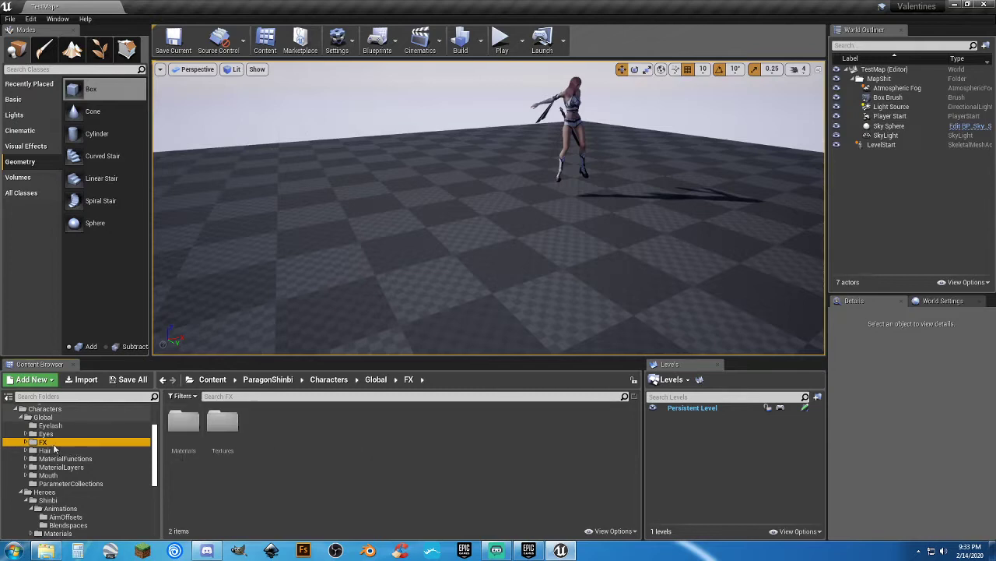
{"action": "scroll", "coordinate": [54, 446], "scroll_direction": "up", "scroll_amount": 1}
{"action": "left_click", "coordinate": [48, 450]}
{"action": "left_click", "coordinate": [50, 459]}
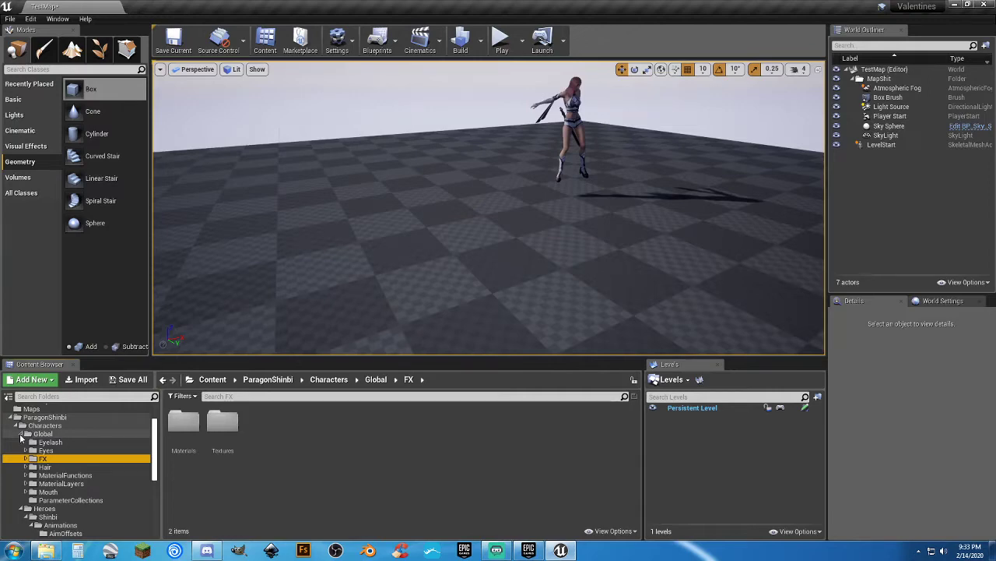
{"action": "left_click", "coordinate": [22, 434]}
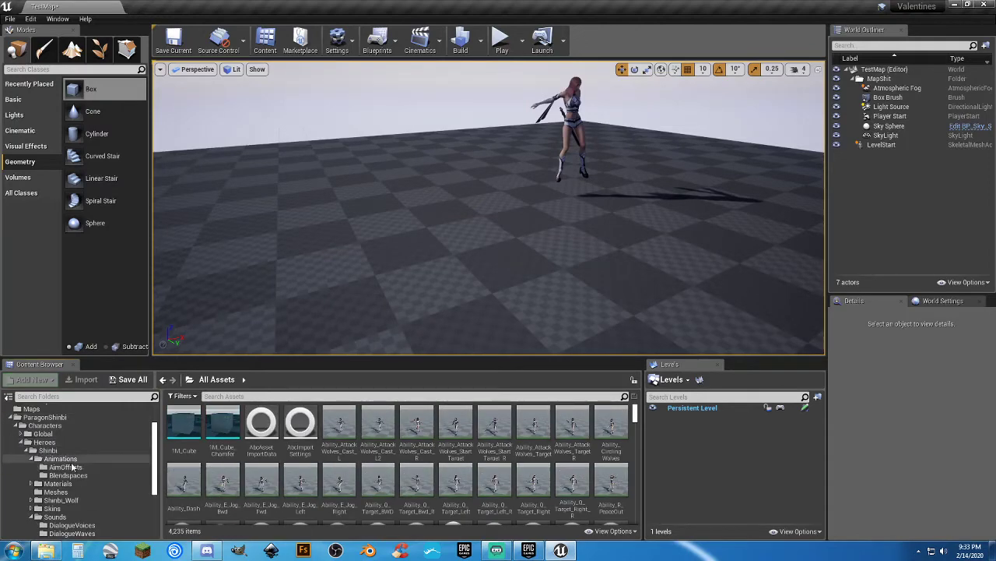
Review the assets in Shinbi's Animations and Meshes folders
{"action": "left_click", "coordinate": [70, 459]}
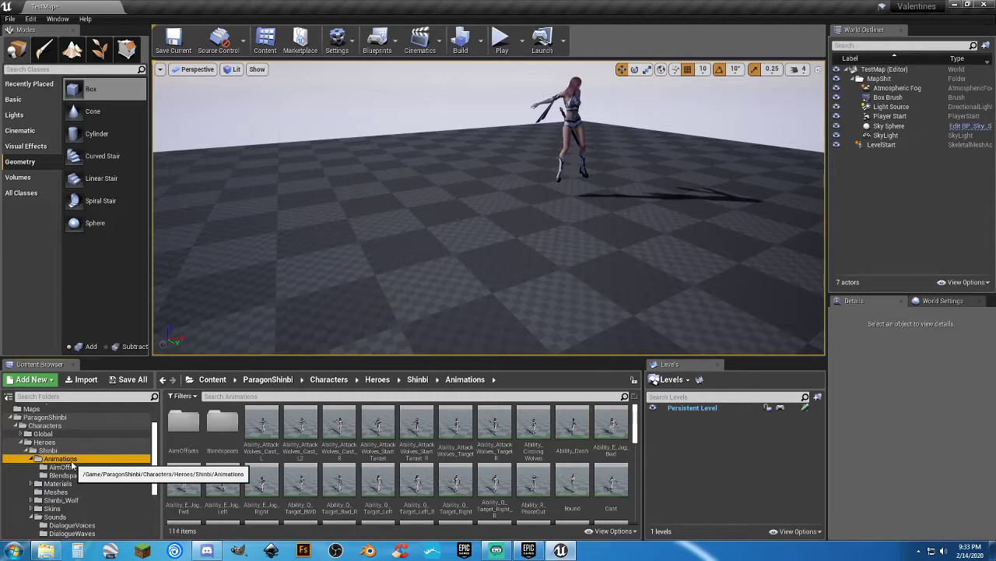
{"action": "scroll", "coordinate": [86, 465], "scroll_direction": "down", "scroll_amount": 2}
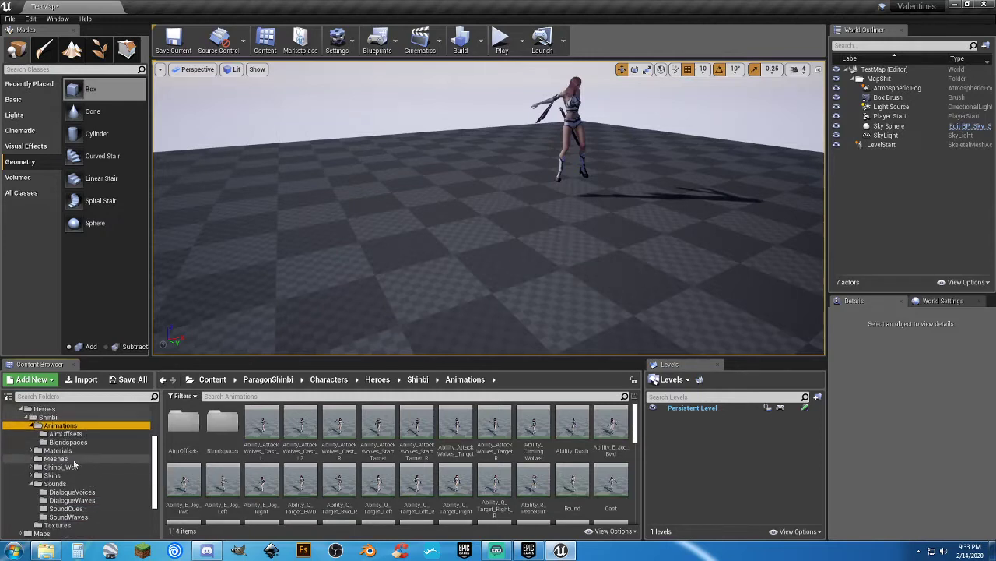
{"action": "left_click", "coordinate": [73, 459]}
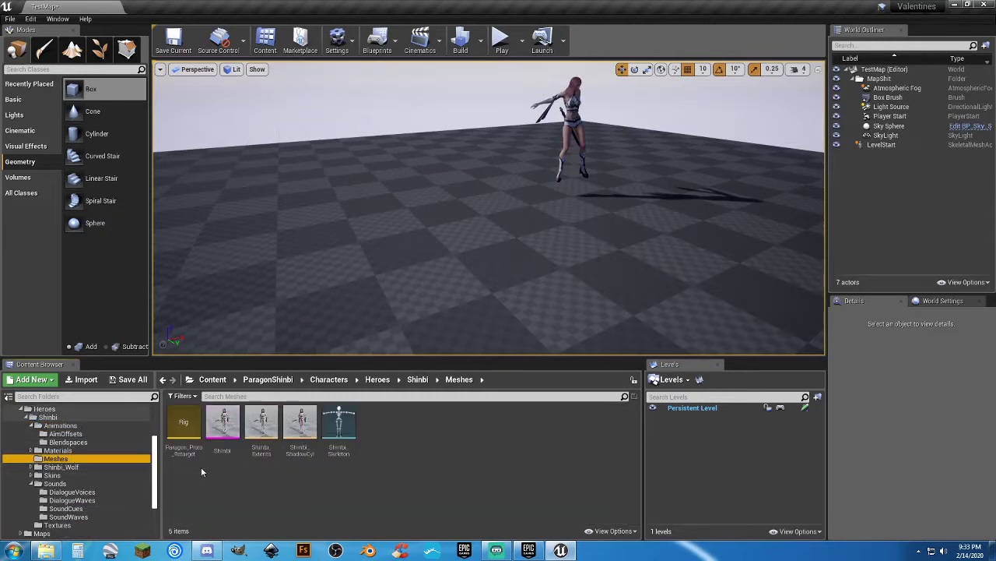
Open the Meshes folder of the Shinbi_Jade skin inside Shinbi's Skins and Tier_1 folders
{"action": "left_click", "coordinate": [72, 476]}
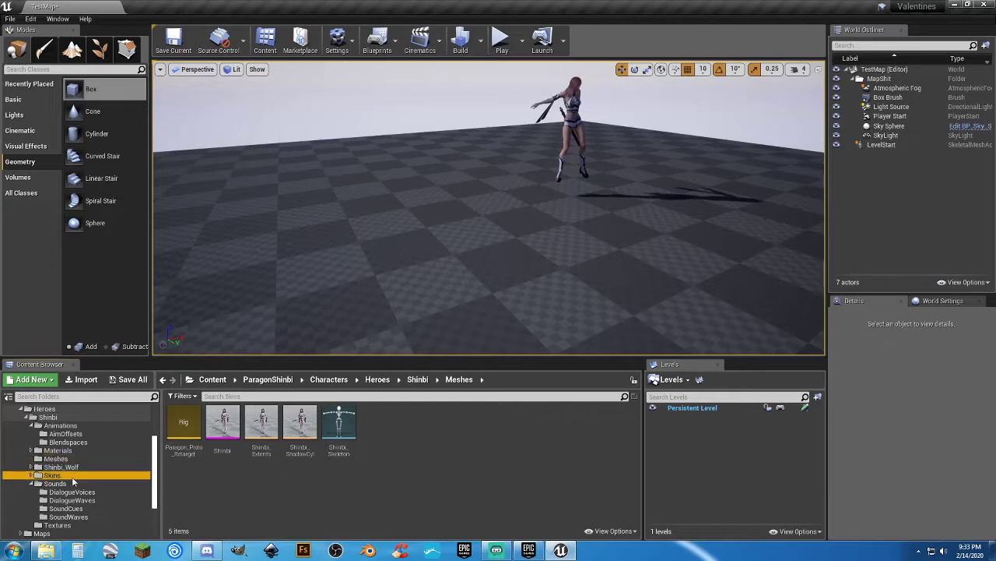
{"action": "double_click", "coordinate": [184, 424]}
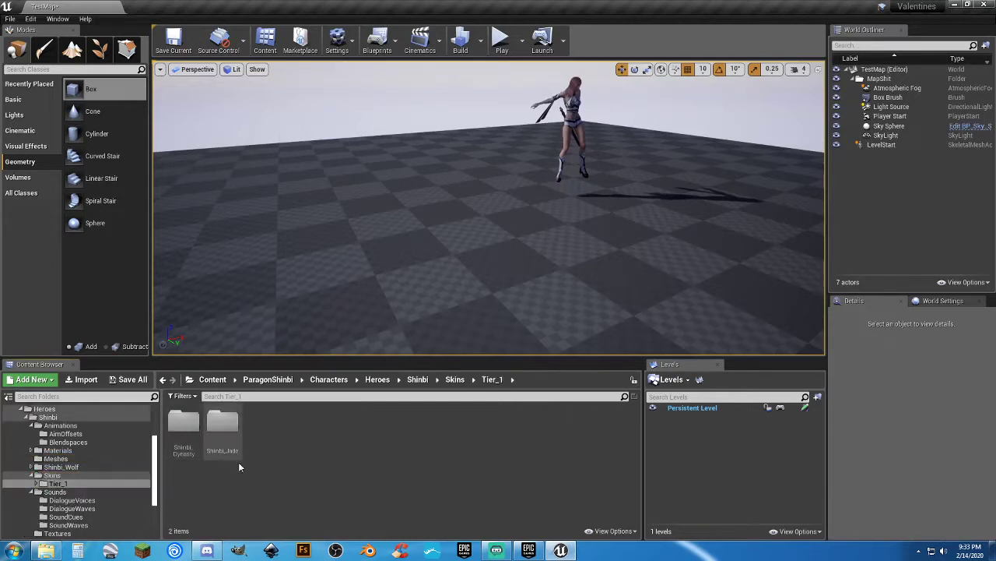
{"action": "double_click", "coordinate": [232, 436]}
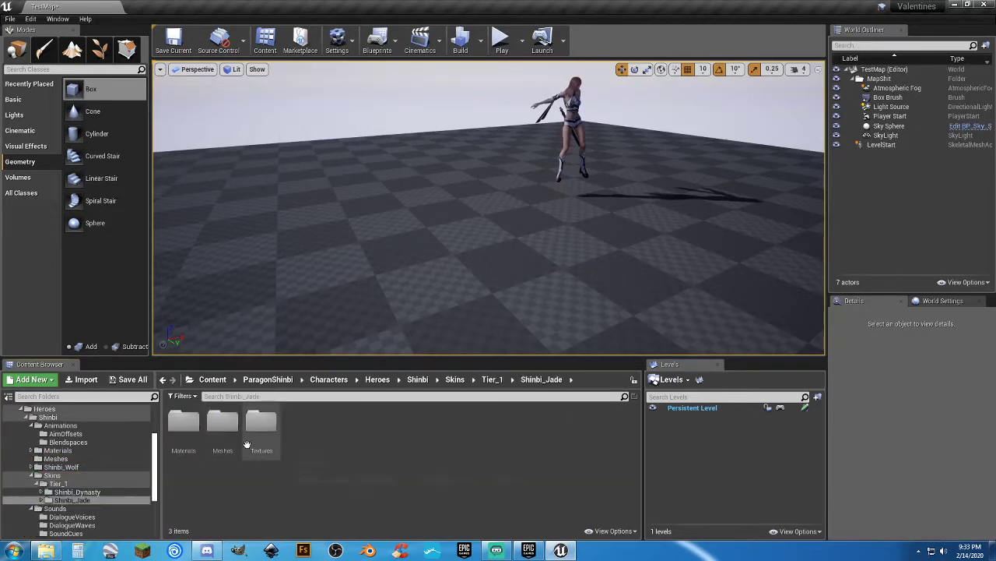
{"action": "double_click", "coordinate": [222, 427]}
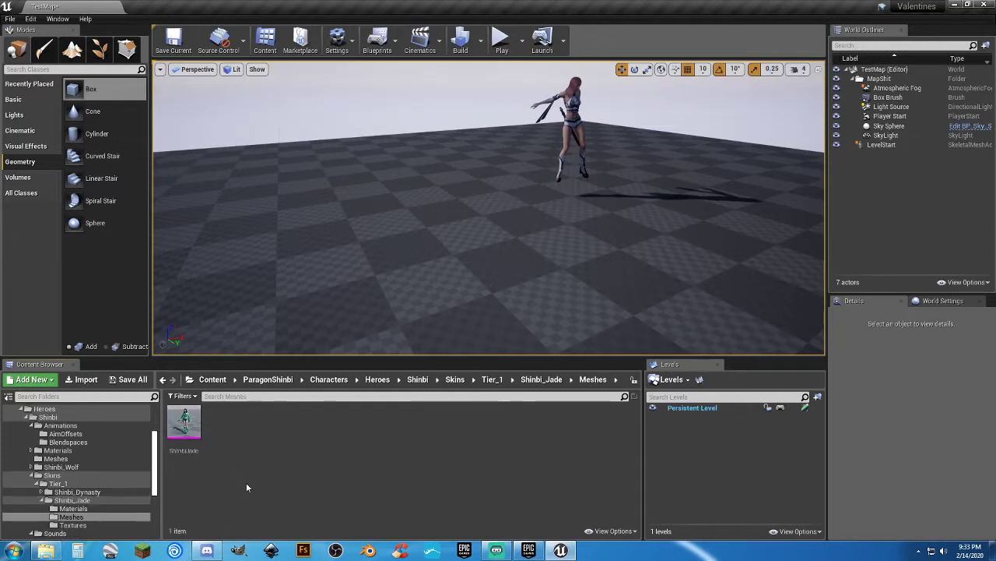
Open the ShinbiJade skeletal mesh, inspect it in its preview and close the mesh editor
{"action": "left_click", "coordinate": [191, 428]}
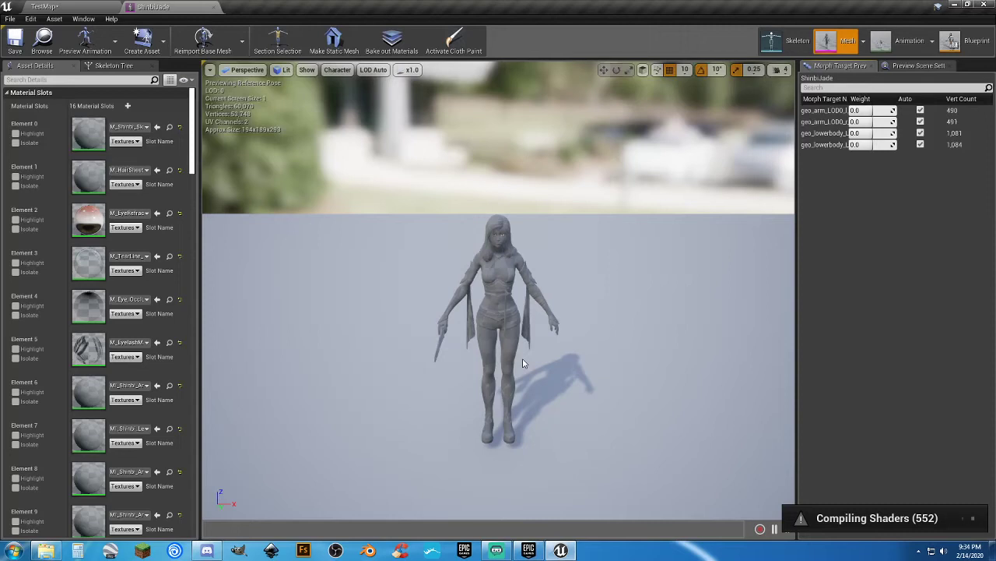
{"action": "mouse_move", "coordinate": [479, 374]}
{"action": "right_mouse_down"}
{"action": "mouse_move", "coordinate": [506, 375]}
{"action": "mouse_move", "coordinate": [471, 389]}
{"action": "right_mouse_up"}
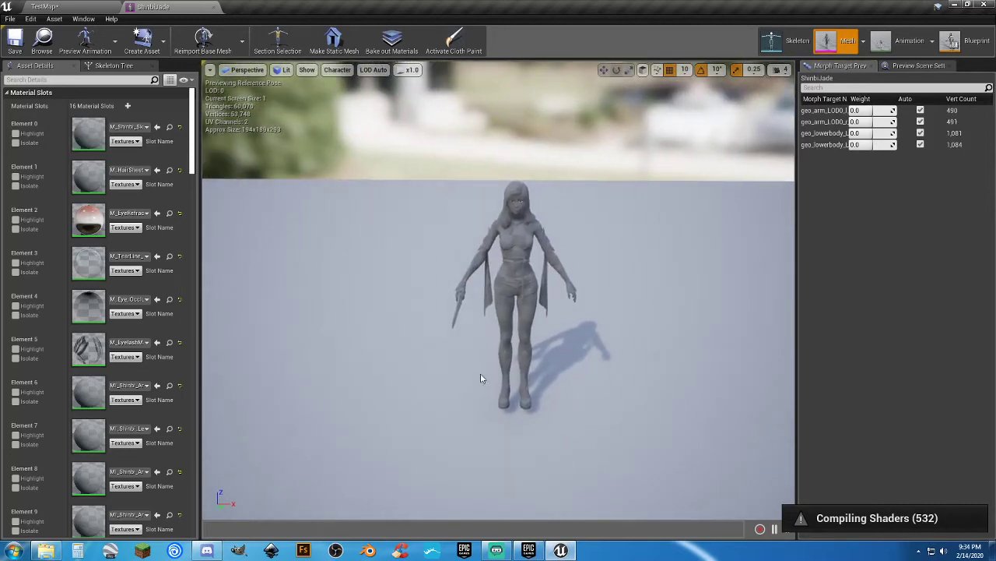
{"action": "left_click", "coordinate": [213, 6]}
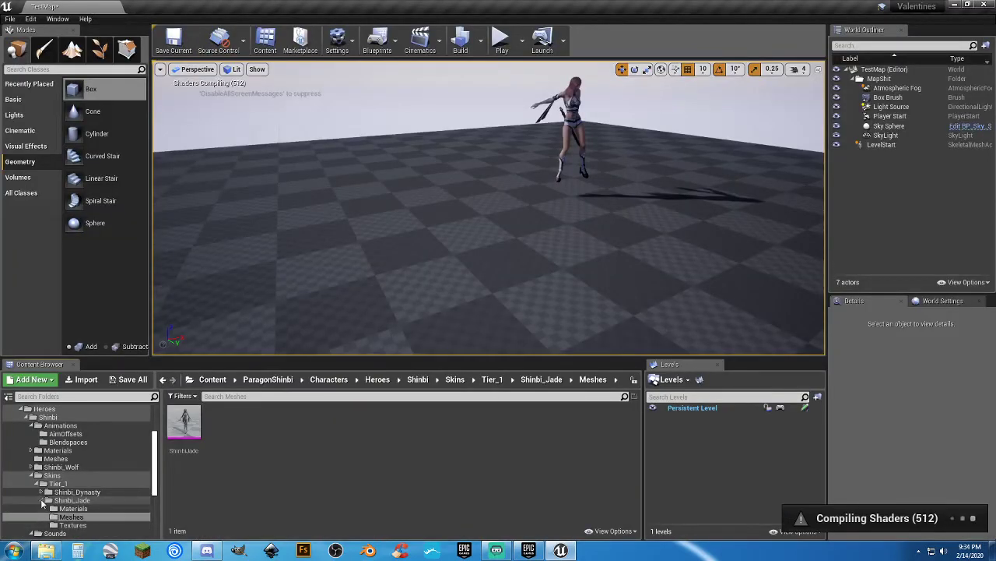
Collapse Shinbi's Skins folder tree and look through the FX and Animations folders of Shinbi_Wolf
{"action": "left_click", "coordinate": [42, 501]}
{"action": "left_click", "coordinate": [35, 483]}
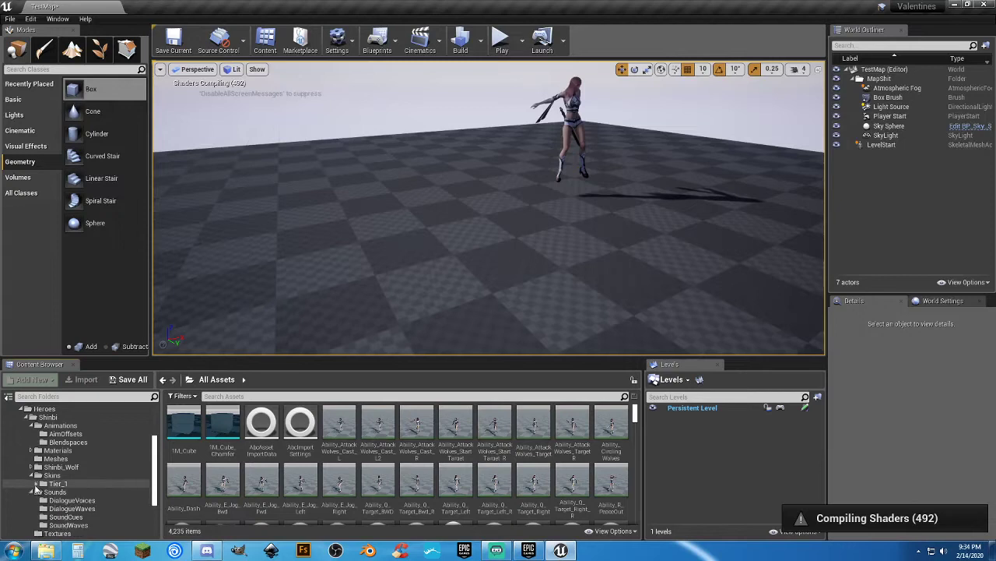
{"action": "left_click", "coordinate": [33, 475]}
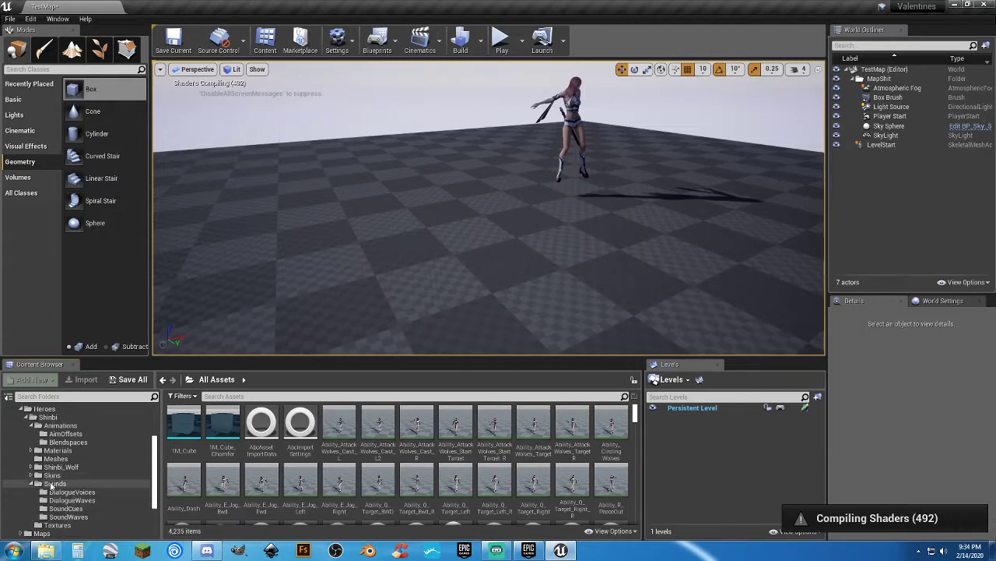
{"action": "left_click", "coordinate": [61, 467]}
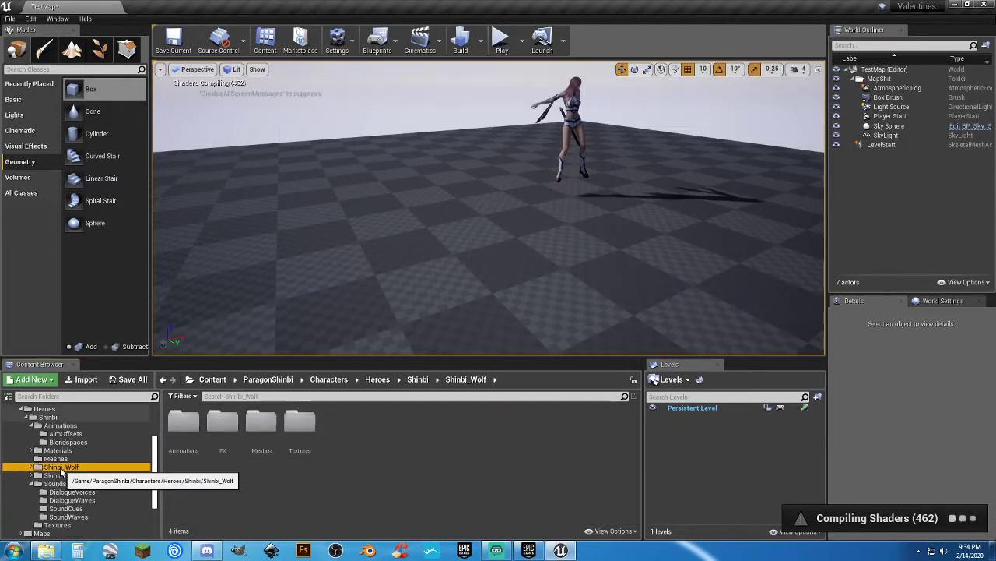
{"action": "double_click", "coordinate": [223, 448]}
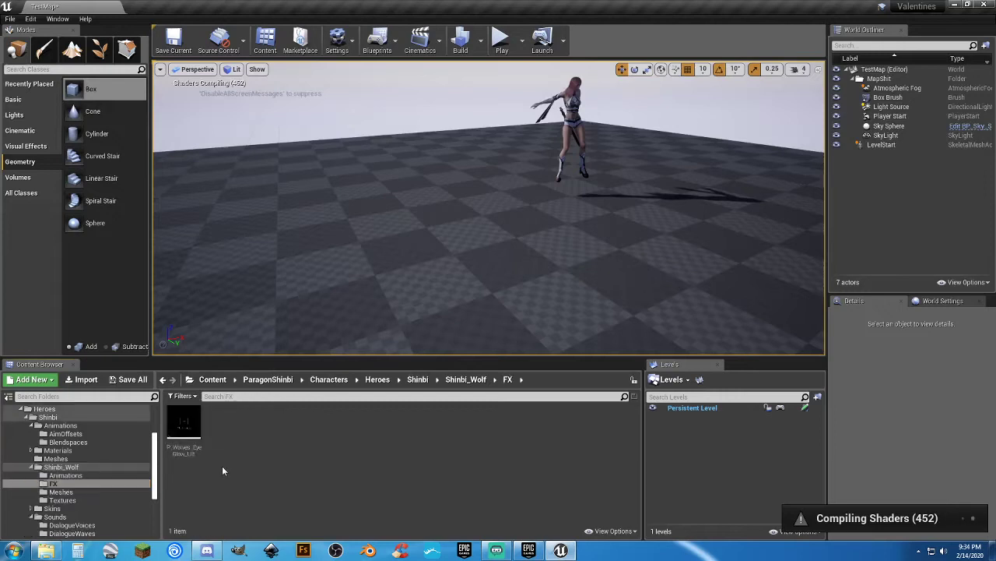
{"action": "left_click", "coordinate": [65, 476]}
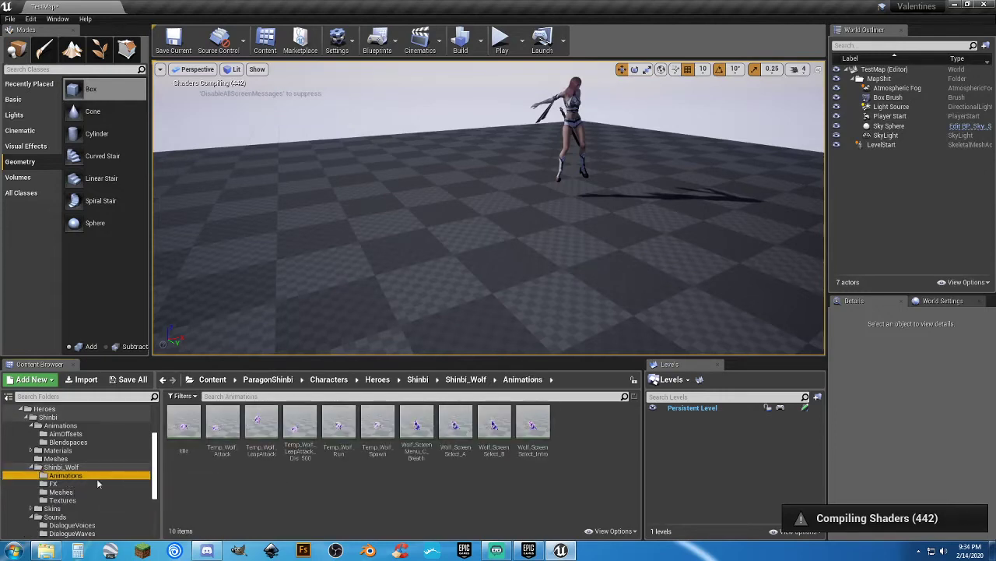
{"action": "left_click", "coordinate": [249, 490]}
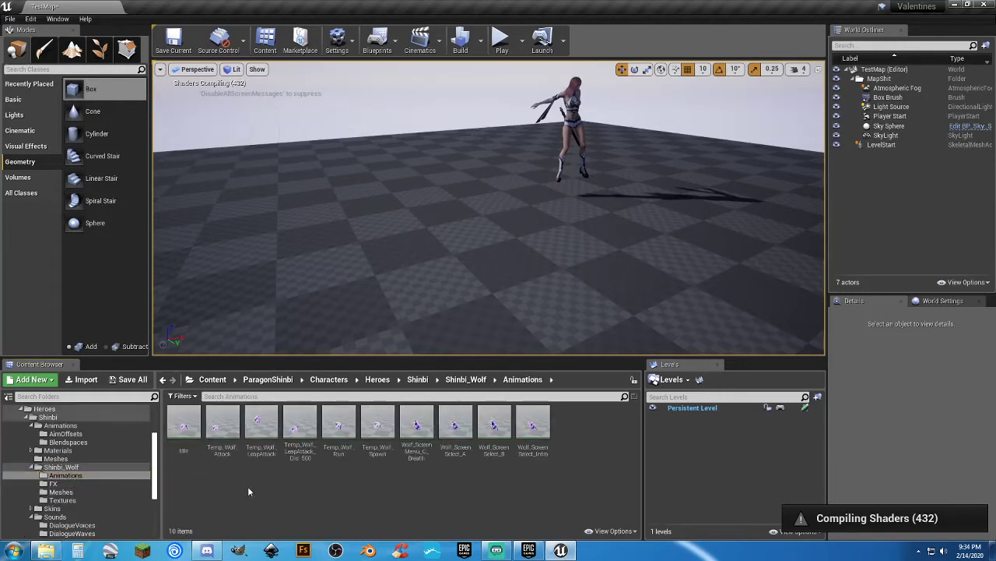
Open Shinbi_Wolf's Idle animation, inspect the wolf from the side and close the animation editor
{"action": "double_click", "coordinate": [193, 429]}
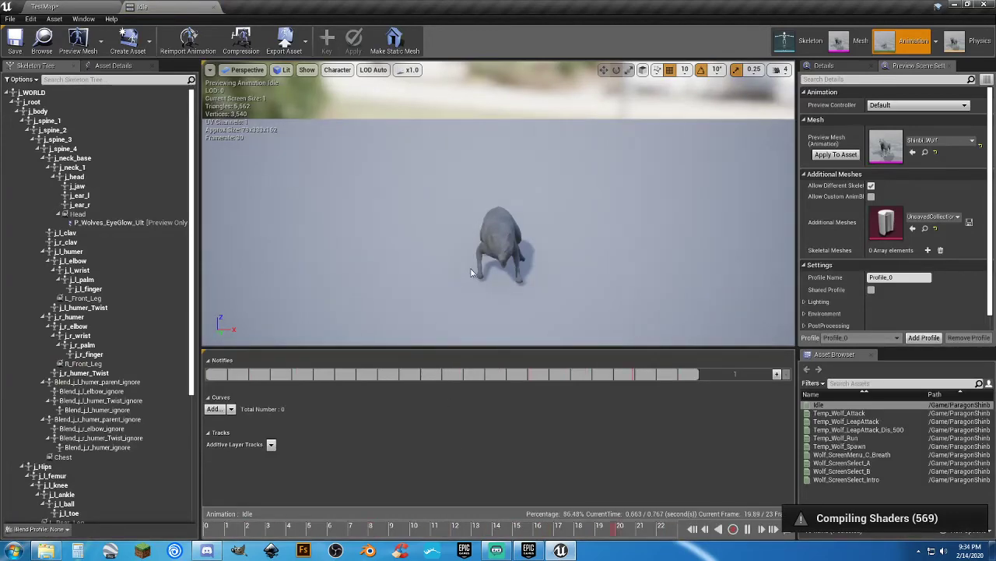
{"action": "right_click_drag", "start_coordinate": [456, 276], "coordinate": [475, 265]}
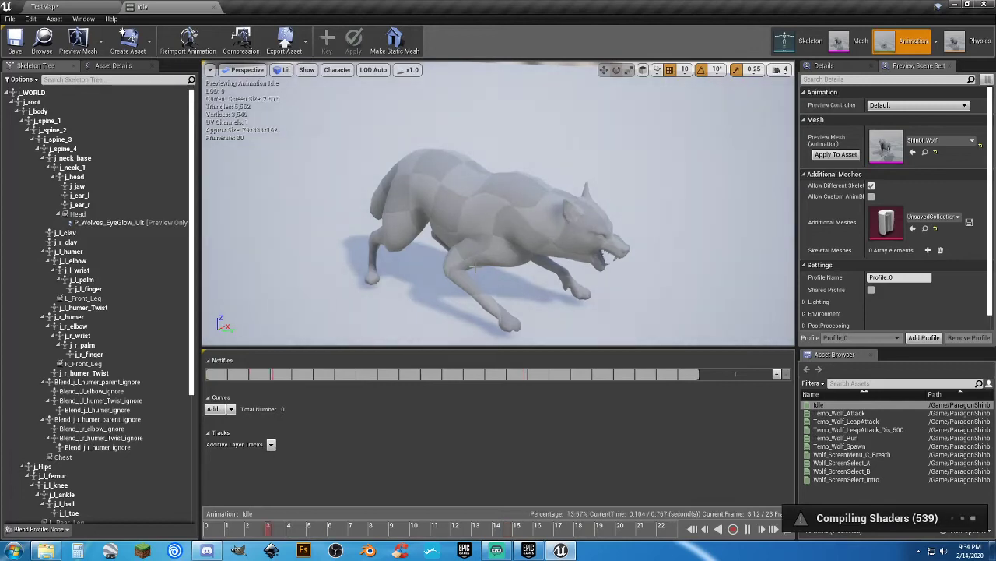
{"action": "scroll", "coordinate": [474, 268], "scroll_direction": "down", "scroll_amount": 5}
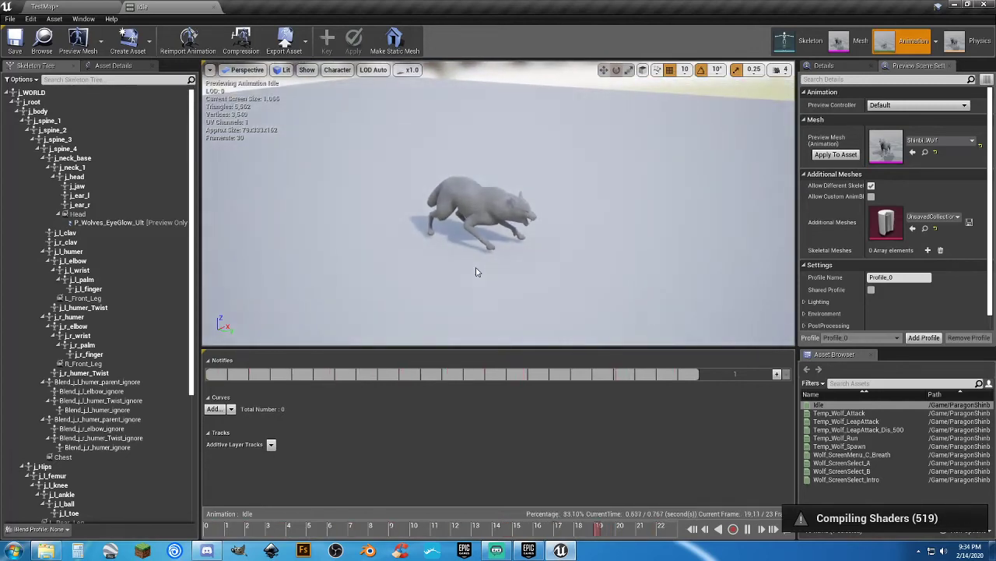
{"action": "left_click", "coordinate": [210, 7]}
Preview the Temp_Wolf_Attack animation from the side and close its editor
{"action": "double_click", "coordinate": [222, 430]}
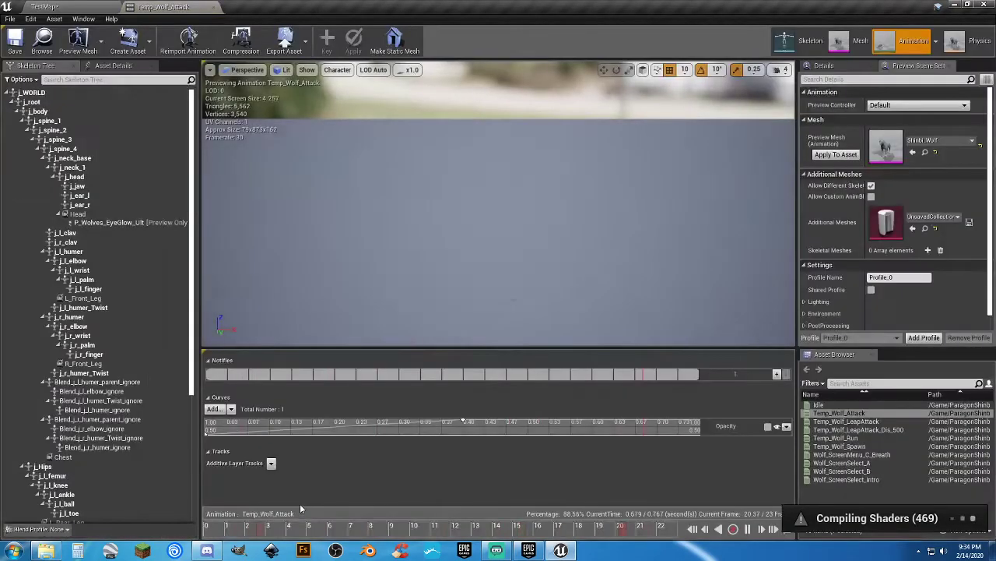
{"action": "right_click_drag", "start_coordinate": [456, 267], "coordinate": [538, 334]}
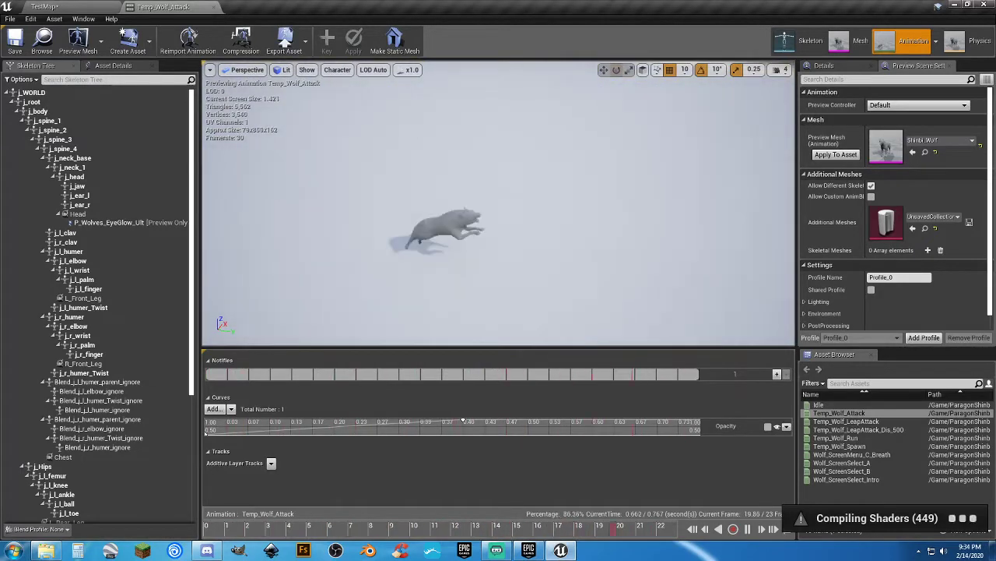
{"action": "left_click", "coordinate": [214, 7]}
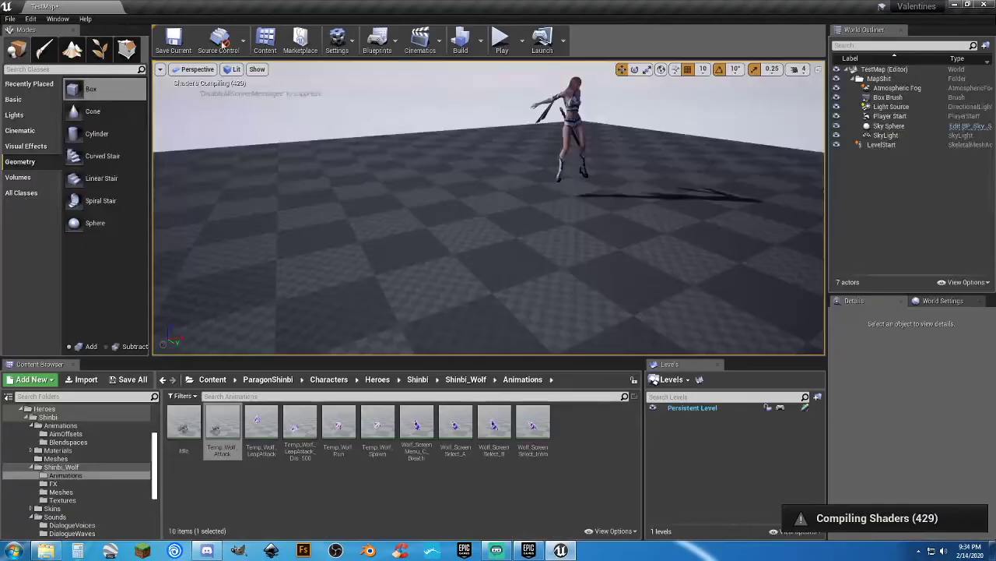
{"action": "left_click", "coordinate": [345, 477]}
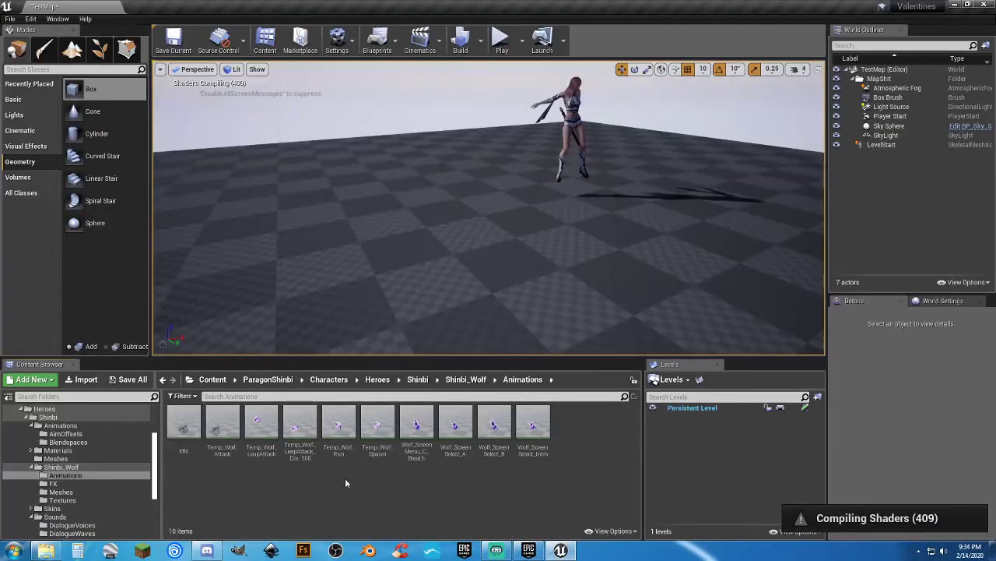
Collapse the Shinbi_Wolf folder and show the contents of the ParagonShinbi folder
{"action": "left_click", "coordinate": [31, 467]}
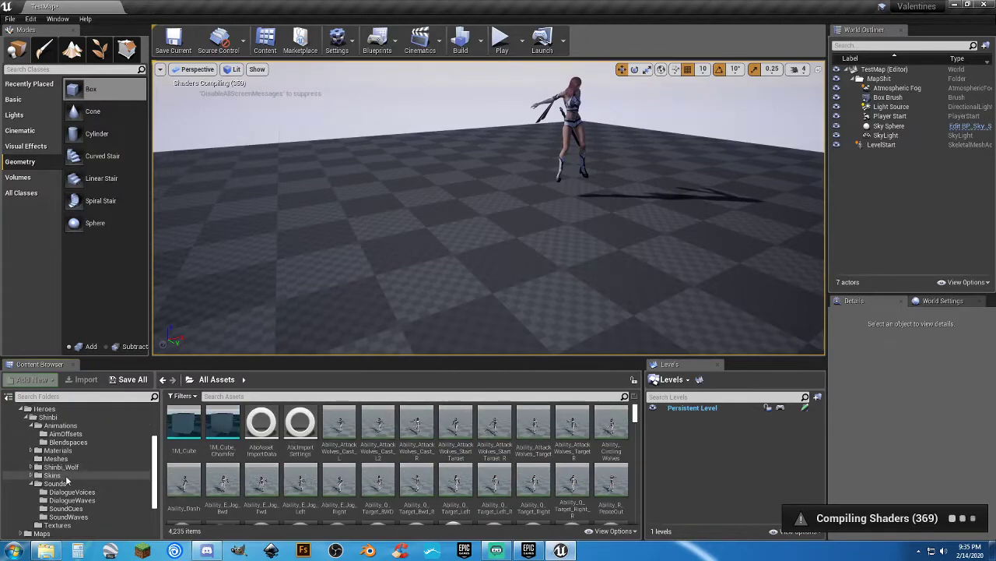
{"action": "scroll", "coordinate": [72, 465], "scroll_direction": "down", "scroll_amount": 2}
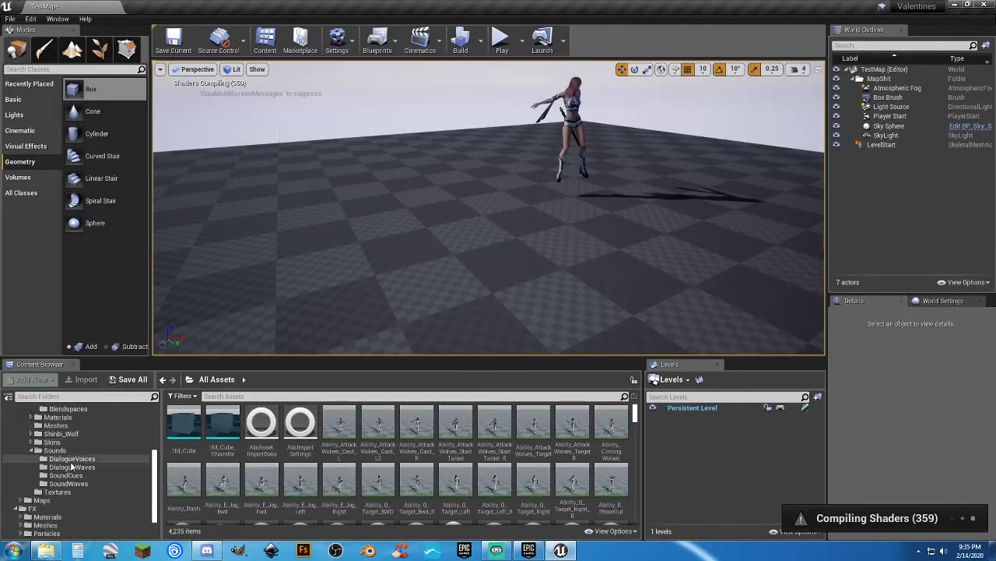
{"action": "scroll", "coordinate": [71, 465], "scroll_direction": "up", "scroll_amount": 5}
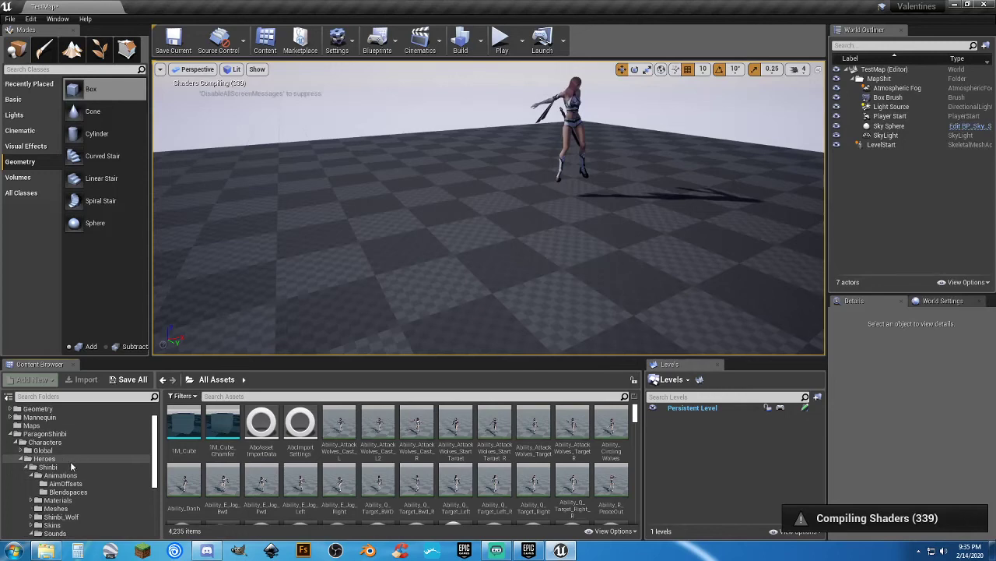
{"action": "left_click", "coordinate": [56, 442]}
{"action": "left_click", "coordinate": [55, 434]}
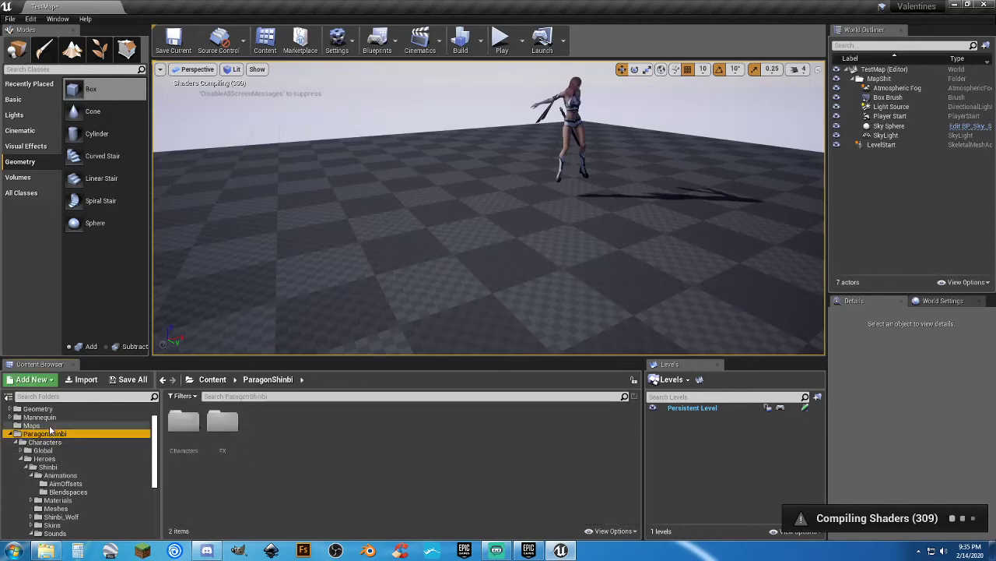
{"action": "scroll", "coordinate": [23, 425], "scroll_direction": "up", "scroll_amount": 3}
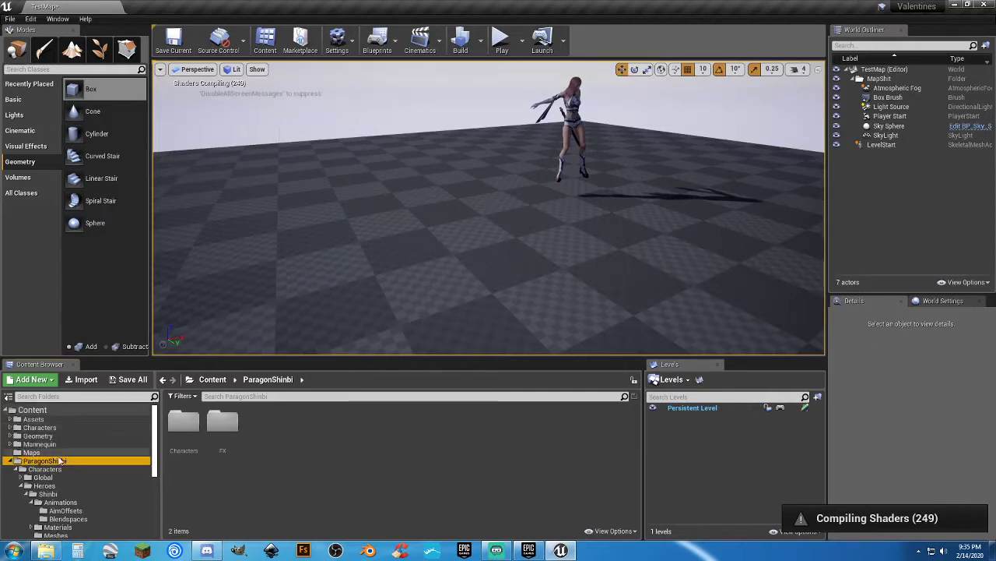
{"action": "scroll", "coordinate": [59, 461], "scroll_direction": "down", "scroll_amount": 1}
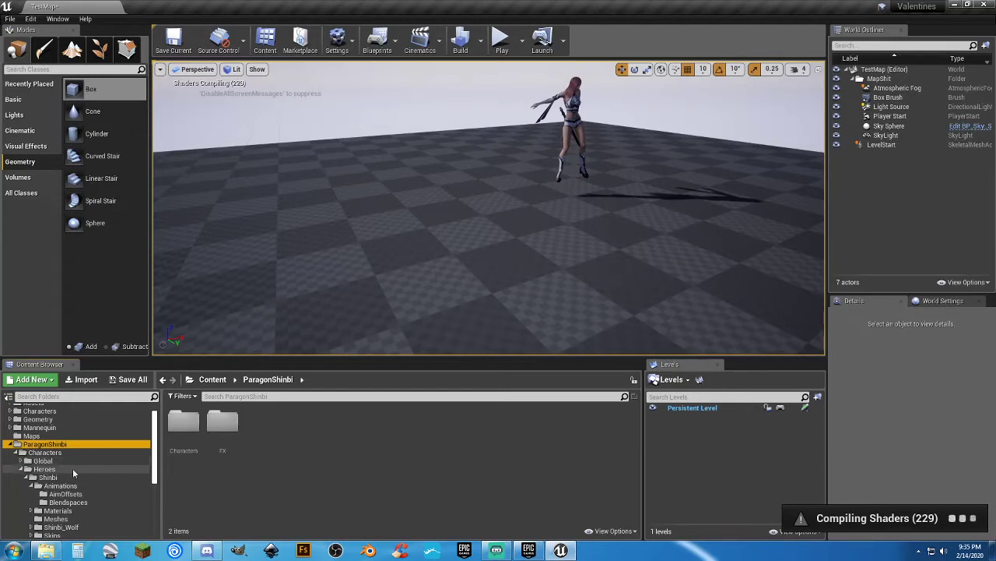
Review Shinbi's AimOffsets and Blendspaces folders and Shinbi_Wolf's Animations folder, and collapse Shinbi_Wolf again
{"action": "left_click", "coordinate": [66, 494]}
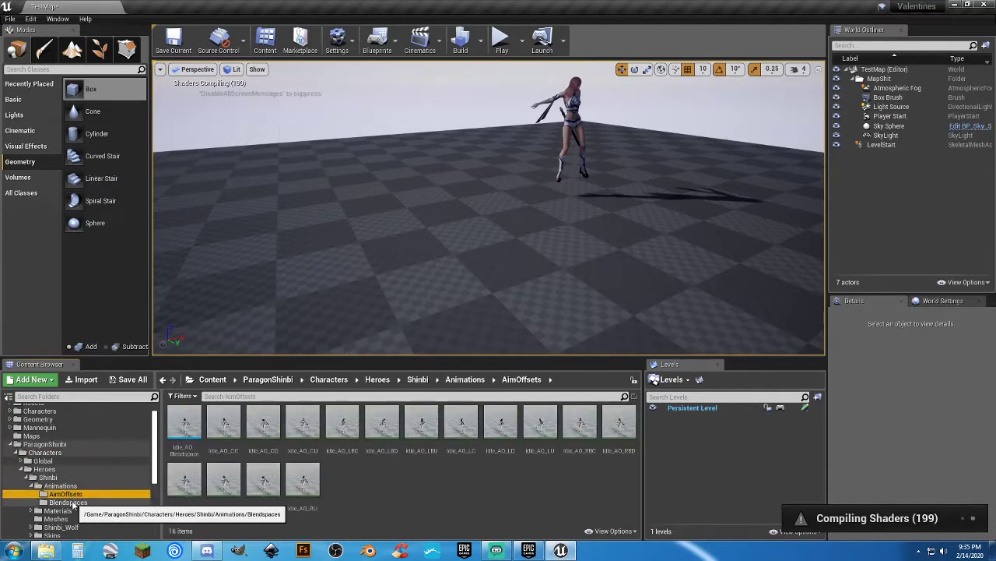
{"action": "left_click", "coordinate": [70, 503]}
{"action": "scroll", "coordinate": [71, 506], "scroll_direction": "down", "scroll_amount": 2}
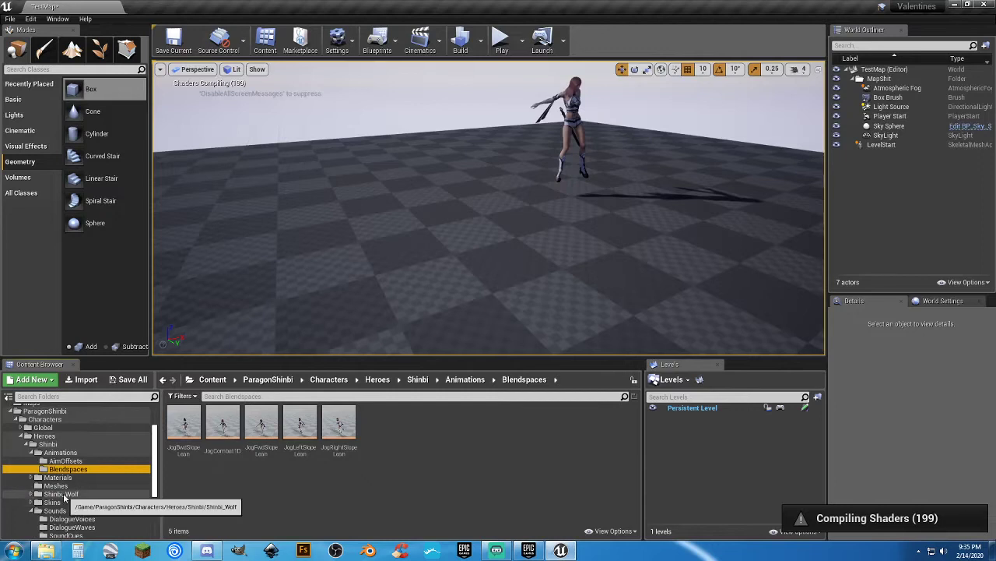
{"action": "left_click", "coordinate": [62, 494]}
{"action": "double_click", "coordinate": [185, 424]}
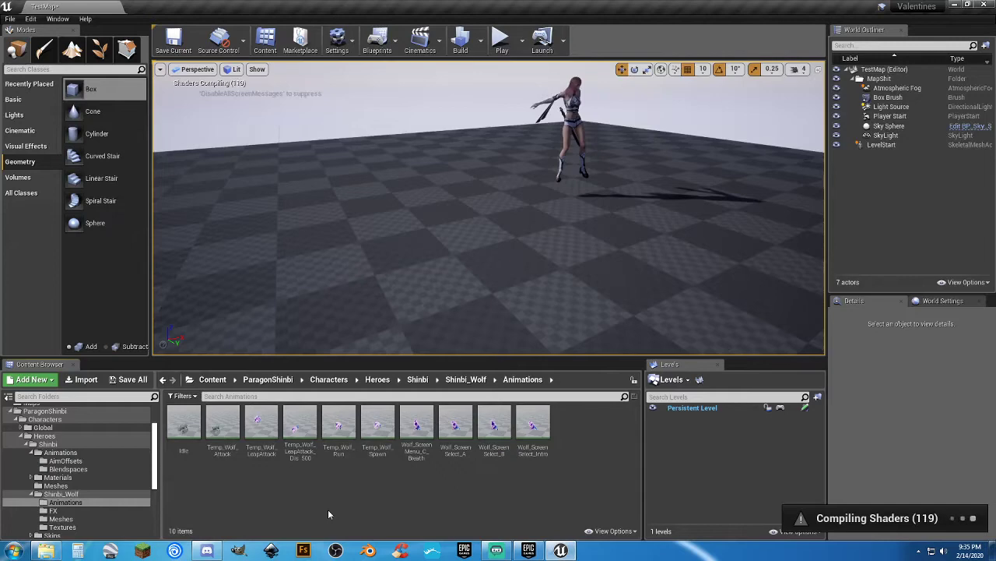
{"action": "left_click", "coordinate": [34, 493]}
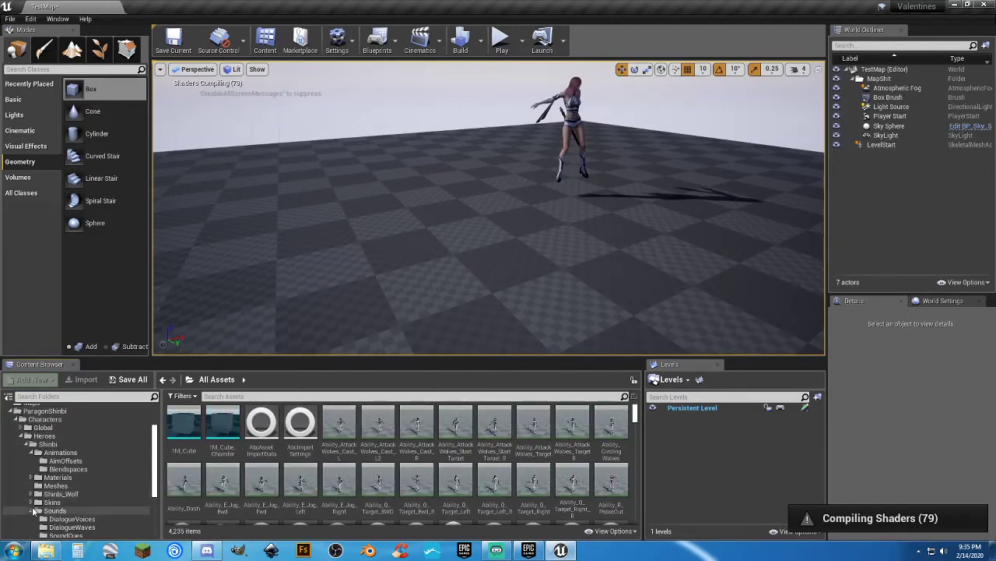
Open the Blueprints folder inside the top-level Characters folder of the project content
{"action": "scroll", "coordinate": [35, 483], "scroll_direction": "up", "scroll_amount": 2}
{"action": "scroll", "coordinate": [38, 476], "scroll_direction": "up", "scroll_amount": 1}
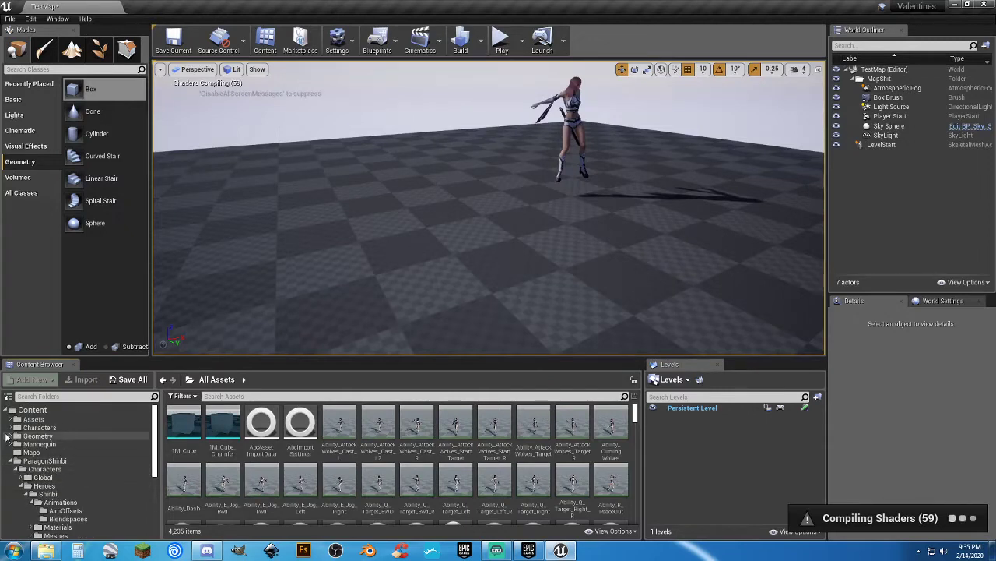
{"action": "left_click", "coordinate": [10, 428]}
{"action": "left_click", "coordinate": [42, 436]}
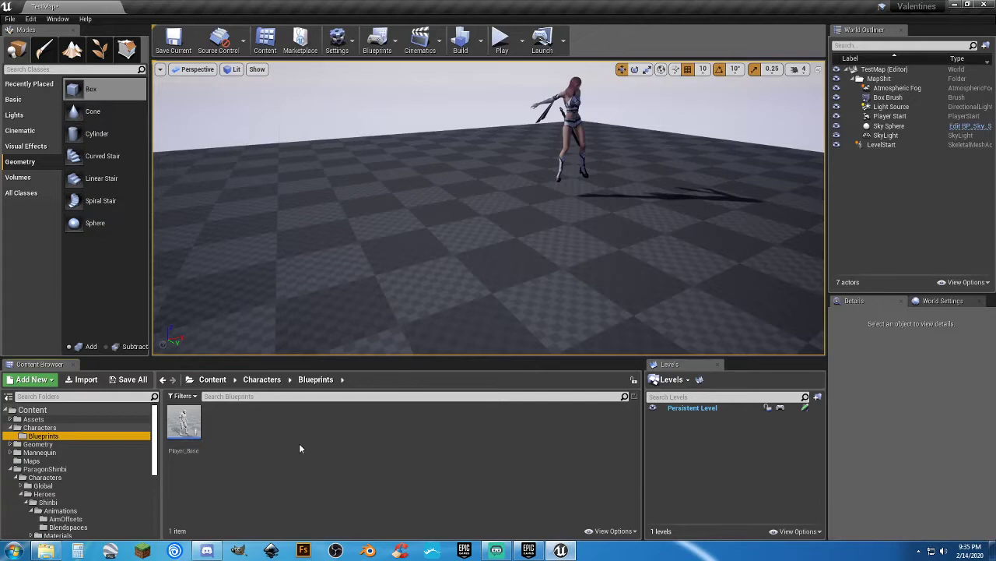
Delete the LevelStart character actor from the level
{"action": "left_click", "coordinate": [573, 117]}
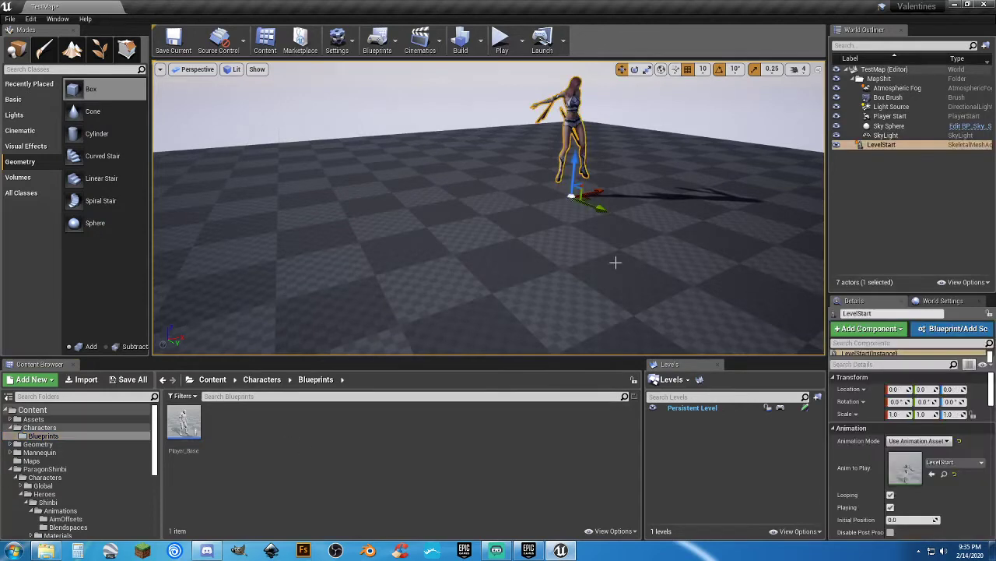
{"action": "key", "text": "Delete"}
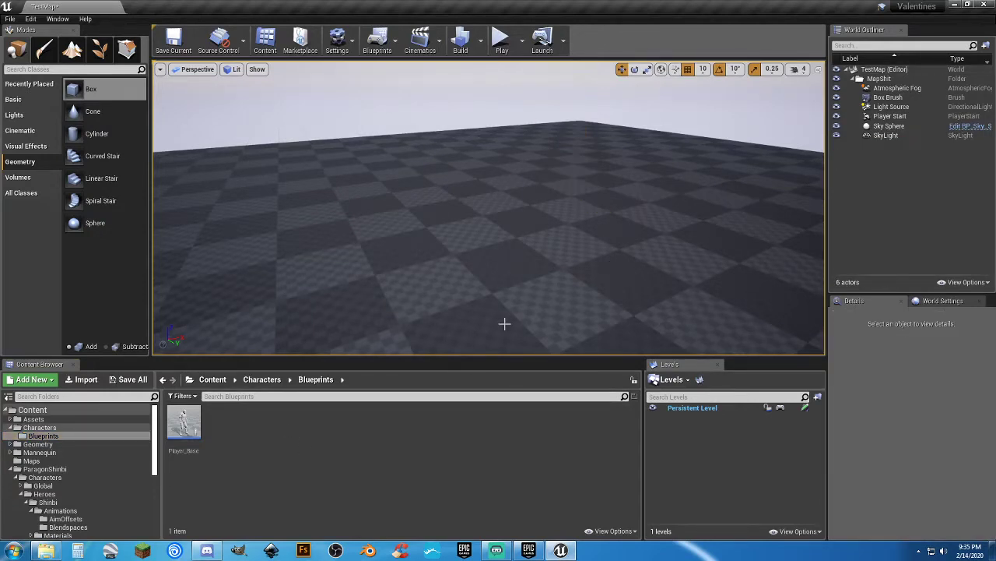
Duplicate the Player_Base blueprint and name the copy Shinbi
{"action": "right_click", "coordinate": [237, 421]}
{"action": "left_click", "coordinate": [241, 444]}
{"action": "right_click", "coordinate": [195, 436]}
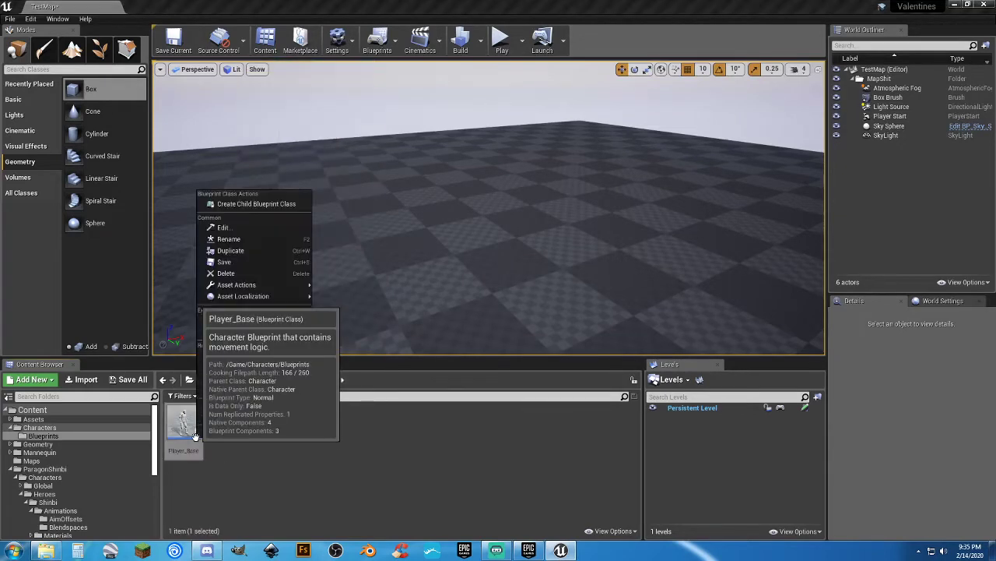
{"action": "left_click", "coordinate": [263, 251]}
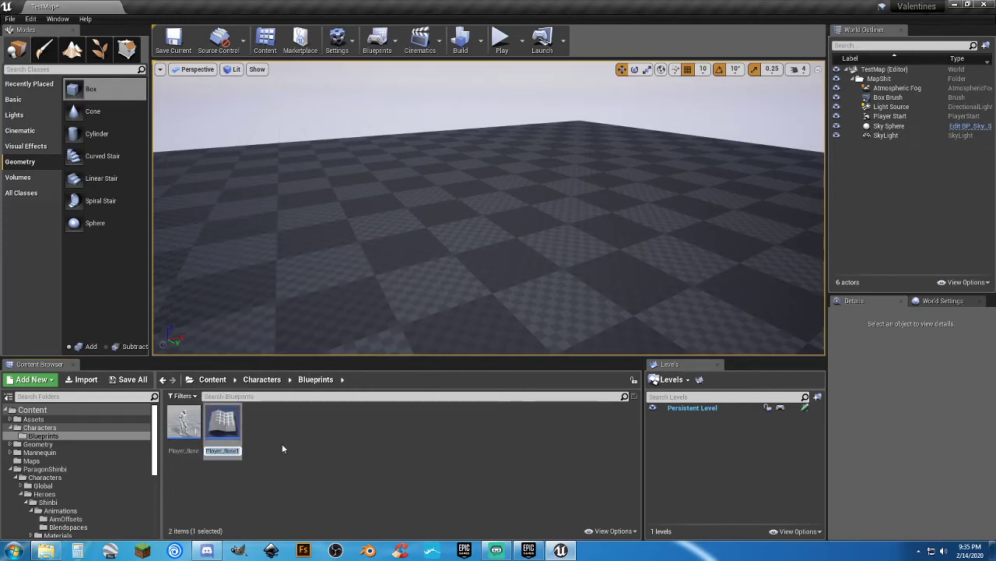
{"action": "type", "text": "Shinbi"}
{"action": "key", "text": "Return"}
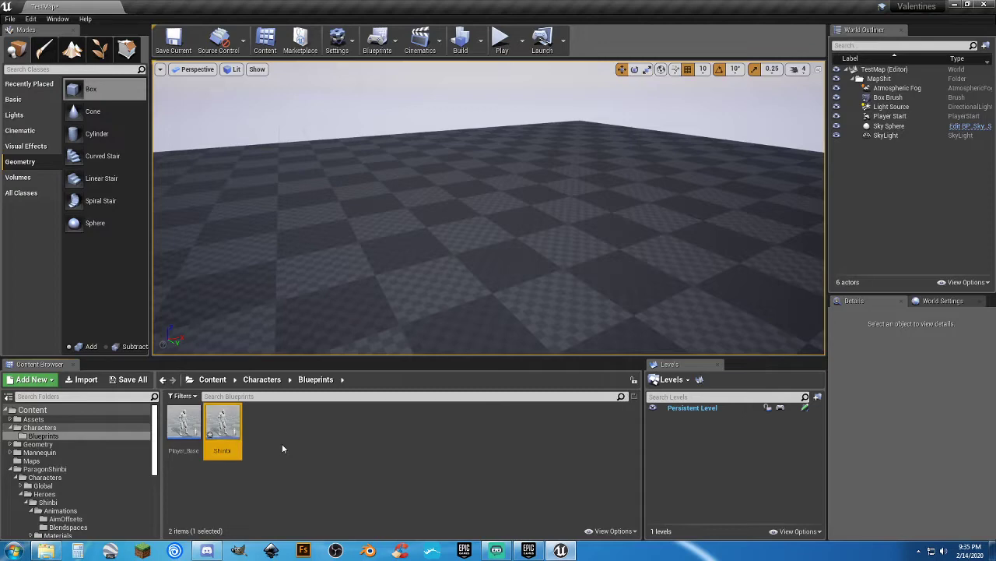
Open the Shinbi blueprint and examine its Event Graph, including the Startup Stuff and movement input nodes
{"action": "key", "text": "Return"}
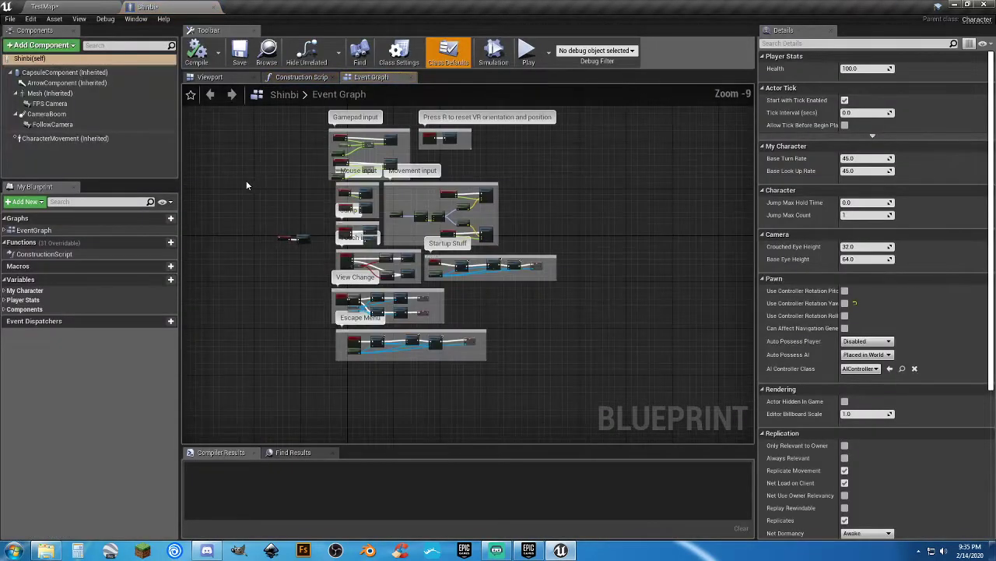
{"action": "scroll", "coordinate": [243, 184], "scroll_direction": "up", "scroll_amount": 2}
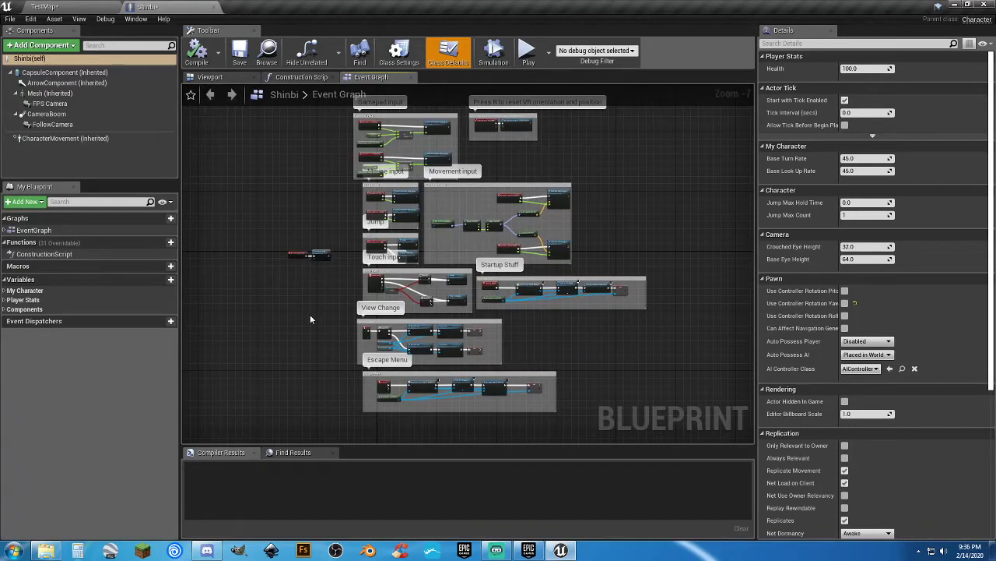
{"action": "scroll", "coordinate": [601, 315], "scroll_direction": "up", "scroll_amount": 4}
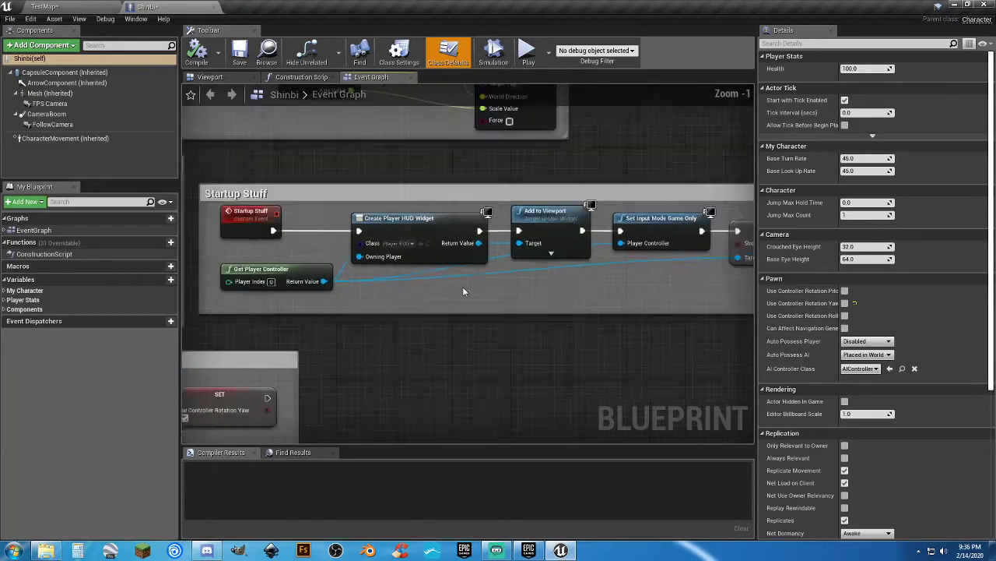
{"action": "scroll", "coordinate": [462, 291], "scroll_direction": "down", "scroll_amount": 2}
{"action": "right_click_drag", "start_coordinate": [401, 330], "coordinate": [238, 385]}
{"action": "right_click_drag", "start_coordinate": [393, 188], "coordinate": [461, 159]}
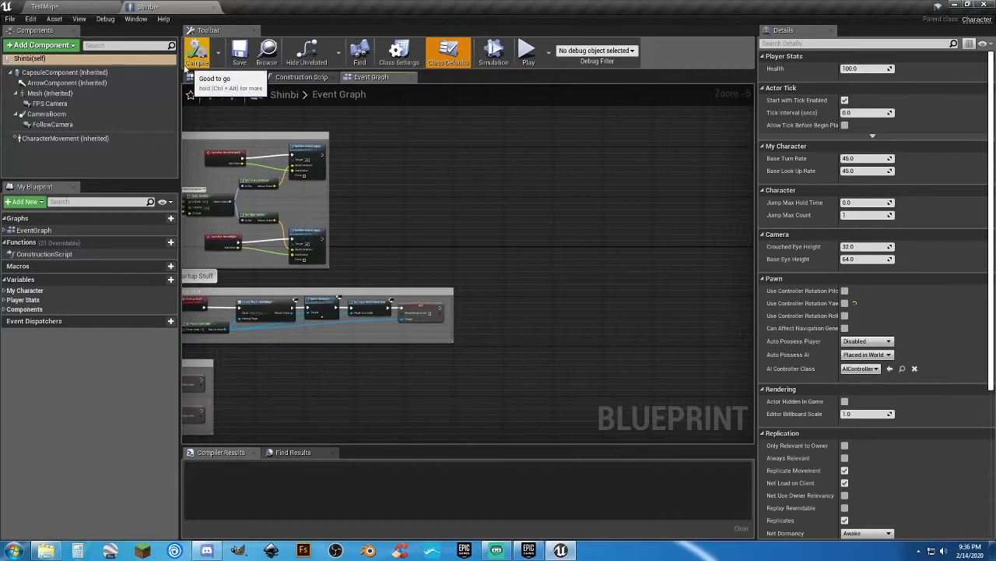
Save the Shinbi blueprint and close its editor
{"action": "left_click", "coordinate": [240, 56]}
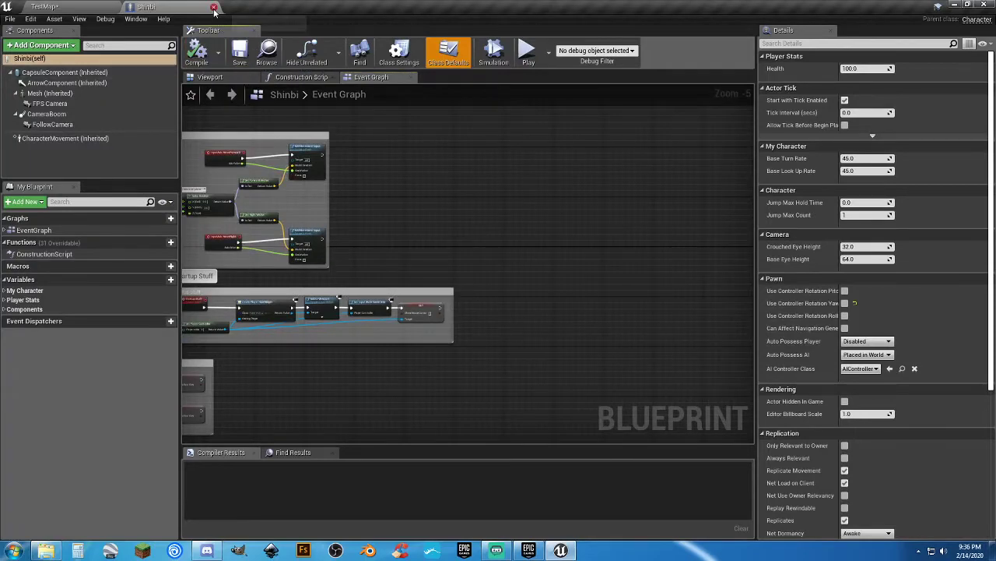
{"action": "left_click", "coordinate": [216, 7]}
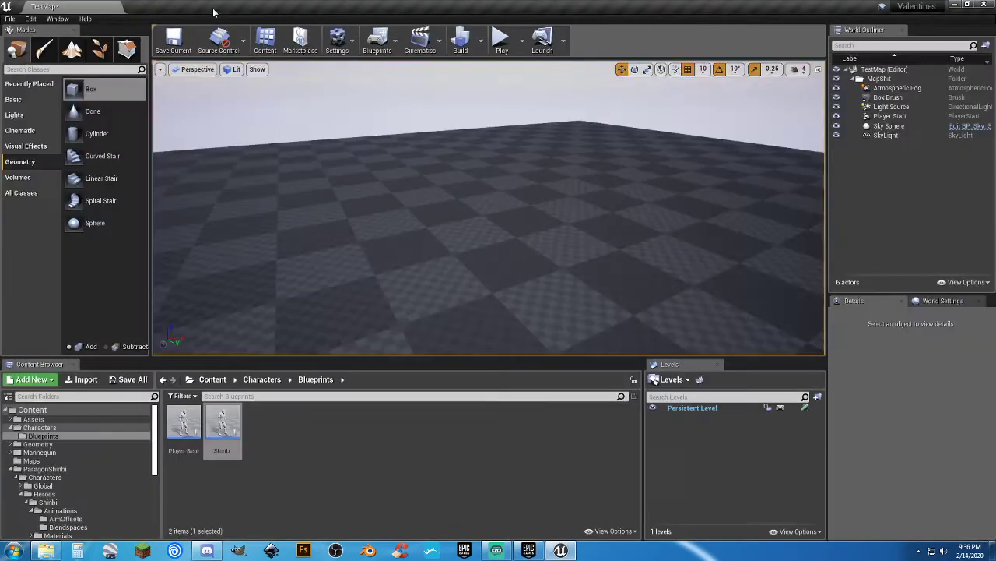
{"action": "left_click", "coordinate": [312, 459]}
Locate Shinbi's asset folders under ParagonShinbi in the folder tree
{"action": "scroll", "coordinate": [104, 483], "scroll_direction": "down", "scroll_amount": 2}
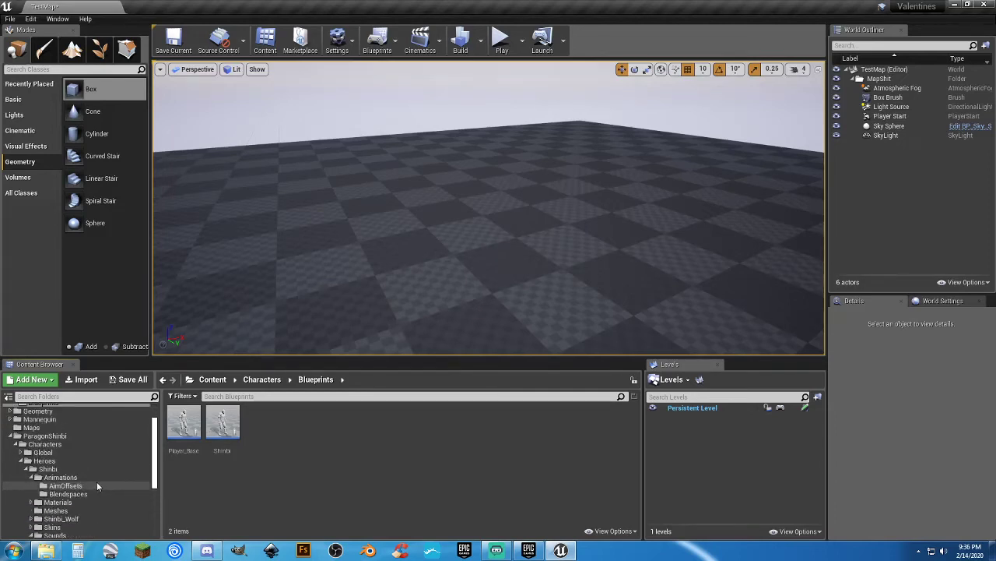
{"action": "scroll", "coordinate": [93, 481], "scroll_direction": "down", "scroll_amount": 1}
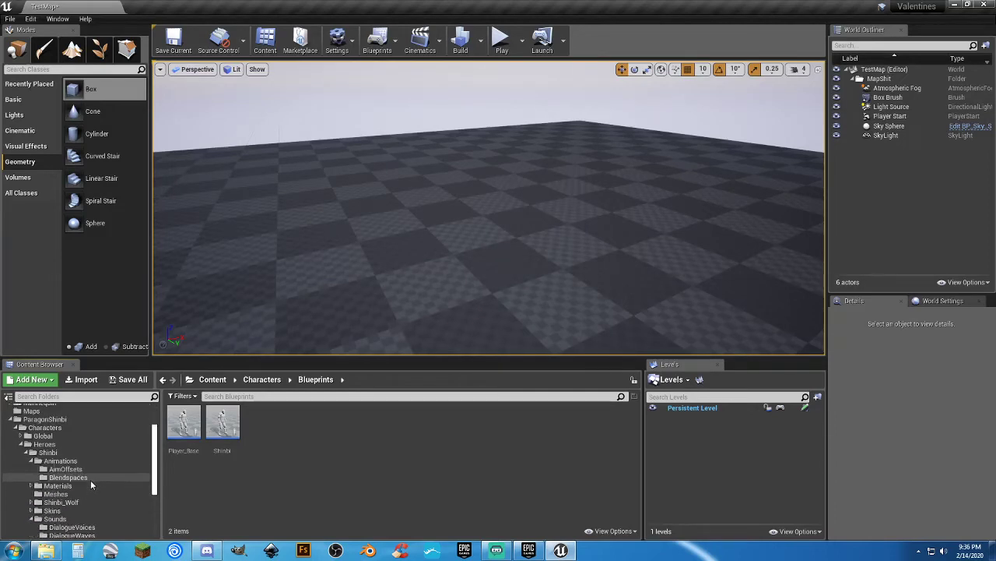
{"action": "scroll", "coordinate": [86, 481], "scroll_direction": "down", "scroll_amount": 1}
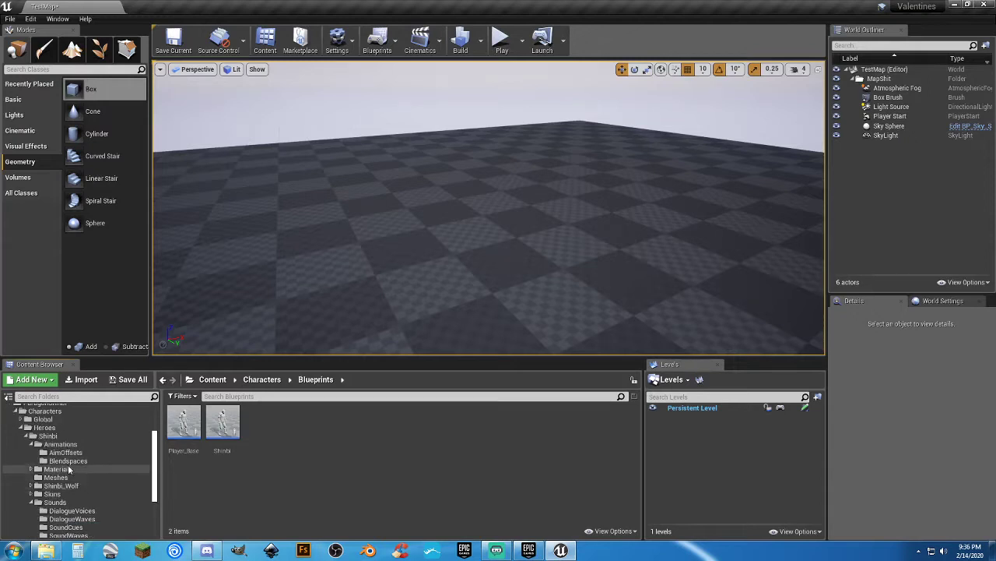
Open the Shinbi_Skeleton asset from the Meshes folder of the Shinbi hero in ParagonShinbi
{"action": "left_click", "coordinate": [58, 444]}
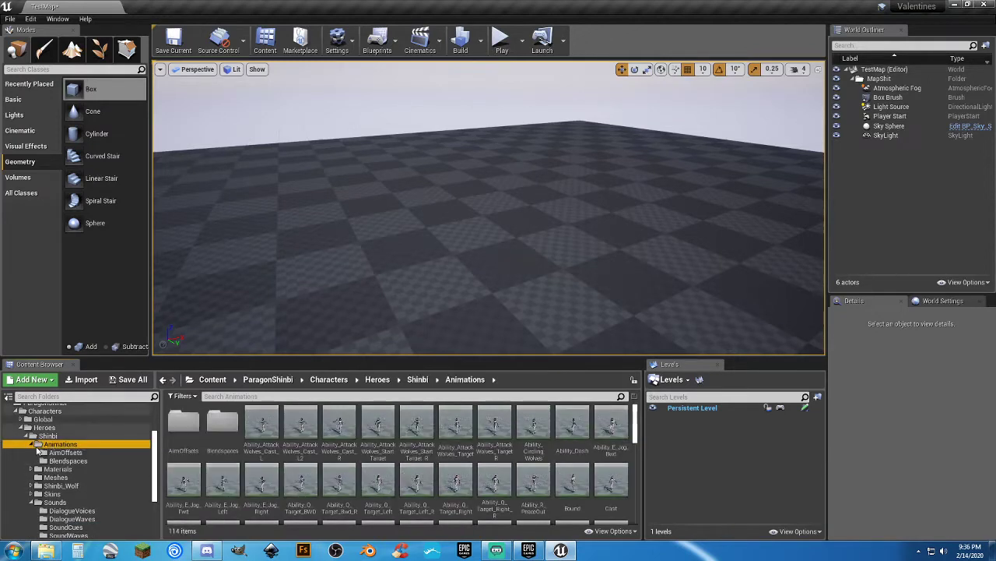
{"action": "scroll", "coordinate": [35, 441], "scroll_direction": "down", "scroll_amount": 3}
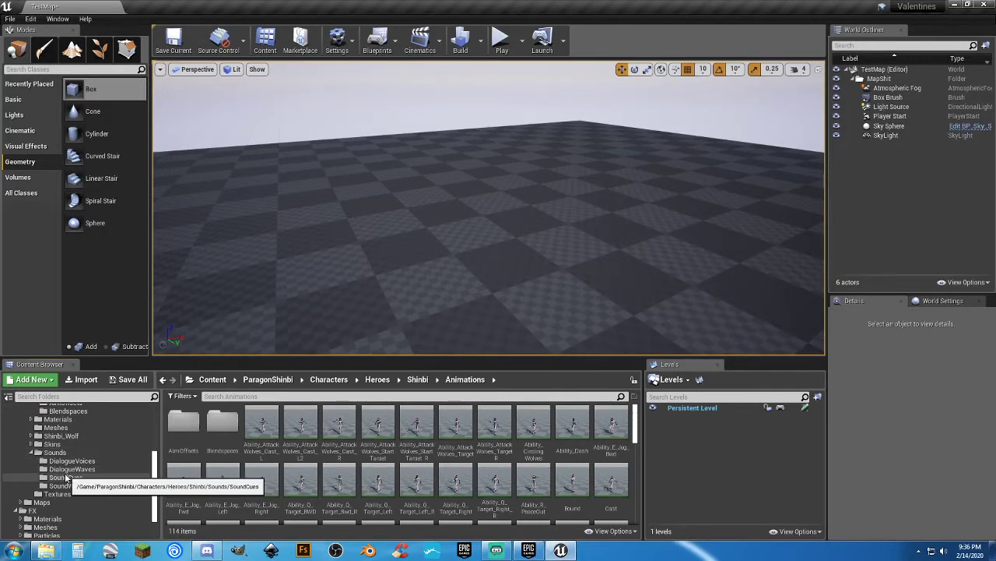
{"action": "scroll", "coordinate": [67, 477], "scroll_direction": "down", "scroll_amount": 1}
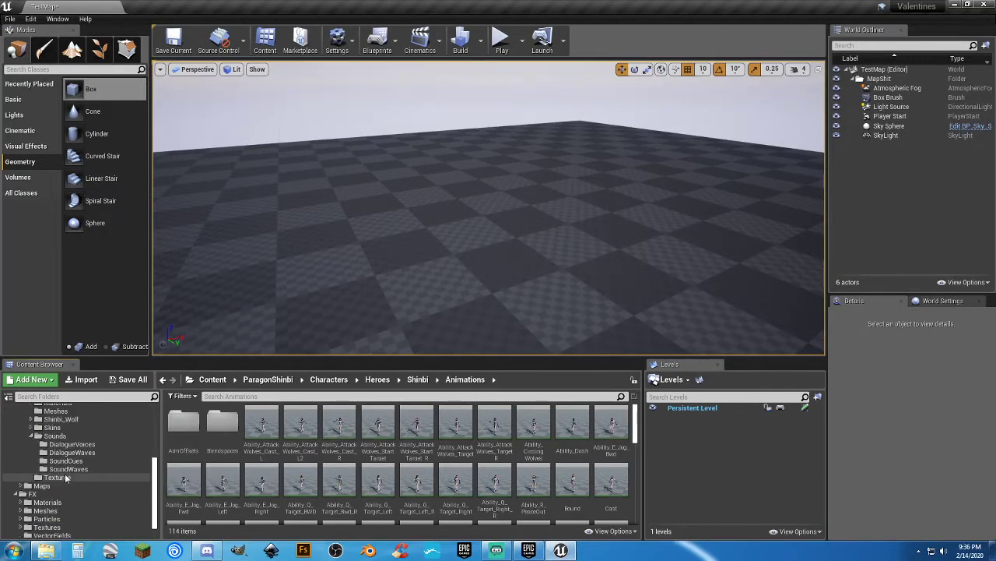
{"action": "scroll", "coordinate": [67, 478], "scroll_direction": "up", "scroll_amount": 1}
{"action": "scroll", "coordinate": [67, 477], "scroll_direction": "up", "scroll_amount": 1}
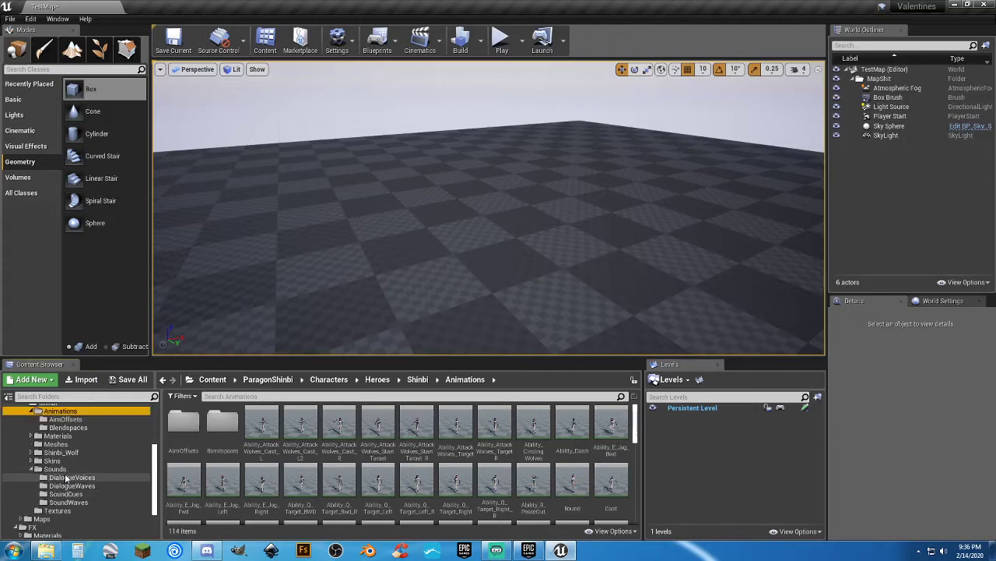
{"action": "left_click", "coordinate": [56, 444]}
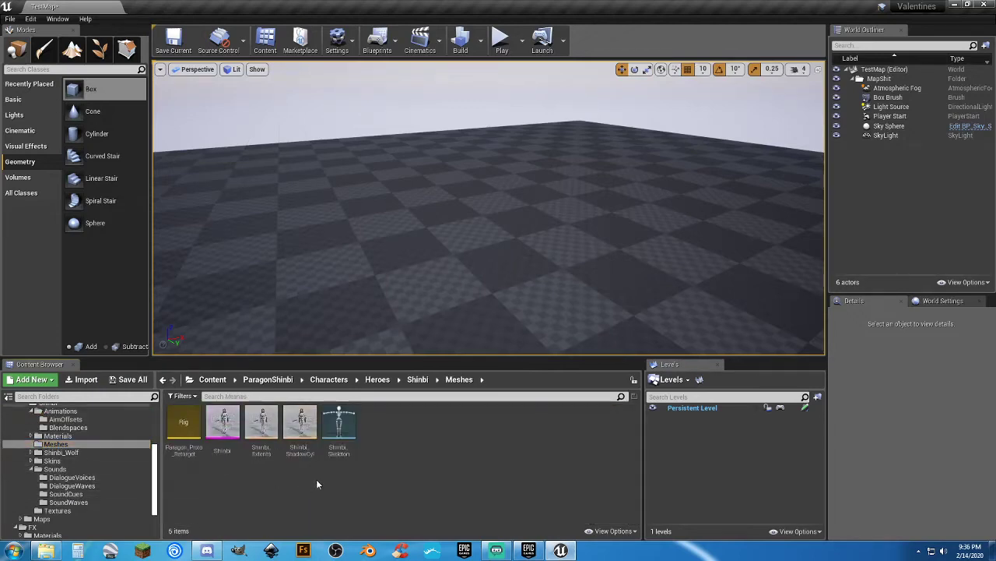
{"action": "double_click", "coordinate": [340, 455]}
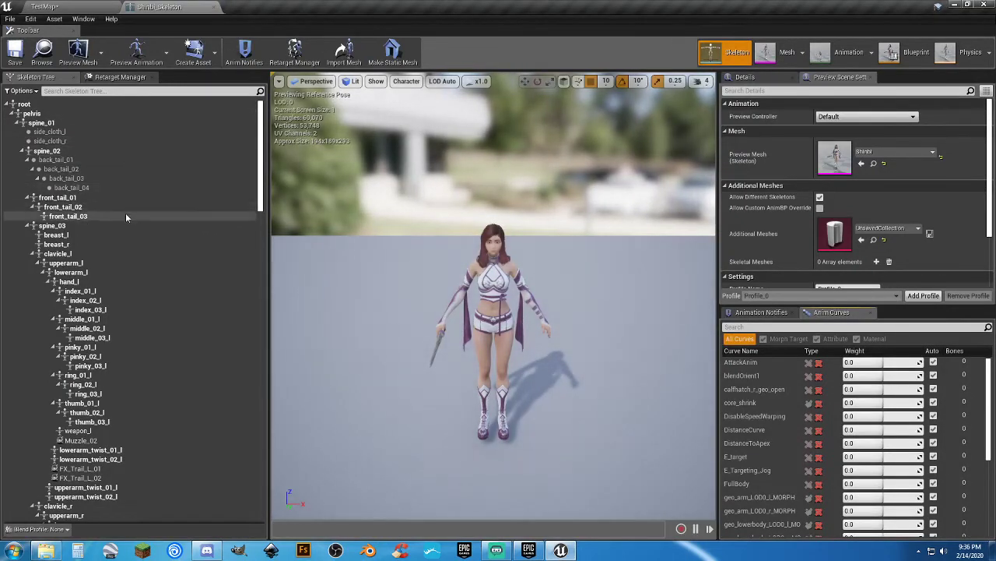
Inspect the front_tail_01, front_tail_02 and front_tail_03 bones in the skeleton hierarchy
{"action": "left_click", "coordinate": [83, 199]}
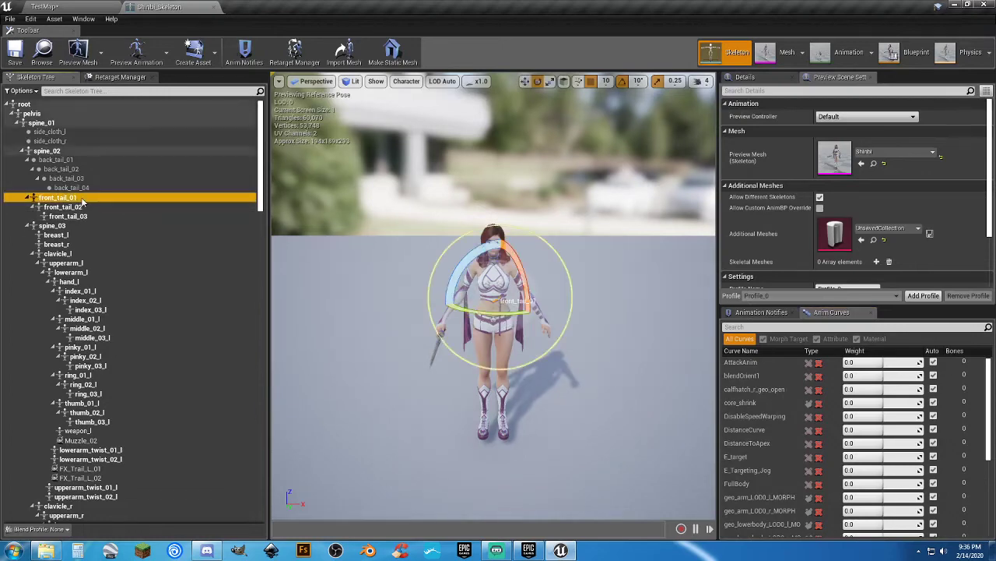
{"action": "left_click", "coordinate": [84, 207]}
{"action": "left_click", "coordinate": [89, 217]}
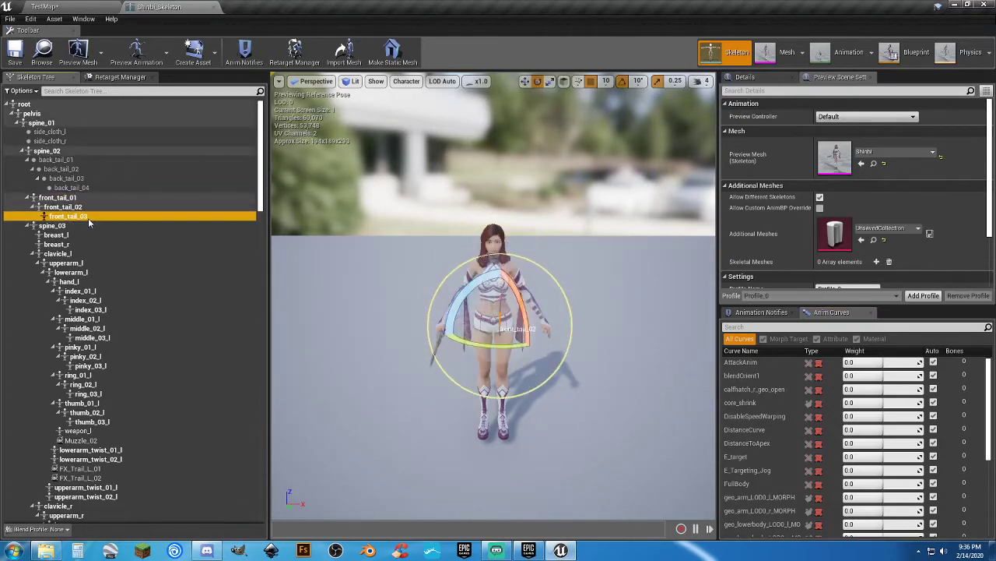
Review the skeleton's source-to-target bone mappings for the Paragon_Proto_Retarget rig, and close the skeleton asset
{"action": "left_click", "coordinate": [110, 77]}
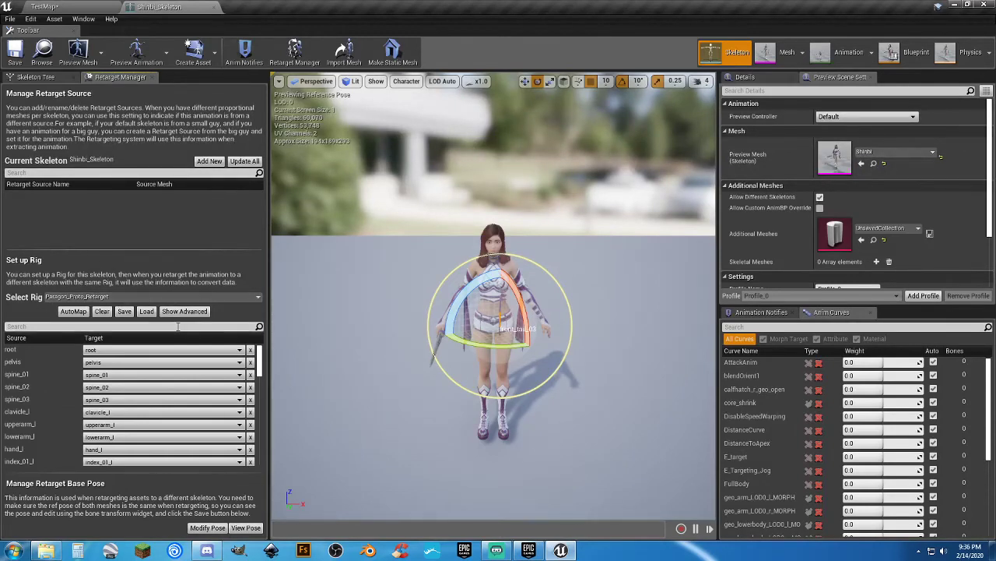
{"action": "scroll", "coordinate": [173, 423], "scroll_direction": "down", "scroll_amount": 1}
{"action": "scroll", "coordinate": [173, 423], "scroll_direction": "down", "scroll_amount": 3}
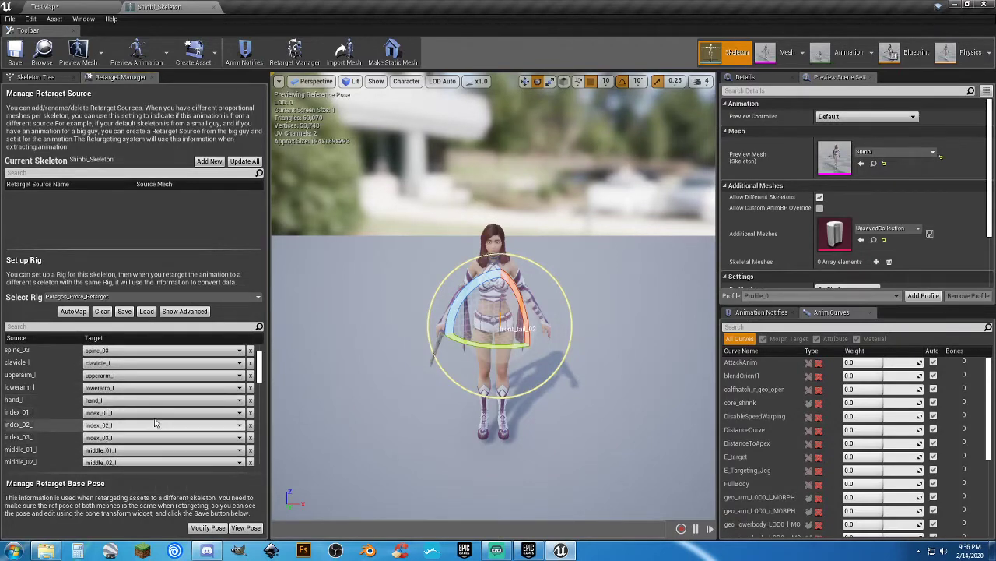
{"action": "scroll", "coordinate": [154, 413], "scroll_direction": "up", "scroll_amount": 5}
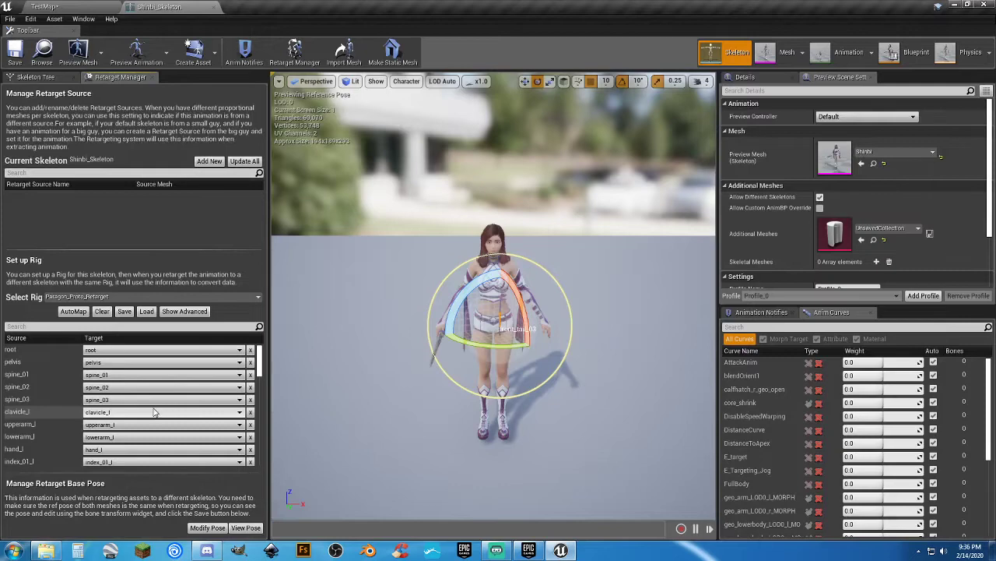
{"action": "scroll", "coordinate": [154, 413], "scroll_direction": "down", "scroll_amount": 15}
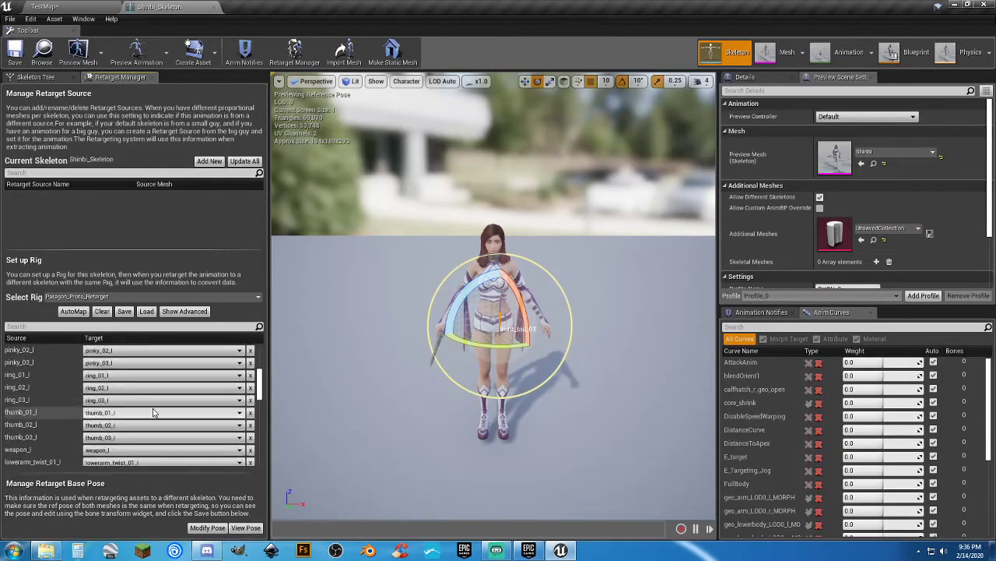
{"action": "scroll", "coordinate": [154, 413], "scroll_direction": "down", "scroll_amount": 5}
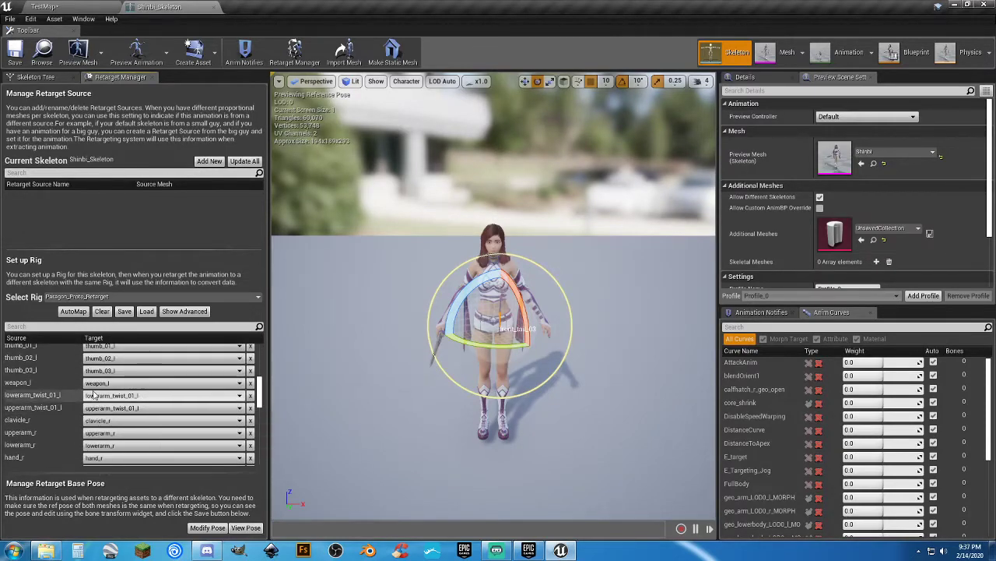
{"action": "scroll", "coordinate": [49, 435], "scroll_direction": "down", "scroll_amount": 5}
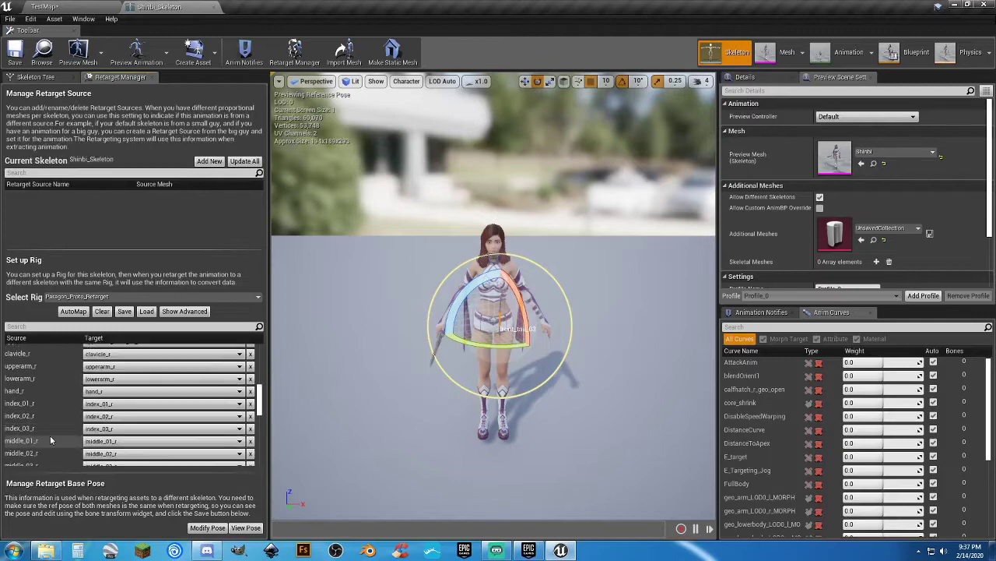
{"action": "scroll", "coordinate": [185, 426], "scroll_direction": "down", "scroll_amount": 6}
{"action": "scroll", "coordinate": [183, 426], "scroll_direction": "down", "scroll_amount": 20}
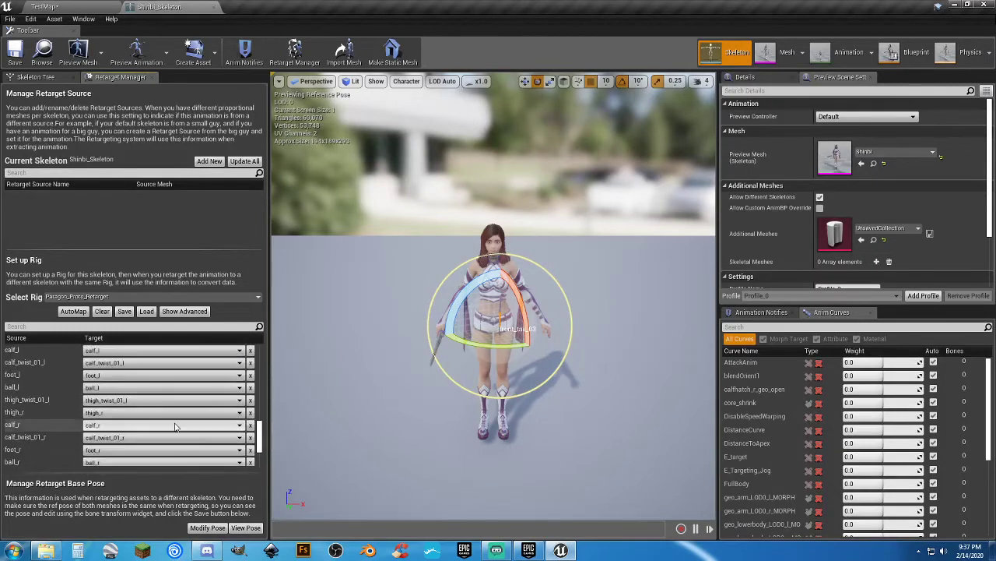
{"action": "scroll", "coordinate": [171, 427], "scroll_direction": "up", "scroll_amount": 20}
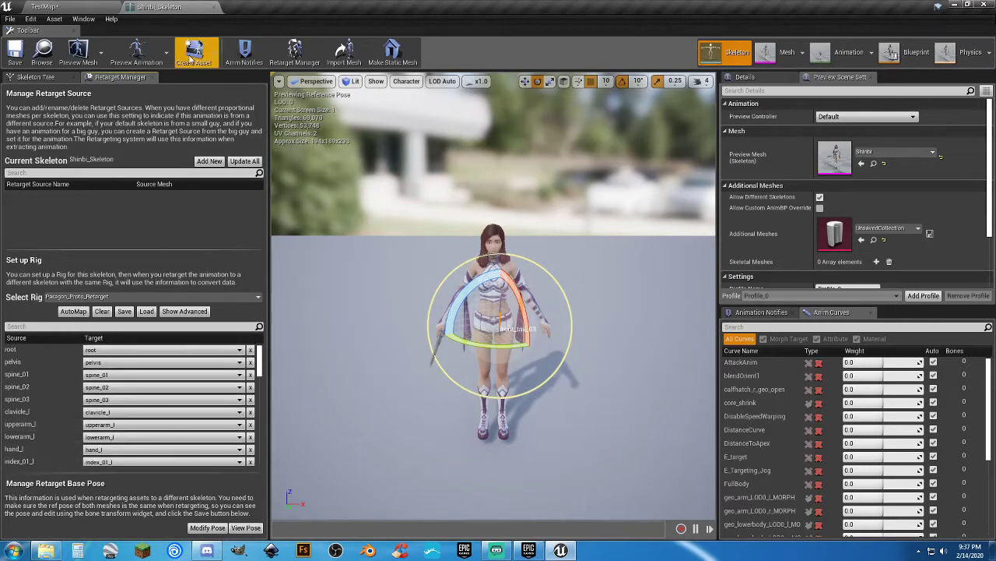
{"action": "left_click", "coordinate": [213, 6]}
{"action": "left_click", "coordinate": [436, 466]}
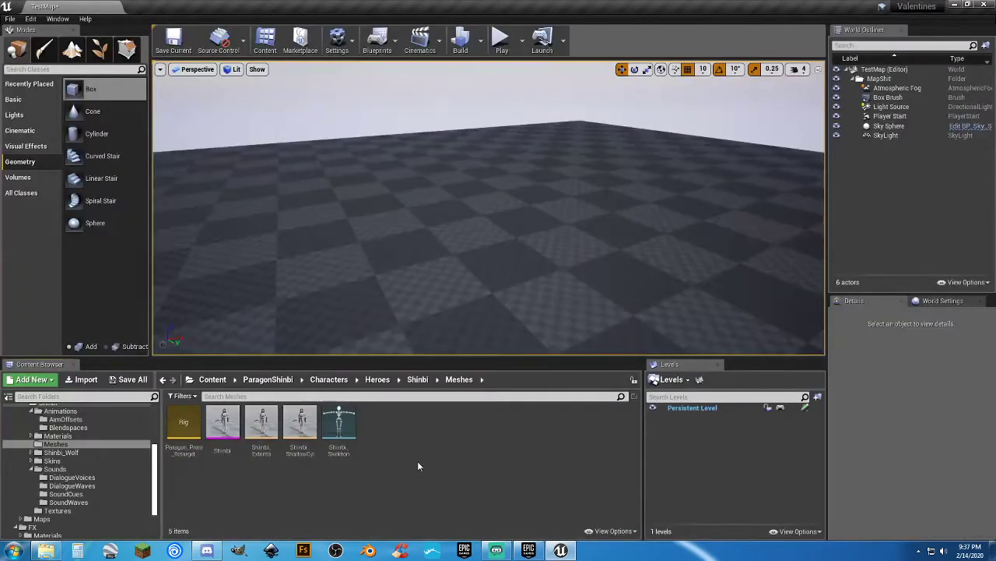
Create a folder named Animations inside the project's top-level Characters folder and open it
{"action": "scroll", "coordinate": [87, 461], "scroll_direction": "up", "scroll_amount": 4}
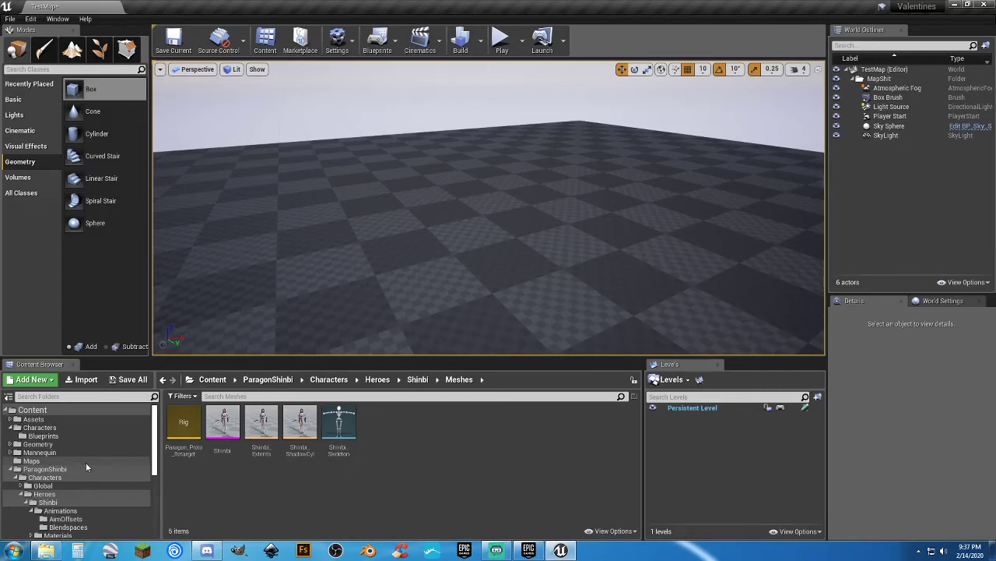
{"action": "left_click", "coordinate": [47, 427]}
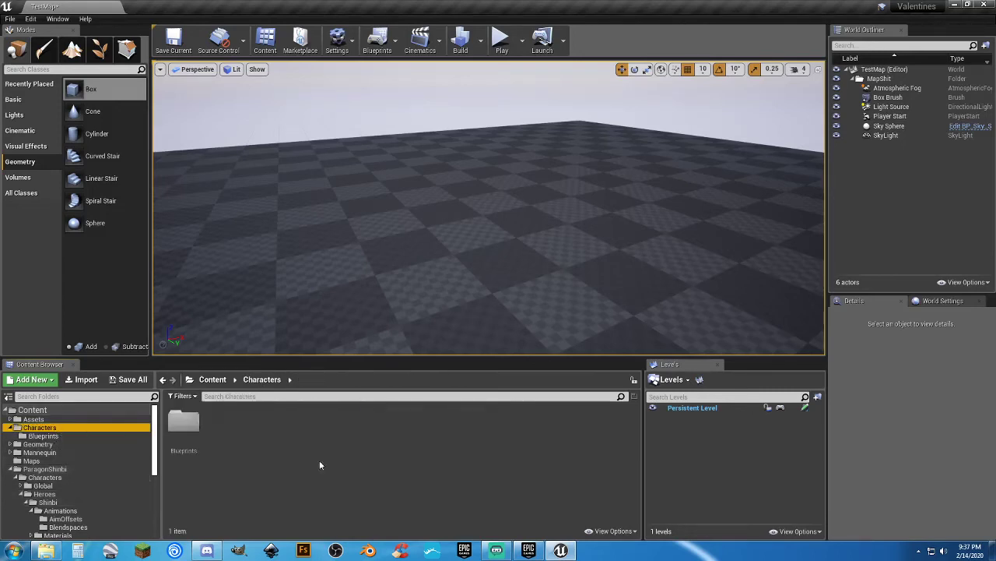
{"action": "right_click", "coordinate": [276, 438]}
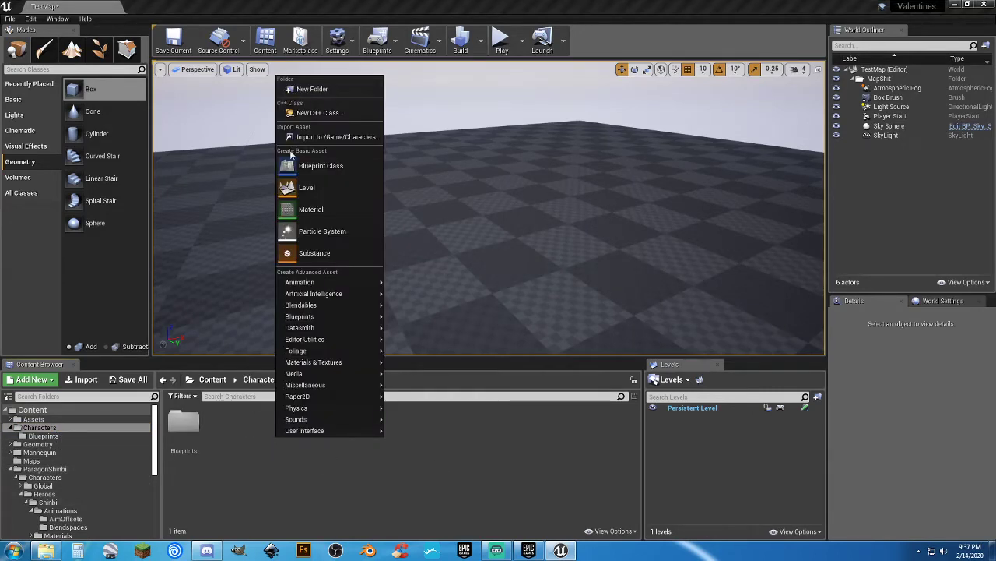
{"action": "left_click", "coordinate": [327, 89]}
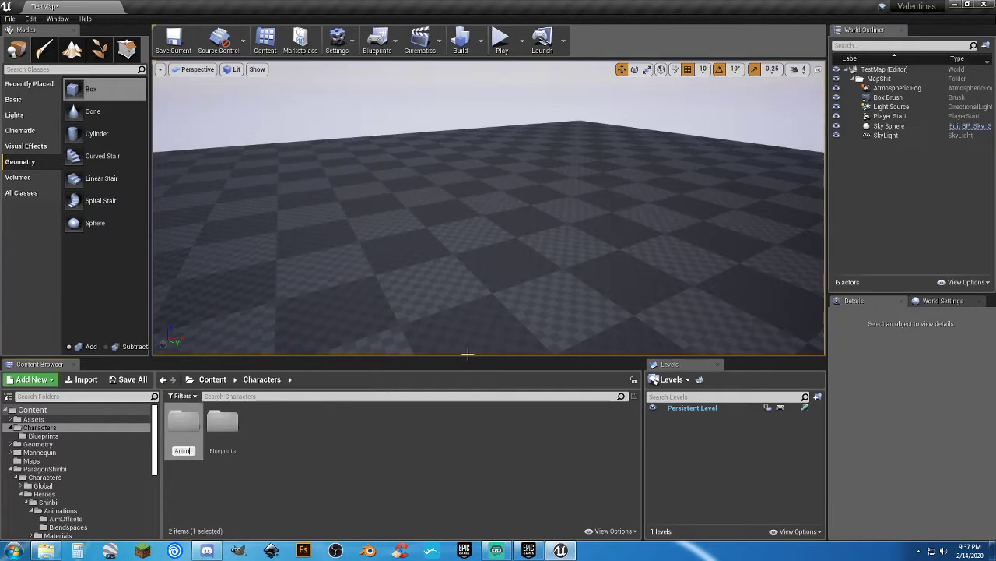
{"action": "type", "text": "Animations"}
{"action": "key", "text": "Return"}
{"action": "key", "text": "Return"}
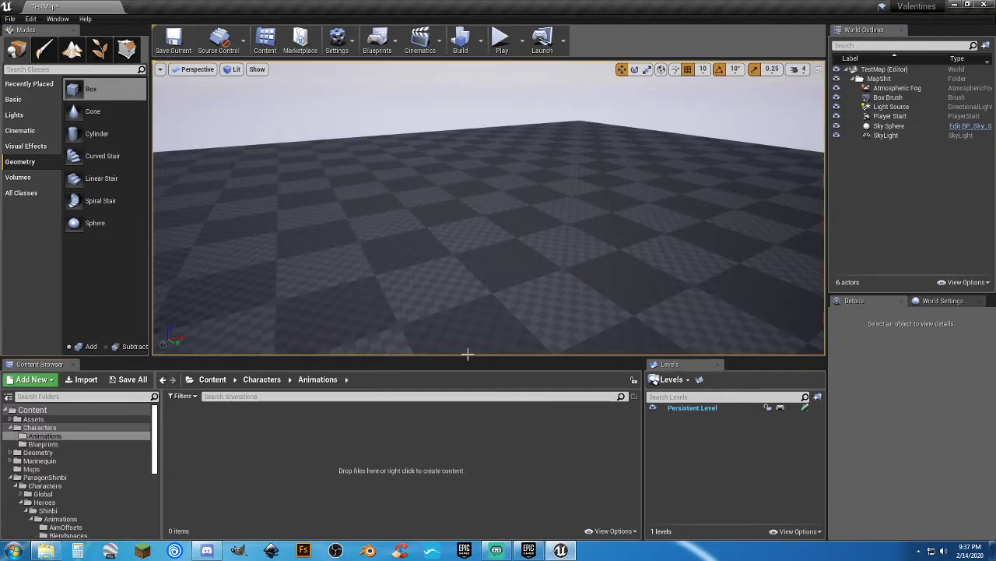
Create an Animation Blueprint in the Animations folder targeting Shinbi_Skeleton and name it Shinbi_ABP
{"action": "right_click", "coordinate": [235, 430]}
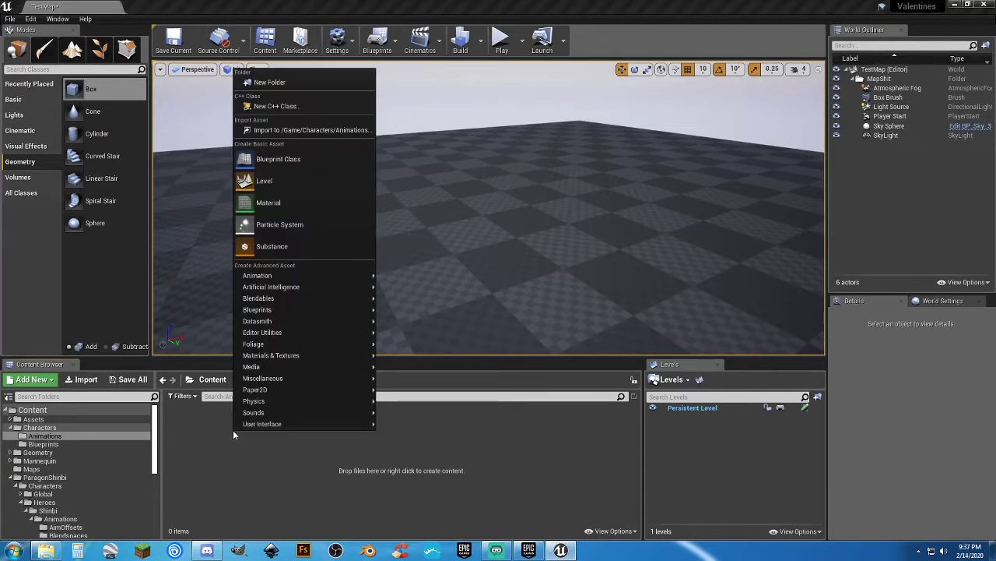
{"action": "mouse_move", "coordinate": [330, 276]}
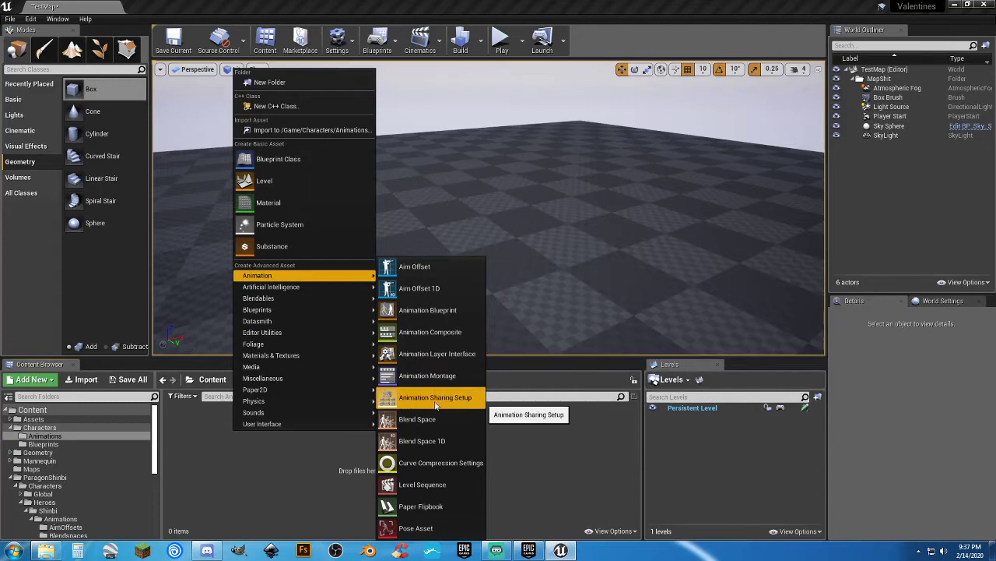
{"action": "left_click", "coordinate": [461, 317]}
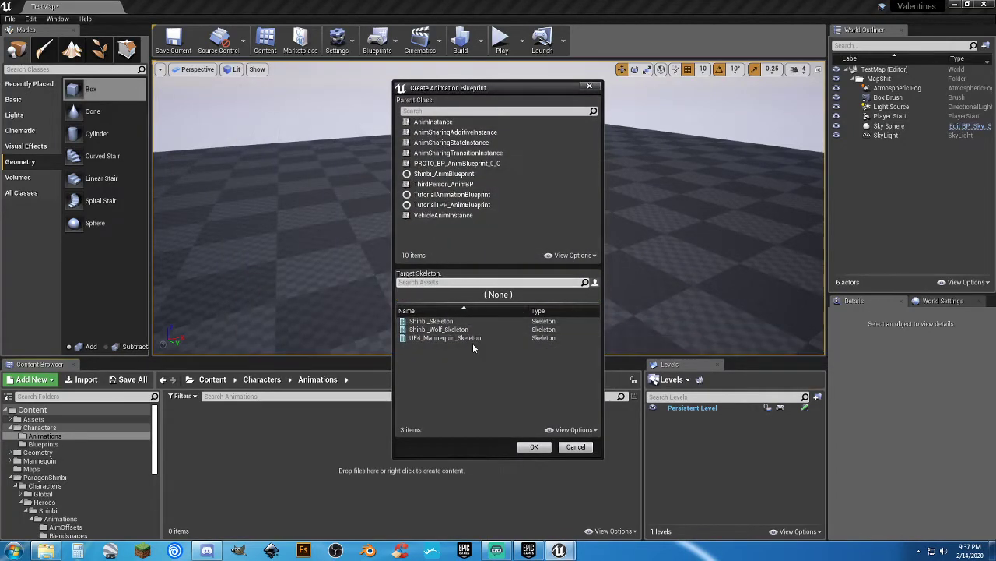
{"action": "left_click", "coordinate": [458, 322]}
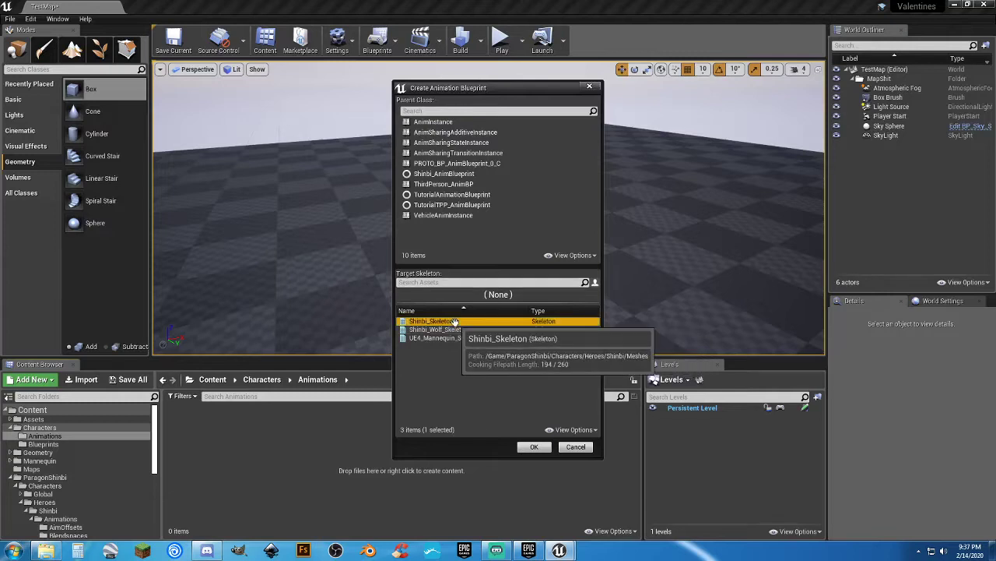
{"action": "left_click", "coordinate": [535, 446]}
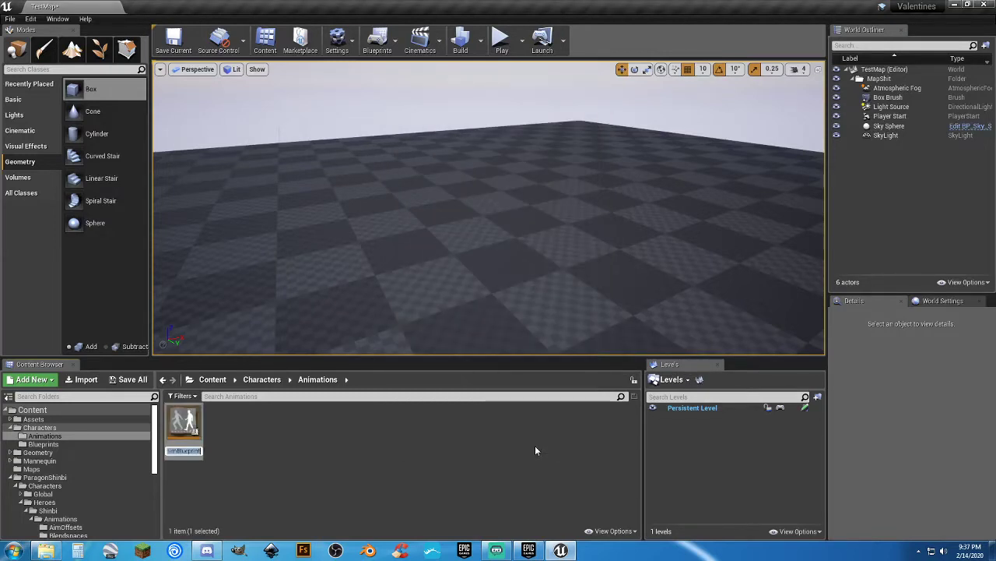
{"action": "type", "text": "Shinbi"}
{"action": "key", "text": "Return"}
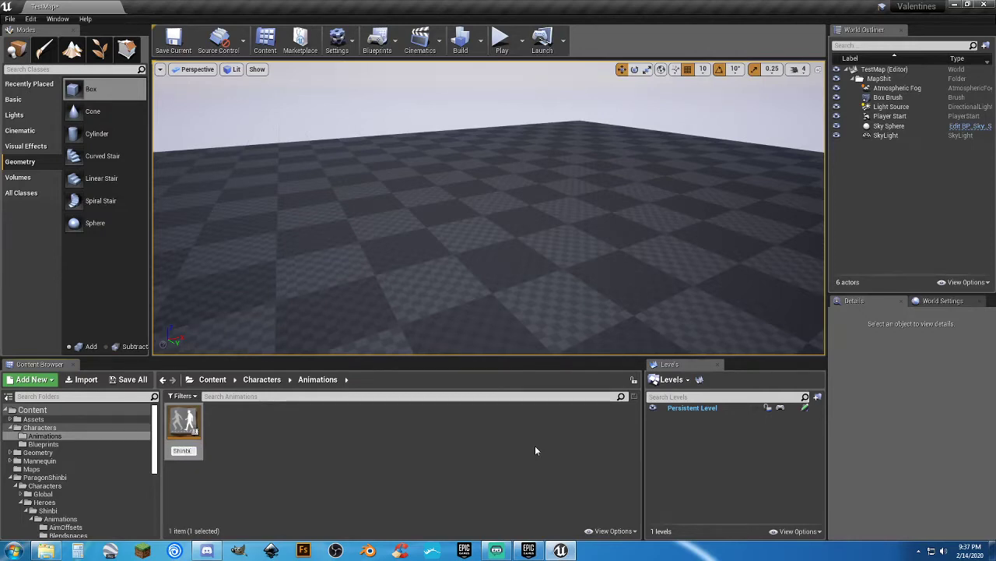
{"action": "type", "text": "_ABP"}
{"action": "key", "text": "Return"}
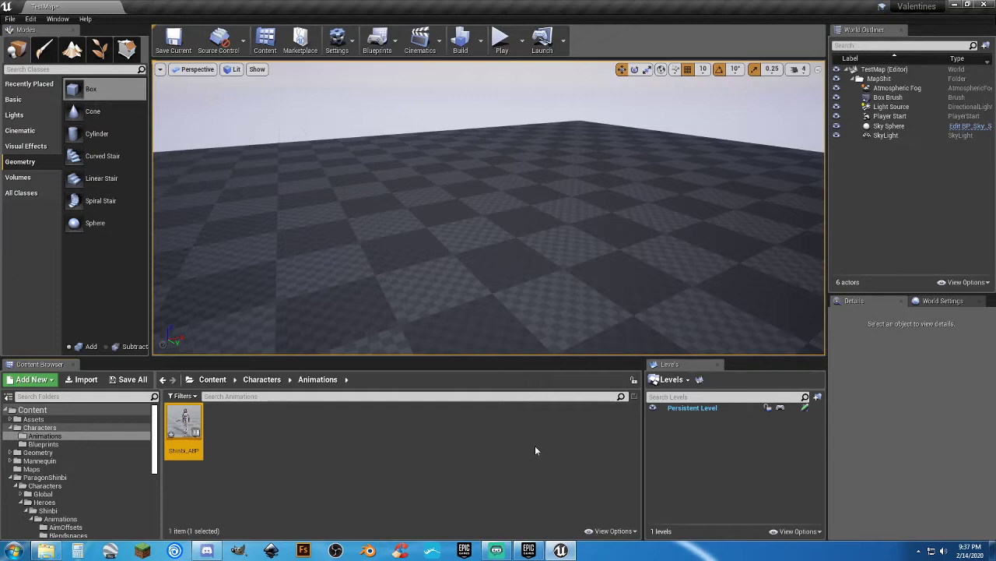
Open Shinbi_ABP and add a new state machine connected to the Output Pose's Result in the AnimGraph
{"action": "double_click", "coordinate": [187, 429]}
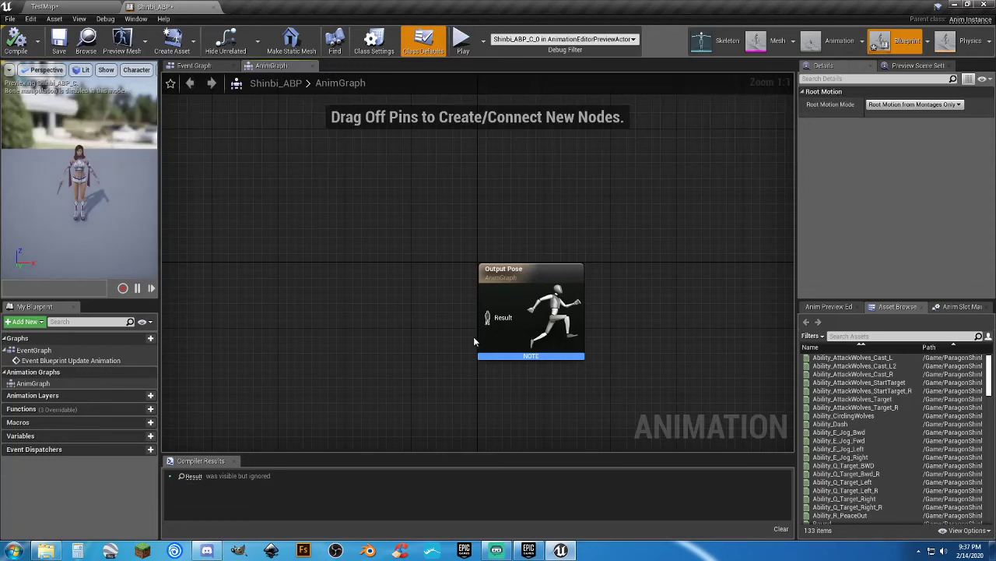
{"action": "left_click_drag", "start_coordinate": [487, 318], "coordinate": [375, 323]}
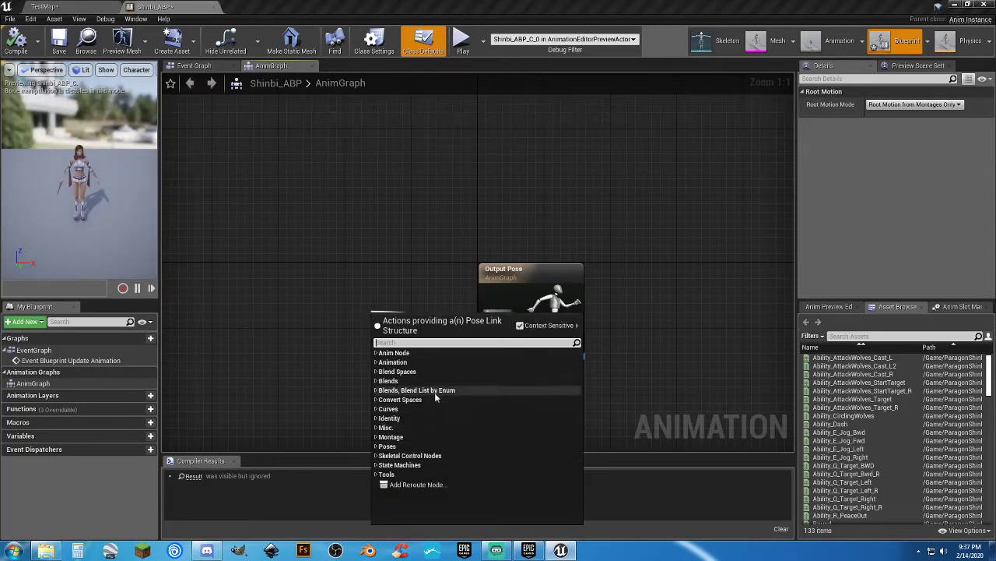
{"action": "type", "text": "state"}
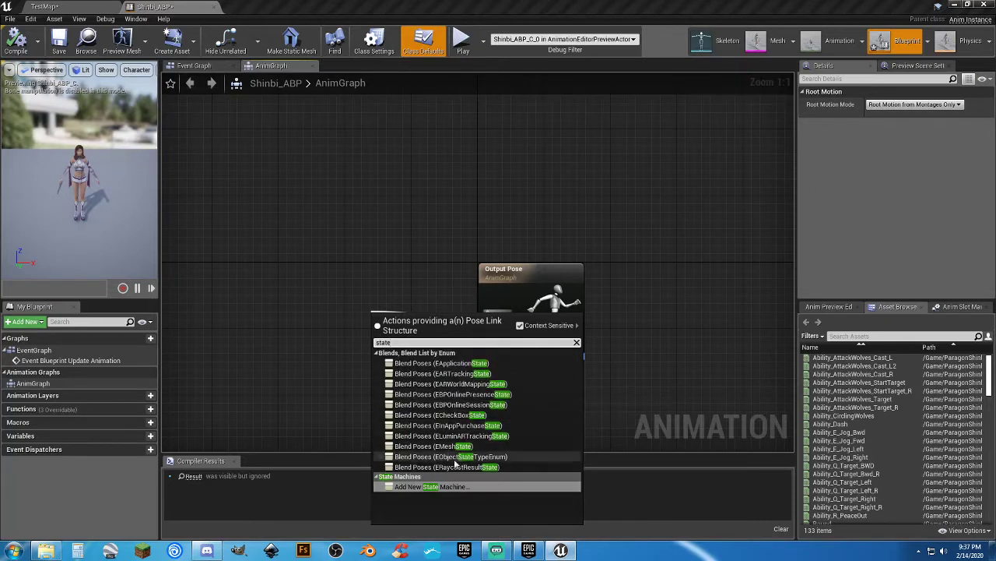
{"action": "left_click", "coordinate": [440, 485]}
{"action": "left_click_drag", "start_coordinate": [403, 326], "coordinate": [376, 277]}
Open the new state machine and add a state connected from Entry, named Idle Walk, placed level beside Entry
{"action": "double_click", "coordinate": [376, 277]}
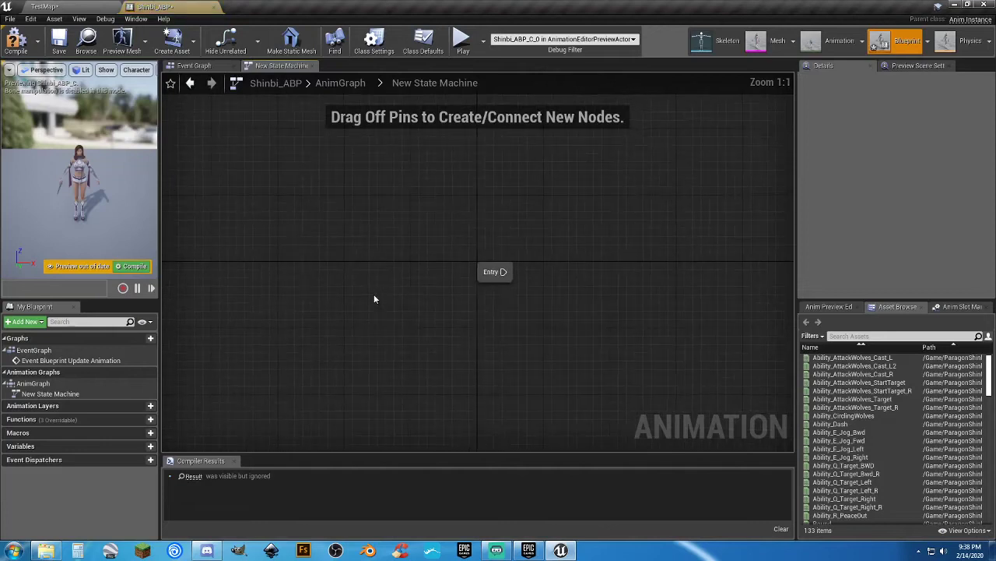
{"action": "left_click_drag", "start_coordinate": [367, 257], "coordinate": [445, 259]}
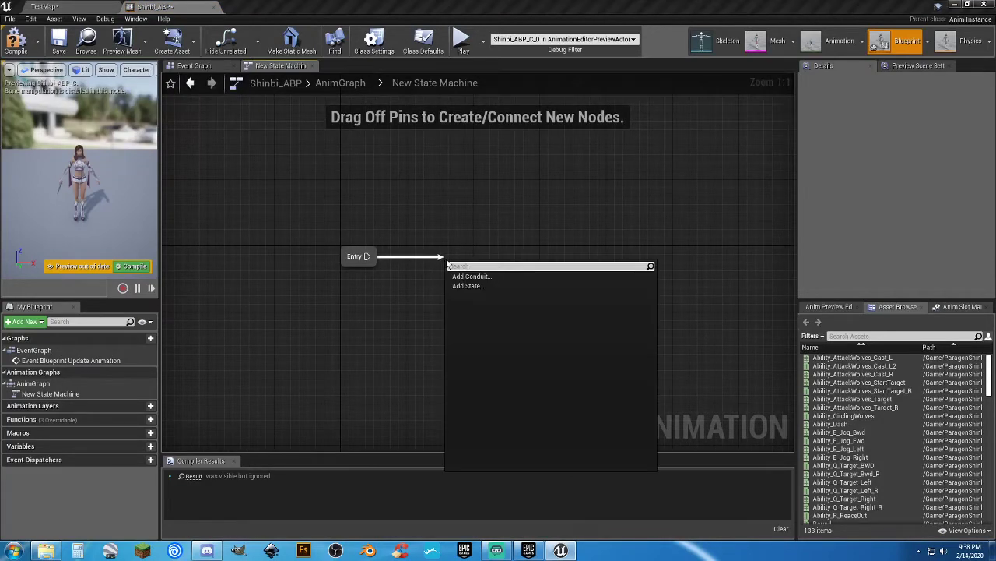
{"action": "left_click", "coordinate": [468, 286]}
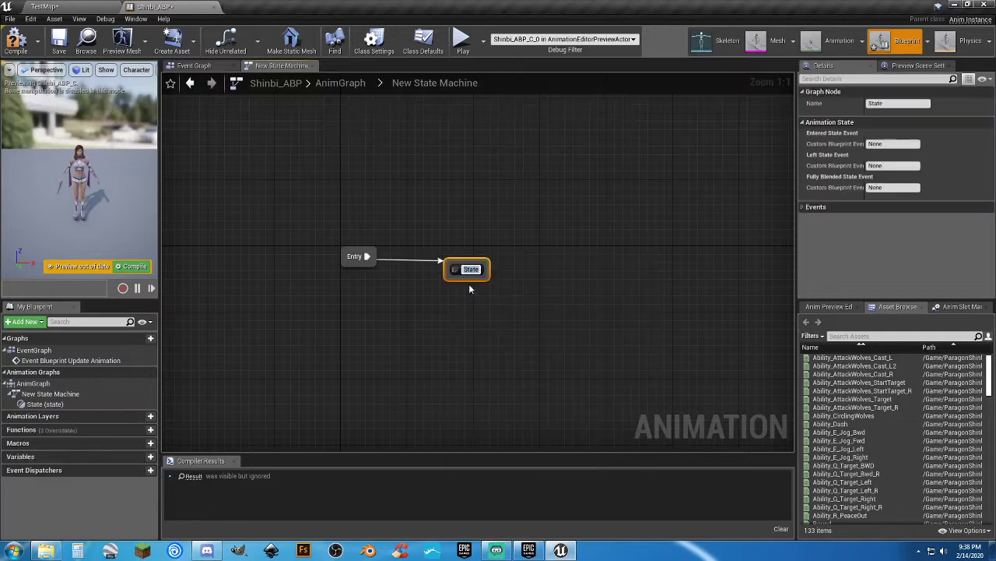
{"action": "type", "text": "Idle Run"}
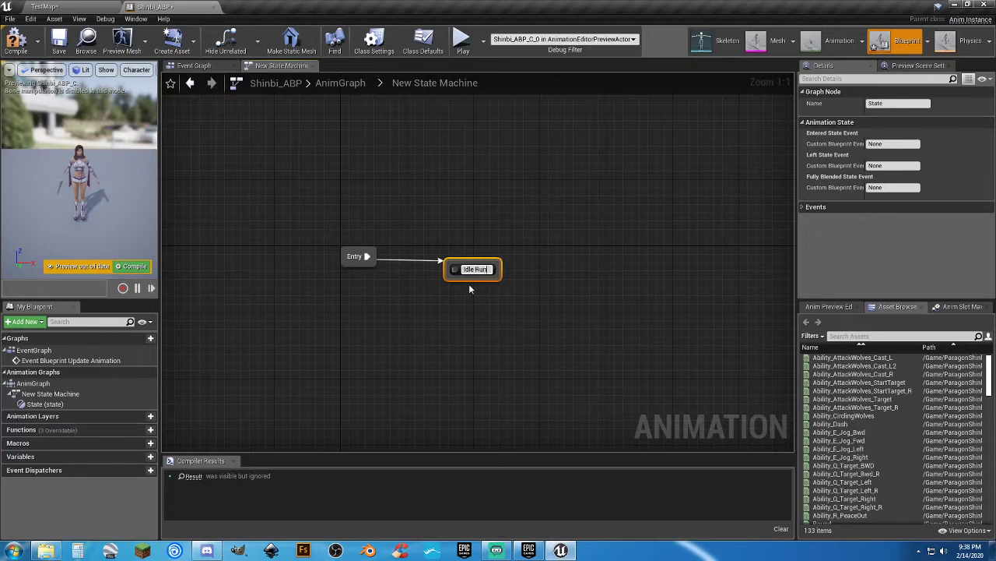
{"action": "key", "text": "BackSpace"}
{"action": "key", "text": "BackSpace"}
{"action": "key", "text": "BackSpace"}
{"action": "key", "text": "BackSpace"}
{"action": "type", "text": "Walk"}
{"action": "key", "text": "Return"}
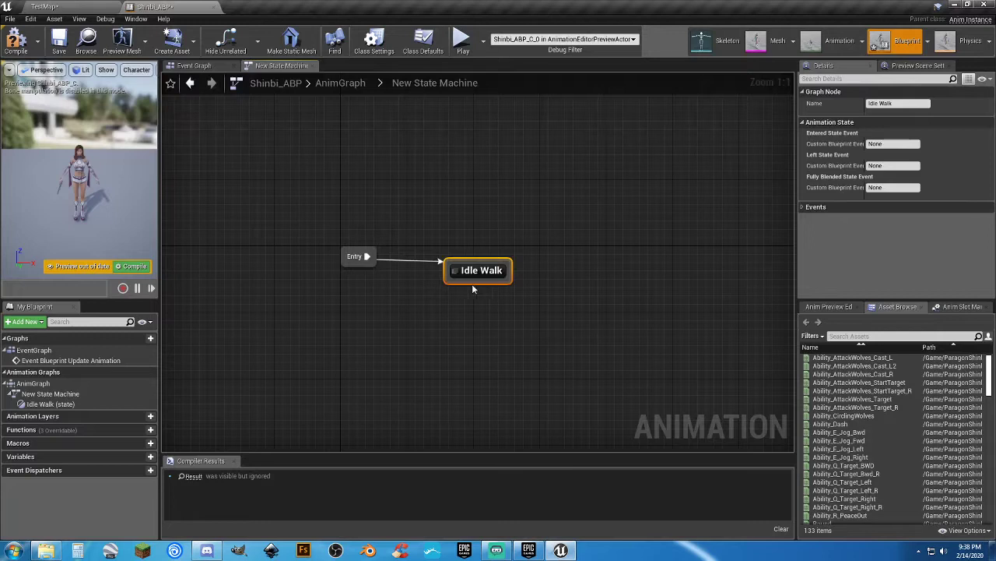
{"action": "left_click_drag", "start_coordinate": [471, 274], "coordinate": [438, 262]}
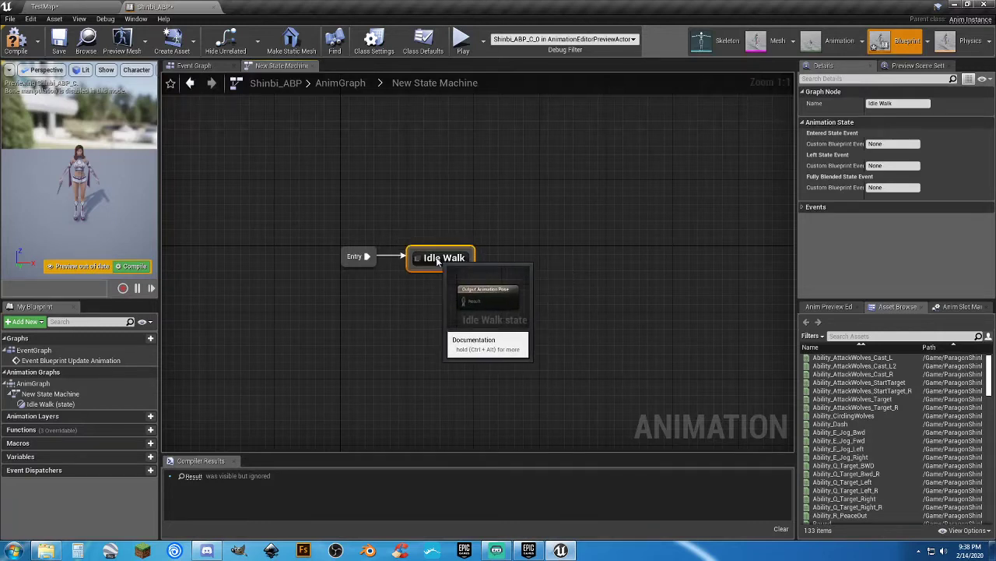
Inside the Idle Walk state, add the Idle animation sequence and connect it to the Output Animation Pose's Result
{"action": "double_click", "coordinate": [438, 262]}
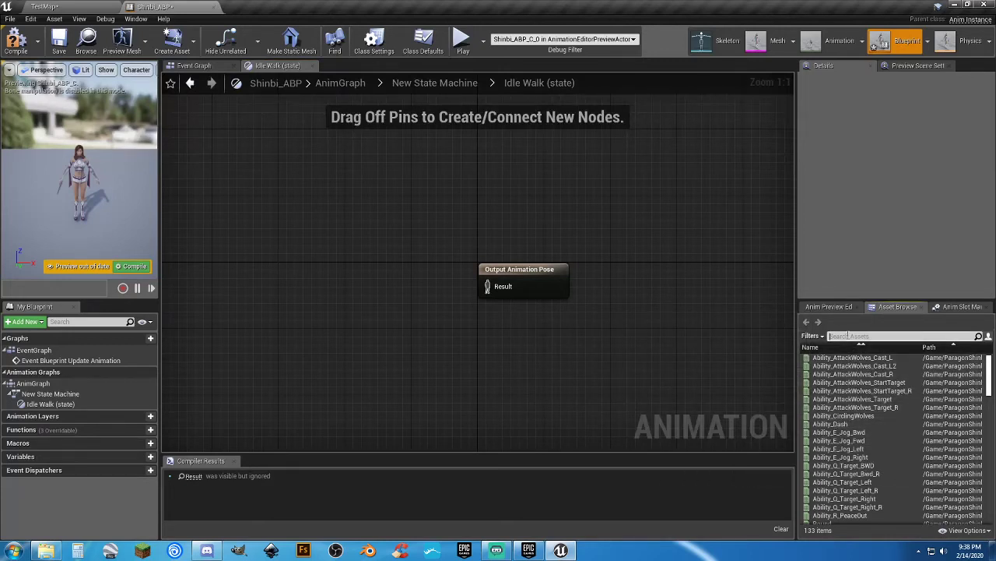
{"action": "type", "text": "idle"}
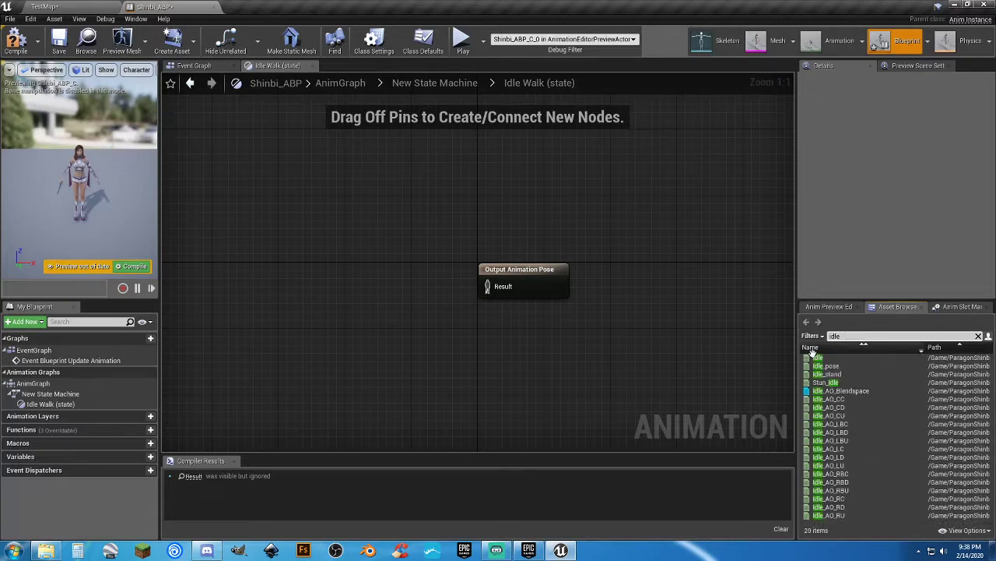
{"action": "left_click", "coordinate": [837, 356]}
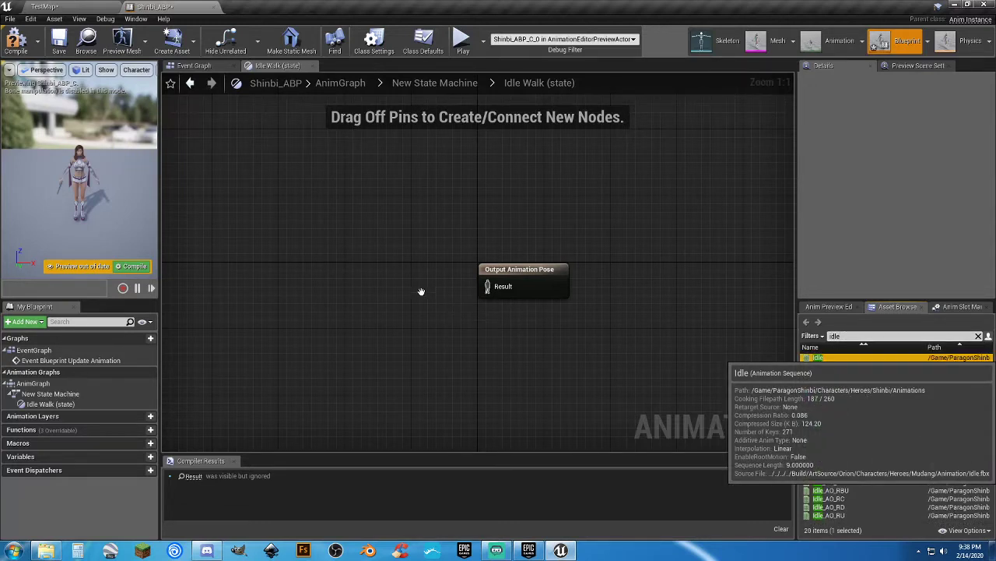
{"action": "left_click_drag", "start_coordinate": [387, 282], "coordinate": [387, 285]}
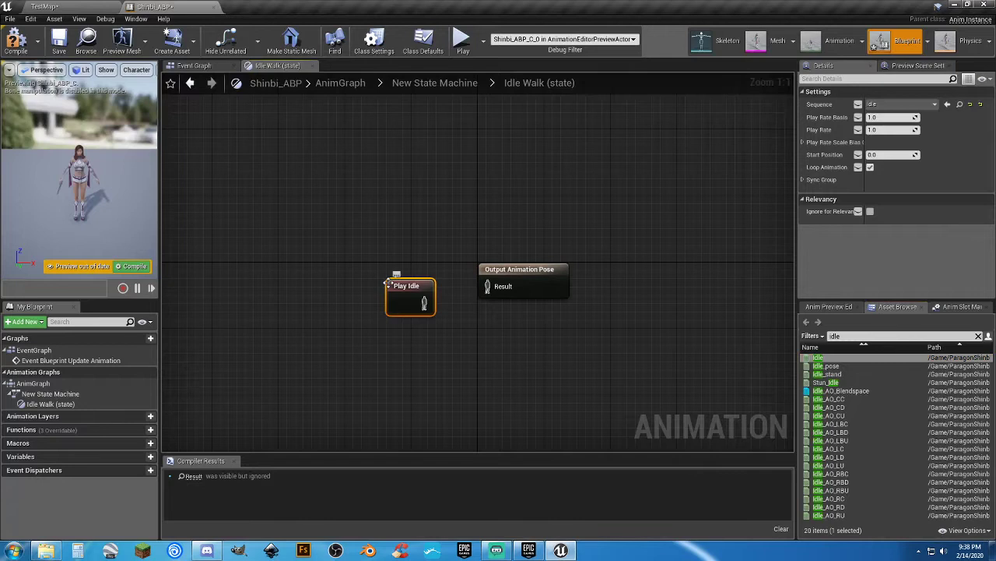
{"action": "left_click", "coordinate": [817, 357]}
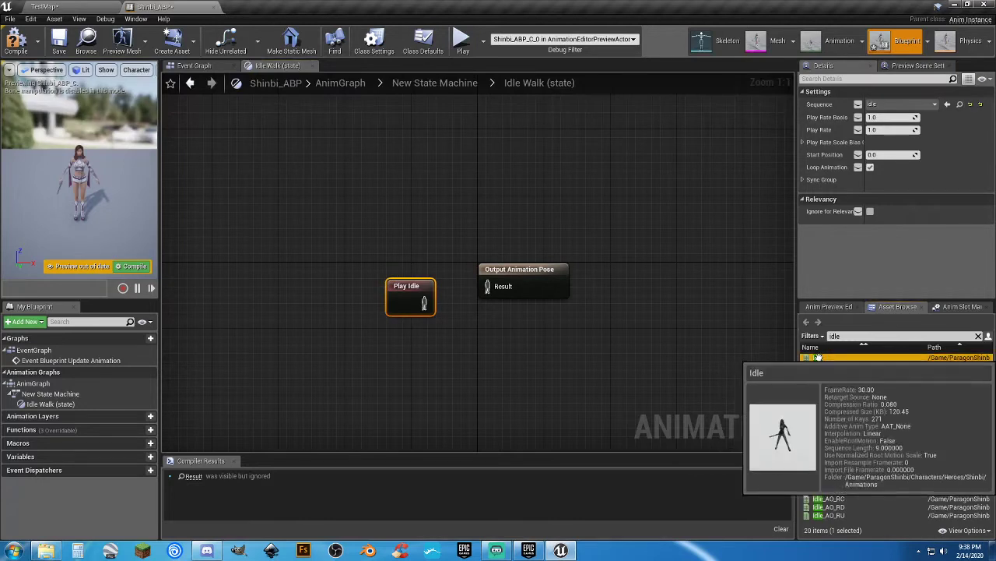
{"action": "left_click", "coordinate": [674, 388]}
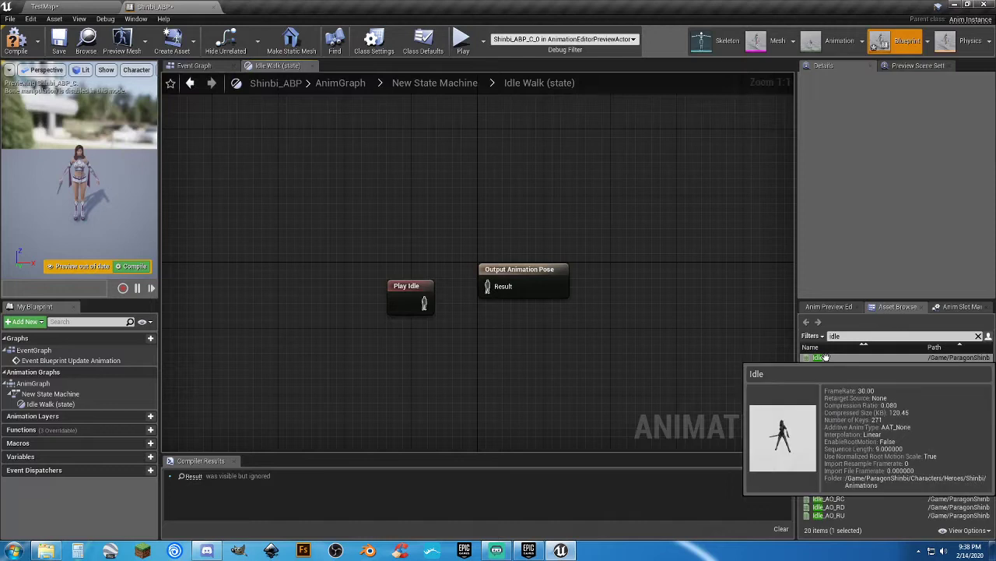
{"action": "left_click_drag", "start_coordinate": [413, 286], "coordinate": [487, 286]}
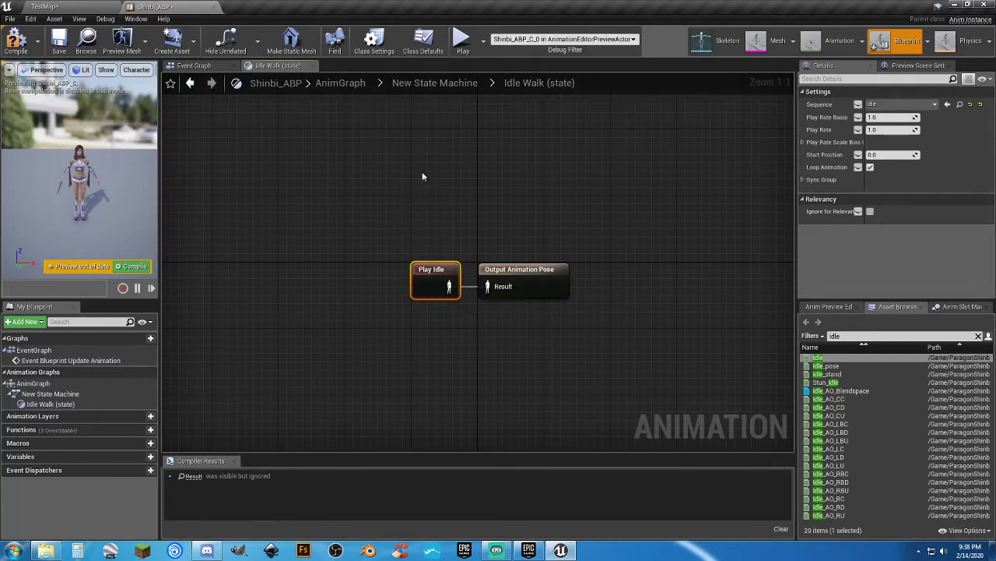
Return to the New State Machine graph, and compile and save Shinbi_ABP
{"action": "left_click", "coordinate": [456, 84]}
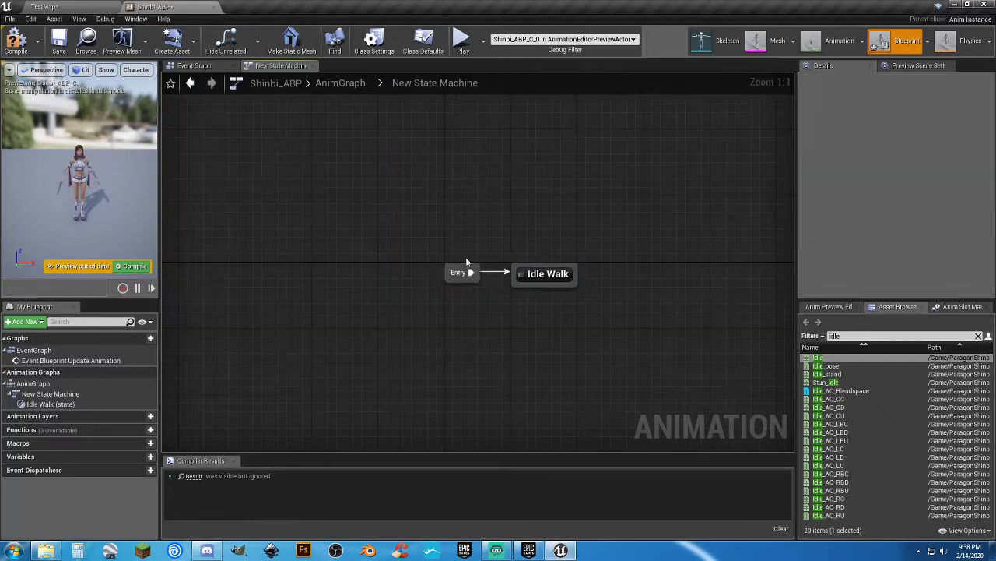
{"action": "left_click", "coordinate": [15, 39]}
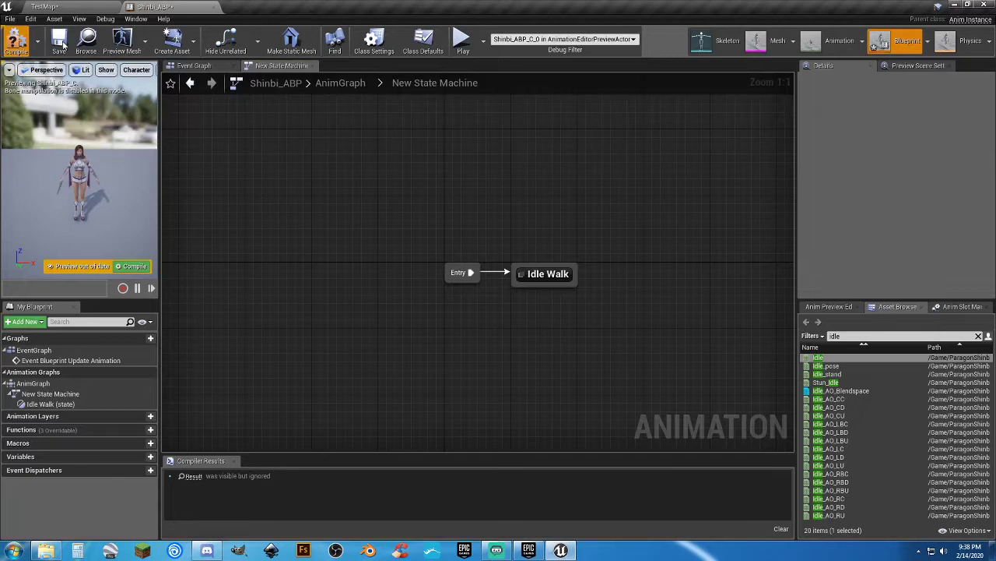
{"action": "left_click", "coordinate": [59, 40]}
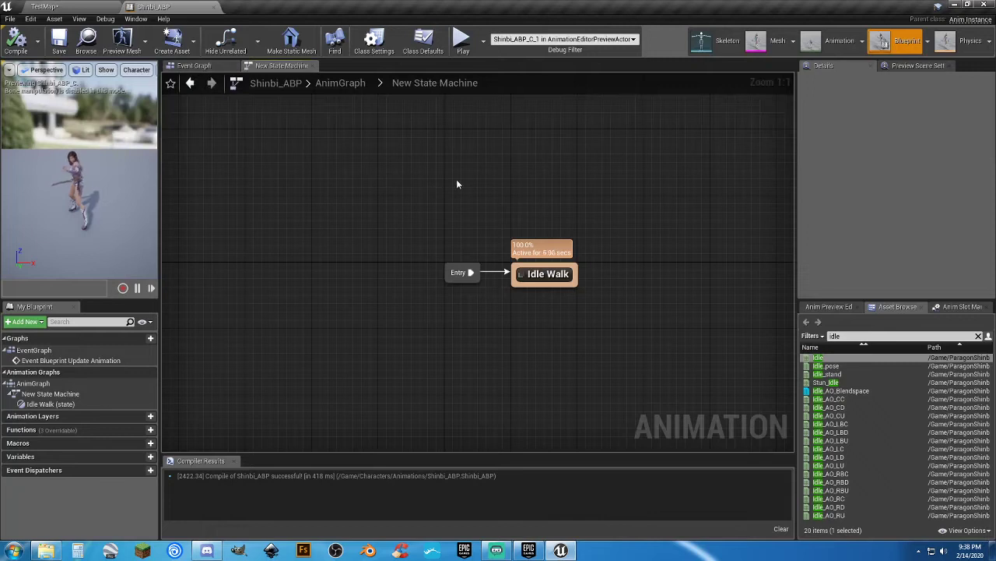
{"action": "right_click_drag", "start_coordinate": [468, 178], "coordinate": [472, 211]}
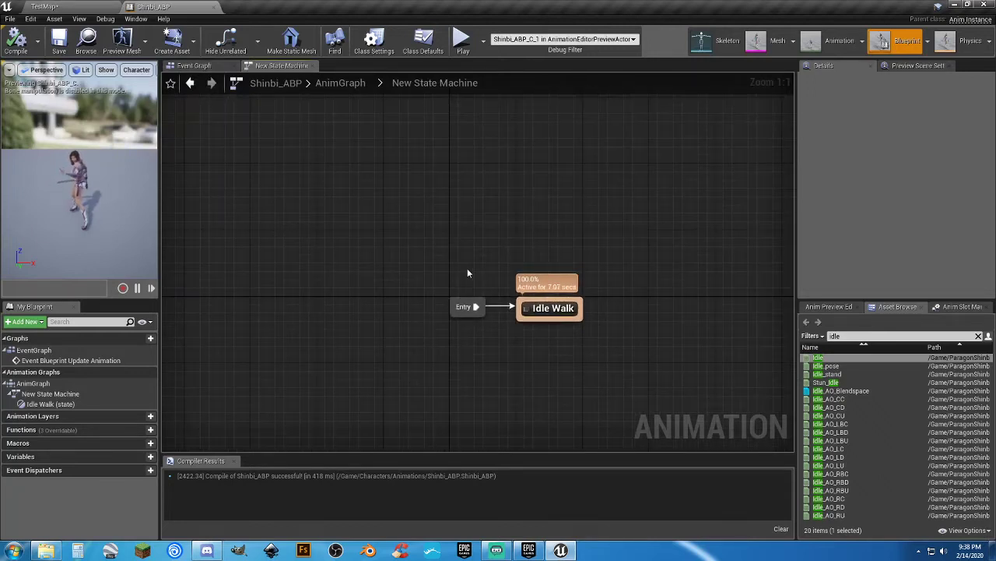
Preview the Ability_Dash animation from ParagonShinbi's Shinbi Animations folder, and close its editor
{"action": "left_click", "coordinate": [91, 39]}
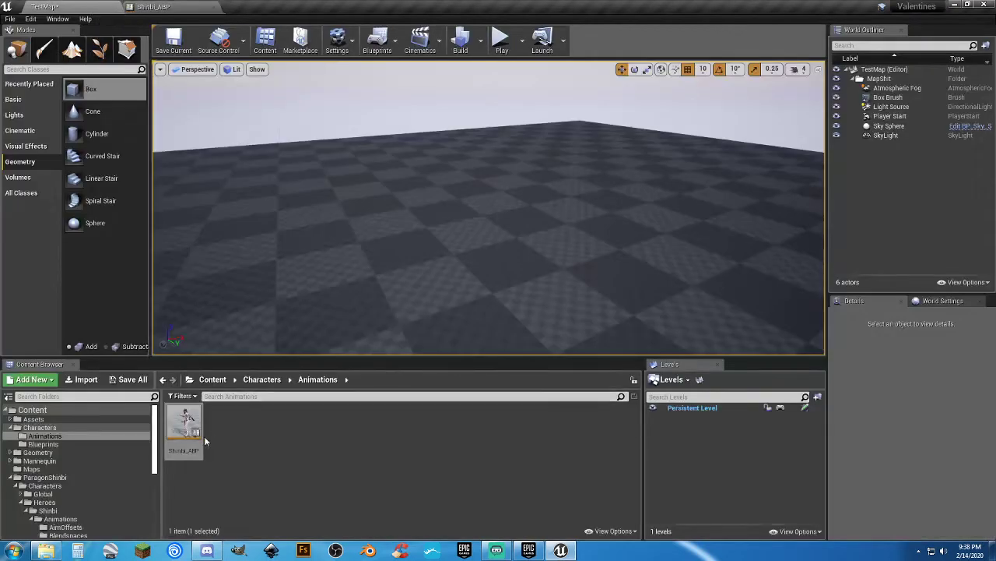
{"action": "scroll", "coordinate": [50, 502], "scroll_direction": "down", "scroll_amount": 2}
{"action": "left_click", "coordinate": [56, 469]}
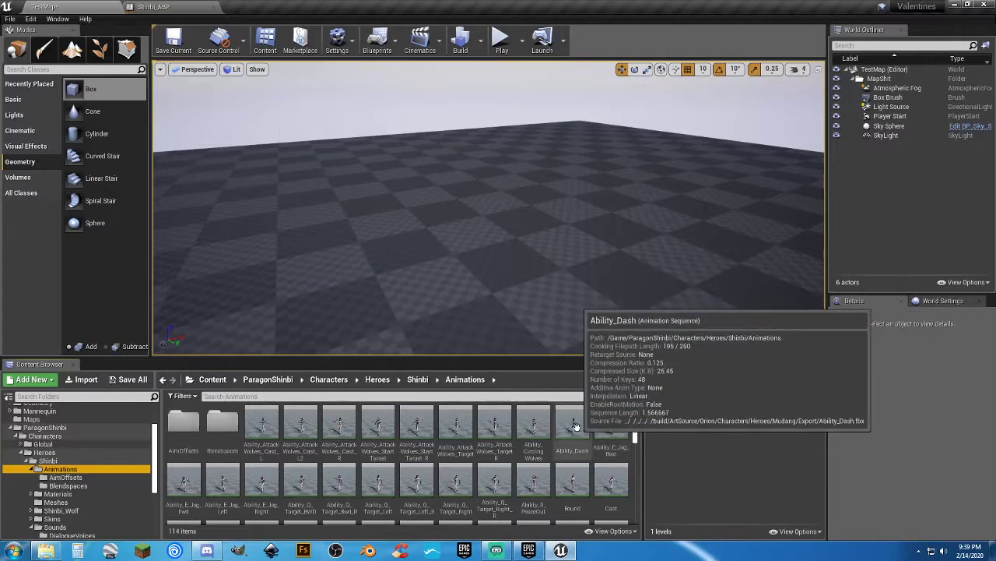
{"action": "double_click", "coordinate": [576, 430]}
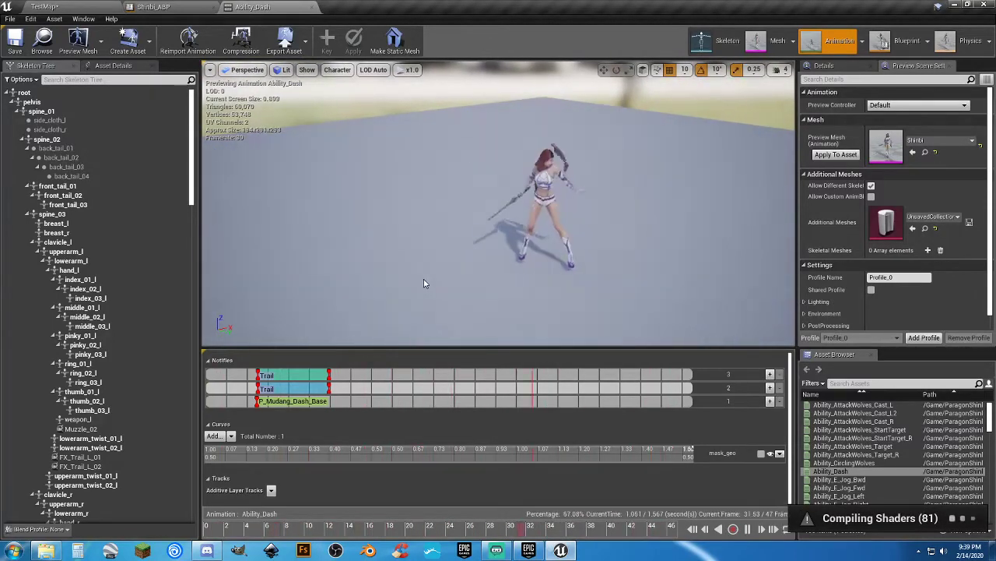
{"action": "left_click", "coordinate": [313, 8]}
{"action": "left_click", "coordinate": [99, 6]}
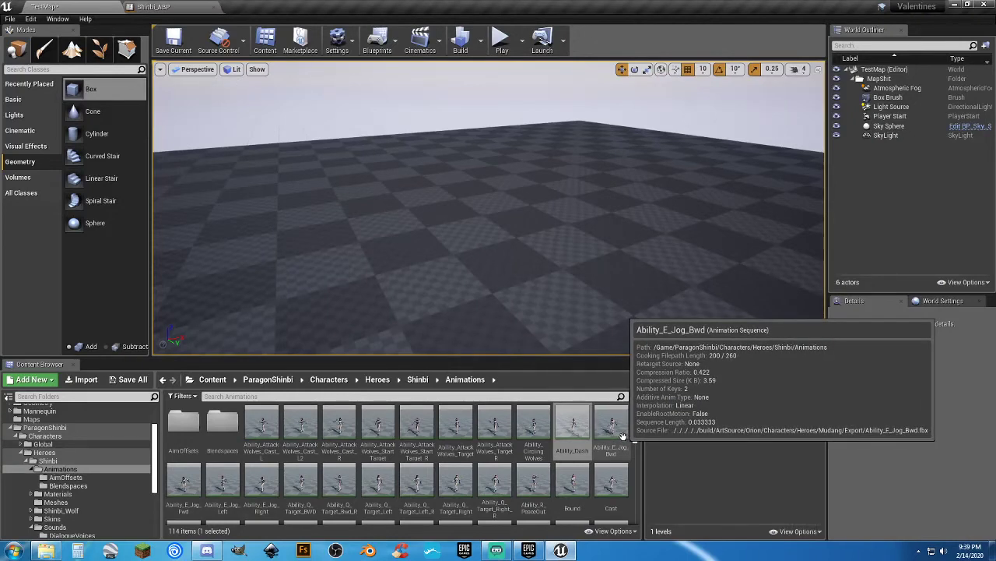
Look through the idle, jog, jump and other animations in the Shinbi Animations folder, and select LevelStart
{"action": "scroll", "coordinate": [623, 436], "scroll_direction": "down", "scroll_amount": 1}
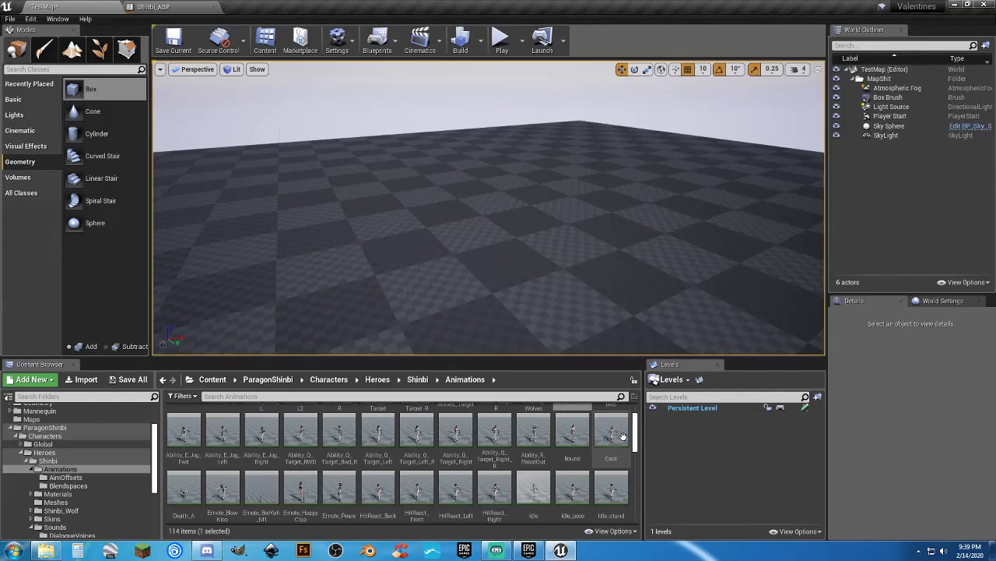
{"action": "scroll", "coordinate": [623, 436], "scroll_direction": "down", "scroll_amount": 1}
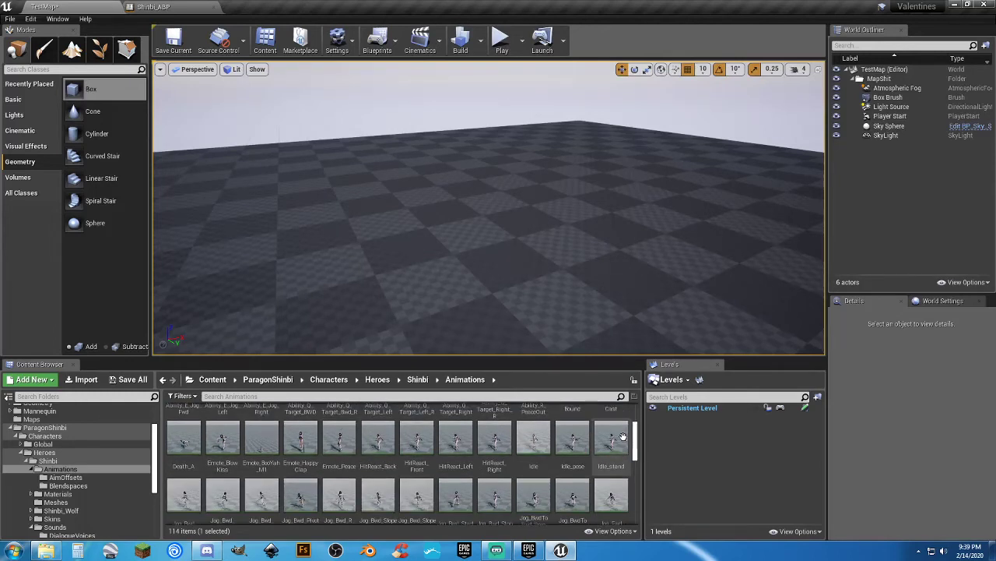
{"action": "scroll", "coordinate": [623, 436], "scroll_direction": "down", "scroll_amount": 1}
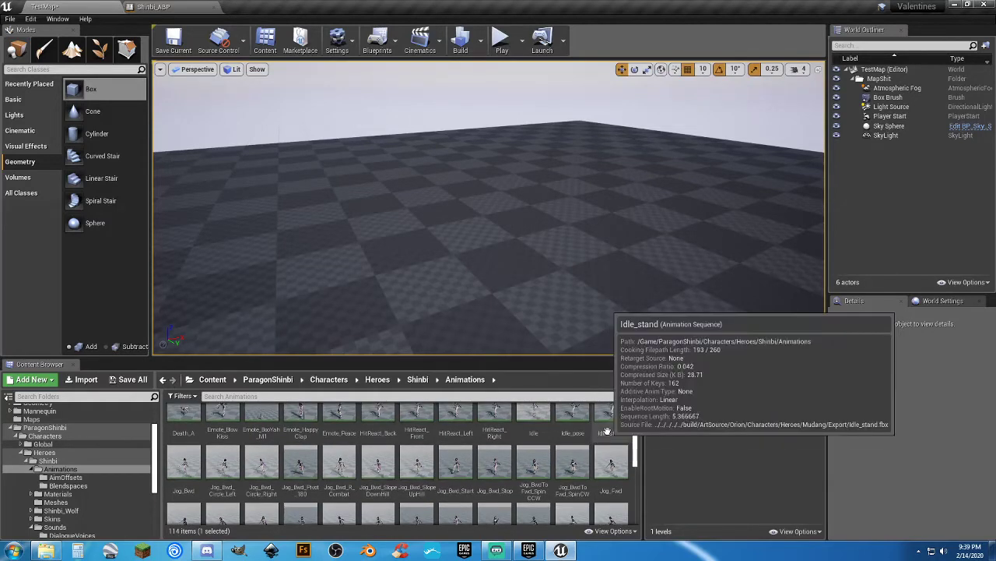
{"action": "scroll", "coordinate": [608, 431], "scroll_direction": "down", "scroll_amount": 1}
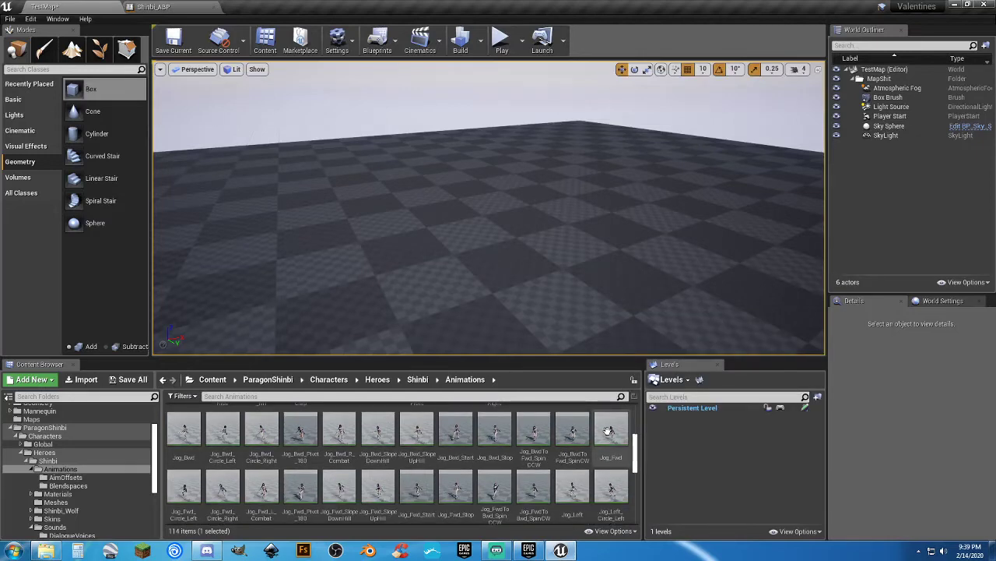
{"action": "mouse_move", "coordinate": [608, 430]}
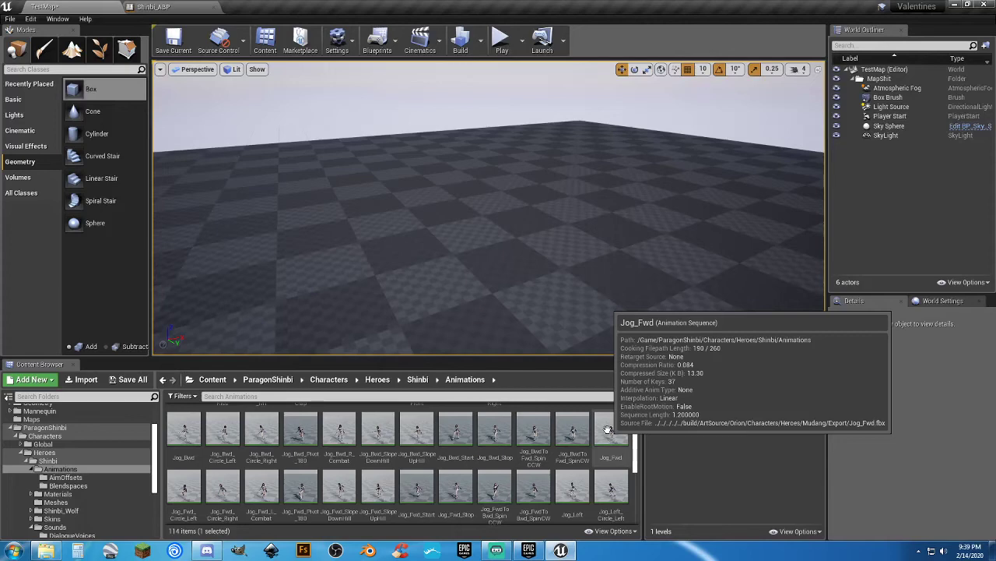
{"action": "scroll", "coordinate": [608, 430], "scroll_direction": "down", "scroll_amount": 1}
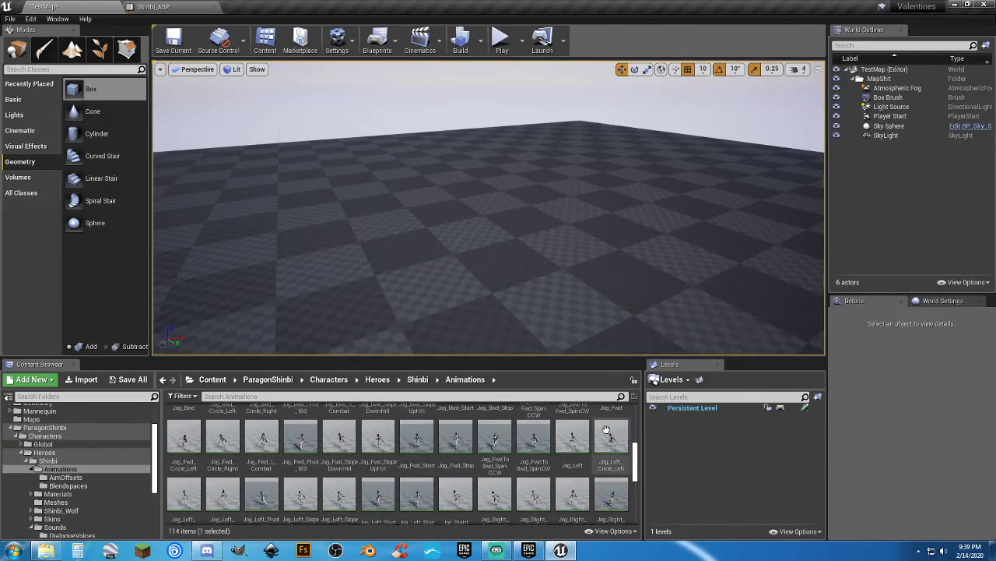
{"action": "scroll", "coordinate": [606, 429], "scroll_direction": "down", "scroll_amount": 1}
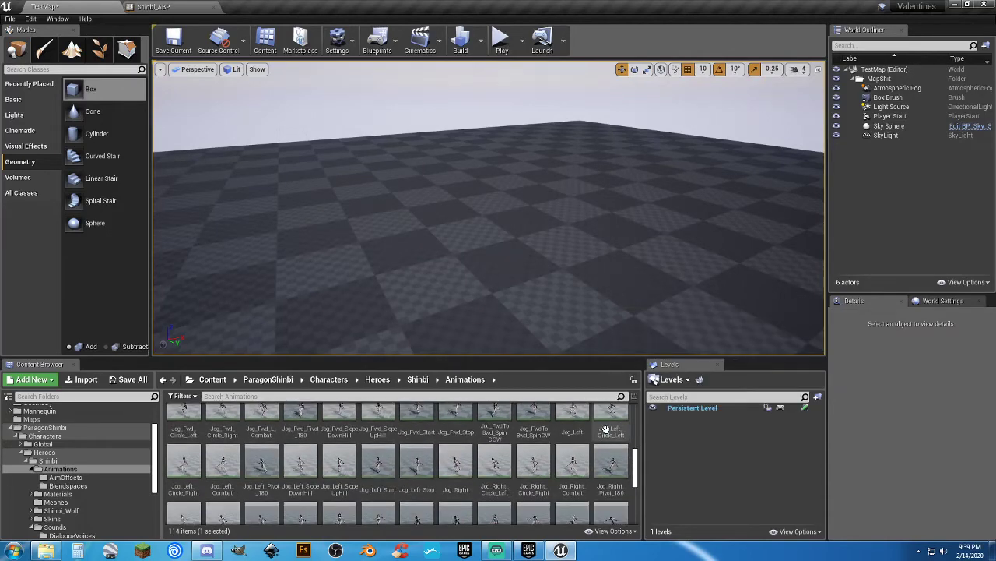
{"action": "scroll", "coordinate": [607, 429], "scroll_direction": "down", "scroll_amount": 2}
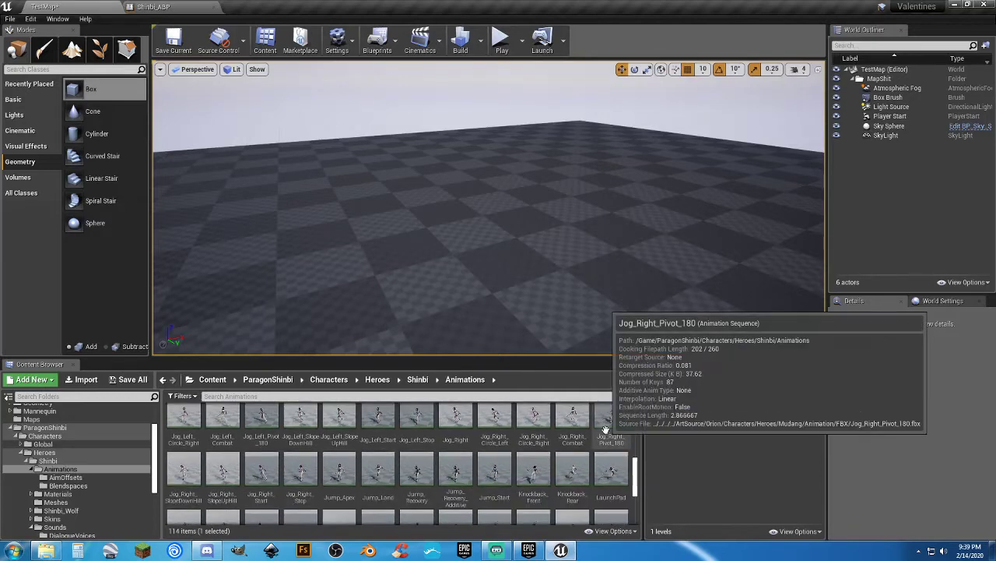
{"action": "scroll", "coordinate": [607, 429], "scroll_direction": "down", "scroll_amount": 2}
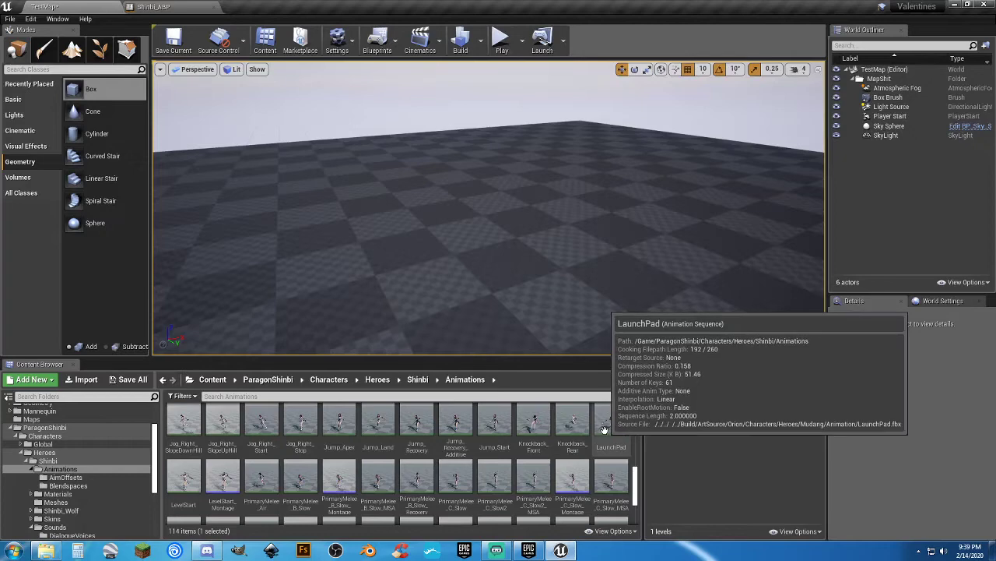
{"action": "left_click", "coordinate": [188, 484]}
In Shinbi_ABP's state machine, add a state named Begin Match with a transition from Idle Walk, and place it above Idle Walk
{"action": "left_click", "coordinate": [163, 7]}
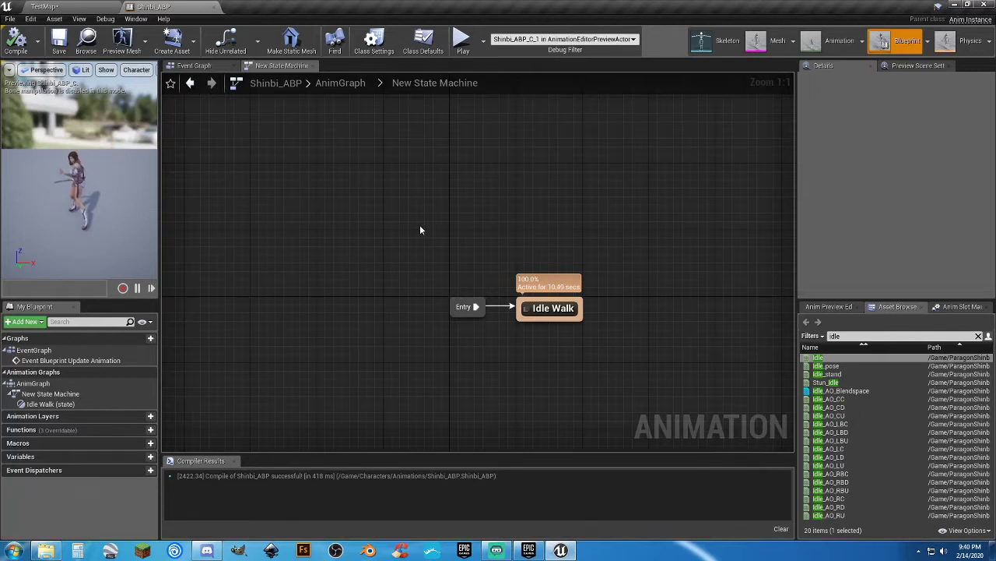
{"action": "right_click_drag", "start_coordinate": [526, 231], "coordinate": [446, 226]}
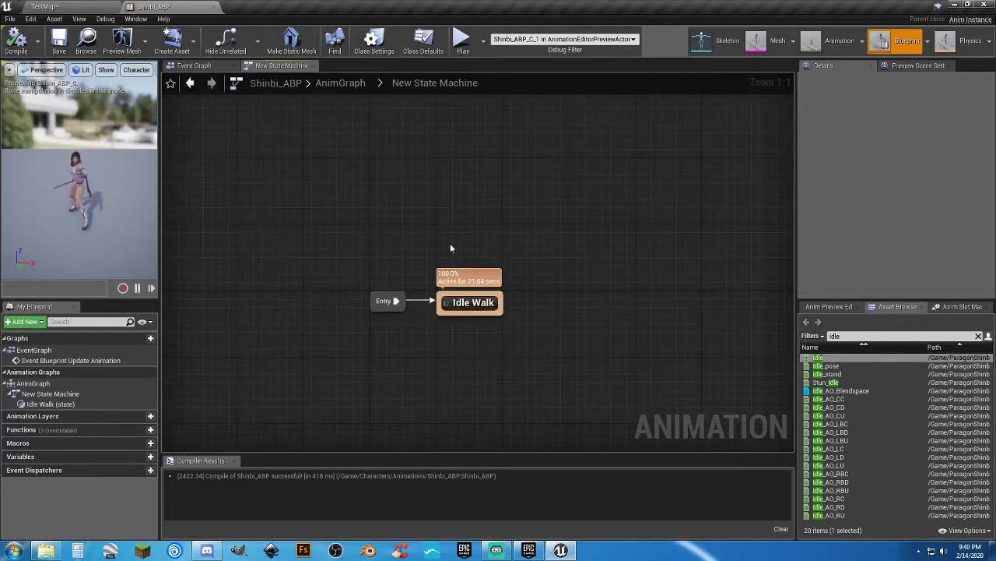
{"action": "left_click_drag", "start_coordinate": [477, 289], "coordinate": [483, 200]}
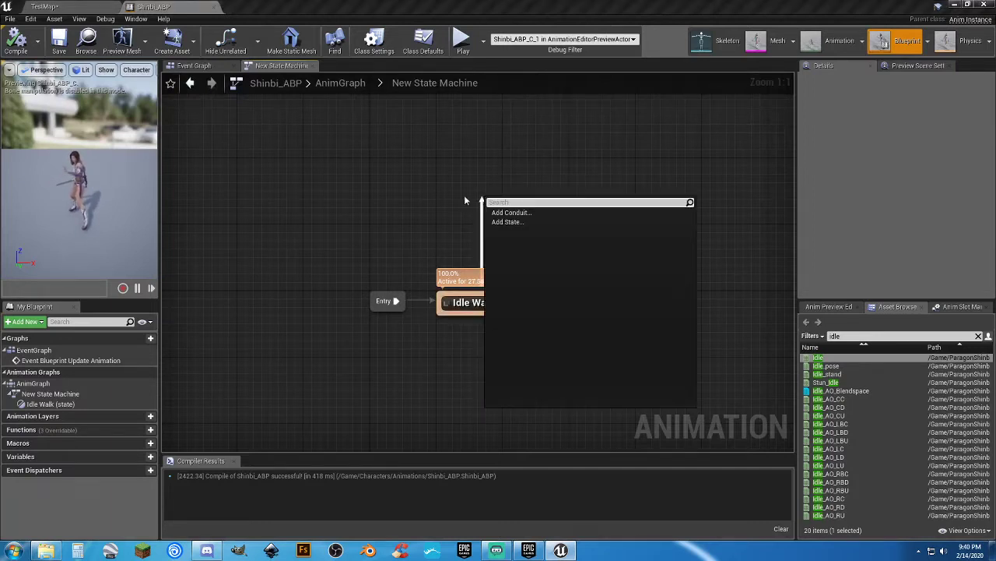
{"action": "left_click", "coordinate": [513, 222]}
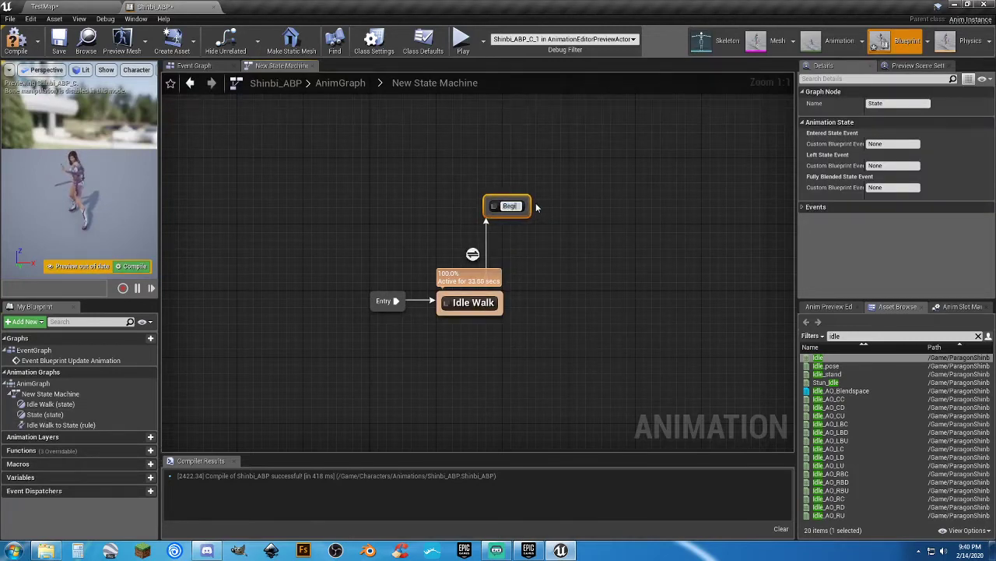
{"action": "type", "text": "Begin Match"}
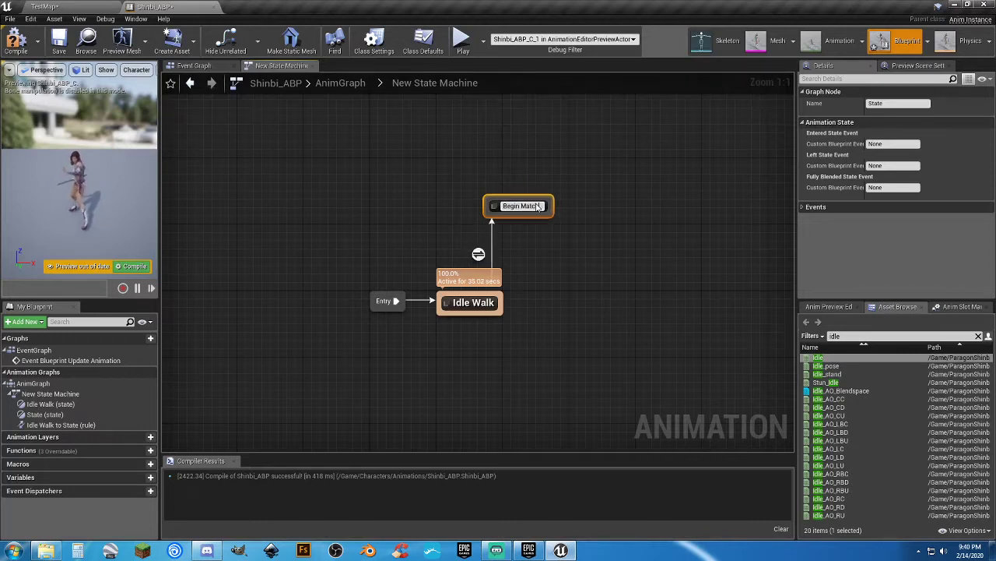
{"action": "key", "text": "Return"}
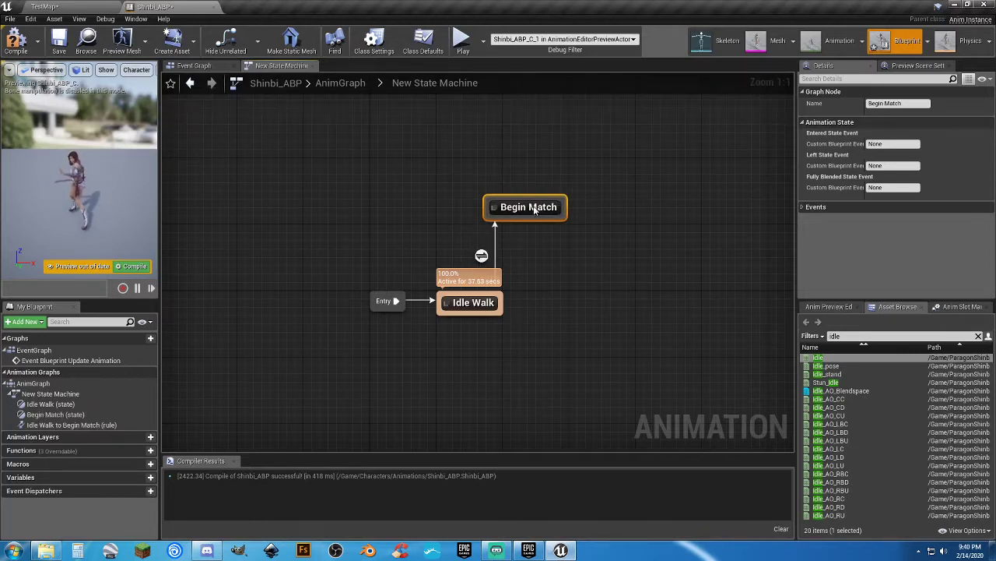
{"action": "left_click_drag", "start_coordinate": [535, 210], "coordinate": [493, 170]}
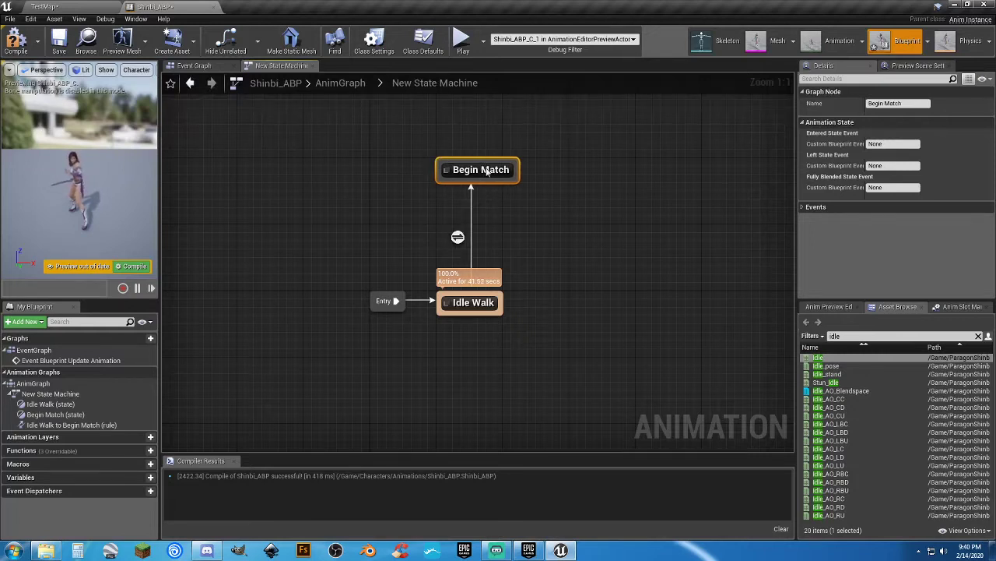
Inside the Begin Match state, add the LevelStart animation, connect it to the Output Animation Pose's Result, and compile Shinbi_ABP
{"action": "double_click", "coordinate": [486, 170]}
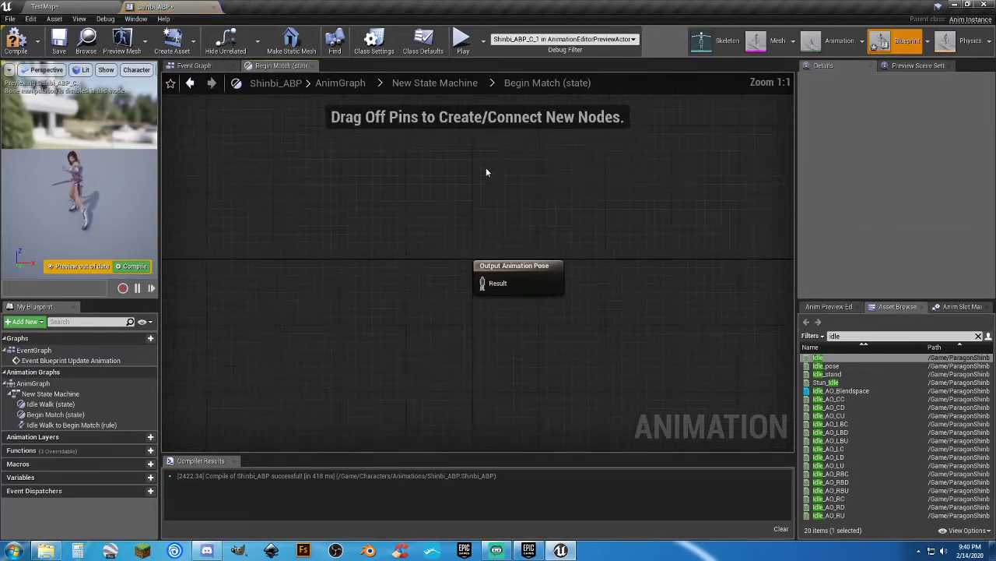
{"action": "left_click", "coordinate": [101, 9]}
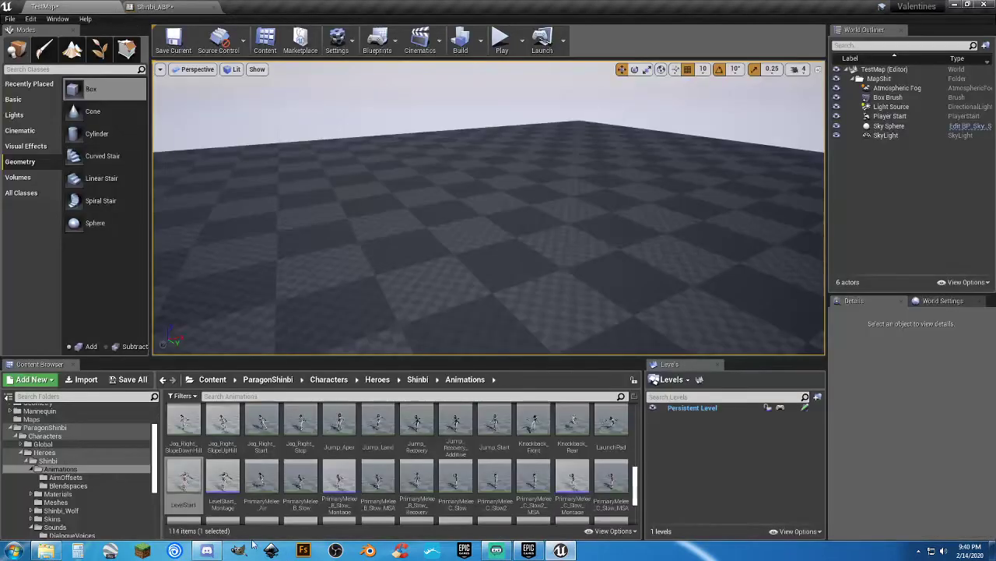
{"action": "left_click", "coordinate": [172, 7]}
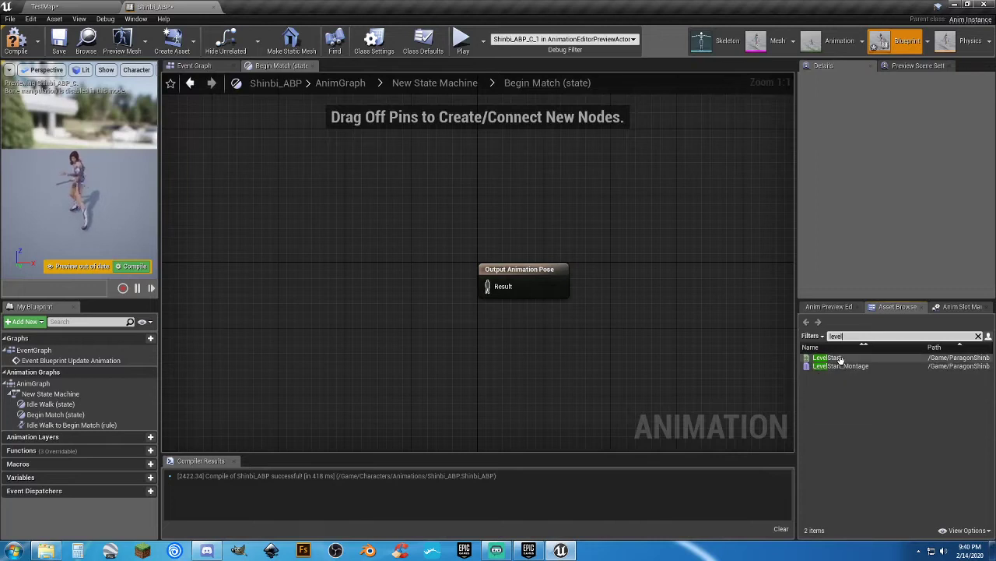
{"action": "left_click_drag", "start_coordinate": [826, 358], "coordinate": [488, 287]}
{"action": "left_click", "coordinate": [705, 365]}
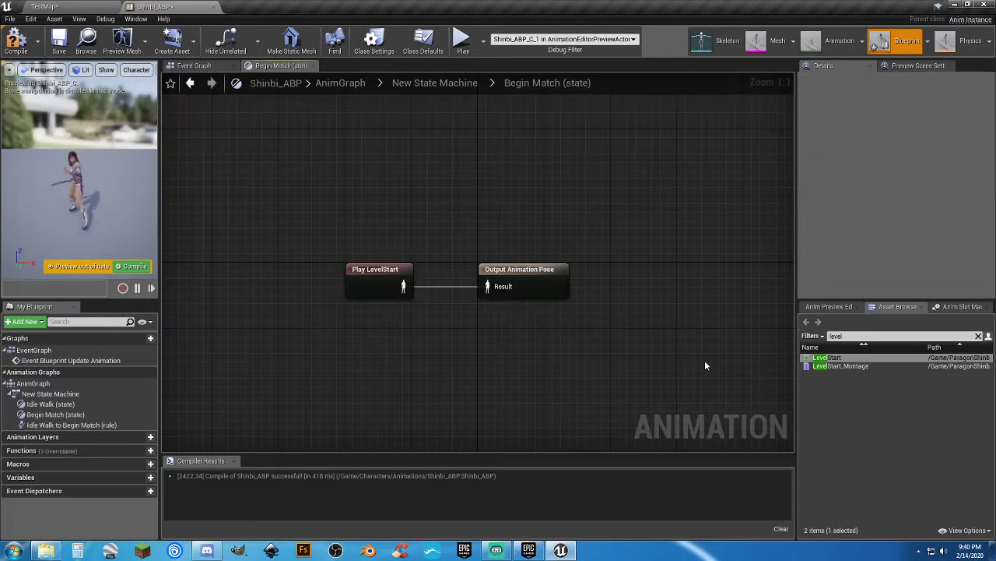
{"action": "left_click", "coordinate": [840, 358]}
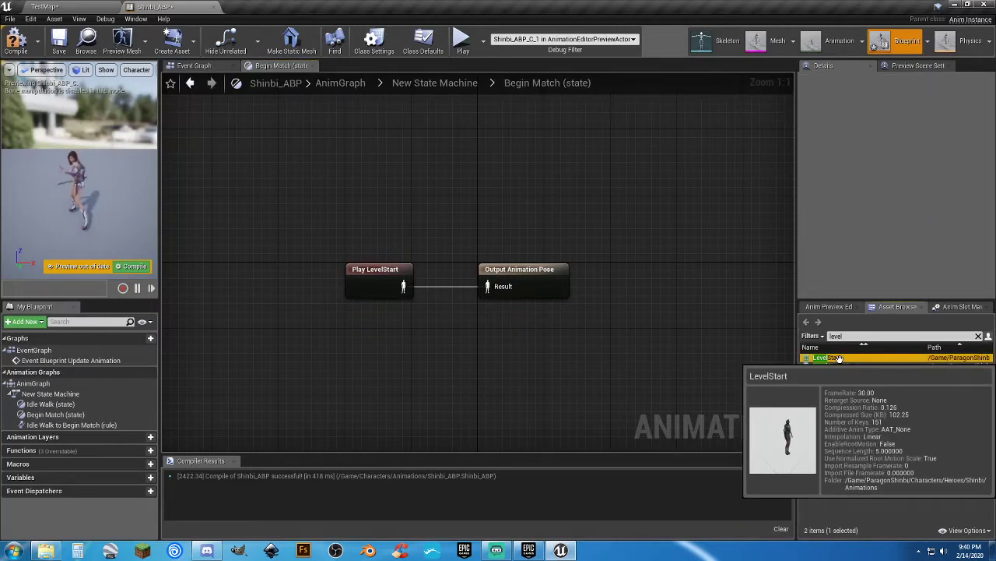
{"action": "left_click", "coordinate": [16, 43]}
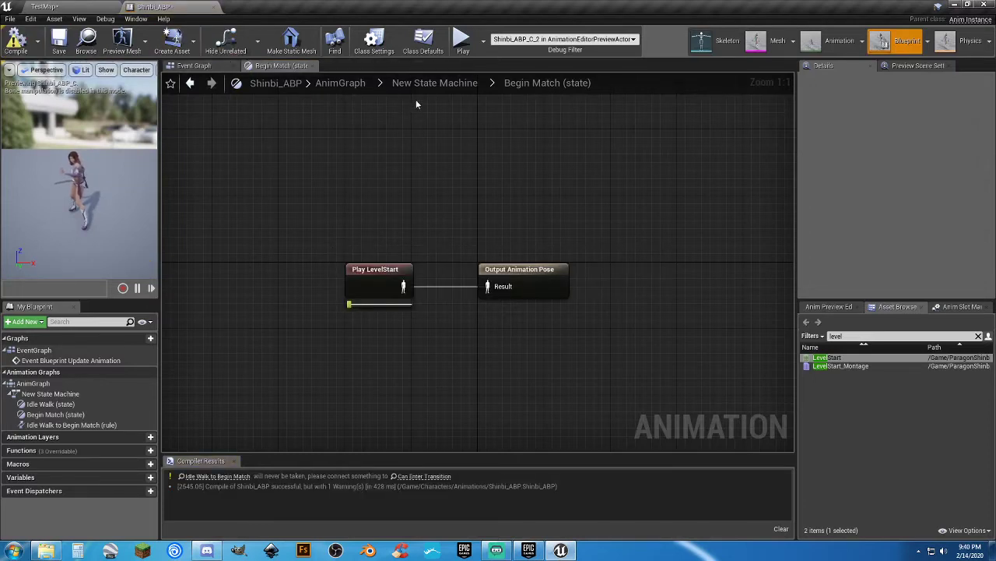
Look over Shinbi_ABP's Event Graph with its update event and pawn owner nodes, and return to the New State Machine graph
{"action": "left_click", "coordinate": [435, 83]}
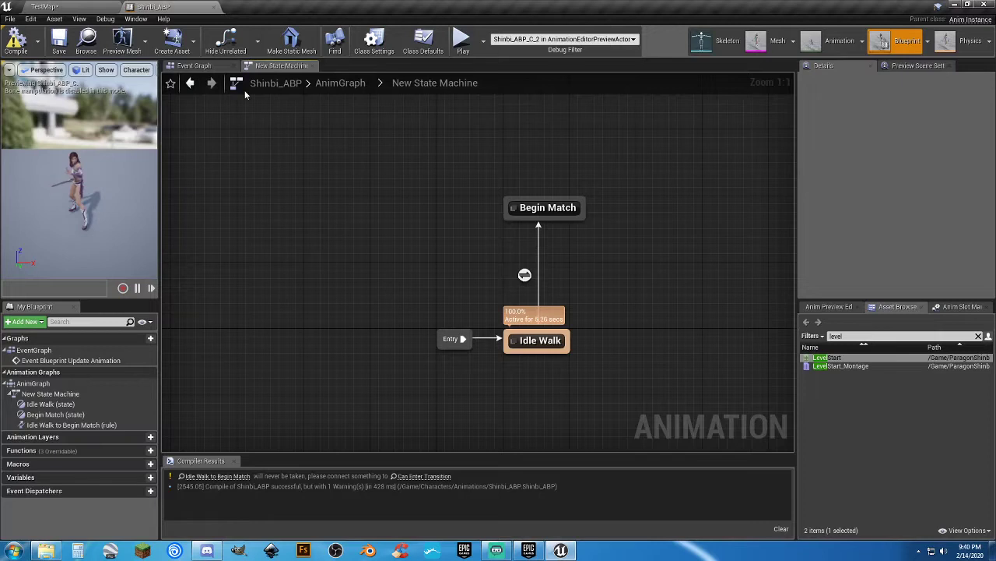
{"action": "left_click", "coordinate": [194, 66]}
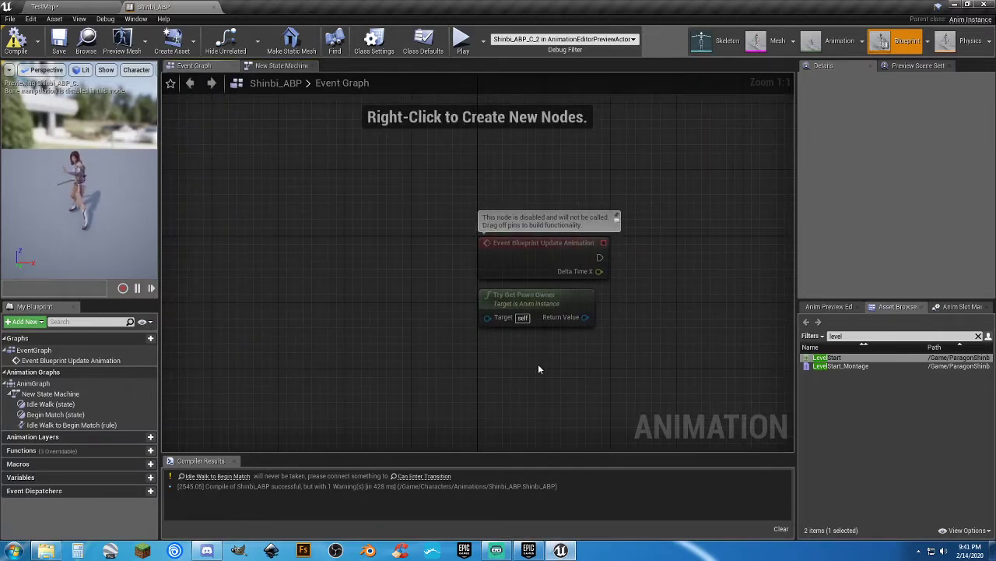
{"action": "right_click_drag", "start_coordinate": [601, 360], "coordinate": [454, 355]}
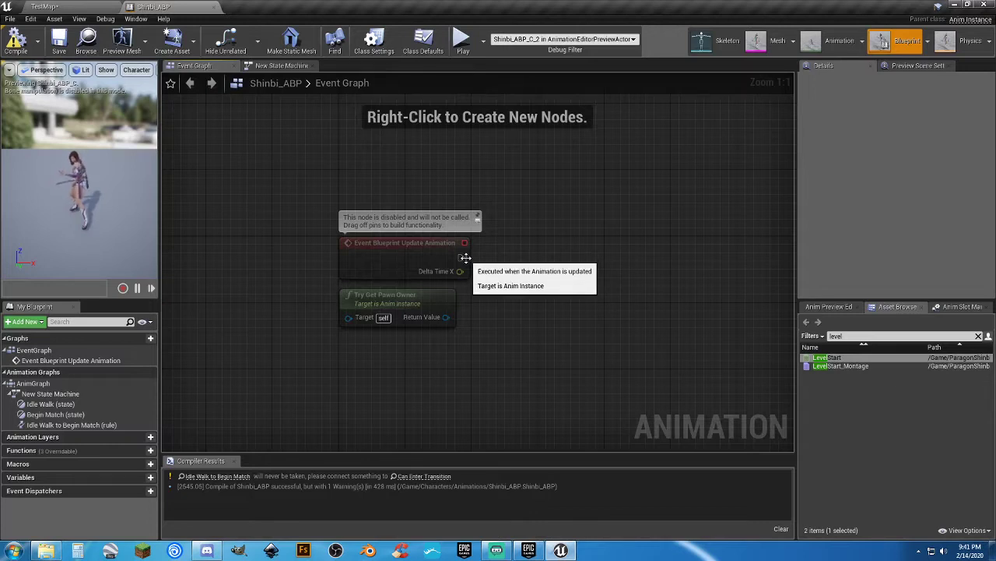
{"action": "right_click_drag", "start_coordinate": [523, 269], "coordinate": [487, 269]}
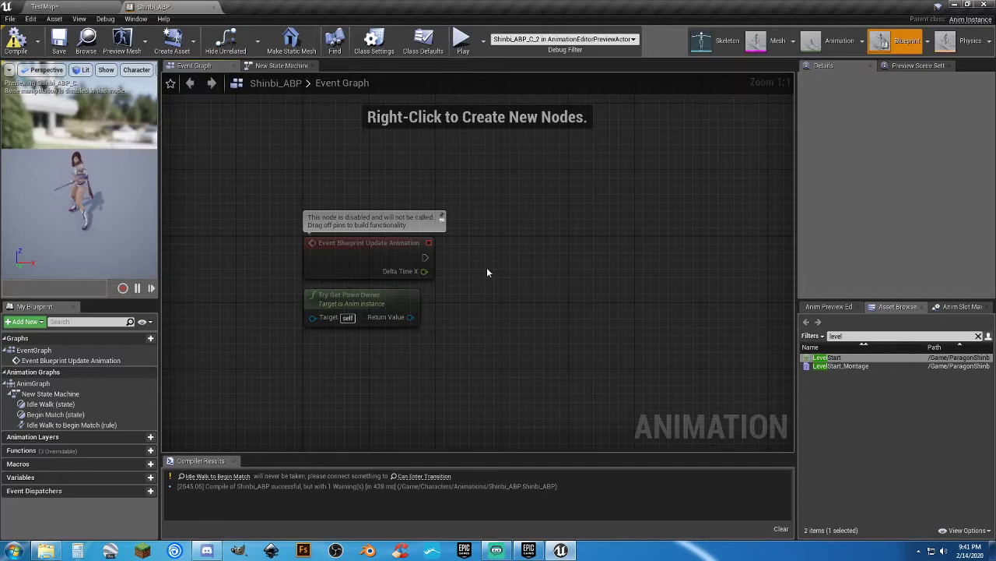
{"action": "left_click", "coordinate": [272, 65]}
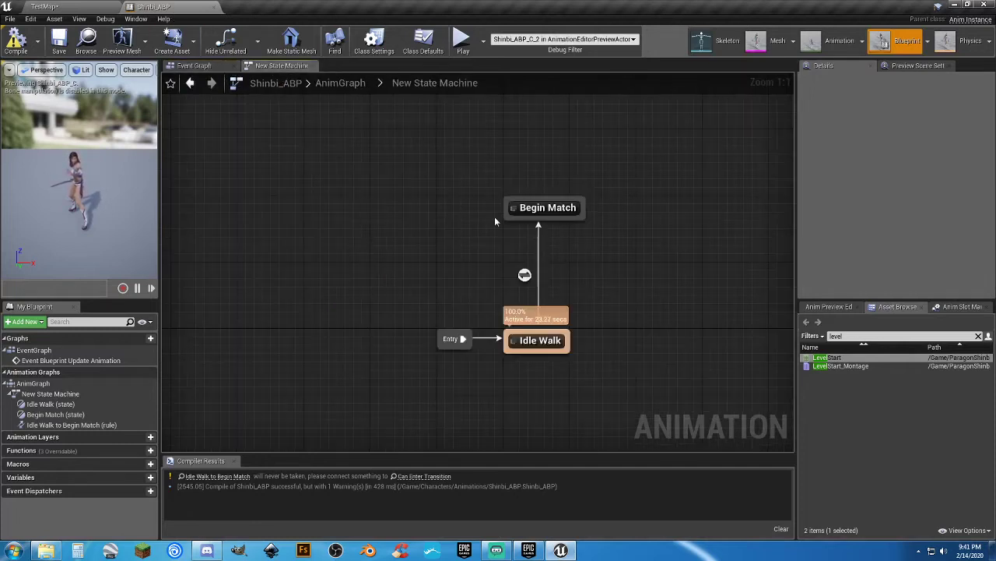
Delete the Begin Match state from the state machine, then compile, save and close Shinbi_ABP
{"action": "left_click", "coordinate": [548, 208]}
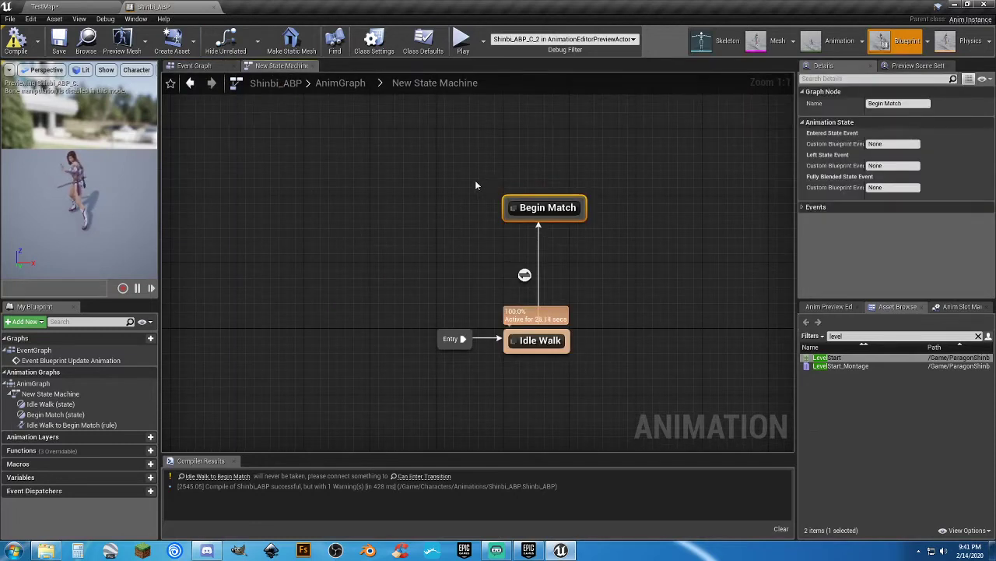
{"action": "key", "text": "Delete"}
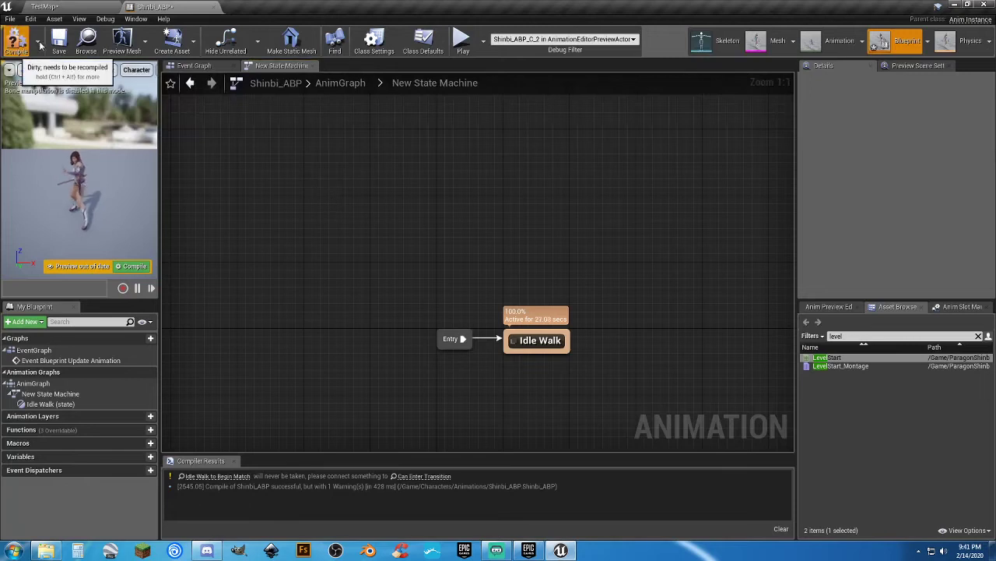
{"action": "left_click", "coordinate": [15, 39]}
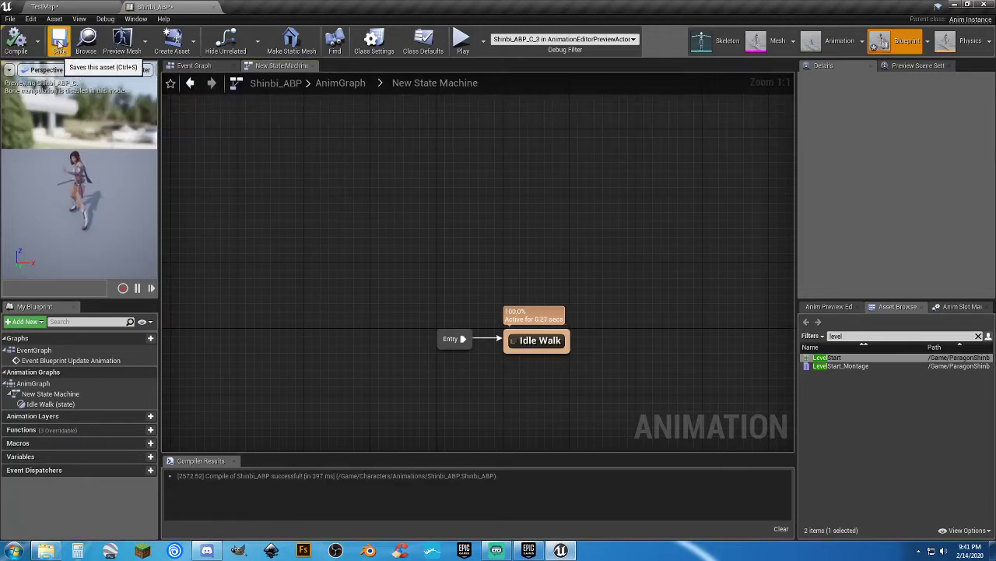
{"action": "left_click", "coordinate": [212, 7]}
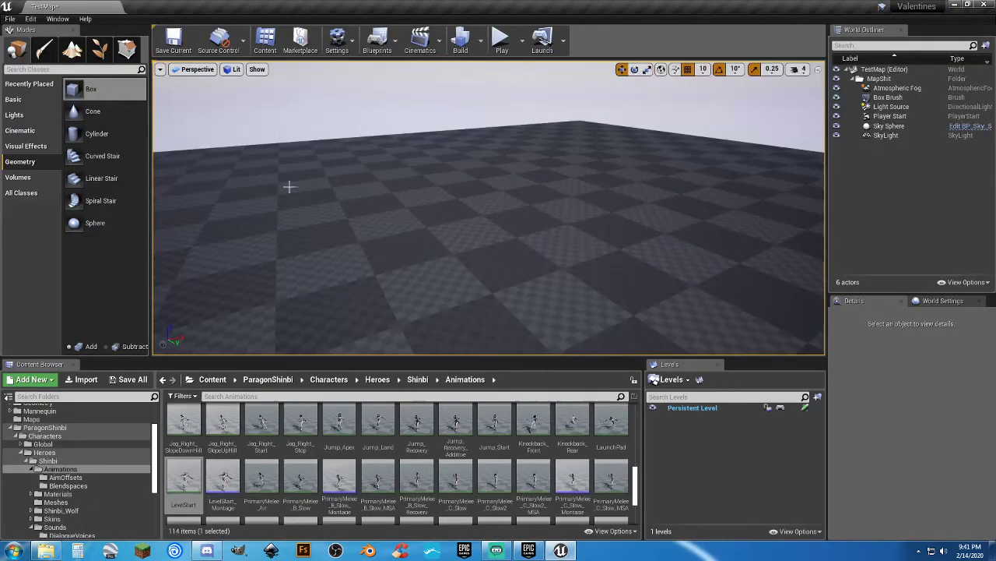
Open the Shinbi character blueprint from the Characters Blueprints folder and show the character in its Viewport
{"action": "scroll", "coordinate": [82, 442], "scroll_direction": "up", "scroll_amount": 3}
{"action": "left_click", "coordinate": [99, 445]}
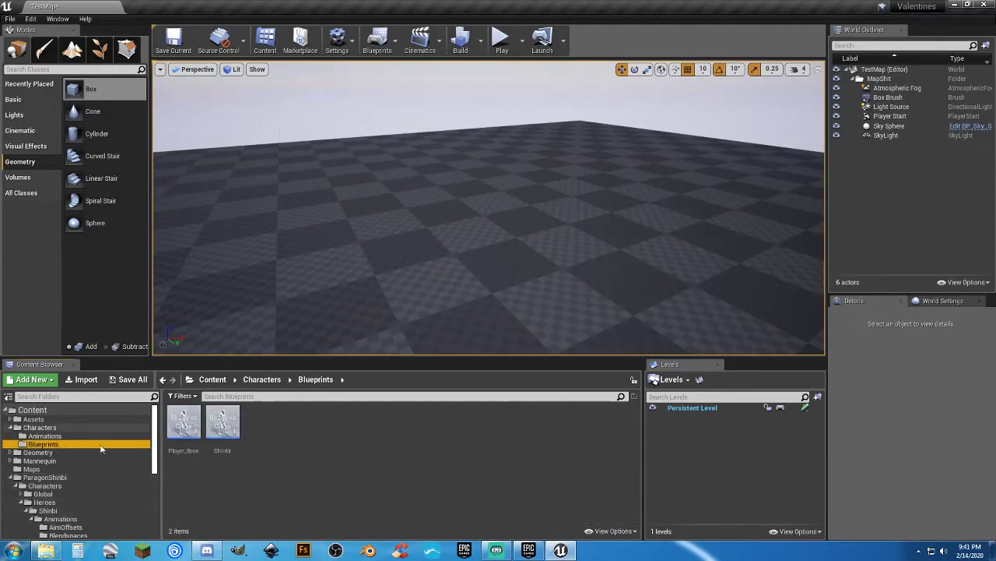
{"action": "double_click", "coordinate": [223, 422]}
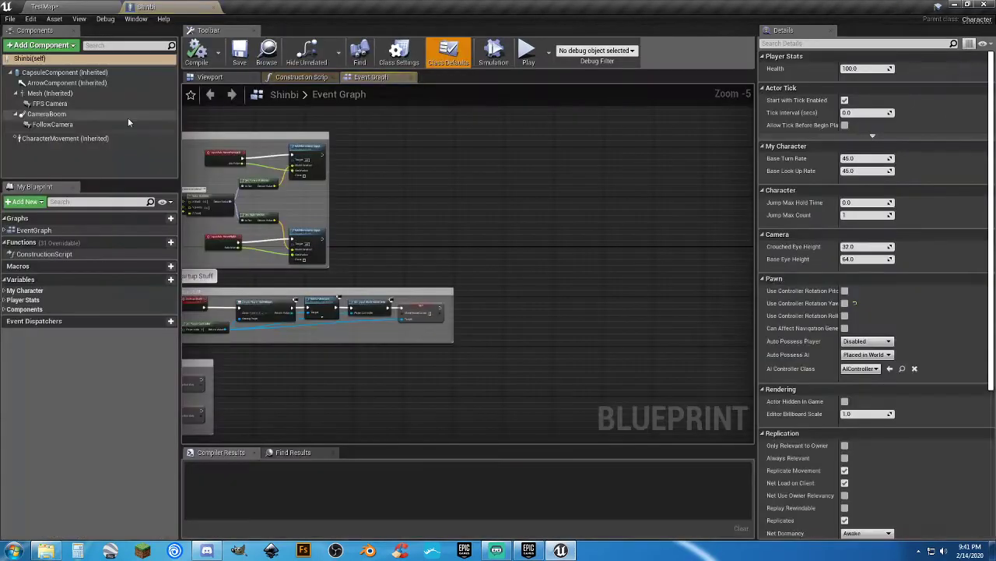
{"action": "left_click", "coordinate": [81, 104]}
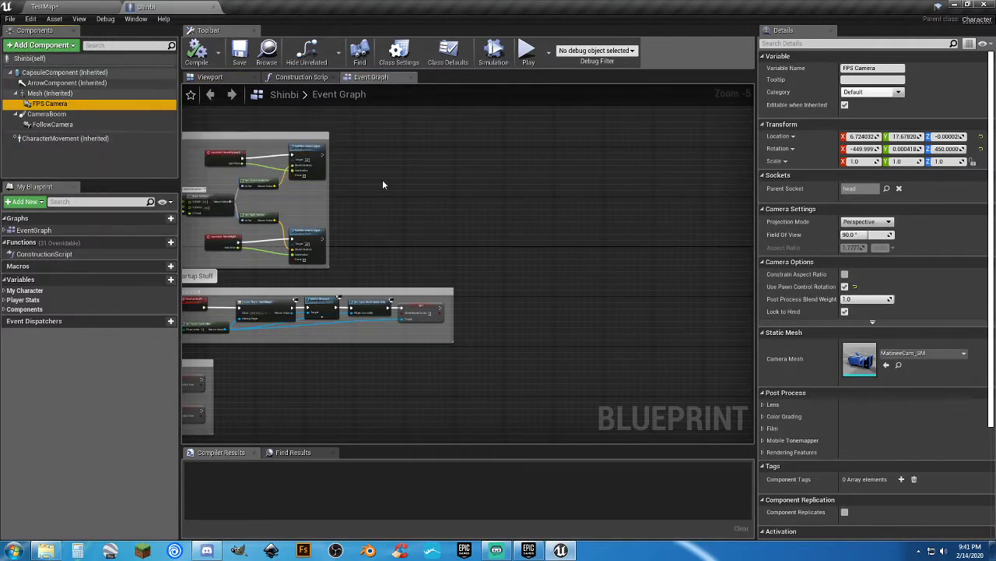
{"action": "right_click_drag", "start_coordinate": [382, 181], "coordinate": [591, 276]}
{"action": "scroll", "coordinate": [643, 190], "scroll_direction": "down", "scroll_amount": 2}
{"action": "left_click", "coordinate": [222, 78]}
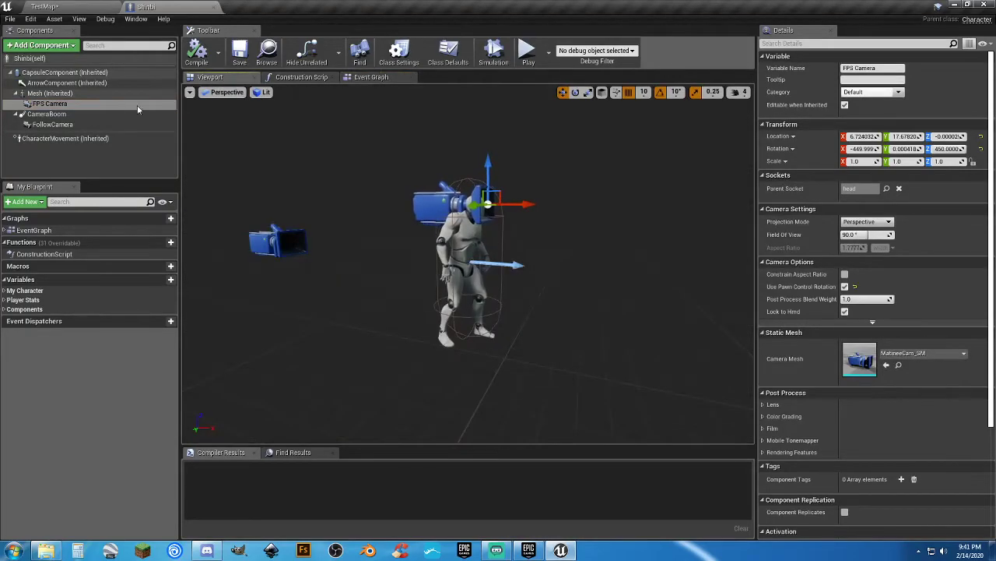
Set the skeletal mesh of the character's inherited Mesh component to Shinbi
{"action": "left_click", "coordinate": [50, 93]}
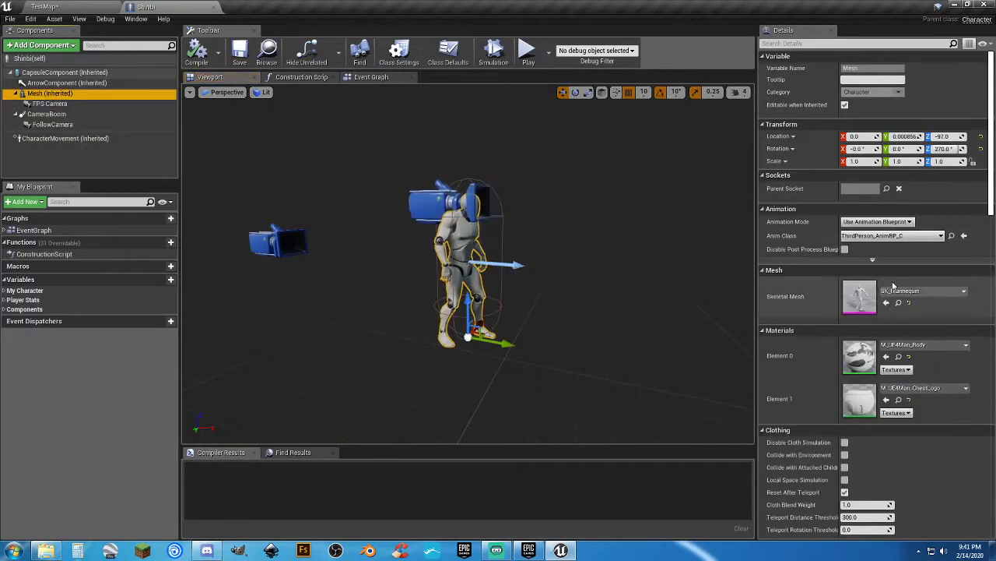
{"action": "left_click", "coordinate": [914, 292]}
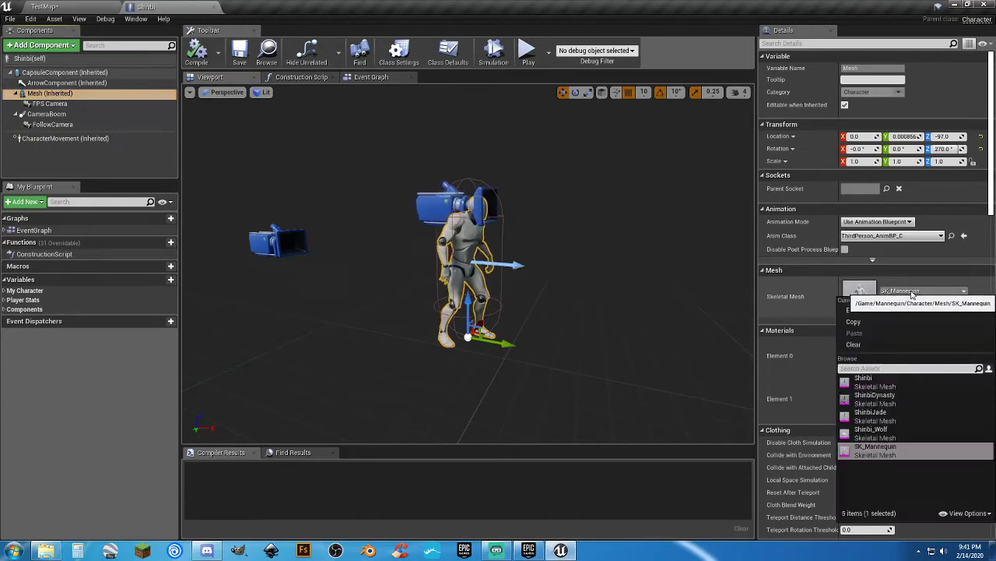
{"action": "left_click", "coordinate": [885, 381]}
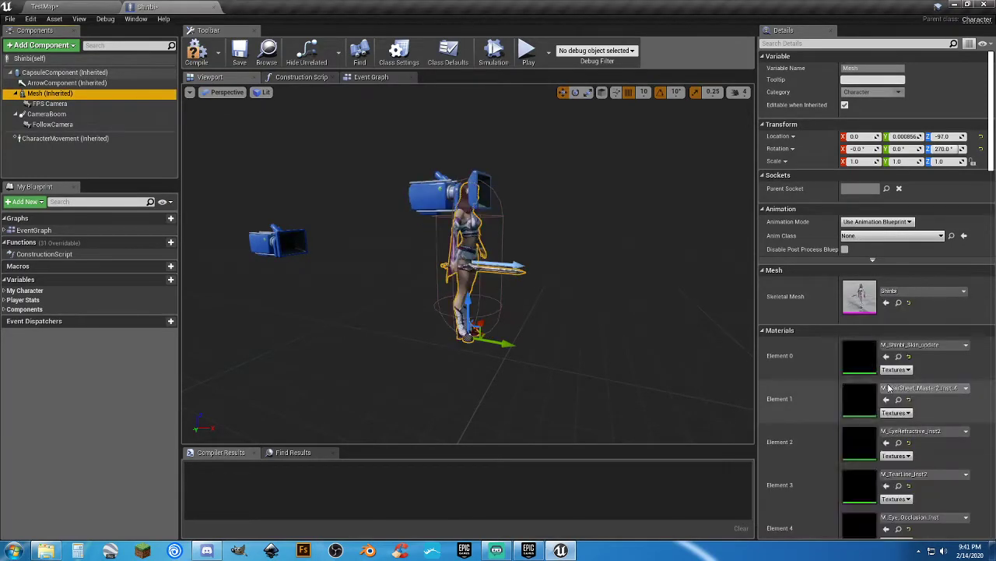
Set the Mesh component's Anim Class to Shinbi_ABP, and compile and save the Shinbi blueprint
{"action": "left_click", "coordinate": [876, 236]}
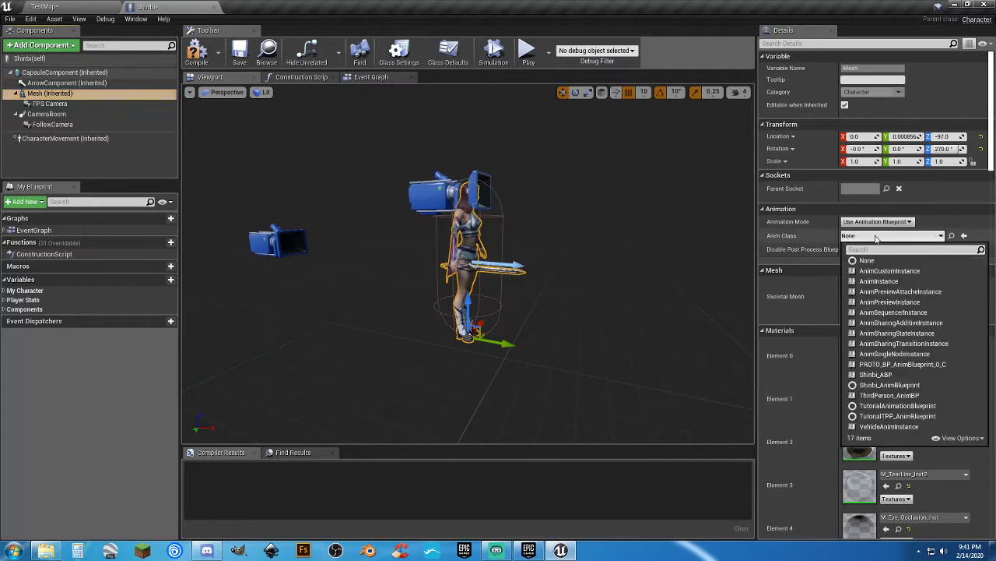
{"action": "left_click", "coordinate": [884, 375]}
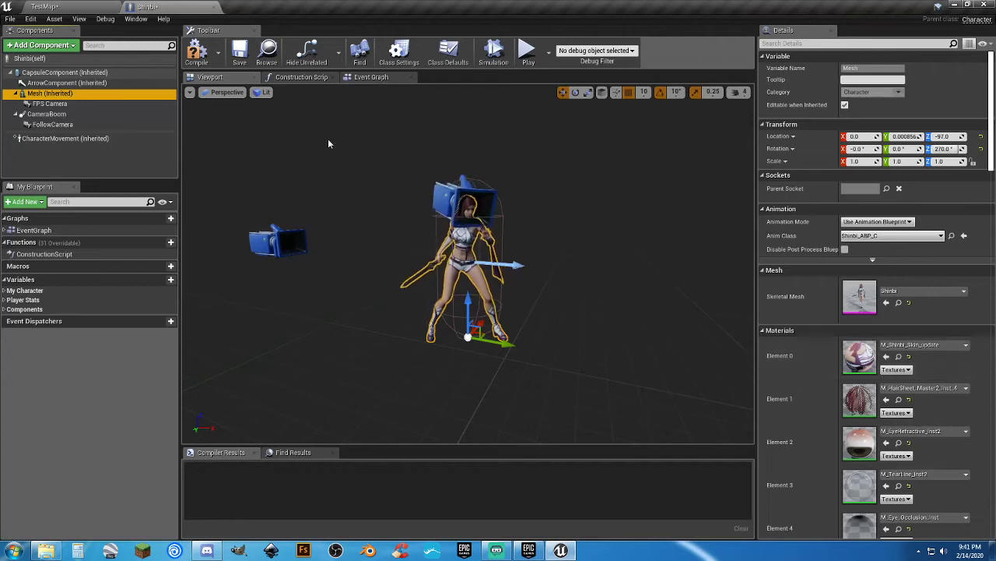
{"action": "left_click", "coordinate": [197, 50]}
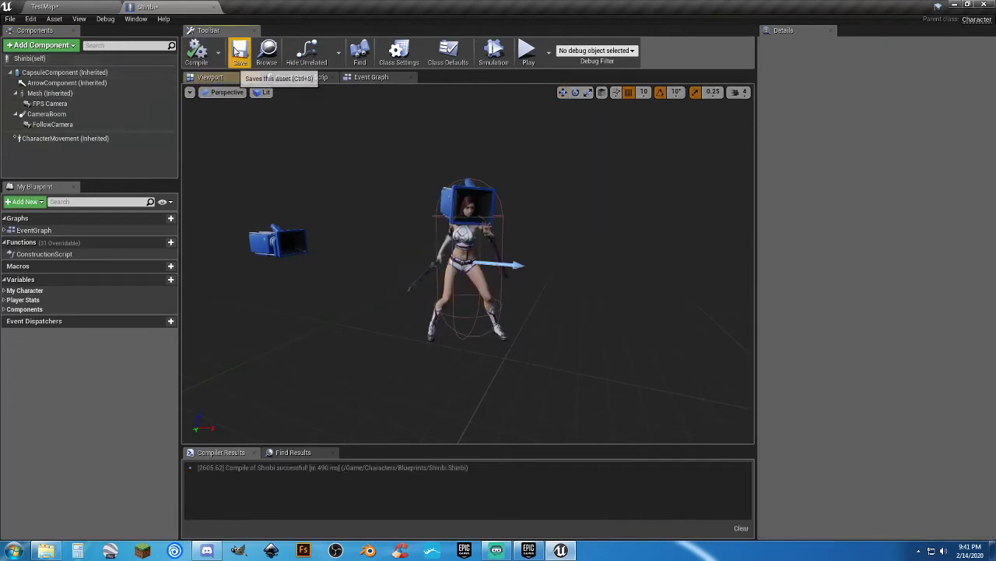
In Shinbi's Event Graph, widen the Startup Stuff comment box to leave space after the Show Mouse Cursor SET node
{"action": "left_click", "coordinate": [371, 77]}
{"action": "scroll", "coordinate": [526, 203], "scroll_direction": "down", "scroll_amount": 3}
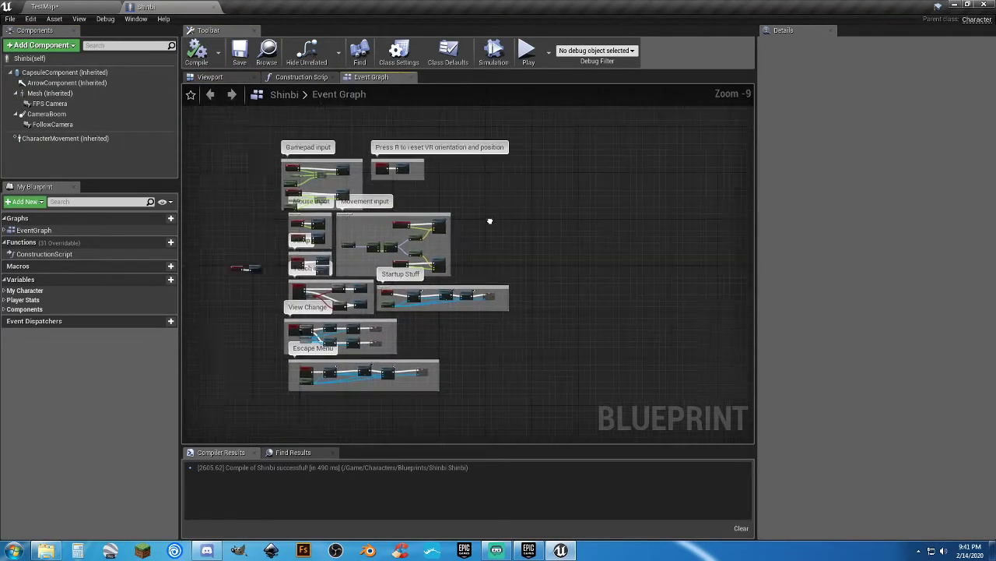
{"action": "right_click_drag", "start_coordinate": [490, 221], "coordinate": [413, 221]}
{"action": "scroll", "coordinate": [422, 313], "scroll_direction": "up", "scroll_amount": 8}
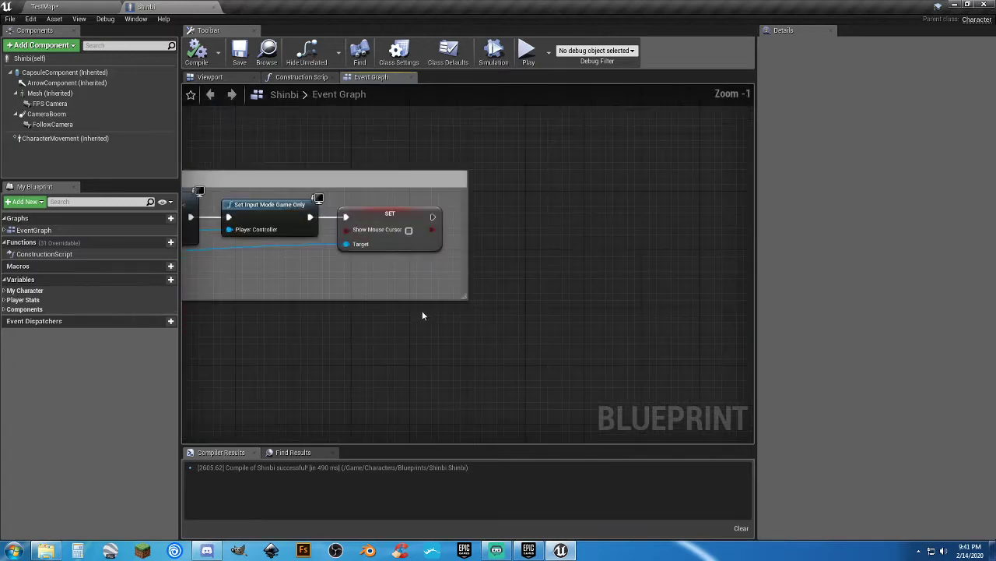
{"action": "left_click_drag", "start_coordinate": [471, 255], "coordinate": [657, 256]}
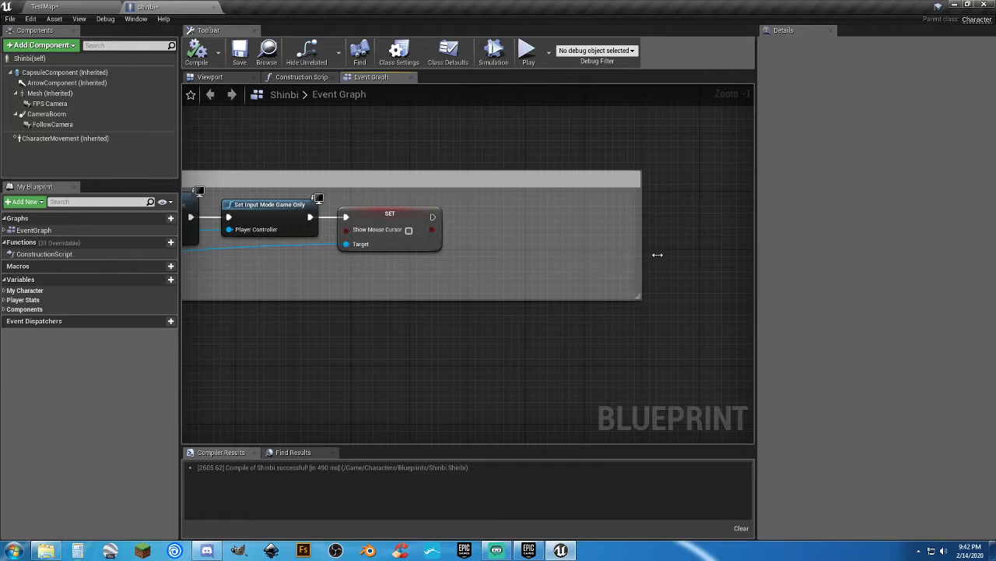
Save the Shinbi blueprint and close it to return to the TestMap level
{"action": "right_click_drag", "start_coordinate": [634, 346], "coordinate": [617, 164]}
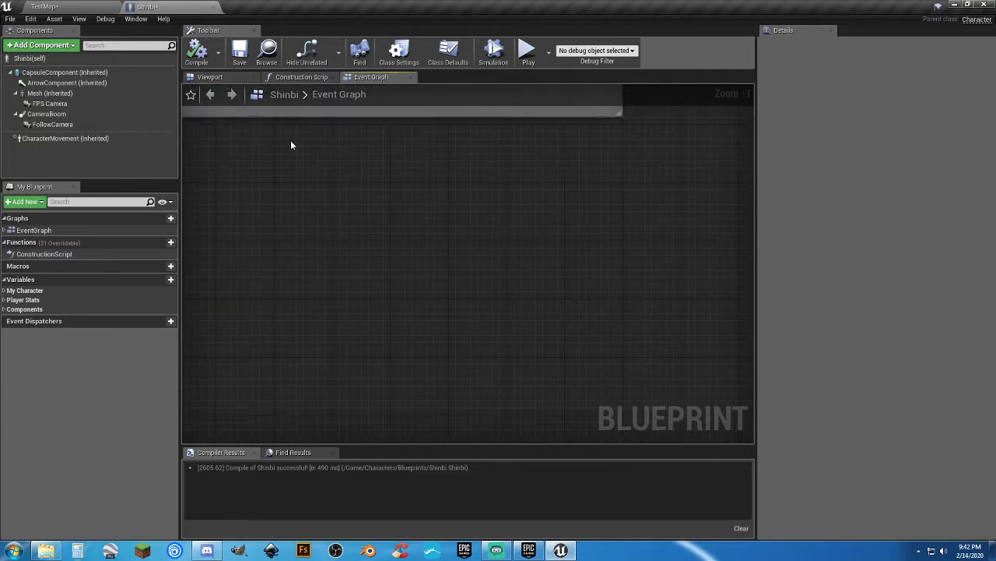
{"action": "left_click", "coordinate": [239, 60]}
{"action": "left_click", "coordinate": [218, 7]}
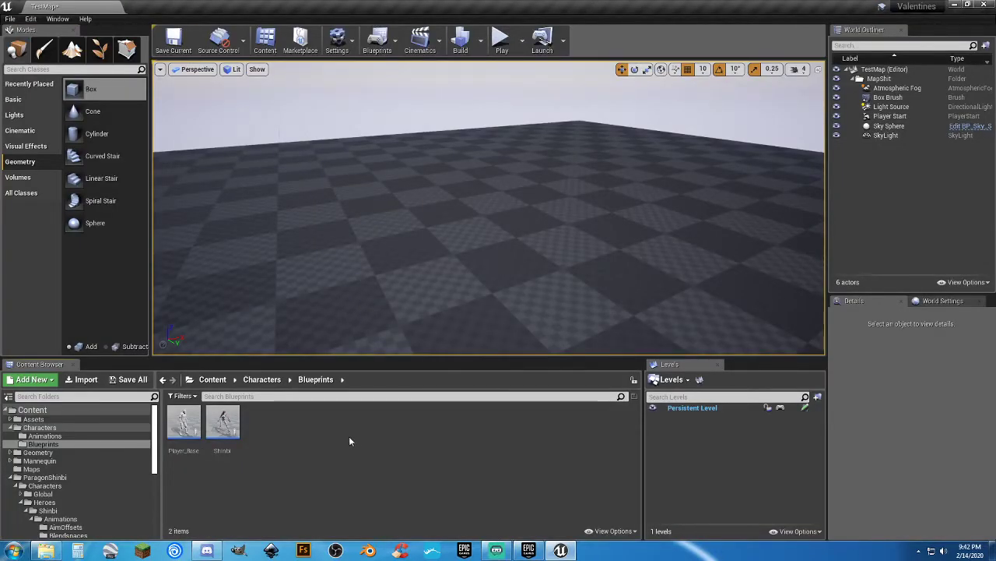
Create an Actor blueprint class named Shinbi_Static in the Characters Blueprints folder
{"action": "right_click", "coordinate": [269, 428]}
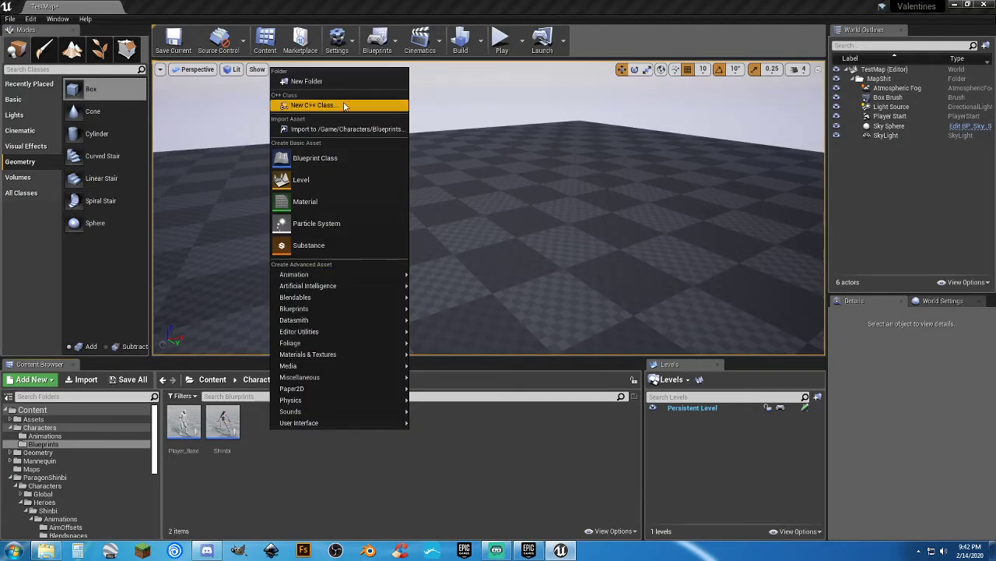
{"action": "left_click", "coordinate": [330, 157]}
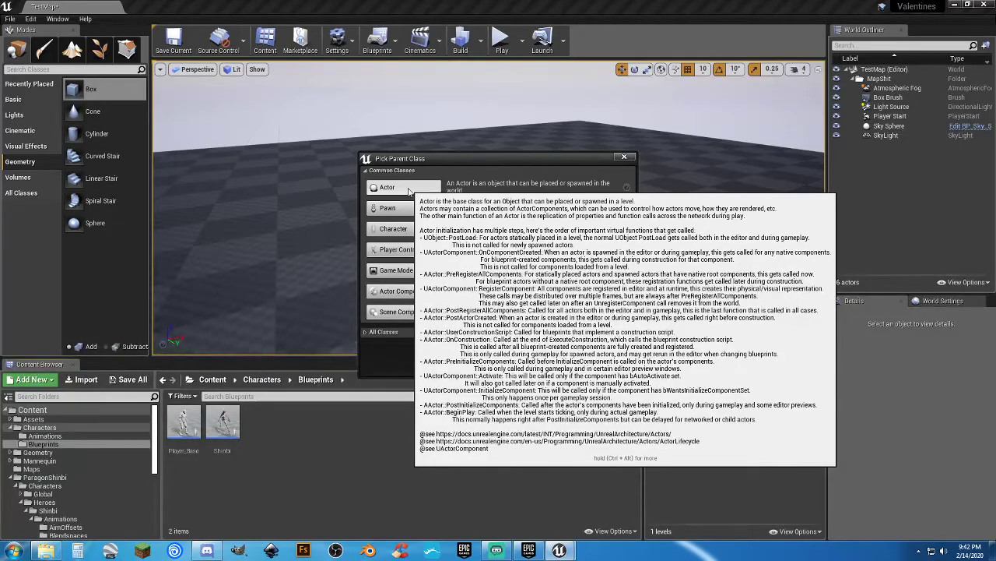
{"action": "left_click", "coordinate": [409, 190]}
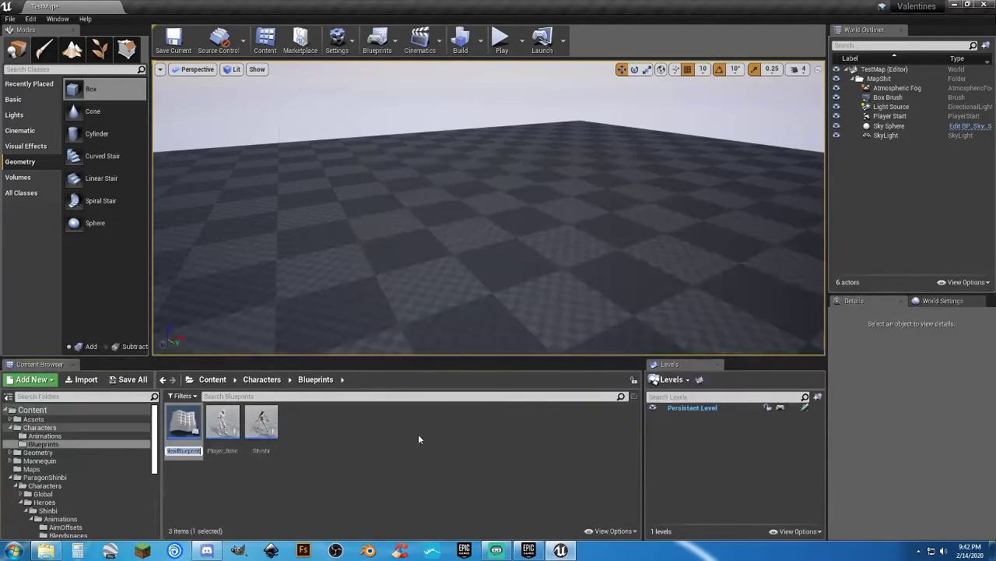
{"action": "type", "text": "Shin"}
{"action": "type", "text": "bi_Static"}
{"action": "key", "text": "Return"}
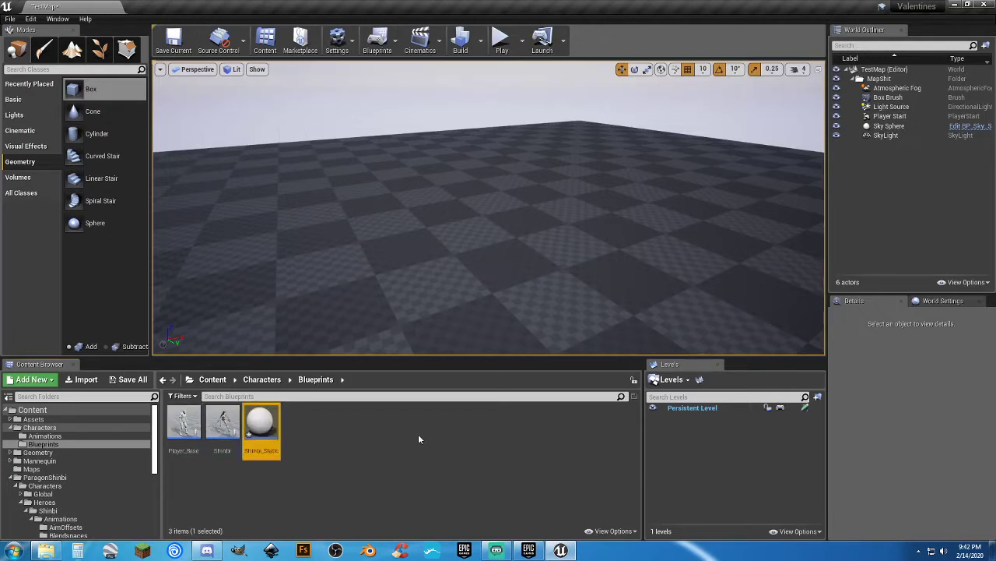
Open Shinbi_Static and add a Skeletal Mesh component that uses the Shinbi skeletal mesh
{"action": "key", "text": "Return"}
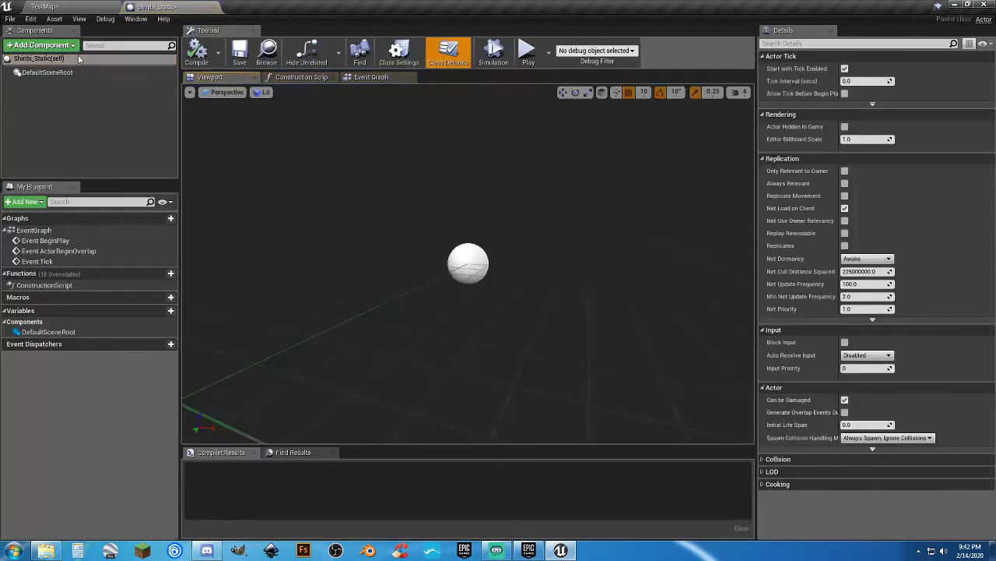
{"action": "left_click", "coordinate": [43, 44]}
{"action": "left_click", "coordinate": [61, 169]}
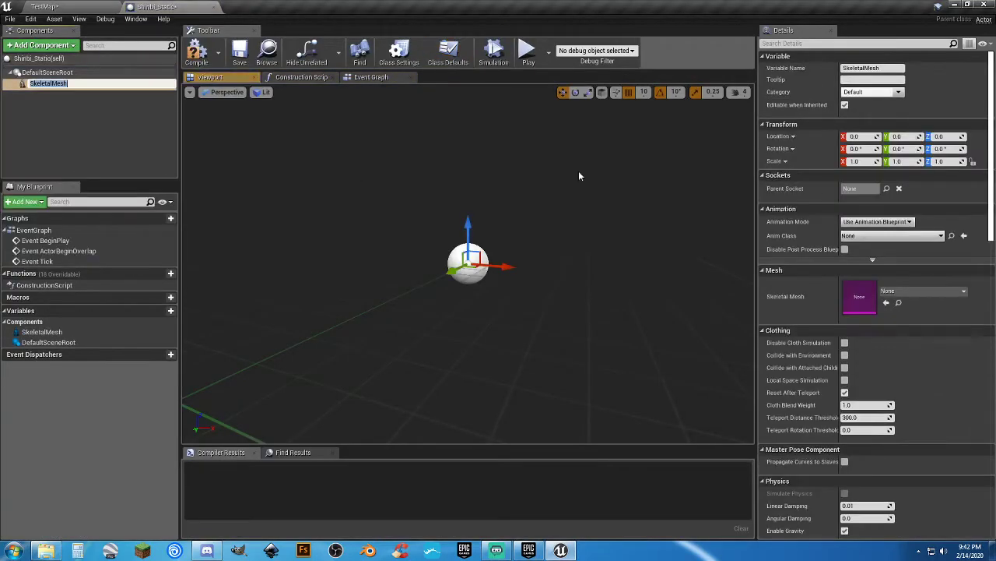
{"action": "left_click", "coordinate": [932, 291]}
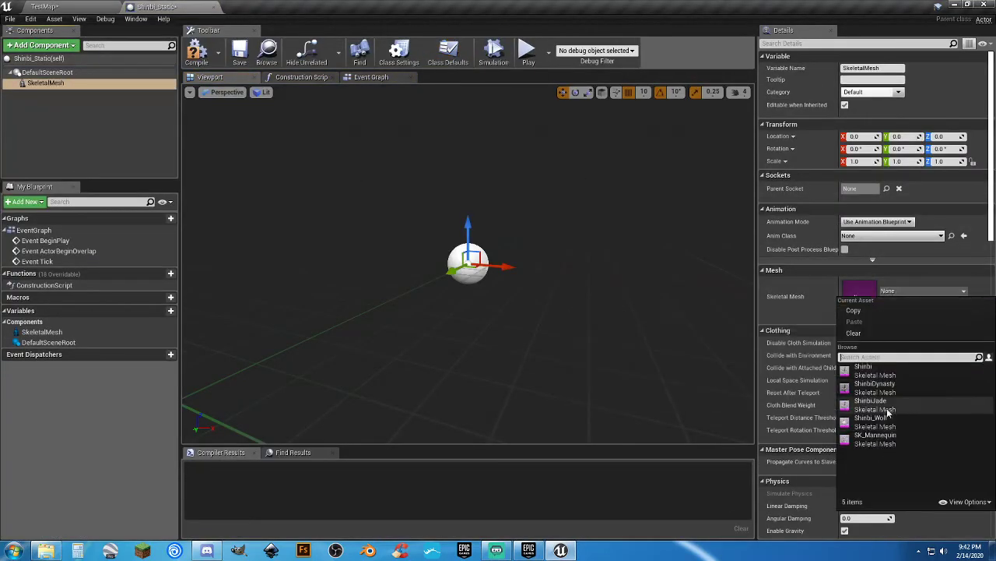
{"action": "left_click", "coordinate": [872, 371]}
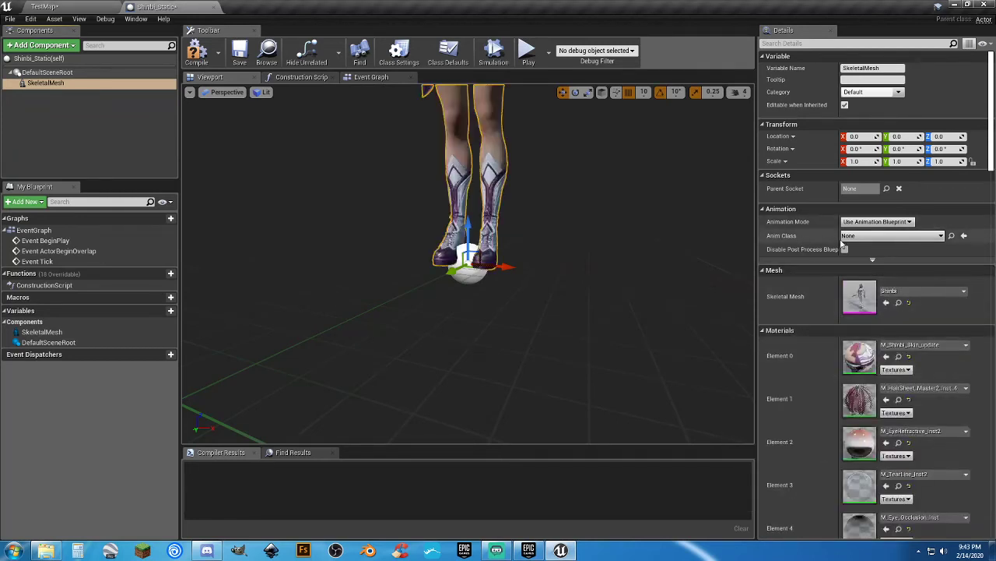
Set the SkeletalMesh component to Use Animation Asset with the Idle animation, and compile and save the blueprint
{"action": "left_click", "coordinate": [873, 222]}
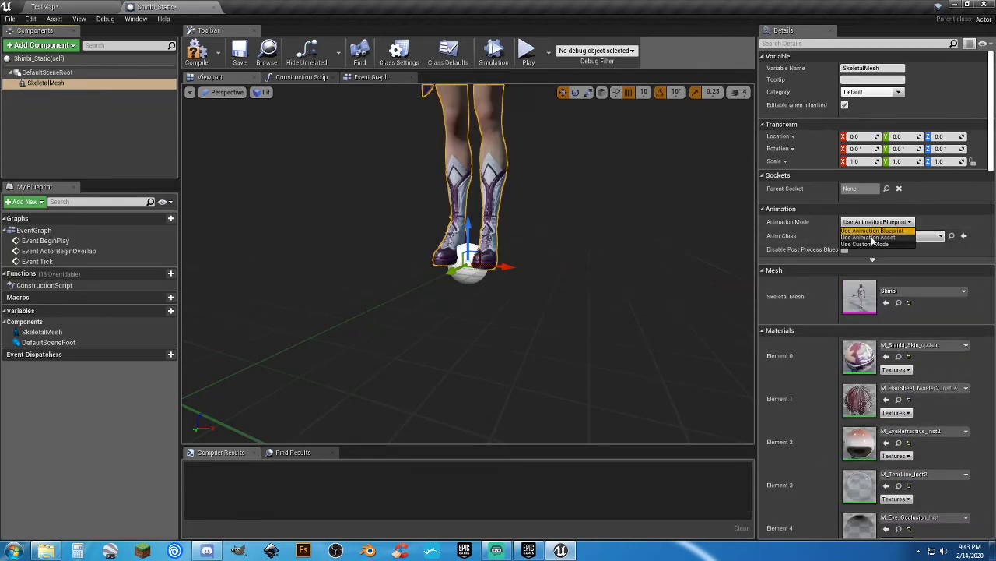
{"action": "left_click", "coordinate": [871, 237]}
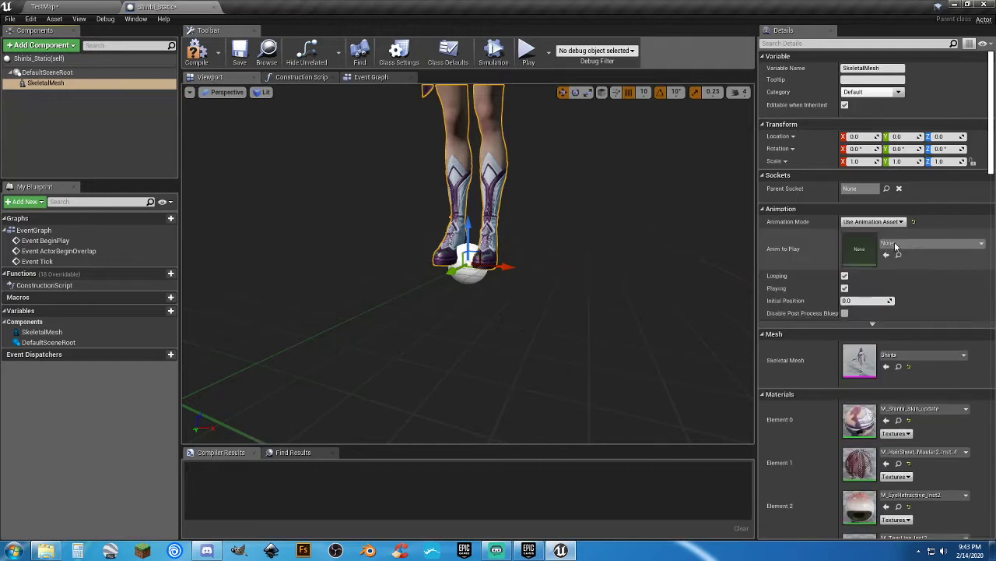
{"action": "left_click", "coordinate": [913, 247]}
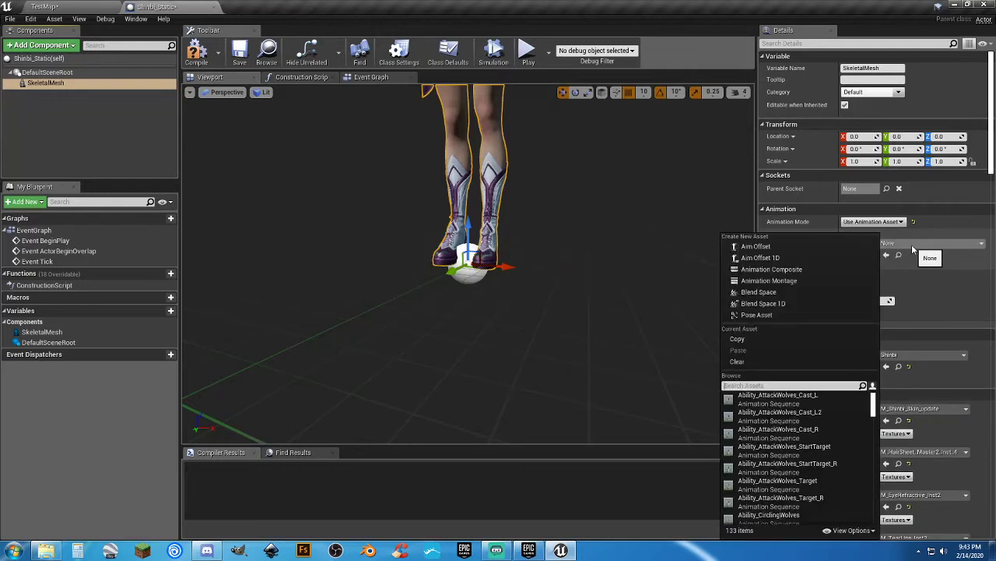
{"action": "type", "text": "idle"}
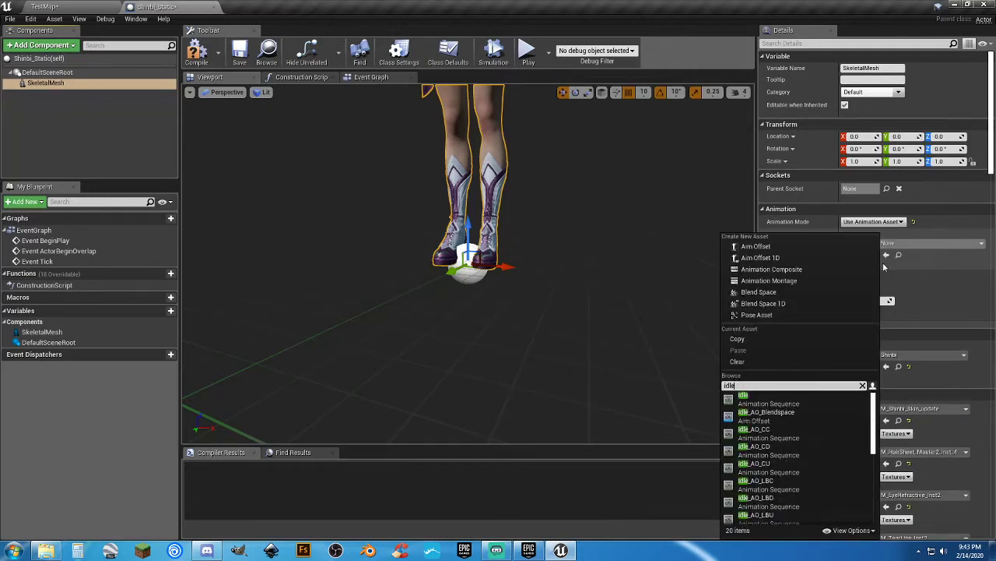
{"action": "left_click", "coordinate": [776, 406]}
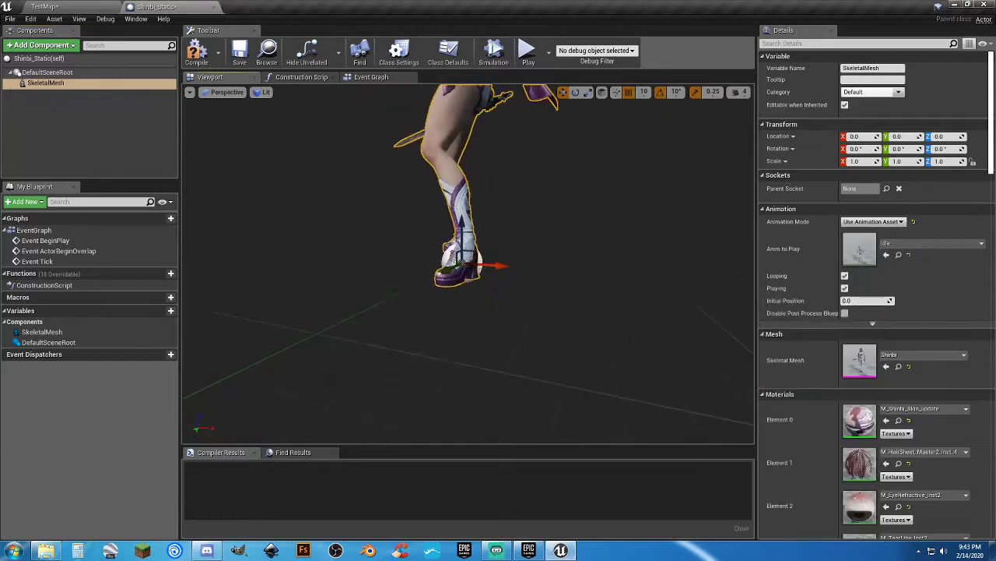
{"action": "left_click_drag", "start_coordinate": [534, 296], "coordinate": [534, 335]}
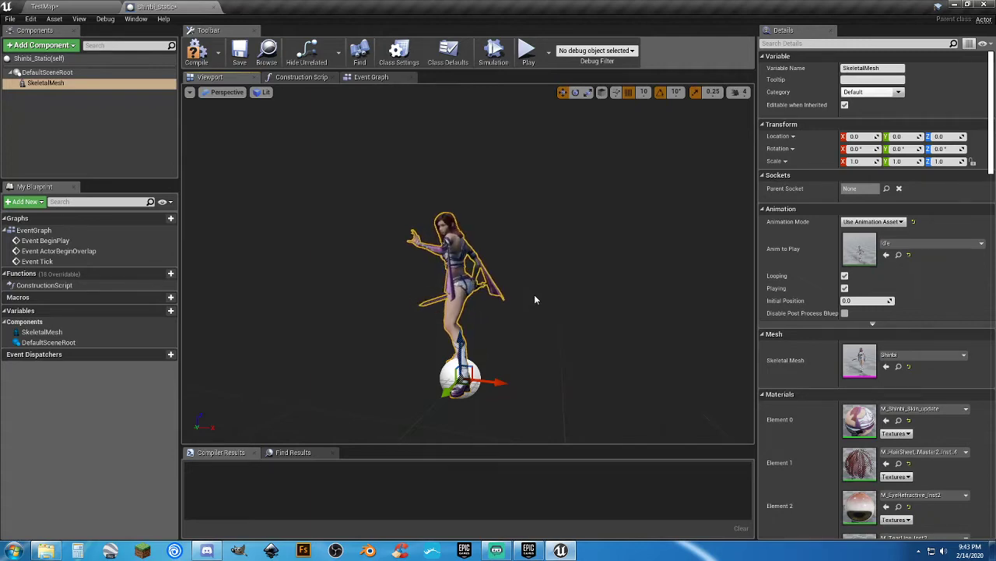
{"action": "left_click", "coordinate": [196, 53]}
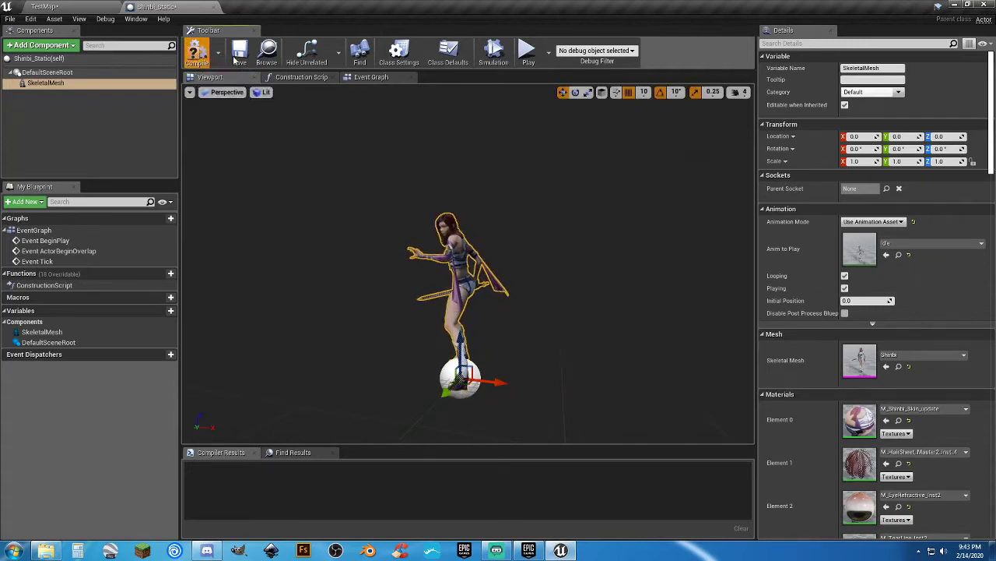
Place Shinbi_Static in the TestMap level and set its X and Y location to 0
{"action": "left_click", "coordinate": [78, 7]}
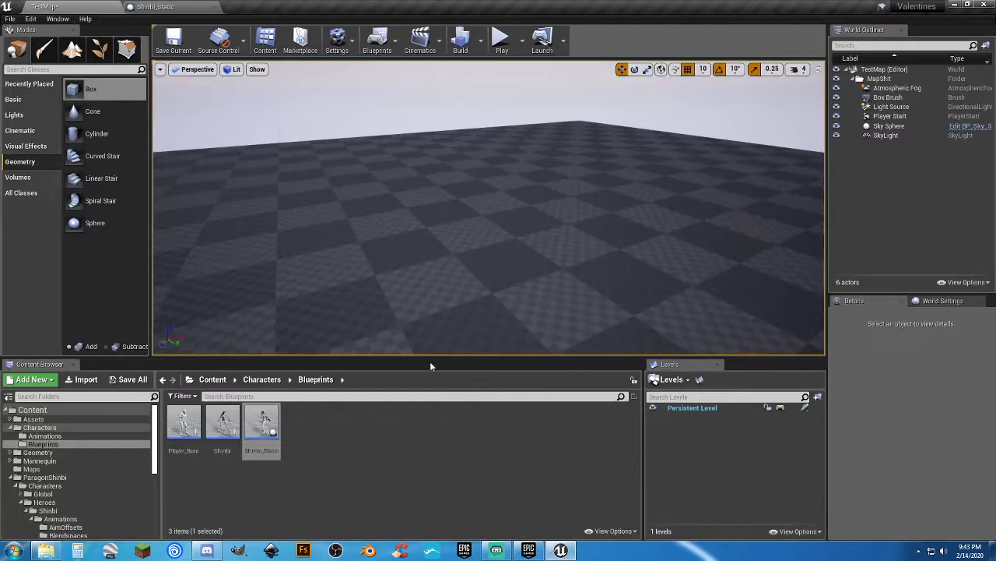
{"action": "left_click_drag", "start_coordinate": [262, 424], "coordinate": [621, 245]}
{"action": "scroll", "coordinate": [621, 246], "scroll_direction": "down", "scroll_amount": 5}
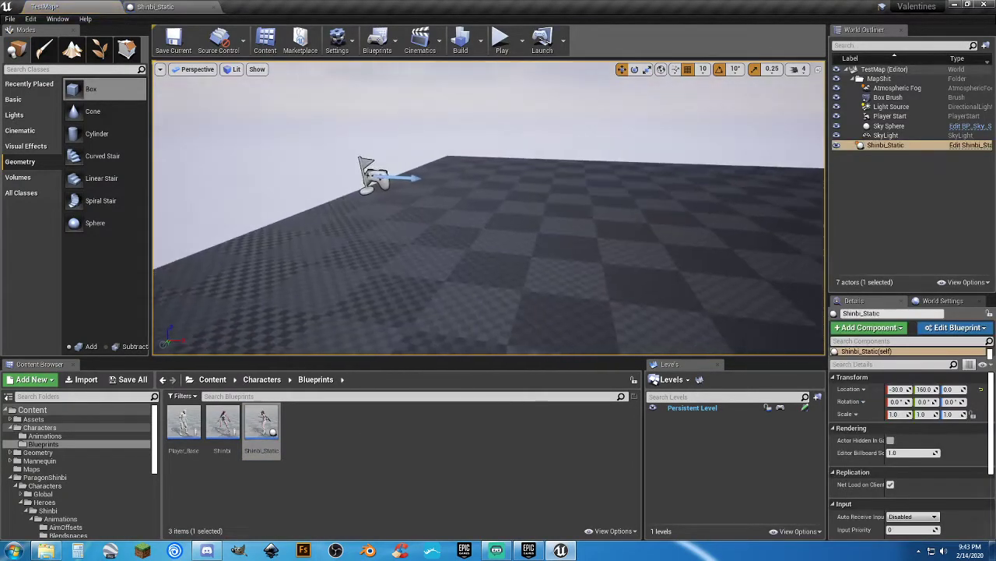
{"action": "scroll", "coordinate": [622, 245], "scroll_direction": "up", "scroll_amount": 5}
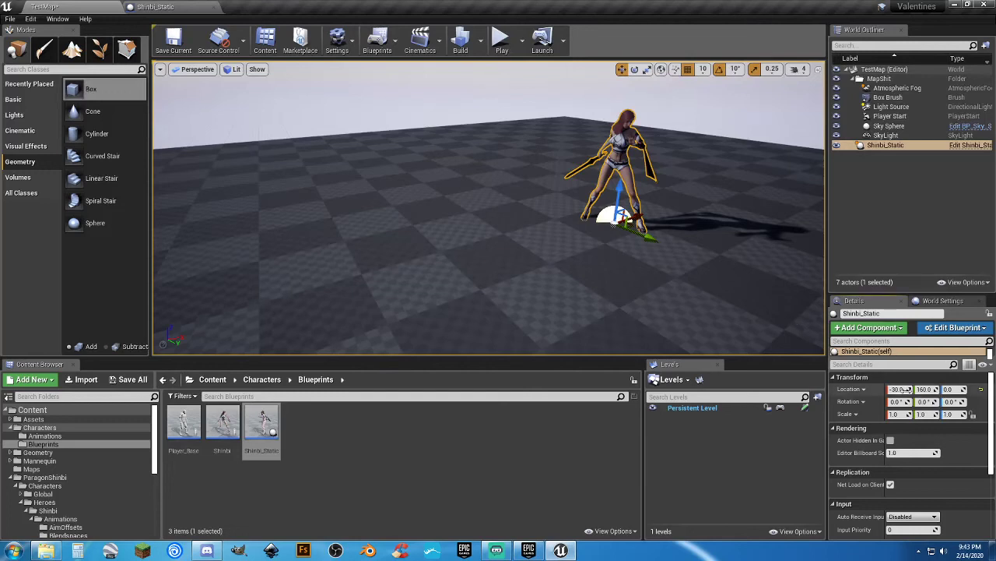
{"action": "type", "text": "0"}
{"action": "key", "text": "Tab"}
{"action": "type", "text": "0"}
{"action": "key", "text": "Tab"}
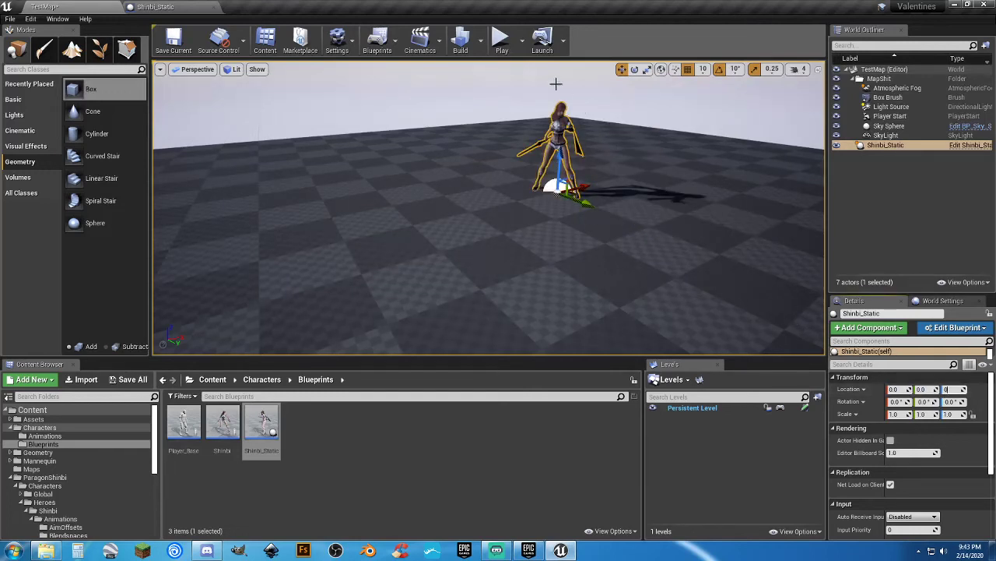
Play-test the level, walking the player character up to Shinbi_Static to check how she appears, and end the session
{"action": "left_click", "coordinate": [502, 39]}
{"action": "key", "text": "w"}
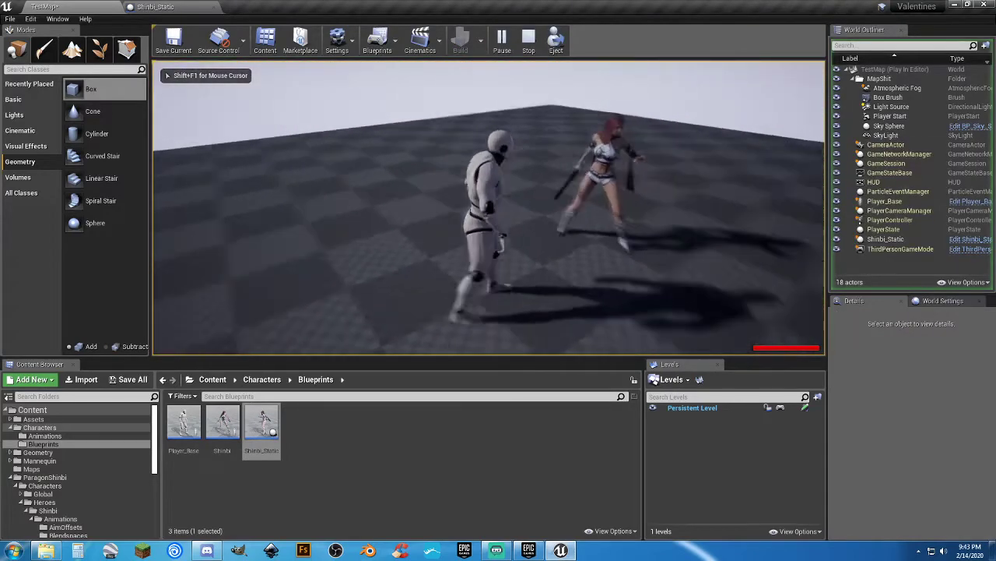
{"action": "key", "text": "s"}
{"action": "key", "text": "Escape"}
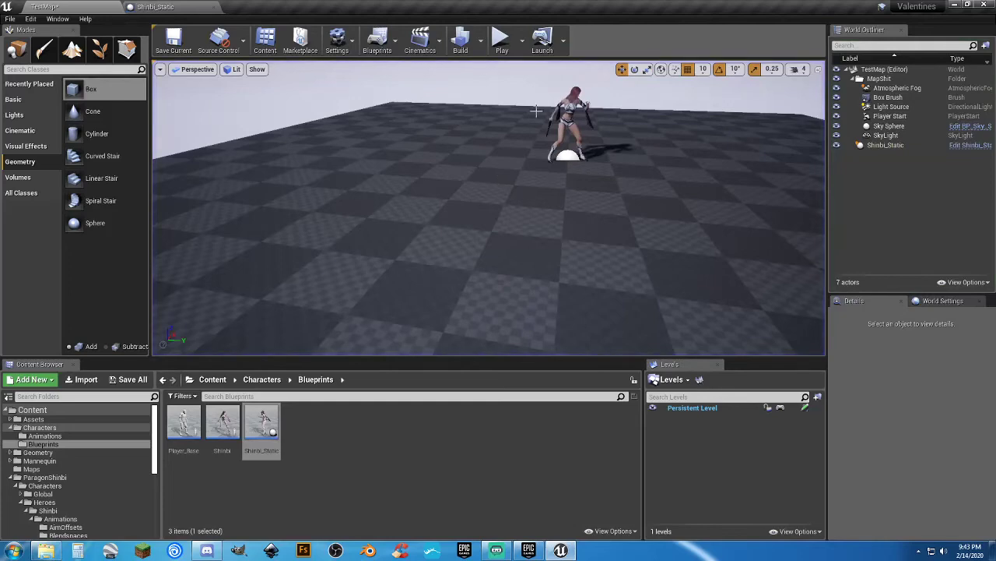
In the Shinbi_Static blueprint, rotate the SkeletalMesh component about 90° around Z, and compile and save
{"action": "left_click", "coordinate": [172, 11]}
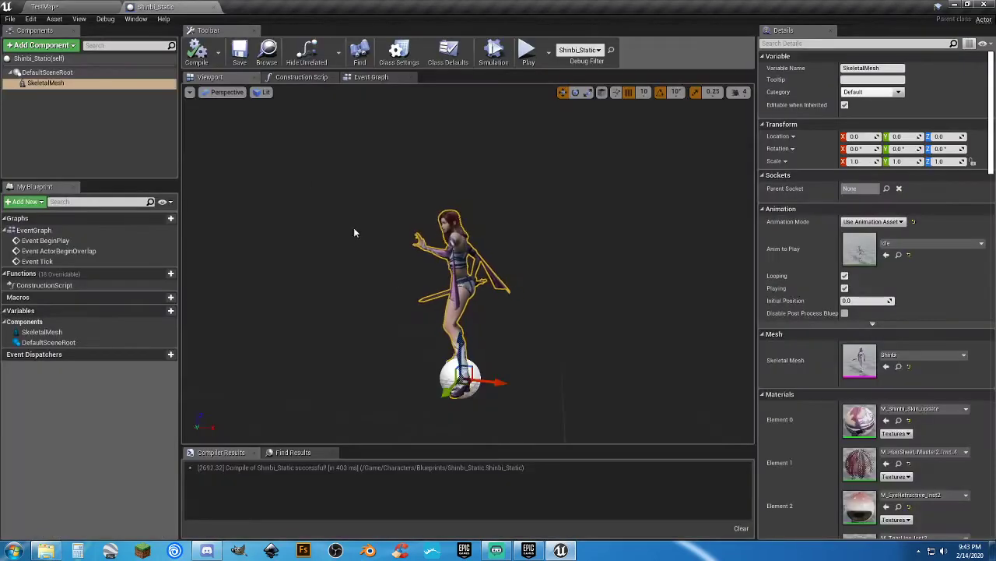
{"action": "right_click_drag", "start_coordinate": [514, 258], "coordinate": [630, 267]}
{"action": "key", "text": "a"}
{"action": "key", "text": "e"}
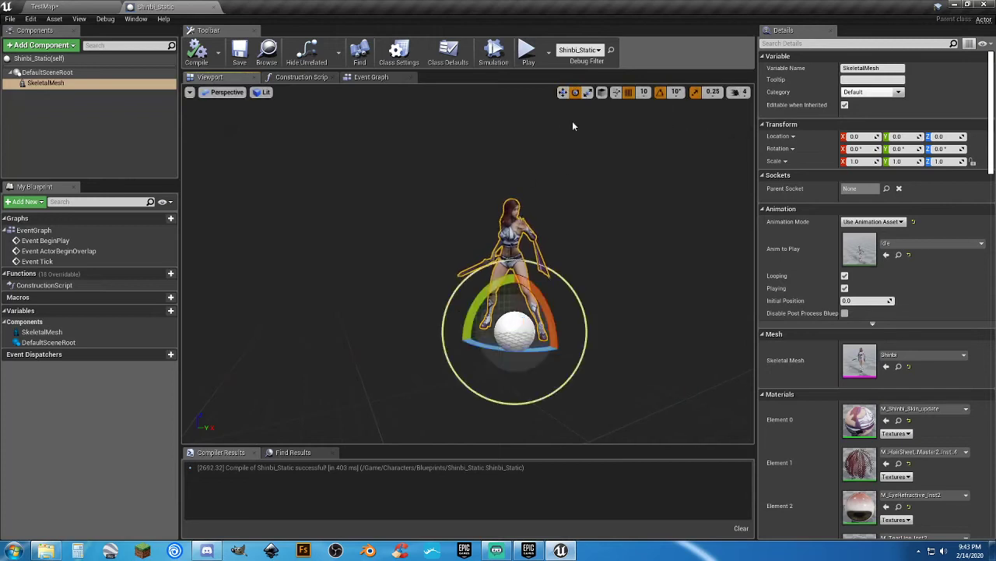
{"action": "right_click_drag", "start_coordinate": [514, 301], "coordinate": [515, 280]}
{"action": "mouse_move", "coordinate": [554, 305]}
{"action": "left_mouse_down"}
{"action": "mouse_move", "coordinate": [575, 292]}
{"action": "mouse_move", "coordinate": [555, 316]}
{"action": "left_mouse_up"}
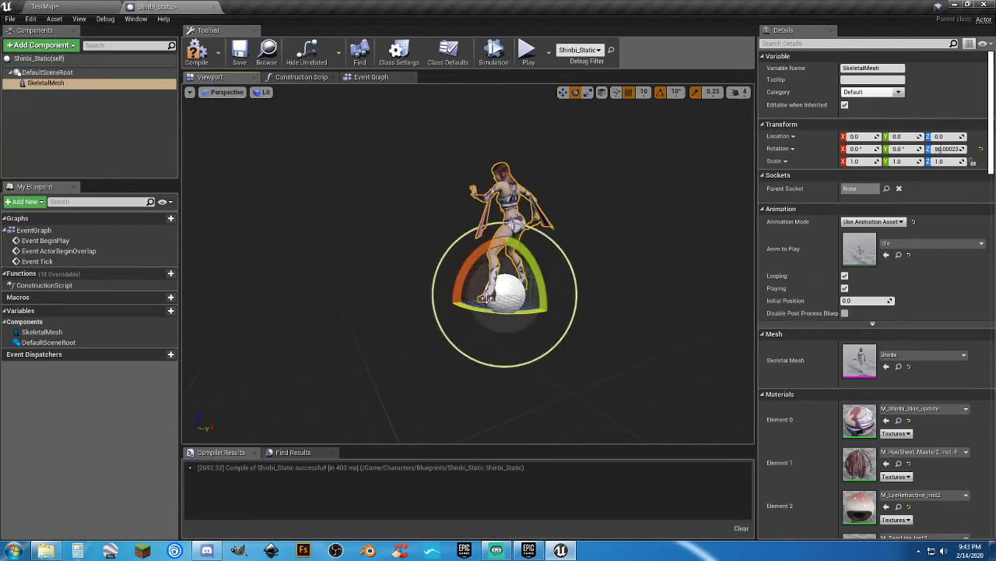
{"action": "left_click", "coordinate": [197, 51]}
{"action": "left_click", "coordinate": [239, 52]}
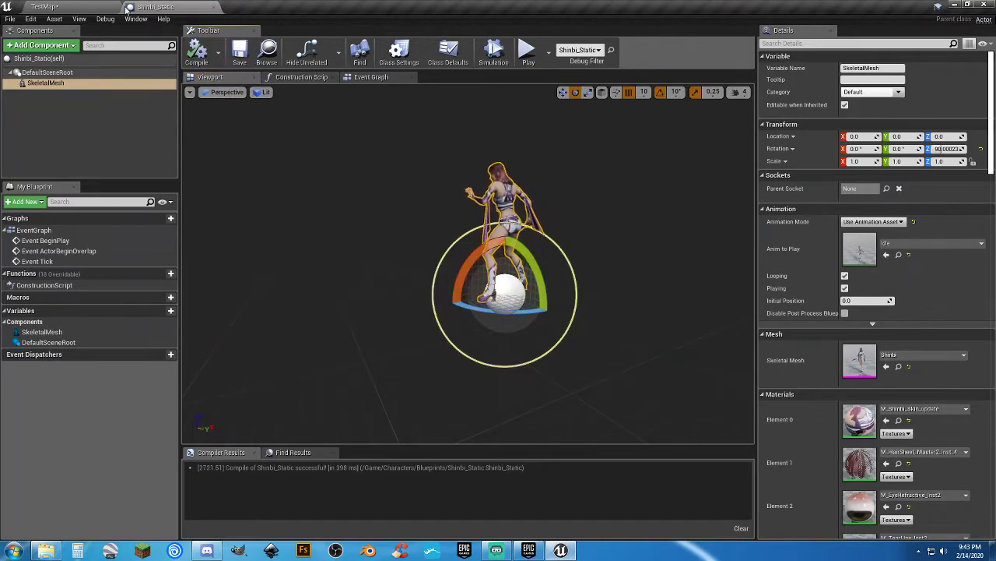
Play-test TestMap to check the facing direction of the rotated Shinbi_Static, and end the session
{"action": "left_click", "coordinate": [46, 6]}
{"action": "left_click", "coordinate": [502, 39]}
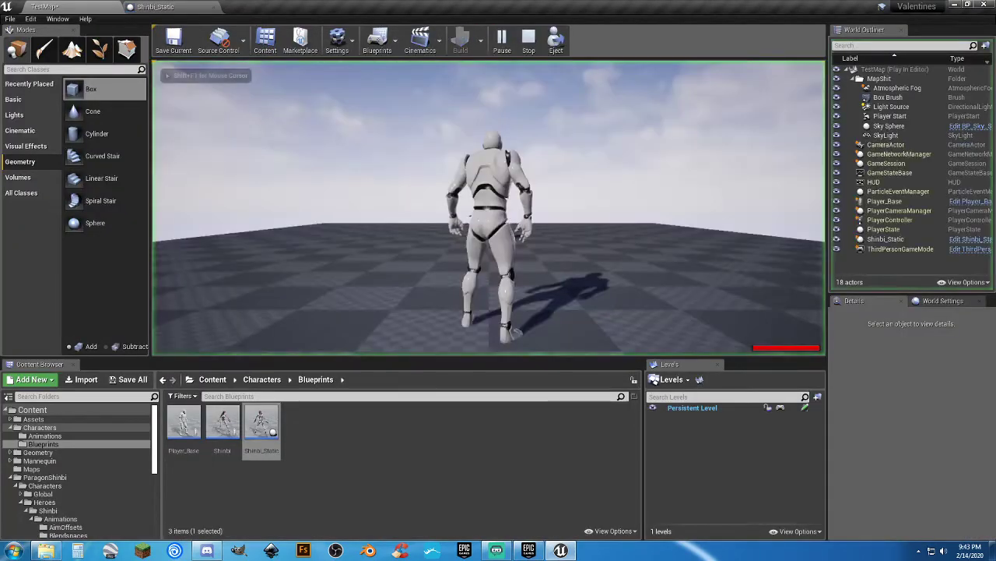
{"action": "key", "text": "w"}
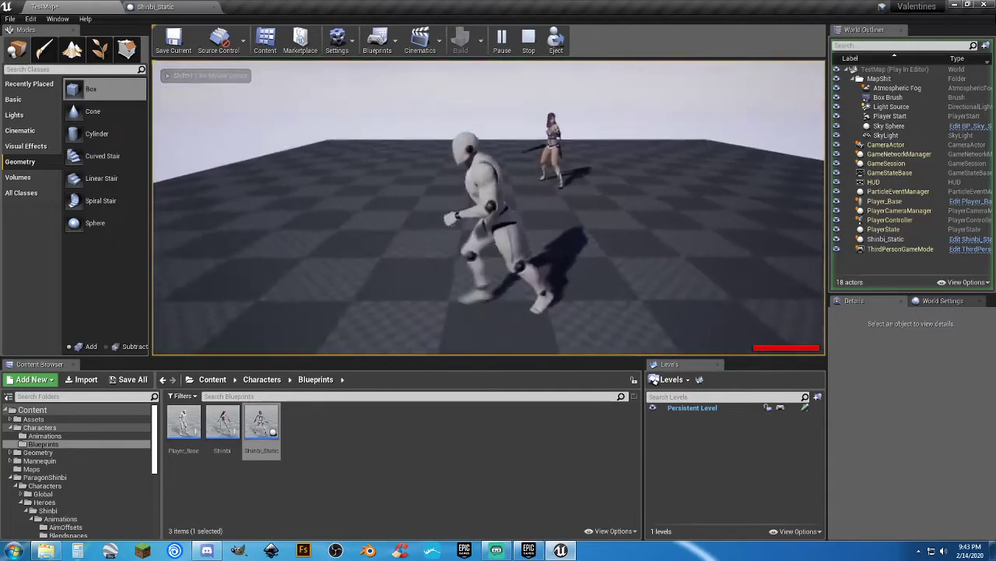
{"action": "key", "text": "Escape"}
In Shinbi_Static's Event Graph, delete the Event ActorBeginOverlap and Event Tick nodes
{"action": "left_click", "coordinate": [189, 10]}
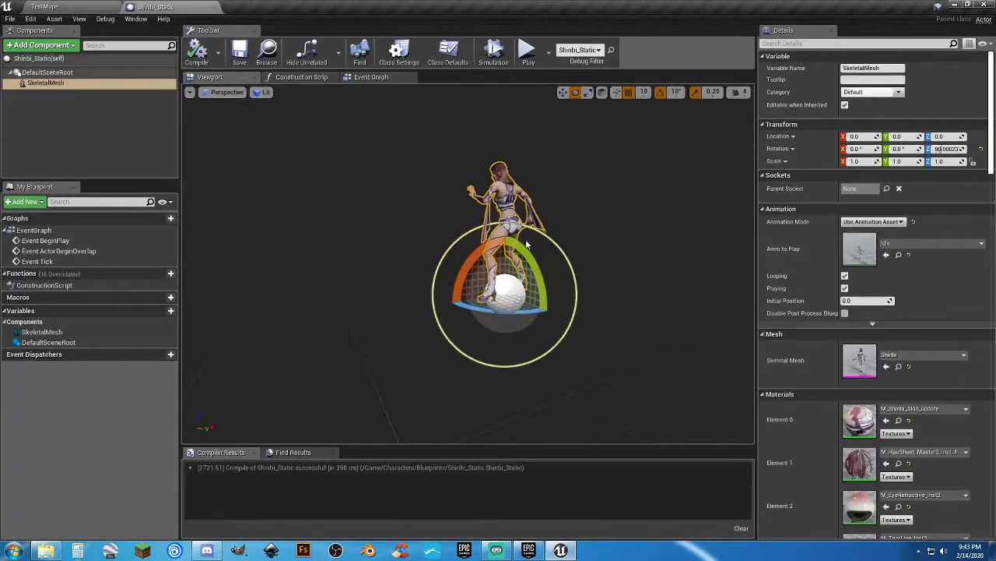
{"action": "left_click", "coordinate": [367, 76]}
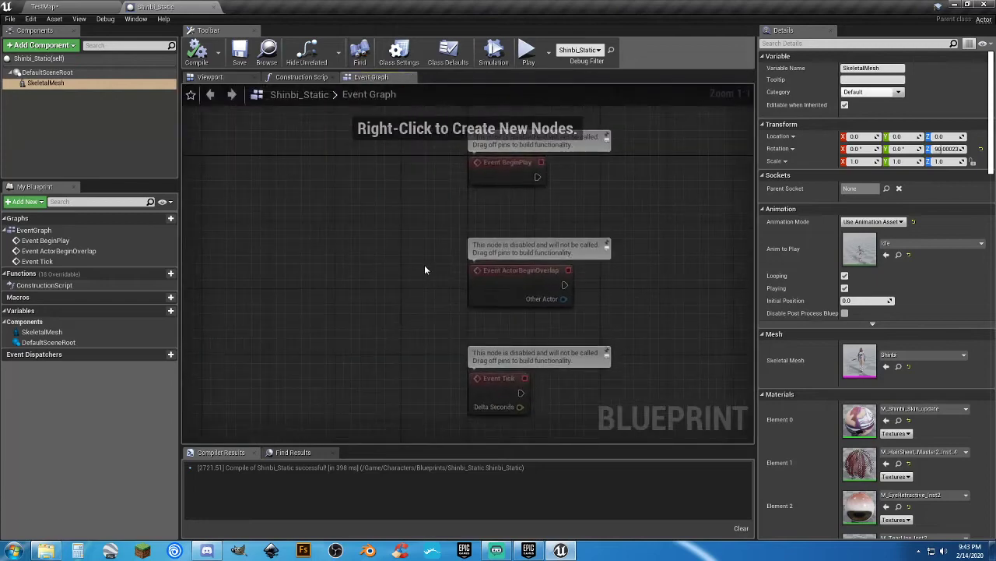
{"action": "left_click_drag", "start_coordinate": [424, 261], "coordinate": [589, 420]}
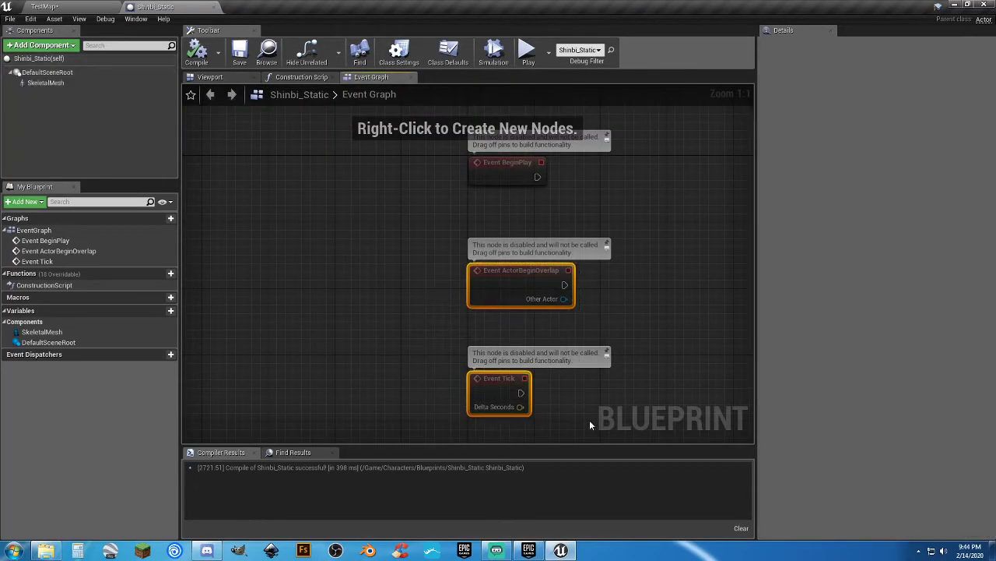
{"action": "key", "text": "Delete"}
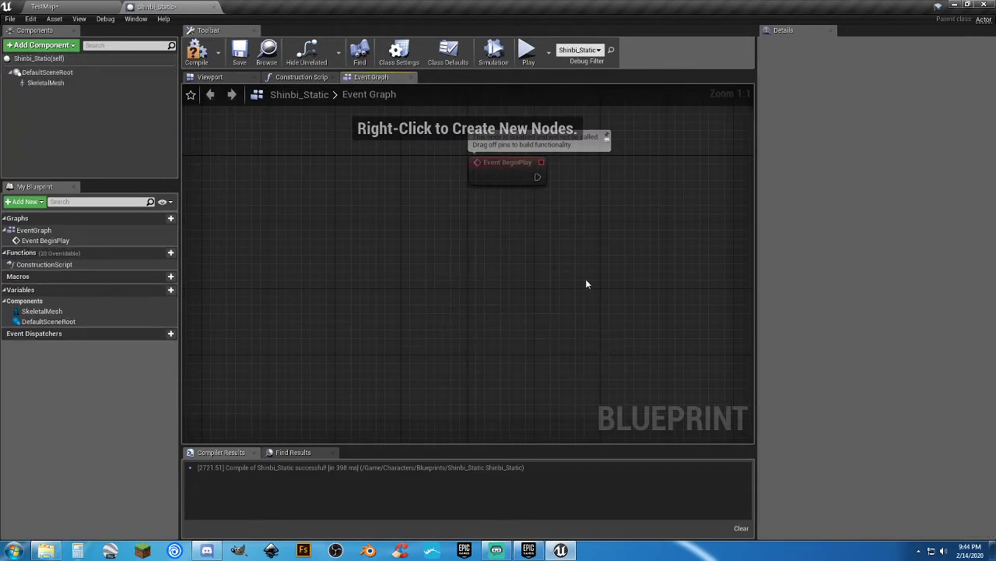
{"action": "right_click_drag", "start_coordinate": [584, 285], "coordinate": [419, 293]}
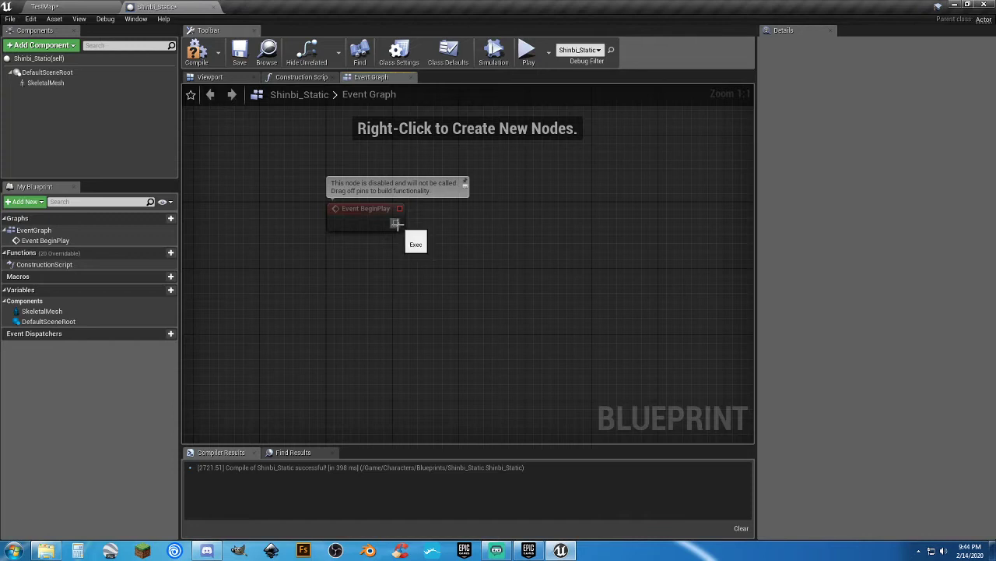
{"action": "left_click_drag", "start_coordinate": [396, 223], "coordinate": [484, 223]}
{"action": "right_click_drag", "start_coordinate": [391, 291], "coordinate": [423, 225]}
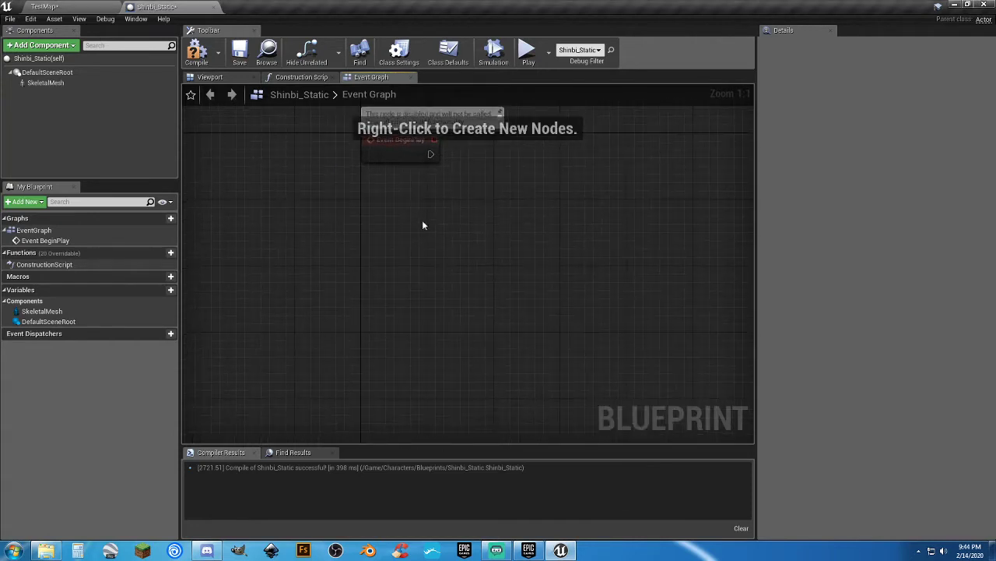
Add a custom event named Starter Animation below Event BeginPlay and align it with that node
{"action": "right_click", "coordinate": [384, 281]}
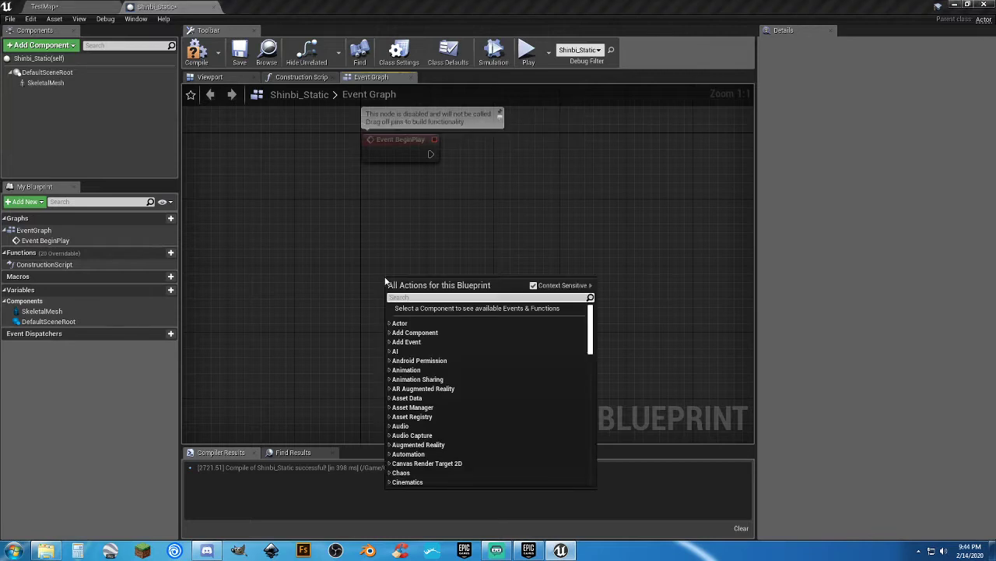
{"action": "type", "text": "custom"}
{"action": "key", "text": "Return"}
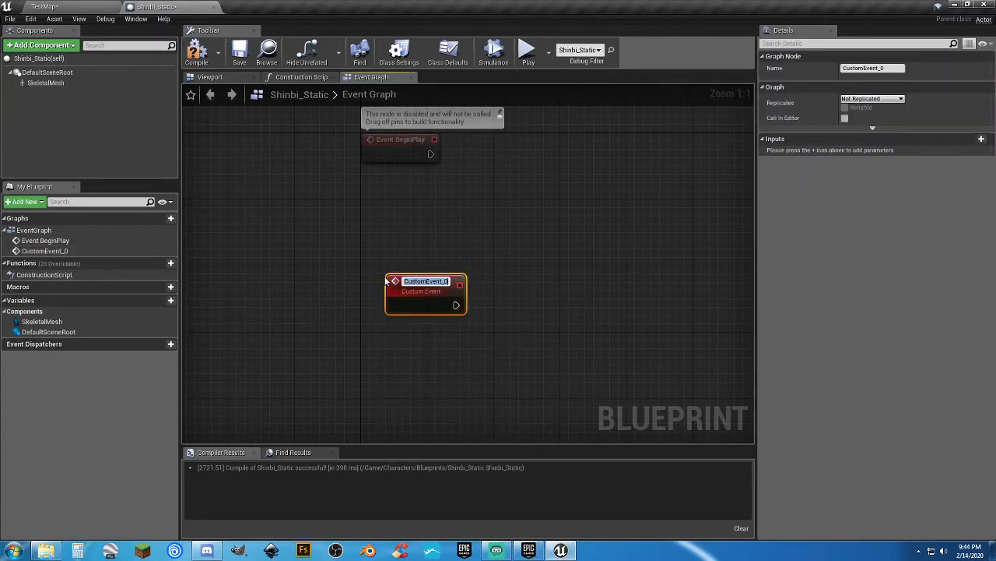
{"action": "type", "text": "Starte"}
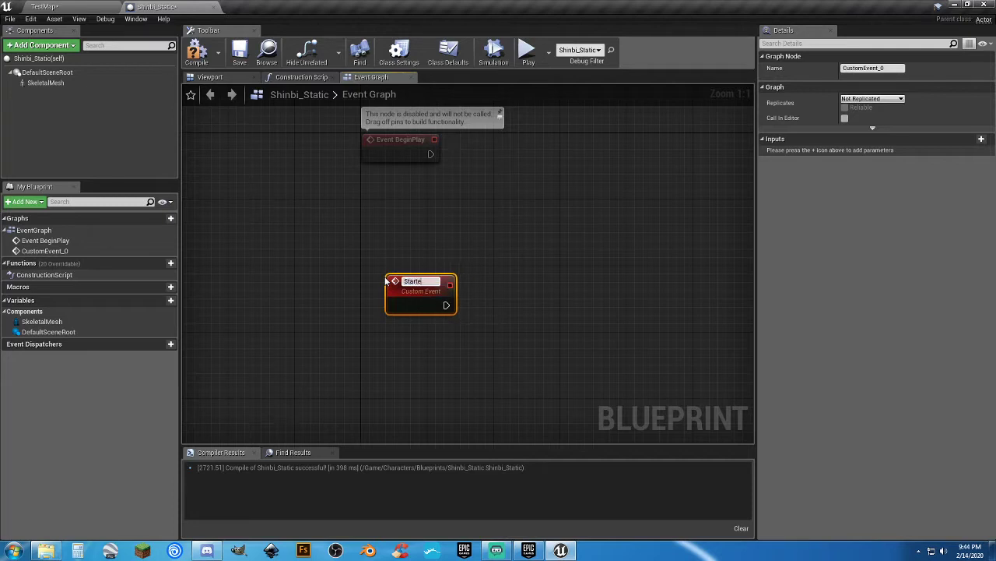
{"action": "type", "text": "r Animation"}
{"action": "key", "text": "Return"}
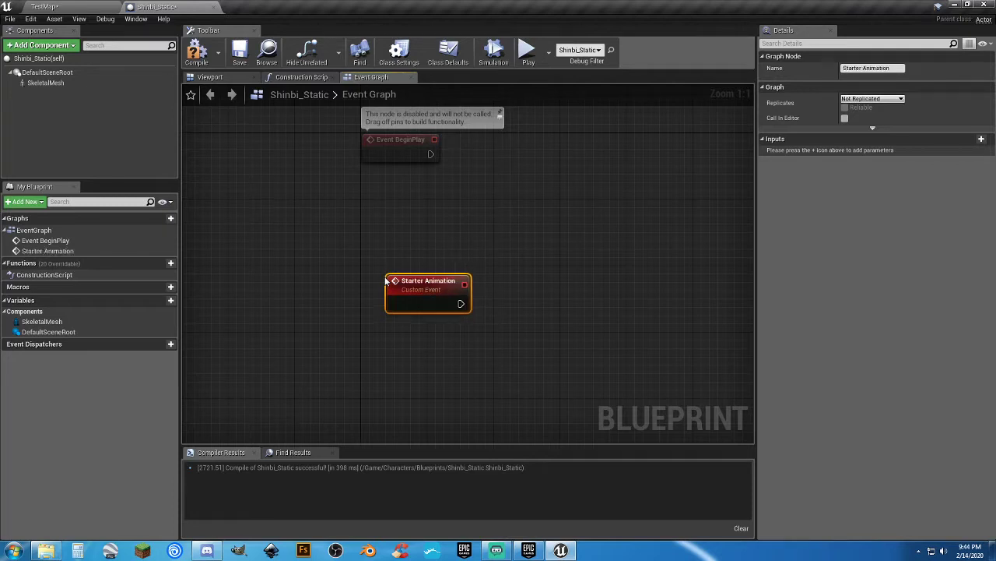
{"action": "left_click_drag", "start_coordinate": [386, 281], "coordinate": [357, 270]}
Call Starter Animation from Event BeginPlay, line the call node up beside the event, and compile the blueprint
{"action": "right_click_drag", "start_coordinate": [508, 274], "coordinate": [454, 239]}
{"action": "left_click_drag", "start_coordinate": [382, 130], "coordinate": [417, 134]}
{"action": "type", "text": "starter"}
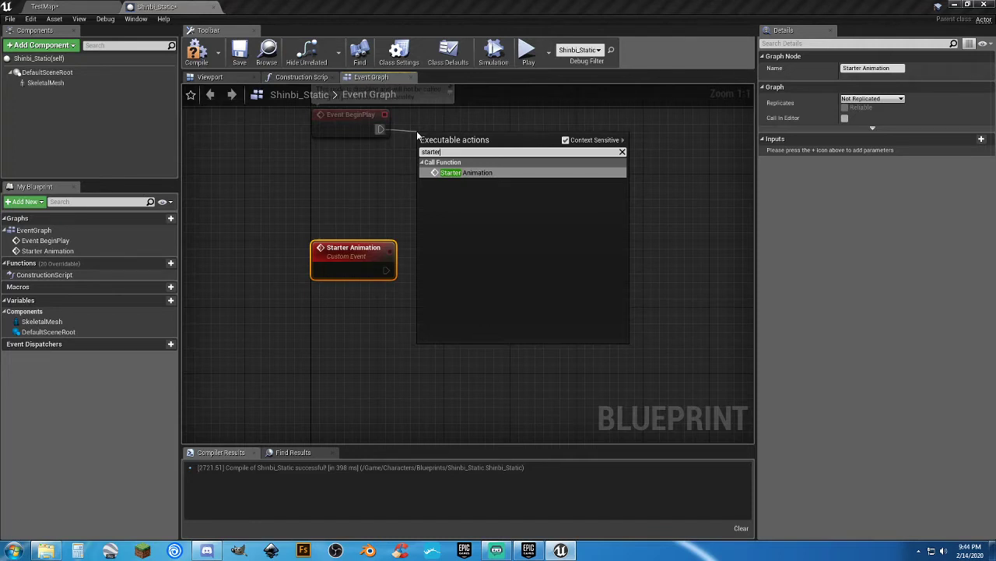
{"action": "left_click", "coordinate": [478, 173]}
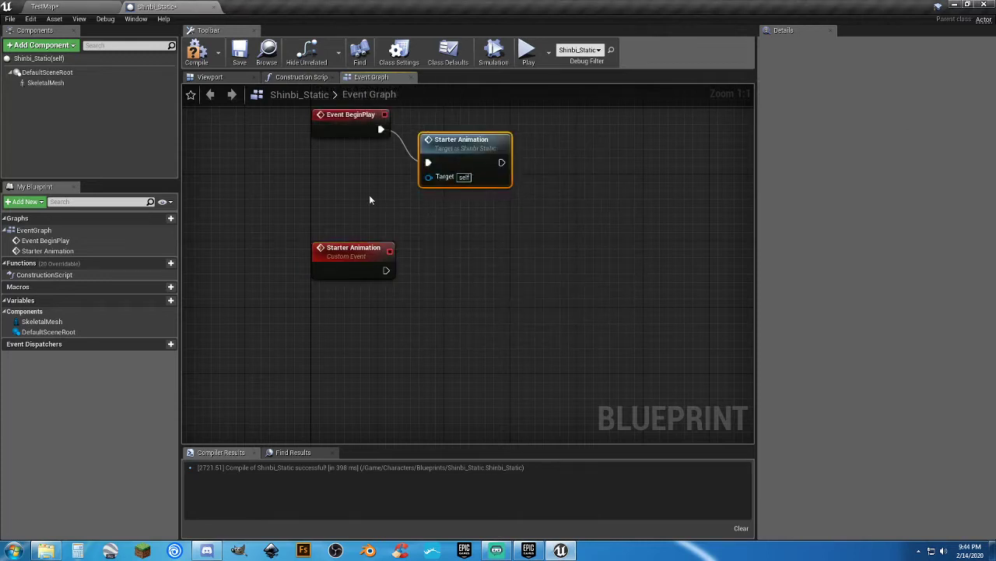
{"action": "right_click_drag", "start_coordinate": [369, 195], "coordinate": [382, 235]}
{"action": "left_click_drag", "start_coordinate": [471, 185], "coordinate": [500, 159]}
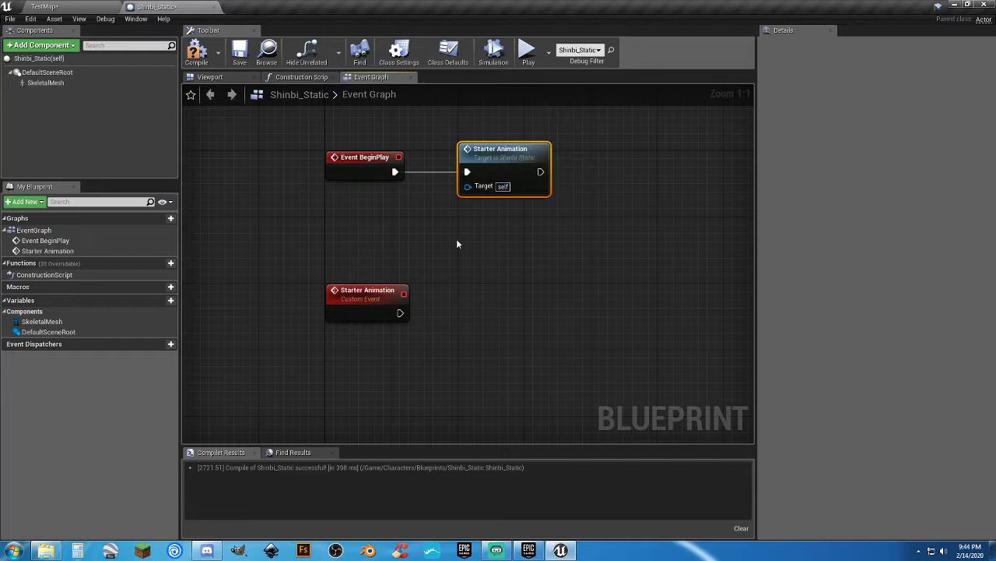
{"action": "left_click", "coordinate": [457, 238]}
{"action": "right_click_drag", "start_coordinate": [456, 238], "coordinate": [449, 194]}
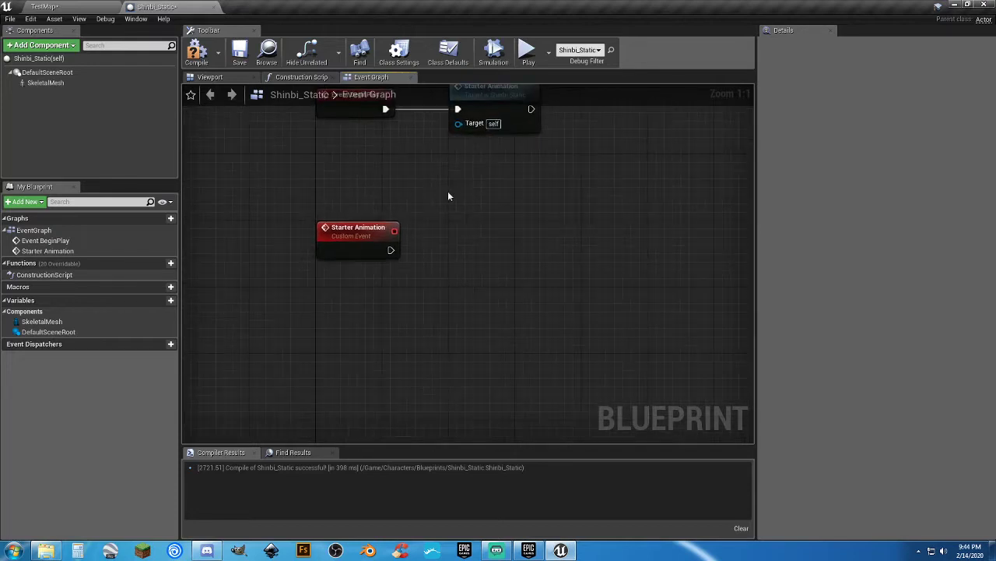
{"action": "left_click", "coordinate": [196, 51]}
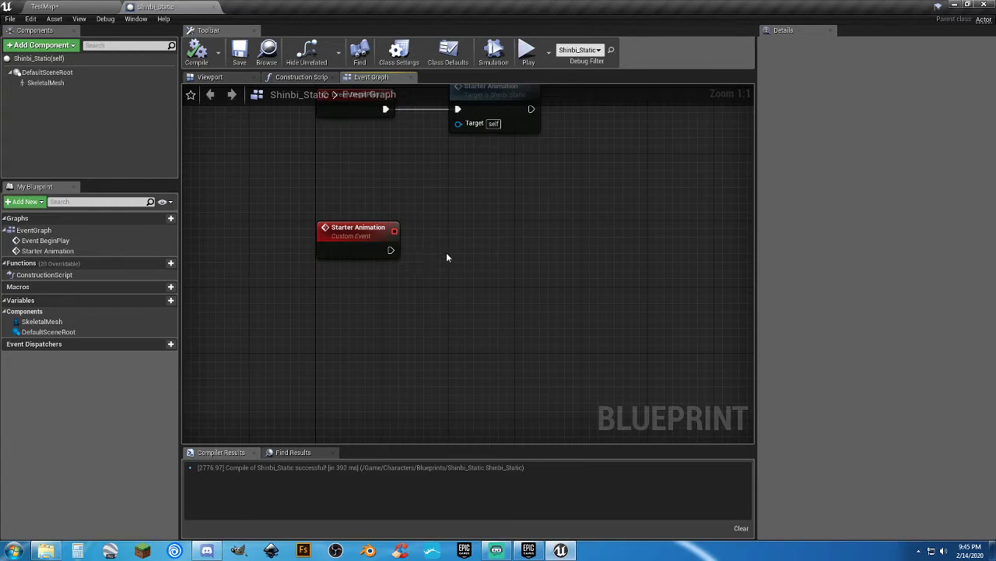
{"action": "right_click_drag", "start_coordinate": [447, 256], "coordinate": [373, 291]}
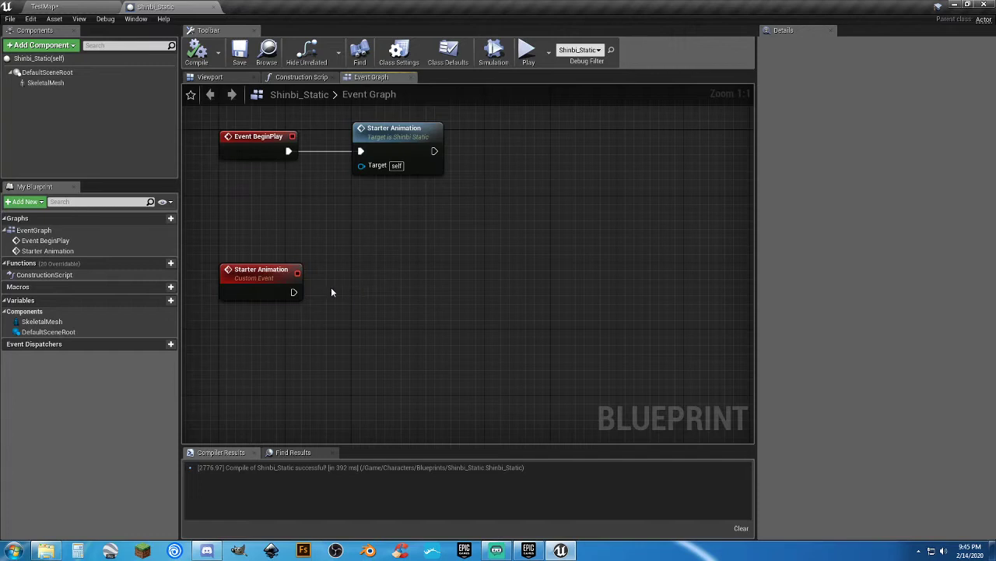
{"action": "left_click_drag", "start_coordinate": [296, 292], "coordinate": [359, 296]}
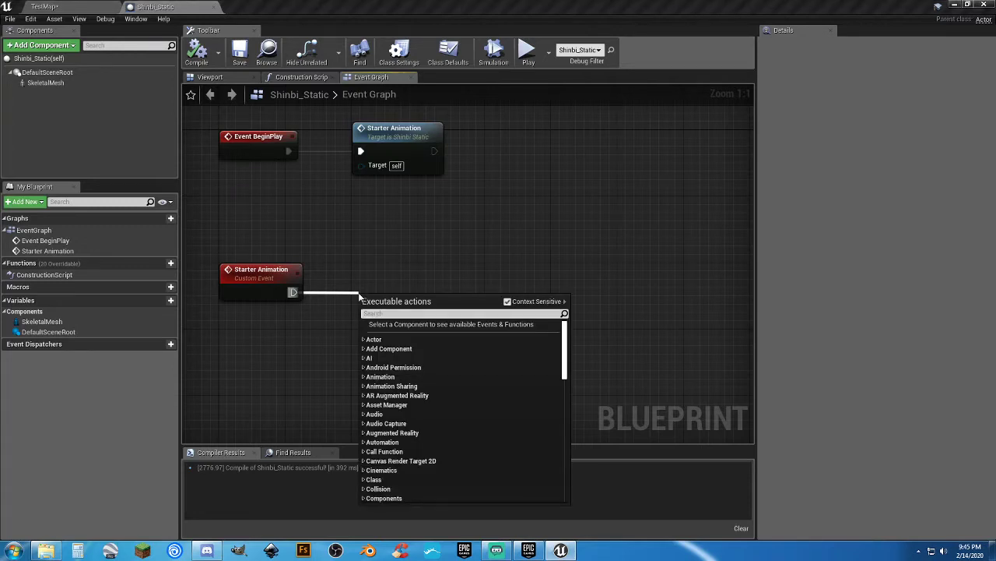
{"action": "left_click", "coordinate": [364, 286]}
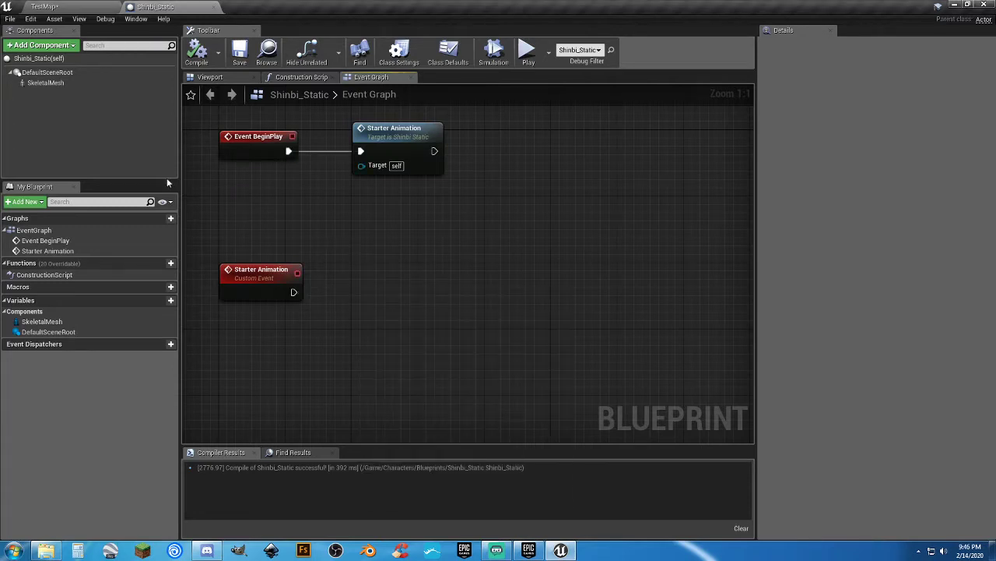
Add a Skeletal Mesh reference with a Play Animation node targeting it, connect Starter Animation to its execution input, and align the node
{"action": "left_click", "coordinate": [54, 86]}
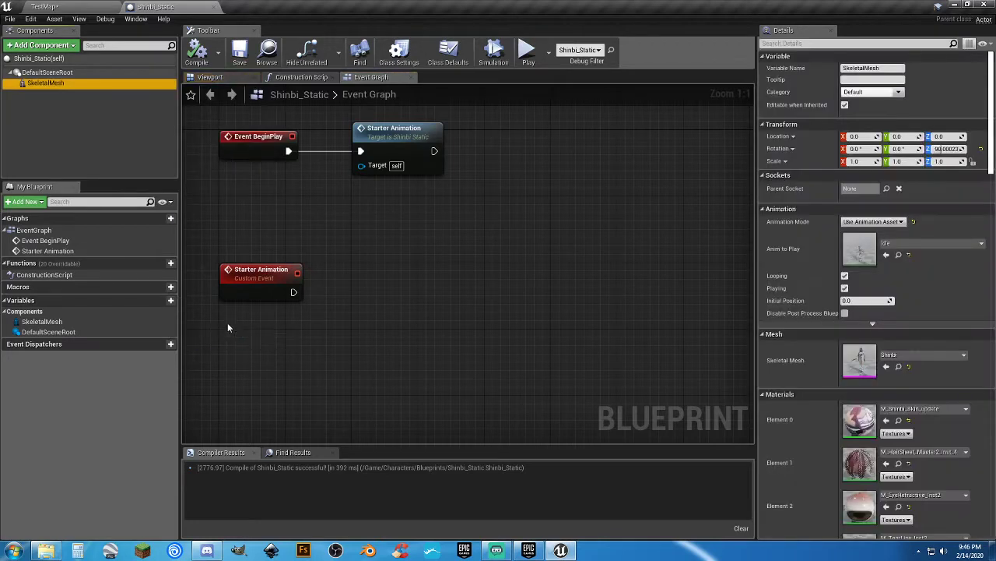
{"action": "left_click_drag", "start_coordinate": [227, 327], "coordinate": [227, 319]}
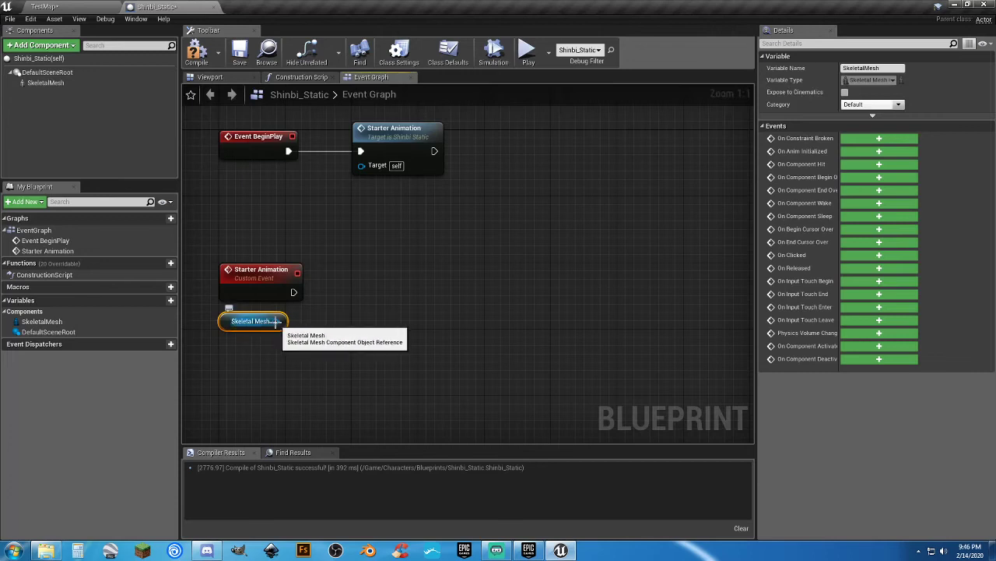
{"action": "left_click_drag", "start_coordinate": [275, 321], "coordinate": [355, 321]}
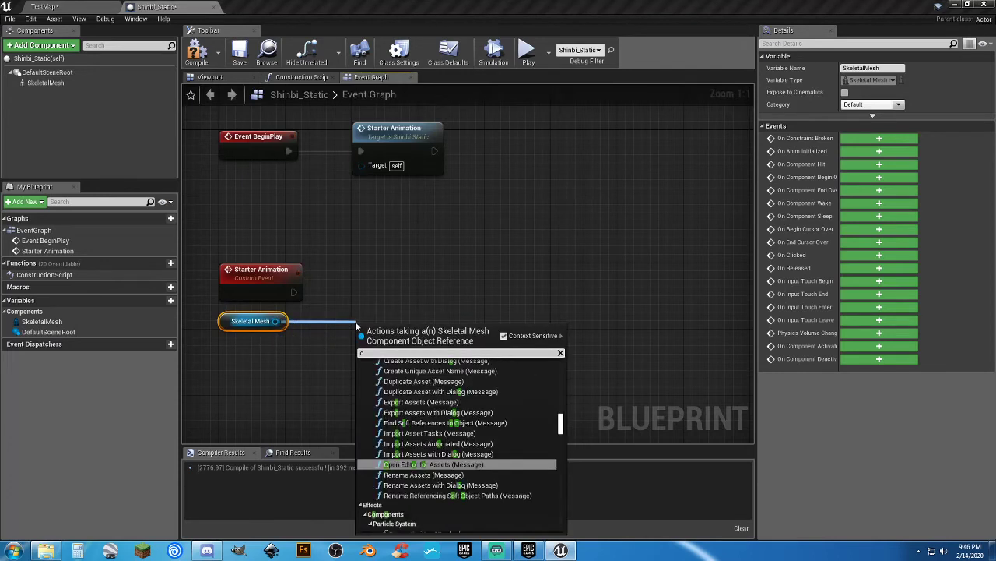
{"action": "type", "text": "play"}
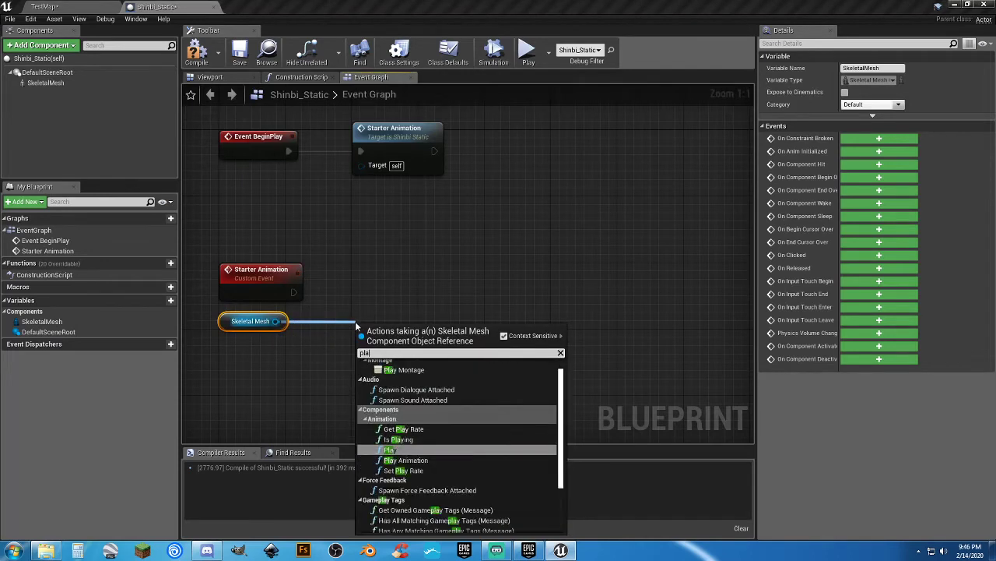
{"action": "type", "text": " anim"}
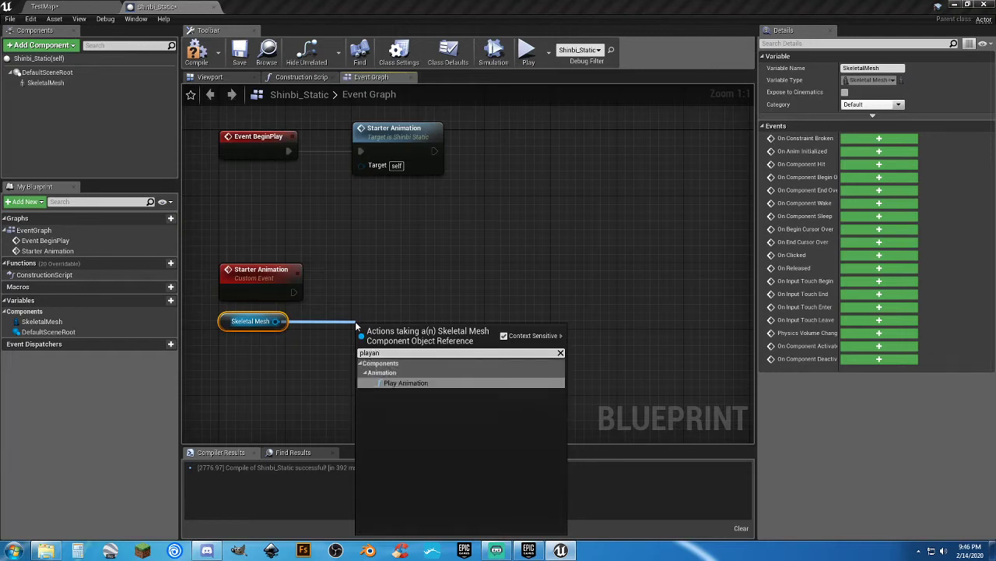
{"action": "key", "text": "Return"}
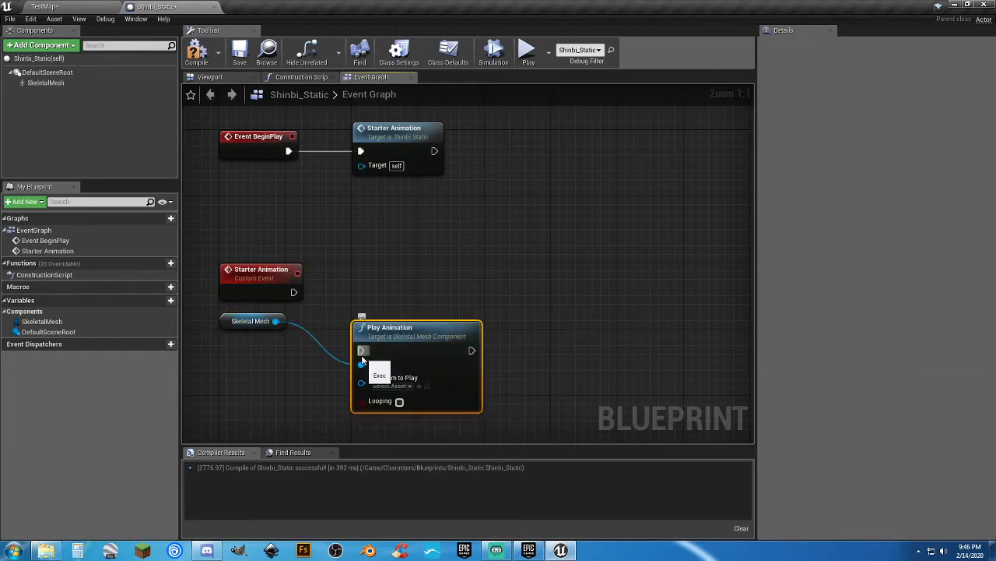
{"action": "left_click_drag", "start_coordinate": [361, 350], "coordinate": [294, 292]}
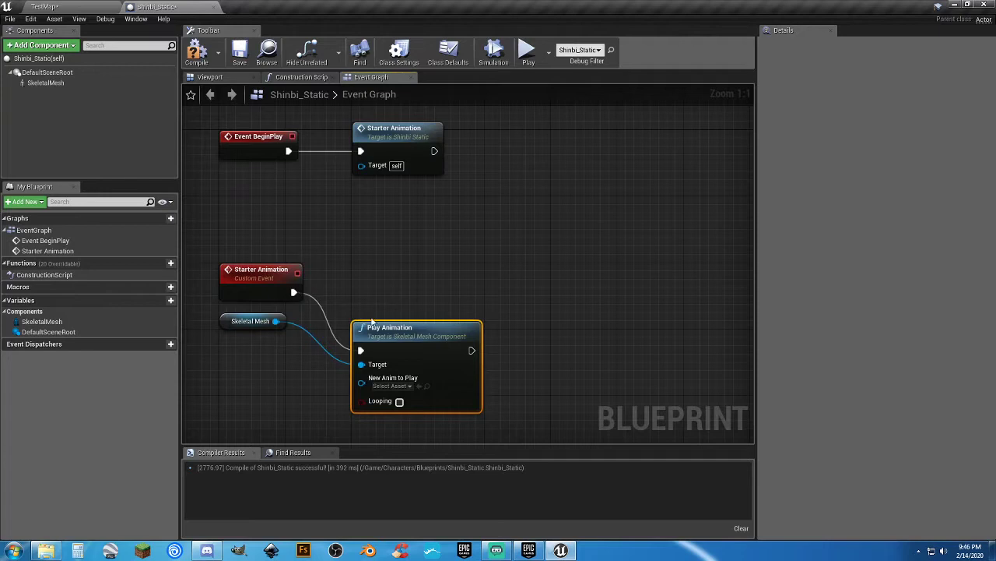
{"action": "left_click_drag", "start_coordinate": [376, 328], "coordinate": [375, 270]}
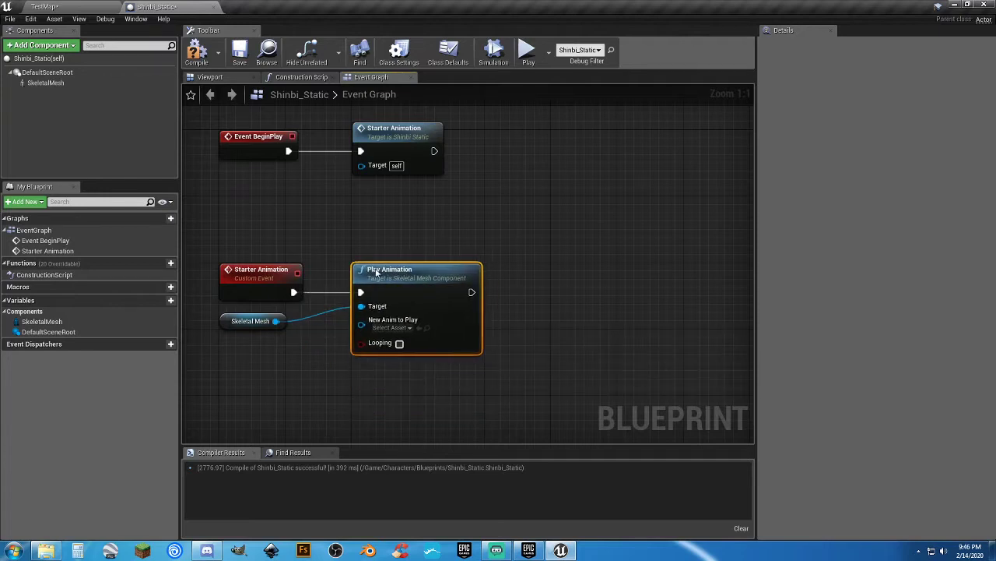
{"action": "left_click", "coordinate": [346, 365]}
Set the Play Animation node's New Anim to Play to LevelStart, and compile and save the blueprint
{"action": "left_click", "coordinate": [393, 328]}
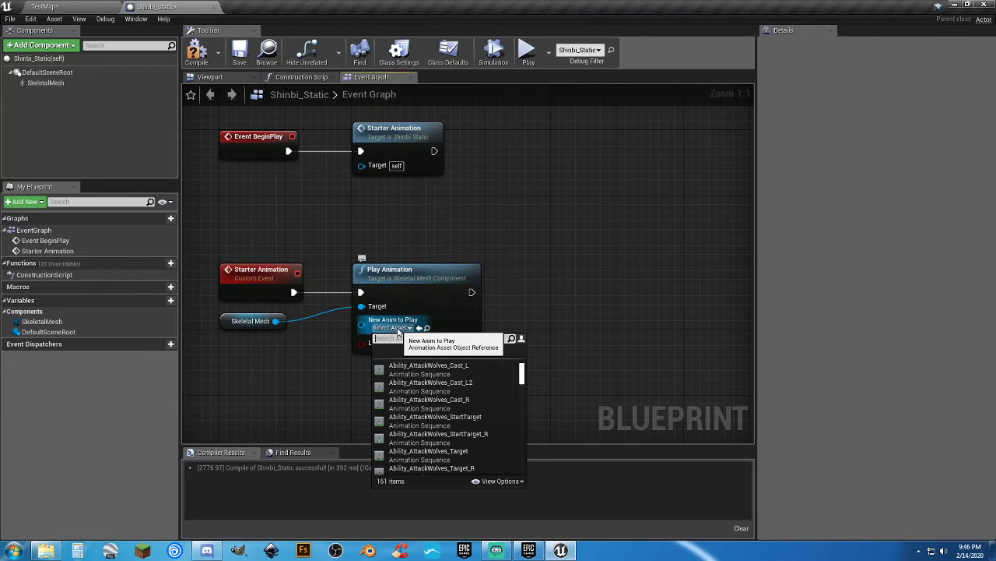
{"action": "type", "text": "level"}
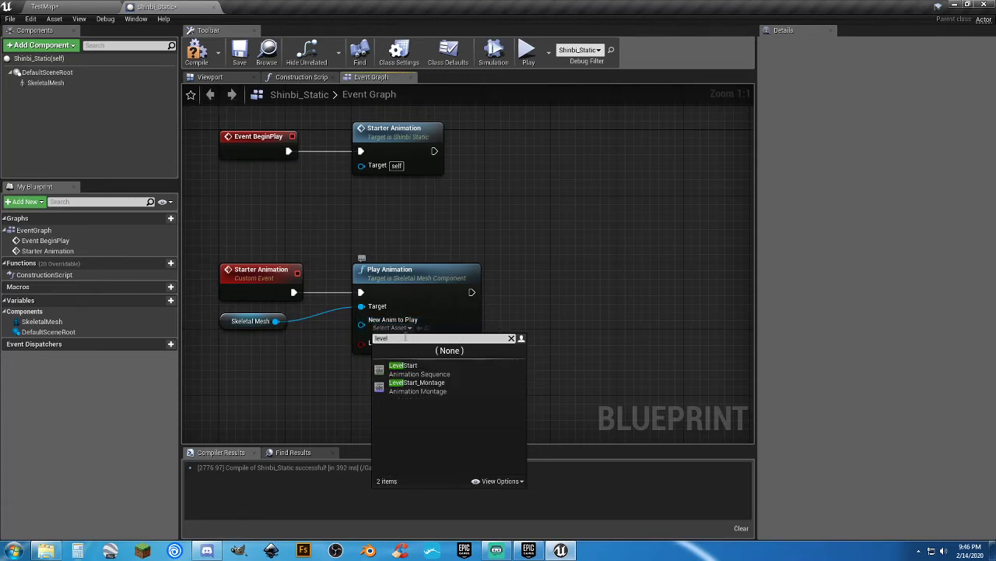
{"action": "left_click", "coordinate": [403, 366]}
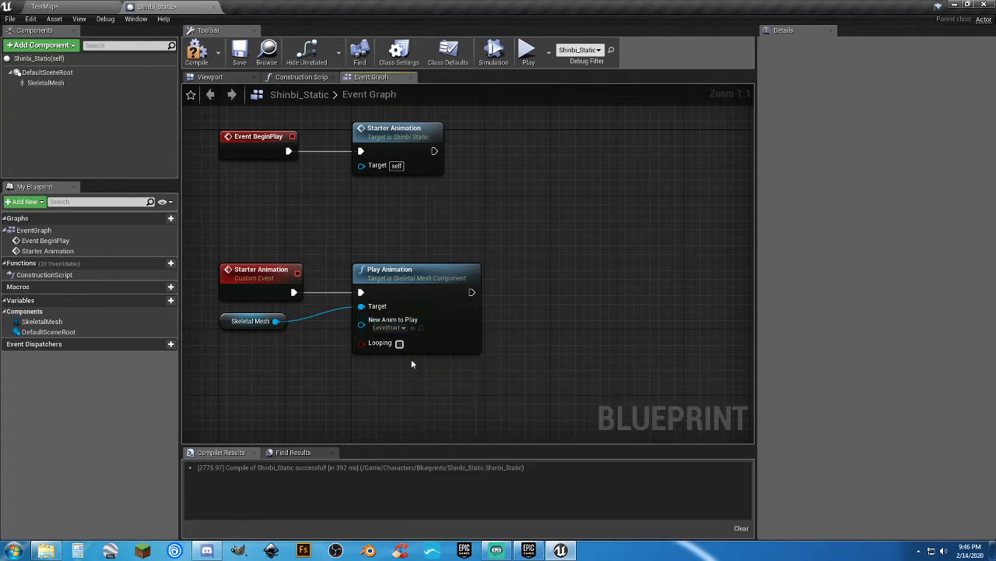
{"action": "left_click", "coordinate": [197, 55]}
{"action": "left_click", "coordinate": [239, 53]}
Look through the Characters Animations folder and ParagonShinbi's Shinbi Animations folder from the TestMap editor
{"action": "left_click", "coordinate": [105, 9]}
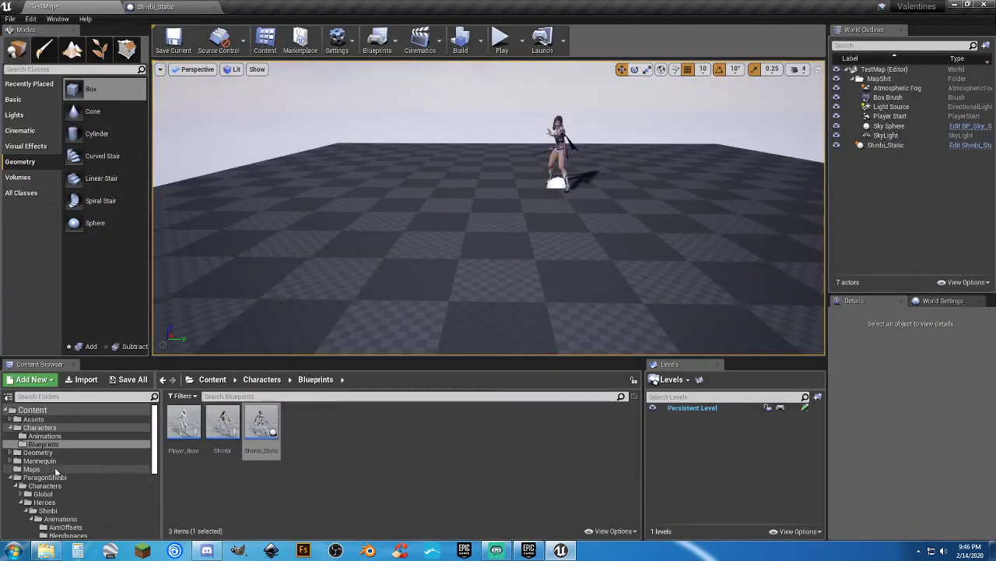
{"action": "left_click", "coordinate": [45, 435]}
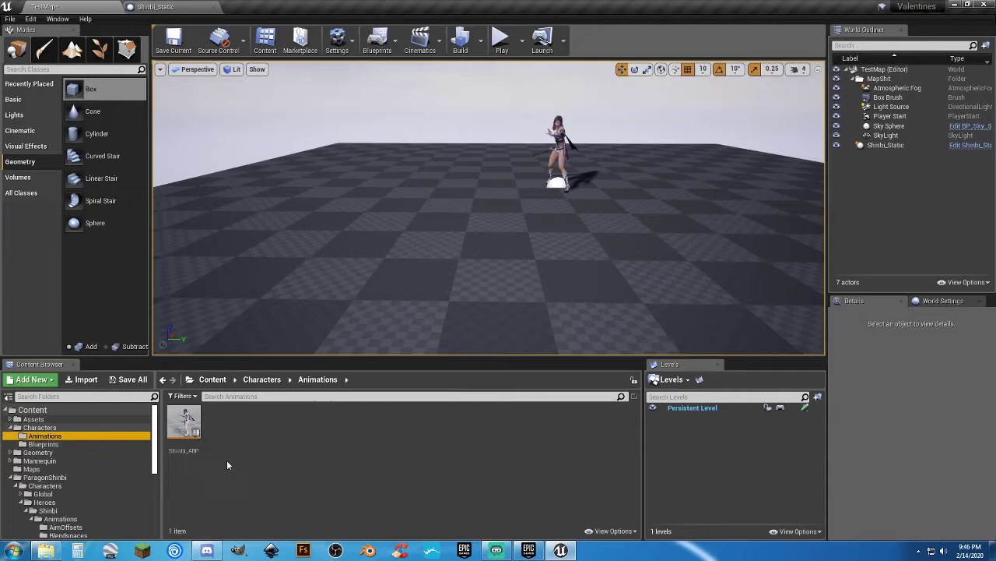
{"action": "scroll", "coordinate": [54, 489], "scroll_direction": "down", "scroll_amount": 1}
{"action": "left_click", "coordinate": [60, 502]}
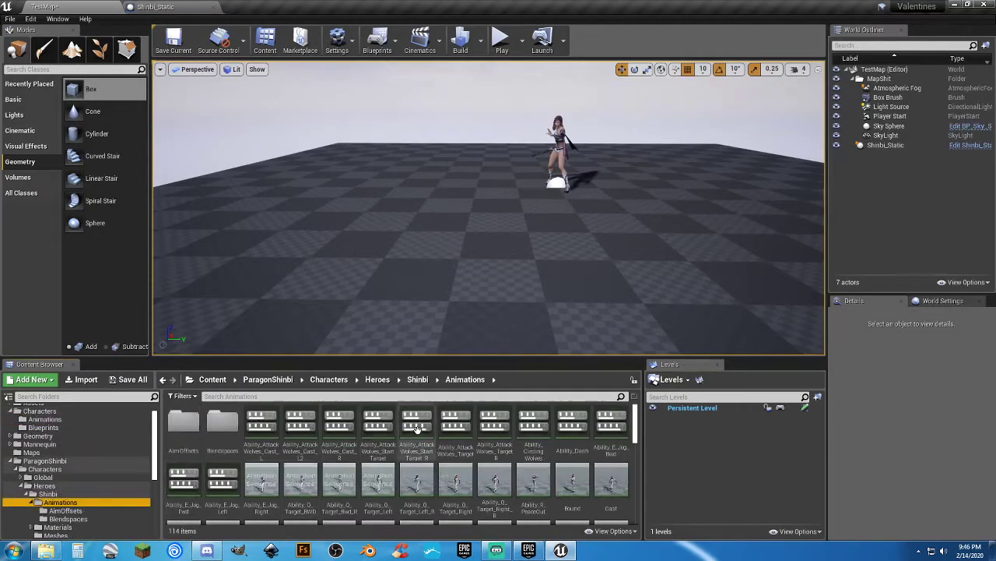
{"action": "mouse_move", "coordinate": [418, 429]}
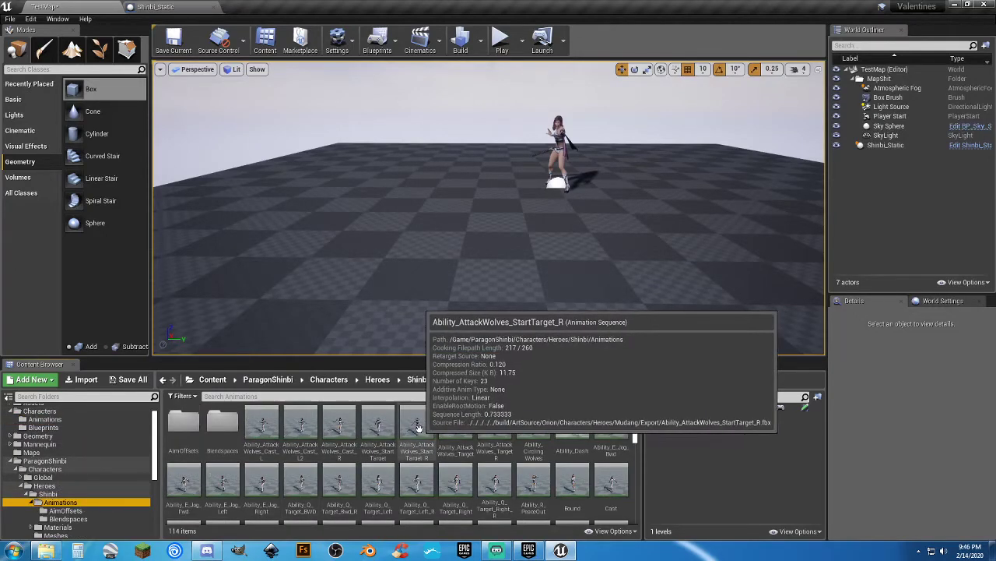
In Shinbi_Static, set the SkeletalMesh to Use Animation Blueprint with Anim Class Shinbi_ABP, compile, and check the pose in the viewport
{"action": "left_click", "coordinate": [155, 8]}
{"action": "left_click", "coordinate": [58, 83]}
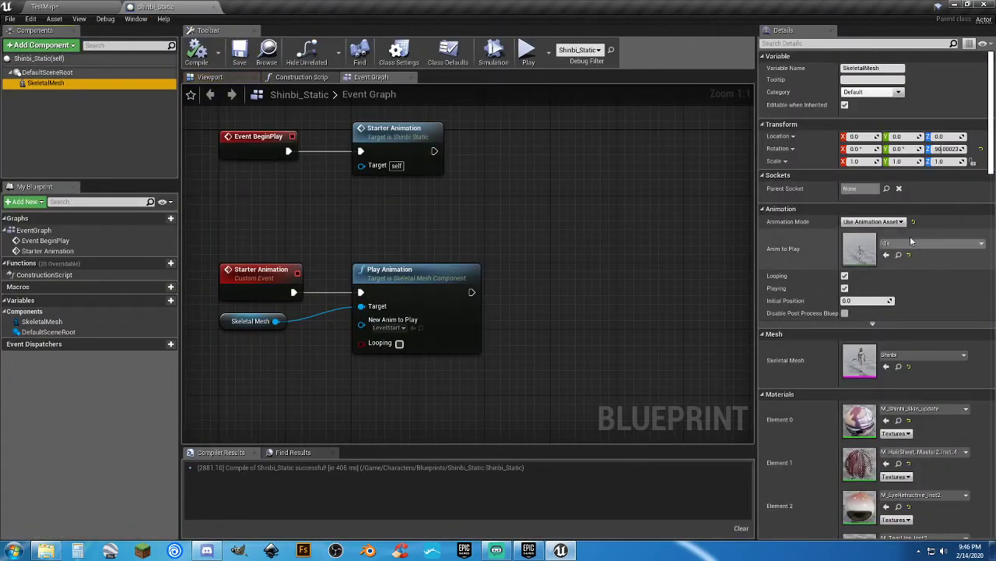
{"action": "left_click", "coordinate": [874, 222]}
{"action": "left_click", "coordinate": [890, 234]}
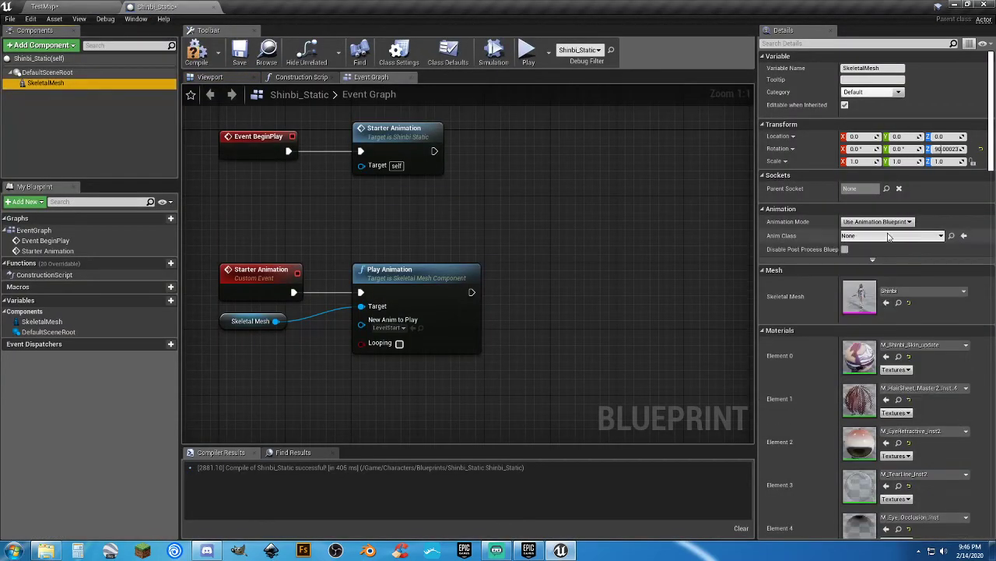
{"action": "left_click", "coordinate": [903, 237]}
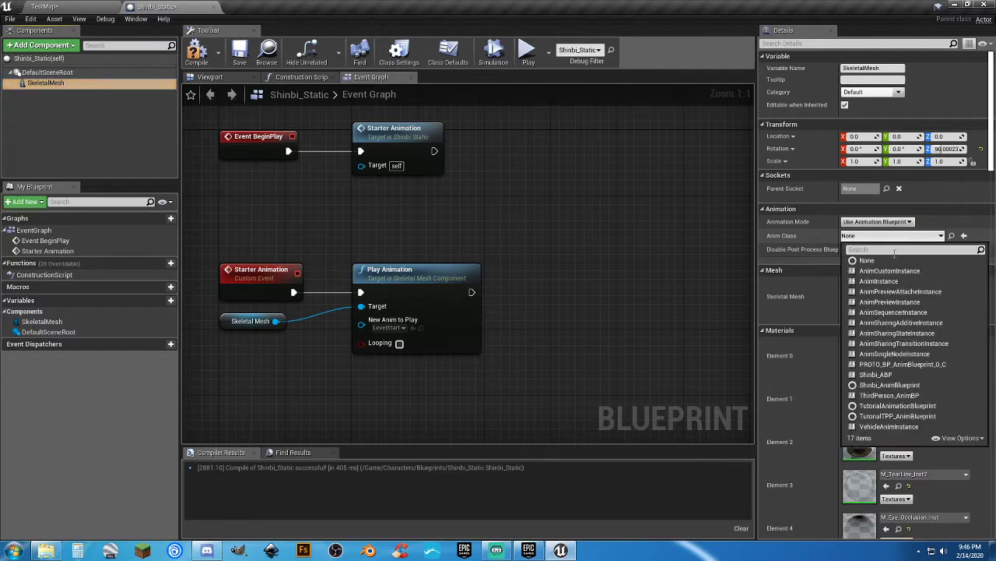
{"action": "left_click", "coordinate": [880, 375]}
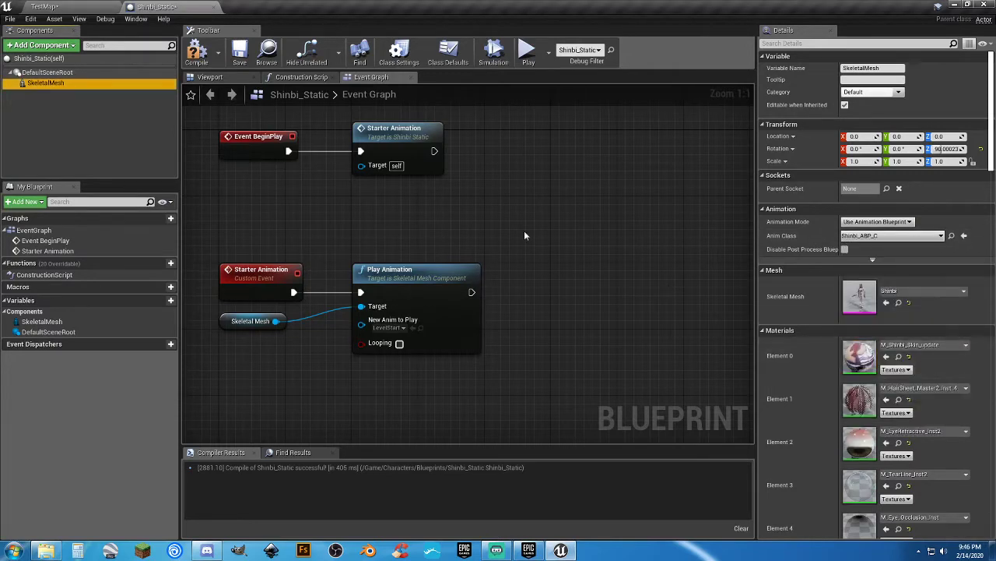
{"action": "left_click", "coordinate": [196, 56]}
{"action": "left_click", "coordinate": [209, 76]}
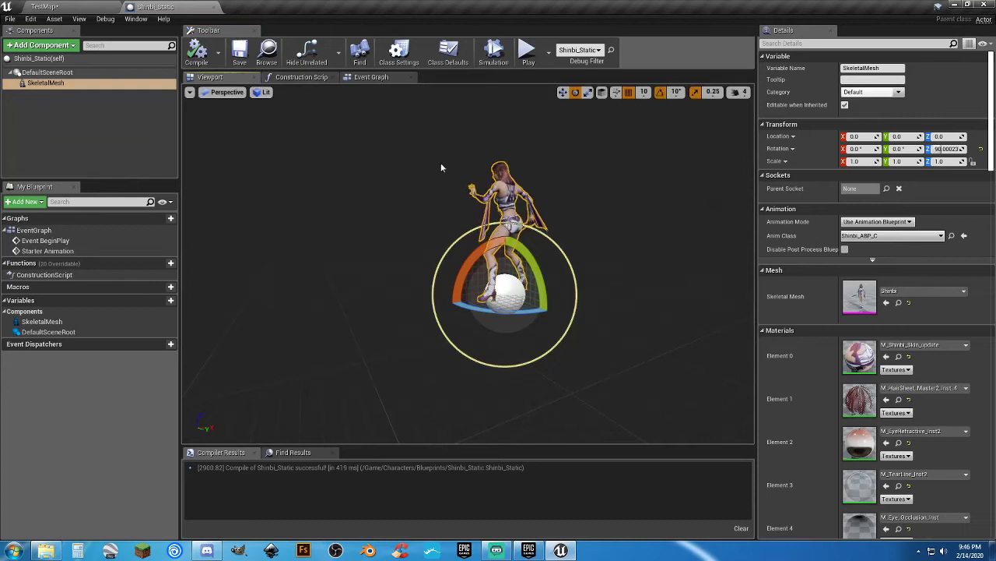
{"action": "left_click", "coordinate": [366, 78]}
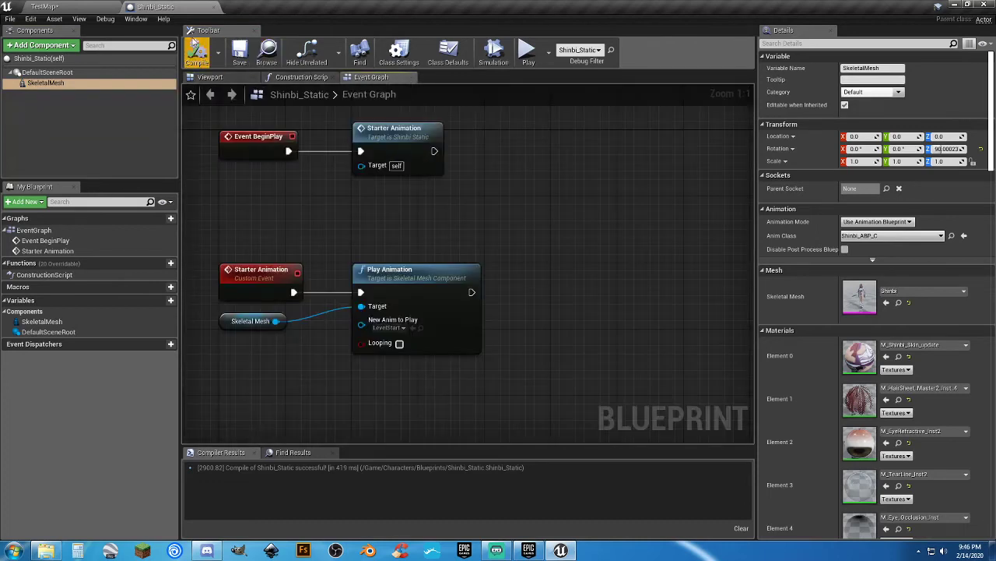
Play-test TestMap, walk the player character up to Shinbi to check her animation, and end the session
{"action": "left_click", "coordinate": [96, 9]}
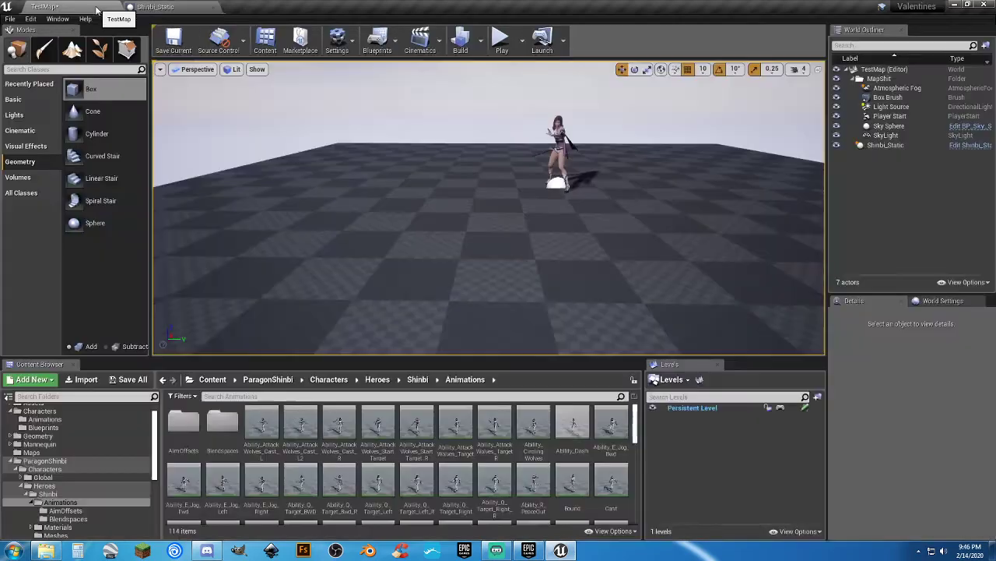
{"action": "left_click", "coordinate": [500, 41]}
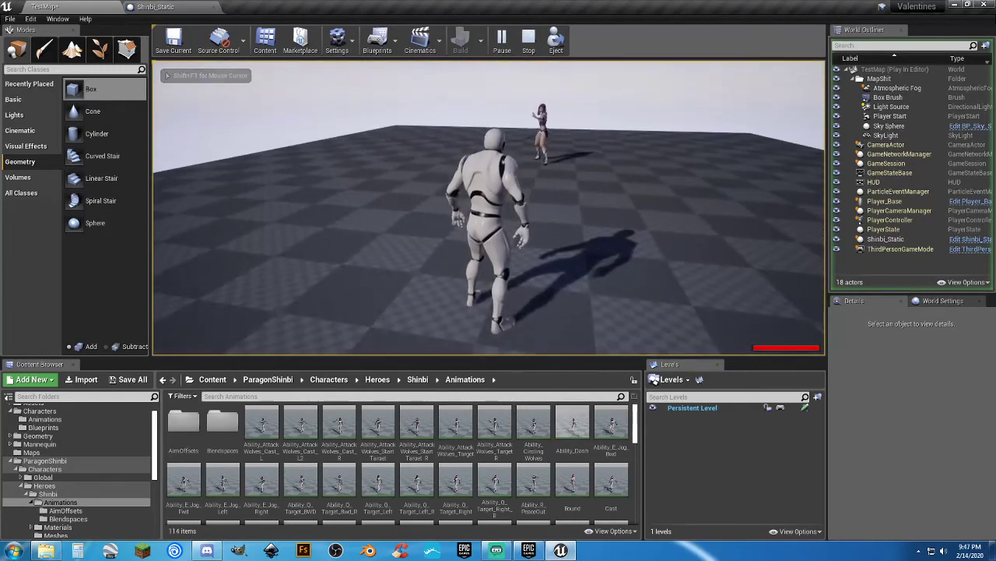
{"action": "key", "text": "w"}
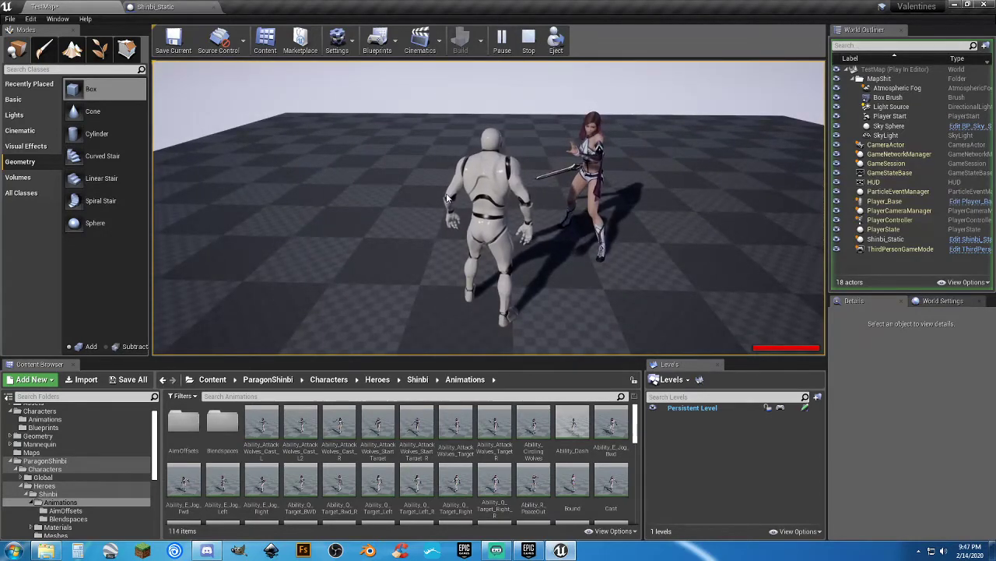
{"action": "key", "text": "Escape"}
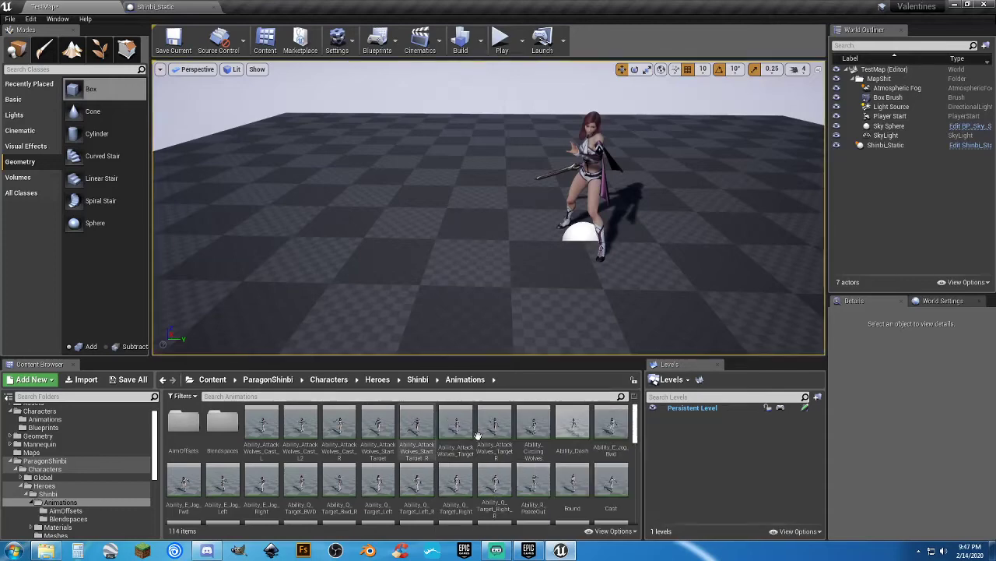
Find the LevelStart animation in ParagonShinbi's Shinbi Animations folder and check its sequence length
{"action": "scroll", "coordinate": [572, 482], "scroll_direction": "down", "scroll_amount": 3}
{"action": "scroll", "coordinate": [568, 467], "scroll_direction": "down", "scroll_amount": 3}
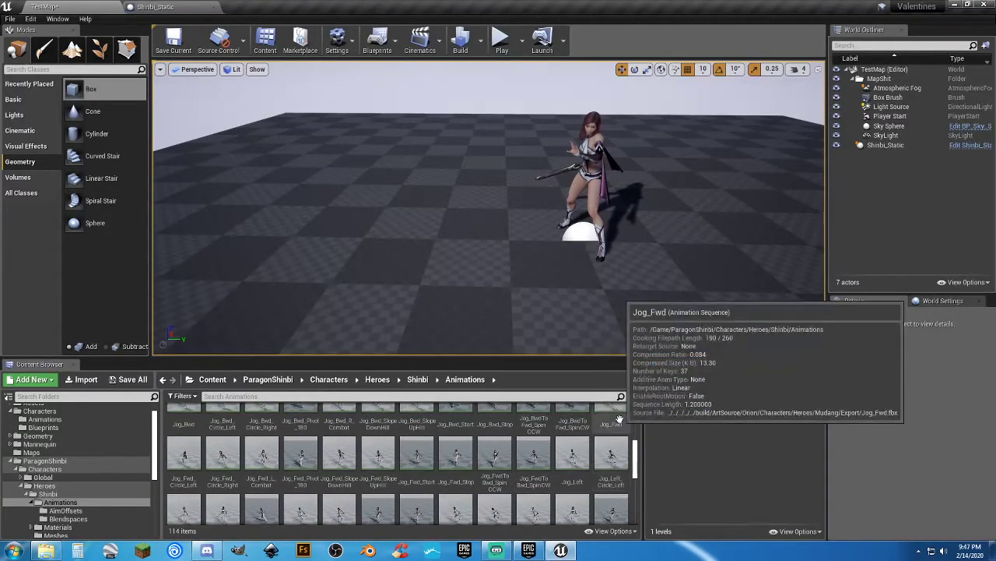
{"action": "scroll", "coordinate": [615, 424], "scroll_direction": "down", "scroll_amount": 1}
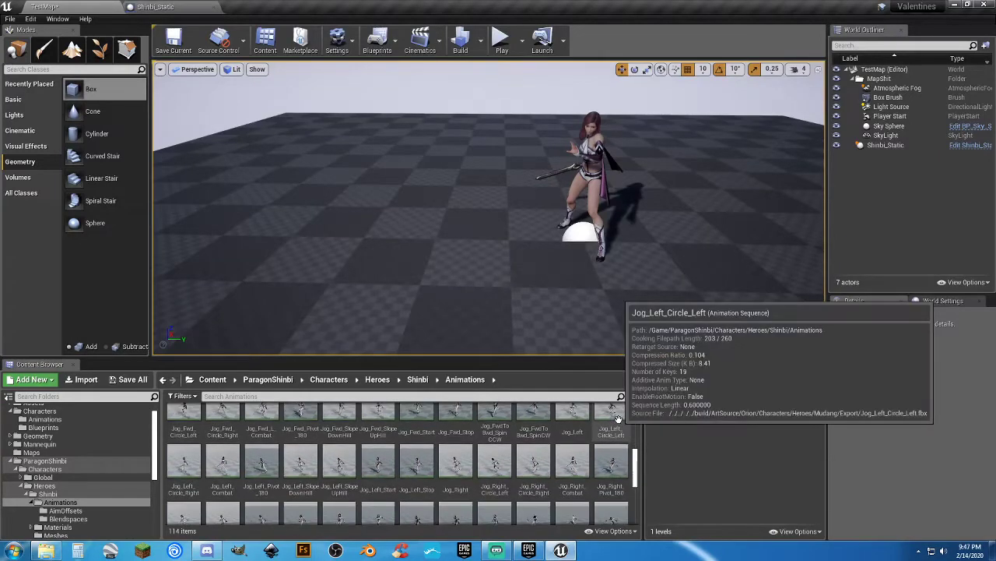
{"action": "scroll", "coordinate": [618, 420], "scroll_direction": "down", "scroll_amount": 3}
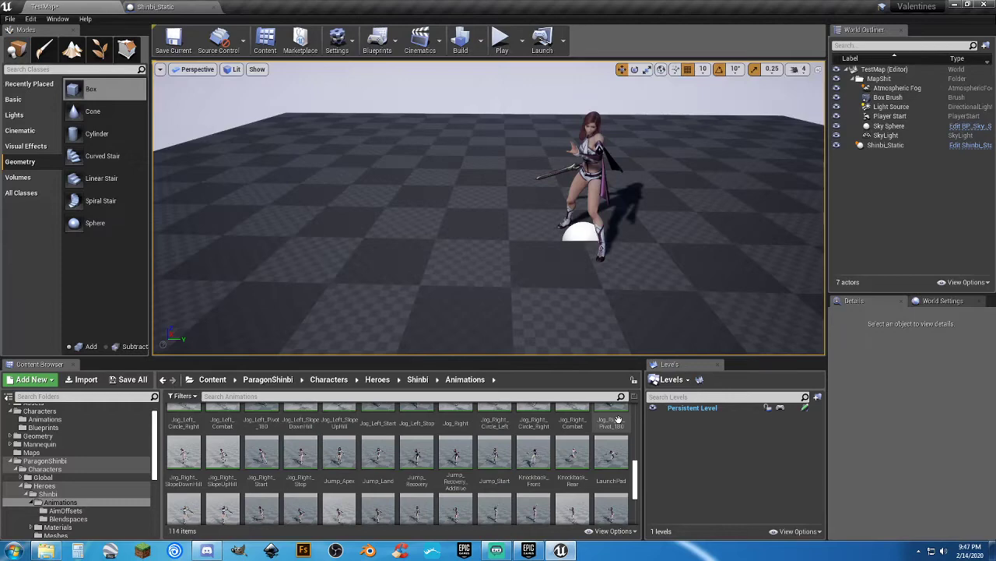
{"action": "scroll", "coordinate": [615, 425], "scroll_direction": "down", "scroll_amount": 3}
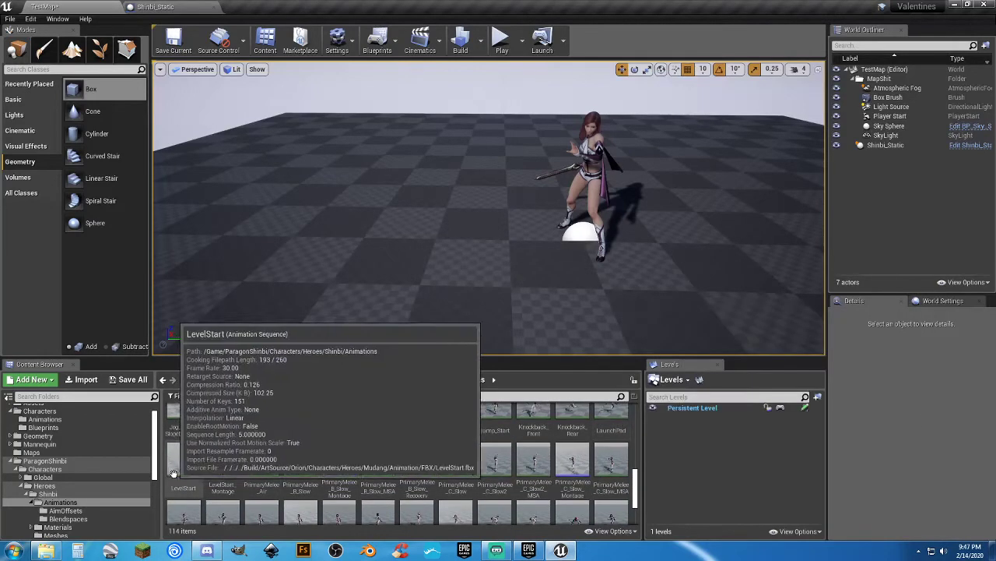
{"action": "left_click", "coordinate": [184, 476]}
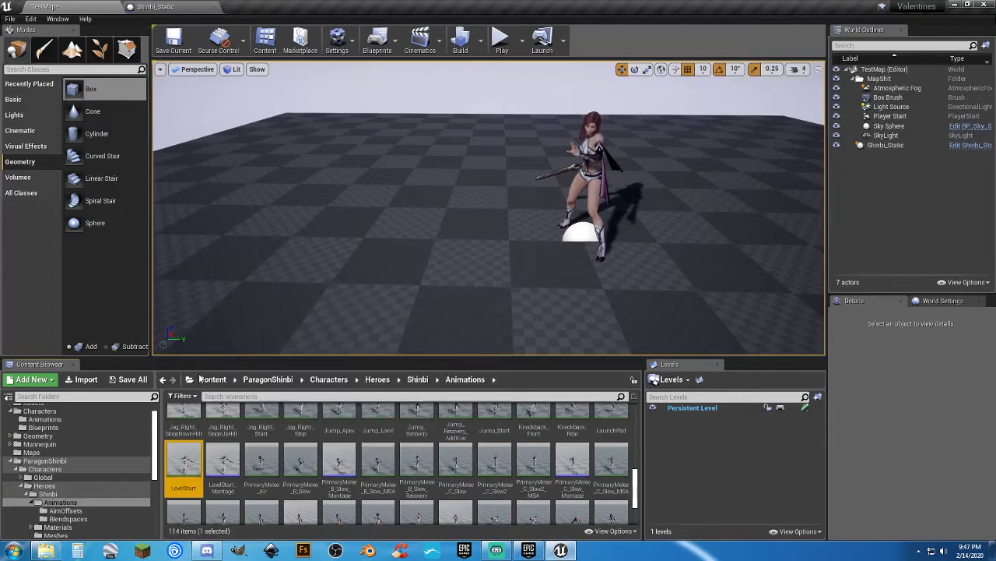
In Shinbi_Static's Event Graph, add a Delay node after Play Animation with a Duration of 5.0, and align the nodes
{"action": "left_click", "coordinate": [158, 7]}
{"action": "left_click_drag", "start_coordinate": [471, 292], "coordinate": [528, 296]}
{"action": "type", "text": "delay"}
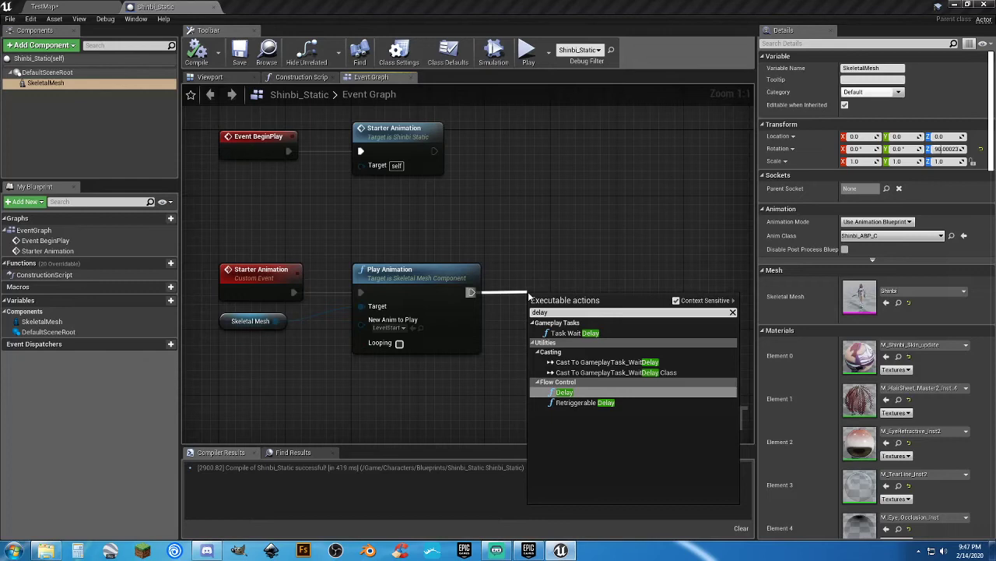
{"action": "key", "text": "Return"}
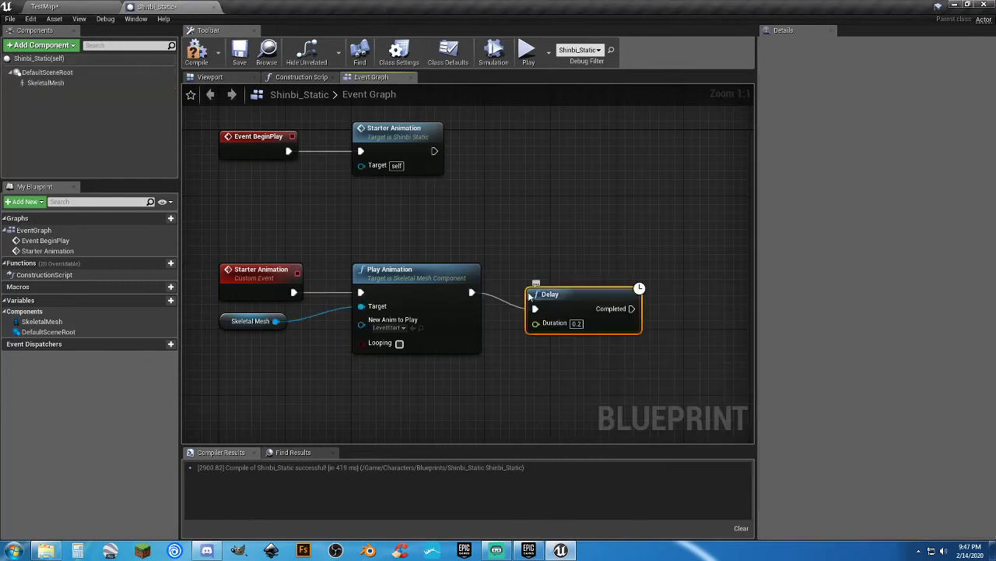
{"action": "left_click", "coordinate": [577, 324]}
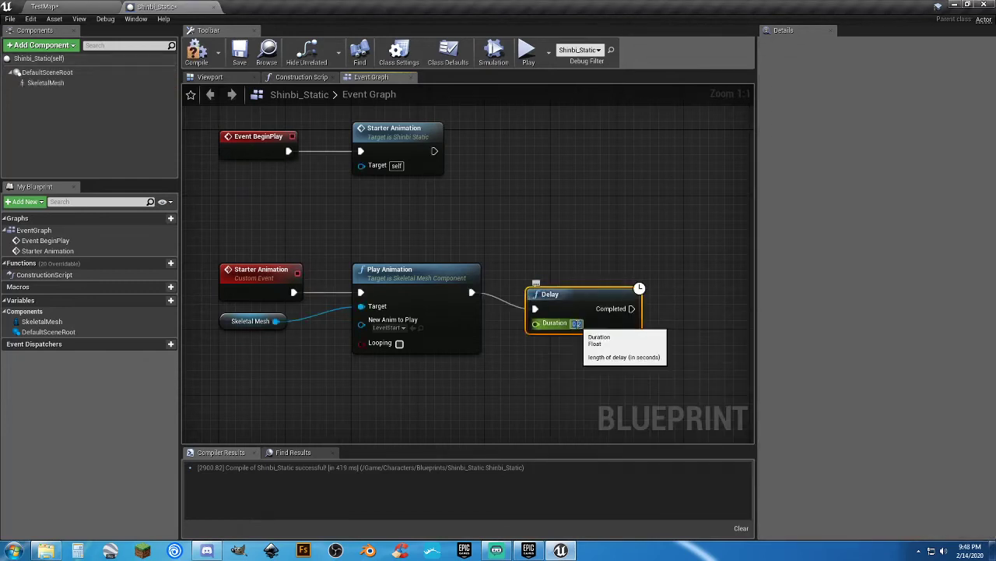
{"action": "left_click_drag", "start_coordinate": [575, 305], "coordinate": [557, 288]}
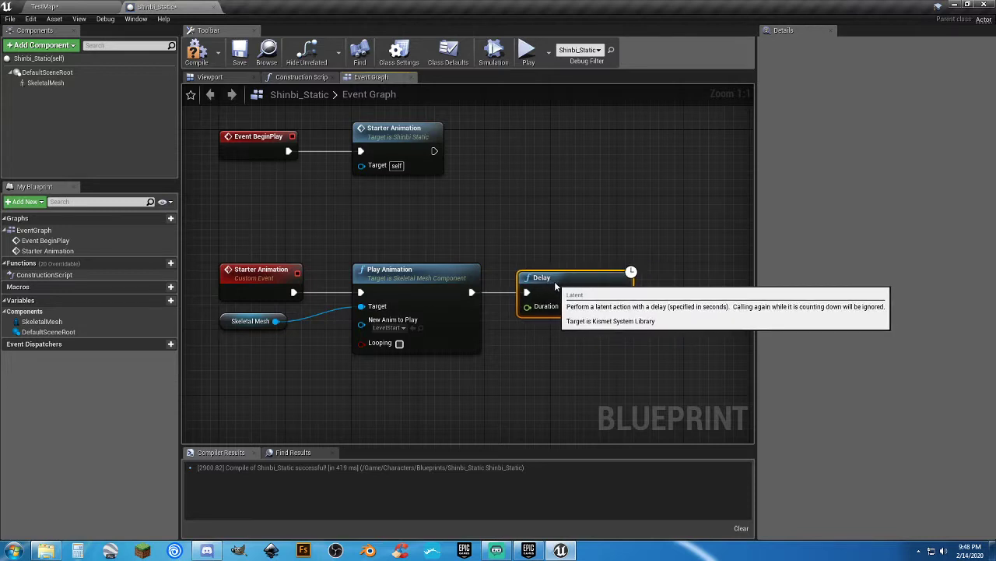
{"action": "left_click_drag", "start_coordinate": [438, 278], "coordinate": [420, 278]}
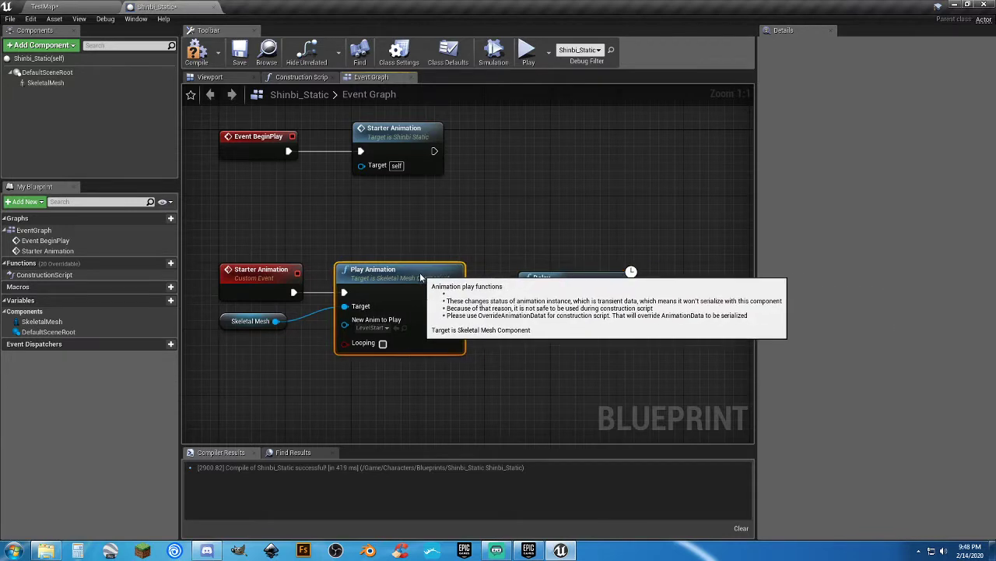
{"action": "left_click_drag", "start_coordinate": [550, 286], "coordinate": [533, 288]}
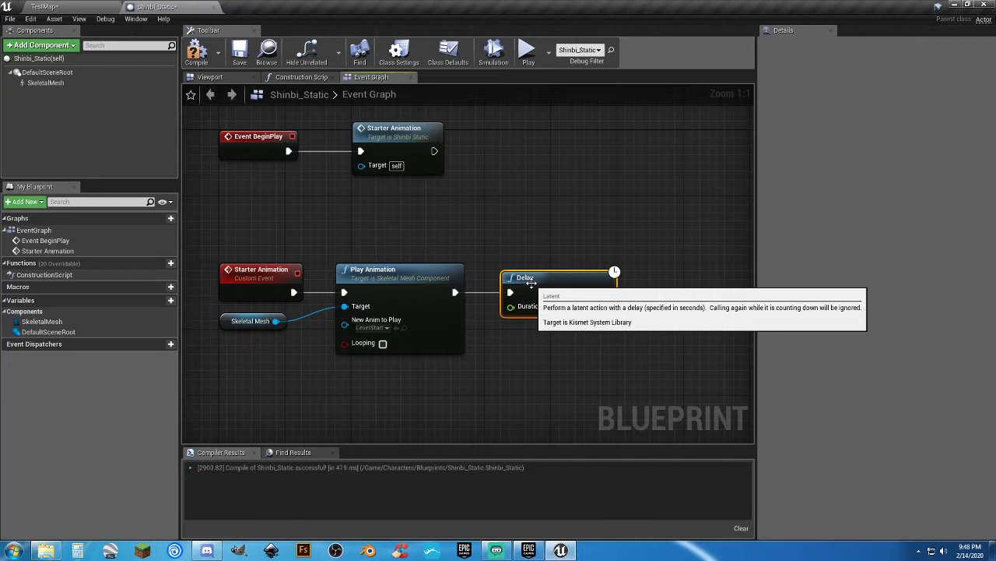
{"action": "right_click_drag", "start_coordinate": [549, 356], "coordinate": [514, 334]}
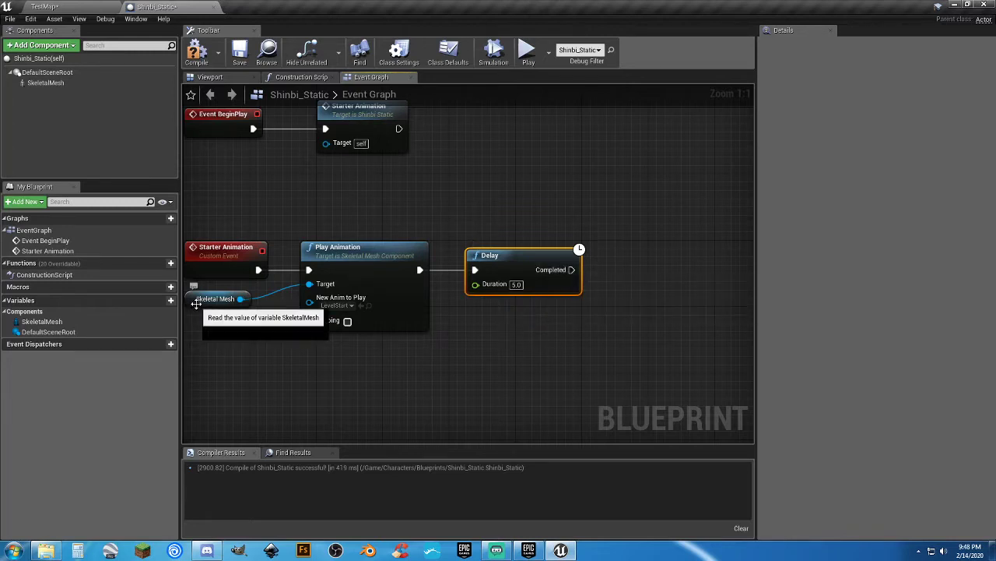
Add a Set Anim Instance Class node targeting Skeletal Mesh, connect the Delay's Completed output to it, and align it with the Delay
{"action": "left_click_drag", "start_coordinate": [241, 299], "coordinate": [590, 331]}
{"action": "type", "text": "animinst"}
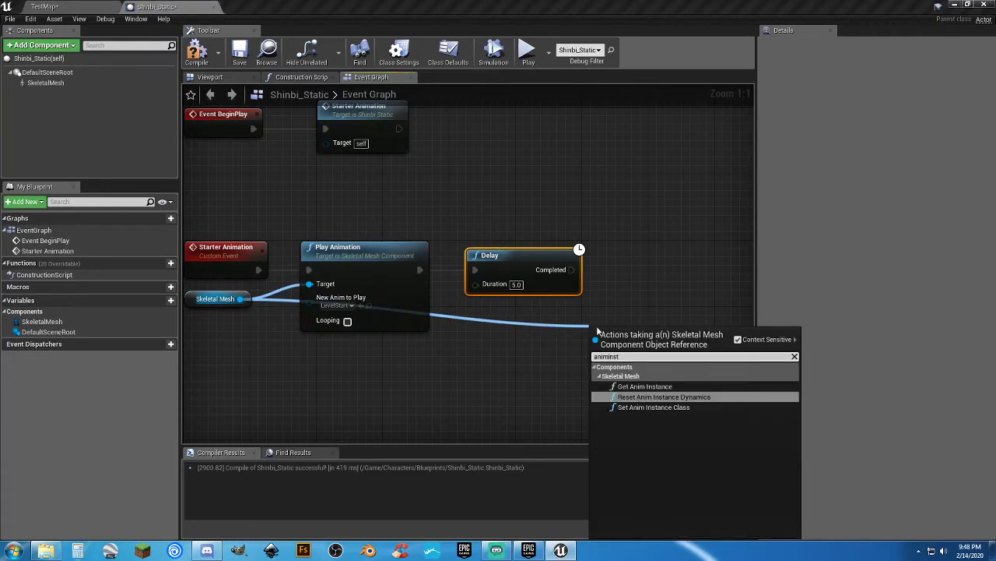
{"action": "left_click", "coordinate": [663, 410]}
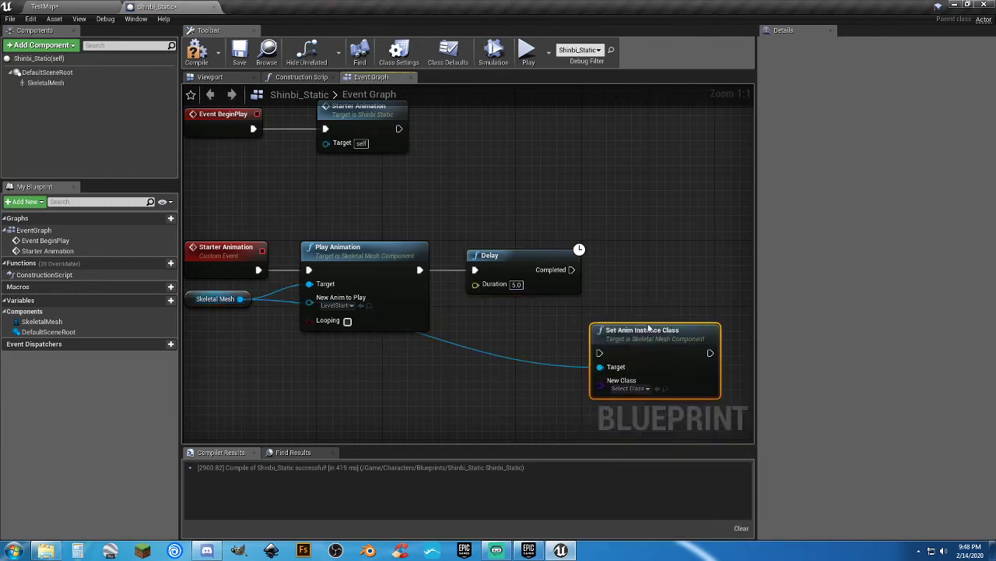
{"action": "left_click_drag", "start_coordinate": [599, 353], "coordinate": [572, 270]}
{"action": "left_click_drag", "start_coordinate": [619, 333], "coordinate": [644, 250]}
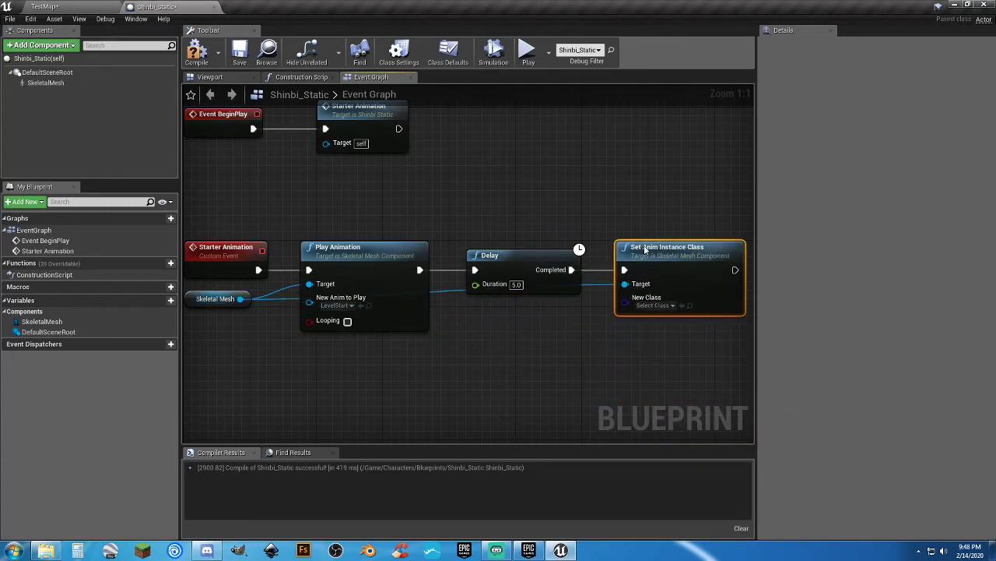
Set the Set Anim Instance Class node's New Class to Shinbi_ABP and compile the blueprint
{"action": "left_click", "coordinate": [655, 305]}
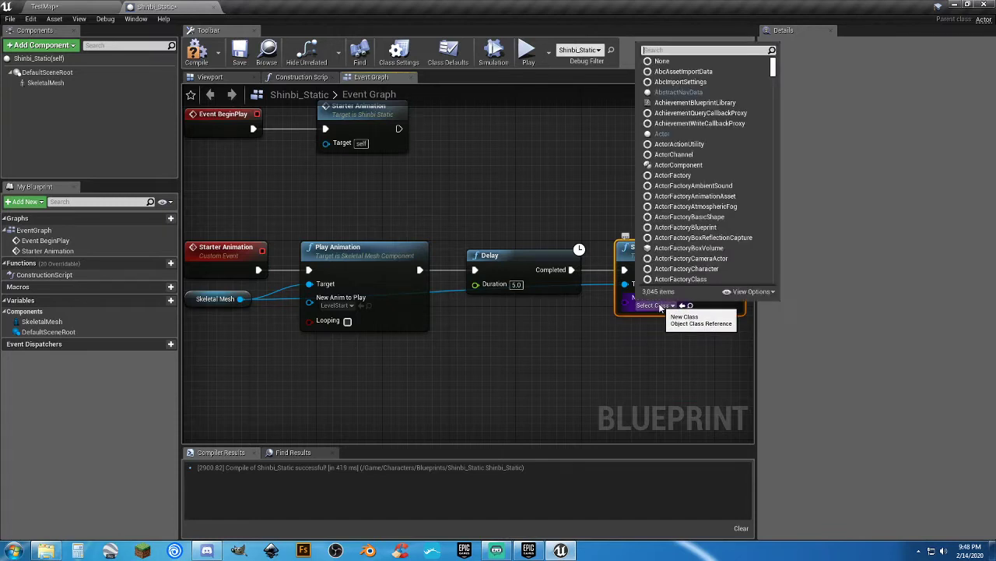
{"action": "type", "text": "shin"}
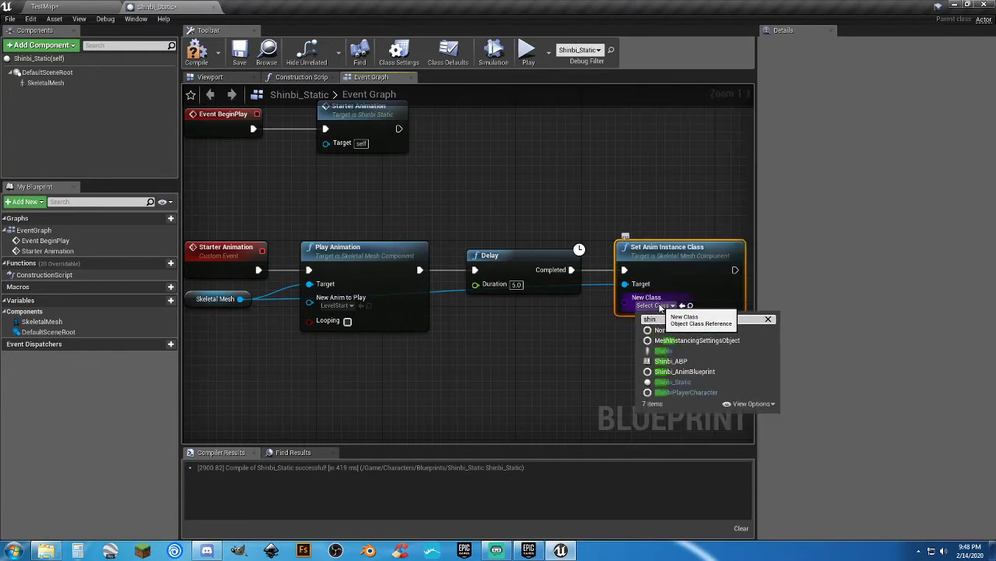
{"action": "left_click", "coordinate": [674, 361]}
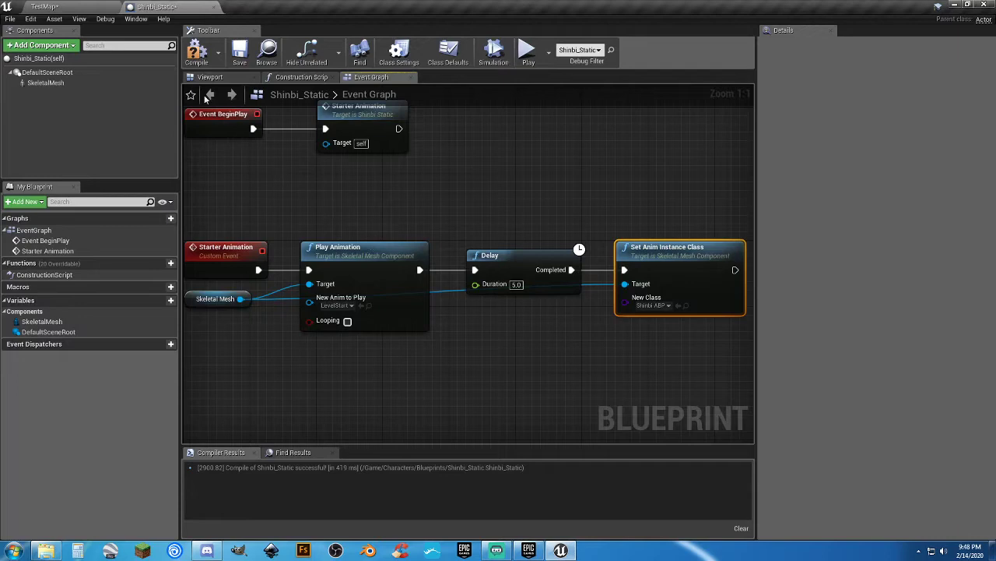
{"action": "left_click", "coordinate": [199, 51]}
Play-test TestMap, move the player character around Shinbi to check her start animation and idle, and end the session
{"action": "left_click", "coordinate": [79, 7]}
{"action": "left_click", "coordinate": [498, 39]}
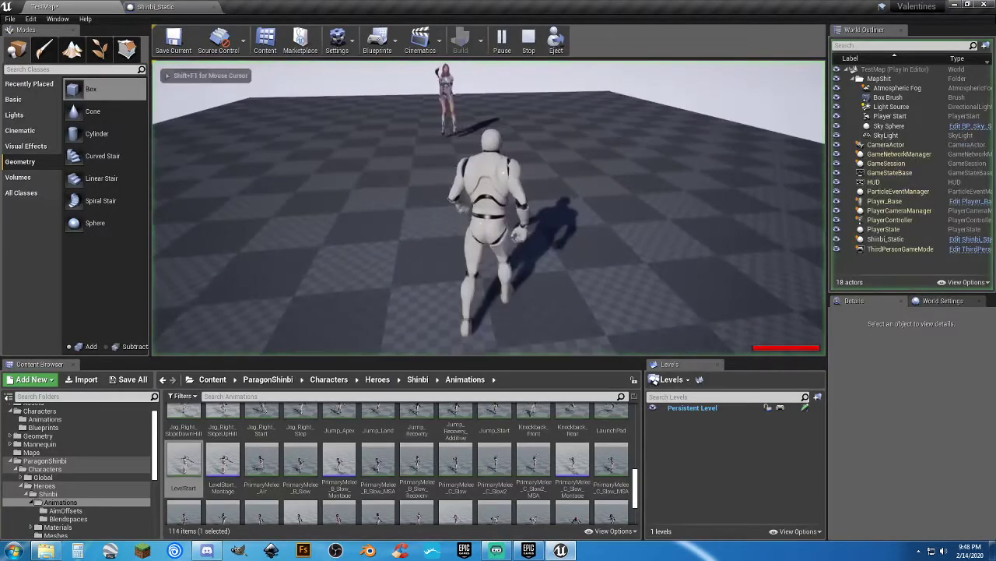
{"action": "key", "text": "w"}
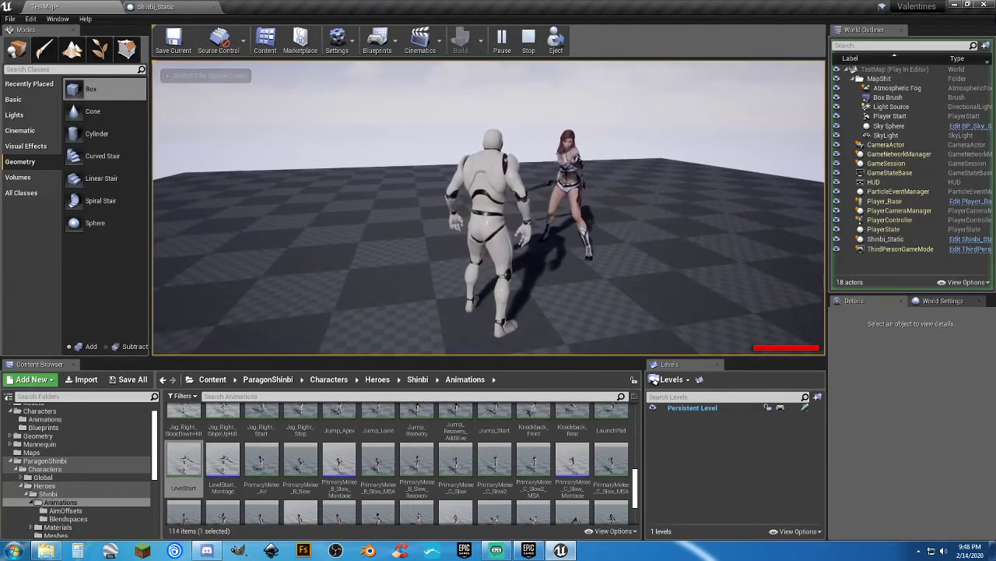
{"action": "key", "text": "d"}
{"action": "key", "text": "s"}
{"action": "key", "text": "w"}
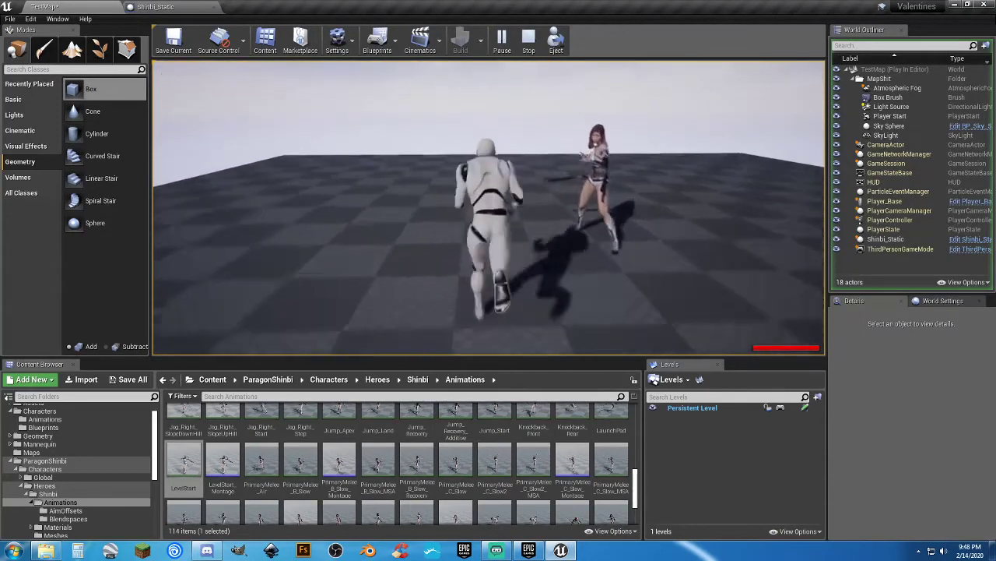
{"action": "key", "text": "s"}
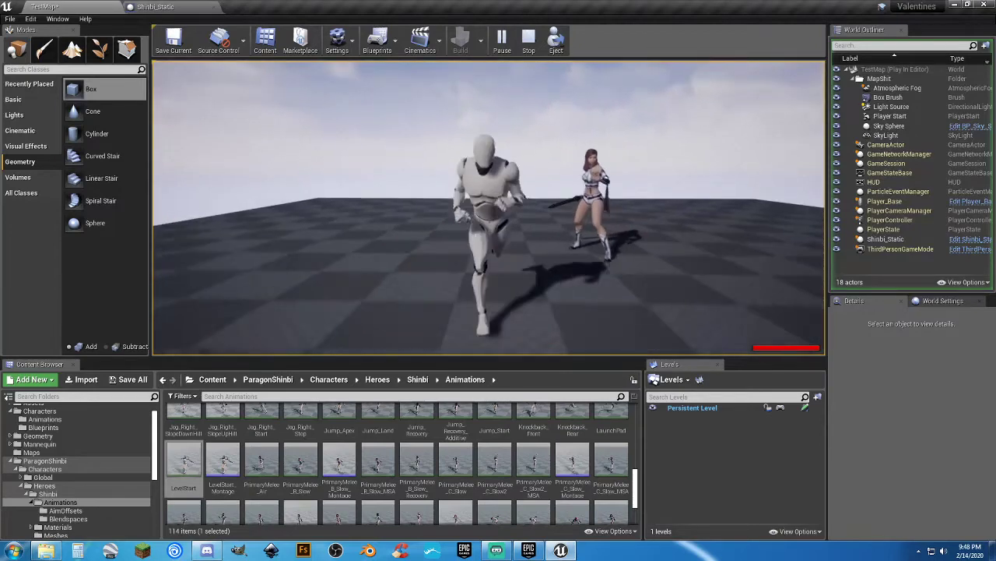
{"action": "key", "text": "Escape"}
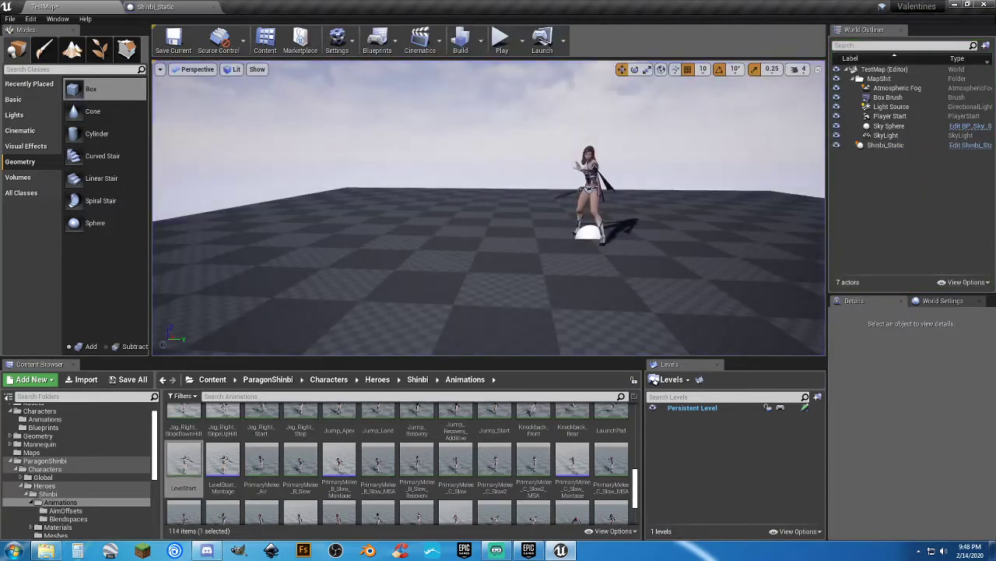
In Shinbi_Static's Event Graph, move the Play Animation, Delay and Set Anim Instance Class nodes further away from the Starter Animation event
{"action": "left_click", "coordinate": [160, 7]}
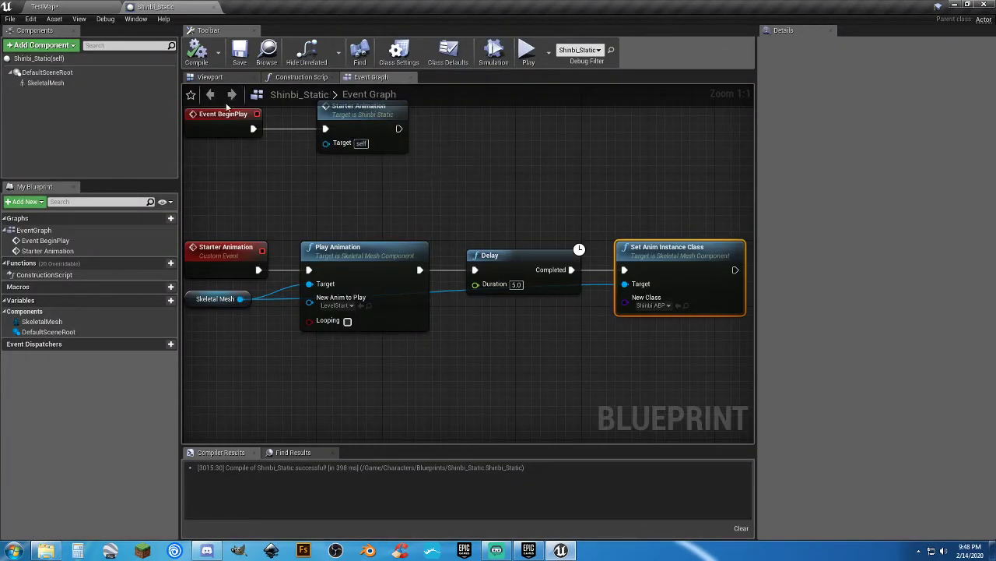
{"action": "right_click_drag", "start_coordinate": [316, 174], "coordinate": [355, 142]}
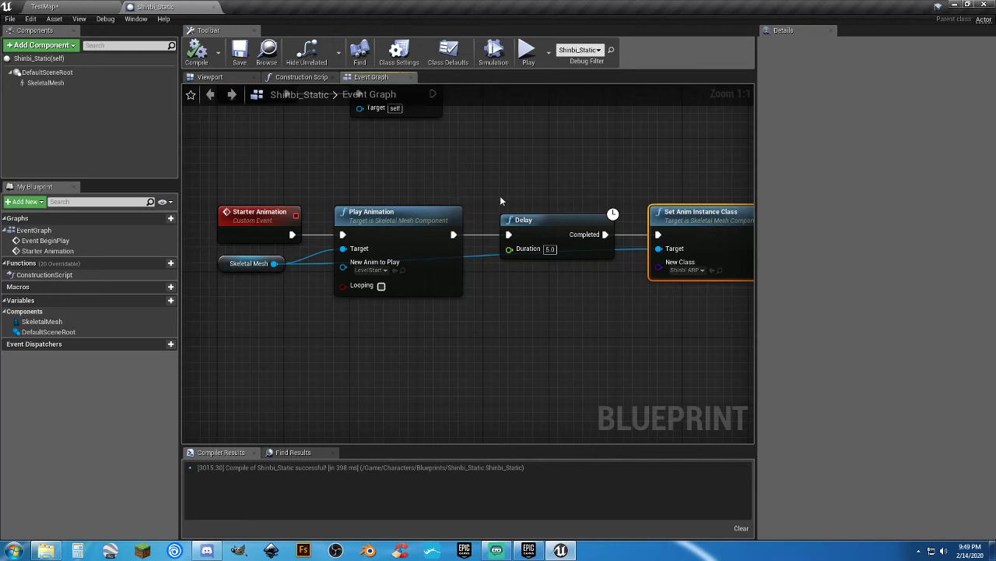
{"action": "right_click_drag", "start_coordinate": [500, 201], "coordinate": [470, 163]}
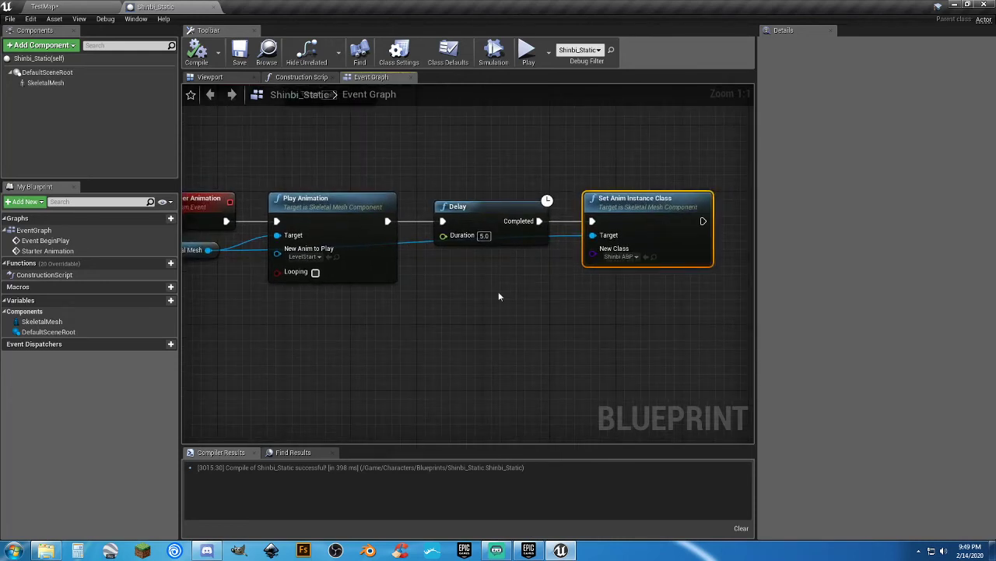
{"action": "right_click_drag", "start_coordinate": [451, 308], "coordinate": [517, 302]}
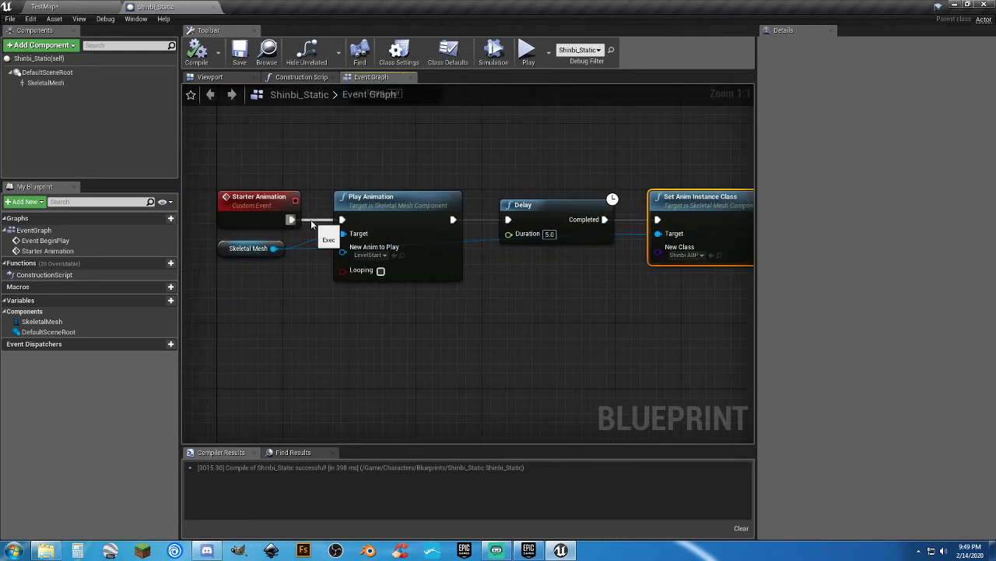
{"action": "left_click_drag", "start_coordinate": [310, 220], "coordinate": [341, 220]}
{"action": "scroll", "coordinate": [649, 322], "scroll_direction": "down", "scroll_amount": 1}
{"action": "left_click_drag", "start_coordinate": [662, 316], "coordinate": [479, 220]}
Insert a Sequence node between Starter Animation and Play Animation, and align it with the execution line
{"action": "left_click_drag", "start_coordinate": [258, 230], "coordinate": [289, 234]}
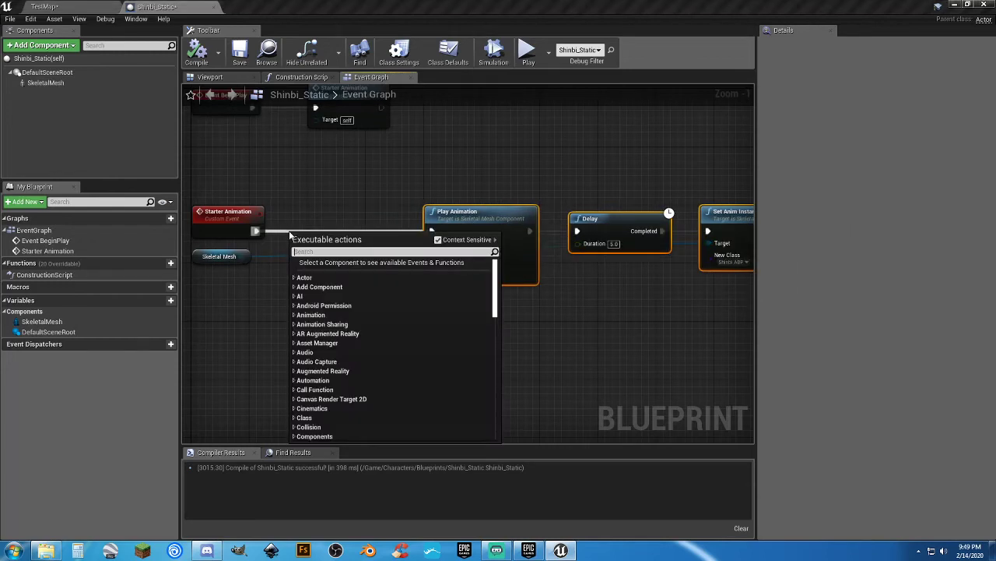
{"action": "type", "text": "sequen"}
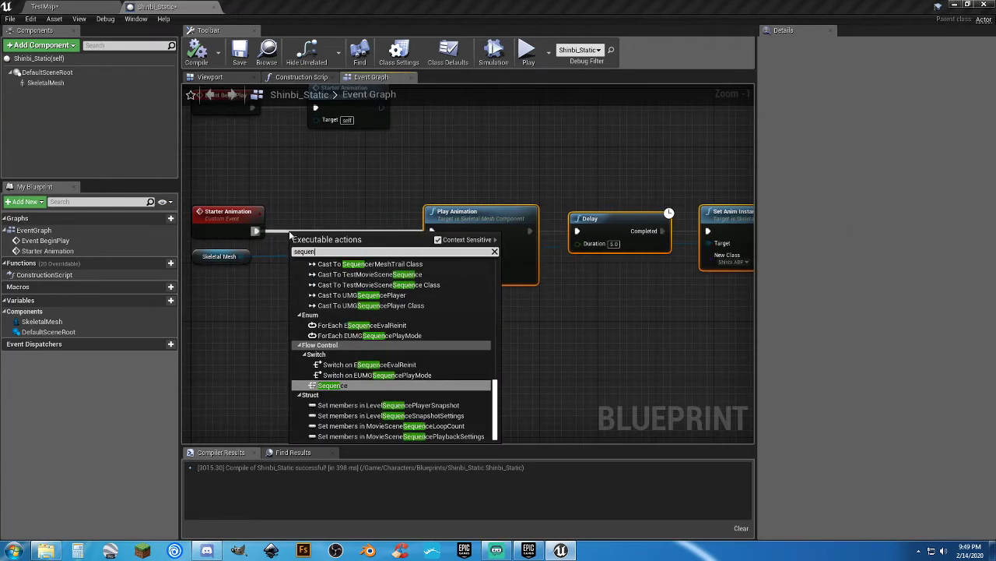
{"action": "key", "text": "Return"}
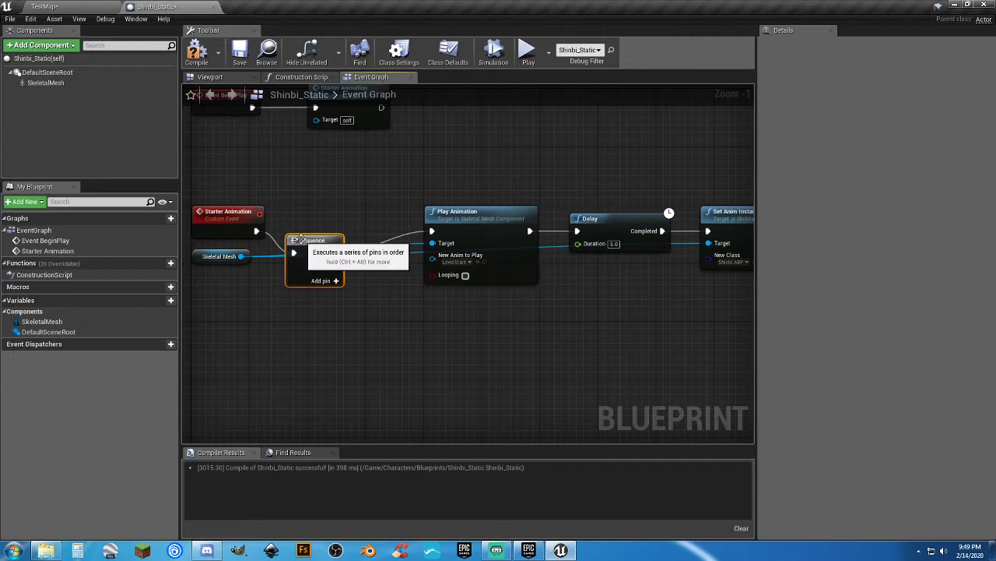
{"action": "left_click_drag", "start_coordinate": [292, 234], "coordinate": [299, 219]}
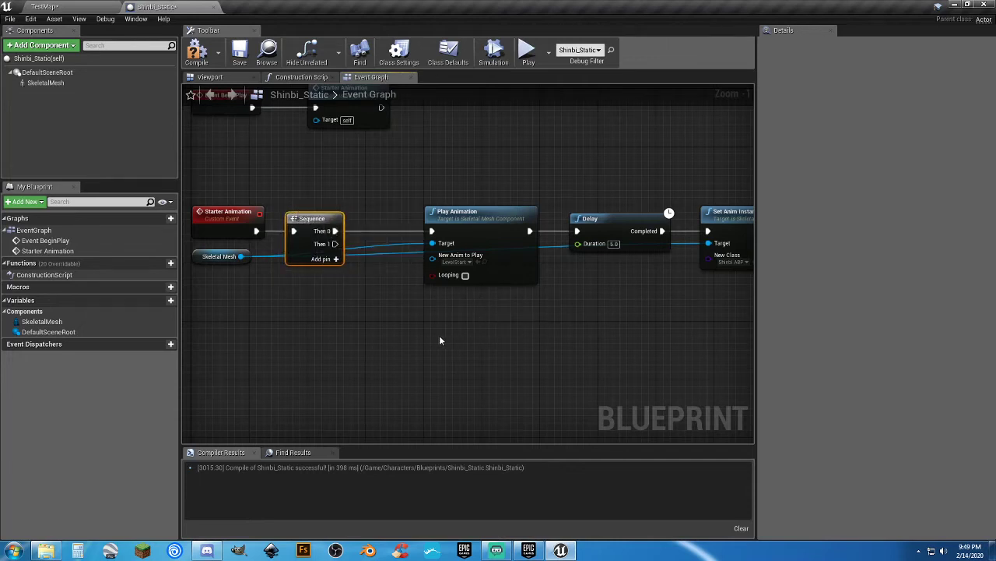
Compile and save the Shinbi_Static blueprint
{"action": "left_click", "coordinate": [206, 50]}
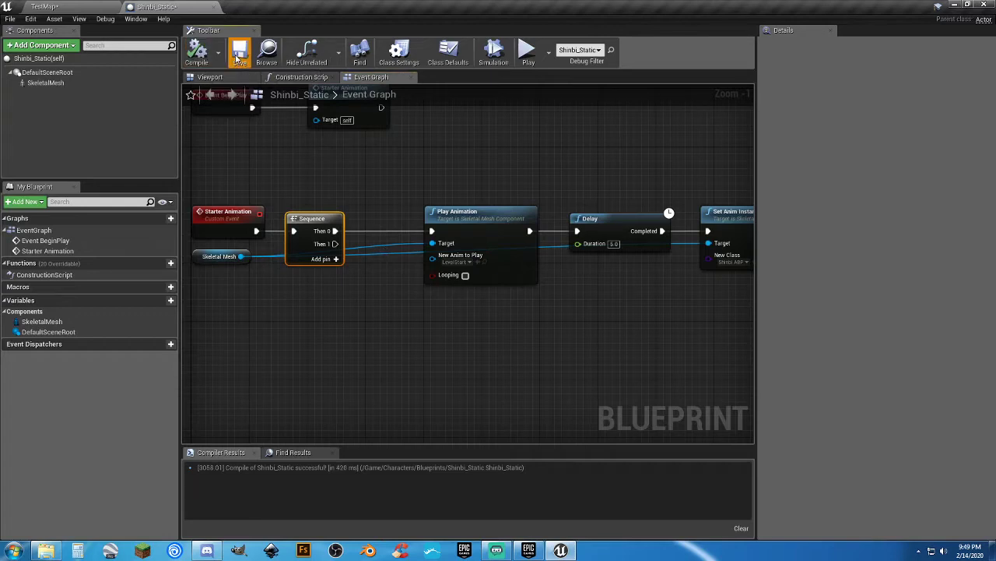
{"action": "left_click", "coordinate": [239, 51]}
Open LevelStart_Montage from Shinbi's Animations folder to preview it, close it, and return to the TestMap level
{"action": "left_click", "coordinate": [112, 12]}
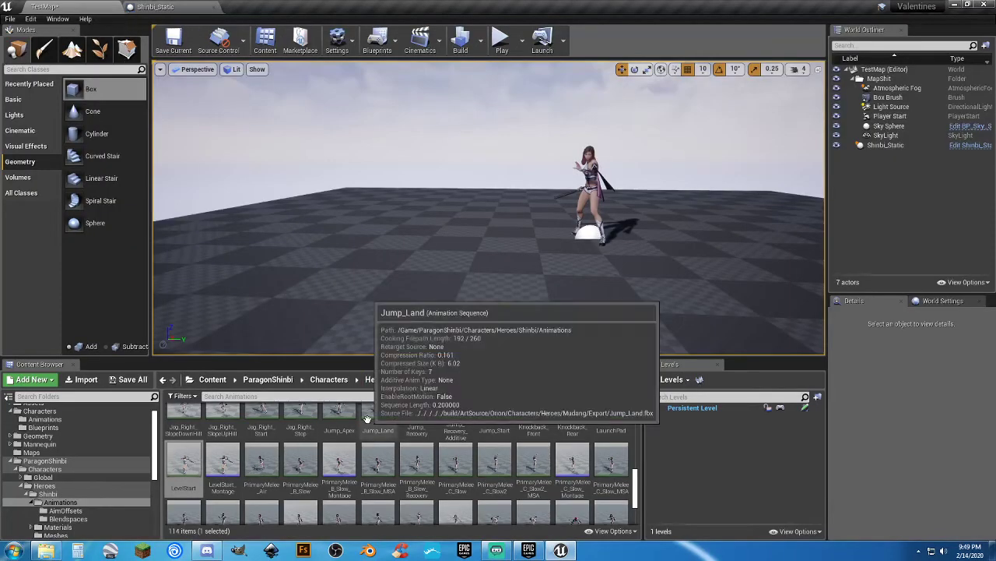
{"action": "double_click", "coordinate": [224, 467]}
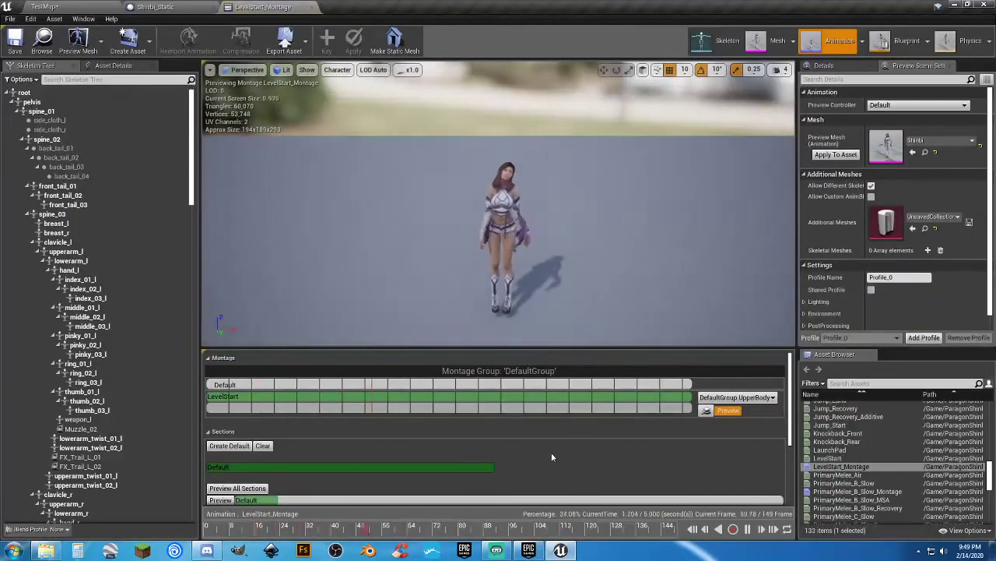
{"action": "left_click", "coordinate": [309, 7]}
{"action": "left_click", "coordinate": [97, 6]}
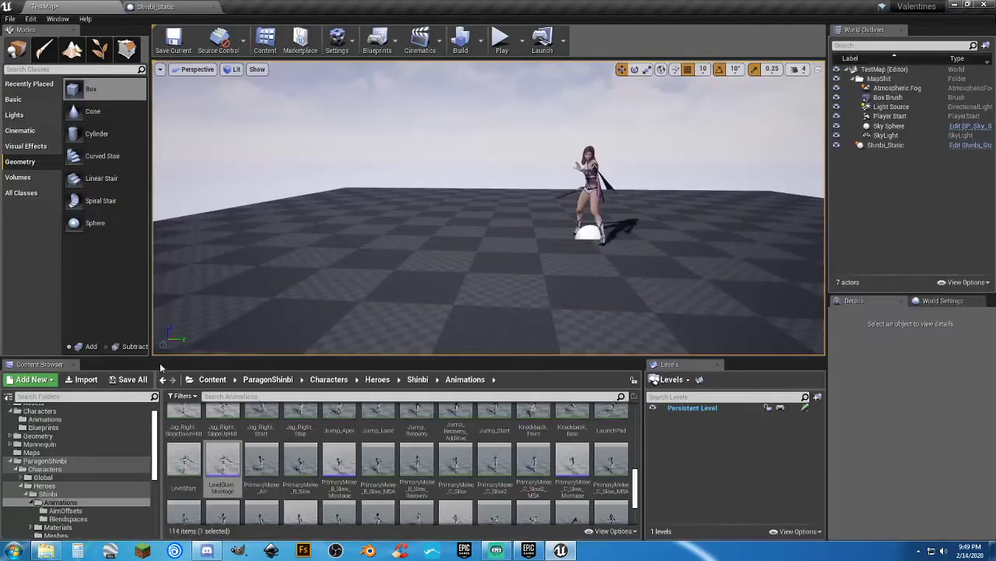
Open the LevelStart animation, pause its playback and scrub back through the timeline to examine Shinbi's poses
{"action": "double_click", "coordinate": [188, 453]}
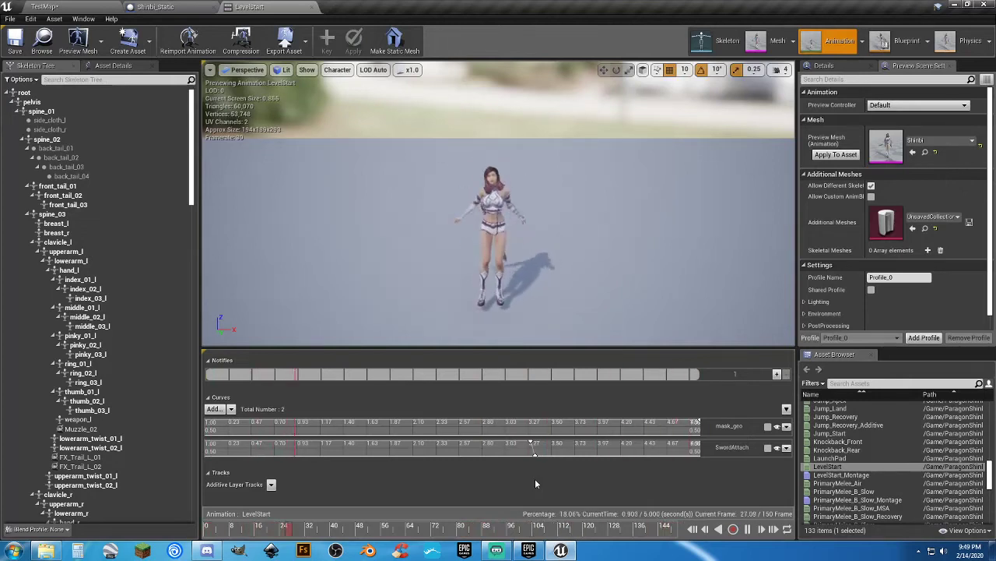
{"action": "left_click", "coordinate": [748, 529]}
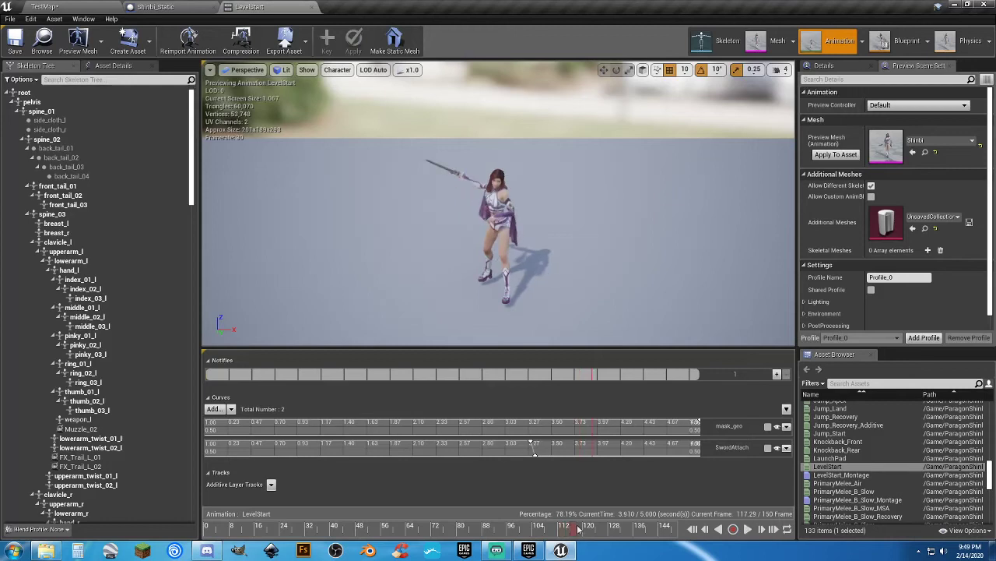
{"action": "left_click_drag", "start_coordinate": [574, 533], "coordinate": [461, 529]}
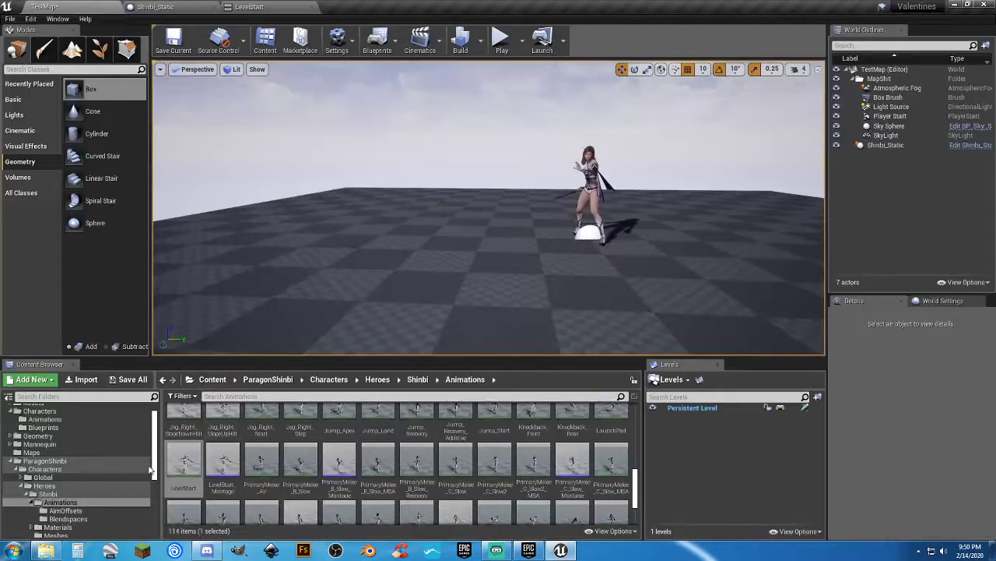
Browse the ParagonShinbi content to the FX Particles folder and select the P_Shinbi_FrontEnd_Hand_Loop particle system
{"action": "scroll", "coordinate": [95, 497], "scroll_direction": "down", "scroll_amount": 3}
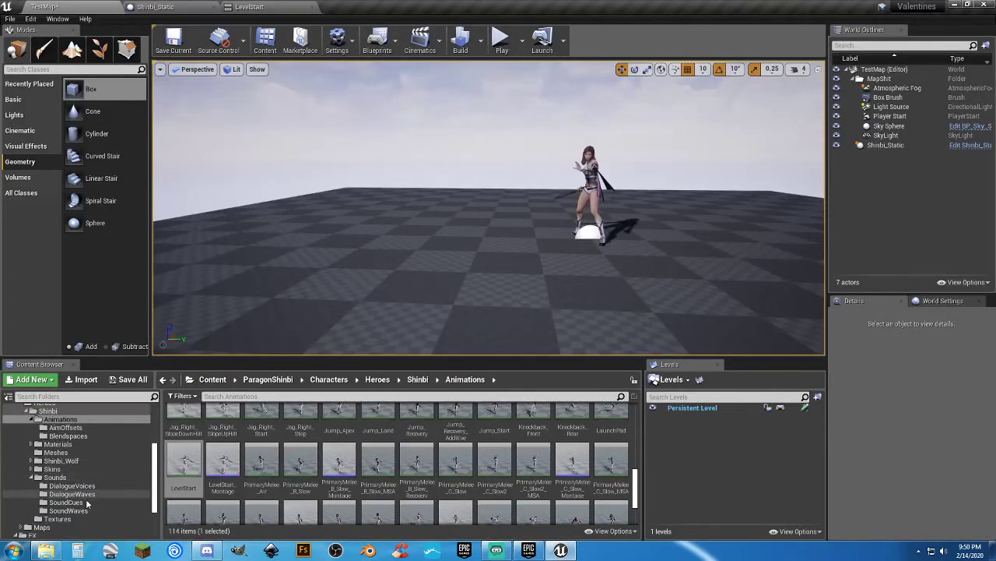
{"action": "scroll", "coordinate": [87, 502], "scroll_direction": "up", "scroll_amount": 4}
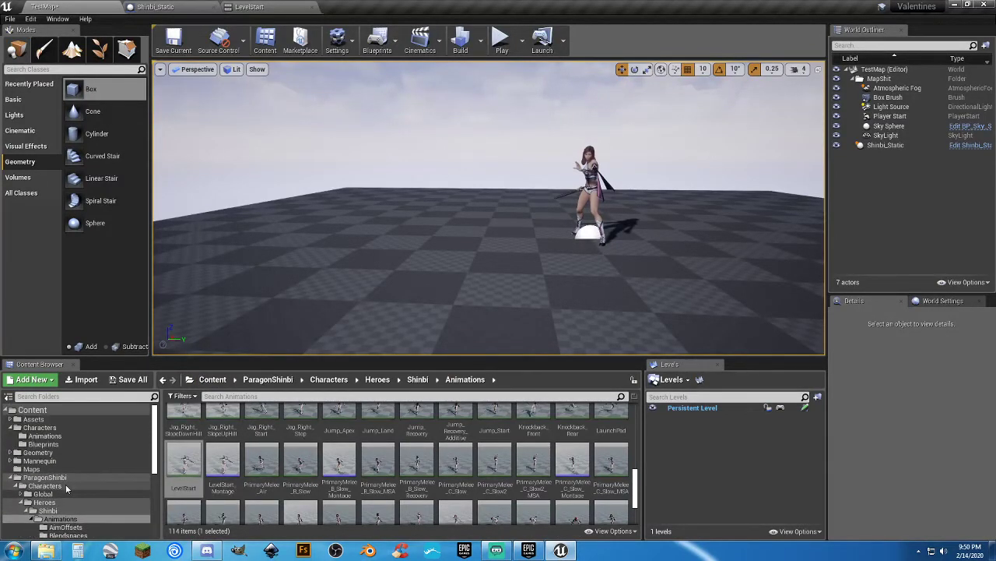
{"action": "scroll", "coordinate": [78, 492], "scroll_direction": "down", "scroll_amount": 5}
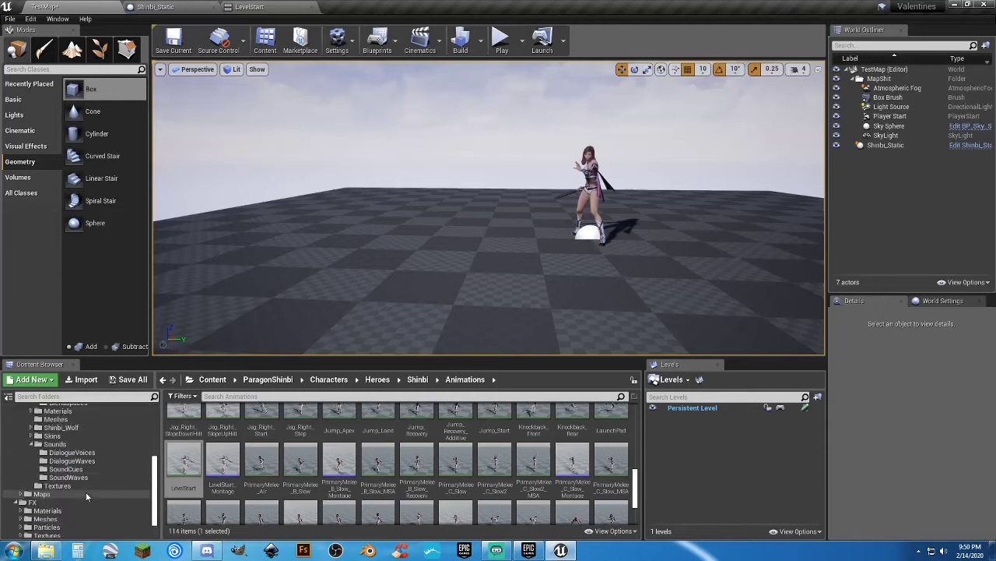
{"action": "scroll", "coordinate": [85, 491], "scroll_direction": "up", "scroll_amount": 2}
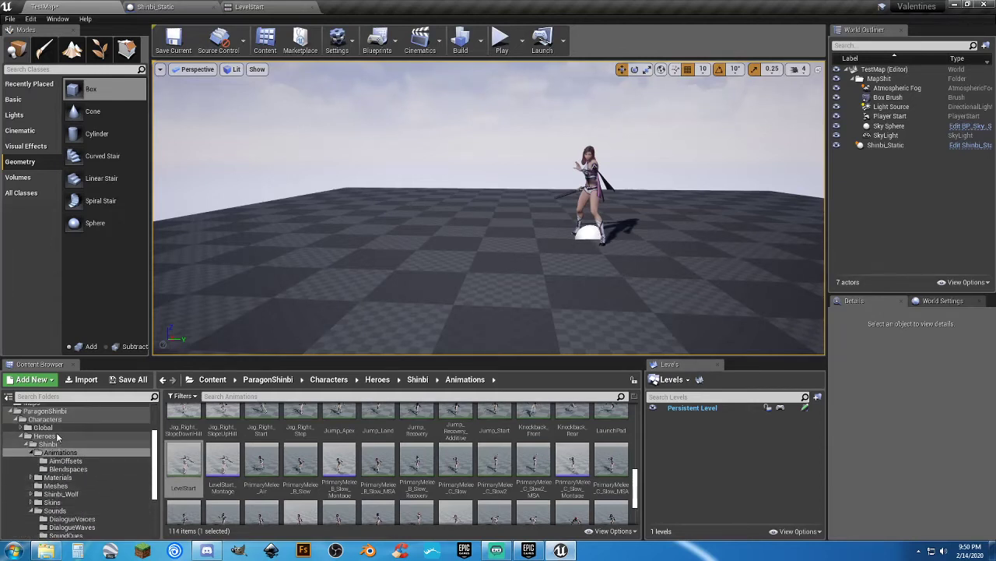
{"action": "scroll", "coordinate": [57, 438], "scroll_direction": "up", "scroll_amount": 1}
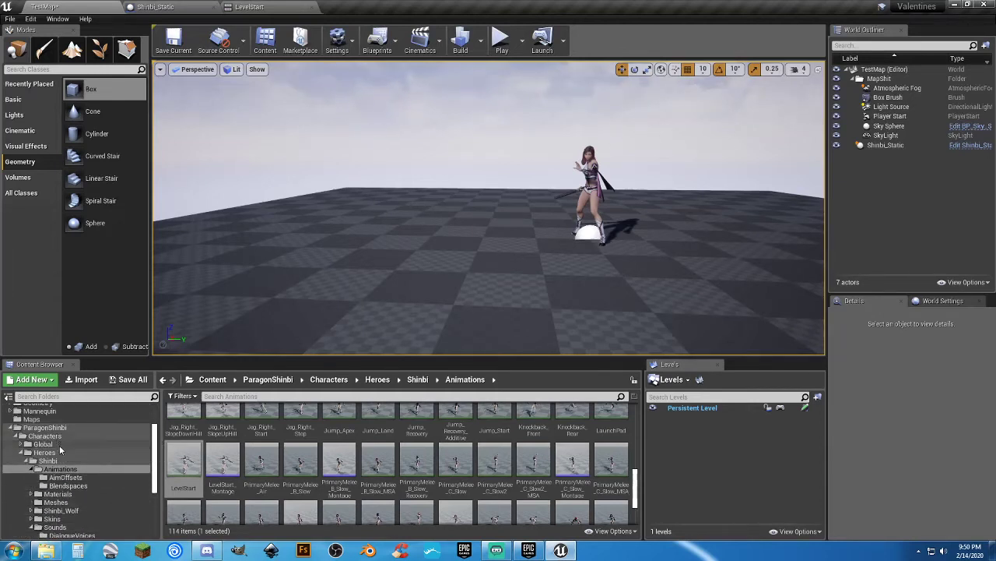
{"action": "scroll", "coordinate": [65, 459], "scroll_direction": "down", "scroll_amount": 3}
{"action": "scroll", "coordinate": [51, 471], "scroll_direction": "down", "scroll_amount": 2}
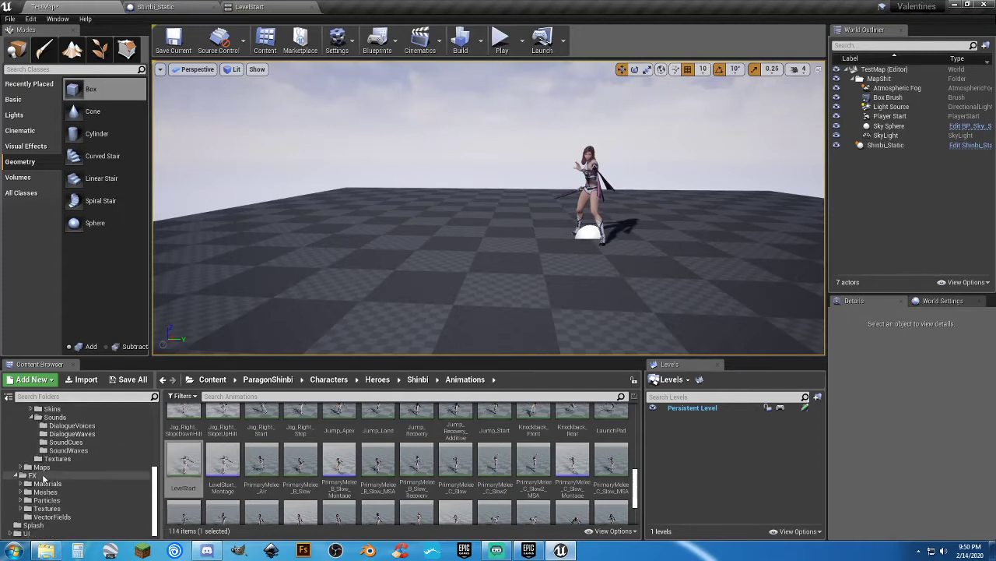
{"action": "left_click", "coordinate": [47, 500]}
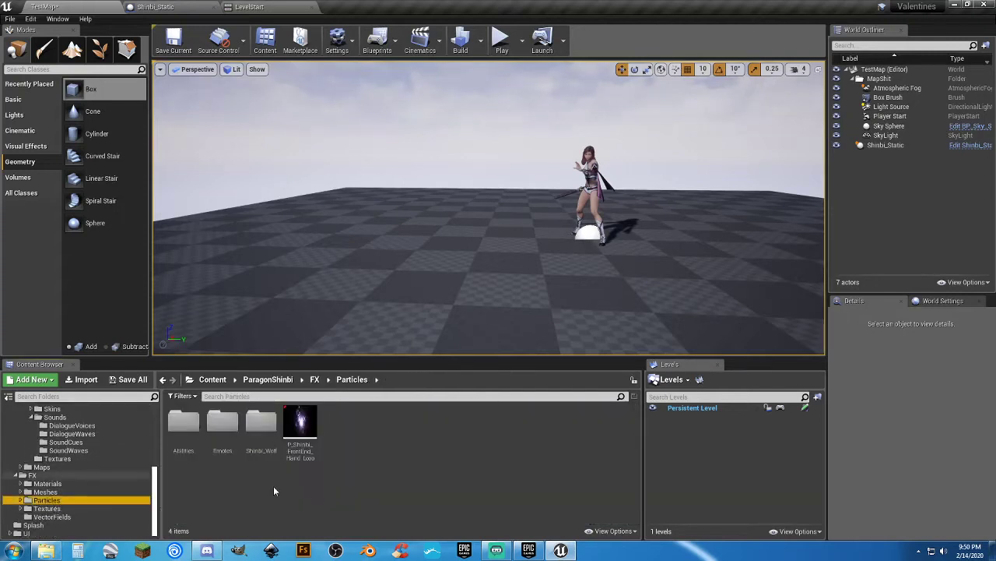
{"action": "left_click", "coordinate": [298, 457]}
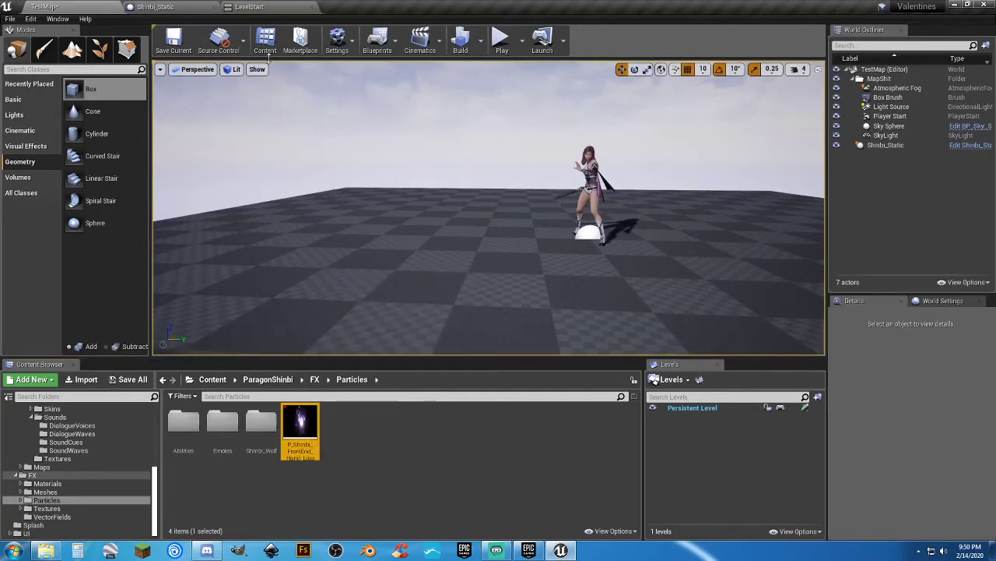
In Shinbi_Static's Event Graph, add a Delay node connected to the Sequence's Then 1 output
{"action": "left_click", "coordinate": [250, 6]}
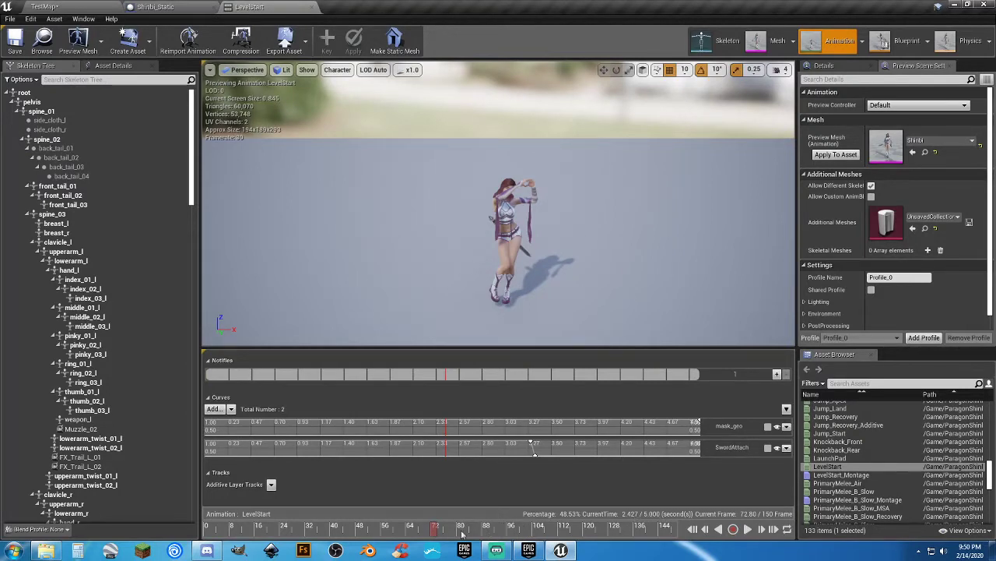
{"action": "left_click", "coordinate": [160, 7]}
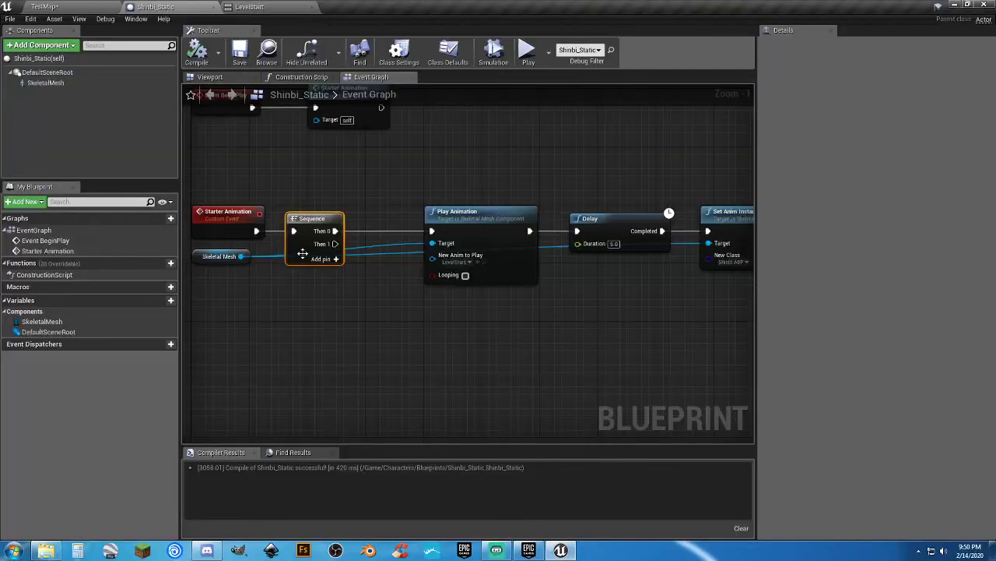
{"action": "left_click_drag", "start_coordinate": [336, 244], "coordinate": [382, 331]}
{"action": "type", "text": "delay"}
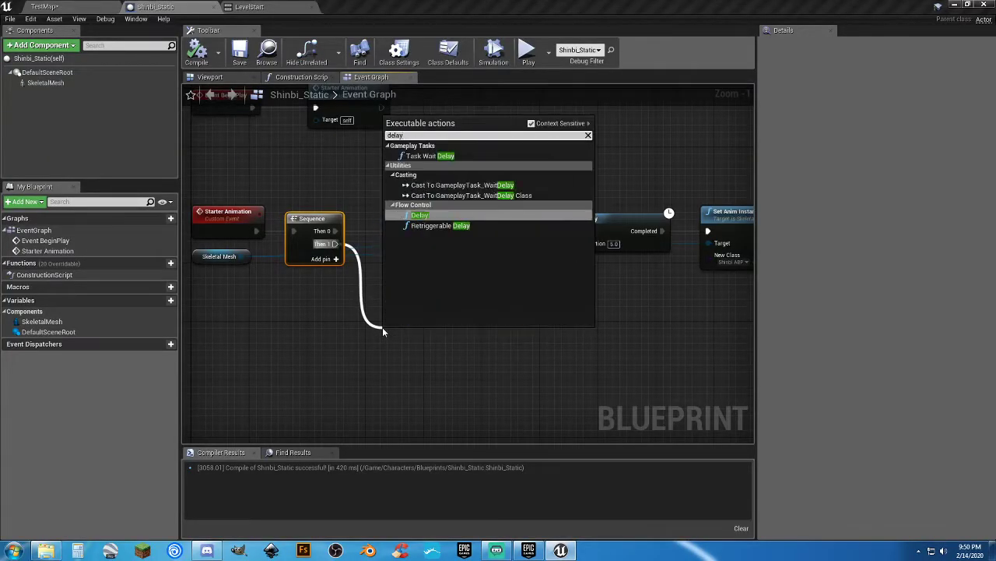
{"action": "key", "text": "Return"}
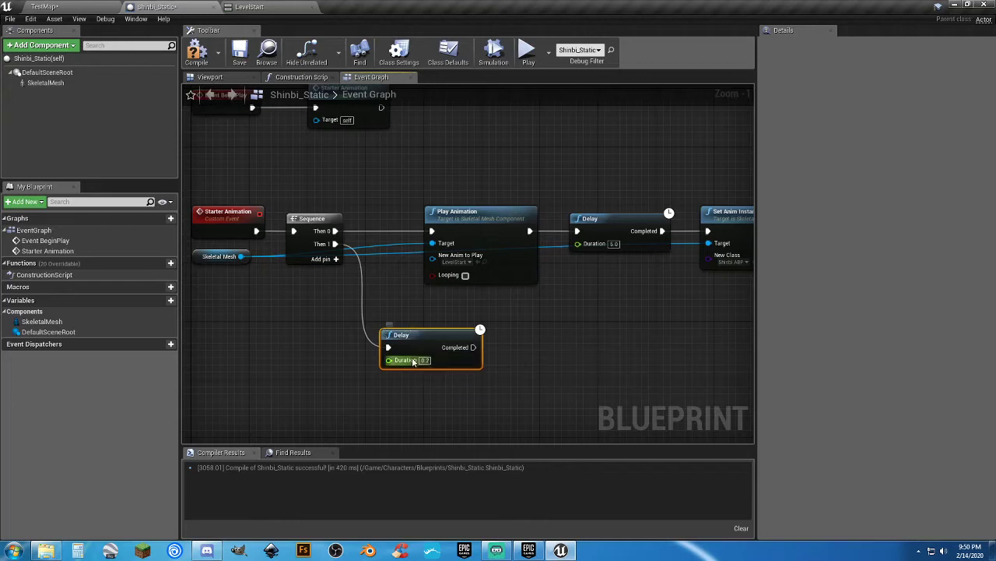
Check the timing of the raised-hands pose in the LevelStart animation, and preview the P_Shinbi_FrontEnd_Hand_Loop particle system
{"action": "left_click", "coordinate": [264, 7]}
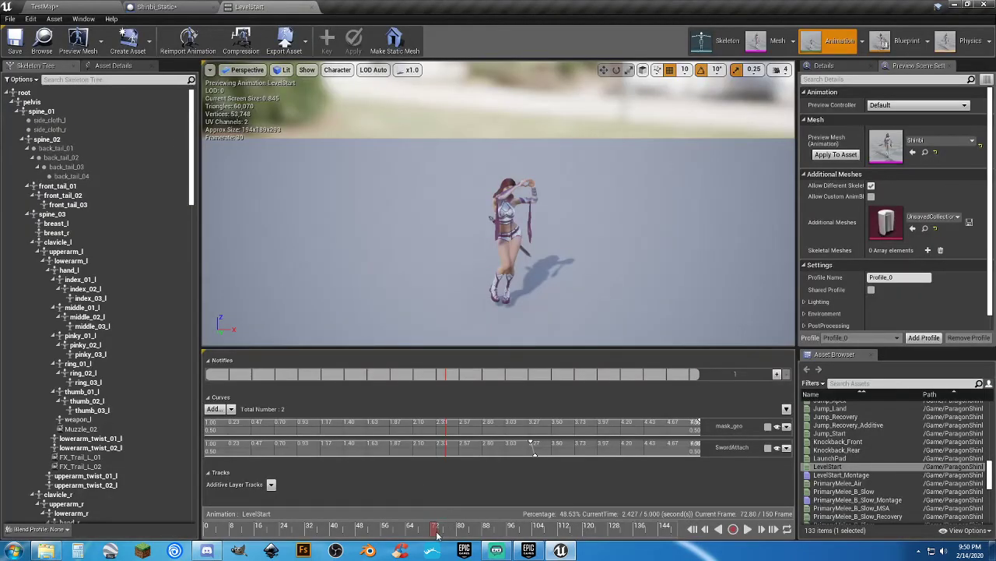
{"action": "mouse_move", "coordinate": [434, 537]}
{"action": "left_mouse_down"}
{"action": "mouse_move", "coordinate": [411, 535]}
{"action": "mouse_move", "coordinate": [435, 532]}
{"action": "left_mouse_up"}
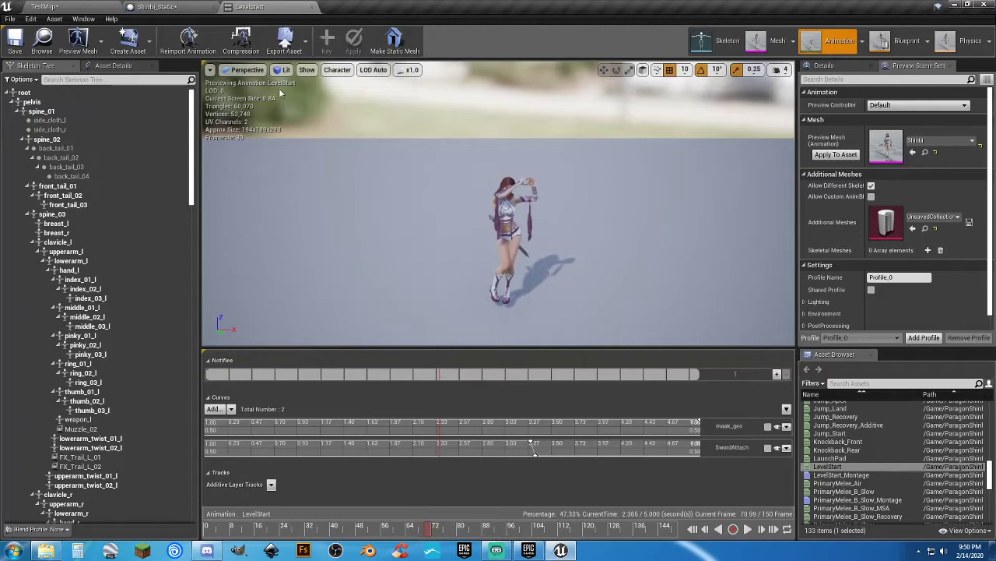
{"action": "left_click", "coordinate": [84, 6]}
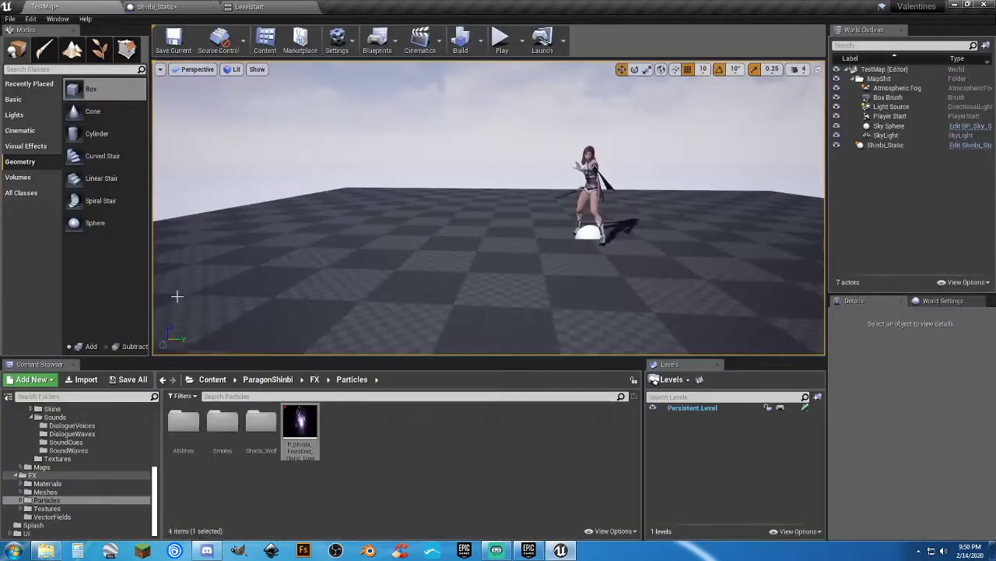
{"action": "double_click", "coordinate": [300, 424]}
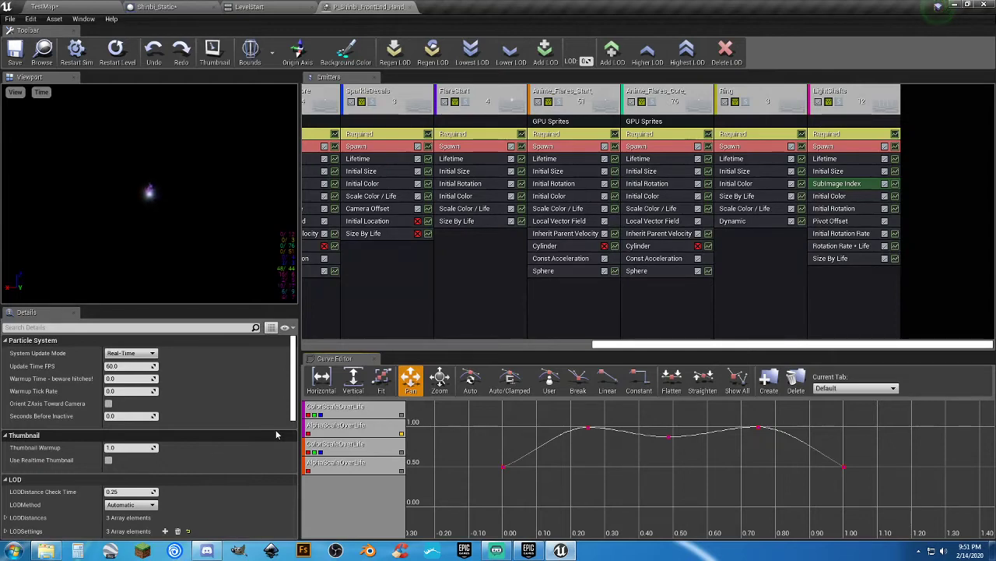
{"action": "left_click", "coordinate": [404, 8]}
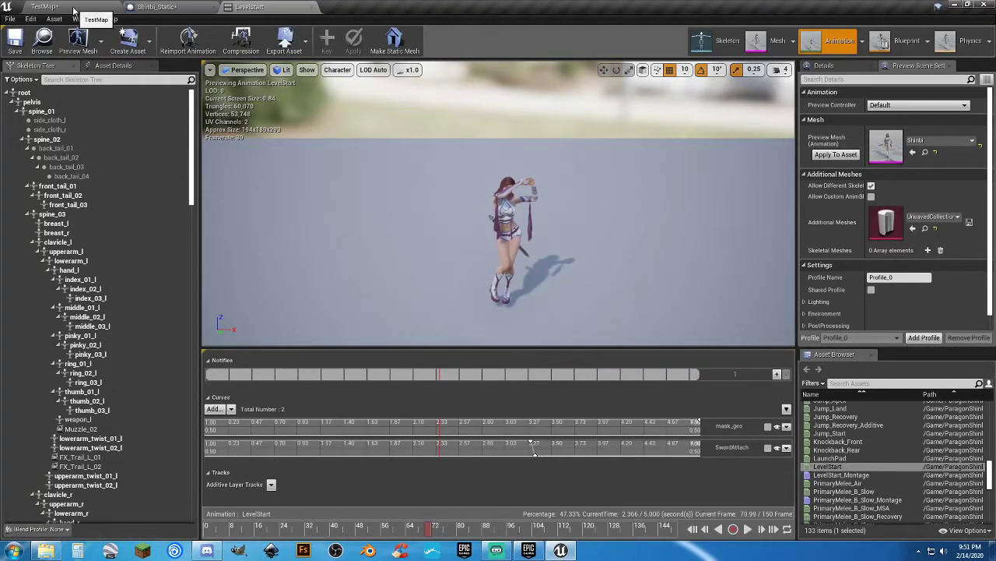
Set the Duration of the Delay node on the Sequence's Then 1 branch to 2.0 seconds
{"action": "left_click", "coordinate": [148, 8]}
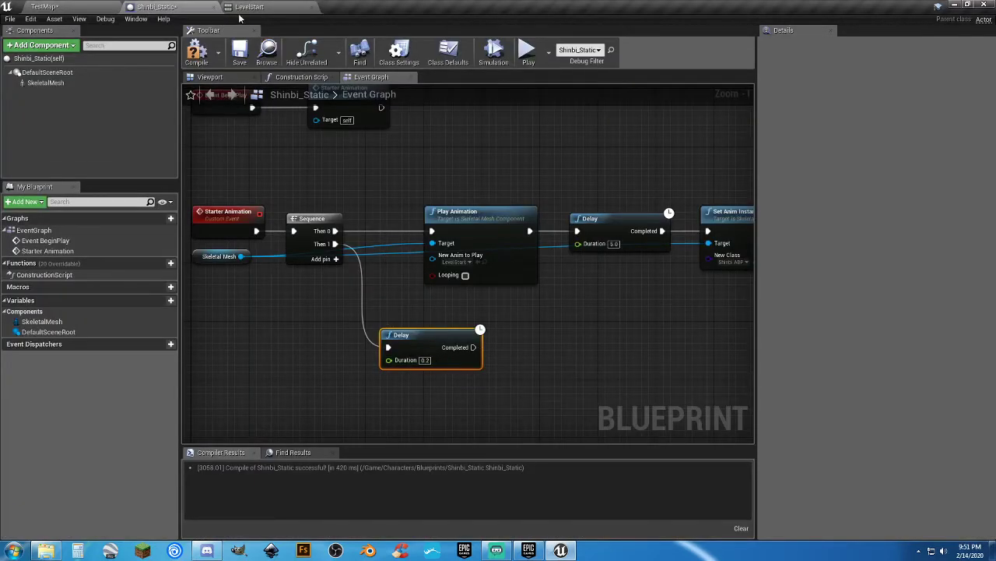
{"action": "left_click", "coordinate": [425, 360]}
{"action": "type", "text": "2"}
{"action": "key", "text": "Return"}
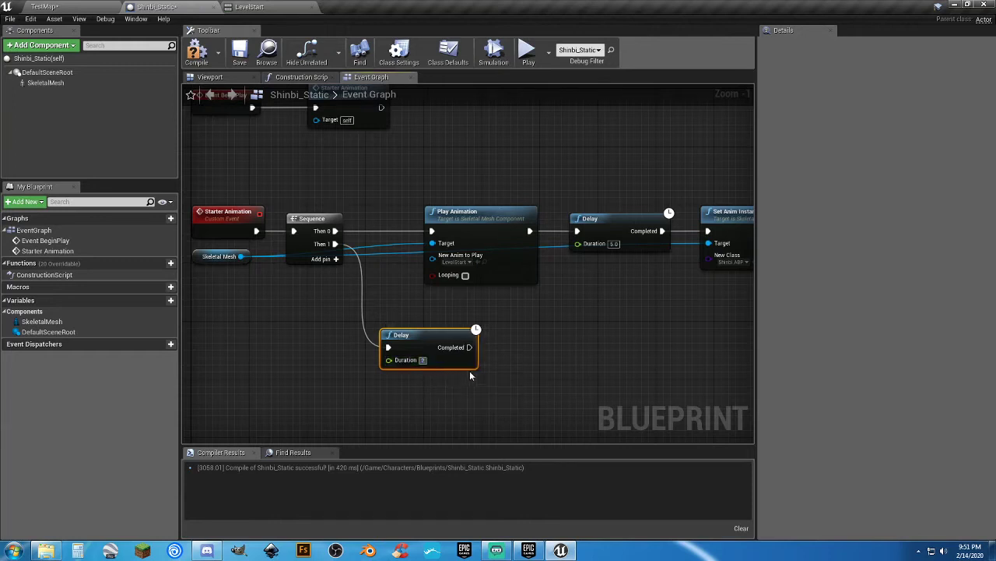
Add a Spawn Emitter at Location node connected to the Completed output of the 2-second Delay
{"action": "left_click_drag", "start_coordinate": [473, 347], "coordinate": [531, 351]}
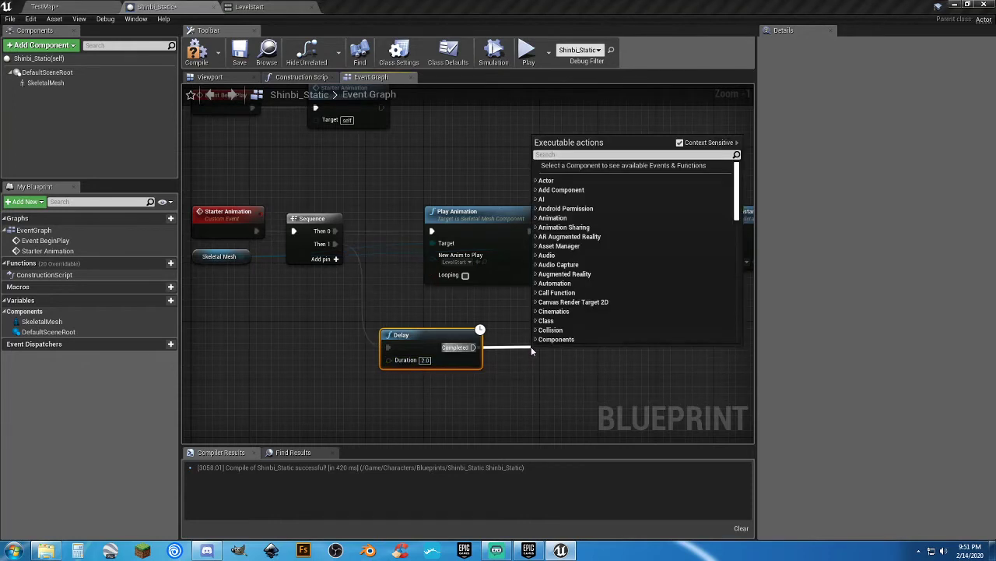
{"action": "type", "text": "pla"}
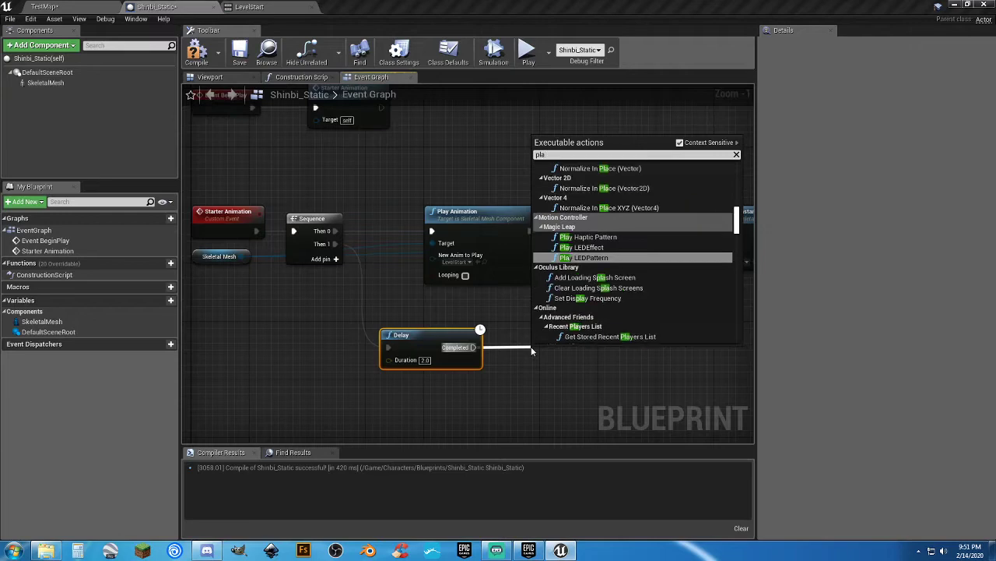
{"action": "key", "text": "BackSpace"}
{"action": "key", "text": "BackSpace"}
{"action": "key", "text": "BackSpace"}
{"action": "type", "text": "emitter"}
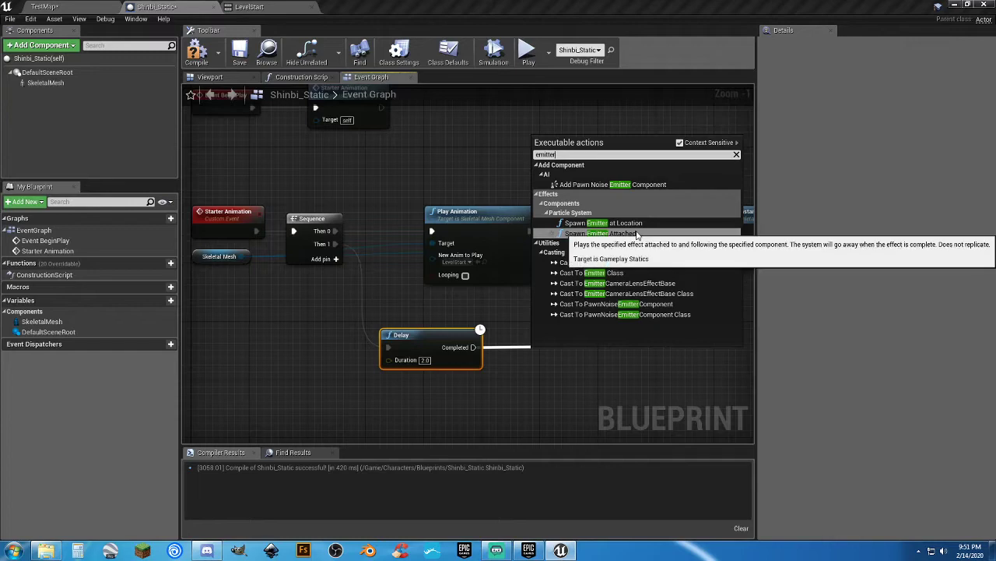
{"action": "left_click", "coordinate": [615, 223]}
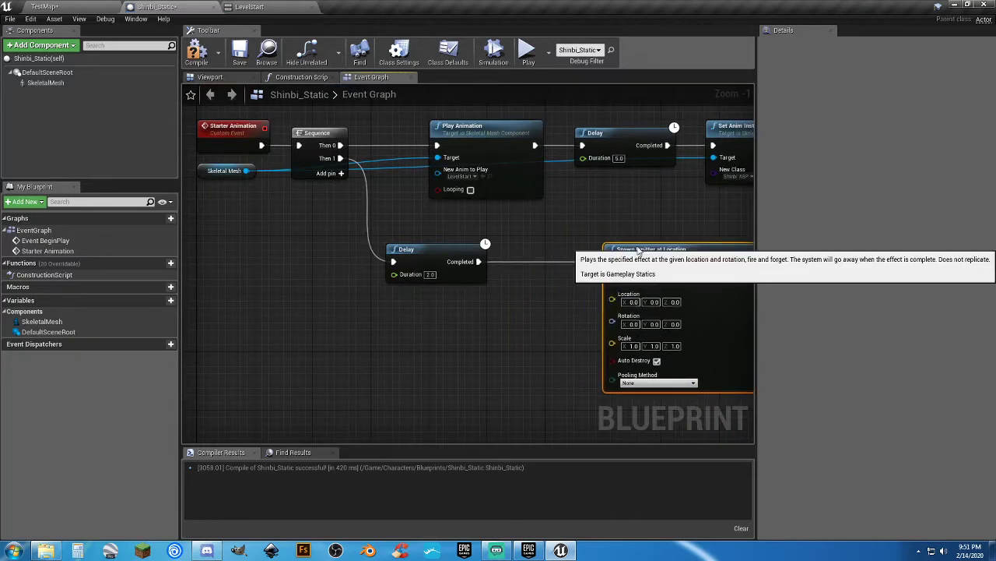
Add a Get Socket Location node from the Skeletal Mesh reference and place it below the 2-second Delay node
{"action": "right_click_drag", "start_coordinate": [537, 308], "coordinate": [562, 299]}
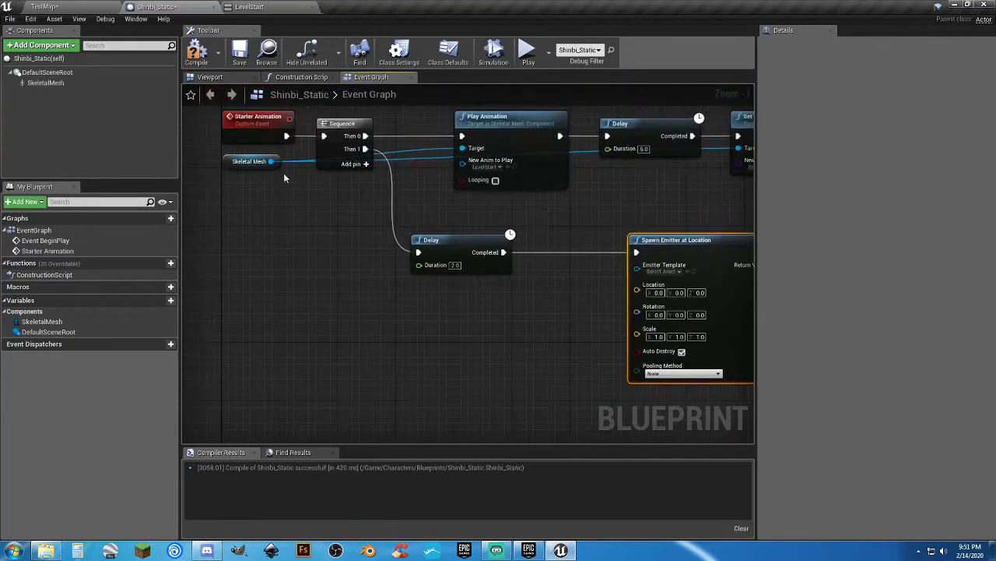
{"action": "left_click_drag", "start_coordinate": [271, 161], "coordinate": [307, 303]}
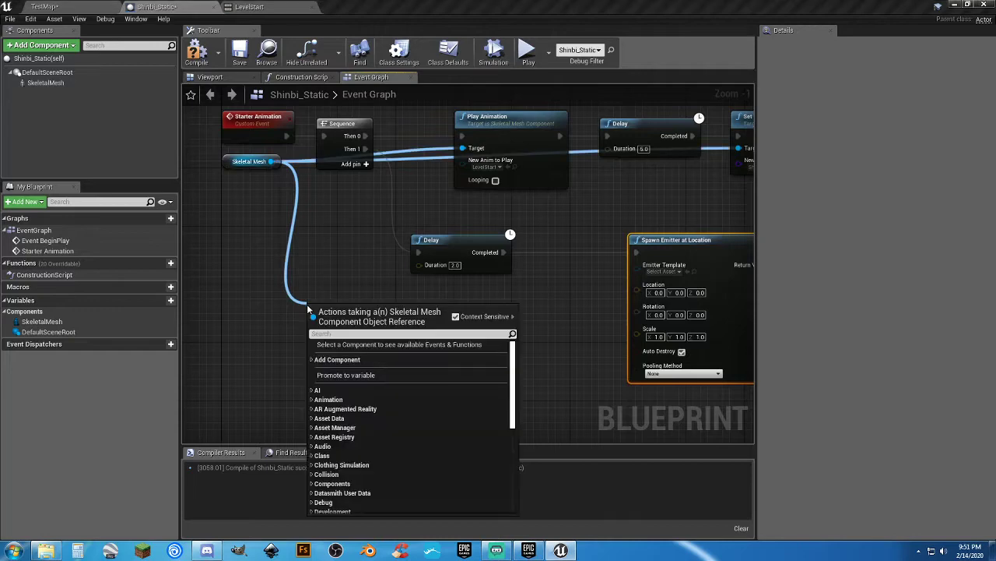
{"action": "type", "text": "gets"}
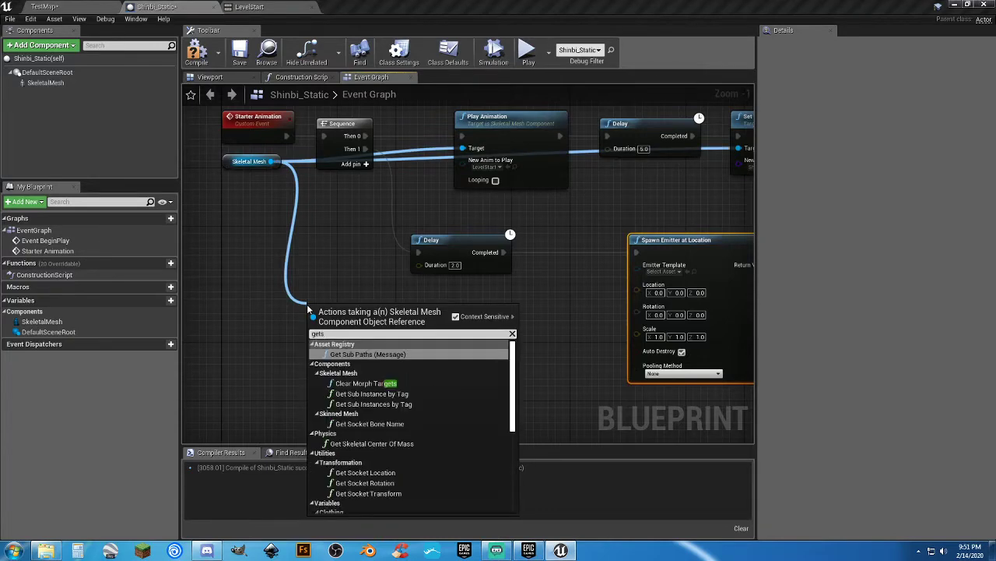
{"action": "key", "text": "BackSpace"}
{"action": "type", "text": "co"}
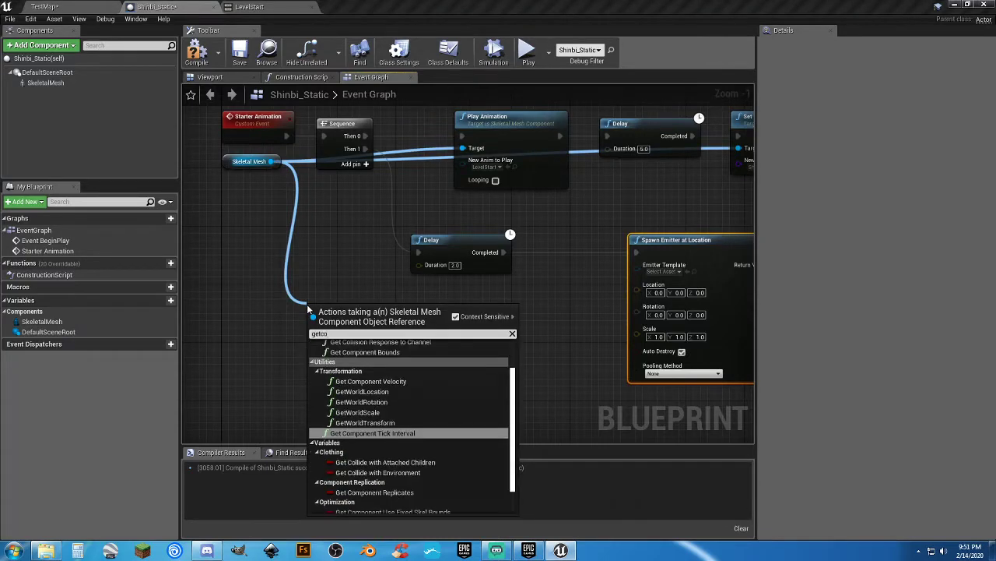
{"action": "key", "text": "BackSpace"}
{"action": "type", "text": "socket"}
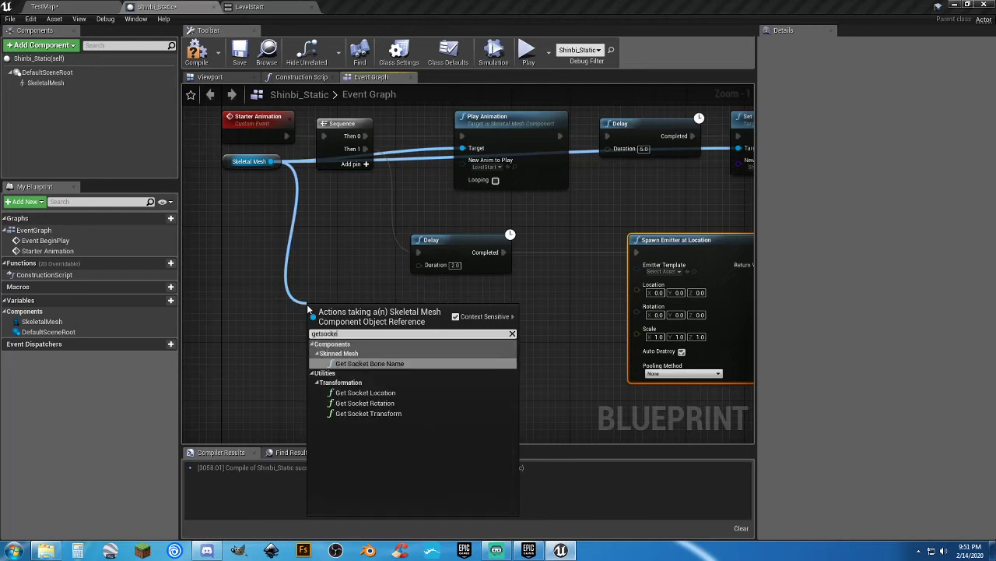
{"action": "left_click", "coordinate": [366, 392]}
{"action": "left_click_drag", "start_coordinate": [368, 319], "coordinate": [397, 297]}
Open the Shinbi_Skeleton asset from Shinbi's Meshes folder and select the FX_Heart_Emote socket under the right hand in the skeleton tree
{"action": "left_click", "coordinate": [113, 7]}
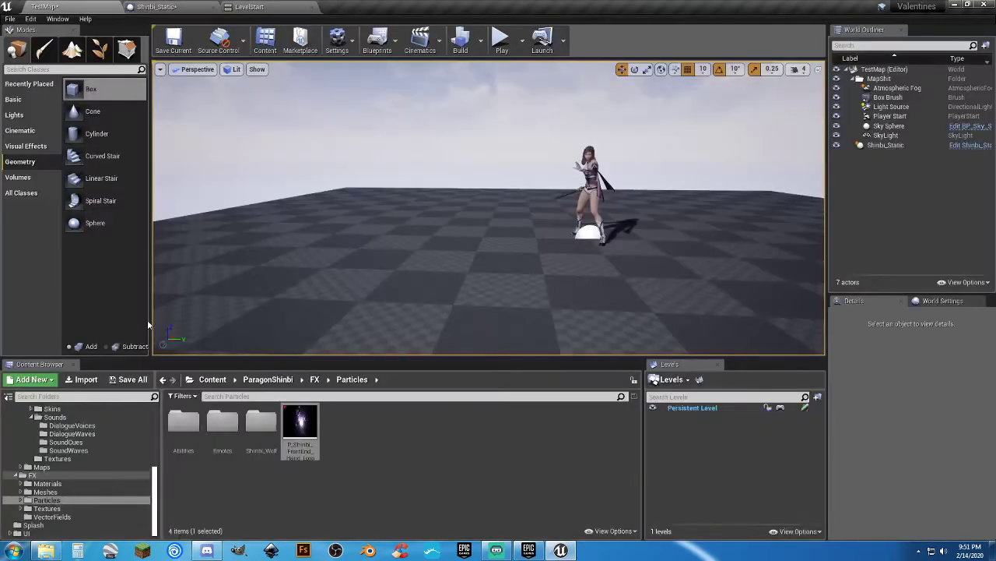
{"action": "scroll", "coordinate": [70, 472], "scroll_direction": "down", "scroll_amount": 1}
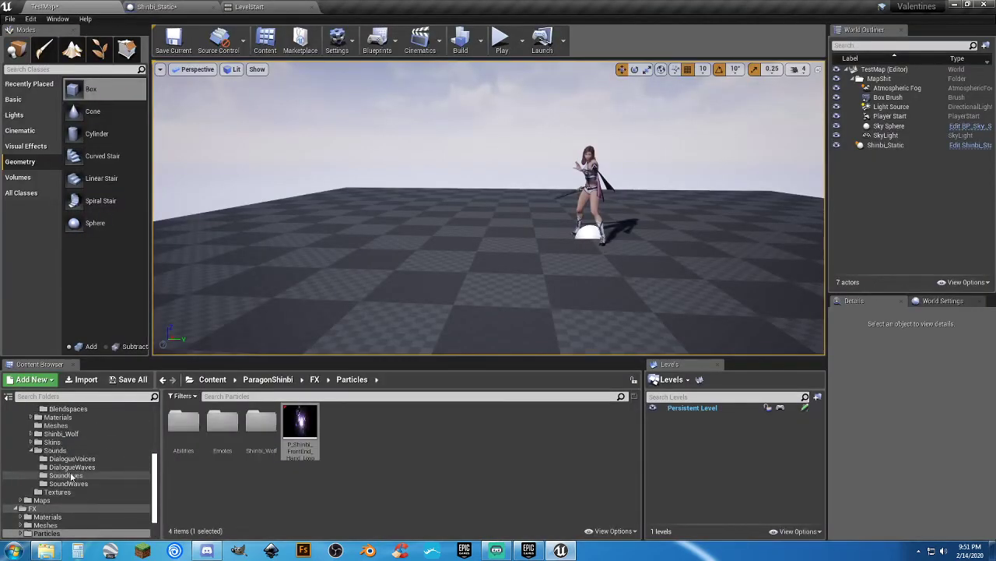
{"action": "scroll", "coordinate": [70, 472], "scroll_direction": "up", "scroll_amount": 2}
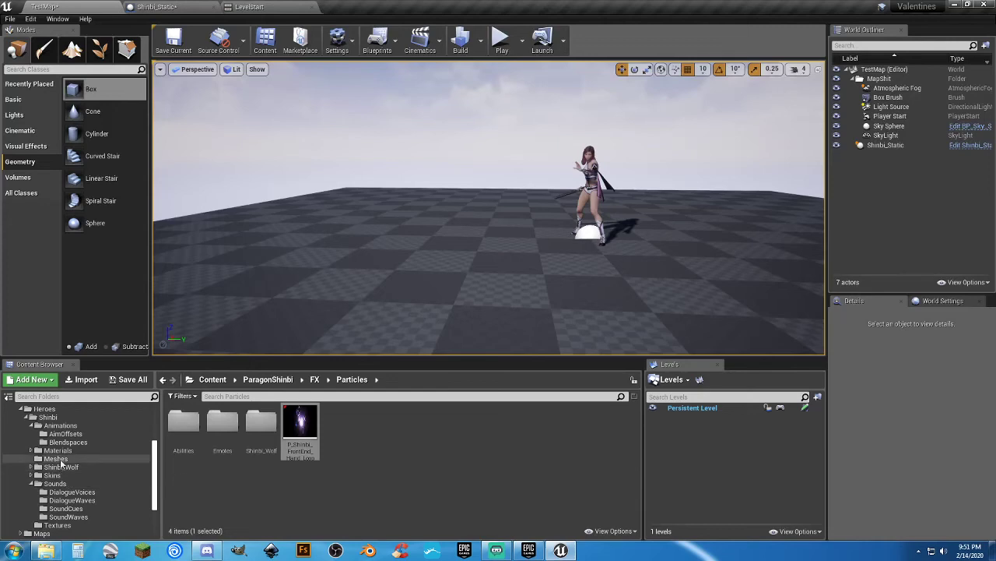
{"action": "left_click", "coordinate": [54, 458]}
{"action": "double_click", "coordinate": [336, 457]}
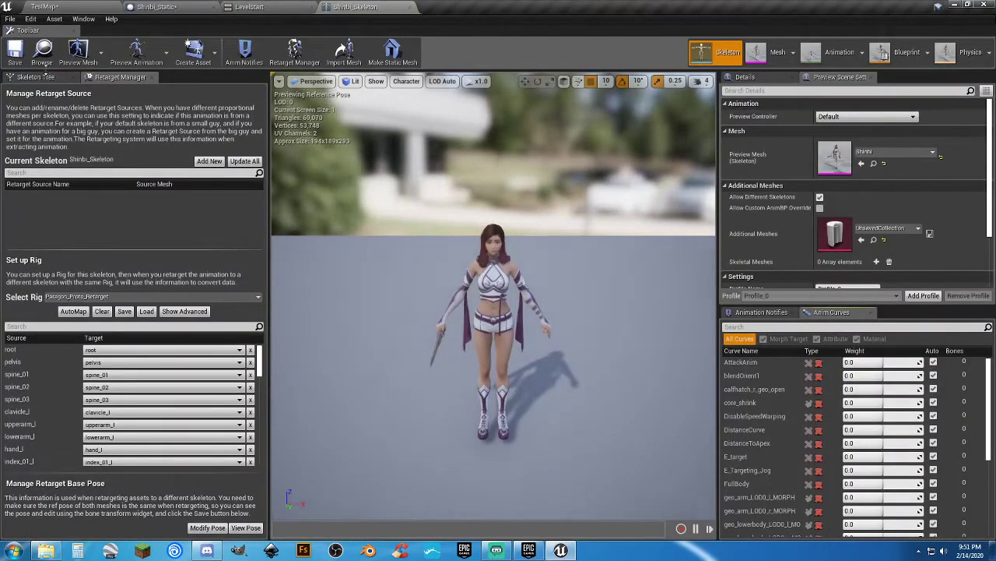
{"action": "left_click", "coordinate": [39, 77]}
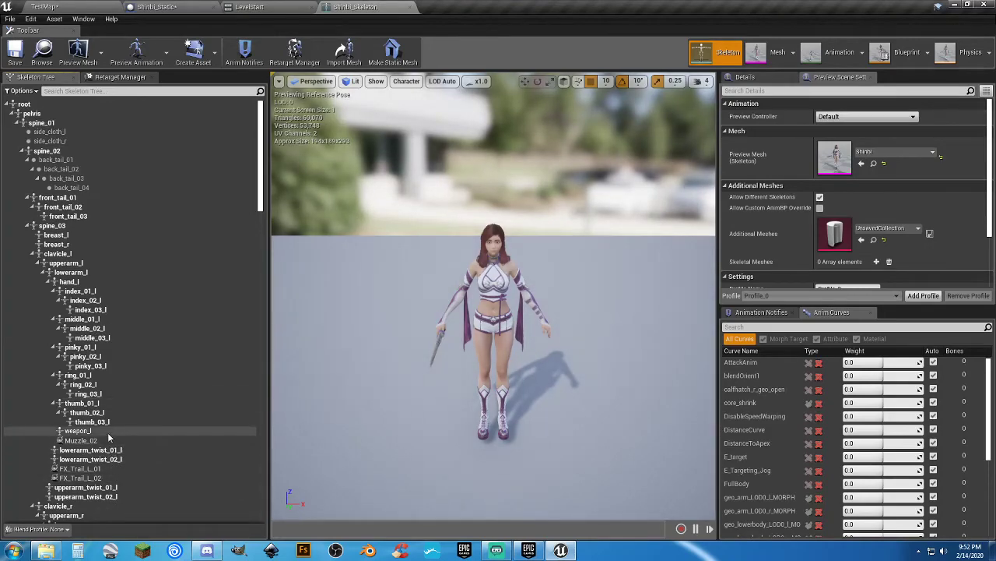
{"action": "scroll", "coordinate": [130, 428], "scroll_direction": "down", "scroll_amount": 10}
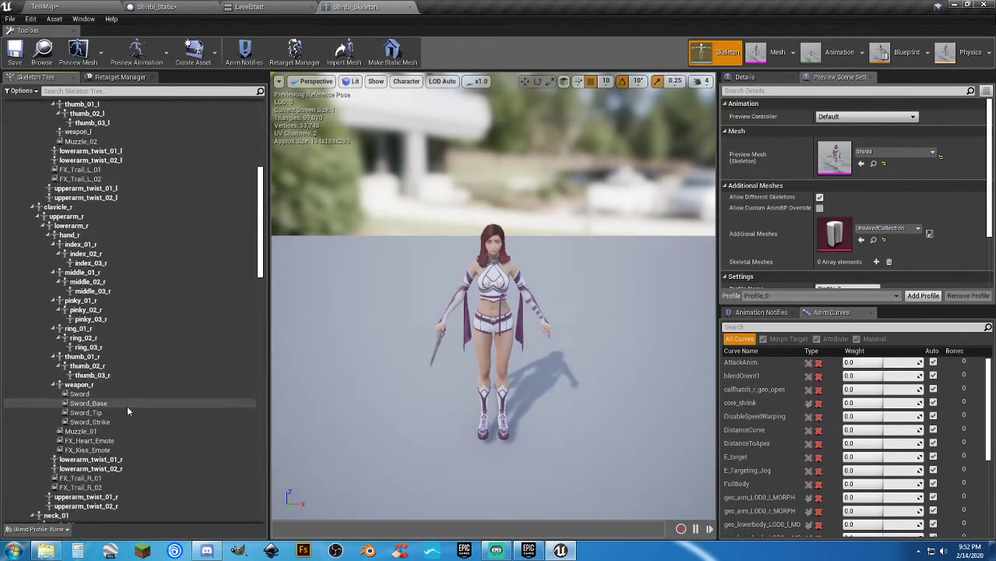
{"action": "scroll", "coordinate": [127, 405], "scroll_direction": "down", "scroll_amount": 2}
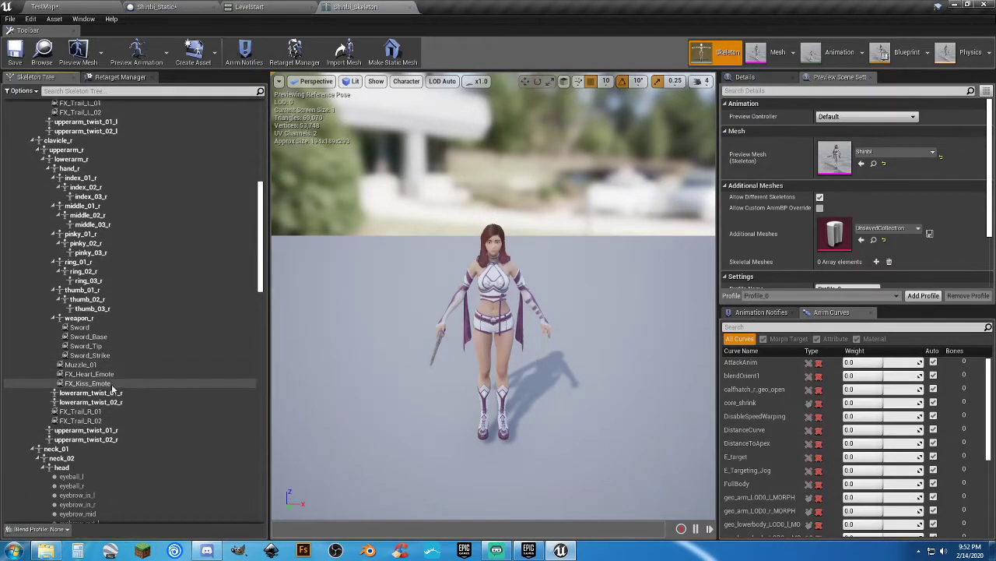
{"action": "left_click", "coordinate": [114, 375]}
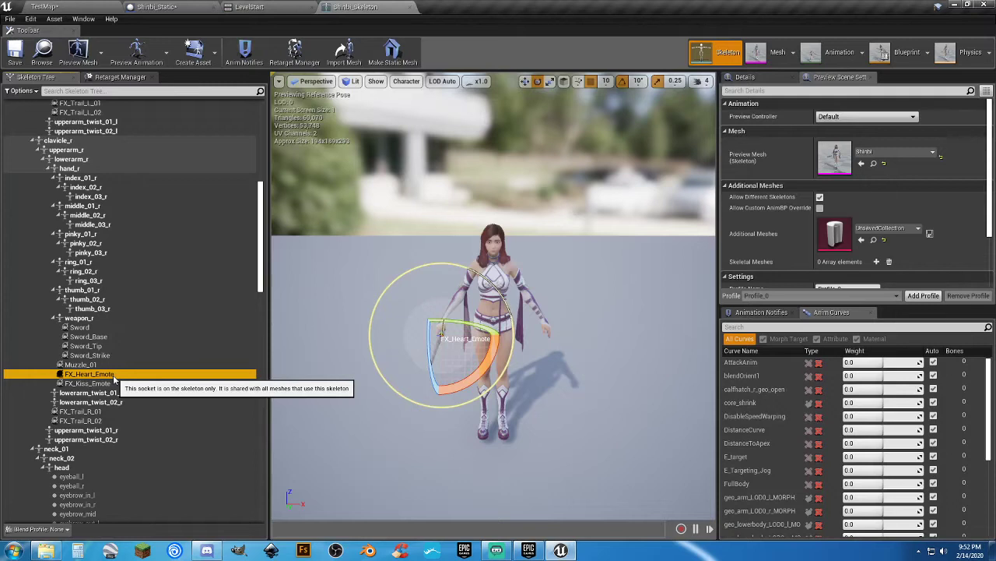
Copy the name of the FX_Heart_Emote socket, keeping the name as it is
{"action": "right_click", "coordinate": [113, 374]}
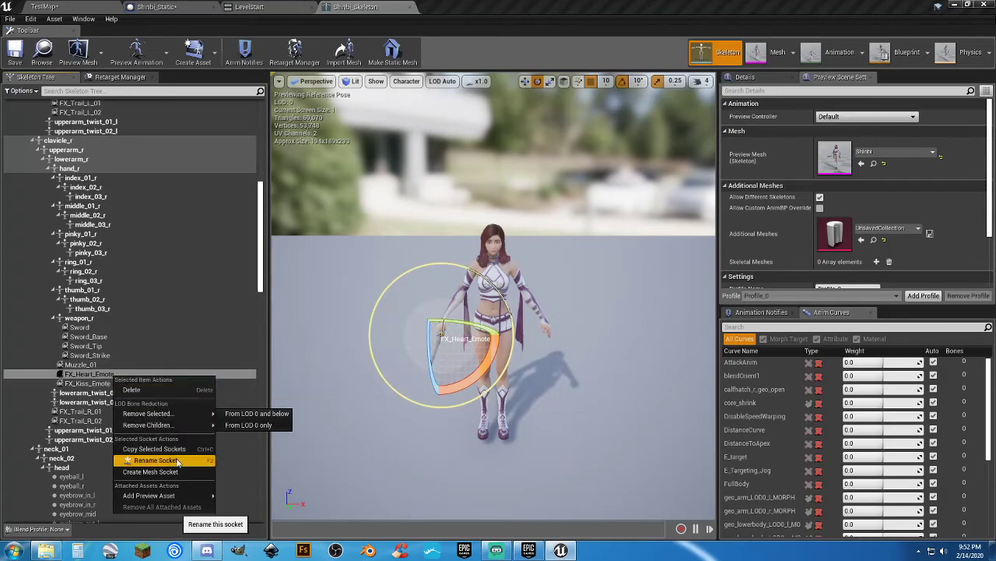
{"action": "mouse_move", "coordinate": [175, 496]}
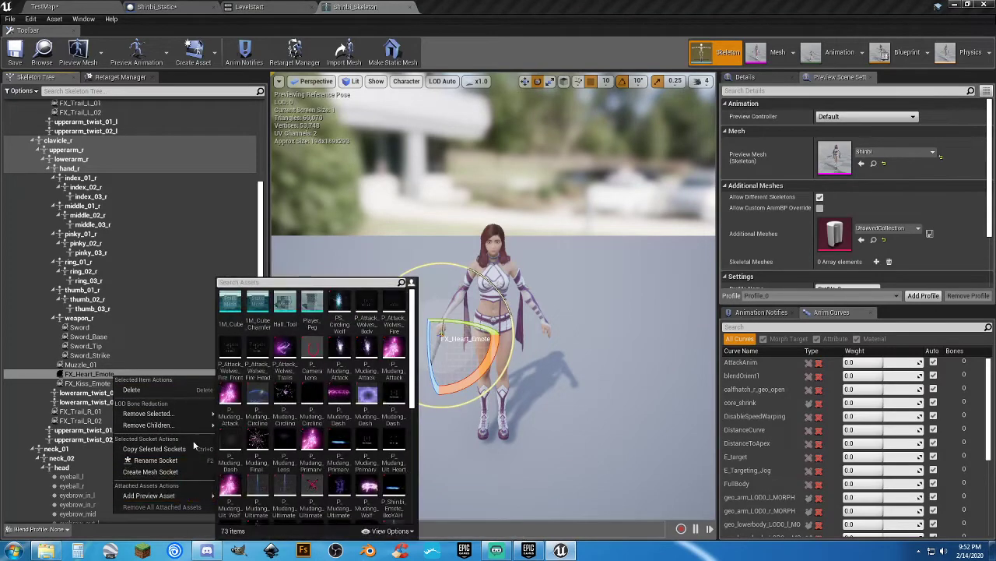
{"action": "mouse_move", "coordinate": [186, 413]}
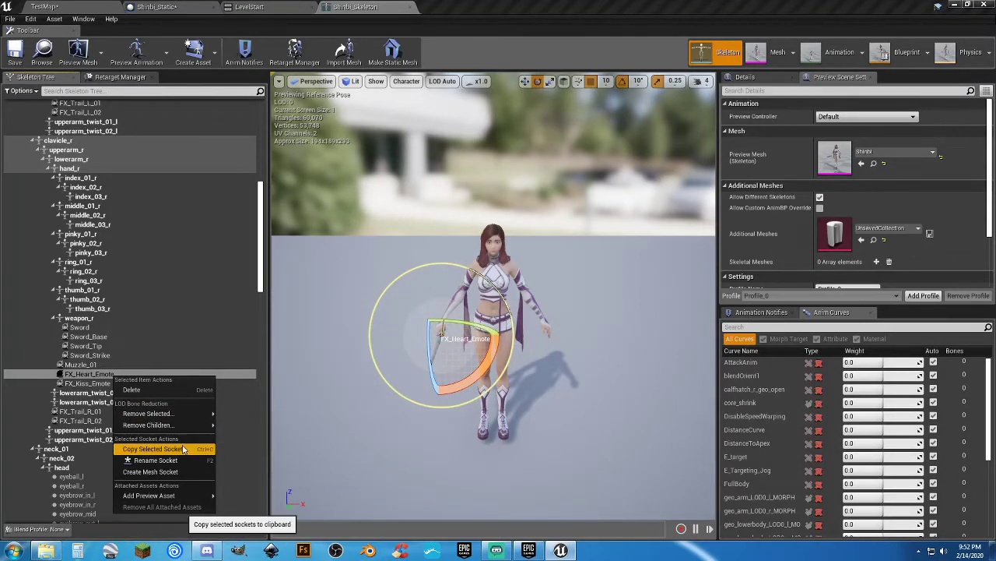
{"action": "right_click", "coordinate": [92, 376]}
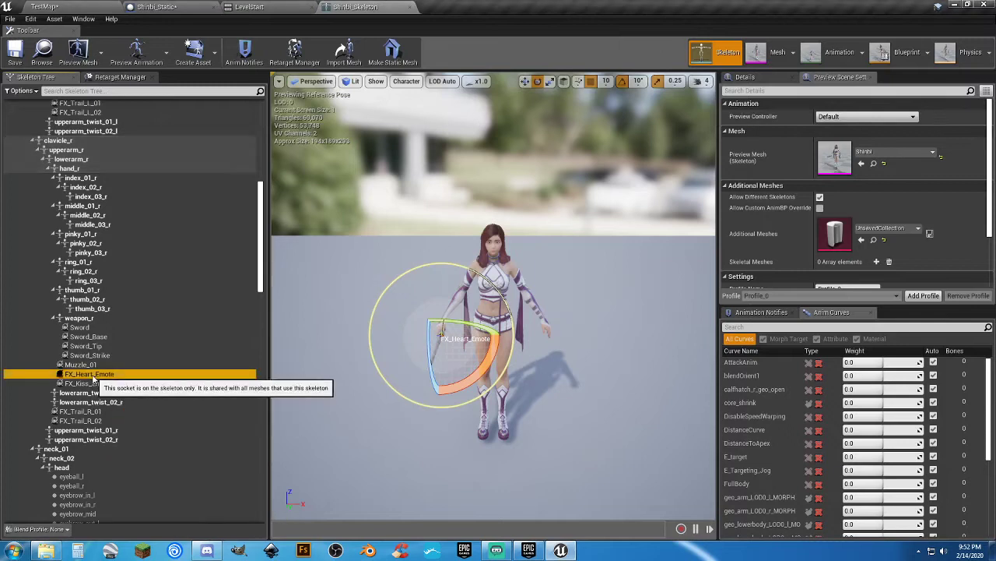
{"action": "right_click", "coordinate": [92, 376]}
{"action": "left_click", "coordinate": [91, 376]}
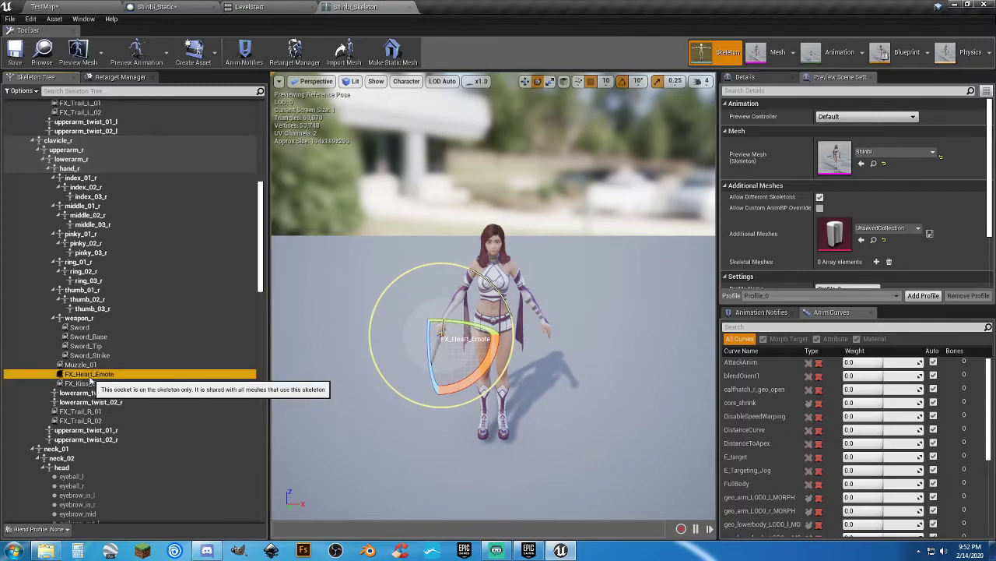
{"action": "left_click", "coordinate": [91, 375]}
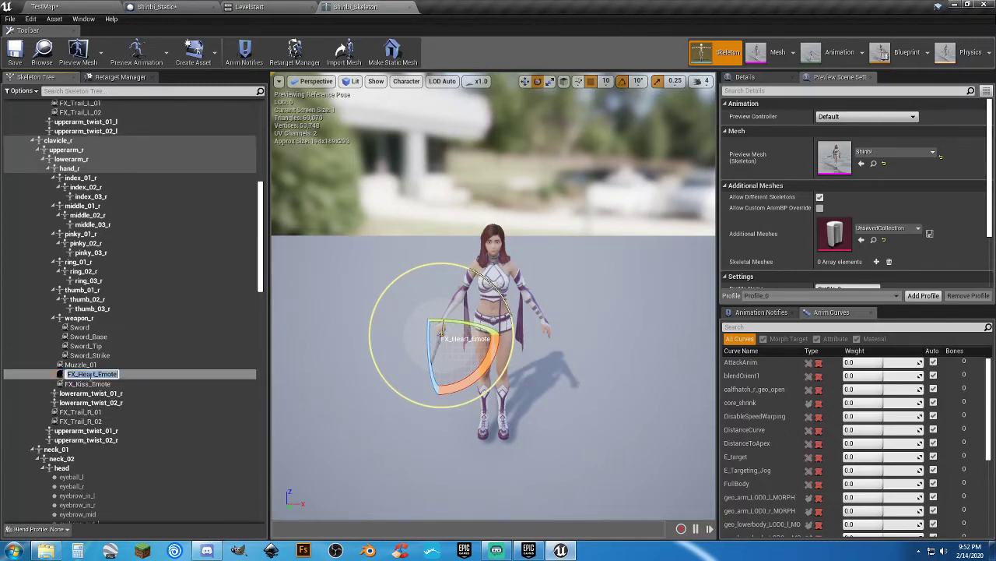
{"action": "key", "text": "Return"}
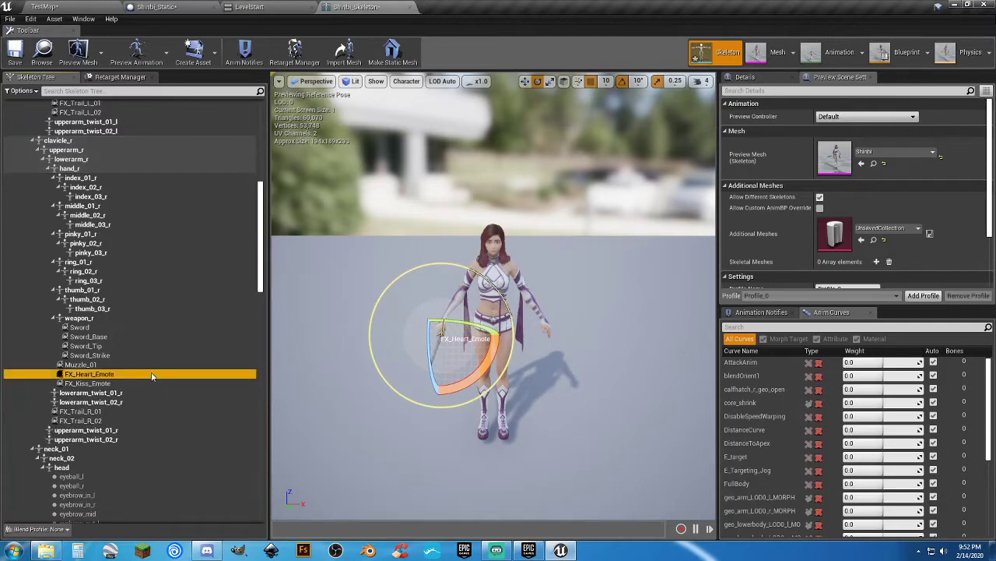
In Shinbi_Static, set the Get Socket Location node's In Socket Name to FX_Heart_Emote and connect its Return Value to Spawn Emitter's Location
{"action": "left_click", "coordinate": [213, 7]}
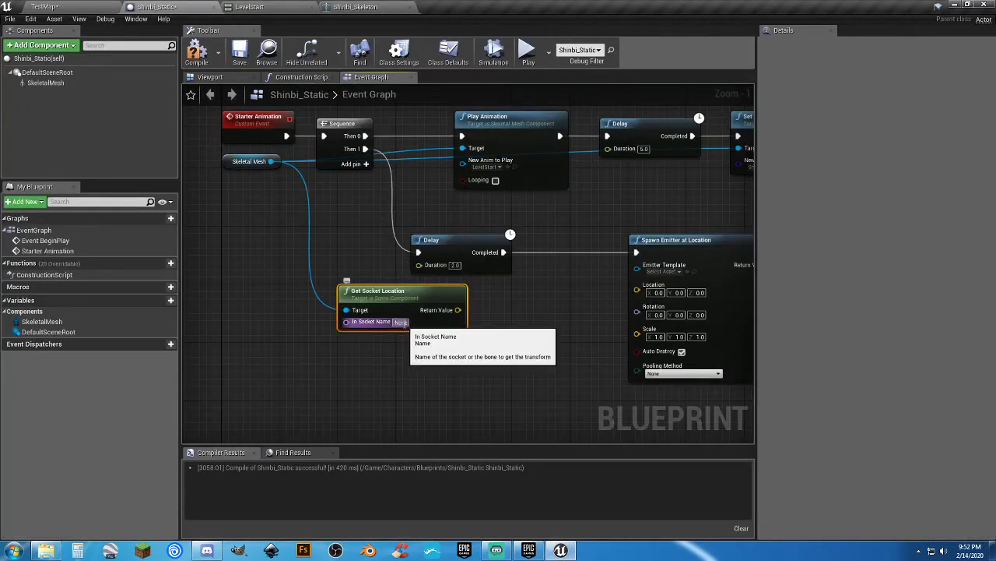
{"action": "left_click", "coordinate": [406, 324]}
{"action": "key", "text": "ctrl+v"}
{"action": "key", "text": "Return"}
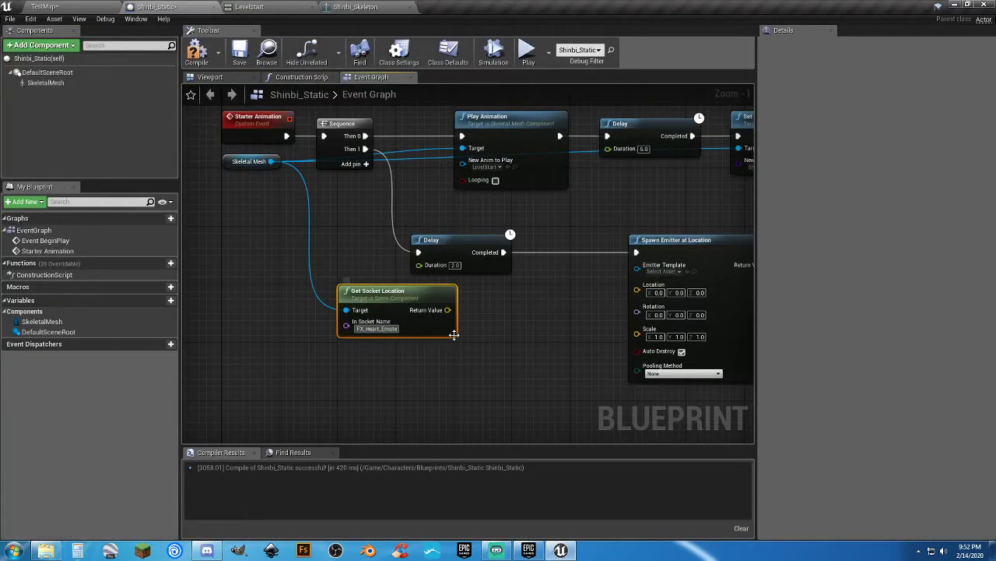
{"action": "left_click_drag", "start_coordinate": [448, 310], "coordinate": [639, 291]}
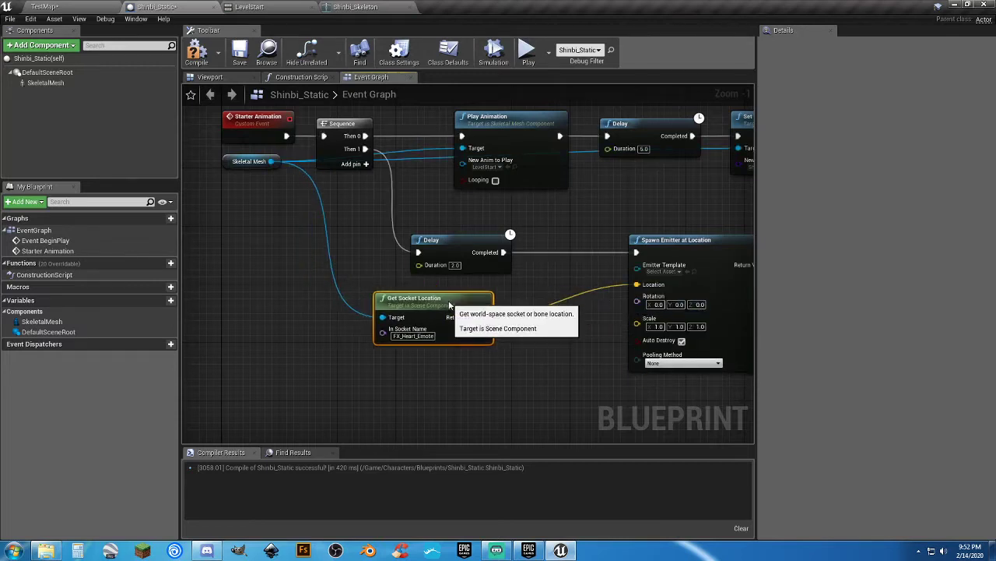
{"action": "left_click_drag", "start_coordinate": [416, 300], "coordinate": [475, 300]}
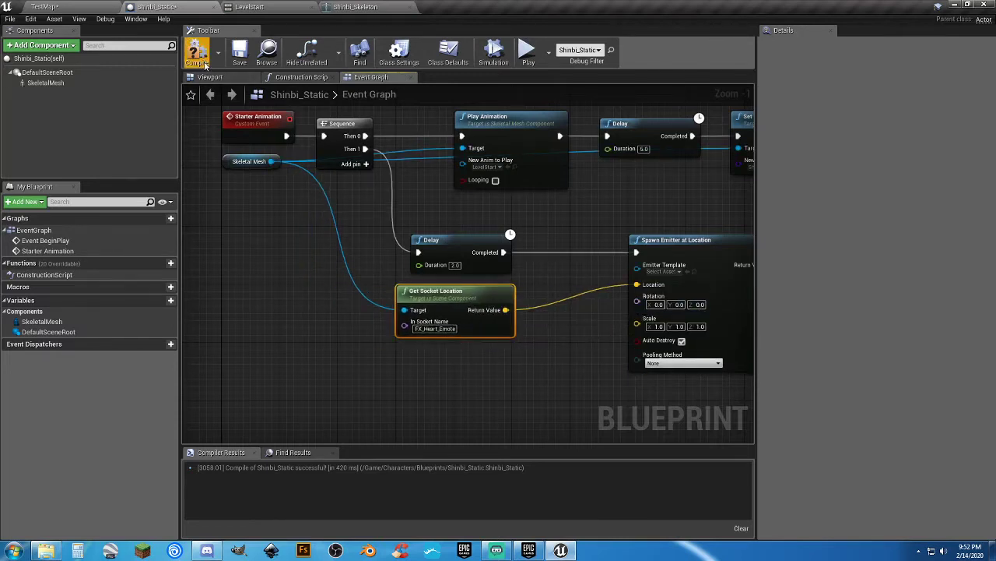
Play-test TestMap, walking the player toward Shinbi to check her start animation and emitter, and stop the session
{"action": "left_click", "coordinate": [109, 7]}
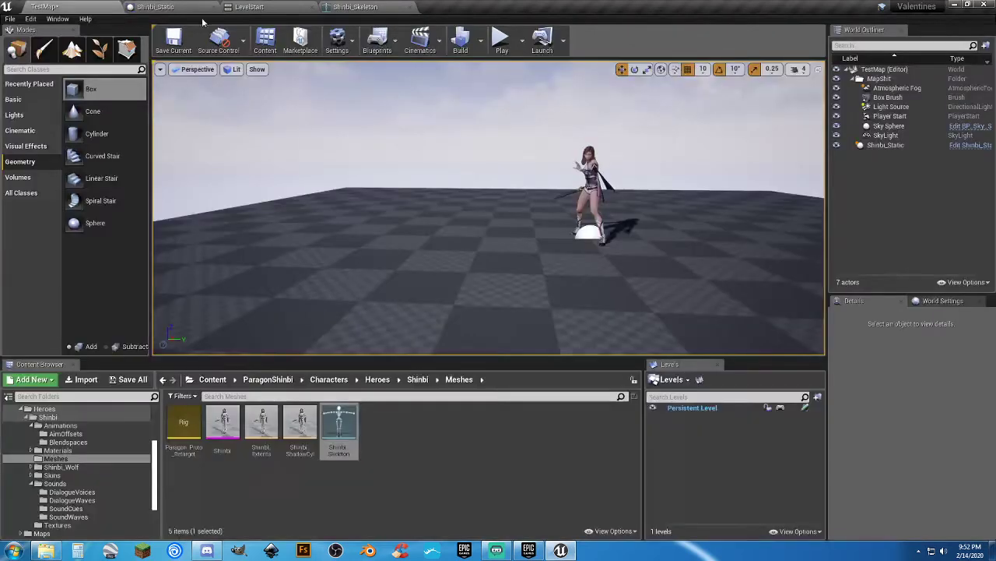
{"action": "left_click", "coordinate": [498, 41]}
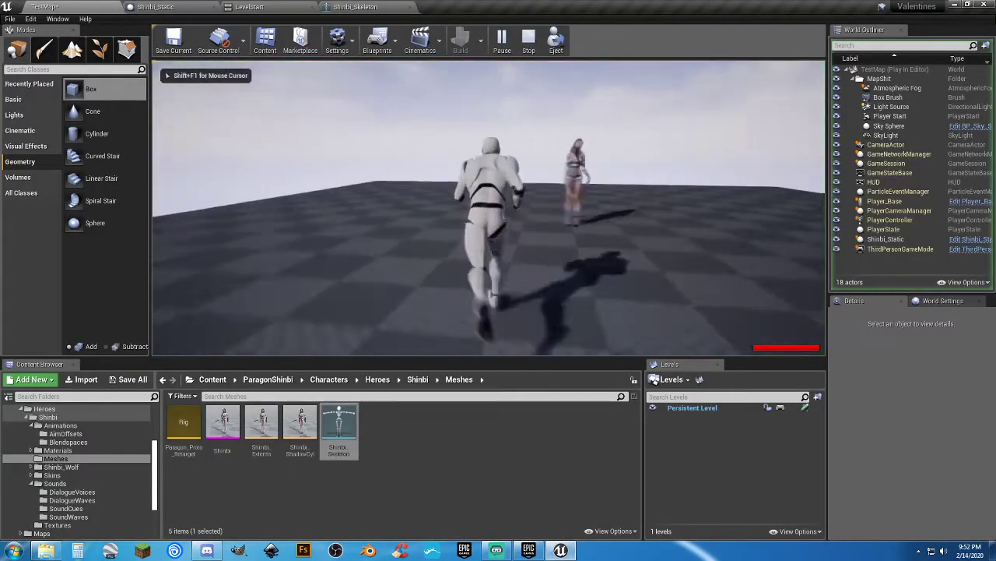
{"action": "key", "text": "w"}
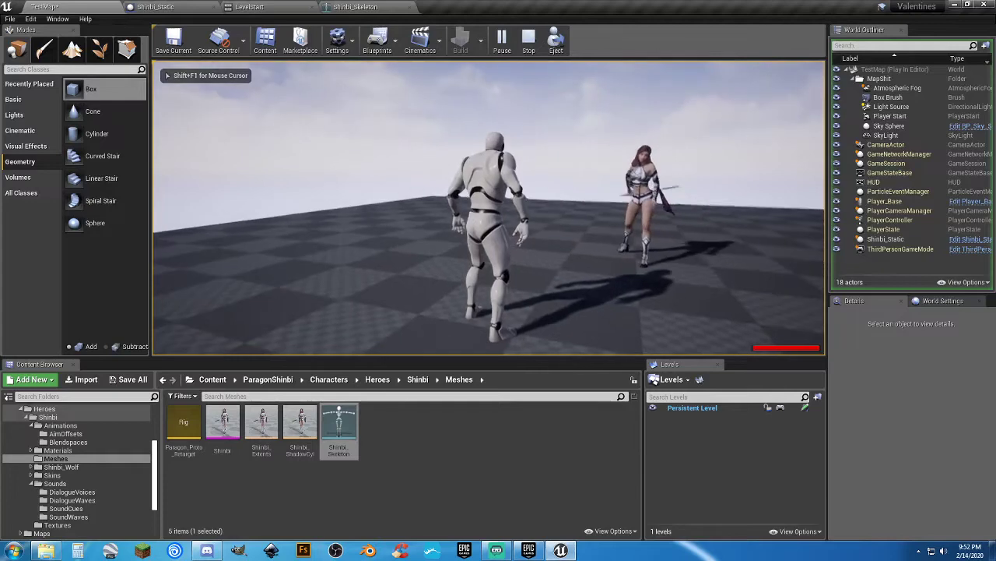
{"action": "key", "text": "Escape"}
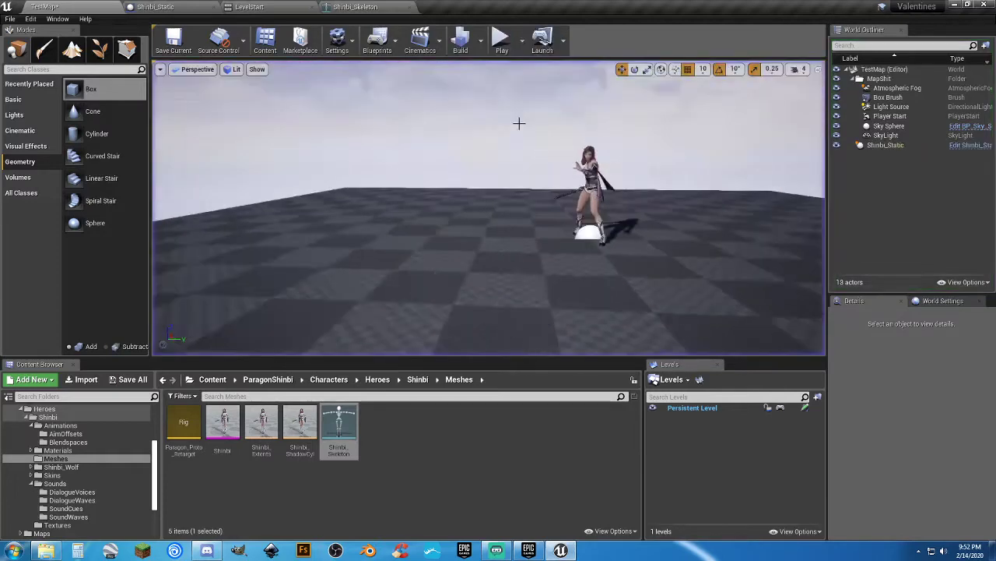
Set the Emitter Template of Shinbi_Static's Spawn Emitter at Location node to P_Shinbi_LevelStart_Heart and compile the blueprint
{"action": "left_click", "coordinate": [191, 7]}
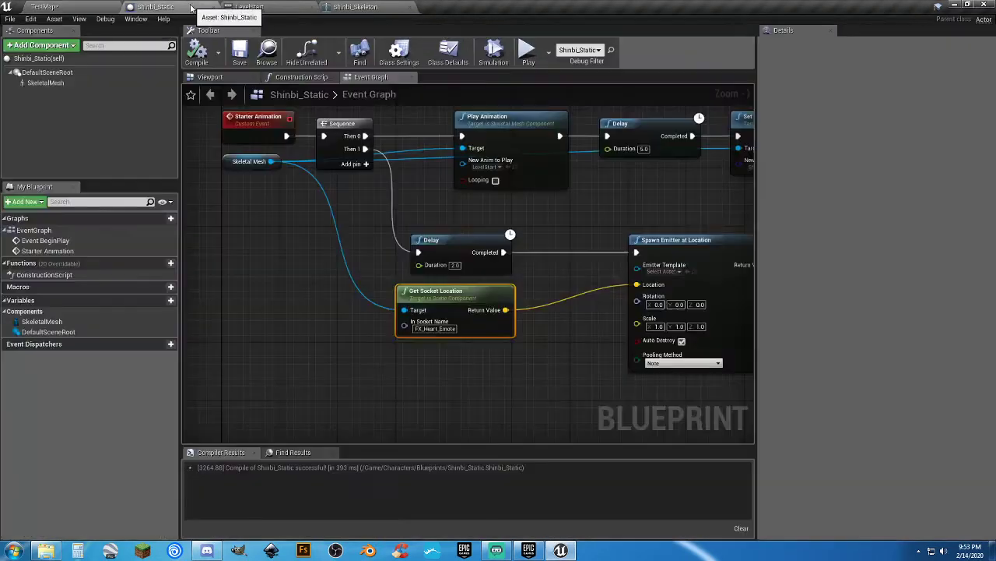
{"action": "left_click", "coordinate": [666, 271]}
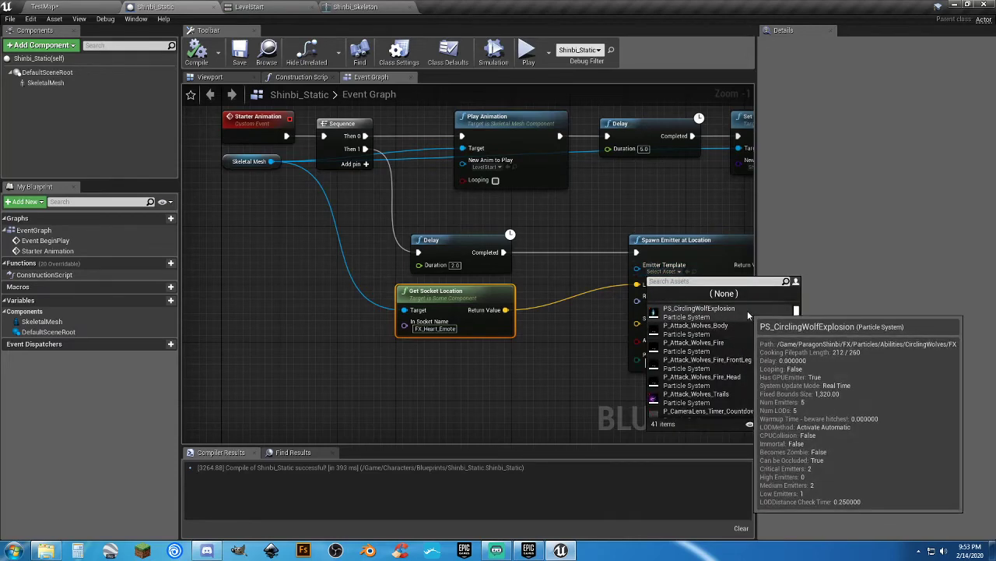
{"action": "type", "text": "st"}
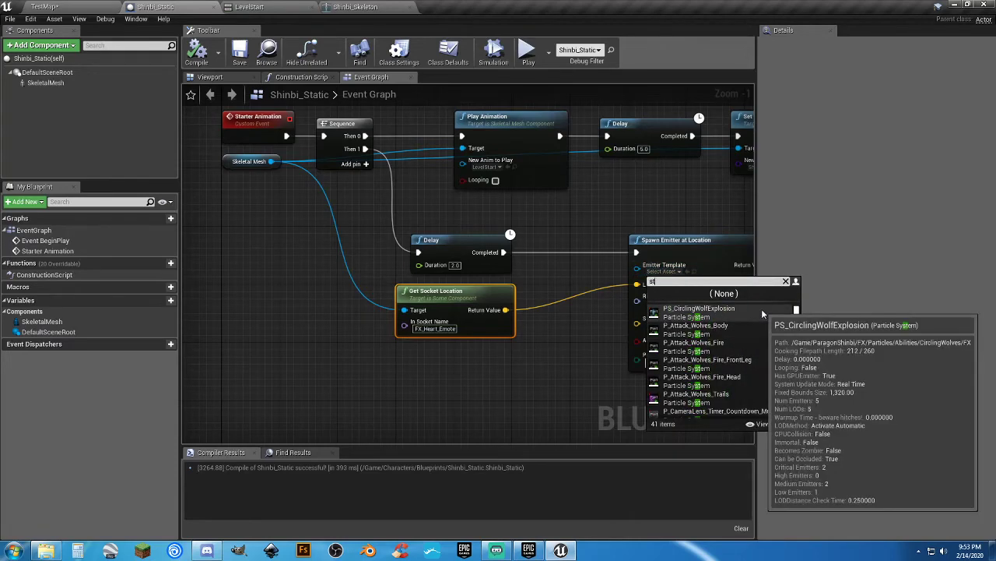
{"action": "key", "text": "BackSpace"}
{"action": "key", "text": "BackSpace"}
{"action": "type", "text": "h"}
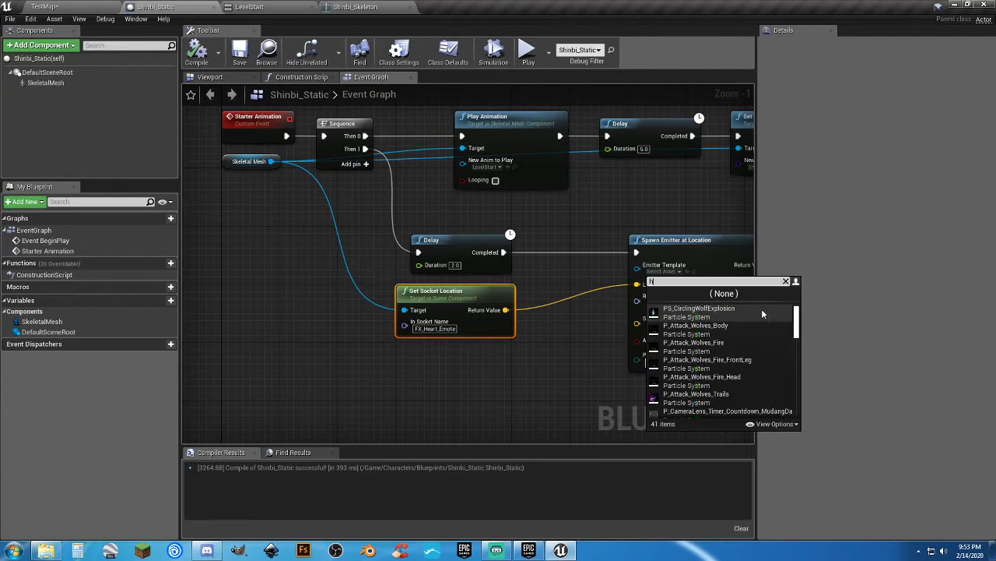
{"action": "type", "text": "er"}
{"action": "key", "text": "BackSpace"}
{"action": "type", "text": "a"}
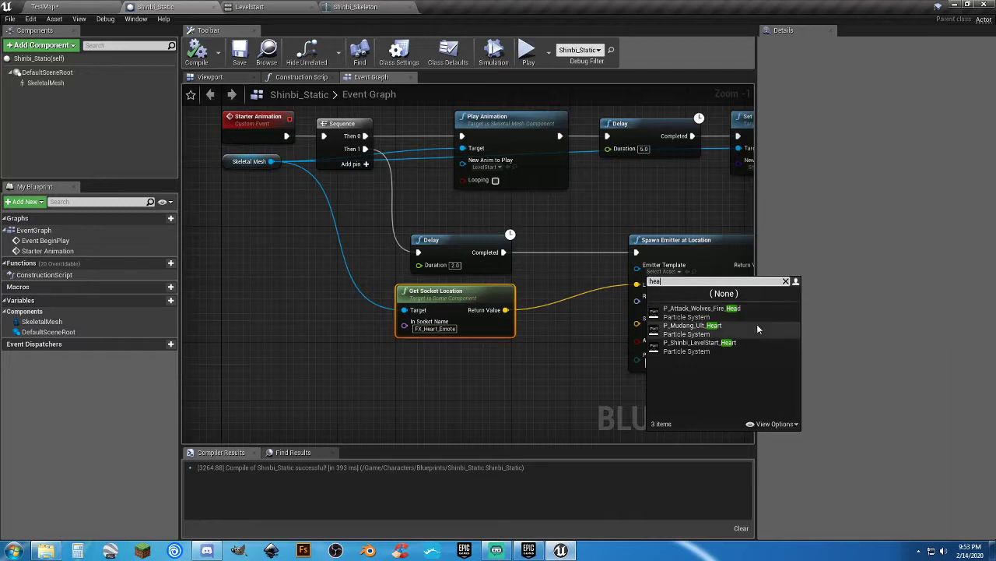
{"action": "left_click", "coordinate": [743, 348]}
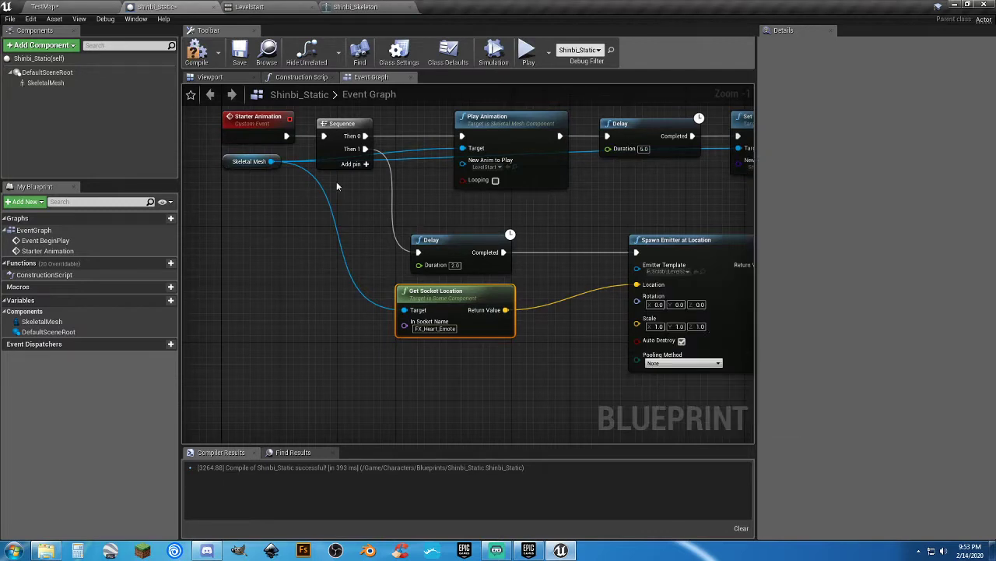
{"action": "left_click", "coordinate": [196, 53]}
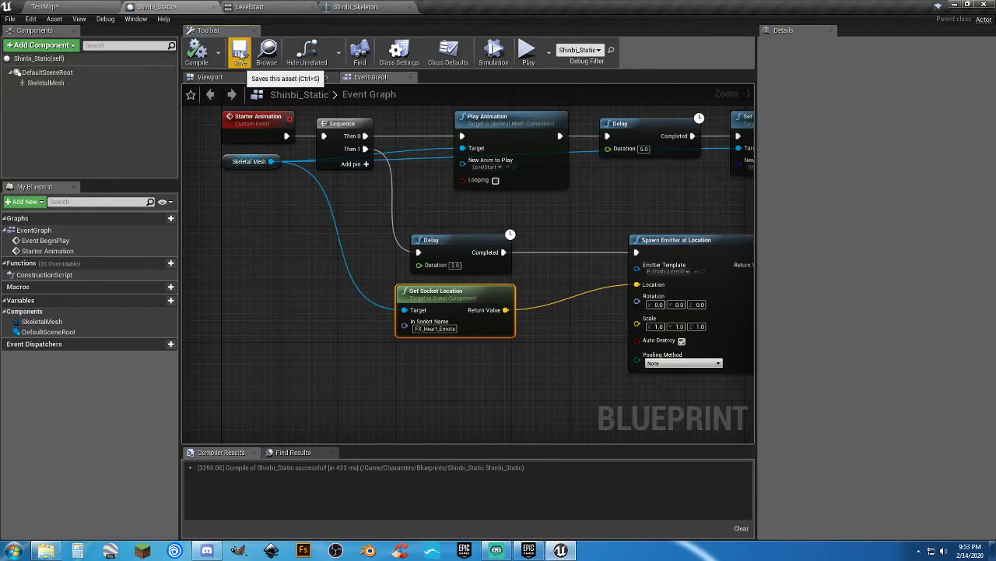
Play-test TestMap, moving the player forward to check when Shinbi's heart emitter spawns, and stop the session
{"action": "left_click", "coordinate": [93, 6]}
{"action": "left_click", "coordinate": [501, 39]}
{"action": "key", "text": "w"}
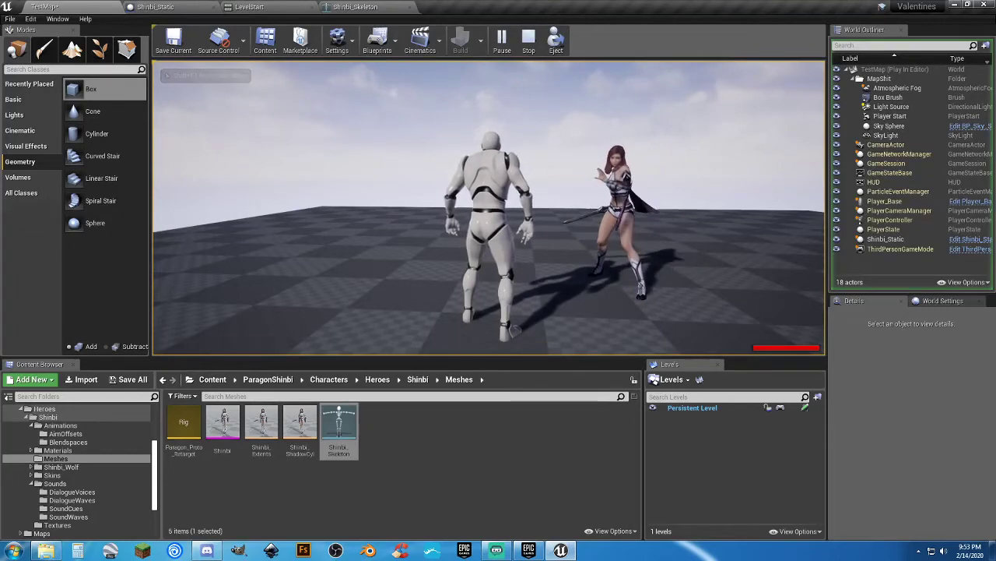
{"action": "key", "text": "Escape"}
Close the Shinbi_Skeleton editor and scrub the LevelStart animation to around frame 72 to find the heart pose's timing
{"action": "left_click", "coordinate": [355, 7]}
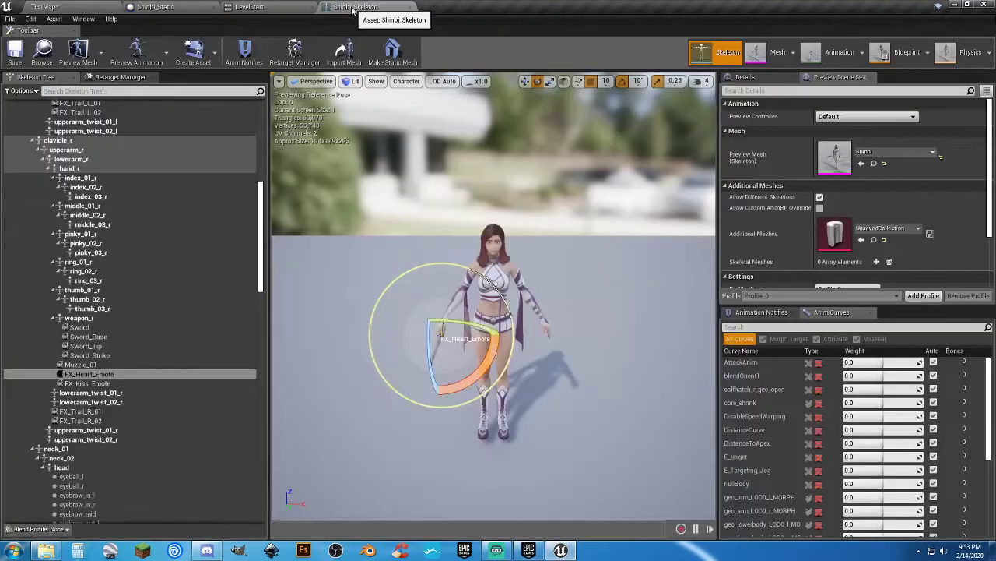
{"action": "left_click", "coordinate": [408, 7]}
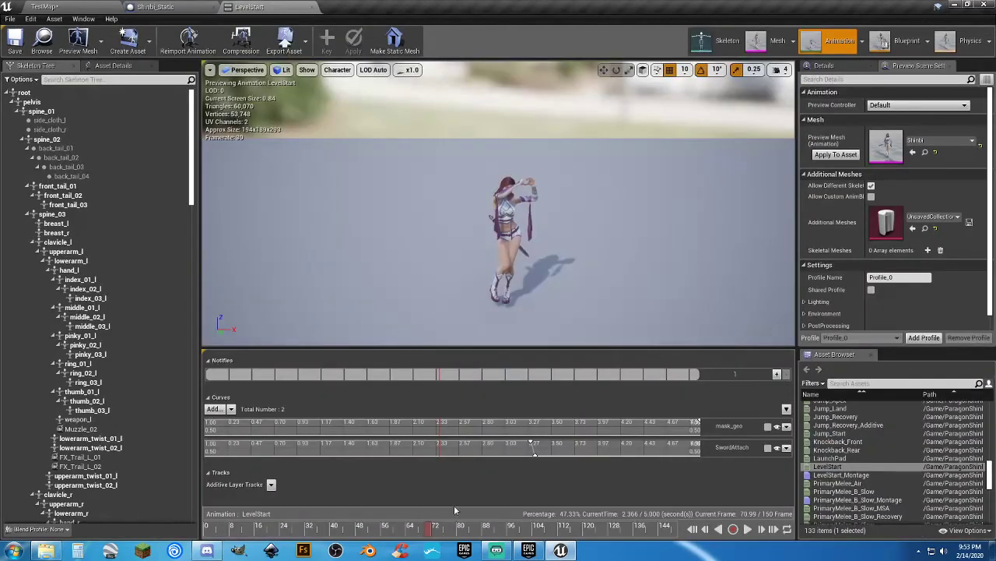
{"action": "left_click_drag", "start_coordinate": [428, 532], "coordinate": [428, 532]}
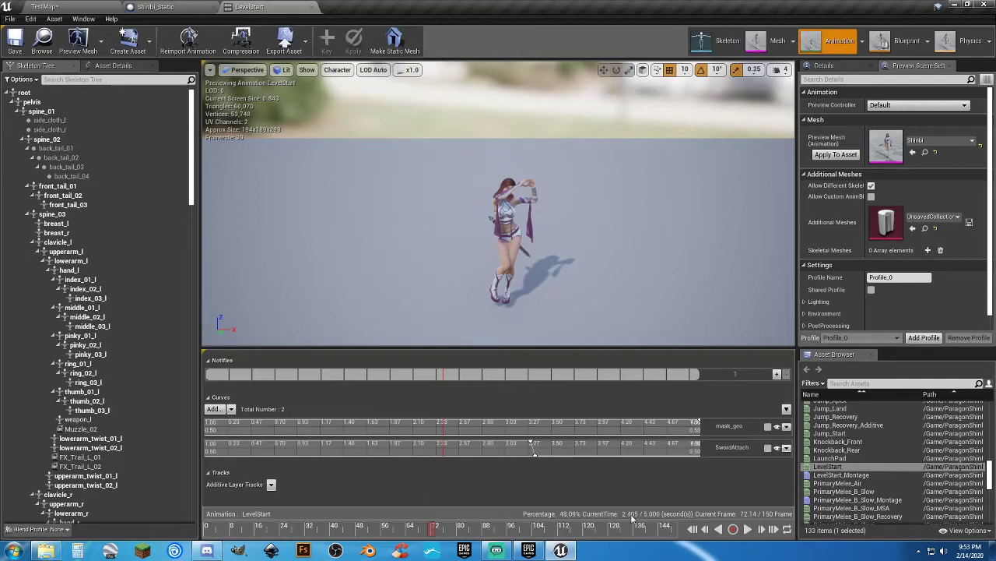
In Shinbi_Static, set the Duration of the Delay before Spawn Emitter at Location to 2.4 and compile
{"action": "left_click", "coordinate": [175, 8]}
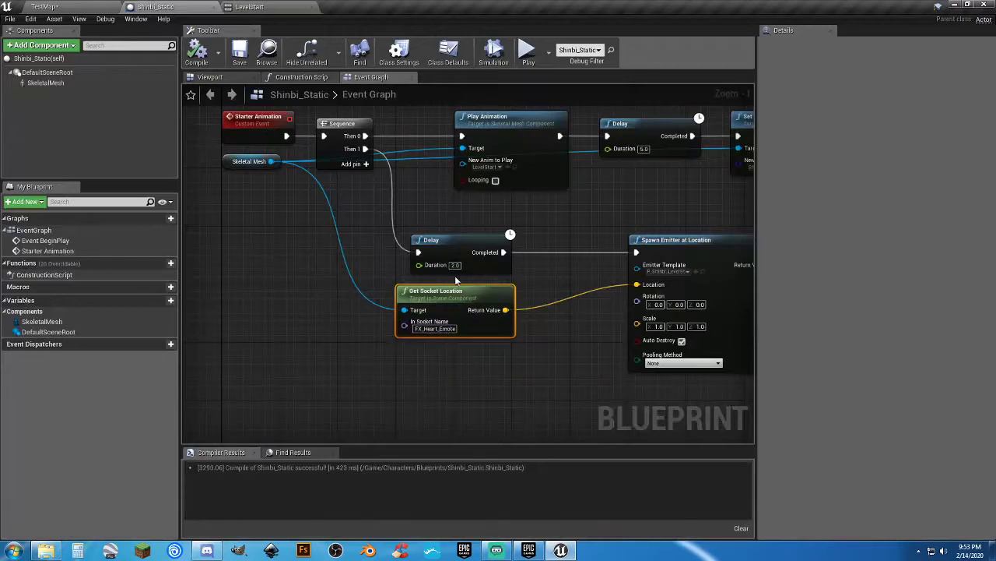
{"action": "left_click", "coordinate": [454, 265]}
{"action": "type", "text": "2.450"}
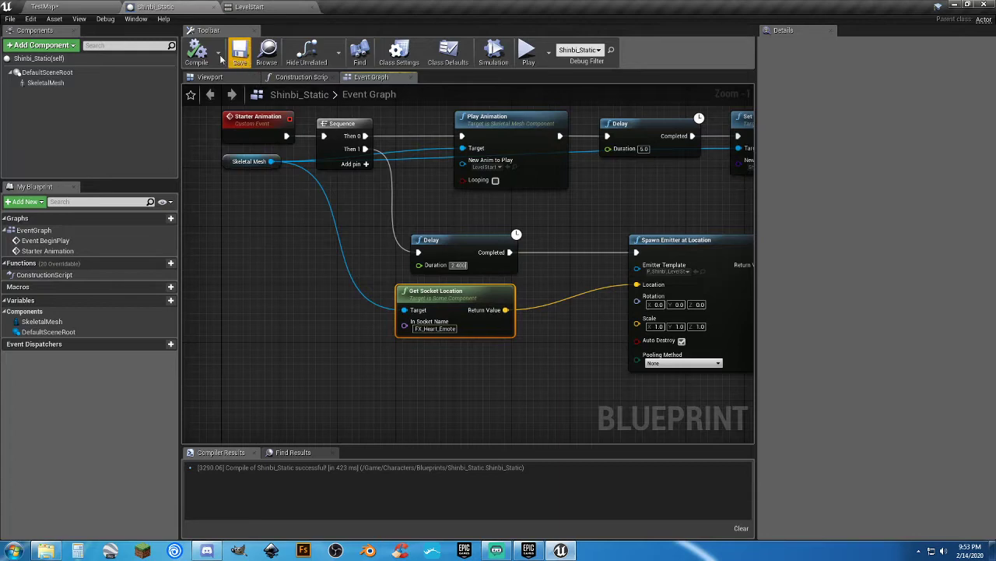
{"action": "left_click", "coordinate": [197, 53]}
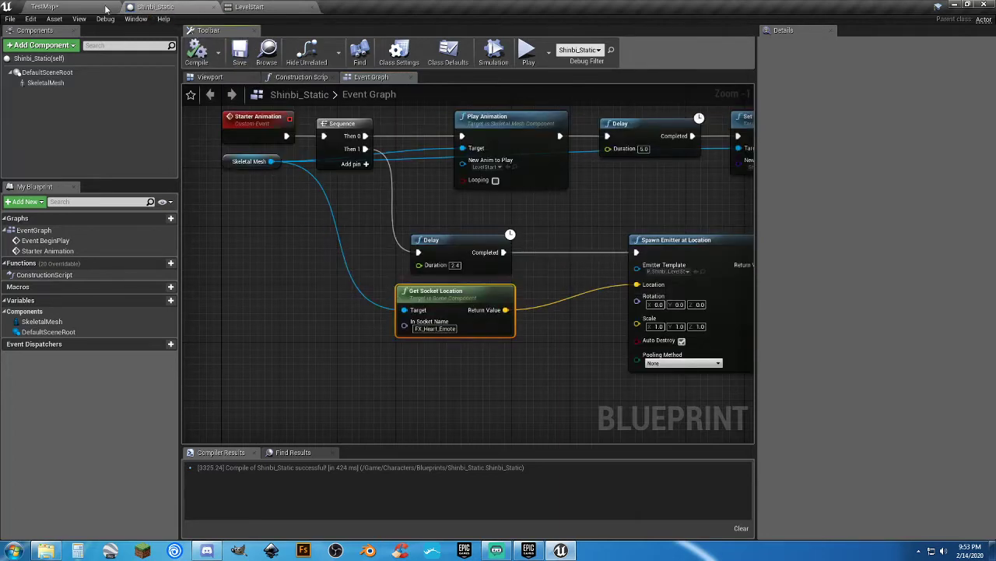
Play-test TestMap to check the 2.4-second emitter delay against Shinbi's start animation, and stop the session
{"action": "left_click", "coordinate": [99, 8]}
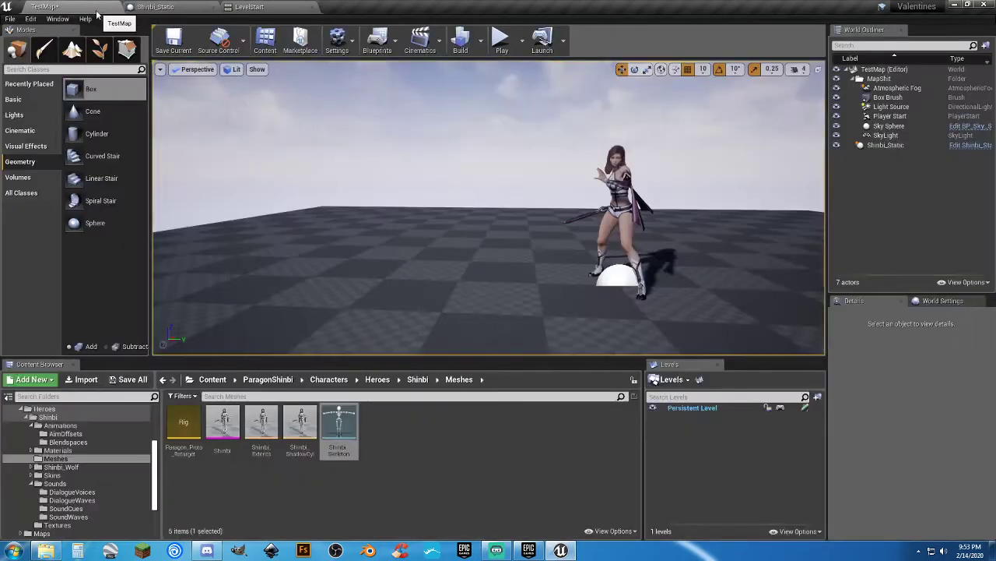
{"action": "left_click", "coordinate": [501, 39]}
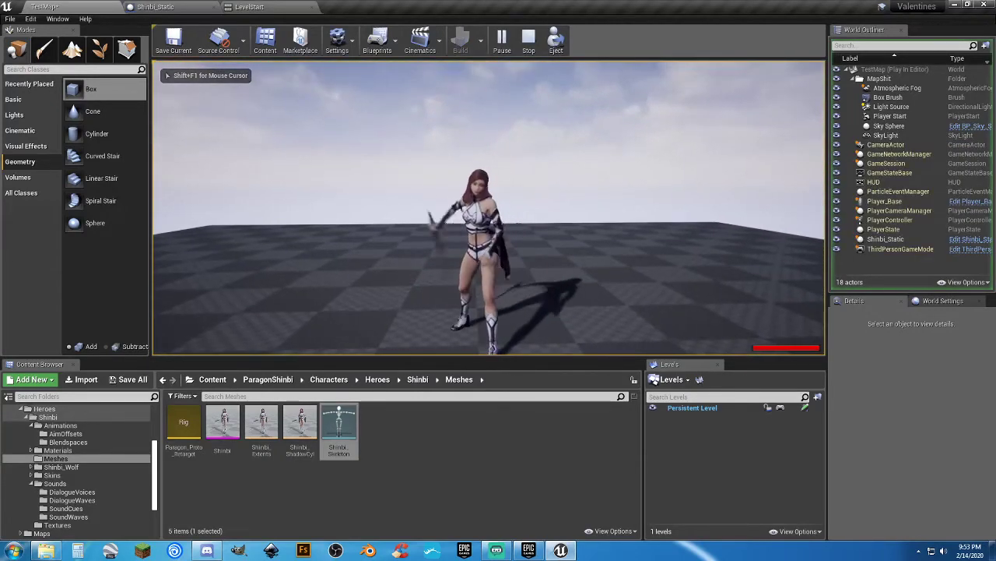
{"action": "key", "text": "Escape"}
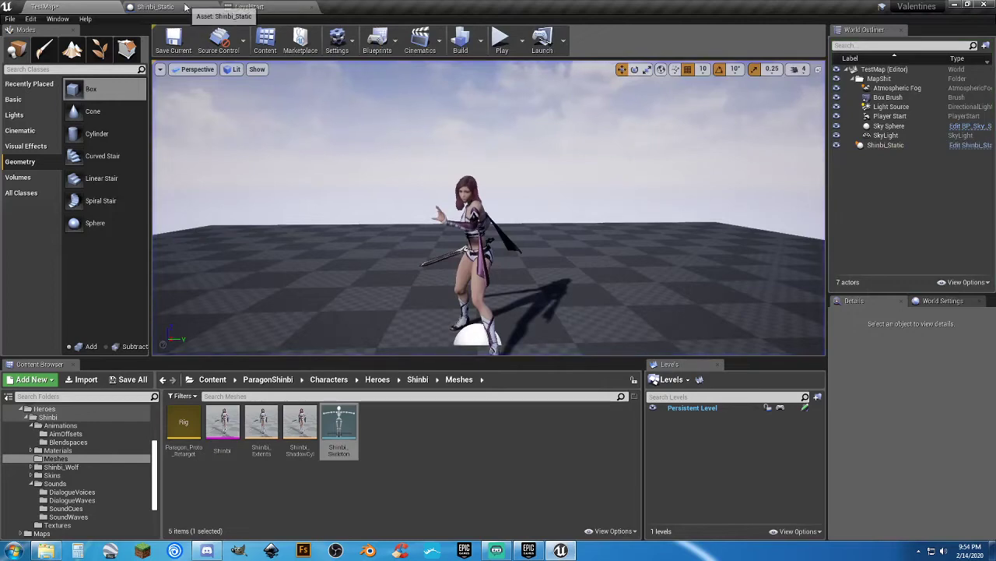
Set the Duration of the Delay before Spawn Emitter at Location to 2.41, recompile, and play-test the timing in TestMap
{"action": "left_click", "coordinate": [156, 7]}
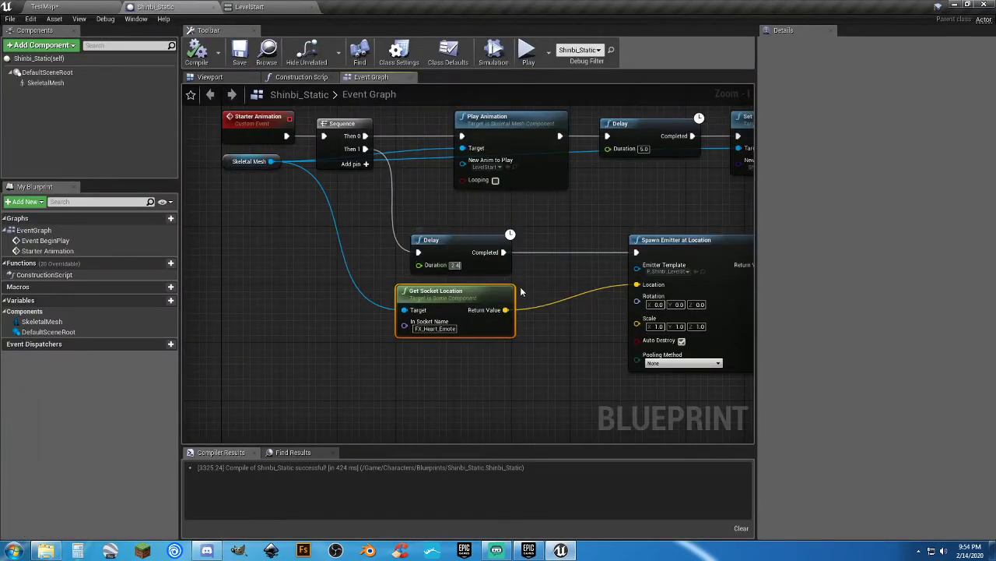
{"action": "type", "text": "1"}
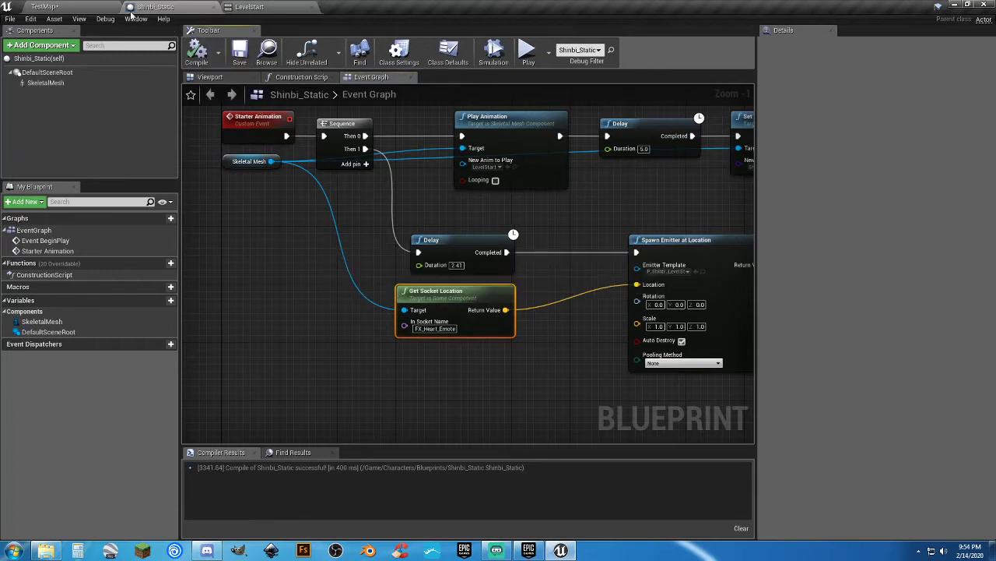
{"action": "left_click", "coordinate": [94, 8]}
{"action": "left_click", "coordinate": [501, 39]}
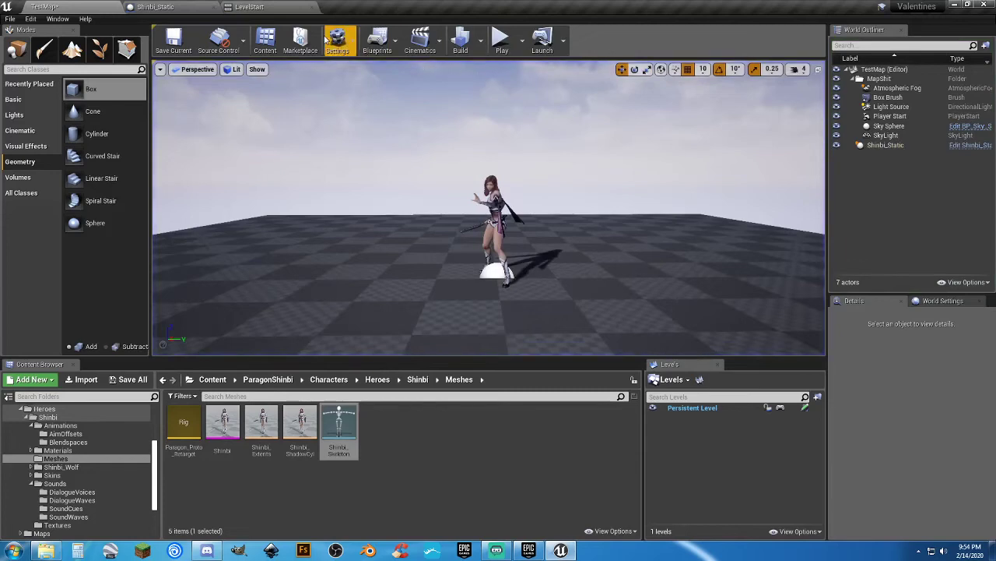
{"action": "left_click", "coordinate": [174, 7]}
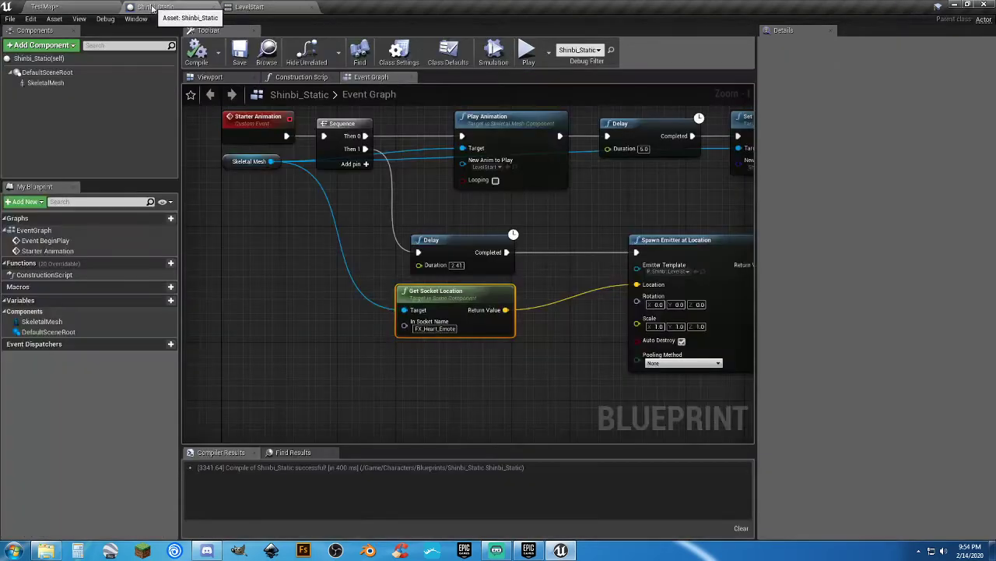
{"action": "left_click", "coordinate": [107, 6]}
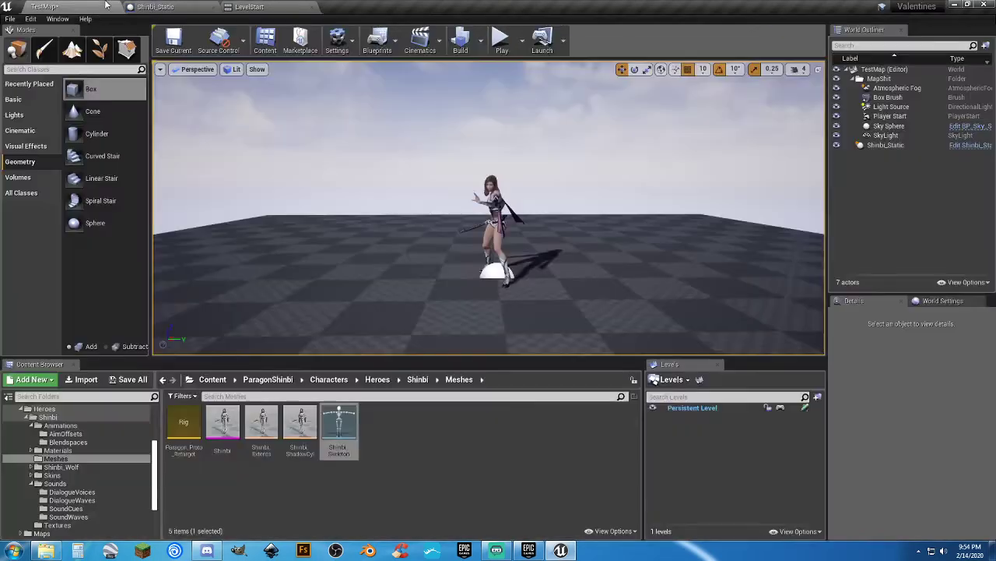
Browse Shinbi's DialogueVoices, DialogueWaves and SoundCues folders, examining the sound cues for a suitable voice line
{"action": "left_click", "coordinate": [87, 496]}
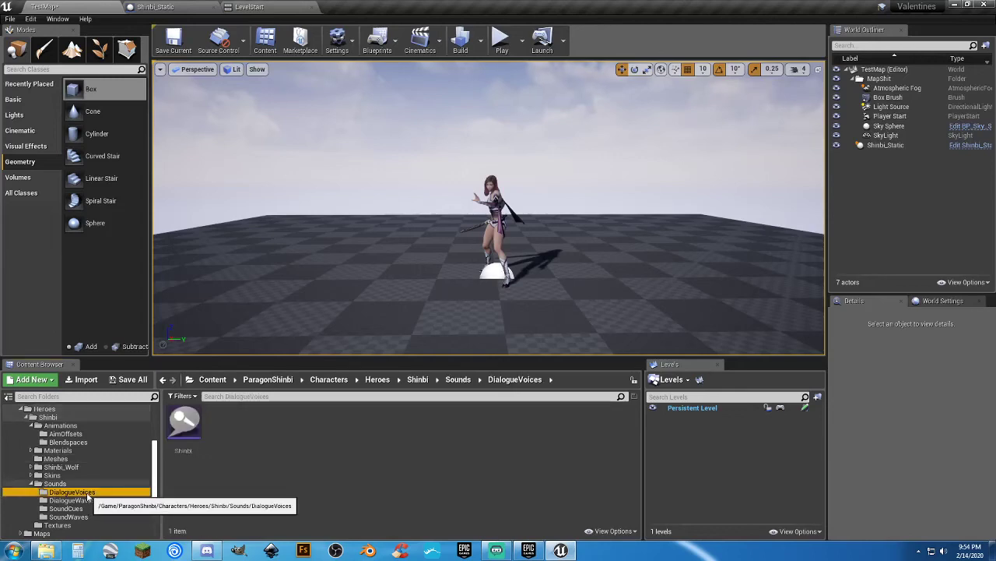
{"action": "left_click", "coordinate": [78, 501]}
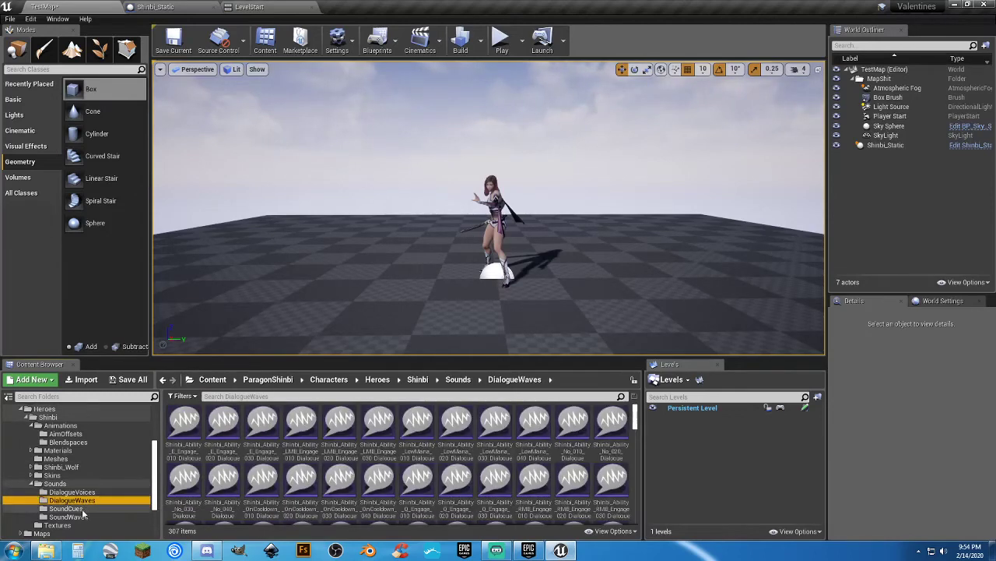
{"action": "left_click", "coordinate": [76, 508]}
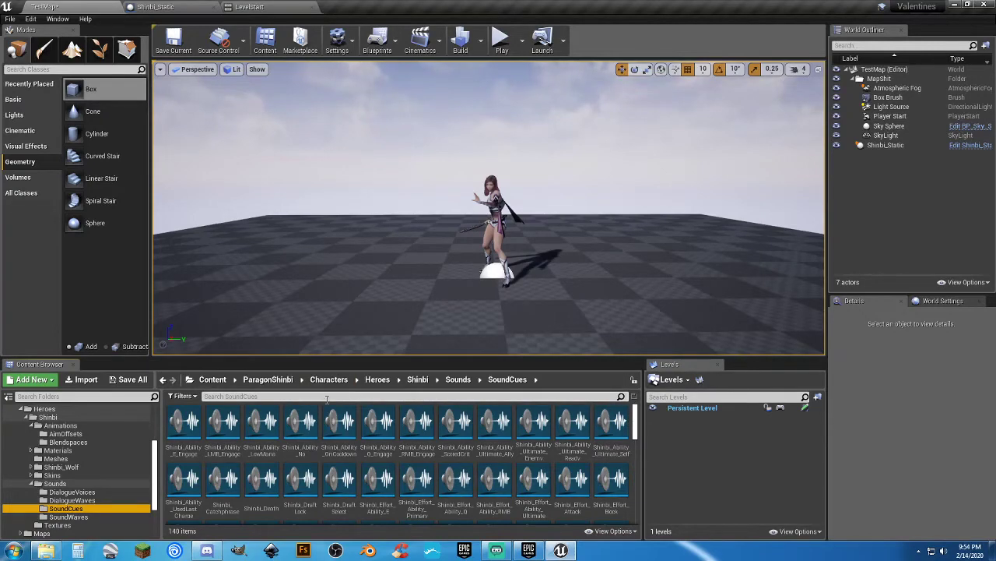
{"action": "scroll", "coordinate": [498, 444], "scroll_direction": "down", "scroll_amount": 1}
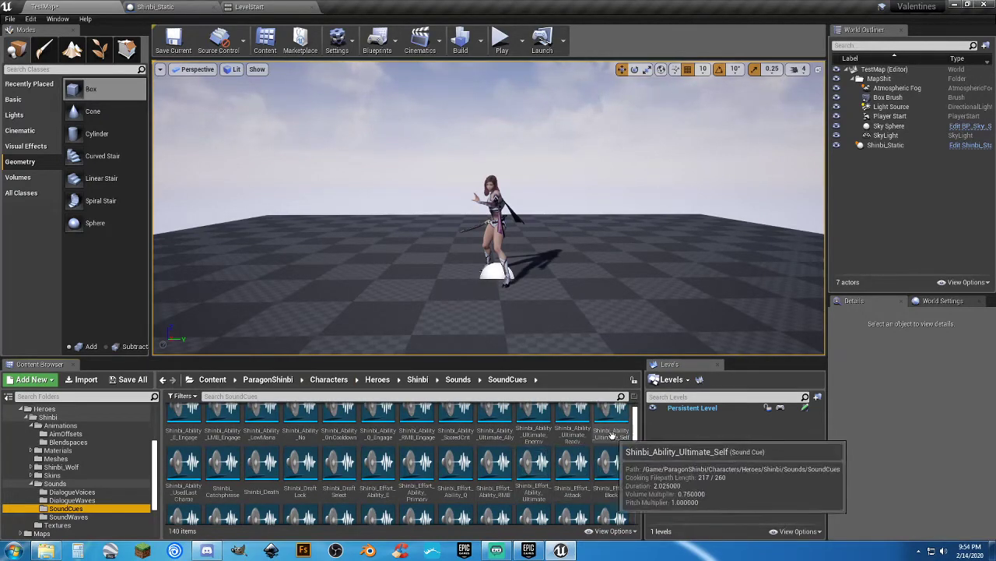
{"action": "scroll", "coordinate": [612, 435], "scroll_direction": "up", "scroll_amount": 1}
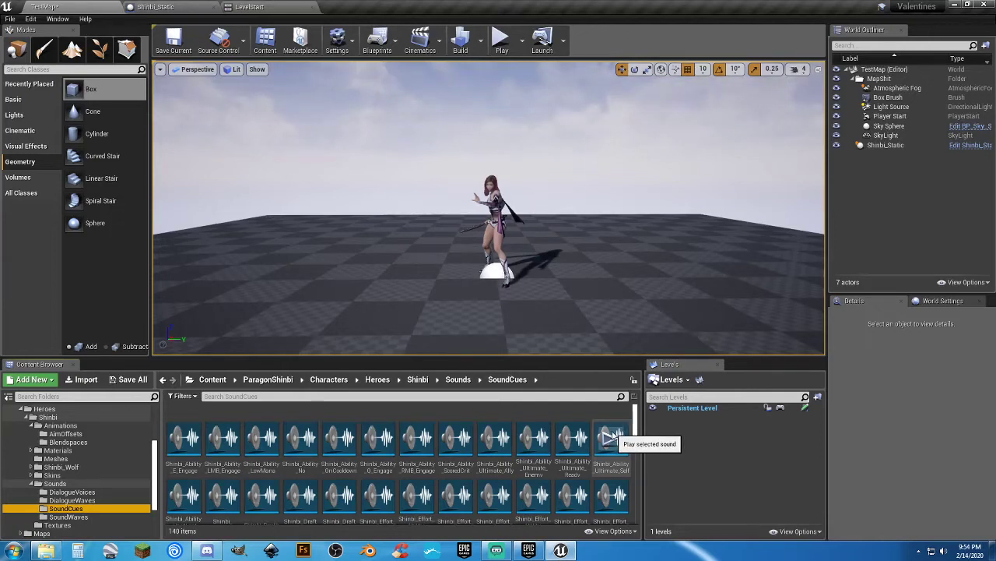
{"action": "scroll", "coordinate": [613, 438], "scroll_direction": "down", "scroll_amount": 1}
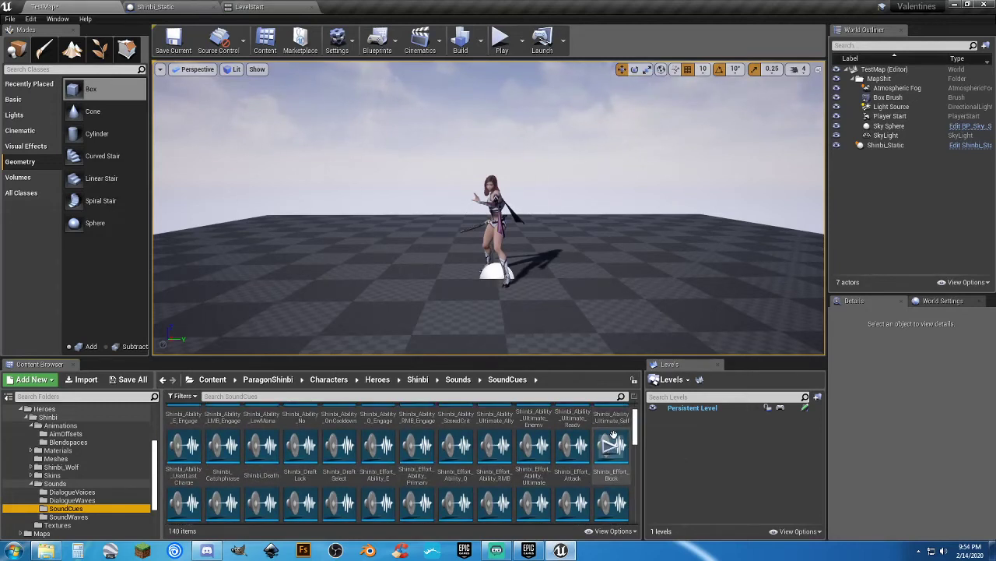
{"action": "scroll", "coordinate": [614, 439], "scroll_direction": "down", "scroll_amount": 1}
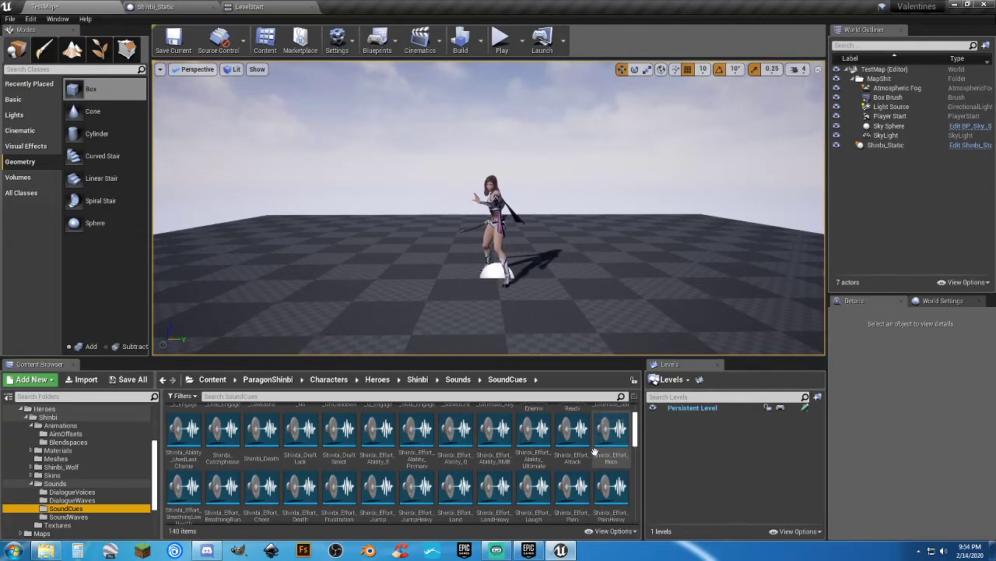
{"action": "mouse_move", "coordinate": [584, 453]}
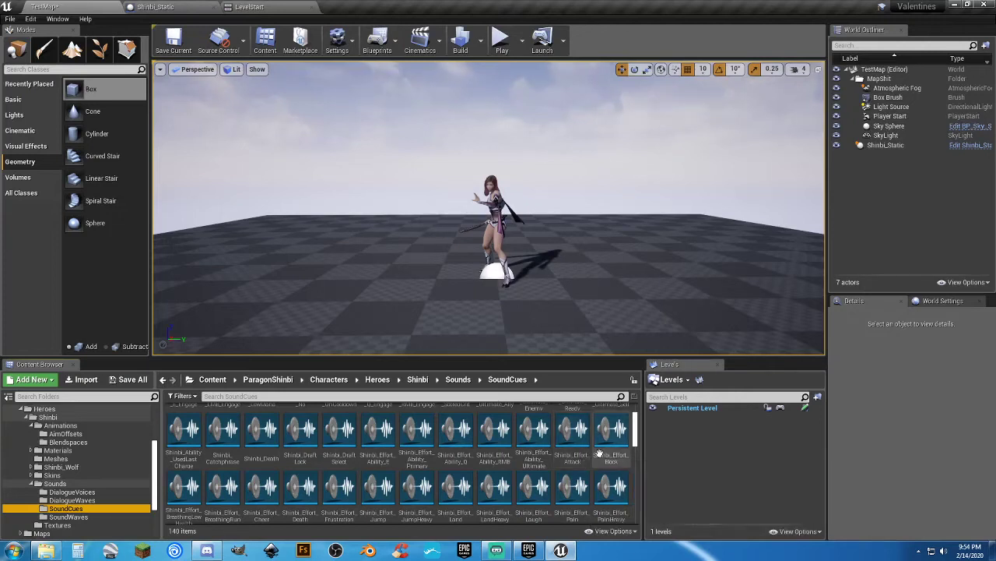
{"action": "mouse_move", "coordinate": [620, 455]}
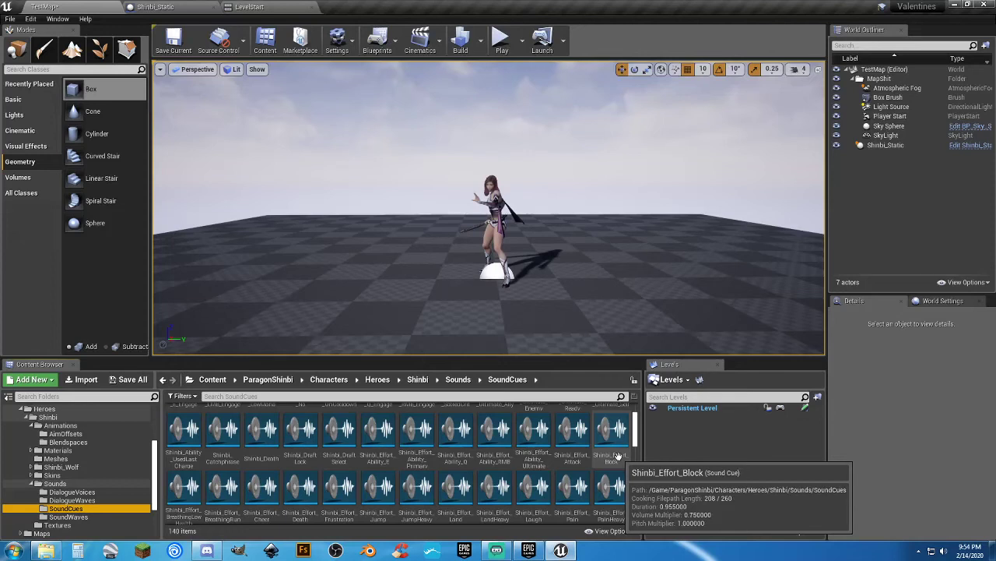
{"action": "scroll", "coordinate": [616, 455], "scroll_direction": "down", "scroll_amount": 1}
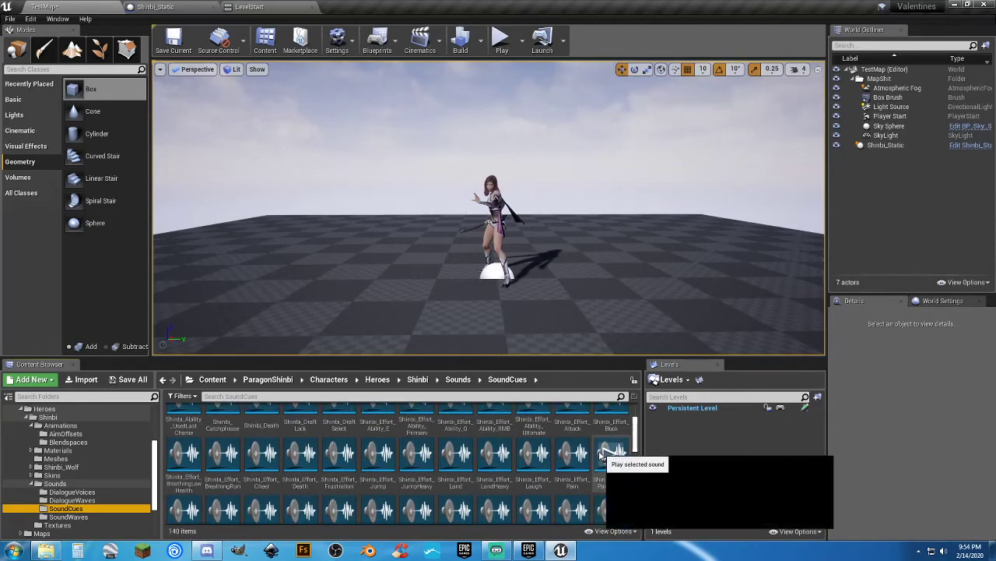
{"action": "scroll", "coordinate": [598, 453], "scroll_direction": "down", "scroll_amount": 1}
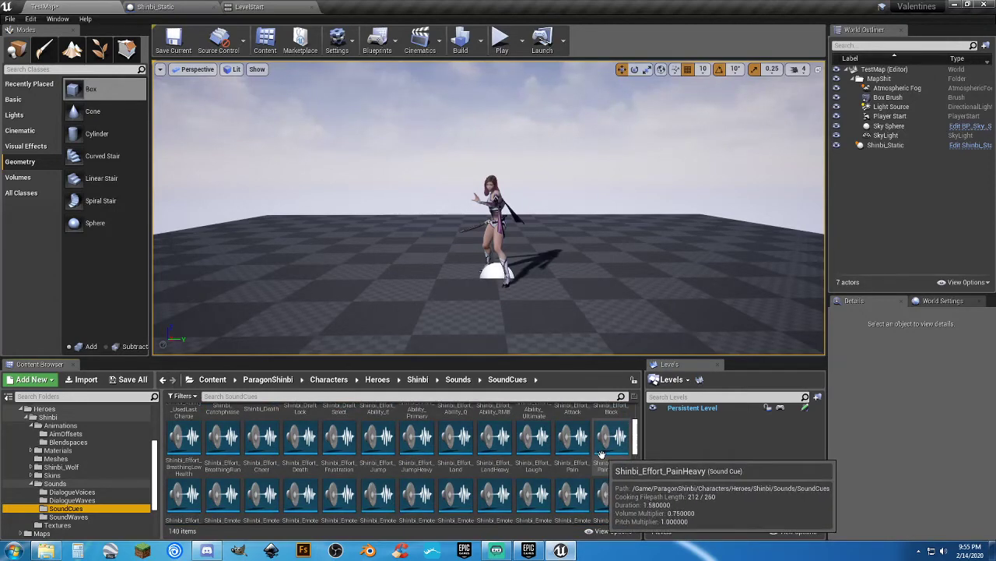
{"action": "scroll", "coordinate": [602, 455], "scroll_direction": "down", "scroll_amount": 5}
{"action": "scroll", "coordinate": [602, 457], "scroll_direction": "down", "scroll_amount": 3}
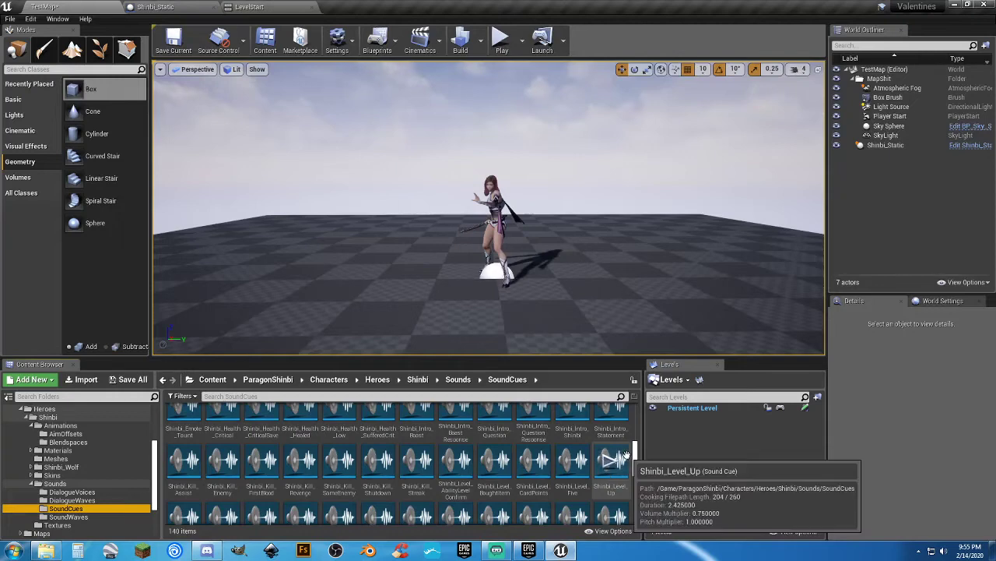
{"action": "scroll", "coordinate": [627, 454], "scroll_direction": "down", "scroll_amount": 1}
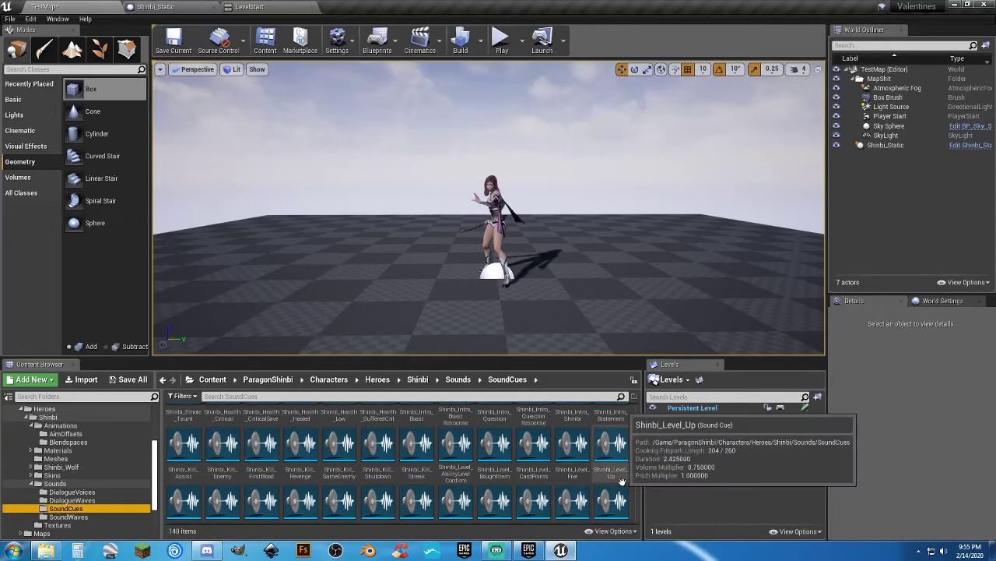
{"action": "scroll", "coordinate": [623, 483], "scroll_direction": "down", "scroll_amount": 1}
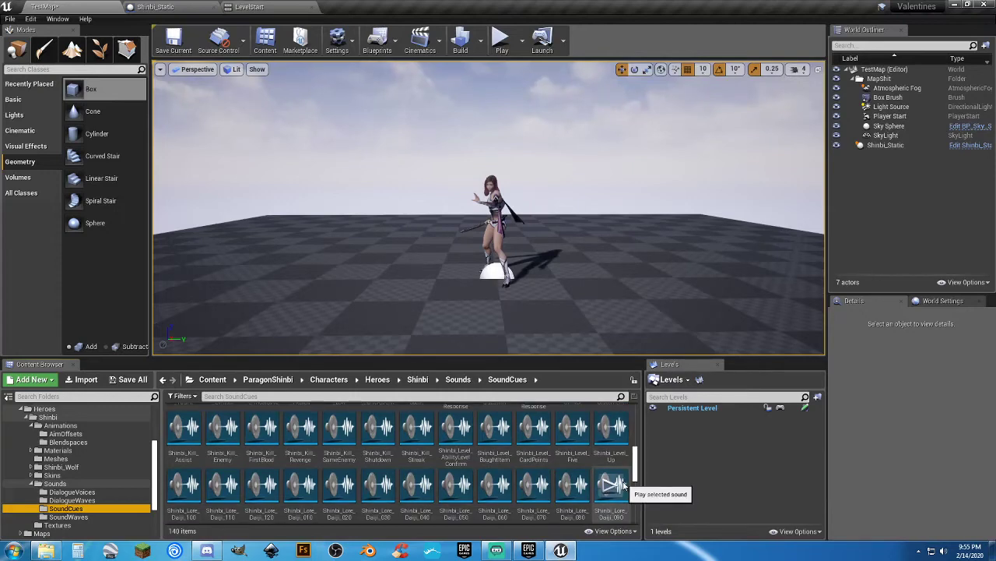
{"action": "scroll", "coordinate": [623, 487], "scroll_direction": "down", "scroll_amount": 2}
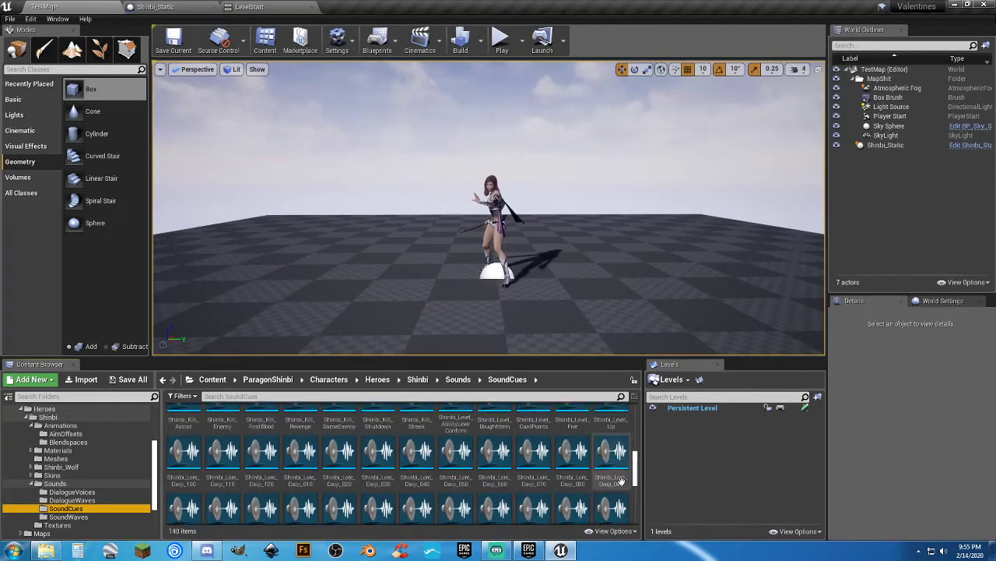
{"action": "scroll", "coordinate": [615, 481], "scroll_direction": "down", "scroll_amount": 6}
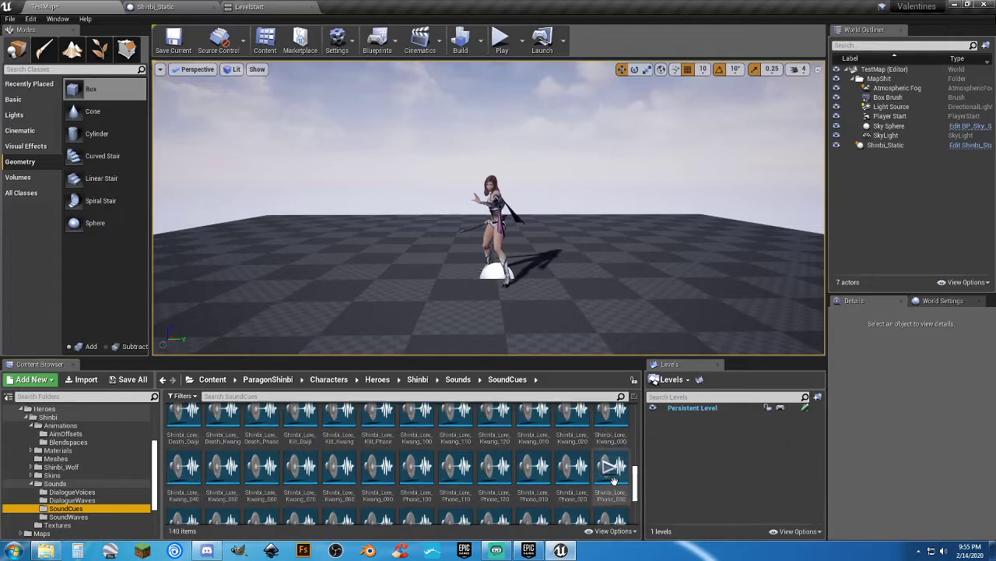
{"action": "scroll", "coordinate": [614, 481], "scroll_direction": "down", "scroll_amount": 5}
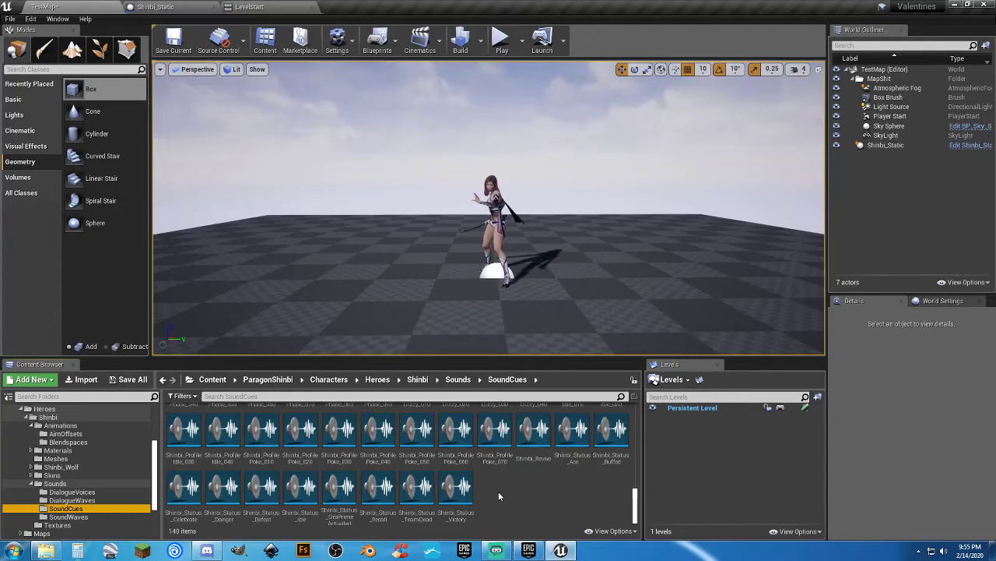
{"action": "scroll", "coordinate": [499, 499], "scroll_direction": "up", "scroll_amount": 1}
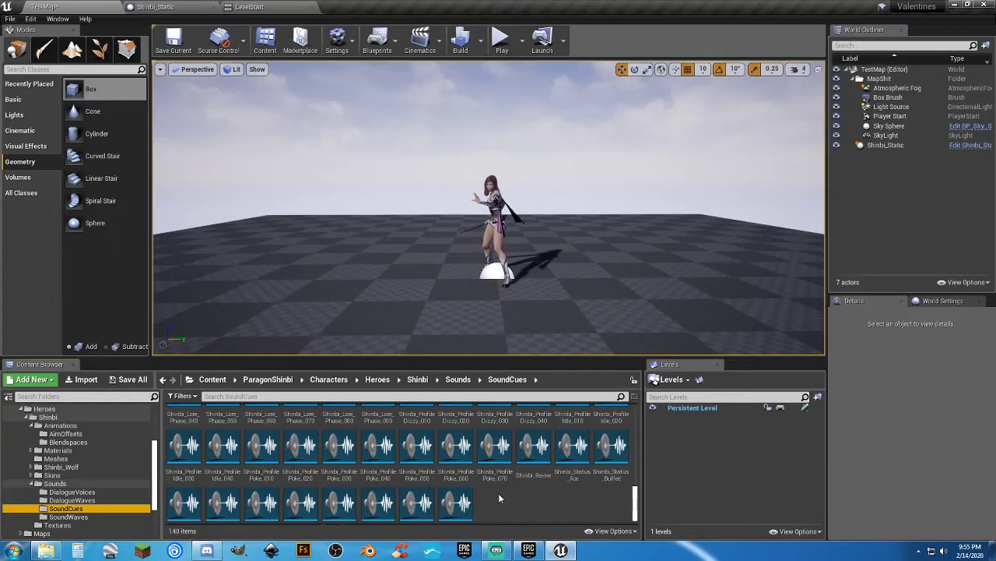
{"action": "scroll", "coordinate": [498, 495], "scroll_direction": "up", "scroll_amount": 1}
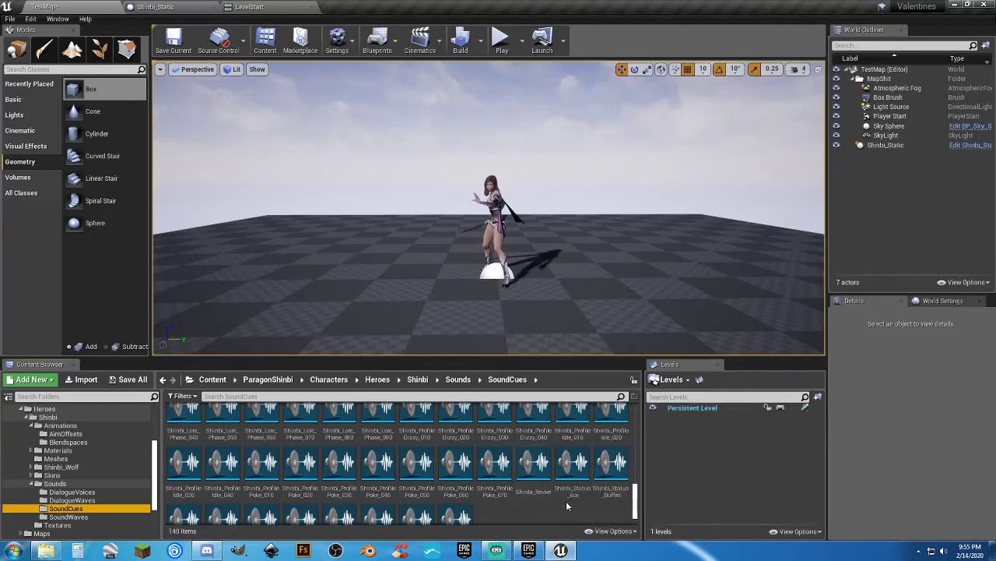
{"action": "scroll", "coordinate": [572, 498], "scroll_direction": "up", "scroll_amount": 3}
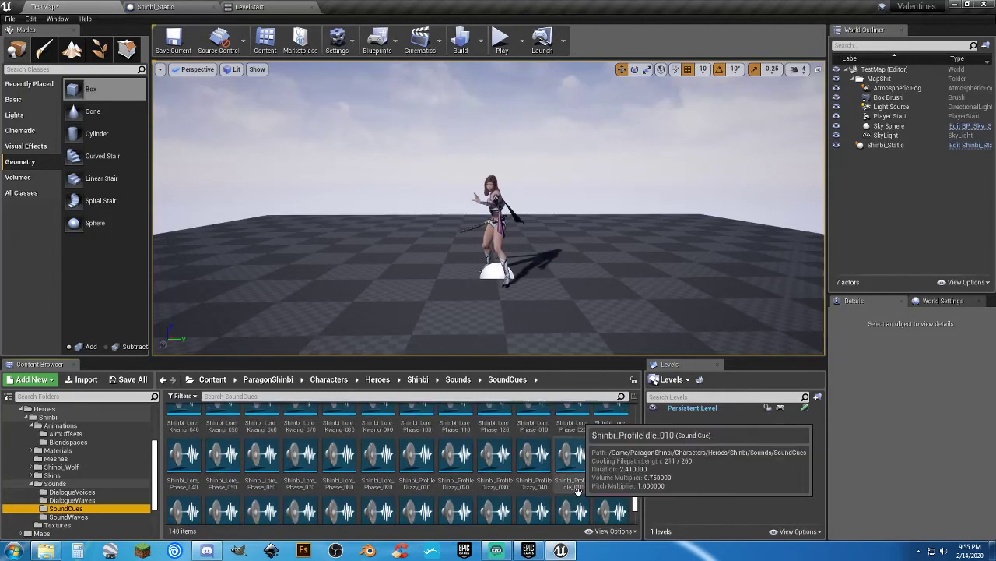
Browse back through Shinbi's SoundCues folder, preview the voice line Shinbi_Intro_Question and select that sound cue
{"action": "scroll", "coordinate": [586, 488], "scroll_direction": "up", "scroll_amount": 3}
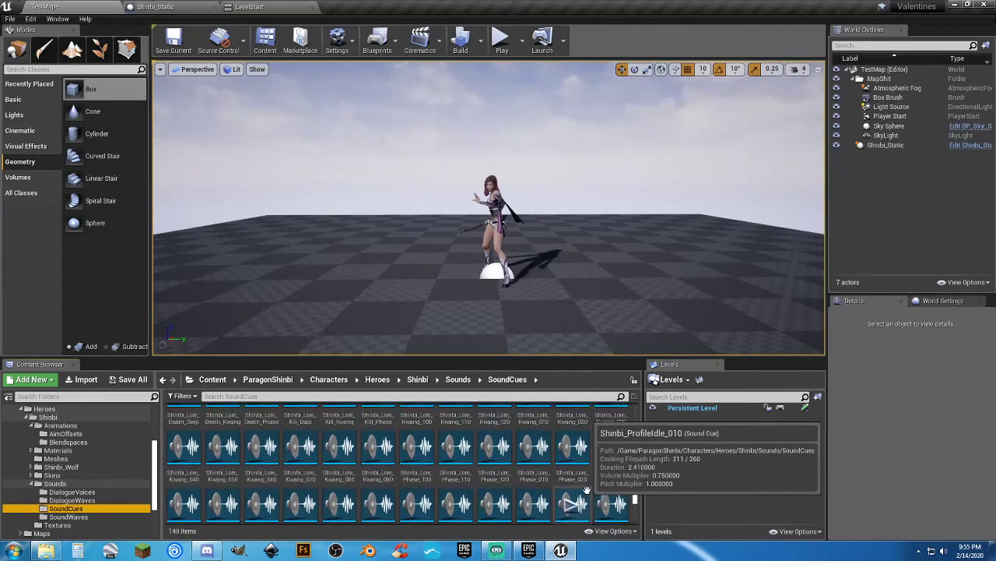
{"action": "scroll", "coordinate": [591, 489], "scroll_direction": "up", "scroll_amount": 2}
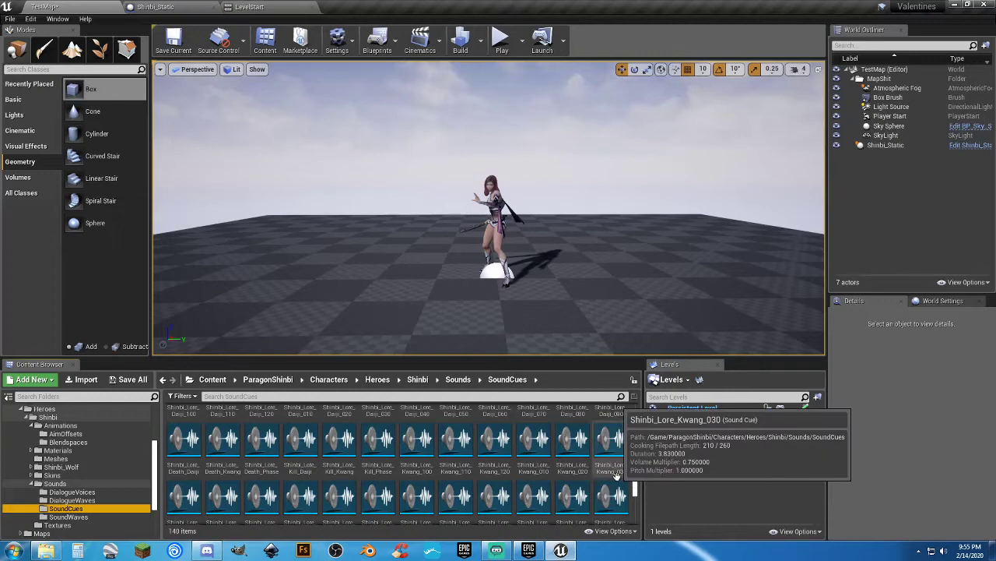
{"action": "scroll", "coordinate": [617, 476], "scroll_direction": "up", "scroll_amount": 2}
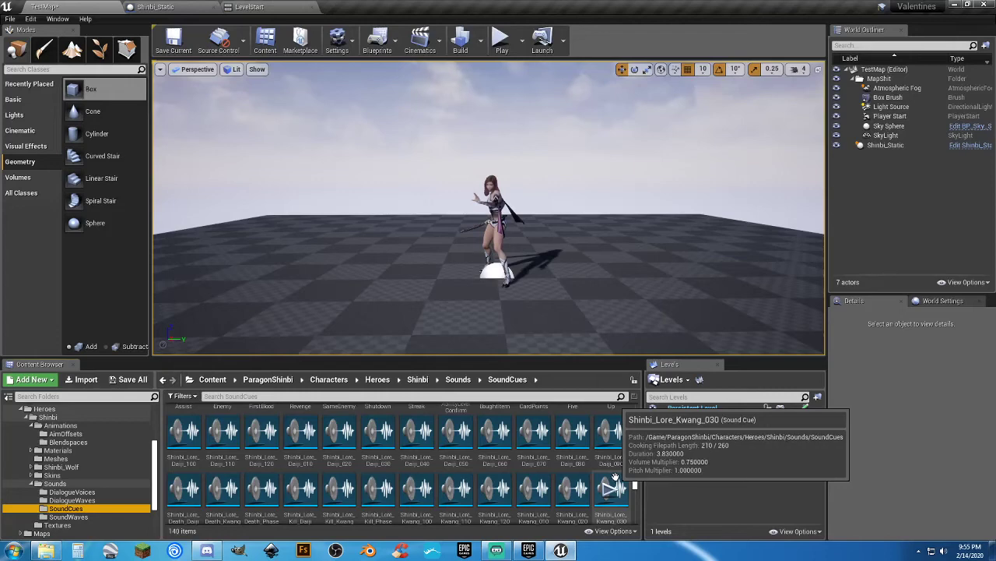
{"action": "scroll", "coordinate": [615, 475], "scroll_direction": "up", "scroll_amount": 1}
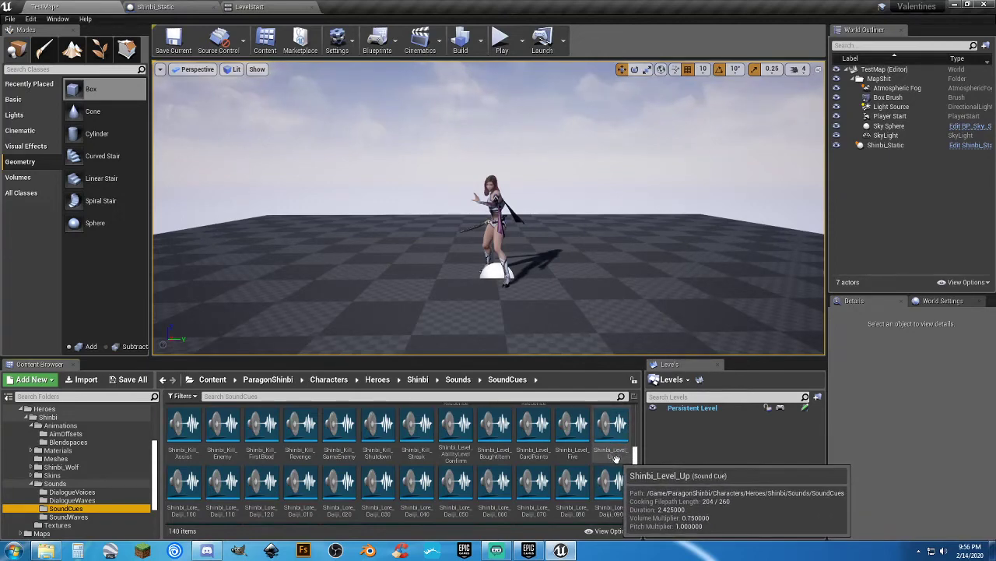
{"action": "scroll", "coordinate": [615, 458], "scroll_direction": "up", "scroll_amount": 1}
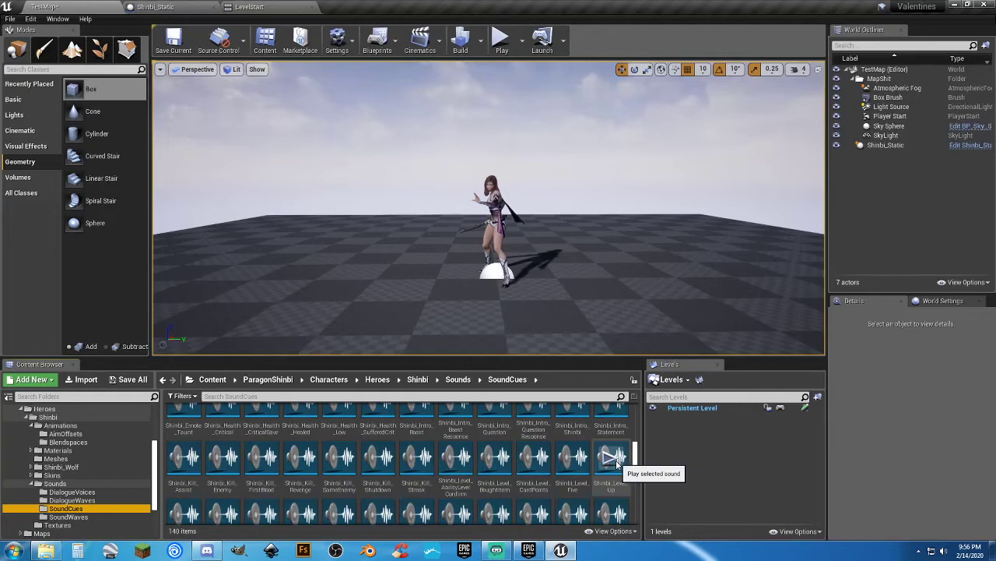
{"action": "scroll", "coordinate": [617, 460], "scroll_direction": "up", "scroll_amount": 1}
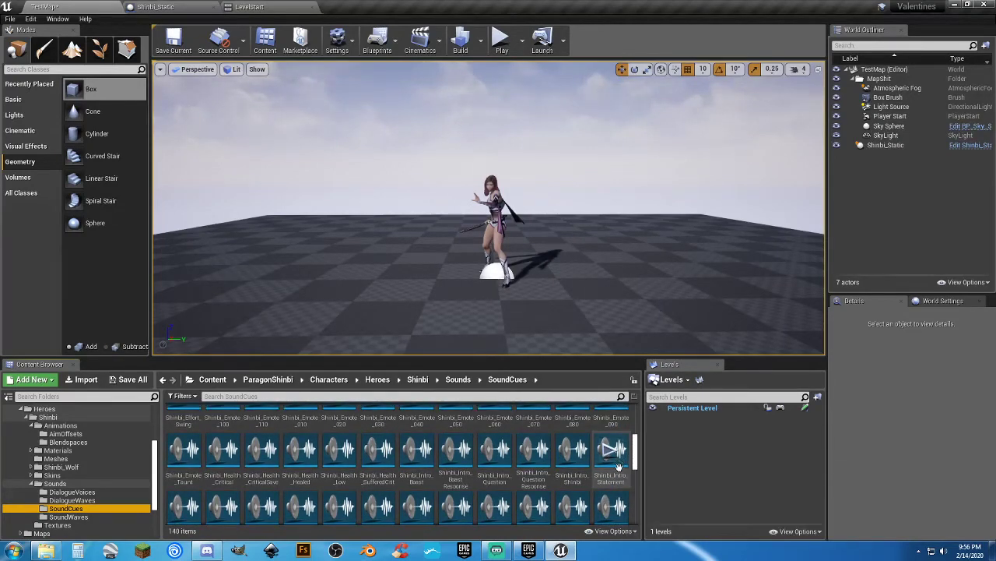
{"action": "mouse_move", "coordinate": [612, 482]}
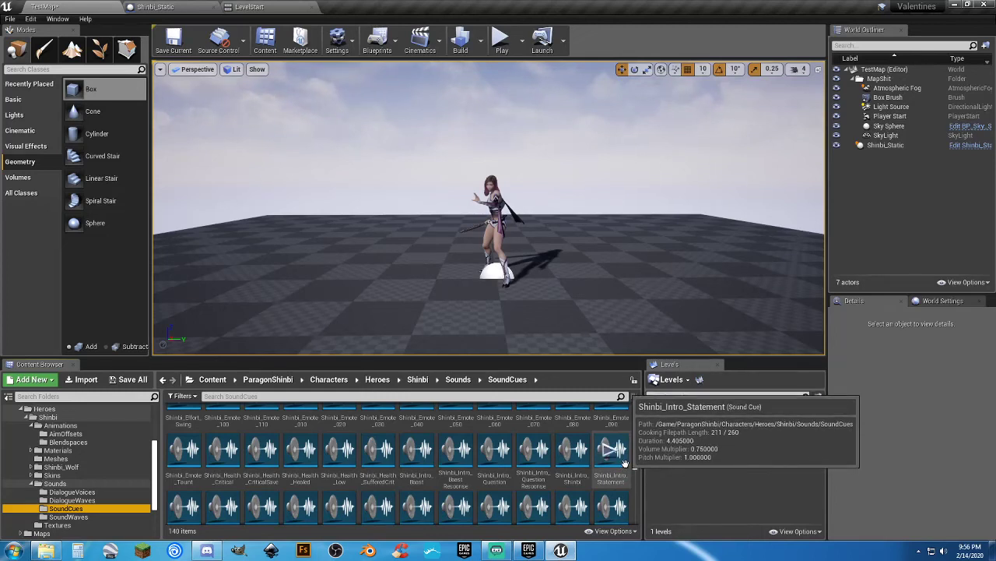
{"action": "left_click", "coordinate": [493, 454]}
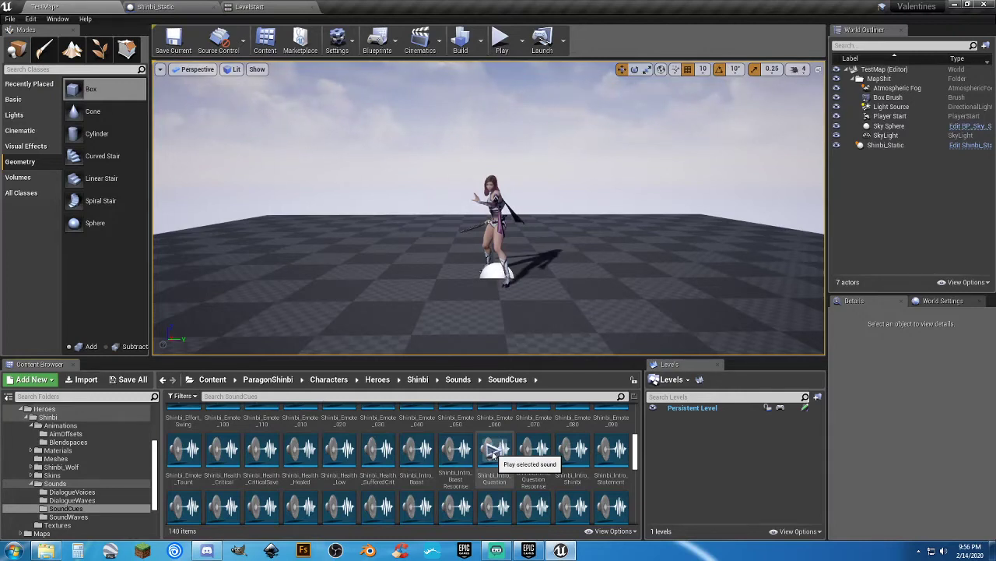
{"action": "left_click", "coordinate": [494, 455]}
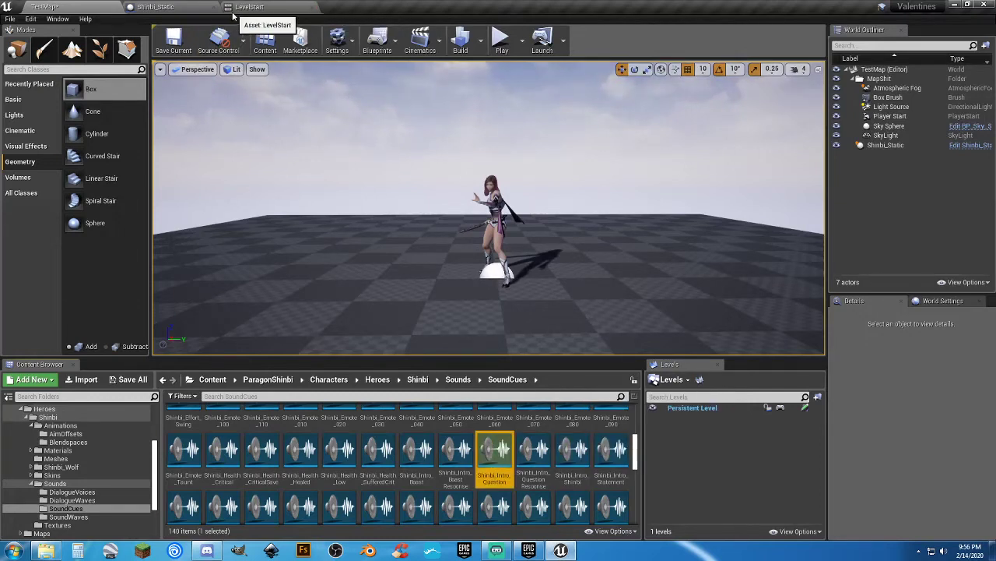
Scrub the LevelStart animation to its last frame to check the pose where it ends
{"action": "left_click", "coordinate": [261, 8]}
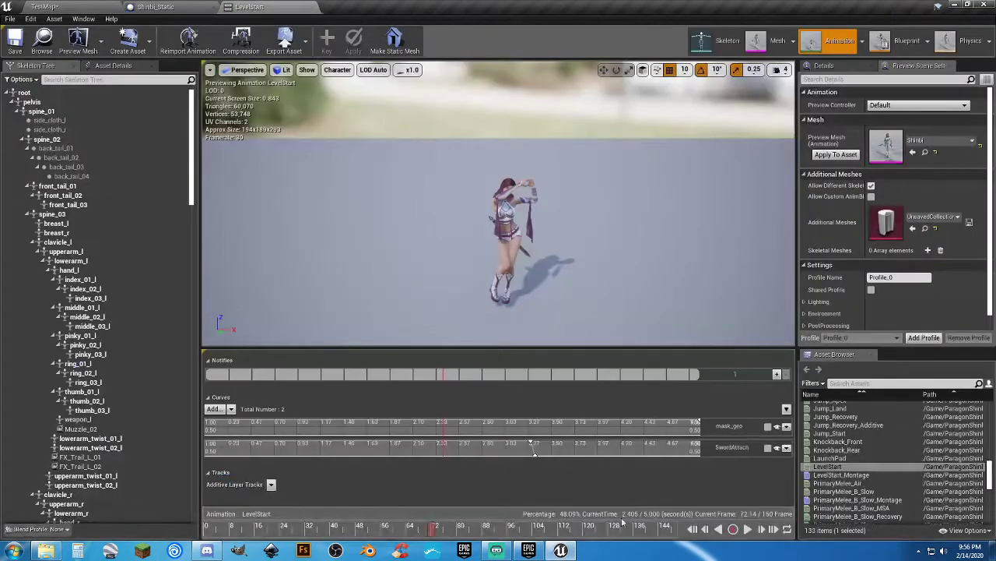
{"action": "left_click_drag", "start_coordinate": [433, 532], "coordinate": [685, 527]}
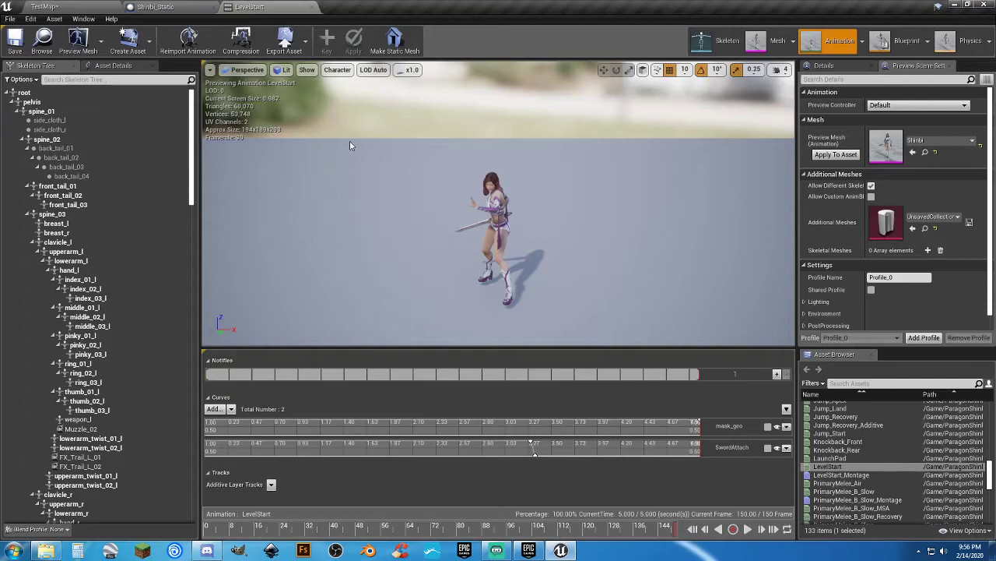
In Shinbi_Static, add a Play Sound at Location node after Set Anim Instance Class and align it with that row
{"action": "left_click", "coordinate": [183, 7]}
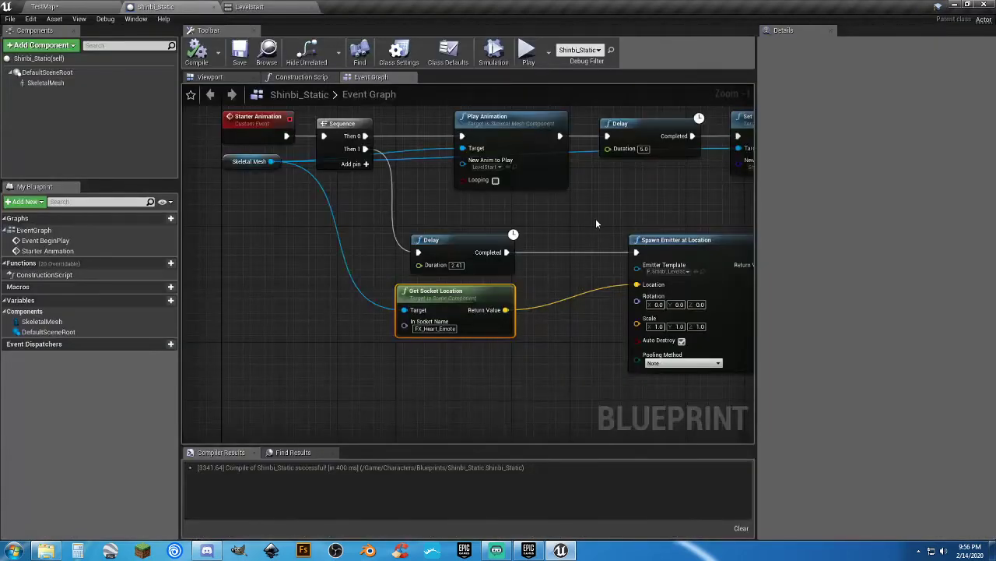
{"action": "right_click_drag", "start_coordinate": [596, 223], "coordinate": [337, 287]}
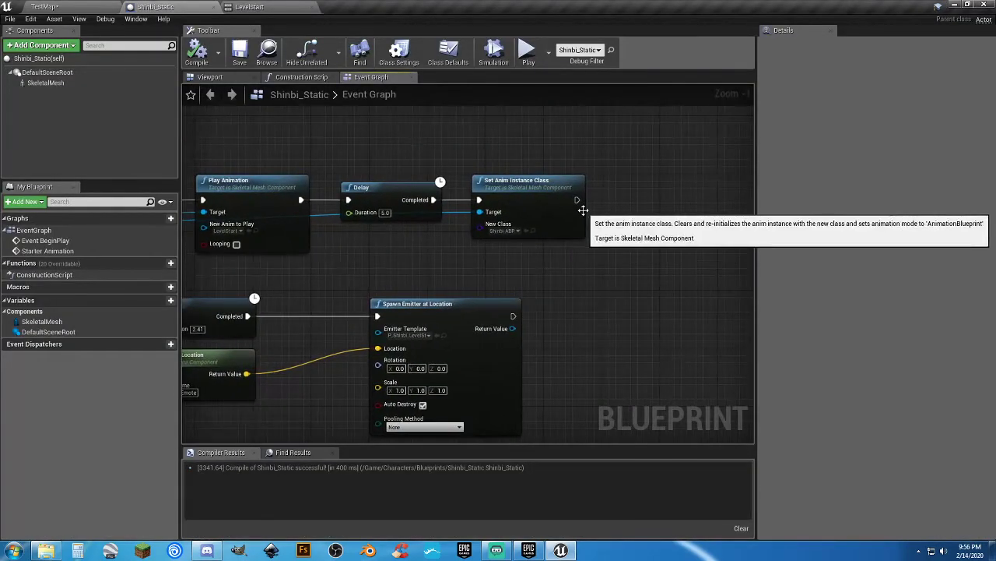
{"action": "left_click_drag", "start_coordinate": [576, 200], "coordinate": [639, 200]}
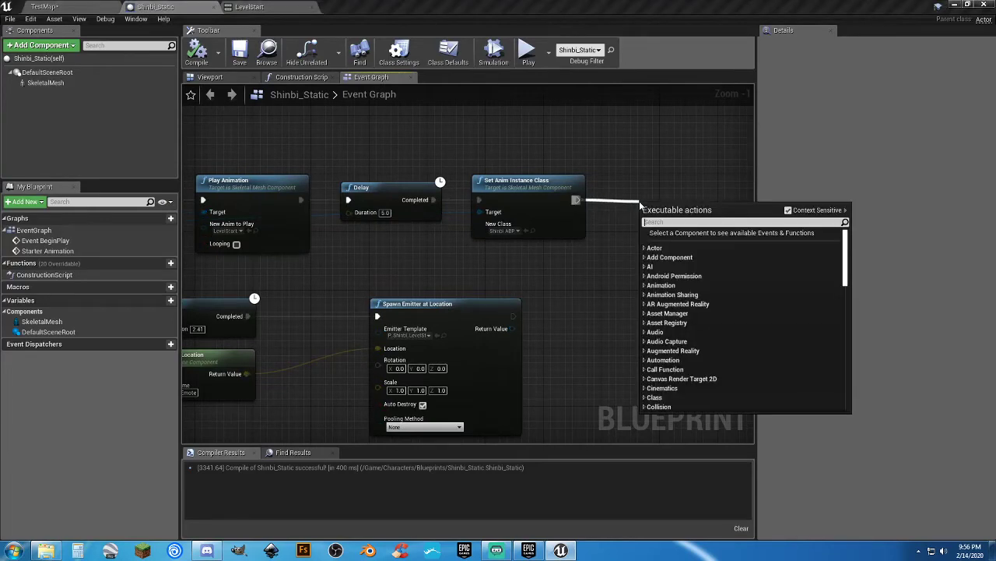
{"action": "type", "text": "playsou"}
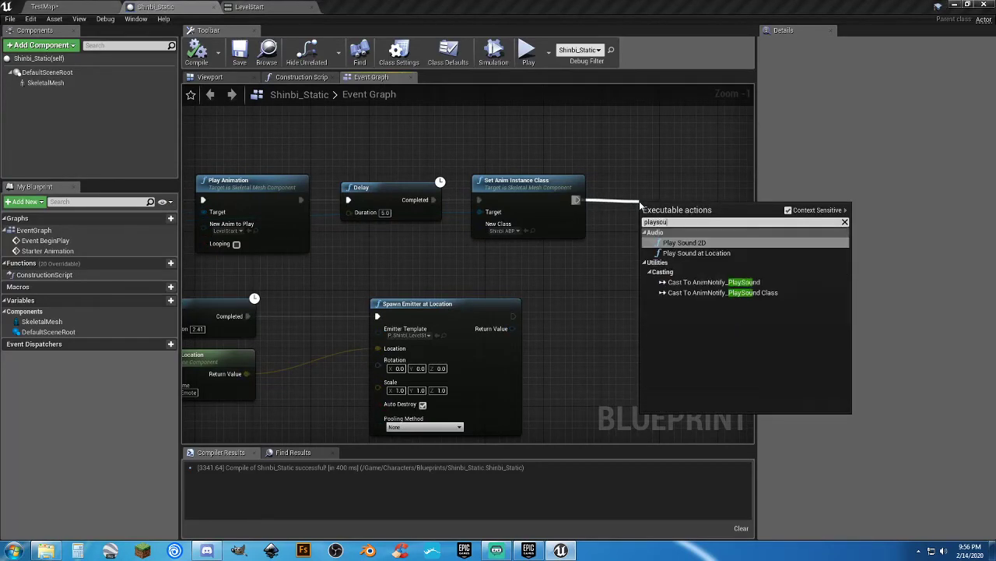
{"action": "key", "text": "Down"}
{"action": "key", "text": "Return"}
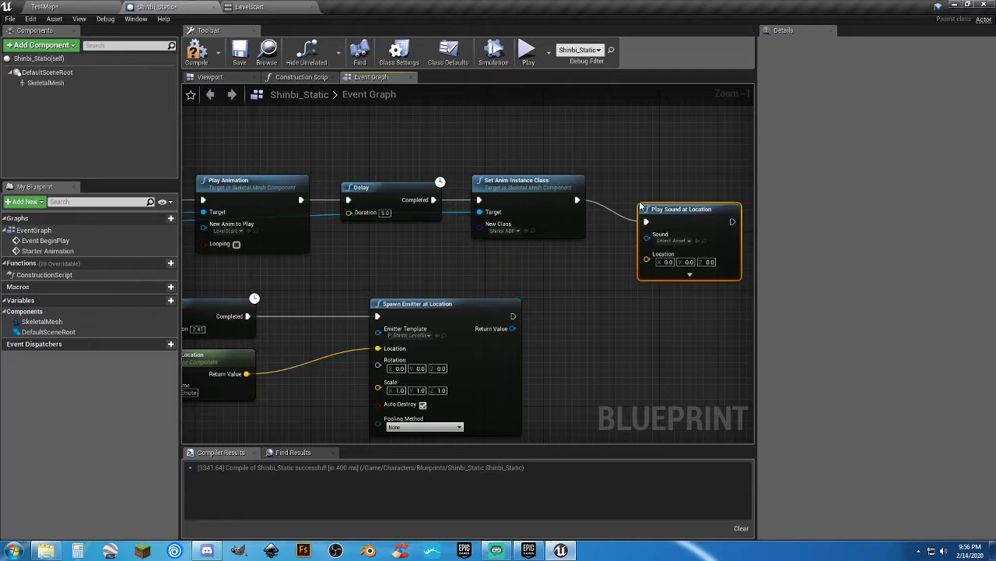
{"action": "left_click_drag", "start_coordinate": [659, 208], "coordinate": [630, 187]}
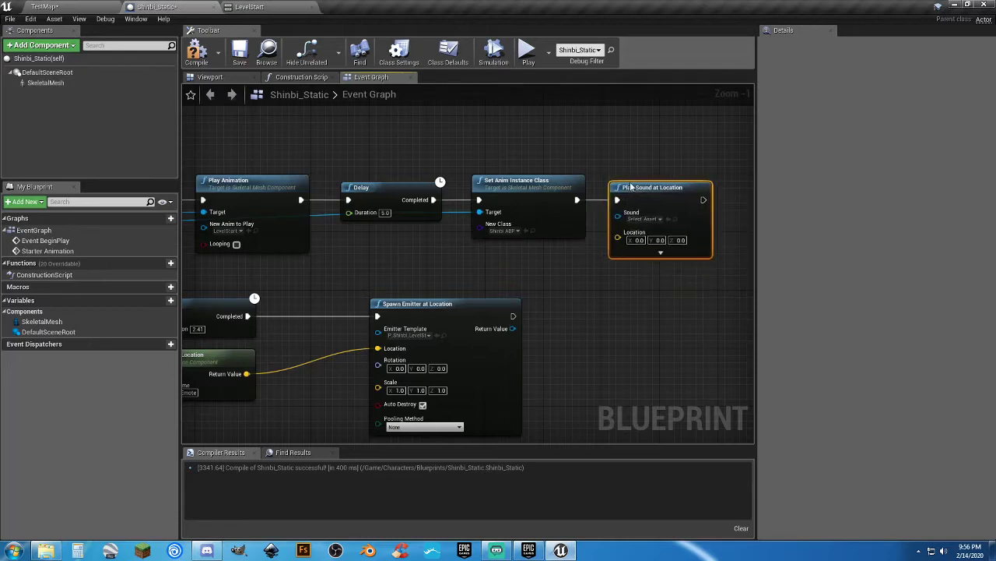
Connect the Return Value of Get Socket Location to the Location input of Play Sound at Location
{"action": "scroll", "coordinate": [573, 259], "scroll_direction": "down", "scroll_amount": 2}
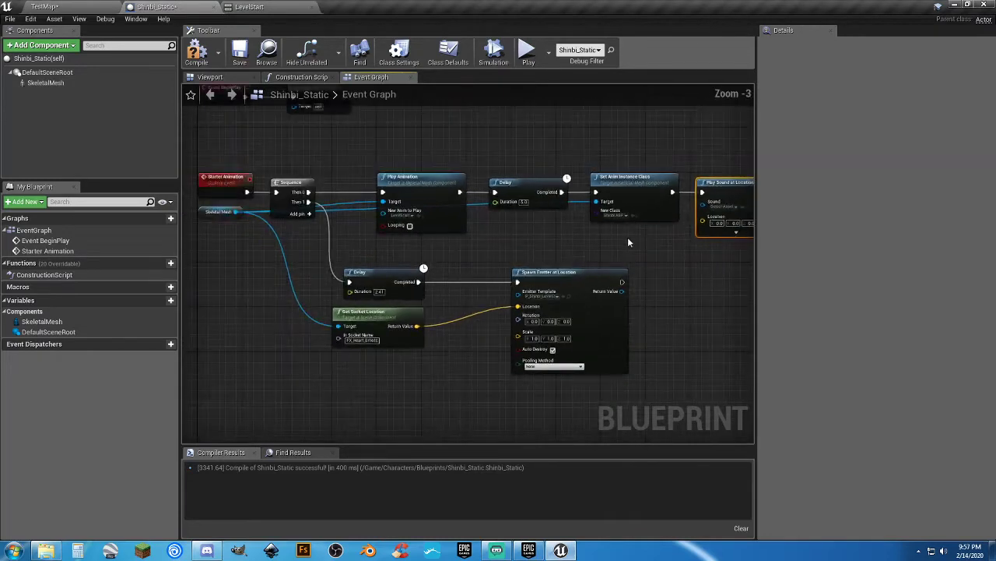
{"action": "right_click_drag", "start_coordinate": [628, 236], "coordinate": [598, 240]}
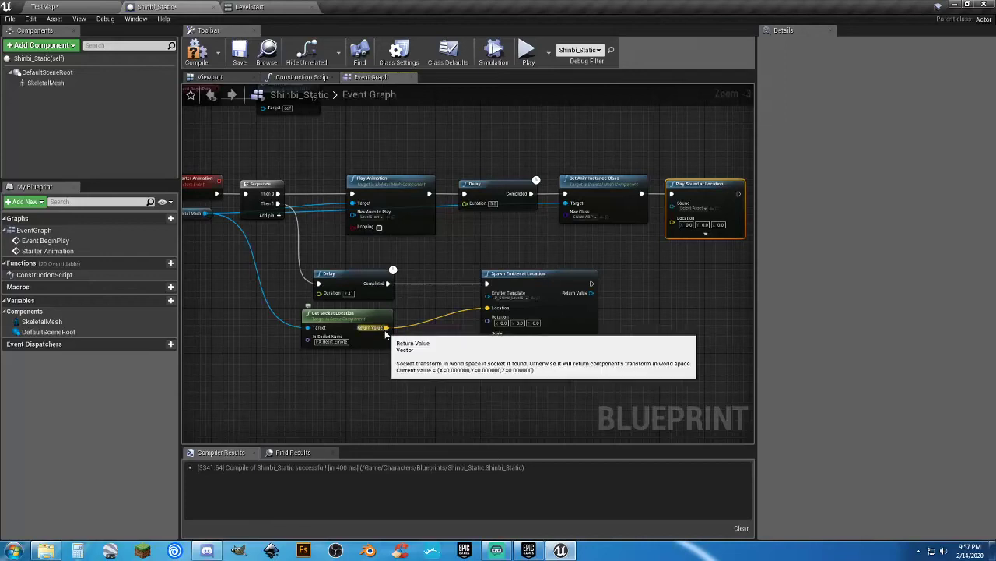
{"action": "left_click_drag", "start_coordinate": [387, 327], "coordinate": [672, 224]}
{"action": "right_click_drag", "start_coordinate": [668, 262], "coordinate": [550, 333]}
{"action": "left_click", "coordinate": [580, 279]}
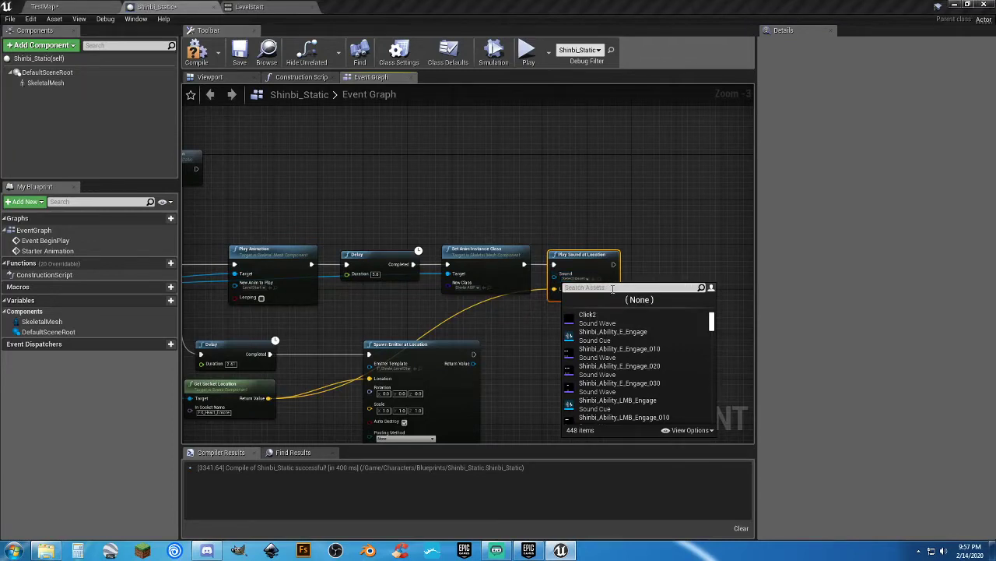
{"action": "type", "text": "start"}
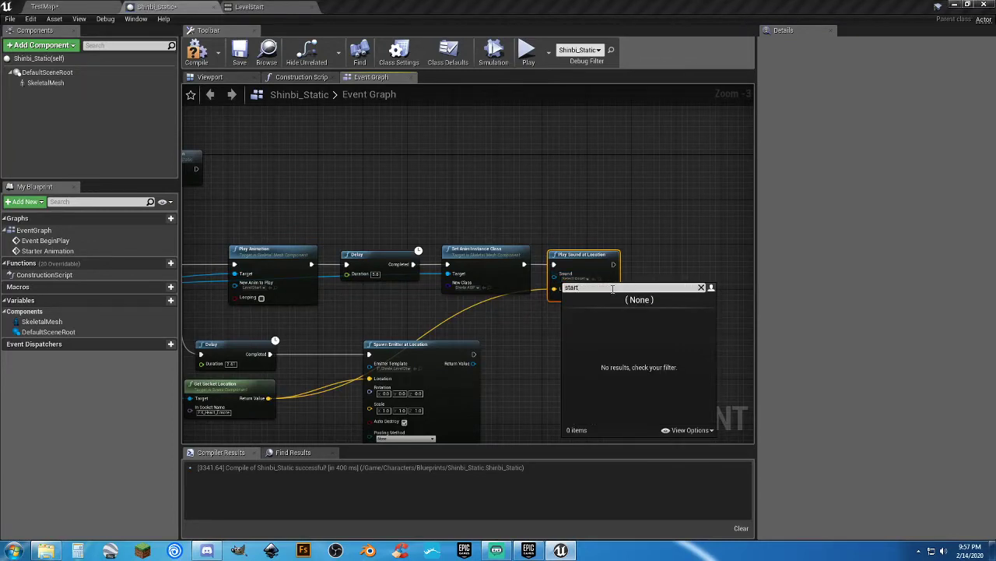
{"action": "key", "text": "BackSpace"}
{"action": "key", "text": "BackSpace"}
{"action": "key", "text": "BackSpace"}
{"action": "key", "text": "BackSpace"}
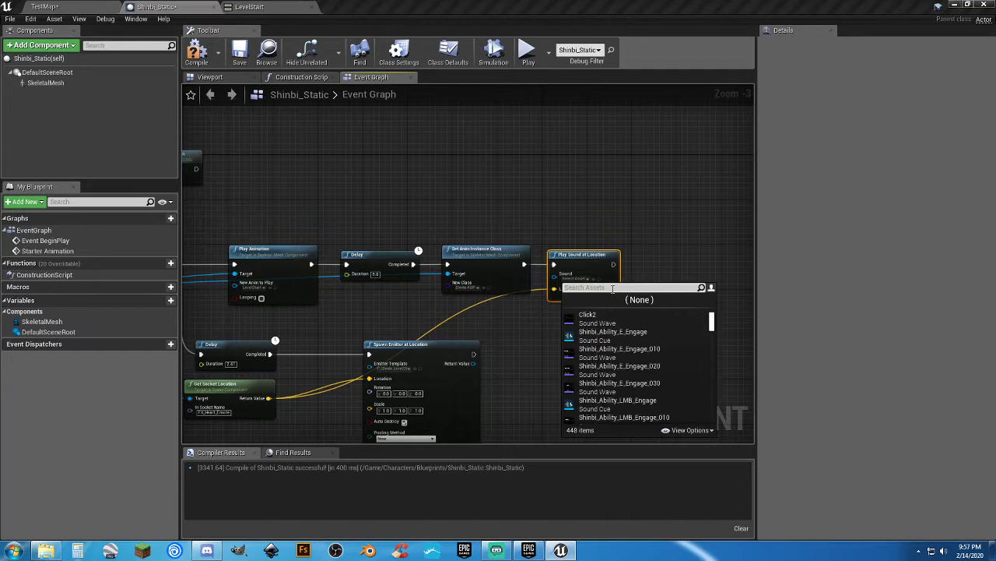
{"action": "type", "text": "level"}
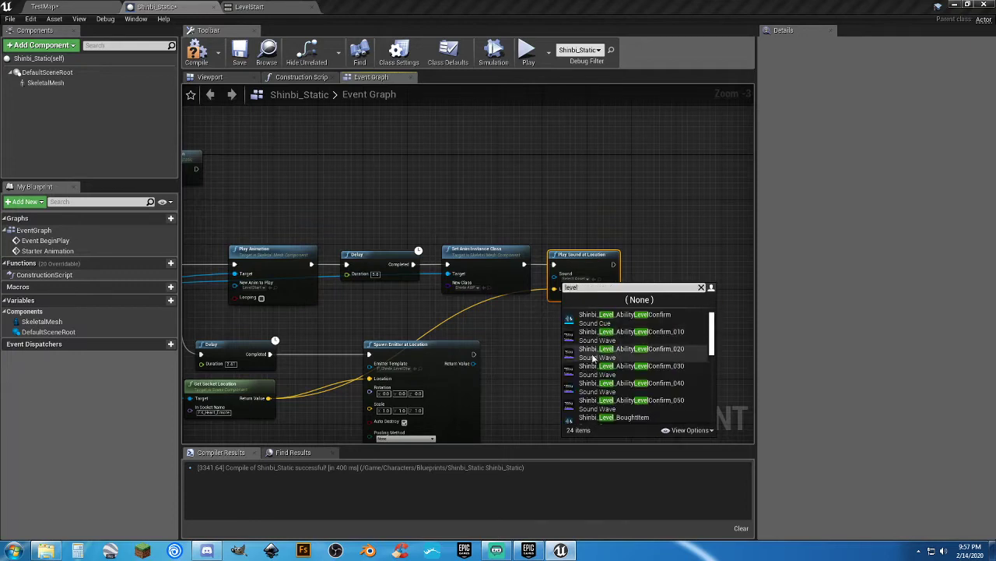
{"action": "scroll", "coordinate": [675, 374], "scroll_direction": "down", "scroll_amount": 1}
{"action": "scroll", "coordinate": [675, 375], "scroll_direction": "down", "scroll_amount": 3}
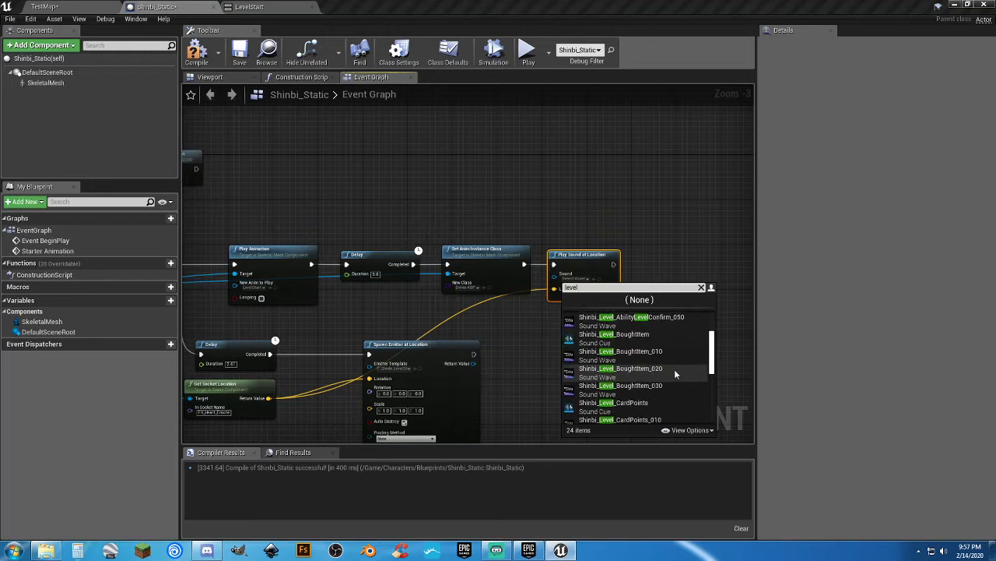
{"action": "scroll", "coordinate": [675, 374], "scroll_direction": "down", "scroll_amount": 3}
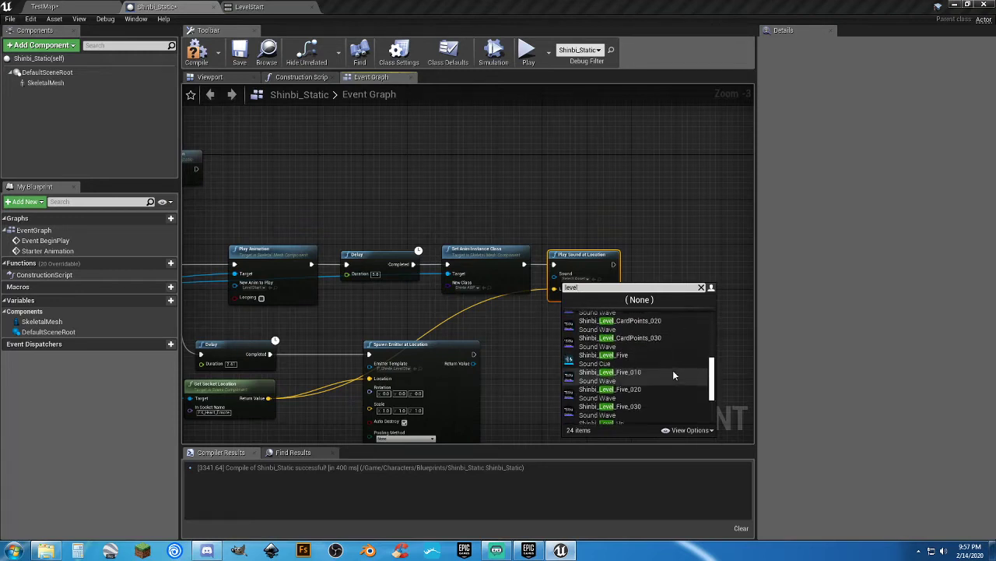
{"action": "scroll", "coordinate": [673, 369], "scroll_direction": "down", "scroll_amount": 2}
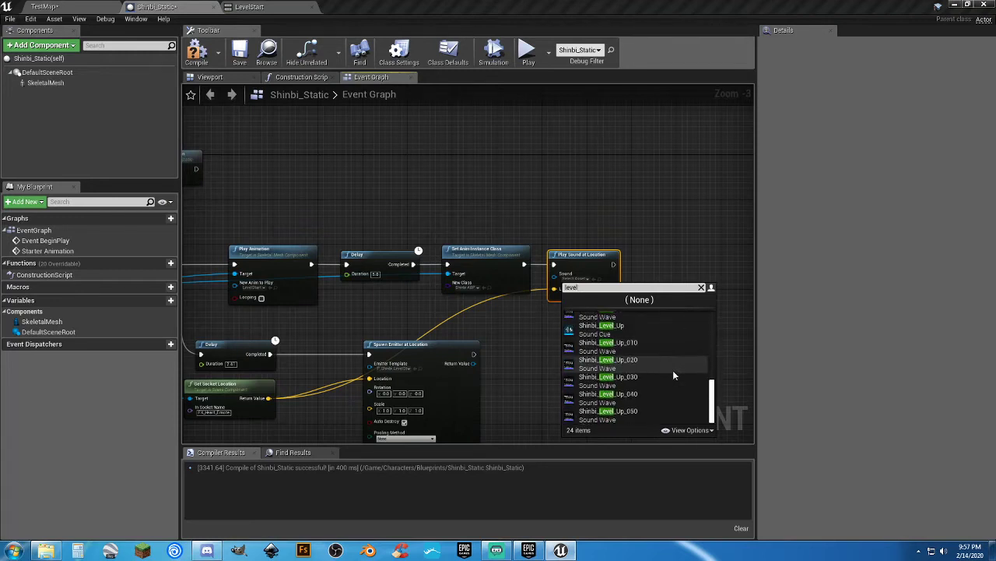
{"action": "scroll", "coordinate": [674, 382], "scroll_direction": "up", "scroll_amount": 8}
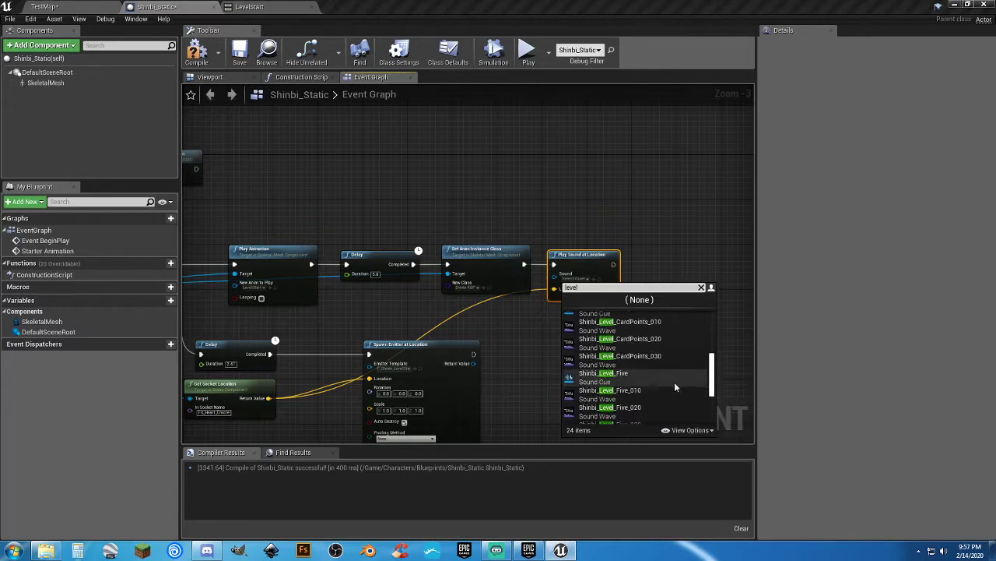
Assign the selected Shinbi_Intro_Question cue as the Sound of Play Sound at Location, then compile and save Shinbi_Static
{"action": "left_click", "coordinate": [625, 318]}
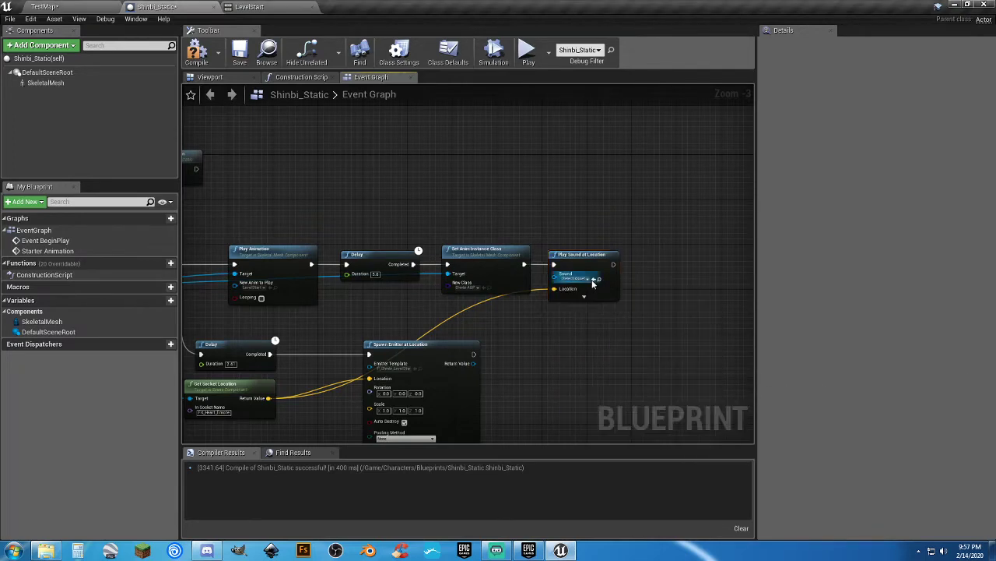
{"action": "scroll", "coordinate": [593, 282], "scroll_direction": "up", "scroll_amount": 1}
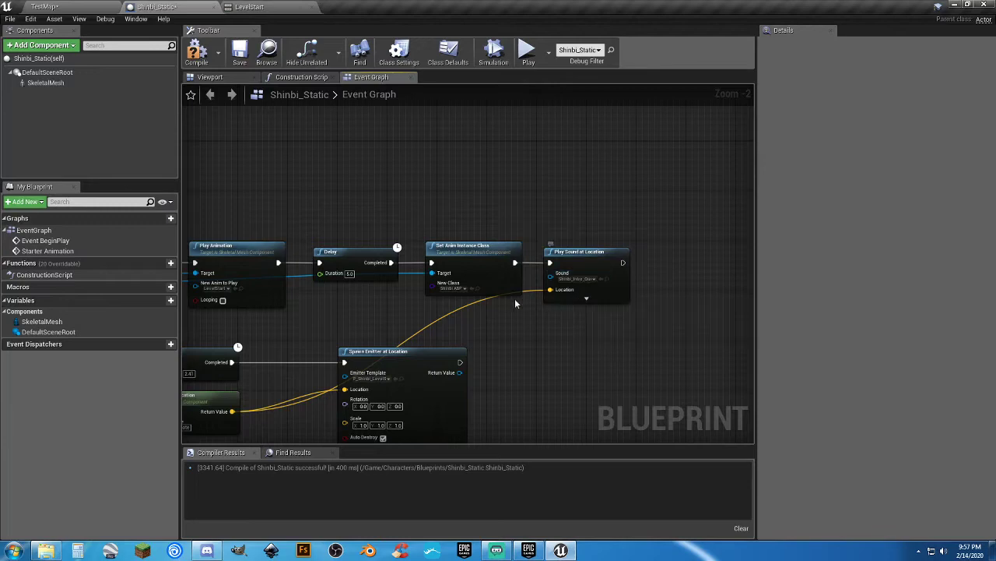
{"action": "left_click", "coordinate": [197, 51]}
{"action": "left_click", "coordinate": [238, 54]}
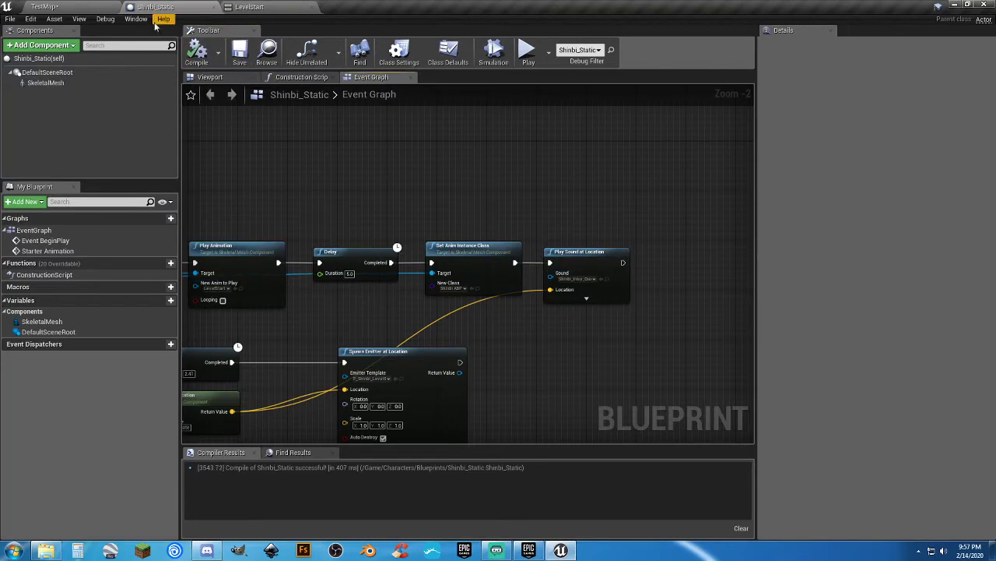
Play-test TestMap to check the voice line after Shinbi's start animation, and stop the session
{"action": "left_click", "coordinate": [97, 7]}
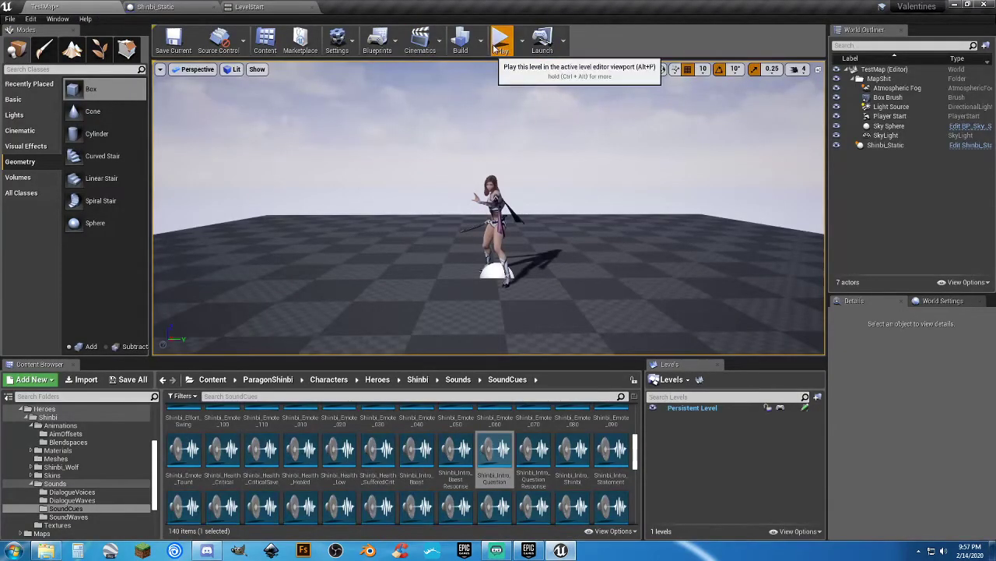
{"action": "left_click", "coordinate": [512, 47]}
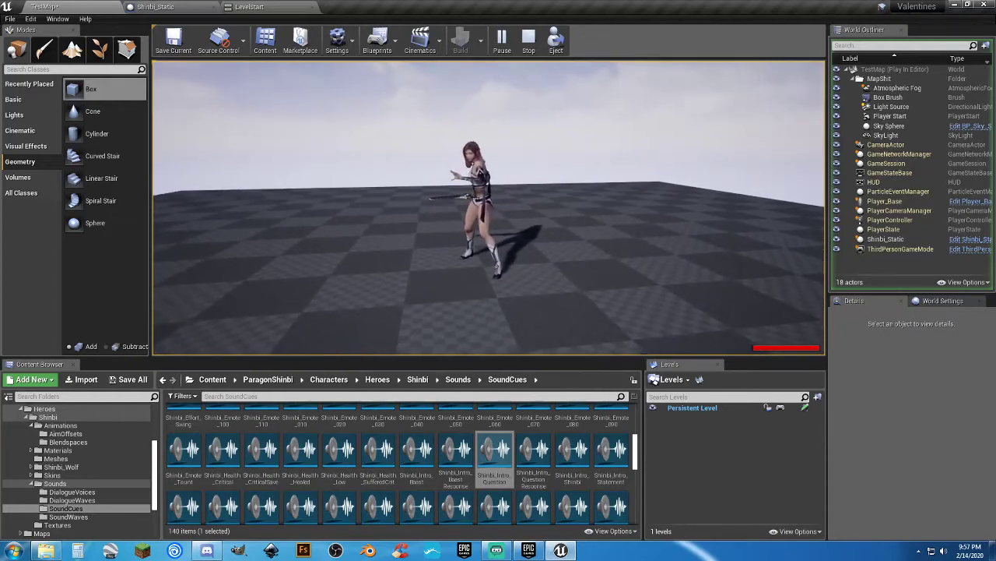
{"action": "key", "text": "Escape"}
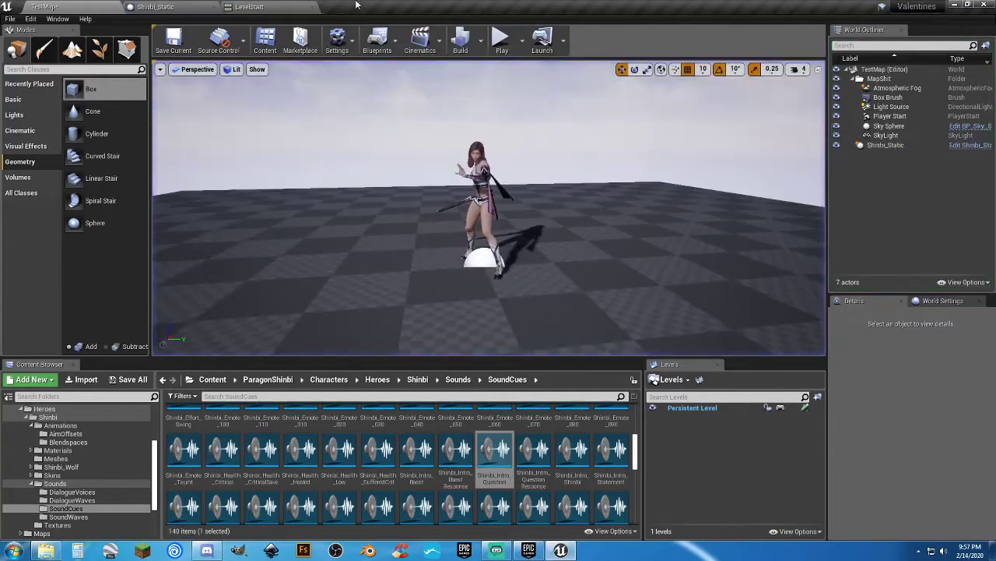
In Shinbi_Static, add a Delay node after the Starter Animation call, align it with the BeginPlay row, and set its Duration to 10.0
{"action": "left_click", "coordinate": [167, 8]}
{"action": "scroll", "coordinate": [543, 219], "scroll_direction": "down", "scroll_amount": 4}
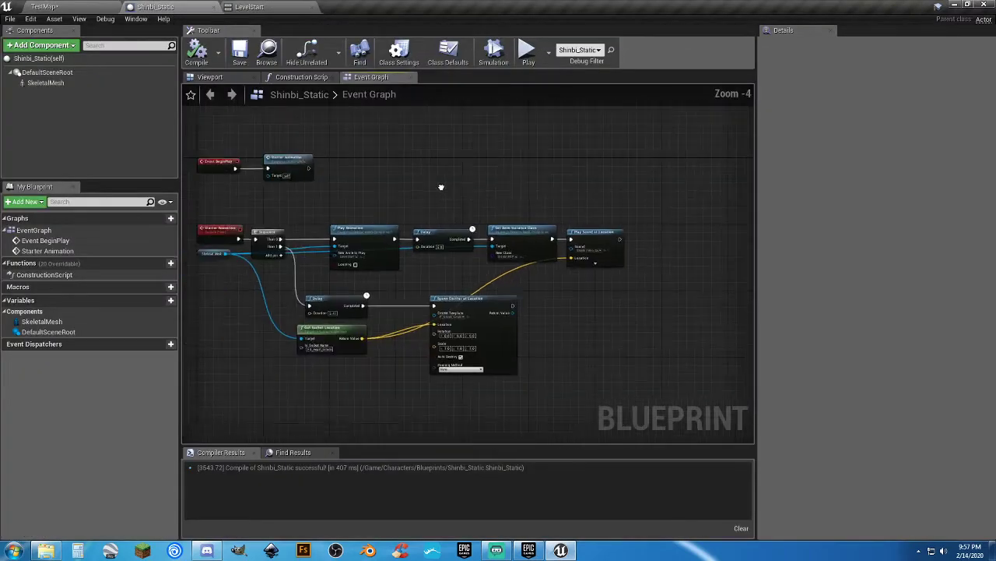
{"action": "scroll", "coordinate": [405, 208], "scroll_direction": "up", "scroll_amount": 2}
{"action": "right_click_drag", "start_coordinate": [363, 186], "coordinate": [381, 185]}
{"action": "left_click_drag", "start_coordinate": [416, 187], "coordinate": [417, 187]}
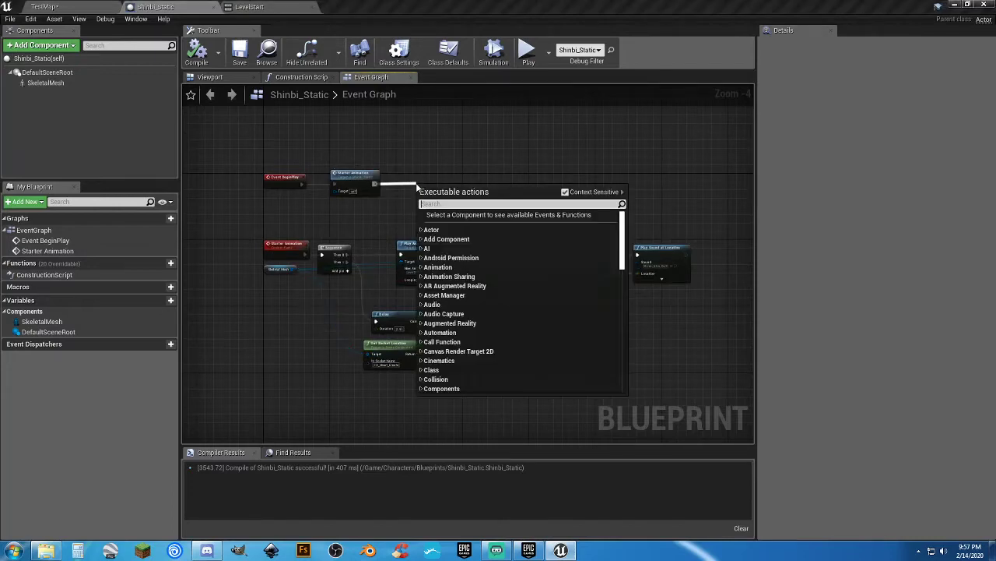
{"action": "type", "text": "delay"}
{"action": "key", "text": "Return"}
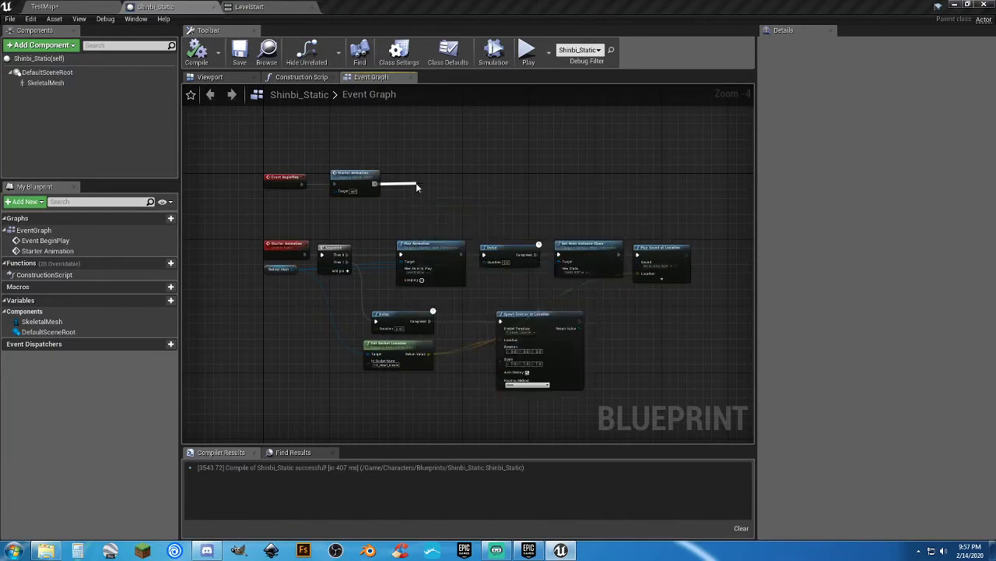
{"action": "scroll", "coordinate": [418, 187], "scroll_direction": "up", "scroll_amount": 4}
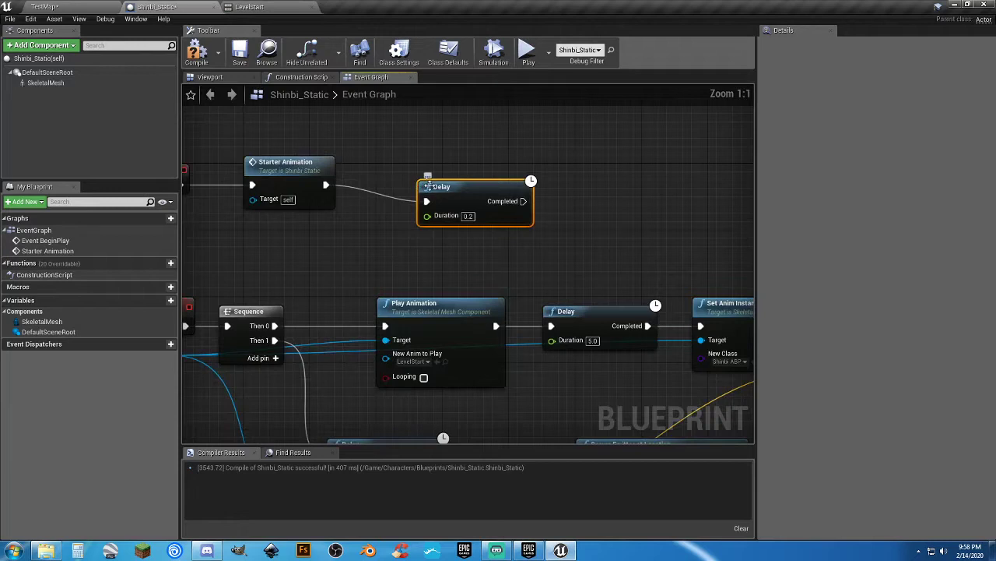
{"action": "left_click_drag", "start_coordinate": [428, 186], "coordinate": [395, 175]}
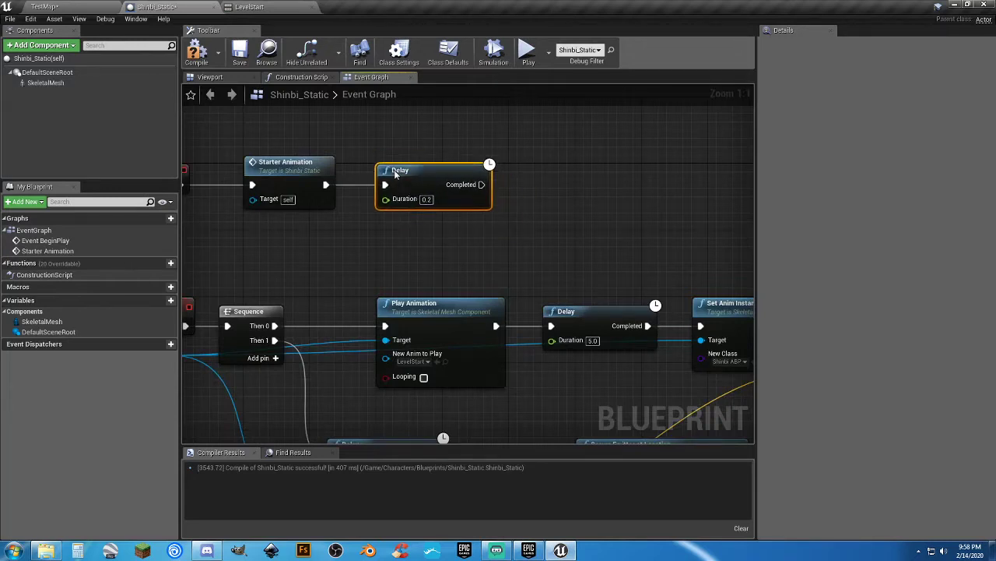
{"action": "type", "text": "1.0"}
{"action": "left_click", "coordinate": [506, 228]}
Loop the new Delay's Completed output back to the input of the Starter Animation call, then compile and save Shinbi_Static
{"action": "right_click_drag", "start_coordinate": [503, 228], "coordinate": [569, 208]}
{"action": "left_click_drag", "start_coordinate": [562, 195], "coordinate": [550, 166]}
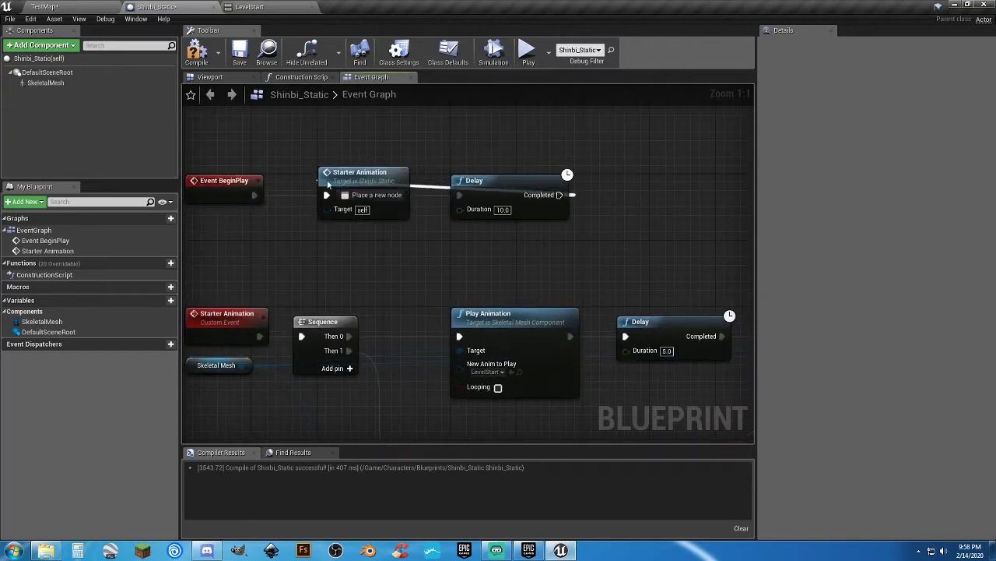
{"action": "left_click_drag", "start_coordinate": [326, 195], "coordinate": [326, 195]}
{"action": "left_click", "coordinate": [199, 58]}
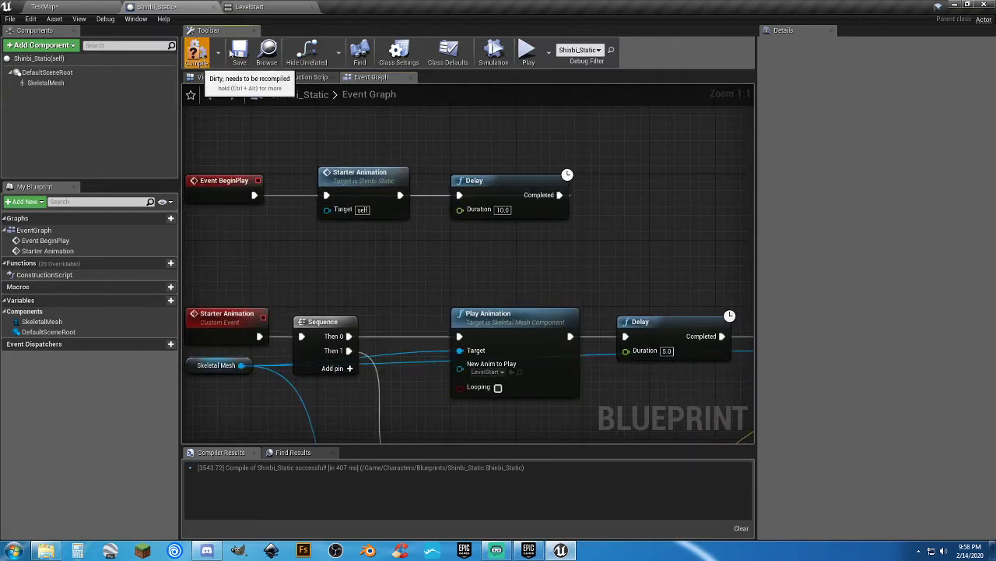
Play-test TestMap to check that Shinbi's start animation and voice line repeat, and stop the session
{"action": "left_click", "coordinate": [71, 7]}
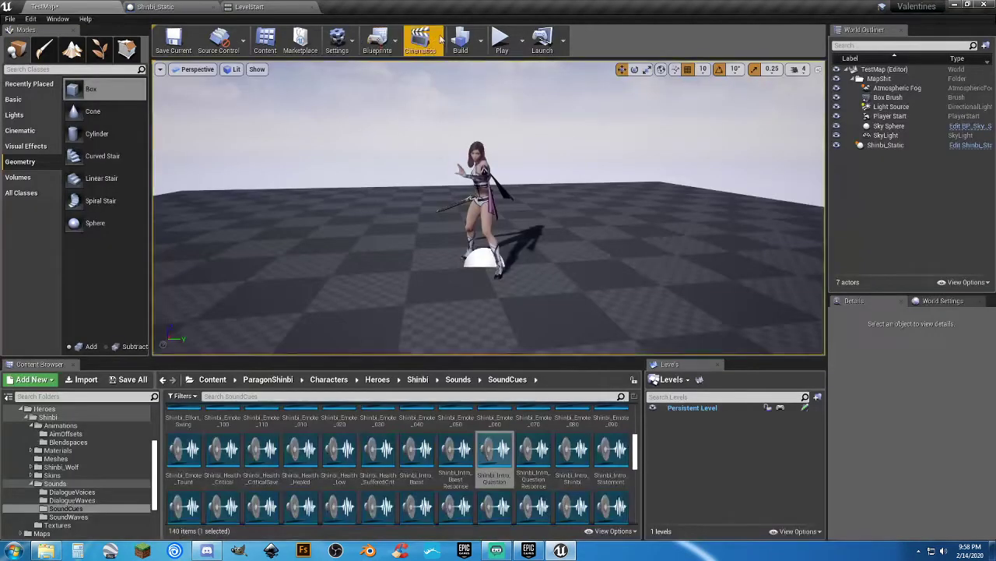
{"action": "left_click", "coordinate": [500, 41]}
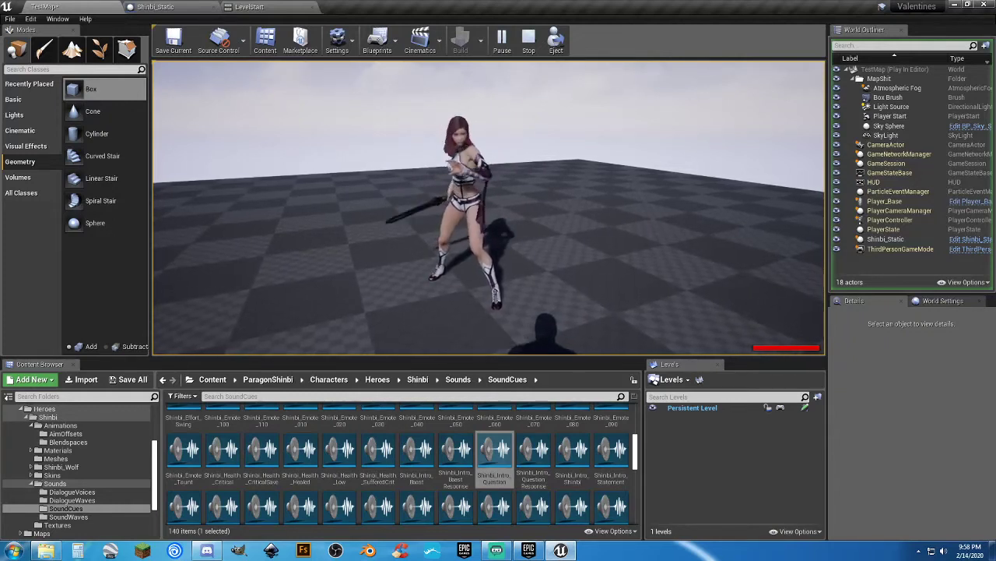
{"action": "key", "text": "Escape"}
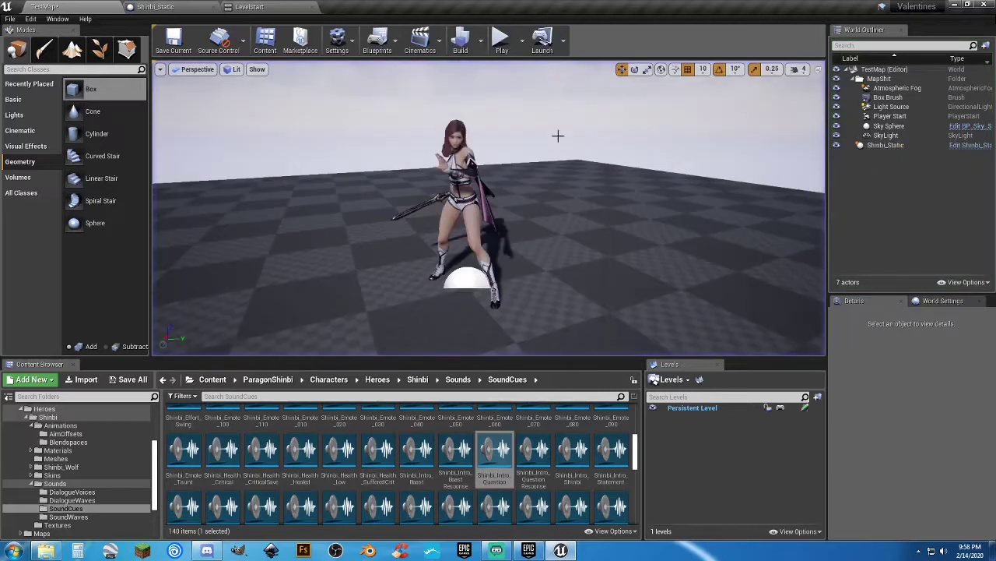
Open the Shinbi_Intro_Question sound cue and select its three Dialogue Player nodes to examine them
{"action": "double_click", "coordinate": [491, 452]}
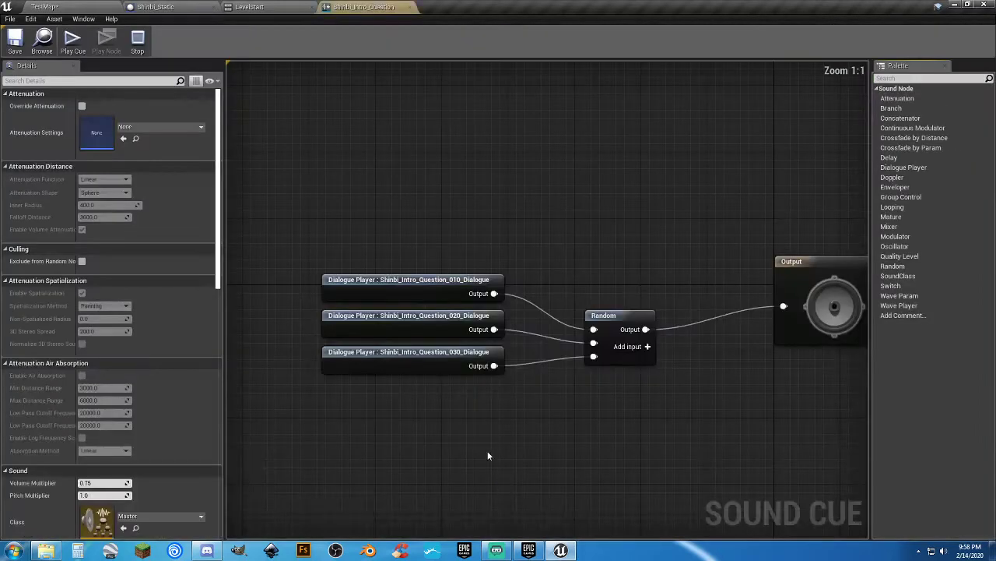
{"action": "left_click_drag", "start_coordinate": [492, 449], "coordinate": [362, 267]}
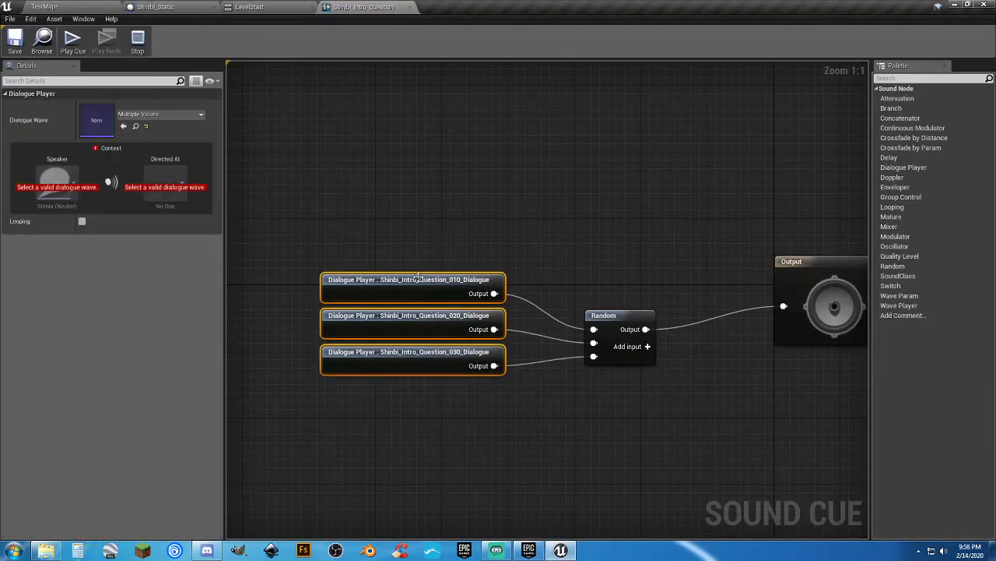
Review the dialogue wave and speaker of the three Dialogue Player nodes in the Shinbi_Intro_Question sound cue and close the cue
{"action": "left_click", "coordinate": [421, 226]}
{"action": "left_click", "coordinate": [407, 279]}
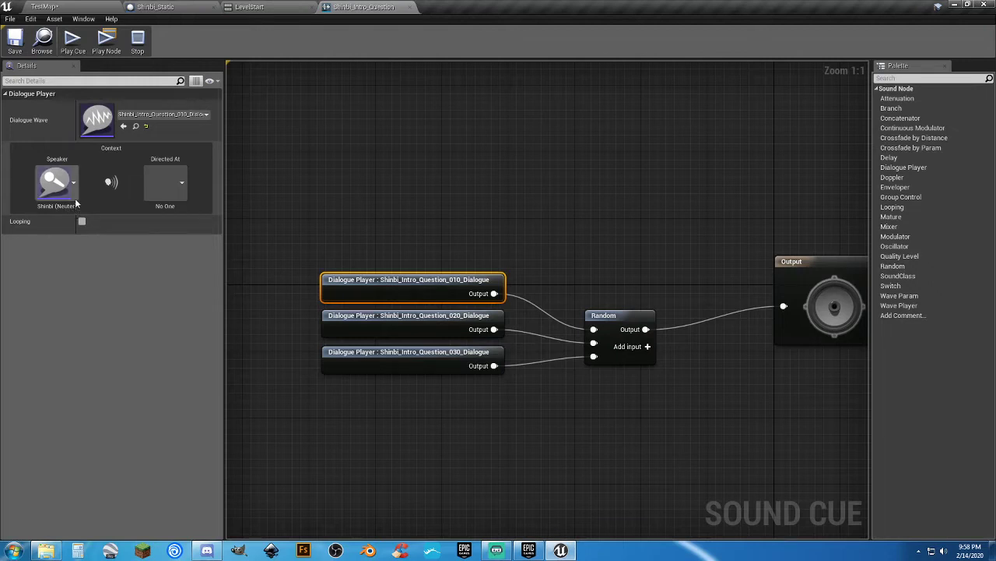
{"action": "left_click", "coordinate": [407, 331]}
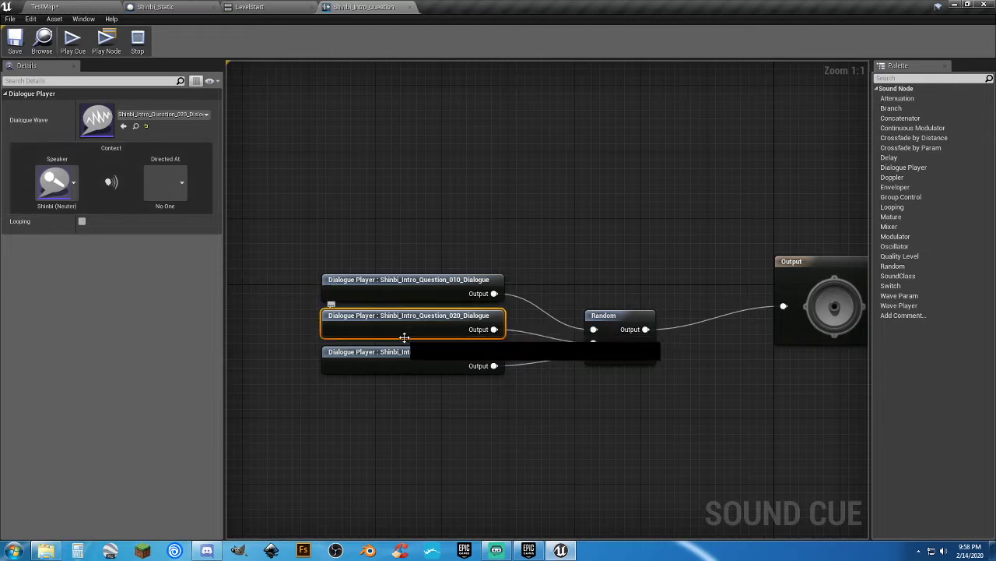
{"action": "left_click", "coordinate": [406, 343]}
{"action": "left_click", "coordinate": [393, 371]}
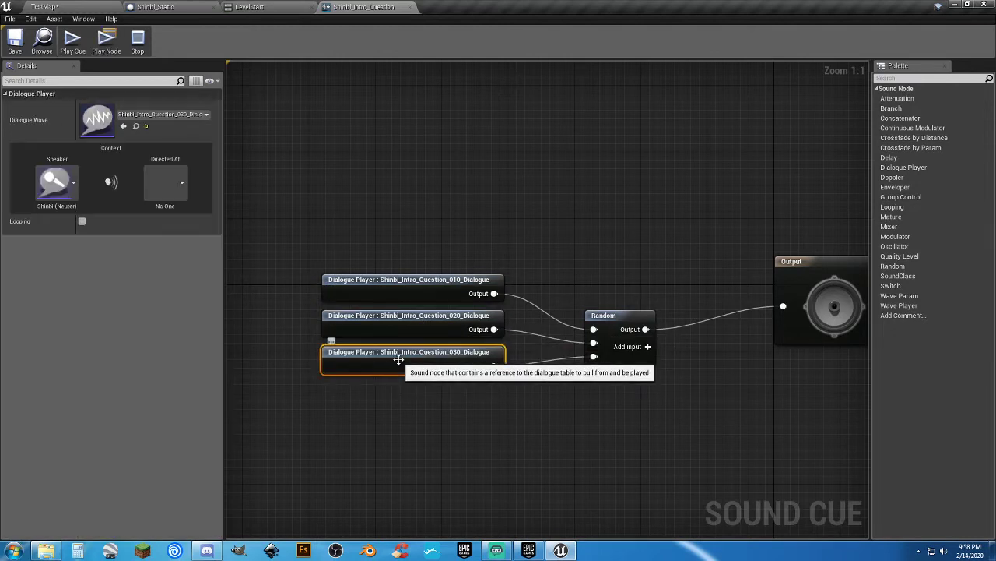
{"action": "left_click", "coordinate": [368, 259]}
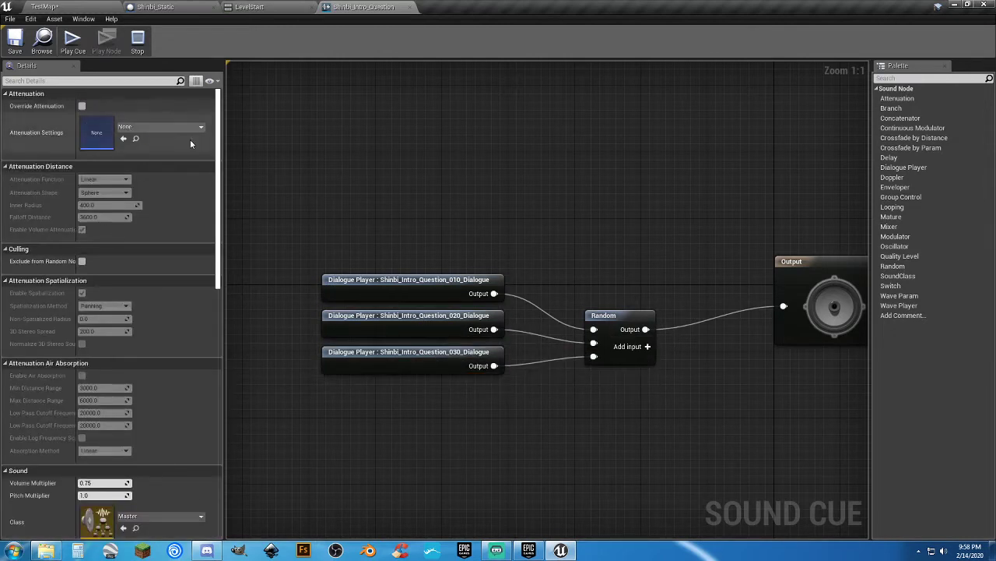
{"action": "left_click", "coordinate": [371, 281]}
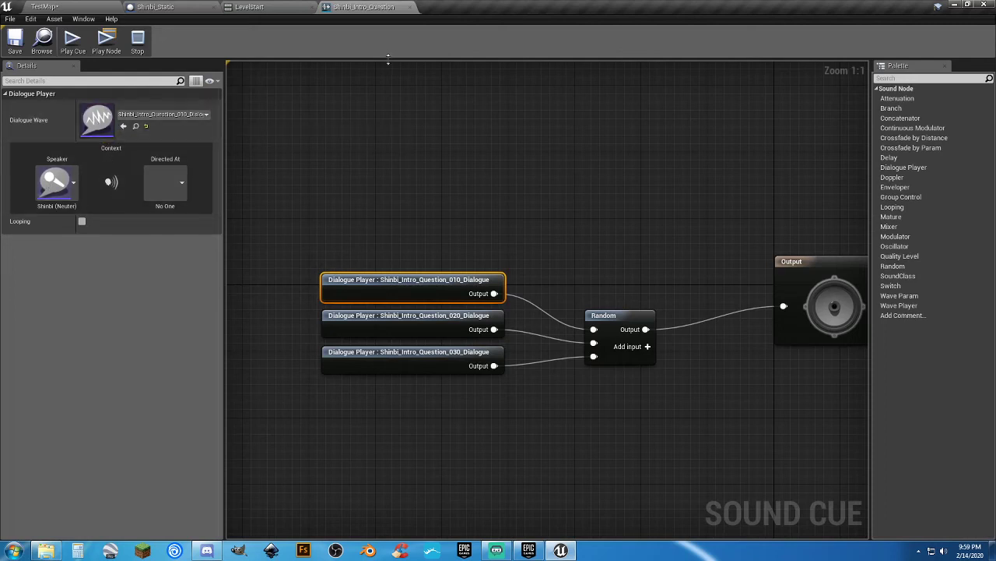
{"action": "left_click", "coordinate": [411, 7]}
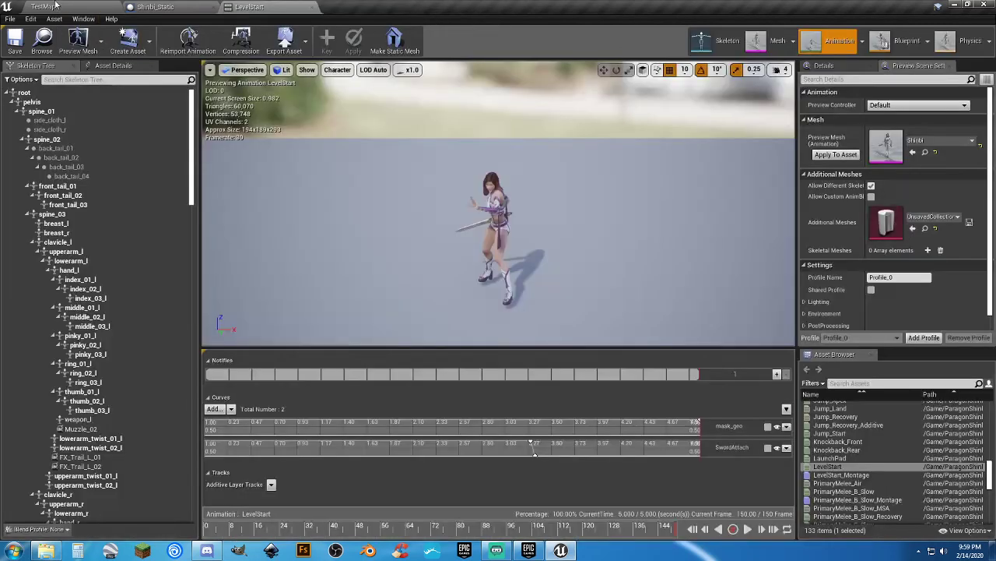
Play-test the TestMap level by walking up to the Shinbi character, and stop the session
{"action": "left_click", "coordinate": [77, 6]}
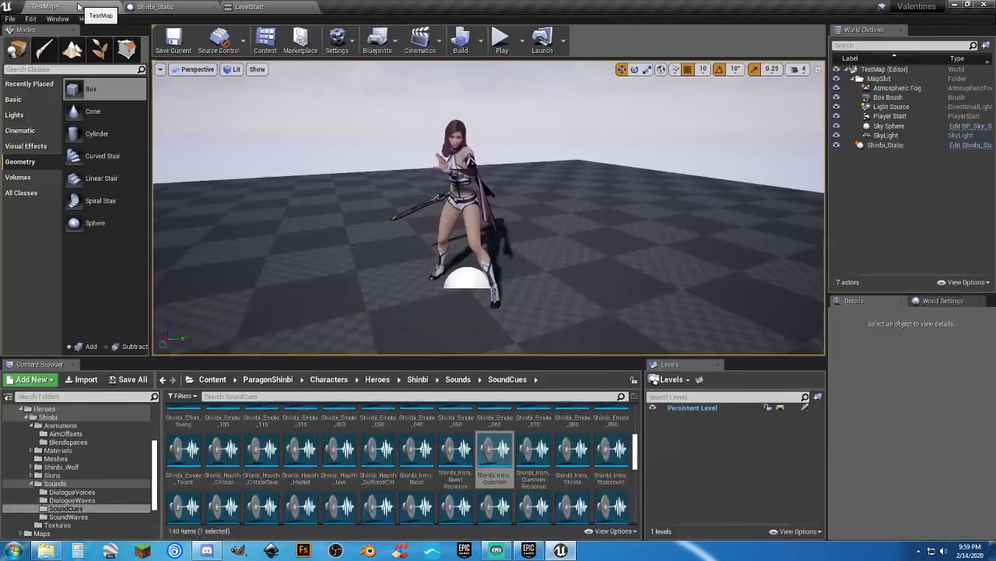
{"action": "left_click", "coordinate": [502, 39]}
{"action": "key", "text": "w"}
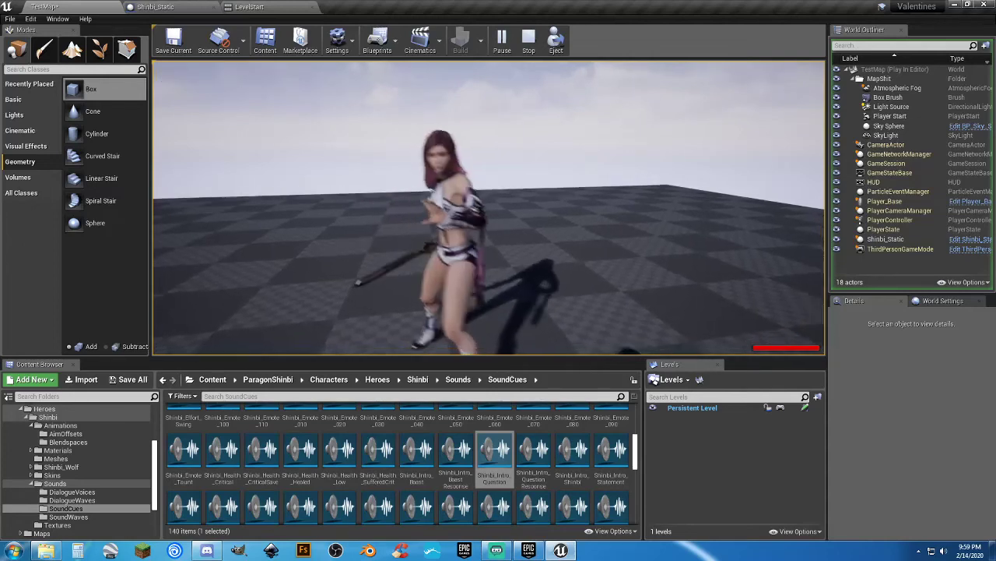
{"action": "key", "text": "Escape"}
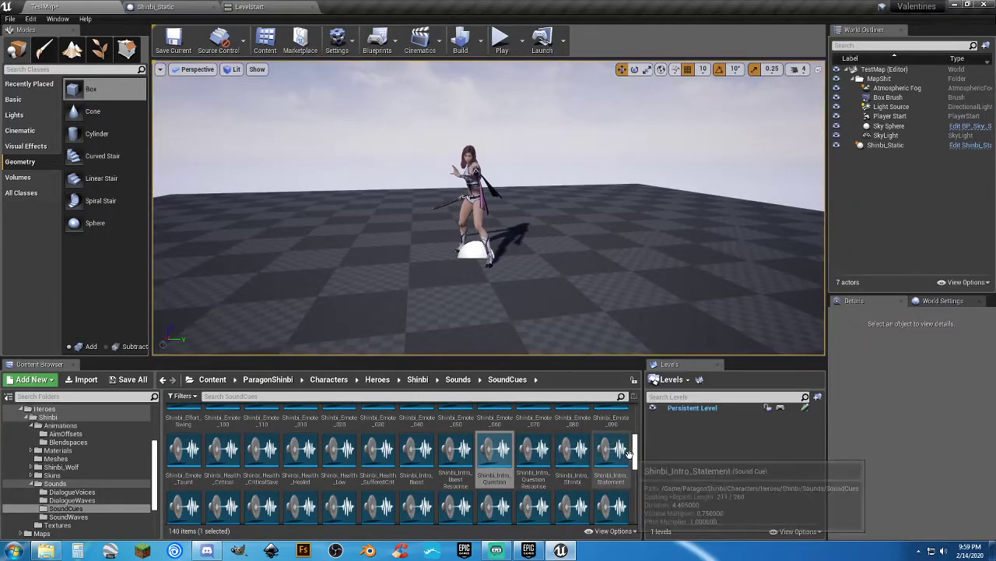
Look through the Shinbi sound cues in the SoundCues folder
{"action": "scroll", "coordinate": [629, 454], "scroll_direction": "down", "scroll_amount": 1}
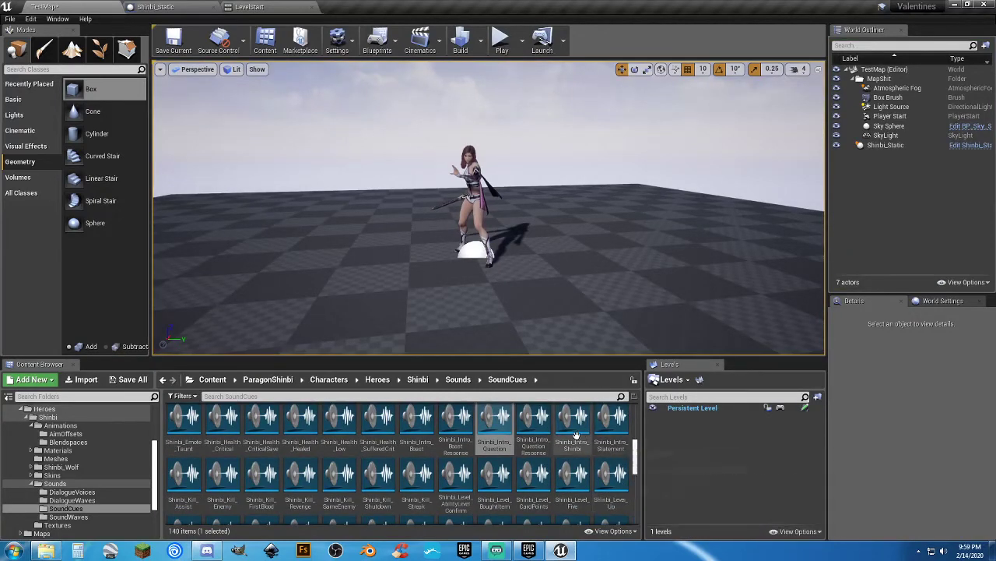
{"action": "scroll", "coordinate": [568, 436], "scroll_direction": "up", "scroll_amount": 1}
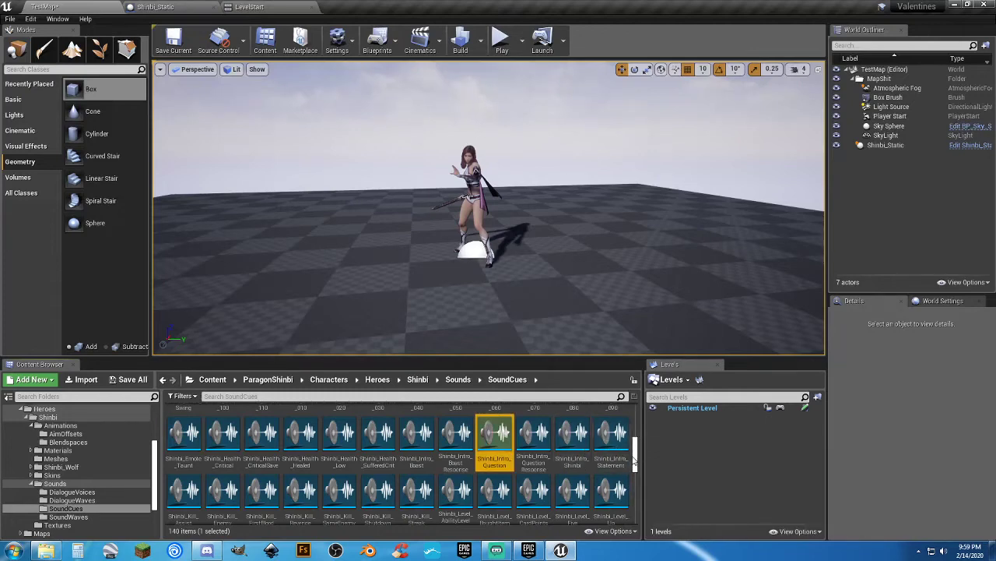
{"action": "scroll", "coordinate": [635, 460], "scroll_direction": "down", "scroll_amount": 1}
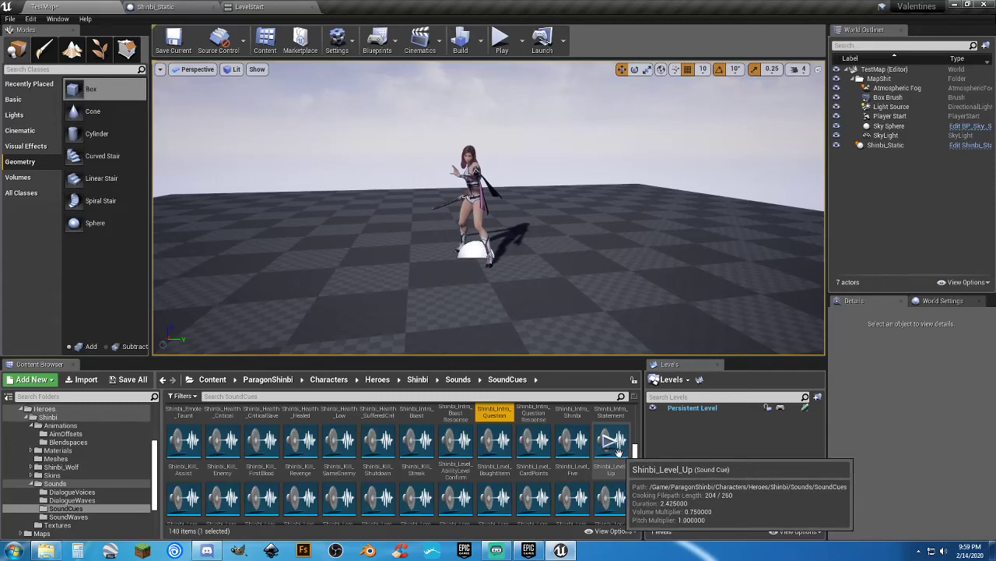
{"action": "scroll", "coordinate": [619, 454], "scroll_direction": "up", "scroll_amount": 2}
{"action": "scroll", "coordinate": [611, 455], "scroll_direction": "up", "scroll_amount": 3}
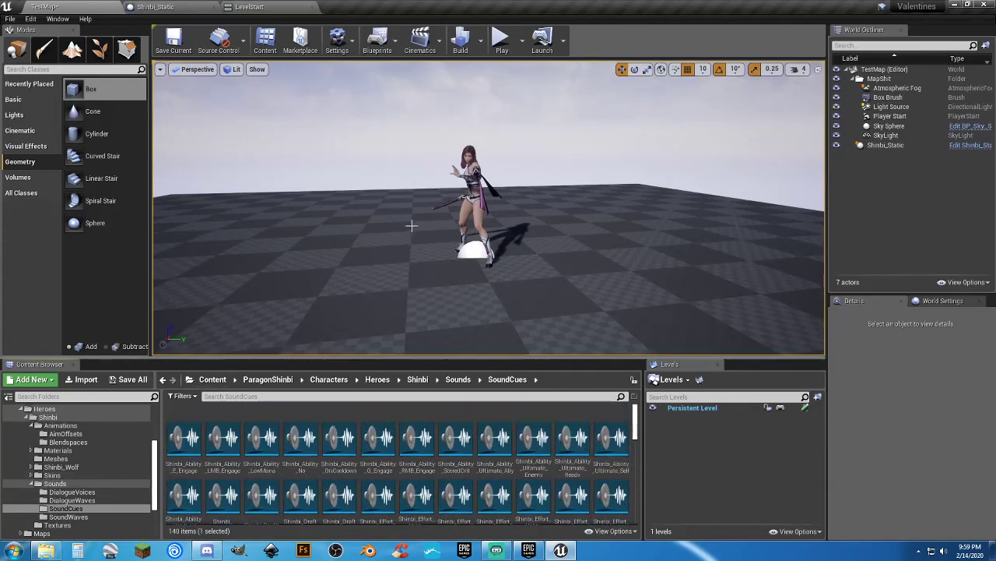
Inspect the Shinbi character and her sword up close in the level and in the Shinbi_Static blueprint's viewport, with SkeletalMesh selected
{"action": "left_click_drag", "start_coordinate": [411, 226], "coordinate": [411, 176]}
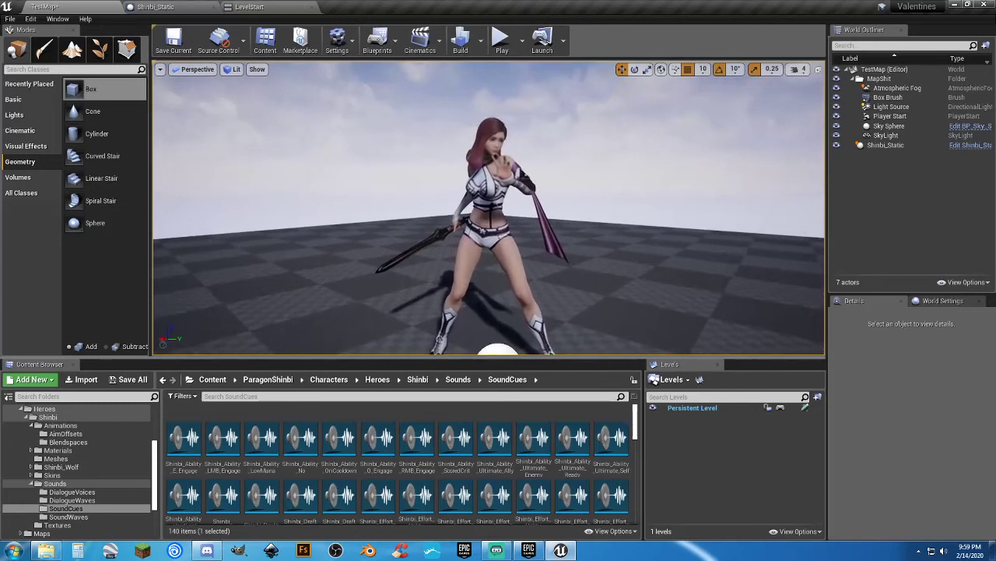
{"action": "right_click_drag", "start_coordinate": [411, 176], "coordinate": [408, 195]}
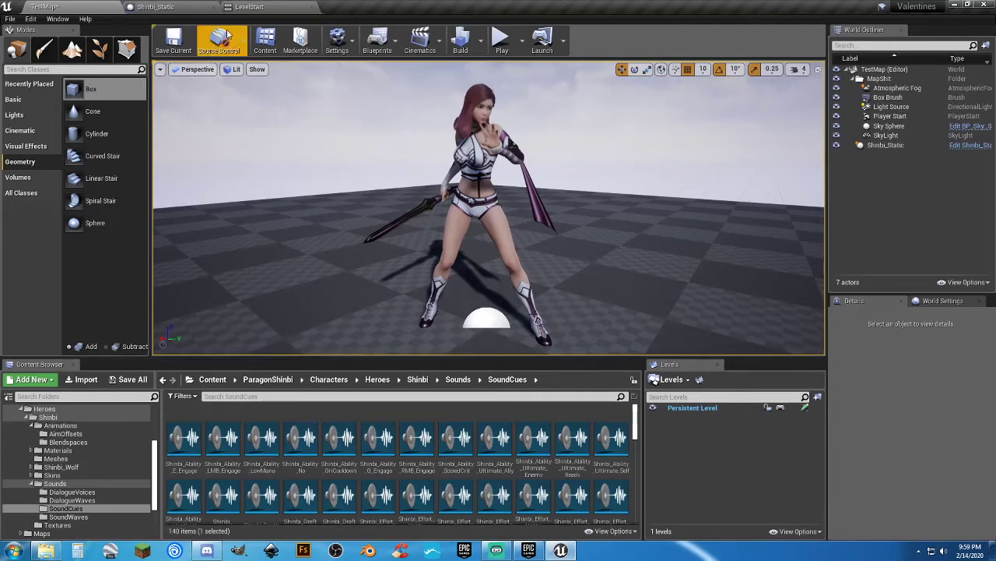
{"action": "left_click", "coordinate": [181, 8]}
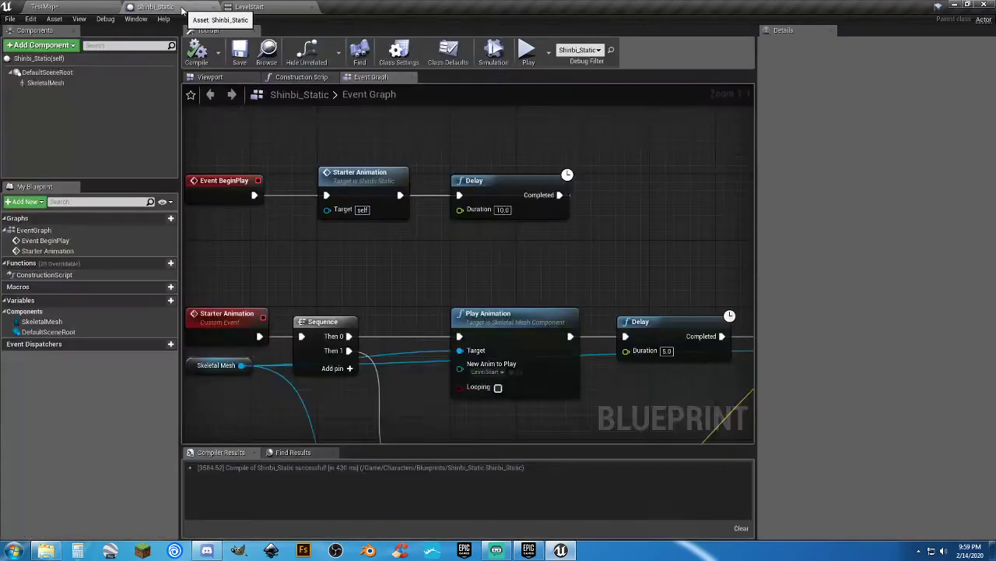
{"action": "left_click", "coordinate": [45, 83]}
{"action": "left_click", "coordinate": [209, 77]}
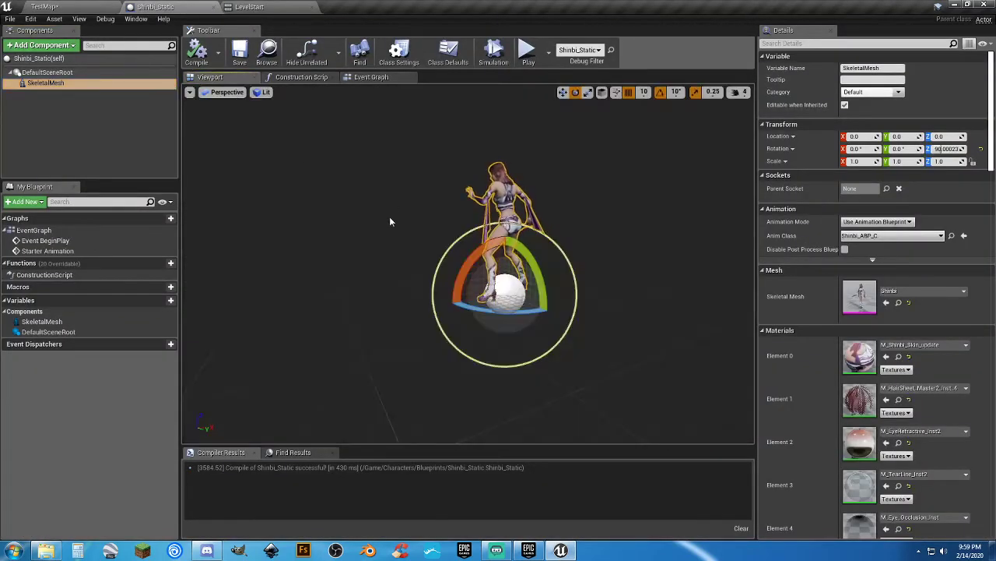
{"action": "left_click_drag", "start_coordinate": [418, 226], "coordinate": [545, 229]}
{"action": "key", "text": "w"}
{"action": "right_click_drag", "start_coordinate": [483, 265], "coordinate": [537, 288]}
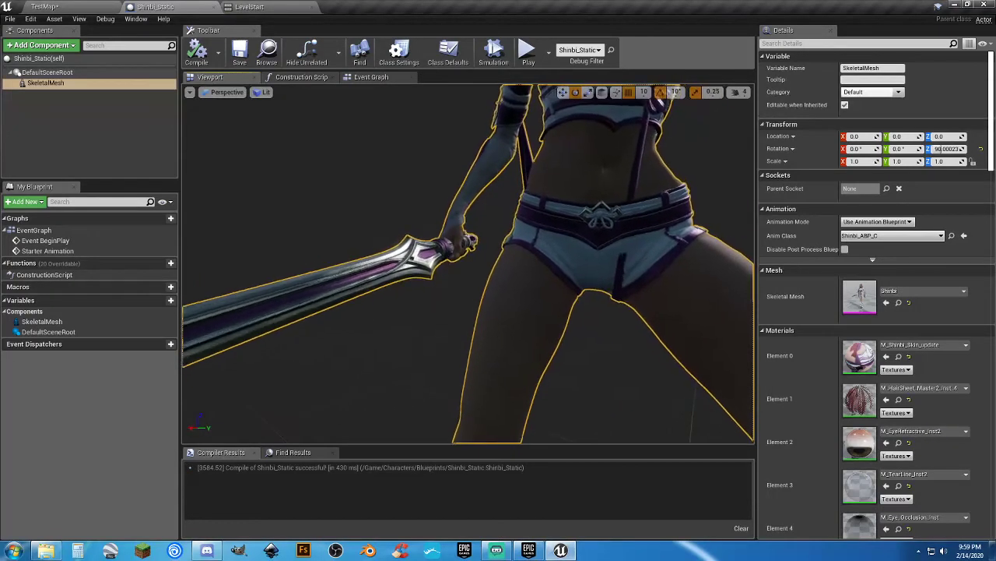
{"action": "key", "text": "f"}
{"action": "scroll", "coordinate": [467, 265], "scroll_direction": "up", "scroll_amount": 5}
{"action": "right_click_drag", "start_coordinate": [486, 249], "coordinate": [486, 250]}
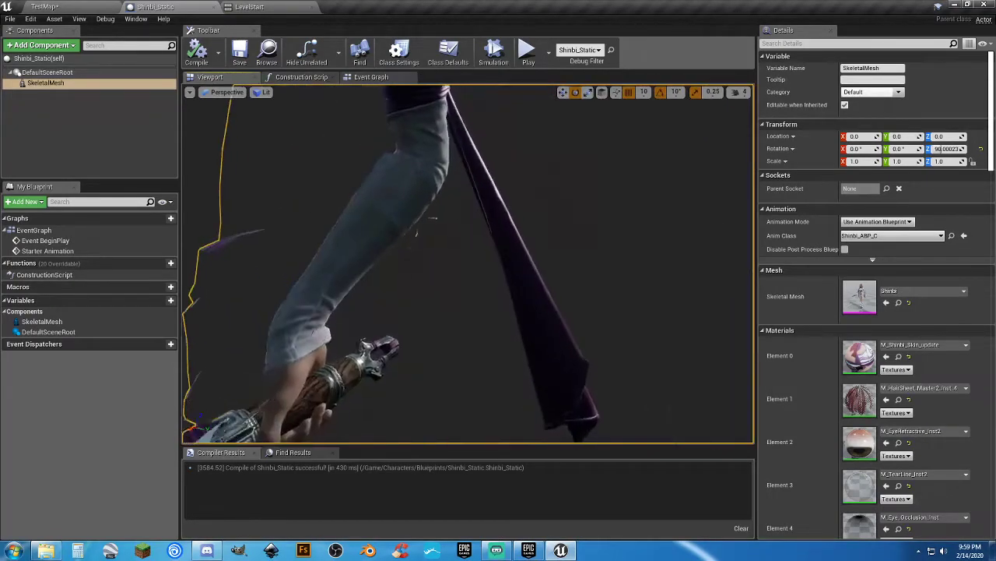
{"action": "key", "text": "f"}
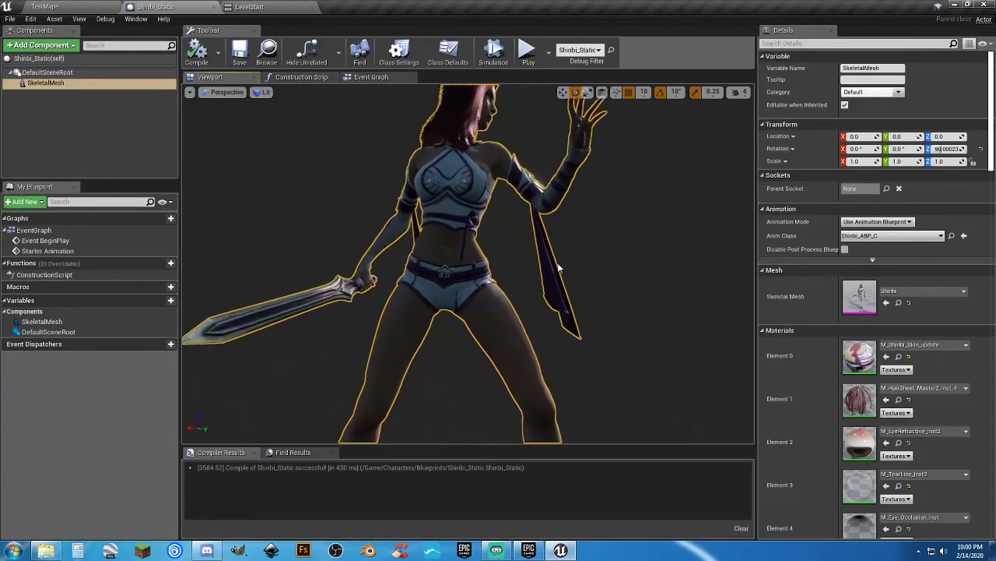
{"action": "scroll", "coordinate": [544, 272], "scroll_direction": "down", "scroll_amount": 5}
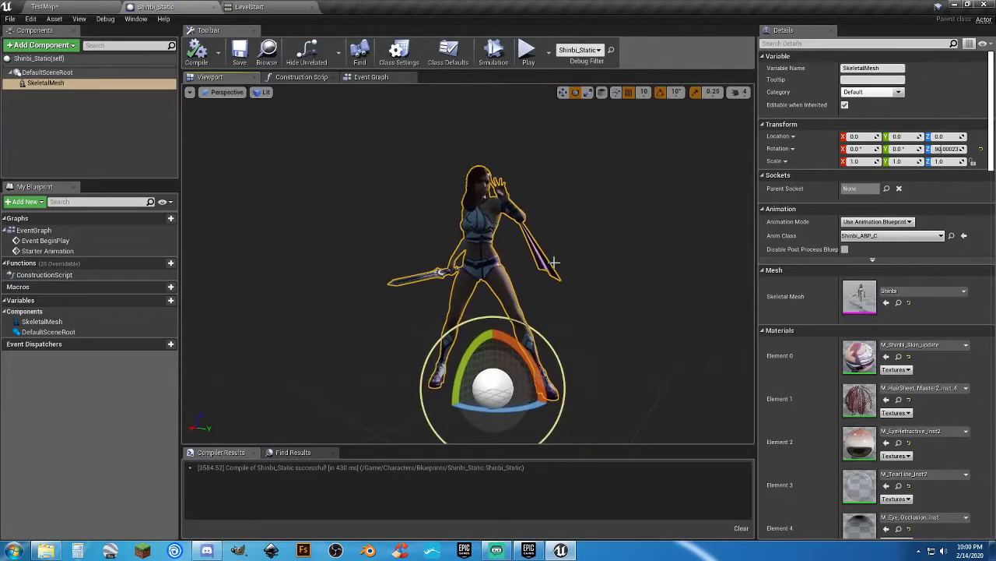
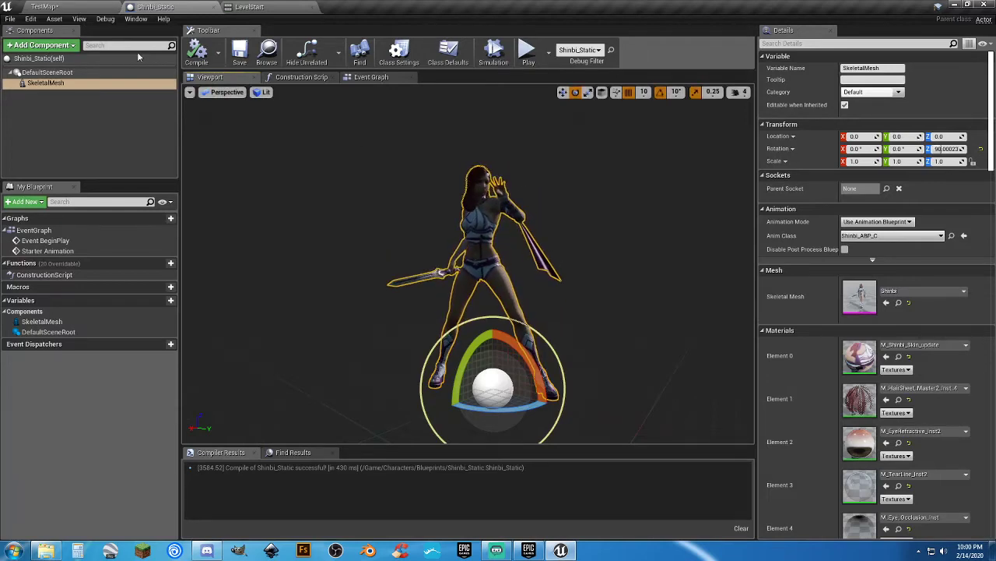
Create a folder named "Whatever" inside the Characters/Animations content folder and open it
{"action": "left_click", "coordinate": [81, 8]}
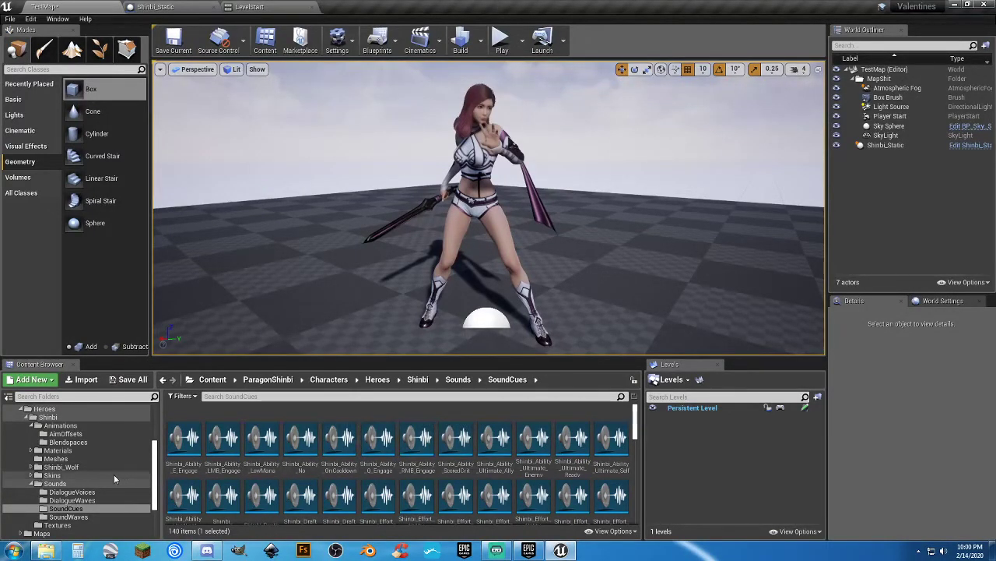
{"action": "left_click", "coordinate": [69, 426]}
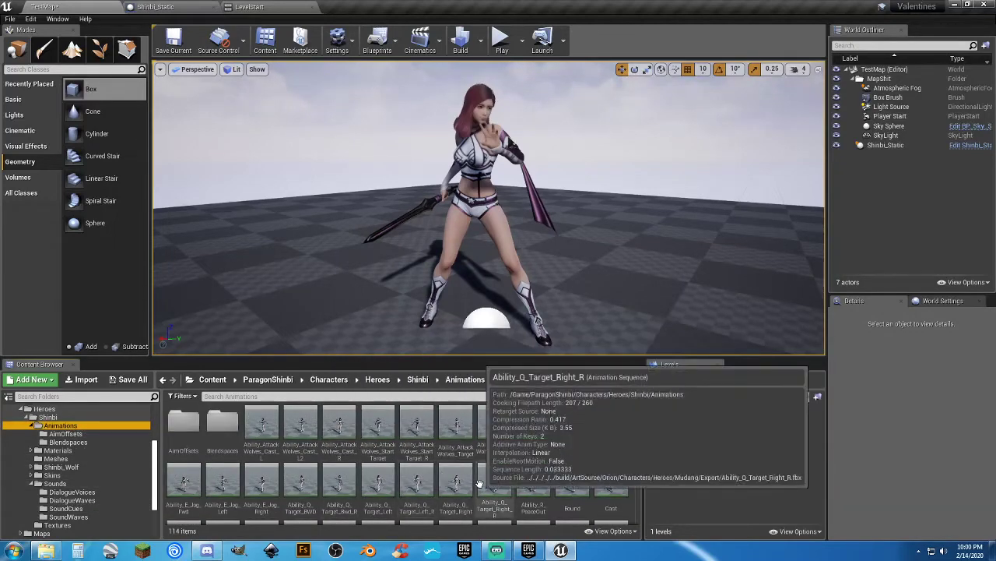
{"action": "scroll", "coordinate": [38, 428], "scroll_direction": "up", "scroll_amount": 5}
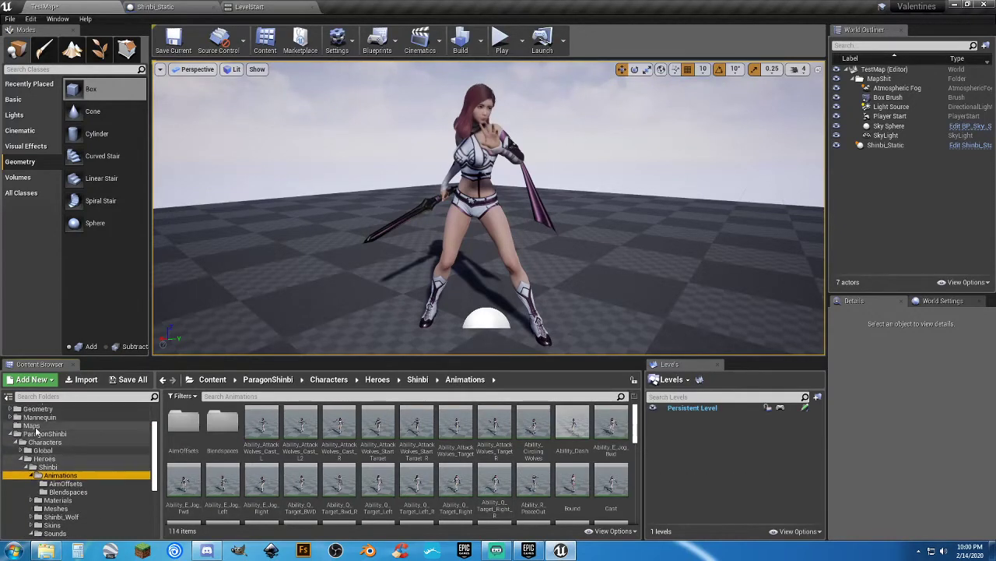
{"action": "left_click", "coordinate": [44, 436]}
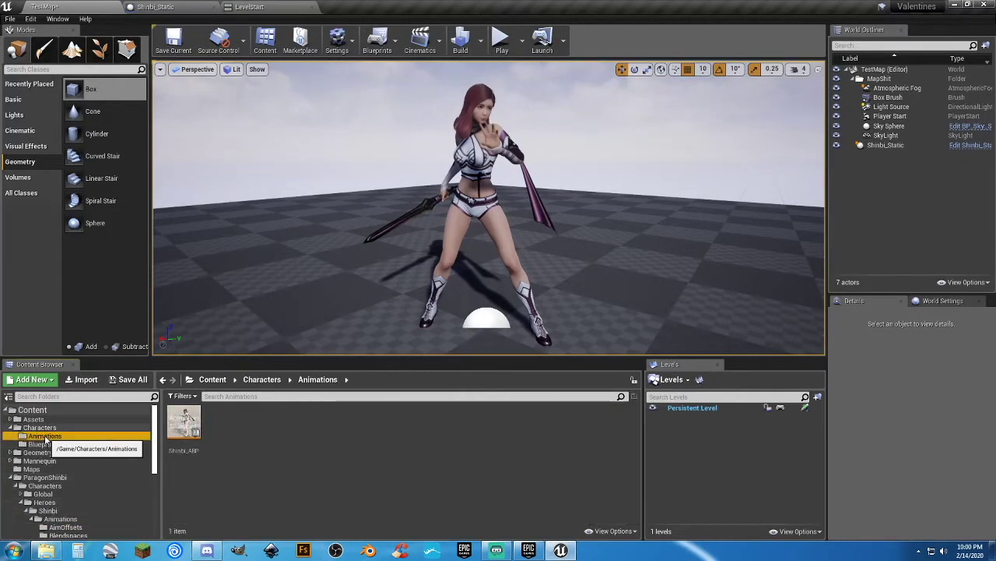
{"action": "right_click", "coordinate": [238, 421]}
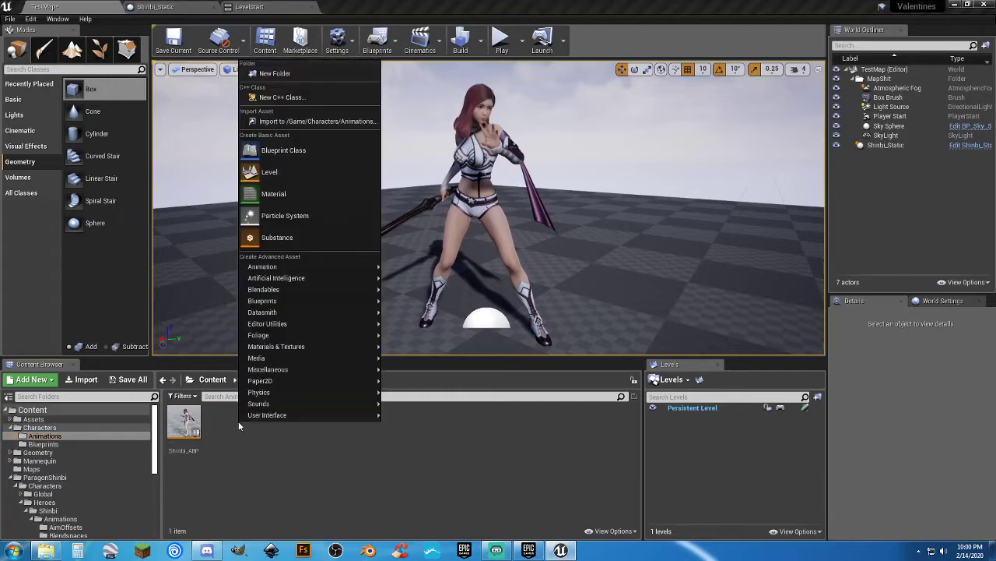
{"action": "left_click", "coordinate": [291, 75]}
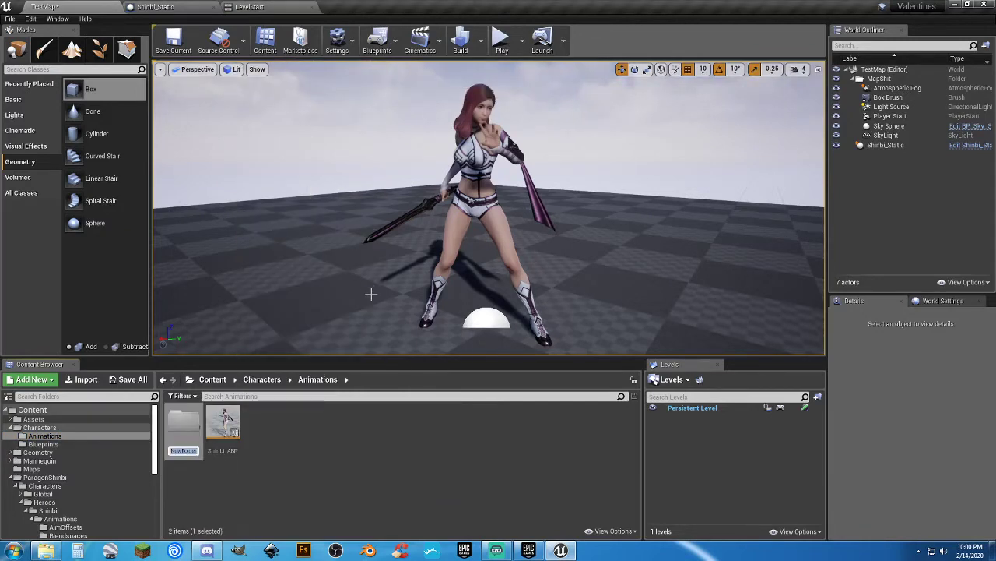
{"action": "type", "text": "Whatever"}
{"action": "key", "text": "Return"}
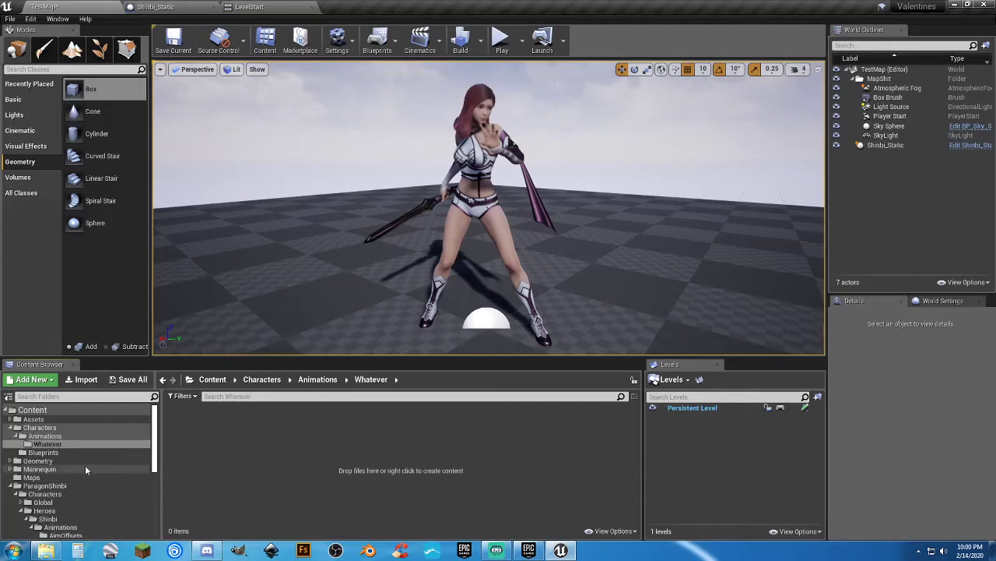
Preview the Cast animation from ParagonShinbi's Shinbi/Animations folder, close it and return to the Shinbi_Static blueprint
{"action": "scroll", "coordinate": [40, 527], "scroll_direction": "down", "scroll_amount": 1}
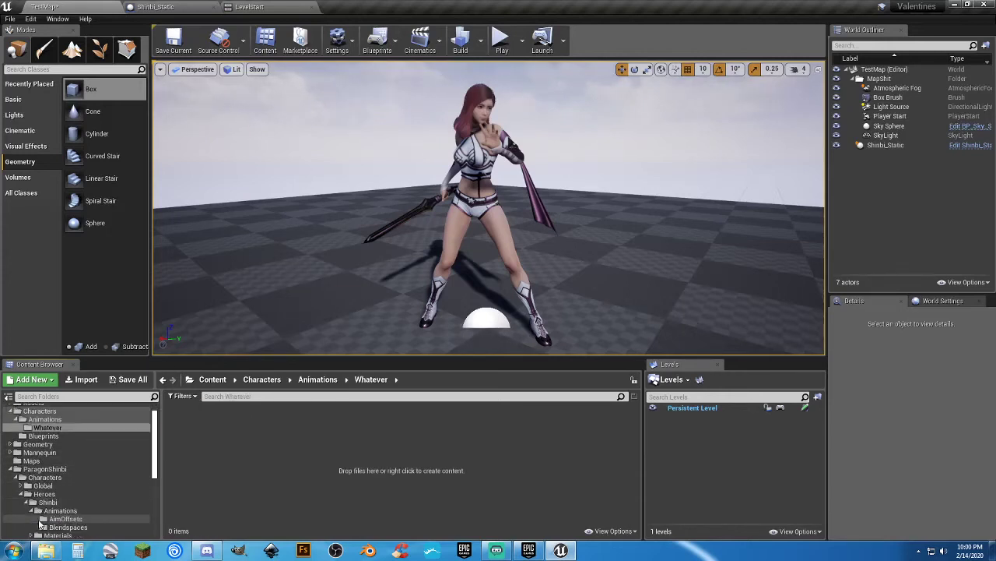
{"action": "scroll", "coordinate": [40, 526], "scroll_direction": "down", "scroll_amount": 1}
{"action": "left_click", "coordinate": [61, 494]}
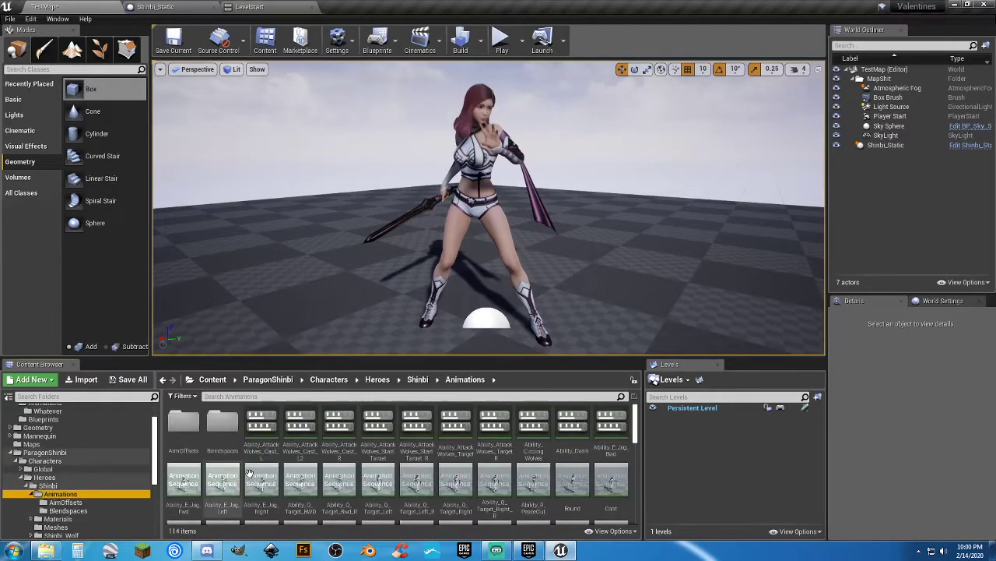
{"action": "left_click", "coordinate": [571, 421]}
{"action": "scroll", "coordinate": [583, 473], "scroll_direction": "down", "scroll_amount": 1}
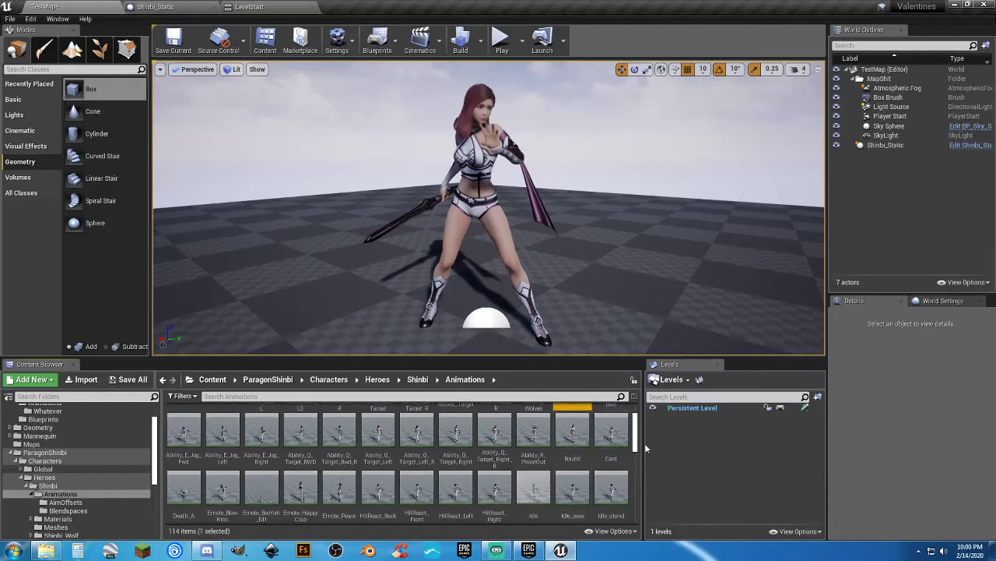
{"action": "double_click", "coordinate": [616, 439]}
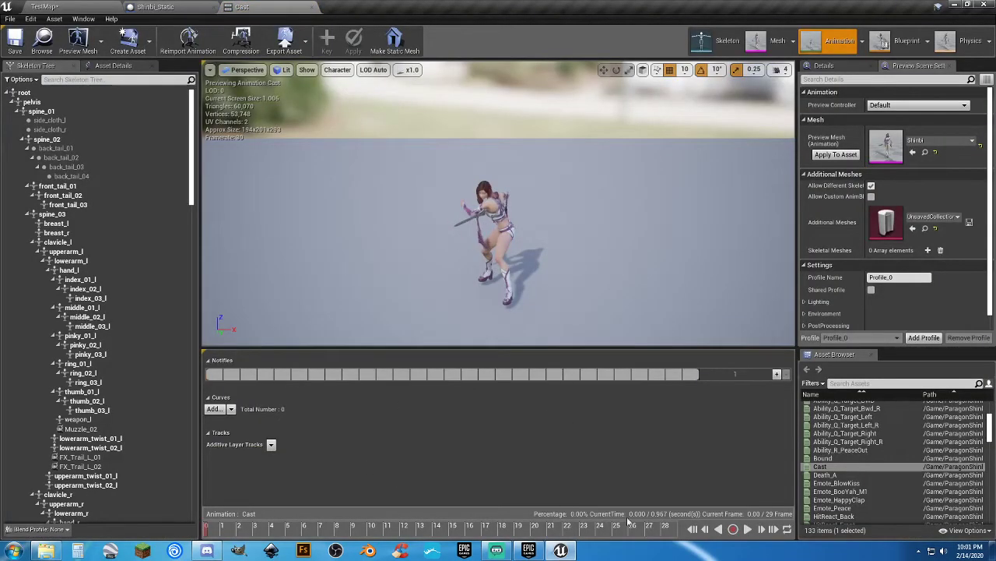
{"action": "left_click", "coordinate": [746, 529]}
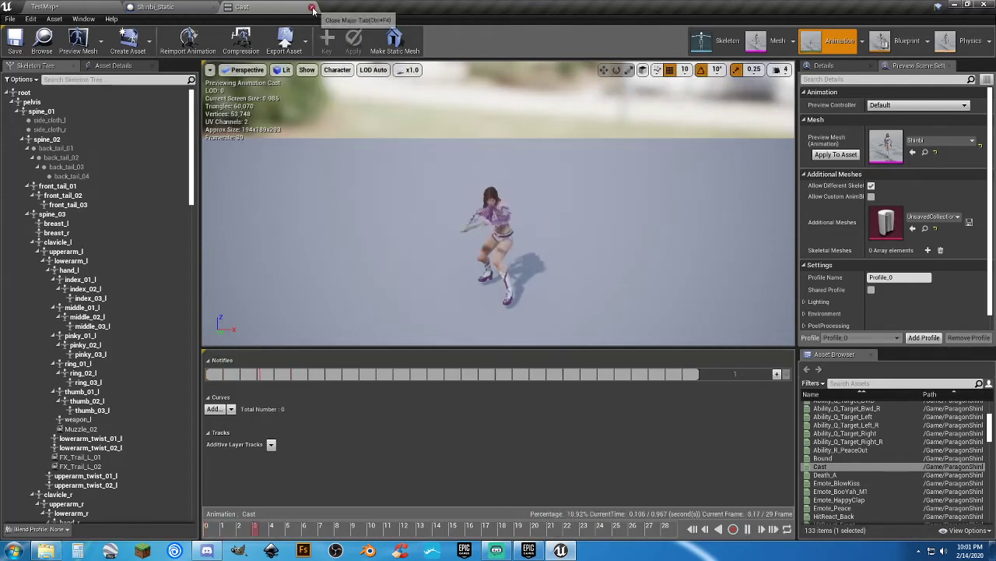
{"action": "left_click", "coordinate": [148, 7]}
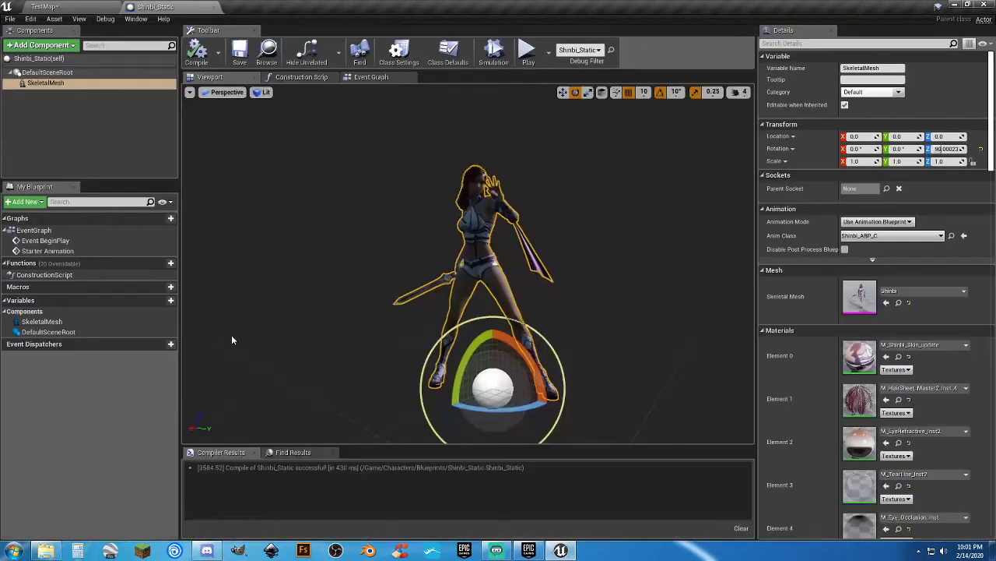
Close the Shinbi_Static blueprint and preview the Emote_BooYah_M1 animation from Shinbi's Animations folder
{"action": "left_click", "coordinate": [214, 7]}
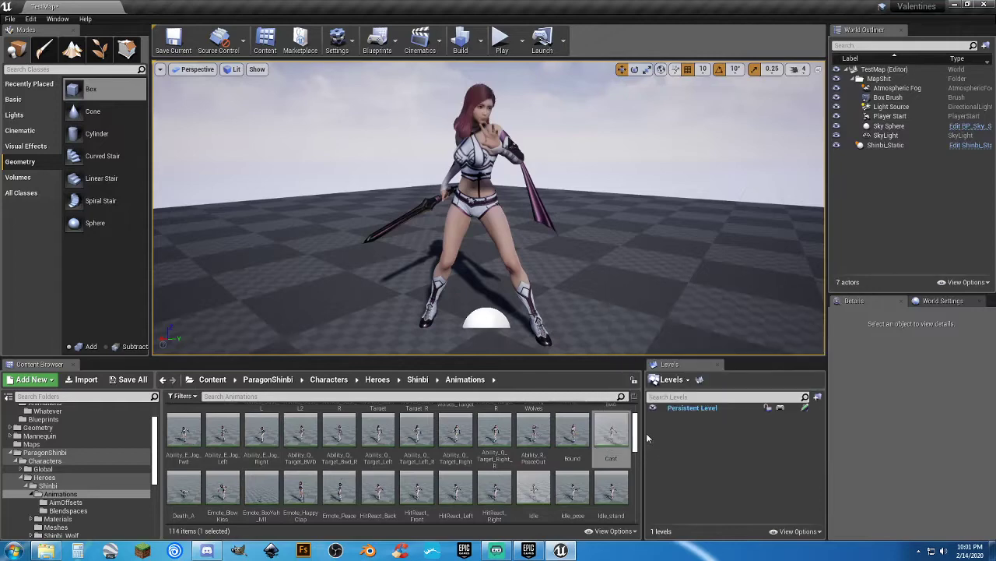
{"action": "left_click_drag", "start_coordinate": [635, 440], "coordinate": [635, 449]}
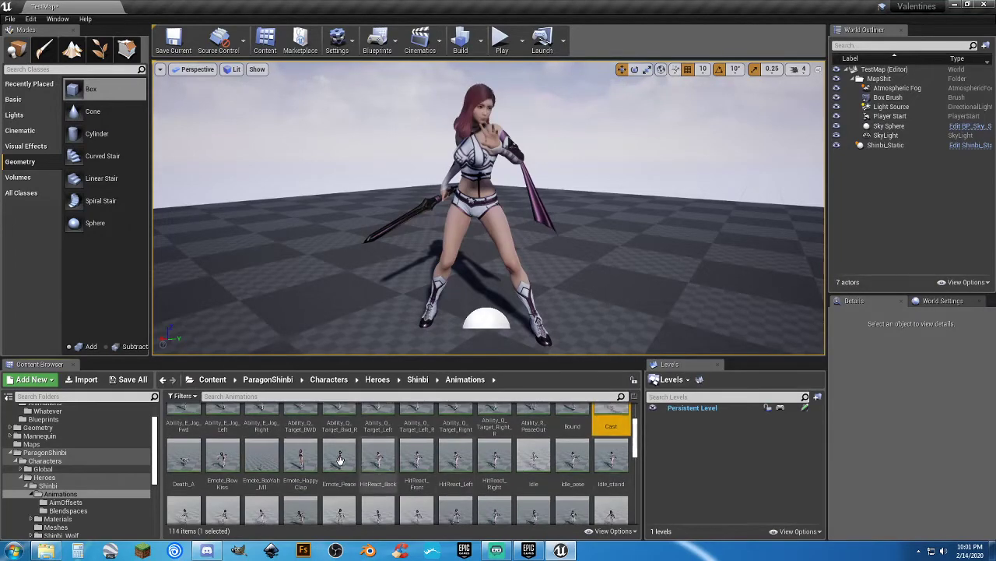
{"action": "left_click", "coordinate": [262, 464]}
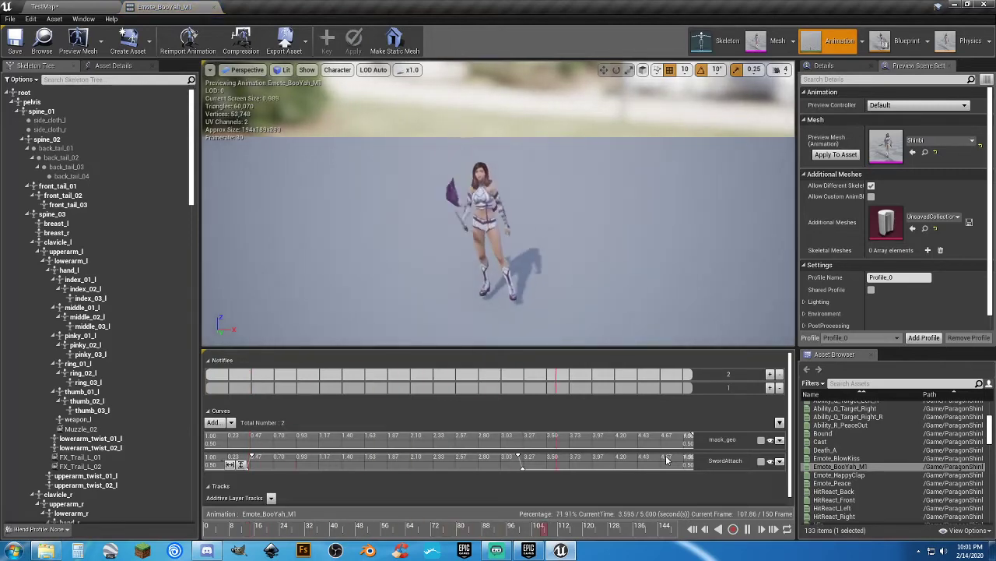
{"action": "mouse_move", "coordinate": [560, 301]}
{"action": "right_mouse_down"}
{"action": "mouse_move", "coordinate": [556, 156]}
{"action": "mouse_move", "coordinate": [559, 300]}
{"action": "right_mouse_up"}
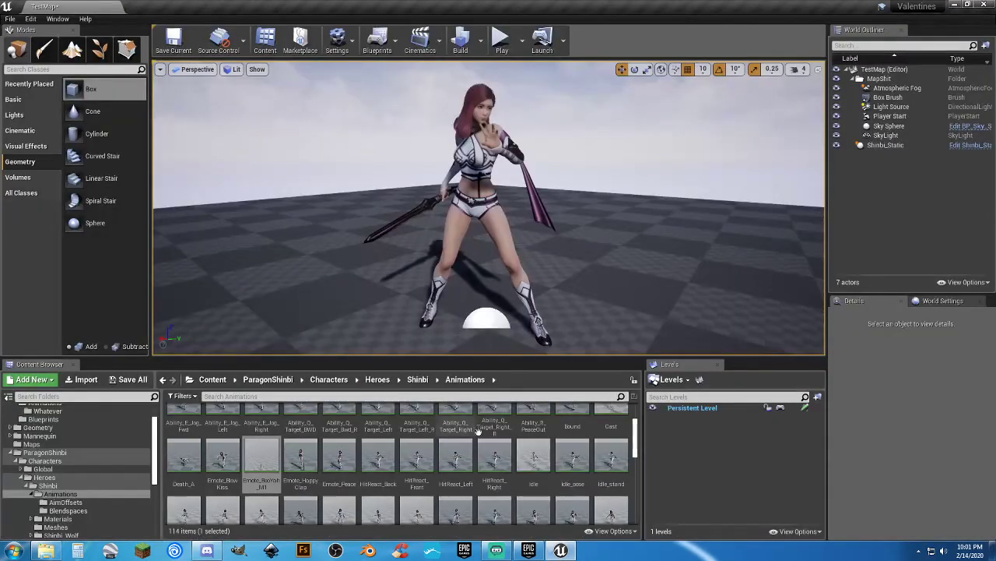
{"action": "scroll", "coordinate": [478, 433], "scroll_direction": "down", "scroll_amount": 1}
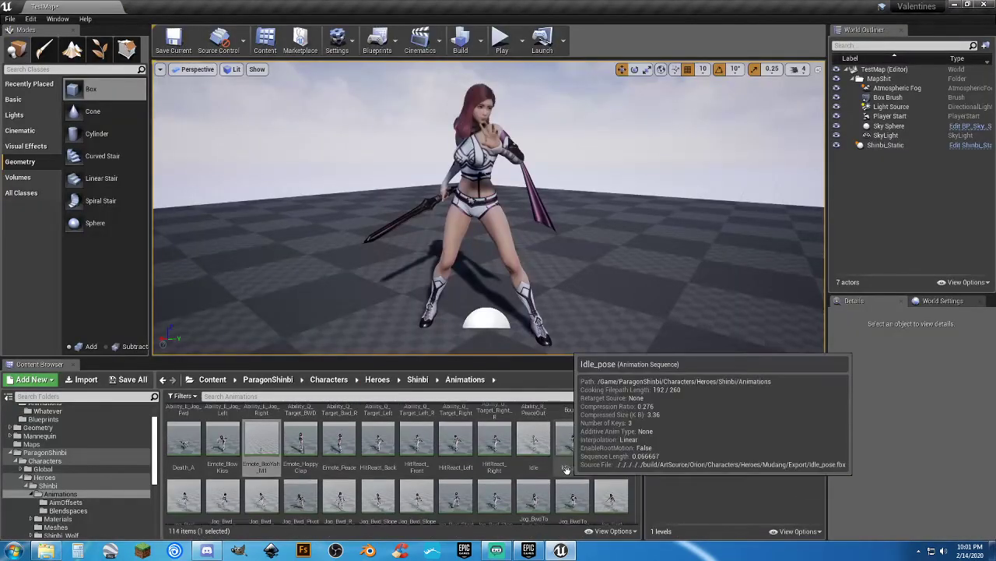
Apply the Shinbi preview mesh to the Emote_Peace animation, save the animation and close it
{"action": "left_click", "coordinate": [341, 441]}
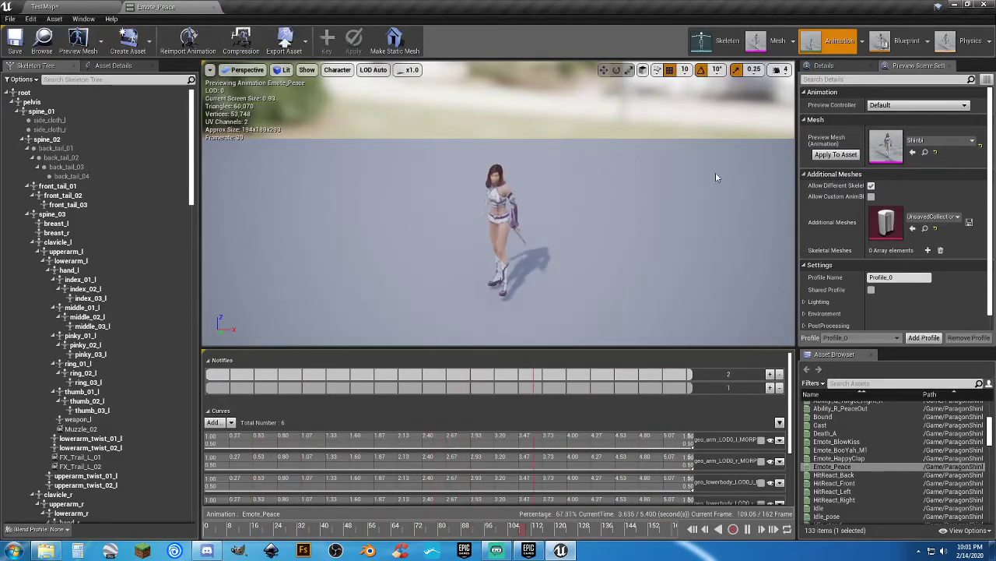
{"action": "left_click", "coordinate": [836, 154]}
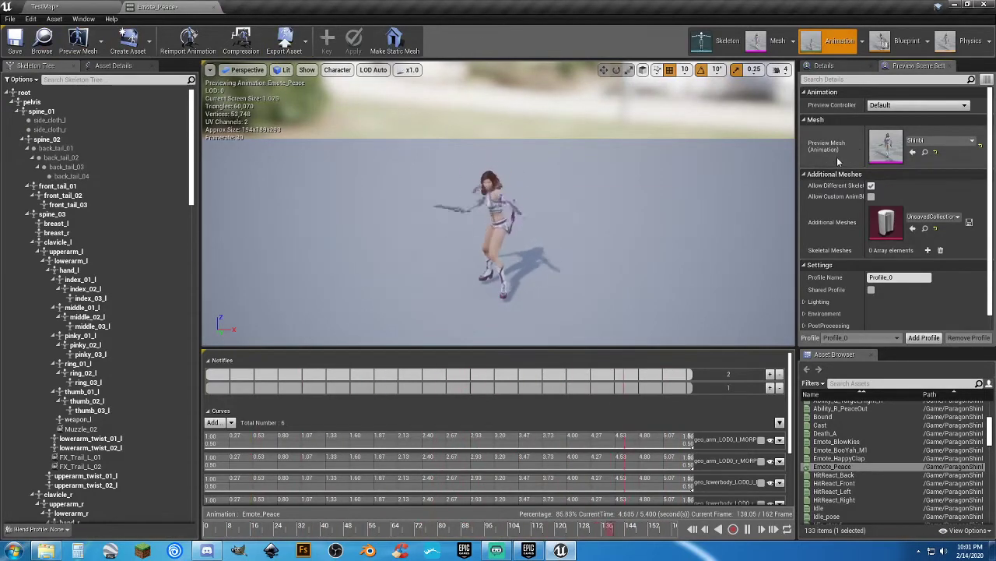
{"action": "left_click", "coordinate": [16, 39]}
{"action": "left_click", "coordinate": [220, 7]}
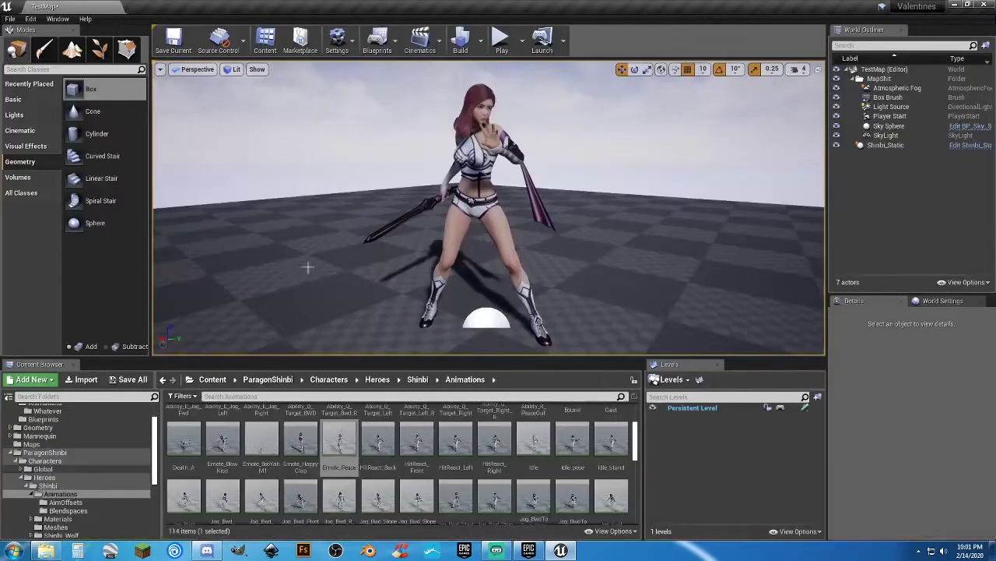
{"action": "right_click", "coordinate": [346, 446]}
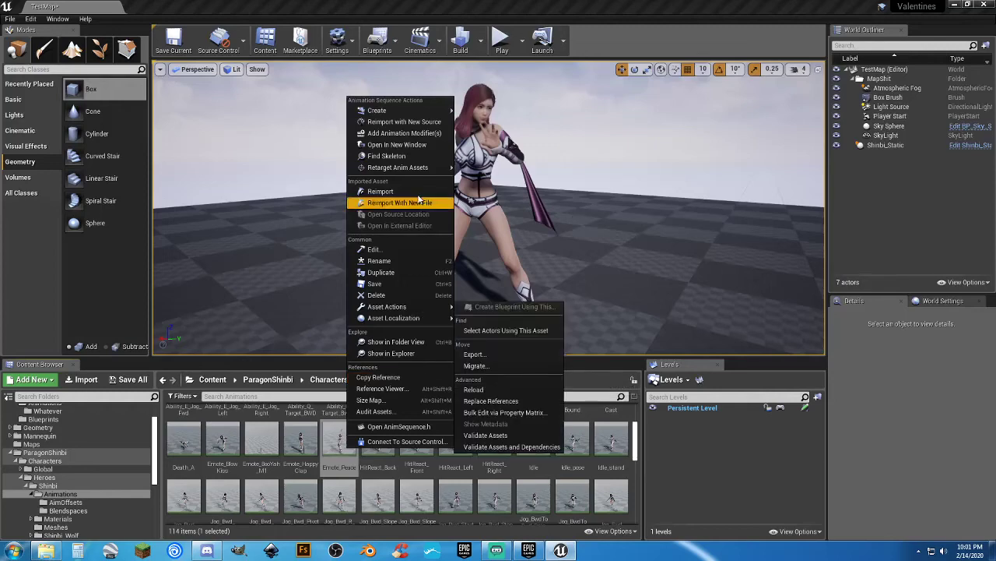
{"action": "mouse_move", "coordinate": [404, 167]}
{"action": "left_click", "coordinate": [514, 166]}
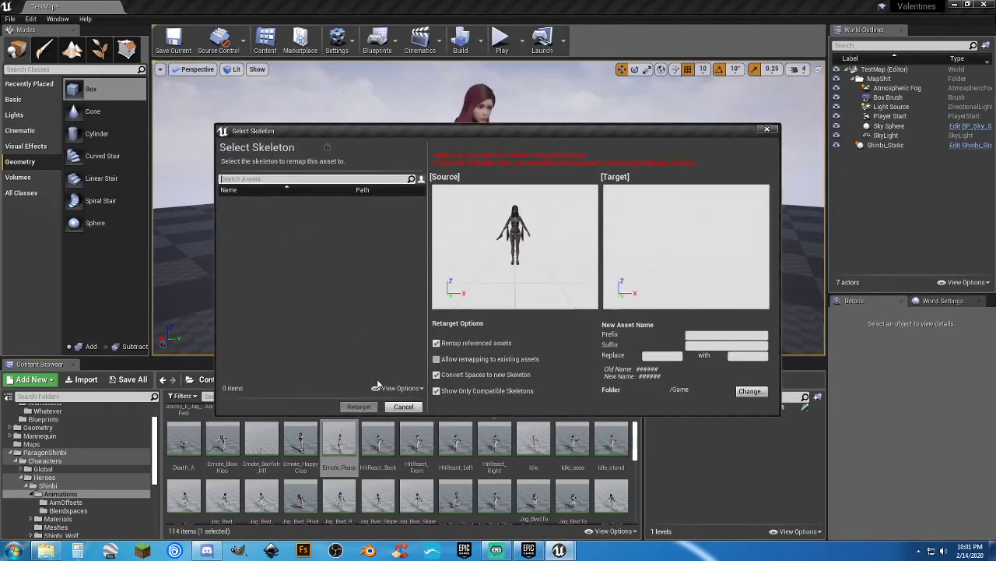
{"action": "left_click", "coordinate": [404, 408]}
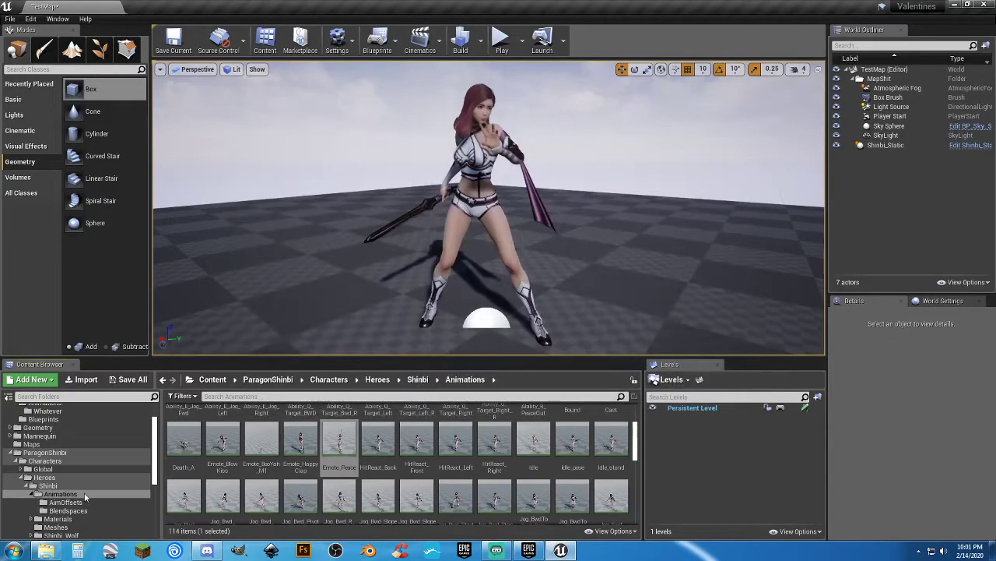
Collapse Shinbi's Sounds folder and the ParagonShinbi FX folder in the content folder tree
{"action": "scroll", "coordinate": [82, 505], "scroll_direction": "down", "scroll_amount": 3}
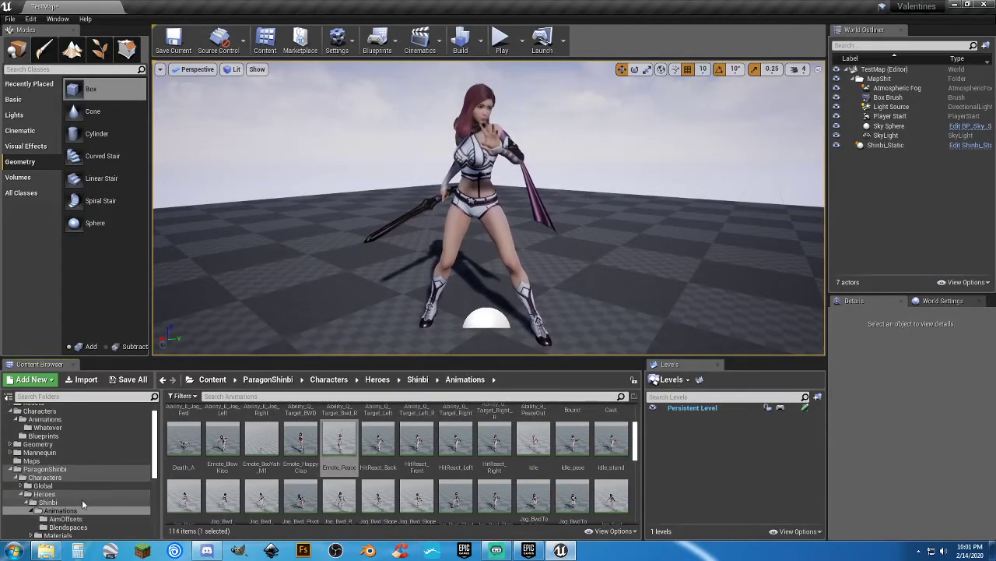
{"action": "scroll", "coordinate": [81, 502], "scroll_direction": "up", "scroll_amount": 3}
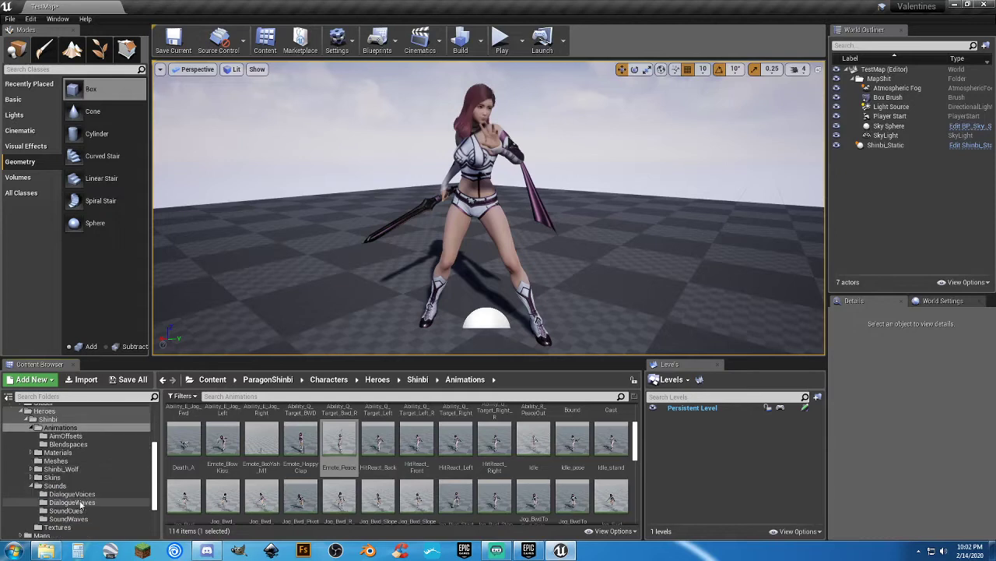
{"action": "scroll", "coordinate": [69, 498], "scroll_direction": "down", "scroll_amount": 5}
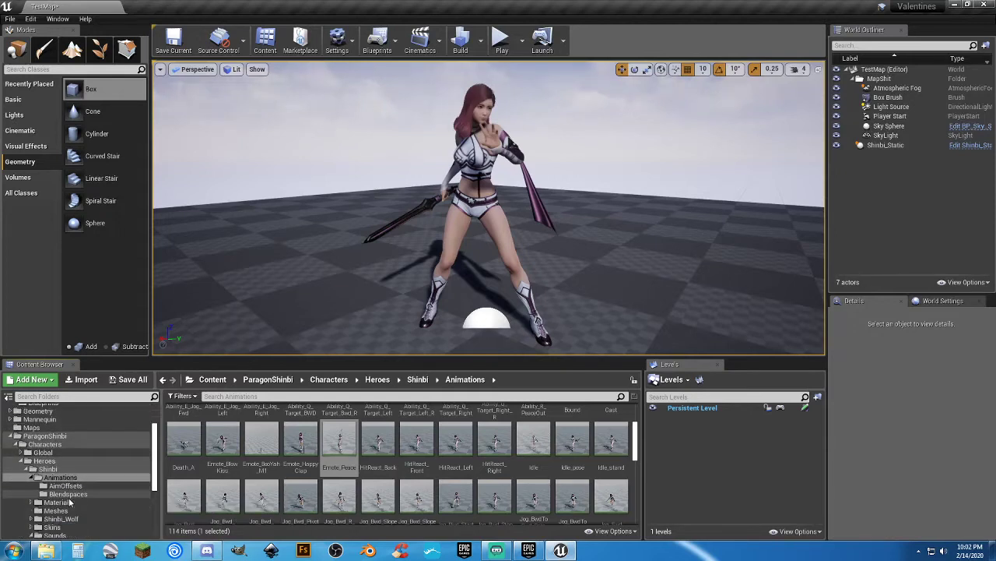
{"action": "left_click", "coordinate": [31, 486]}
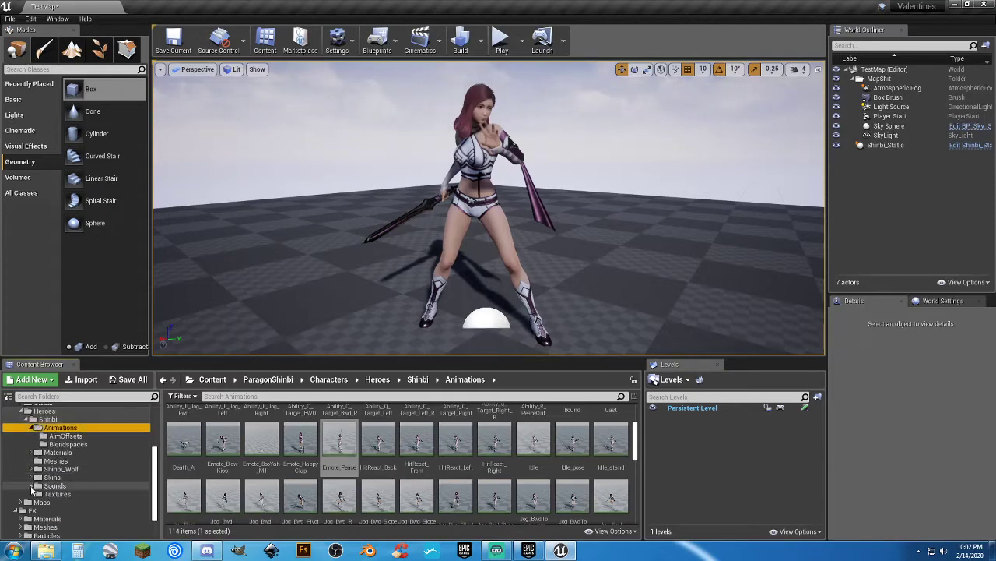
{"action": "scroll", "coordinate": [31, 487], "scroll_direction": "down", "scroll_amount": 2}
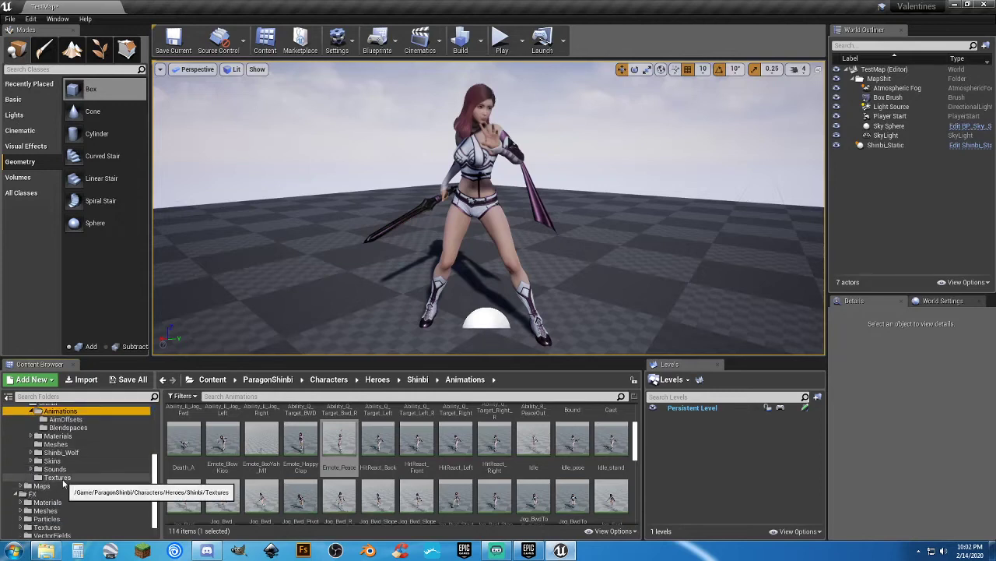
{"action": "left_click", "coordinate": [16, 494]}
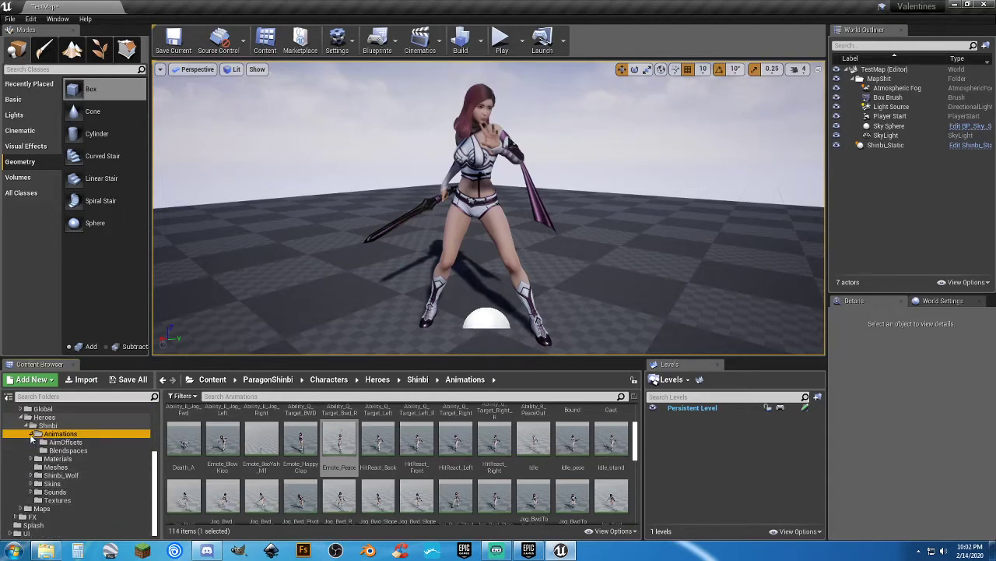
Open Shinbi_Skeleton from Shinbi's Meshes folder and check which rig its Retarget Manager uses
{"action": "left_click", "coordinate": [54, 467]}
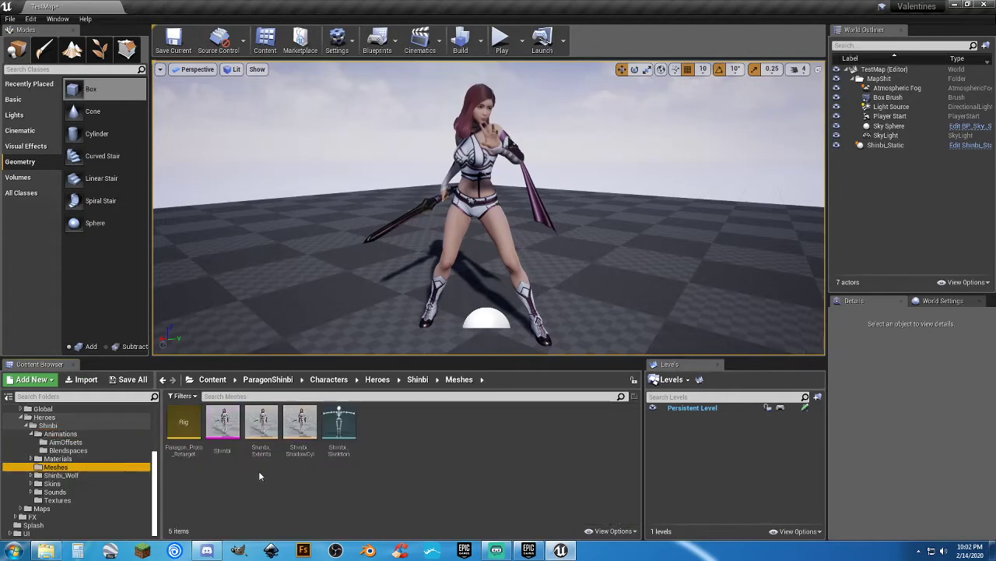
{"action": "double_click", "coordinate": [339, 424]}
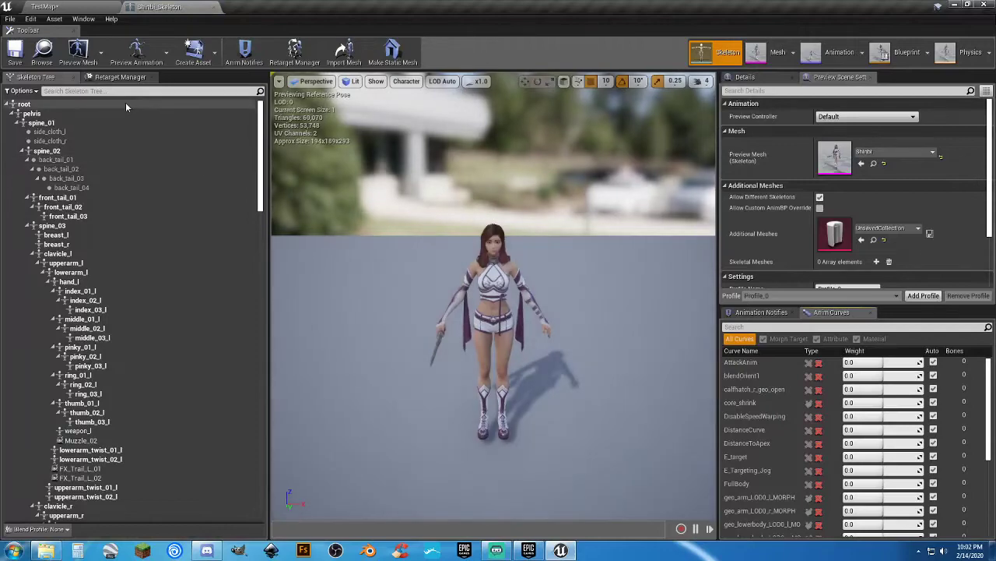
{"action": "left_click", "coordinate": [117, 77]}
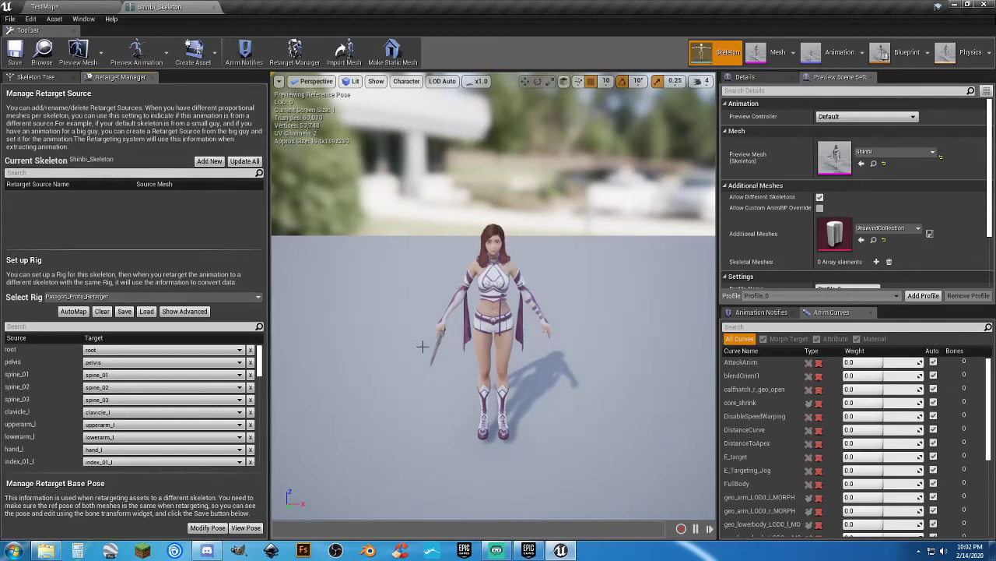
{"action": "left_click", "coordinate": [258, 301]}
{"action": "left_click", "coordinate": [74, 297]}
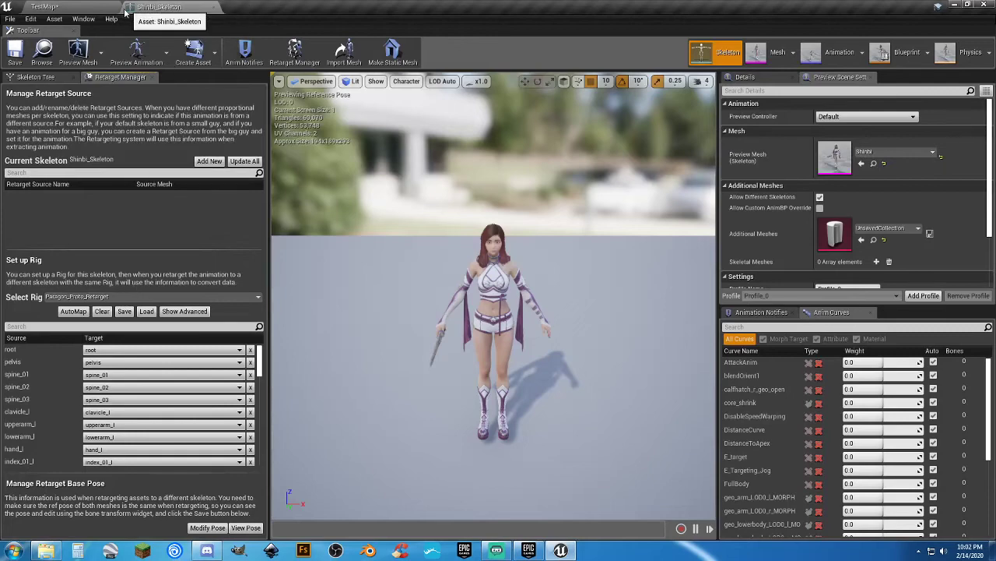
Open UE4_Mannequin_Skeleton from the Mannequin/Character/Mesh content folder
{"action": "left_click", "coordinate": [79, 10]}
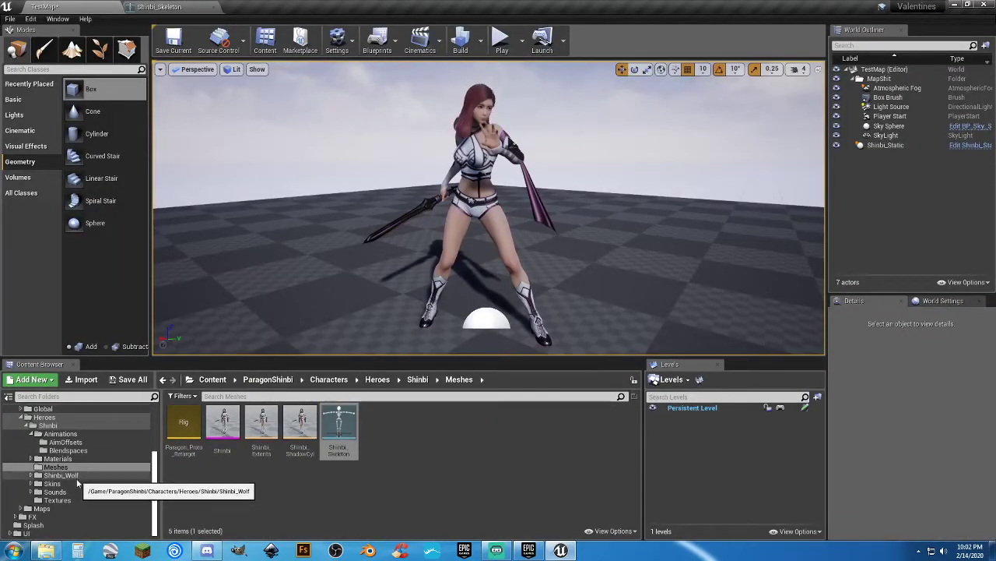
{"action": "scroll", "coordinate": [55, 470], "scroll_direction": "up", "scroll_amount": 3}
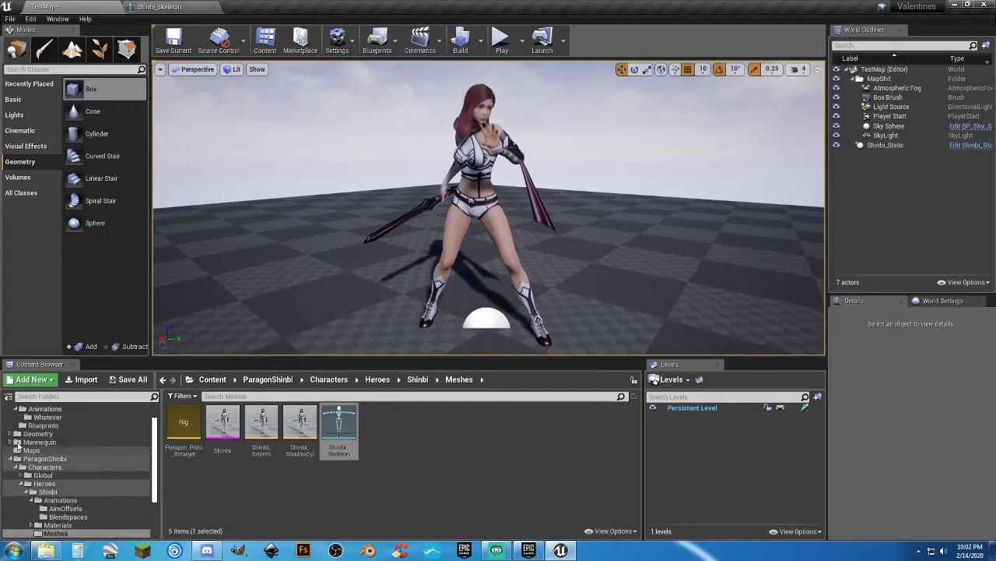
{"action": "left_click", "coordinate": [13, 443]}
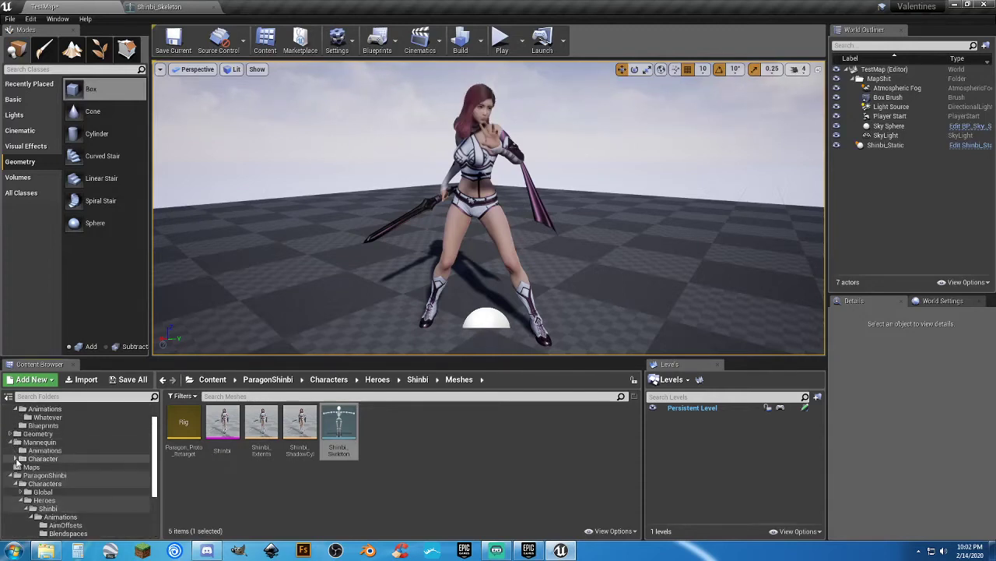
{"action": "left_click", "coordinate": [15, 459]}
{"action": "left_click", "coordinate": [42, 475]}
{"action": "left_click", "coordinate": [262, 432]}
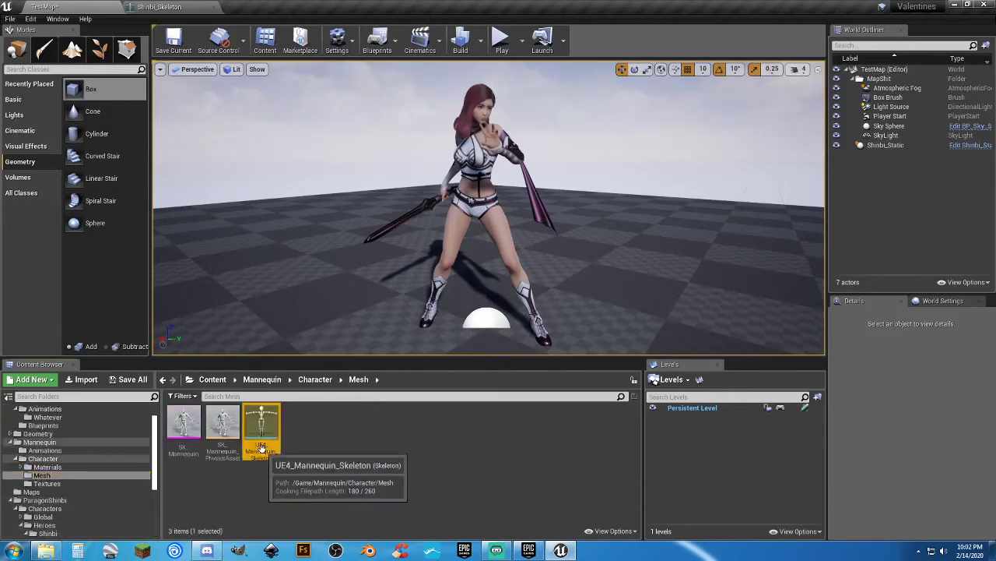
{"action": "double_click", "coordinate": [262, 450]}
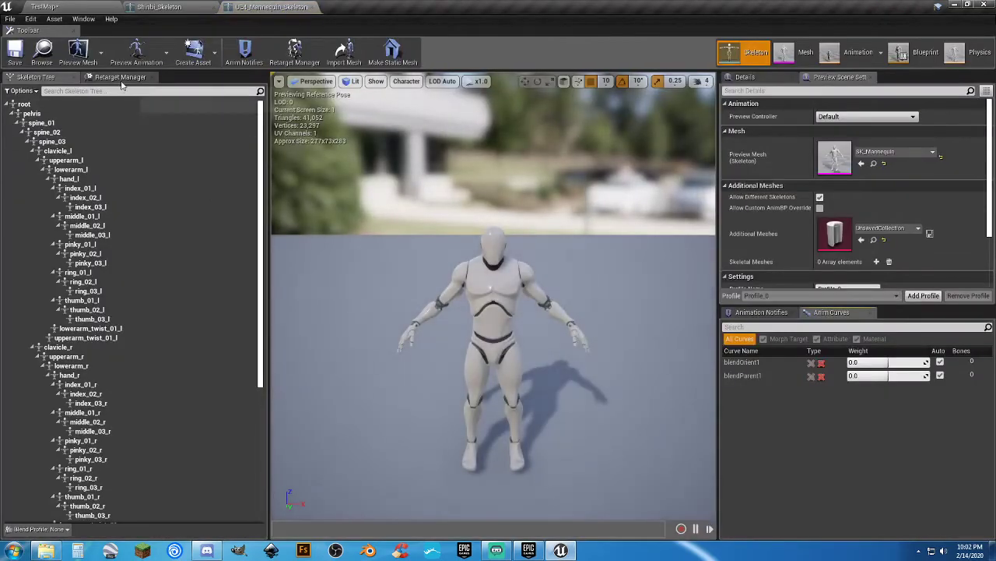
Assign the Paragon_Proto_Retarget rig to UE4_Mannequin_Skeleton in its Retarget Manager
{"action": "left_click", "coordinate": [120, 77]}
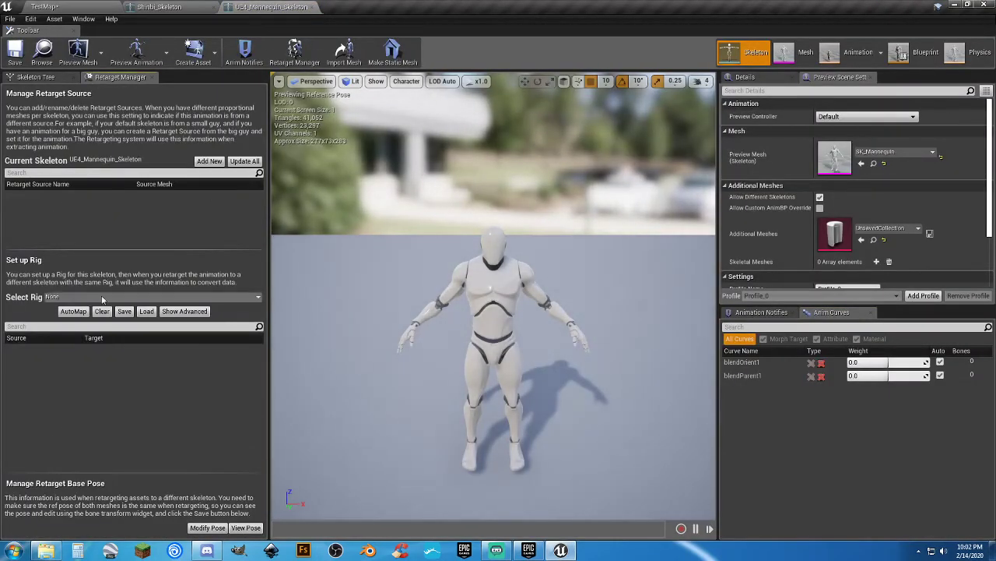
{"action": "left_click", "coordinate": [238, 294]}
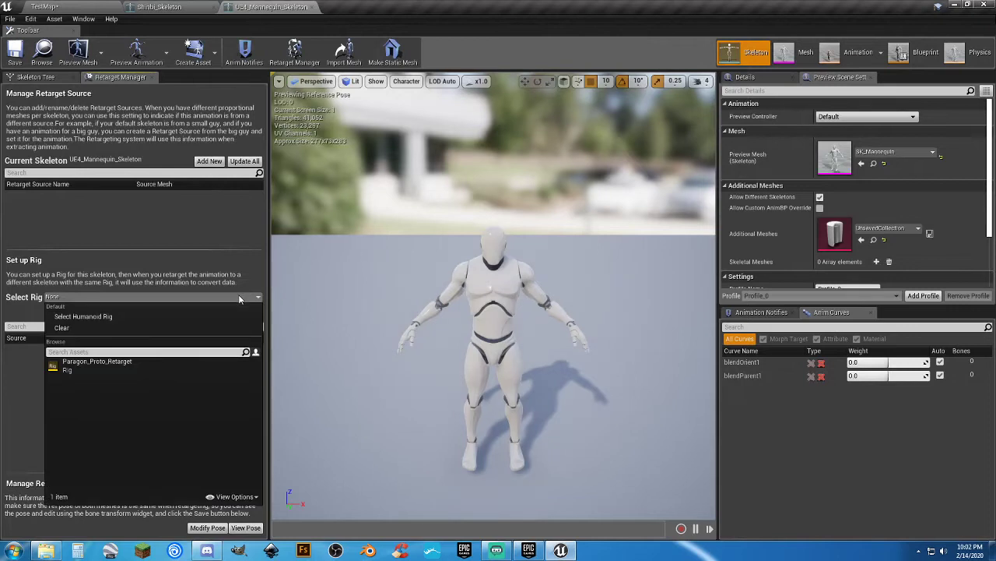
{"action": "left_click", "coordinate": [145, 366]}
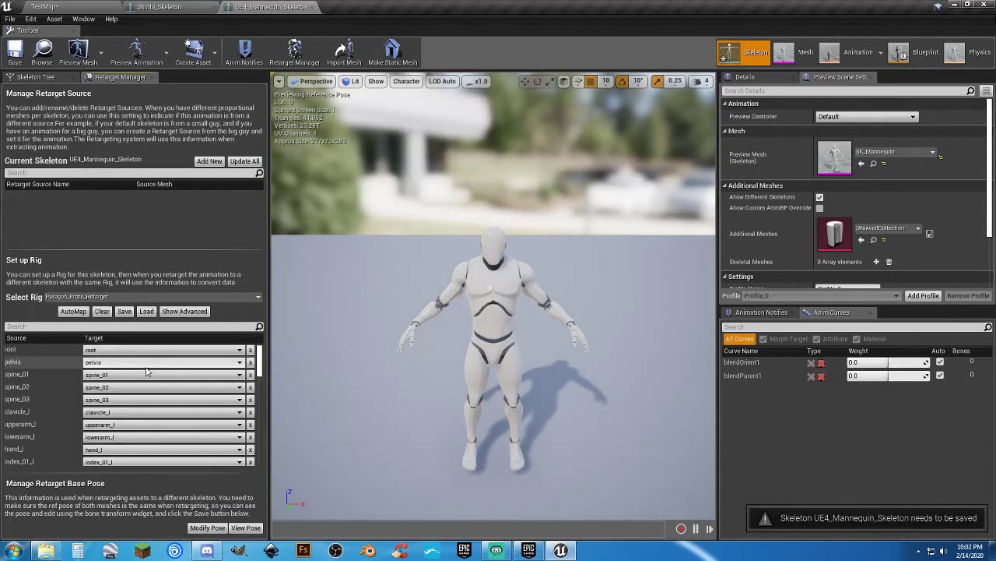
Check the bone mappings of UE4_Mannequin_Skeleton's Paragon_Proto_Retarget rig from root to ik_hand_r and save the skeleton
{"action": "scroll", "coordinate": [176, 372], "scroll_direction": "down", "scroll_amount": 6}
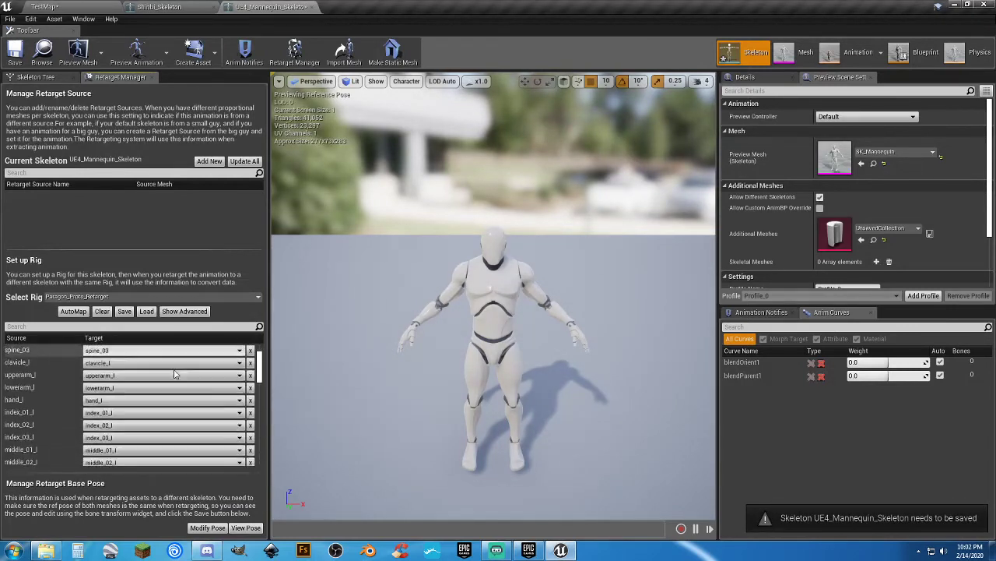
{"action": "scroll", "coordinate": [172, 378], "scroll_direction": "down", "scroll_amount": 6}
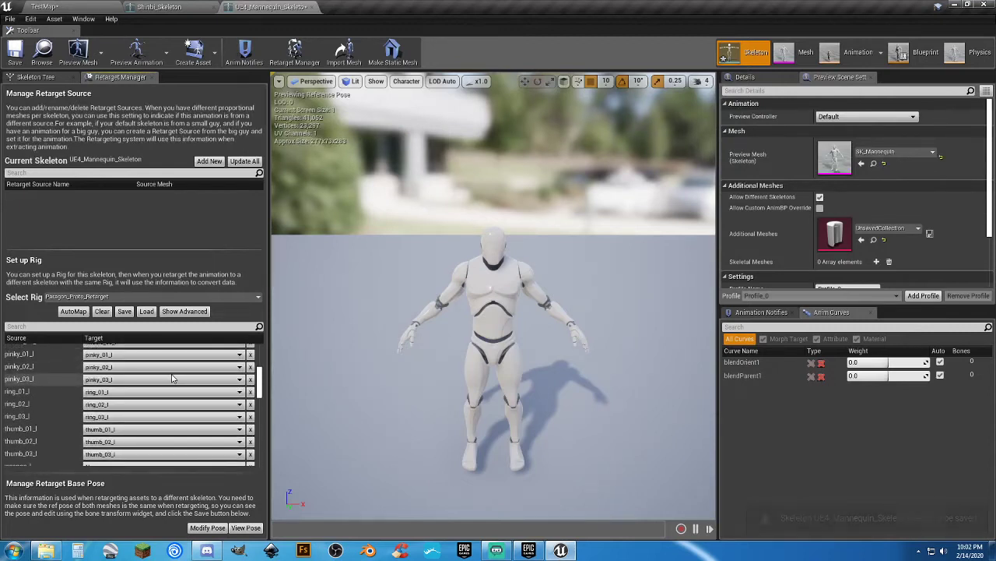
{"action": "scroll", "coordinate": [172, 378], "scroll_direction": "down", "scroll_amount": 6}
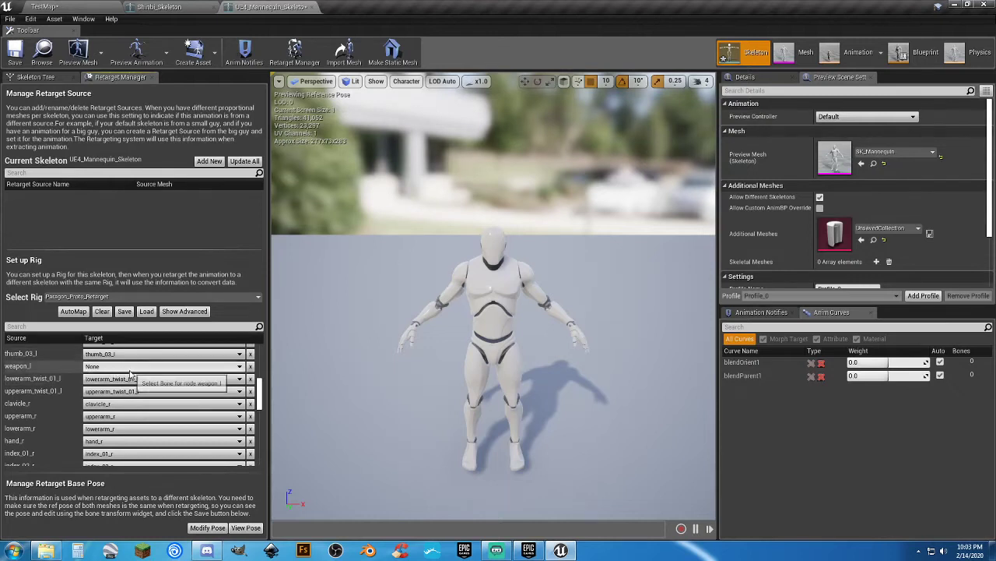
{"action": "scroll", "coordinate": [177, 374], "scroll_direction": "down", "scroll_amount": 5}
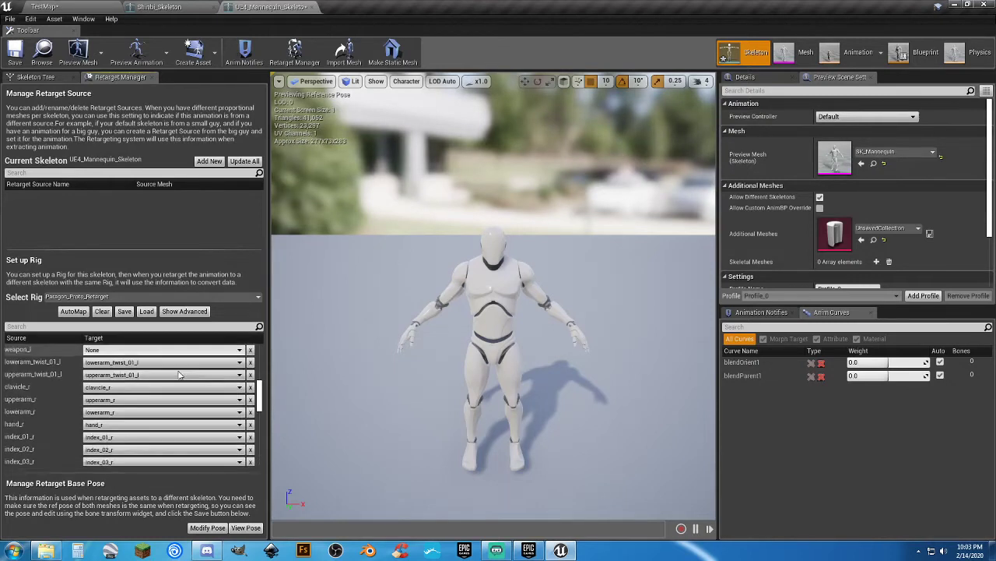
{"action": "scroll", "coordinate": [179, 375], "scroll_direction": "down", "scroll_amount": 2}
{"action": "scroll", "coordinate": [181, 377], "scroll_direction": "down", "scroll_amount": 5}
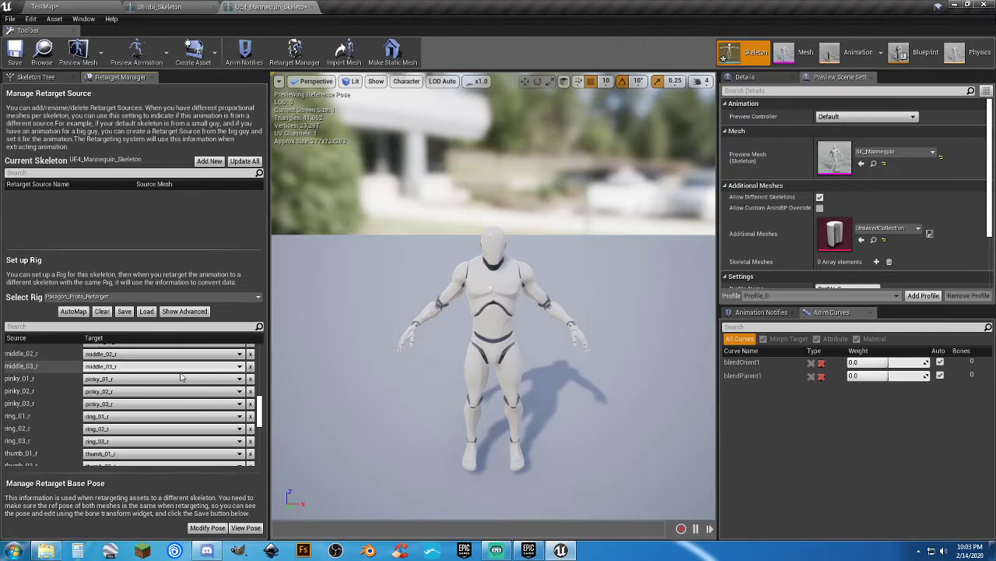
{"action": "scroll", "coordinate": [181, 377], "scroll_direction": "down", "scroll_amount": 5}
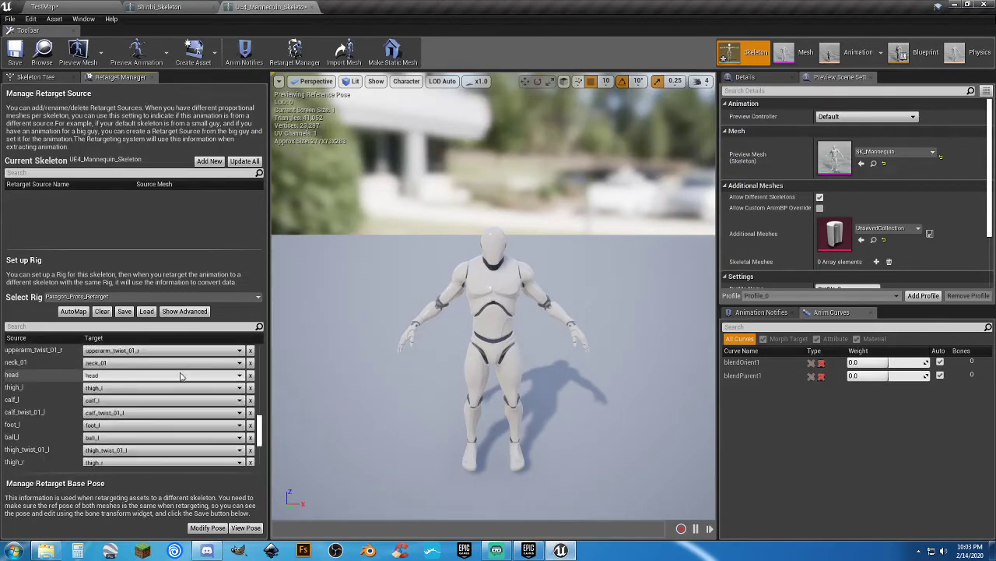
{"action": "scroll", "coordinate": [181, 376], "scroll_direction": "down", "scroll_amount": 1}
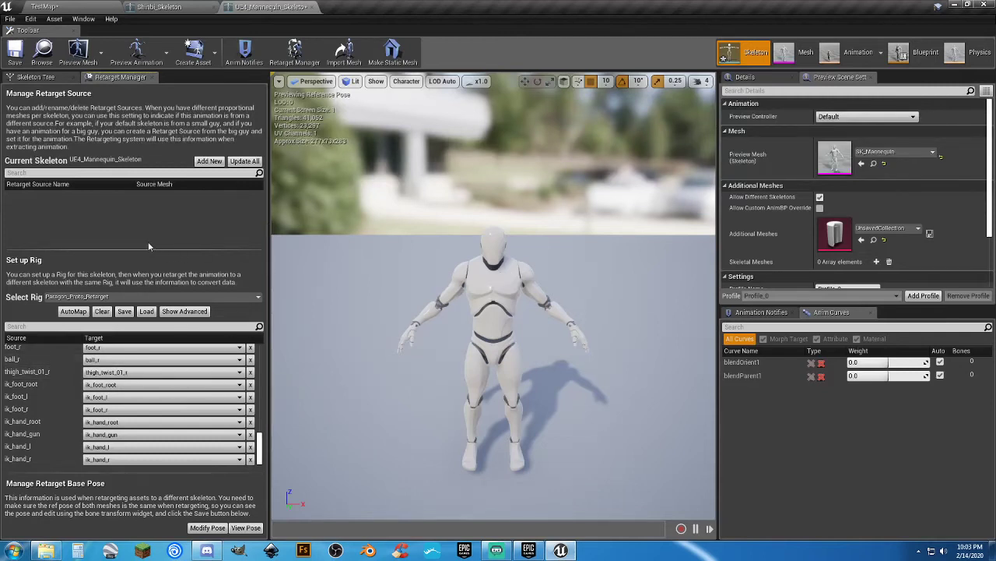
{"action": "left_click", "coordinate": [13, 53]}
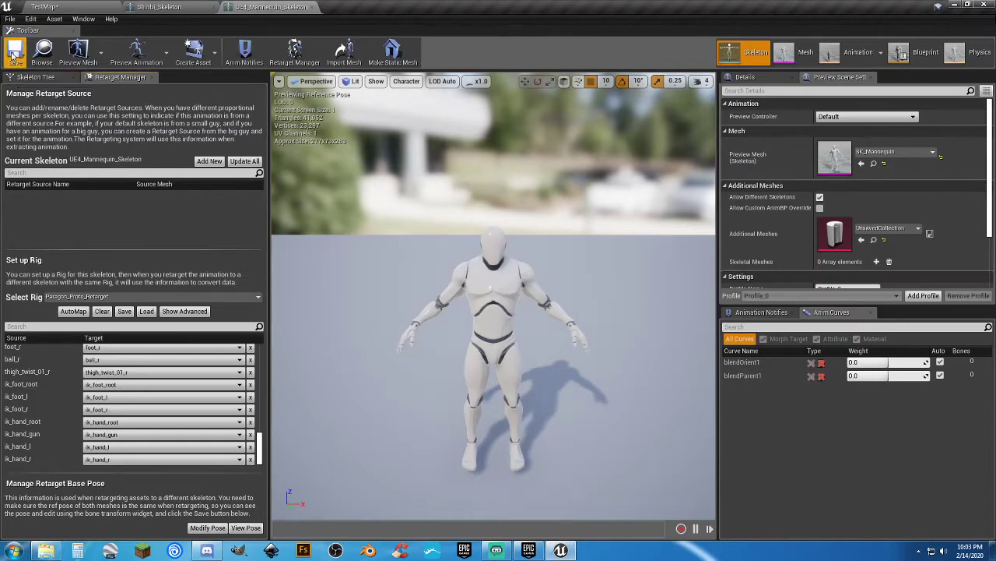
Return to TestMap and open Shinbi's Animations folder under ParagonShinbi/Characters/Heroes
{"action": "left_click", "coordinate": [83, 13]}
{"action": "left_click", "coordinate": [395, 436]}
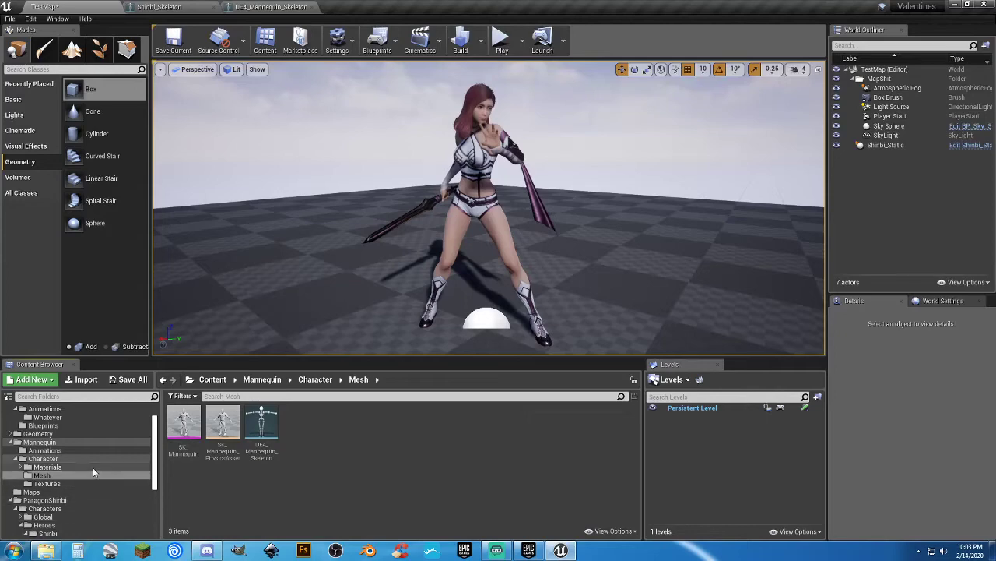
{"action": "scroll", "coordinate": [93, 468], "scroll_direction": "up", "scroll_amount": 2}
{"action": "scroll", "coordinate": [57, 459], "scroll_direction": "down", "scroll_amount": 2}
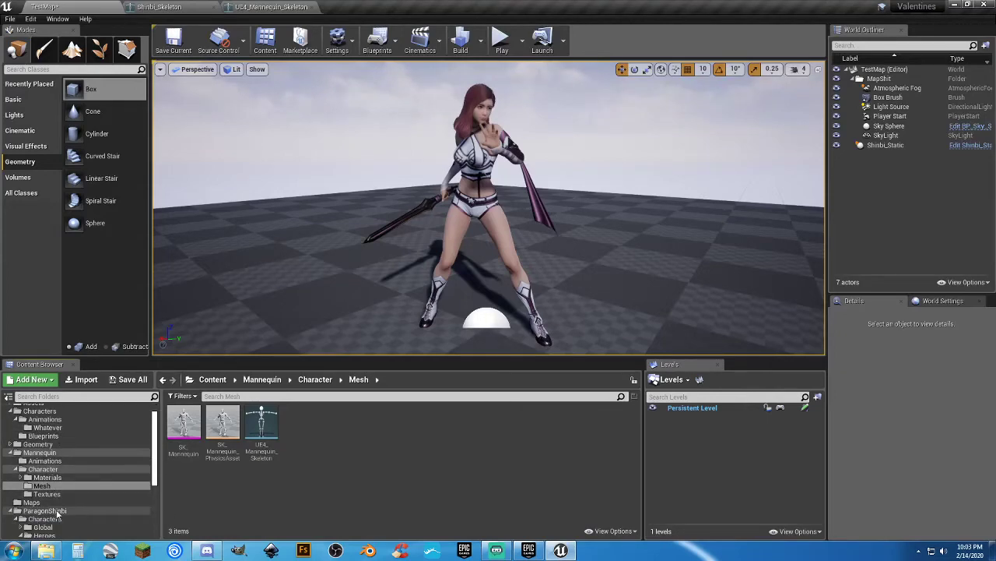
{"action": "scroll", "coordinate": [61, 514], "scroll_direction": "down", "scroll_amount": 2}
{"action": "left_click", "coordinate": [60, 502]}
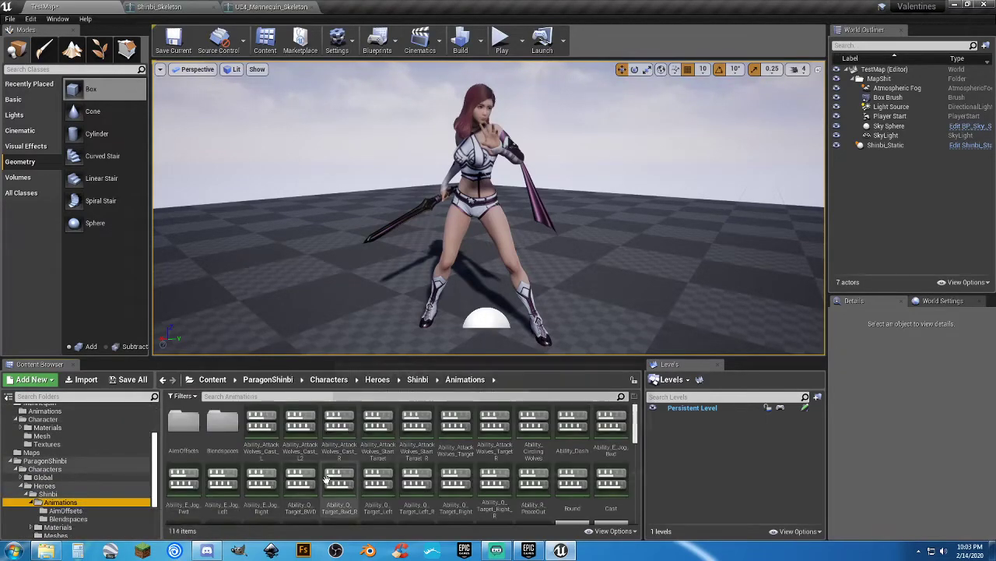
Find the Emote_HappyClap animation among Shinbi's animations, preview it and close its editor
{"action": "scroll", "coordinate": [474, 494], "scroll_direction": "down", "scroll_amount": 1}
{"action": "scroll", "coordinate": [526, 449], "scroll_direction": "down", "scroll_amount": 2}
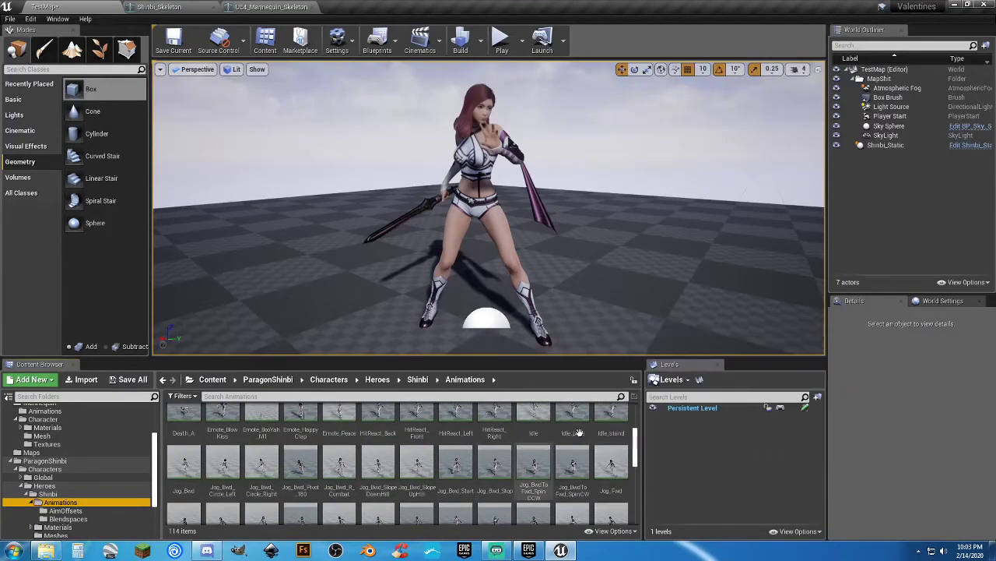
{"action": "scroll", "coordinate": [576, 428], "scroll_direction": "up", "scroll_amount": 1}
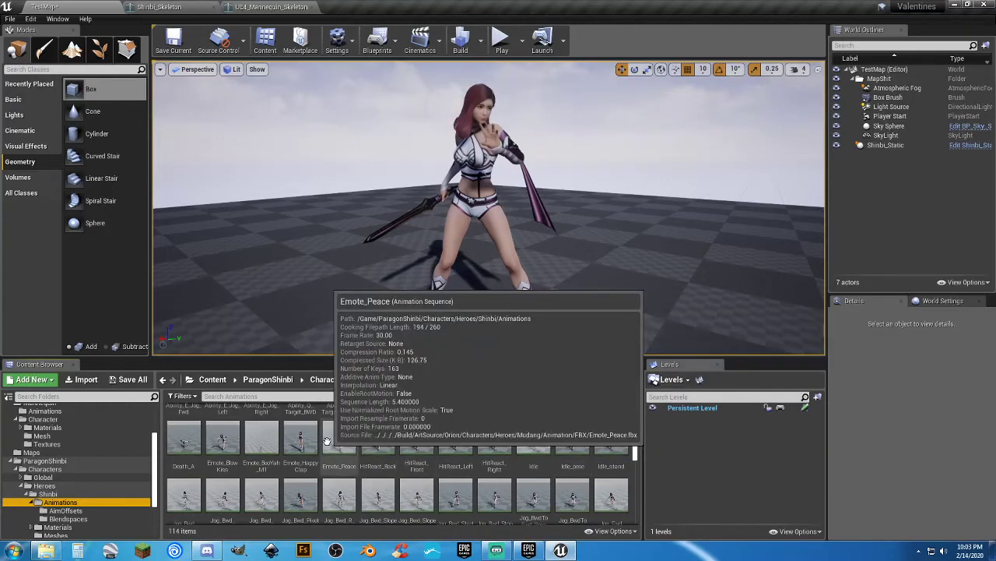
{"action": "double_click", "coordinate": [300, 436]}
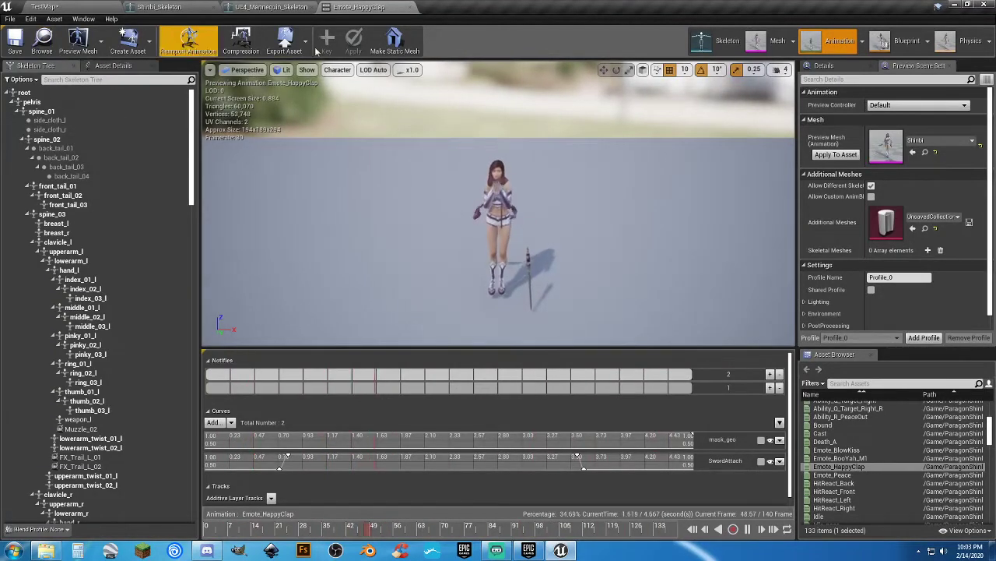
{"action": "left_click", "coordinate": [402, 7]}
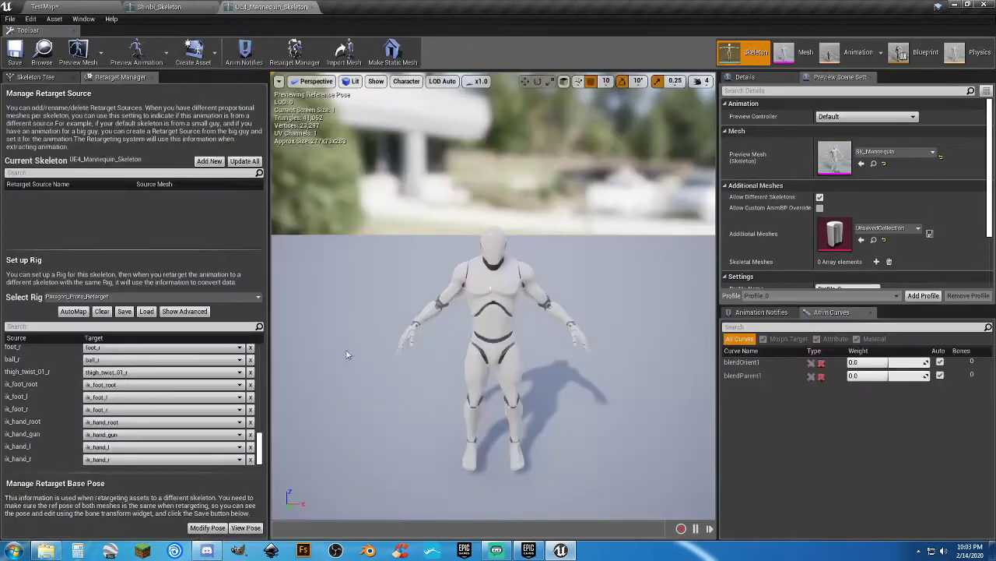
Start duplicating and retargeting Shinbi's Emote_HappyClap animation, choosing UE4_Mannequin_Skeleton as the target skeleton
{"action": "left_click", "coordinate": [88, 8]}
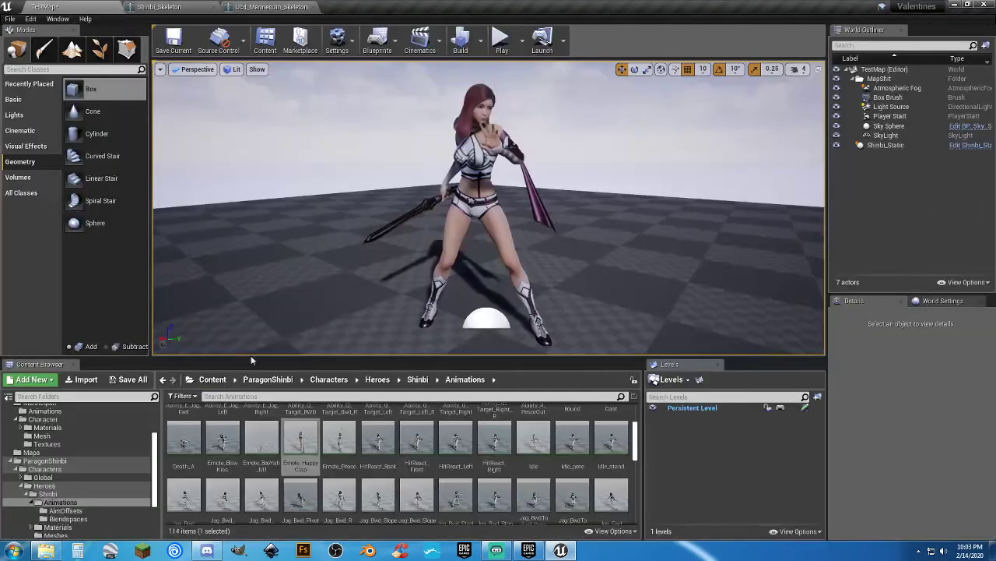
{"action": "mouse_move", "coordinate": [297, 443]}
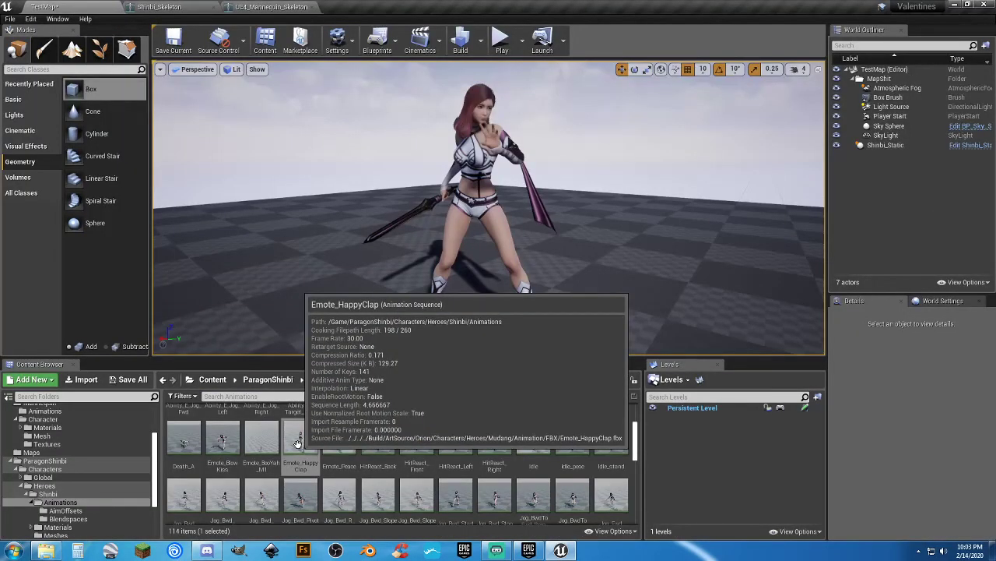
{"action": "right_click", "coordinate": [297, 444]}
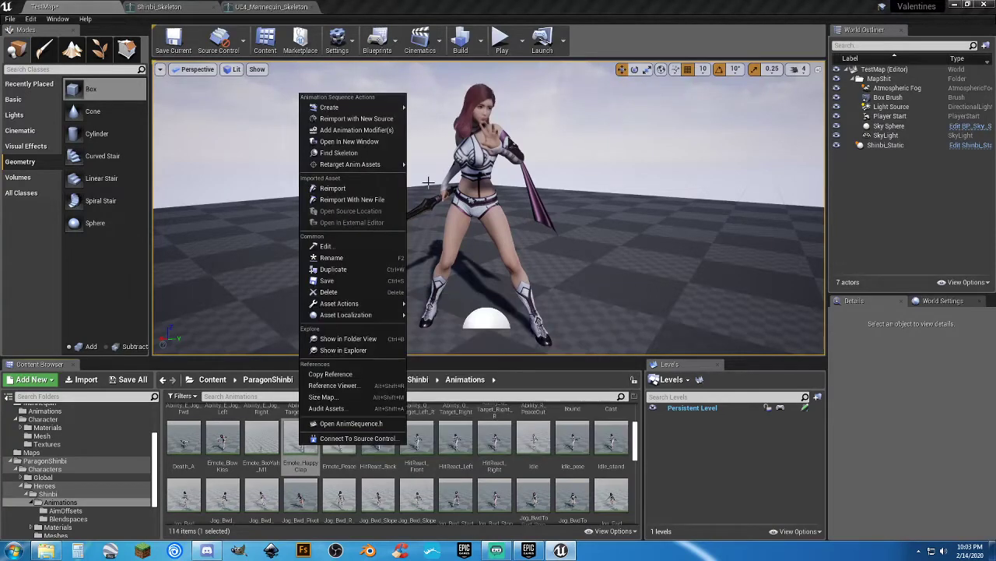
{"action": "mouse_move", "coordinate": [366, 164]}
{"action": "left_click", "coordinate": [446, 167]}
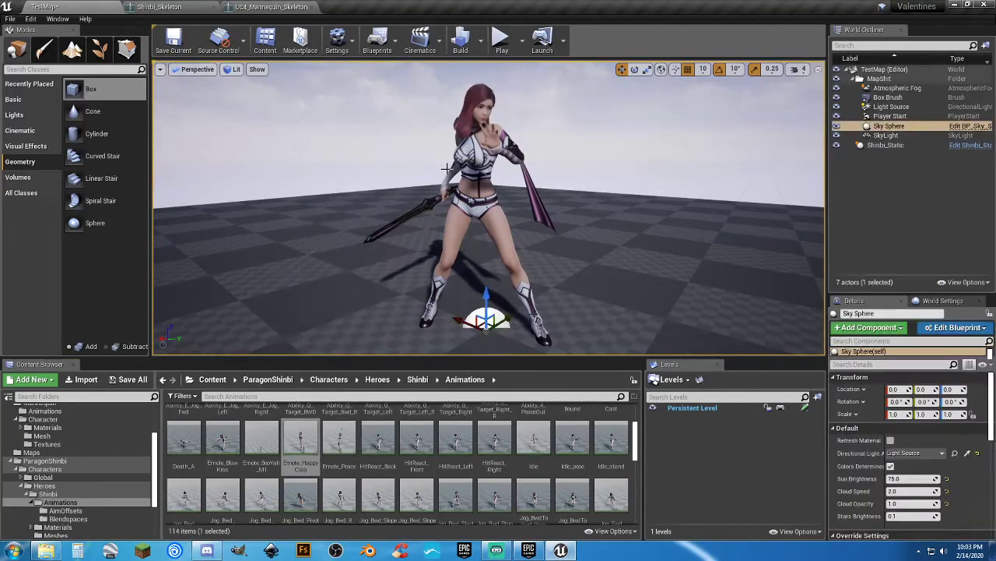
{"action": "right_click", "coordinate": [300, 441]}
{"action": "mouse_move", "coordinate": [378, 155]}
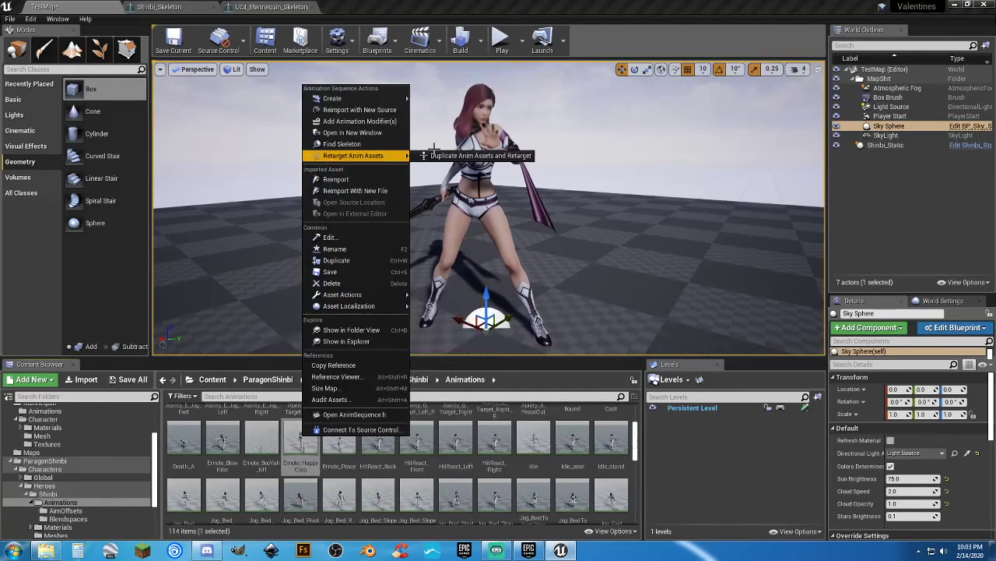
{"action": "left_click", "coordinate": [455, 155]}
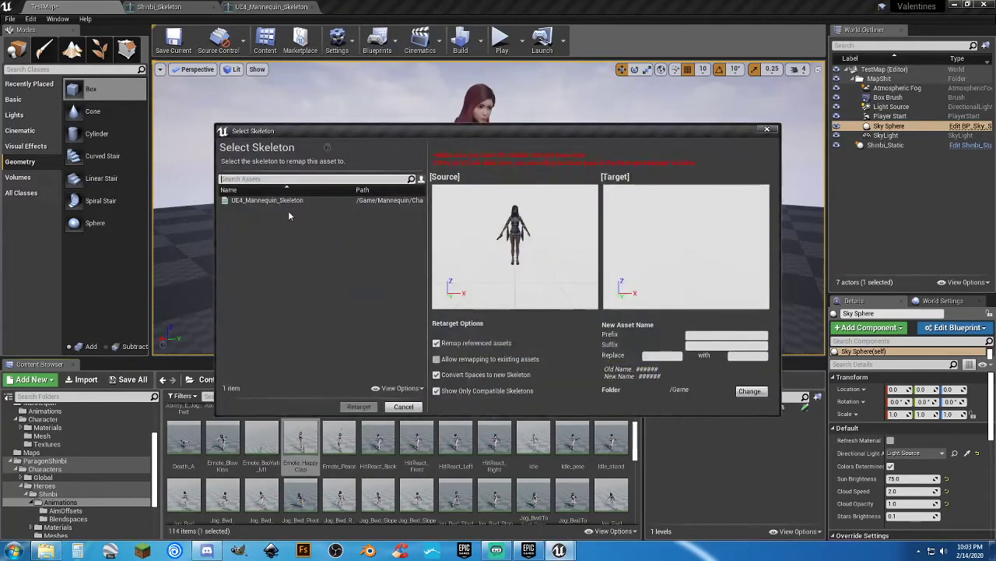
{"action": "left_click", "coordinate": [291, 200]}
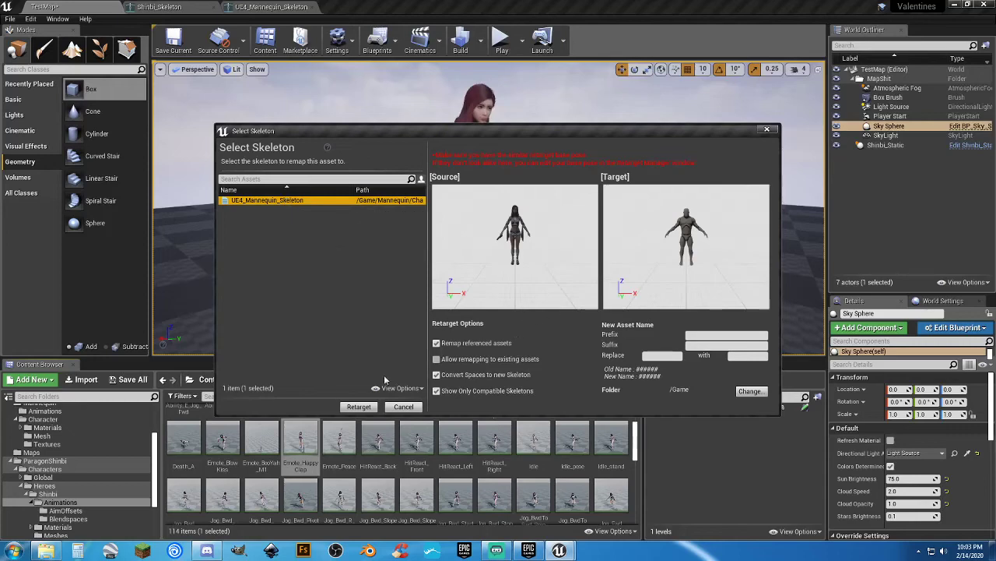
Set the output folder to Characters/Animations/Whatever and run the retarget
{"action": "left_click", "coordinate": [749, 391]}
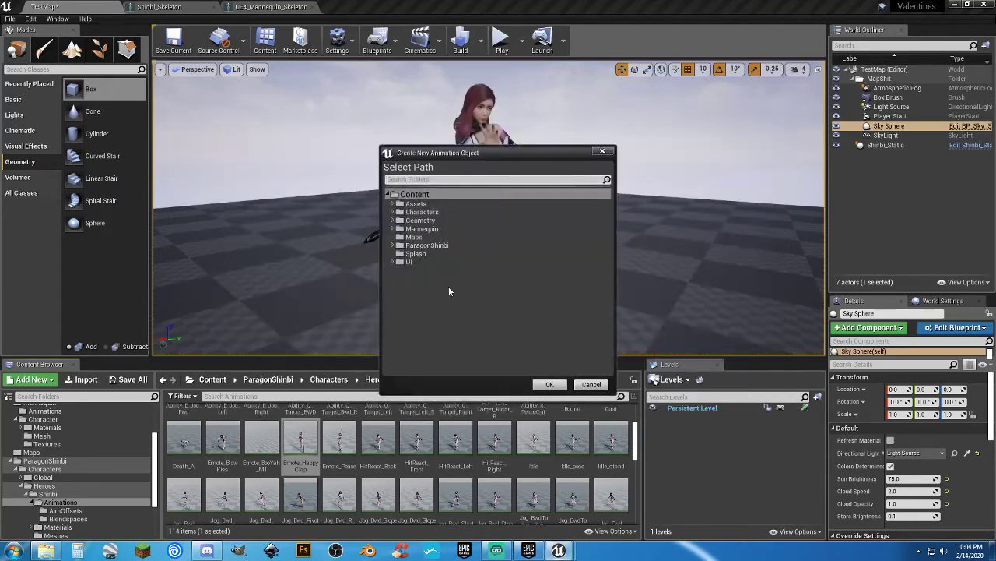
{"action": "left_click", "coordinate": [394, 212]}
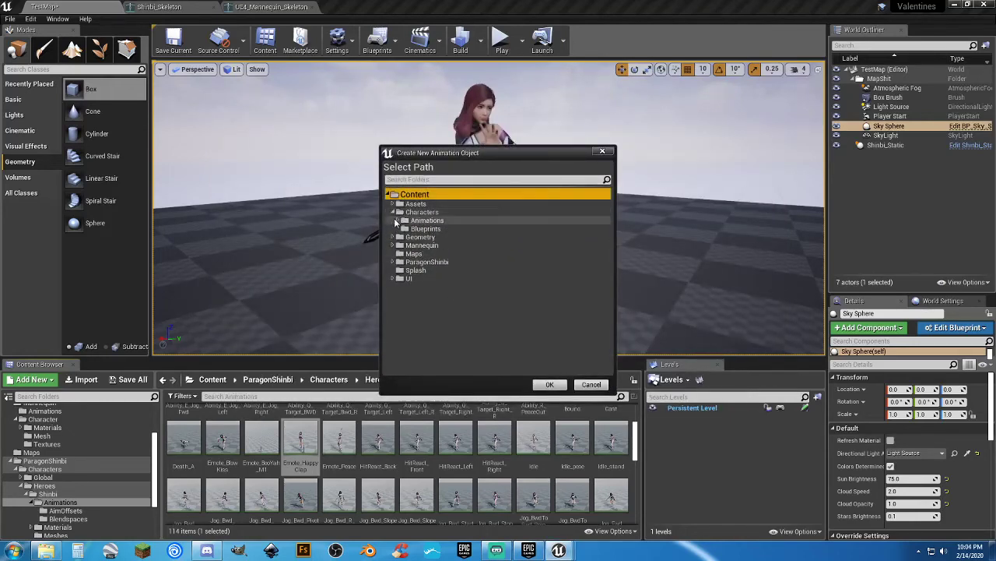
{"action": "left_click", "coordinate": [405, 221]}
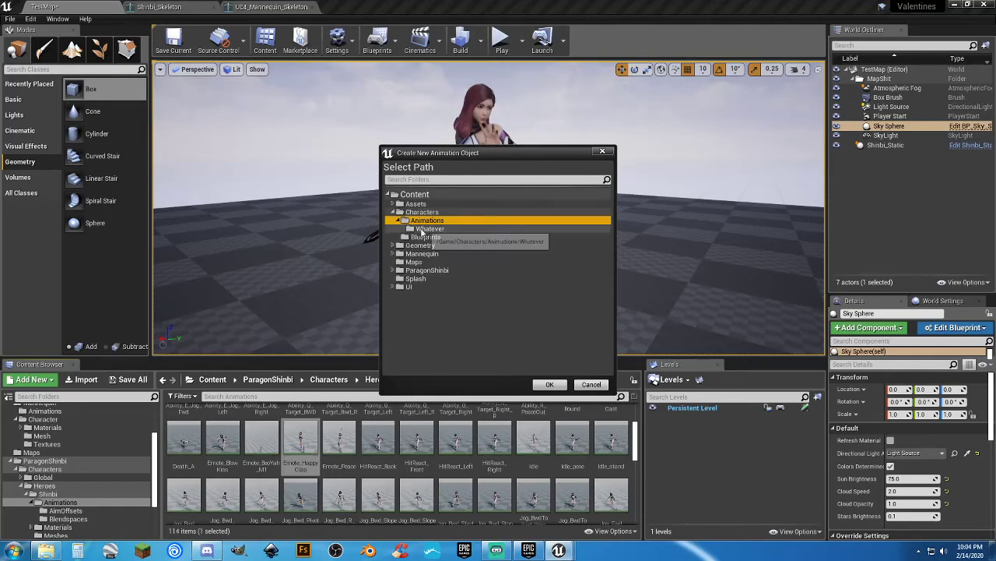
{"action": "left_click", "coordinate": [426, 229]}
{"action": "left_click", "coordinate": [551, 384]}
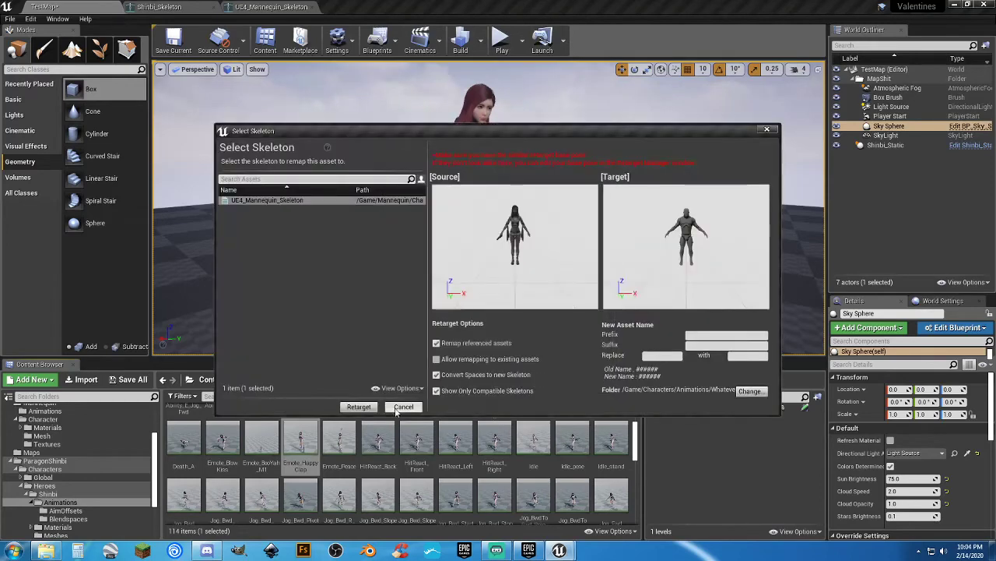
{"action": "left_click", "coordinate": [359, 406]}
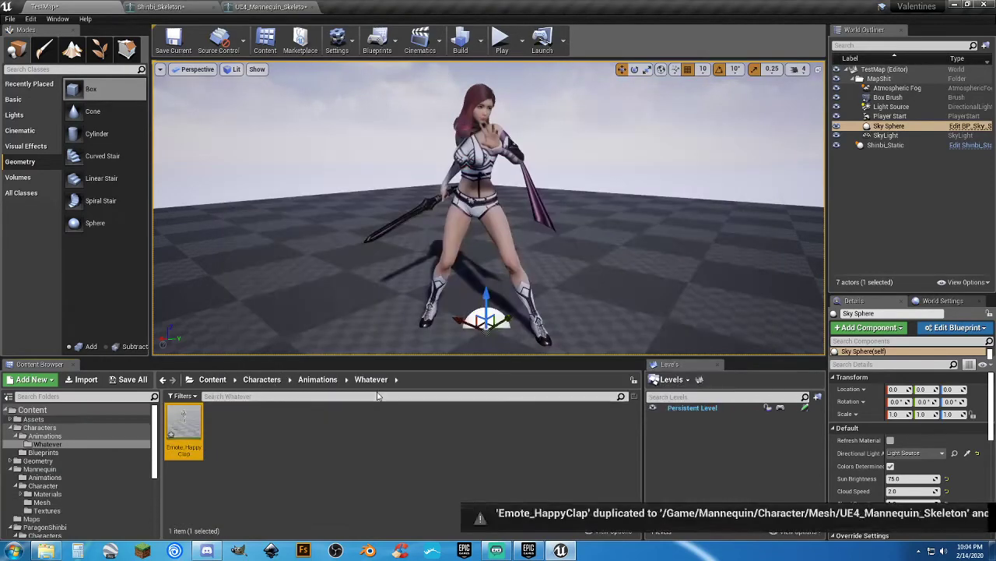
Preview the retargeted Emote_HappyClap on the mannequin and close the UE4_Mannequin_Skeleton and Shinbi_Skeleton editors
{"action": "double_click", "coordinate": [193, 425]}
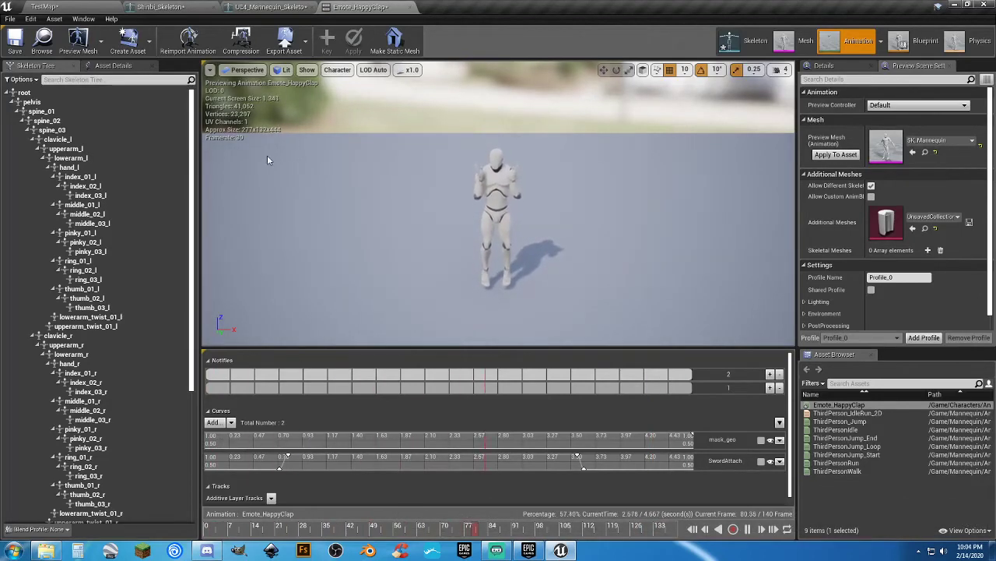
{"action": "left_click", "coordinate": [305, 7]}
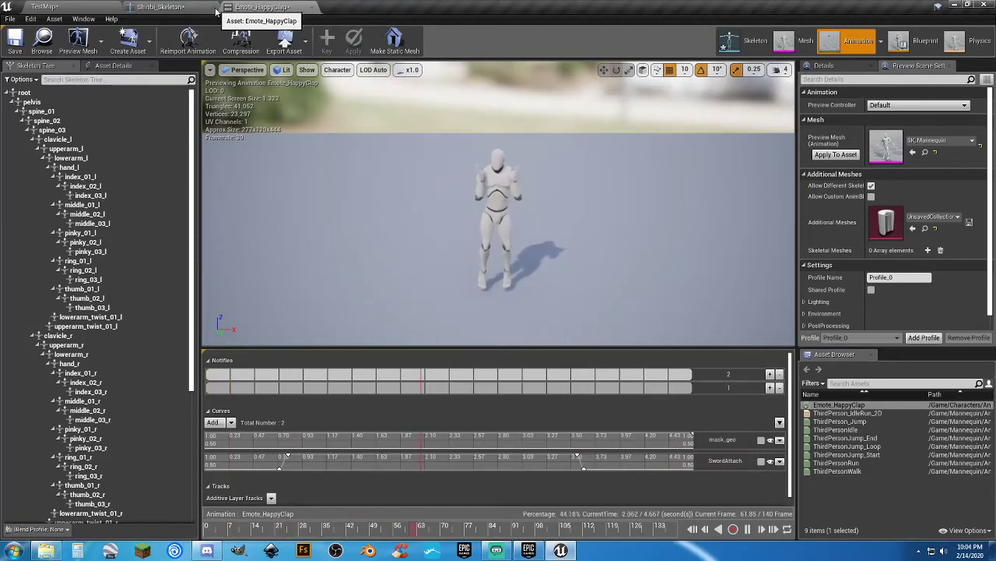
{"action": "left_click", "coordinate": [215, 8]}
Return to TestMap and save all modified content: the retargeted Emote_HappyClap, both skeletons and the TestMap level
{"action": "left_click", "coordinate": [97, 11]}
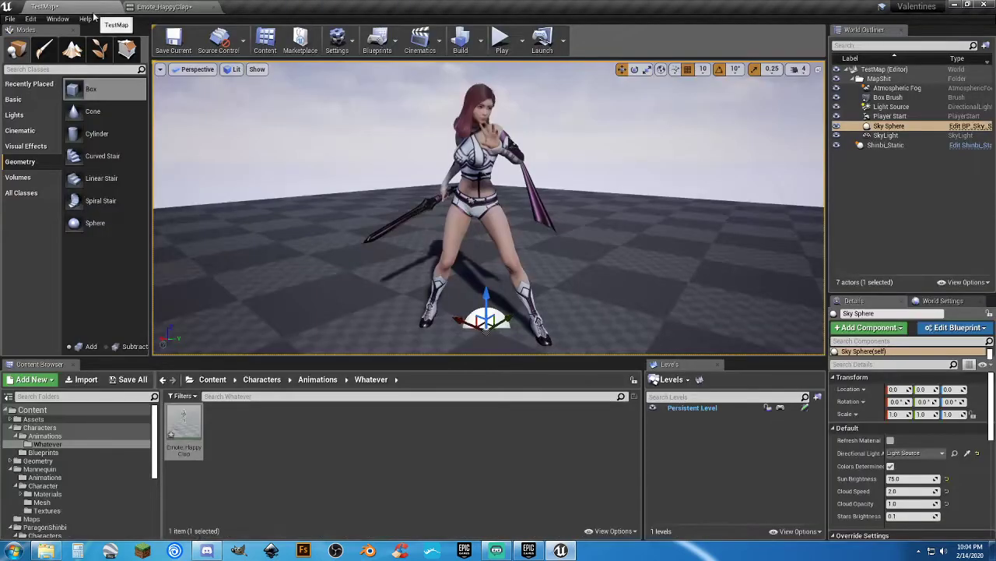
{"action": "left_click", "coordinate": [132, 380]}
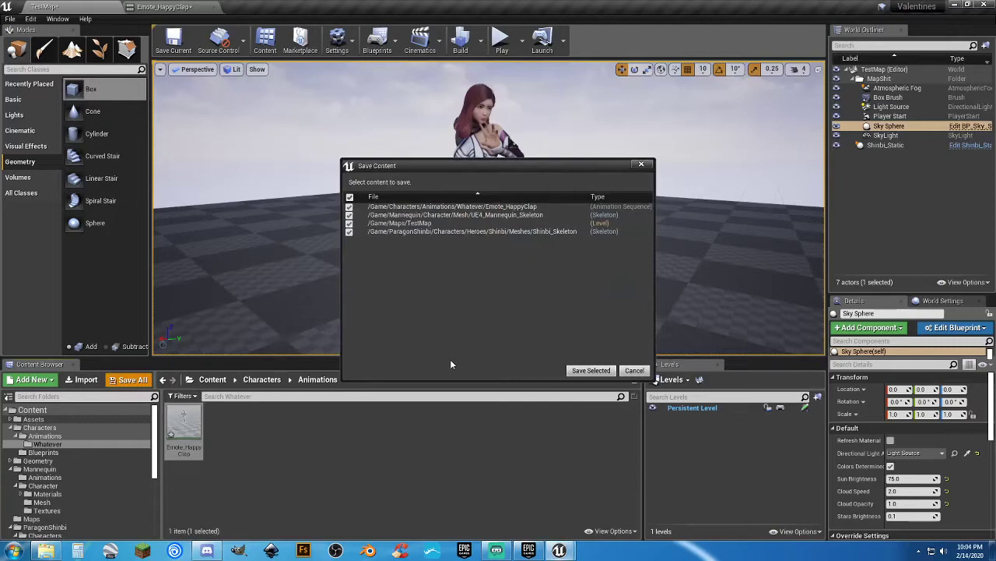
{"action": "left_click", "coordinate": [580, 372]}
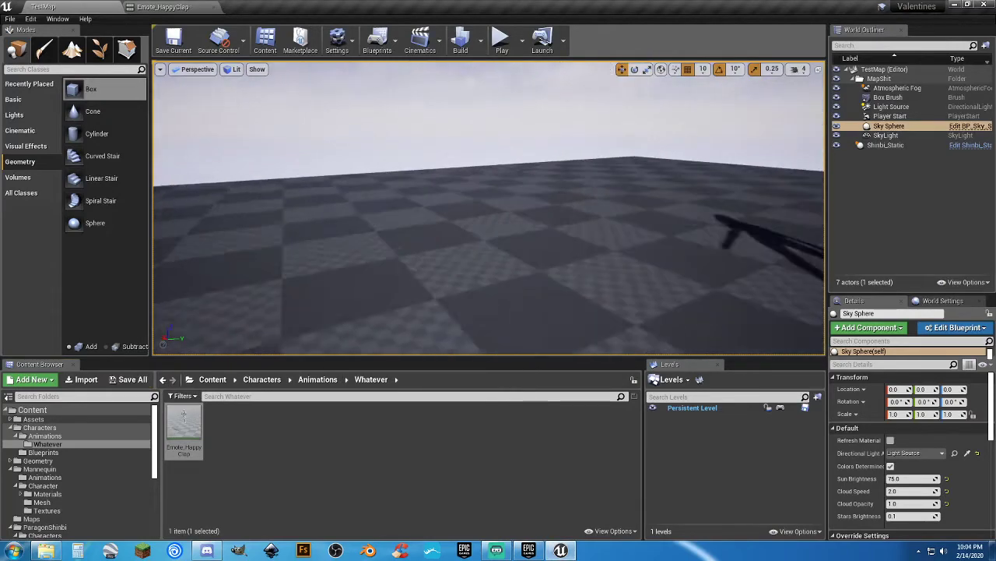
Place the retargeted Emote_HappyClap in the level beside Shinbi, play the level and run the player character forward
{"action": "right_click_drag", "start_coordinate": [489, 210], "coordinate": [401, 214]}
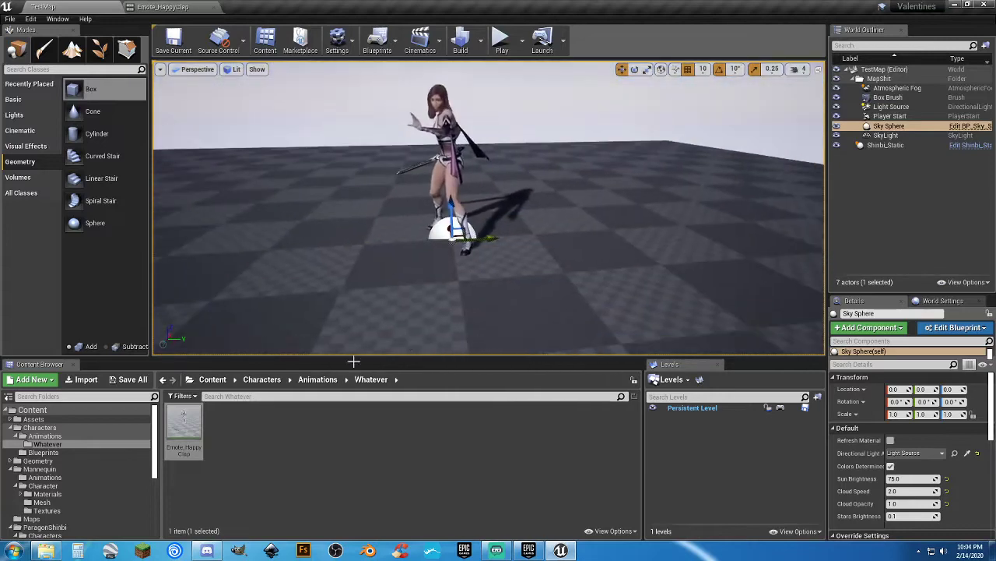
{"action": "left_click_drag", "start_coordinate": [186, 425], "coordinate": [587, 249]}
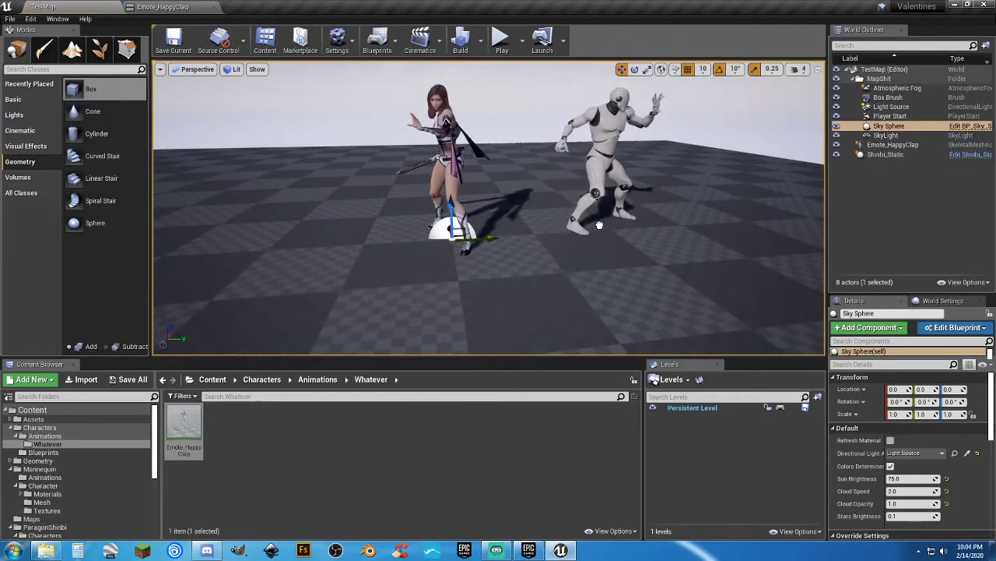
{"action": "left_click", "coordinate": [502, 40]}
{"action": "key", "text": "w"}
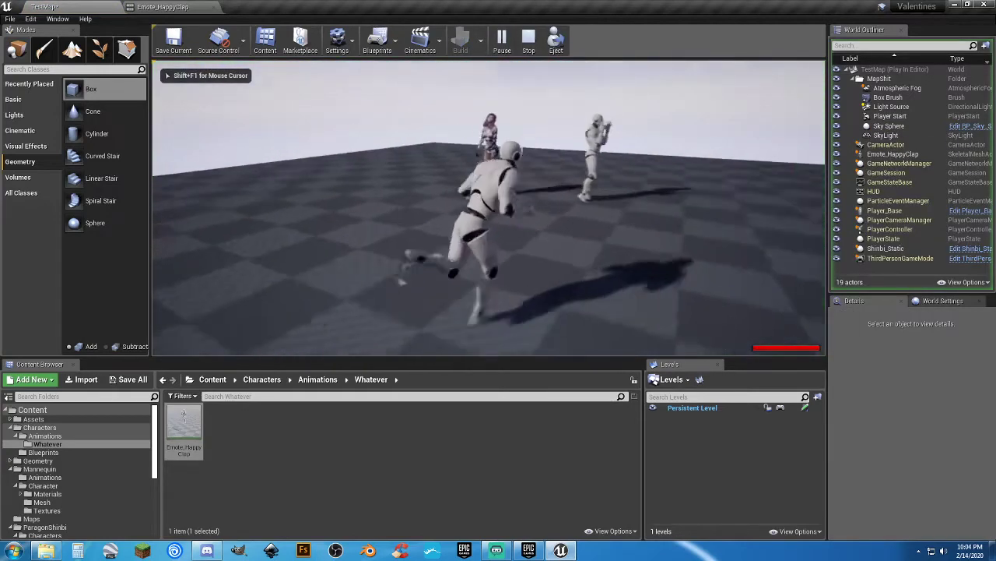
End the play test after running up to the clapping mannequin and delete Shinbi_Static from the level
{"action": "key", "text": "w"}
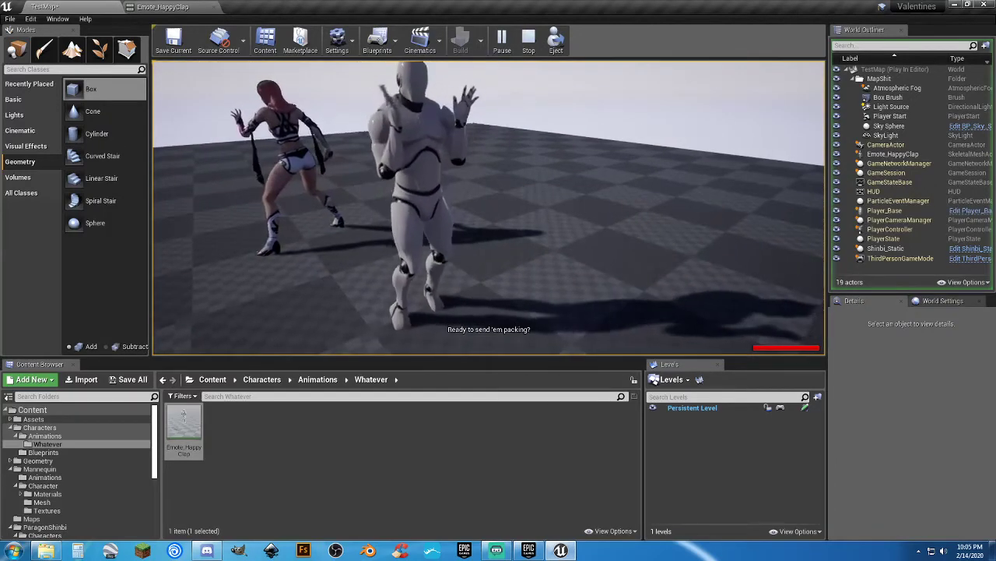
{"action": "key", "text": "Escape"}
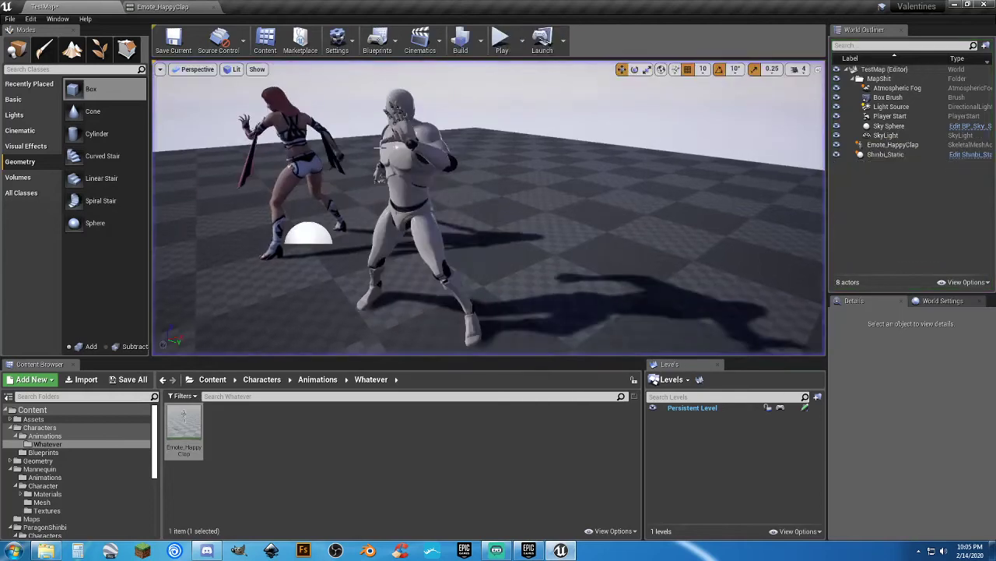
{"action": "left_click", "coordinate": [296, 151]}
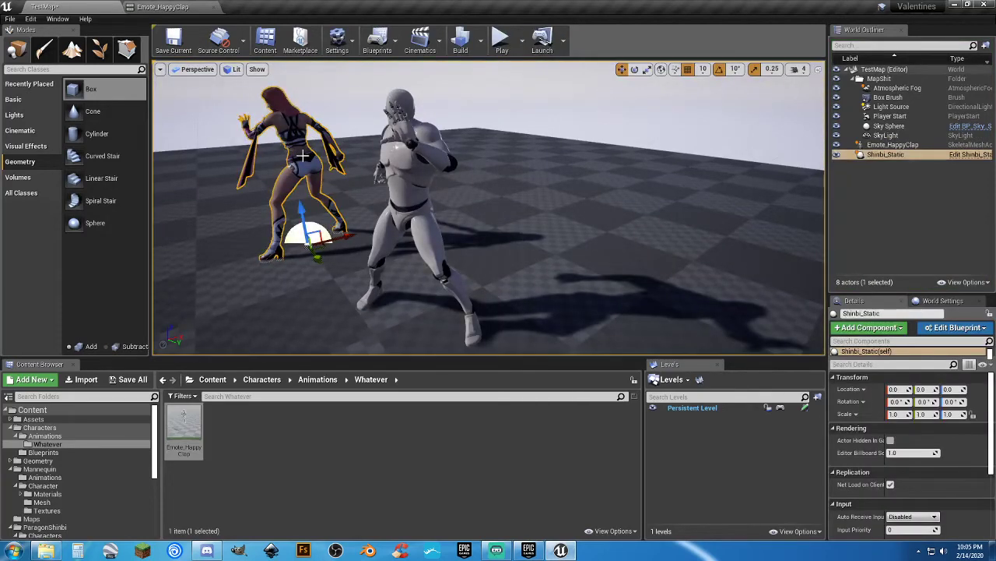
{"action": "key", "text": "Delete"}
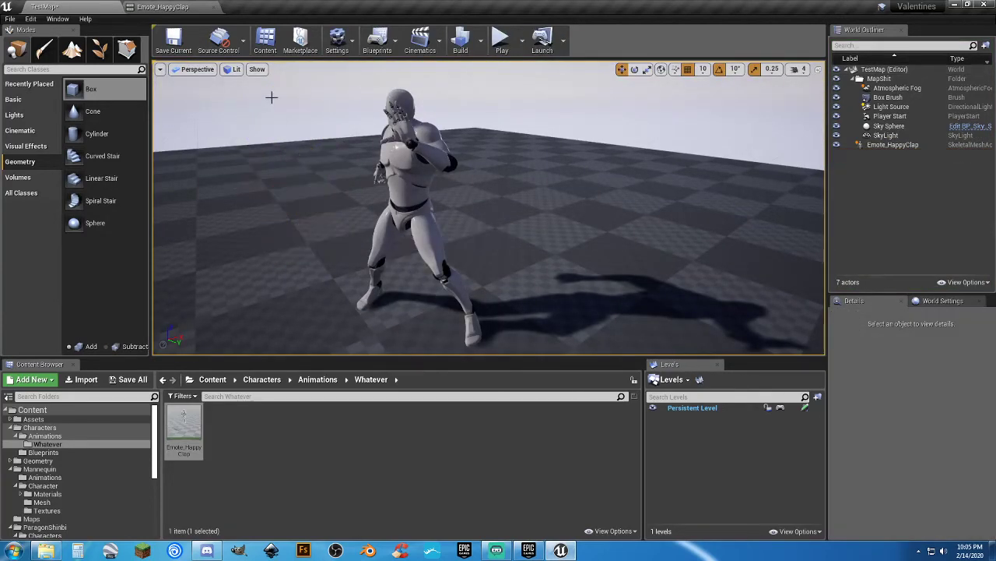
Play the level, run the player up to the Emote_HappyClap mannequin to watch its animation, and stop playing
{"action": "left_click", "coordinate": [501, 39]}
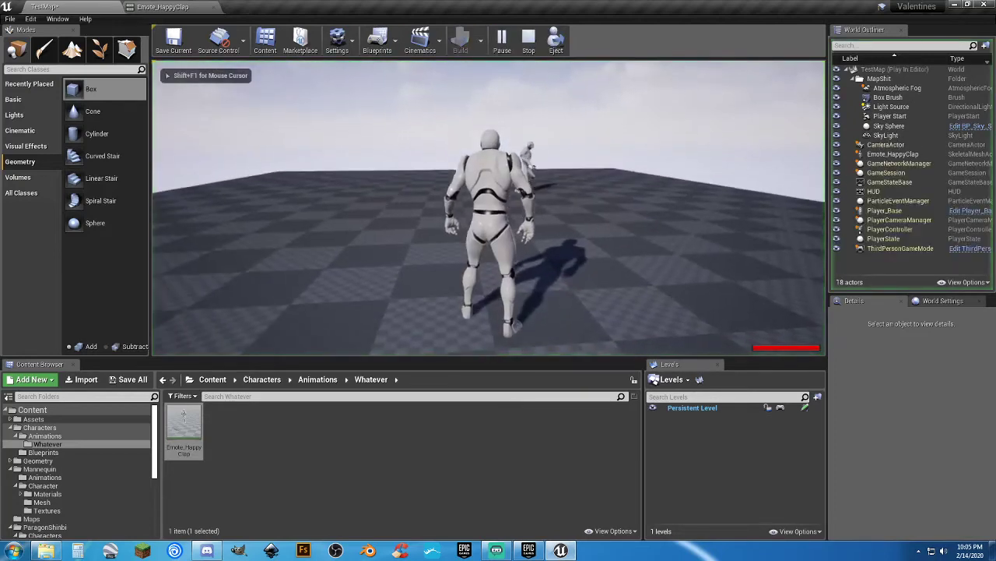
{"action": "key", "text": "w"}
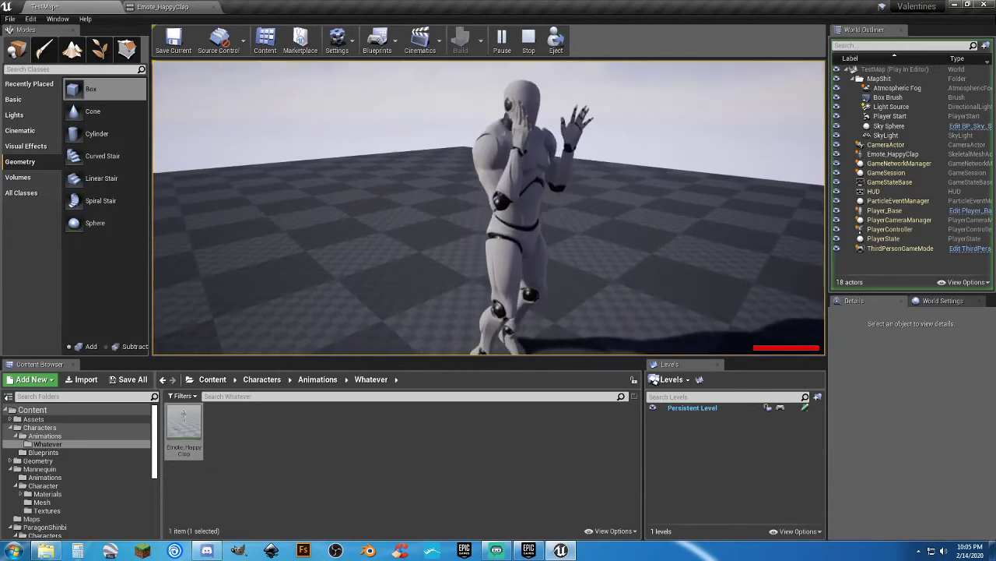
{"action": "key", "text": "Escape"}
{"action": "mouse_move", "coordinate": [402, 252]}
{"action": "left_mouse_down"}
{"action": "mouse_move", "coordinate": [401, 319]}
{"action": "mouse_move", "coordinate": [395, 257]}
{"action": "left_mouse_up"}
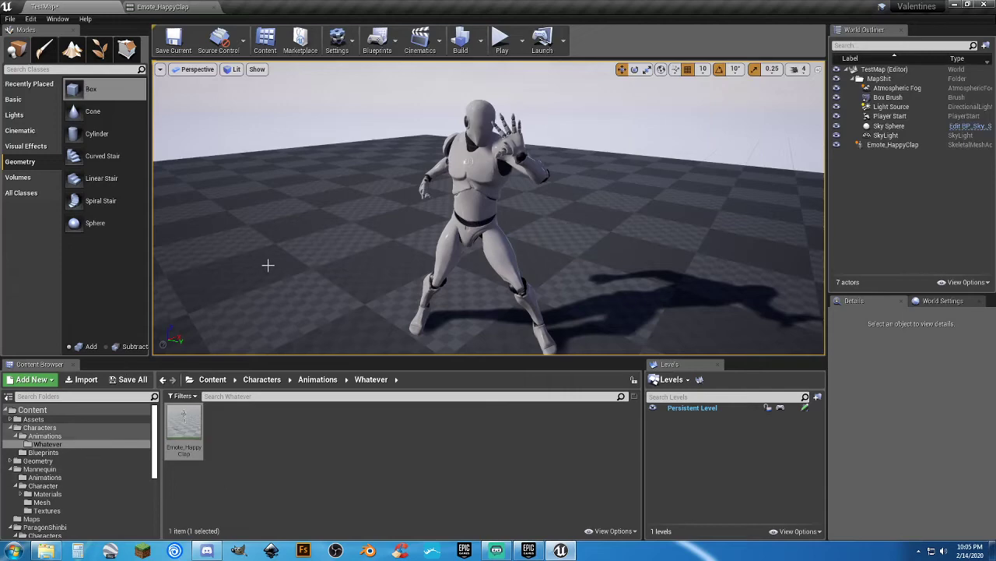
{"action": "left_click_drag", "start_coordinate": [325, 237], "coordinate": [303, 295]}
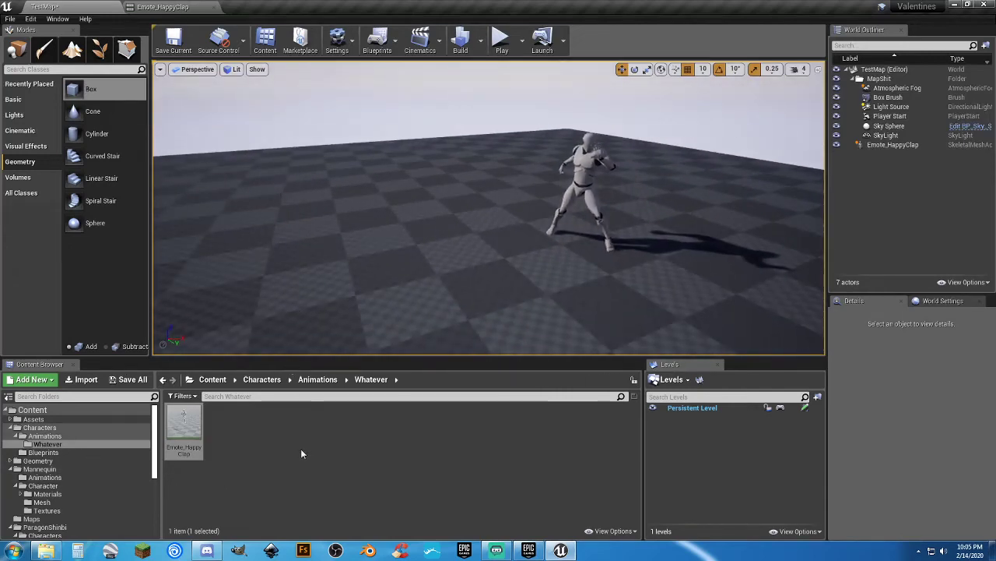
Preview the Bound animation from Shinbi's Animations folder, close the Bound and Emote_HappyClap editors, and return to TestMap
{"action": "left_click", "coordinate": [57, 481]}
{"action": "scroll", "coordinate": [55, 486], "scroll_direction": "down", "scroll_amount": 3}
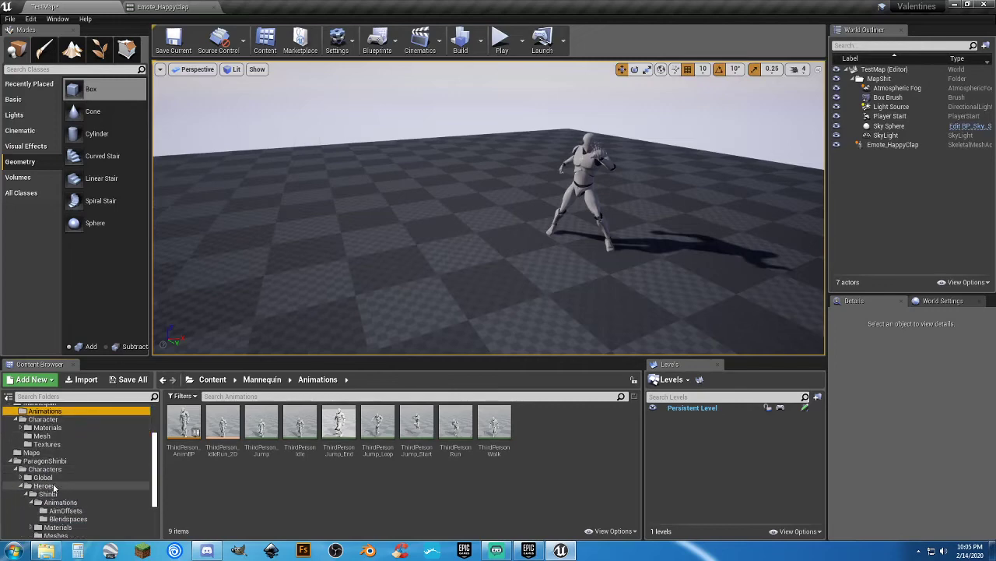
{"action": "left_click", "coordinate": [78, 502]}
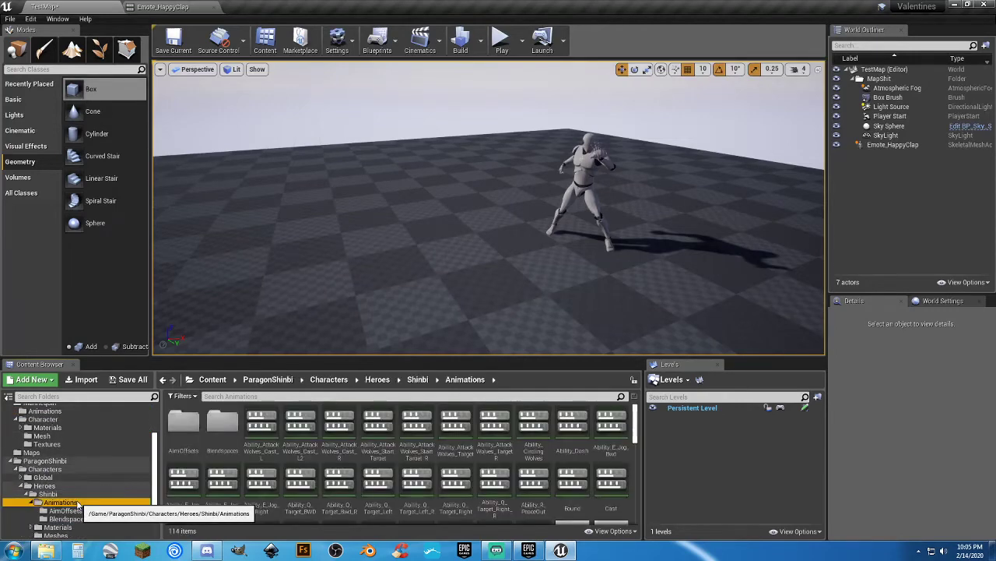
{"action": "scroll", "coordinate": [606, 442], "scroll_direction": "down", "scroll_amount": 2}
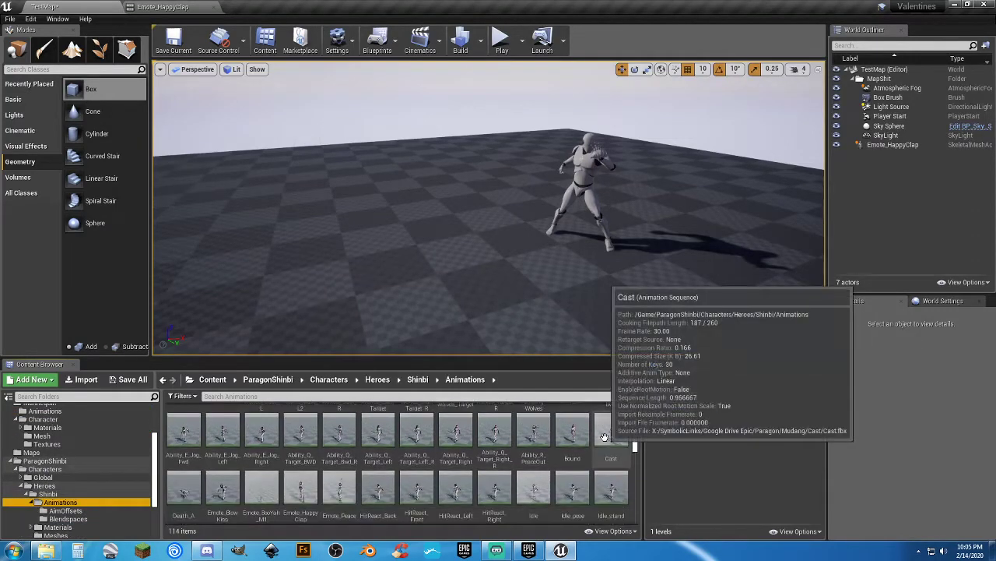
{"action": "left_click", "coordinate": [579, 445]}
{"action": "double_click", "coordinate": [579, 444]}
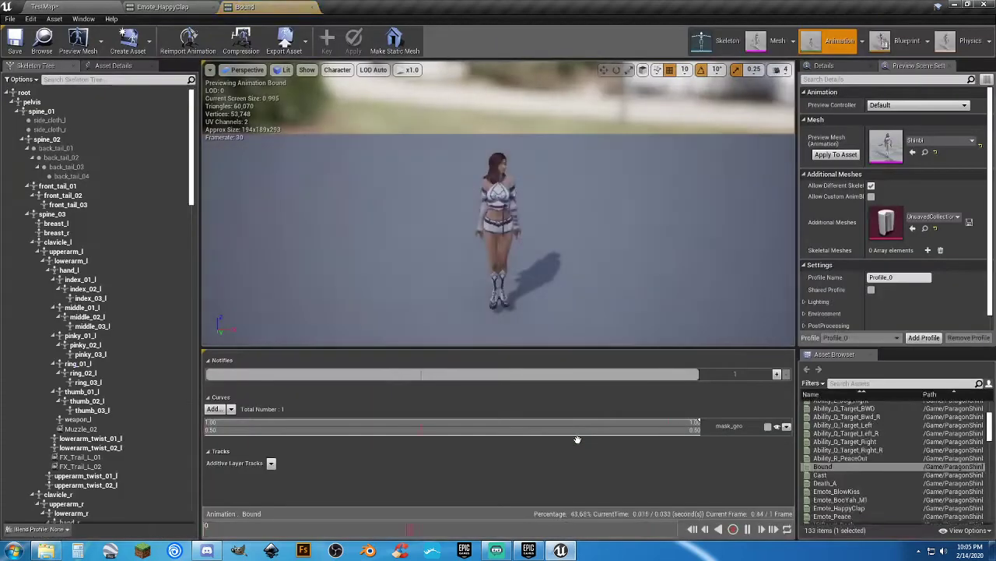
{"action": "left_click", "coordinate": [312, 7]}
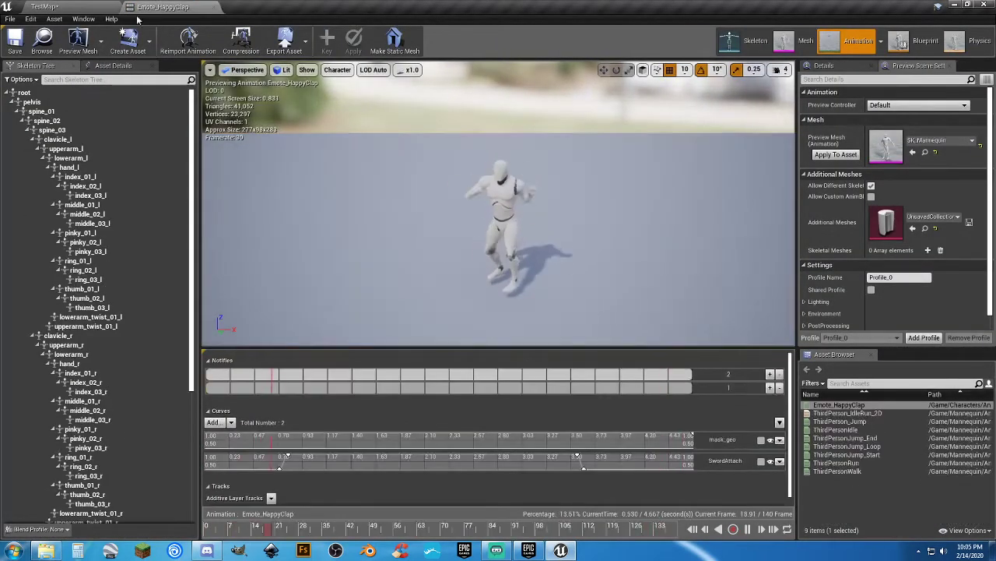
{"action": "left_click", "coordinate": [98, 9]}
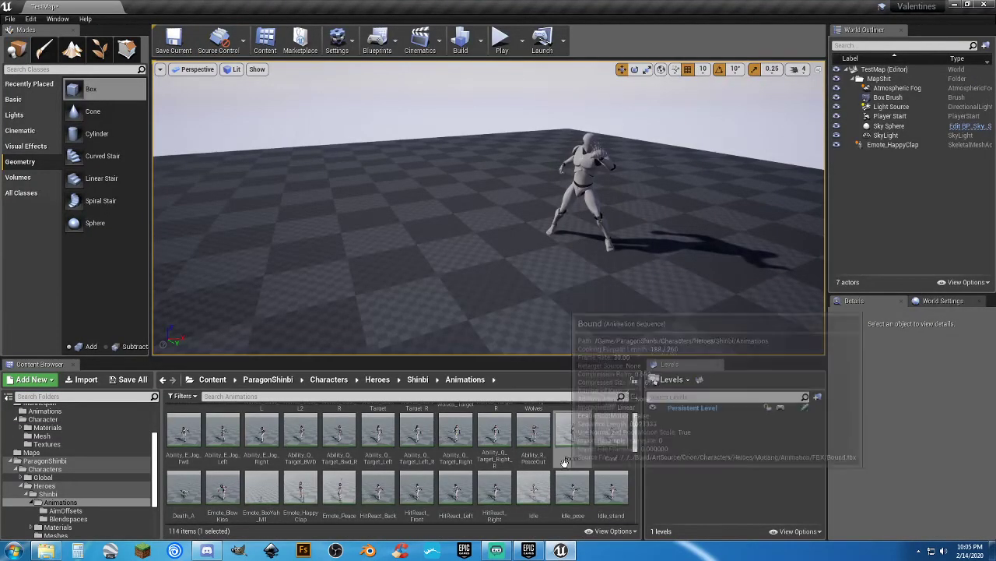
Preview Shinbi's Emote_BlowKiss animation and close its editor
{"action": "scroll", "coordinate": [555, 464], "scroll_direction": "down", "scroll_amount": 1}
{"action": "scroll", "coordinate": [554, 467], "scroll_direction": "up", "scroll_amount": 1}
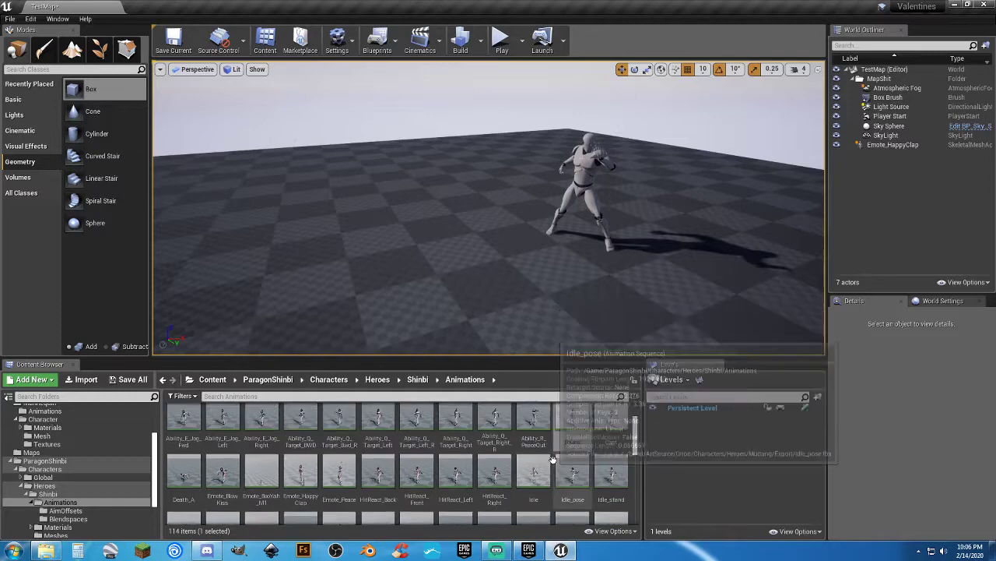
{"action": "double_click", "coordinate": [222, 474]}
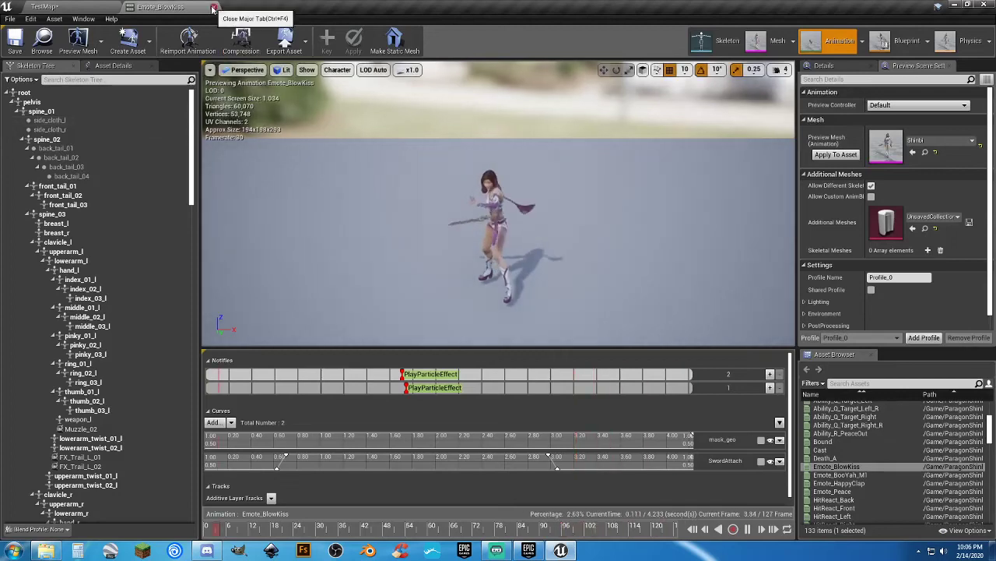
{"action": "left_click", "coordinate": [216, 7]}
Start duplicating and retargeting Shinbi's Emote_BlowKiss with UE4_Mannequin_Skeleton as the target skeleton
{"action": "right_click", "coordinate": [230, 473]}
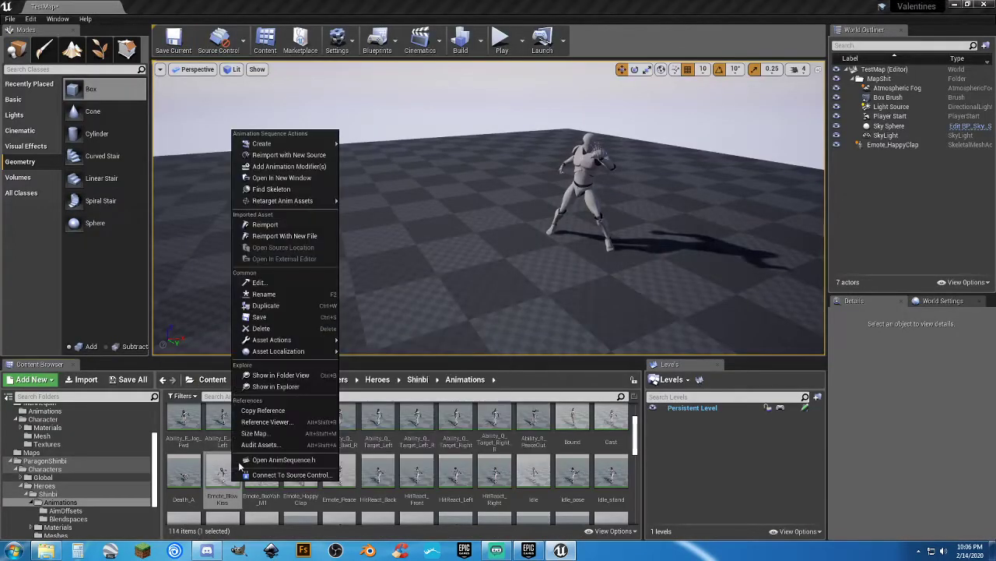
{"action": "mouse_move", "coordinate": [300, 203]}
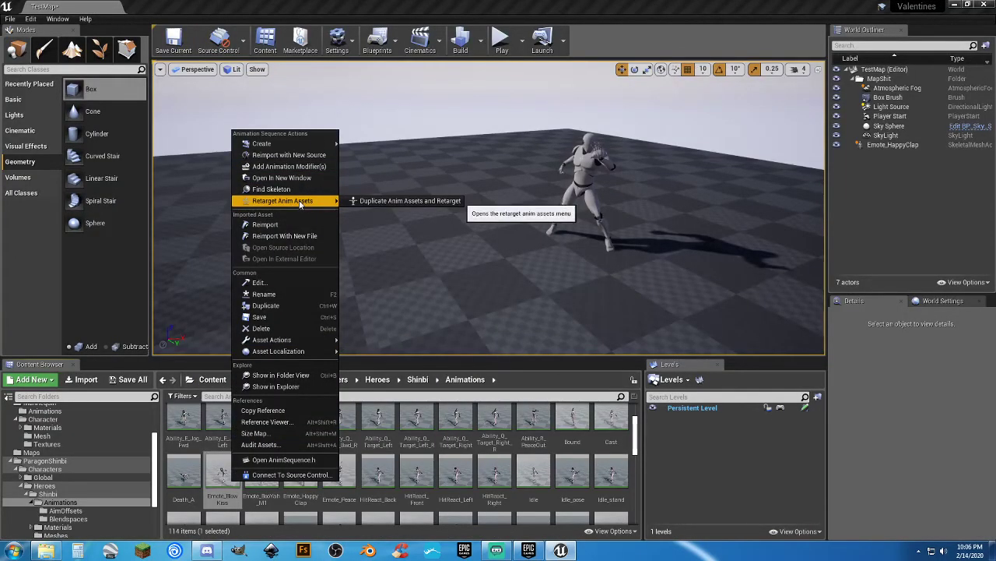
{"action": "left_click", "coordinate": [372, 201]}
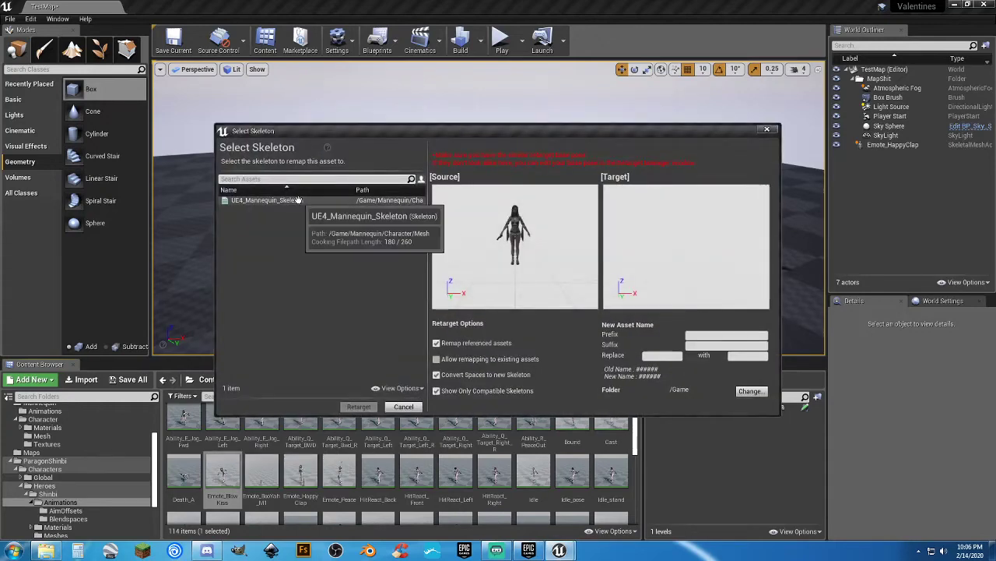
{"action": "left_click", "coordinate": [295, 200]}
Set the retarget output folder to Characters/Animations/Whatever and retarget Emote_BlowKiss
{"action": "left_click", "coordinate": [749, 392]}
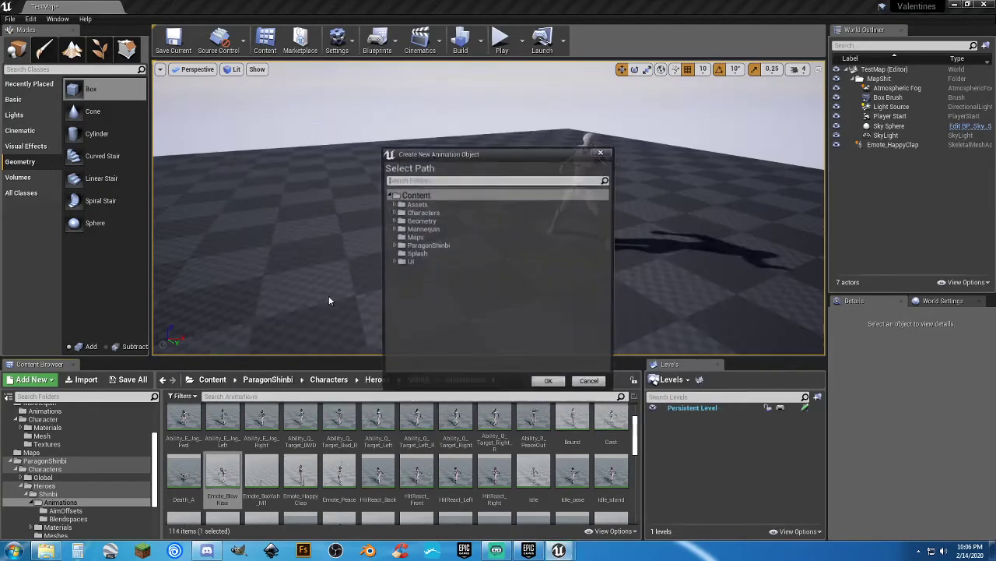
{"action": "left_click", "coordinate": [392, 212]}
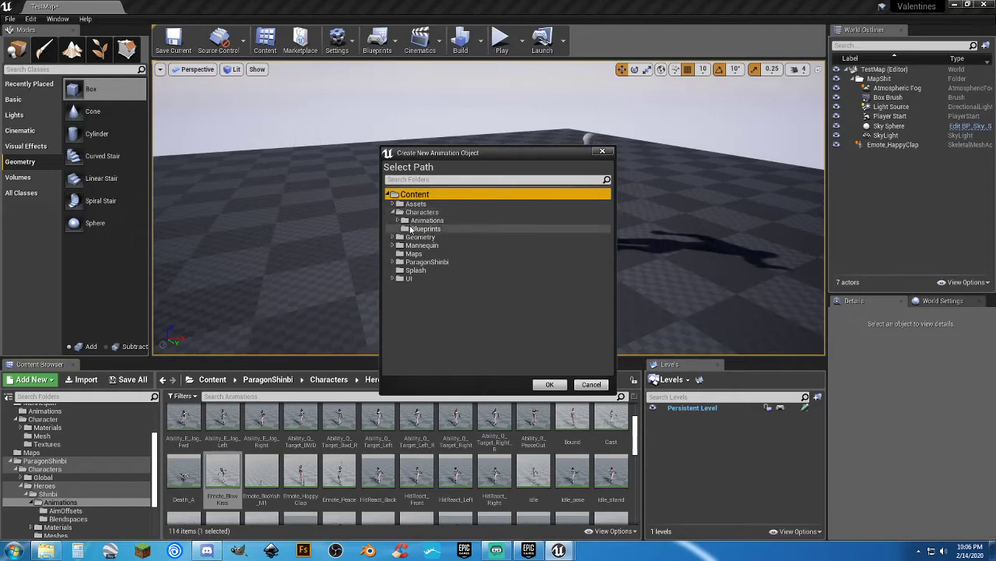
{"action": "left_click", "coordinate": [404, 222]}
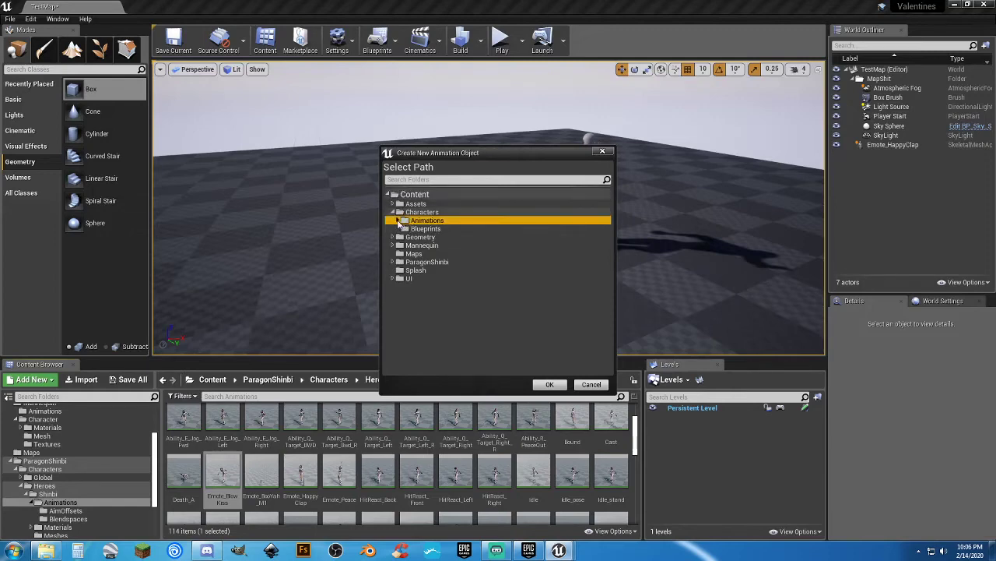
{"action": "left_click", "coordinate": [399, 221]}
{"action": "left_click", "coordinate": [428, 228]}
{"action": "left_click", "coordinate": [549, 384]}
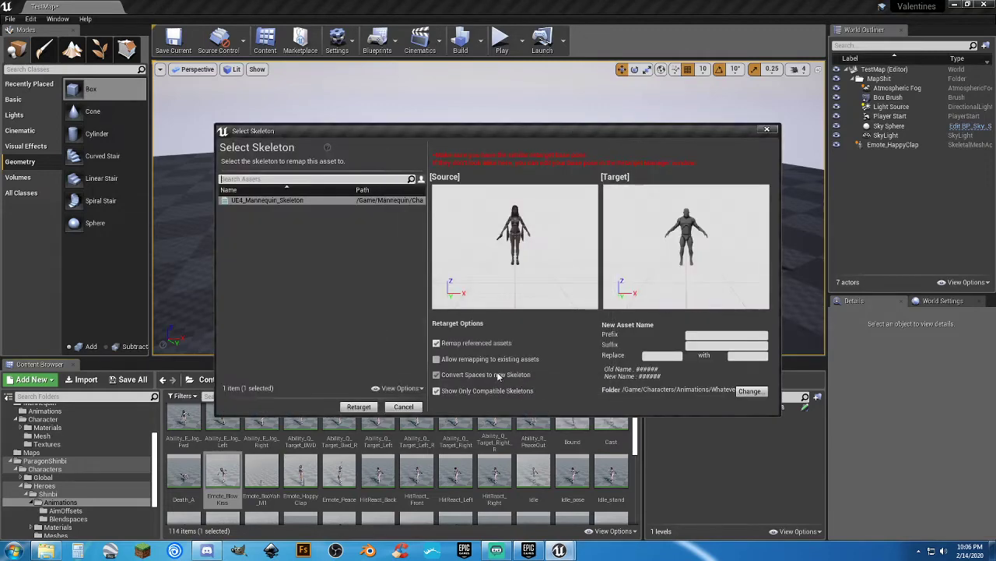
{"action": "left_click", "coordinate": [377, 408]}
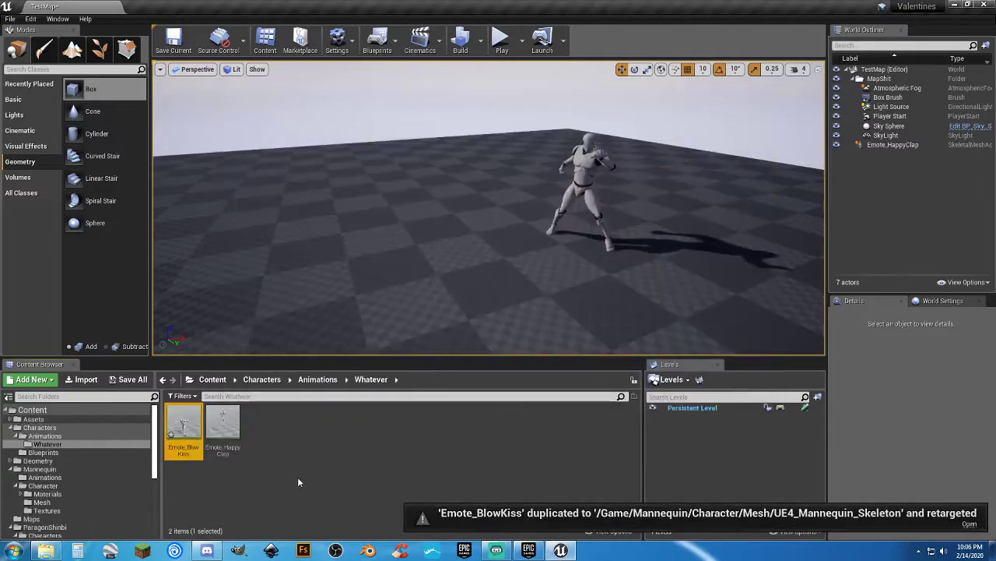
Place the retargeted Emote_BlowKiss in the level beside the Emote_HappyClap mannequin and save all modified content
{"action": "left_click_drag", "start_coordinate": [187, 421], "coordinate": [446, 248]}
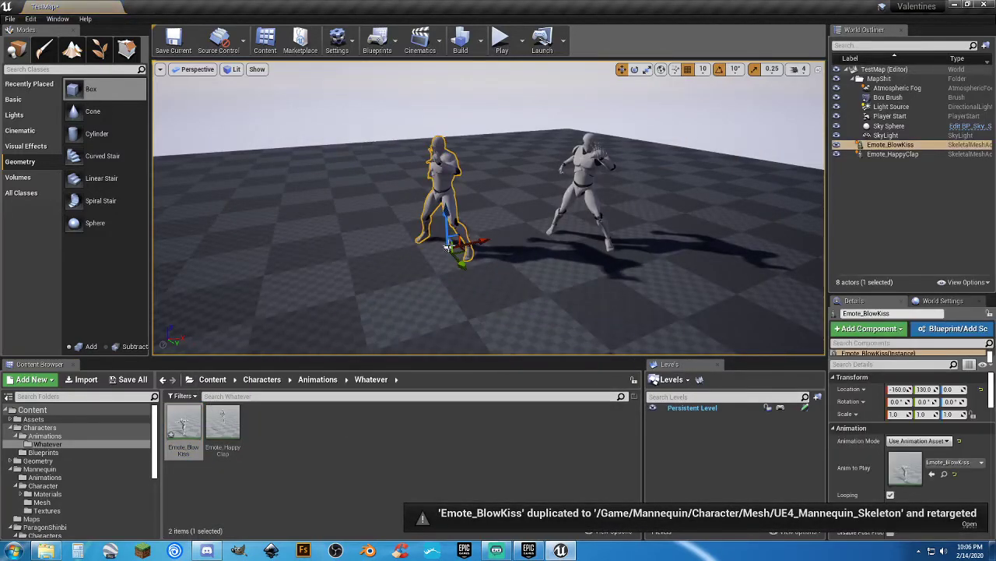
{"action": "left_click", "coordinate": [125, 380]}
{"action": "left_click", "coordinate": [590, 369]}
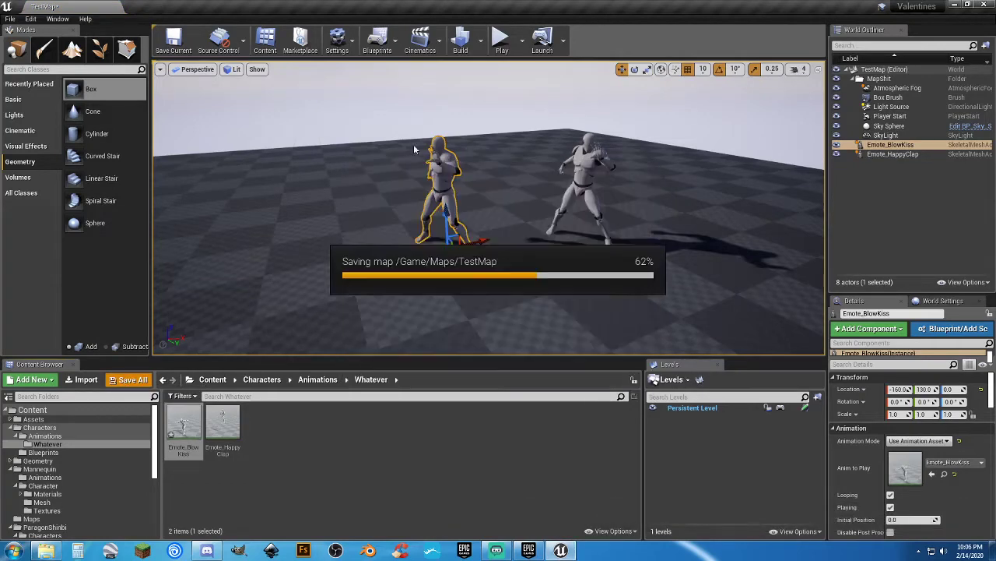
Play the level, run the player up to the Emote_BlowKiss and Emote_HappyClap mannequins, and stop playing
{"action": "left_click", "coordinate": [501, 39]}
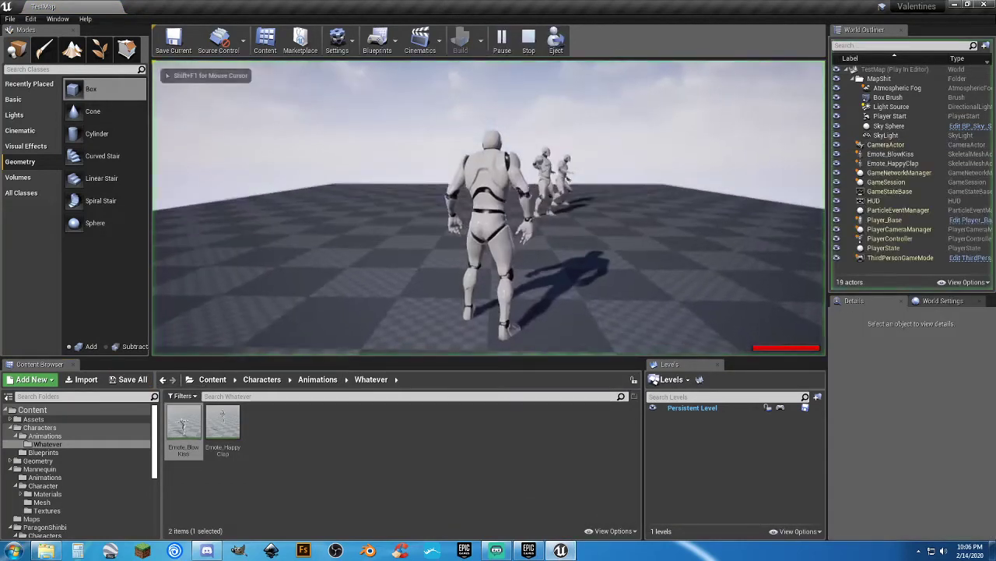
{"action": "key", "text": "w"}
{"action": "key", "text": "w"}
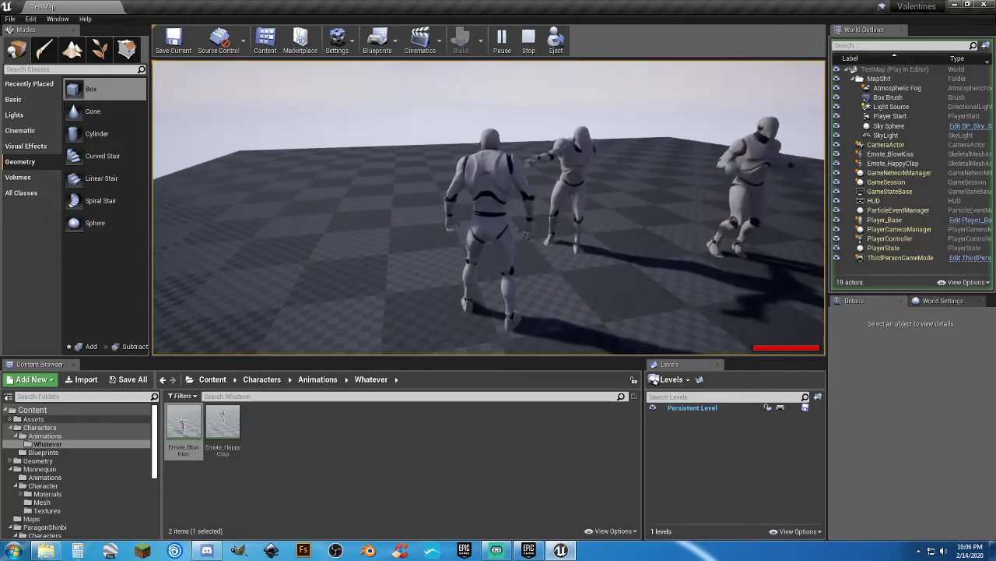
{"action": "key", "text": "Escape"}
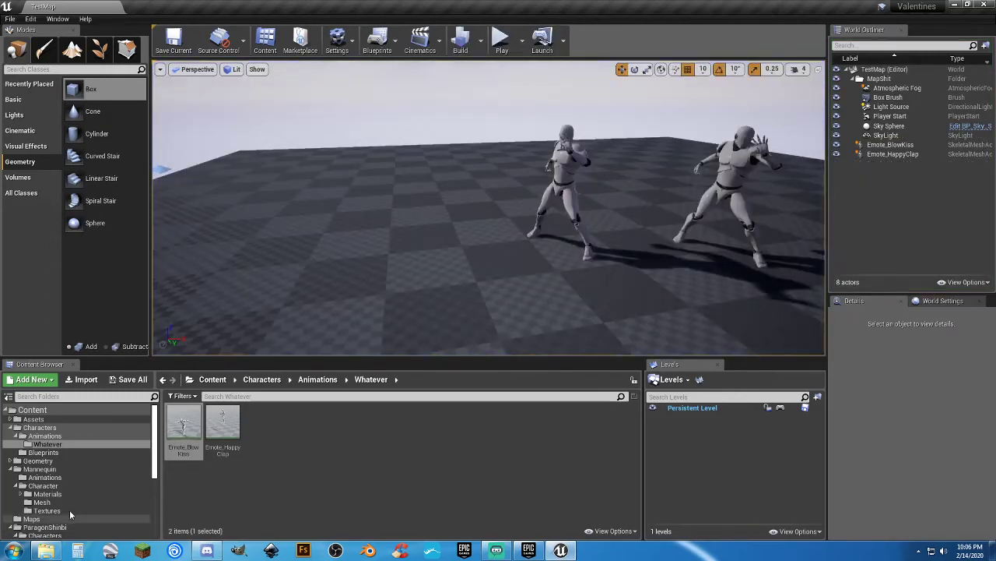
Browse the animation sequences in ParagonShinbi's Shinbi Animations folder
{"action": "scroll", "coordinate": [56, 484], "scroll_direction": "down", "scroll_amount": 3}
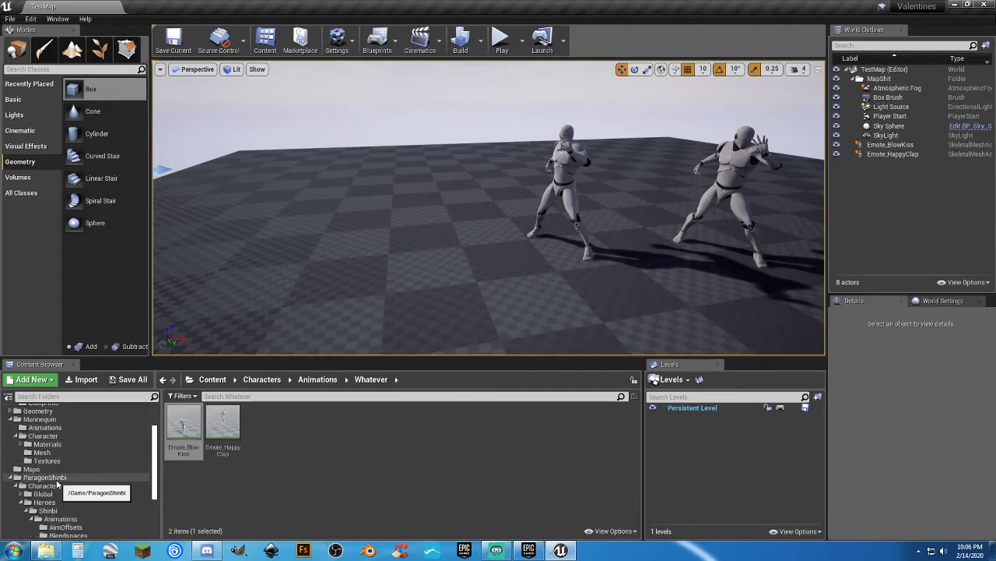
{"action": "scroll", "coordinate": [61, 487], "scroll_direction": "down", "scroll_amount": 2}
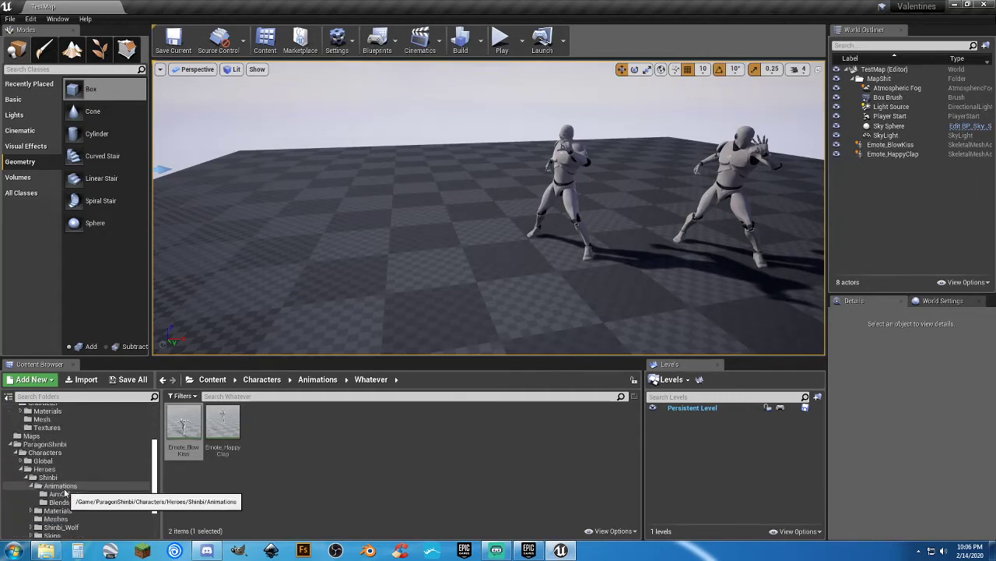
{"action": "left_click", "coordinate": [67, 488]}
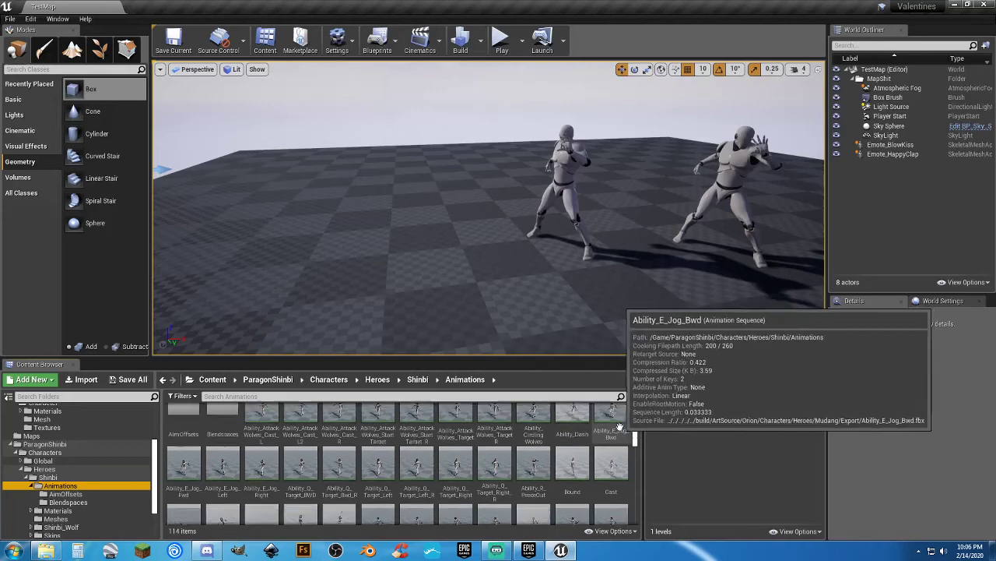
{"action": "scroll", "coordinate": [620, 426], "scroll_direction": "down", "scroll_amount": 2}
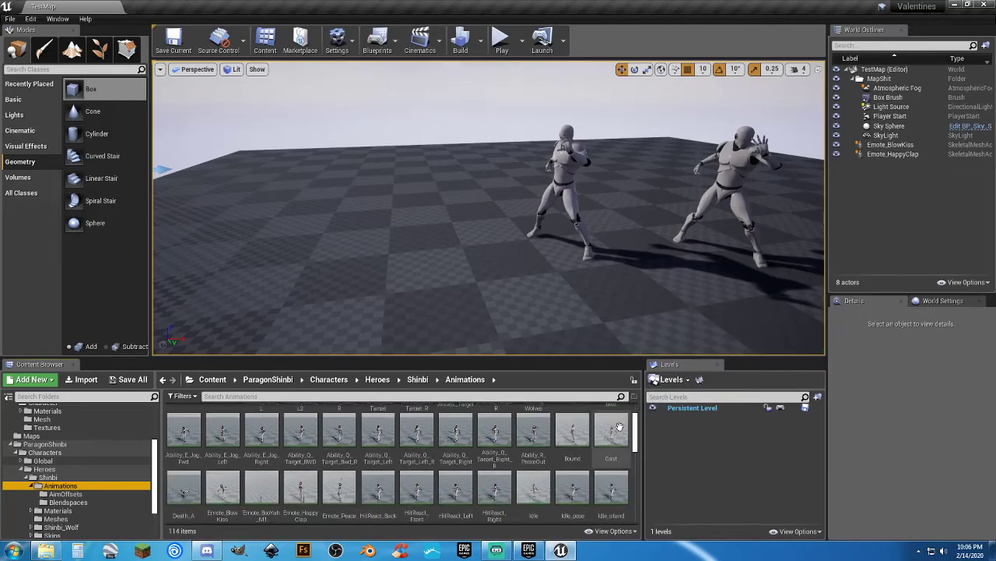
{"action": "scroll", "coordinate": [619, 427], "scroll_direction": "down", "scroll_amount": 1}
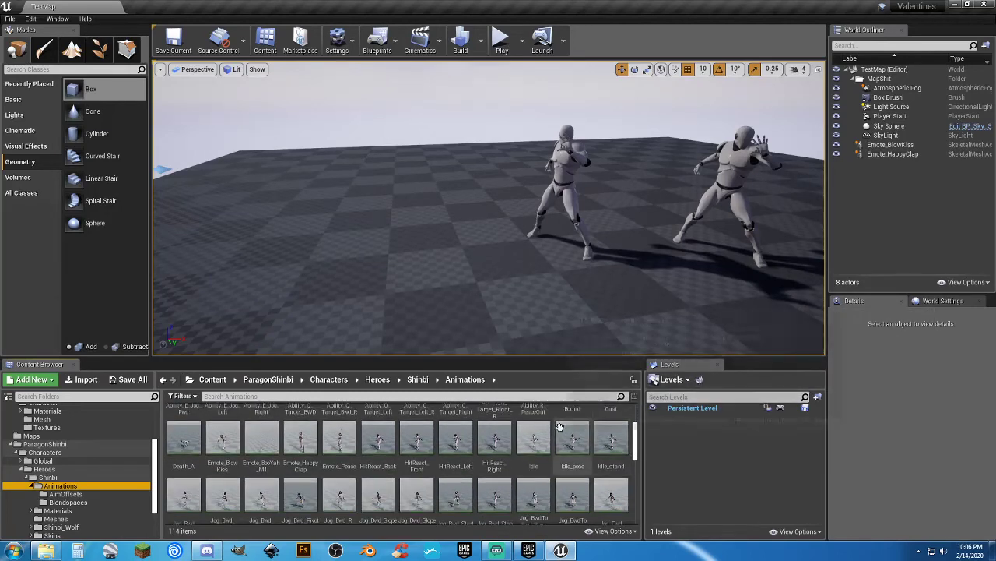
{"action": "mouse_move", "coordinate": [564, 465]}
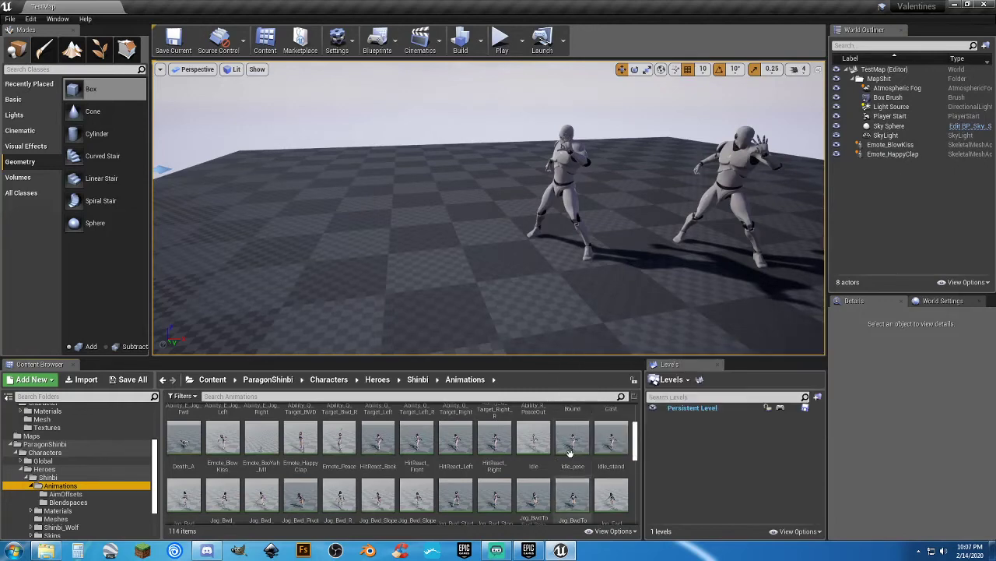
Look through the remaining Shinbi animation sequences, from the idle and jog ones to the jump, knockback and melee ones
{"action": "scroll", "coordinate": [564, 459], "scroll_direction": "down", "scroll_amount": 2}
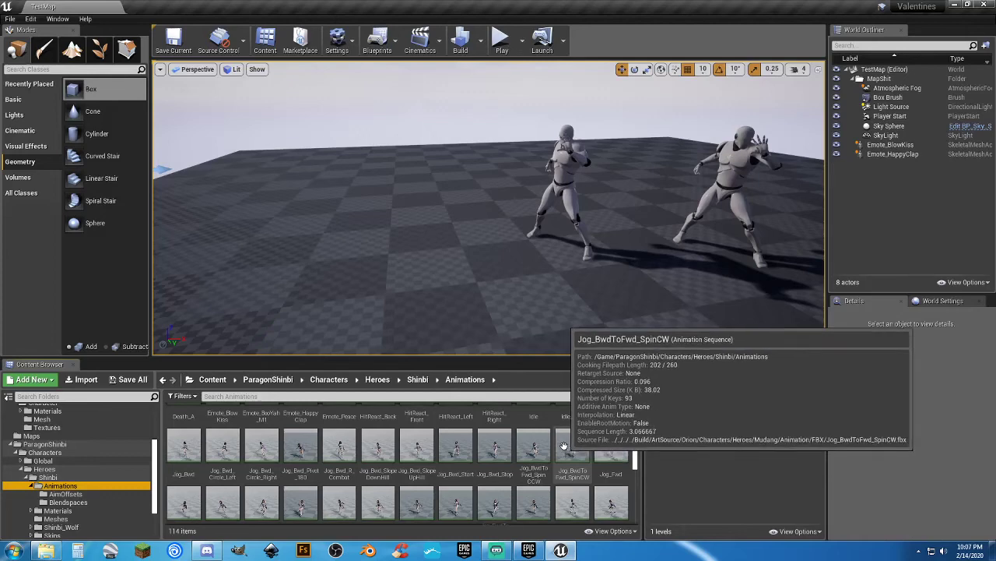
{"action": "mouse_move", "coordinate": [612, 442]}
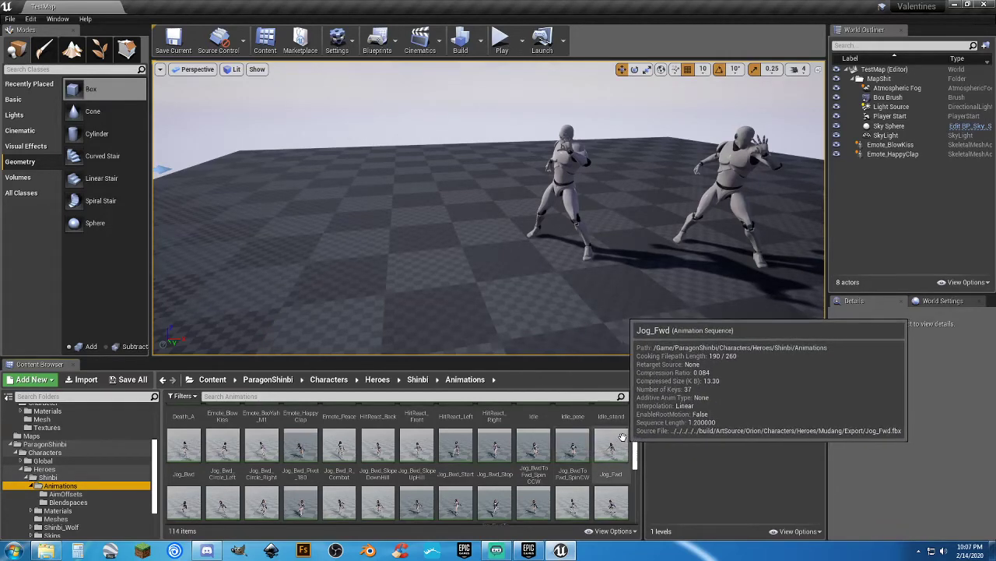
{"action": "scroll", "coordinate": [619, 437], "scroll_direction": "down", "scroll_amount": 1}
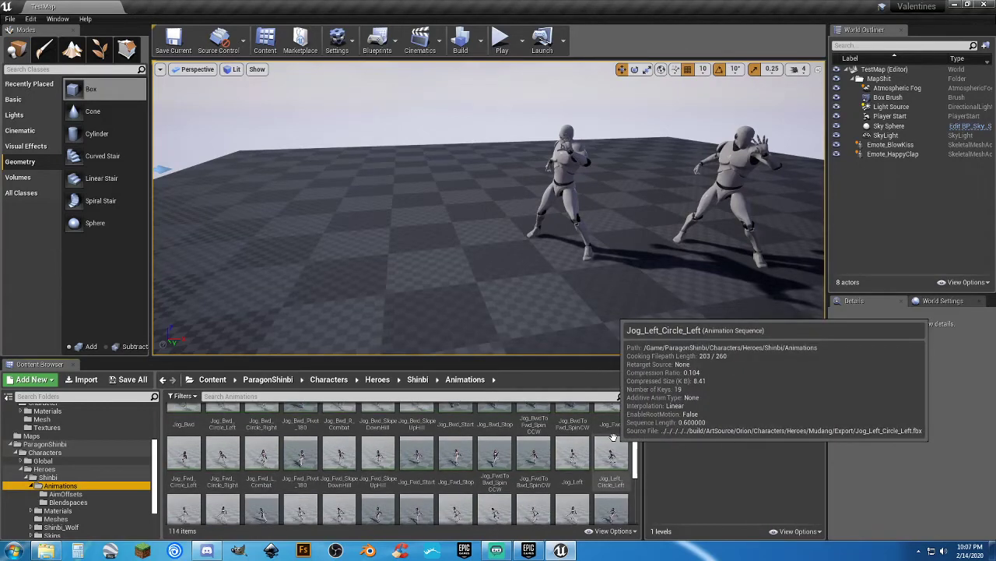
{"action": "scroll", "coordinate": [611, 436], "scroll_direction": "down", "scroll_amount": 1}
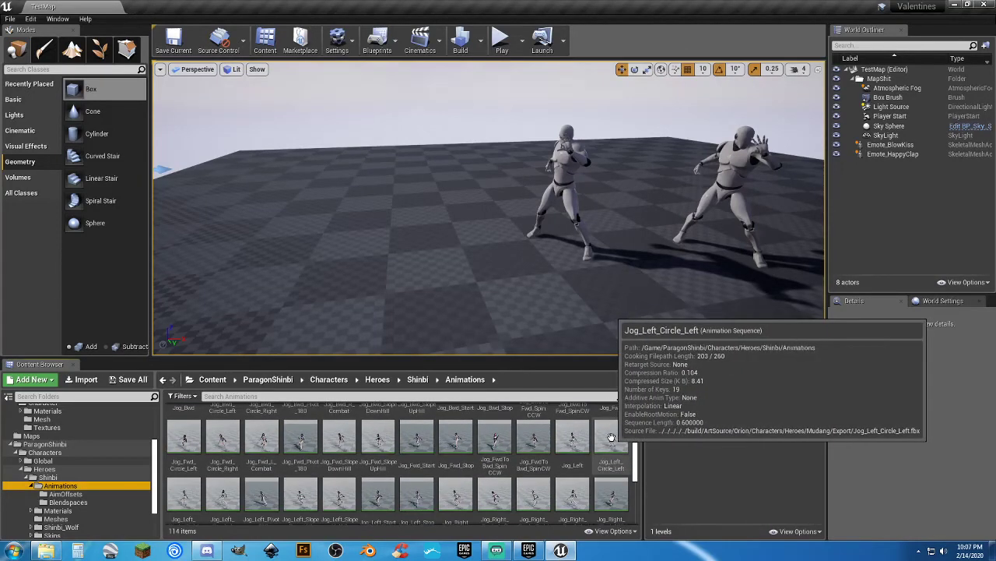
{"action": "scroll", "coordinate": [612, 436], "scroll_direction": "down", "scroll_amount": 1}
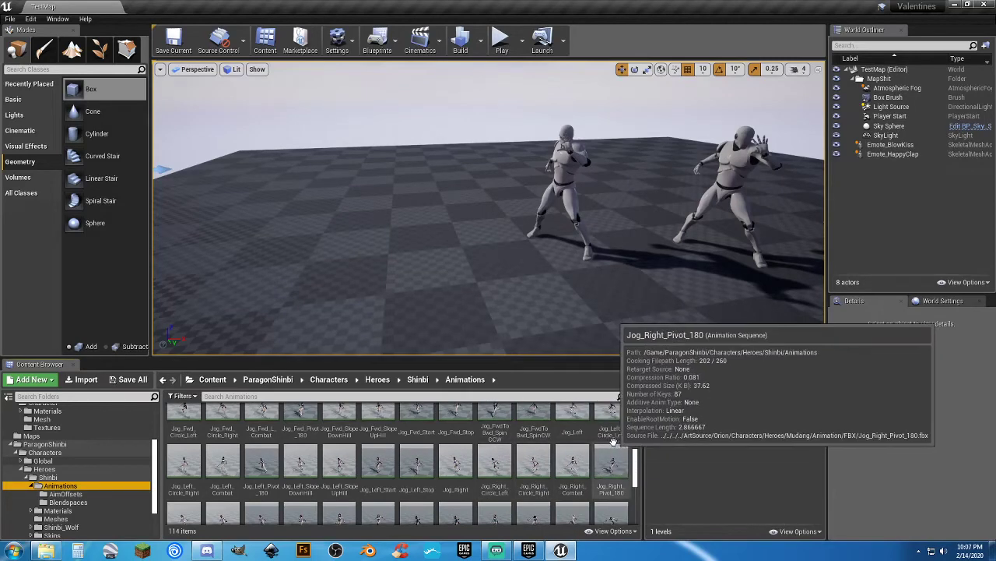
{"action": "scroll", "coordinate": [613, 441], "scroll_direction": "down", "scroll_amount": 2}
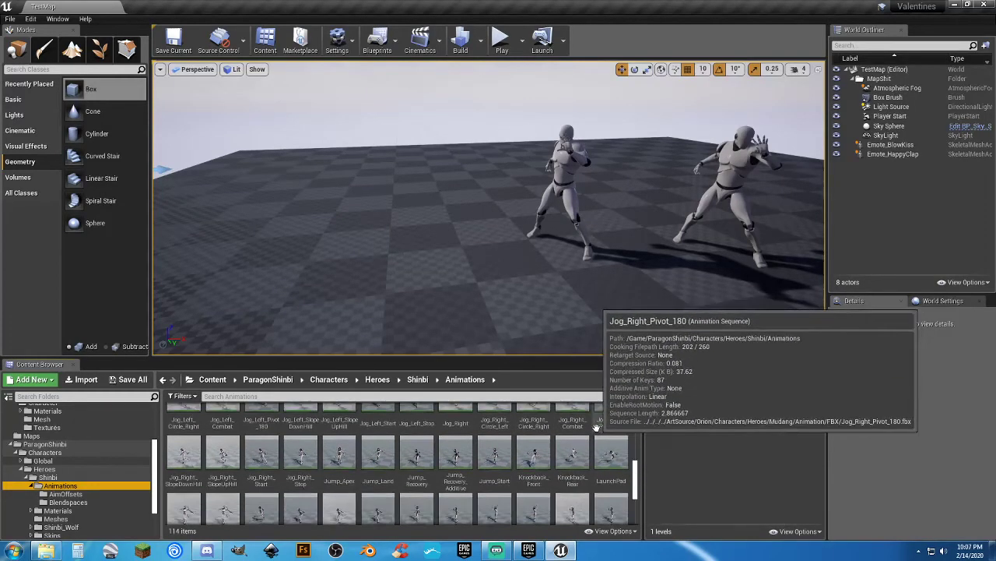
{"action": "scroll", "coordinate": [596, 427], "scroll_direction": "down", "scroll_amount": 1}
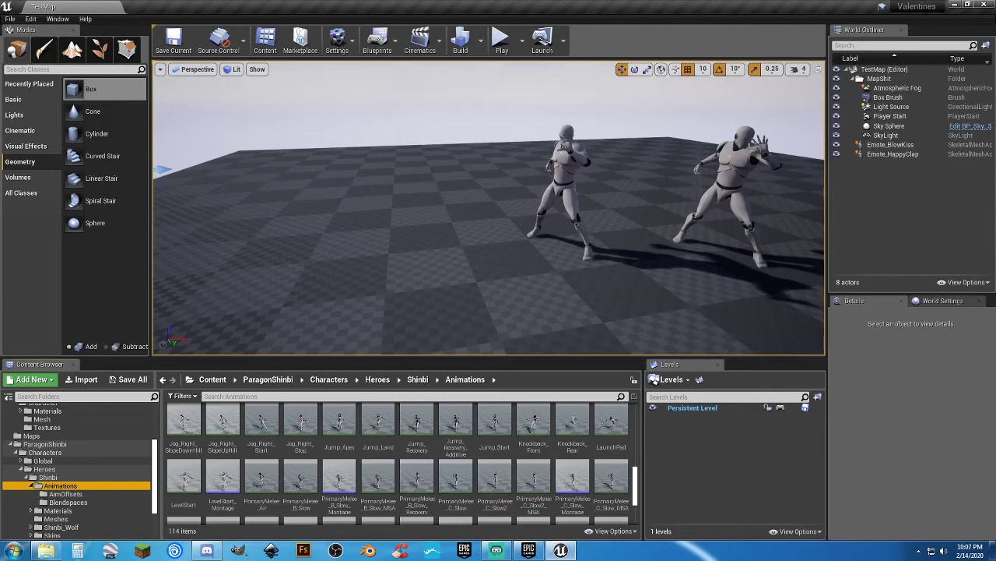
Preview Shinbi's Jump_Start animation in the animation editor and close it again
{"action": "key", "text": "Right"}
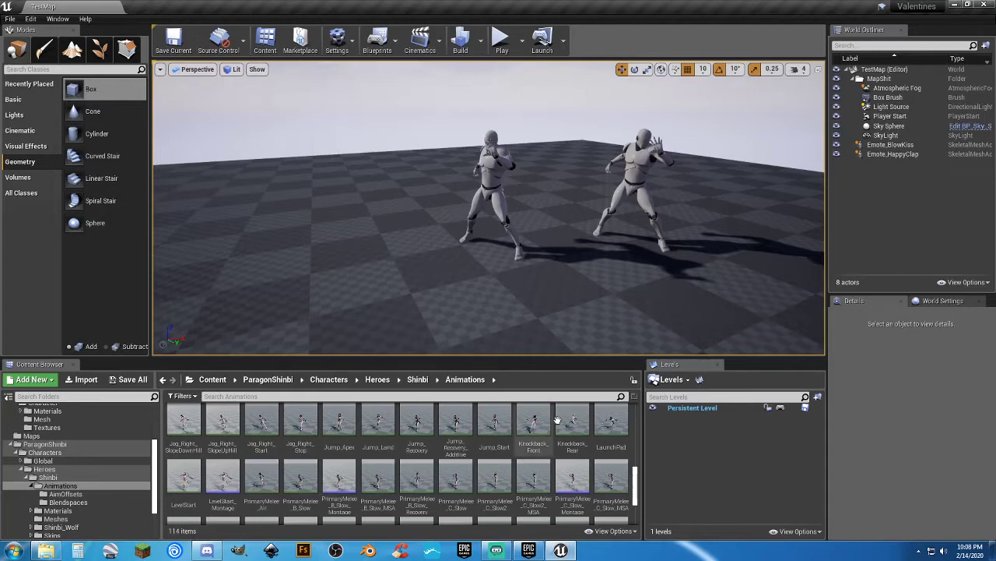
{"action": "double_click", "coordinate": [492, 424]}
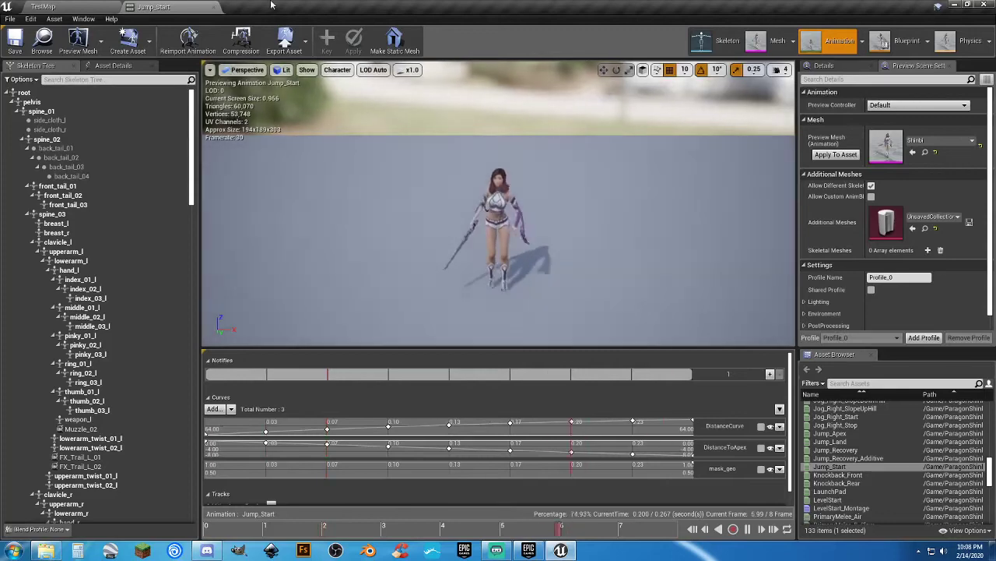
{"action": "left_click", "coordinate": [212, 7]}
Find Shinbi's Recall animation further down the folder, preview it in the animation editor and close the editor
{"action": "mouse_move", "coordinate": [611, 425]}
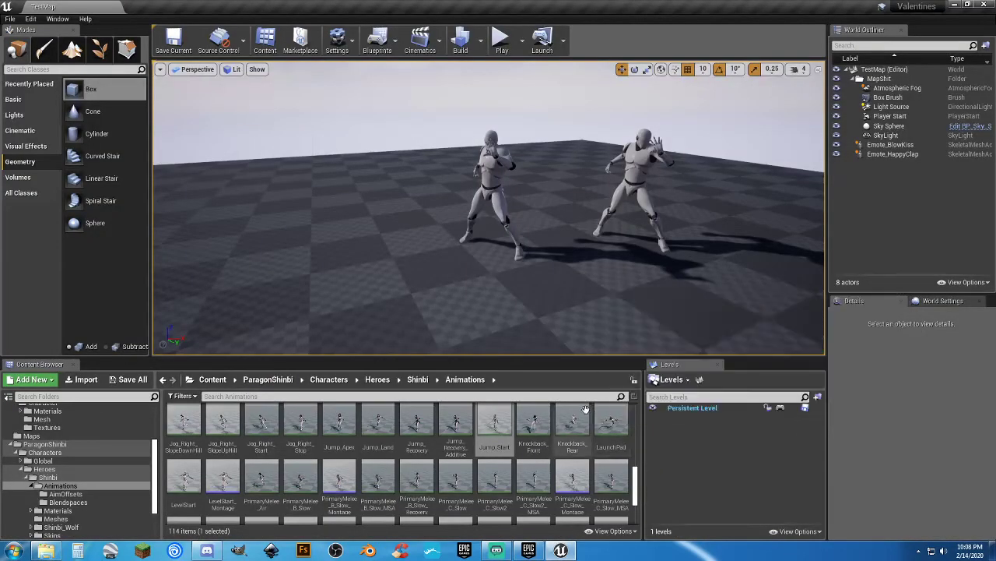
{"action": "mouse_move", "coordinate": [585, 410]}
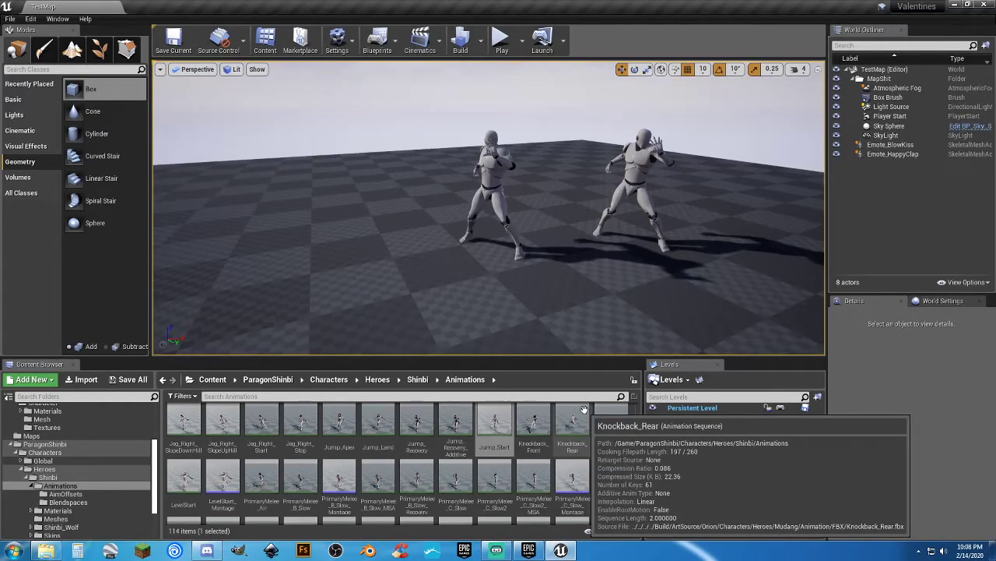
{"action": "scroll", "coordinate": [583, 411], "scroll_direction": "down", "scroll_amount": 2}
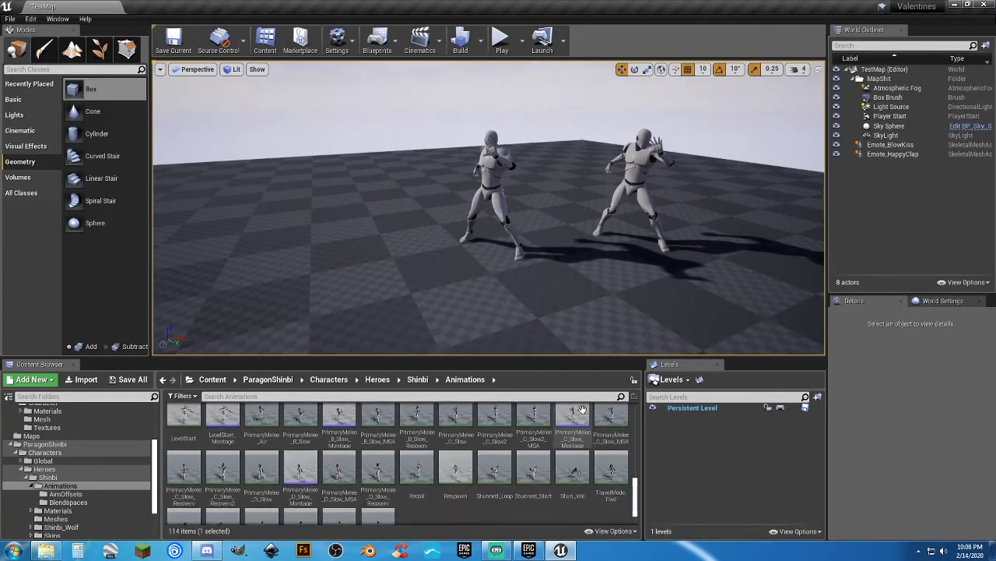
{"action": "scroll", "coordinate": [582, 411], "scroll_direction": "down", "scroll_amount": 2}
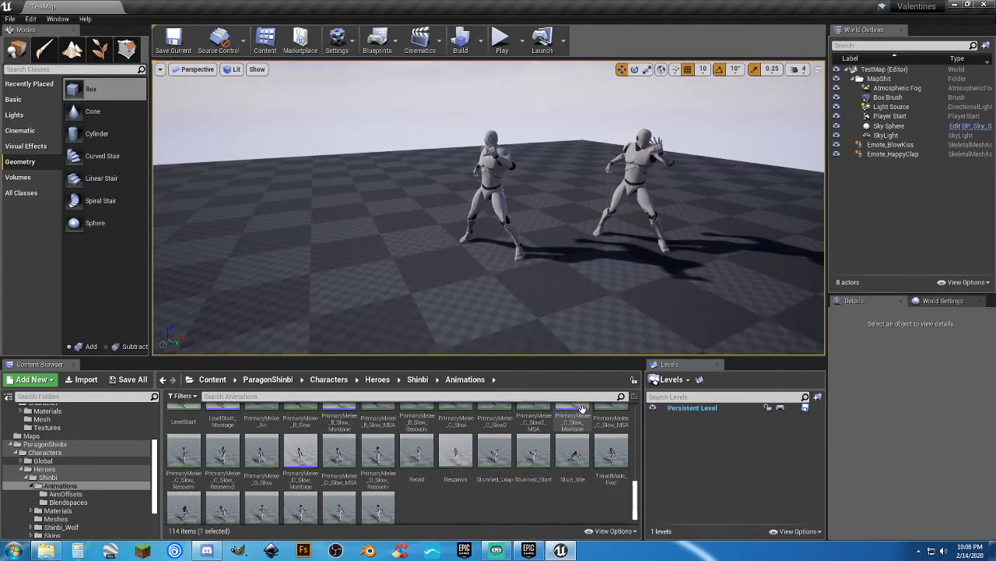
{"action": "double_click", "coordinate": [420, 461]}
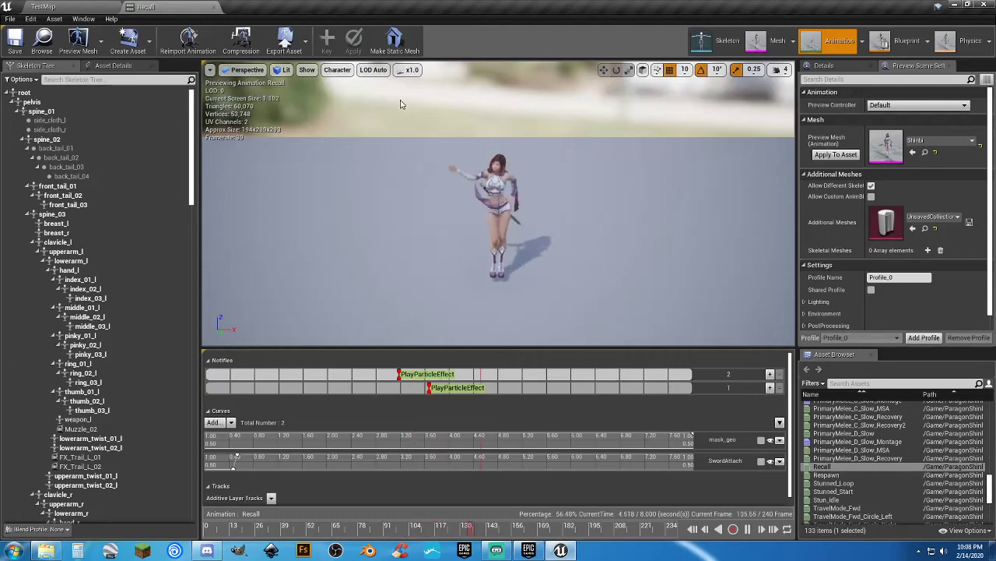
{"action": "left_click", "coordinate": [215, 8]}
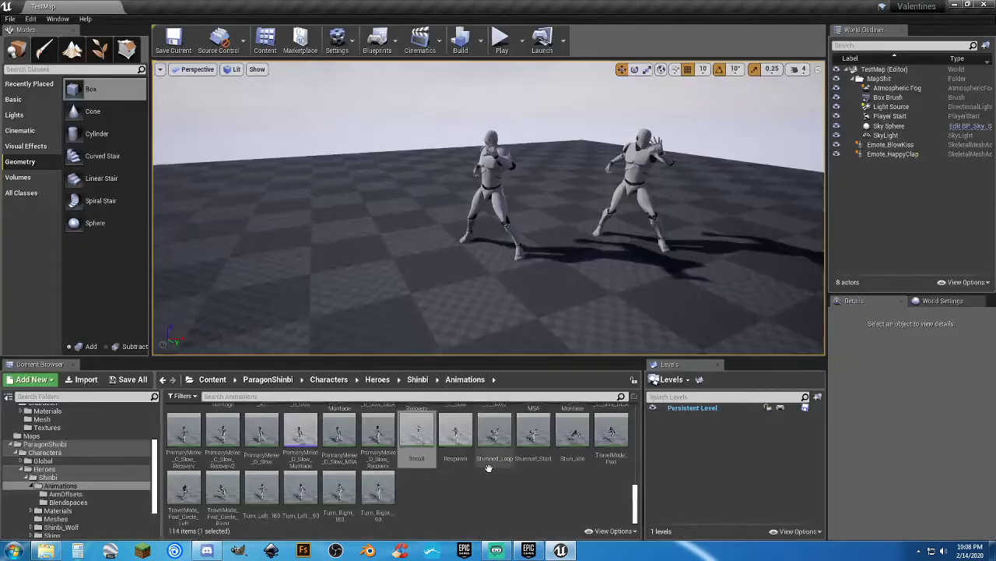
Duplicate and retarget the Recall animation to UE4_Mannequin_Skeleton, with Characters/Animations/Whatever as the output folder
{"action": "right_click", "coordinate": [417, 436]}
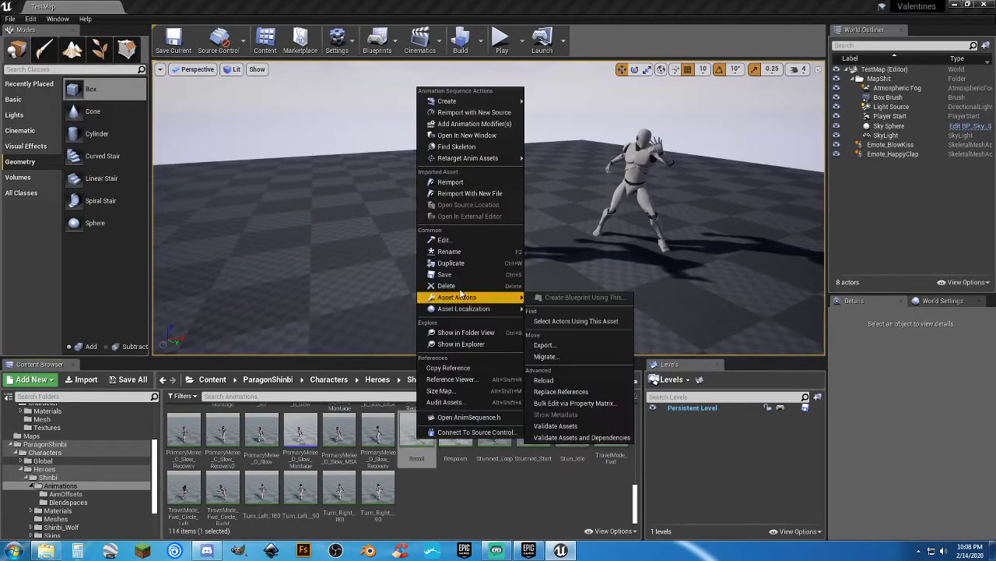
{"action": "left_click", "coordinate": [561, 160]}
{"action": "left_click", "coordinate": [264, 200]}
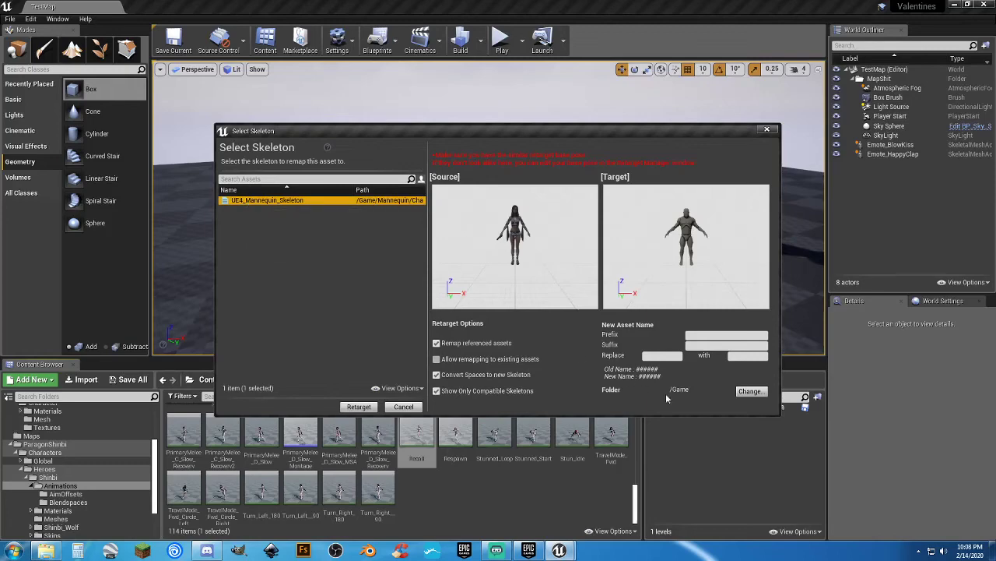
{"action": "left_click", "coordinate": [747, 391]}
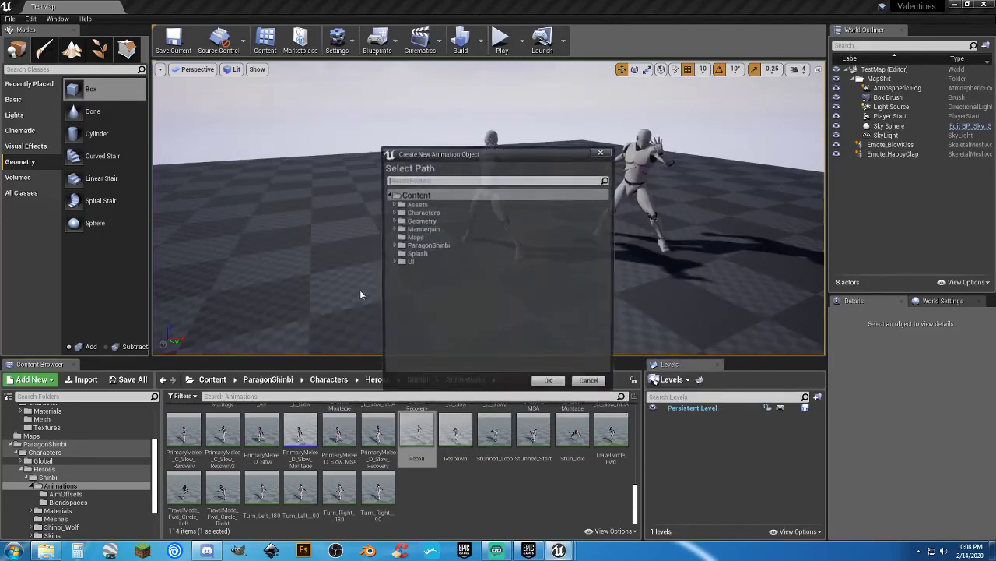
{"action": "left_click", "coordinate": [392, 212]}
{"action": "left_click", "coordinate": [428, 228]}
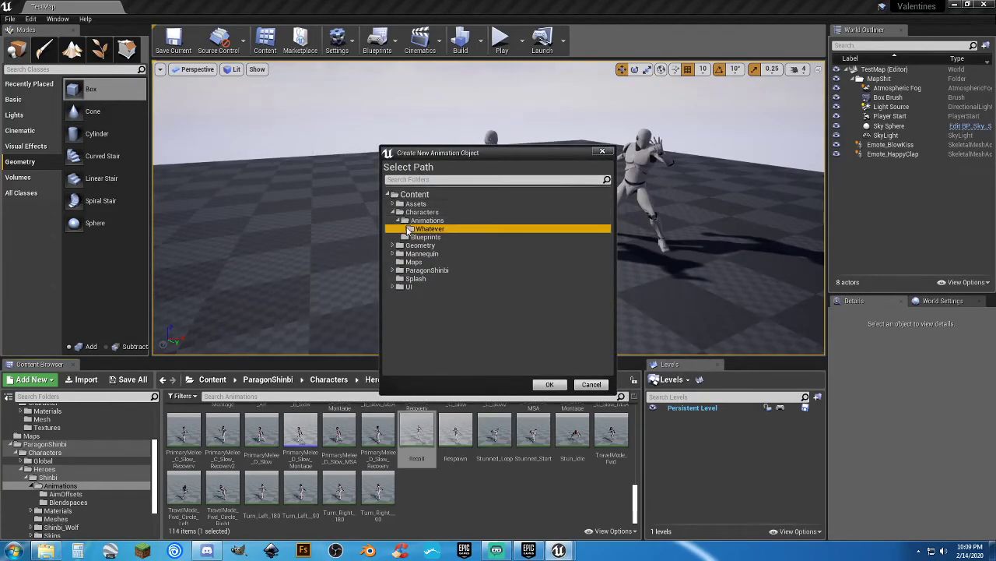
{"action": "left_click", "coordinate": [549, 384]}
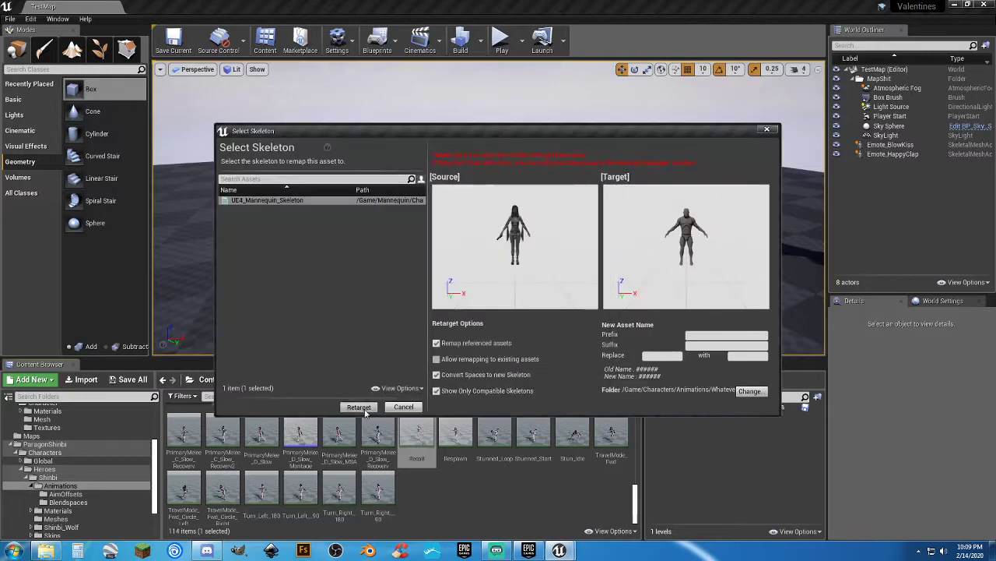
{"action": "left_click", "coordinate": [359, 406]}
Place the retargeted Recall in the level beside the two emote mannequins and test it by running the player up to them in play mode
{"action": "left_click_drag", "start_coordinate": [265, 428], "coordinate": [381, 220]}
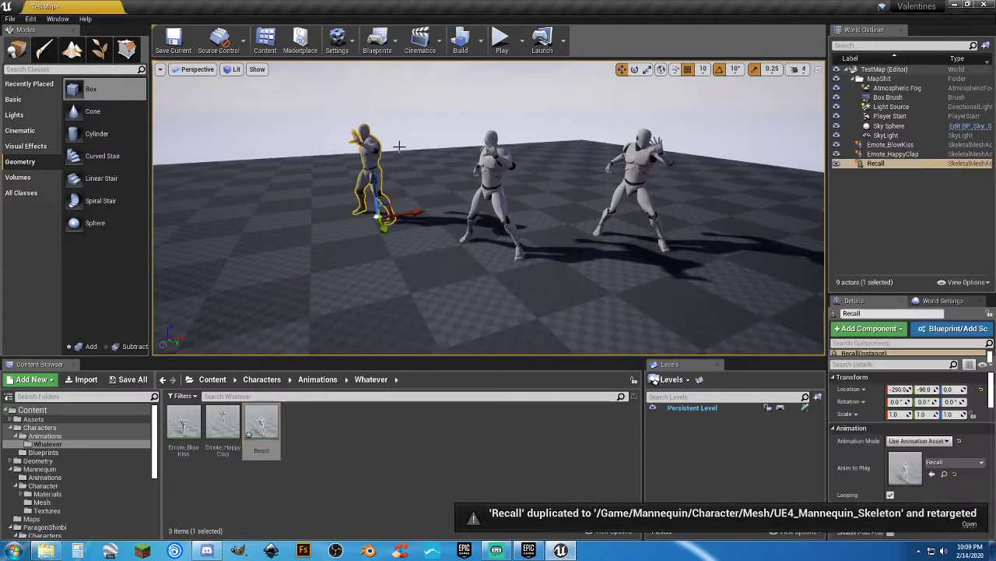
{"action": "left_click", "coordinate": [500, 41]}
{"action": "key", "text": "w"}
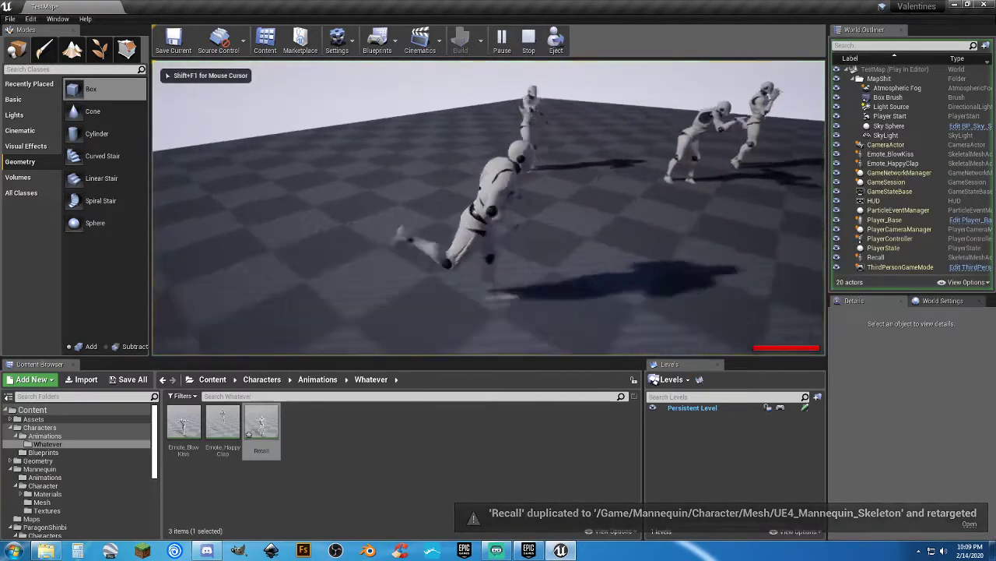
{"action": "key", "text": "w"}
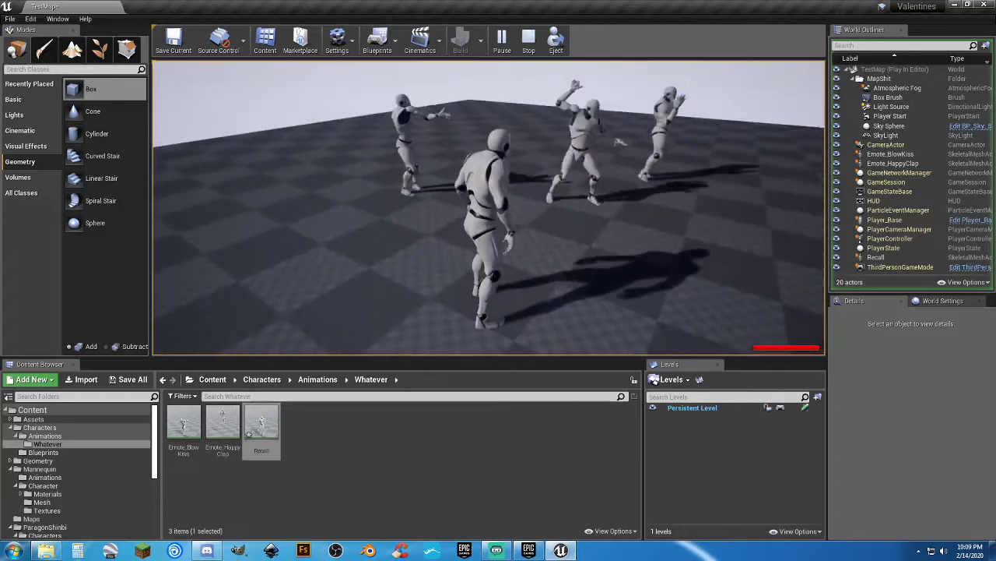
{"action": "key", "text": "Escape"}
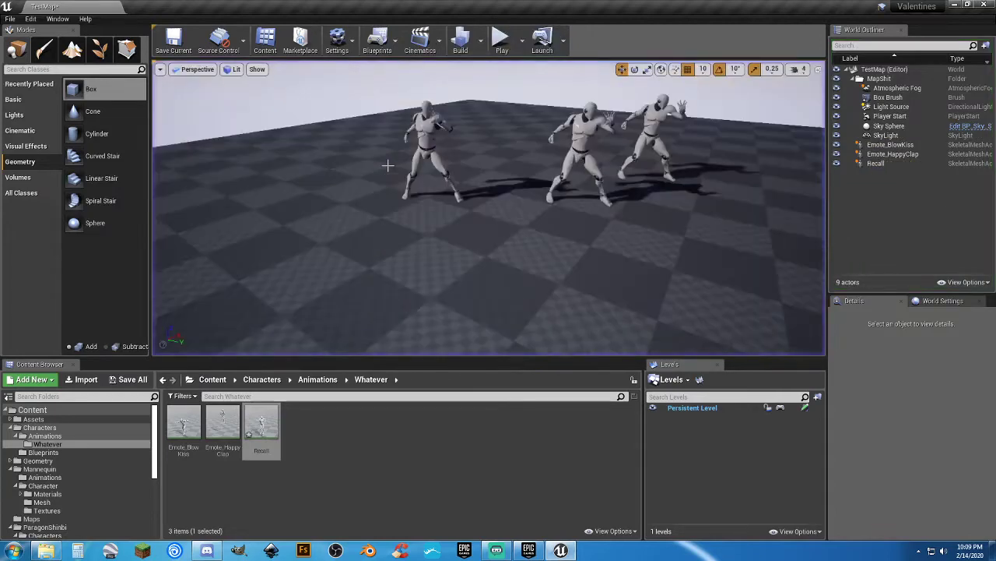
Save all modified content, including TestMap and the retargeted Recall animation
{"action": "left_click", "coordinate": [129, 379]}
{"action": "left_click", "coordinate": [589, 370]}
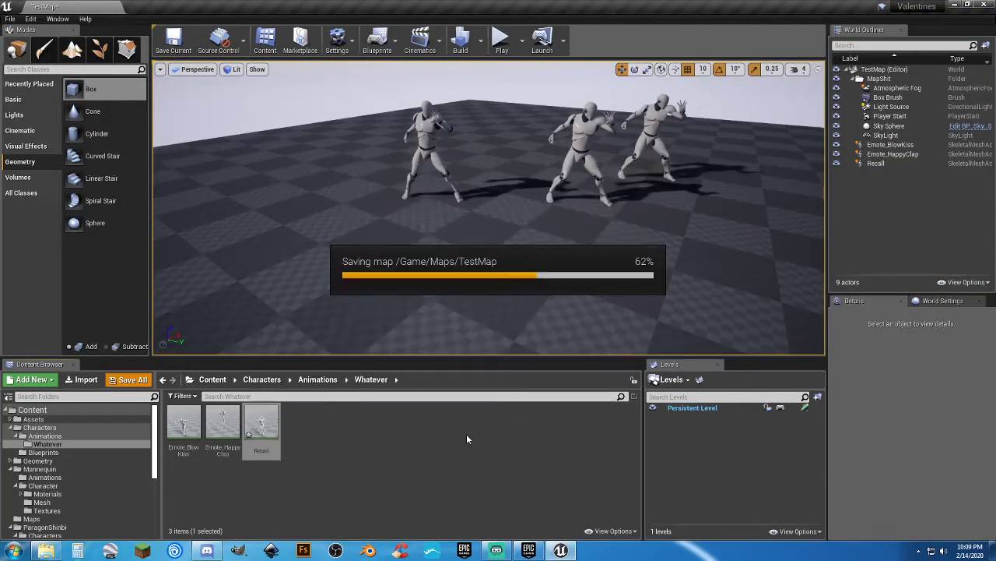
{"action": "left_click", "coordinate": [417, 444]}
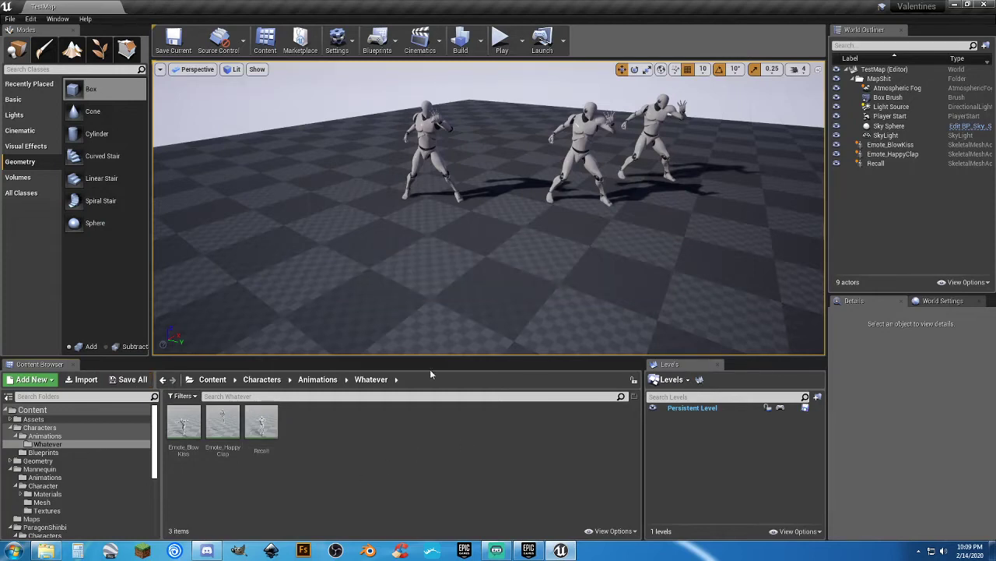
Delete the Emote_BlowKiss, Emote_HappyClap and Recall actors from TestMap and save all content
{"action": "left_click", "coordinate": [882, 146]}
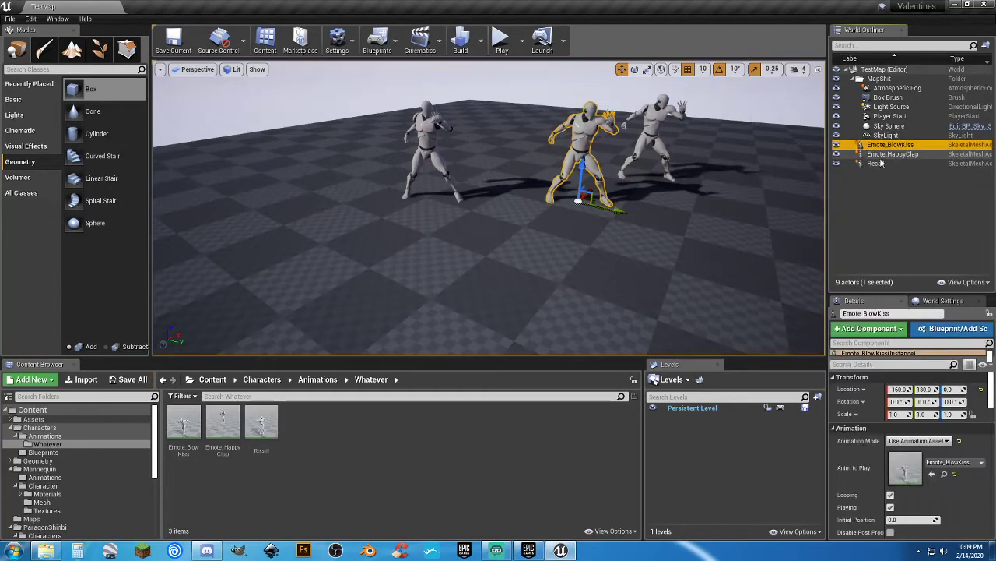
{"action": "left_click", "coordinate": [882, 163], "text": "shift"}
{"action": "key", "text": "Delete"}
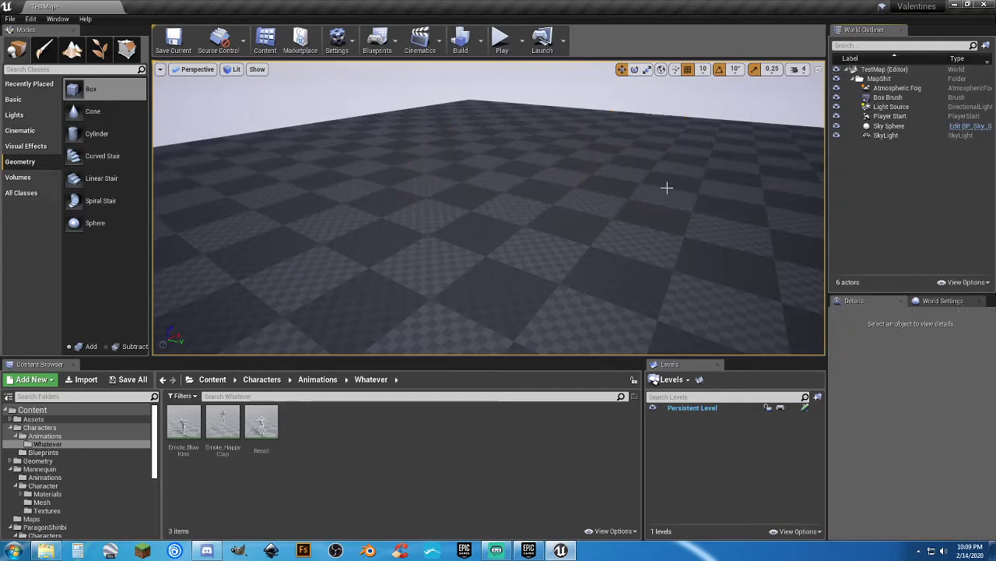
{"action": "left_click", "coordinate": [129, 379]}
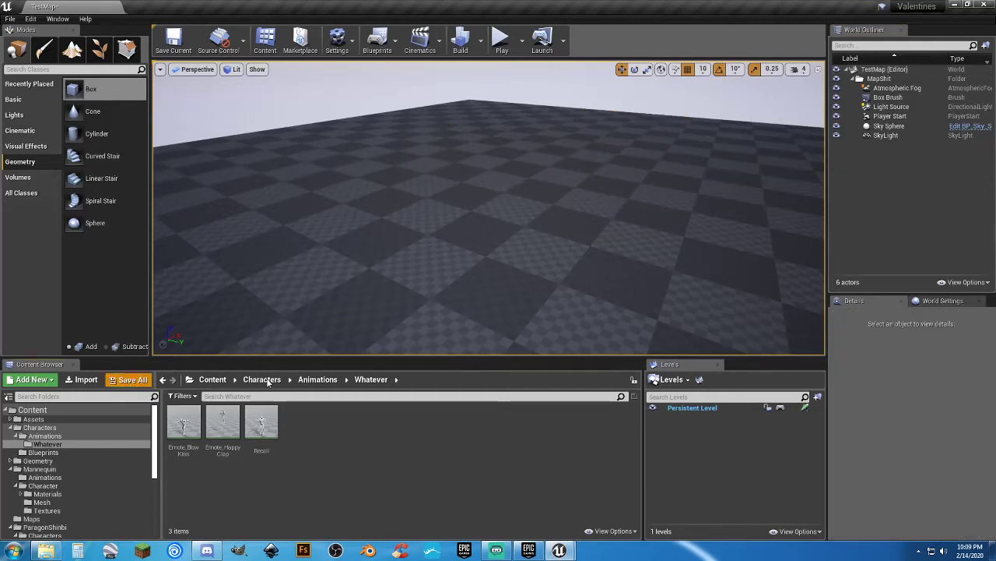
{"action": "left_click", "coordinate": [591, 371]}
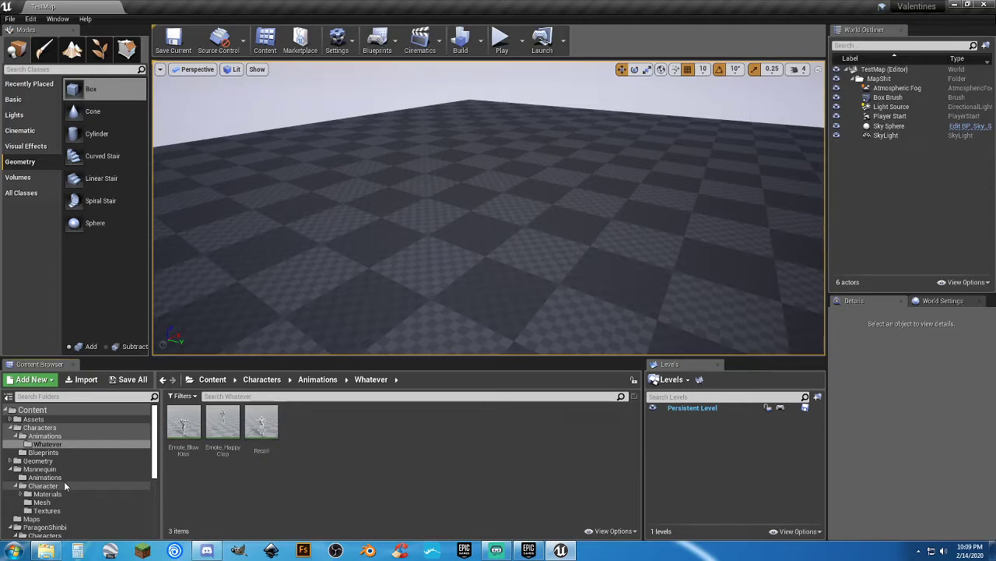
Place Temp_Wolf_Run from ParagonShinbi's Shinbi_Wolf Animations folder in the middle of the level floor
{"action": "scroll", "coordinate": [57, 480], "scroll_direction": "down", "scroll_amount": 3}
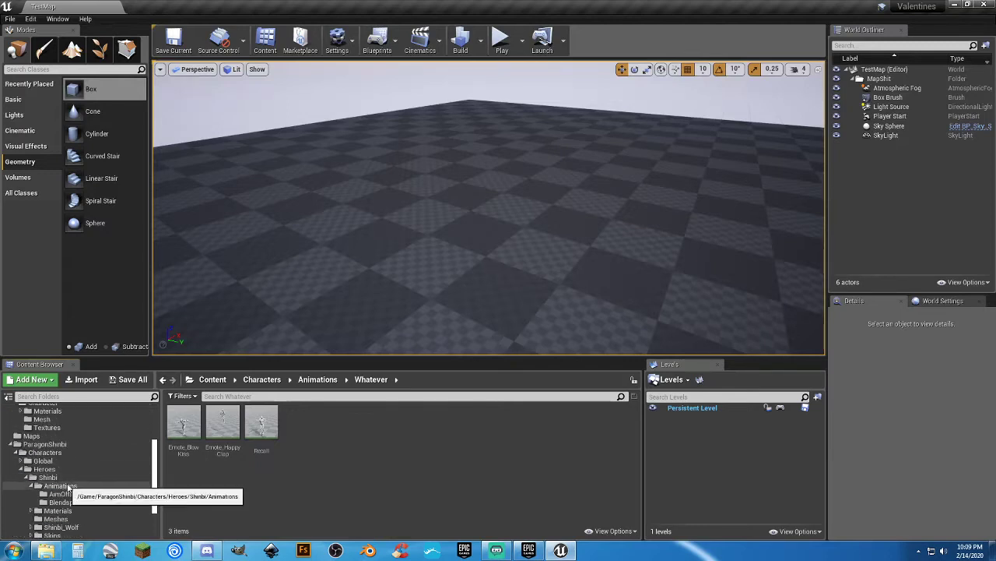
{"action": "scroll", "coordinate": [59, 482], "scroll_direction": "down", "scroll_amount": 2}
{"action": "left_click", "coordinate": [56, 469]}
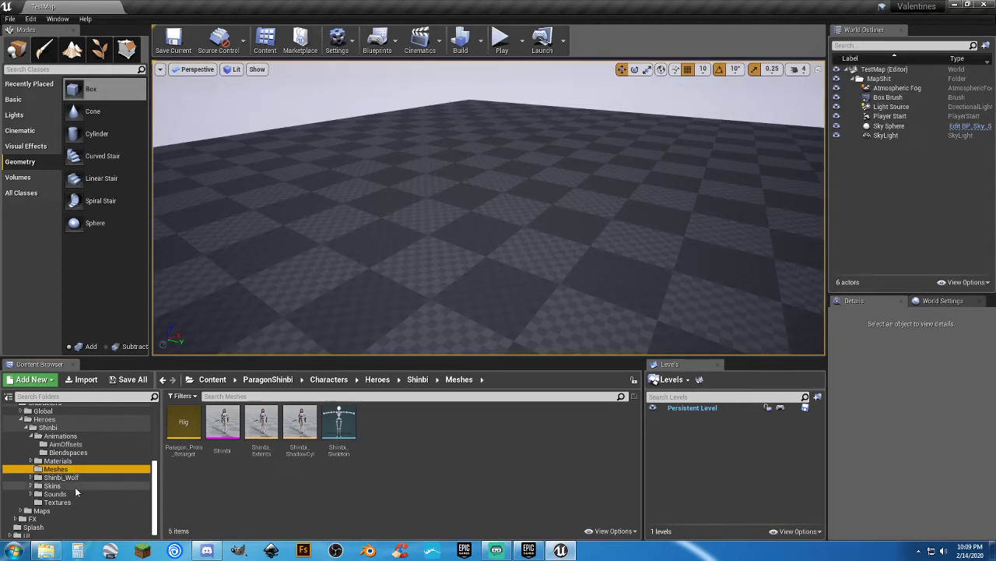
{"action": "left_click", "coordinate": [53, 486]}
{"action": "left_click", "coordinate": [61, 477]}
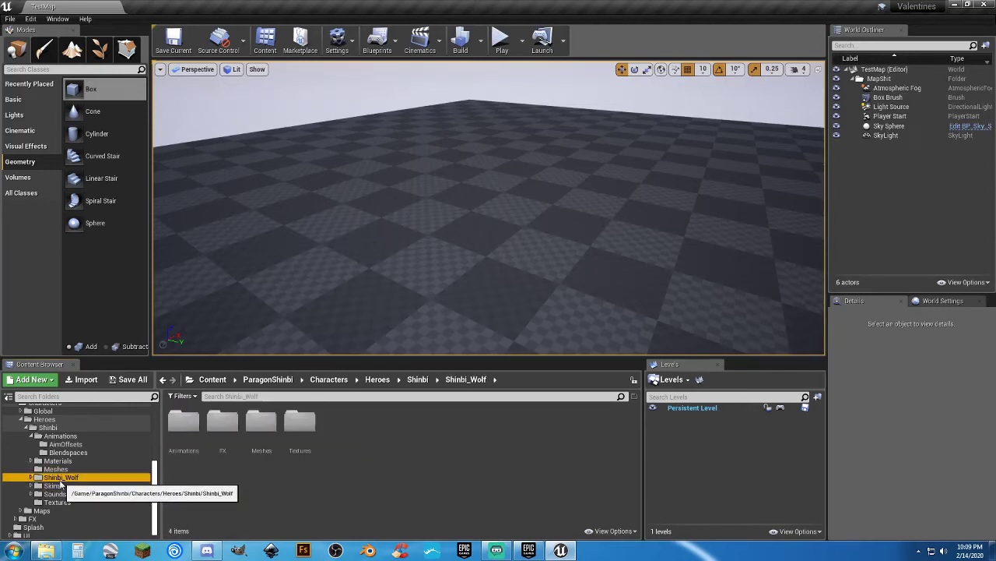
{"action": "double_click", "coordinate": [183, 421]}
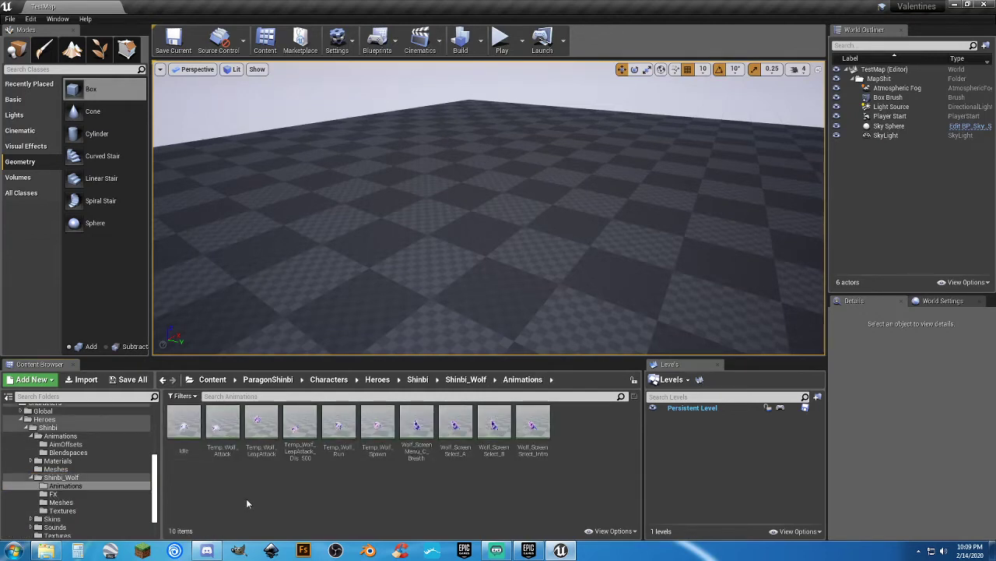
{"action": "left_click_drag", "start_coordinate": [338, 424], "coordinate": [467, 224]}
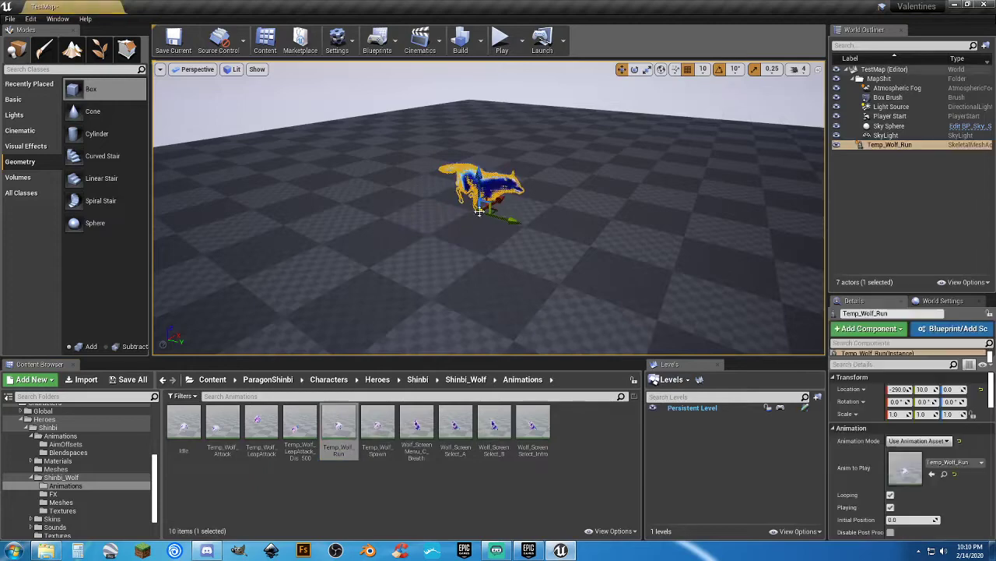
Run the player up to the running wolf in play mode, and delete Temp_Wolf_Run from the level after the test
{"action": "left_click", "coordinate": [502, 39]}
{"action": "key", "text": "w"}
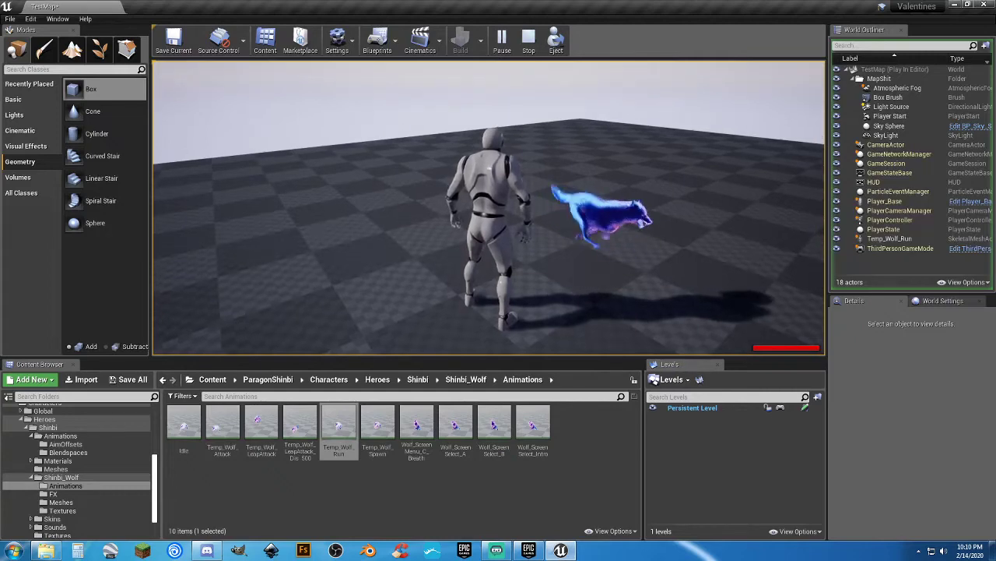
{"action": "key", "text": "Escape"}
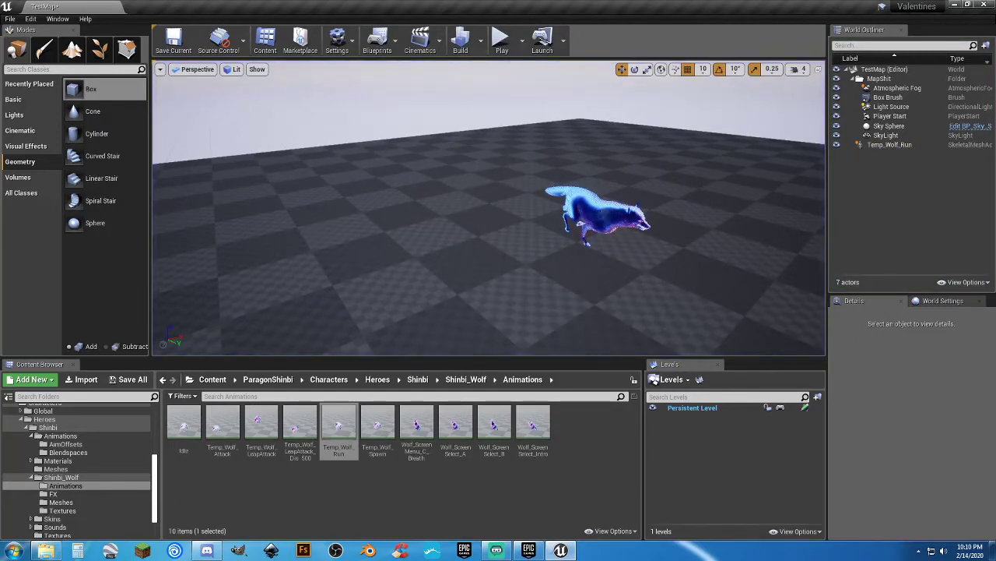
{"action": "left_click", "coordinate": [595, 214]}
{"action": "key", "text": "Delete"}
Preview the Wolf_ScreenSelect_Intro animation in the animation editor and place it on the level floor
{"action": "left_click", "coordinate": [532, 430]}
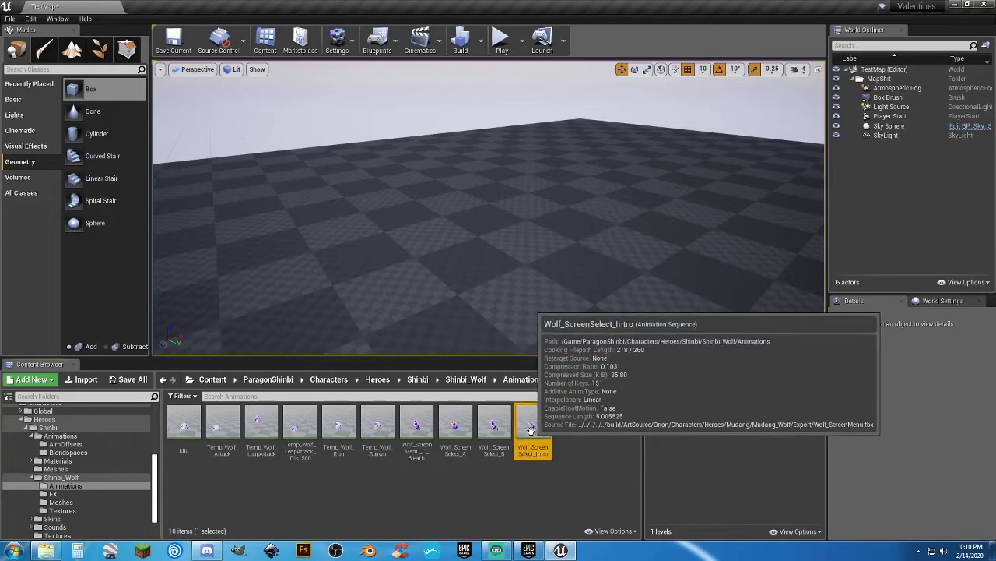
{"action": "double_click", "coordinate": [532, 430]}
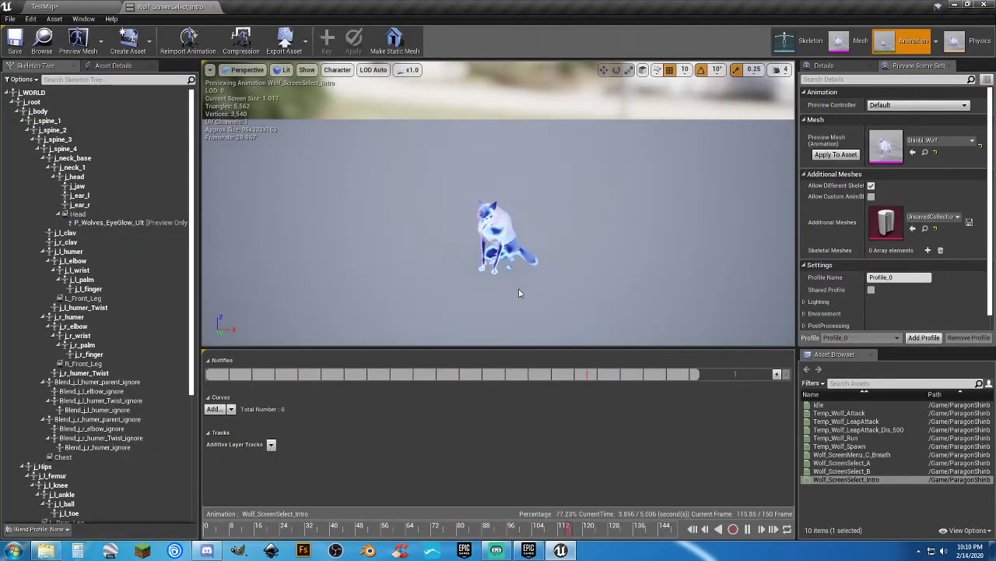
{"action": "left_click", "coordinate": [208, 7]}
{"action": "left_click_drag", "start_coordinate": [537, 428], "coordinate": [554, 230]}
Walk the player around the Wolf_ScreenSelect_Intro wolf in play mode, and delete the wolf from the level after the test
{"action": "left_click", "coordinate": [498, 41]}
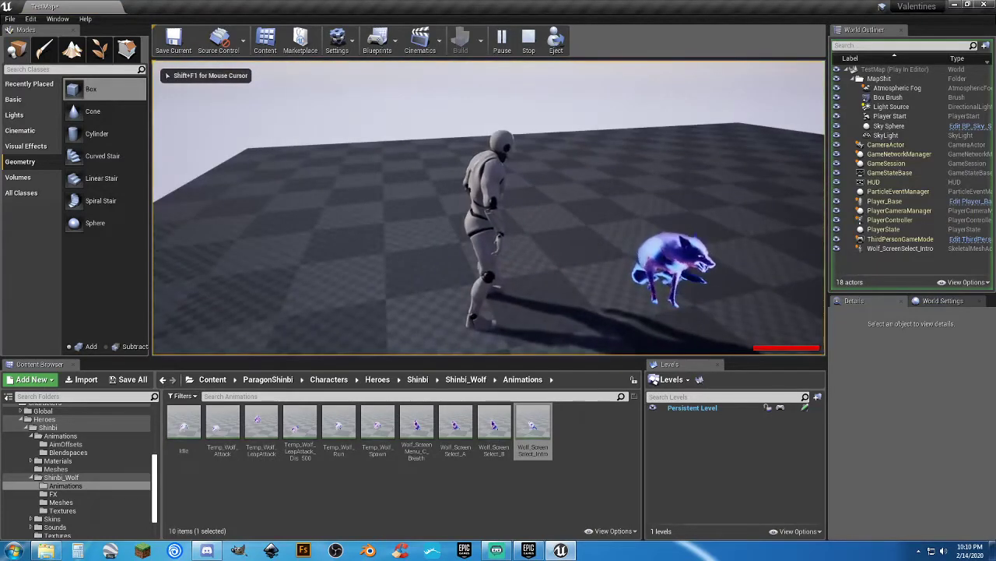
{"action": "key", "text": "s"}
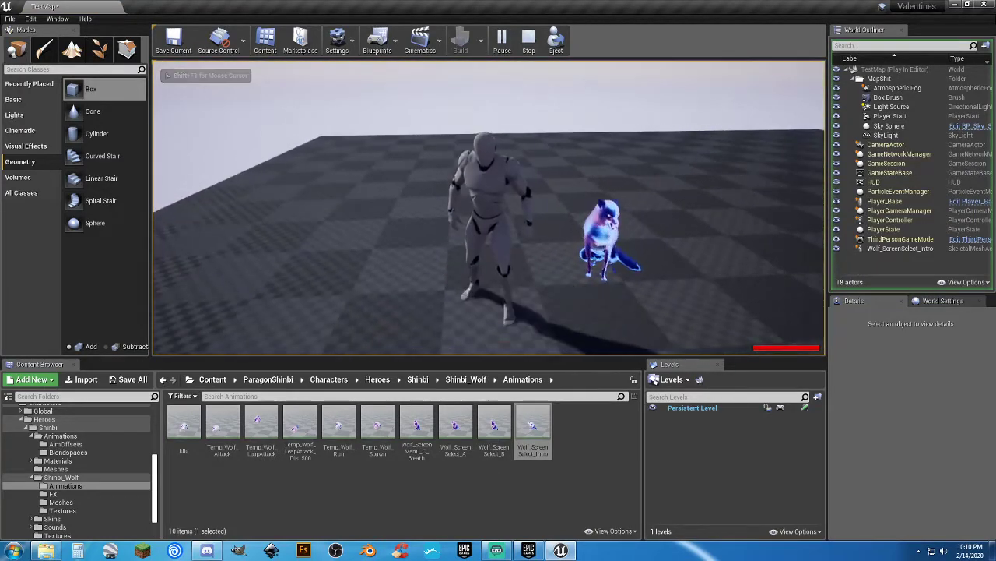
{"action": "key", "text": "w"}
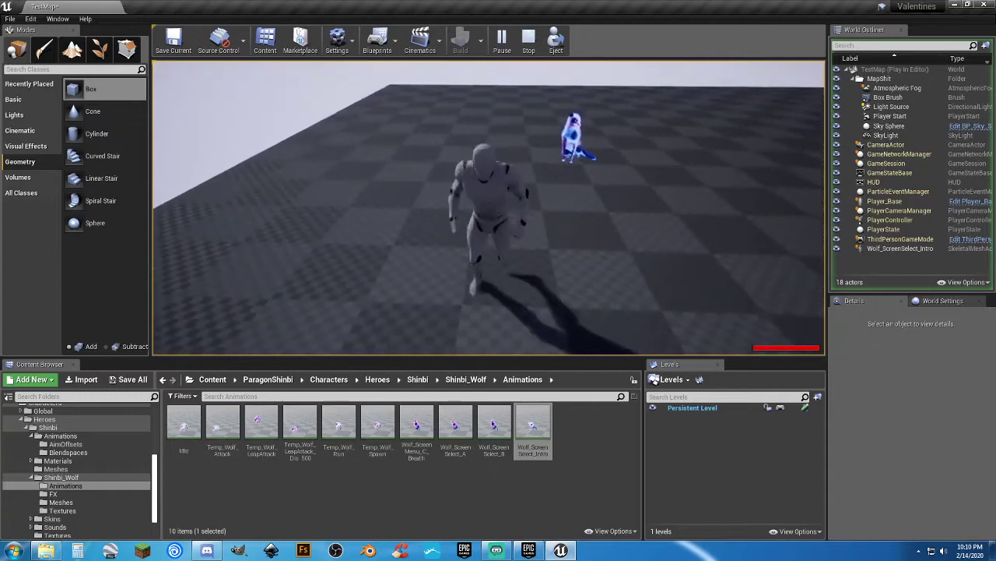
{"action": "key", "text": "a"}
{"action": "key", "text": "w"}
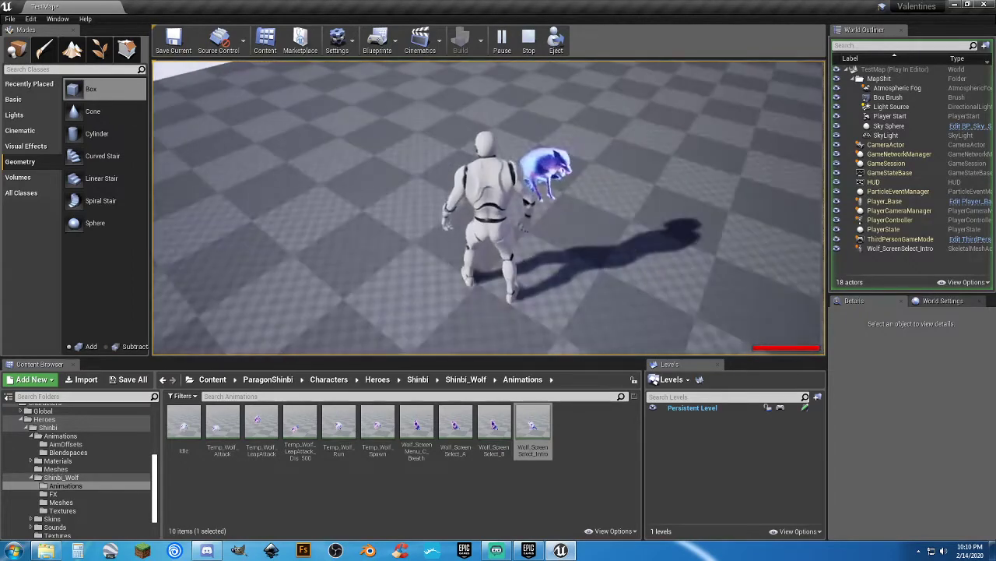
{"action": "key", "text": "w"}
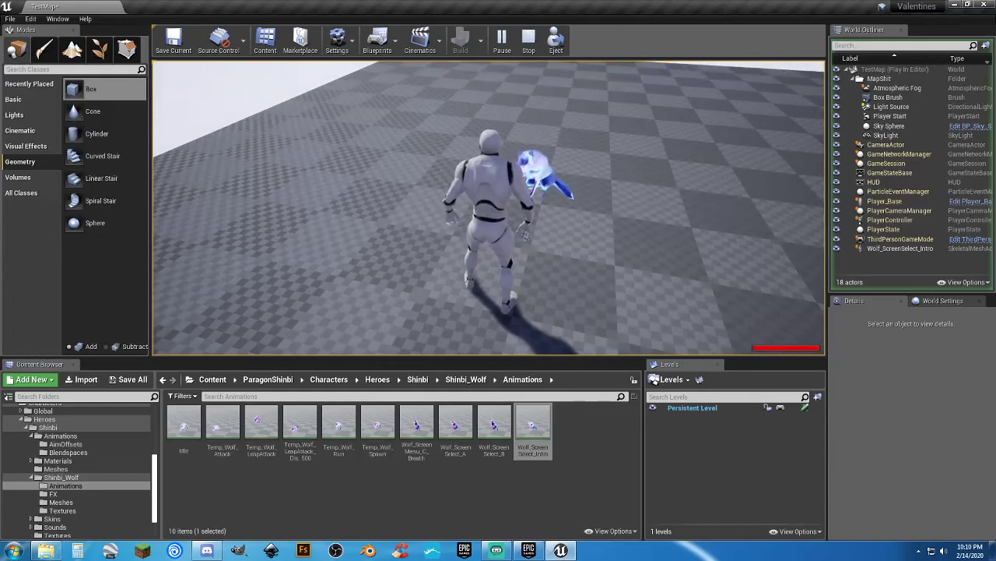
{"action": "key", "text": "w"}
{"action": "key", "text": "w"}
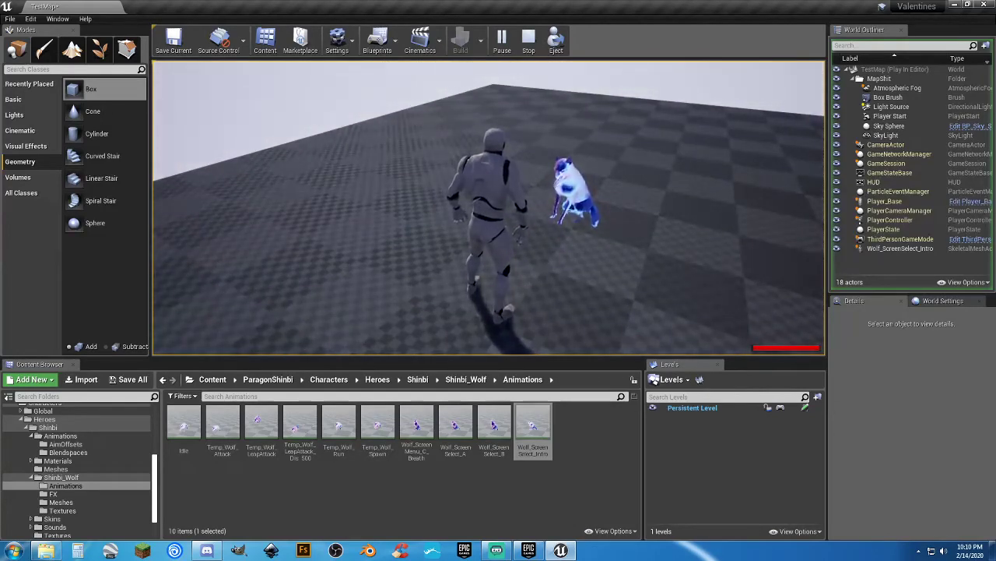
{"action": "key", "text": "Escape"}
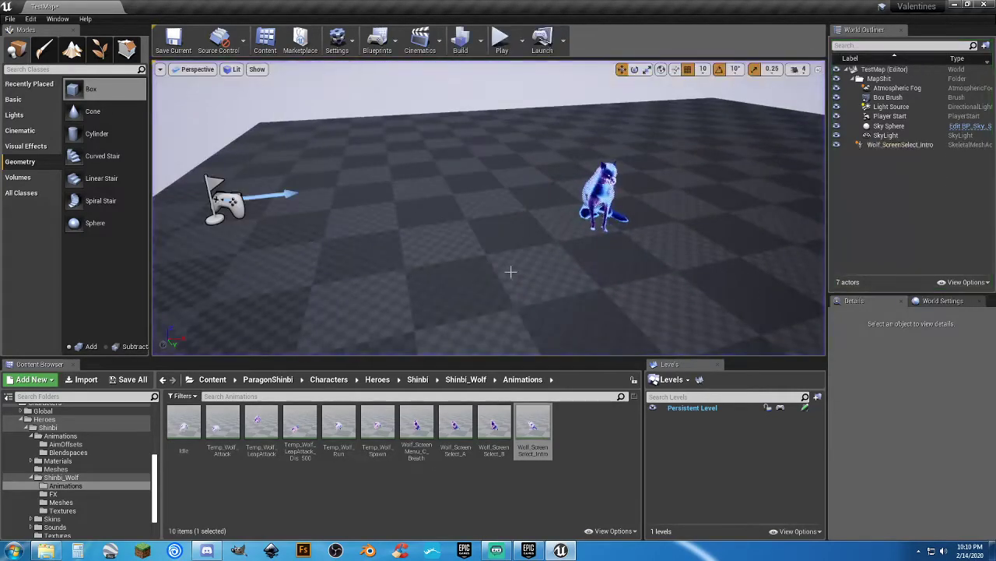
{"action": "left_click", "coordinate": [606, 200]}
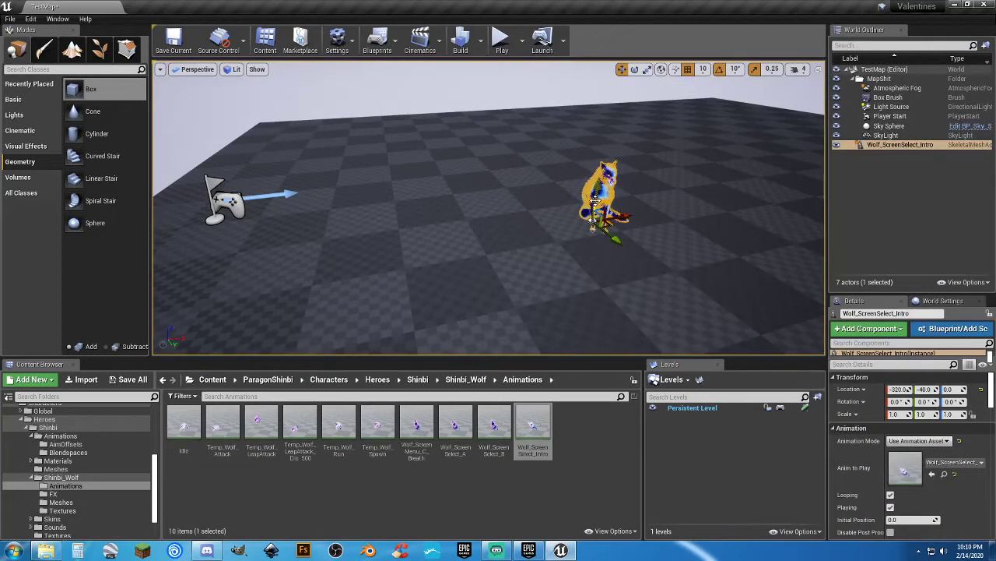
{"action": "key", "text": "Delete"}
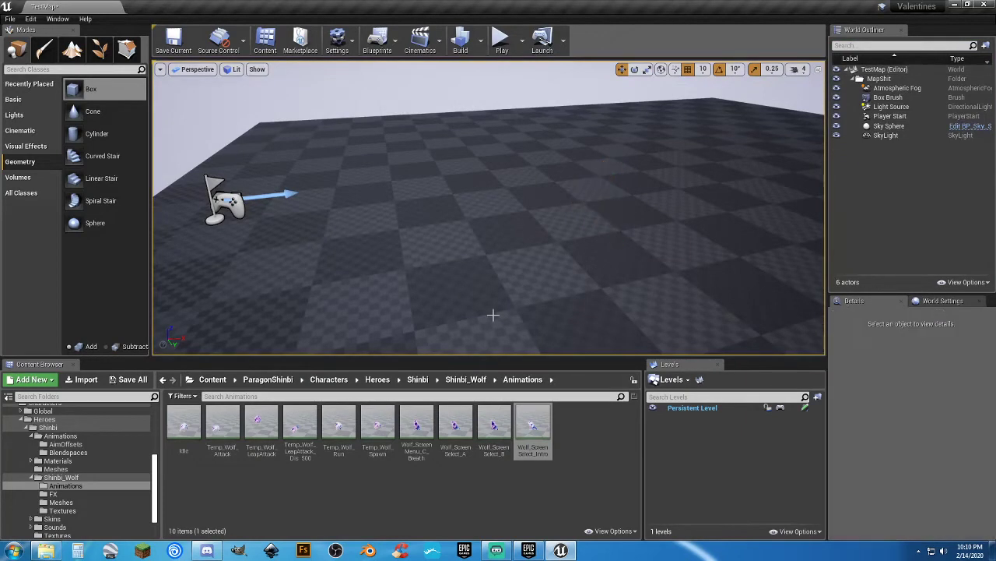
Look through the FX, Meshes and Animations folders of Shinbi_Wolf
{"action": "left_click", "coordinate": [84, 496]}
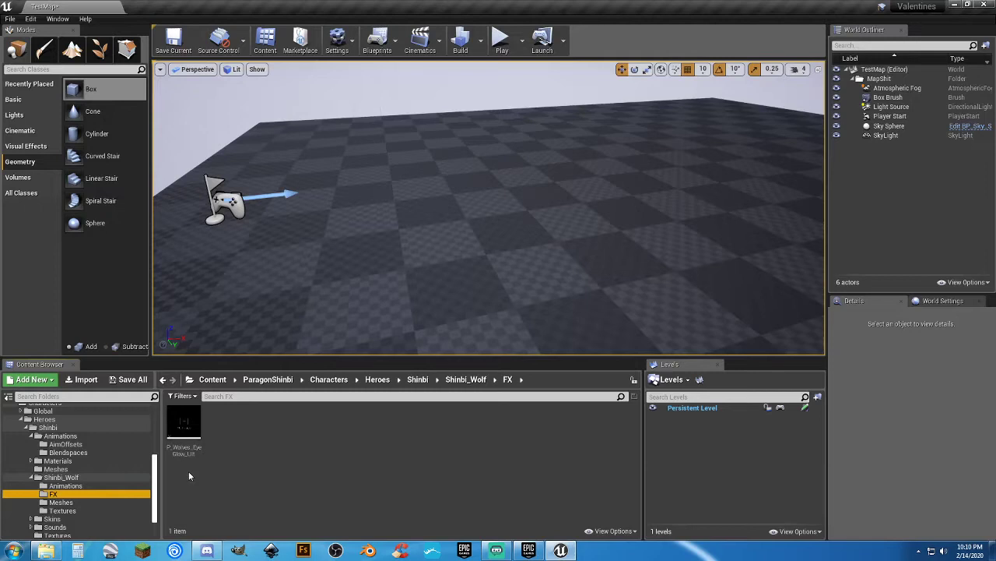
{"action": "left_click", "coordinate": [60, 502]}
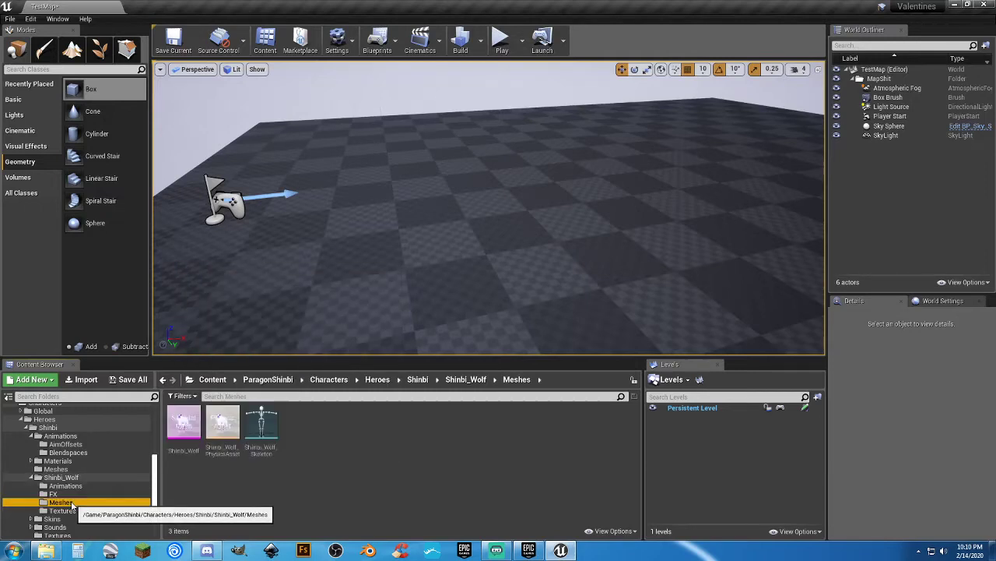
{"action": "scroll", "coordinate": [72, 490], "scroll_direction": "down", "scroll_amount": 1}
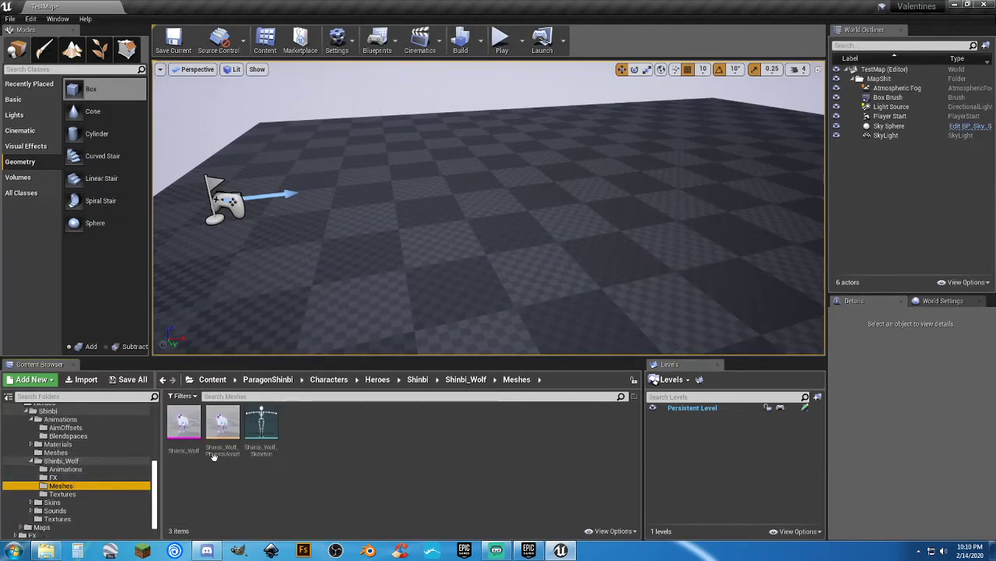
{"action": "left_click", "coordinate": [66, 470]}
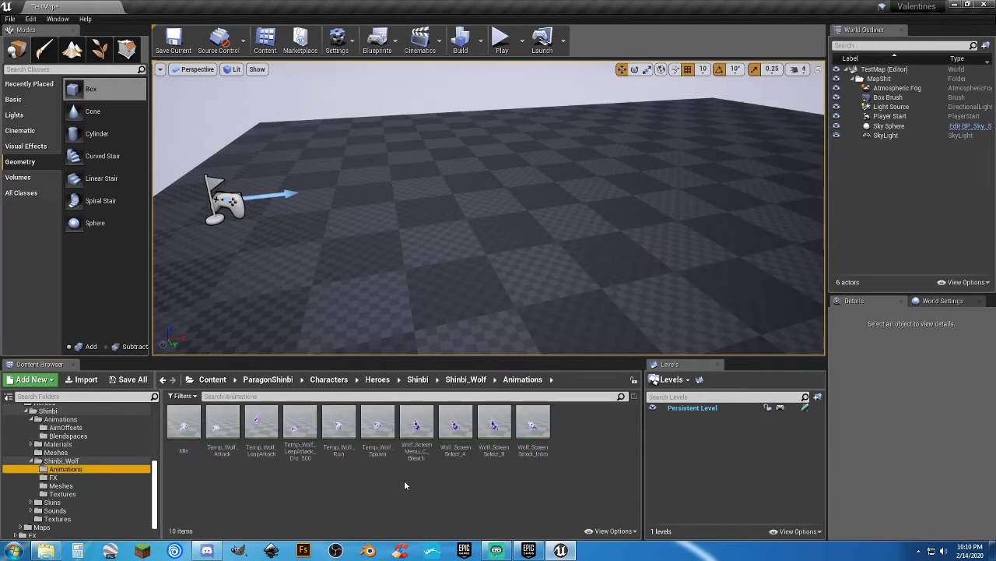
Open Shinbi_Wolf_Skeleton from the Meshes folder, examine the wolf model and its bone hierarchy, and close the skeleton editor
{"action": "left_click", "coordinate": [61, 486]}
{"action": "double_click", "coordinate": [261, 426]}
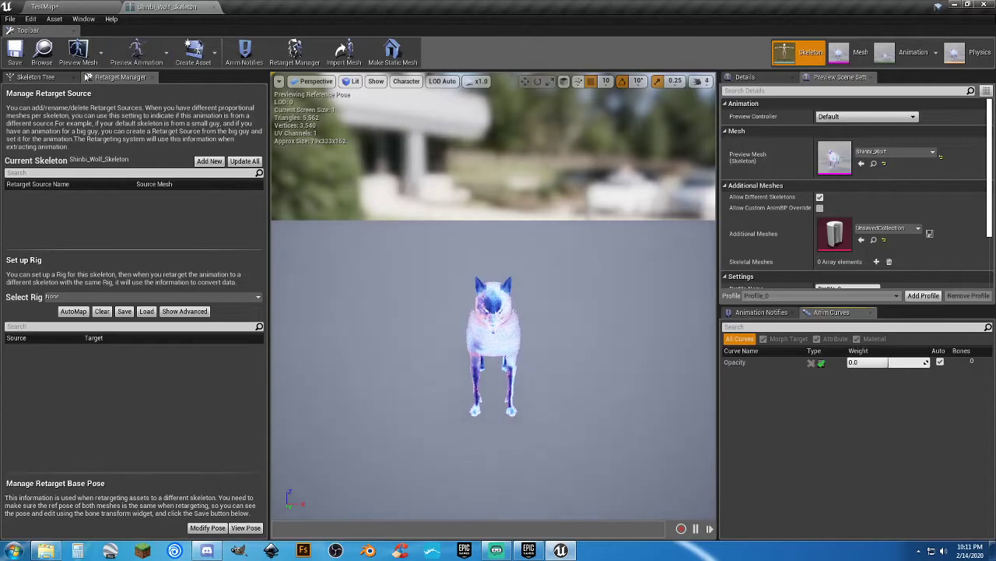
{"action": "left_click", "coordinate": [59, 79]}
{"action": "right_click_drag", "start_coordinate": [373, 264], "coordinate": [529, 269]}
{"action": "scroll", "coordinate": [369, 246], "scroll_direction": "up", "scroll_amount": 5}
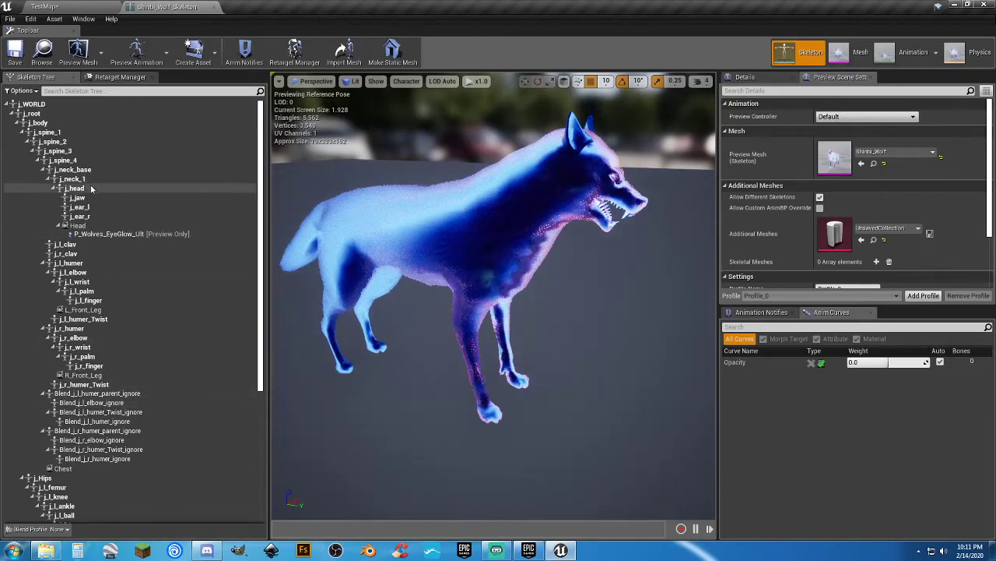
{"action": "scroll", "coordinate": [128, 279], "scroll_direction": "down", "scroll_amount": 2}
{"action": "scroll", "coordinate": [128, 287], "scroll_direction": "up", "scroll_amount": 2}
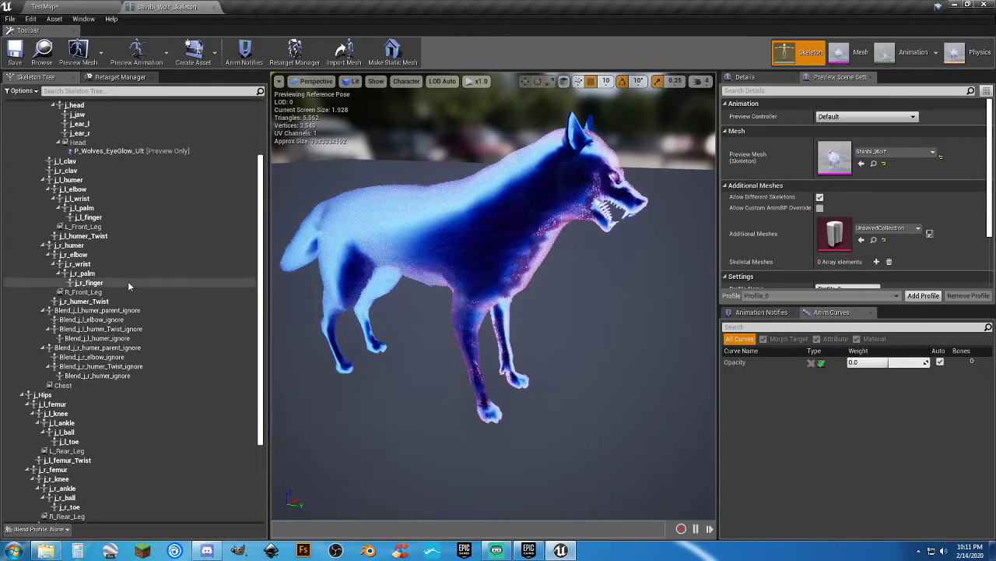
{"action": "left_click", "coordinate": [214, 7]}
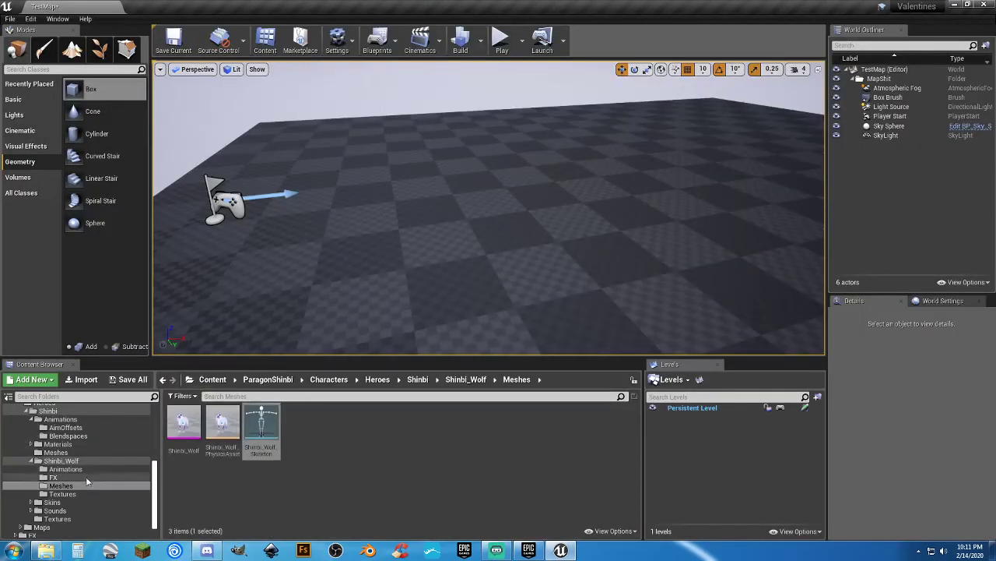
Check Shinbi's Skins folder and its Tier_1 subfolder, and collapse the Skins and Shinbi_Wolf folders
{"action": "left_click", "coordinate": [52, 502]}
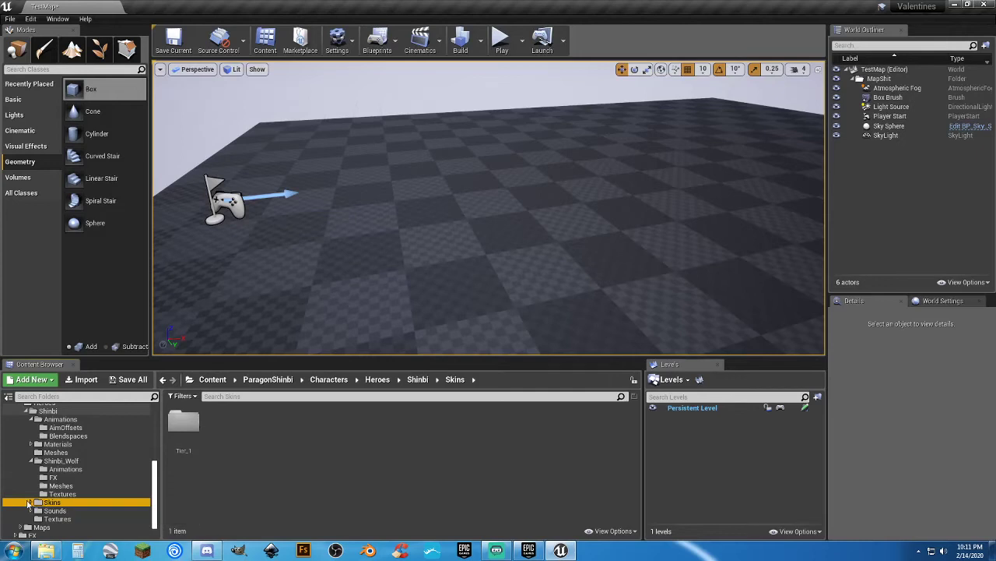
{"action": "left_click", "coordinate": [54, 510]}
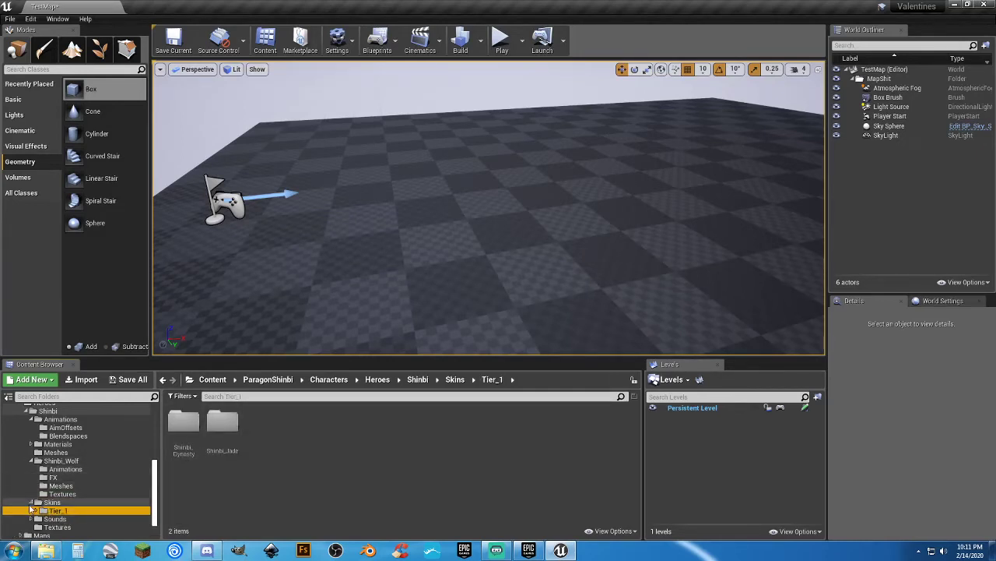
{"action": "left_click", "coordinate": [31, 502]}
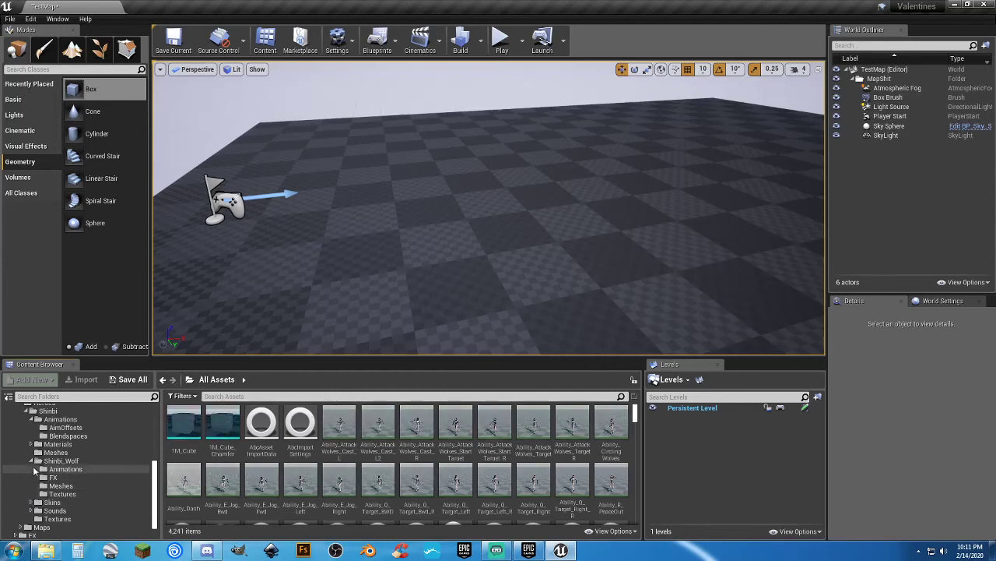
{"action": "left_click", "coordinate": [31, 460]}
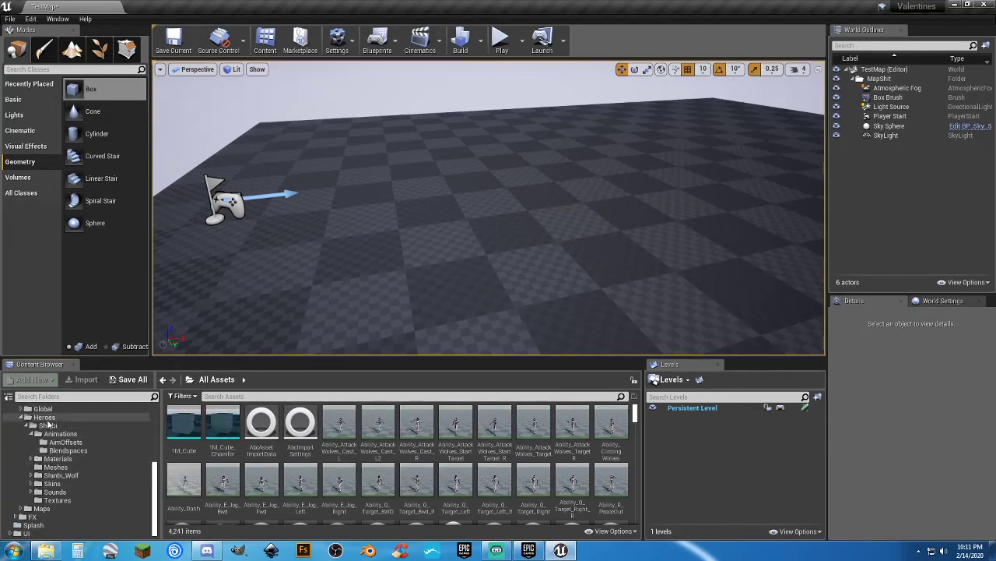
Place the Shinbi_Static blueprint from the Characters Blueprints folder on the level floor, away from the player start
{"action": "scroll", "coordinate": [62, 439], "scroll_direction": "up", "scroll_amount": 3}
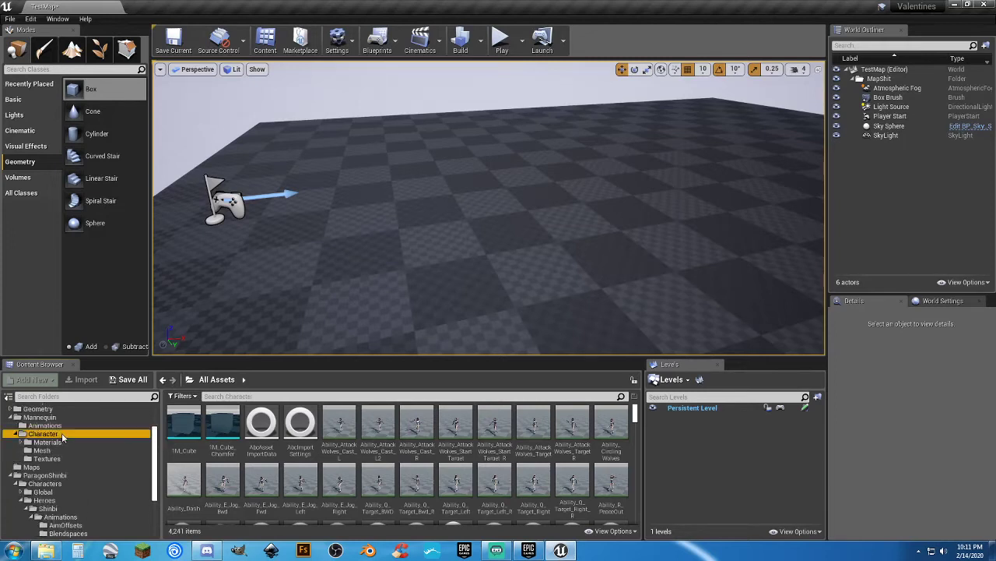
{"action": "scroll", "coordinate": [54, 449], "scroll_direction": "up", "scroll_amount": 2}
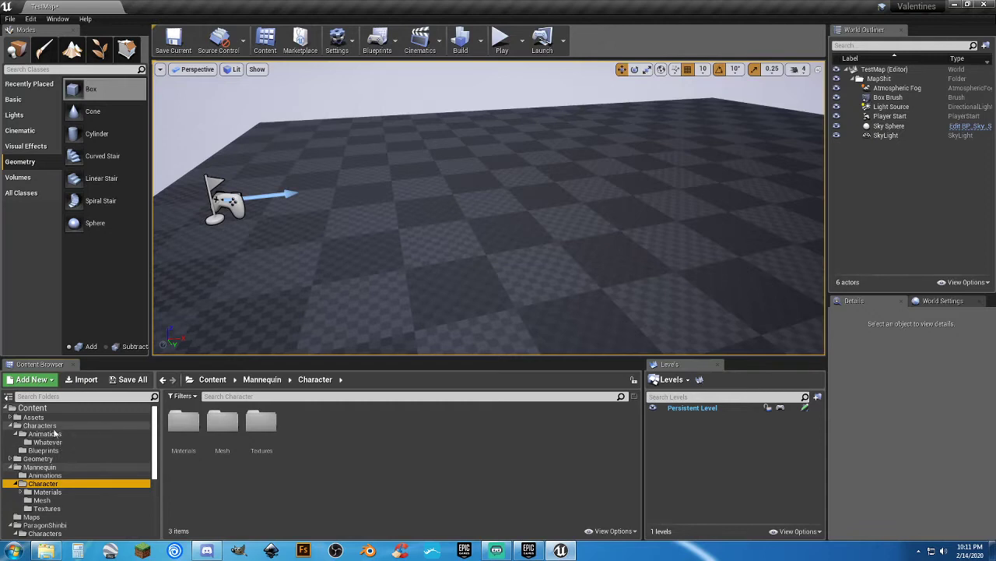
{"action": "left_click", "coordinate": [39, 426]}
{"action": "left_click", "coordinate": [43, 450]}
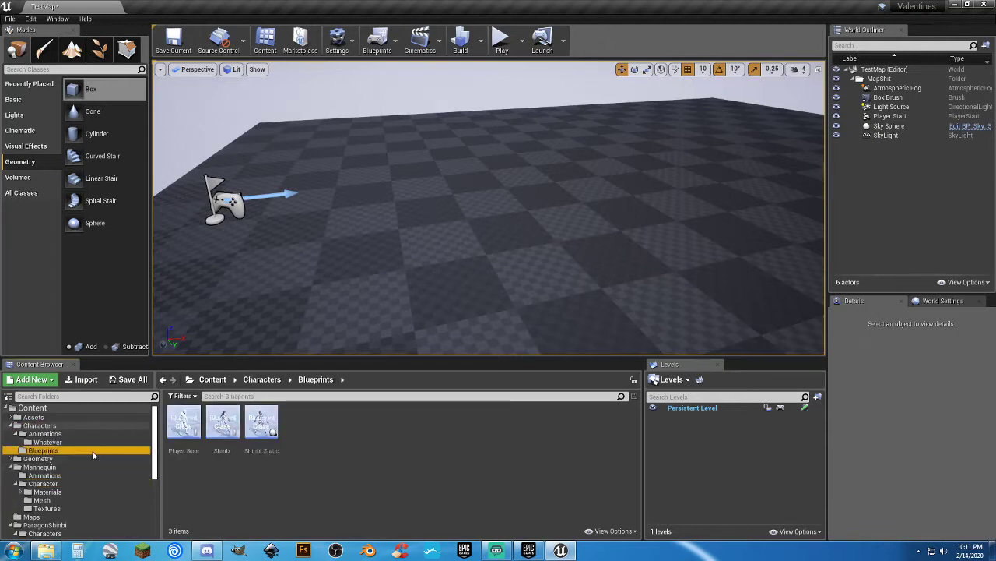
{"action": "left_click_drag", "start_coordinate": [262, 424], "coordinate": [682, 206]}
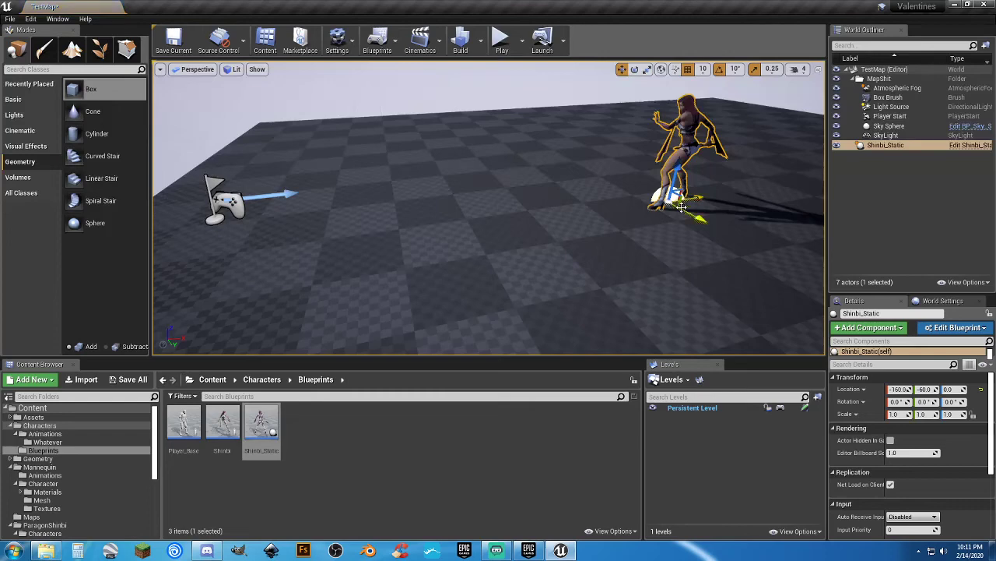
Test Shinbi_Static in play mode by running the player up to her, and end the session
{"action": "left_click", "coordinate": [493, 48]}
{"action": "key", "text": "w"}
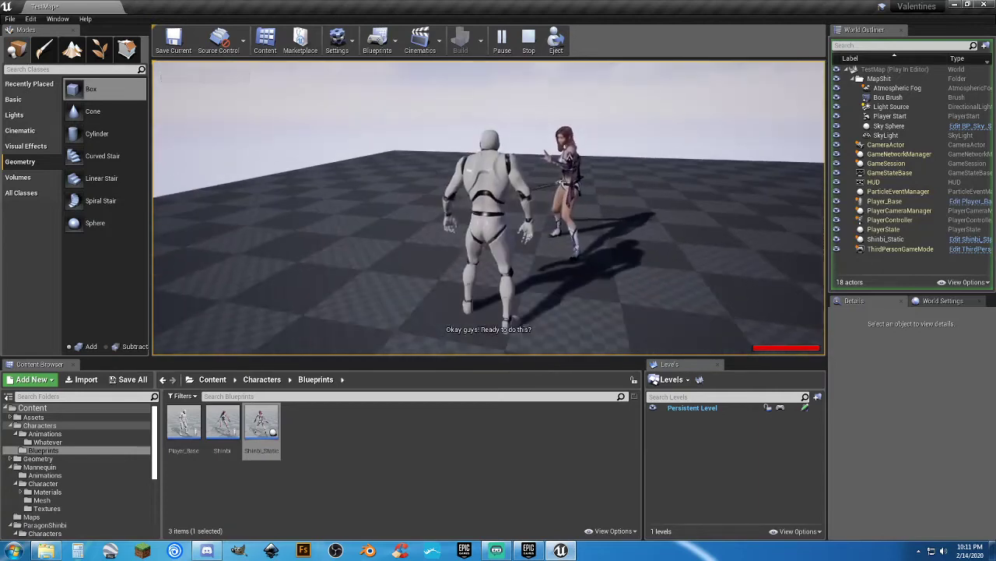
{"action": "key", "text": "Escape"}
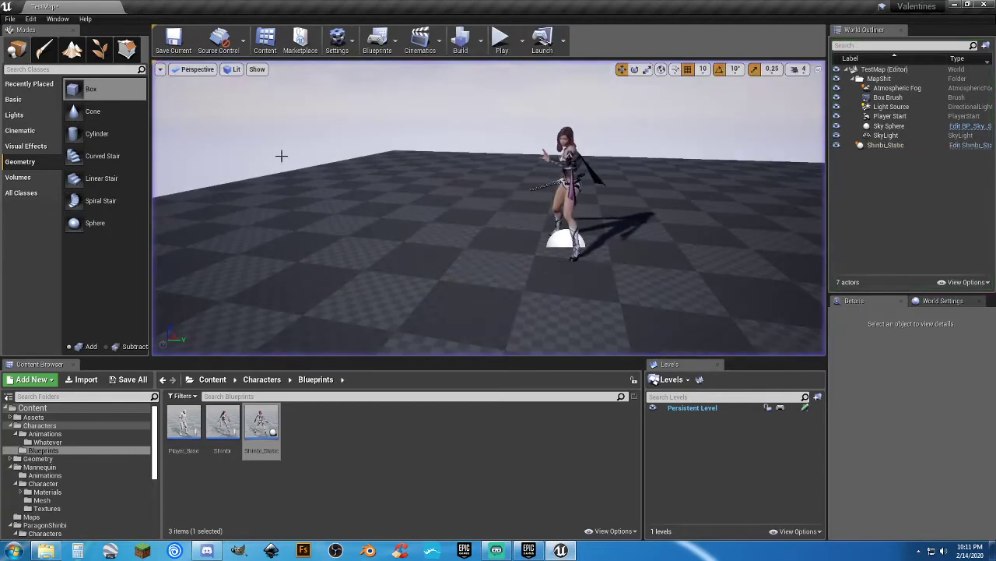
Save all modified content, including TestMap, and close the Valentines project editor
{"action": "left_click", "coordinate": [130, 381]}
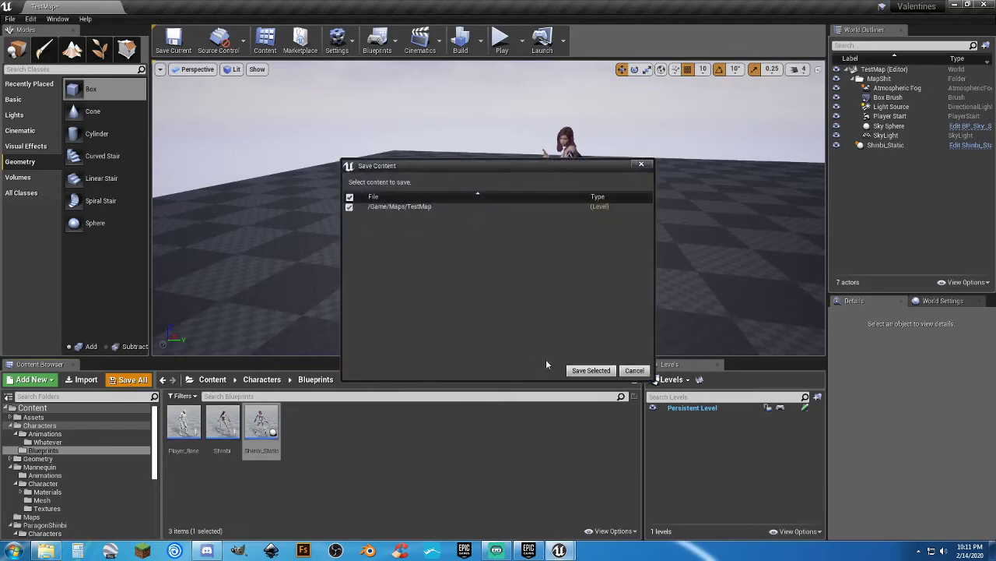
{"action": "left_click", "coordinate": [573, 371]}
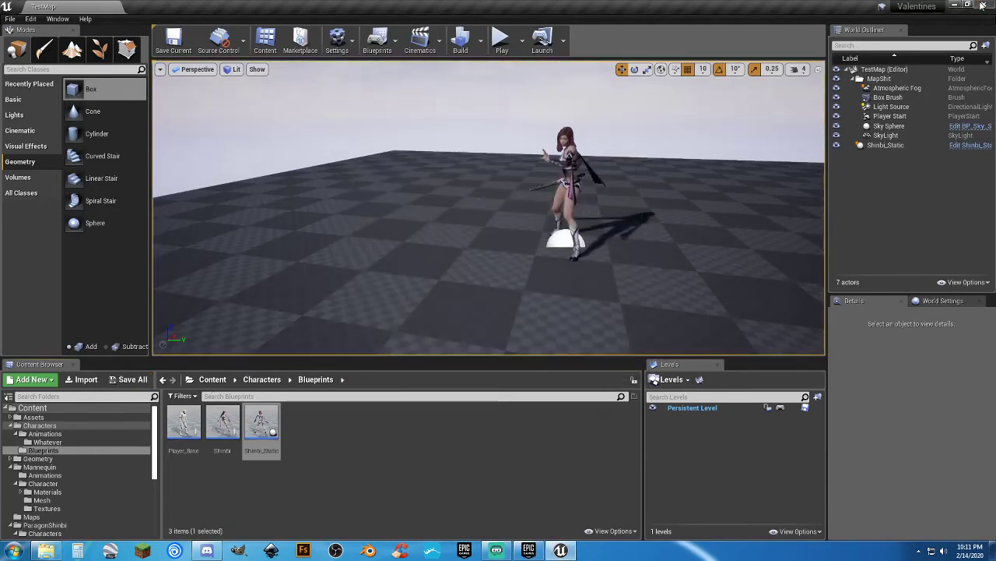
{"action": "left_click", "coordinate": [982, 6]}
{"action": "scroll", "coordinate": [603, 330], "scroll_direction": "up", "scroll_amount": 1}
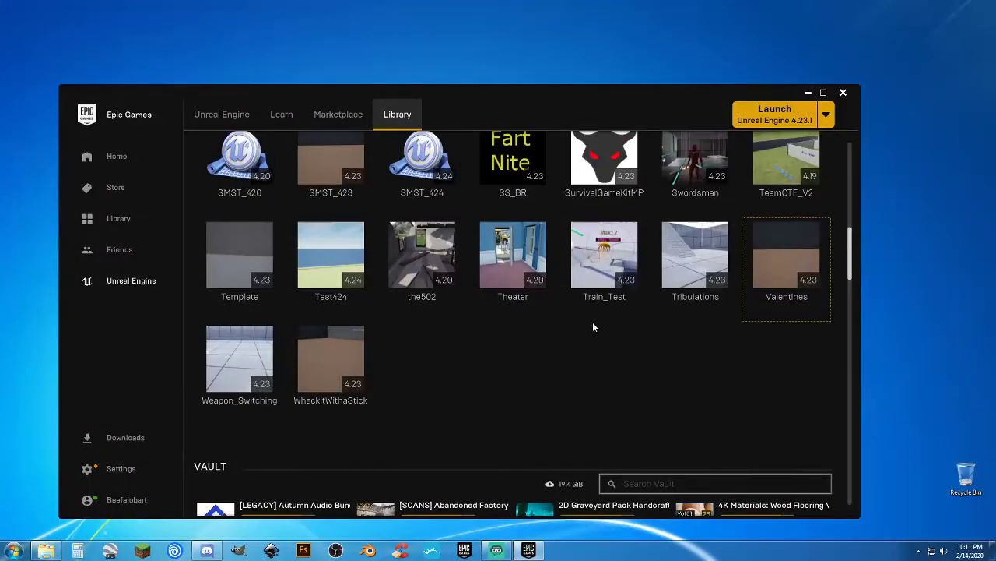
{"action": "scroll", "coordinate": [593, 327], "scroll_direction": "up", "scroll_amount": 4}
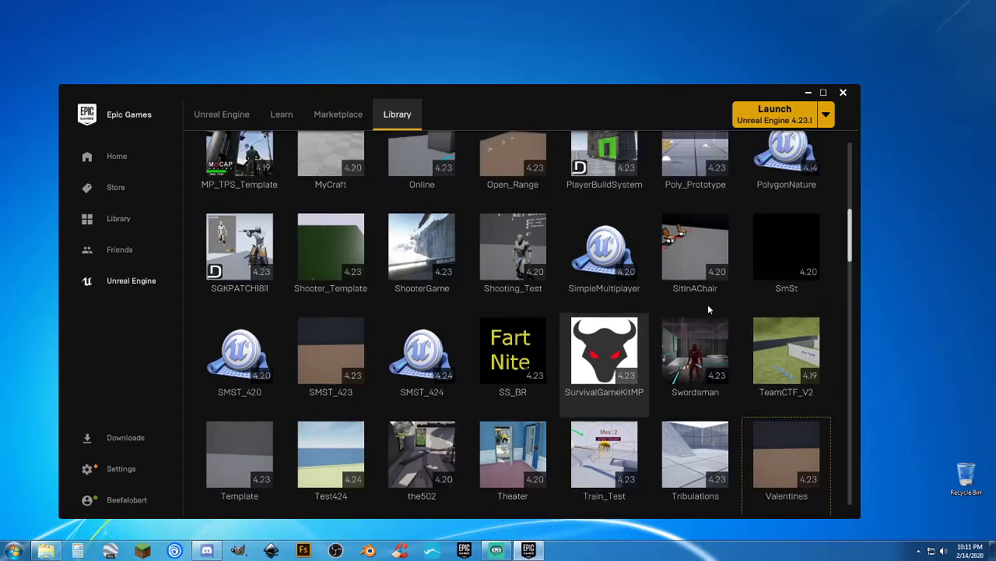
Open the Admin project from the Epic Games Launcher library and minimize the launcher while the editor loads
{"action": "scroll", "coordinate": [852, 235], "scroll_direction": "up", "scroll_amount": 6}
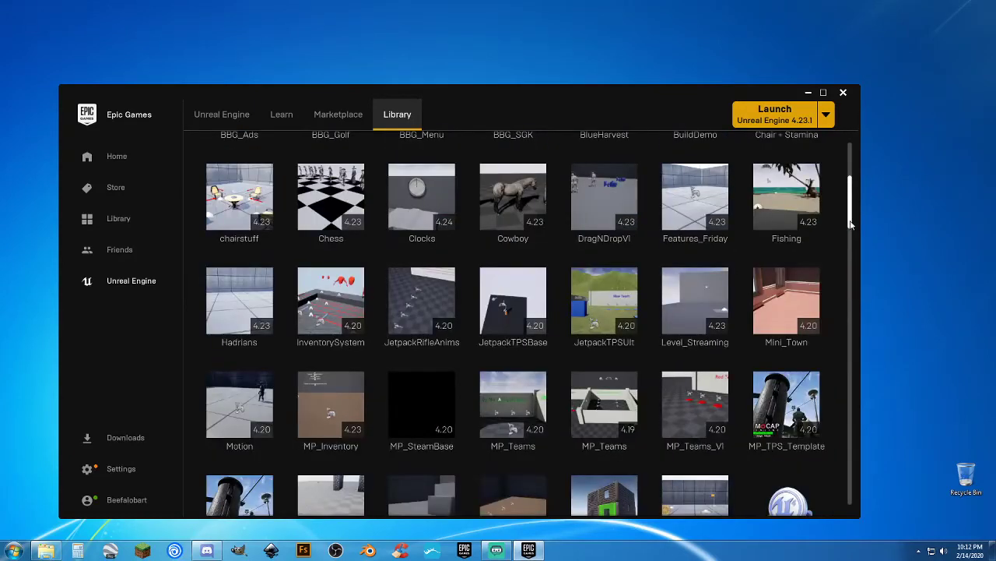
{"action": "scroll", "coordinate": [856, 189], "scroll_direction": "up", "scroll_amount": 4}
{"action": "scroll", "coordinate": [856, 194], "scroll_direction": "down", "scroll_amount": 3}
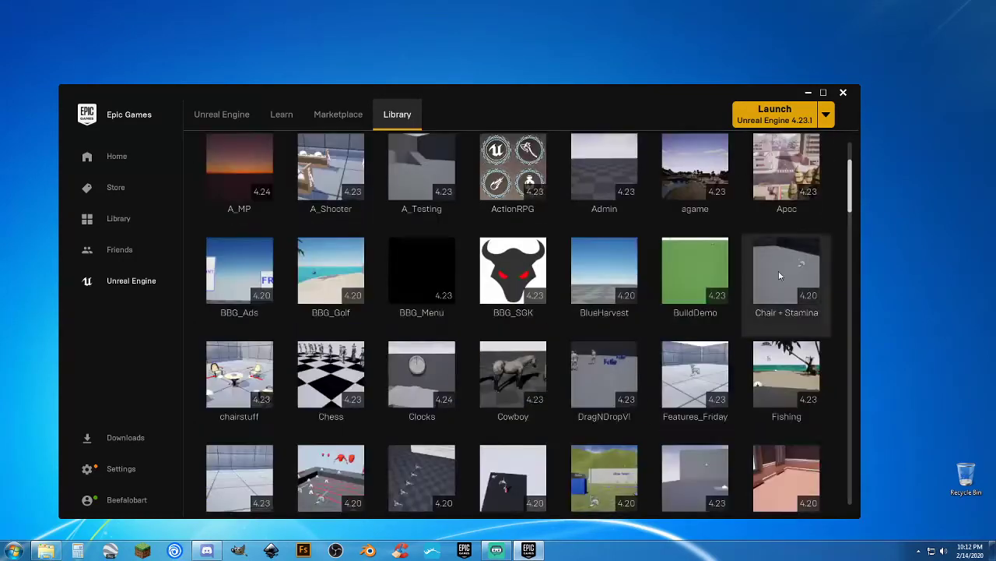
{"action": "double_click", "coordinate": [604, 176]}
{"action": "left_click", "coordinate": [807, 94]}
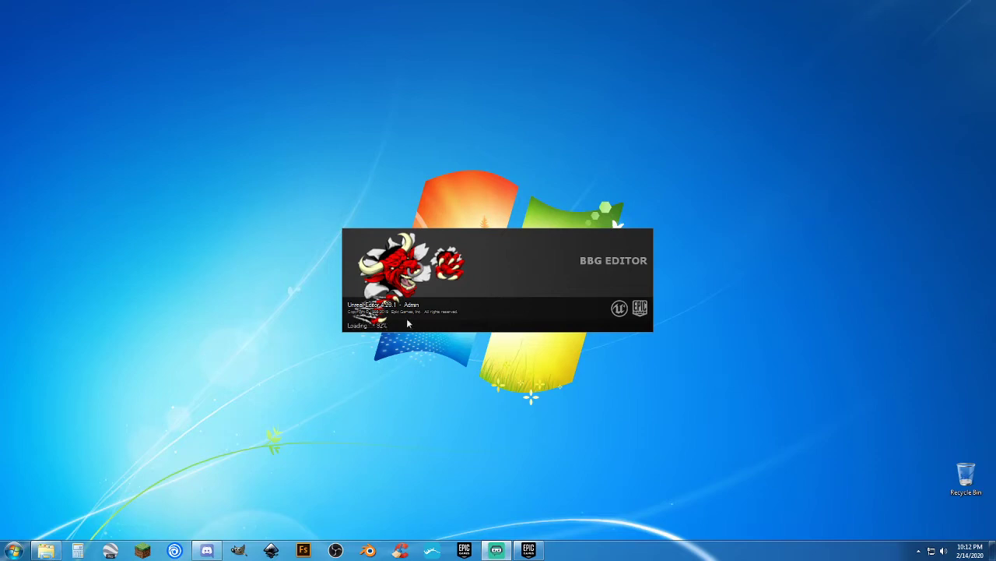
{"action": "mouse_move", "coordinate": [520, 547]}
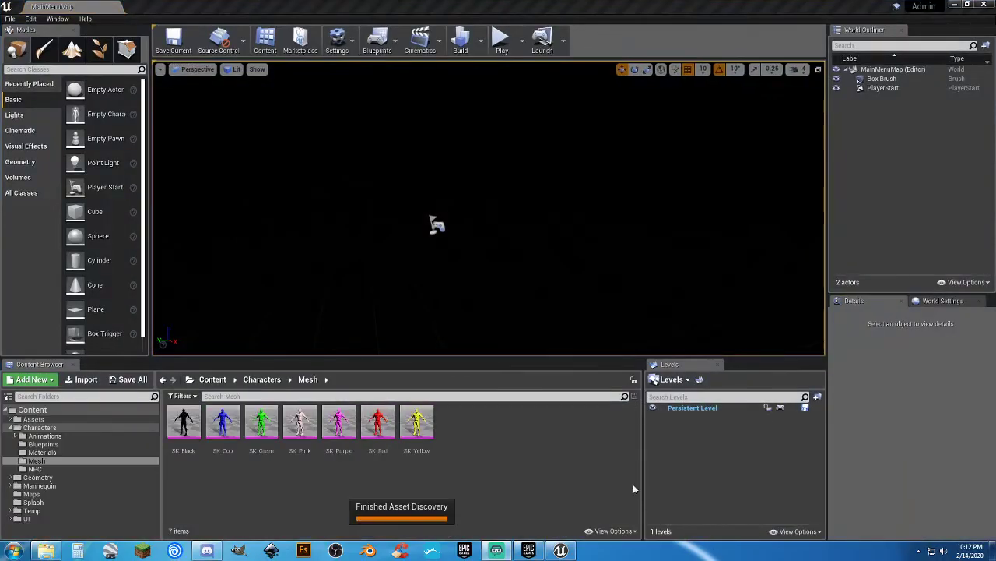
Look at TestMap from the Maps folder, return to MainMenuMap, and run it as a standalone game
{"action": "left_click", "coordinate": [31, 494]}
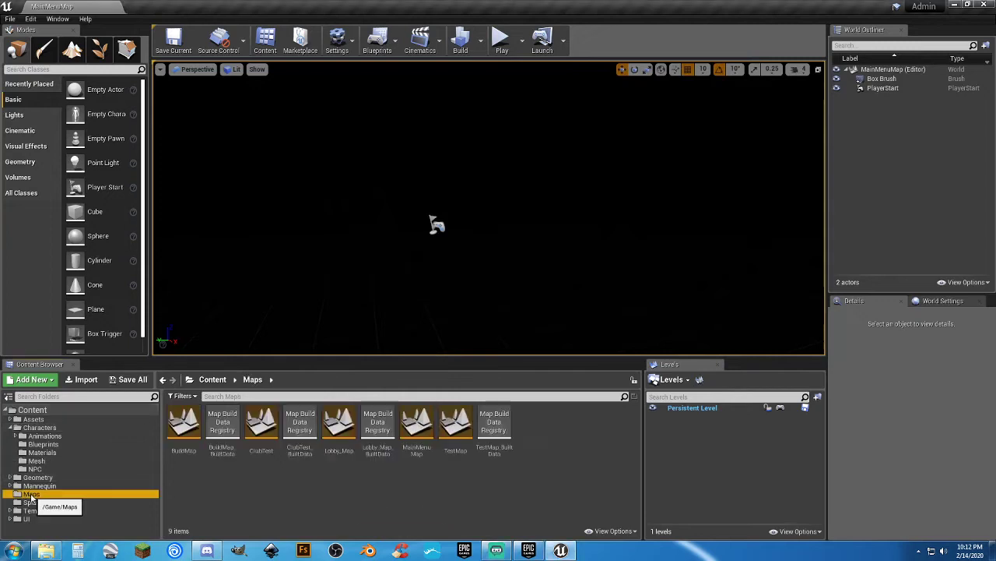
{"action": "double_click", "coordinate": [455, 447]}
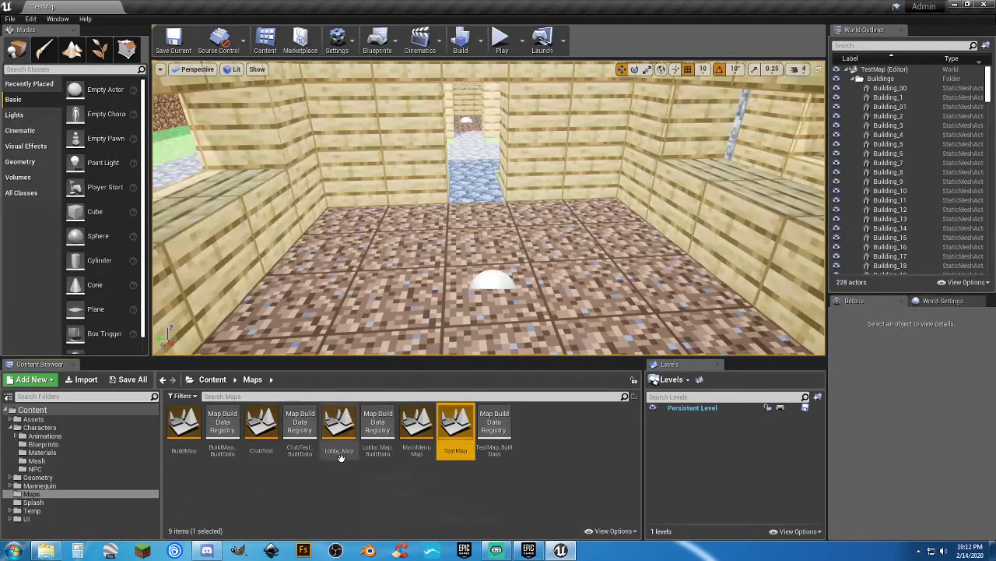
{"action": "double_click", "coordinate": [418, 455]}
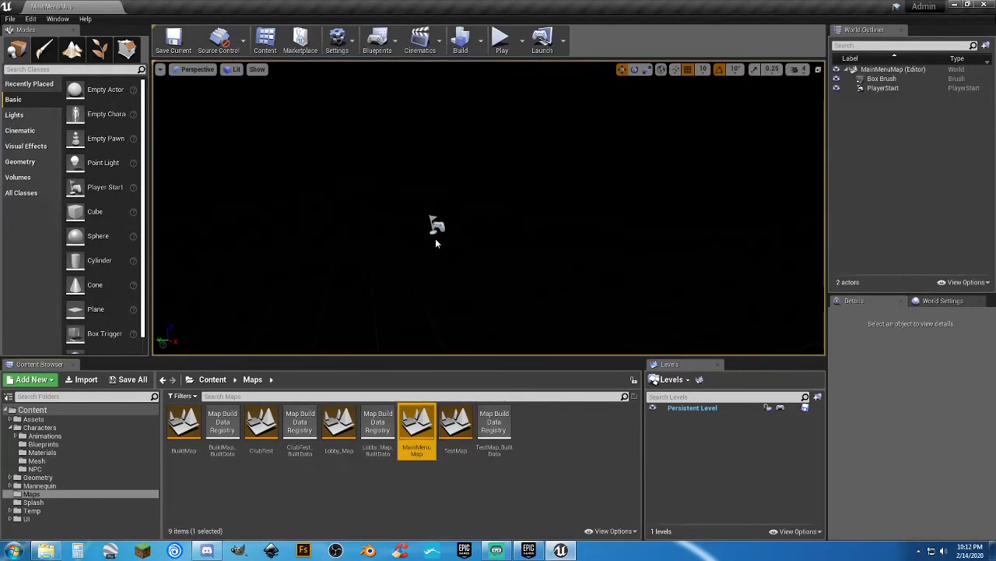
{"action": "left_click", "coordinate": [521, 41]}
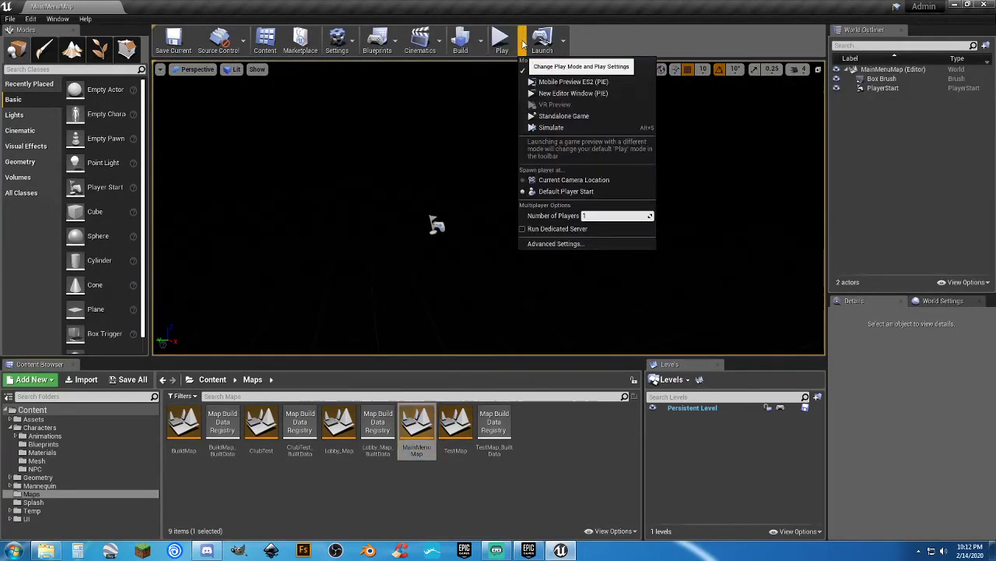
{"action": "left_click", "coordinate": [551, 118]}
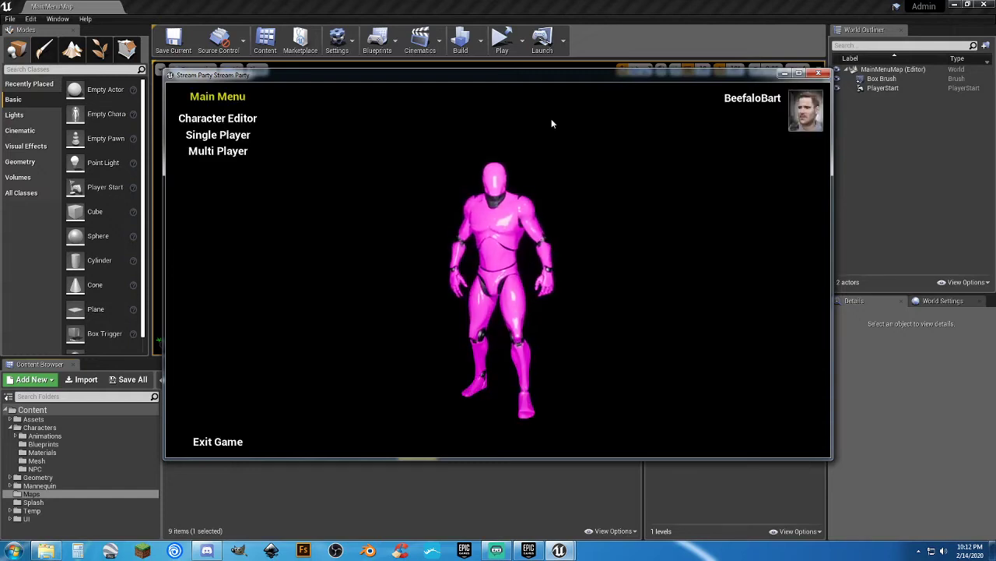
Choose the Yellow mesh in the game's Character Editor and confirm the choice
{"action": "left_click", "coordinate": [248, 121]}
{"action": "left_click", "coordinate": [720, 353]}
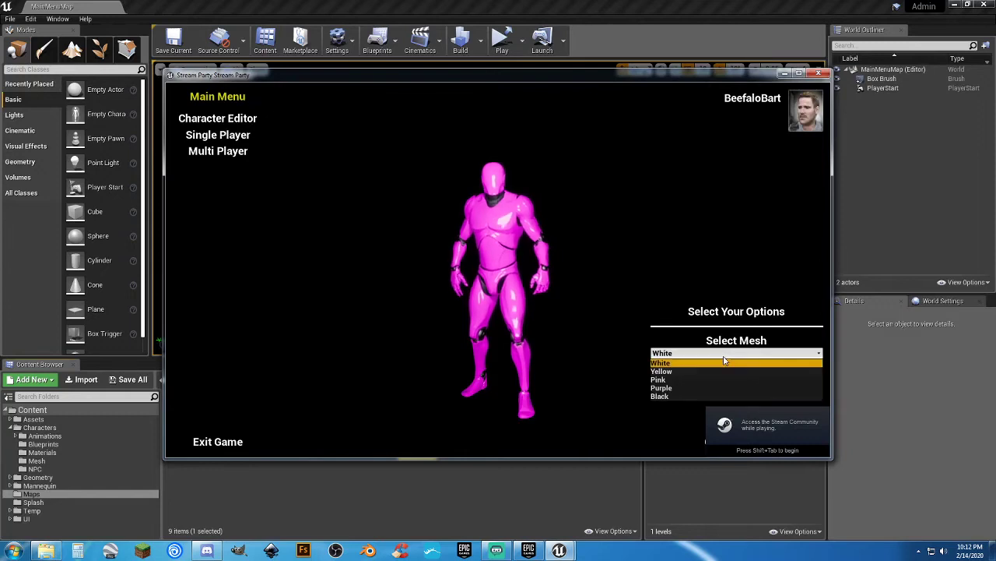
{"action": "left_click", "coordinate": [677, 370]}
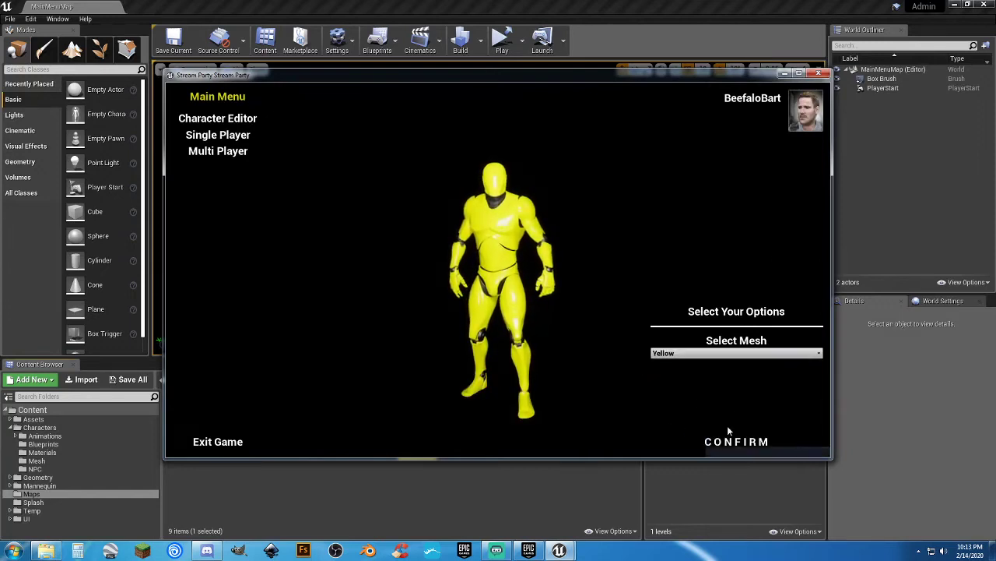
{"action": "left_click", "coordinate": [744, 442]}
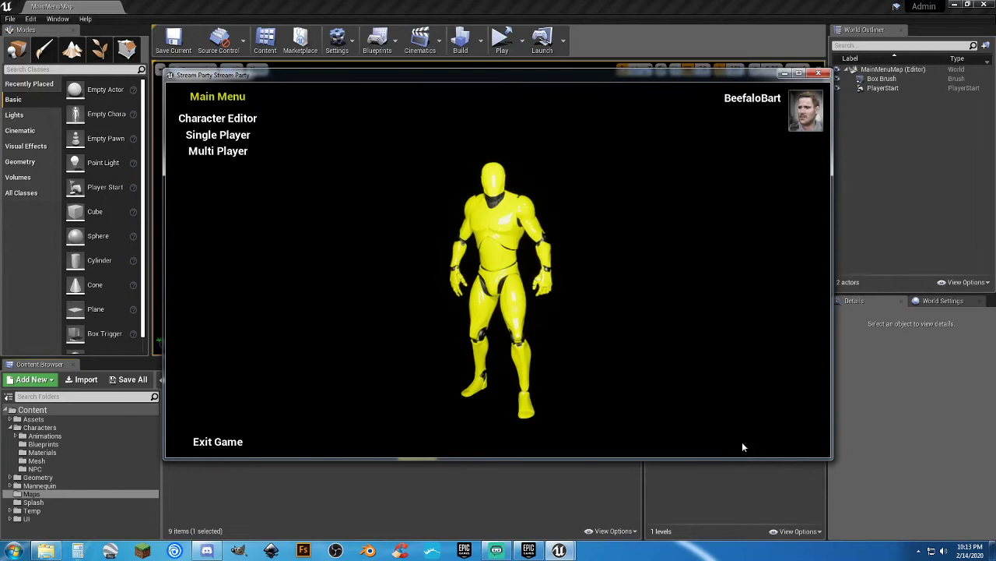
Host a multiplayer session with the server name "dsadfd"
{"action": "left_click", "coordinate": [214, 152]}
{"action": "left_click", "coordinate": [233, 167]}
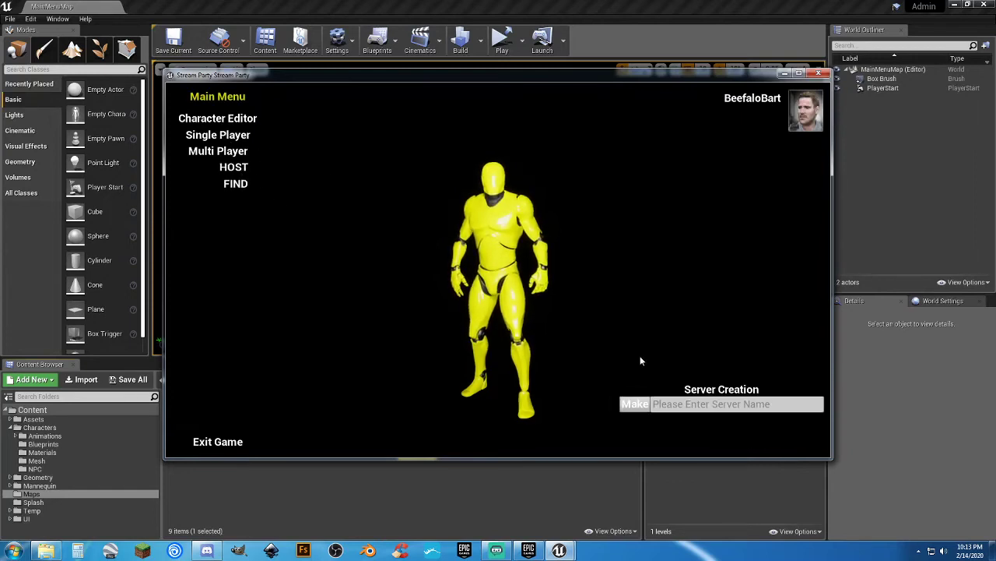
{"action": "left_click", "coordinate": [677, 403]}
{"action": "type", "text": "dsad"}
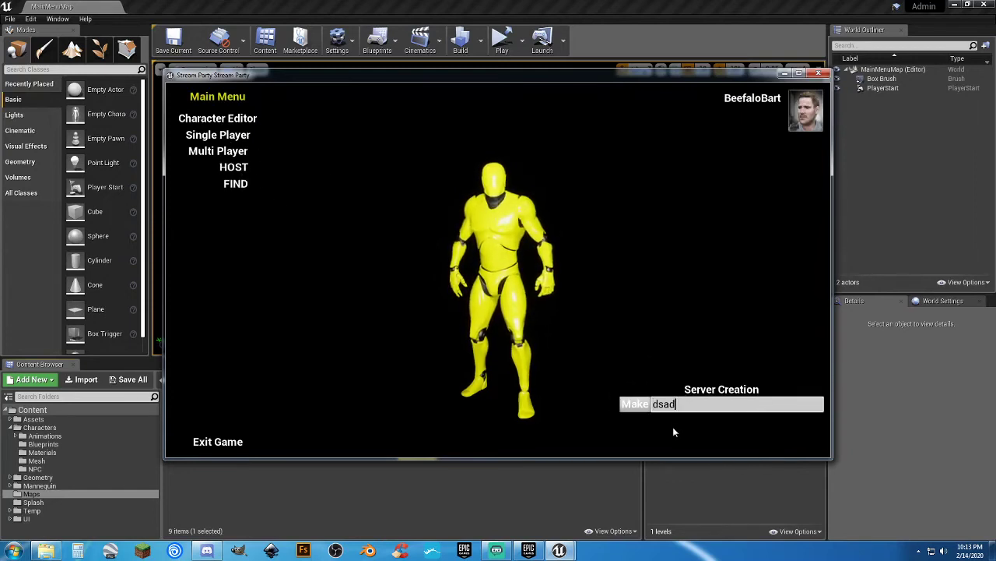
{"action": "type", "text": "fd"}
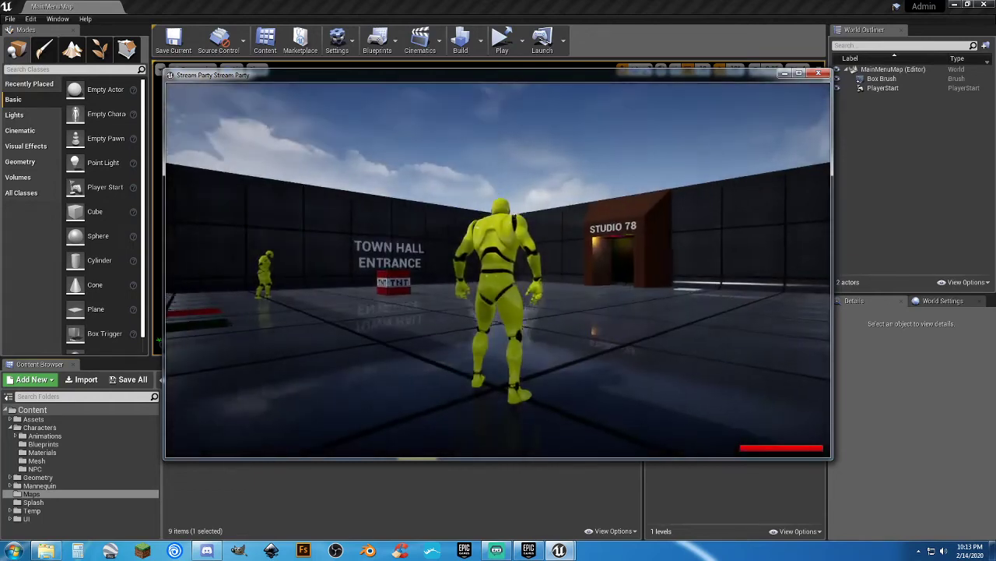
Run the yellow character through the lobby, around the TNT block, and onto the green spawn pad
{"action": "type", "text": "w"}
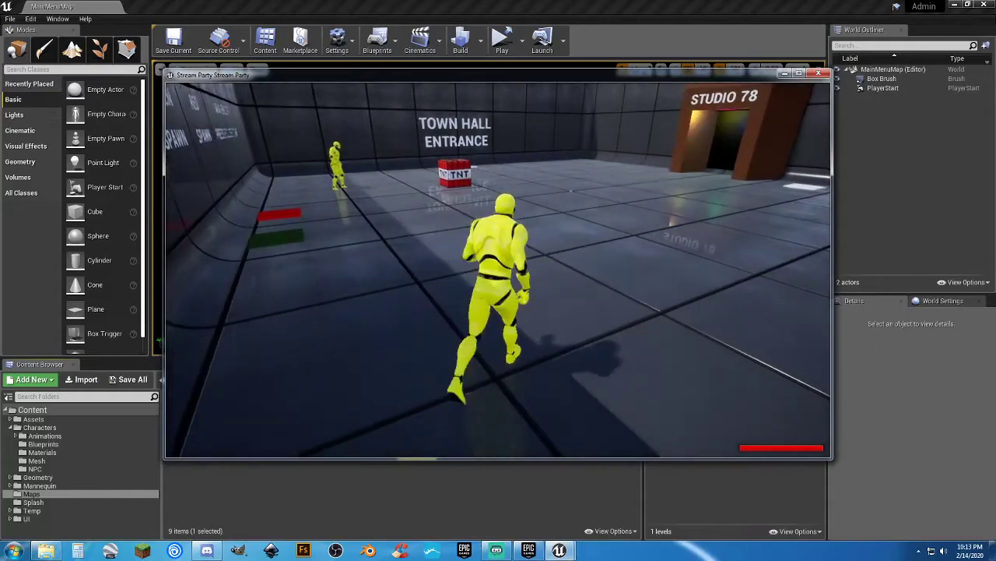
{"action": "type", "text": "w"}
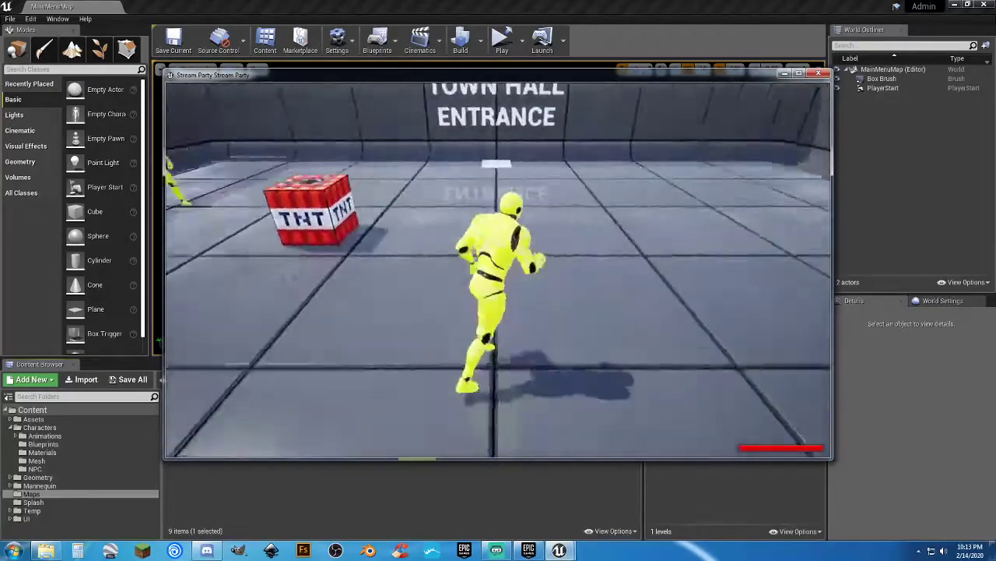
{"action": "type", "text": "w"}
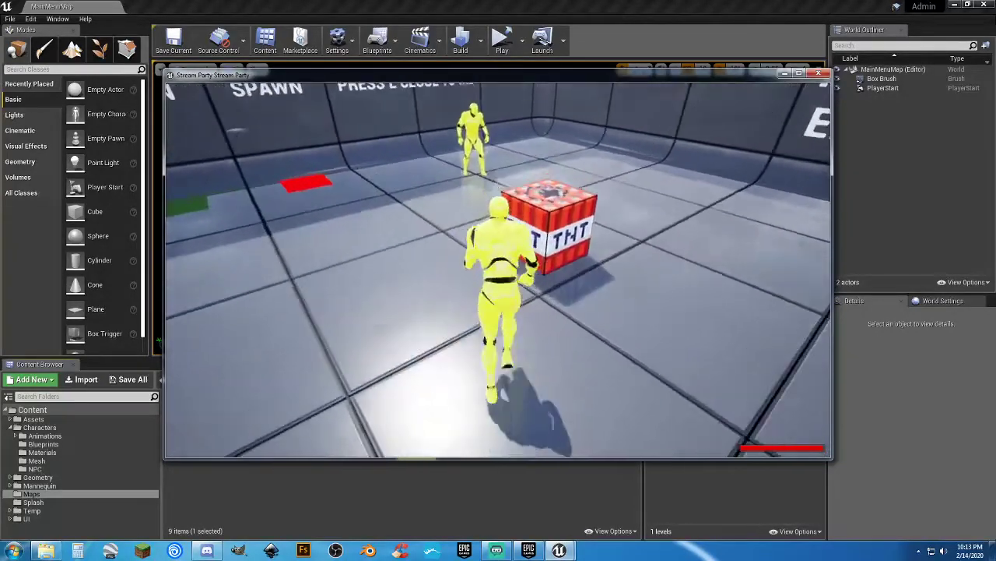
{"action": "type", "text": "w"}
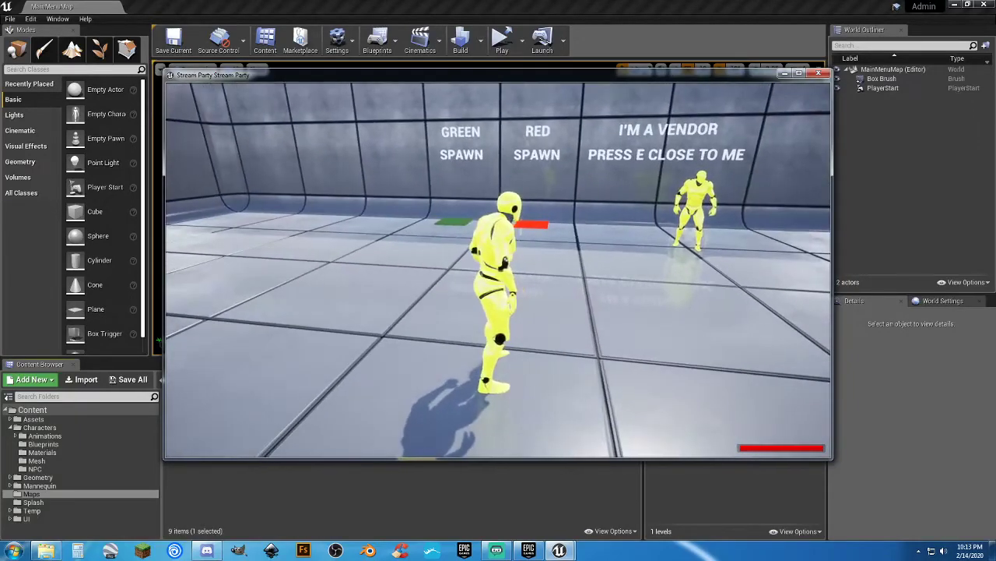
{"action": "type", "text": "ww"}
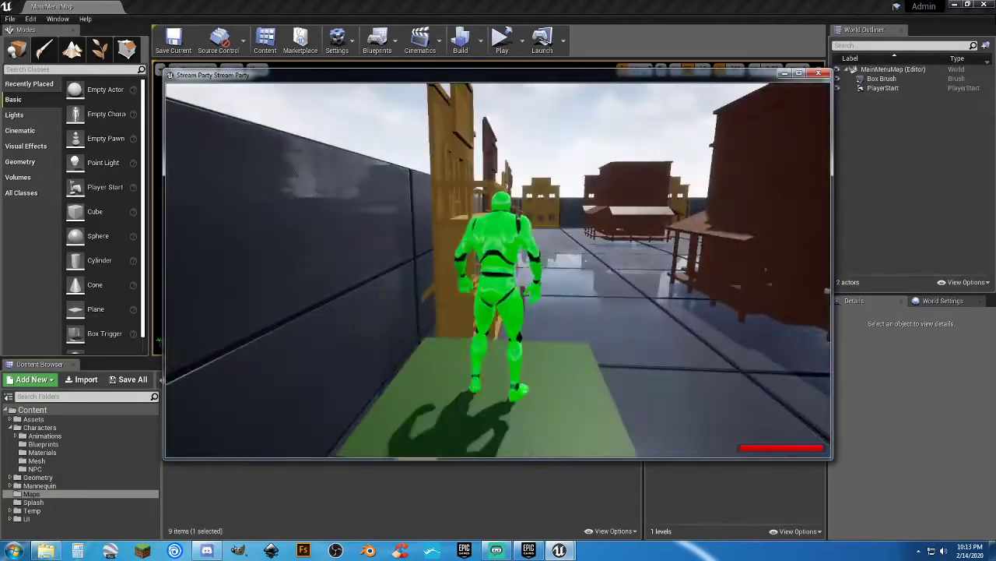
Run the green character through the western town, check the team scoreboard, and return to the lobby
{"action": "type", "text": "w"}
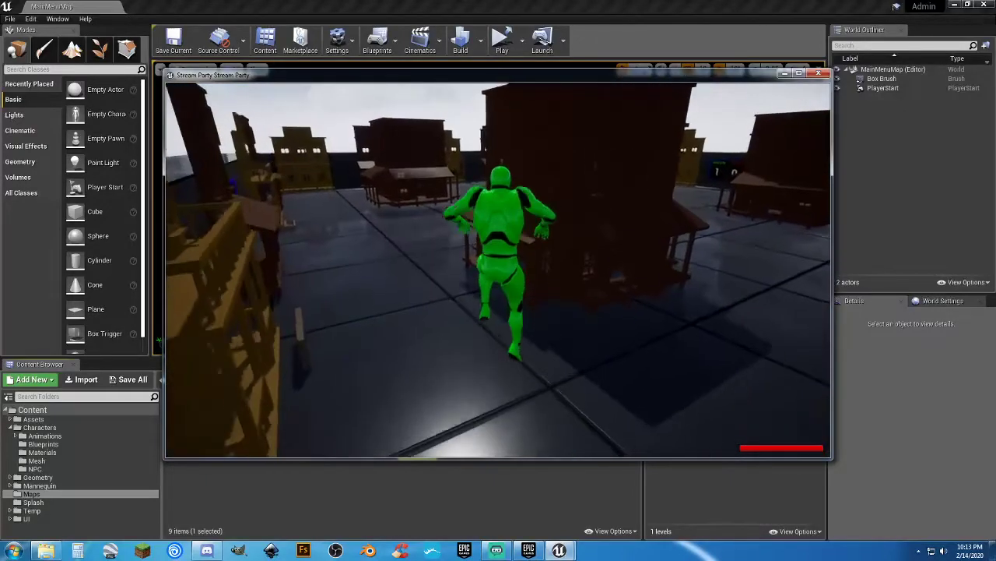
{"action": "type", "text": "w"}
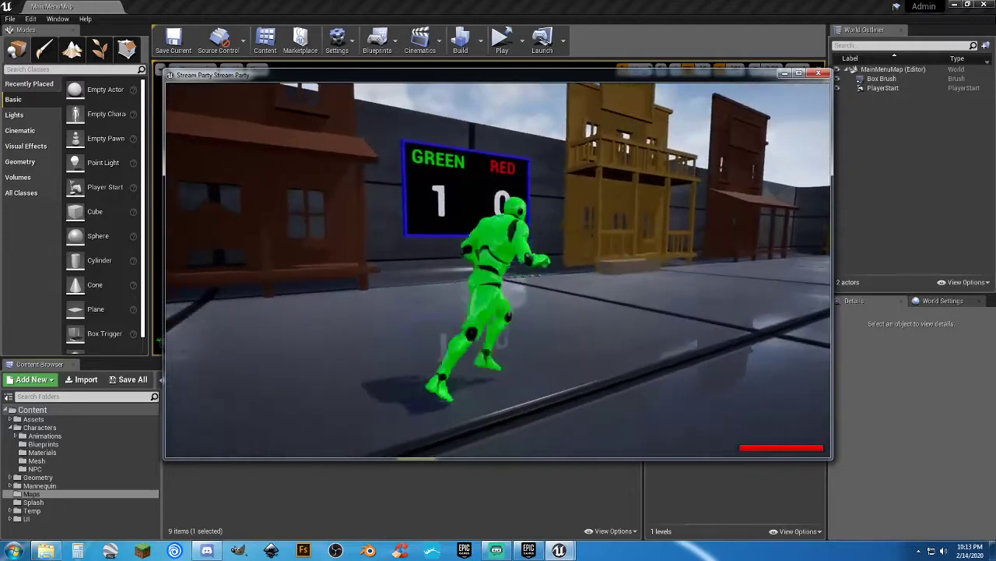
{"action": "type", "text": "w"}
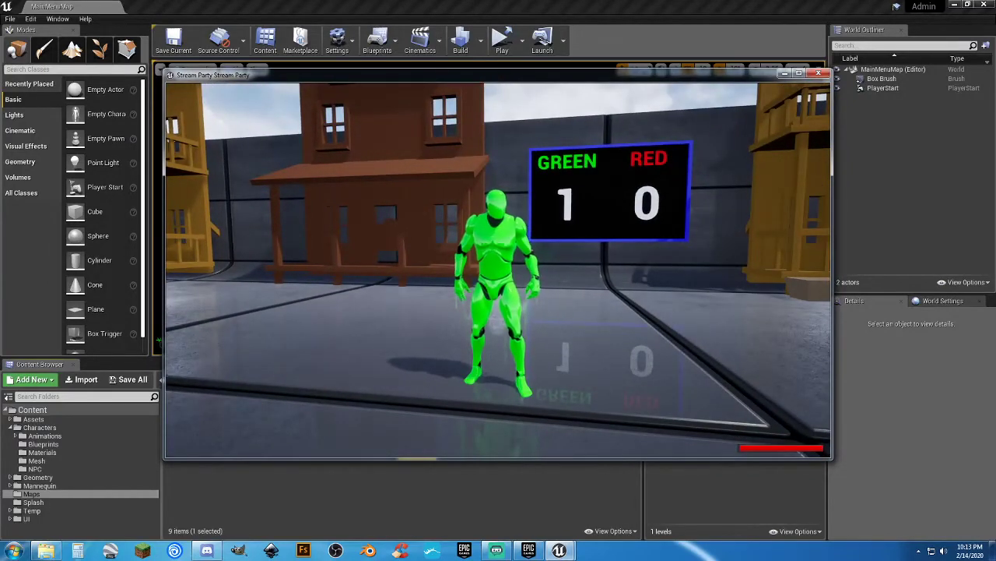
{"action": "type", "text": "w"}
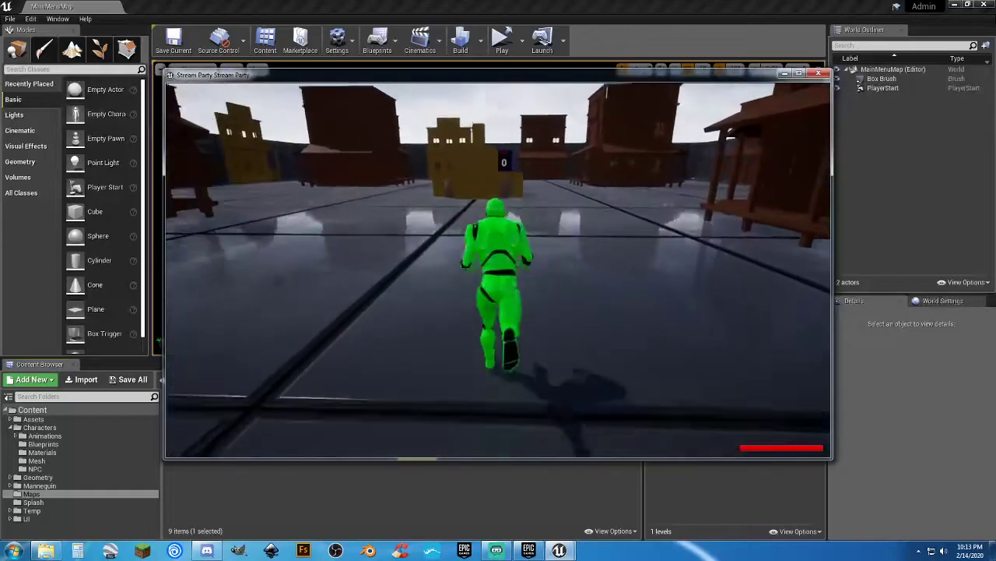
{"action": "type", "text": "w"}
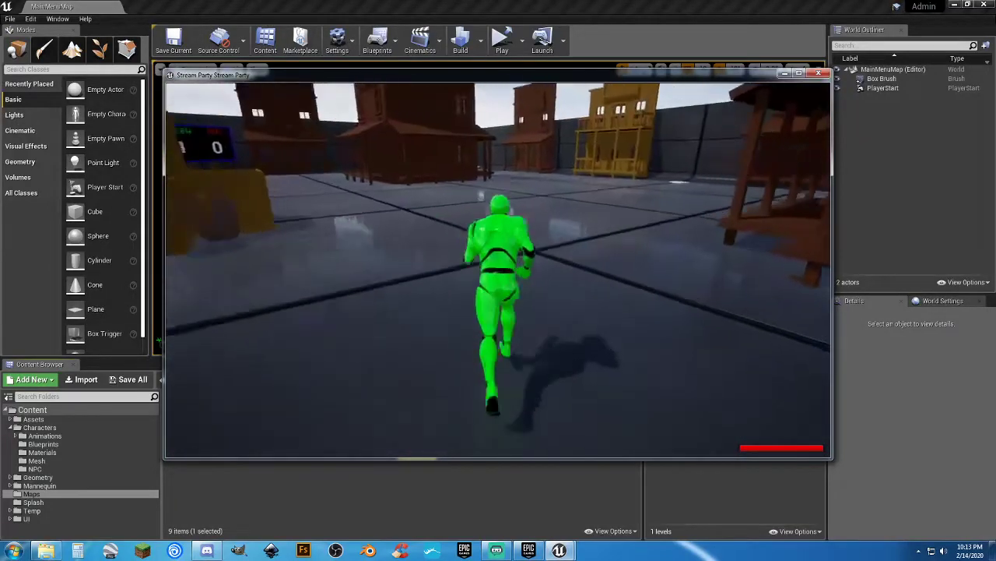
{"action": "type", "text": "w"}
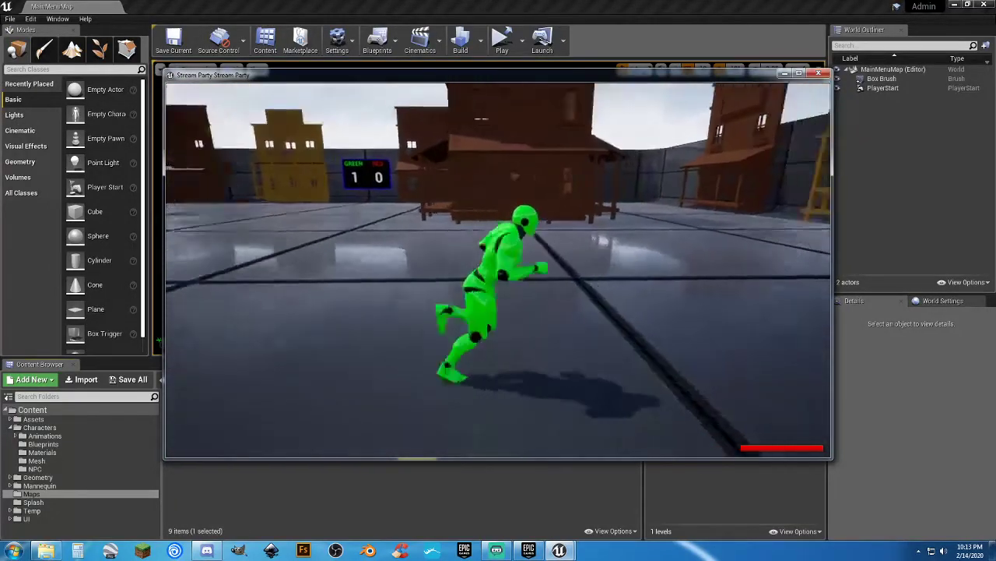
{"action": "type", "text": "w"}
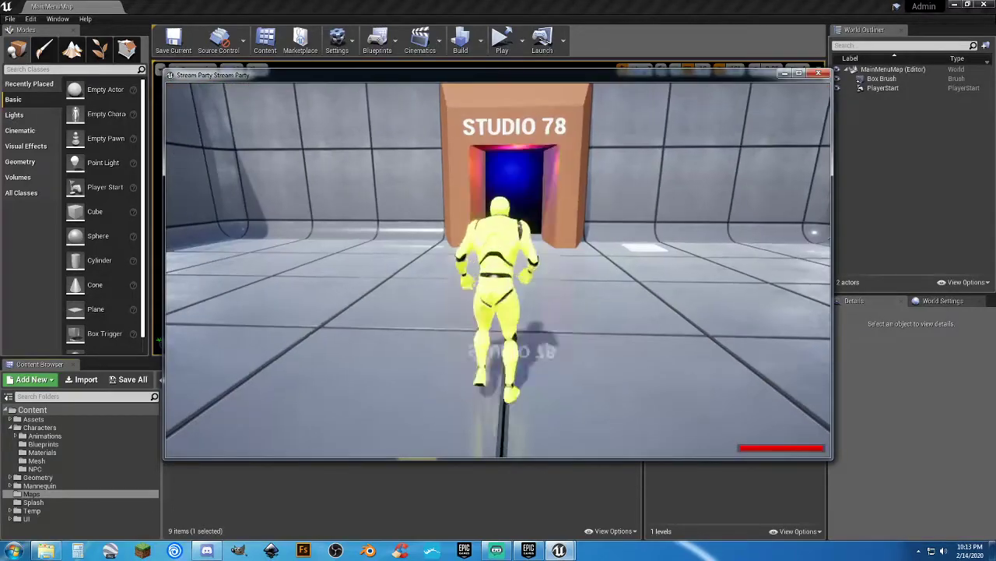
Run the yellow character from the lobby onto the red spawn pad, and take the red character to the team scoreboard
{"action": "key", "text": "w"}
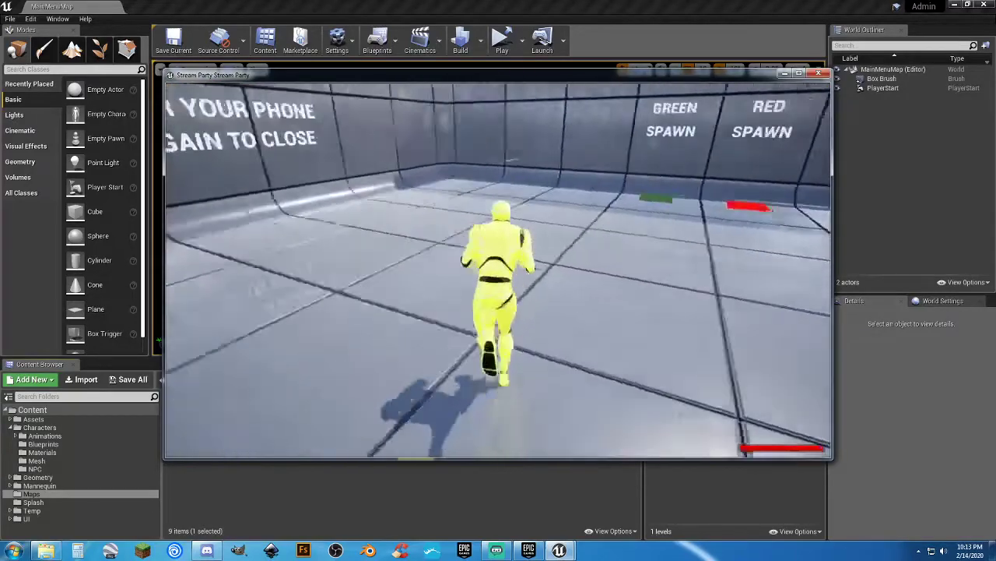
{"action": "key", "text": "w"}
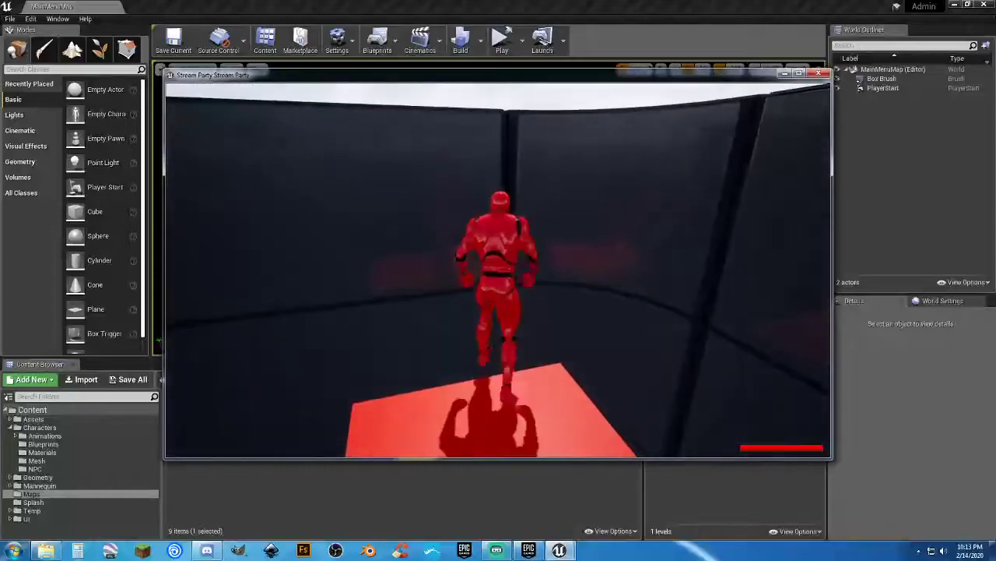
{"action": "key", "text": "w"}
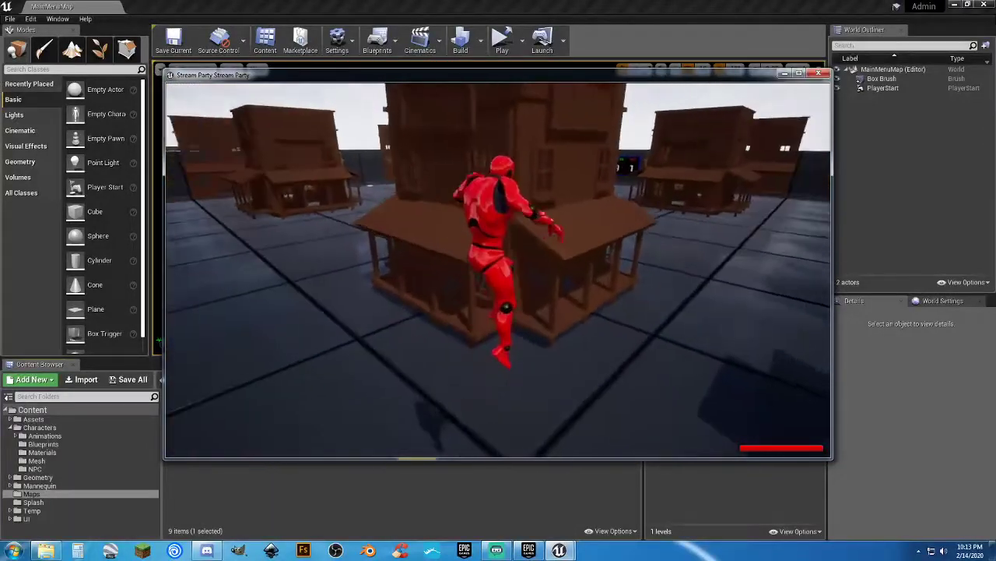
{"action": "key", "text": "w"}
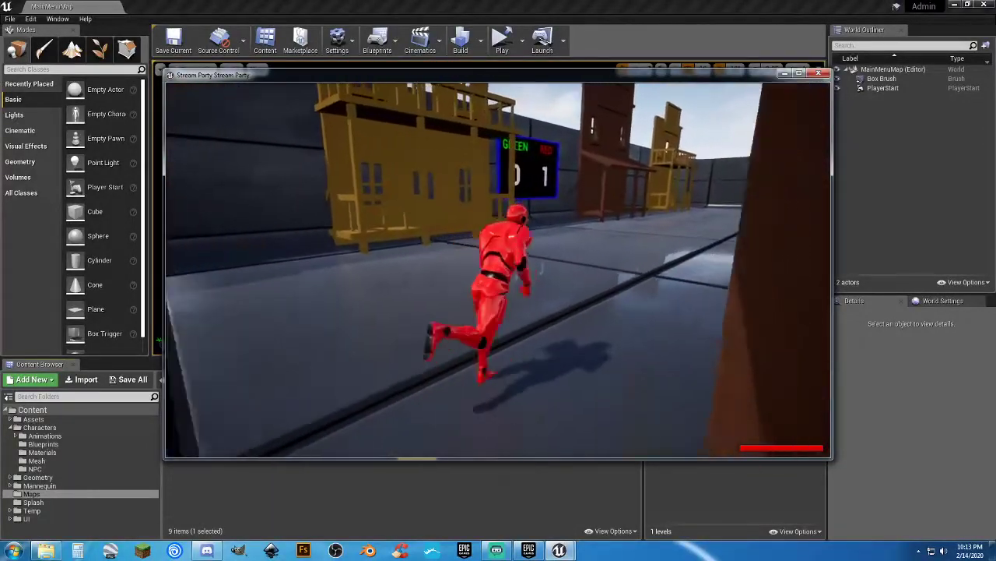
{"action": "key", "text": "w"}
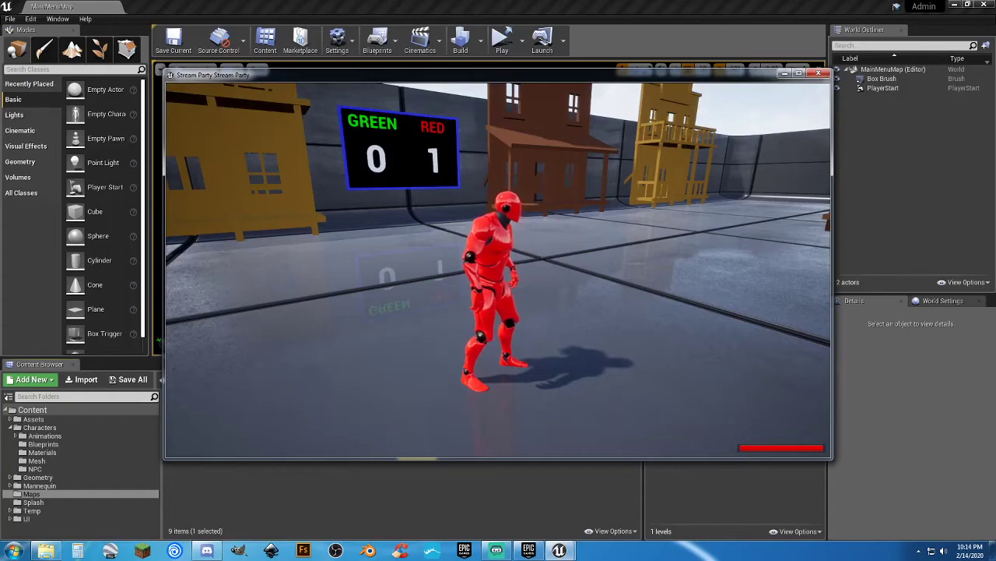
Run the red character past the crates and across the western town, and return to the lobby
{"action": "key", "text": "w"}
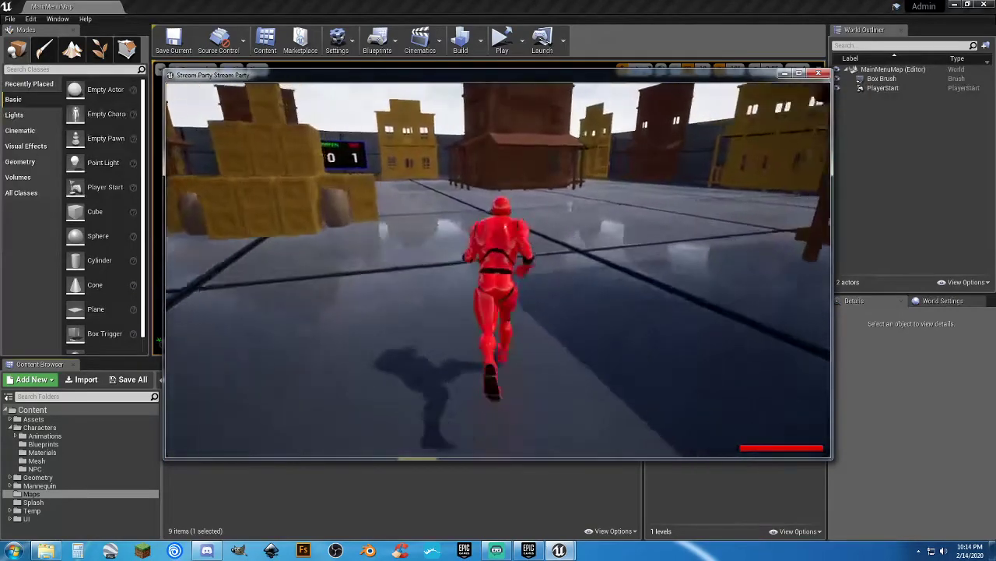
{"action": "key", "text": "w"}
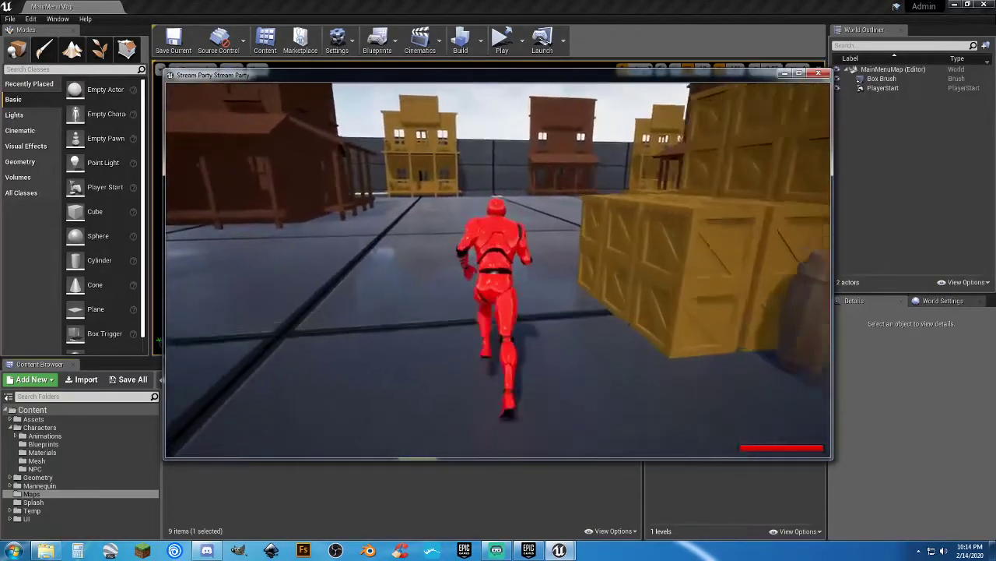
{"action": "key", "text": "w"}
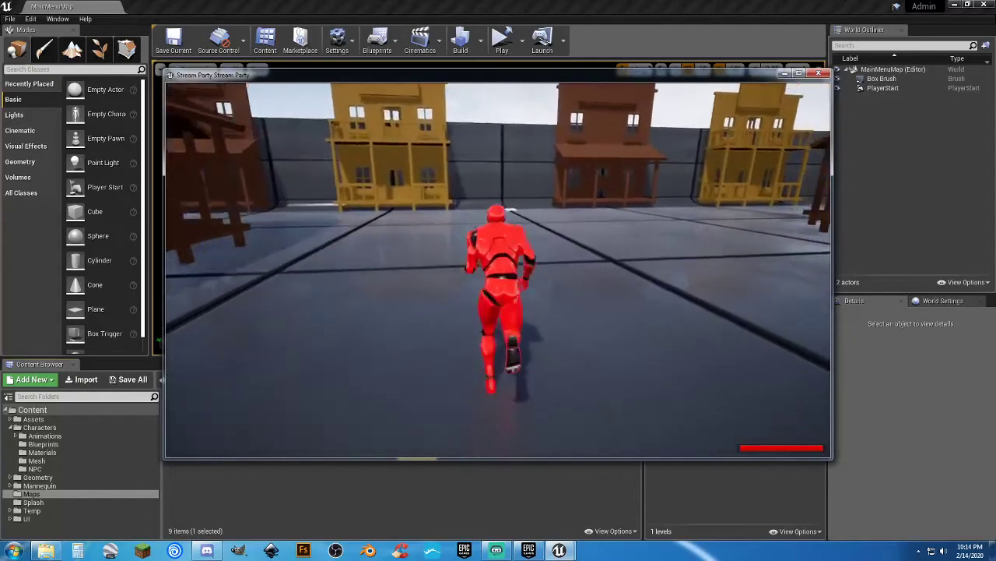
{"action": "key", "text": "w"}
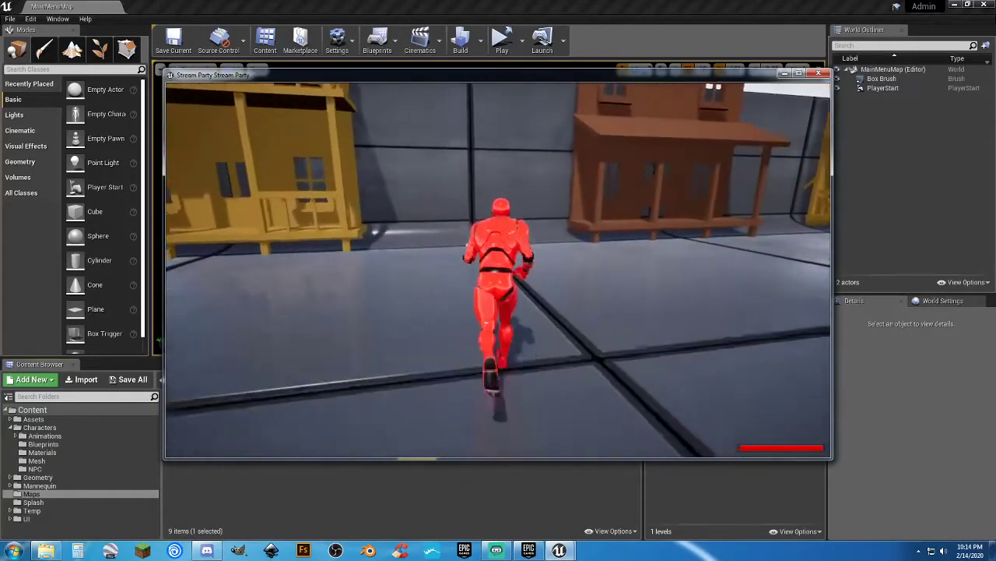
{"action": "key", "text": "w"}
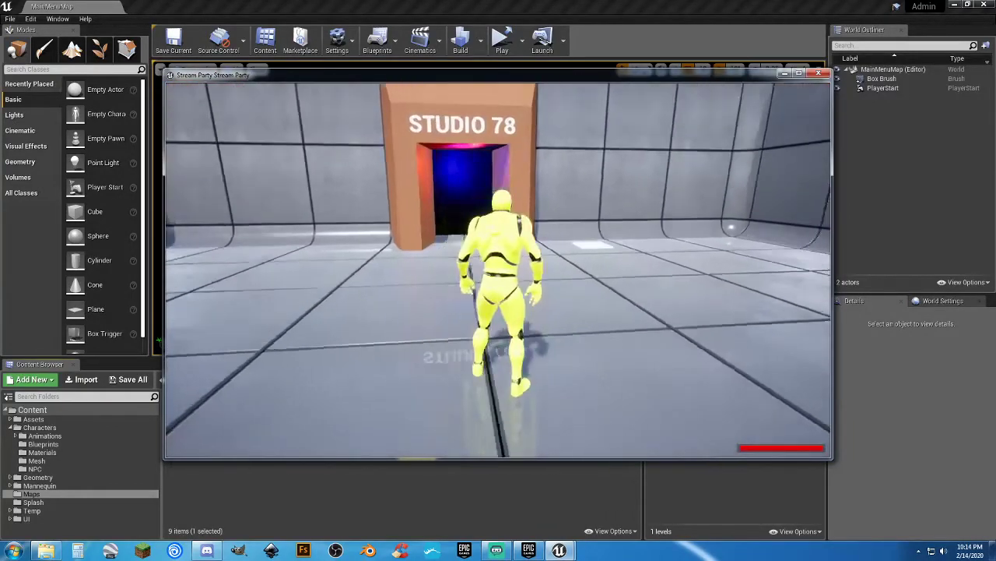
Move the yellow character past the Studio 78 entrance onto the white floor pad to enter the block village
{"action": "key", "text": "d"}
{"action": "key", "text": "w"}
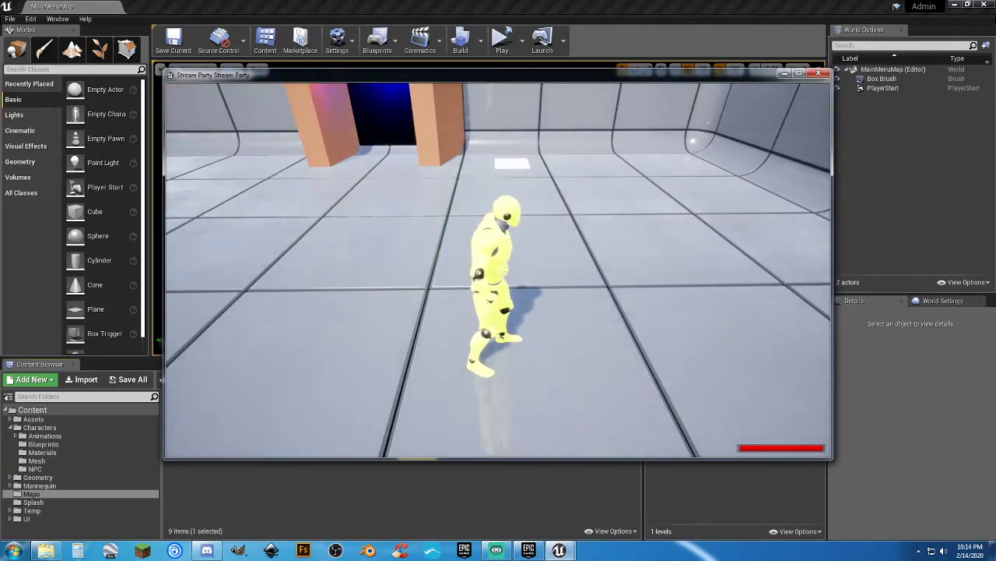
{"action": "key", "text": "w"}
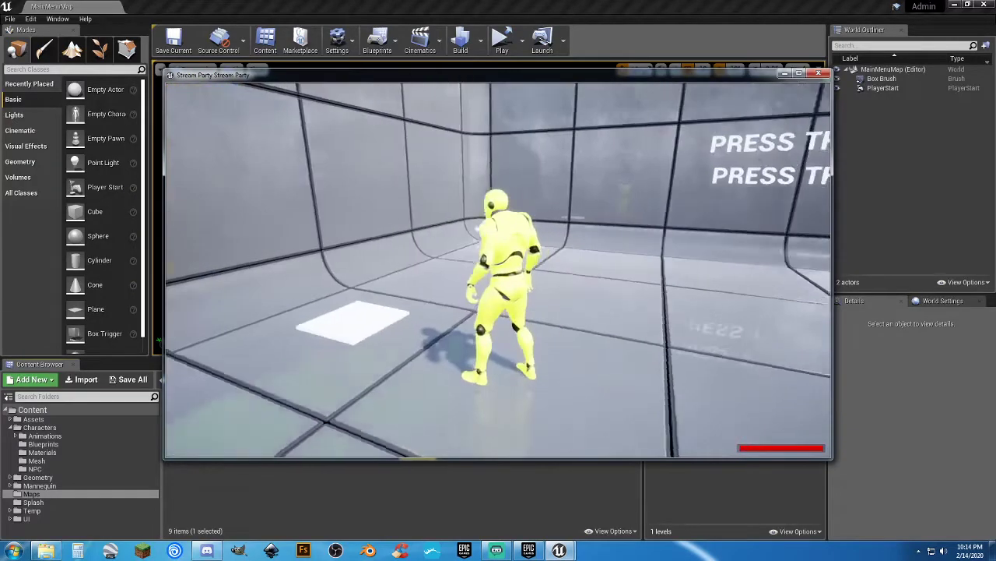
{"action": "key", "text": "w"}
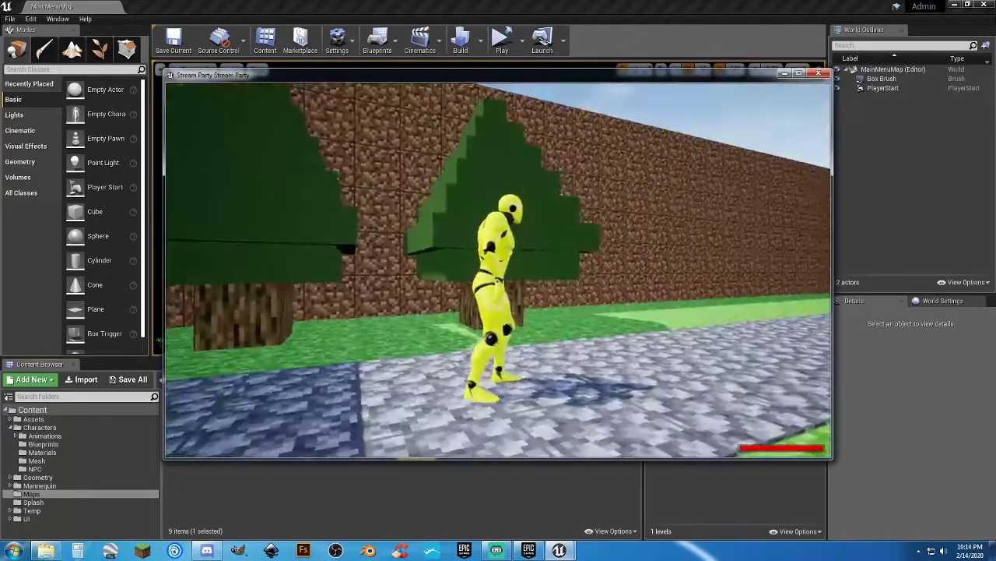
Explore the block village with the yellow character, passing the TNT blocks and entering a wooden house
{"action": "key", "text": "w"}
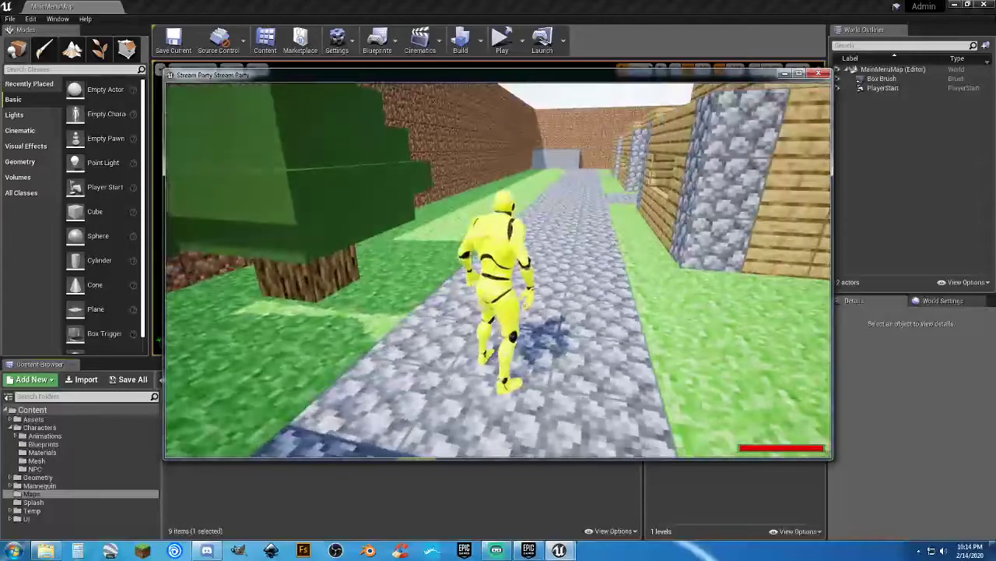
{"action": "key", "text": "a"}
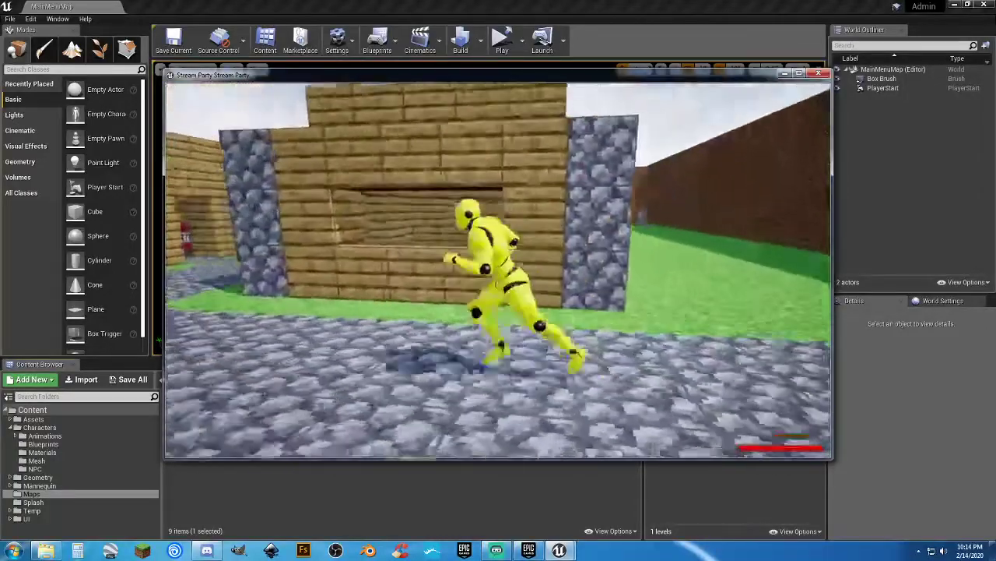
{"action": "key", "text": "w"}
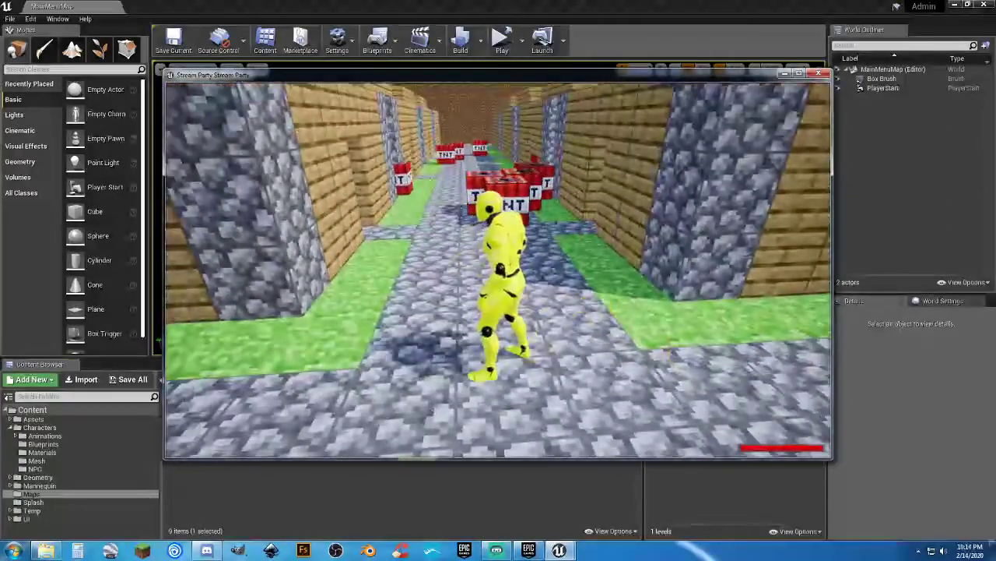
{"action": "key", "text": "w"}
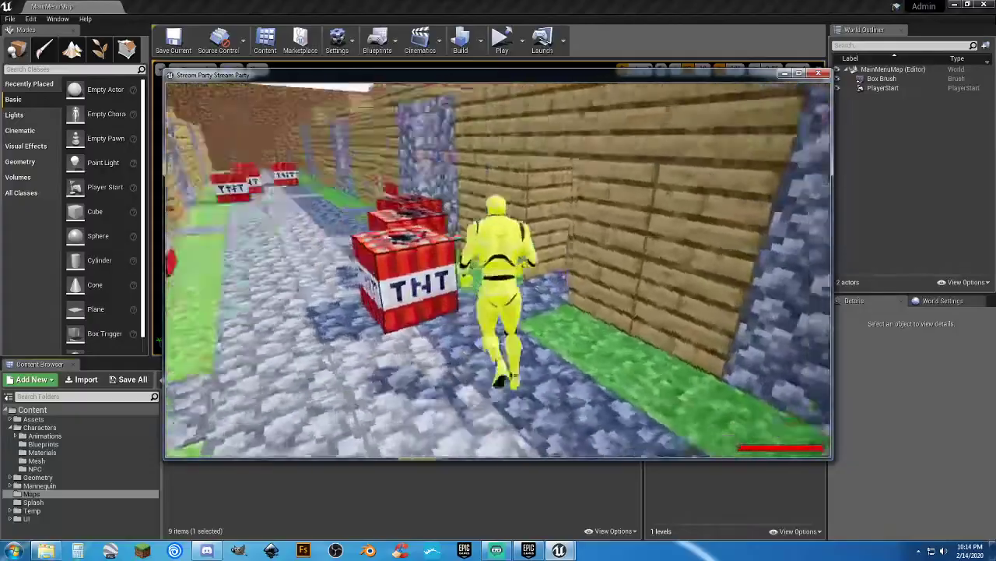
{"action": "key", "text": "w"}
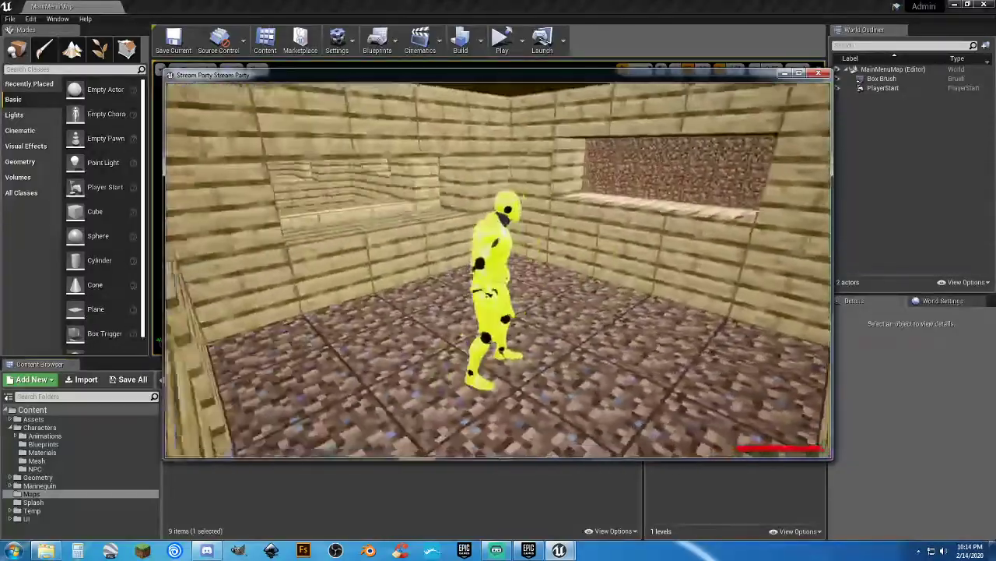
{"action": "key", "text": "w"}
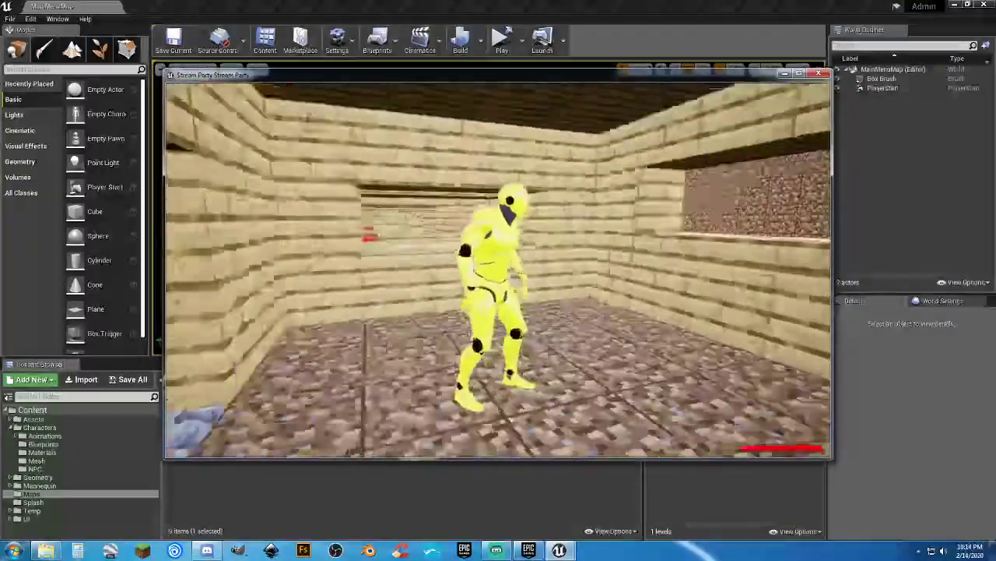
Leave the wooden house and inspect the village's cobblestone streets, house exteriors and outer dirt walls
{"action": "key", "text": "w"}
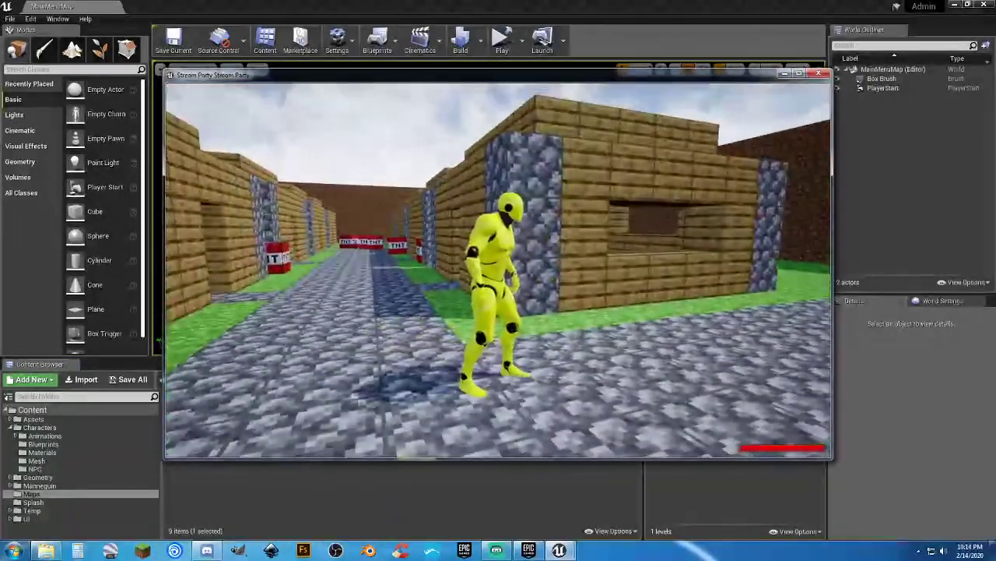
{"action": "key", "text": "w"}
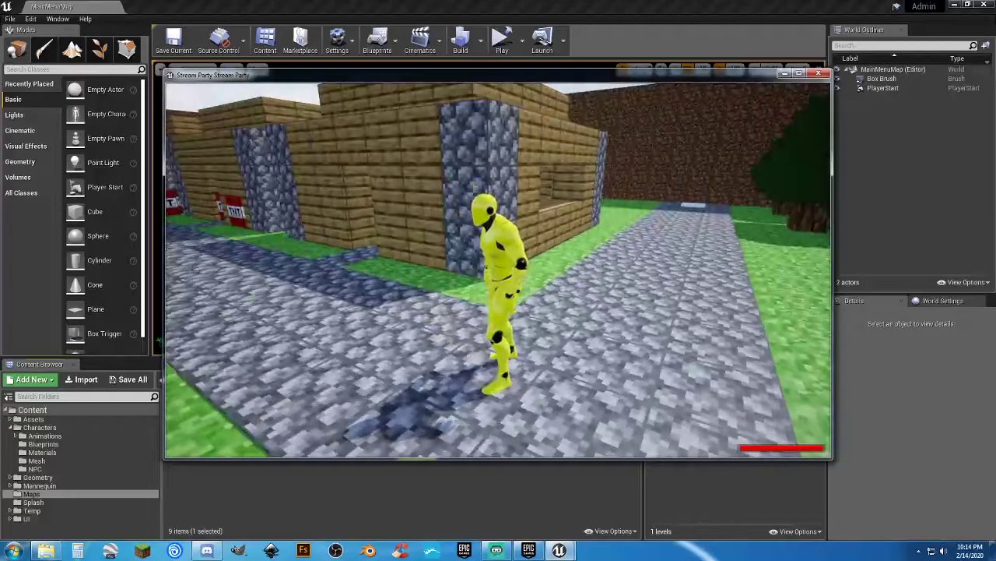
{"action": "key", "text": "w"}
{"action": "key", "text": "w"}
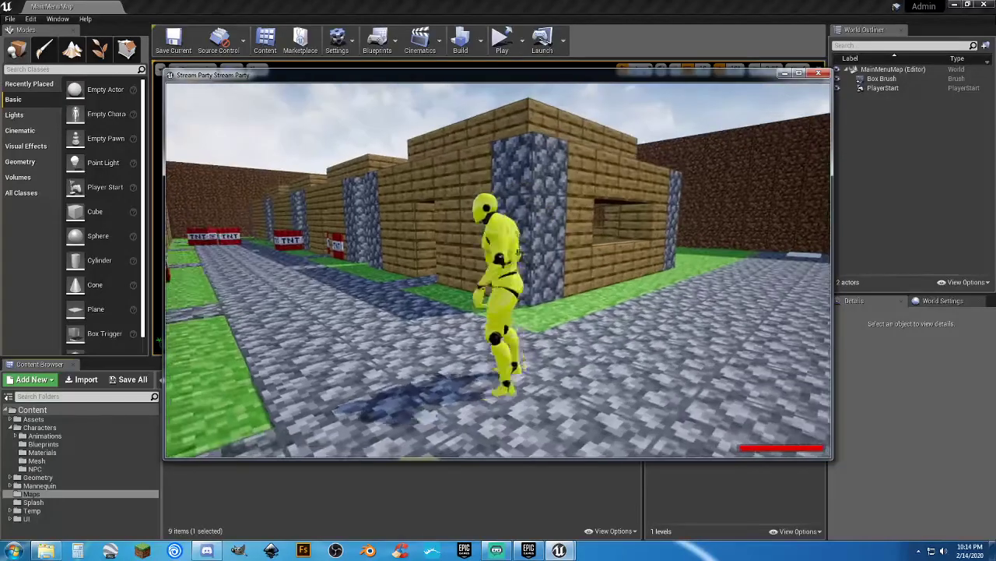
{"action": "key", "text": "w"}
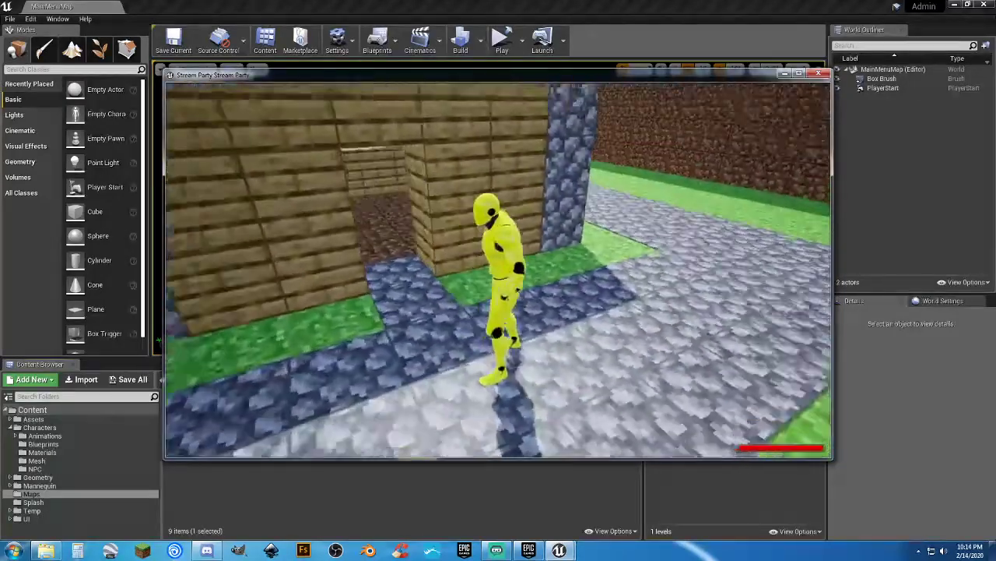
{"action": "key", "text": "w"}
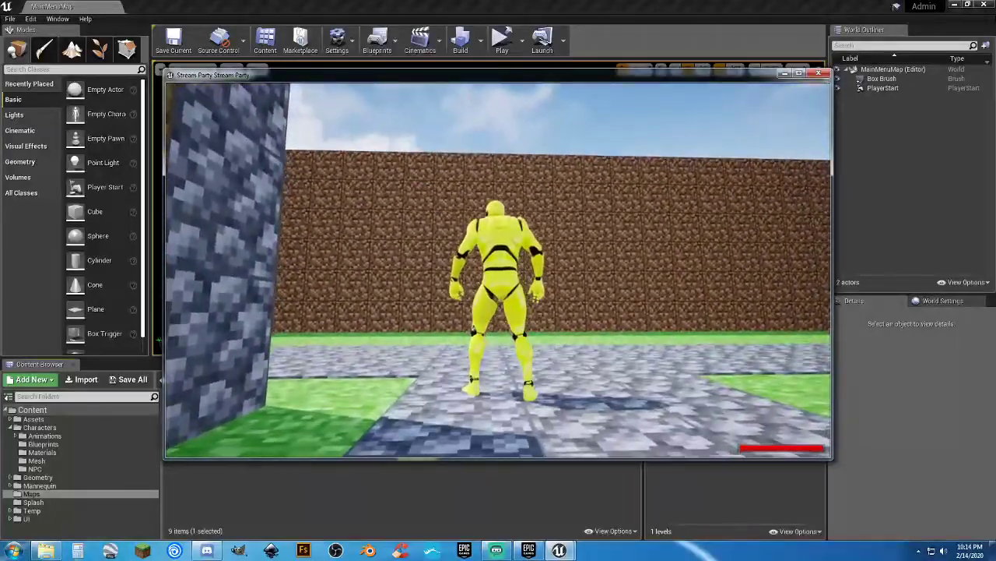
{"action": "key", "text": "w"}
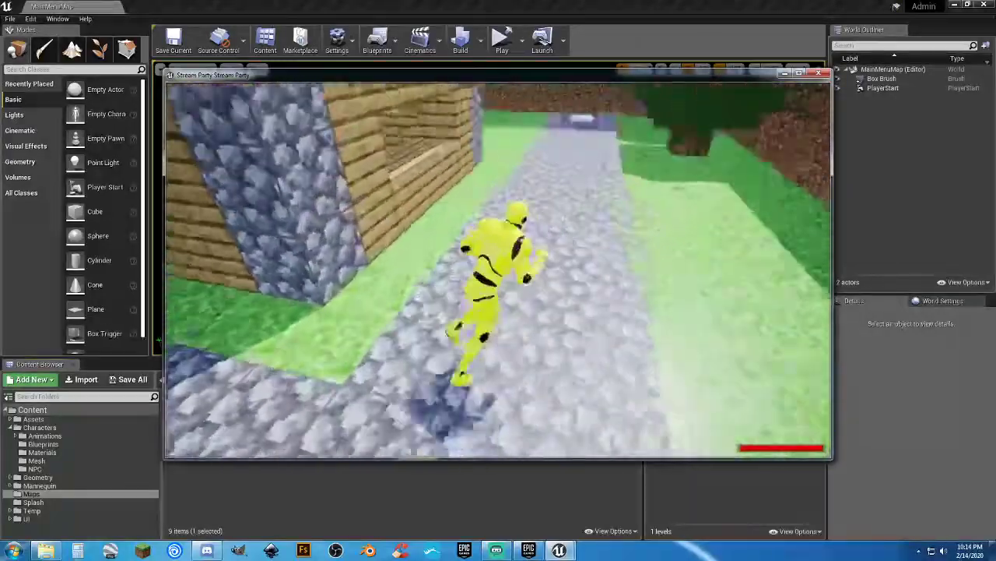
{"action": "key", "text": "w"}
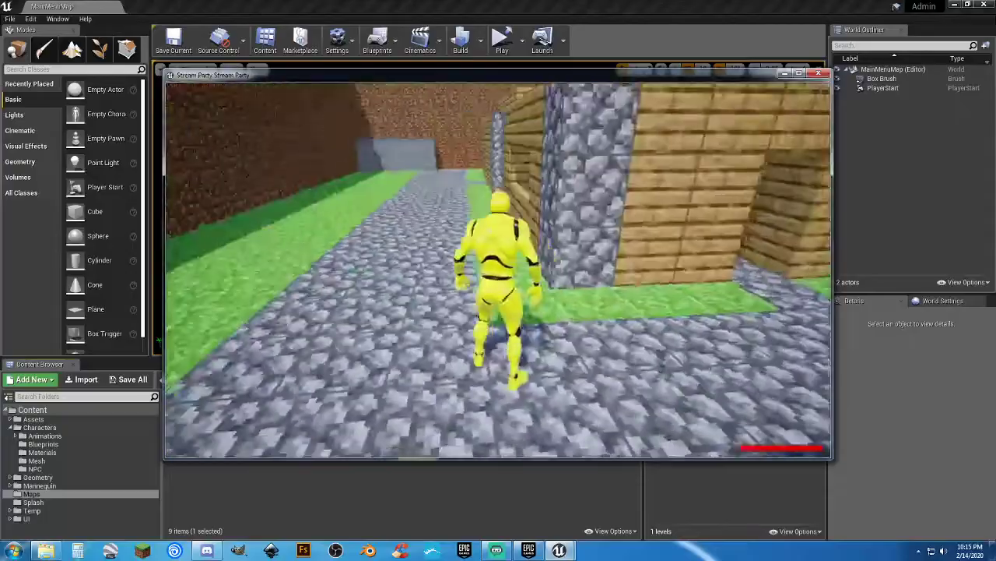
{"action": "key", "text": "w"}
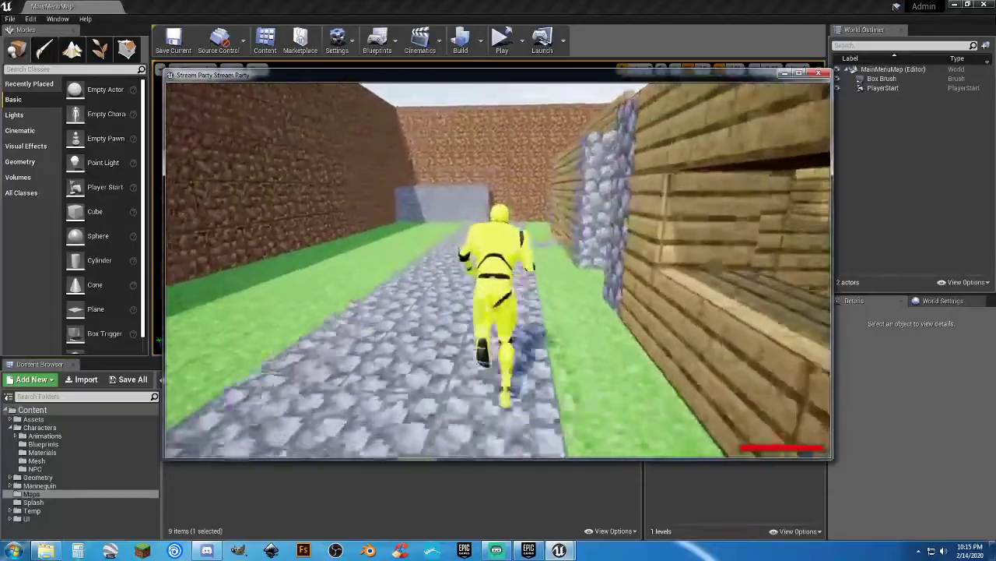
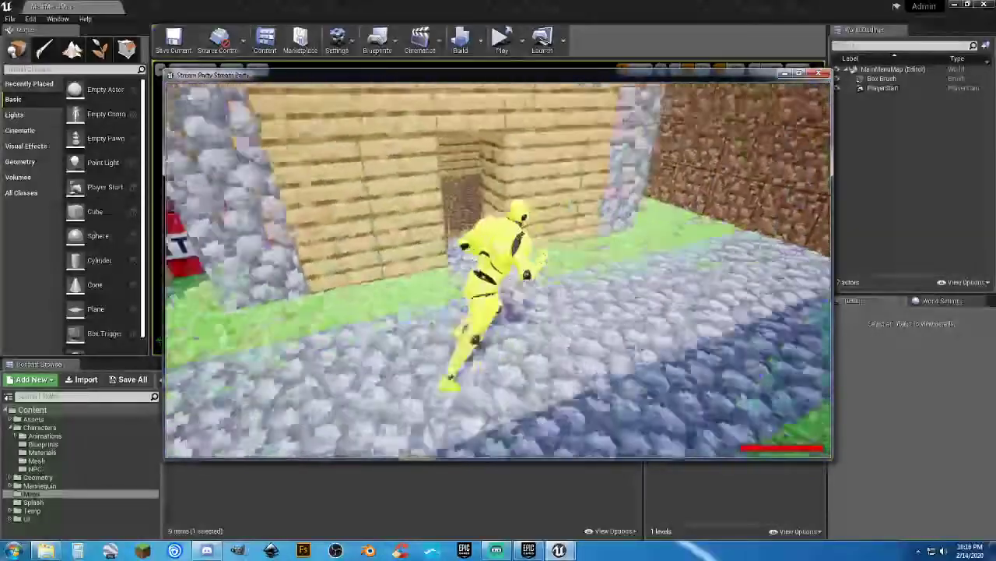
Open the in-game phone and check its Beefalo Bank and Game Settings pages
{"action": "key", "text": "p"}
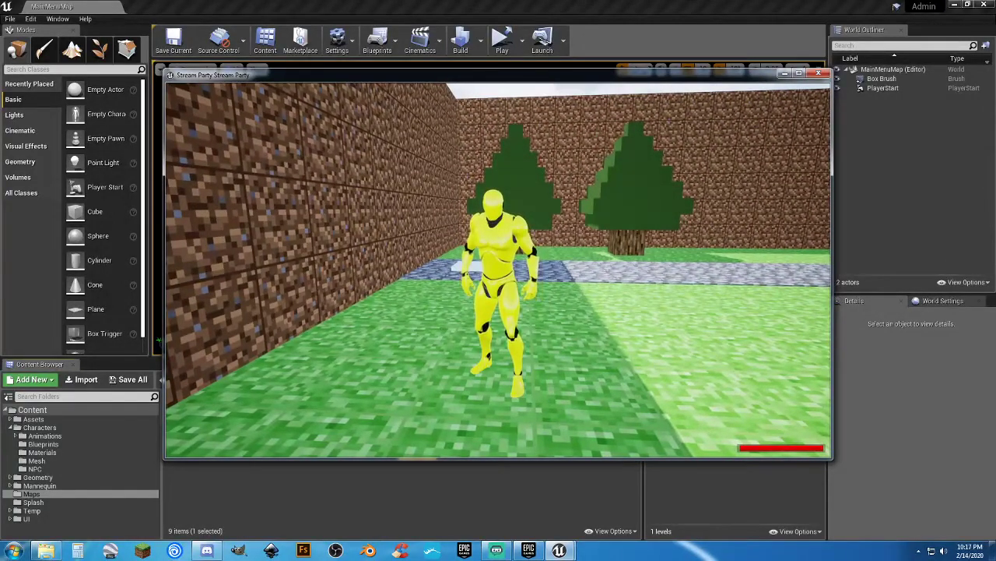
{"action": "key", "text": "Tab"}
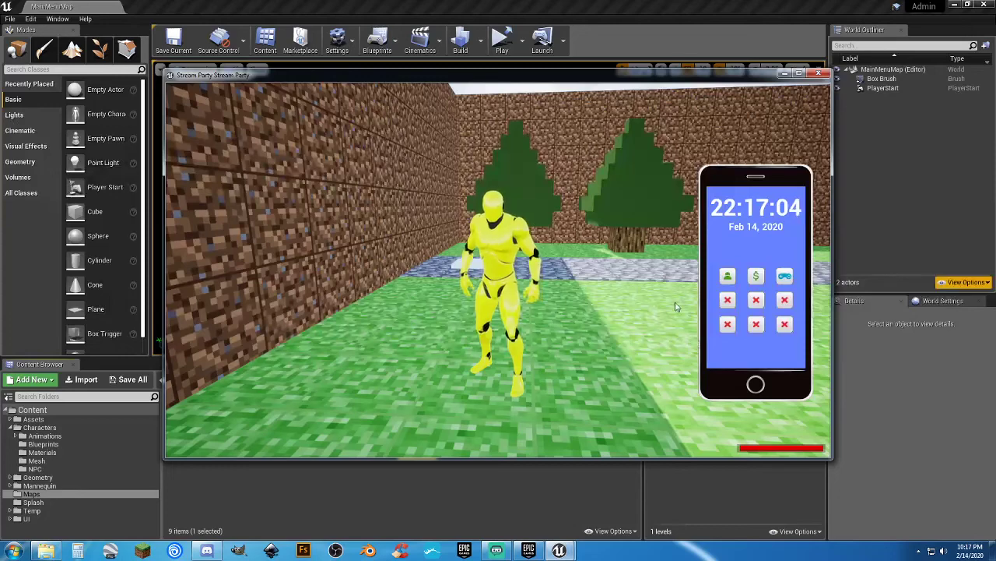
{"action": "left_click", "coordinate": [756, 276]}
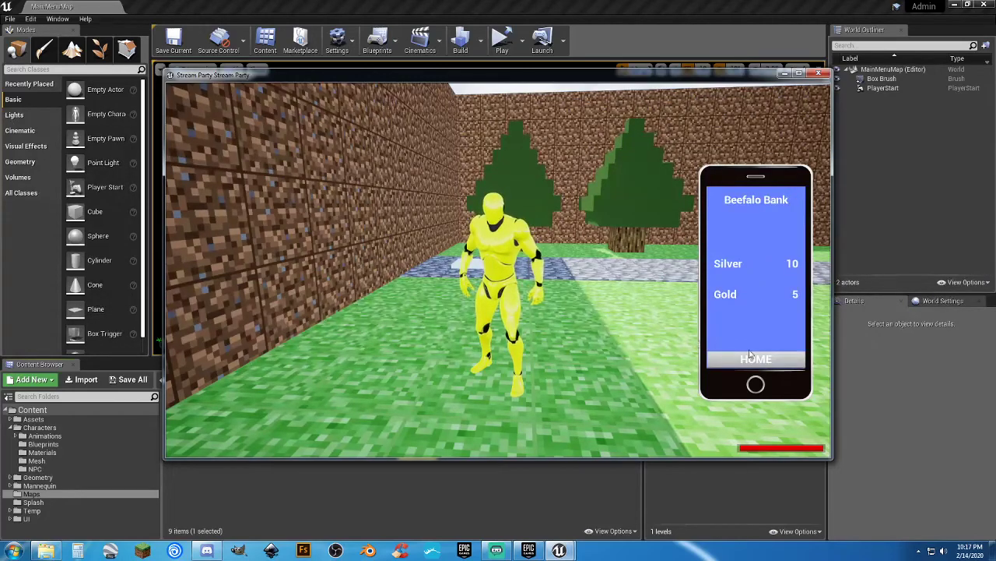
{"action": "left_click", "coordinate": [752, 358]}
{"action": "left_click", "coordinate": [759, 269]}
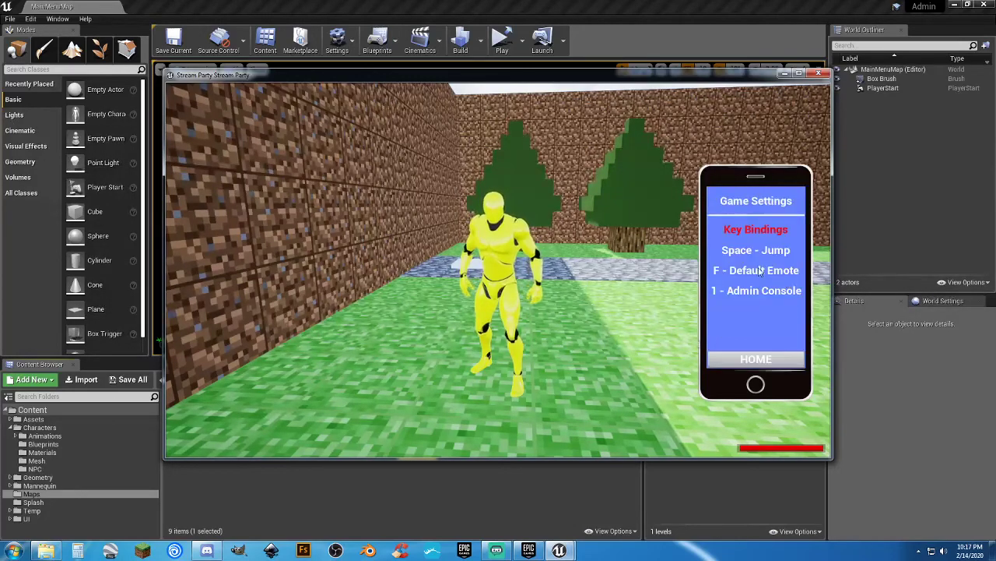
{"action": "left_click", "coordinate": [753, 360]}
Try the Sexy Dance emote on the phone's Character Content page and set the Default Emote to Chum
{"action": "left_click", "coordinate": [732, 274]}
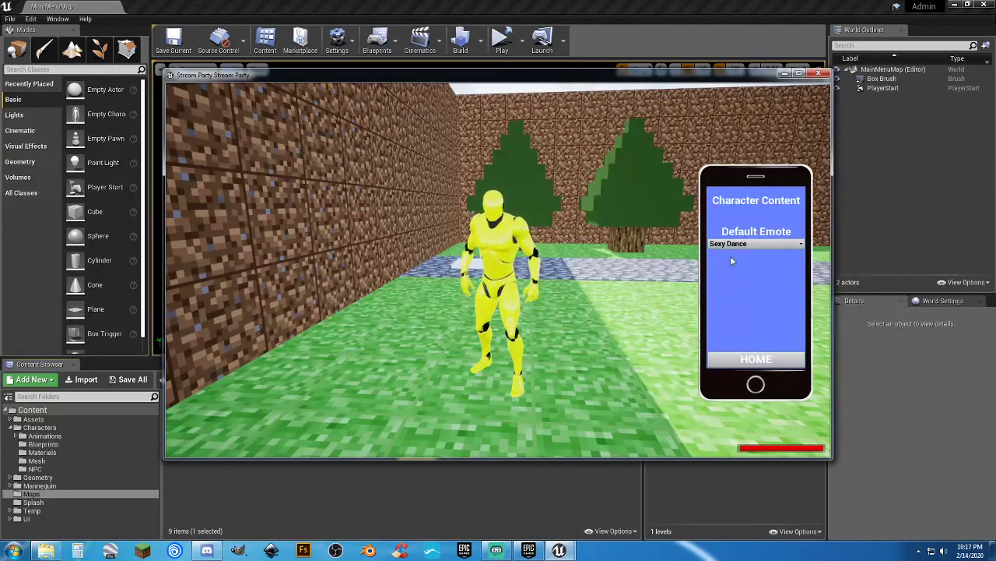
{"action": "left_click", "coordinate": [736, 244]}
{"action": "left_click", "coordinate": [736, 252]}
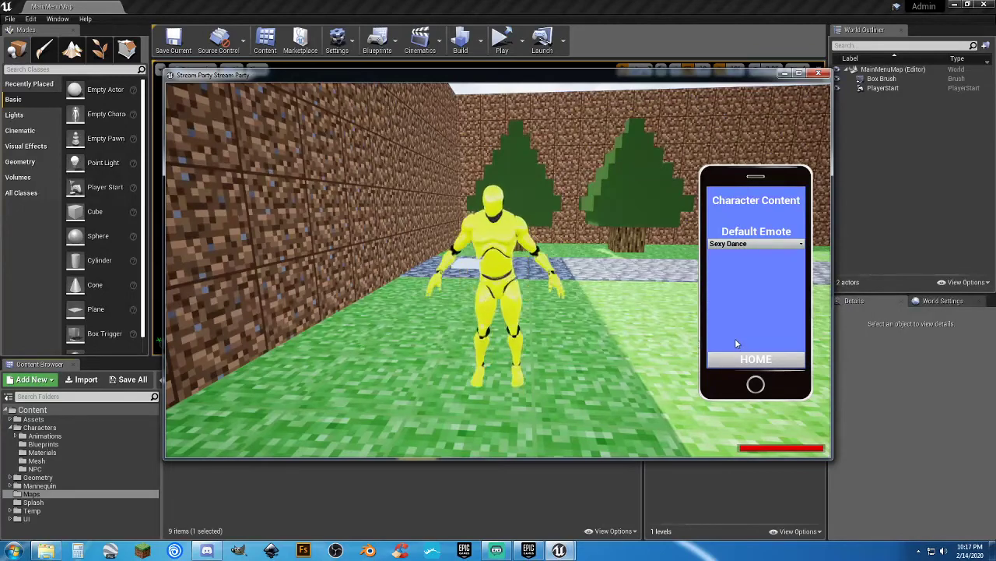
{"action": "left_click", "coordinate": [737, 245]}
{"action": "left_click", "coordinate": [729, 264]}
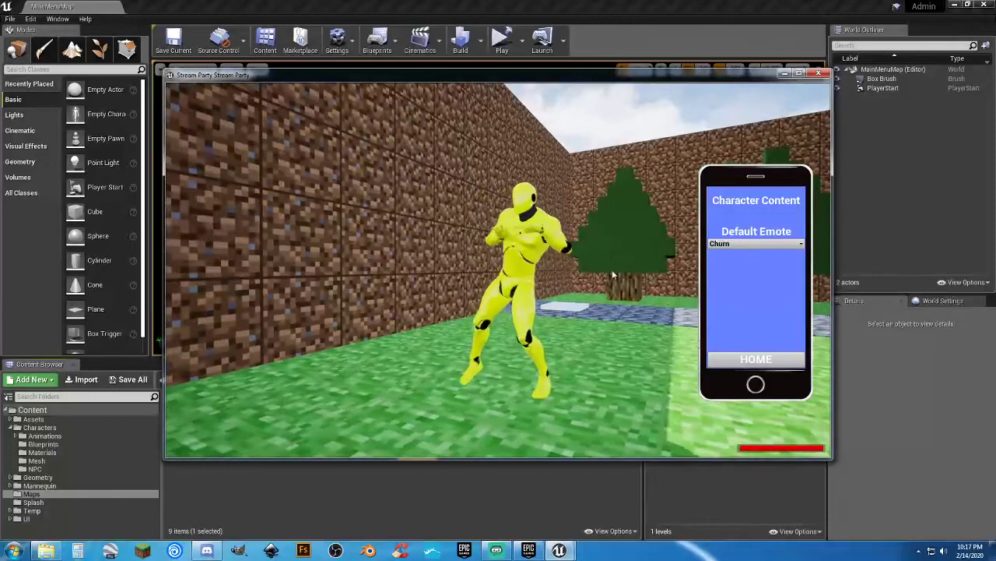
Try the Gangnam, Macarena and Twerk emotes as Default Emote on the phone's Character Content page
{"action": "left_click", "coordinate": [735, 244]}
{"action": "left_click", "coordinate": [728, 271]}
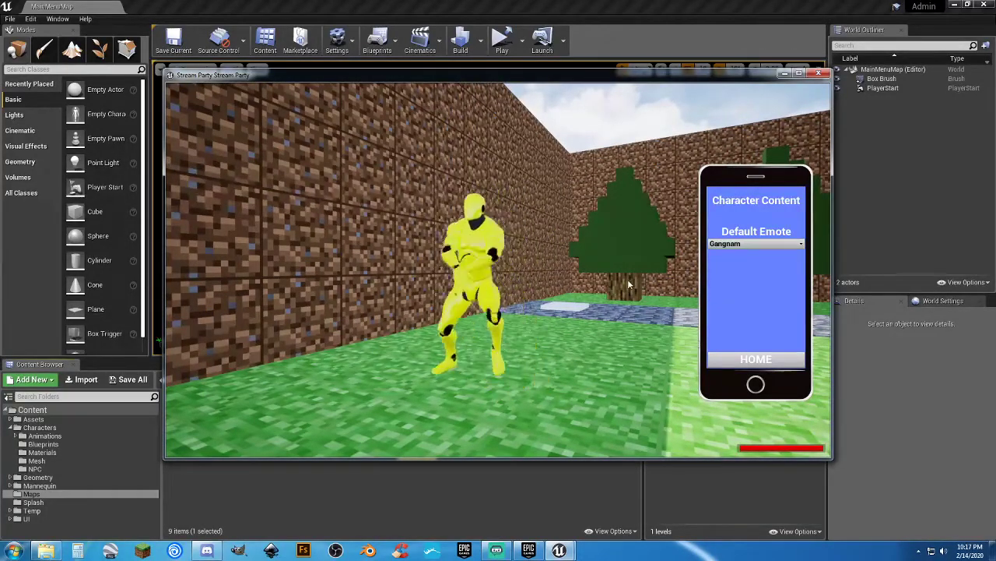
{"action": "left_click", "coordinate": [752, 245]}
{"action": "left_click", "coordinate": [731, 279]}
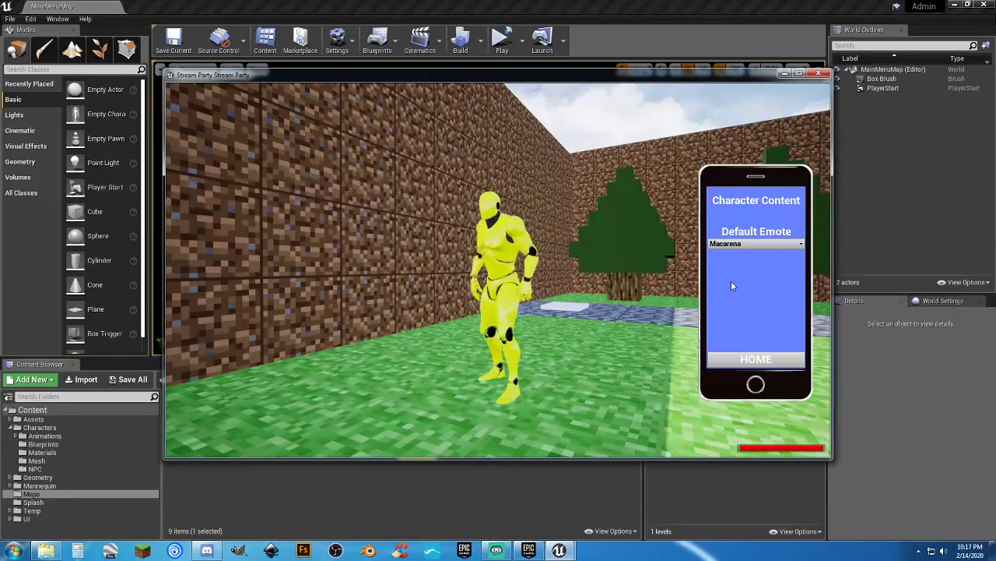
{"action": "left_click", "coordinate": [740, 243]}
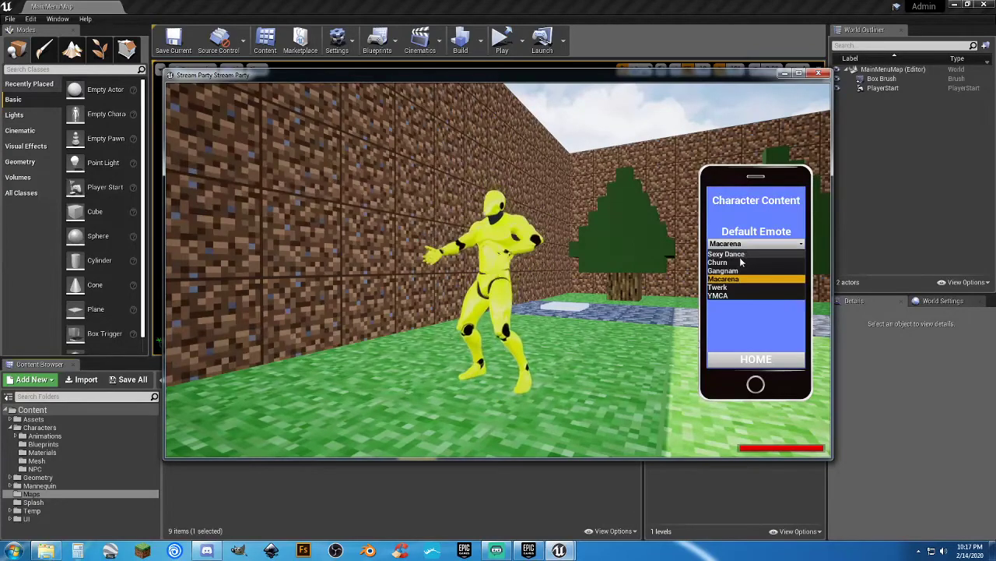
{"action": "left_click", "coordinate": [723, 287]}
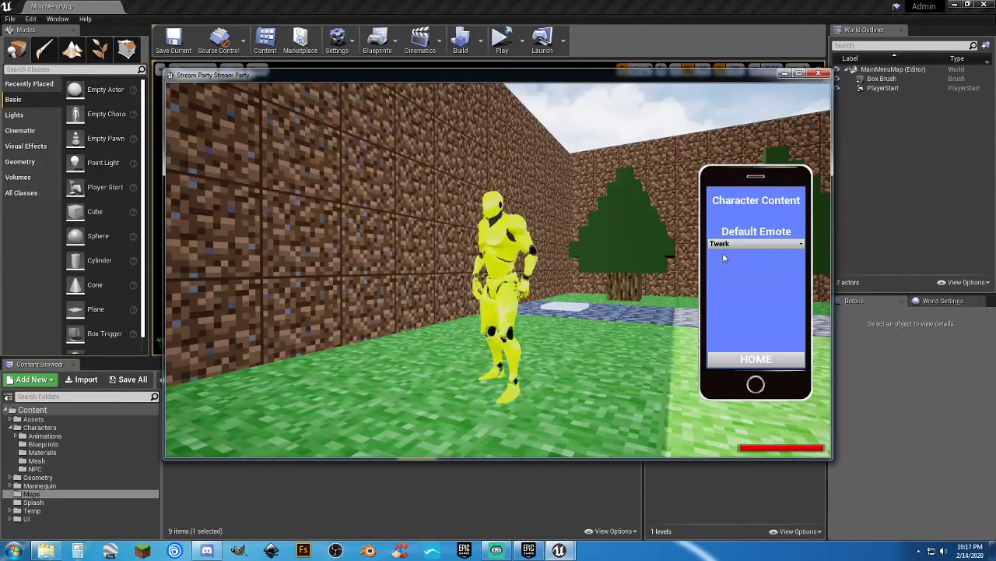
{"action": "left_click", "coordinate": [609, 278]}
{"action": "key", "text": "w"}
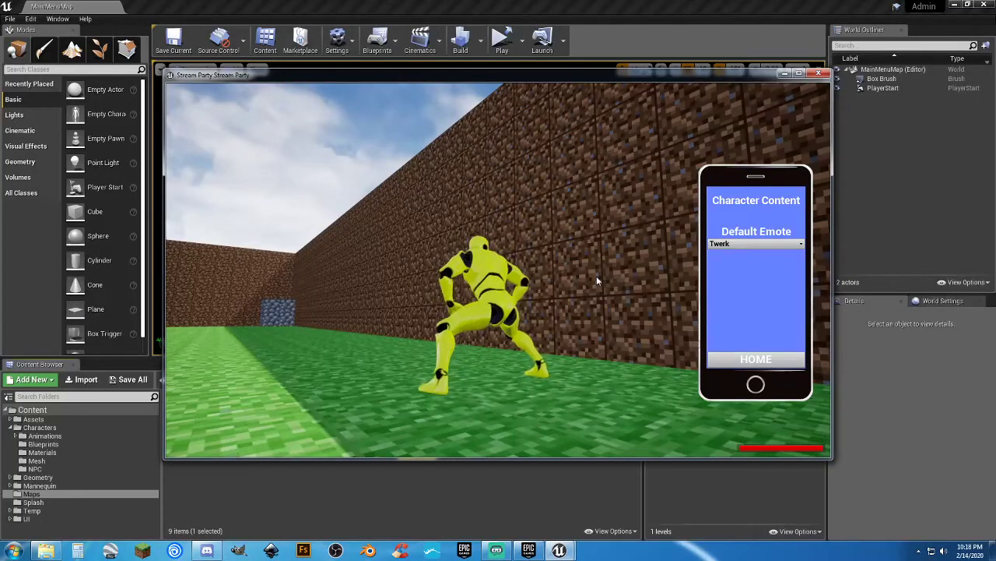
Set the Default Emote to YMCA on the Character Content page and close the phone
{"action": "left_click", "coordinate": [747, 244]}
{"action": "left_click", "coordinate": [734, 295]}
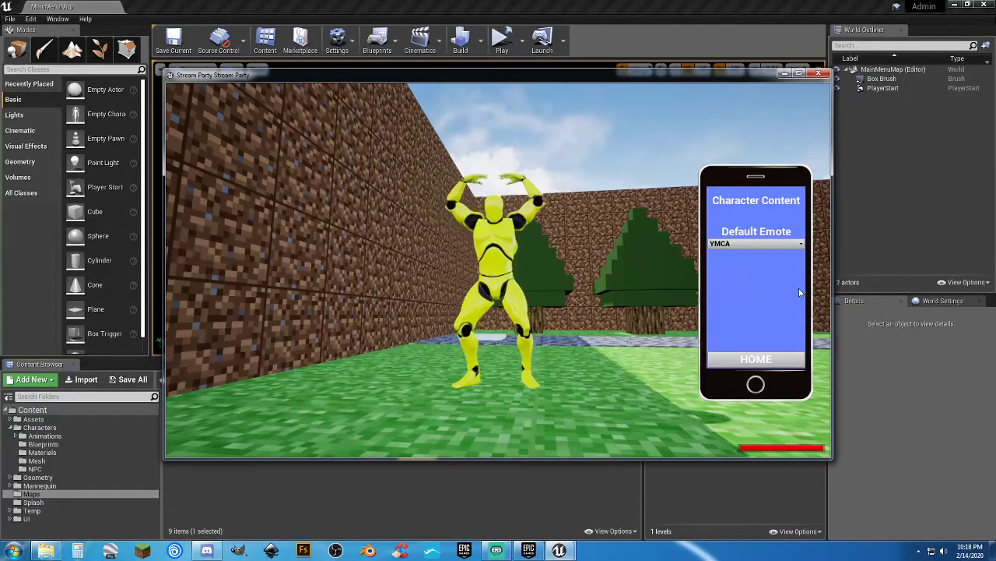
{"action": "left_click", "coordinate": [738, 358]}
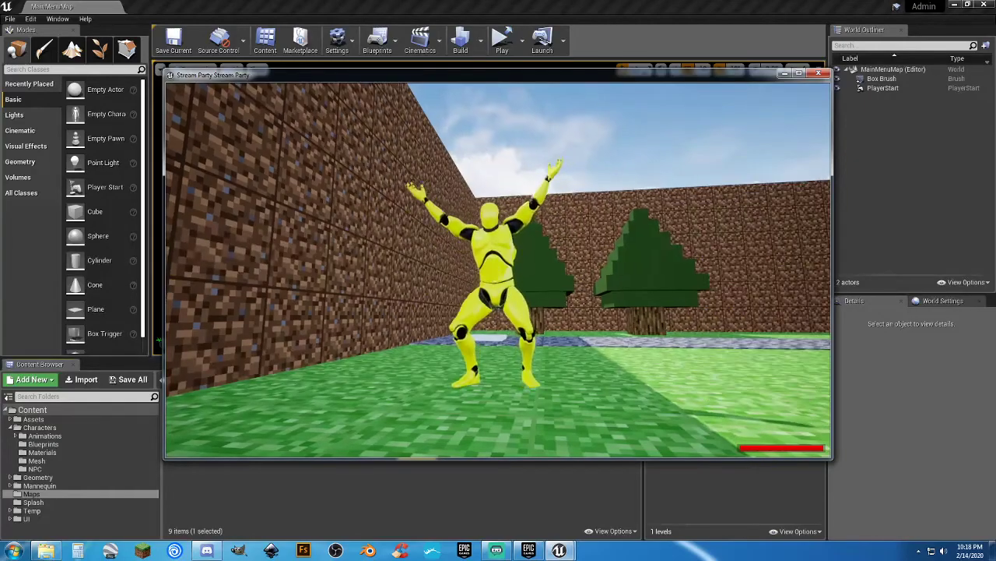
Return from the block village to the spawn hall and go on duty through the Admin Control Panel
{"action": "key", "text": "w"}
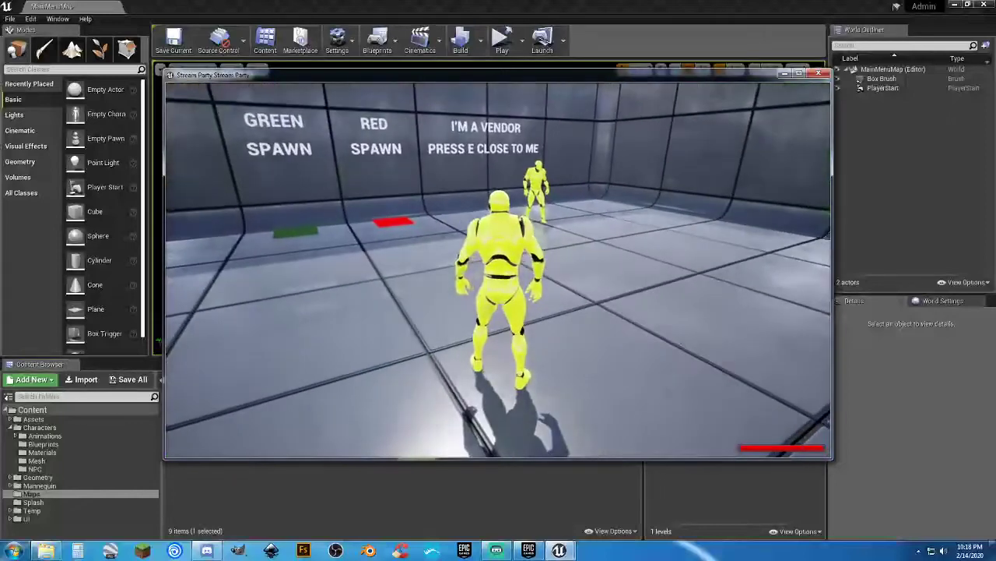
{"action": "key", "text": "F1"}
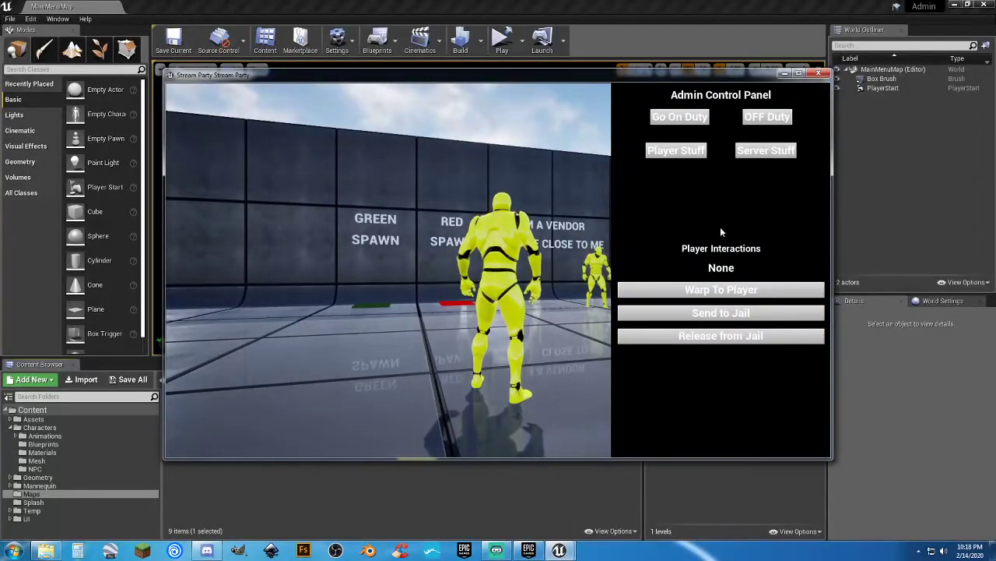
{"action": "left_click", "coordinate": [688, 116]}
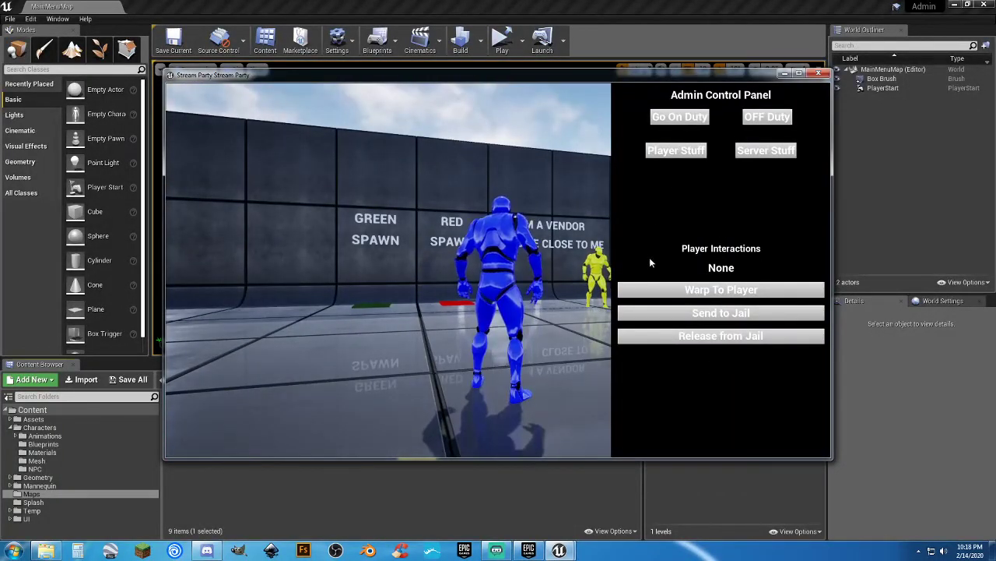
{"action": "key", "text": "F1"}
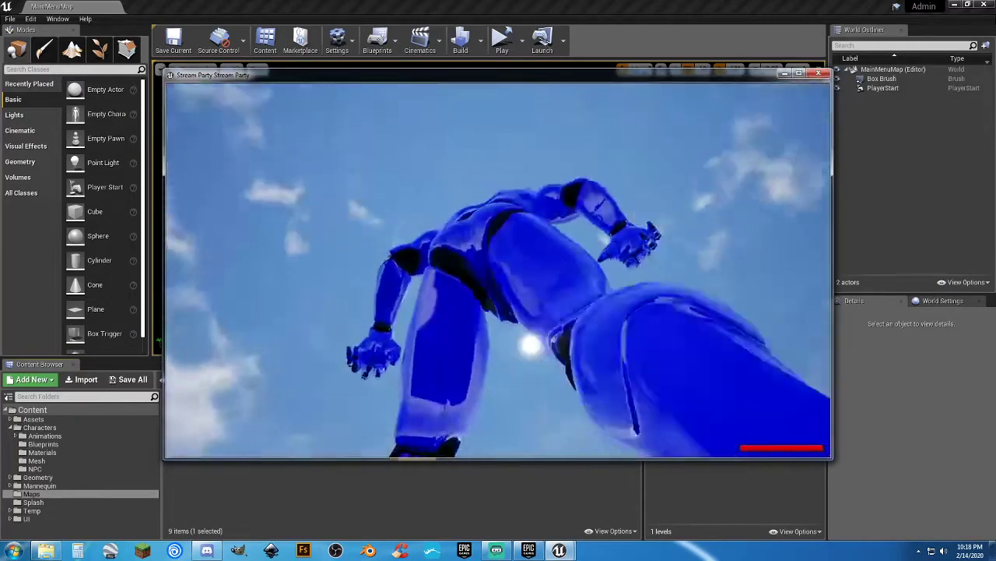
Try to enter the Green Spawn and Red Spawn pads with the on-duty blue character
{"action": "key", "text": "w"}
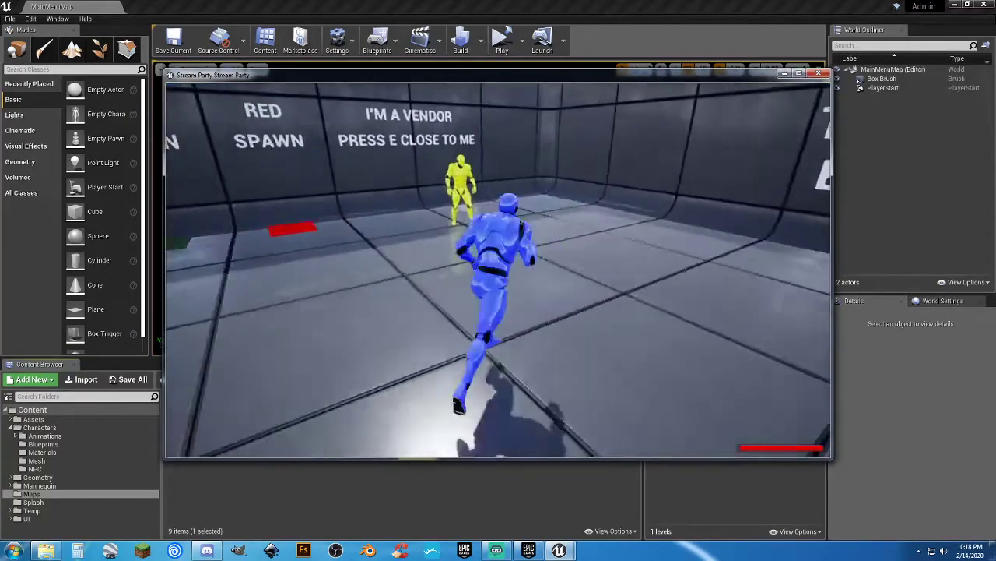
{"action": "key", "text": "w"}
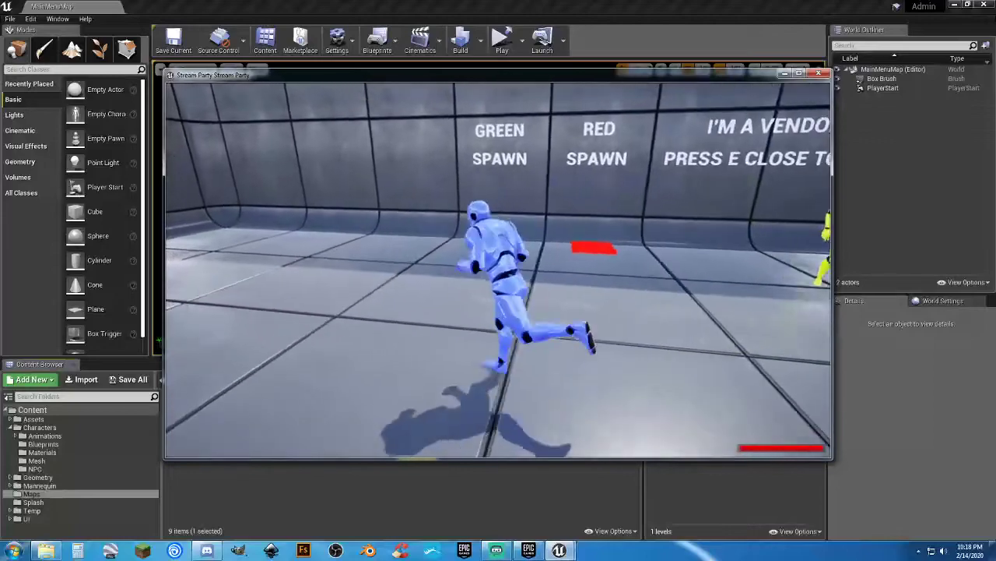
{"action": "key", "text": "w"}
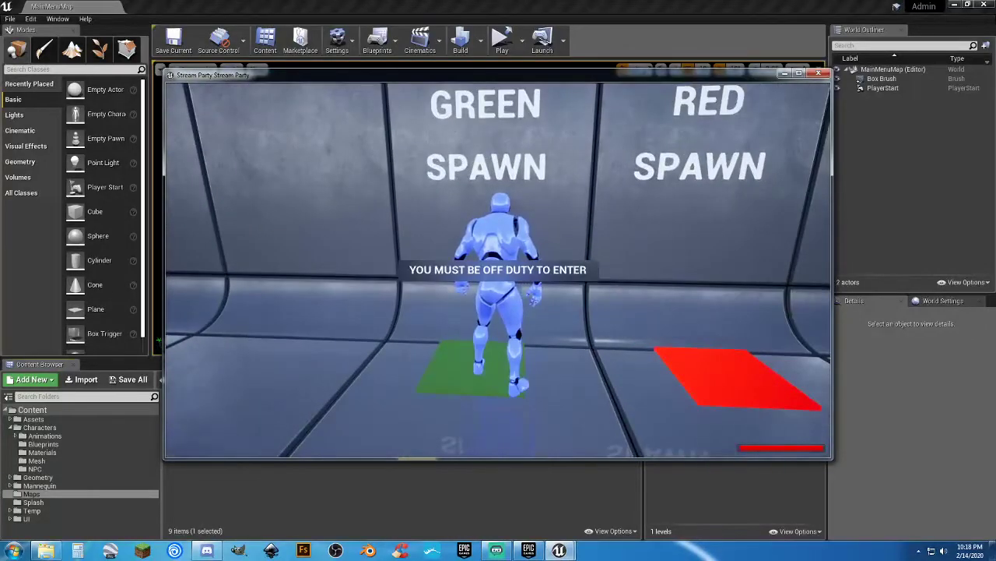
{"action": "key", "text": "w"}
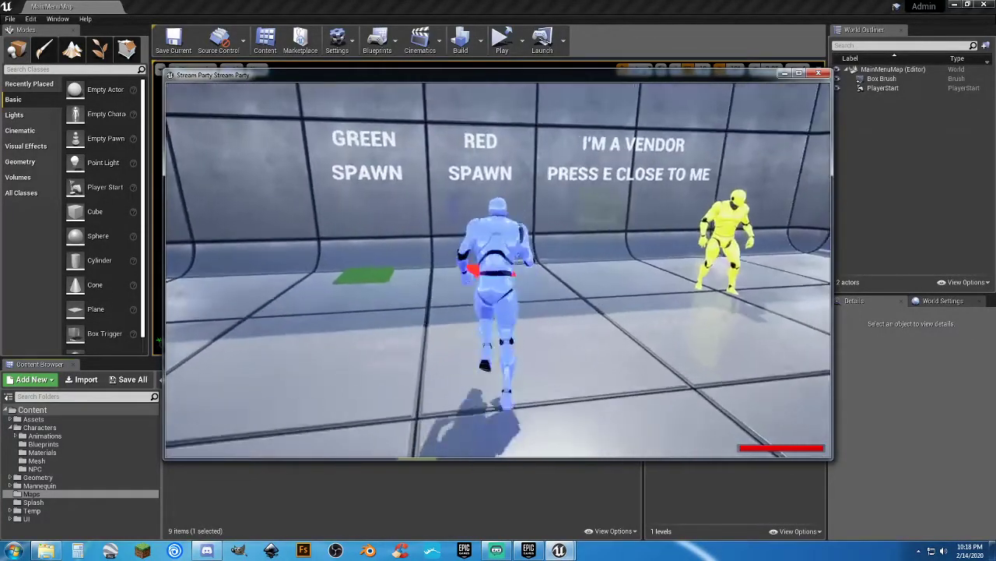
{"action": "key", "text": "s"}
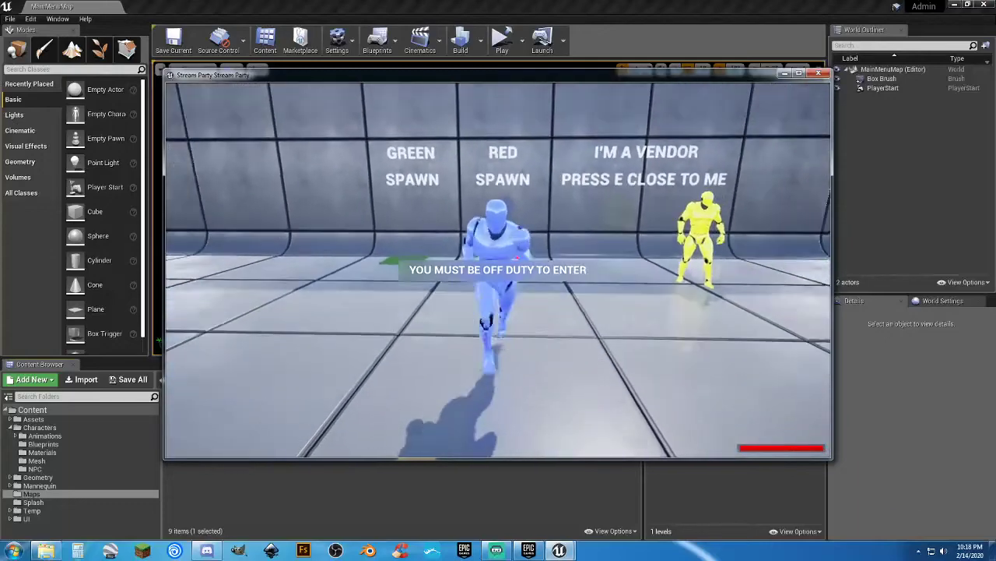
Buy a brown cowboy hat from the BBG Vendor Bot and leave the vendor
{"action": "key", "text": "w"}
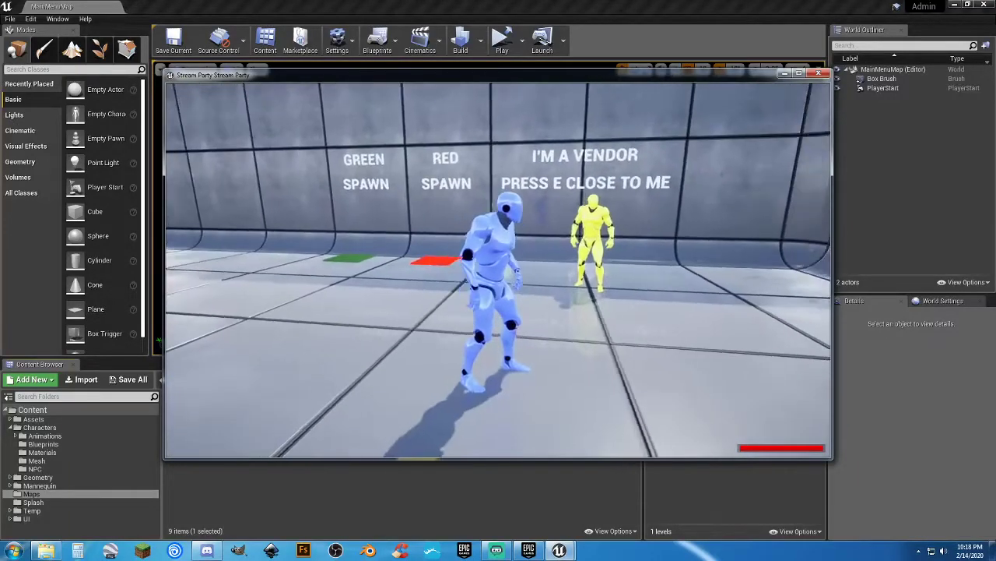
{"action": "key", "text": "e"}
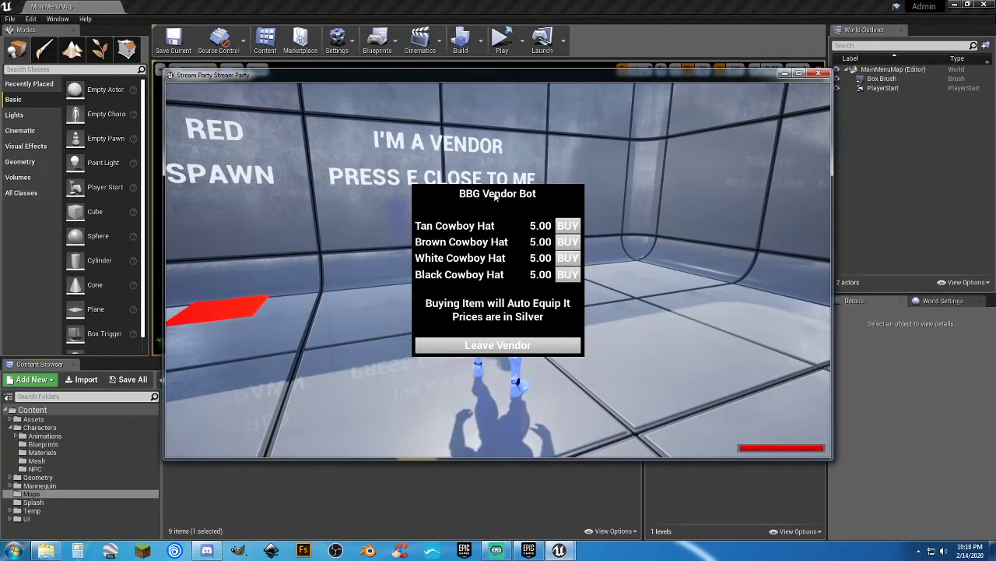
{"action": "left_click", "coordinate": [523, 349]}
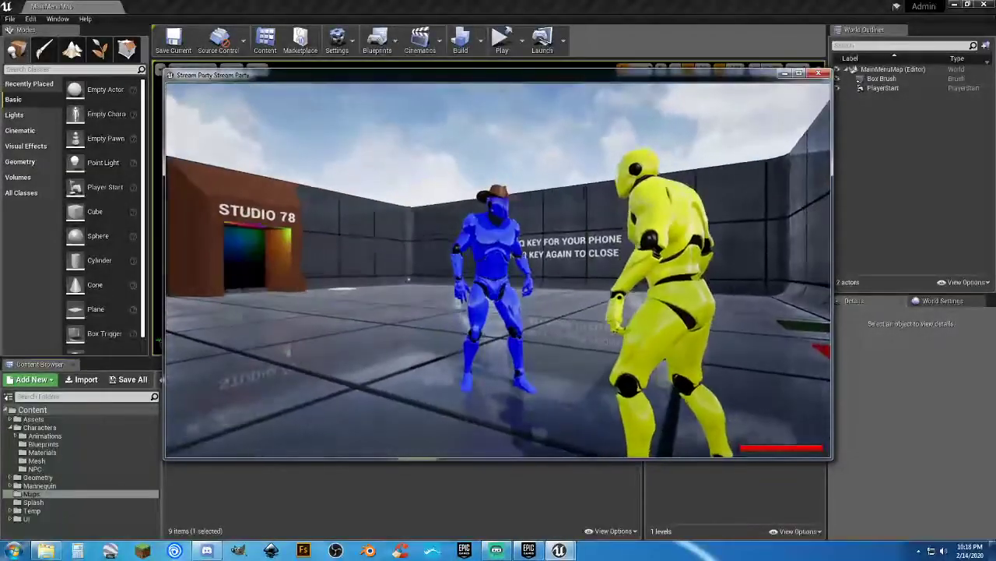
Go off duty through the Admin Control Panel and enter the western town by the Green Spawn pad
{"action": "key", "text": "w"}
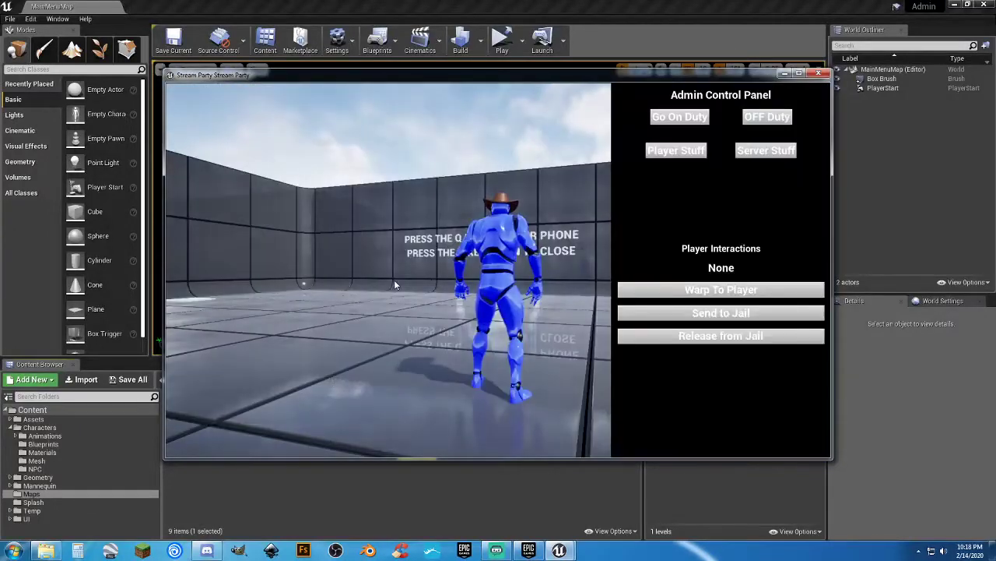
{"action": "left_click", "coordinate": [759, 117]}
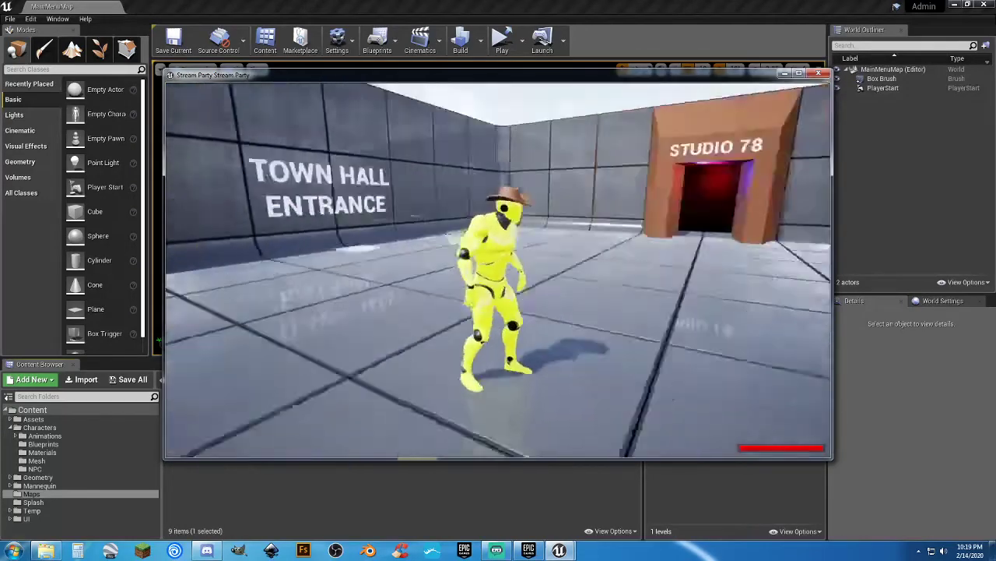
{"action": "key", "text": "w"}
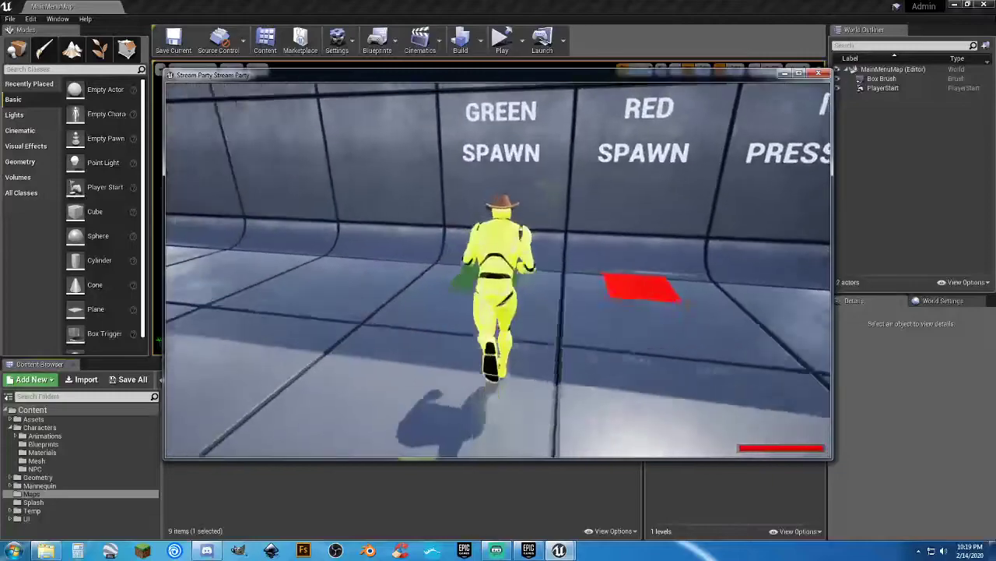
{"action": "key", "text": "w"}
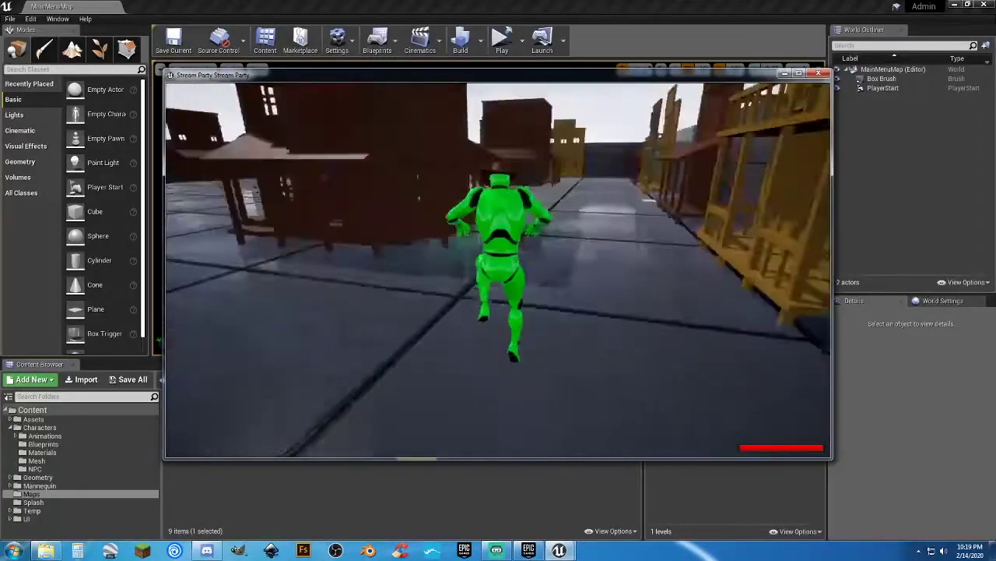
Explore the western town's streets and buildings with the green character, in third and first person, and leave over the white pad
{"action": "key", "text": "w"}
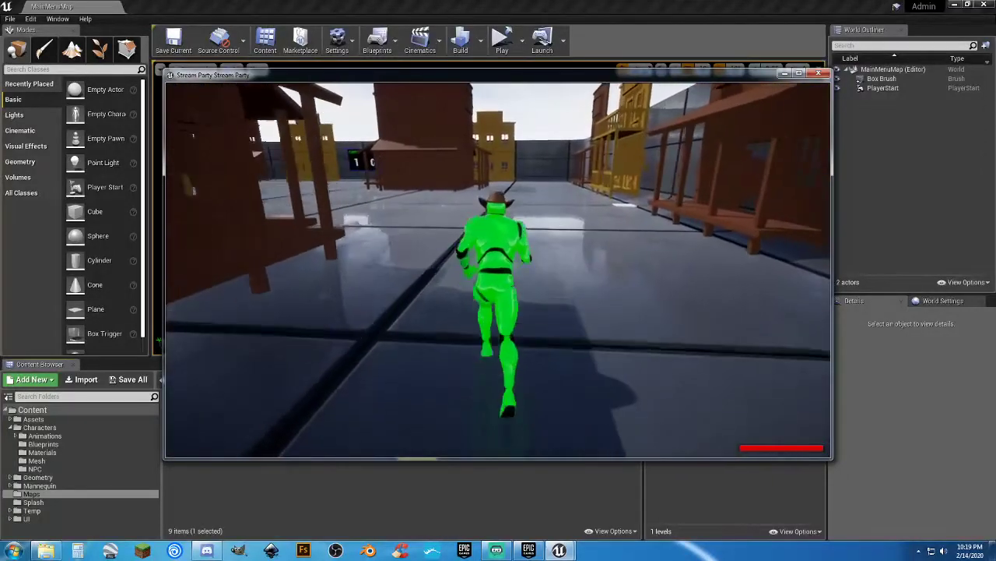
{"action": "key", "text": "w"}
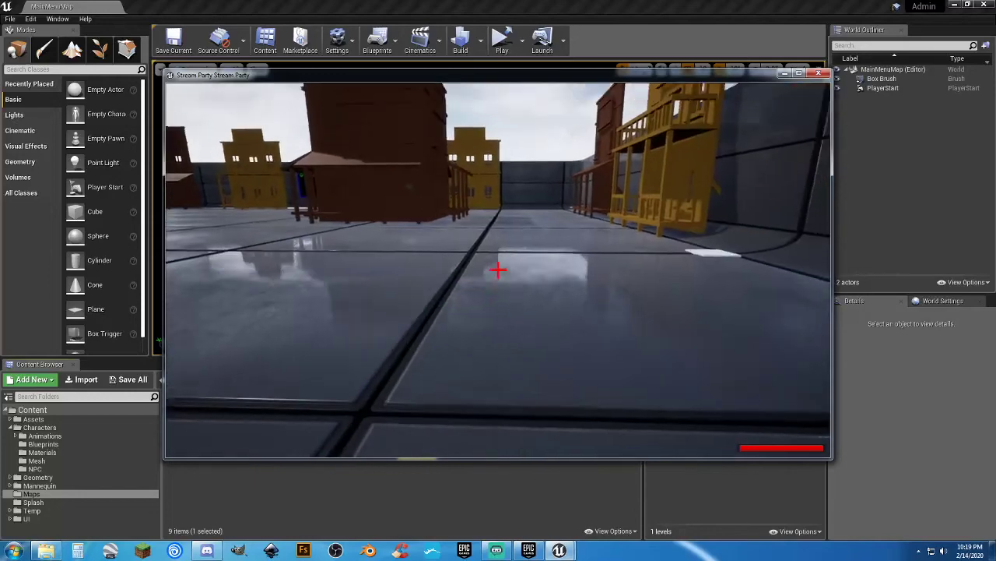
{"action": "key", "text": "w"}
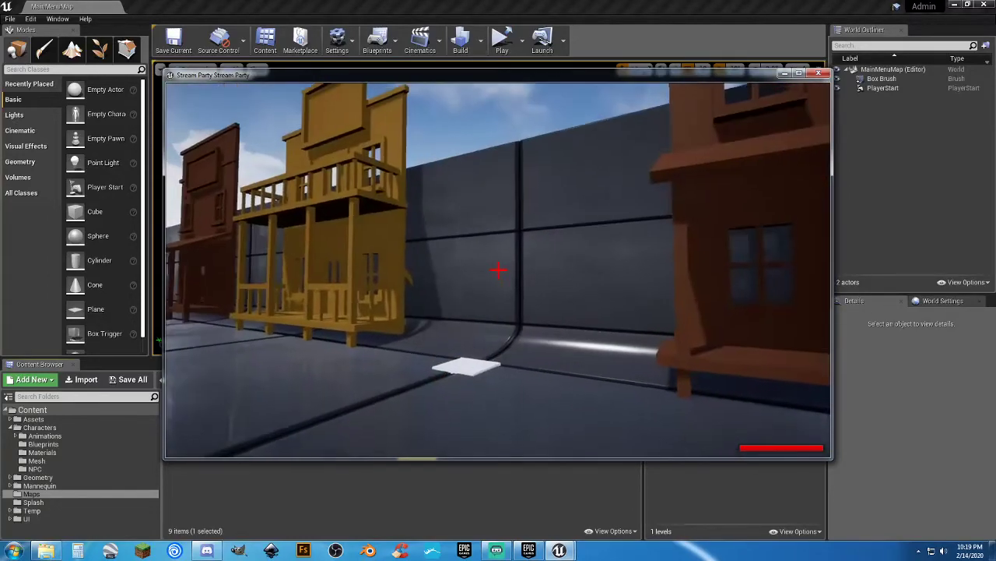
{"action": "key", "text": "w"}
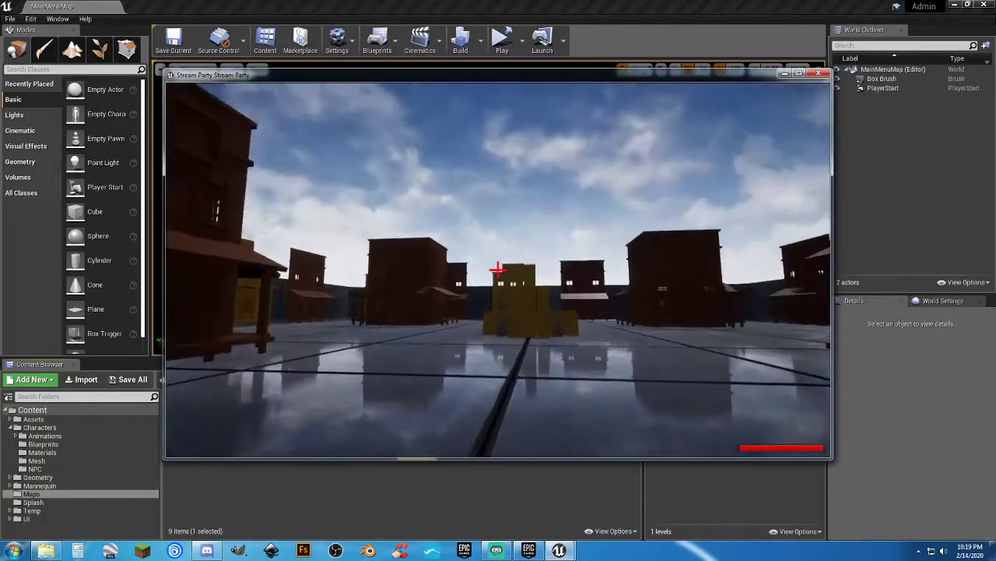
{"action": "key", "text": "w"}
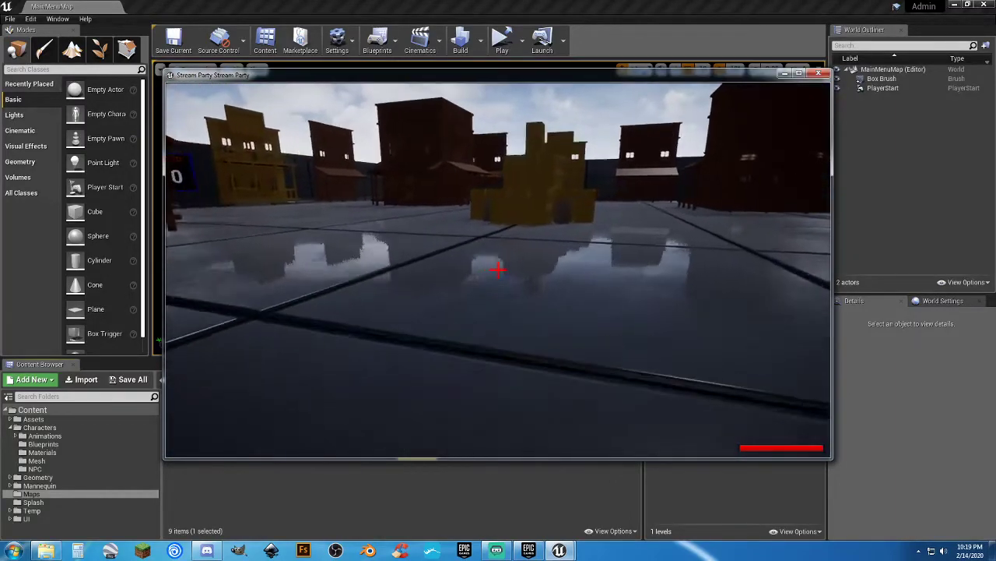
{"action": "key", "text": "w"}
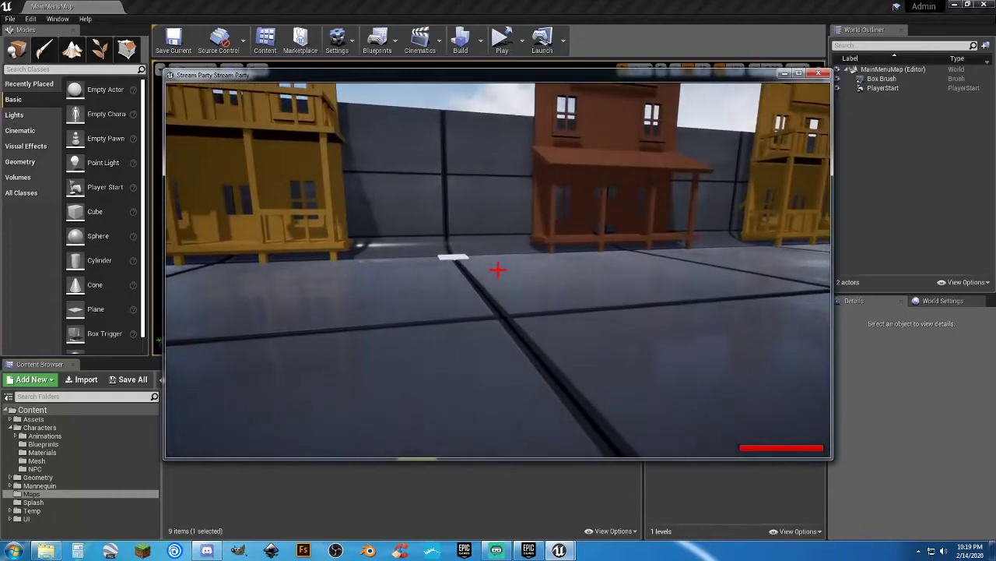
{"action": "key", "text": "w"}
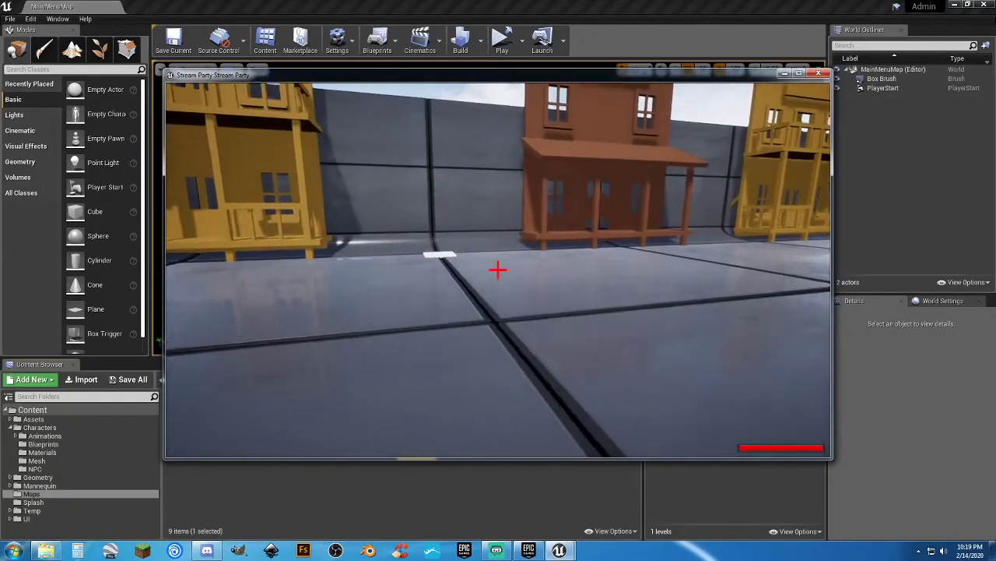
{"action": "key", "text": "w"}
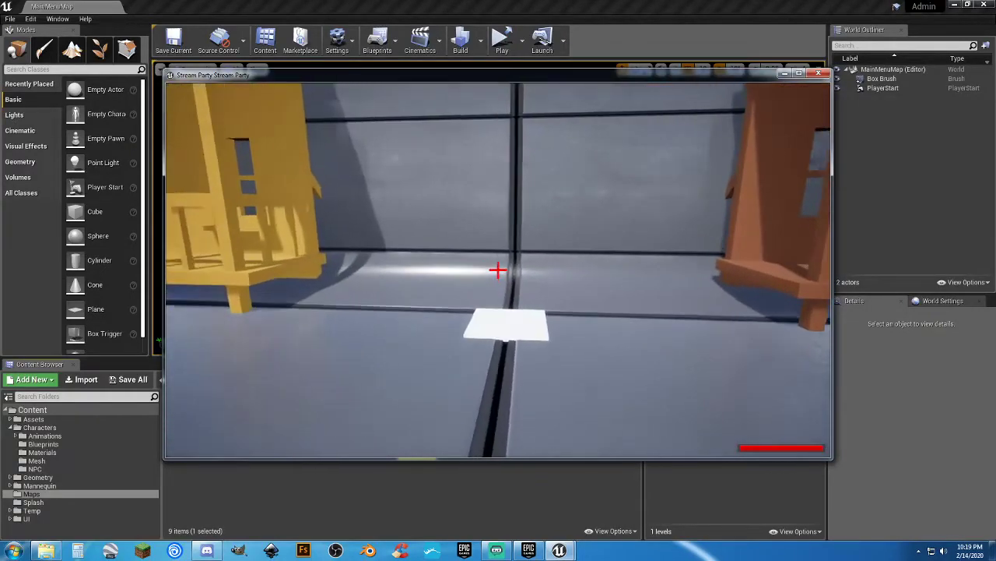
{"action": "key", "text": "w"}
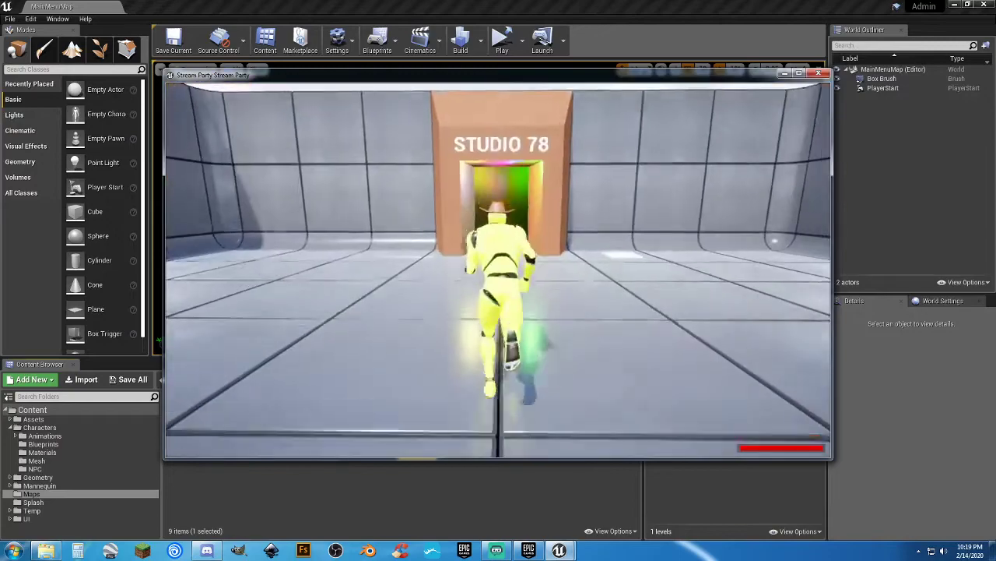
Run to the white pad under the Town Hall Entrance sign and enter the area with the blue jail cage
{"action": "key", "text": "w"}
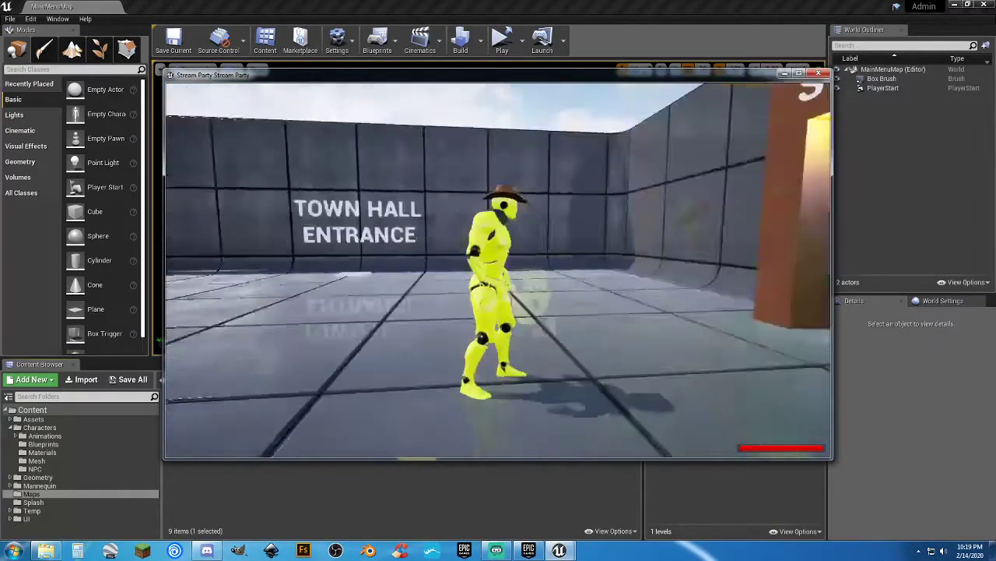
{"action": "key", "text": "w"}
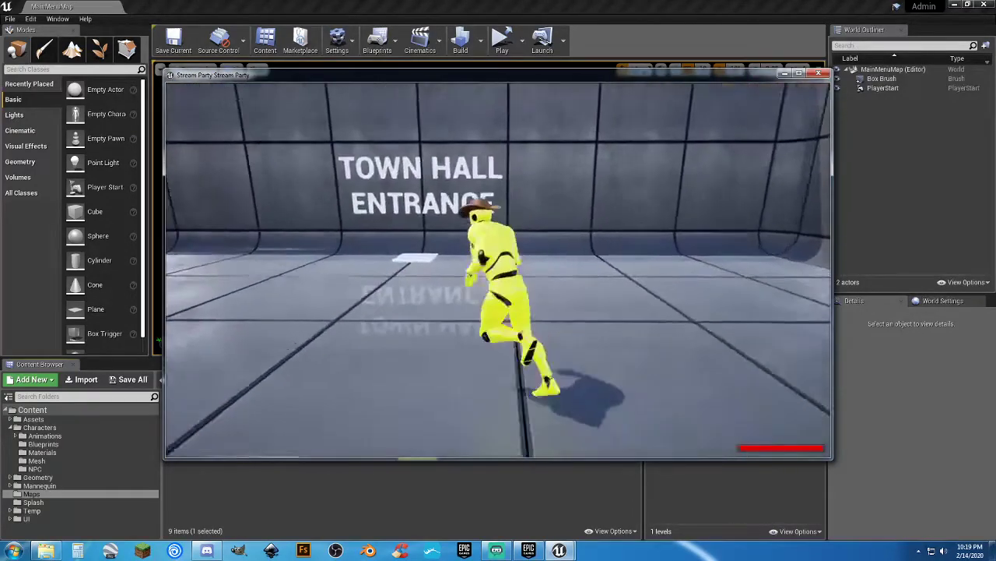
{"action": "key", "text": "w"}
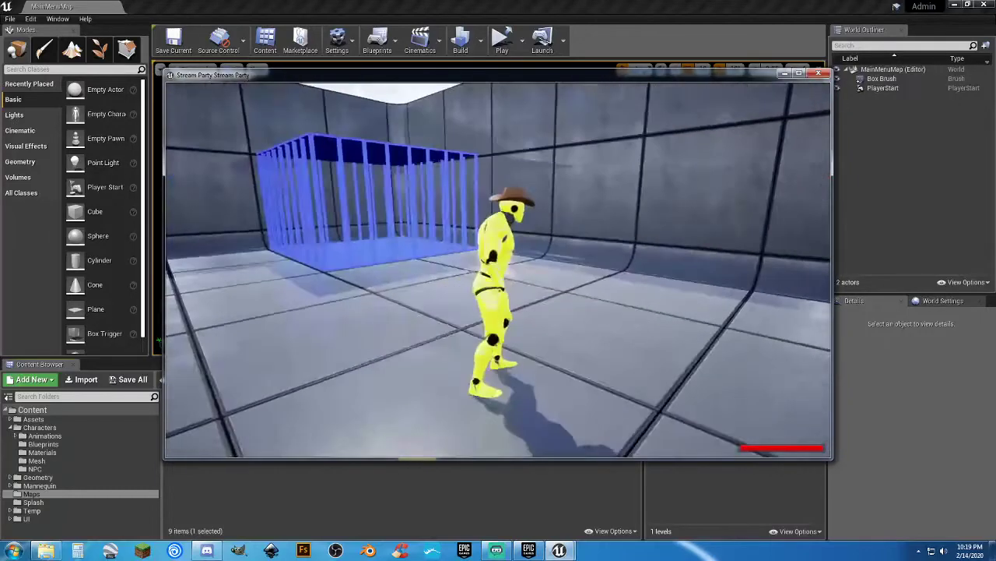
View the jail options in the Admin Control Panel, close it and run up to the blue jail cage
{"action": "key", "text": "Tab"}
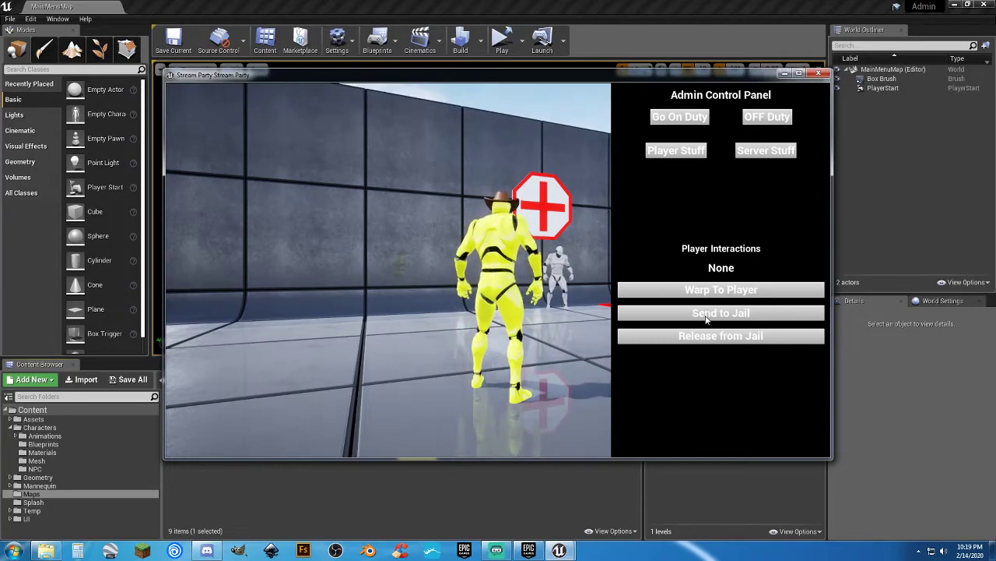
{"action": "key", "text": "Tab"}
{"action": "key", "text": "w"}
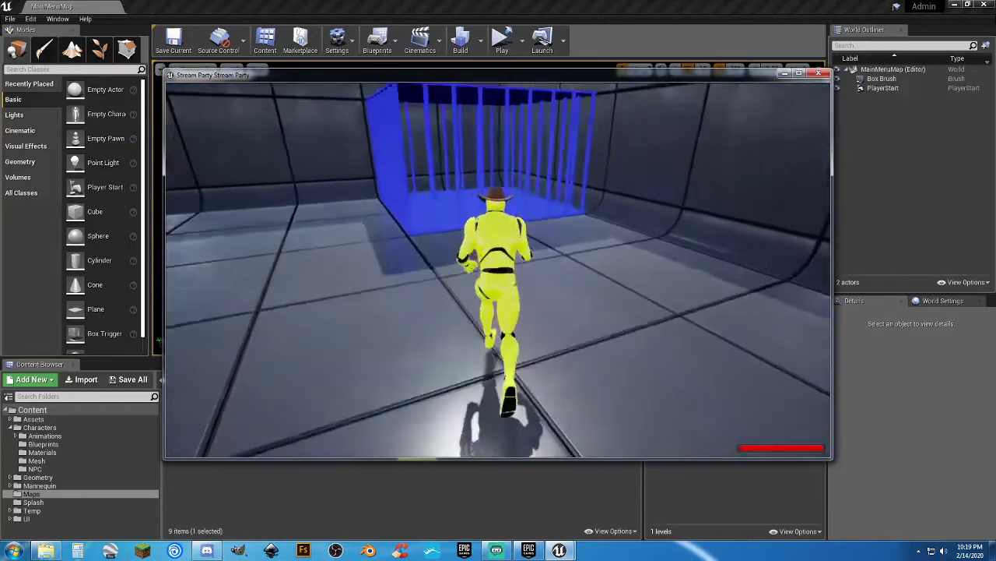
{"action": "key", "text": "s"}
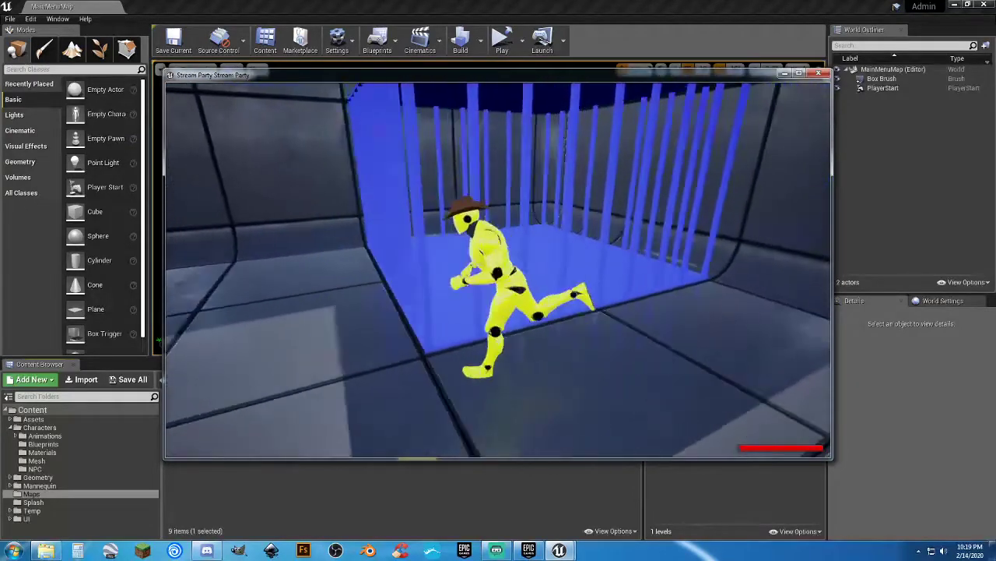
Test the red pad beside the character under the red-cross sign and run back towards the jail cage
{"action": "key", "text": "w"}
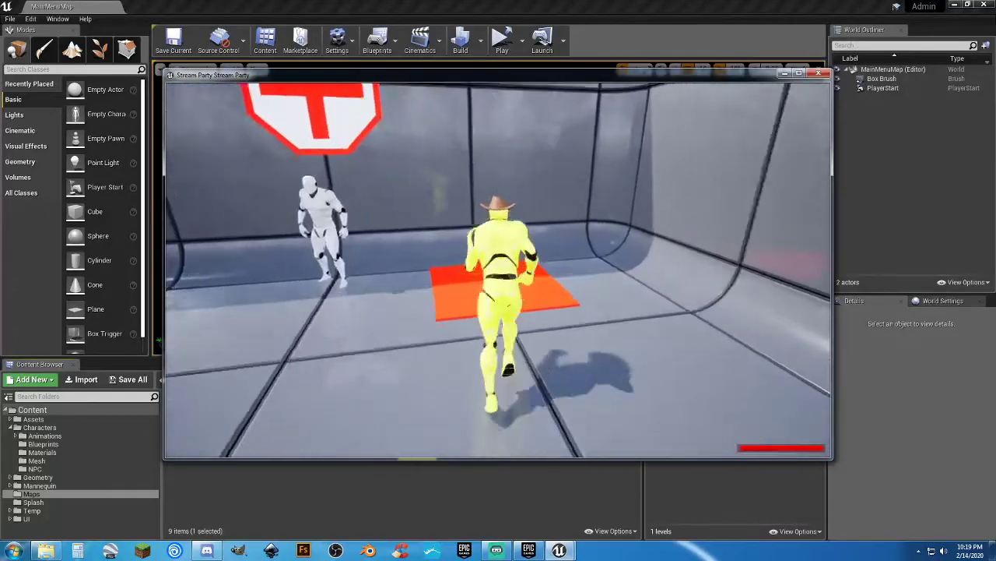
{"action": "key", "text": "s"}
{"action": "key", "text": "a"}
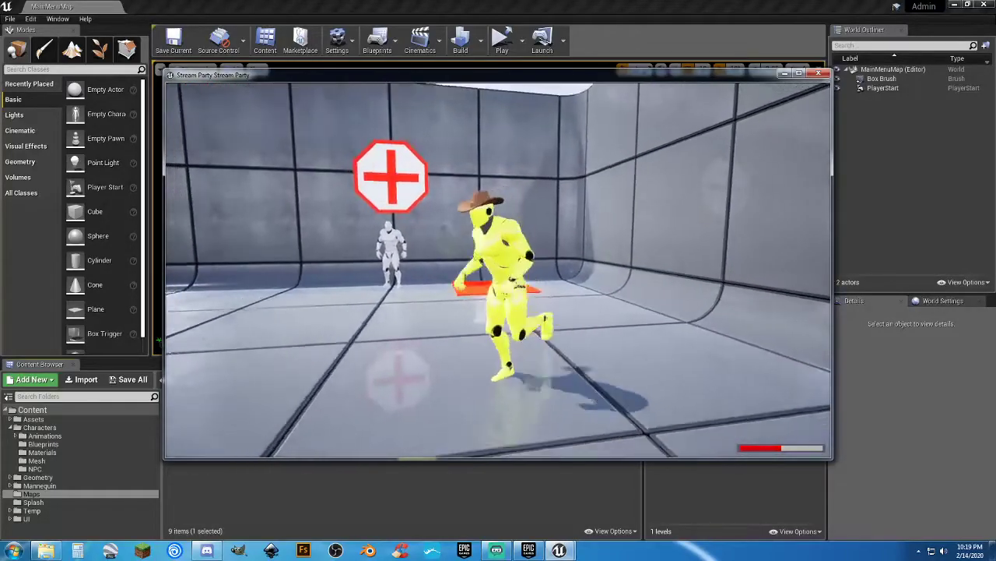
{"action": "key", "text": "w"}
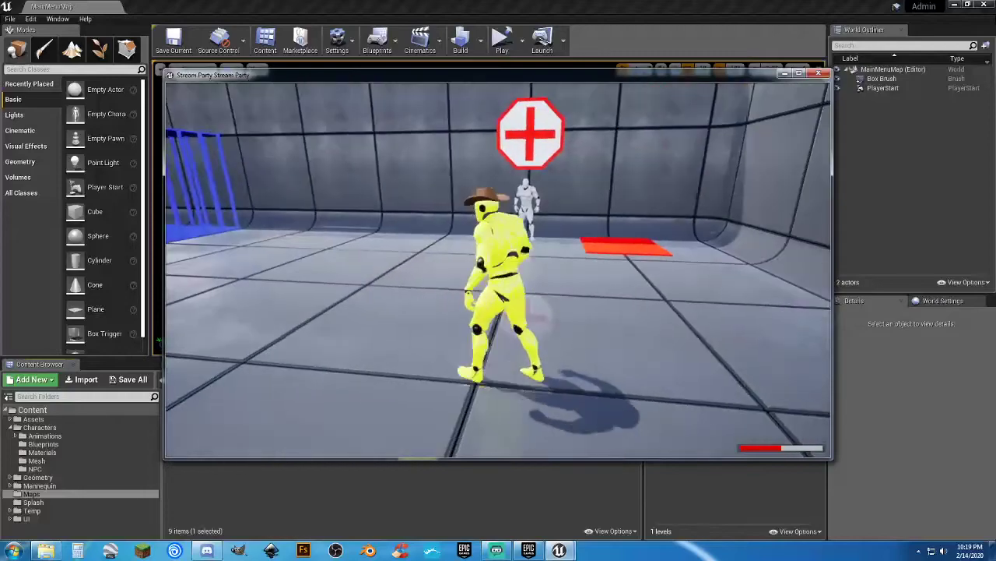
{"action": "key", "text": "a"}
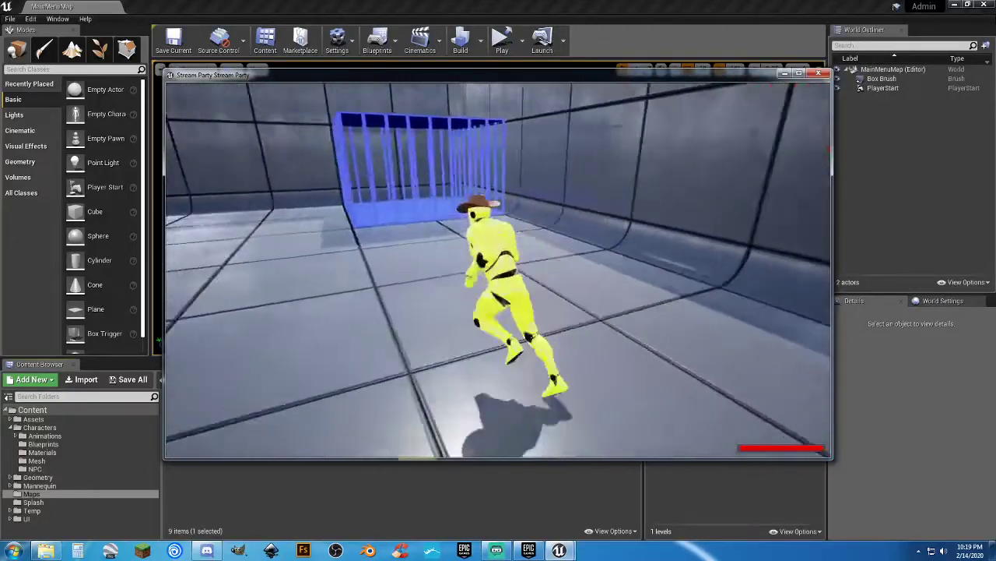
{"action": "key", "text": "w"}
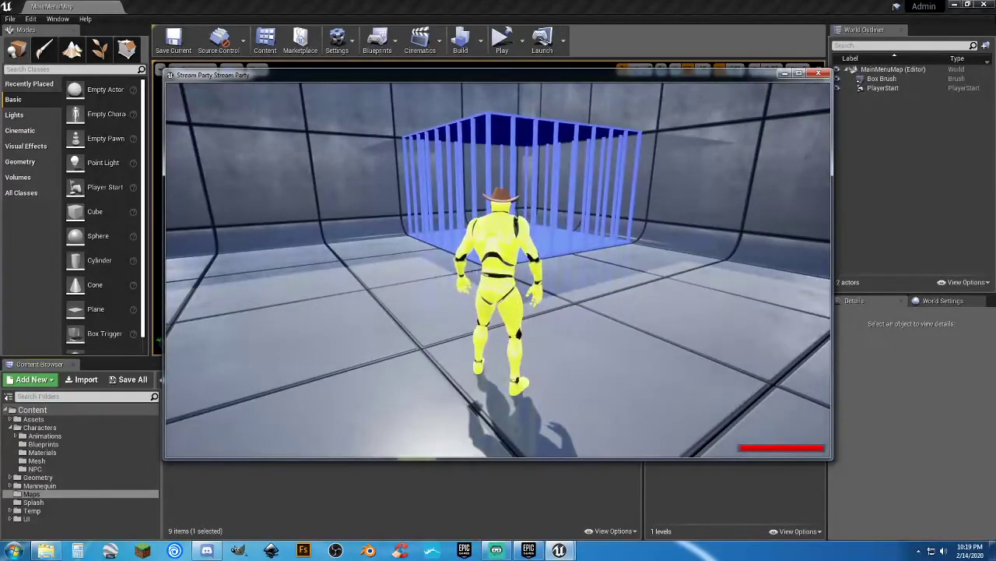
Leave the town hall over the Exit Town Hall pad and enter the Studio 78 building
{"action": "key", "text": "a"}
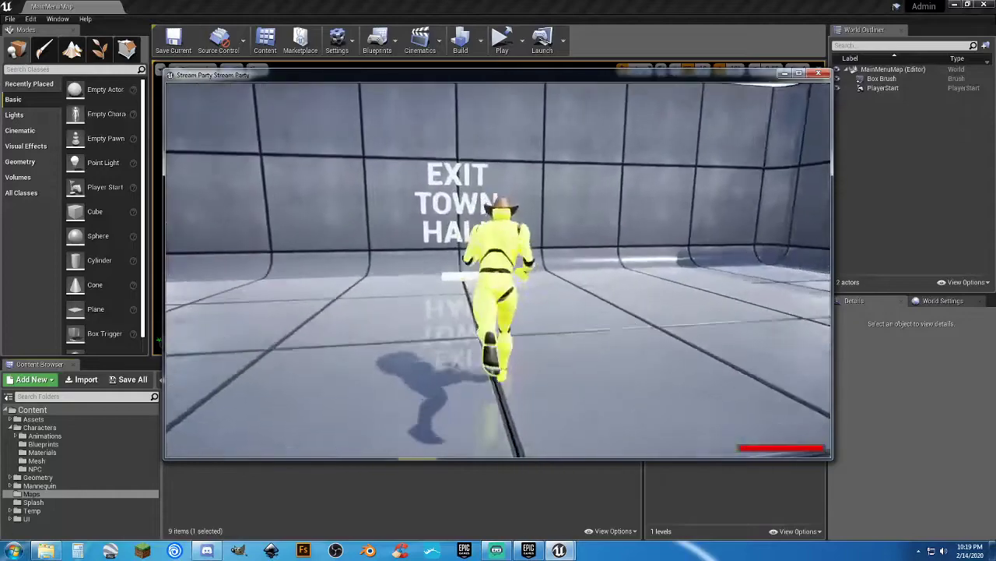
{"action": "key", "text": "d"}
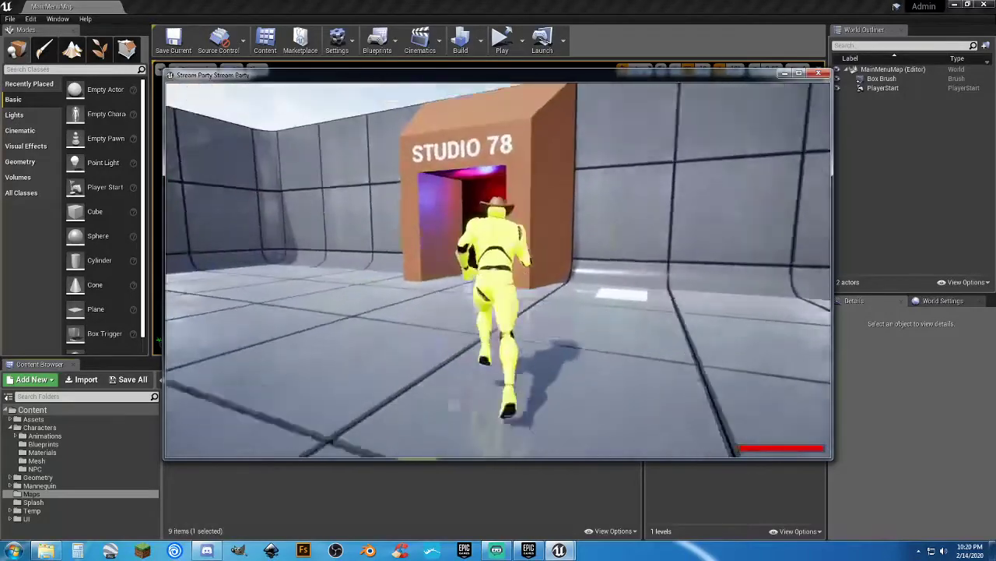
{"action": "key", "text": "w"}
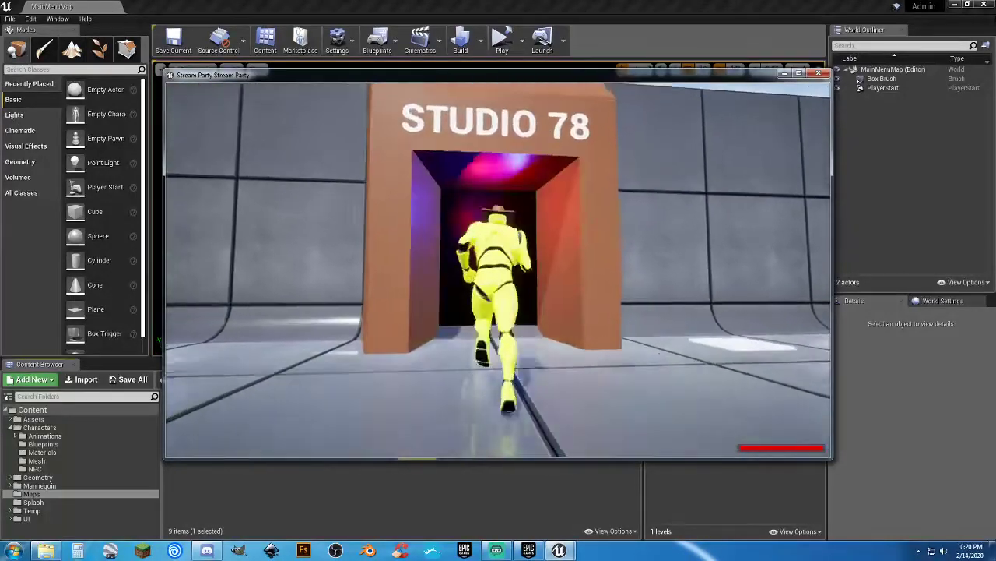
{"action": "key", "text": "a"}
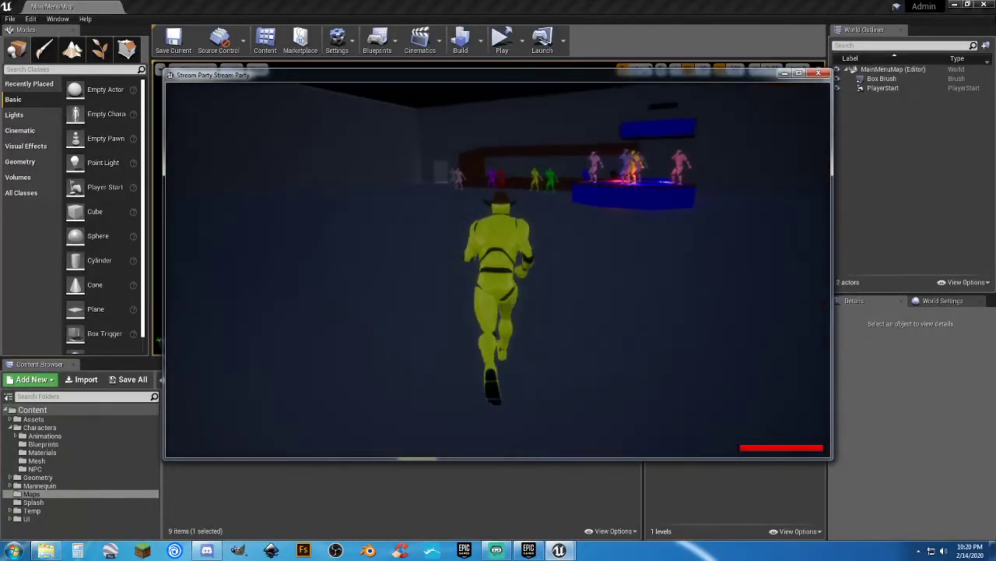
Look around the Studio 78 dance floor, viewing the coloured dancers by the bar and on the lit stage
{"action": "key", "text": "d"}
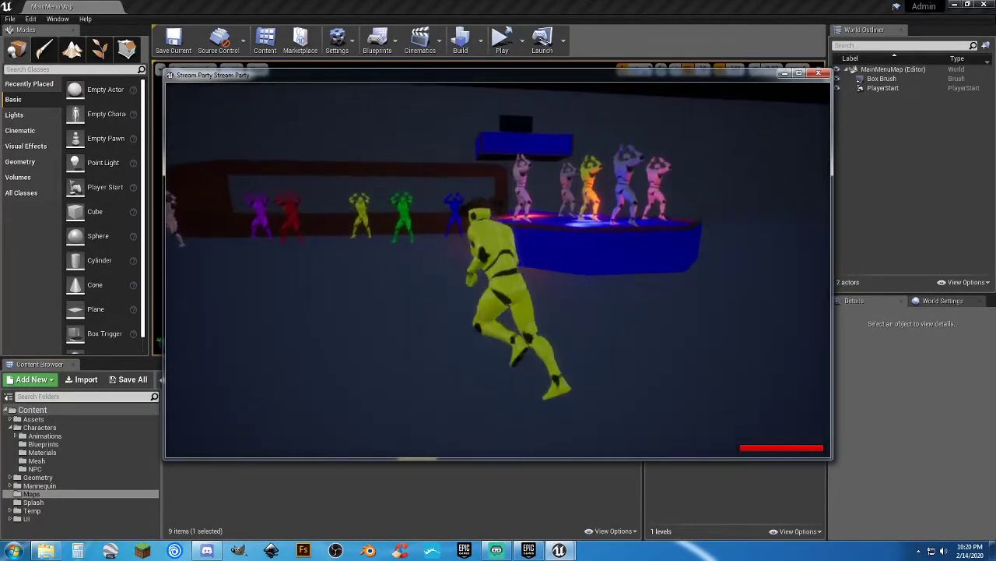
{"action": "key", "text": "s"}
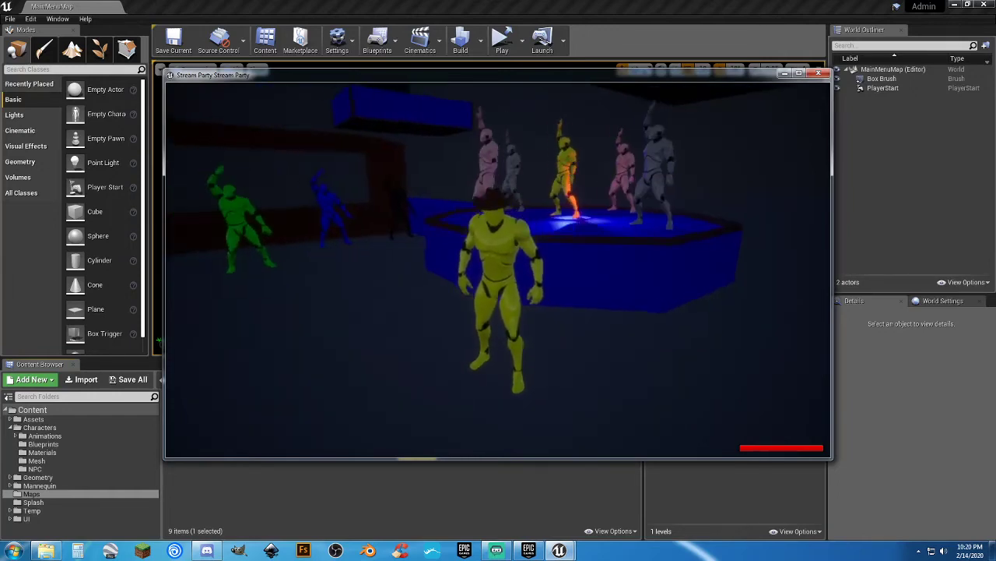
{"action": "key", "text": "w"}
{"action": "key", "text": "s"}
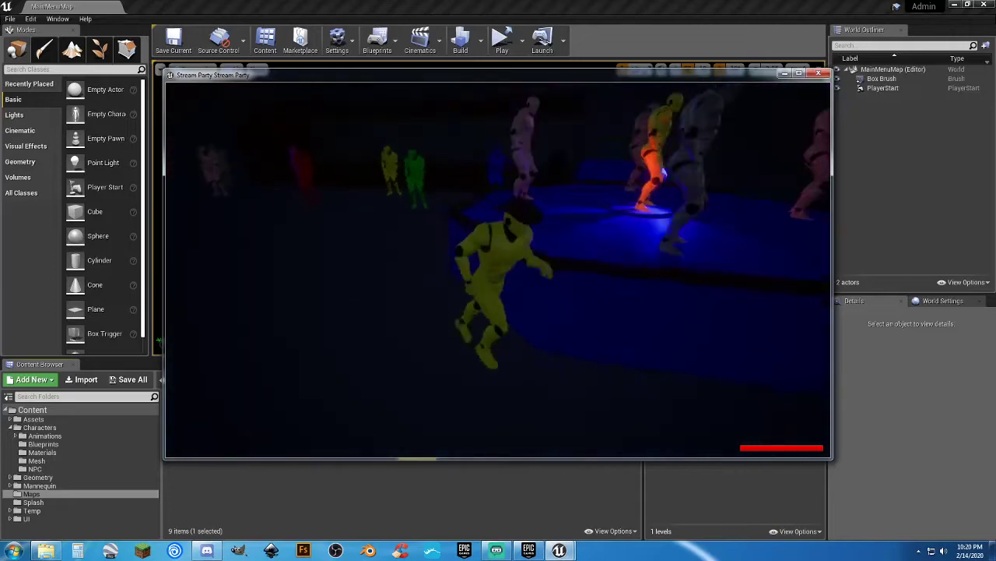
{"action": "key", "text": "a"}
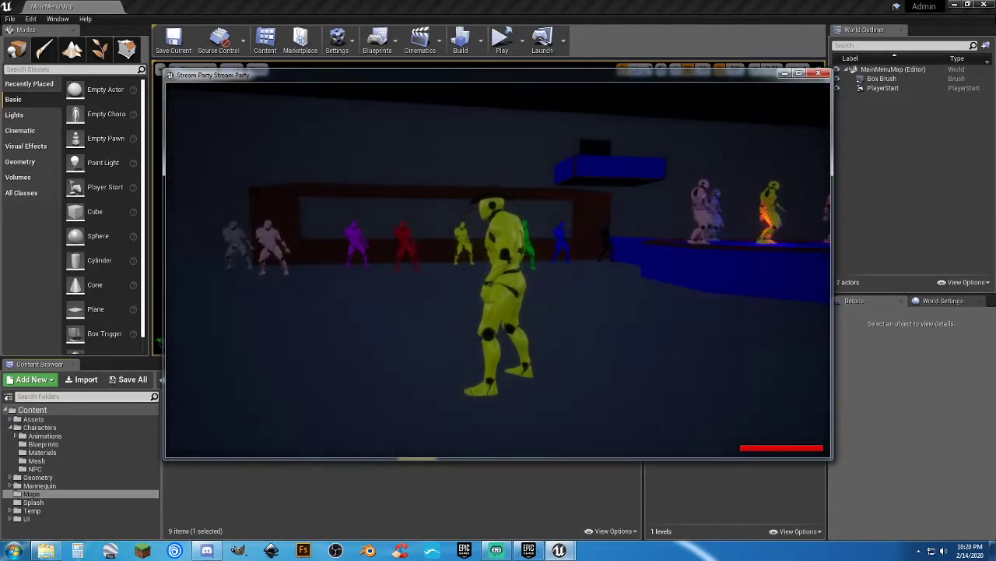
{"action": "key", "text": "w"}
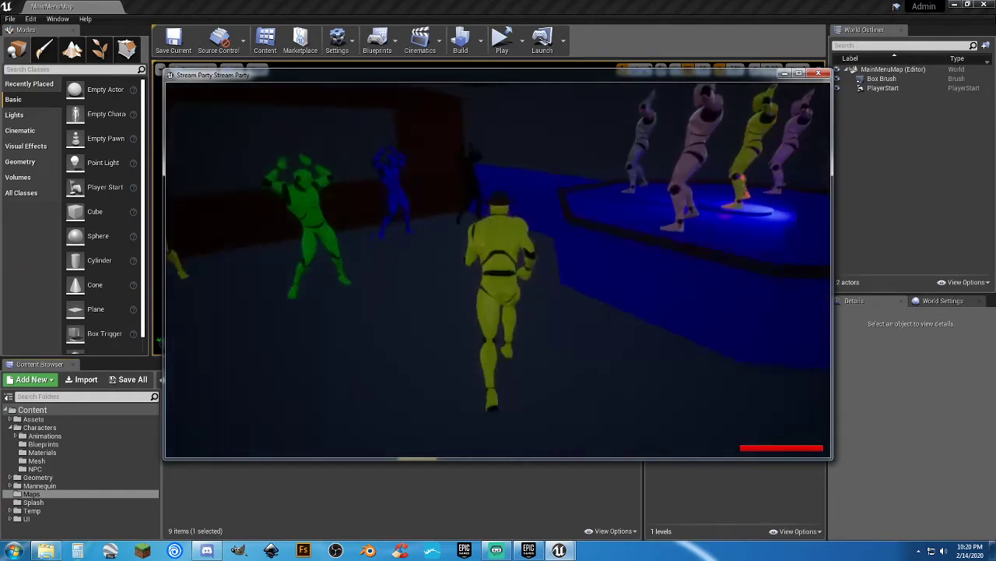
{"action": "key", "text": "d"}
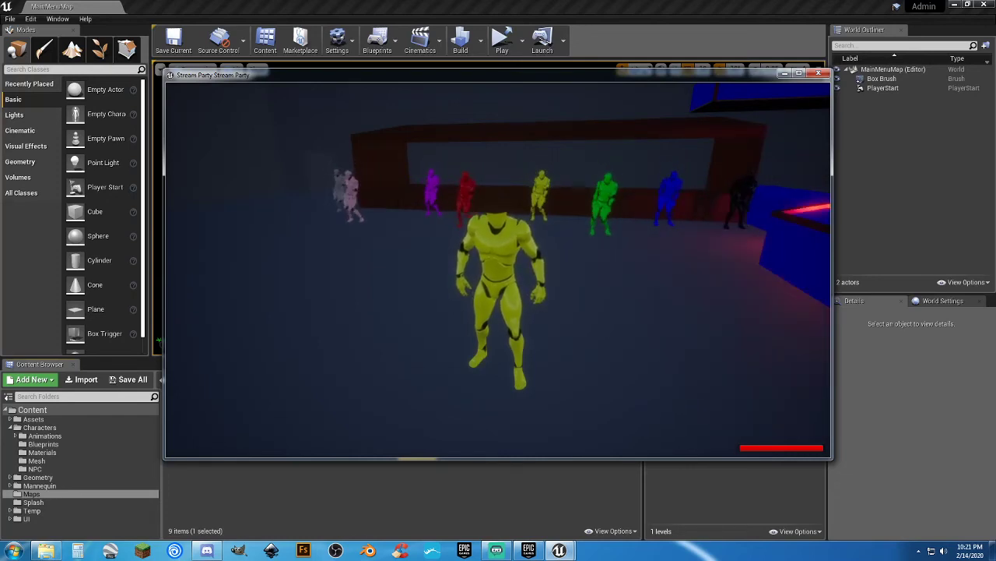
Run past the dancers to the end of the brown bar and inspect the area around it
{"action": "key", "text": "w"}
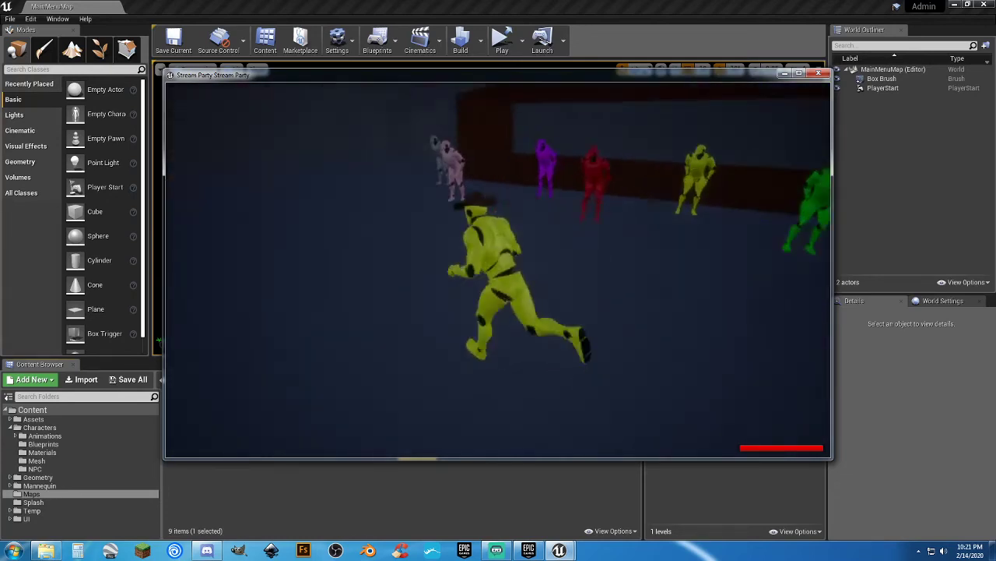
{"action": "key", "text": "w"}
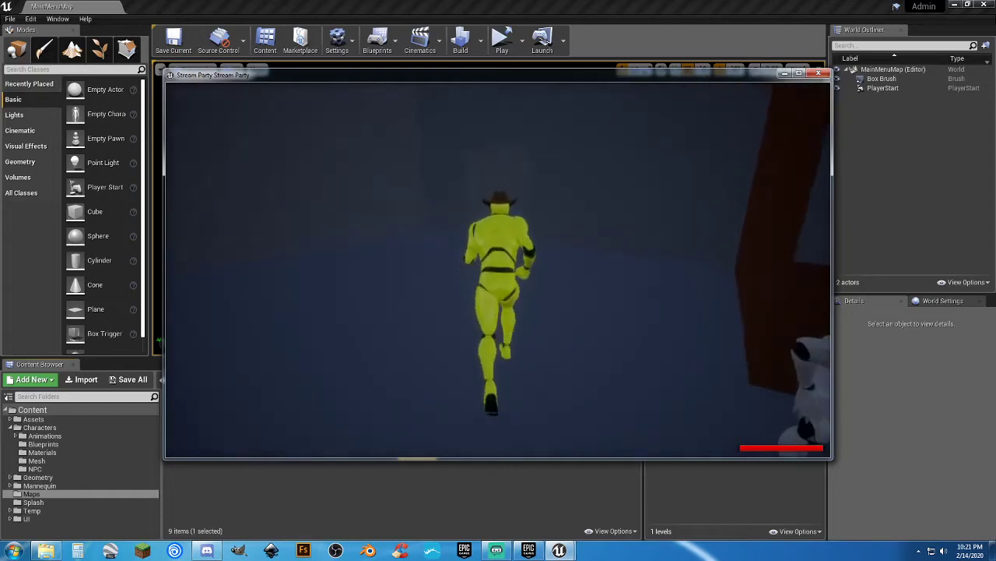
{"action": "key", "text": "w"}
{"action": "key", "text": "w"}
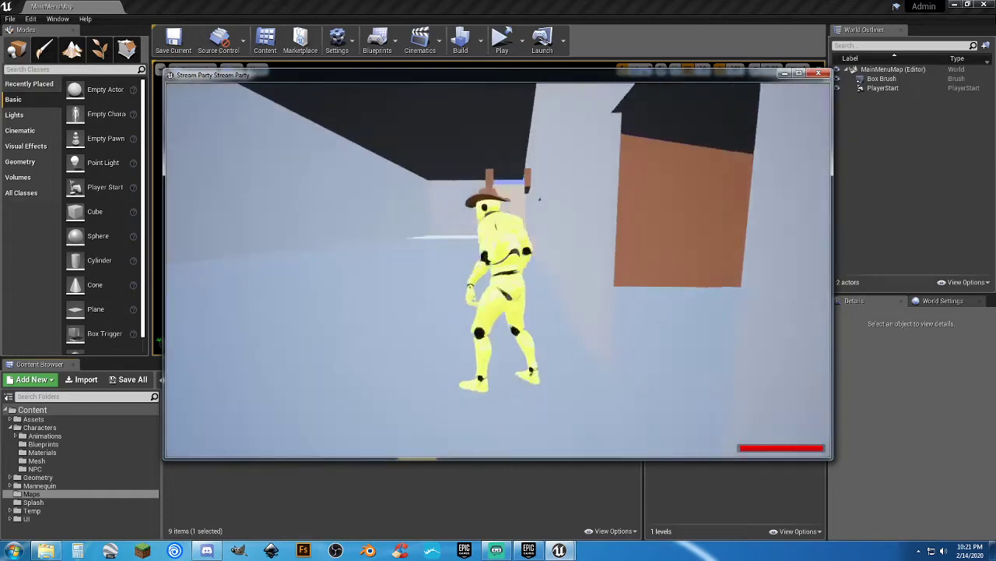
{"action": "key", "text": "w"}
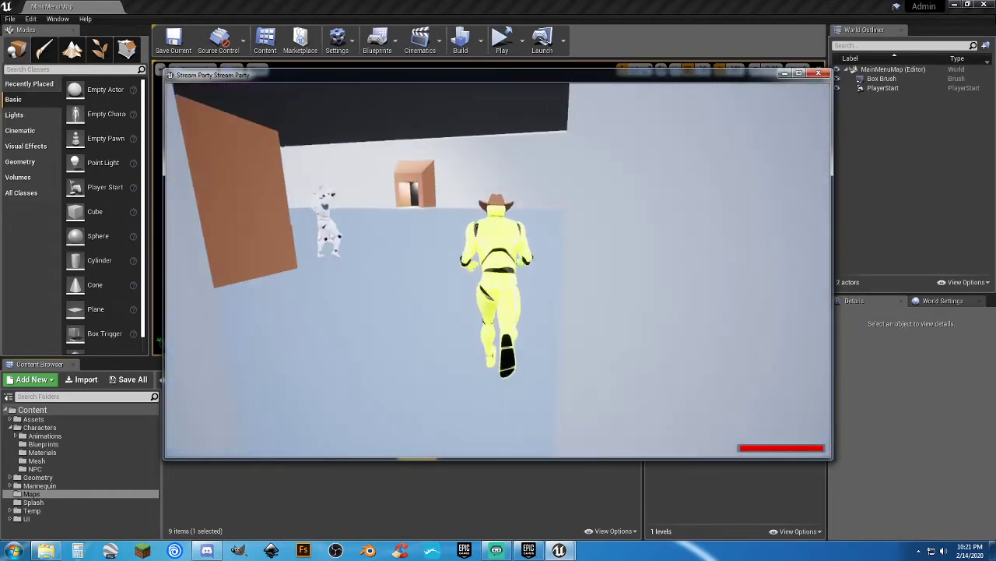
{"action": "key", "text": "w"}
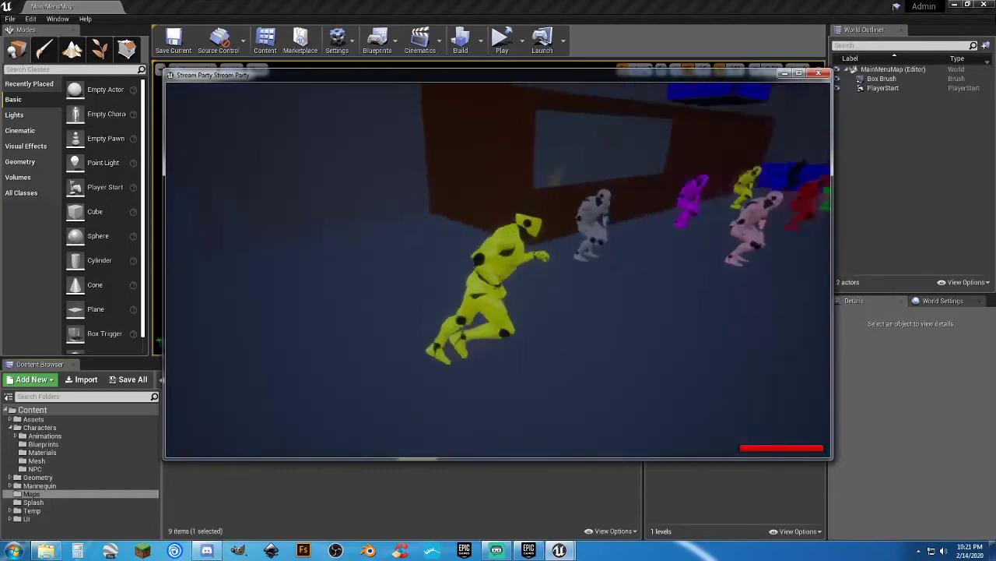
{"action": "key", "text": "w"}
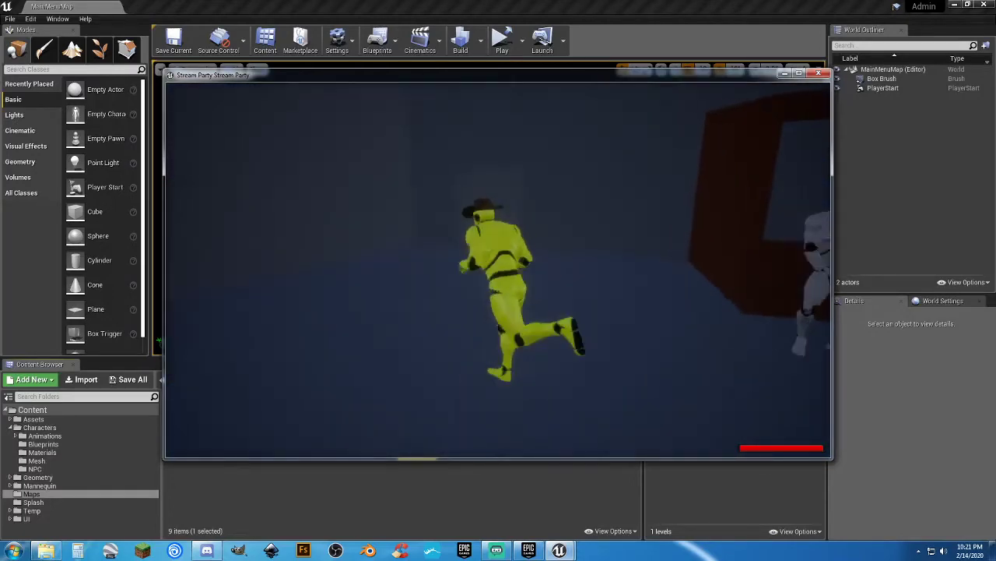
Run up the ramp behind the bar to the blue-railed balcony and jump down to the floor beside the stage
{"action": "key", "text": "w"}
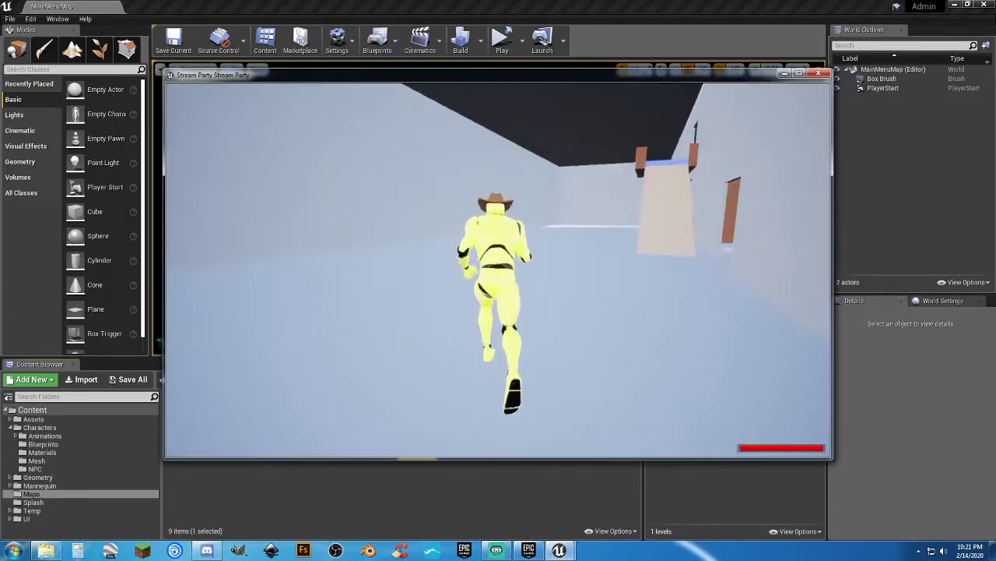
{"action": "key", "text": "w"}
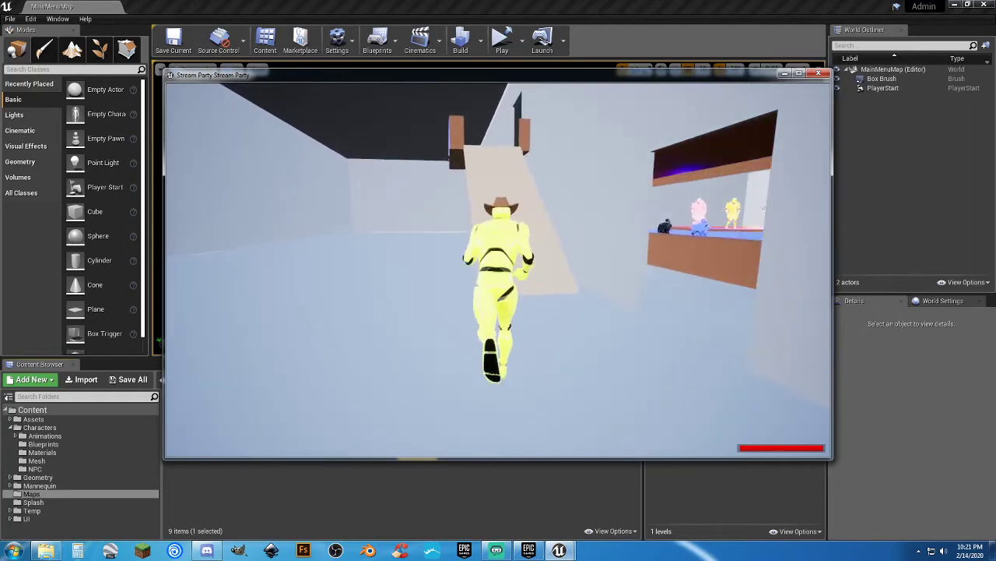
{"action": "key", "text": "w"}
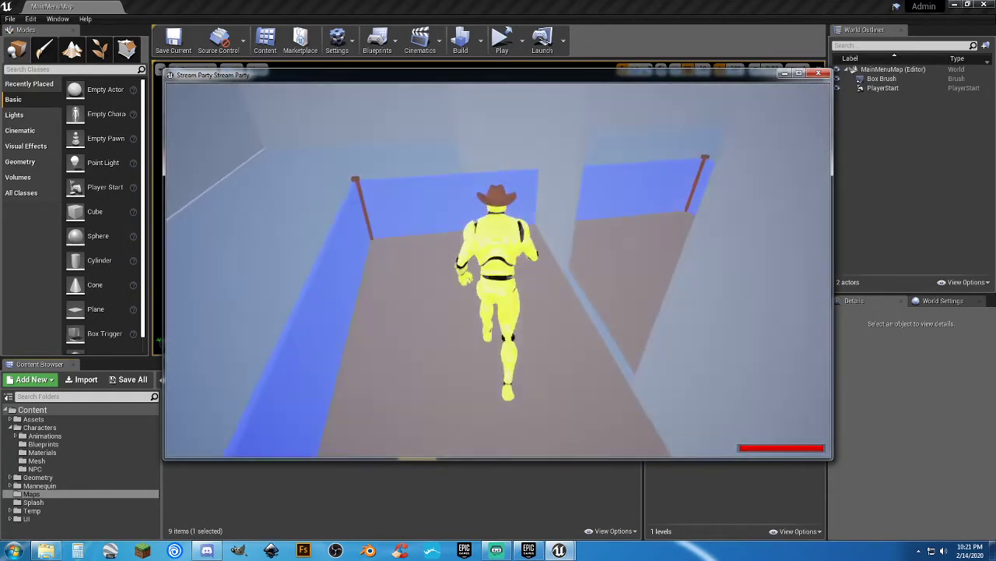
{"action": "key", "text": "w"}
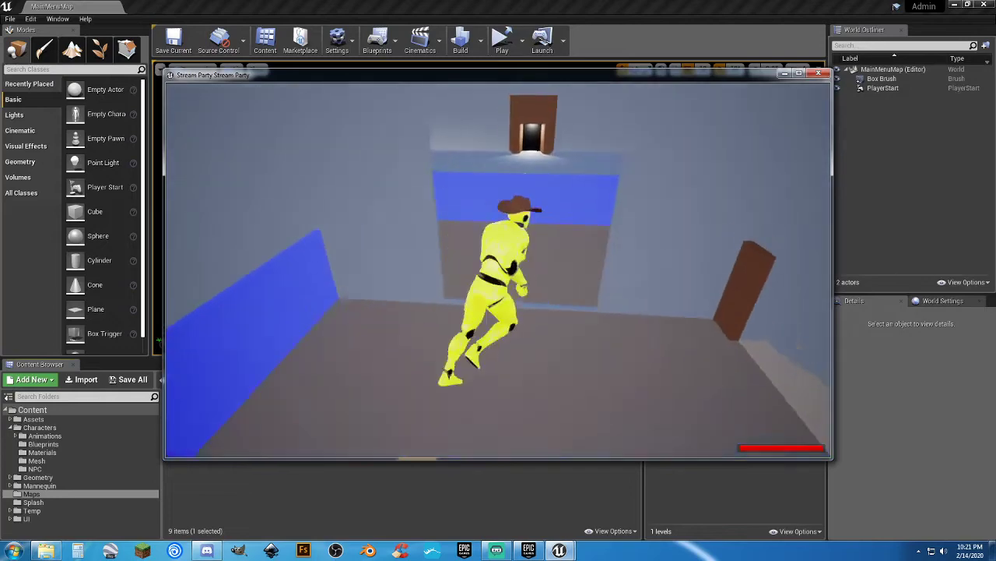
{"action": "key", "text": "w"}
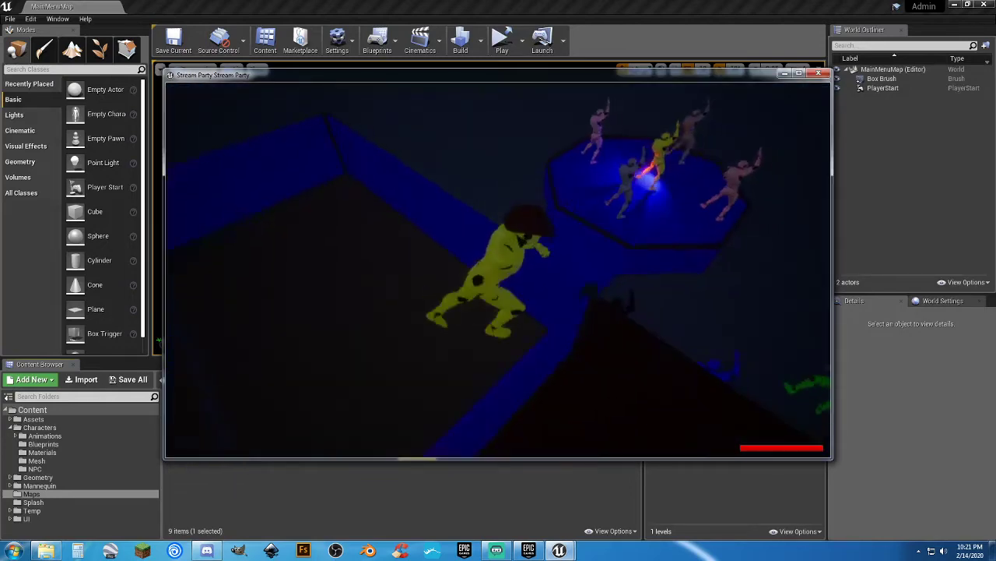
{"action": "key", "text": "w"}
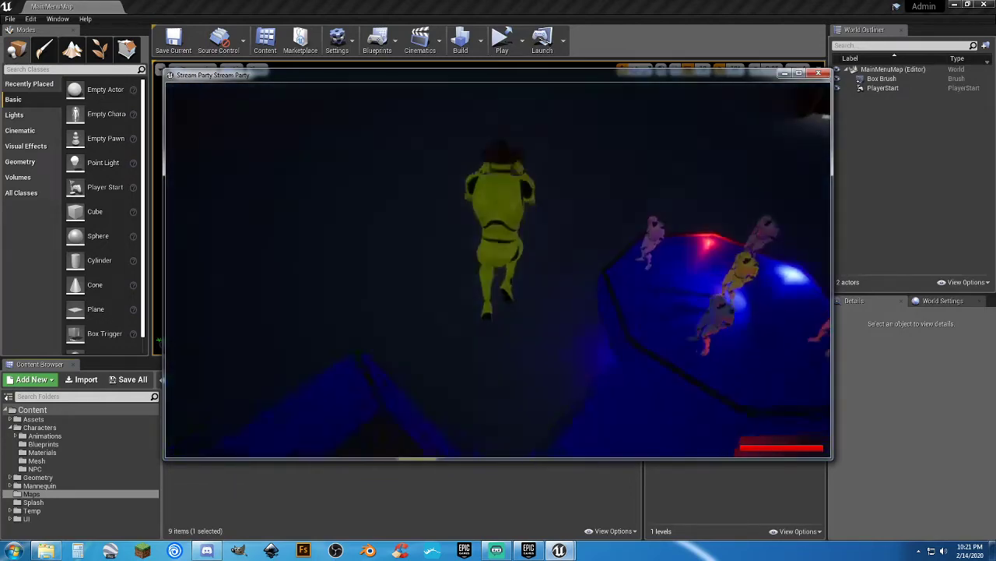
{"action": "key", "text": "w"}
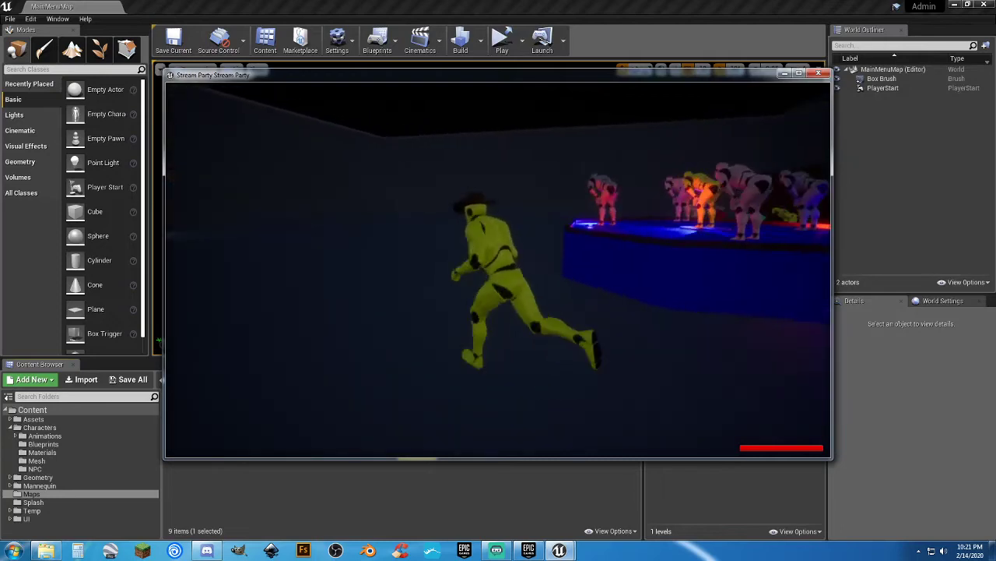
View the stage dancers in first person, leave Studio 78 through the brown doorway and enter the blocky TNT area
{"action": "key", "text": "w"}
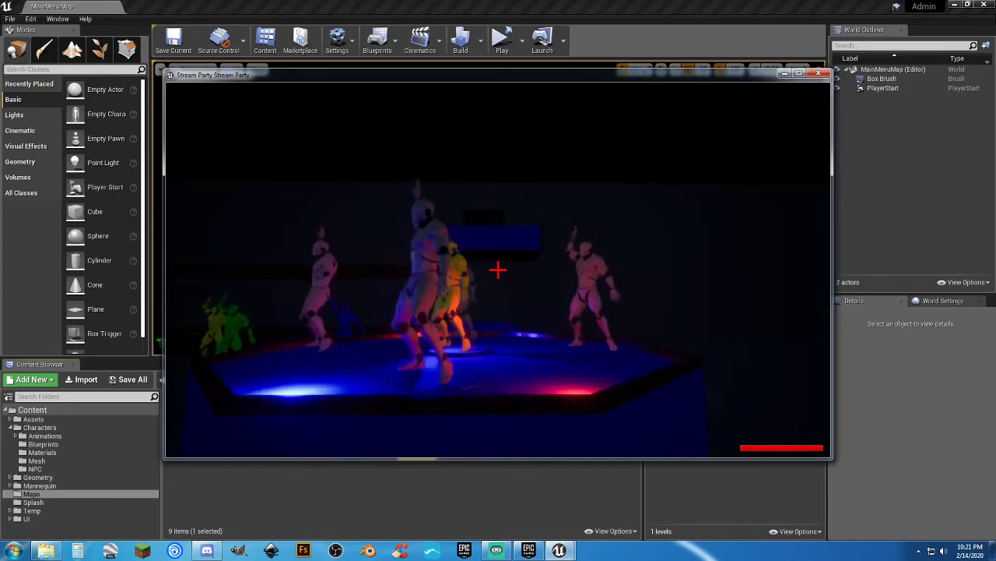
{"action": "key", "text": "w"}
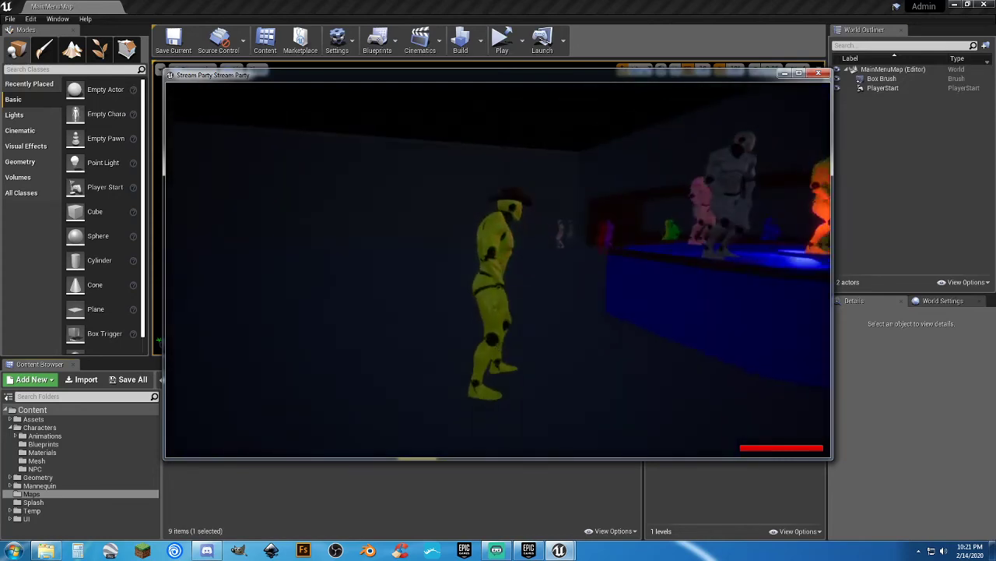
{"action": "key", "text": "w"}
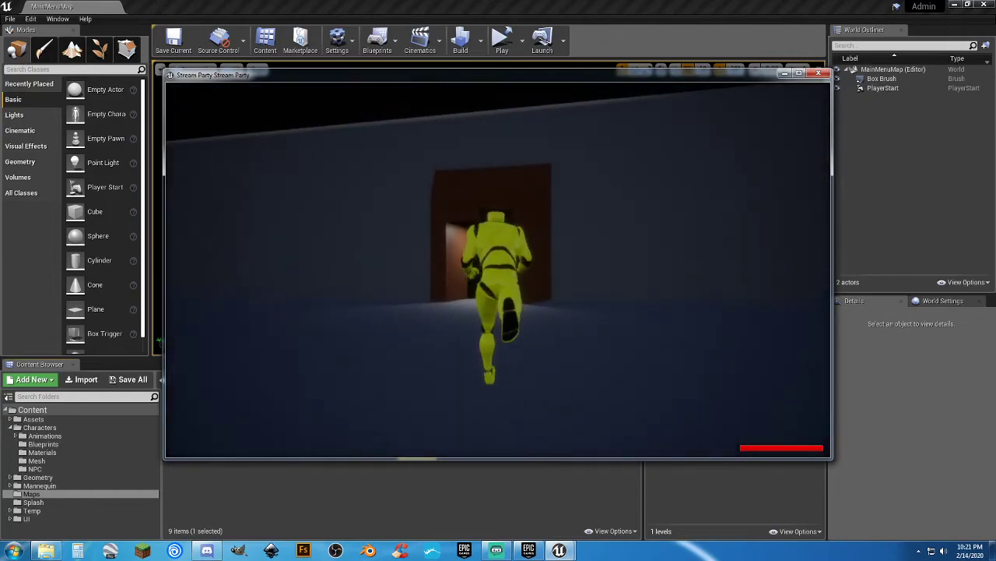
{"action": "key", "text": "w"}
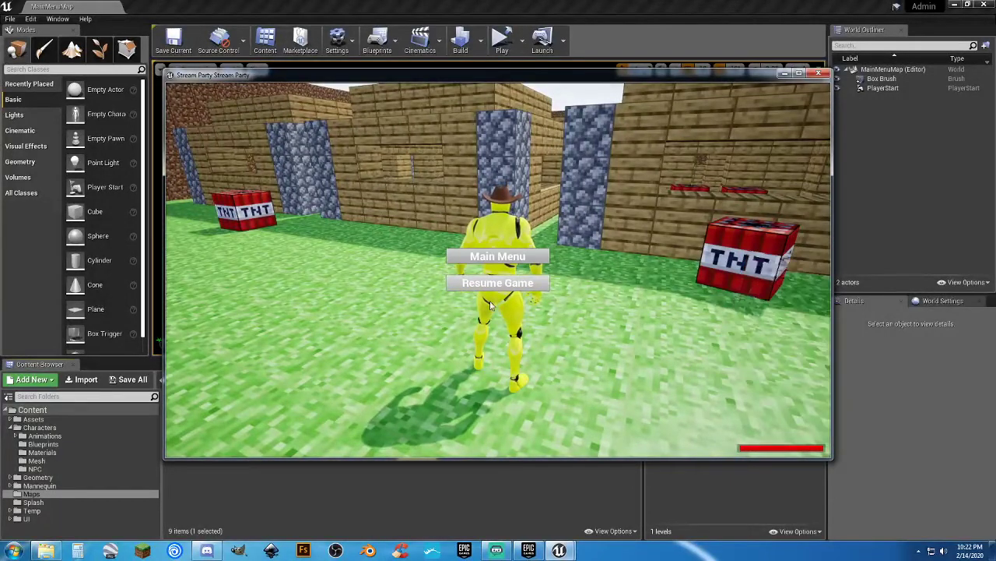
Return to the game's main menu, end the play session and open the TestMap level in the editor
{"action": "left_click", "coordinate": [498, 257]}
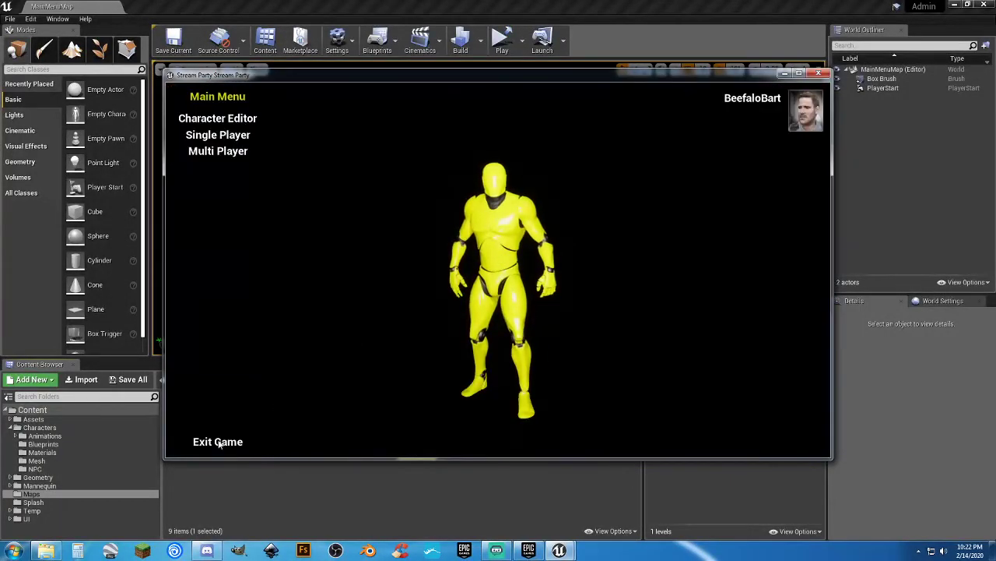
{"action": "key", "text": "Escape"}
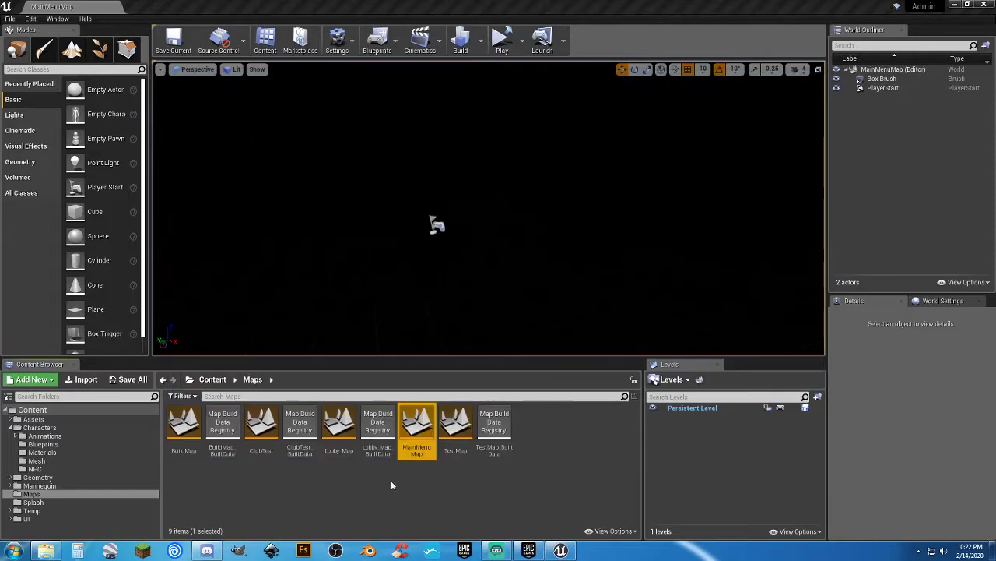
{"action": "left_click", "coordinate": [391, 480]}
{"action": "double_click", "coordinate": [461, 453]}
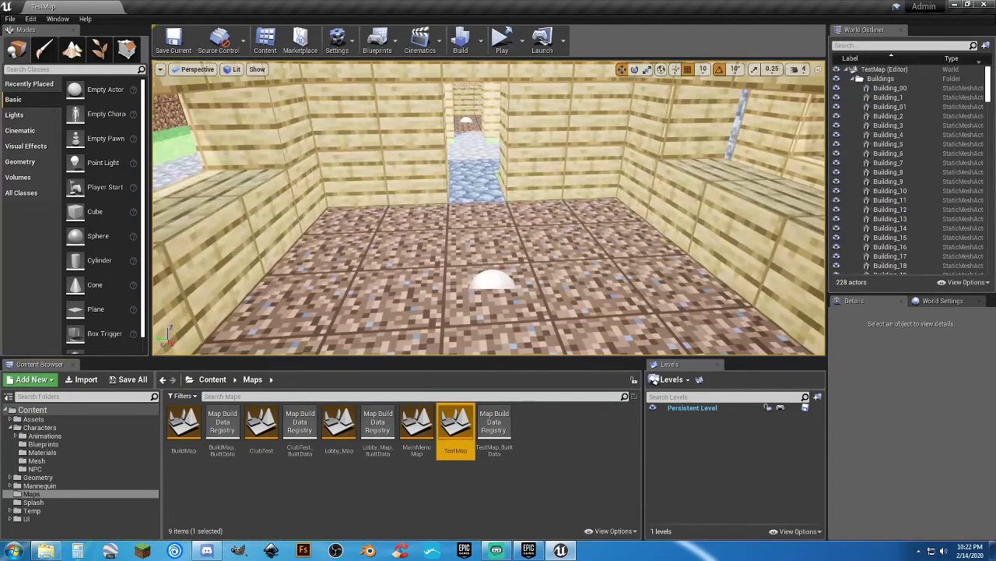
Locate the TNT_BP actor in the room with the town hall entrance and delete it from the level
{"action": "left_click", "coordinate": [493, 280]}
{"action": "key", "text": "f"}
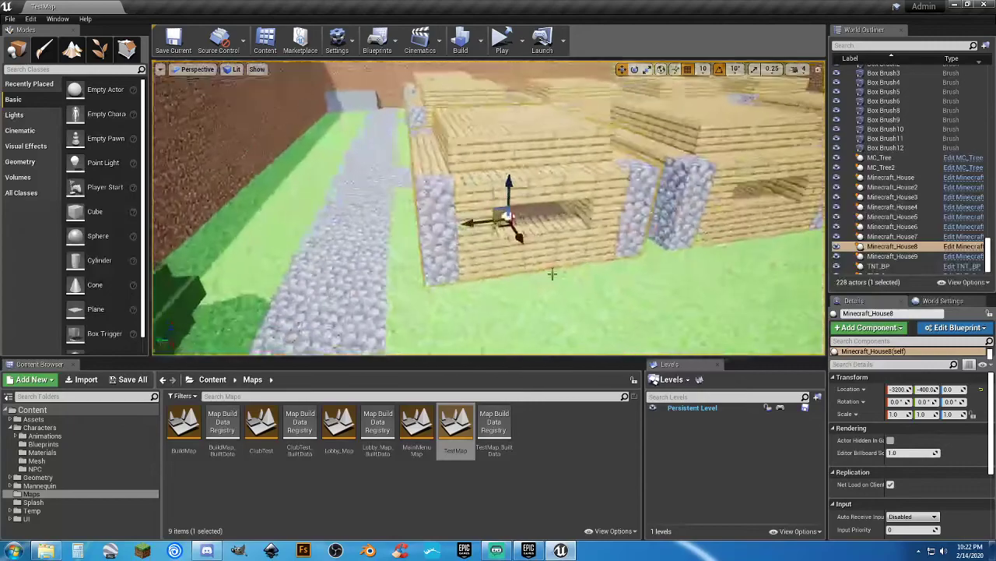
{"action": "left_click", "coordinate": [880, 266]}
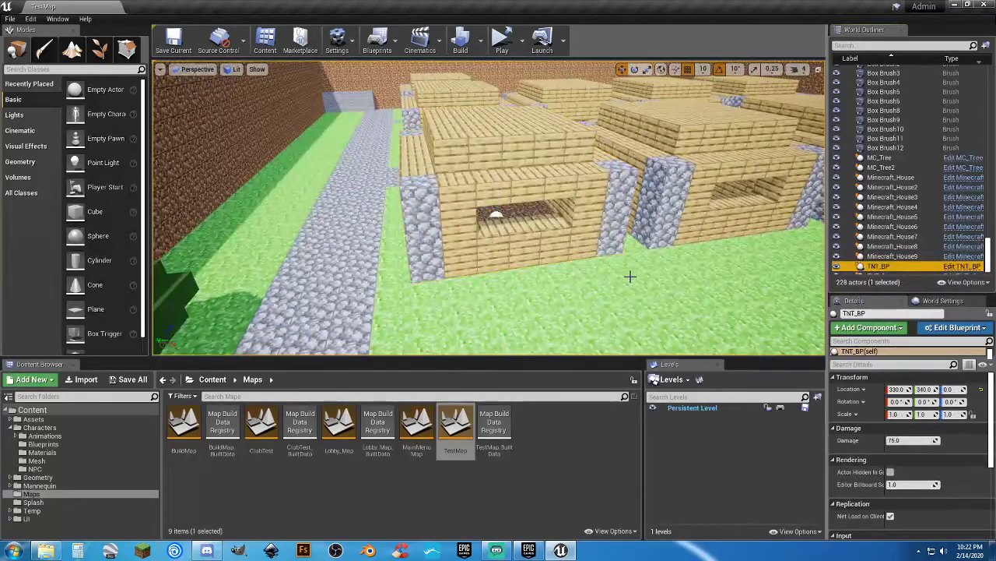
{"action": "key", "text": "f"}
{"action": "right_click_drag", "start_coordinate": [567, 251], "coordinate": [567, 252]}
{"action": "key", "text": "s"}
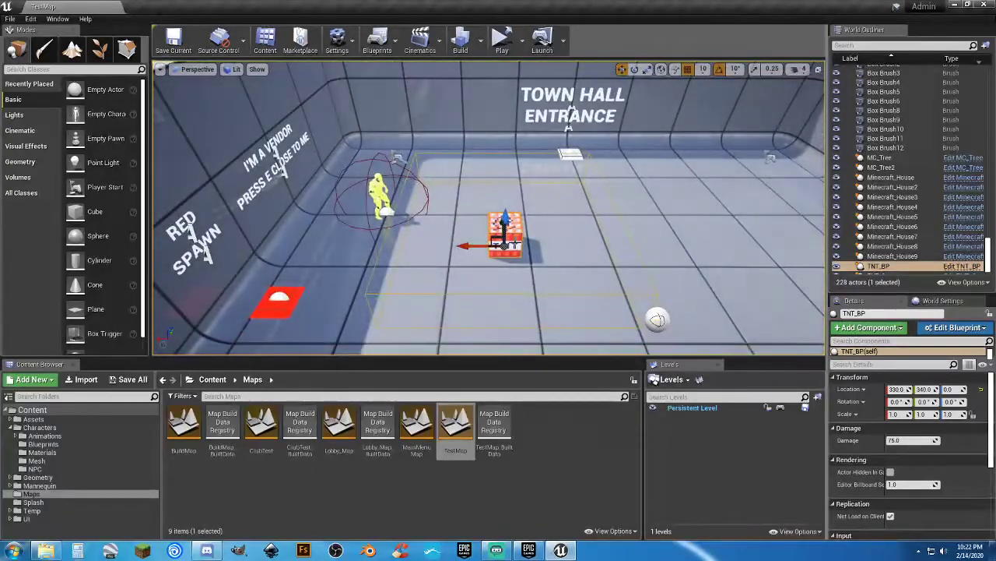
{"action": "key", "text": "Delete"}
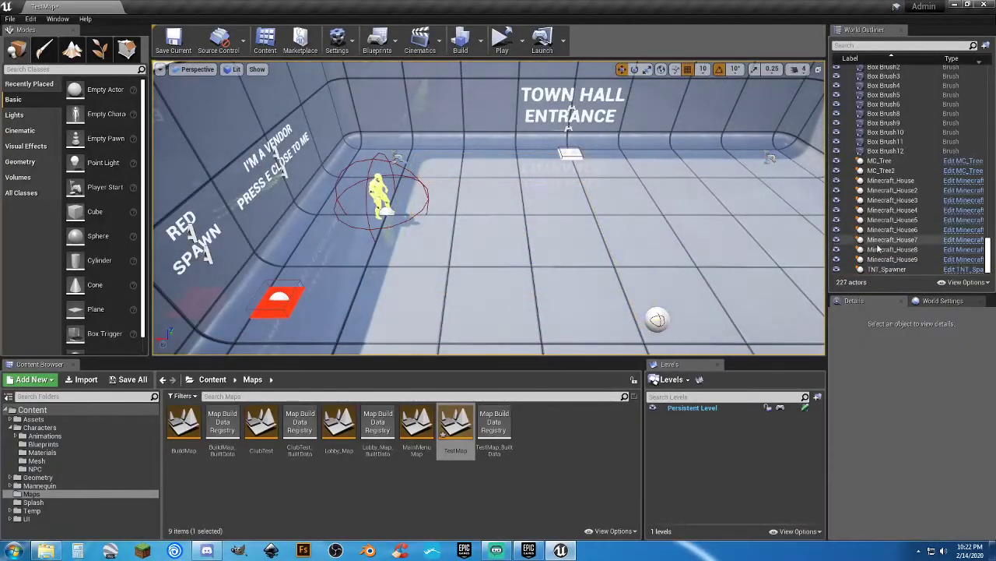
Focus on the TNT_Spawner actor in the level and review its Spread and Respawn Rate settings
{"action": "left_click", "coordinate": [896, 270]}
{"action": "double_click", "coordinate": [887, 269]}
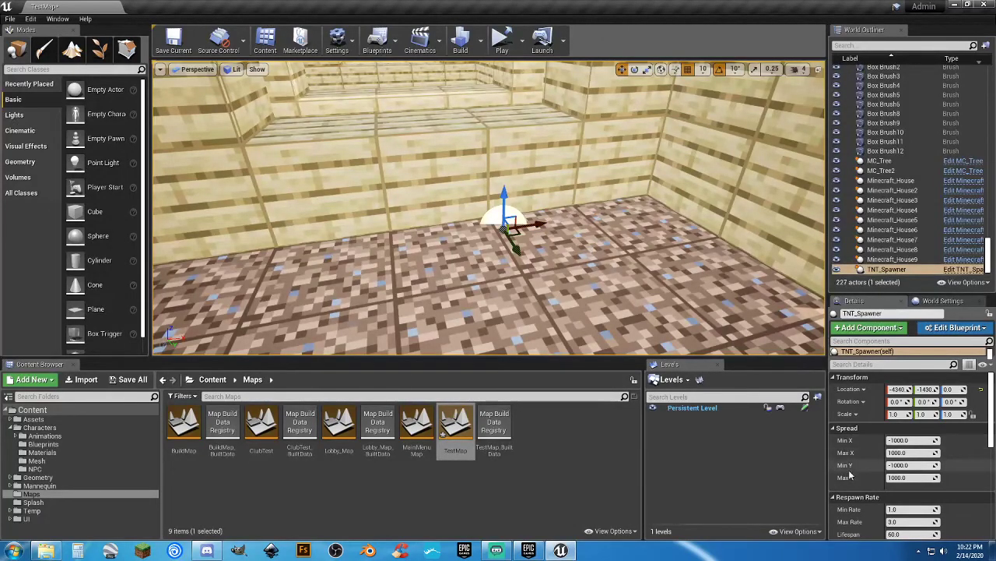
{"action": "scroll", "coordinate": [861, 481], "scroll_direction": "down", "scroll_amount": 2}
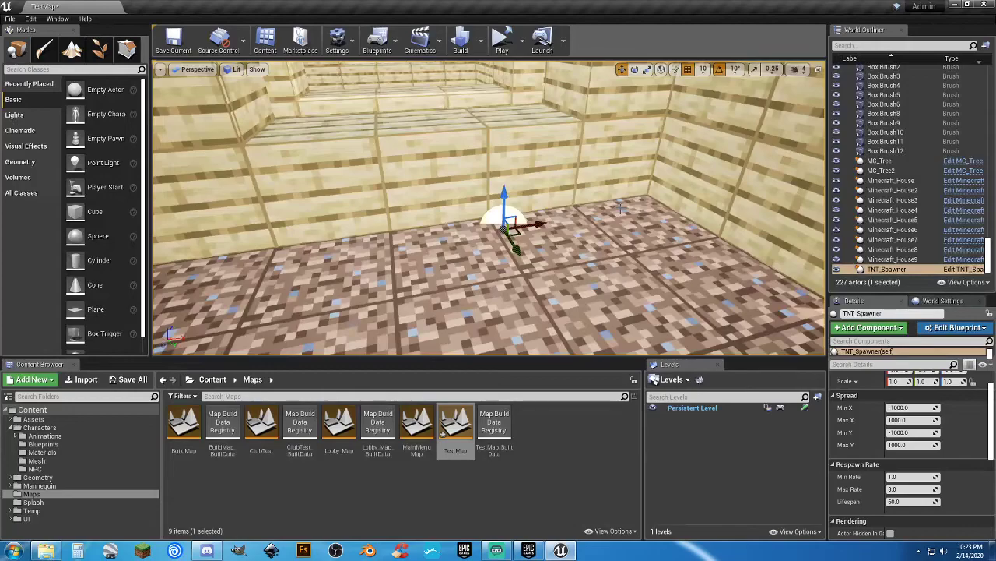
Delete the TNT_Spawner actor from the dirt-floored area and save the TestMap level
{"action": "right_click_drag", "start_coordinate": [548, 219], "coordinate": [467, 195]}
{"action": "key", "text": "Delete"}
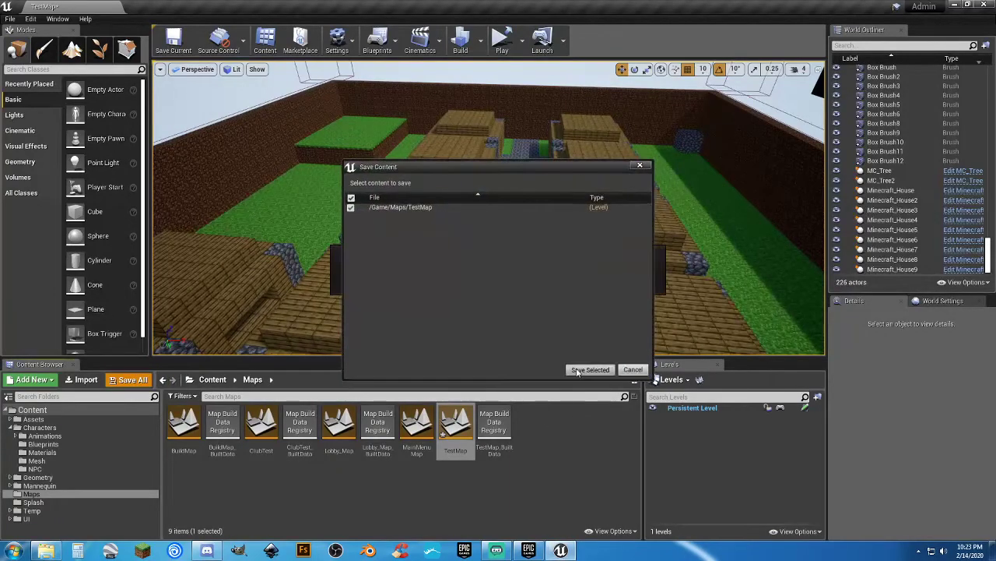
{"action": "right_click_drag", "start_coordinate": [526, 287], "coordinate": [526, 303]}
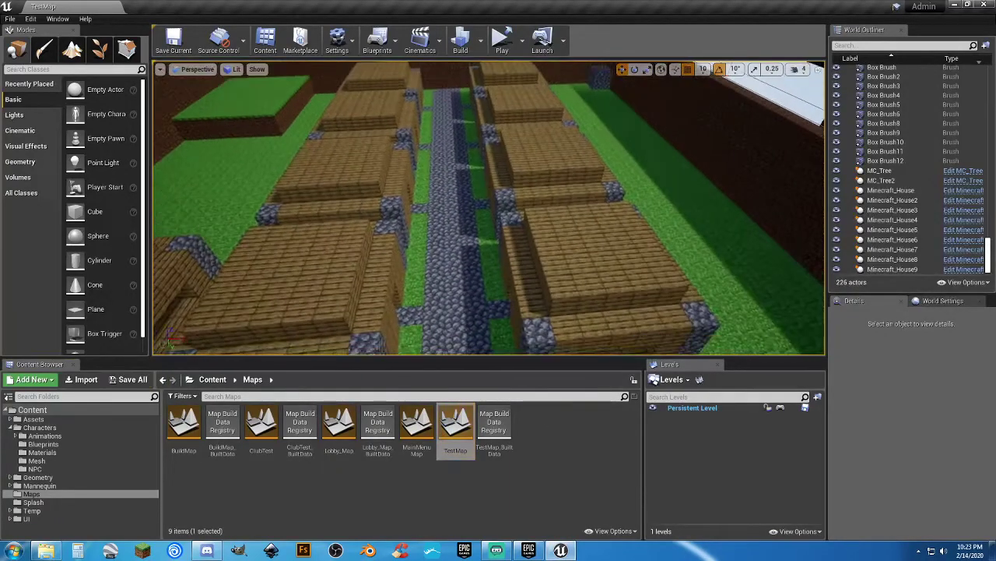
Inspect the corner house and the cobblestone path between the rows of Minecraft houses, selecting each in turn
{"action": "left_click", "coordinate": [593, 259]}
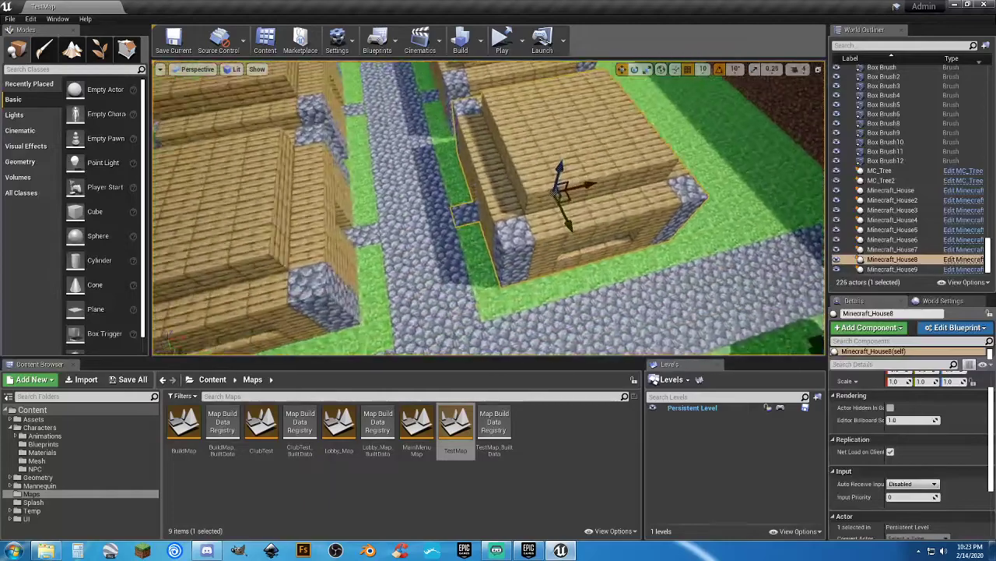
{"action": "right_click_drag", "start_coordinate": [594, 259], "coordinate": [577, 249]}
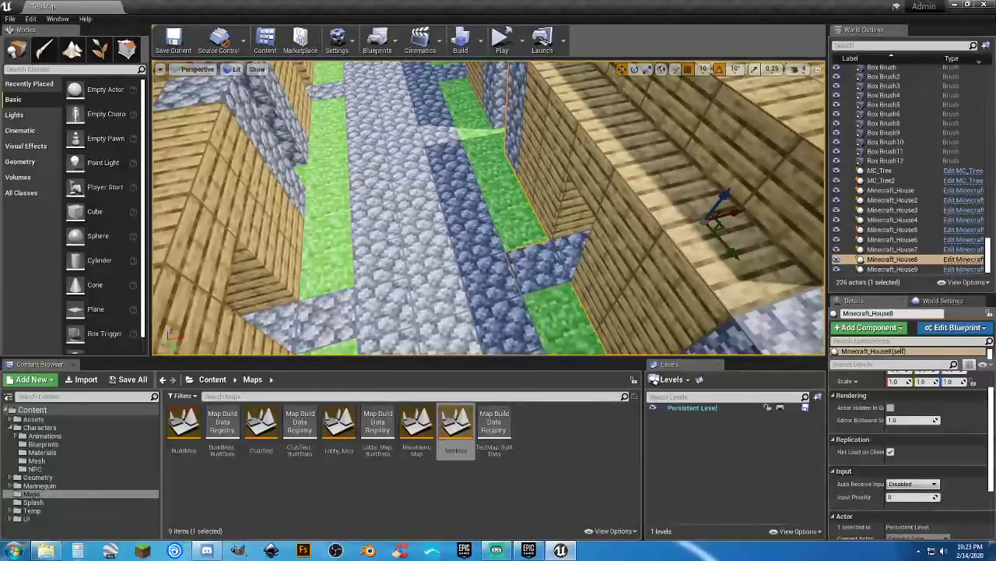
{"action": "mouse_move", "coordinate": [408, 265]}
{"action": "right_mouse_down"}
{"action": "mouse_move", "coordinate": [401, 277]}
{"action": "mouse_move", "coordinate": [408, 265]}
{"action": "right_mouse_up"}
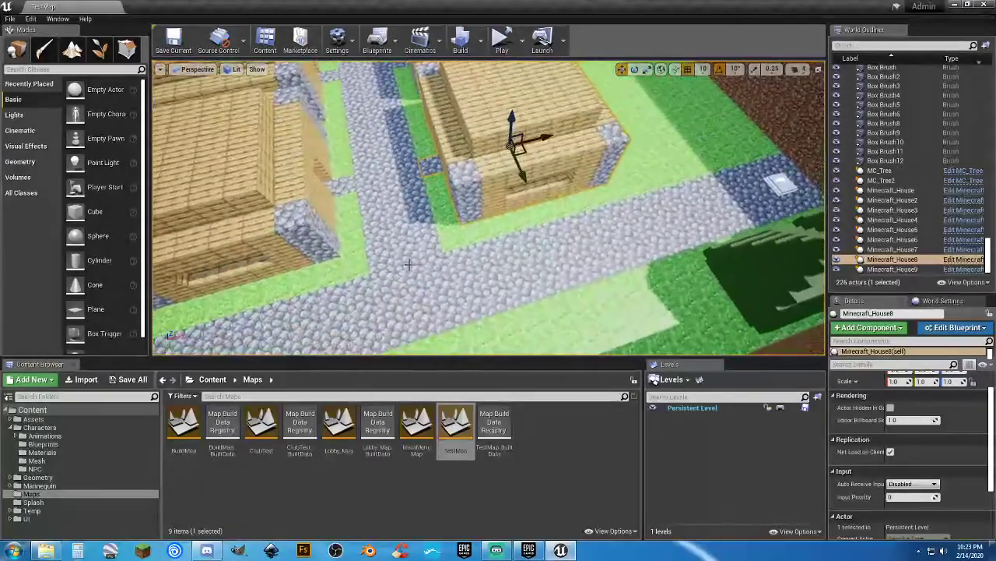
{"action": "right_click_drag", "start_coordinate": [458, 238], "coordinate": [470, 231]}
{"action": "left_click", "coordinate": [458, 238]}
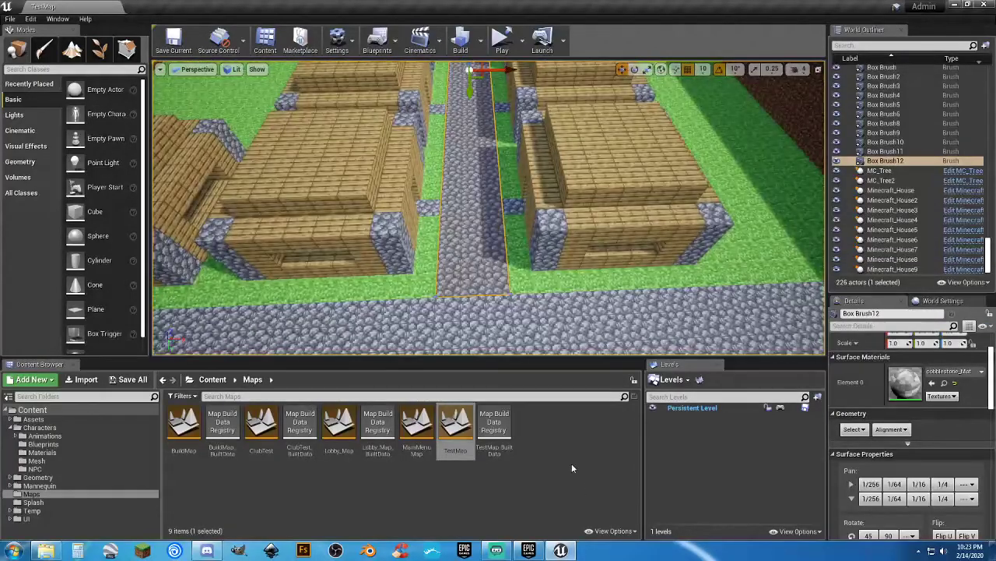
{"action": "left_click", "coordinate": [571, 467]}
Collapse the Texts and Teleporters folders in the World Outliner
{"action": "scroll", "coordinate": [929, 186], "scroll_direction": "up", "scroll_amount": 3}
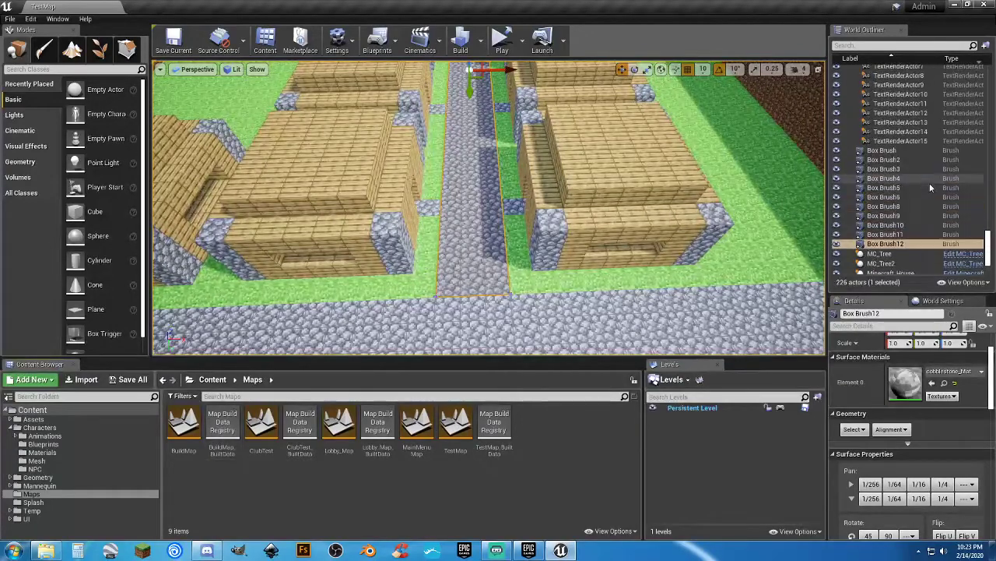
{"action": "scroll", "coordinate": [927, 182], "scroll_direction": "up", "scroll_amount": 5}
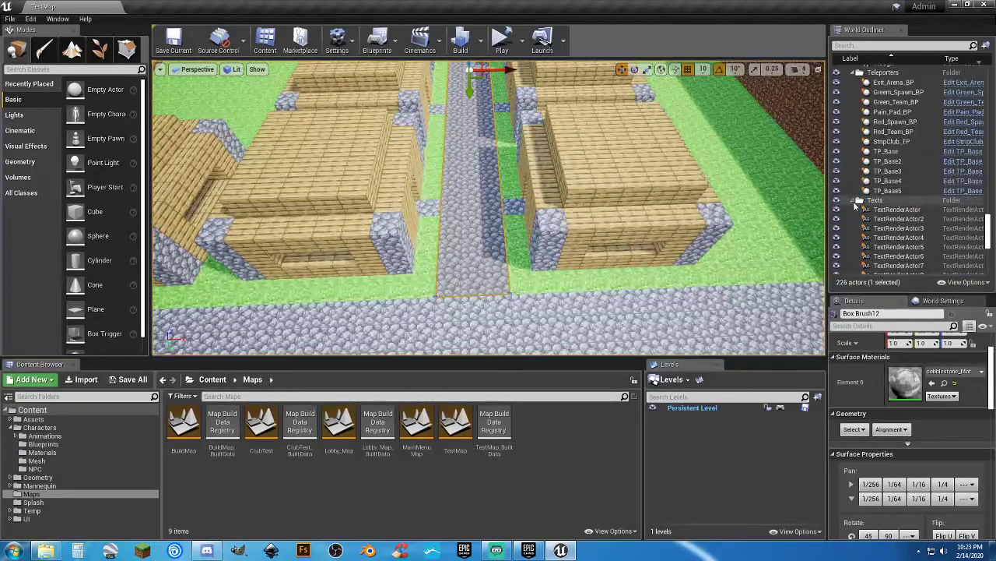
{"action": "left_click", "coordinate": [854, 201]}
{"action": "left_click", "coordinate": [854, 72]}
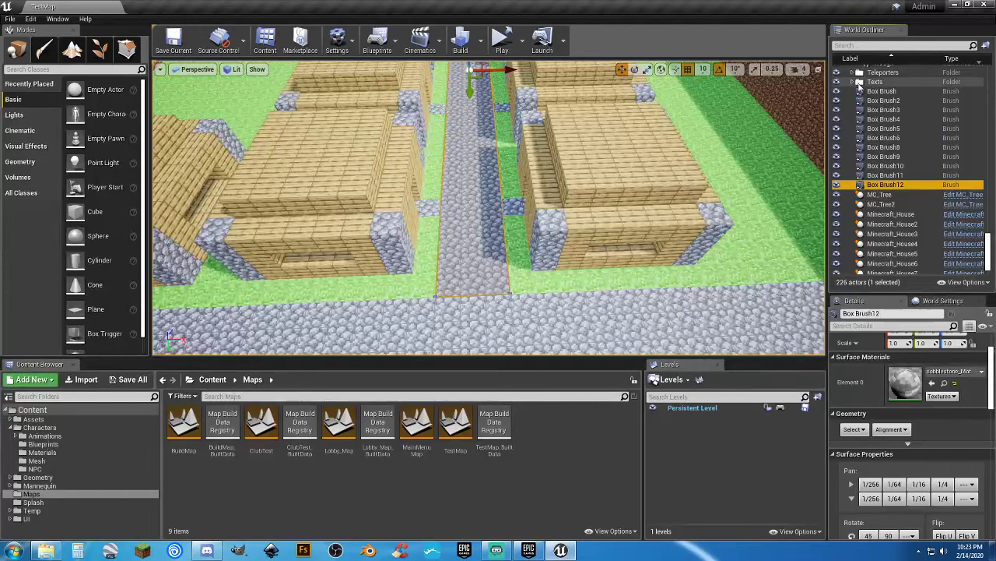
Collapse the remaining World Outliner folders from Buildings to Props and clear the path brush selection
{"action": "scroll", "coordinate": [915, 145], "scroll_direction": "up", "scroll_amount": 10}
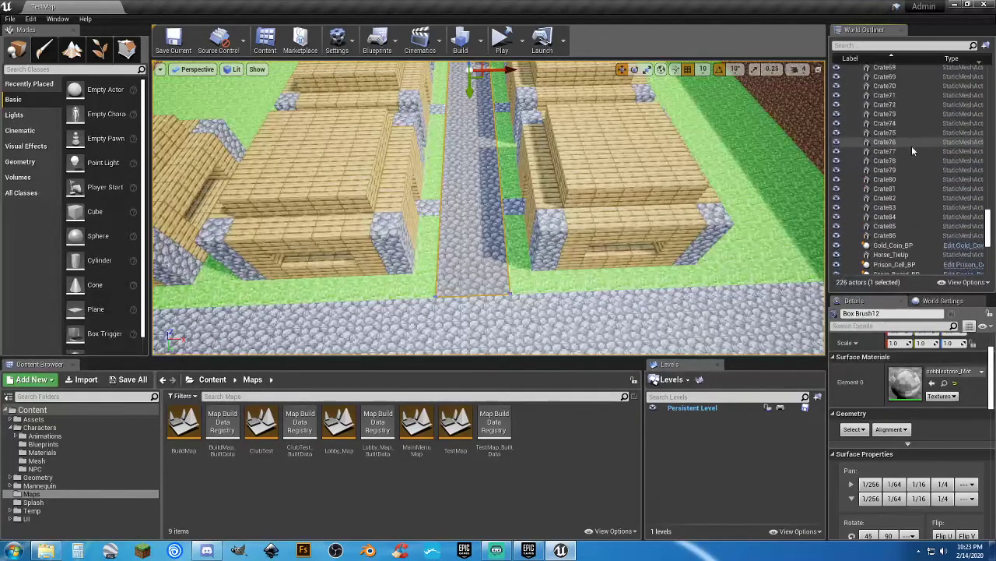
{"action": "scroll", "coordinate": [908, 147], "scroll_direction": "up", "scroll_amount": 12}
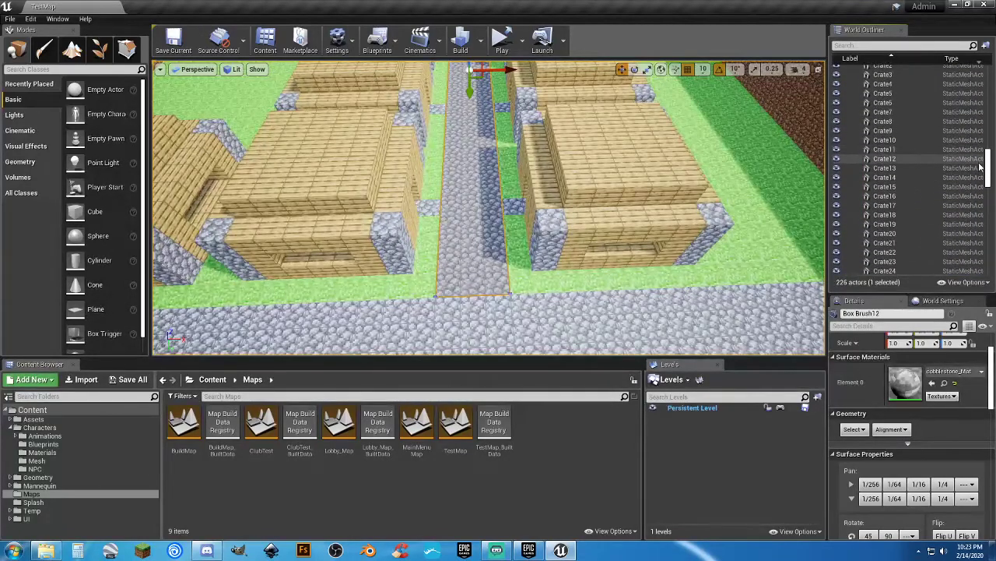
{"action": "left_click_drag", "start_coordinate": [987, 164], "coordinate": [988, 78]}
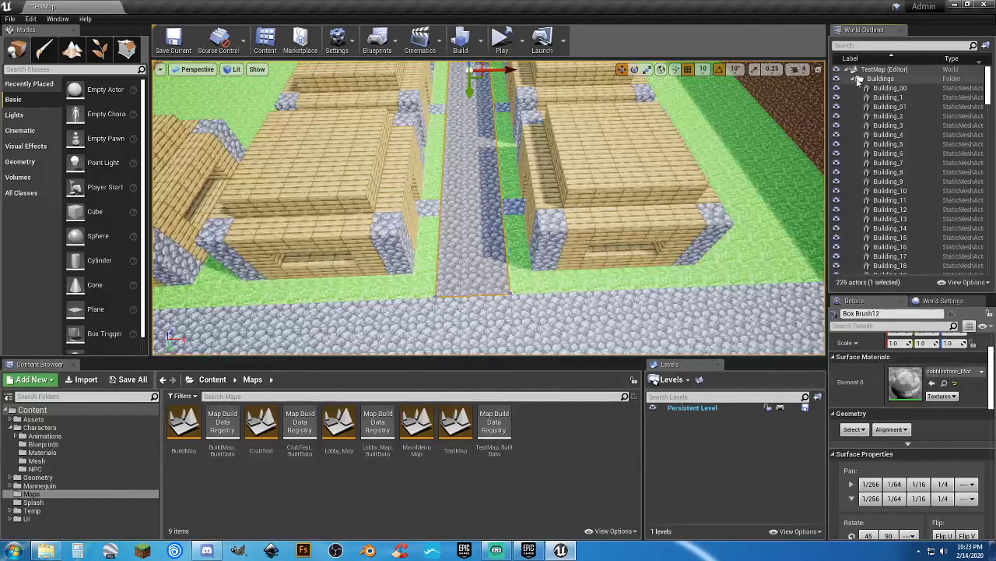
{"action": "left_click", "coordinate": [859, 78]}
{"action": "left_click", "coordinate": [858, 88]}
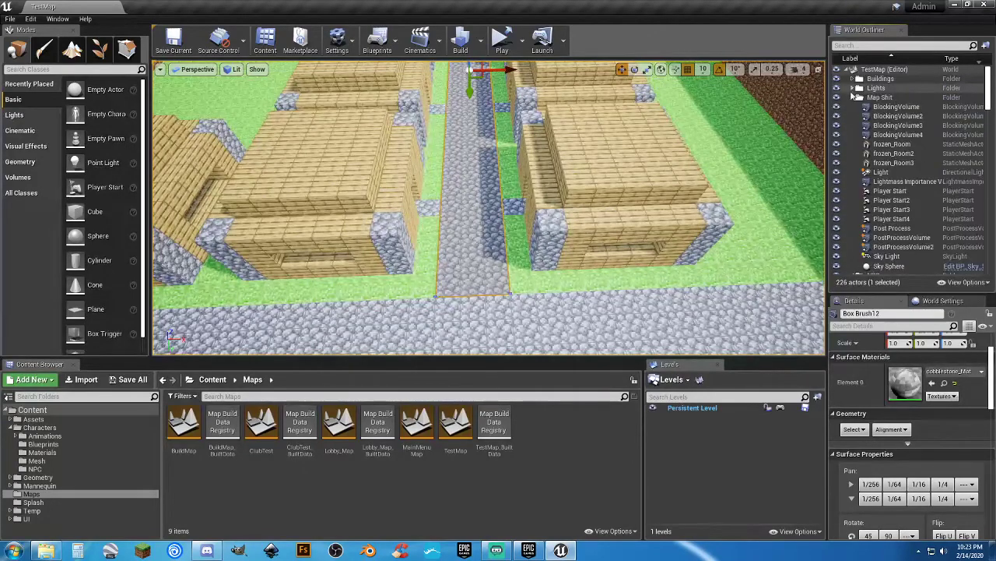
{"action": "left_click", "coordinate": [859, 97]}
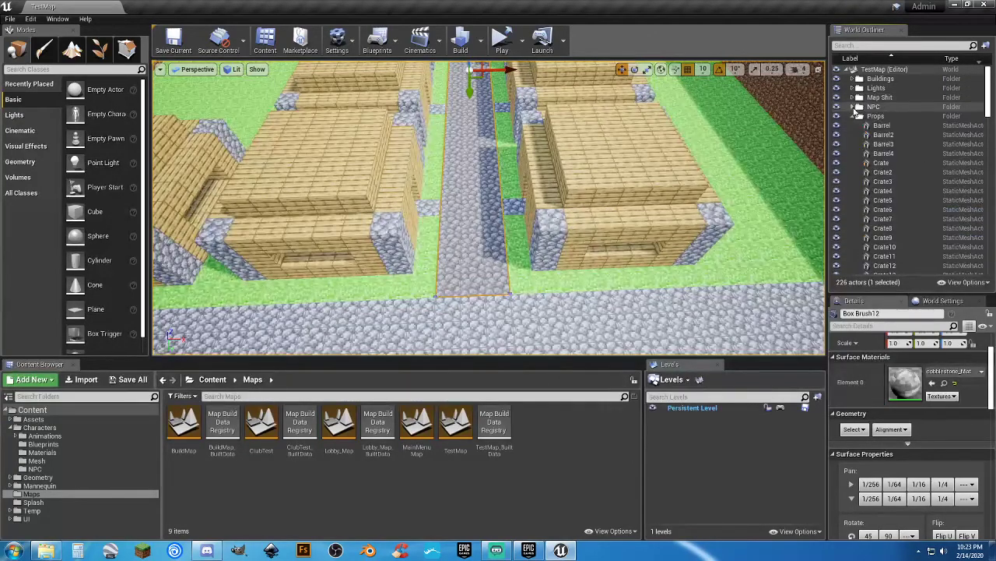
{"action": "left_click", "coordinate": [858, 116]}
{"action": "left_click", "coordinate": [858, 116]}
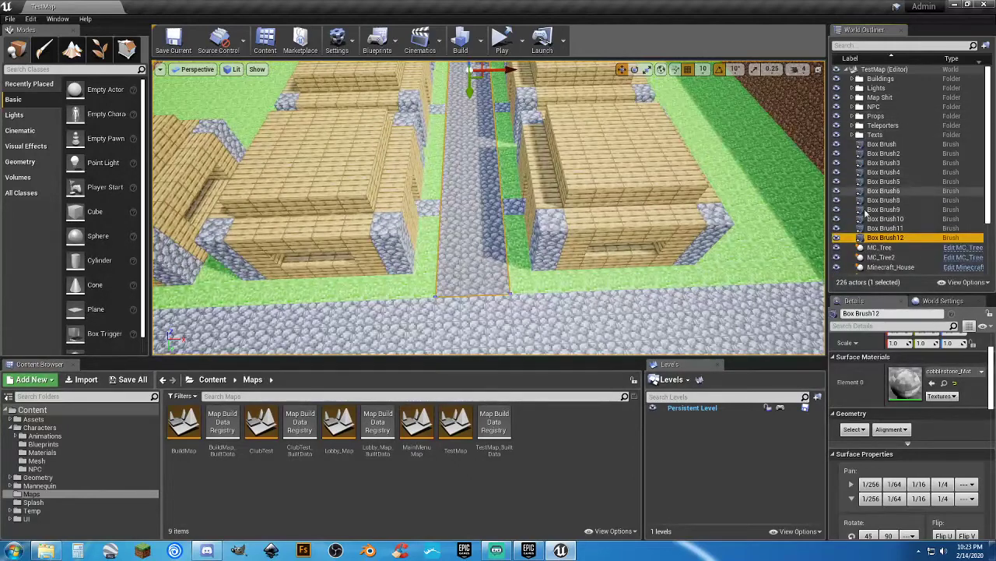
{"action": "left_click", "coordinate": [576, 462]}
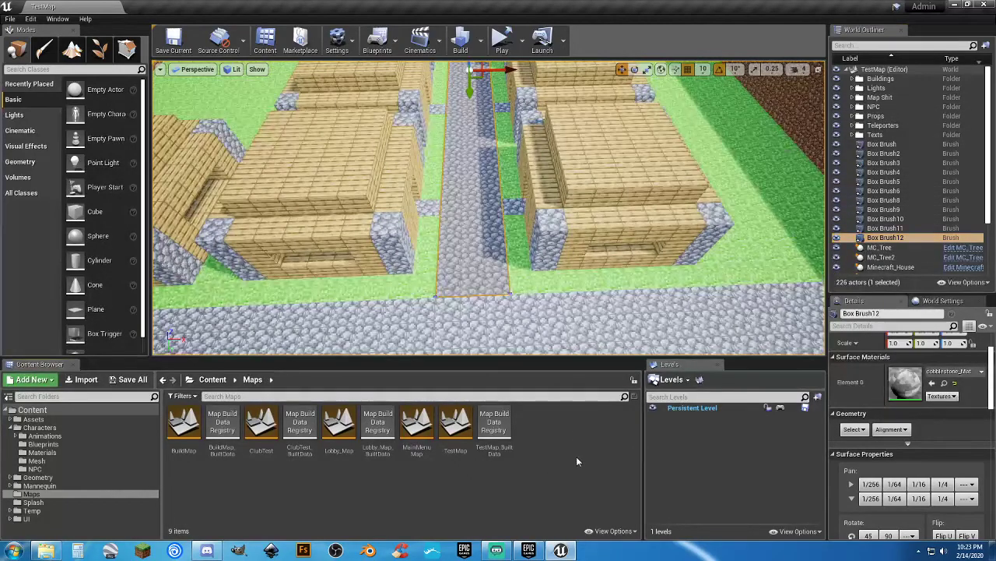
{"action": "left_click", "coordinate": [876, 70]}
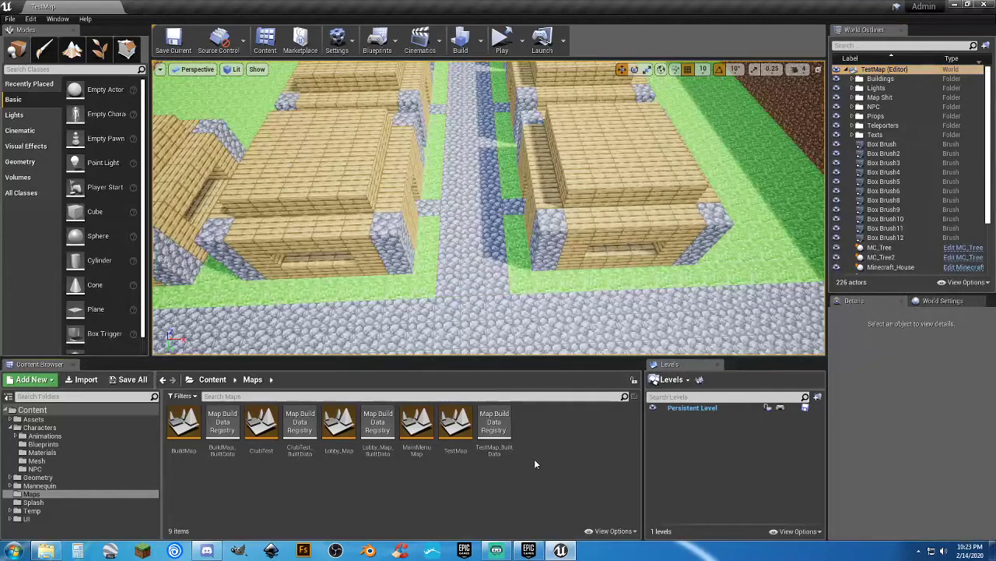
Browse the Minecraft subfolder of the Assets materials and the Minecraft subfolder of the Assets textures
{"action": "left_click", "coordinate": [51, 452]}
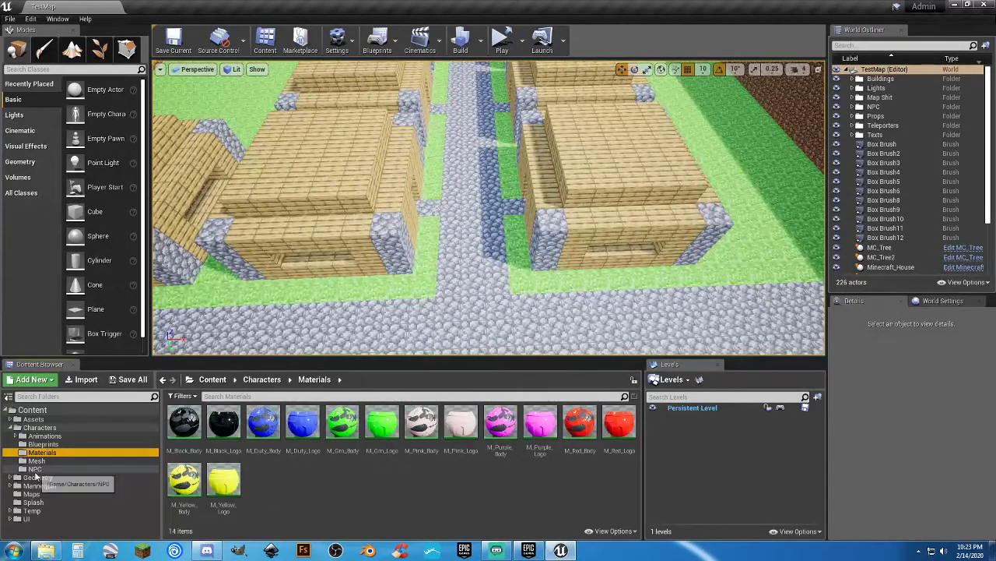
{"action": "left_click", "coordinate": [12, 420]}
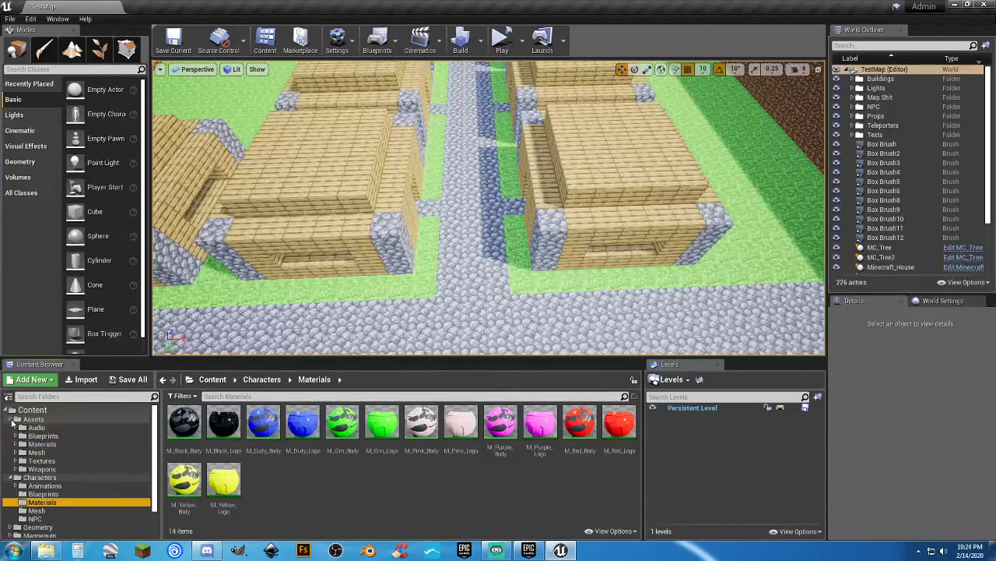
{"action": "left_click", "coordinate": [47, 444]}
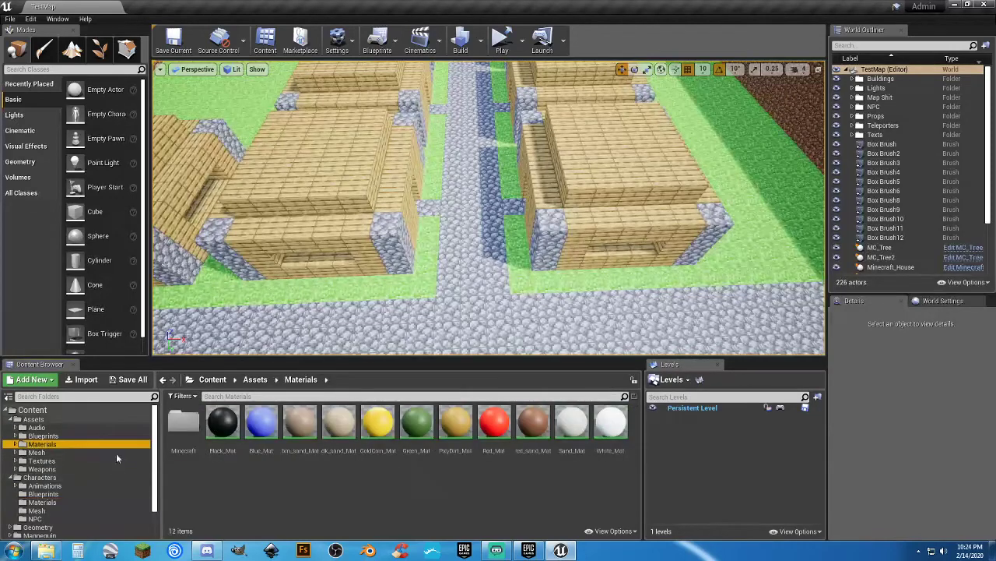
{"action": "double_click", "coordinate": [184, 422]}
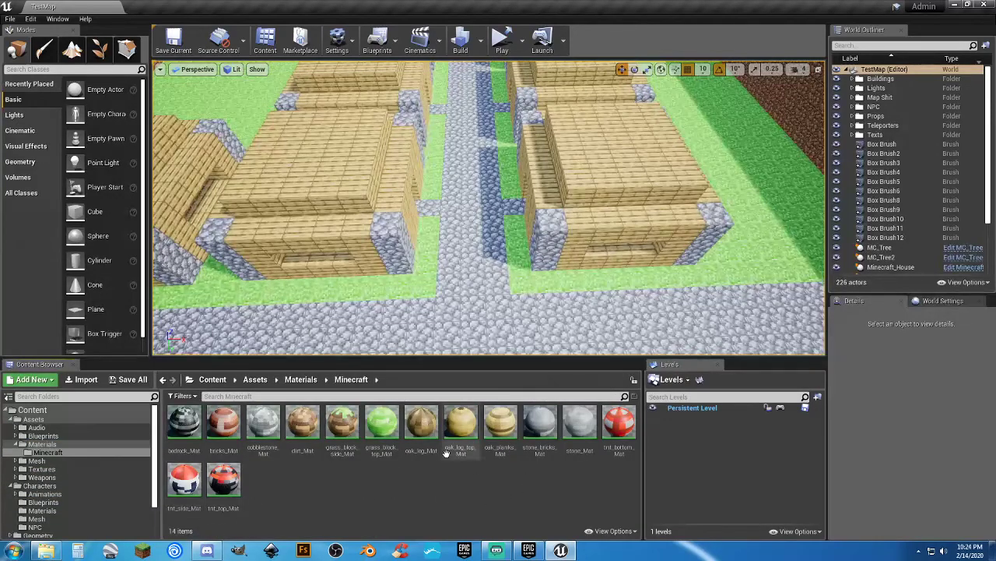
{"action": "left_click", "coordinate": [131, 469]}
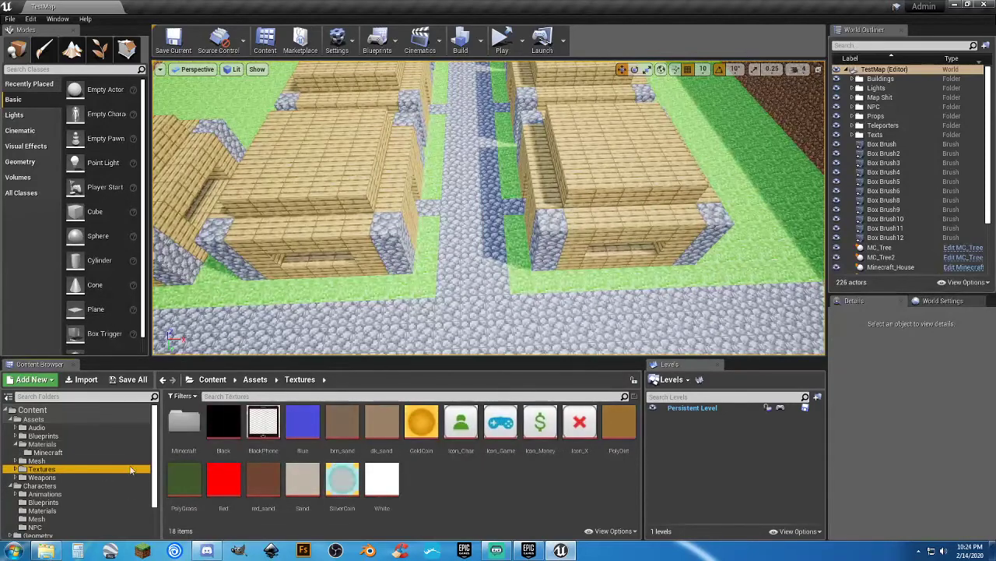
{"action": "double_click", "coordinate": [184, 422]}
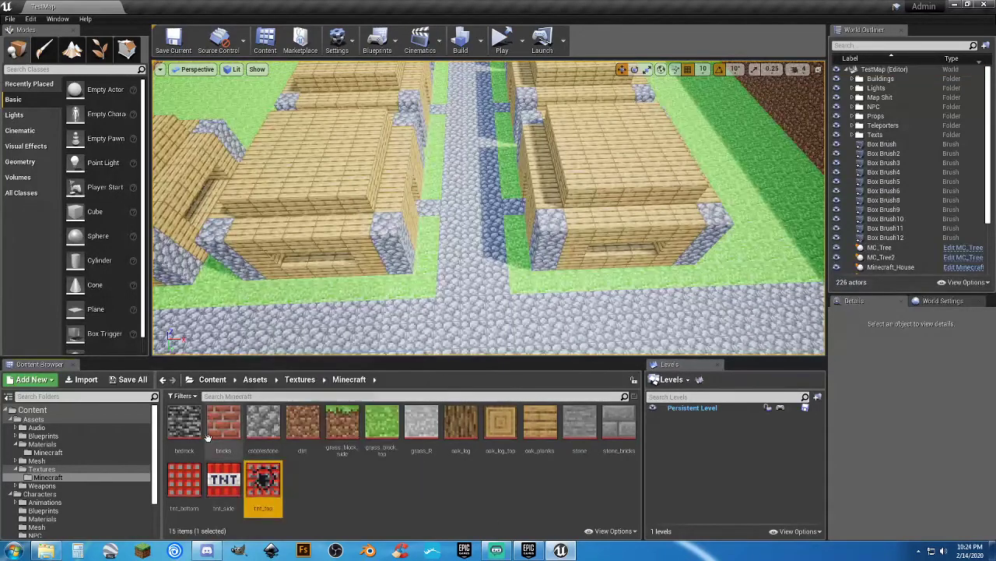
Inspect the tnt_top texture's asset details and its available asset actions
{"action": "left_click", "coordinate": [184, 424]}
{"action": "left_click", "coordinate": [448, 515]}
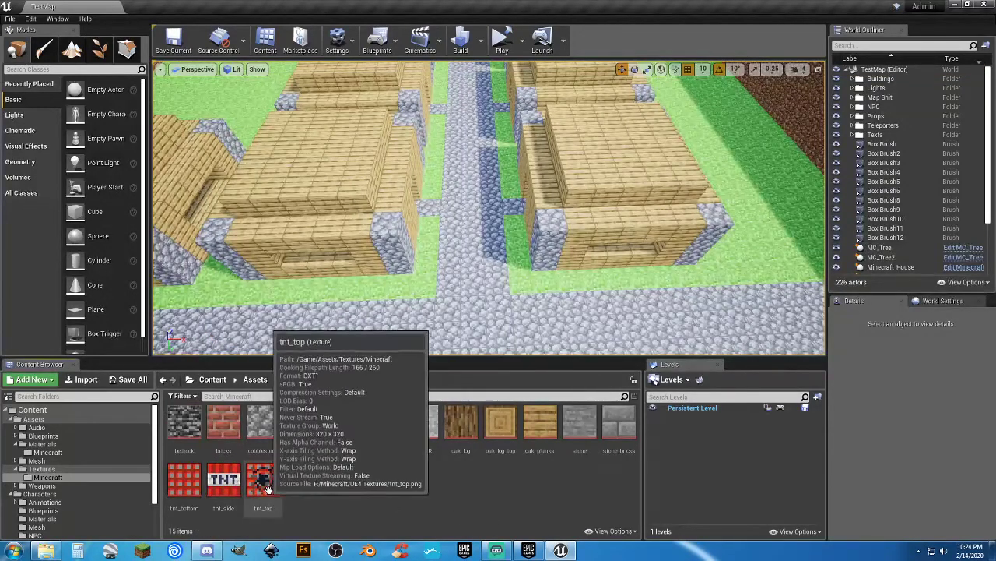
{"action": "right_click", "coordinate": [285, 489]}
{"action": "right_click", "coordinate": [262, 481]}
{"action": "right_click", "coordinate": [262, 481]}
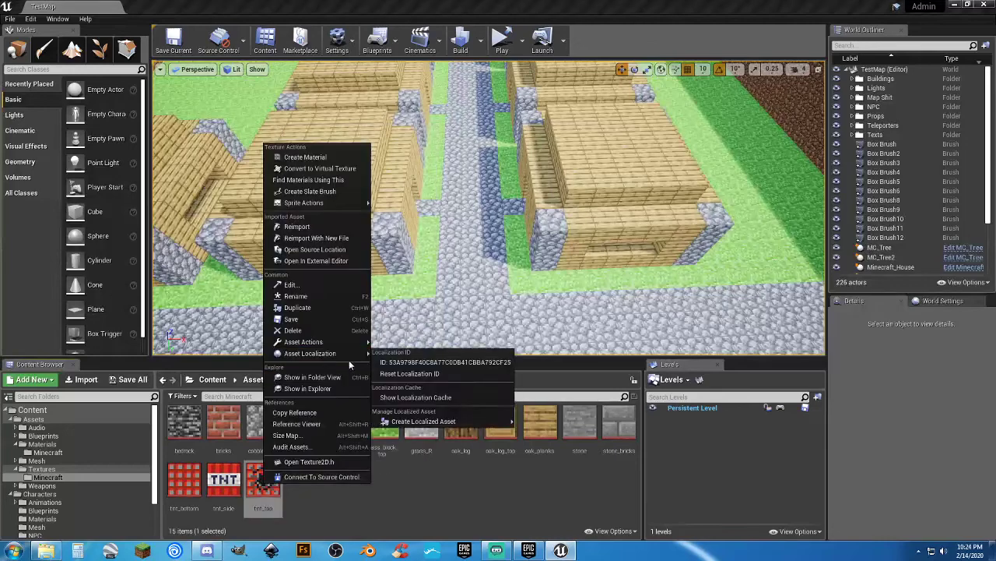
{"action": "left_click", "coordinate": [435, 523]}
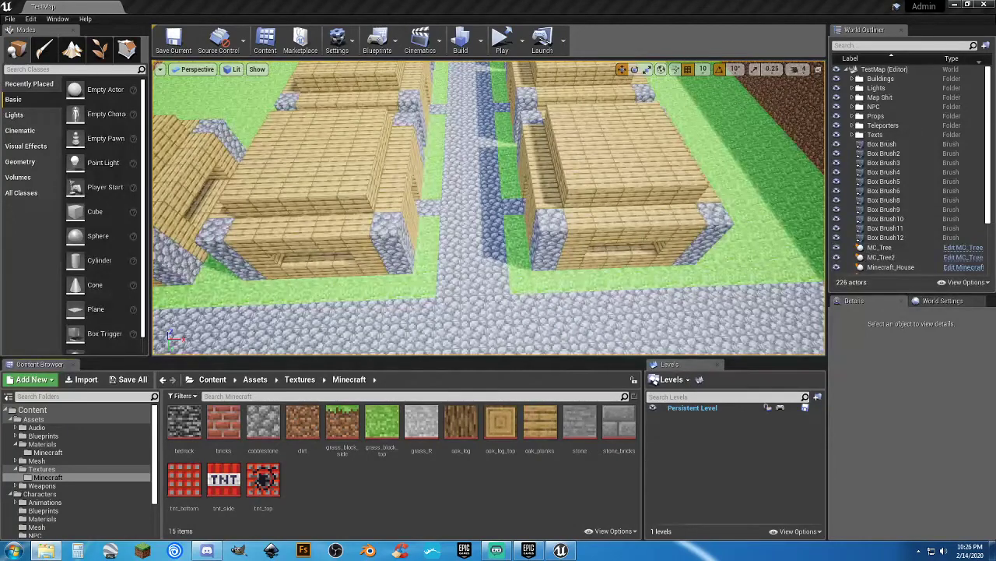
Play-test the level in the active viewport, running the character from the Studio 78 hall to the Minecraft village, and end the session
{"action": "left_click", "coordinate": [520, 40]}
{"action": "left_click", "coordinate": [553, 71]}
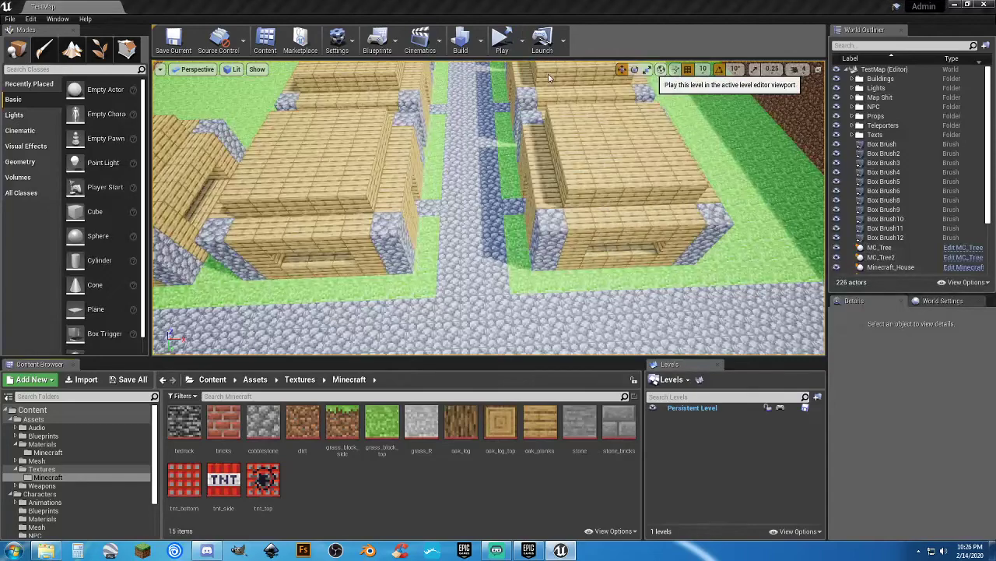
{"action": "key", "text": "w"}
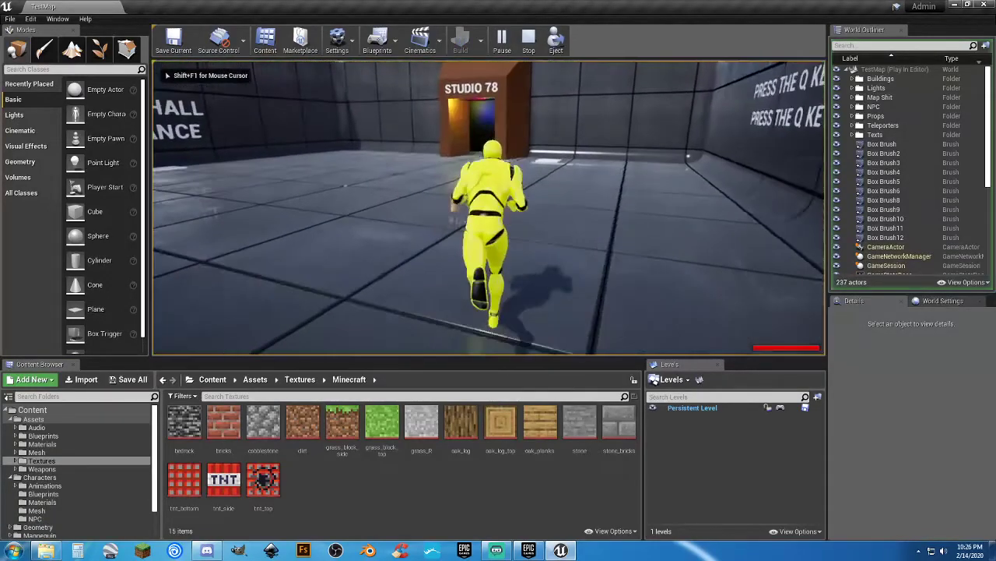
{"action": "key", "text": "w"}
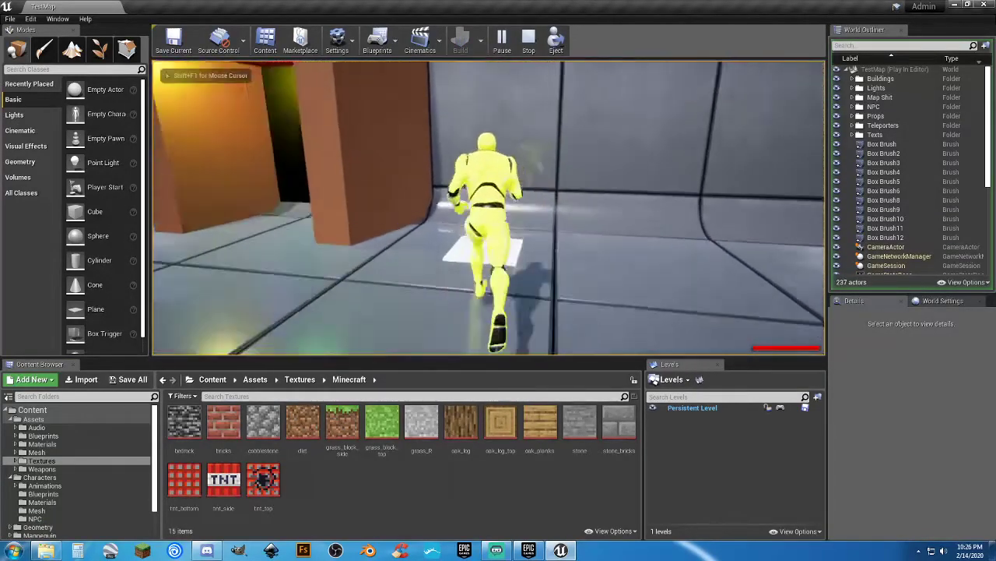
{"action": "key", "text": "w"}
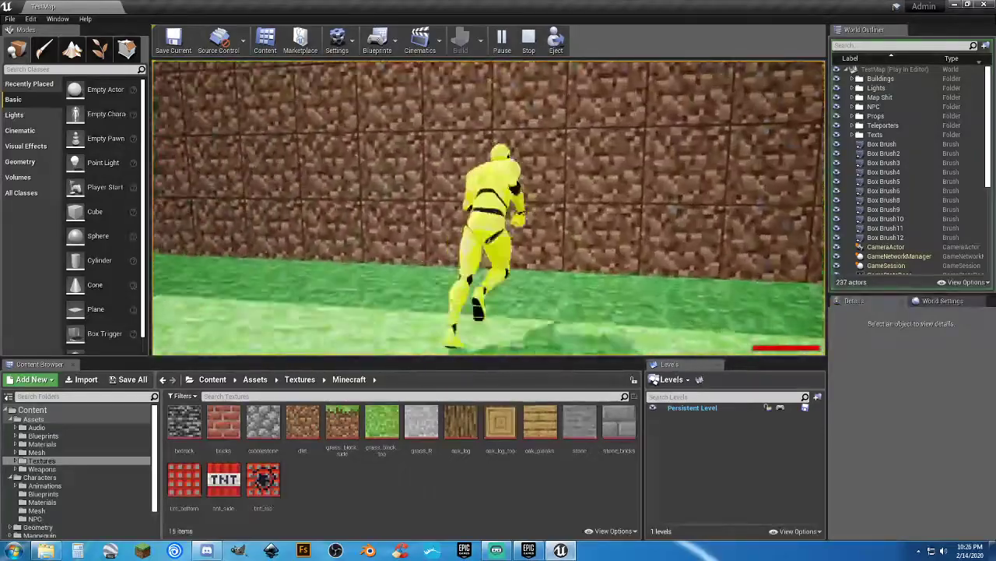
{"action": "key", "text": "w"}
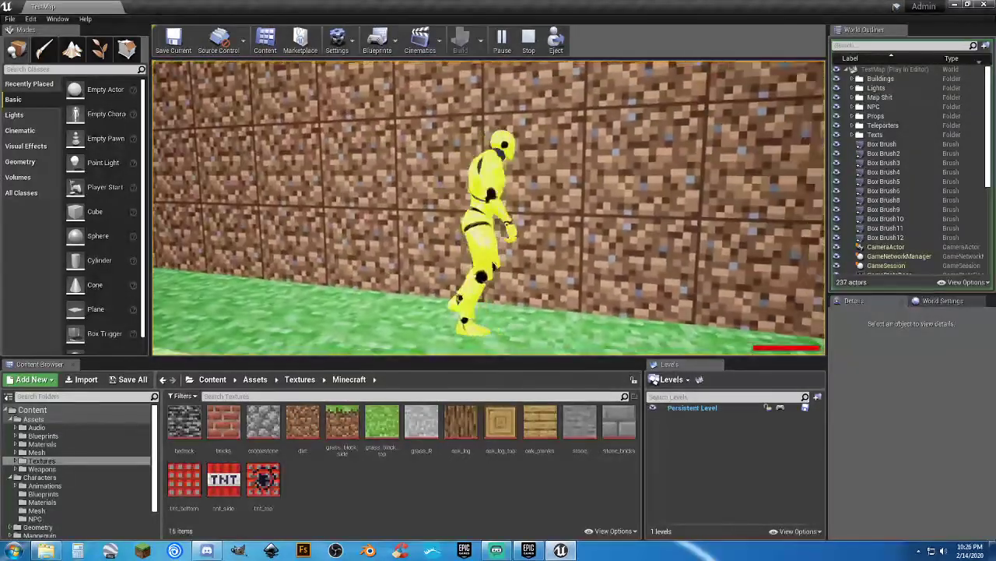
{"action": "key", "text": "w"}
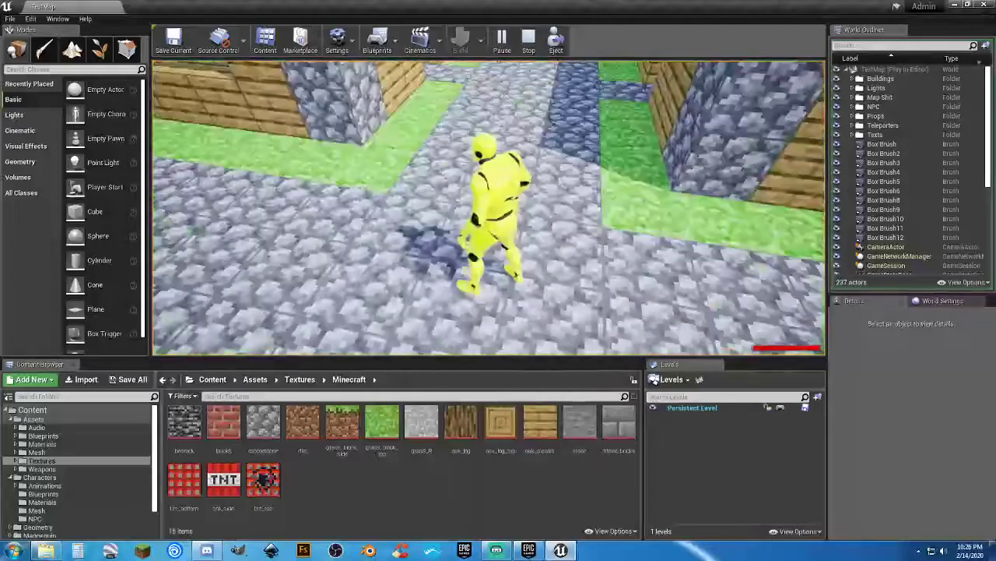
{"action": "key", "text": "w"}
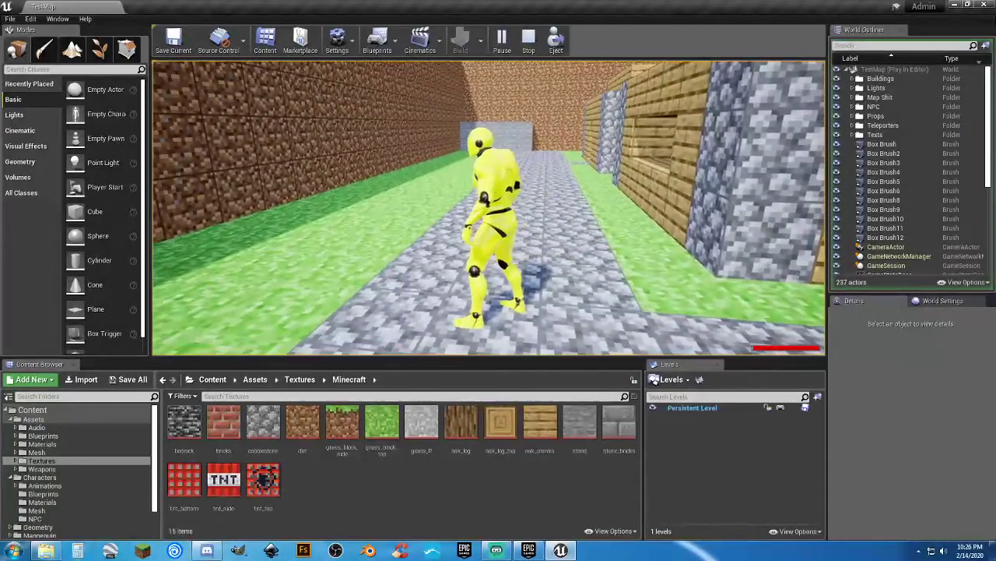
{"action": "key", "text": "Escape"}
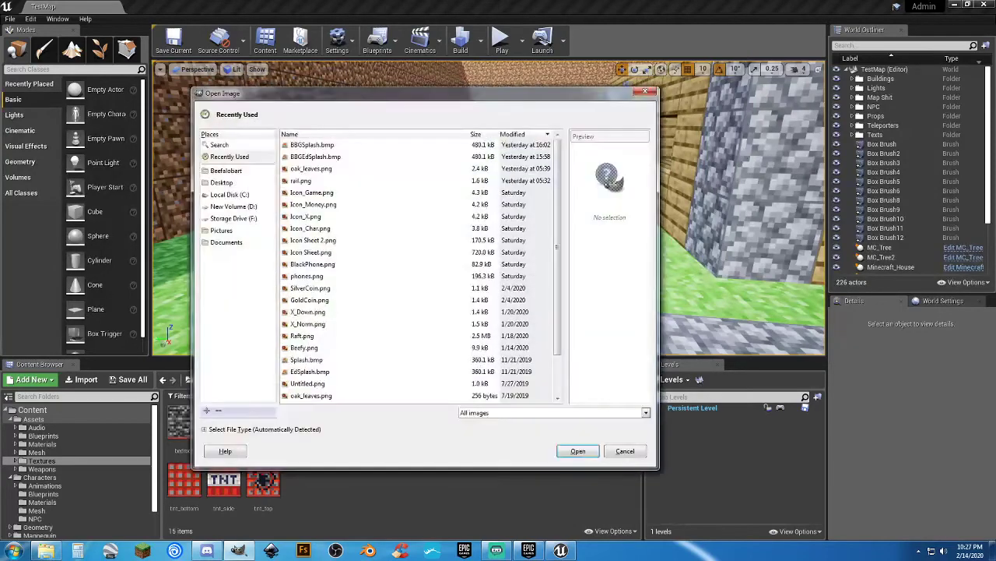
Move GIMP's Open Image window off the level editor's screen
{"action": "left_click_drag", "start_coordinate": [414, 100], "coordinate": [0, 148]}
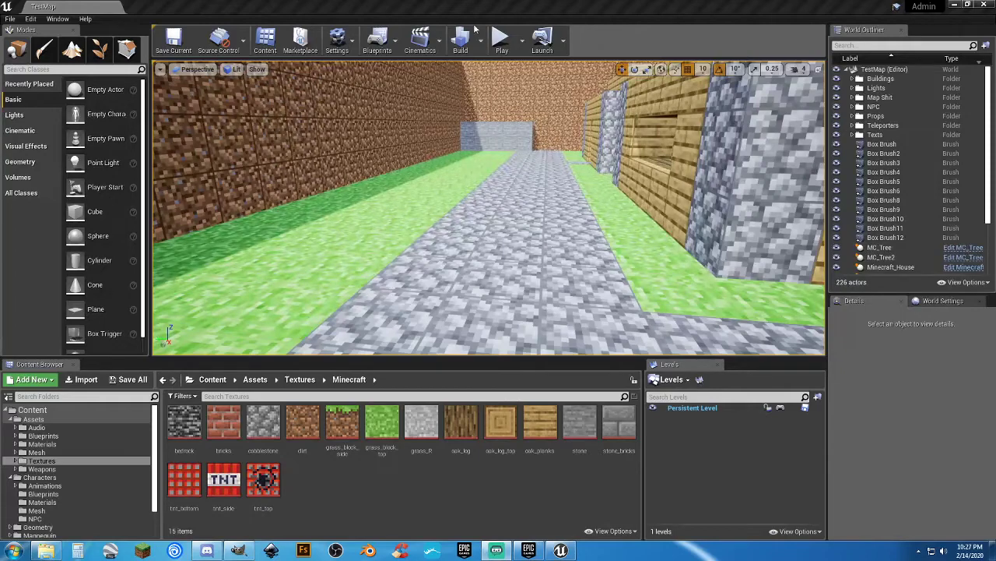
Play-test the level again, running the character from the Studio 78 hall to the village's dirt wall, and end the session
{"action": "left_click", "coordinate": [502, 41]}
{"action": "key", "text": "w"}
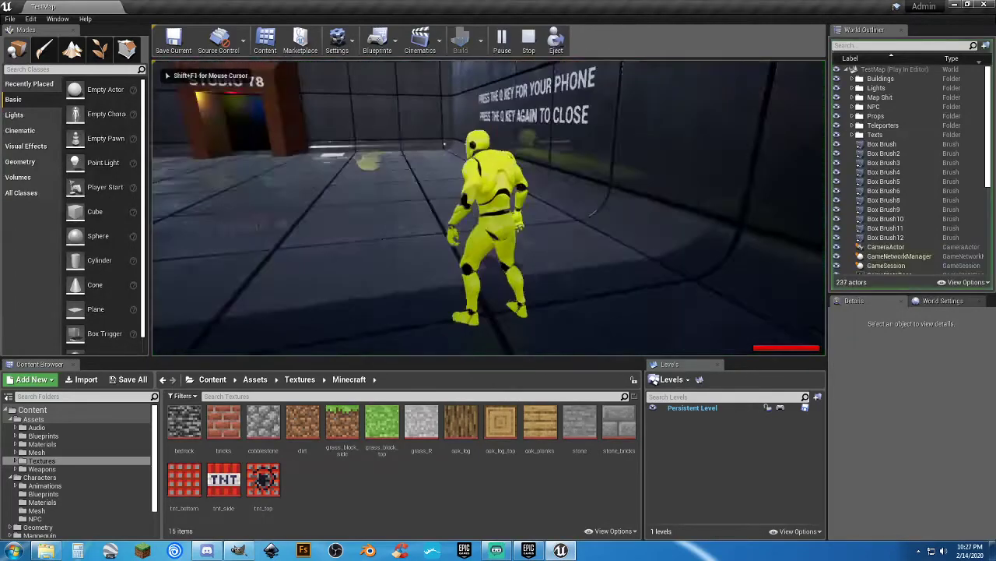
{"action": "key", "text": "w"}
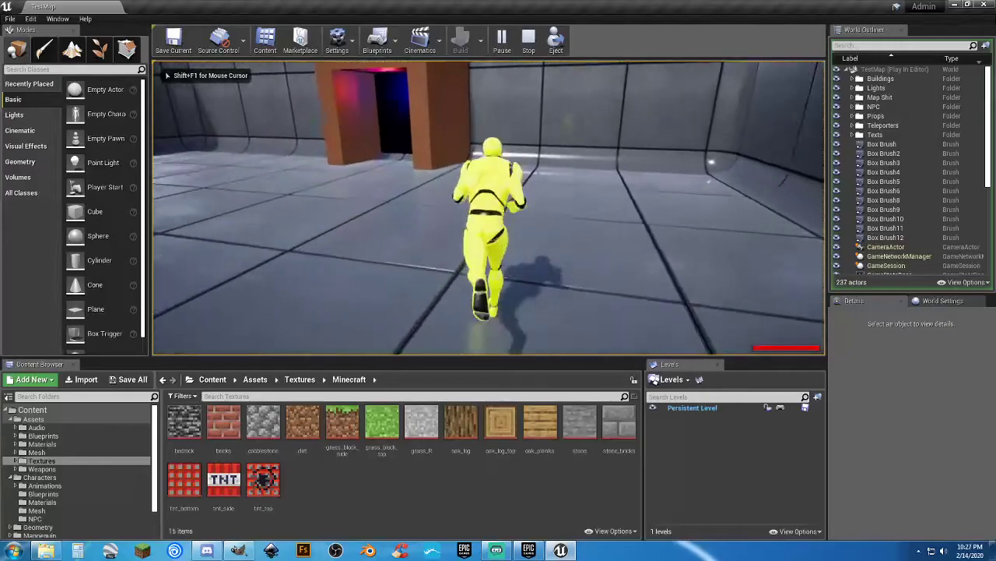
{"action": "key", "text": "d"}
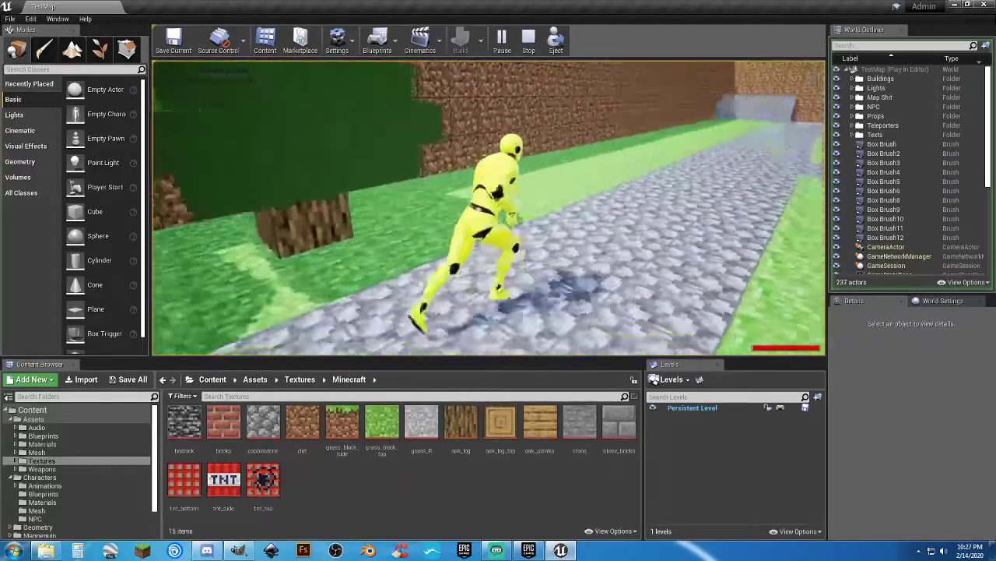
{"action": "key", "text": "w"}
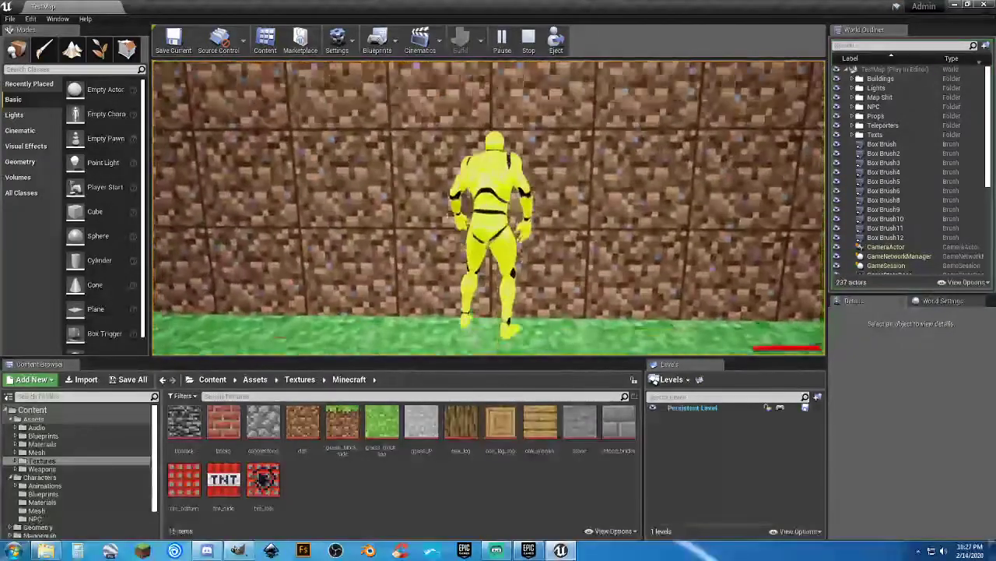
{"action": "key", "text": "w"}
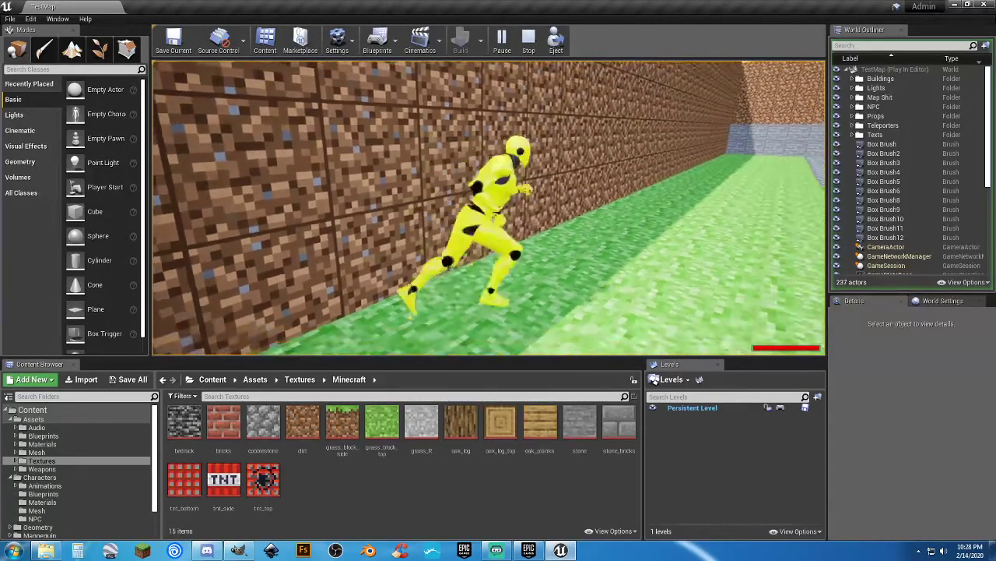
{"action": "key", "text": "Escape"}
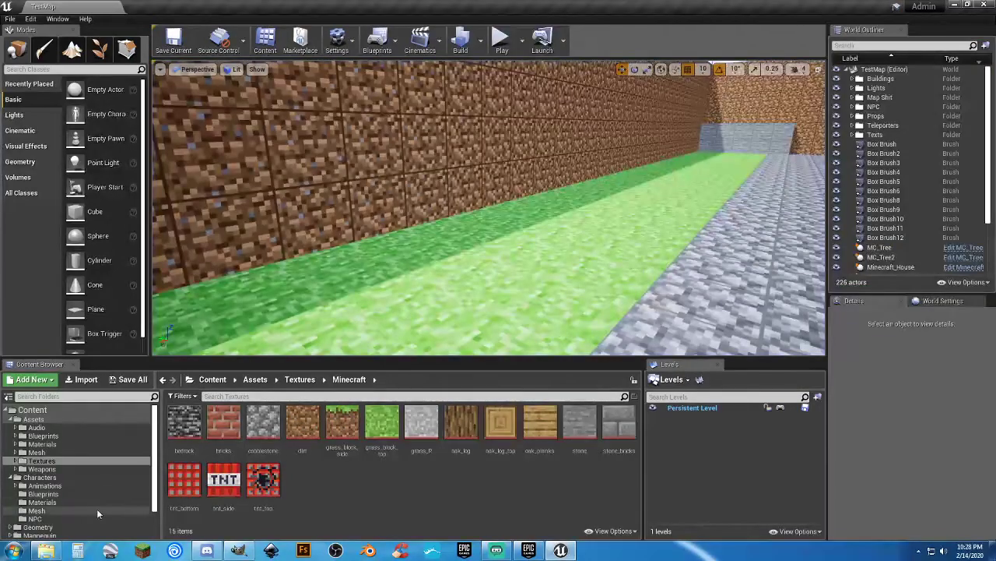
Open the BuildMap level from the project's Maps folder
{"action": "scroll", "coordinate": [63, 499], "scroll_direction": "down", "scroll_amount": 3}
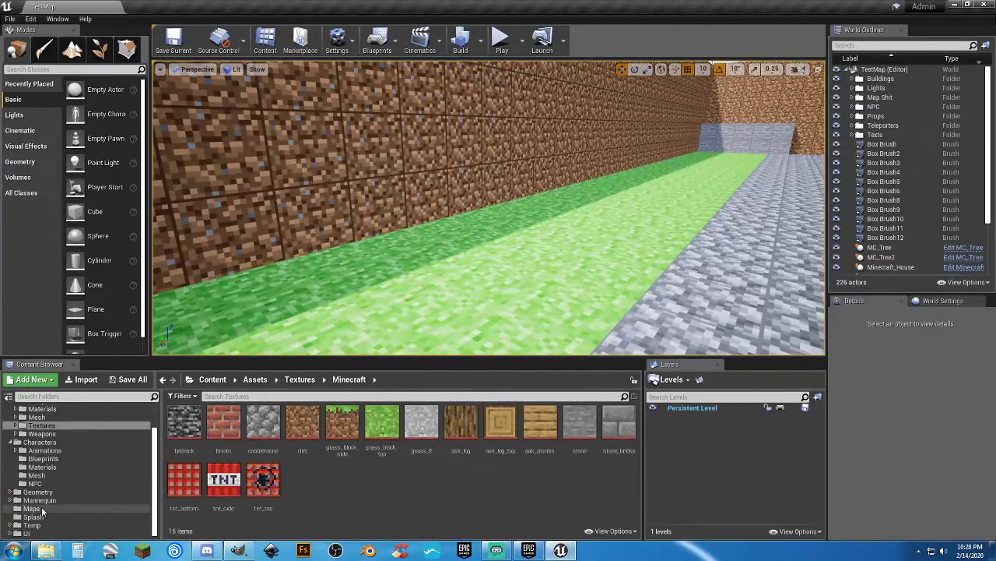
{"action": "left_click", "coordinate": [117, 507]}
{"action": "double_click", "coordinate": [186, 440]}
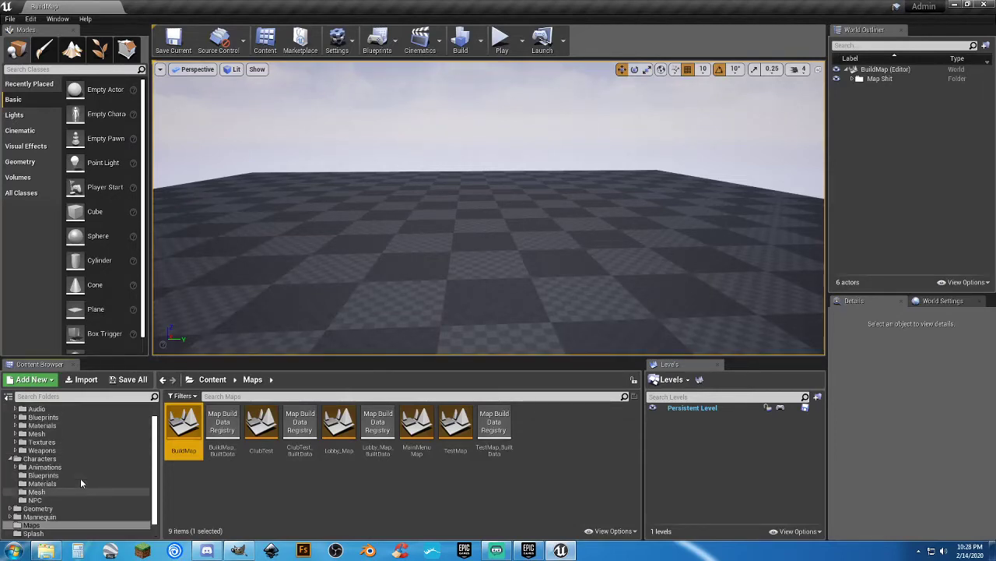
Browse to the Minecraft subfolder of the Assets materials and select stone_bricks_Mat
{"action": "scroll", "coordinate": [74, 475], "scroll_direction": "up", "scroll_amount": 2}
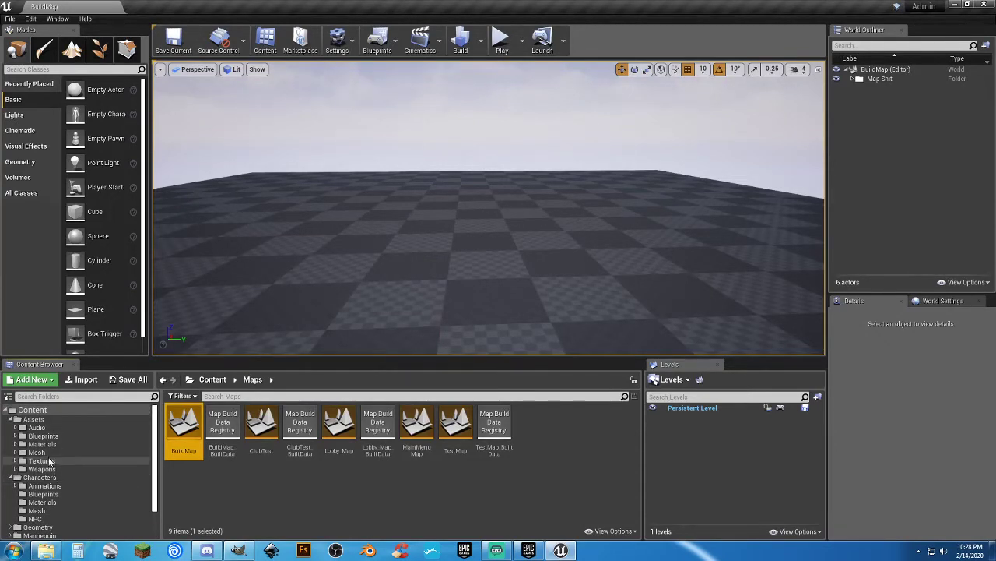
{"action": "left_click", "coordinate": [43, 444]}
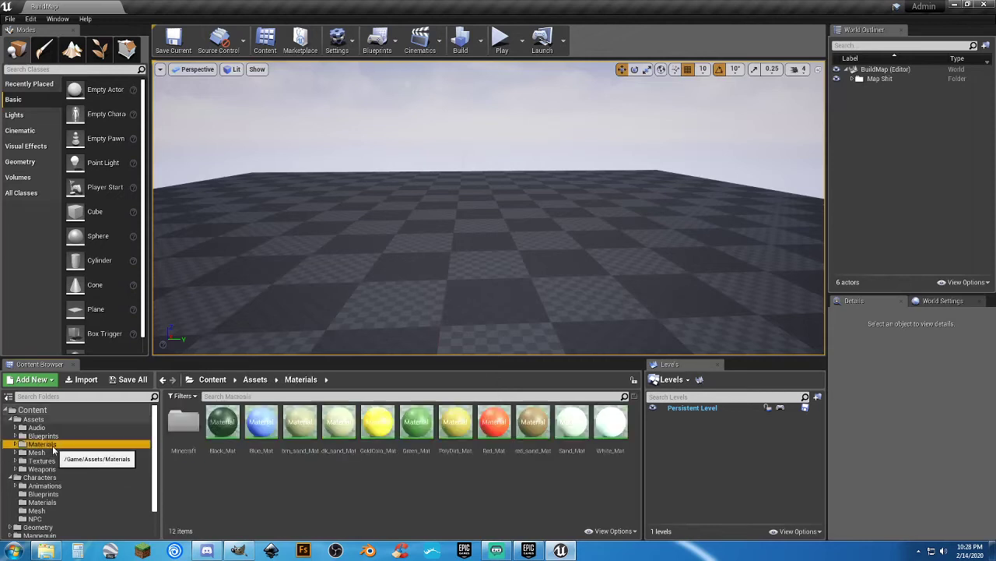
{"action": "double_click", "coordinate": [184, 421]}
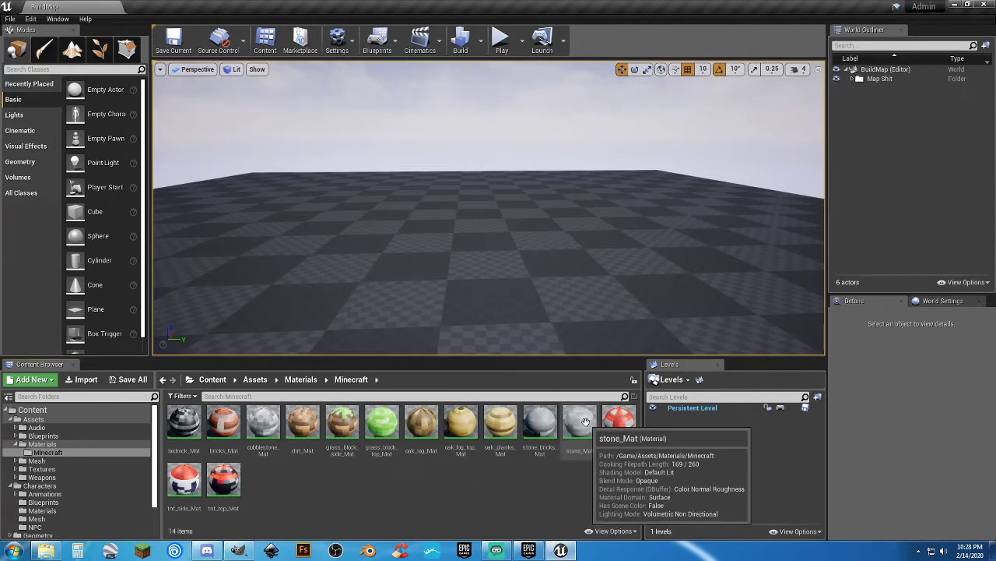
{"action": "mouse_move", "coordinate": [545, 423]}
{"action": "left_mouse_down"}
{"action": "mouse_move", "coordinate": [583, 269]}
{"action": "mouse_move", "coordinate": [507, 271]}
{"action": "mouse_move", "coordinate": [534, 421]}
{"action": "left_mouse_up"}
{"action": "left_click", "coordinate": [489, 496]}
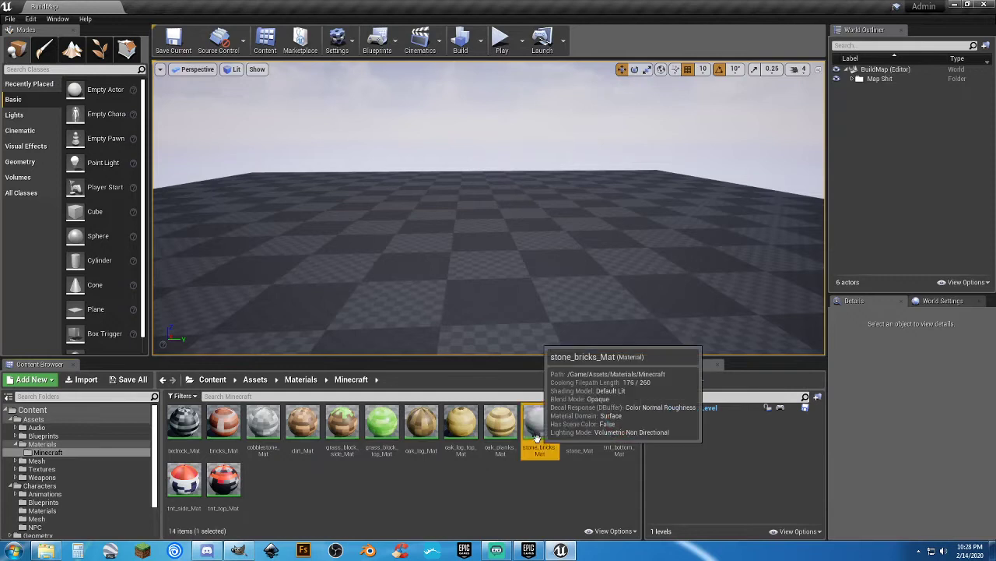
Place an additive box brush with the stone-brick material on the floor and set its location to X 0, Z 50
{"action": "left_click", "coordinate": [21, 161]}
{"action": "left_click_drag", "start_coordinate": [78, 89], "coordinate": [455, 237]}
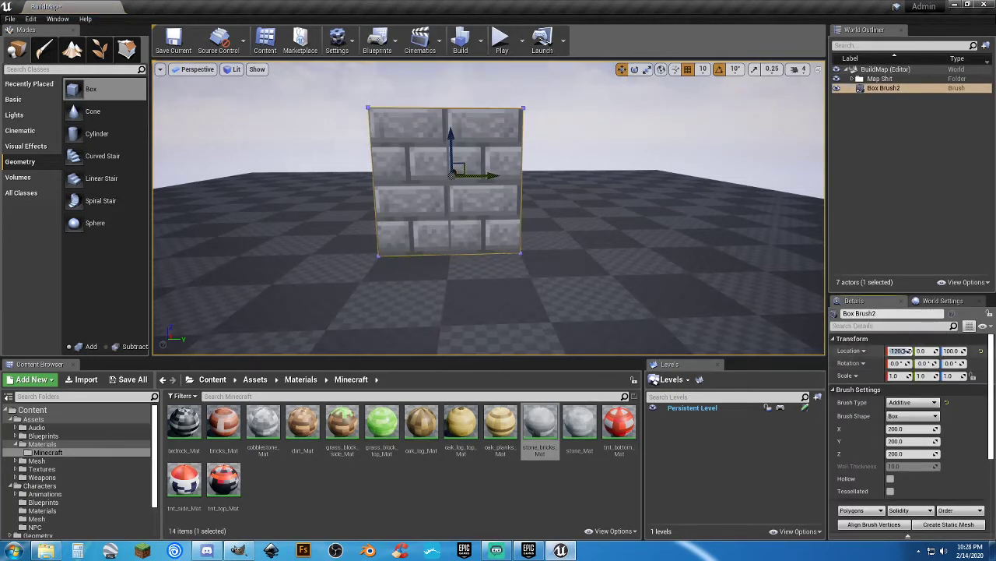
{"action": "type", "text": "0"}
{"action": "key", "text": "Tab"}
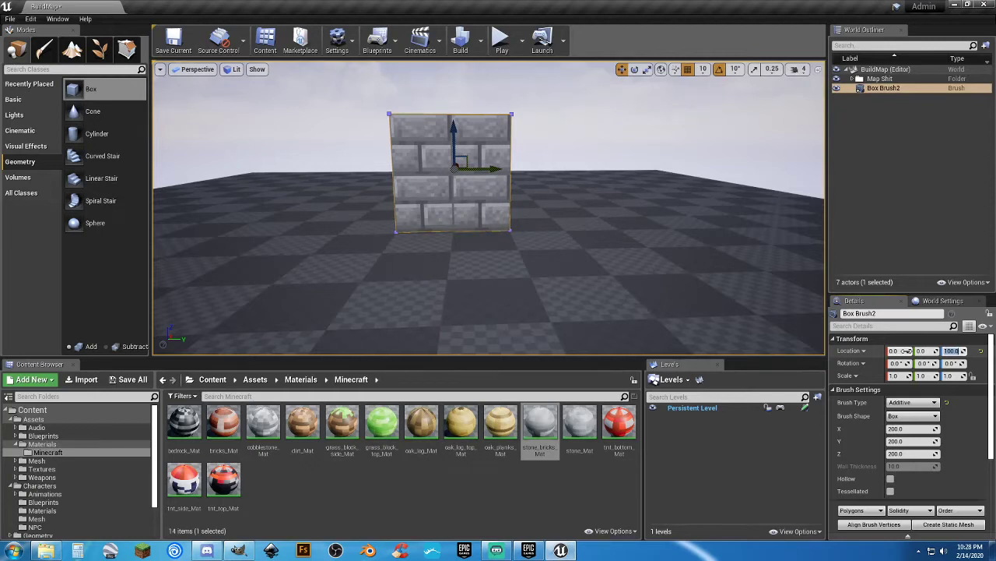
{"action": "key", "text": "Return"}
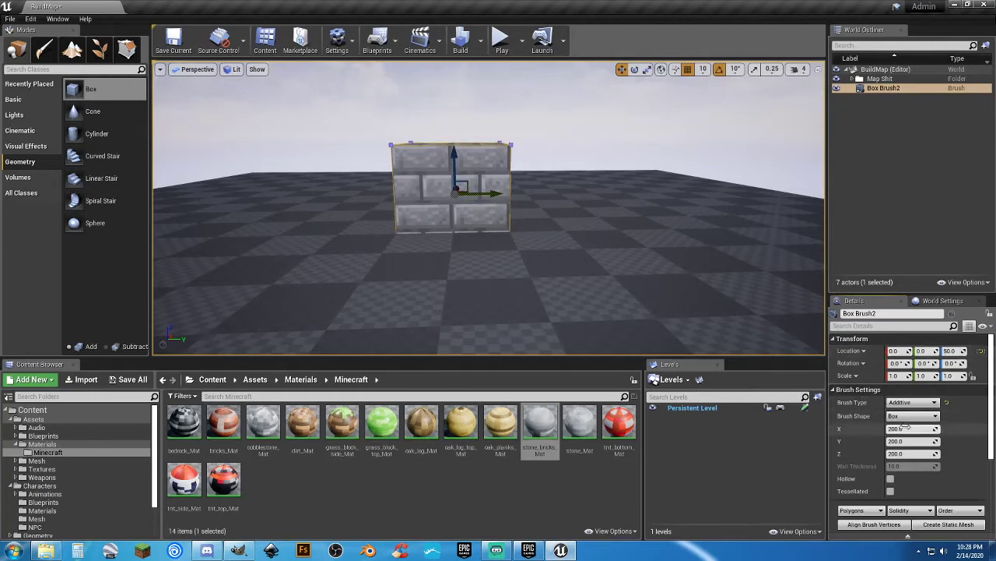
Set the box brush's X, Y and Z dimensions to 100 each
{"action": "type", "text": "100"}
{"action": "key", "text": "Tab"}
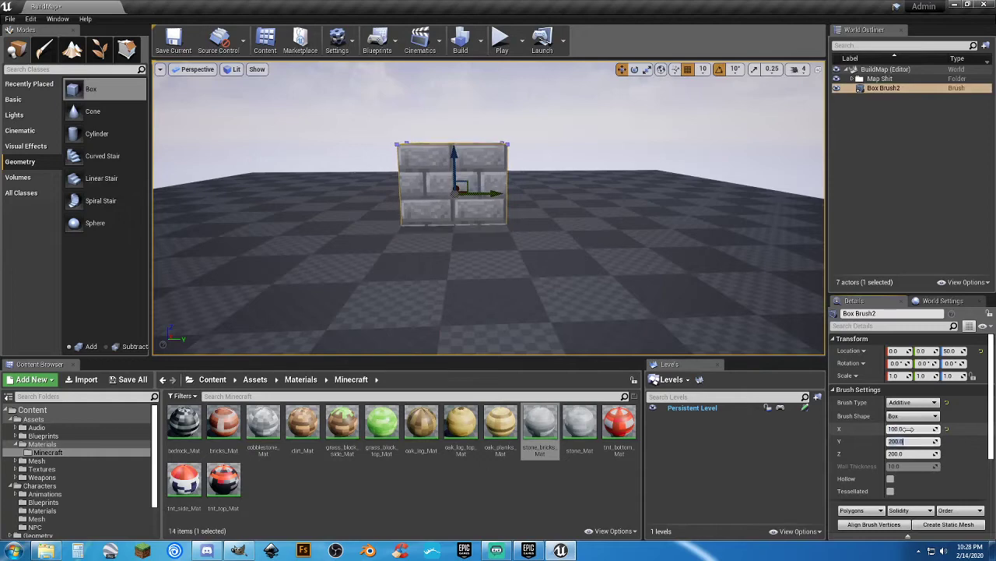
{"action": "type", "text": "100"}
{"action": "key", "text": "Tab"}
{"action": "type", "text": "1"}
{"action": "key", "text": "Return"}
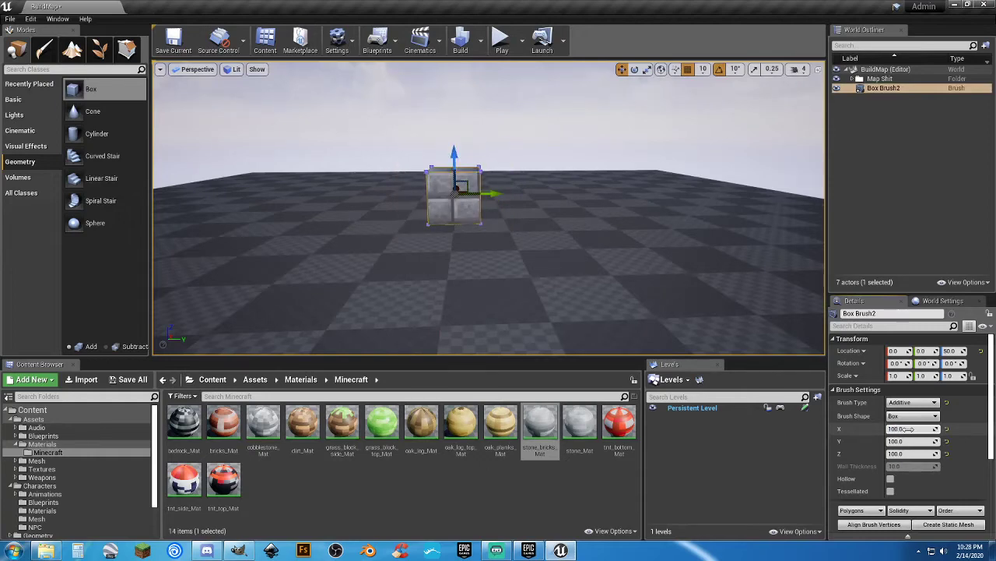
Play-test BuildMap, running the character around the stone-brick block and jumping onto it to judge its scale, and end the session
{"action": "left_click", "coordinate": [502, 39]}
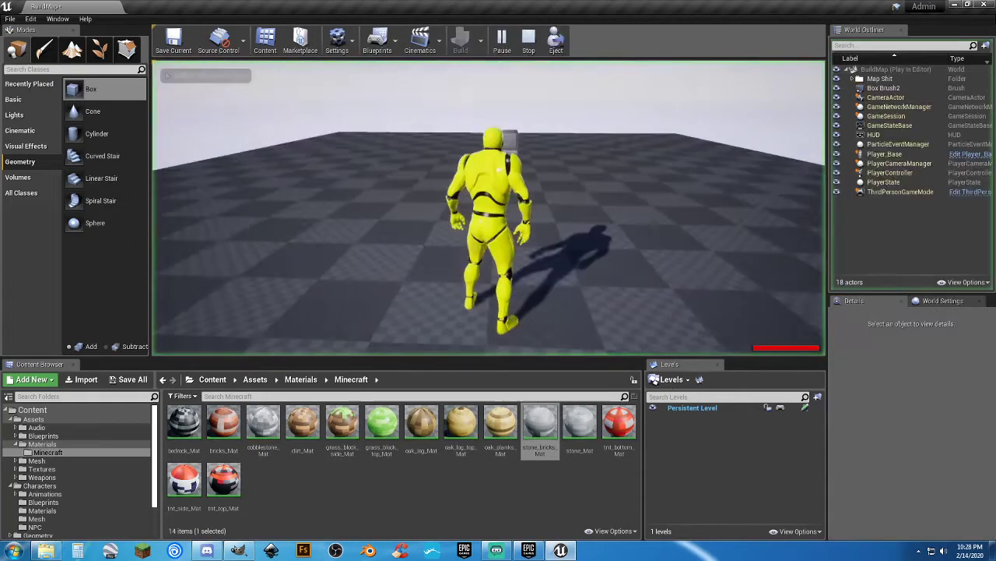
{"action": "key", "text": "w"}
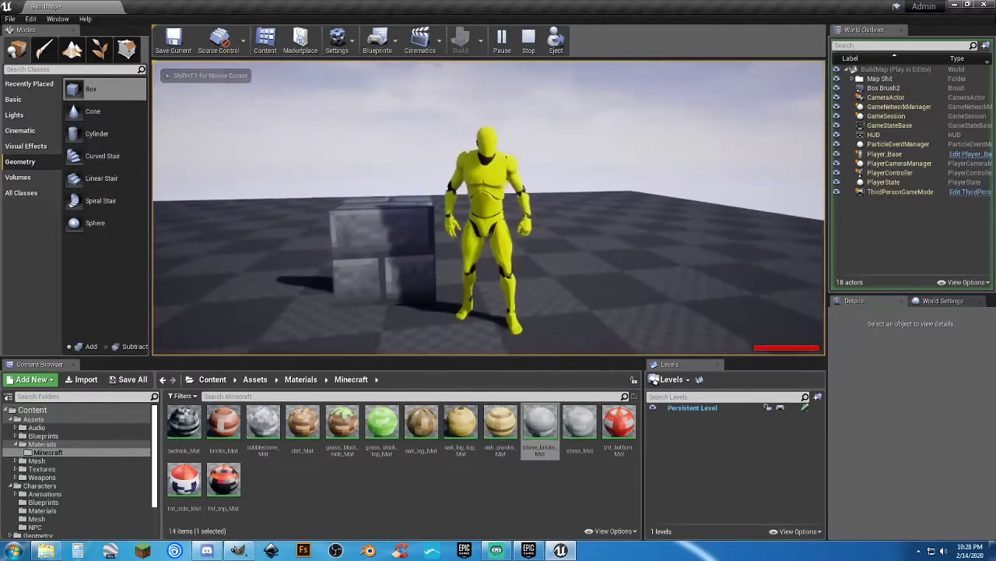
{"action": "key", "text": "a"}
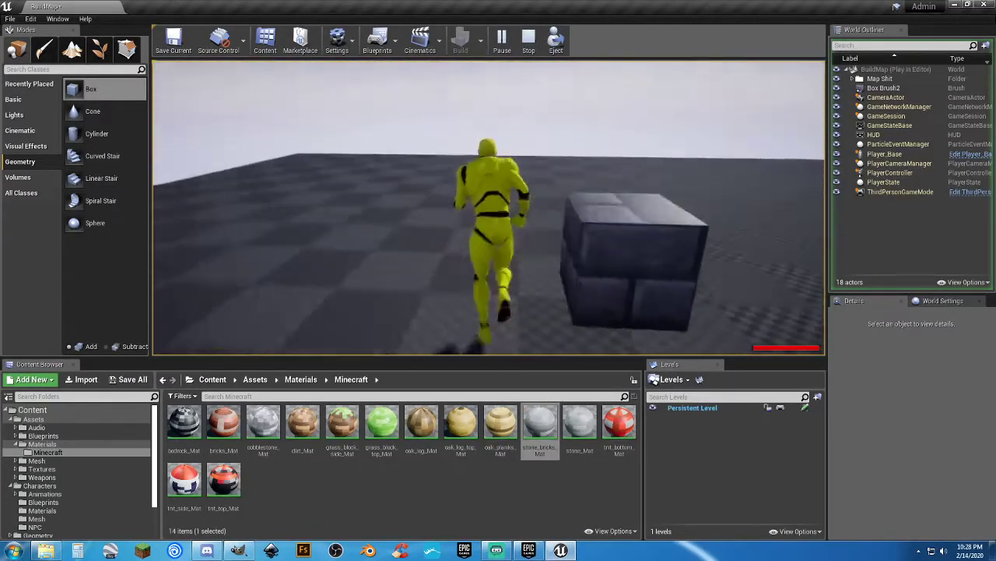
{"action": "key", "text": "w"}
{"action": "key", "text": "a"}
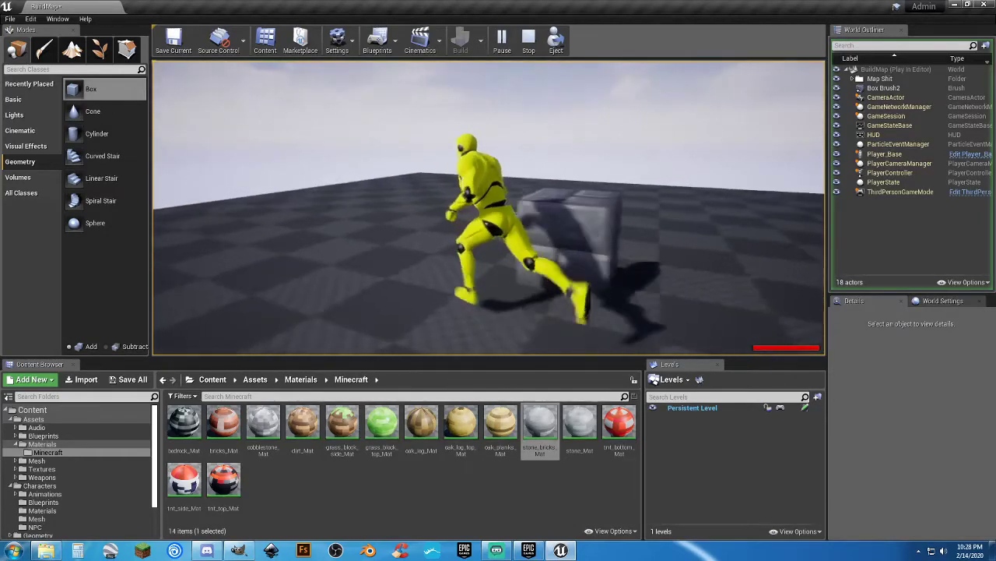
{"action": "key", "text": "d"}
{"action": "key", "text": "a"}
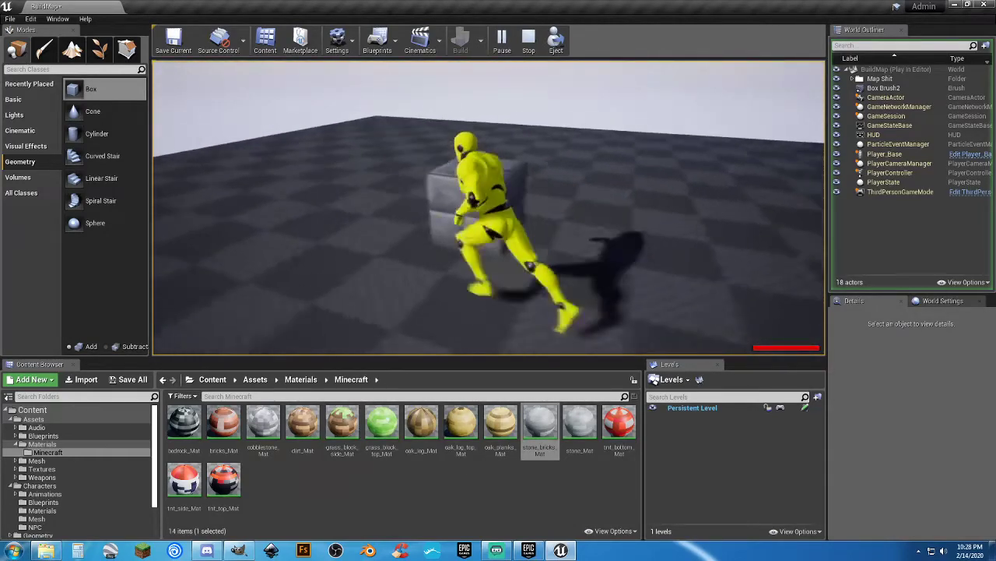
{"action": "key", "text": "w"}
{"action": "key", "text": "s"}
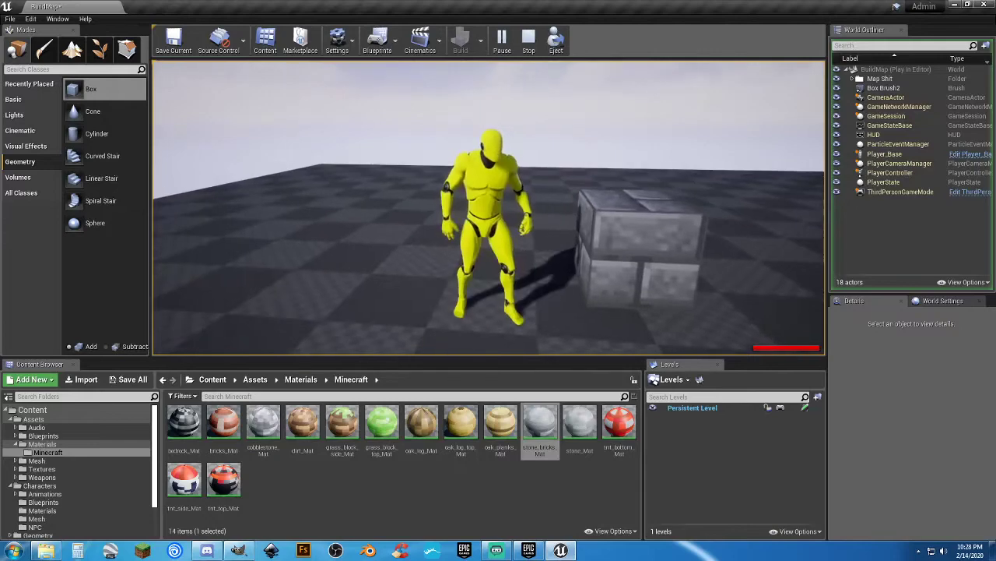
{"action": "key", "text": "d"}
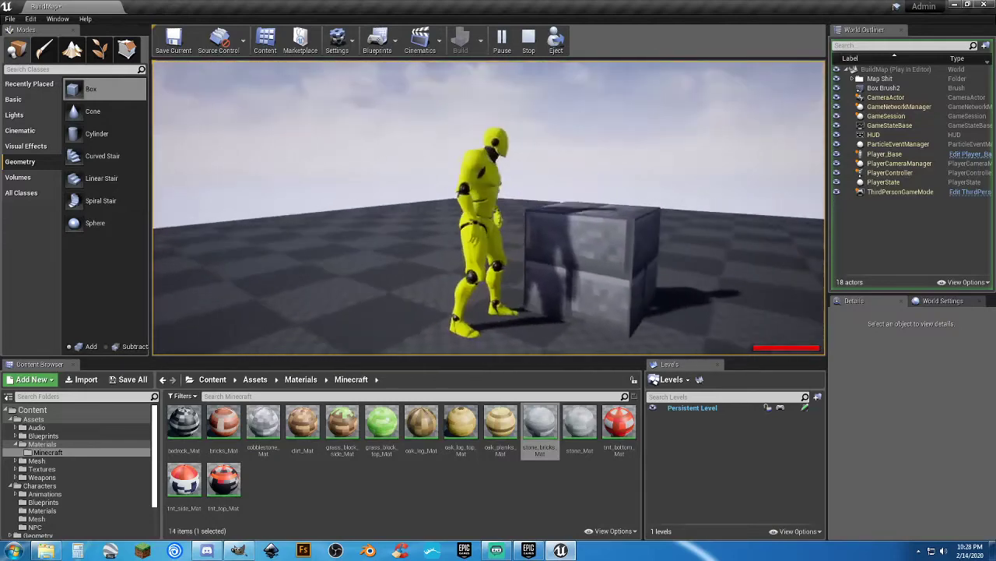
{"action": "key", "text": "w"}
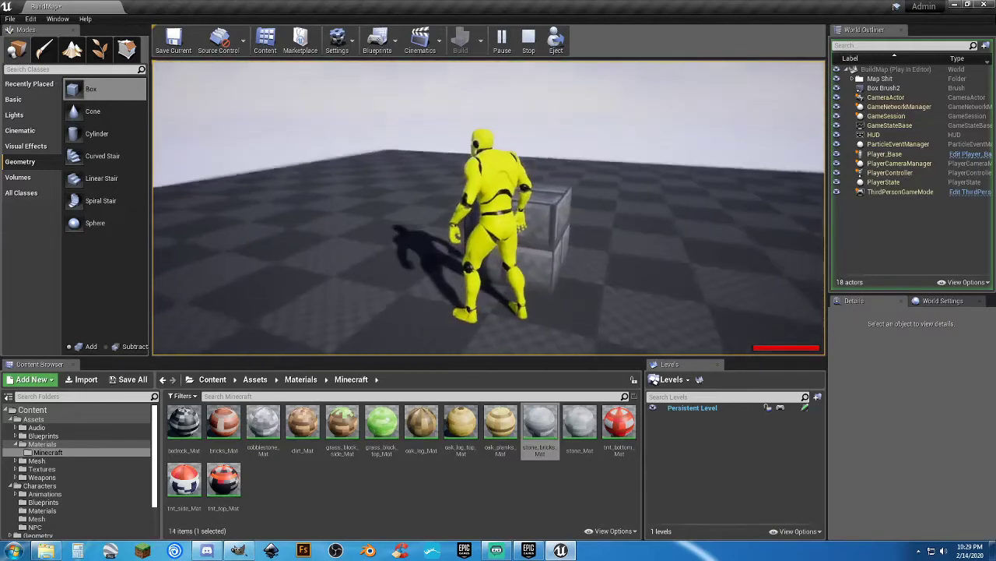
{"action": "key", "text": "space"}
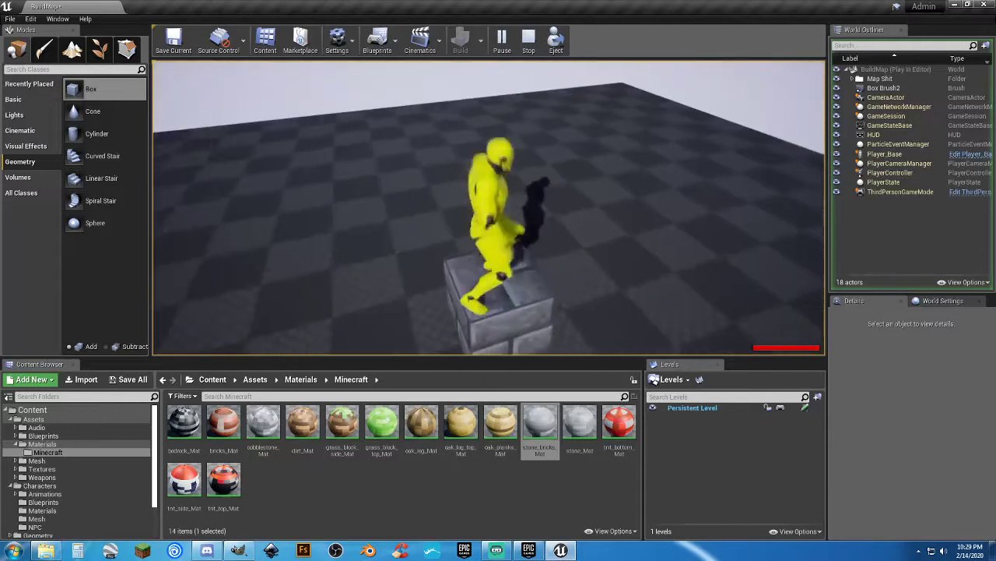
{"action": "key", "text": "a"}
{"action": "key", "text": "s"}
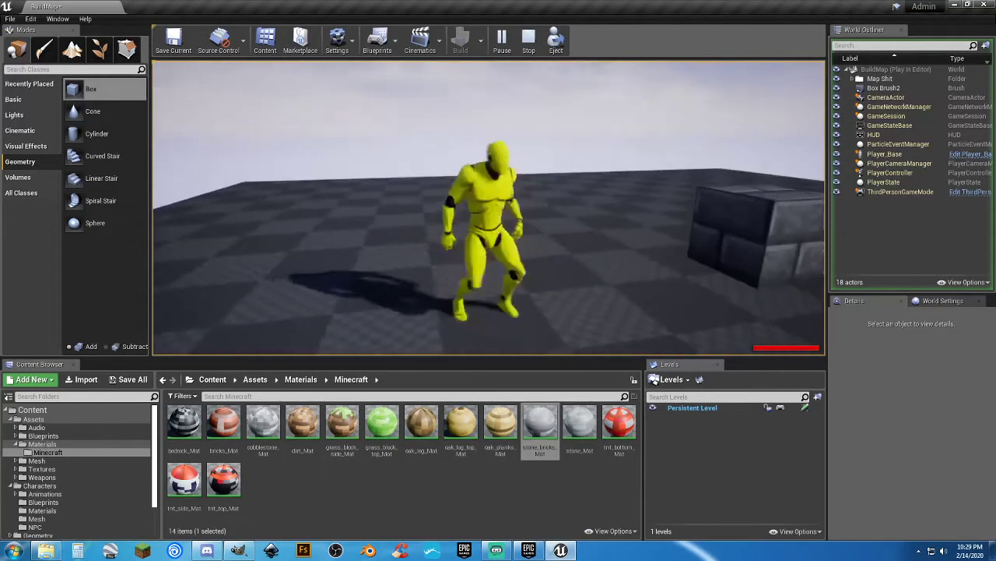
{"action": "key", "text": "d"}
{"action": "key", "text": "s"}
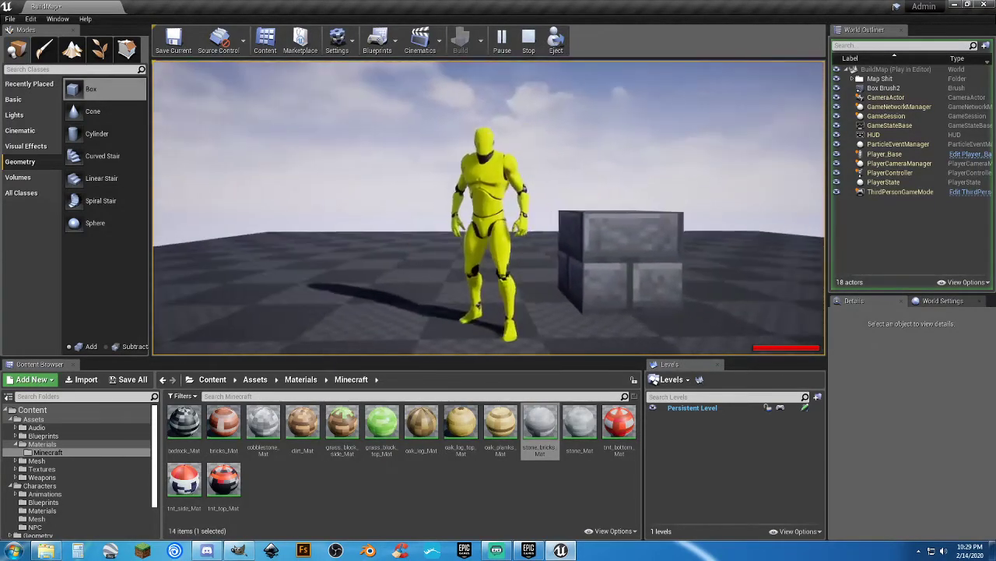
{"action": "key", "text": "a"}
{"action": "key", "text": "Escape"}
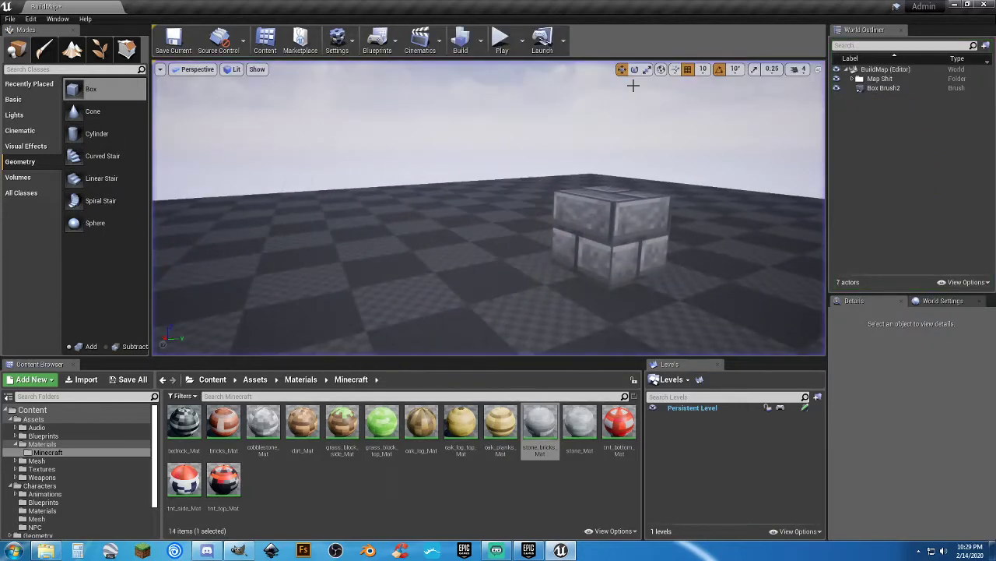
Delete the stone-brick box brush from the level
{"action": "left_click", "coordinate": [654, 226]}
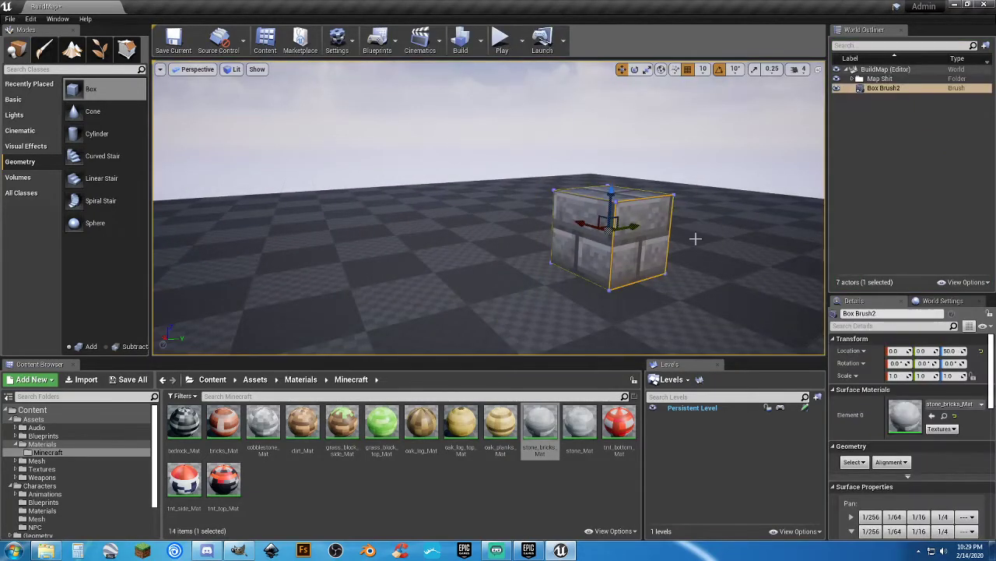
{"action": "key", "text": "Delete"}
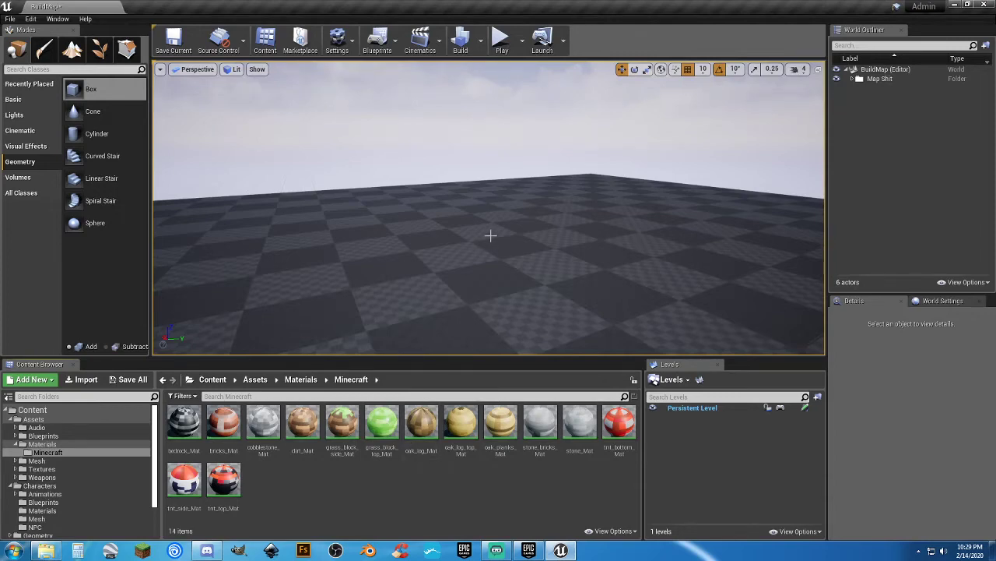
{"action": "right_click_drag", "start_coordinate": [489, 233], "coordinate": [483, 259]}
{"action": "scroll", "coordinate": [459, 235], "scroll_direction": "down", "scroll_amount": 3}
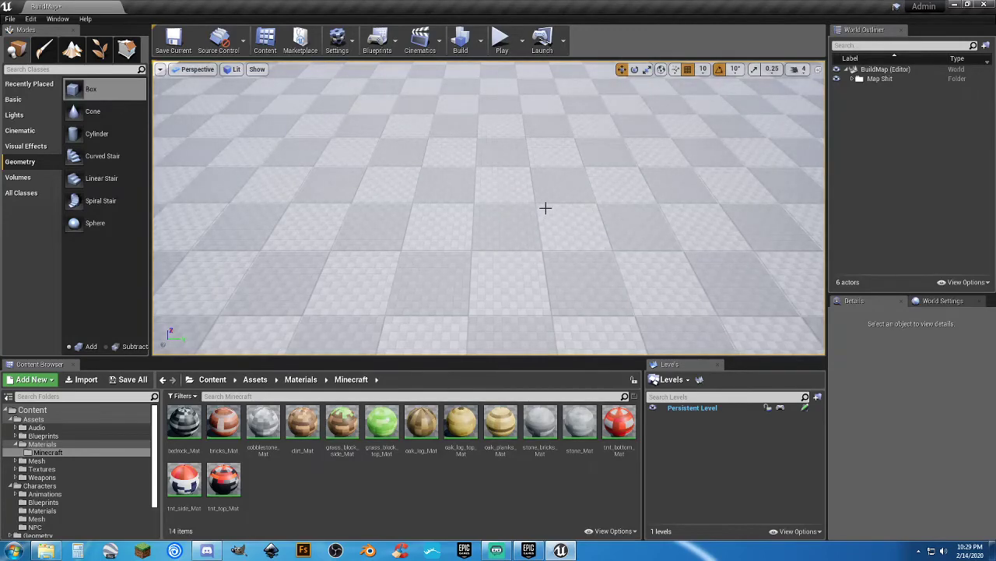
{"action": "right_click_drag", "start_coordinate": [509, 256], "coordinate": [510, 221]}
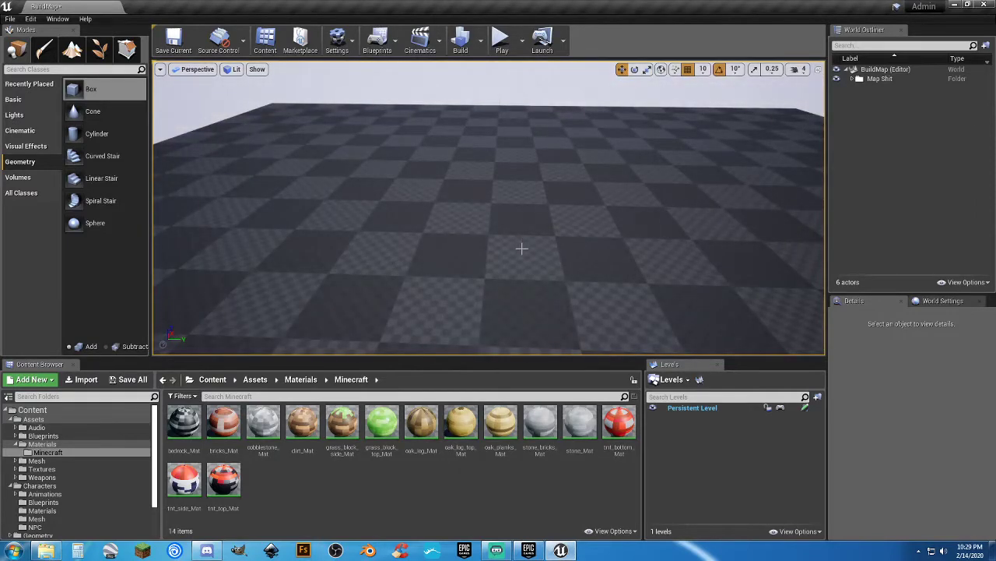
{"action": "right_click_drag", "start_coordinate": [499, 276], "coordinate": [448, 278]}
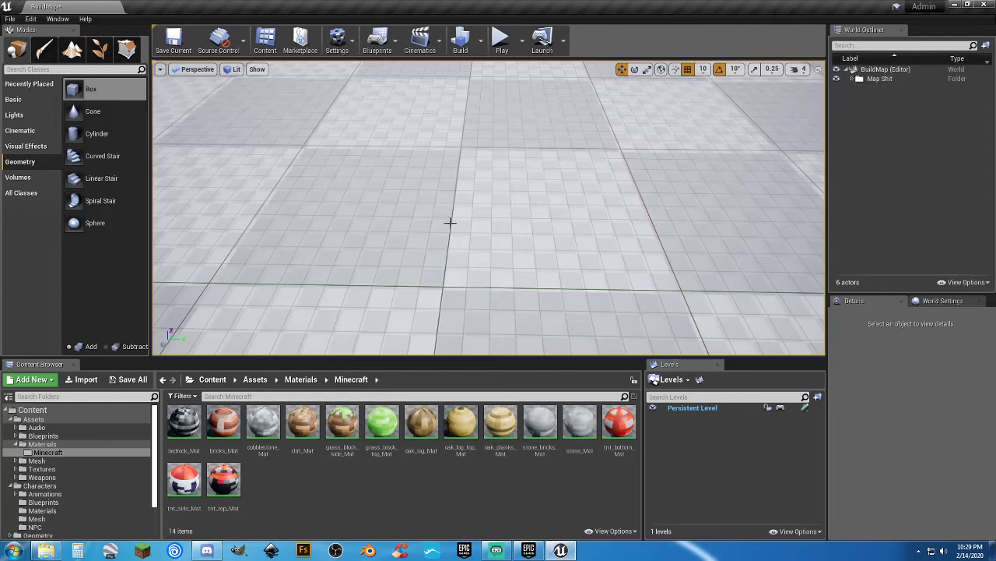
{"action": "scroll", "coordinate": [564, 203], "scroll_direction": "down", "scroll_amount": 10}
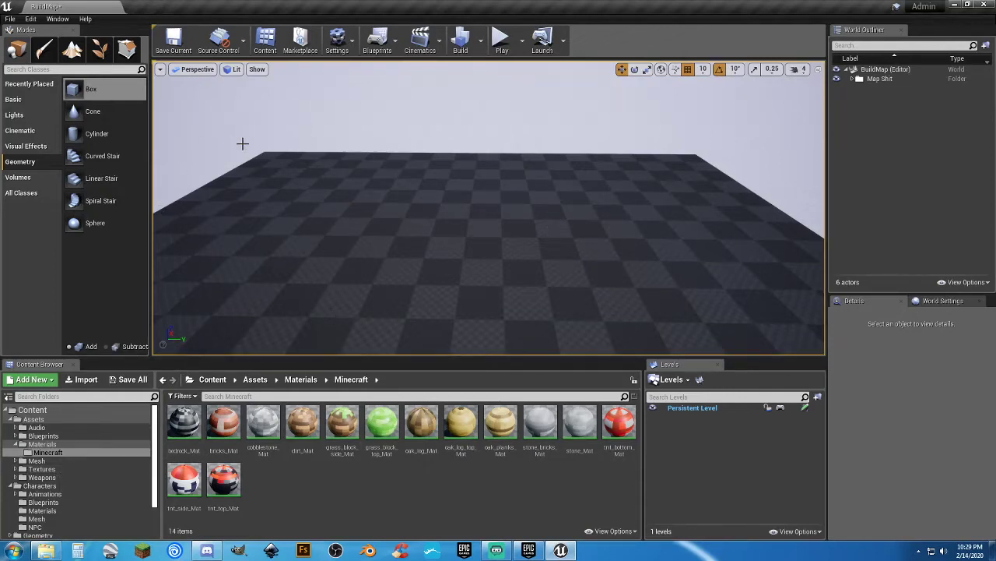
Place an additive box brush with the cobblestone material on the floor at X 100, Y 0, Z 100
{"action": "left_click", "coordinate": [77, 93]}
{"action": "left_click", "coordinate": [274, 441]}
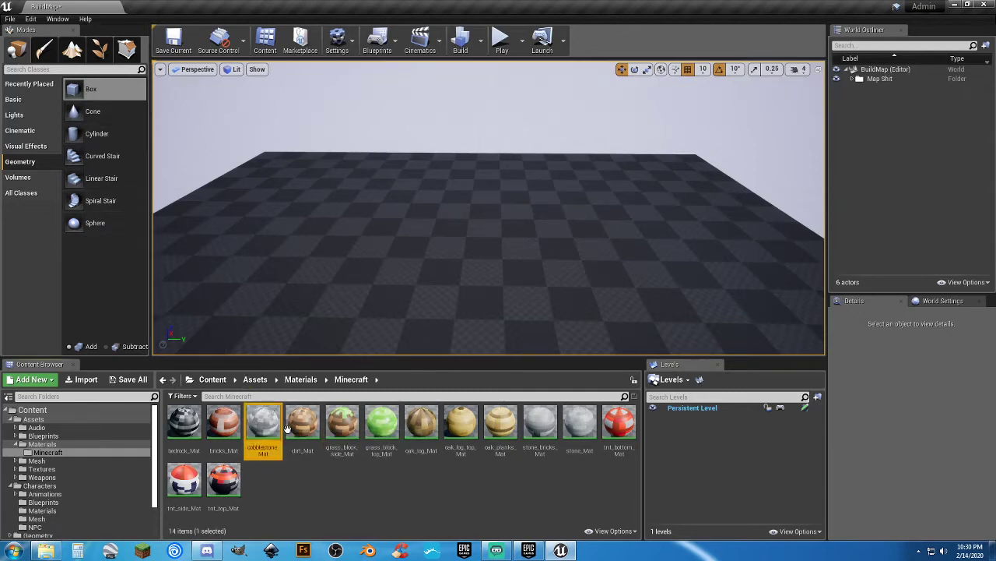
{"action": "left_click_drag", "start_coordinate": [74, 90], "coordinate": [279, 252]}
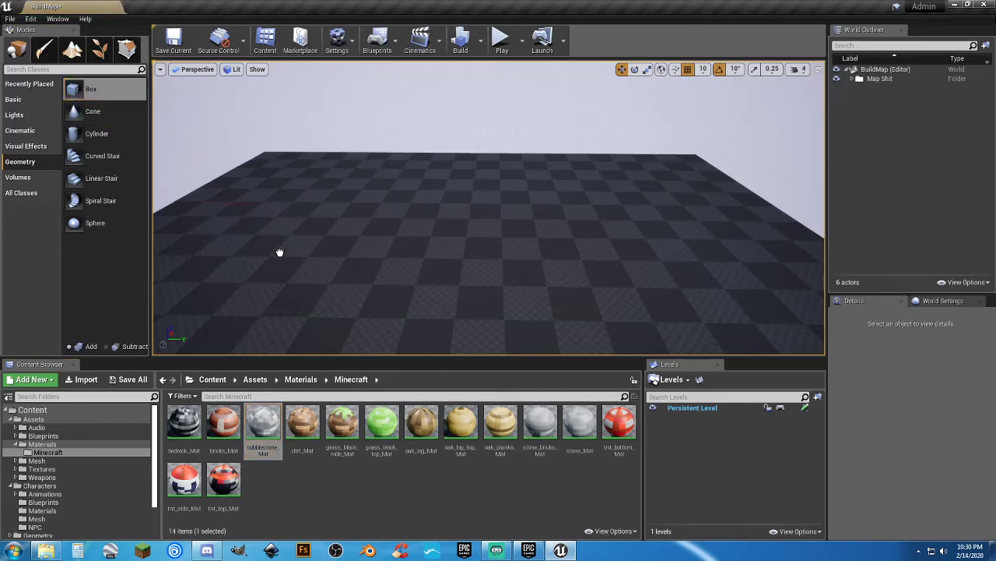
{"action": "left_click_drag", "start_coordinate": [428, 288], "coordinate": [463, 284]}
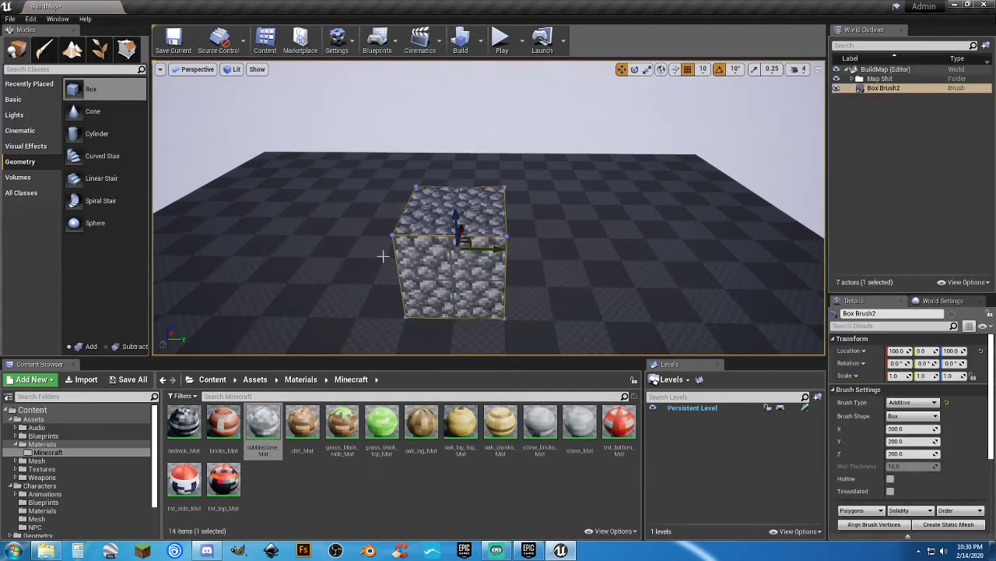
Set the cobblestone box brush's dimensions to X 100, Y 100 and Z 300
{"action": "left_click", "coordinate": [907, 430]}
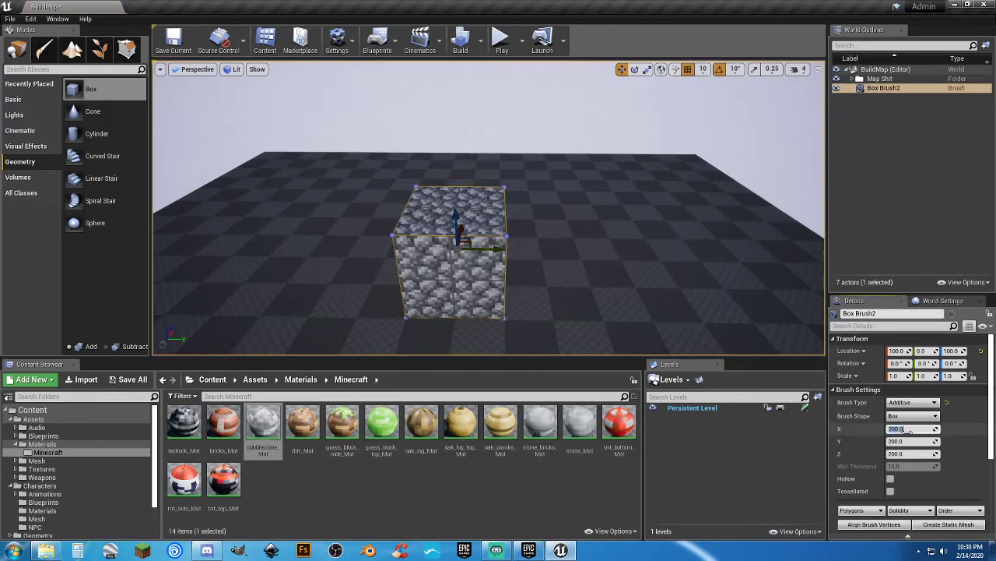
{"action": "type", "text": "100"}
{"action": "key", "text": "Tab"}
{"action": "type", "text": "1"}
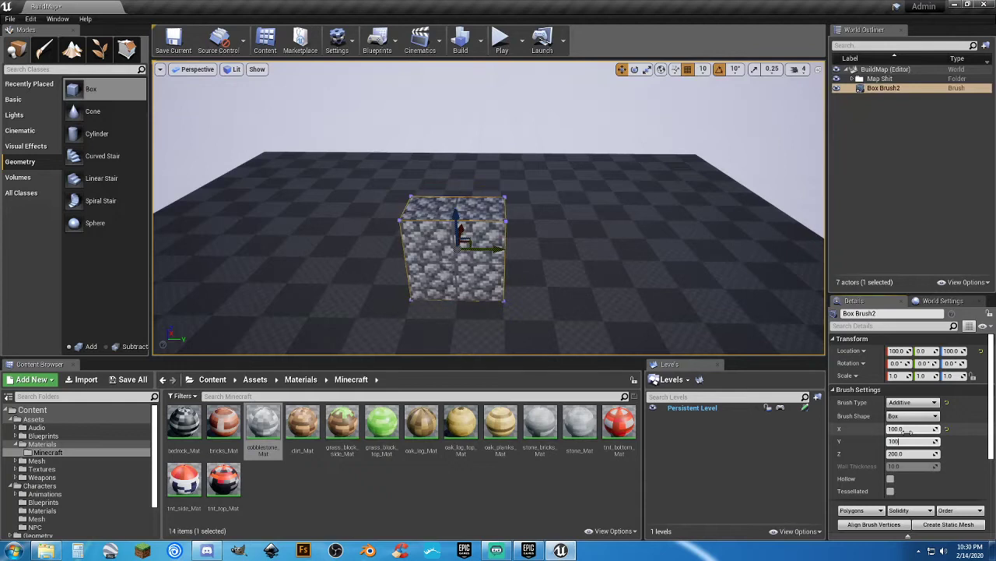
{"action": "type", "text": "00"}
{"action": "key", "text": "Tab"}
{"action": "key", "text": "Return"}
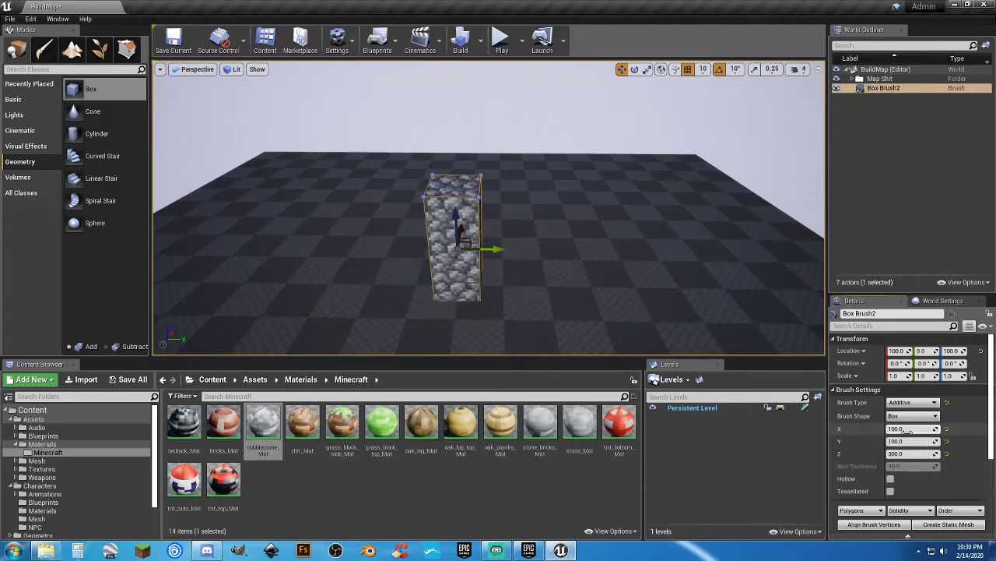
Set the cobblestone pillar's location to Z 150 and X 0 so it stands on the floor
{"action": "left_click", "coordinate": [958, 352]}
{"action": "type", "text": "150"}
{"action": "key", "text": "Return"}
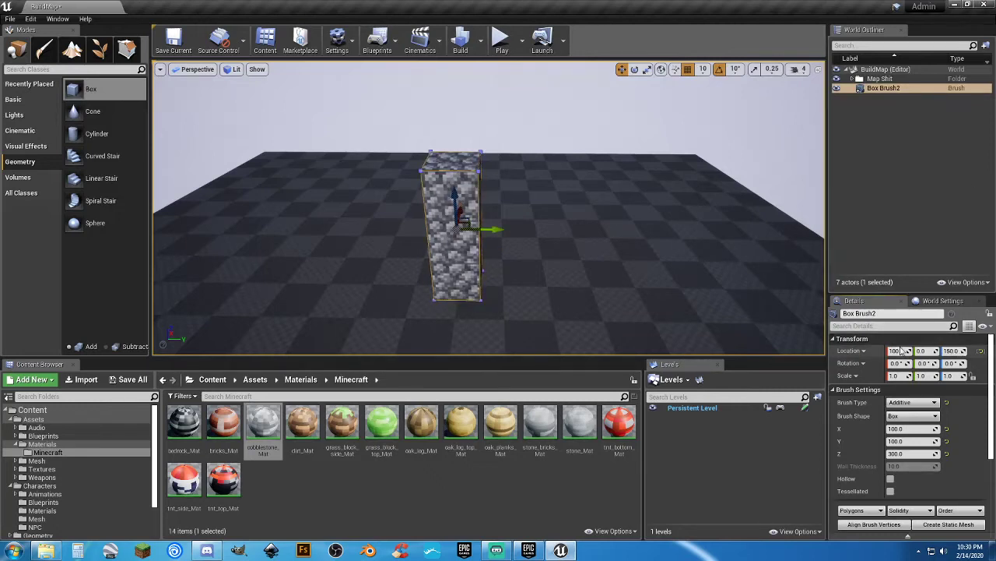
{"action": "type", "text": "0"}
{"action": "key", "text": "Tab"}
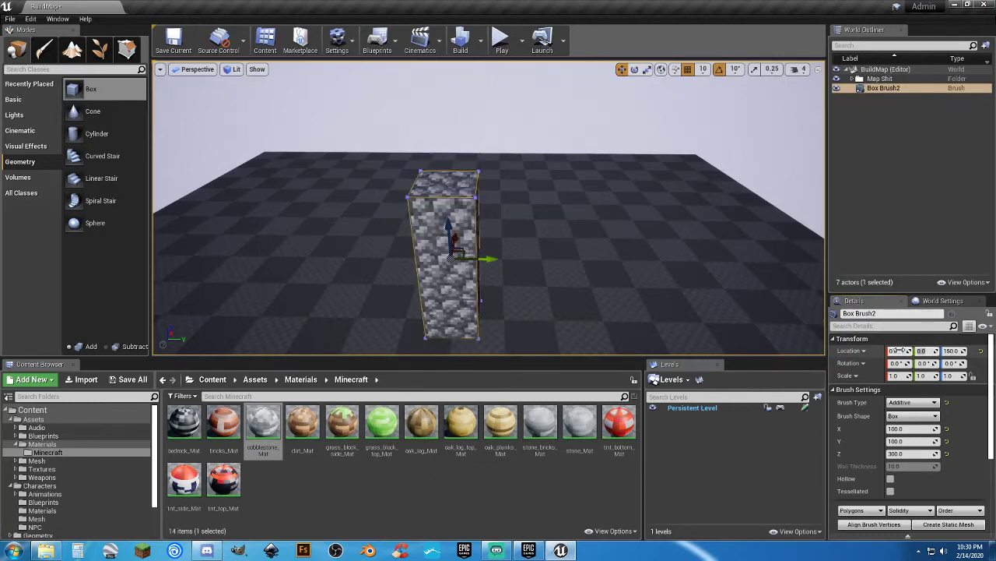
Move the cobblestone pillar to X -50, Y -50 to line it up with the floor's checker squares
{"action": "left_click_drag", "start_coordinate": [596, 309], "coordinate": [594, 310]}
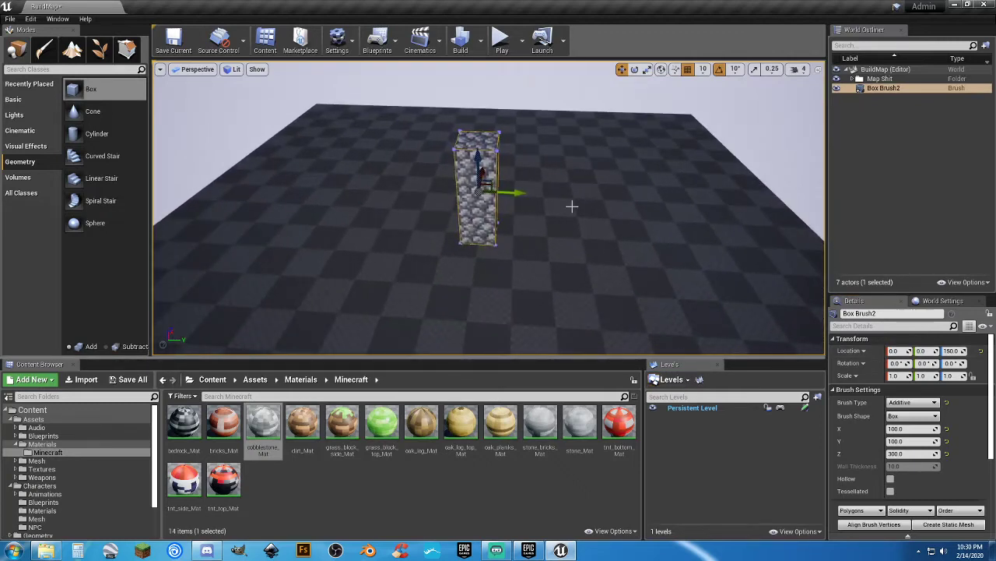
{"action": "right_click_drag", "start_coordinate": [571, 206], "coordinate": [571, 206]}
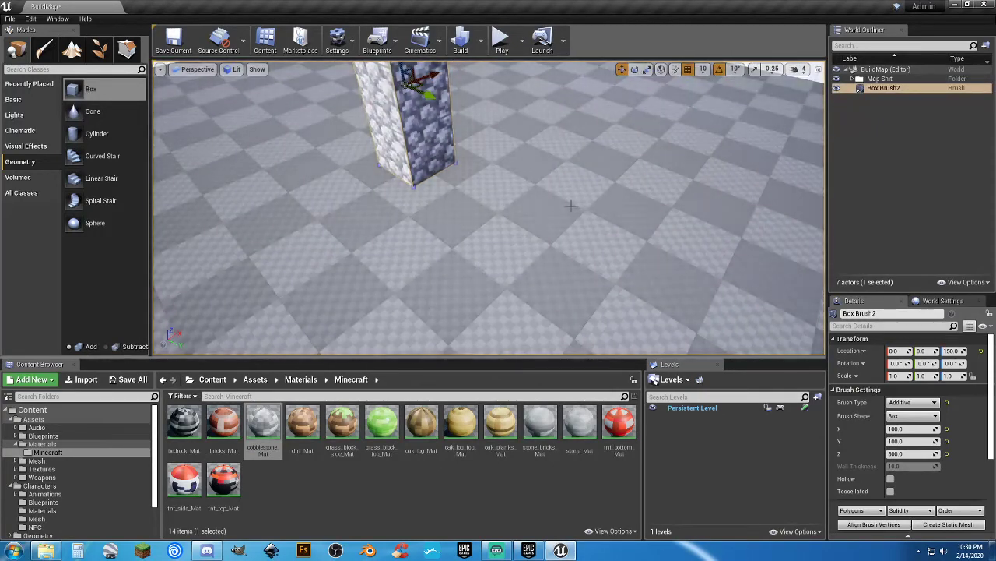
{"action": "mouse_move", "coordinate": [566, 204]}
{"action": "right_mouse_down"}
{"action": "mouse_move", "coordinate": [518, 186]}
{"action": "mouse_move", "coordinate": [565, 177]}
{"action": "right_mouse_up"}
{"action": "right_click_drag", "start_coordinate": [496, 175], "coordinate": [496, 174]}
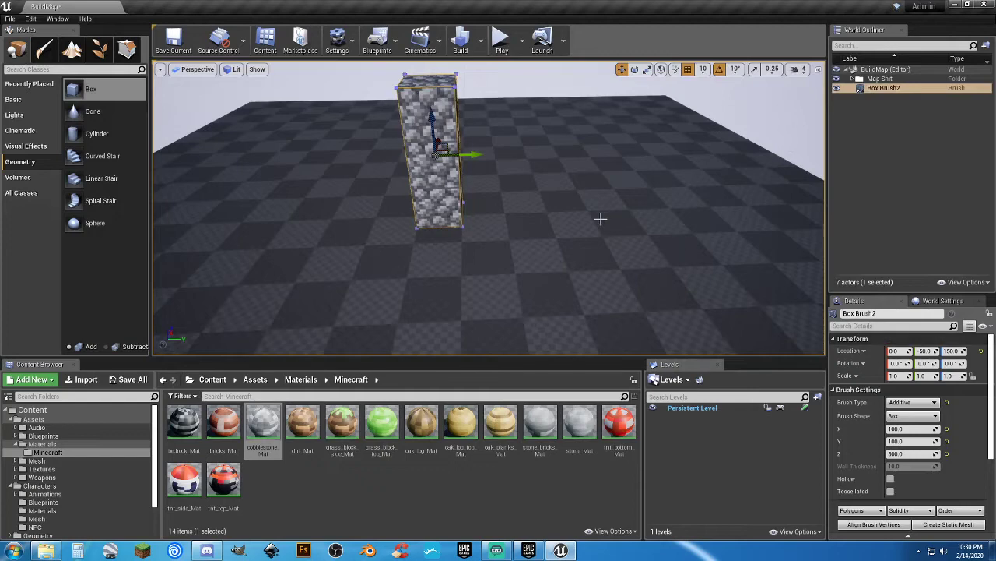
{"action": "right_click_drag", "start_coordinate": [600, 217], "coordinate": [601, 218]}
{"action": "mouse_move", "coordinate": [555, 170]}
{"action": "right_mouse_down"}
{"action": "mouse_move", "coordinate": [506, 152]}
{"action": "mouse_move", "coordinate": [506, 126]}
{"action": "right_mouse_up"}
{"action": "right_click_drag", "start_coordinate": [457, 192], "coordinate": [441, 192]}
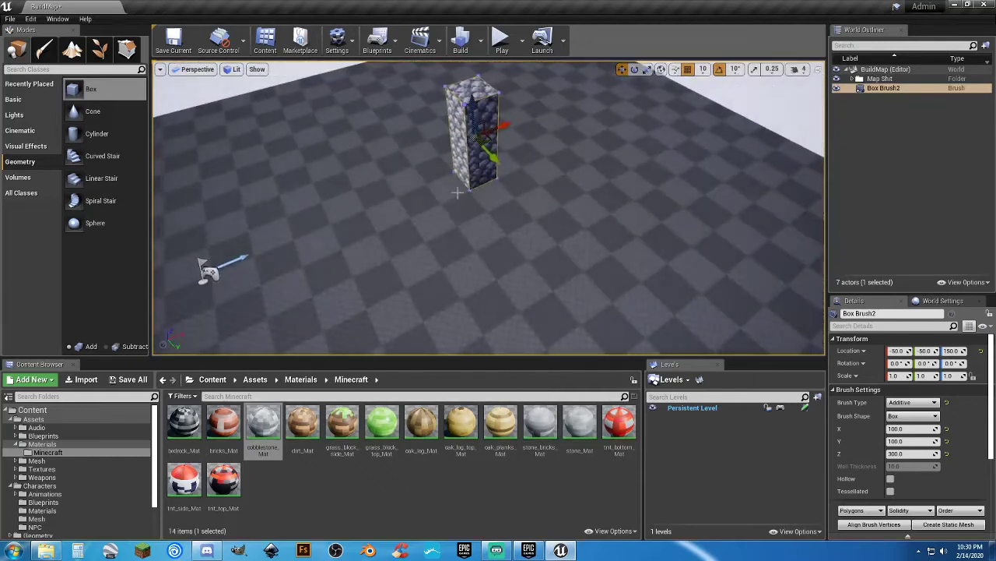
Slide the cobblestone pillar along the X axis to -350 and delete it from the level
{"action": "left_click_drag", "start_coordinate": [502, 126], "coordinate": [408, 155]}
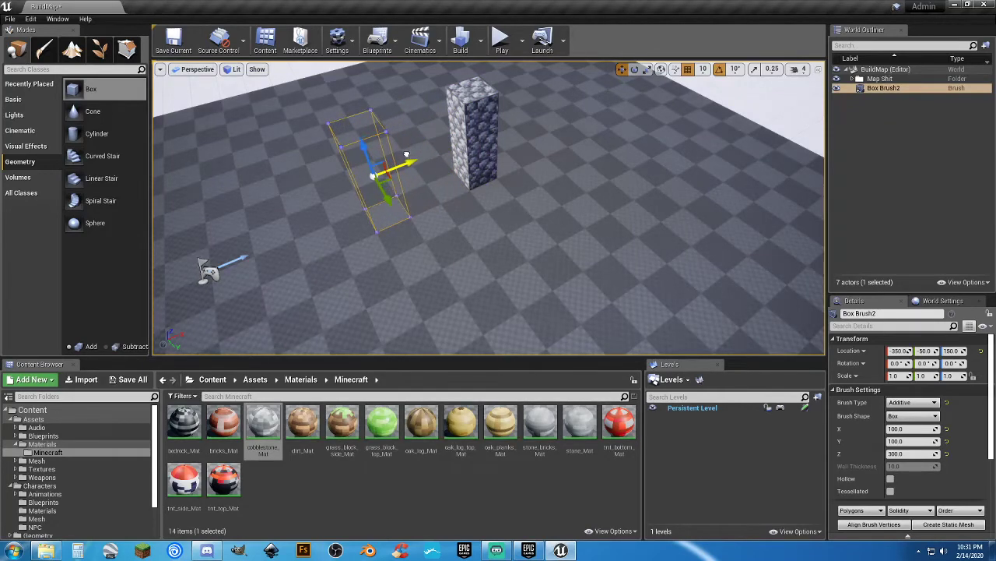
{"action": "key", "text": "f"}
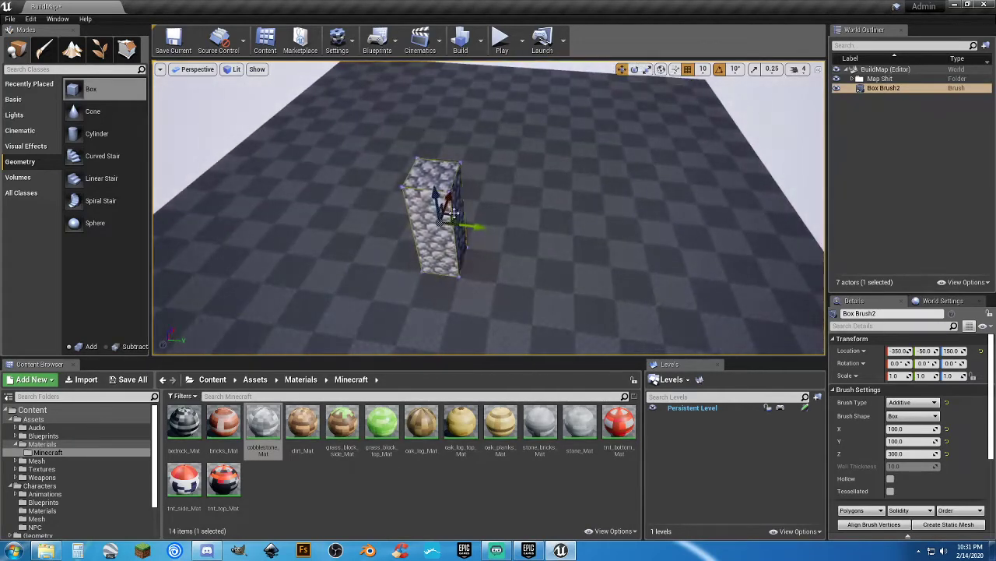
{"action": "mouse_move", "coordinate": [479, 227]}
{"action": "left_mouse_down"}
{"action": "mouse_move", "coordinate": [498, 228]}
{"action": "mouse_move", "coordinate": [402, 225]}
{"action": "mouse_move", "coordinate": [472, 225]}
{"action": "left_mouse_up"}
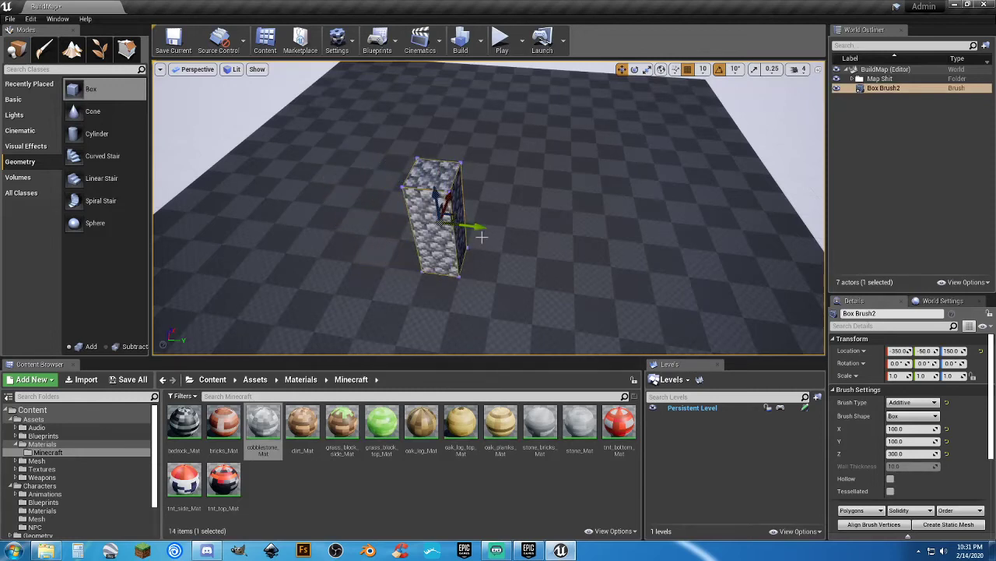
{"action": "key", "text": "Delete"}
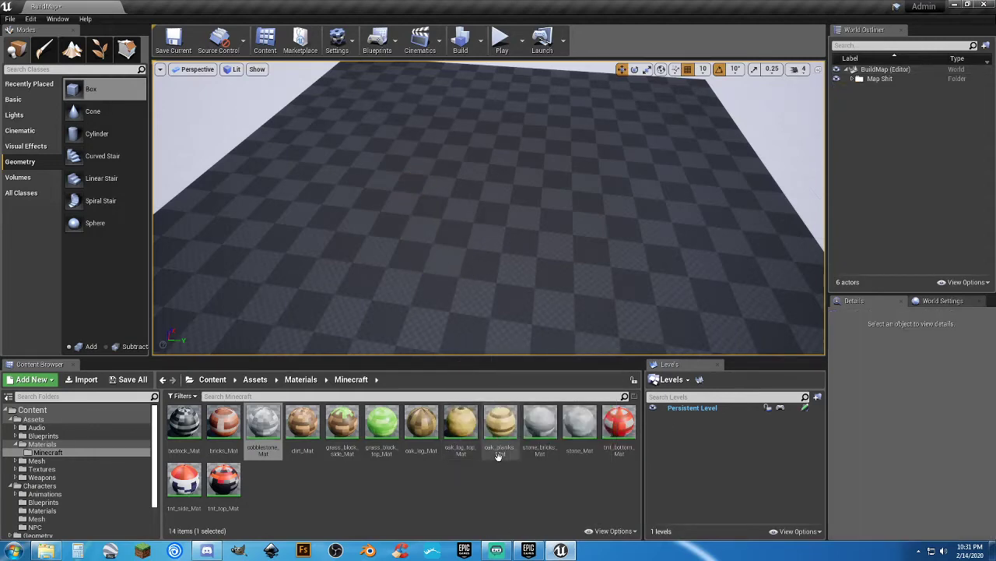
Place an additive box brush with the oak-planks material and set its location to X 0, Y 0, Z 150
{"action": "left_click", "coordinate": [500, 424]}
{"action": "mouse_move", "coordinate": [76, 94]}
{"action": "left_mouse_down"}
{"action": "mouse_move", "coordinate": [249, 151]}
{"action": "mouse_move", "coordinate": [462, 197]}
{"action": "left_mouse_up"}
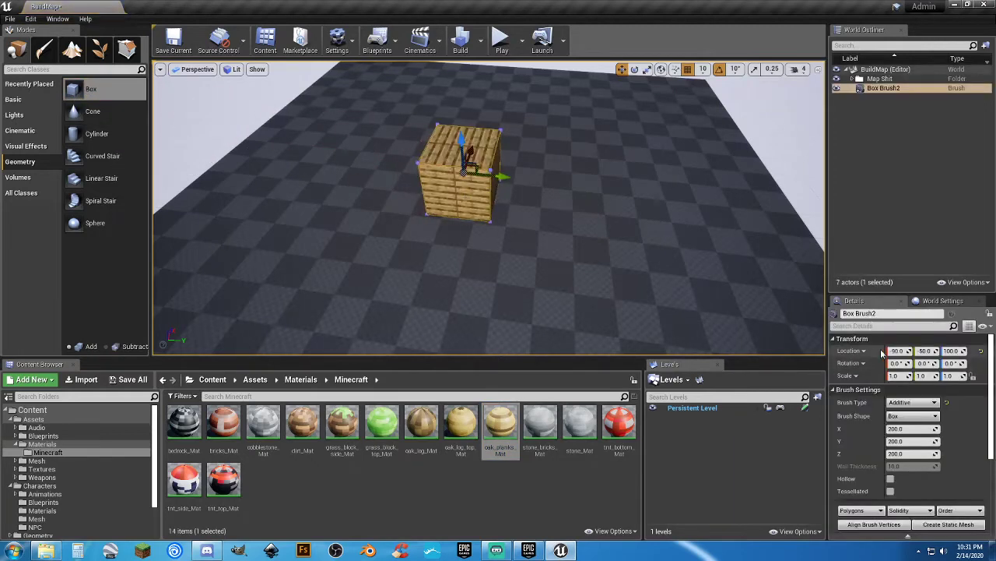
{"action": "key", "text": "Tab"}
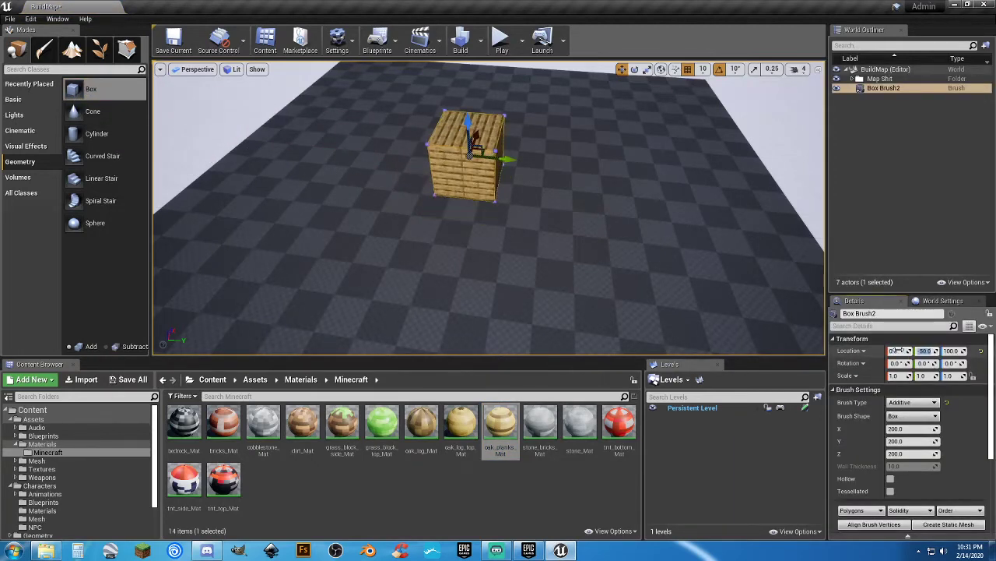
{"action": "type", "text": "0"}
{"action": "key", "text": "Tab"}
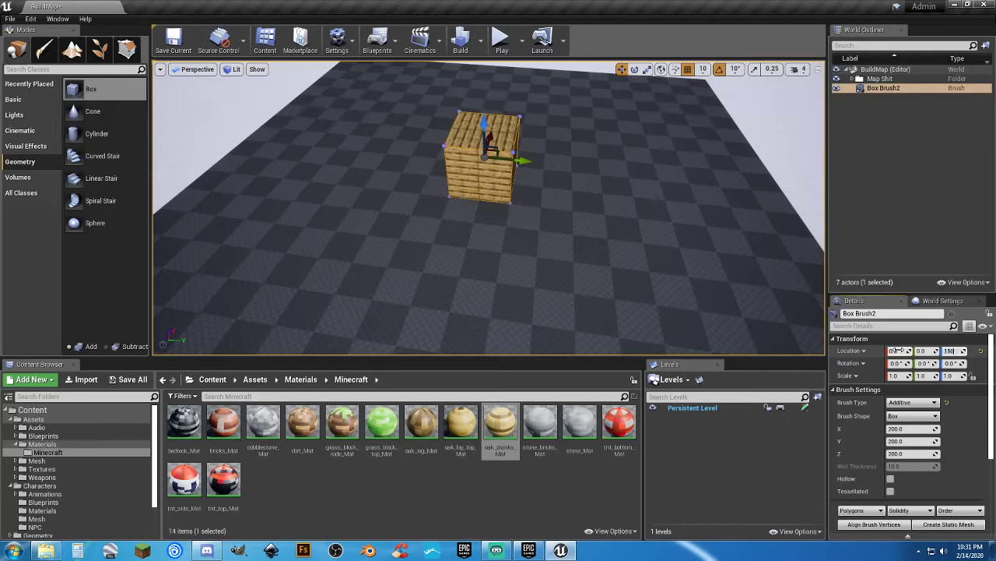
{"action": "type", "text": "150"}
{"action": "key", "text": "Return"}
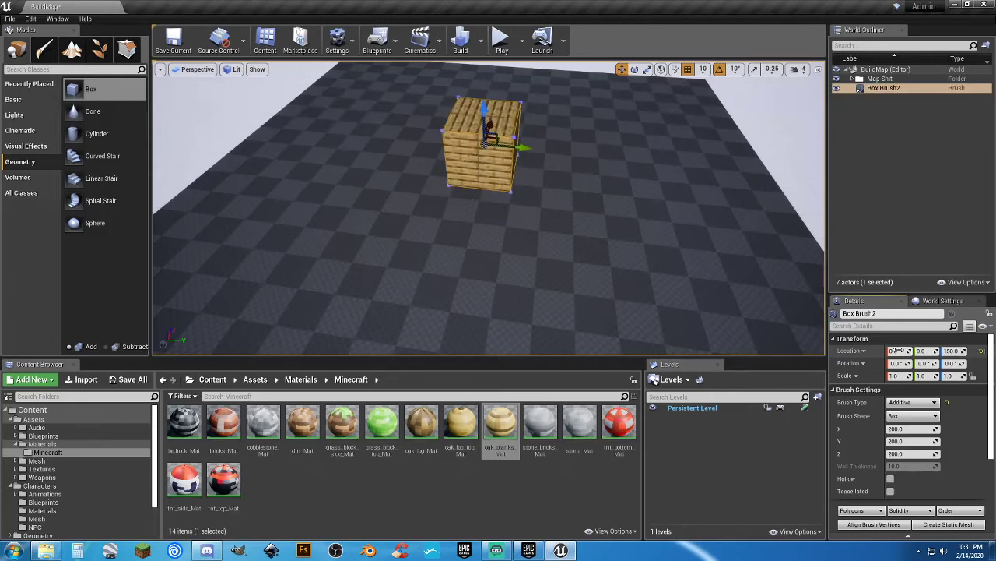
Size the oak-planks brush into a wall with X 100, Y 500 and Z 300
{"action": "left_click", "coordinate": [903, 428]}
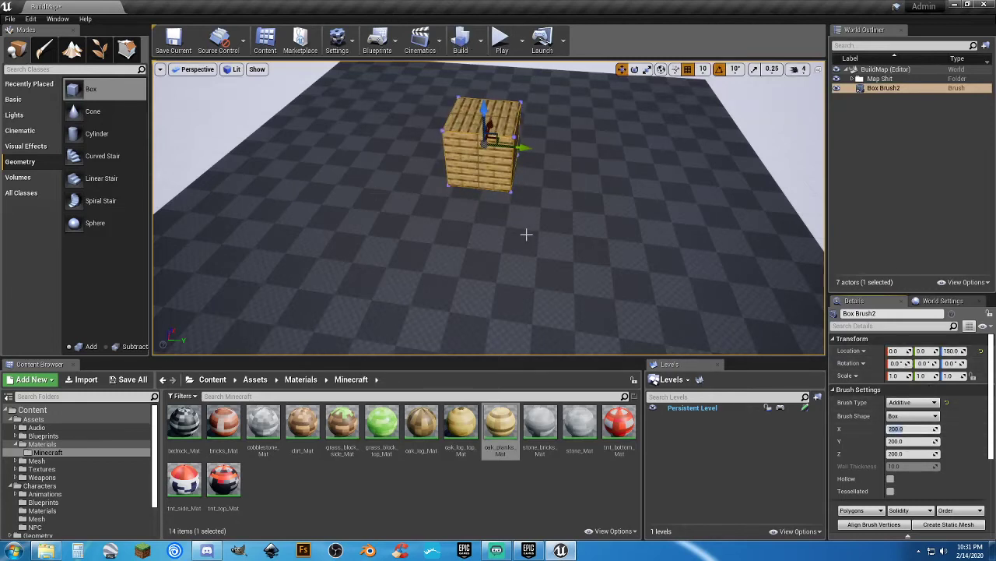
{"action": "type", "text": "100"}
{"action": "key", "text": "Tab"}
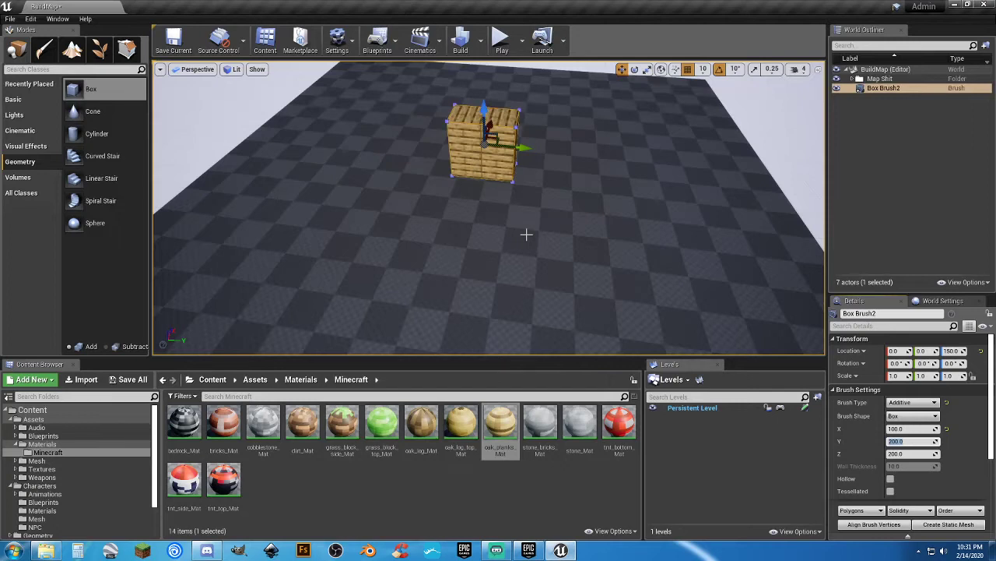
{"action": "key", "text": "Tab"}
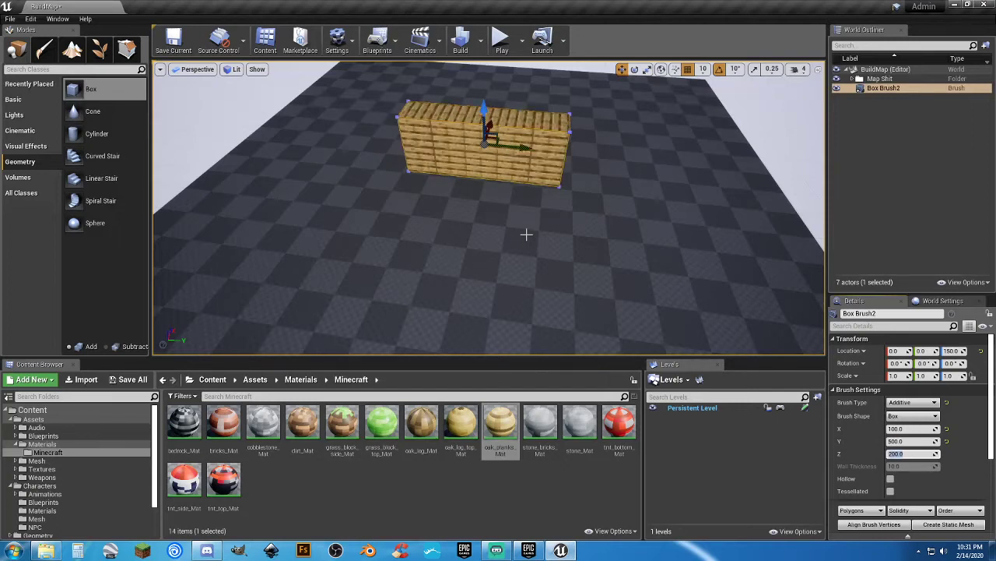
{"action": "key", "text": "Return"}
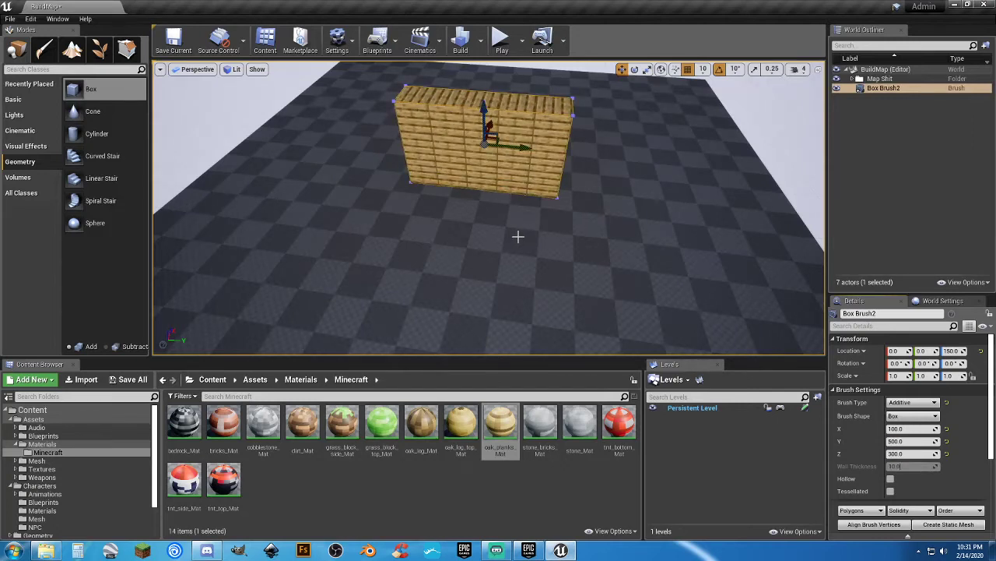
Move the oak-planks wall to X -50, Y -50 to align it with the floor's checker squares
{"action": "mouse_move", "coordinate": [489, 234]}
{"action": "right_mouse_down"}
{"action": "mouse_move", "coordinate": [444, 210]}
{"action": "mouse_move", "coordinate": [436, 187]}
{"action": "mouse_move", "coordinate": [492, 178]}
{"action": "right_mouse_up"}
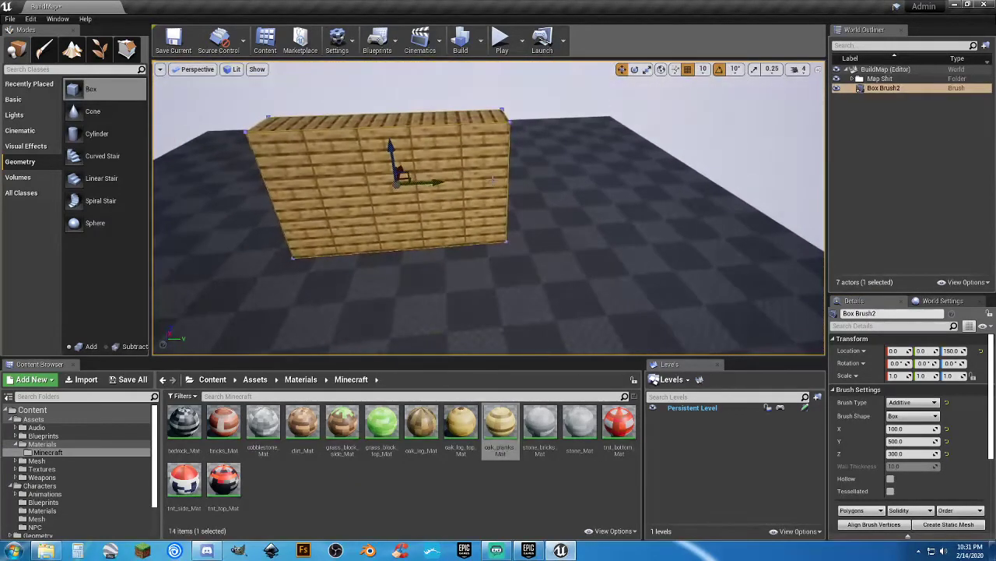
{"action": "left_click_drag", "start_coordinate": [443, 180], "coordinate": [420, 185]}
{"action": "right_click_drag", "start_coordinate": [420, 184], "coordinate": [489, 171]}
{"action": "mouse_move", "coordinate": [500, 150]}
{"action": "left_mouse_down"}
{"action": "mouse_move", "coordinate": [474, 148]}
{"action": "mouse_move", "coordinate": [508, 195]}
{"action": "left_mouse_up"}
{"action": "mouse_move", "coordinate": [508, 196]}
{"action": "right_mouse_down"}
{"action": "mouse_move", "coordinate": [440, 198]}
{"action": "mouse_move", "coordinate": [456, 196]}
{"action": "right_mouse_up"}
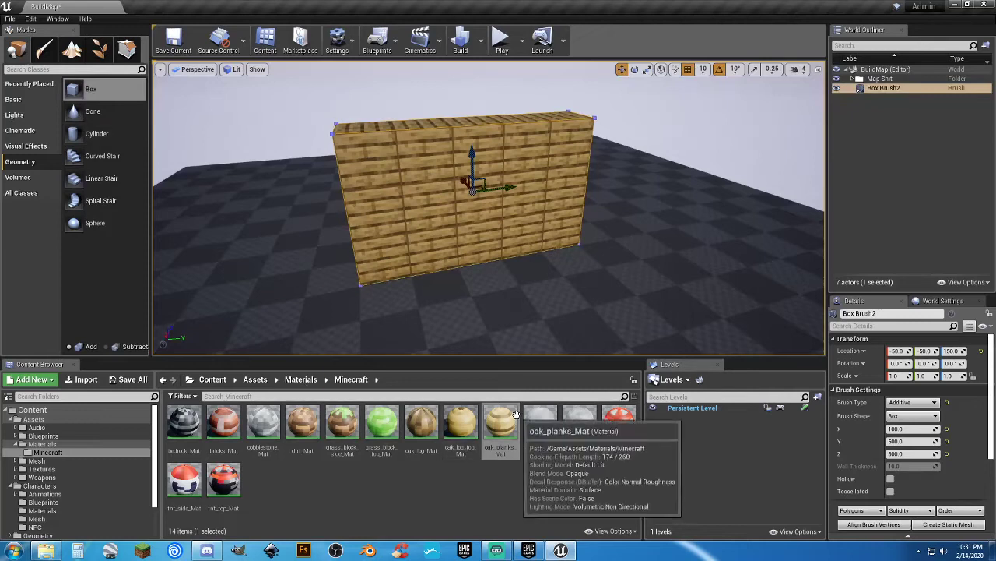
Place a second oak-planks box brush in front of the wall and set its X dimension to 110 and Y to 100
{"action": "mouse_move", "coordinate": [78, 90]}
{"action": "left_mouse_down"}
{"action": "mouse_move", "coordinate": [436, 249]}
{"action": "mouse_move", "coordinate": [510, 299]}
{"action": "left_mouse_up"}
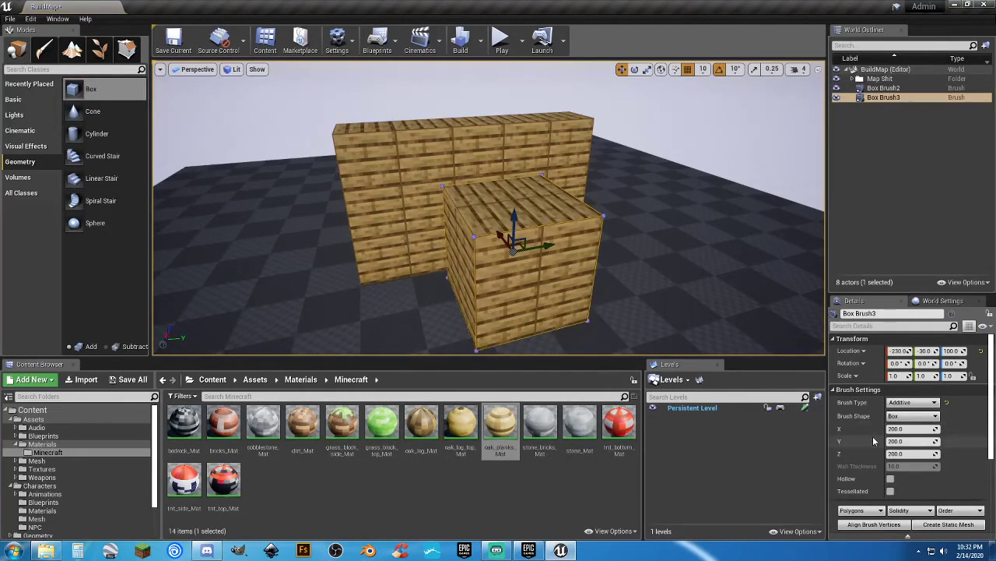
{"action": "left_click", "coordinate": [906, 429]}
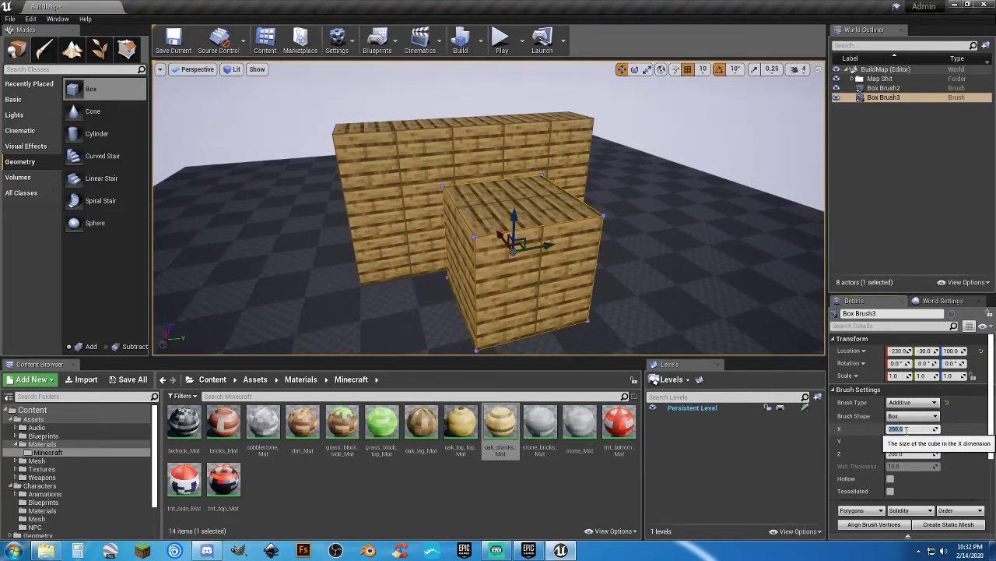
{"action": "key", "text": "Return"}
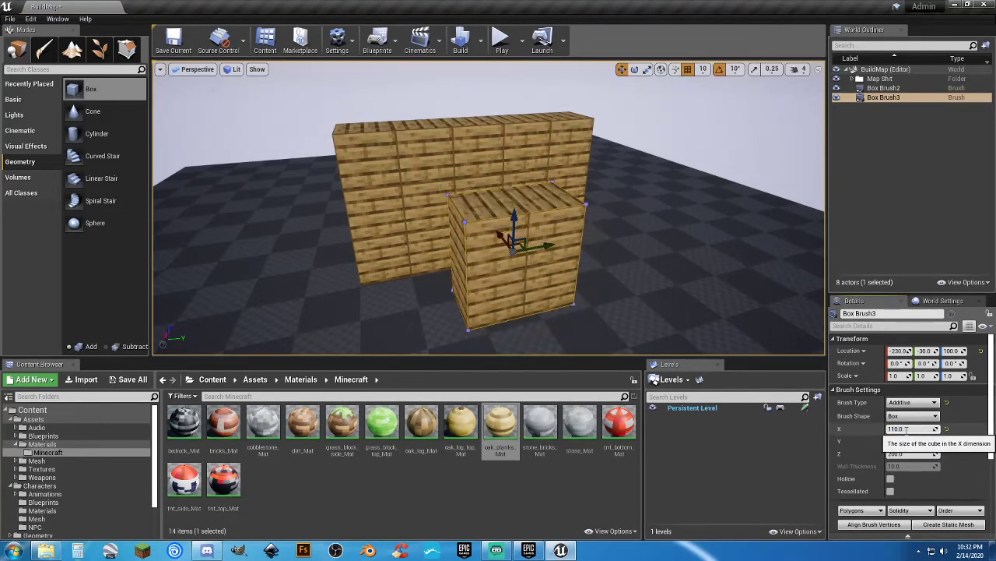
{"action": "left_click", "coordinate": [909, 441]}
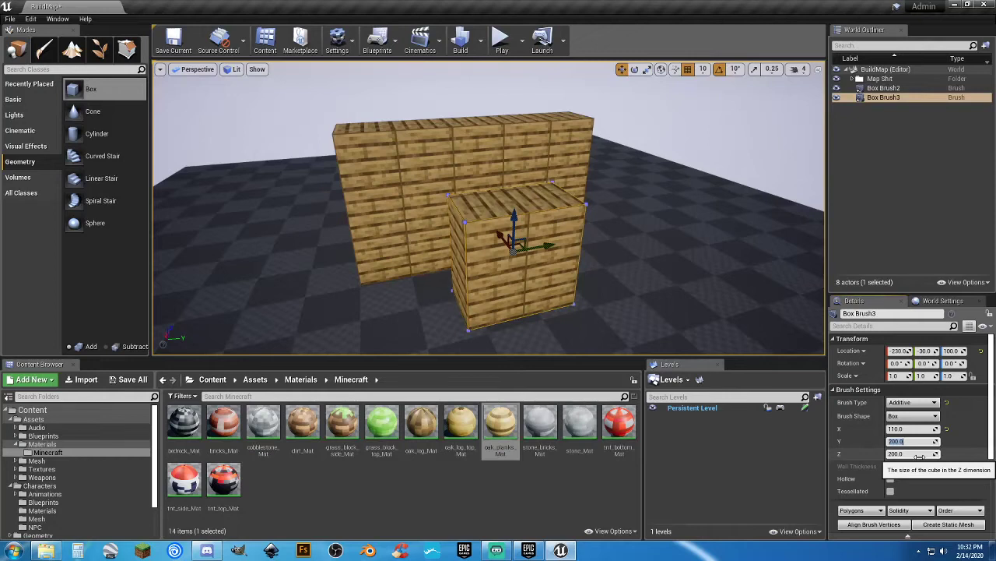
{"action": "type", "text": "100"}
{"action": "key", "text": "Tab"}
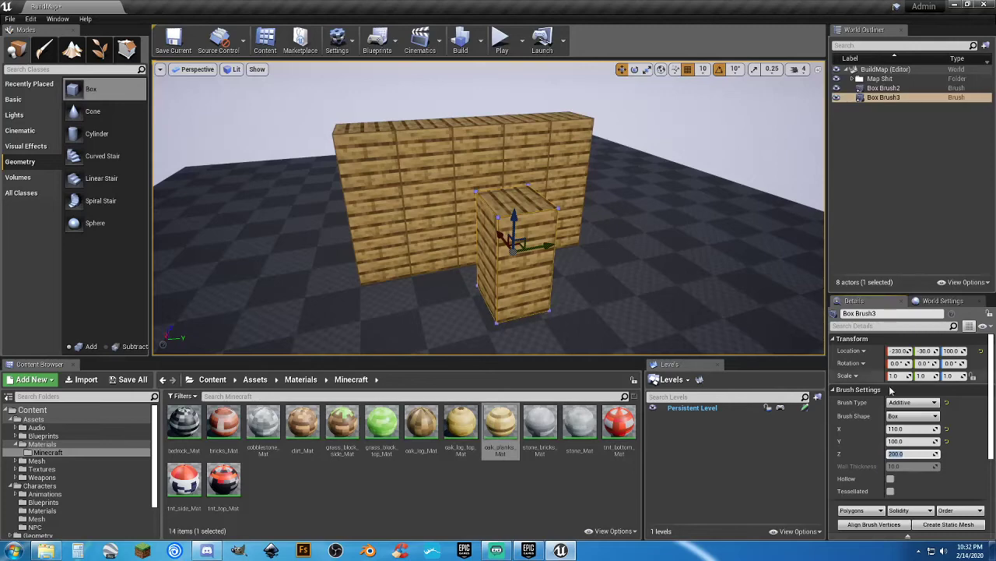
Make the second box brush subtractive and move it to X -50, Y -50 to cut a doorway in the wall's middle
{"action": "left_click", "coordinate": [912, 401]}
{"action": "left_click", "coordinate": [903, 418]}
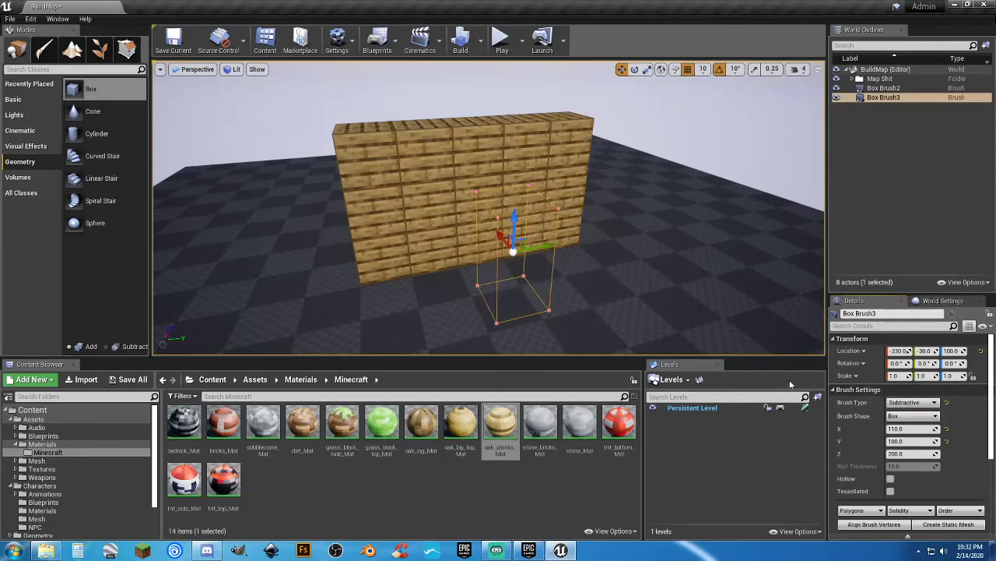
{"action": "right_click_drag", "start_coordinate": [575, 286], "coordinate": [656, 288]}
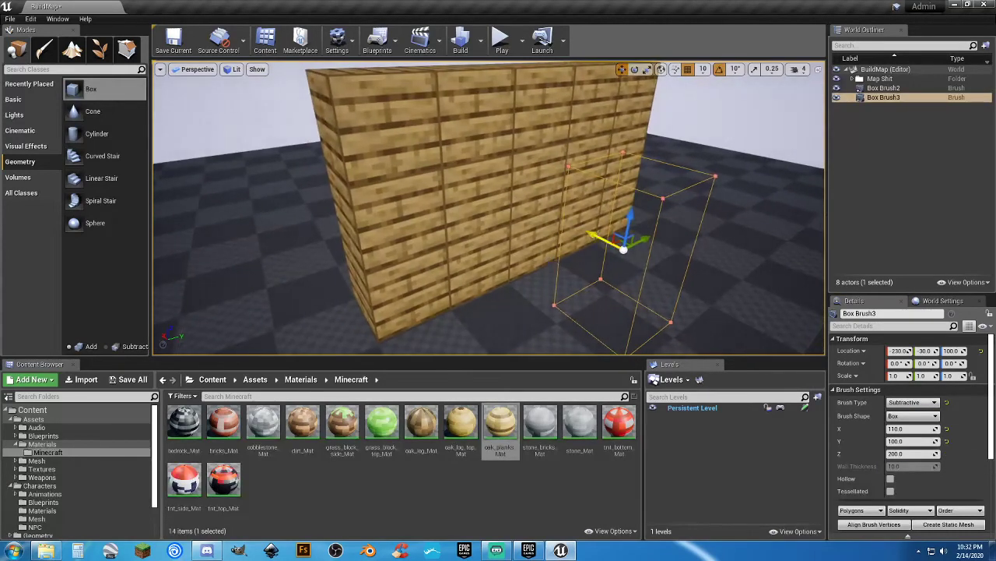
{"action": "mouse_move", "coordinate": [622, 248]}
{"action": "left_mouse_down"}
{"action": "mouse_move", "coordinate": [503, 193]}
{"action": "mouse_move", "coordinate": [540, 197]}
{"action": "left_mouse_up"}
{"action": "right_click_drag", "start_coordinate": [540, 197], "coordinate": [498, 198]}
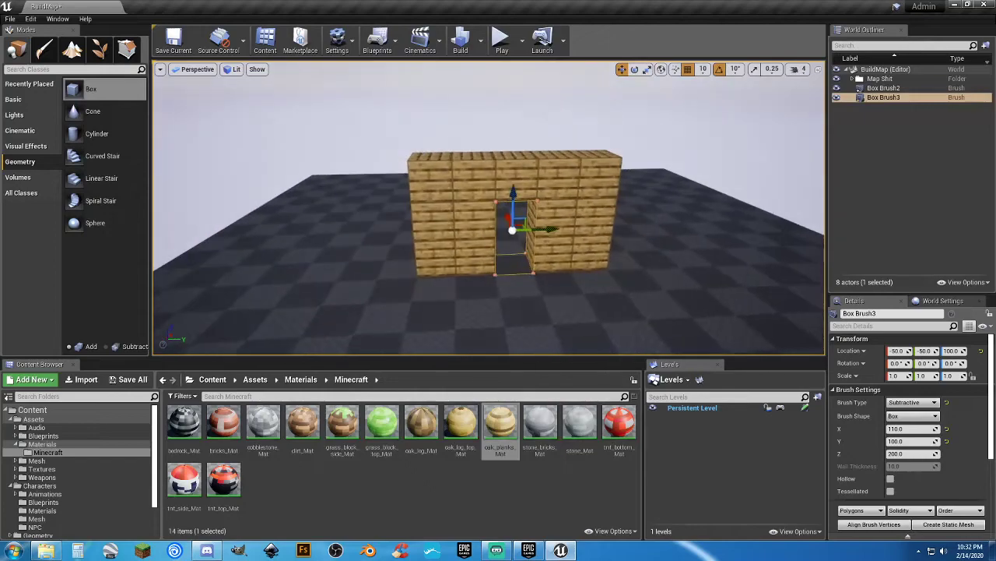
Play-test the level by running the character up to the oak-planks wall and doorway, and end the session
{"action": "left_click", "coordinate": [502, 41]}
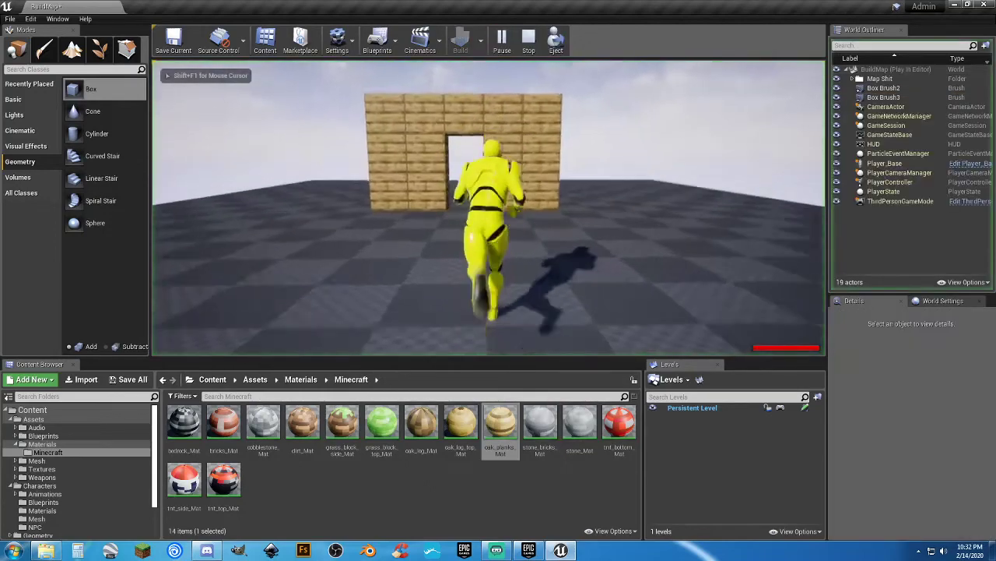
{"action": "key", "text": "w"}
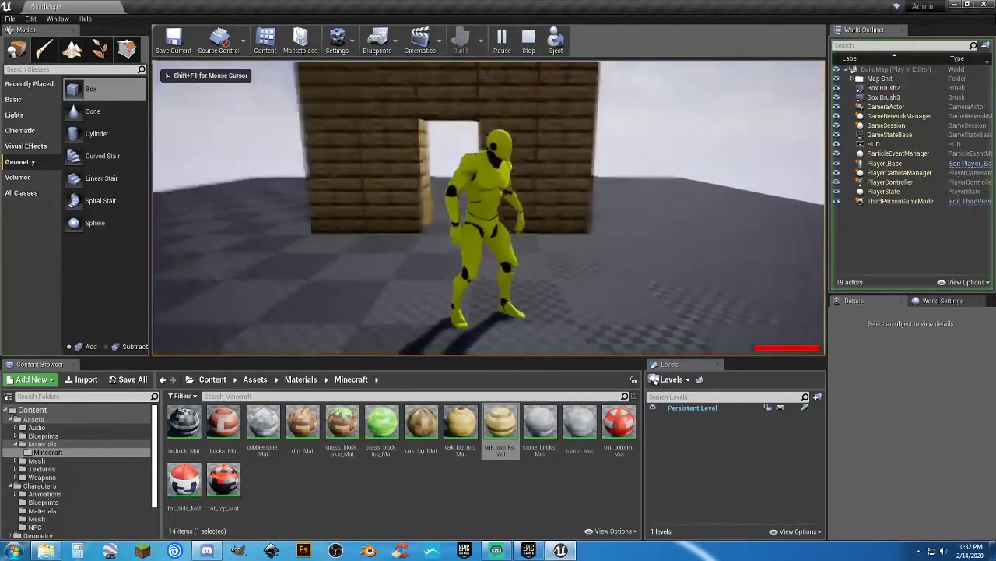
{"action": "key", "text": "w"}
{"action": "key", "text": "w"}
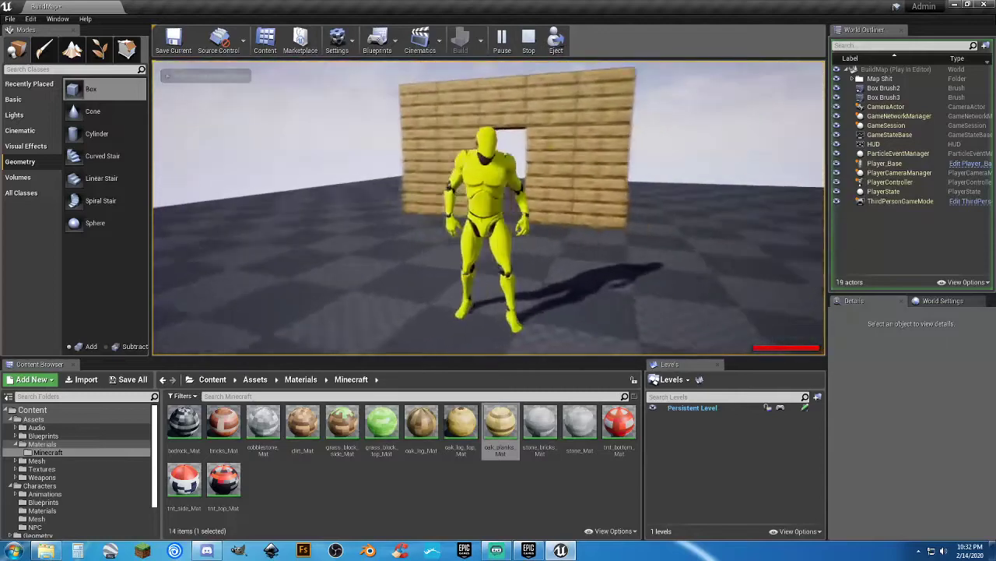
{"action": "key", "text": "shift+F1"}
{"action": "key", "text": "Escape"}
Place a cobblestone box brush beside the wall and size it into a pillar with X 100, Y 100 and Z 300
{"action": "mouse_move", "coordinate": [553, 289]}
{"action": "right_mouse_down"}
{"action": "mouse_move", "coordinate": [545, 234]}
{"action": "mouse_move", "coordinate": [576, 327]}
{"action": "mouse_move", "coordinate": [554, 289]}
{"action": "right_mouse_up"}
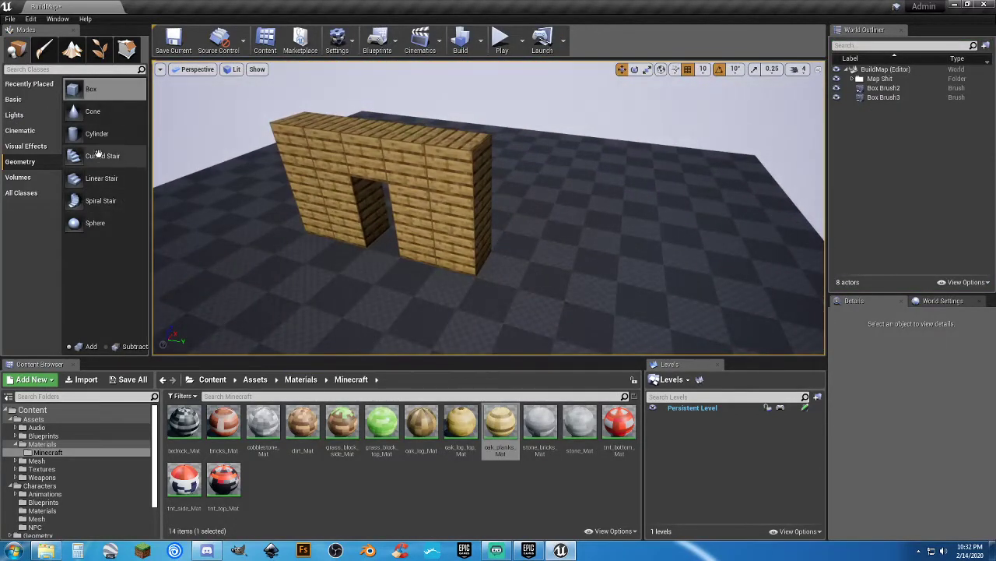
{"action": "left_click_drag", "start_coordinate": [263, 425], "coordinate": [318, 334]}
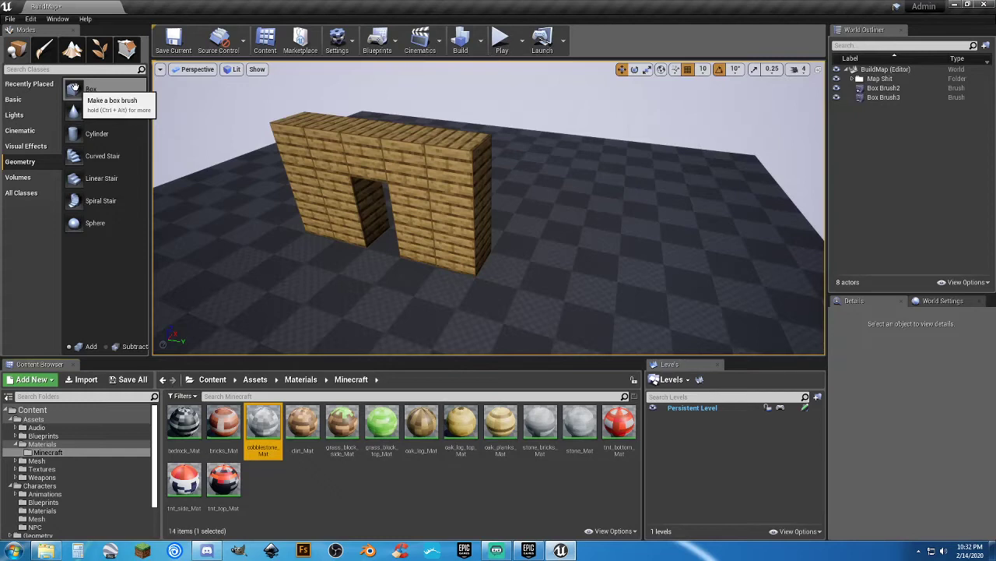
{"action": "mouse_move", "coordinate": [72, 88]}
{"action": "left_mouse_down"}
{"action": "mouse_move", "coordinate": [545, 272]}
{"action": "mouse_move", "coordinate": [548, 255]}
{"action": "left_mouse_up"}
{"action": "left_click", "coordinate": [901, 429]}
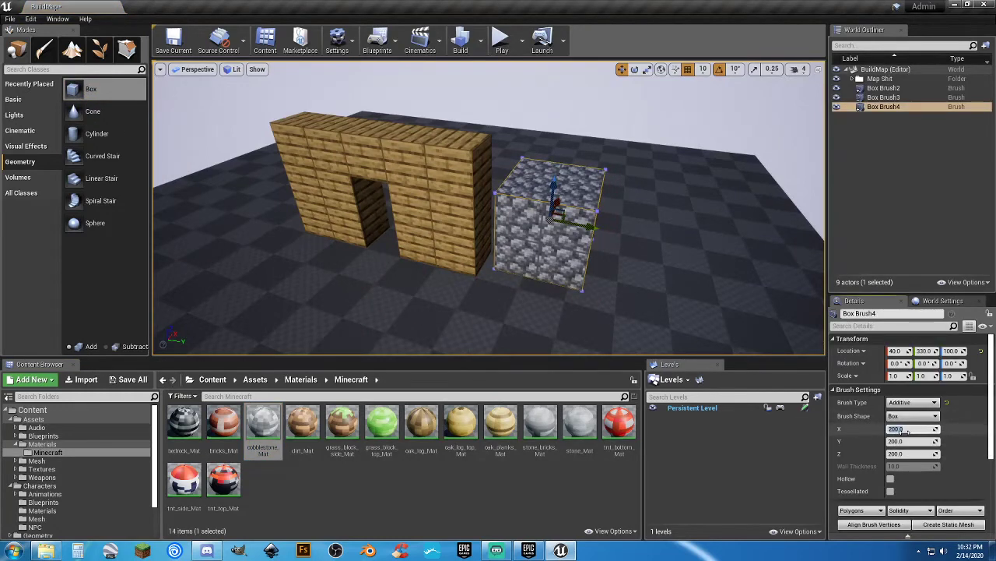
{"action": "key", "text": "Tab"}
{"action": "type", "text": "100"}
{"action": "key", "text": "Tab"}
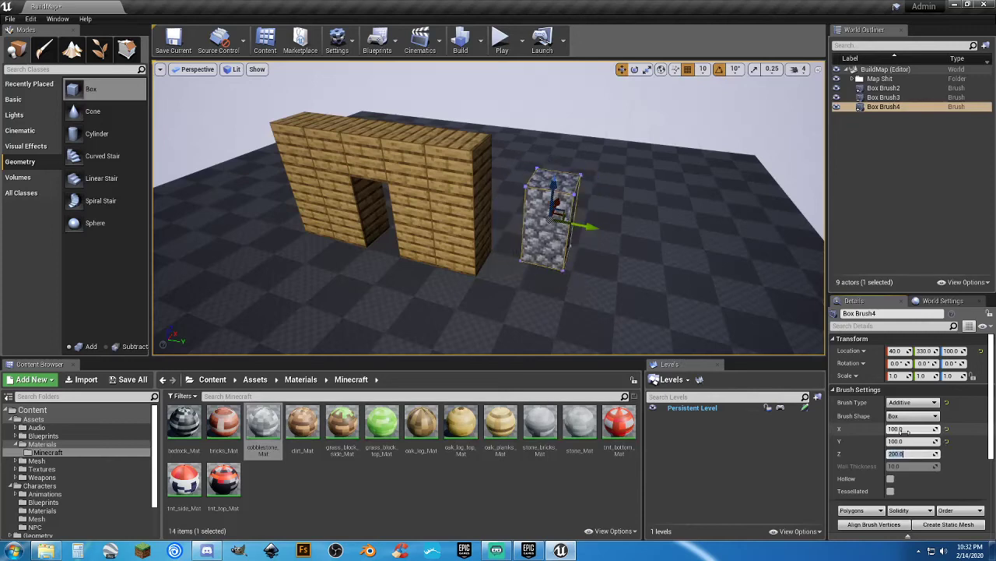
{"action": "type", "text": "300"}
{"action": "key", "text": "Tab"}
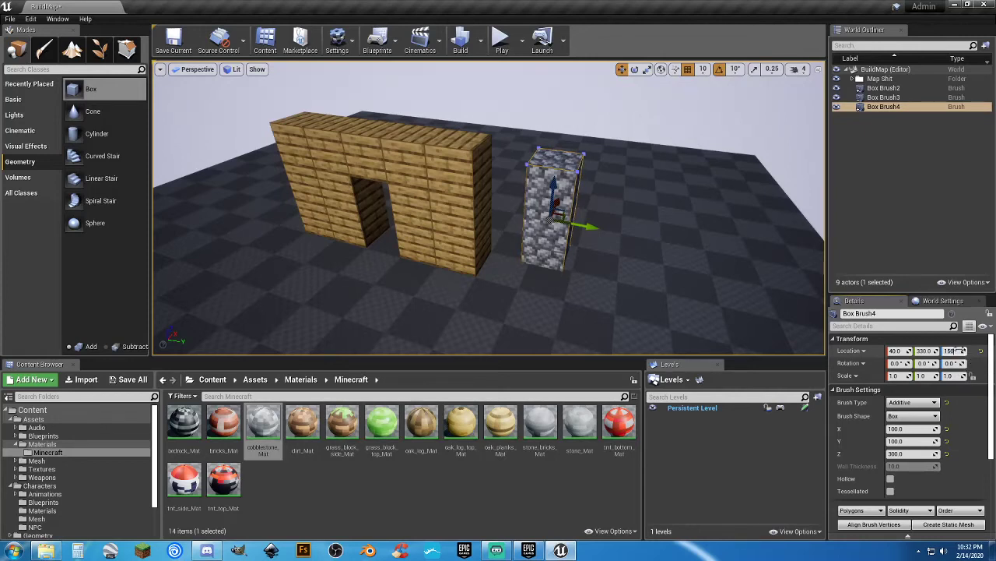
Move the cobblestone pillar to X -50, Y 250, Z 150 so it sits flush against the wall's end
{"action": "left_click", "coordinate": [959, 351]}
{"action": "type", "text": "150"}
{"action": "key", "text": "Return"}
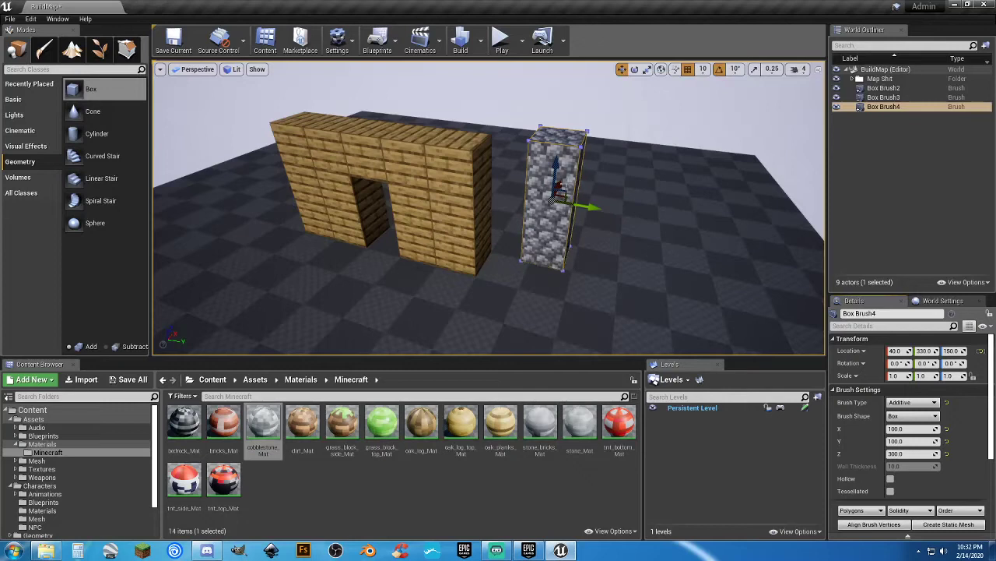
{"action": "left_click_drag", "start_coordinate": [559, 186], "coordinate": [545, 221]}
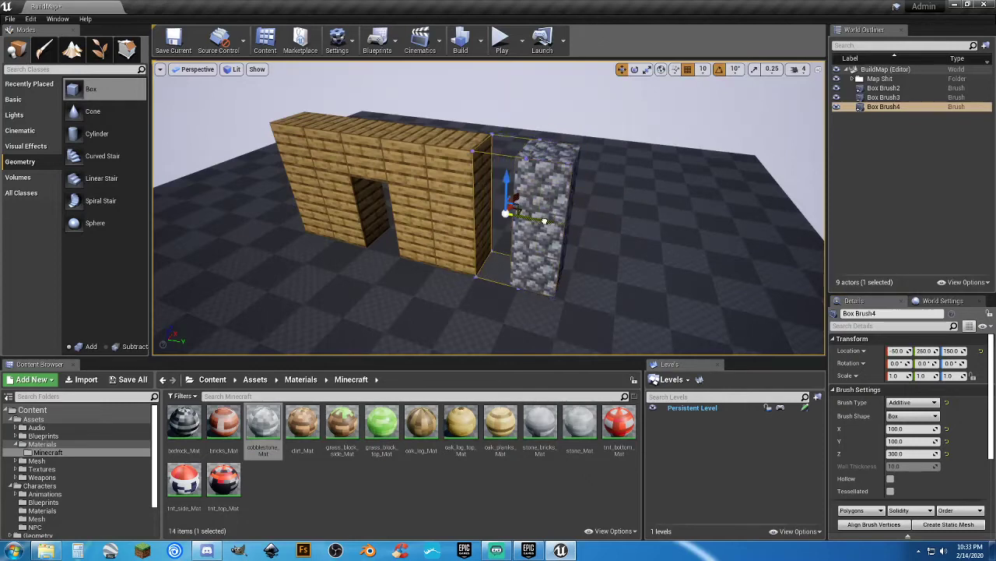
Duplicate the cobblestone pillar and move the copy to Y -350 at the wall's opposite end
{"action": "right_click_drag", "start_coordinate": [449, 277], "coordinate": [456, 275]}
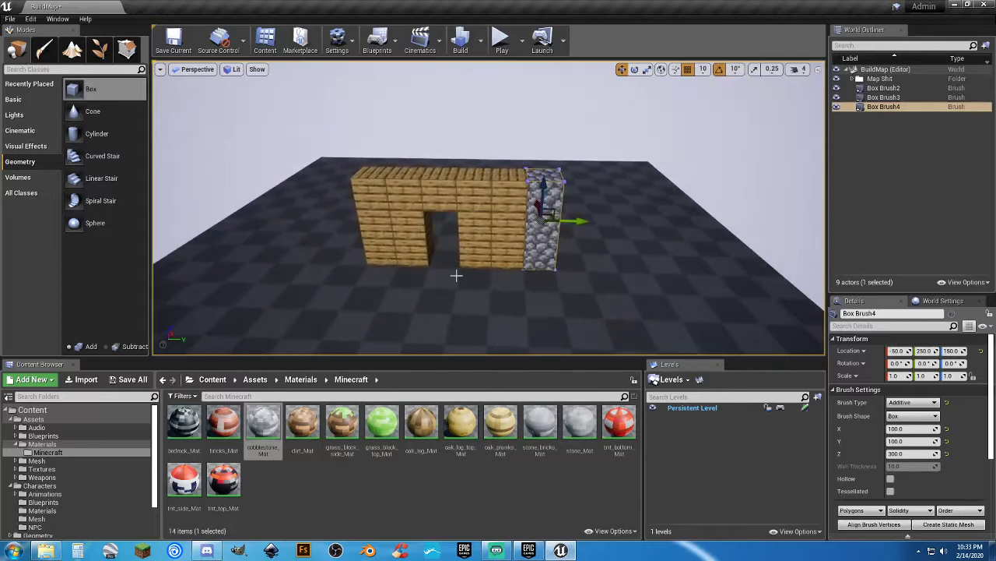
{"action": "key", "text": "ctrl+w"}
{"action": "left_click_drag", "start_coordinate": [577, 221], "coordinate": [385, 224]}
Duplicate the oak-planks wall brush and move the copy to X 650 as the building's opposite wall
{"action": "mouse_move", "coordinate": [432, 260]}
{"action": "right_mouse_down"}
{"action": "mouse_move", "coordinate": [429, 210]}
{"action": "mouse_move", "coordinate": [366, 257]}
{"action": "mouse_move", "coordinate": [429, 230]}
{"action": "right_mouse_up"}
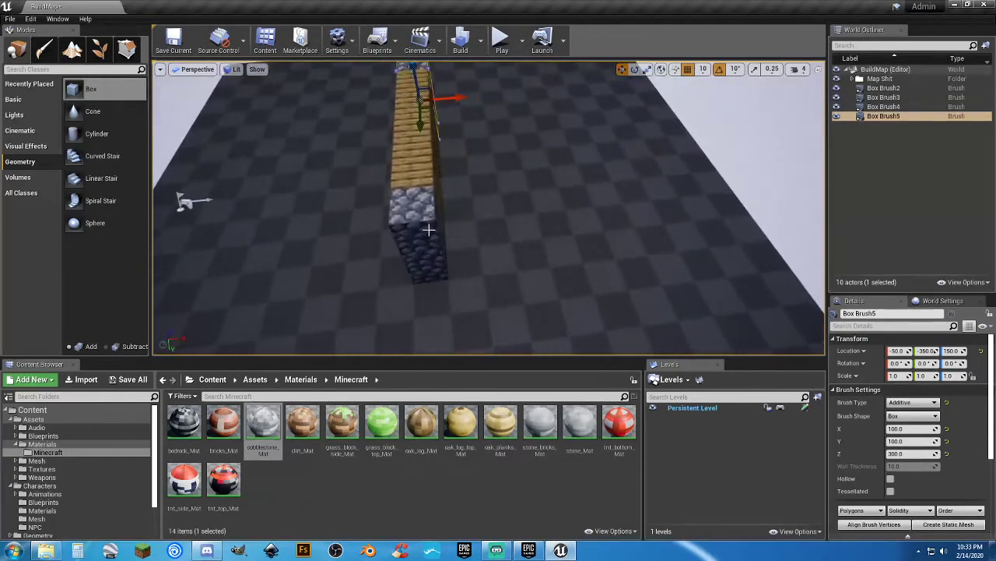
{"action": "mouse_move", "coordinate": [414, 161]}
{"action": "right_mouse_down"}
{"action": "mouse_move", "coordinate": [440, 175]}
{"action": "mouse_move", "coordinate": [488, 176]}
{"action": "mouse_move", "coordinate": [417, 184]}
{"action": "right_mouse_up"}
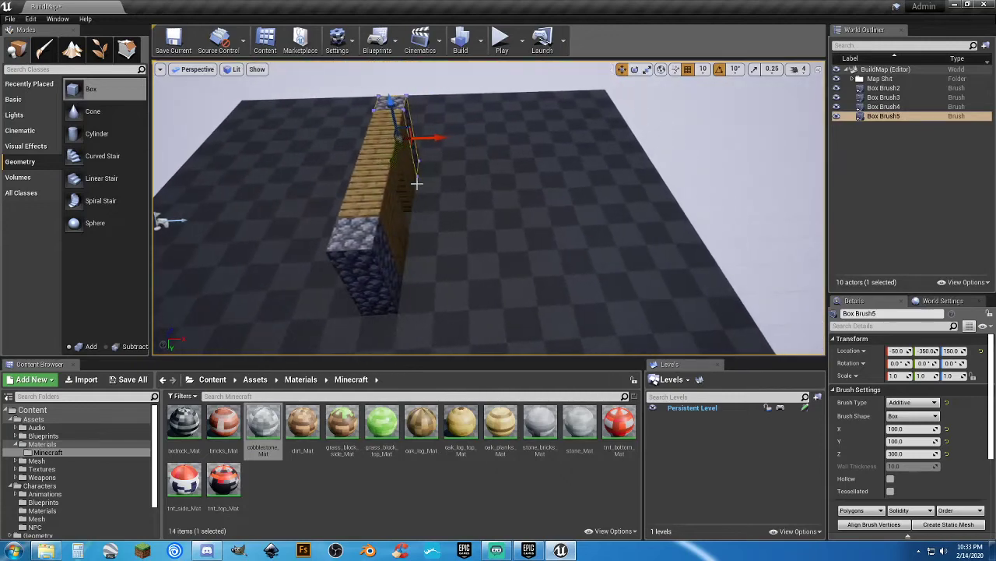
{"action": "left_click", "coordinate": [884, 88]}
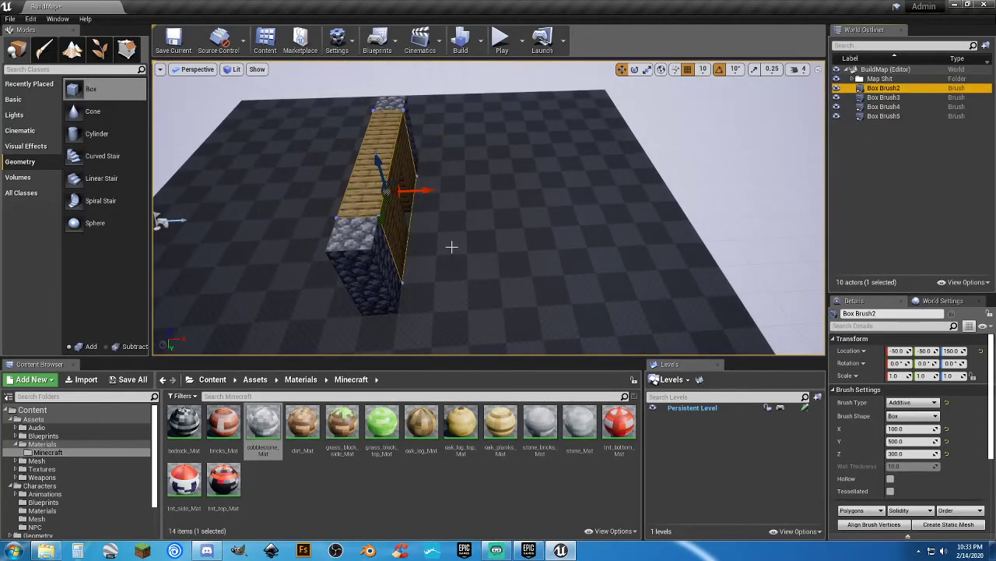
{"action": "left_click_drag", "start_coordinate": [421, 190], "coordinate": [638, 181], "text": "alt"}
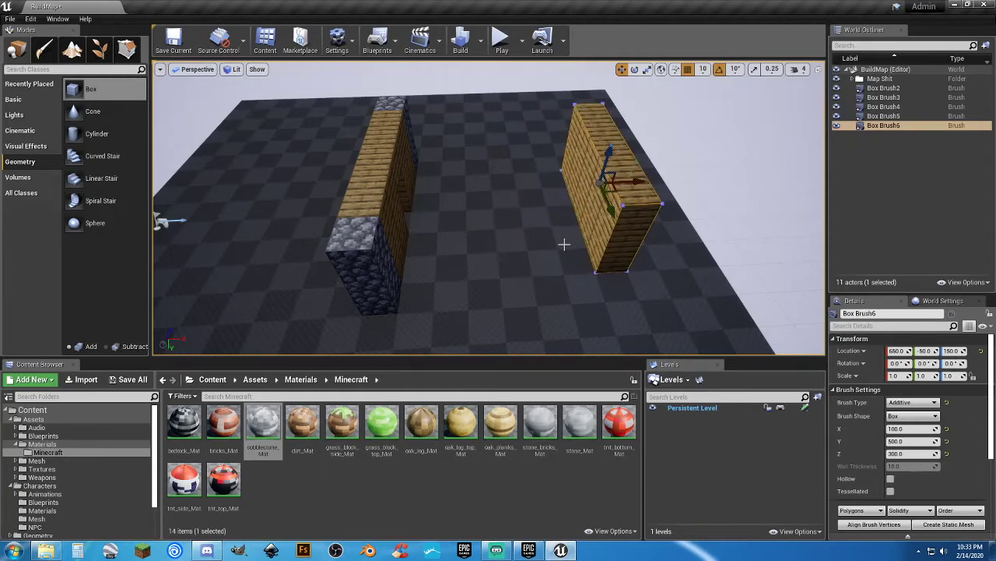
Try shifting the subtractive doorway brush to X -60 and return it to X -50
{"action": "right_click_drag", "start_coordinate": [468, 225], "coordinate": [509, 202]}
{"action": "left_click", "coordinate": [895, 116]}
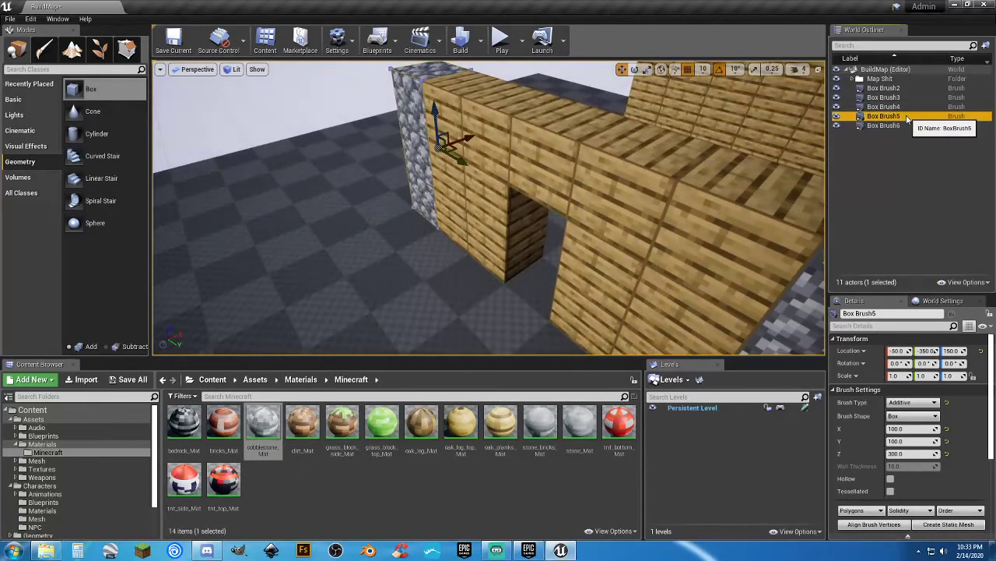
{"action": "left_click", "coordinate": [887, 98]}
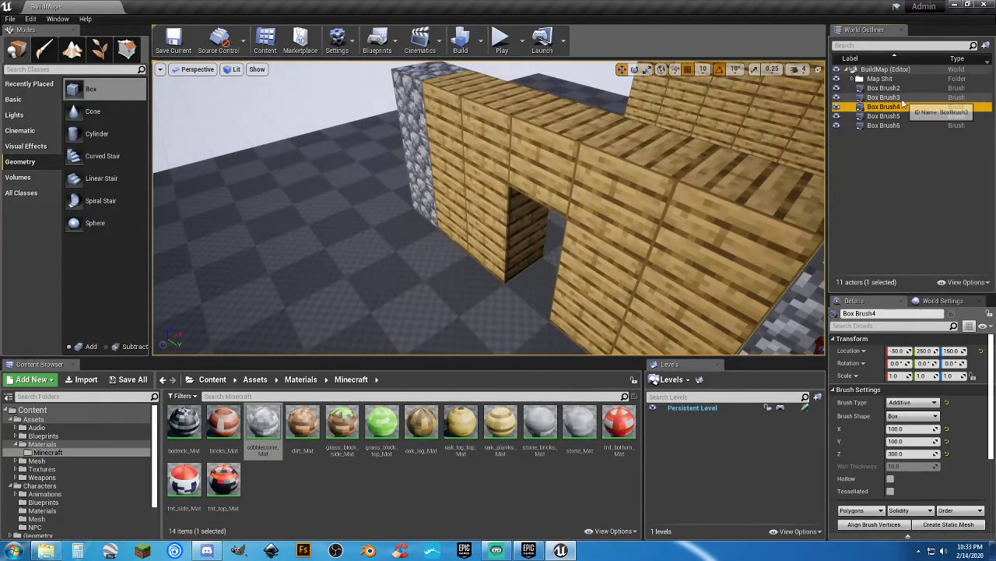
{"action": "mouse_move", "coordinate": [506, 226]}
{"action": "right_mouse_down"}
{"action": "mouse_move", "coordinate": [601, 221]}
{"action": "mouse_move", "coordinate": [525, 221]}
{"action": "mouse_move", "coordinate": [647, 164]}
{"action": "right_mouse_up"}
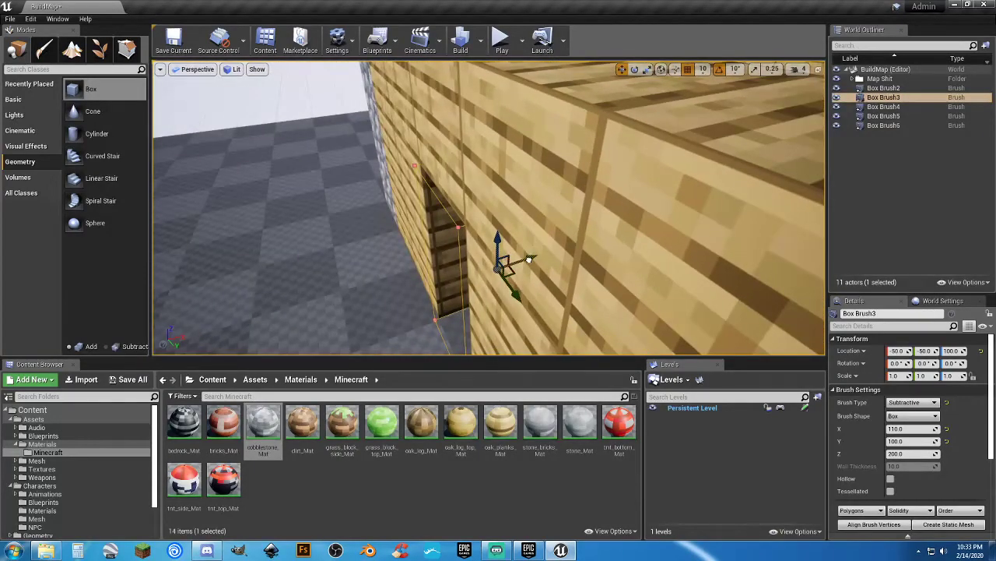
{"action": "mouse_move", "coordinate": [529, 259]}
{"action": "right_mouse_down"}
{"action": "mouse_move", "coordinate": [599, 259]}
{"action": "mouse_move", "coordinate": [552, 253]}
{"action": "right_mouse_up"}
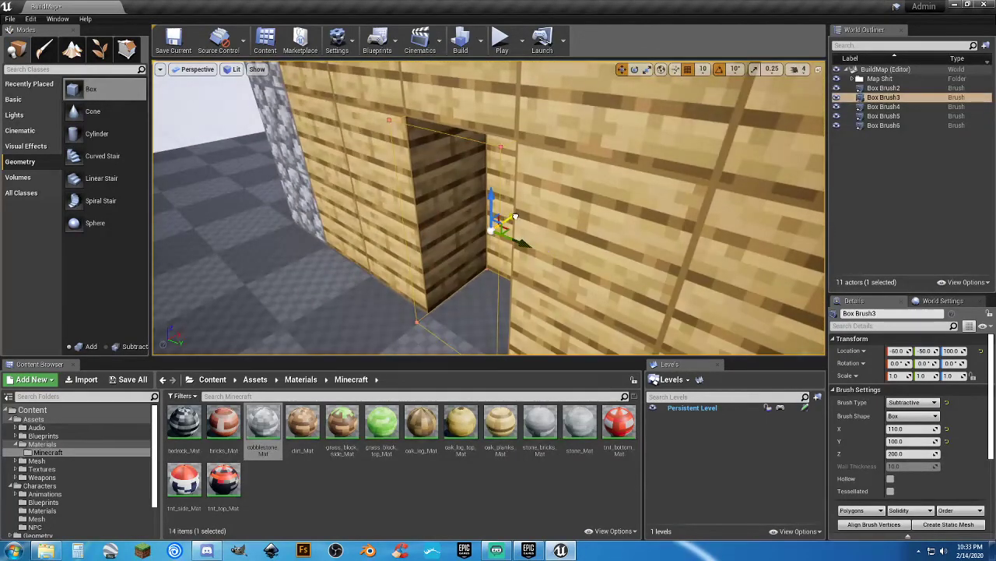
{"action": "left_click_drag", "start_coordinate": [514, 216], "coordinate": [526, 236]}
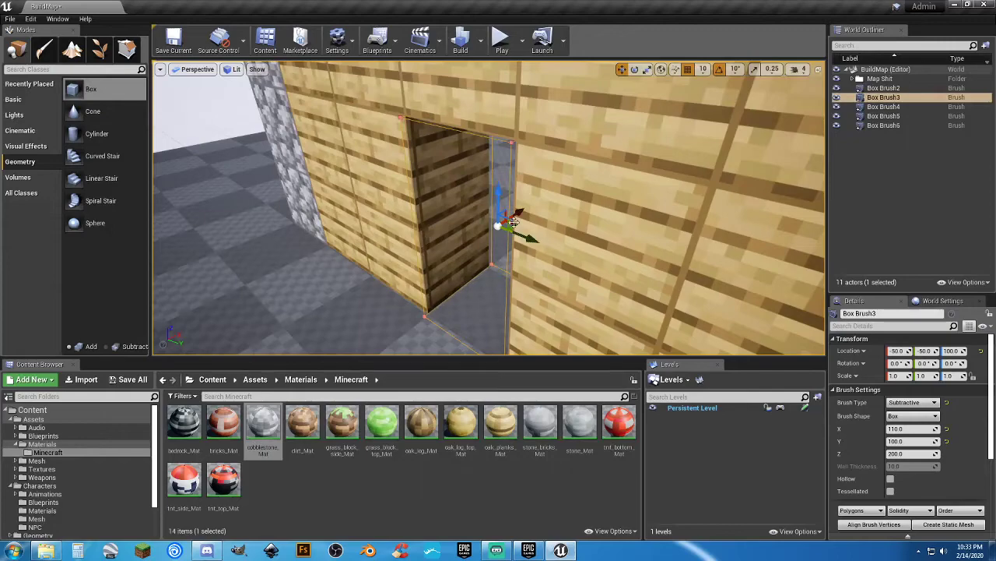
Select the doorway's inner side face and pan its oak-planks texture along U in 1/64 and 1/256 steps
{"action": "mouse_move", "coordinate": [556, 239]}
{"action": "right_mouse_down"}
{"action": "mouse_move", "coordinate": [523, 238]}
{"action": "mouse_move", "coordinate": [500, 207]}
{"action": "right_mouse_up"}
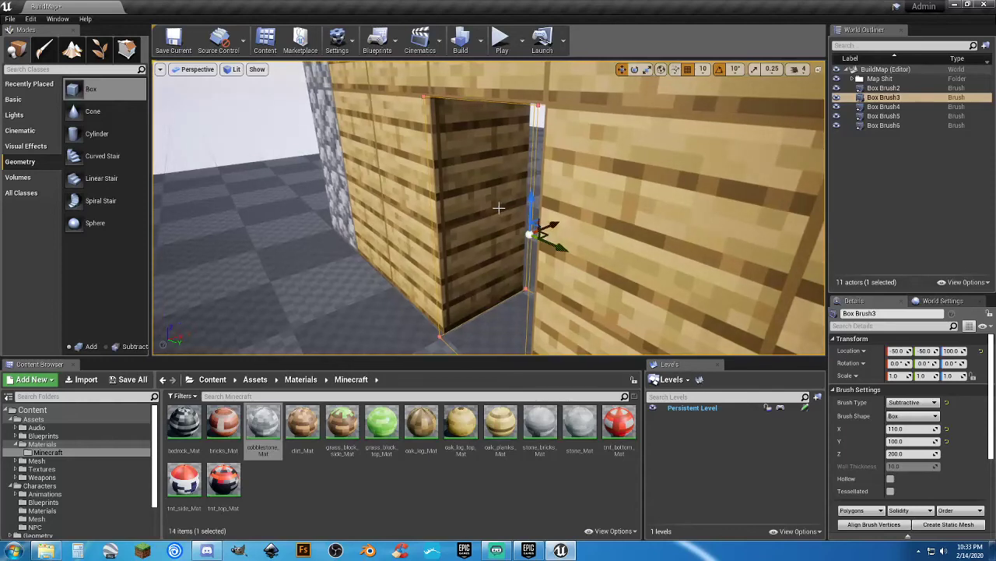
{"action": "left_click", "coordinate": [487, 207]}
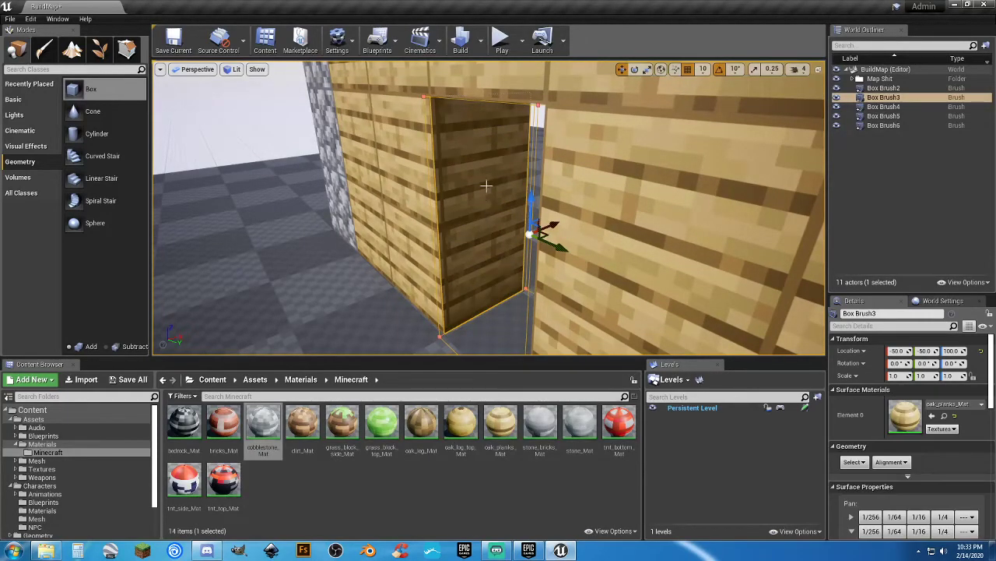
{"action": "scroll", "coordinate": [877, 466], "scroll_direction": "down", "scroll_amount": 3}
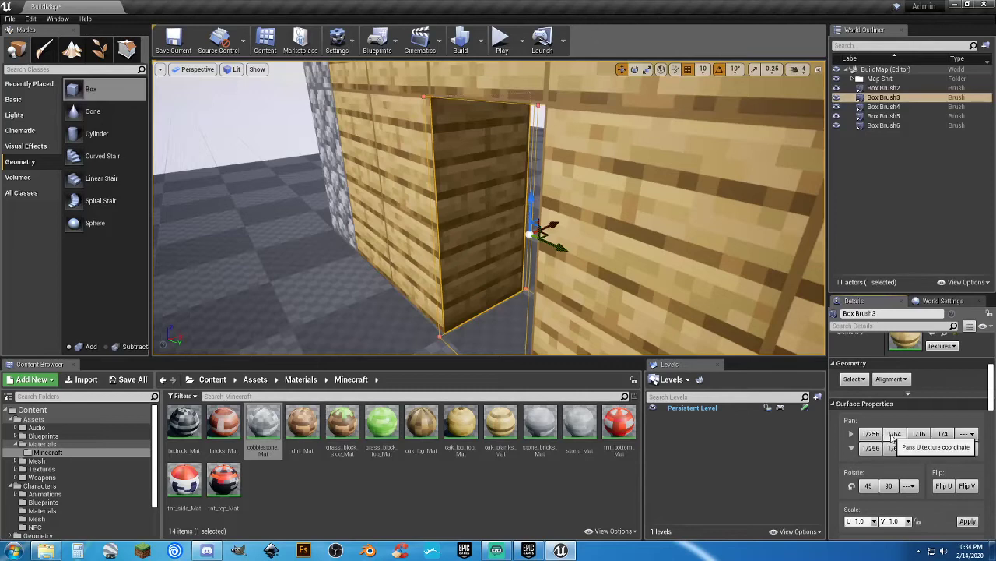
{"action": "left_click", "coordinate": [893, 435]}
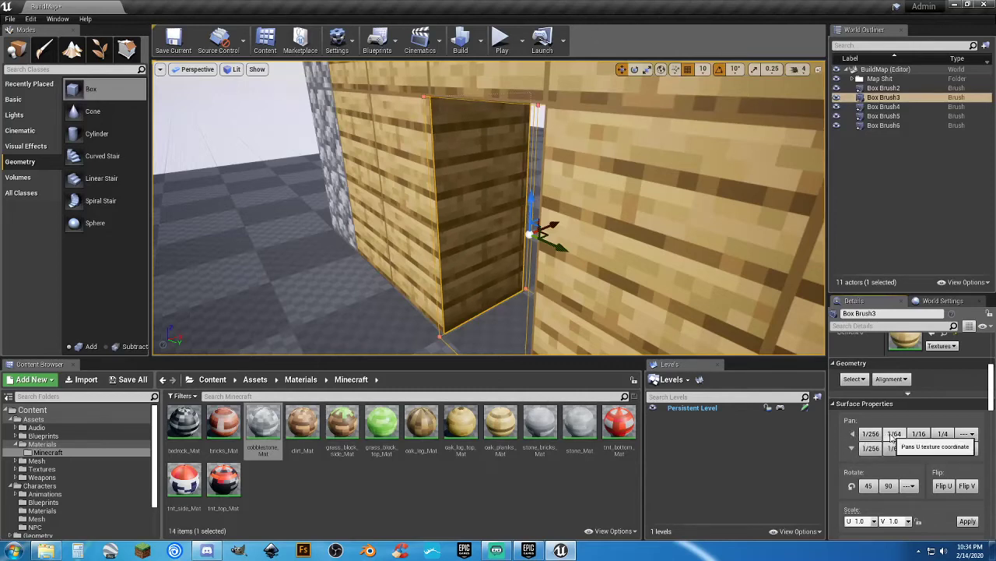
{"action": "left_click", "coordinate": [872, 435]}
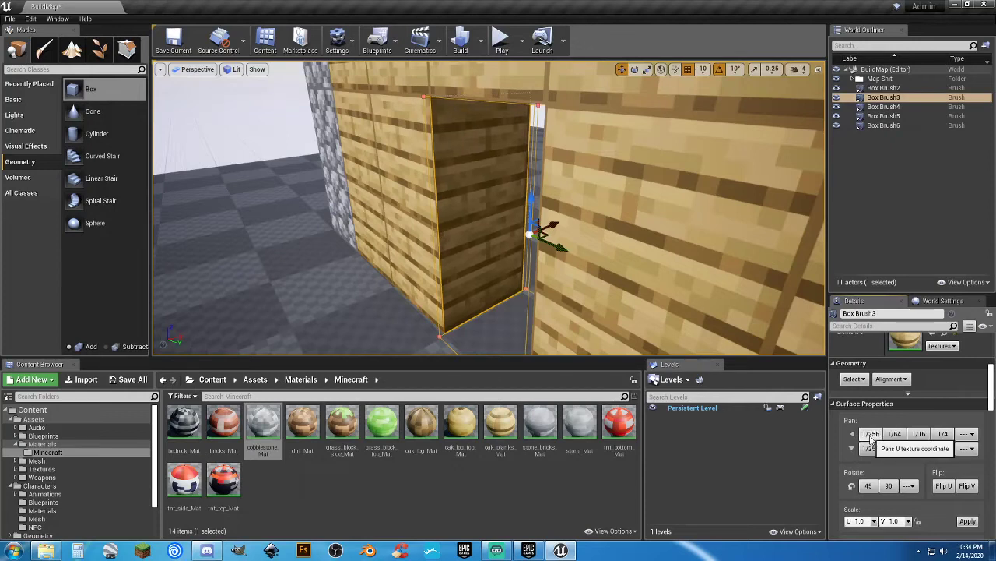
Scale the doorway side face's texture to U 0.9 and V 0.9
{"action": "scroll", "coordinate": [872, 498], "scroll_direction": "down", "scroll_amount": 2}
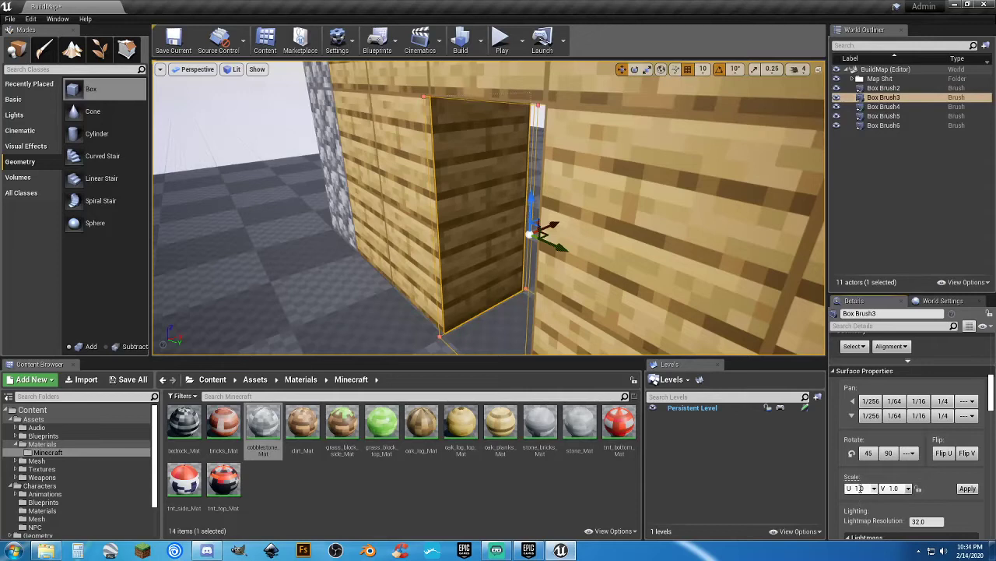
{"action": "left_click", "coordinate": [890, 488]}
{"action": "left_click", "coordinate": [967, 488]}
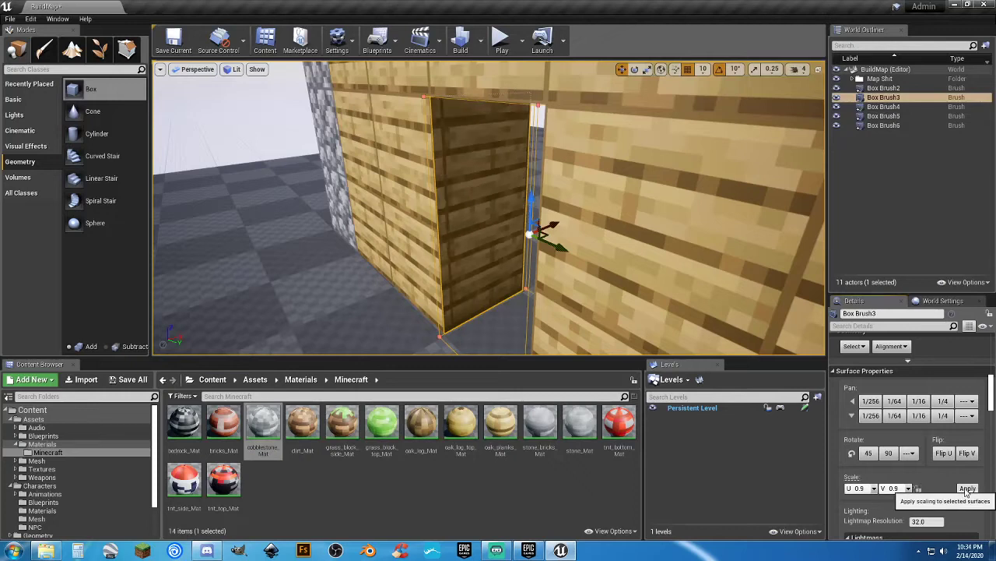
Reverse the U pan direction and nudge the doorway side face's texture in 1/256 steps
{"action": "left_click", "coordinate": [851, 401]}
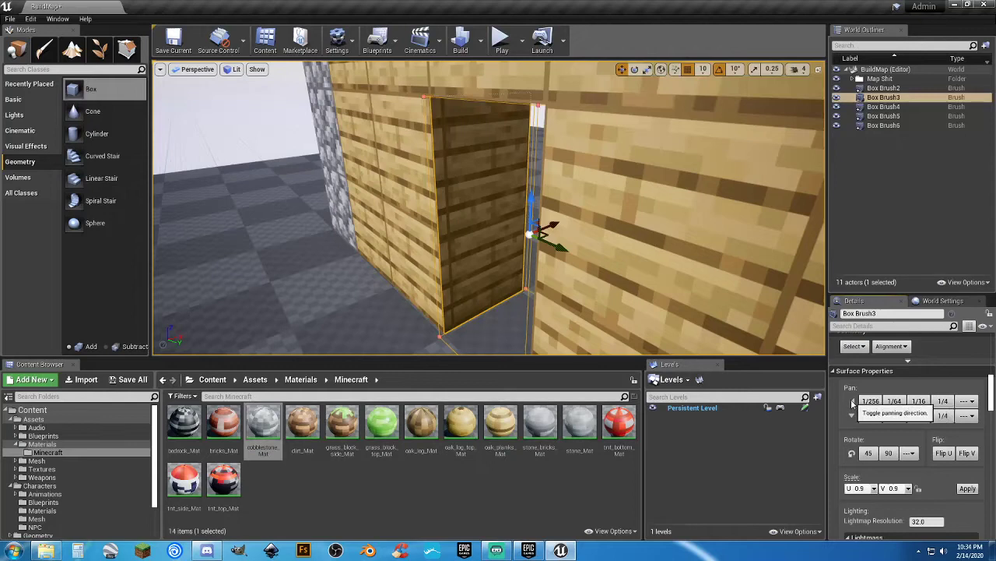
{"action": "left_click", "coordinate": [875, 406]}
{"action": "left_click", "coordinate": [875, 406]}
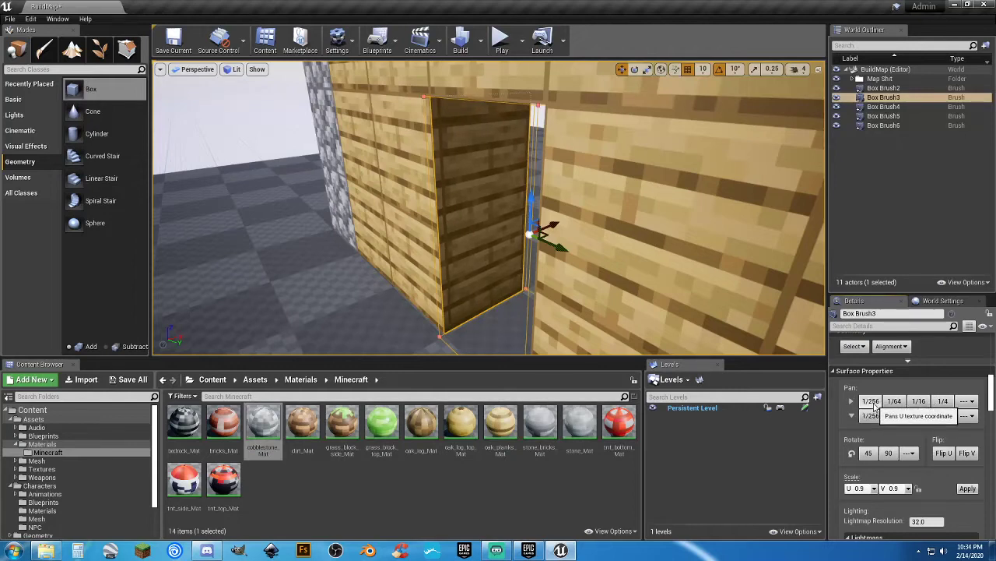
{"action": "left_click", "coordinate": [874, 406]}
{"action": "left_click", "coordinate": [874, 405]}
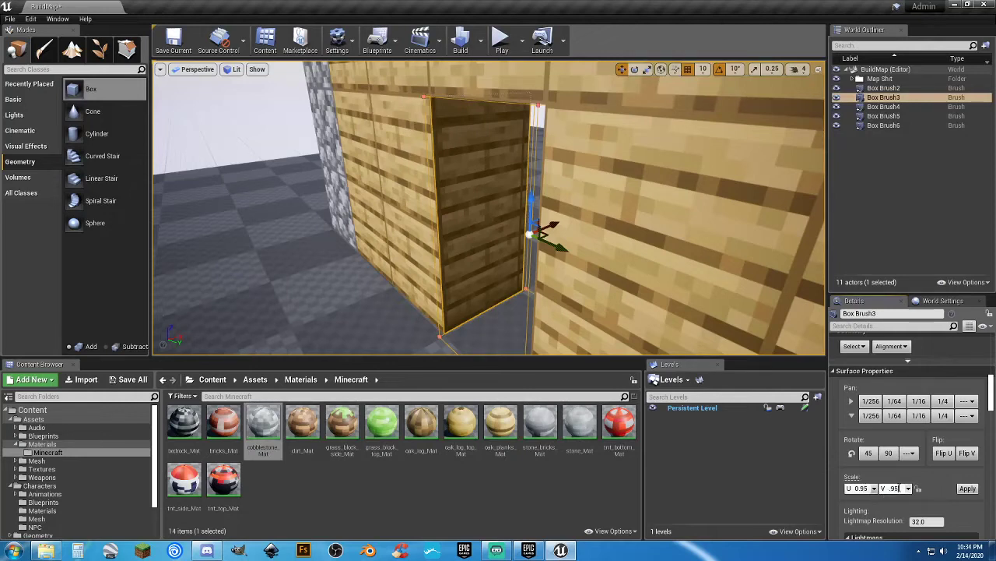
Scale the doorway side face's texture to U 0.95 and V 0.95, and realign it along U in 1/256 steps
{"action": "left_click", "coordinate": [965, 488]}
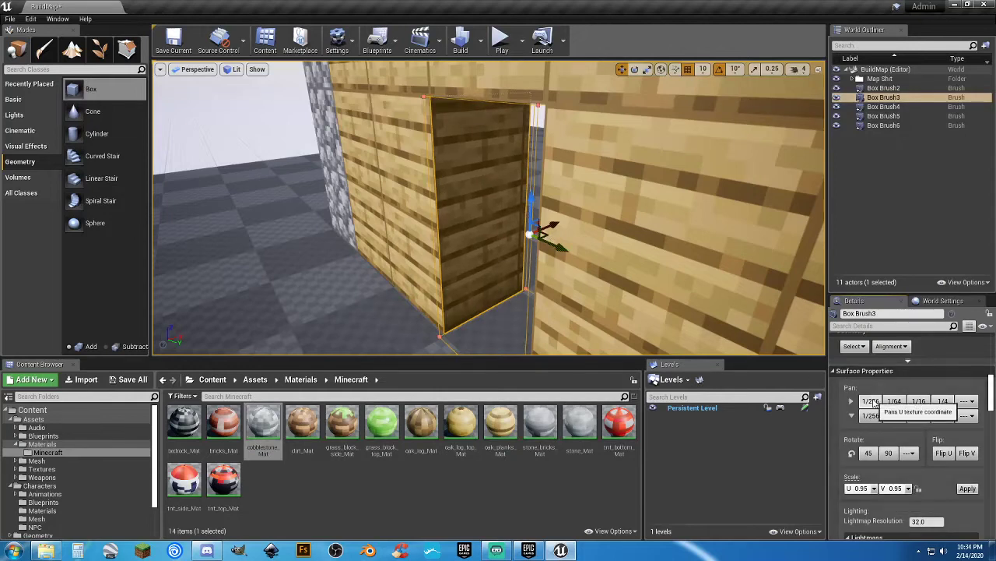
{"action": "left_click", "coordinate": [871, 401]}
{"action": "left_click", "coordinate": [872, 401]}
{"action": "left_click", "coordinate": [871, 401]}
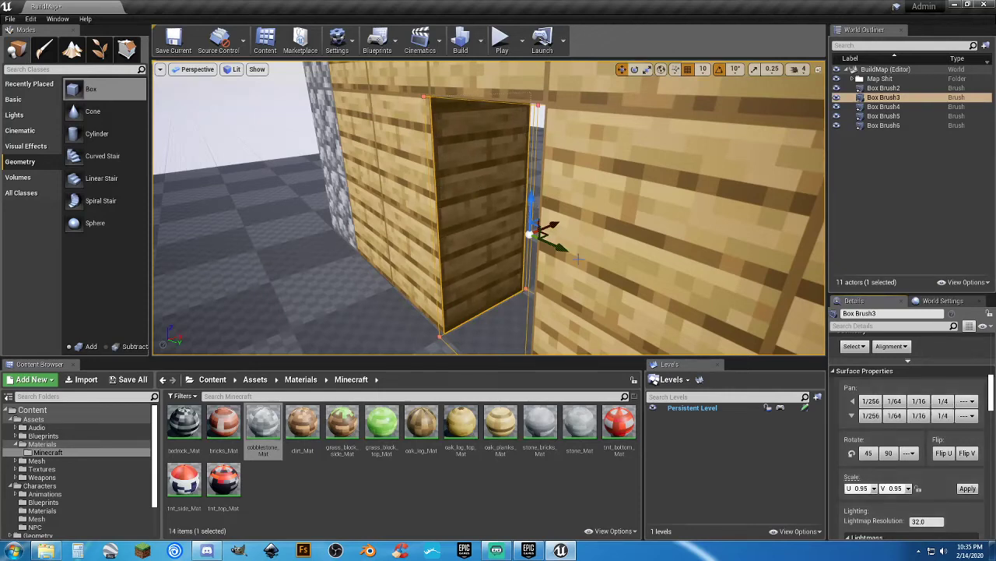
Pan the doorway side face's texture along V in 1/256 steps with the pan direction reversed to line up the planks
{"action": "left_click", "coordinate": [870, 417]}
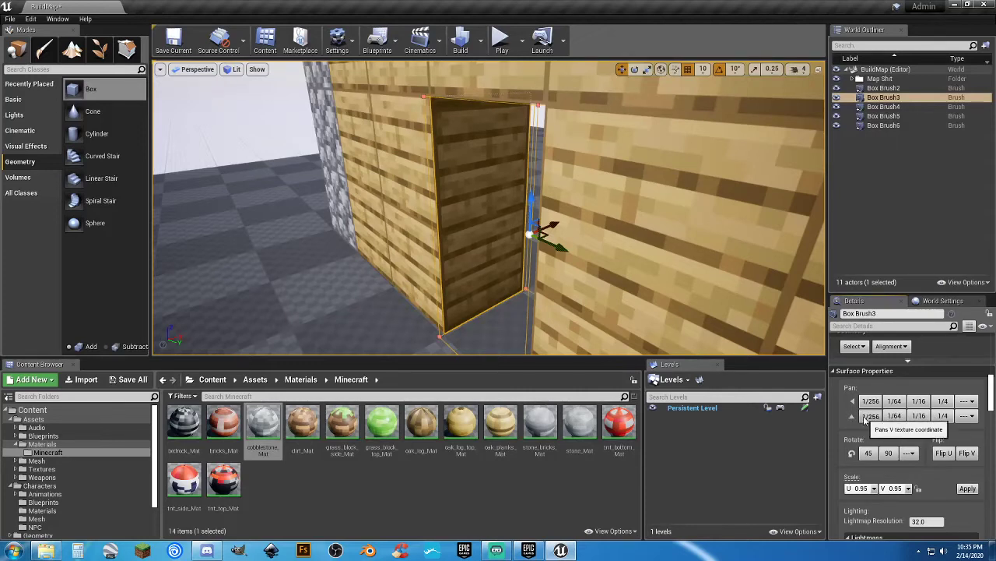
{"action": "left_click", "coordinate": [870, 416]}
{"action": "left_click", "coordinate": [869, 417]}
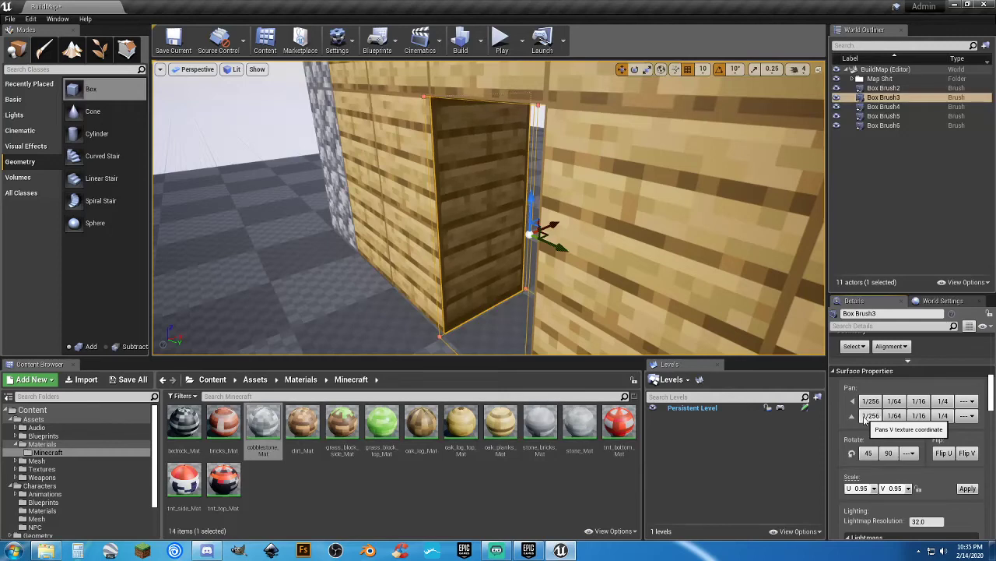
{"action": "left_click", "coordinate": [870, 416]}
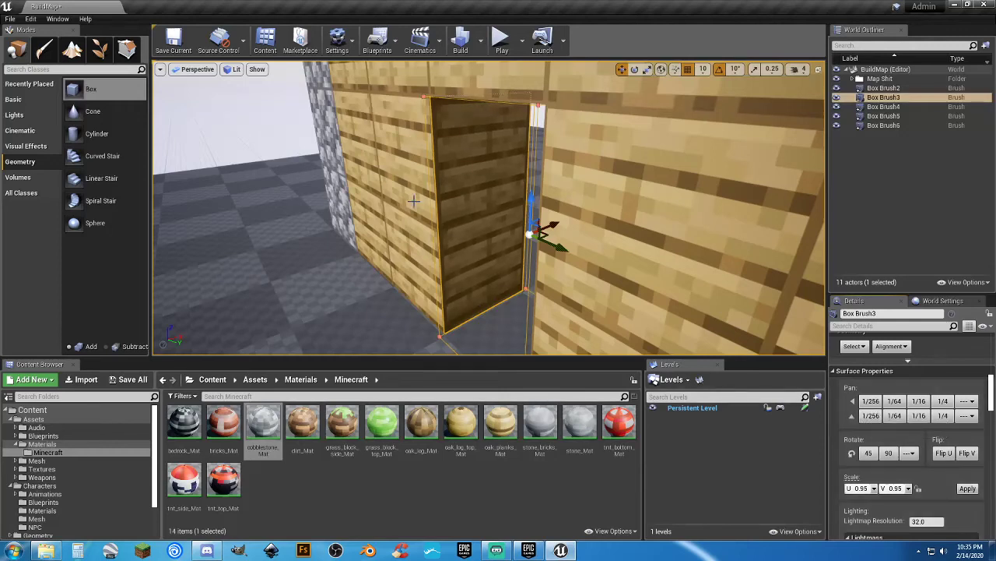
Scale the opposite doorway side face's texture to U 0.95 and V 0.95
{"action": "mouse_move", "coordinate": [439, 212]}
{"action": "right_mouse_down"}
{"action": "mouse_move", "coordinate": [436, 233]}
{"action": "mouse_move", "coordinate": [442, 193]}
{"action": "mouse_move", "coordinate": [461, 215]}
{"action": "mouse_move", "coordinate": [446, 223]}
{"action": "mouse_move", "coordinate": [500, 240]}
{"action": "mouse_move", "coordinate": [482, 118]}
{"action": "right_mouse_up"}
{"action": "key", "text": "ctrl+z"}
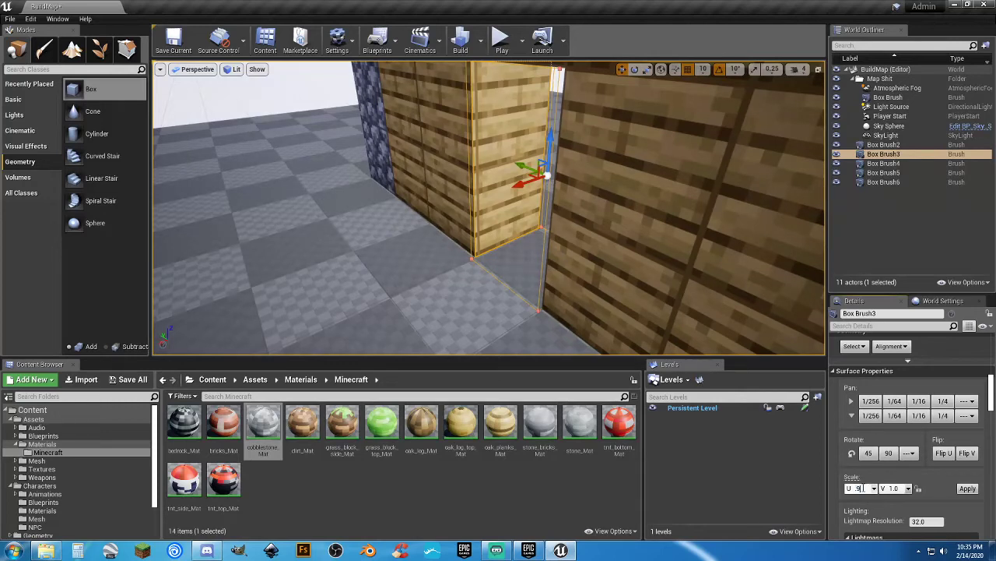
{"action": "key", "text": "Return"}
{"action": "left_click", "coordinate": [895, 489]}
{"action": "type", "text": "0.95"}
{"action": "key", "text": "Return"}
{"action": "left_click", "coordinate": [973, 492]}
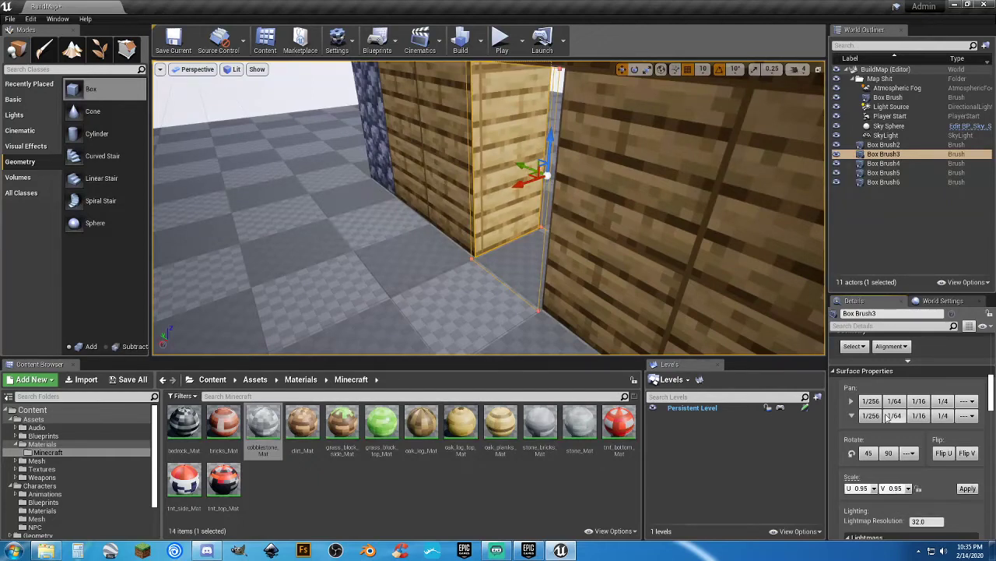
Pan the opposite doorway side face's texture along U and V in 1/256 steps to line up the planks
{"action": "left_click", "coordinate": [871, 401]}
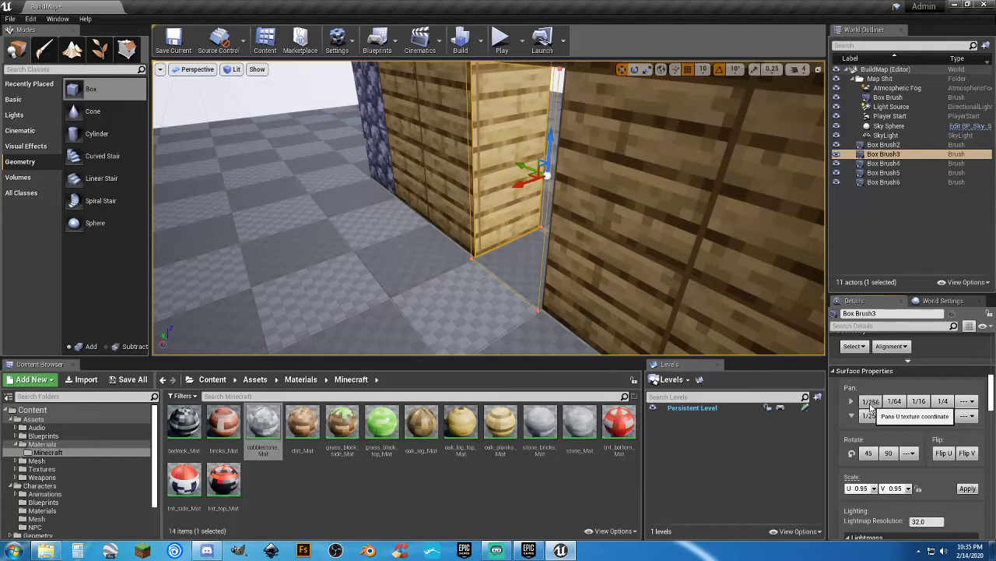
{"action": "left_click", "coordinate": [870, 401]}
{"action": "left_click", "coordinate": [871, 401]}
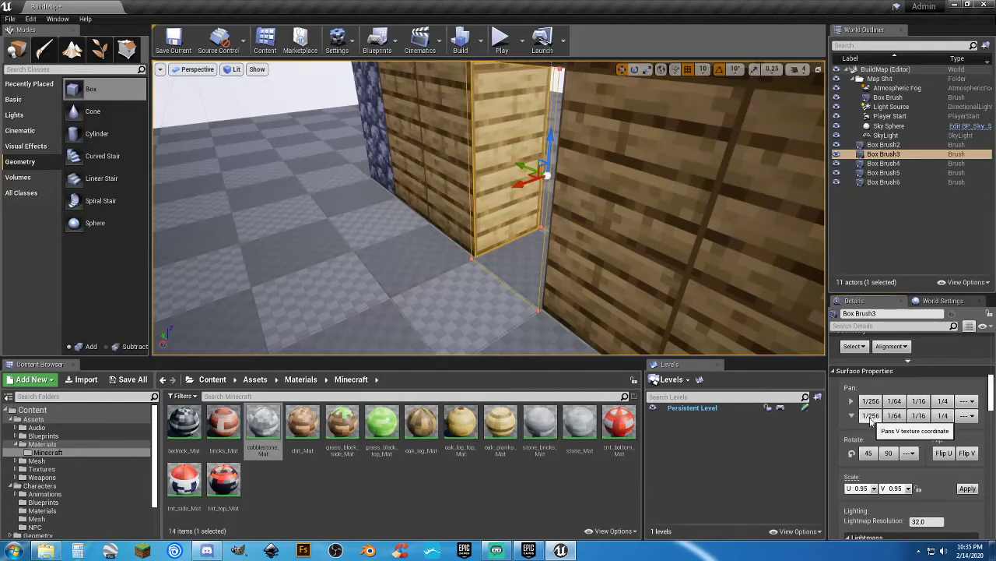
{"action": "left_click", "coordinate": [870, 416]}
{"action": "left_click", "coordinate": [870, 416]}
{"action": "left_click", "coordinate": [871, 416]}
{"action": "left_click", "coordinate": [871, 416]}
{"action": "left_click", "coordinate": [871, 416]}
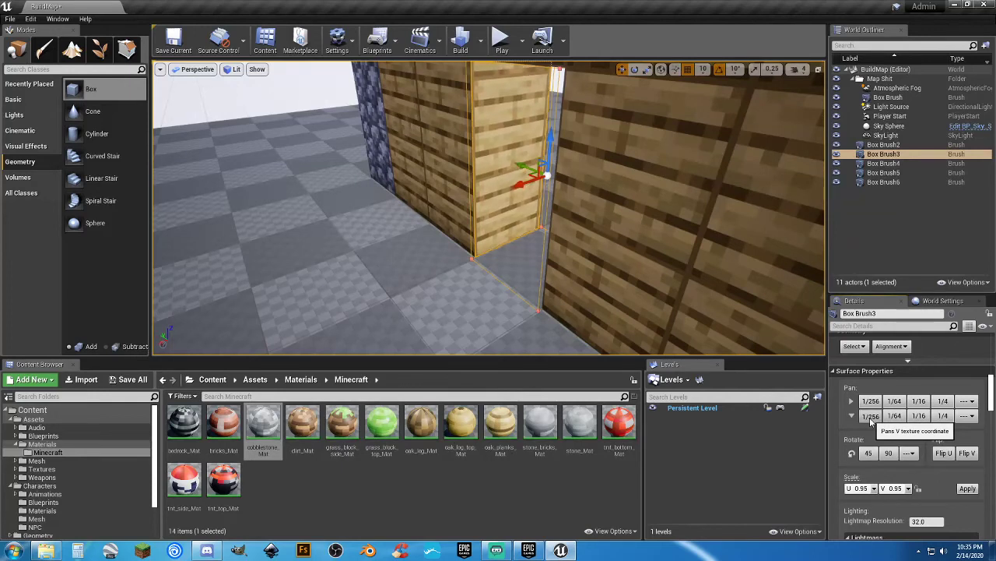
{"action": "left_click", "coordinate": [872, 416]}
{"action": "left_click", "coordinate": [871, 416]}
{"action": "left_click", "coordinate": [871, 417]}
{"action": "left_click", "coordinate": [871, 417]}
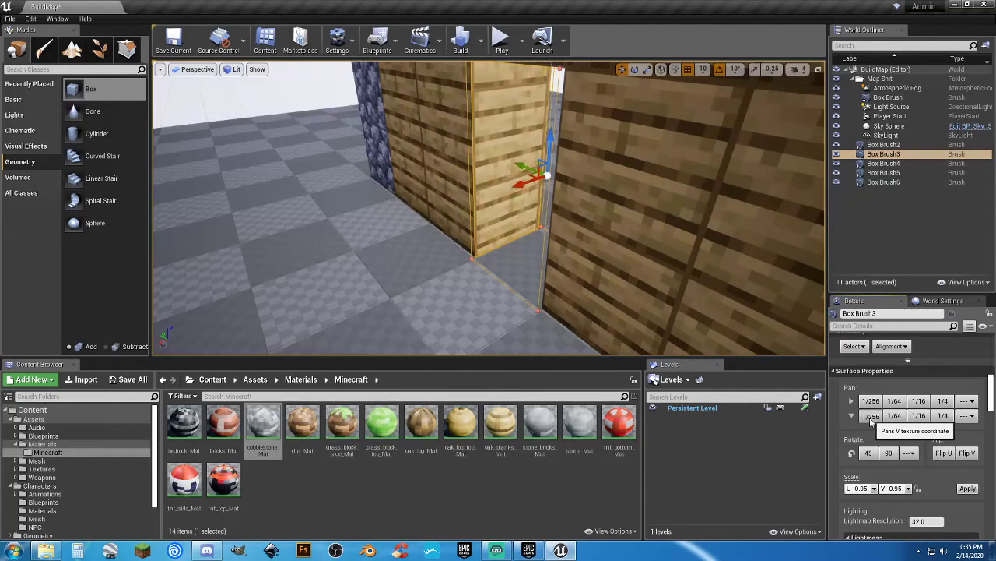
{"action": "left_click", "coordinate": [872, 417]}
{"action": "left_click", "coordinate": [872, 417]}
{"action": "left_click", "coordinate": [872, 416]}
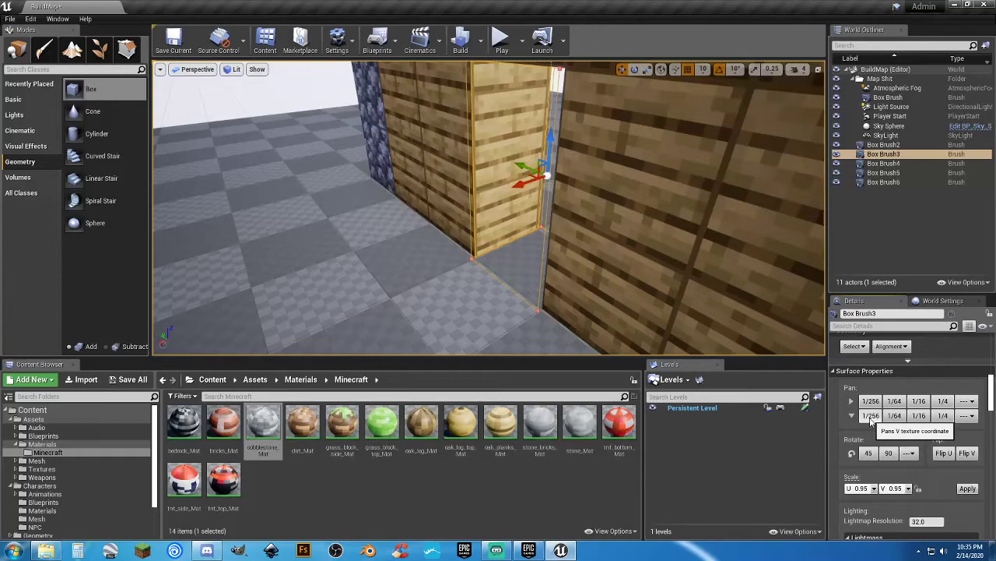
Playtest the level, inspecting the doorway and walls in first-person and third-person view, and end the session
{"action": "mouse_move", "coordinate": [590, 288]}
{"action": "right_mouse_down"}
{"action": "mouse_move", "coordinate": [545, 292]}
{"action": "mouse_move", "coordinate": [591, 287]}
{"action": "mouse_move", "coordinate": [590, 305]}
{"action": "mouse_move", "coordinate": [590, 272]}
{"action": "mouse_move", "coordinate": [590, 300]}
{"action": "right_mouse_up"}
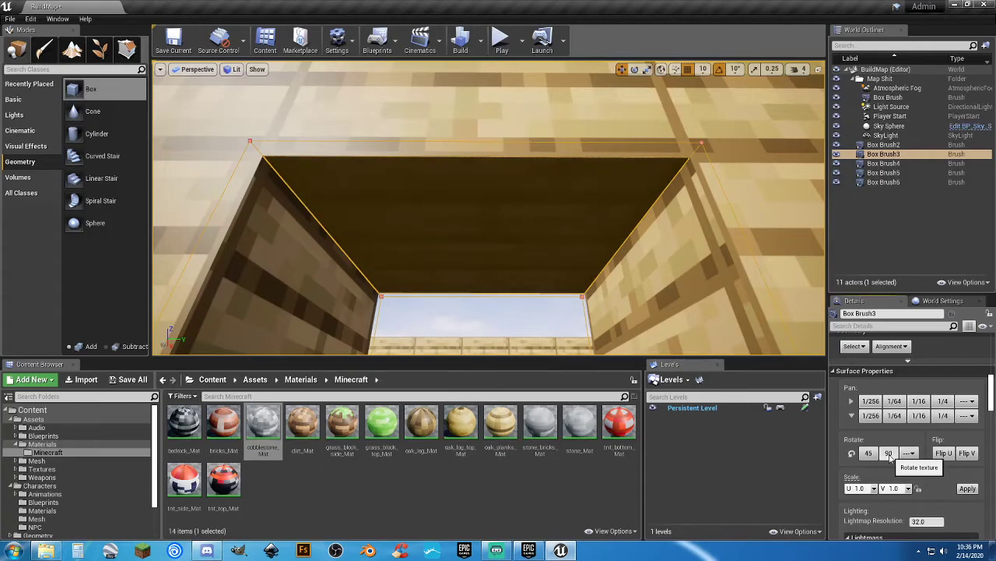
{"action": "left_click", "coordinate": [502, 42]}
{"action": "key", "text": "w"}
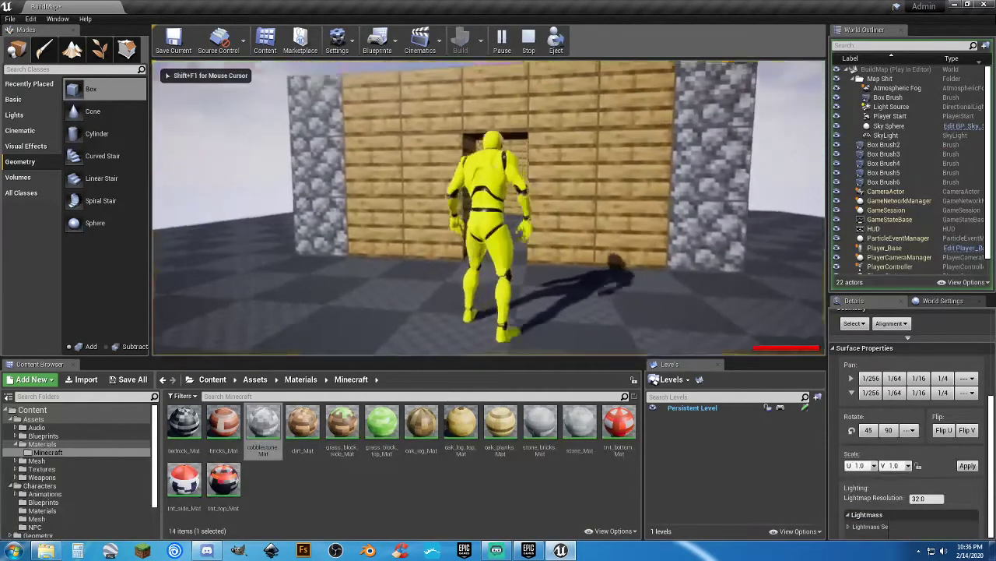
{"action": "key", "text": "w"}
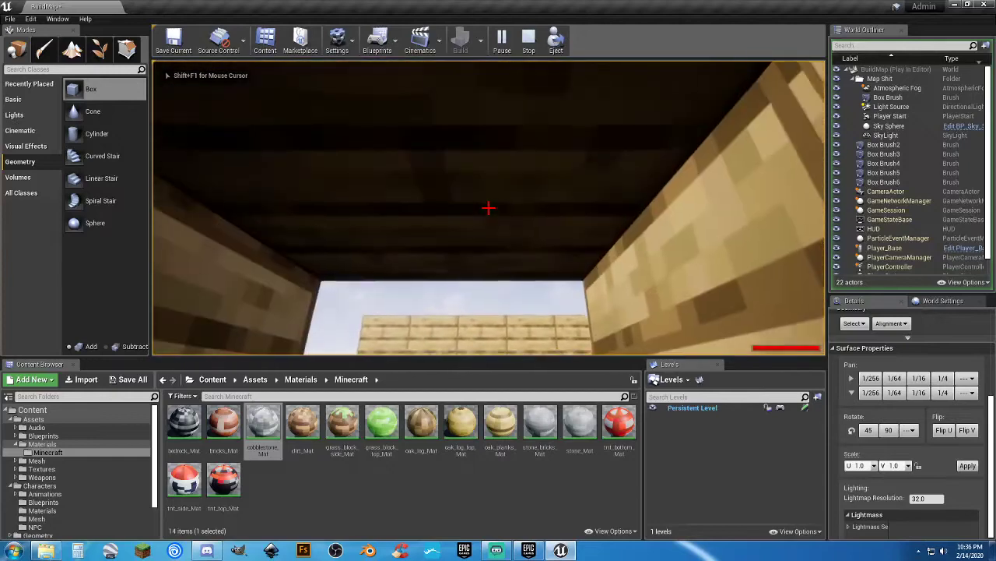
{"action": "key", "text": "s"}
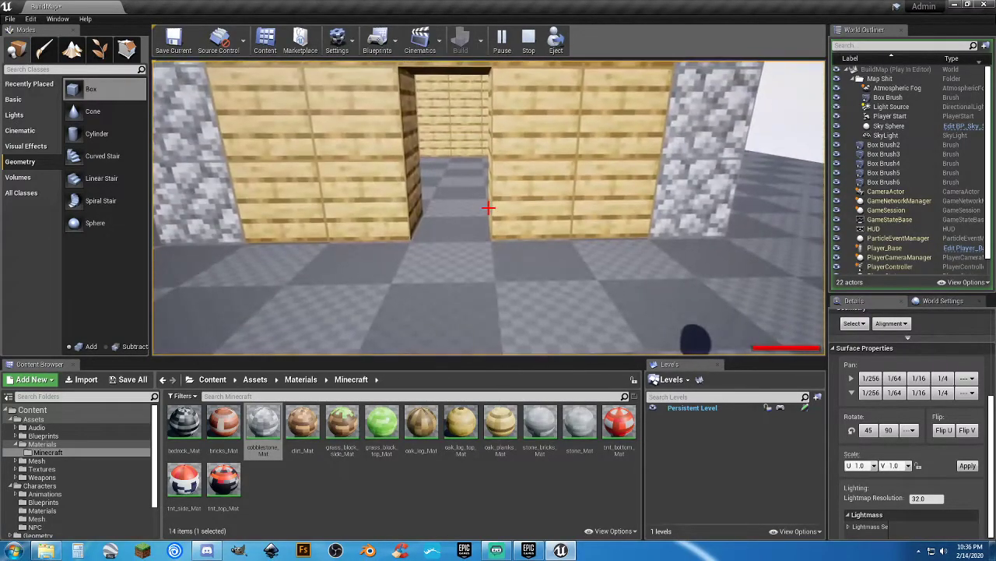
{"action": "key", "text": "v"}
{"action": "key", "text": "w"}
{"action": "key", "text": "w"}
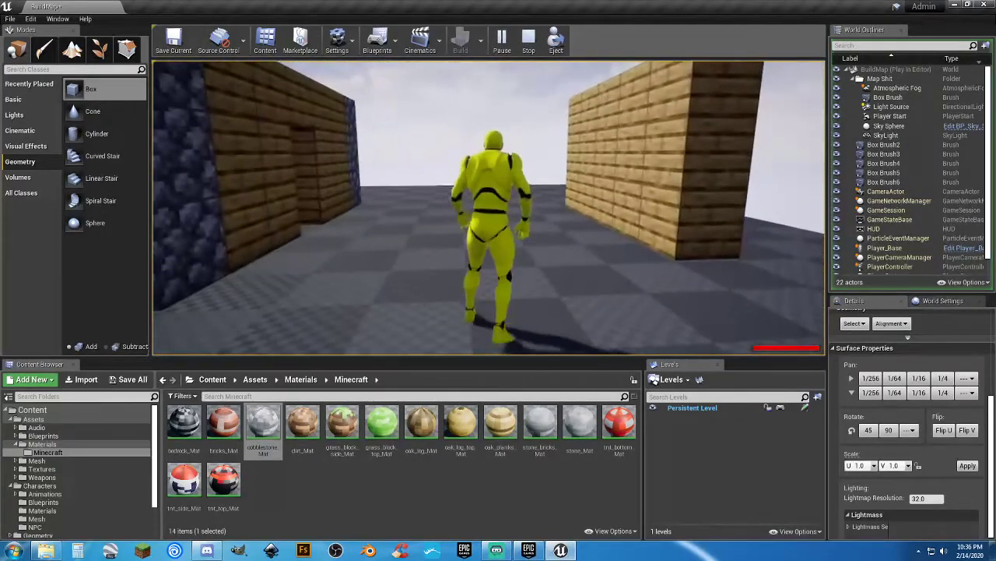
{"action": "key", "text": "Escape"}
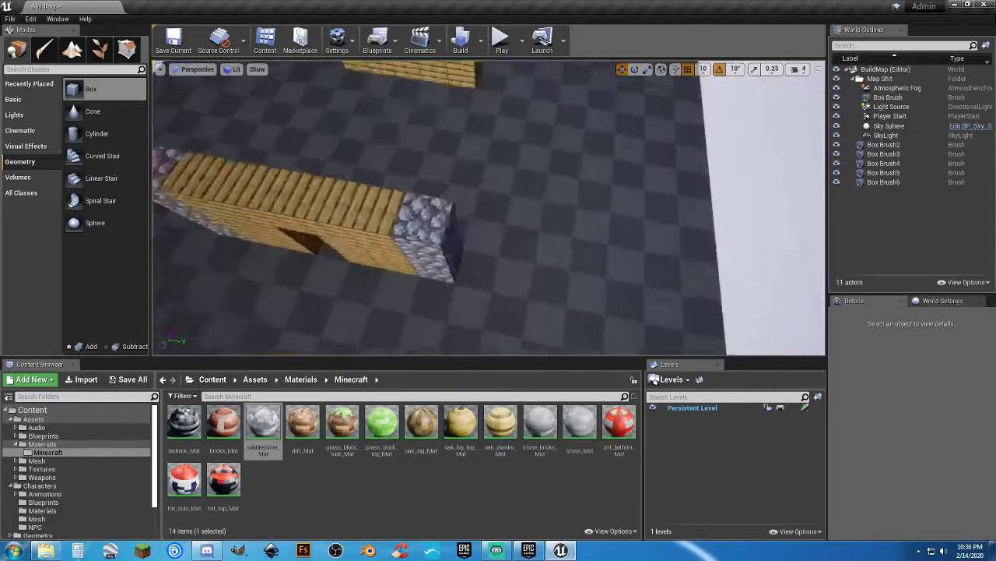
Duplicate both cobblestone corner pillars of the doorway wall and move the copies along X to the ends of the opposite wall
{"action": "left_click", "coordinate": [268, 258]}
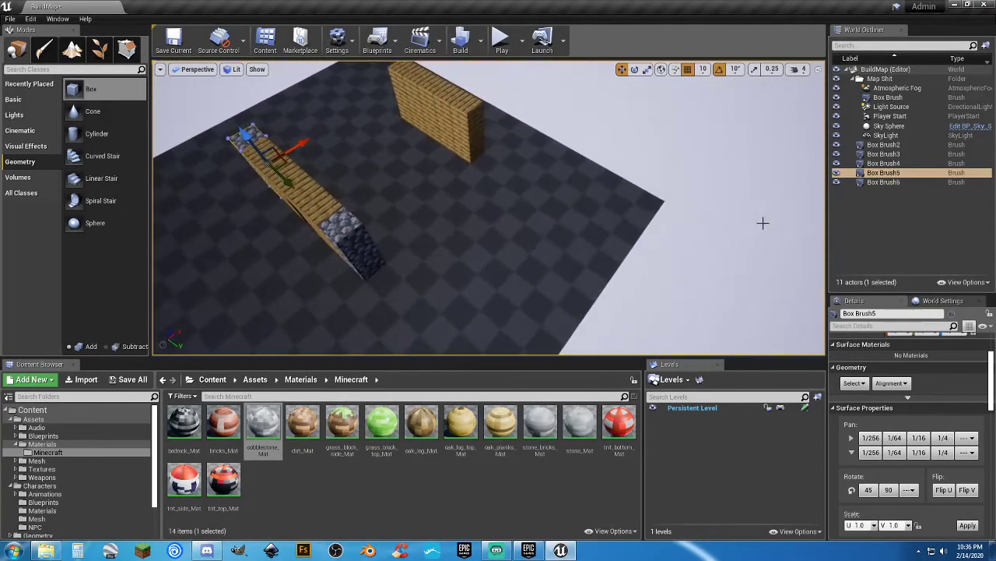
{"action": "left_click", "coordinate": [887, 173]}
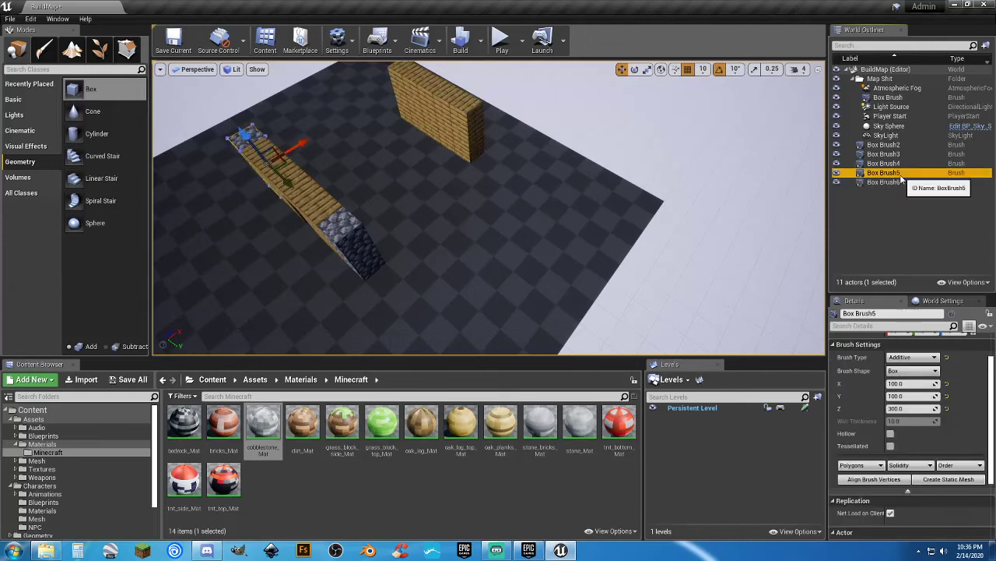
{"action": "left_click", "coordinate": [887, 163]}
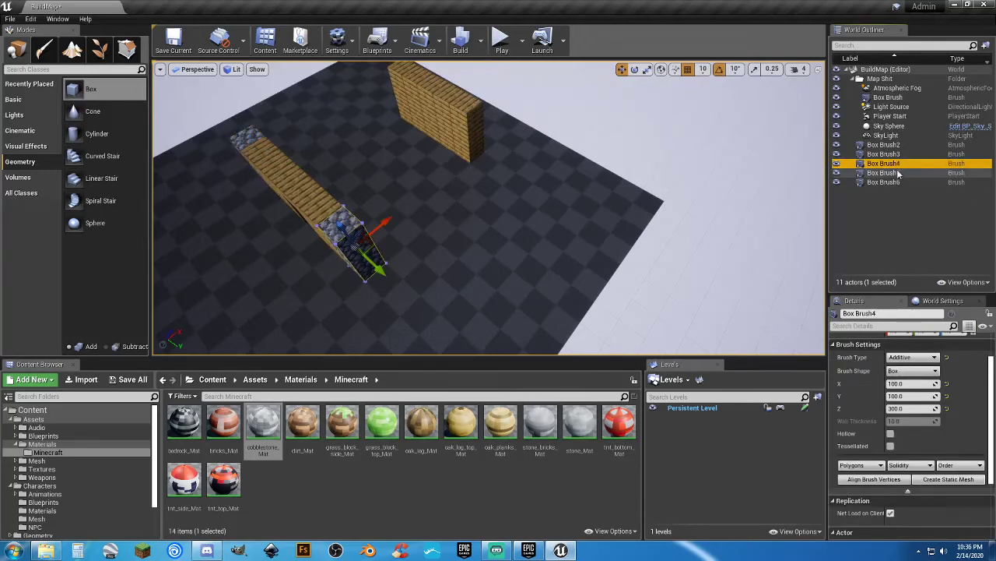
{"action": "left_click", "coordinate": [876, 173], "text": "ctrl"}
{"action": "key", "text": "ctrl+w"}
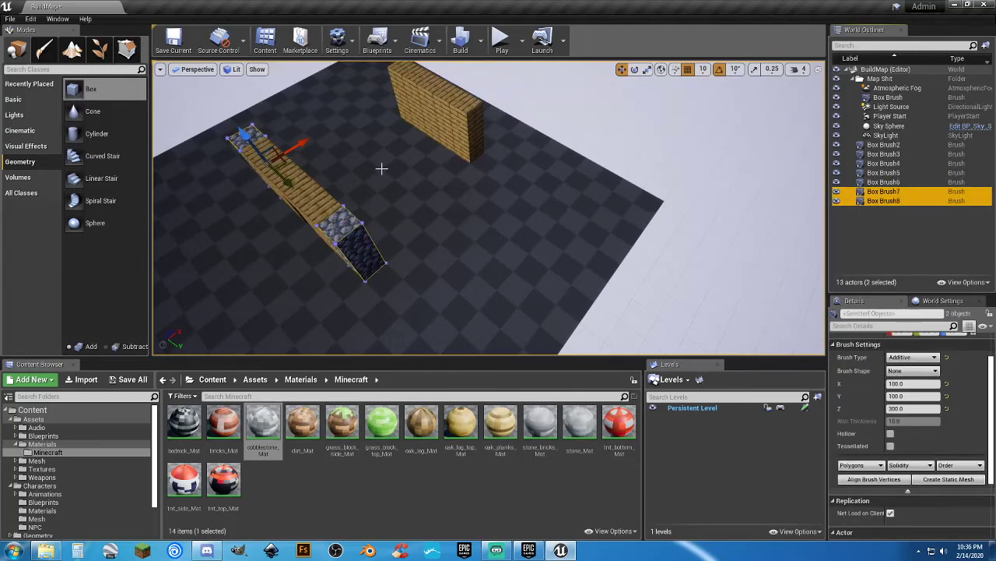
{"action": "left_click_drag", "start_coordinate": [300, 142], "coordinate": [446, 86]}
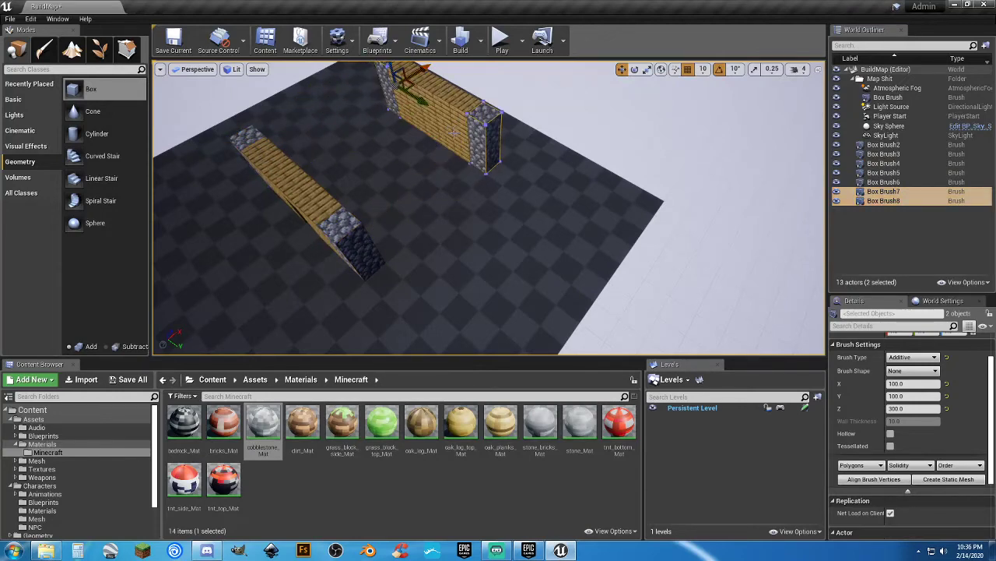
{"action": "mouse_move", "coordinate": [164, 233]}
{"action": "right_mouse_down"}
{"action": "mouse_move", "coordinate": [156, 267]}
{"action": "mouse_move", "coordinate": [167, 184]}
{"action": "mouse_move", "coordinate": [161, 242]}
{"action": "right_mouse_up"}
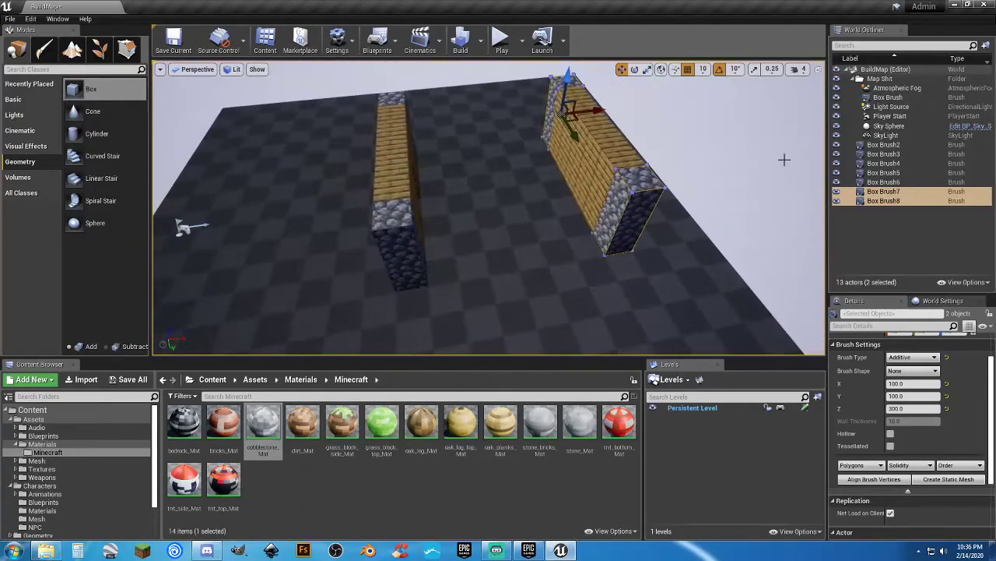
{"action": "left_click", "coordinate": [810, 238]}
Add a box brush with oak_planks_Mat between the two walls and set its location to 0, 0, 150
{"action": "right_click_drag", "start_coordinate": [810, 237], "coordinate": [797, 231]}
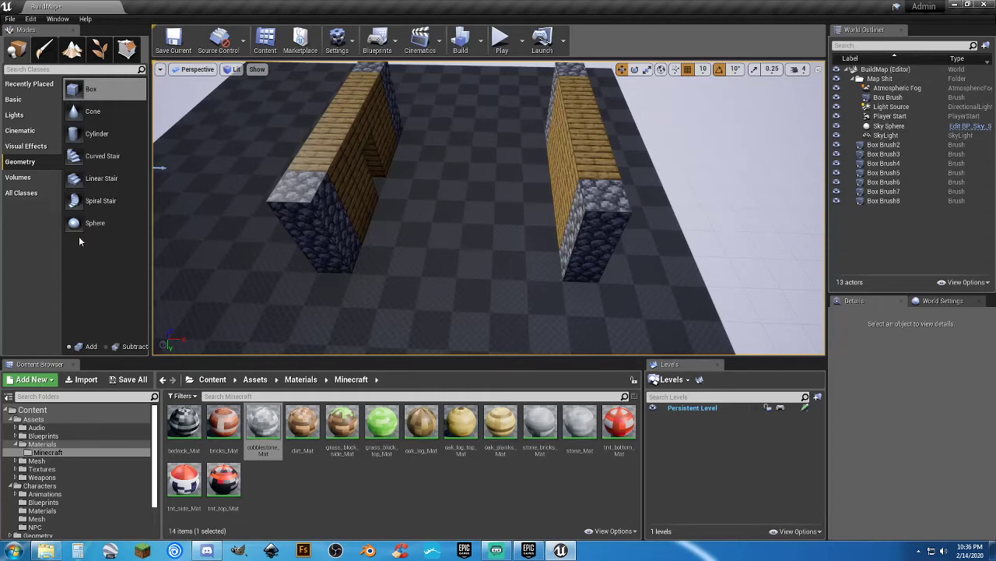
{"action": "left_click", "coordinate": [504, 436]}
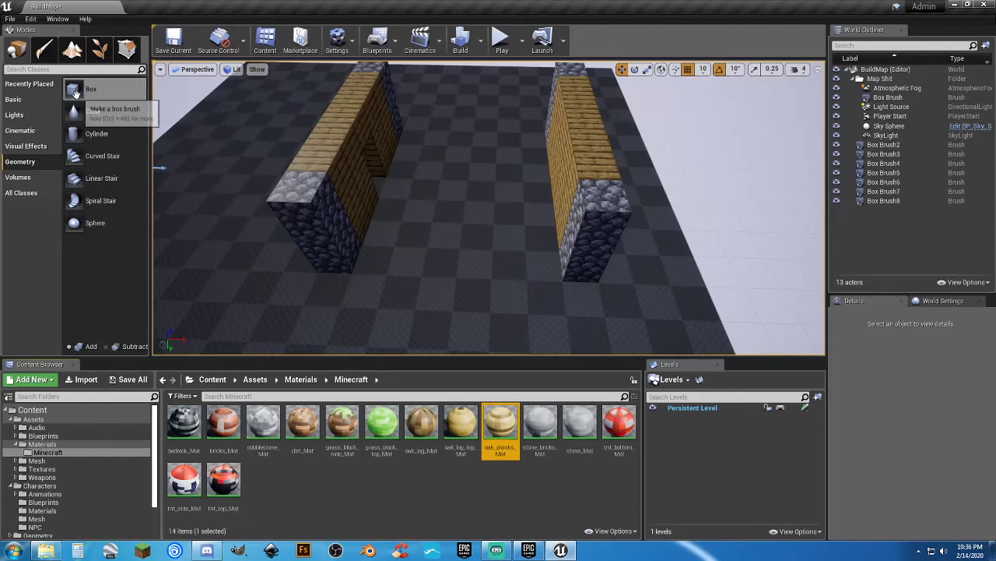
{"action": "left_click_drag", "start_coordinate": [75, 94], "coordinate": [458, 247]}
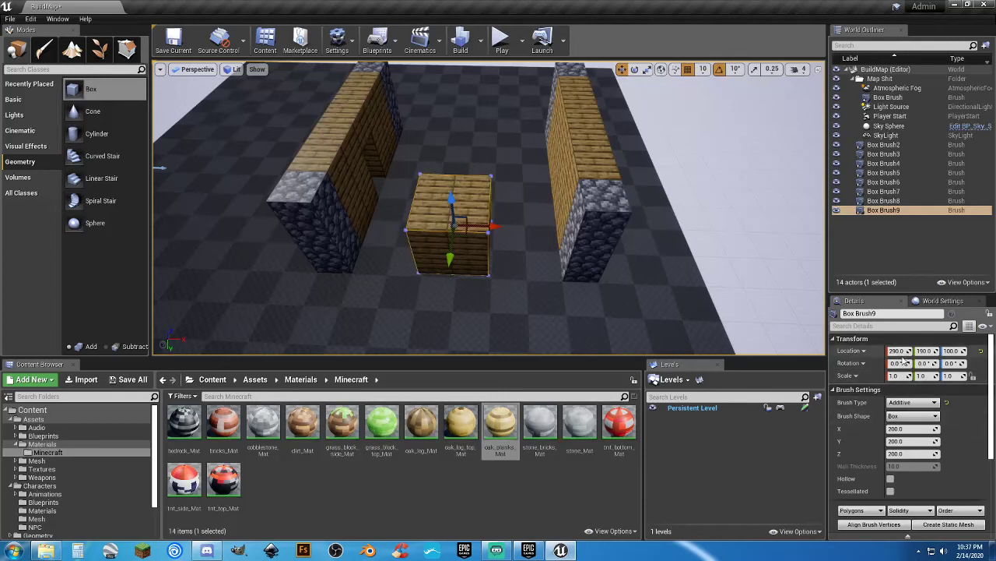
{"action": "left_click", "coordinate": [903, 352]}
{"action": "type", "text": "0"}
{"action": "key", "text": "Tab"}
{"action": "type", "text": "0"}
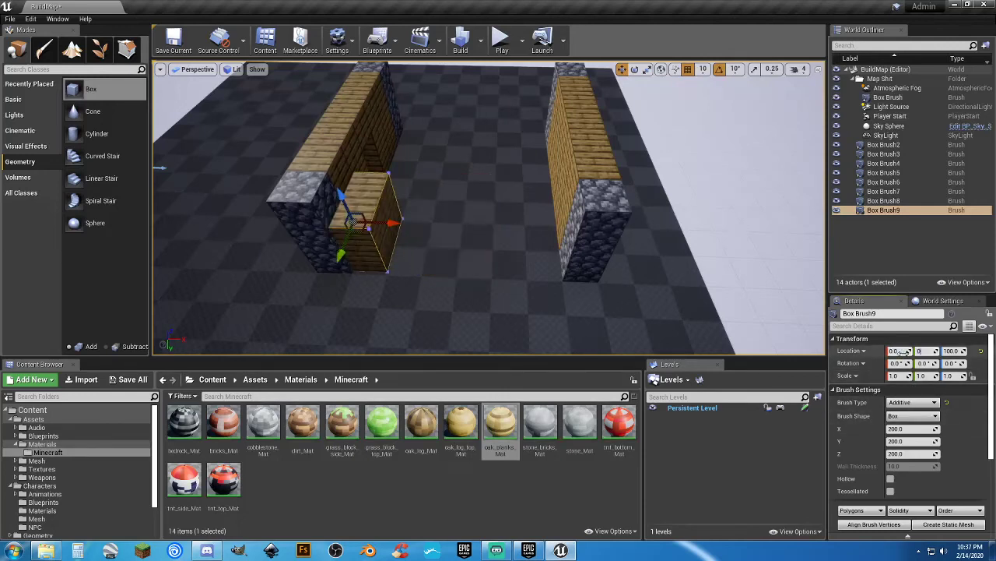
{"action": "key", "text": "Tab"}
{"action": "type", "text": "150"}
{"action": "key", "text": "Return"}
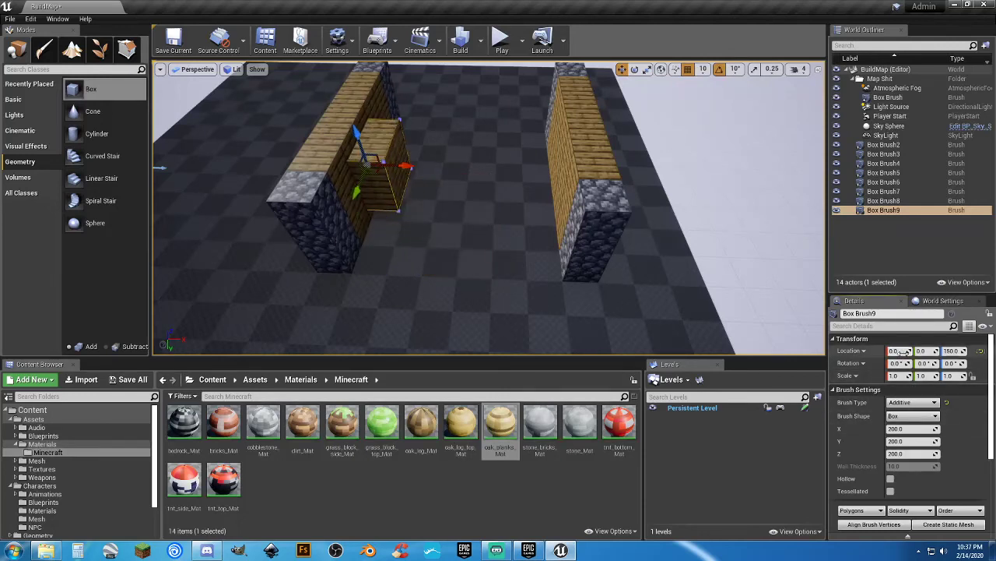
Set the new oak-planks box brush's size to X 500, Y 100 and Z 300
{"action": "left_click", "coordinate": [908, 429]}
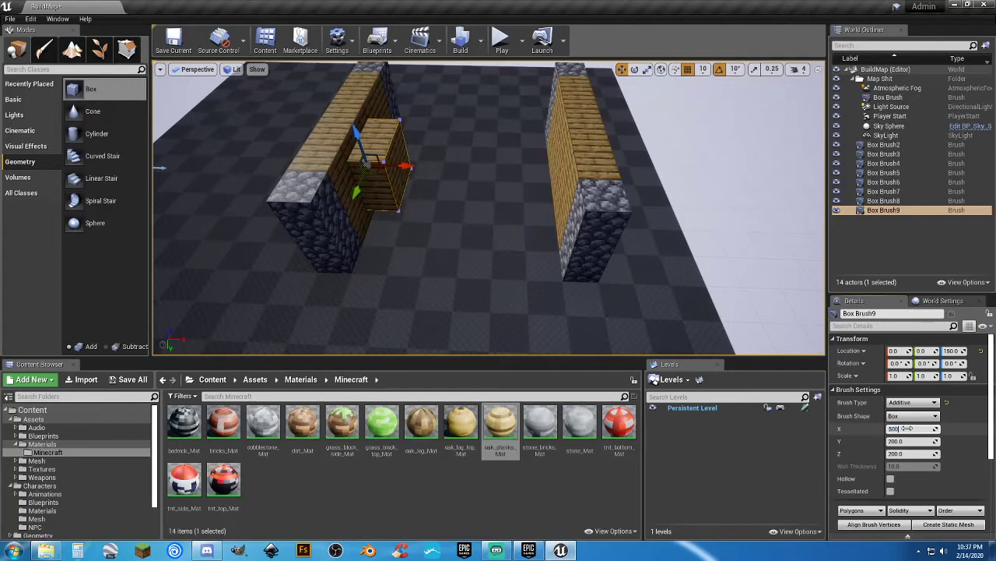
{"action": "key", "text": "Tab"}
{"action": "type", "text": "100"}
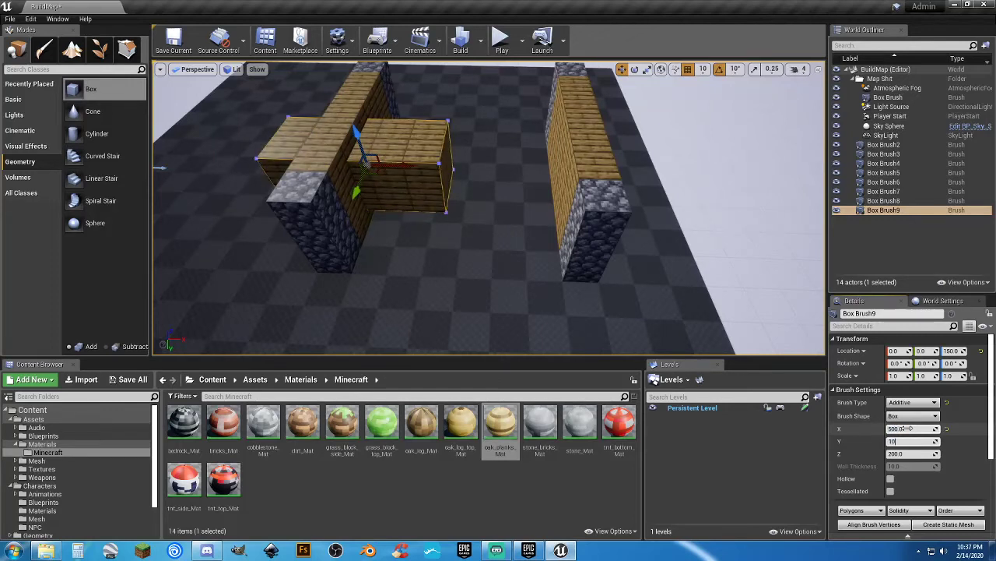
{"action": "key", "text": "Tab"}
{"action": "type", "text": "300"}
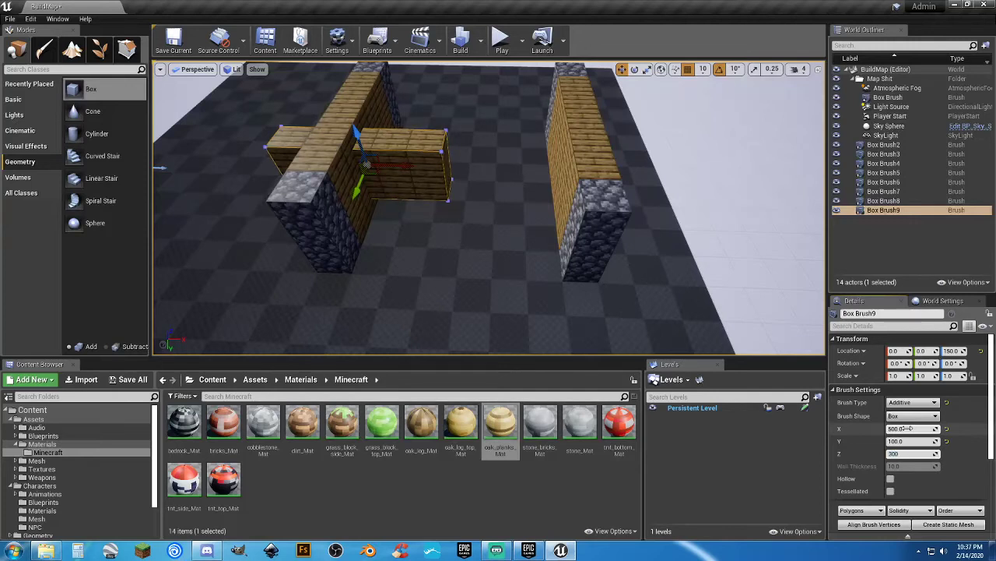
{"action": "key", "text": "Tab"}
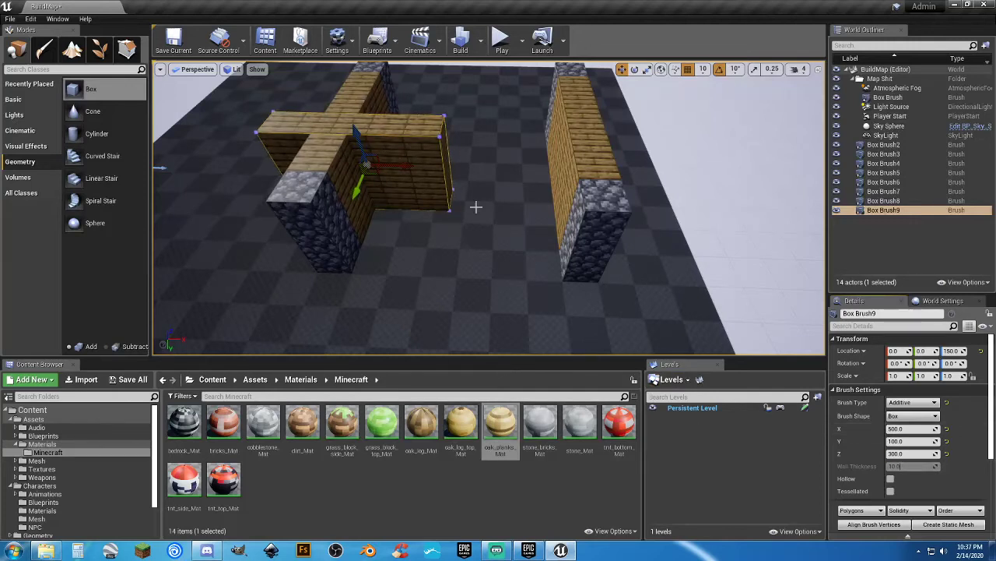
Move the new oak-planks wall to X 250, Y 250 so it meets the doorway wall's corner pillar
{"action": "mouse_move", "coordinate": [407, 169]}
{"action": "left_mouse_down"}
{"action": "mouse_move", "coordinate": [511, 172]}
{"action": "mouse_move", "coordinate": [489, 181]}
{"action": "left_mouse_up"}
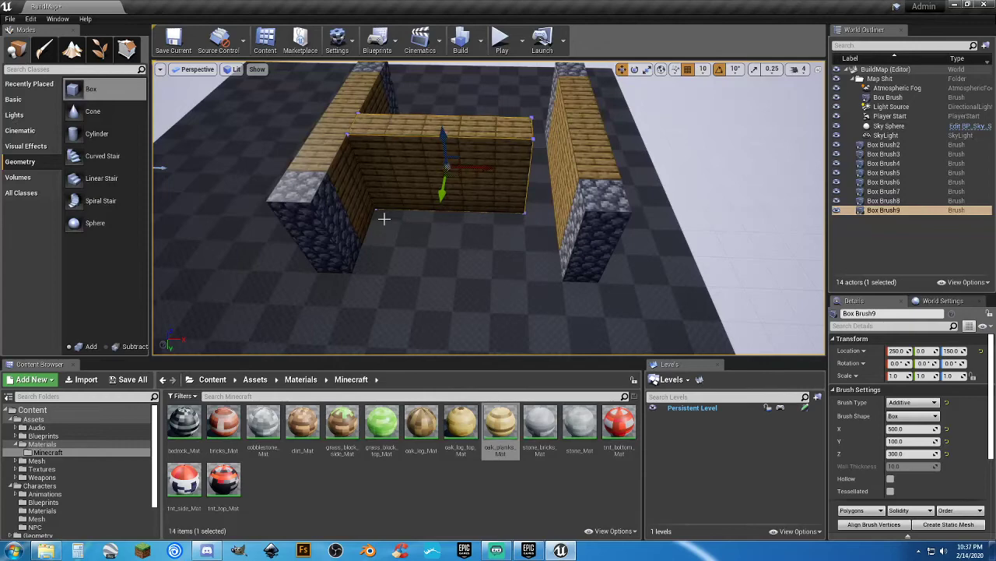
{"action": "mouse_move", "coordinate": [485, 222]}
{"action": "right_mouse_down"}
{"action": "mouse_move", "coordinate": [451, 234]}
{"action": "mouse_move", "coordinate": [545, 186]}
{"action": "right_mouse_up"}
{"action": "mouse_move", "coordinate": [547, 187]}
{"action": "left_mouse_down"}
{"action": "mouse_move", "coordinate": [507, 205]}
{"action": "mouse_move", "coordinate": [430, 214]}
{"action": "left_mouse_up"}
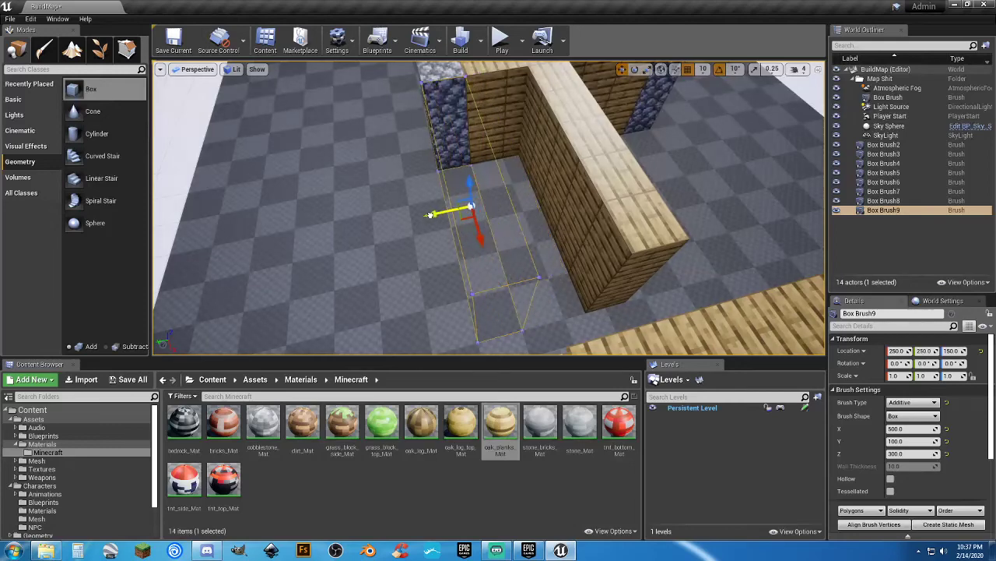
Duplicate the side wall and move the copy to Y -350 on the opposite side of the building
{"action": "scroll", "coordinate": [507, 189], "scroll_direction": "down", "scroll_amount": 5}
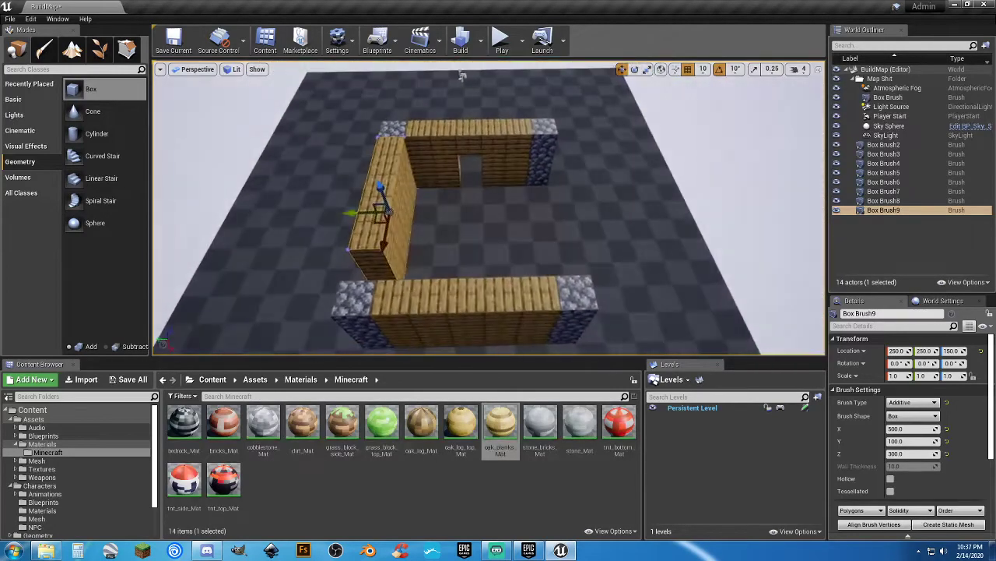
{"action": "key", "text": "ctrl+w"}
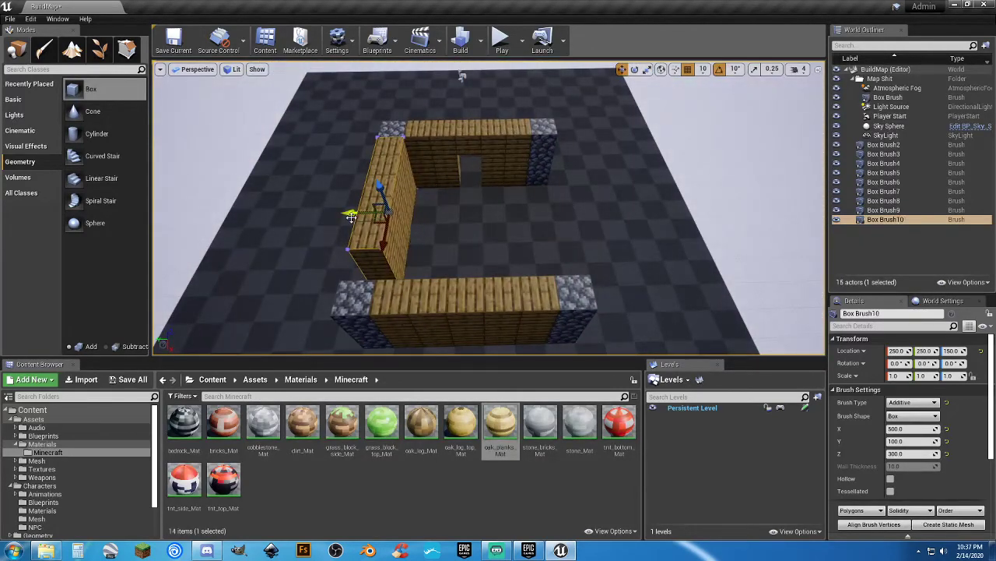
{"action": "left_click_drag", "start_coordinate": [349, 213], "coordinate": [515, 209]}
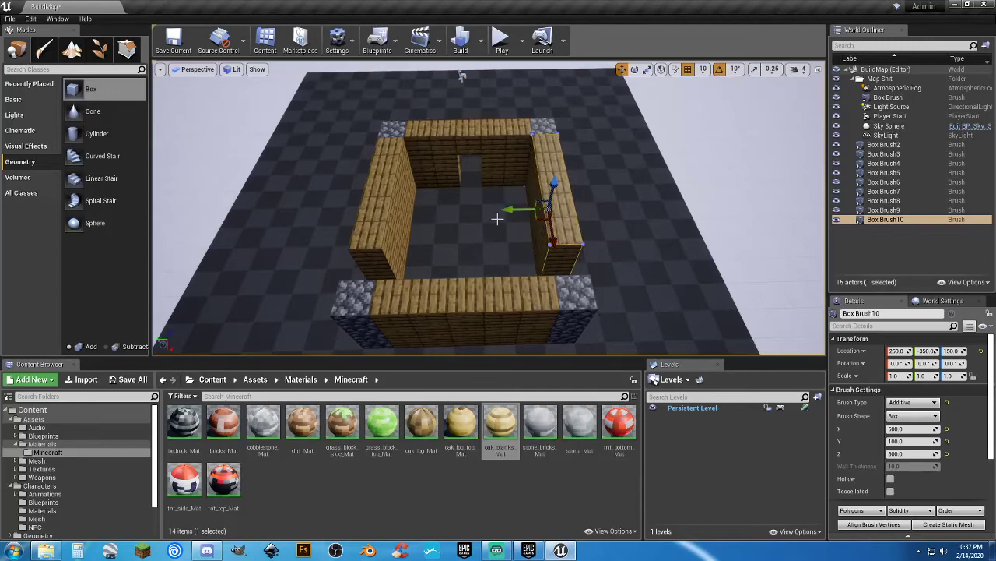
Select the detached oak-planks wall with both its cobblestone corner pillars and move them to X 550 against the side walls
{"action": "mouse_move", "coordinate": [498, 216]}
{"action": "right_mouse_down"}
{"action": "mouse_move", "coordinate": [520, 206]}
{"action": "mouse_move", "coordinate": [551, 88]}
{"action": "right_mouse_up"}
{"action": "left_click", "coordinate": [545, 84]}
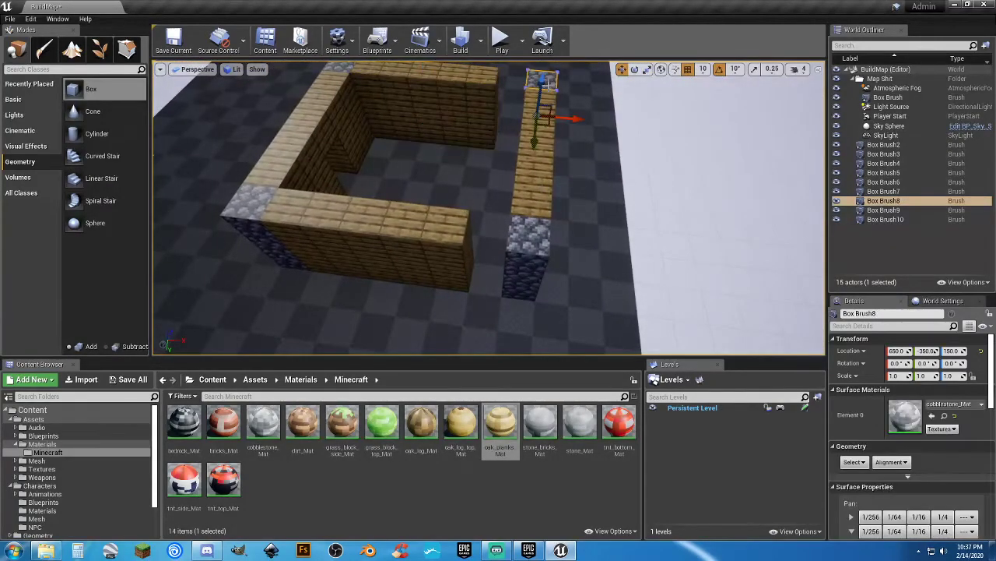
{"action": "left_click", "coordinate": [534, 149], "text": "ctrl"}
{"action": "left_click", "coordinate": [530, 232], "text": "ctrl"}
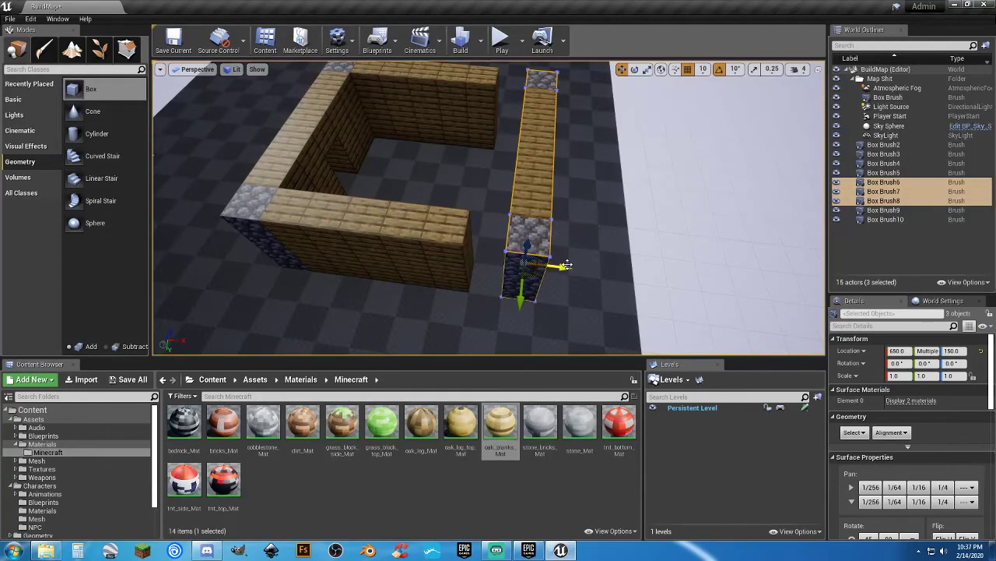
{"action": "left_click_drag", "start_coordinate": [564, 267], "coordinate": [526, 262]}
{"action": "key", "text": "a"}
{"action": "mouse_move", "coordinate": [526, 262]}
{"action": "right_mouse_down"}
{"action": "mouse_move", "coordinate": [542, 237]}
{"action": "mouse_move", "coordinate": [537, 257]}
{"action": "mouse_move", "coordinate": [572, 248]}
{"action": "right_mouse_up"}
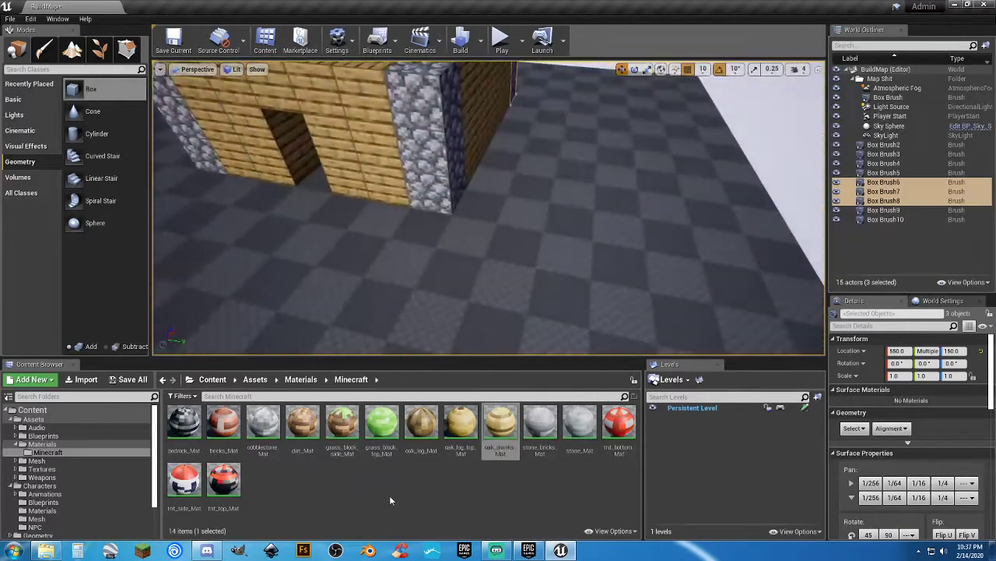
{"action": "left_click", "coordinate": [475, 491]}
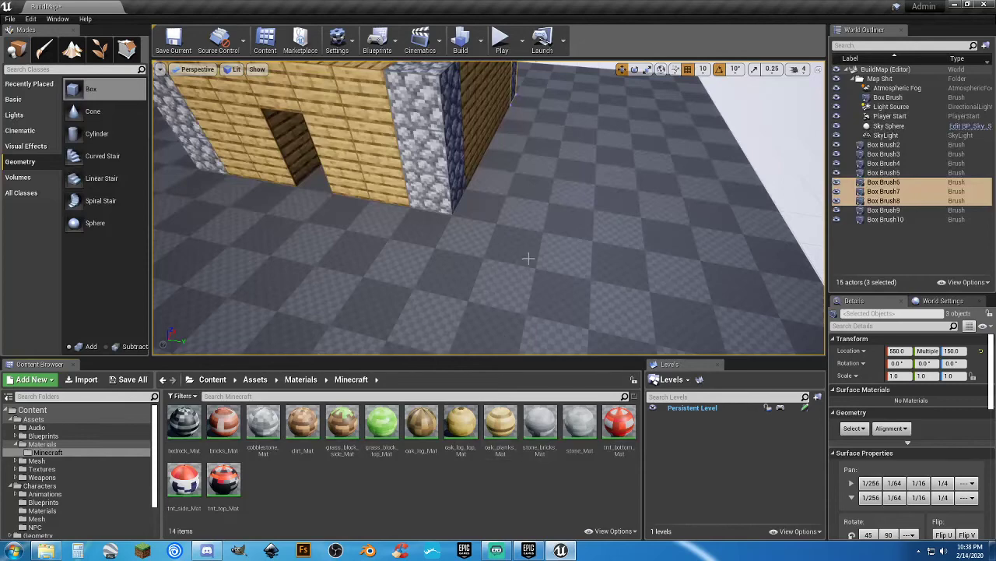
{"action": "mouse_move", "coordinate": [527, 258]}
{"action": "right_mouse_down"}
{"action": "mouse_move", "coordinate": [459, 257]}
{"action": "mouse_move", "coordinate": [529, 260]}
{"action": "right_mouse_up"}
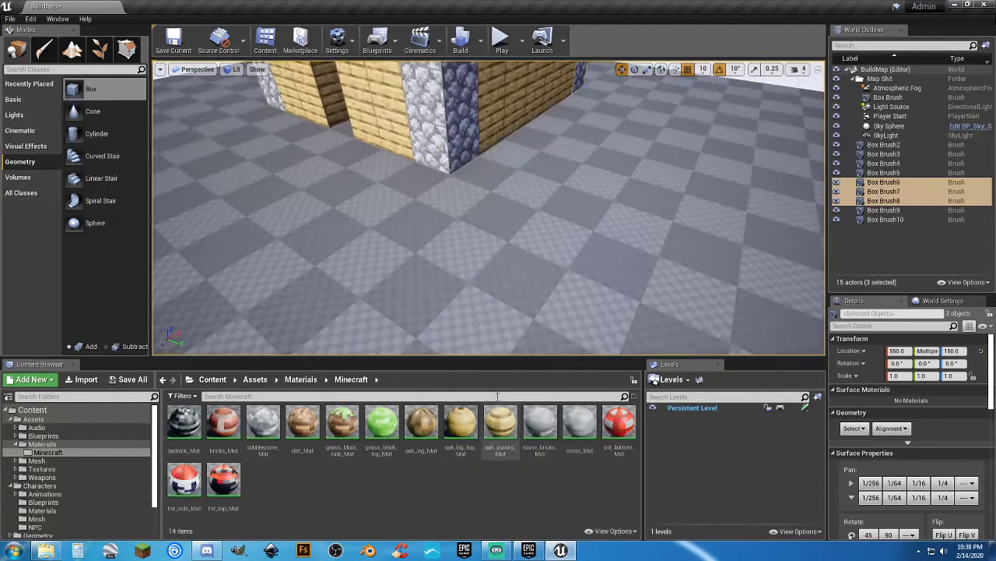
{"action": "key", "text": "f"}
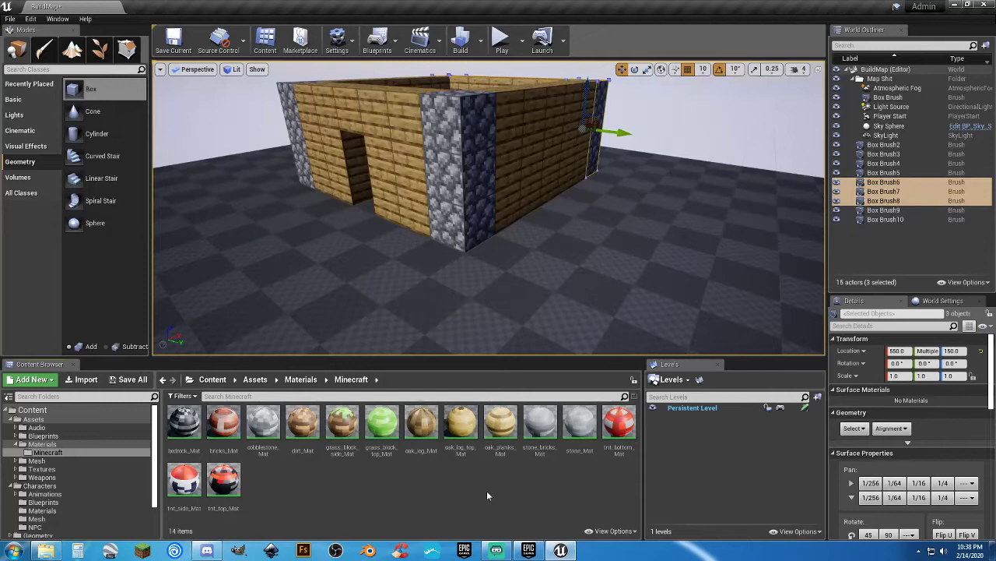
{"action": "left_click", "coordinate": [880, 244]}
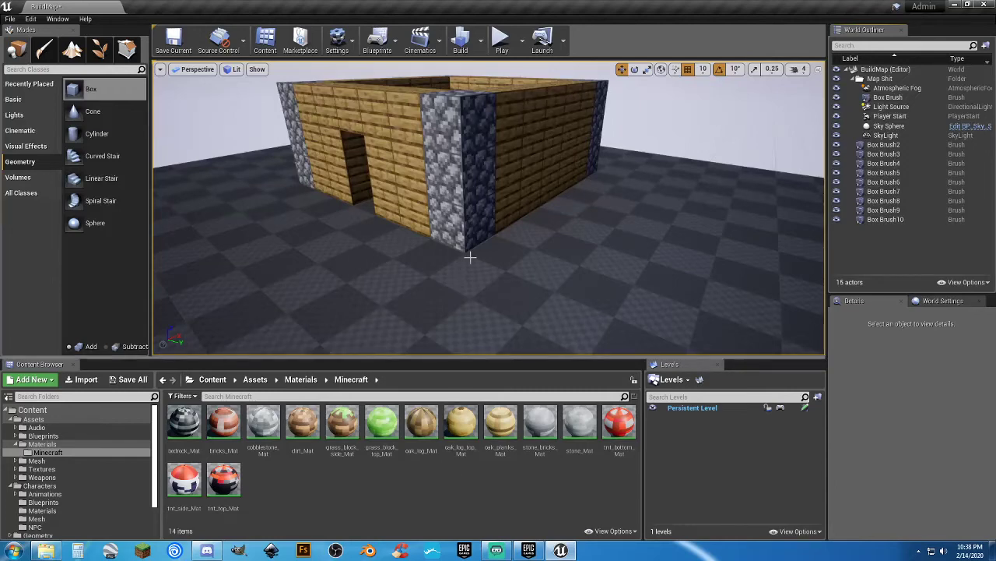
{"action": "mouse_move", "coordinate": [472, 260]}
{"action": "left_mouse_down"}
{"action": "mouse_move", "coordinate": [471, 203]}
{"action": "mouse_move", "coordinate": [472, 285]}
{"action": "mouse_move", "coordinate": [498, 257]}
{"action": "mouse_move", "coordinate": [468, 257]}
{"action": "left_mouse_up"}
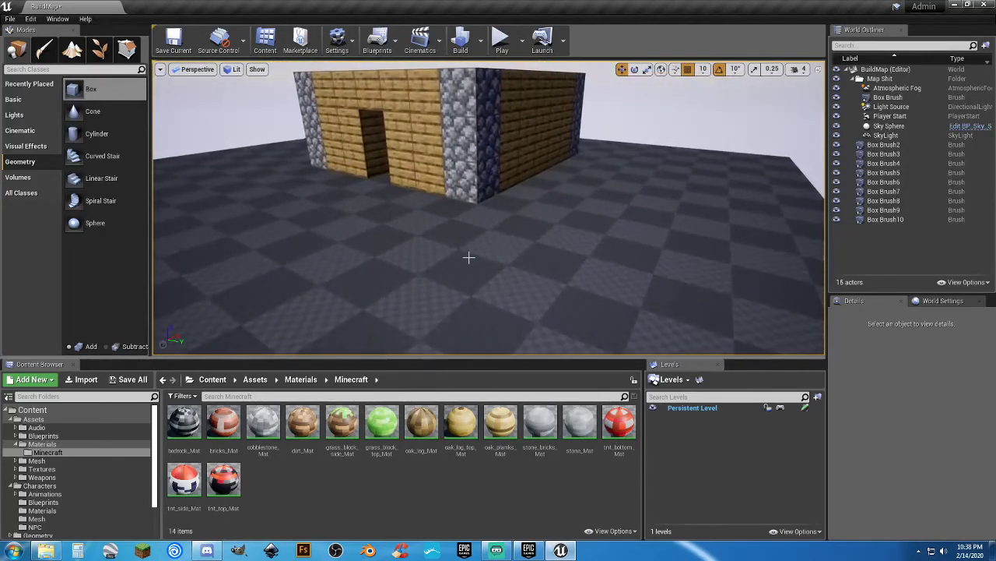
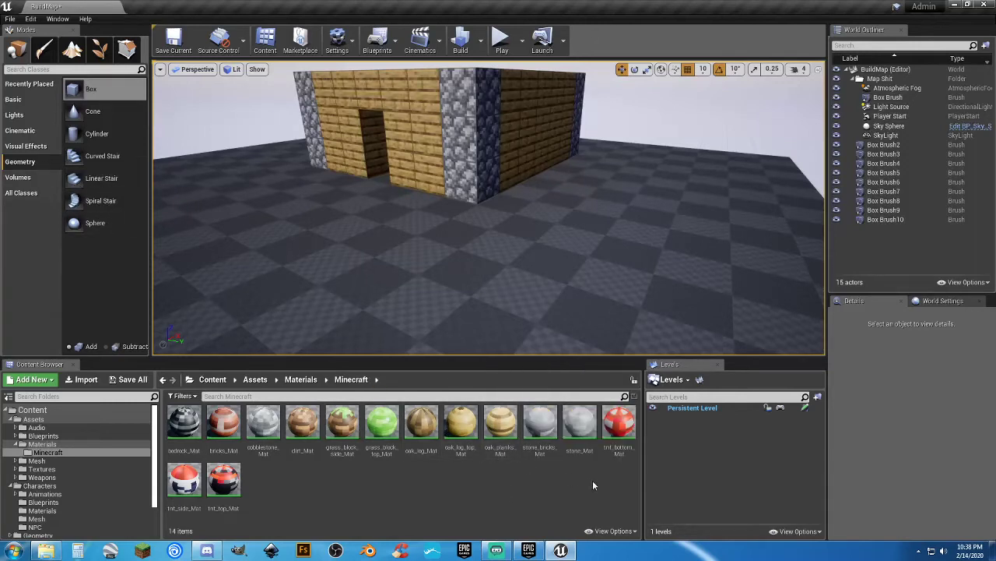
Add a linear stair brush with cobblestone_Mat on the floor beside the building and set its number of steps to 2
{"action": "left_click", "coordinate": [281, 458]}
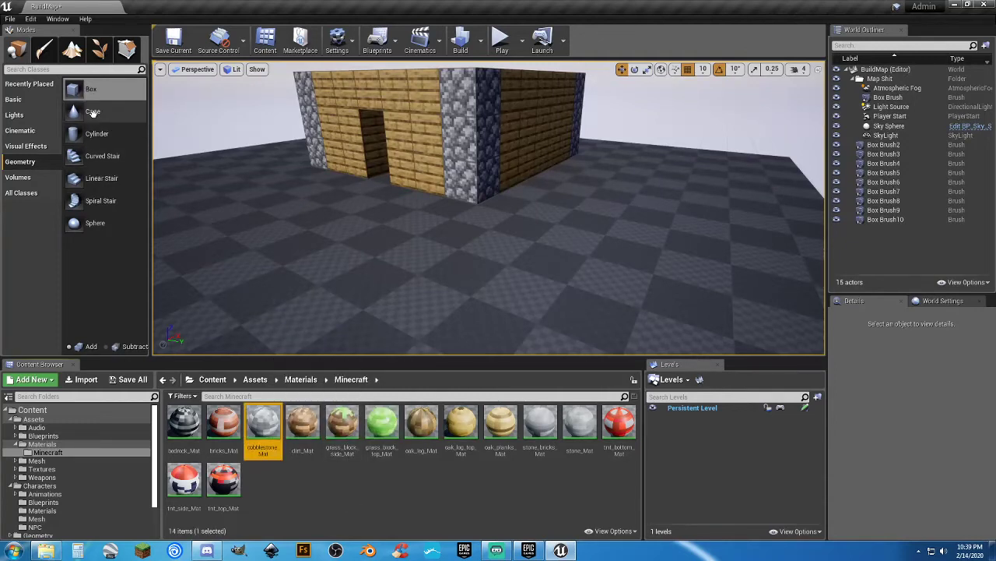
{"action": "mouse_move", "coordinate": [72, 178]}
{"action": "left_mouse_down"}
{"action": "mouse_move", "coordinate": [467, 267]}
{"action": "mouse_move", "coordinate": [454, 276]}
{"action": "mouse_move", "coordinate": [485, 289]}
{"action": "mouse_move", "coordinate": [474, 297]}
{"action": "left_mouse_up"}
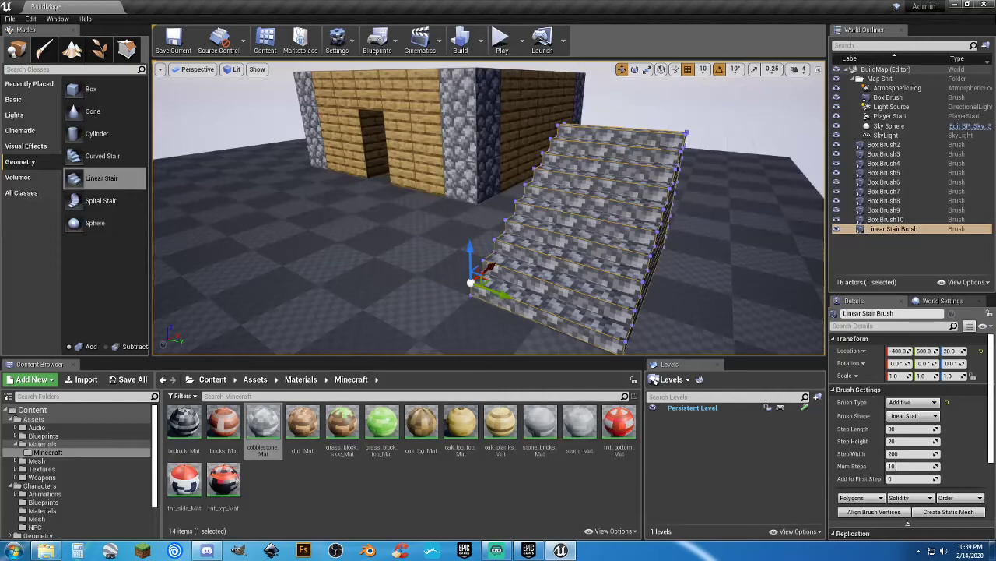
{"action": "right_click_drag", "start_coordinate": [493, 295], "coordinate": [515, 291]}
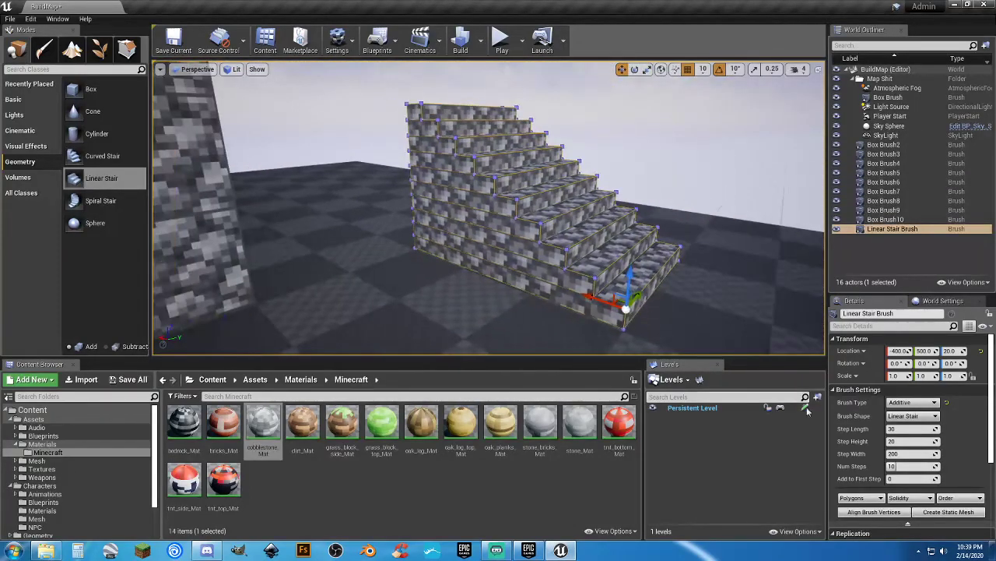
{"action": "left_click", "coordinate": [895, 466]}
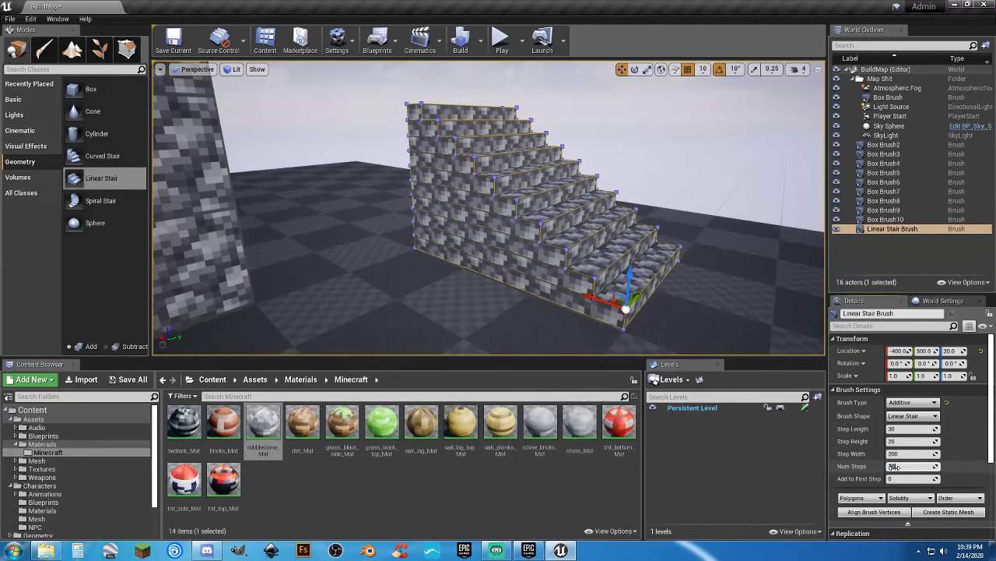
{"action": "type", "text": "3"}
{"action": "key", "text": "Return"}
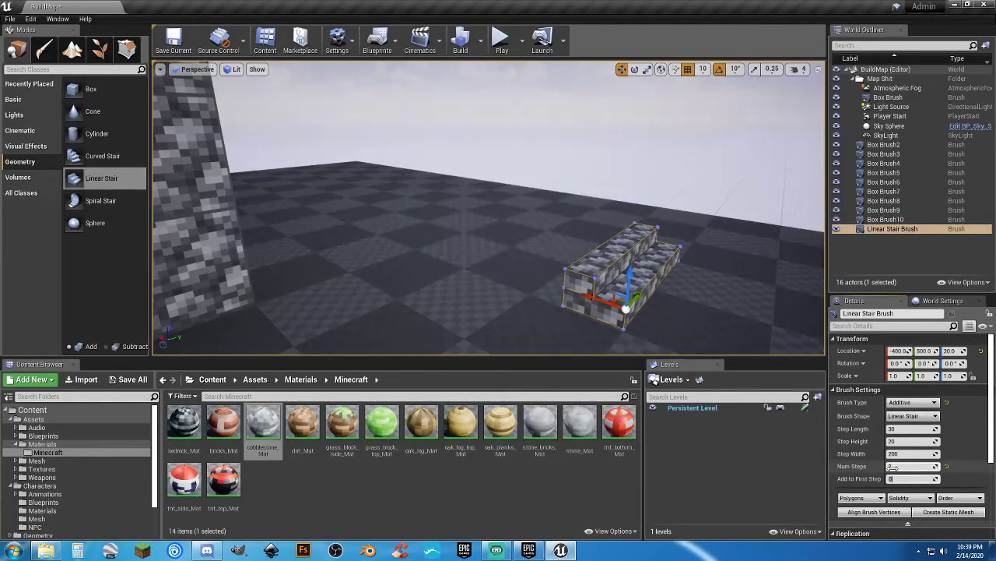
{"action": "right_click_drag", "start_coordinate": [645, 285], "coordinate": [646, 285]}
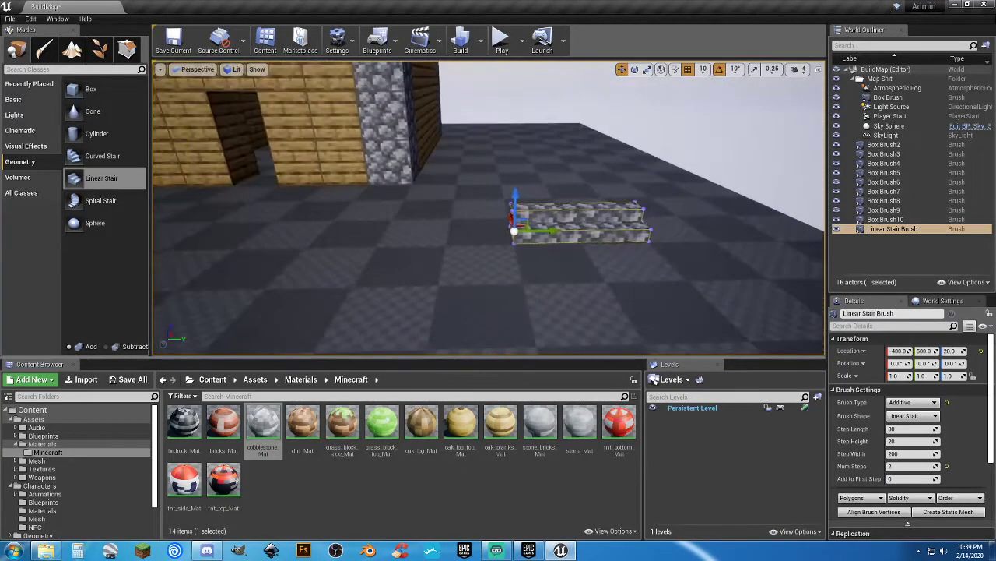
{"action": "right_click_drag", "start_coordinate": [447, 282], "coordinate": [447, 283]}
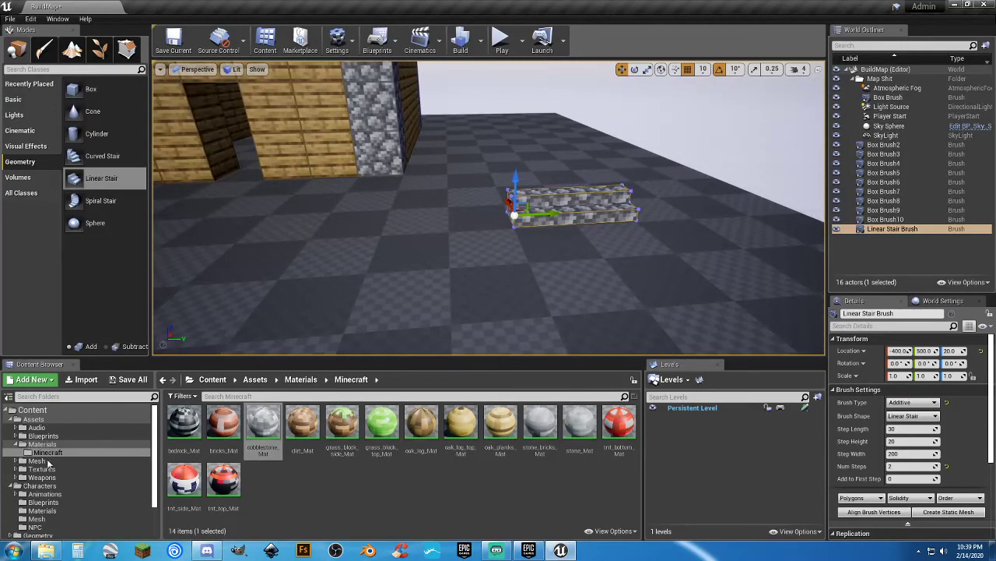
Place an SM_Oak_Log_Block from the Mesh/Minecraft folder beside the cobblestone stairs as a size reference
{"action": "left_click", "coordinate": [39, 461]}
{"action": "left_click", "coordinate": [15, 460]}
{"action": "left_click", "coordinate": [47, 476]}
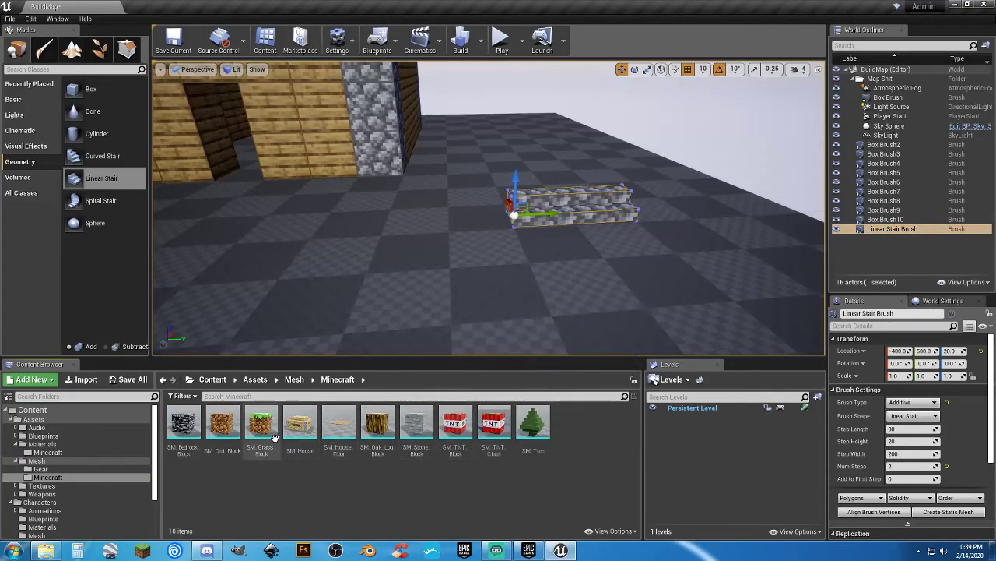
{"action": "left_click_drag", "start_coordinate": [388, 424], "coordinate": [690, 146]}
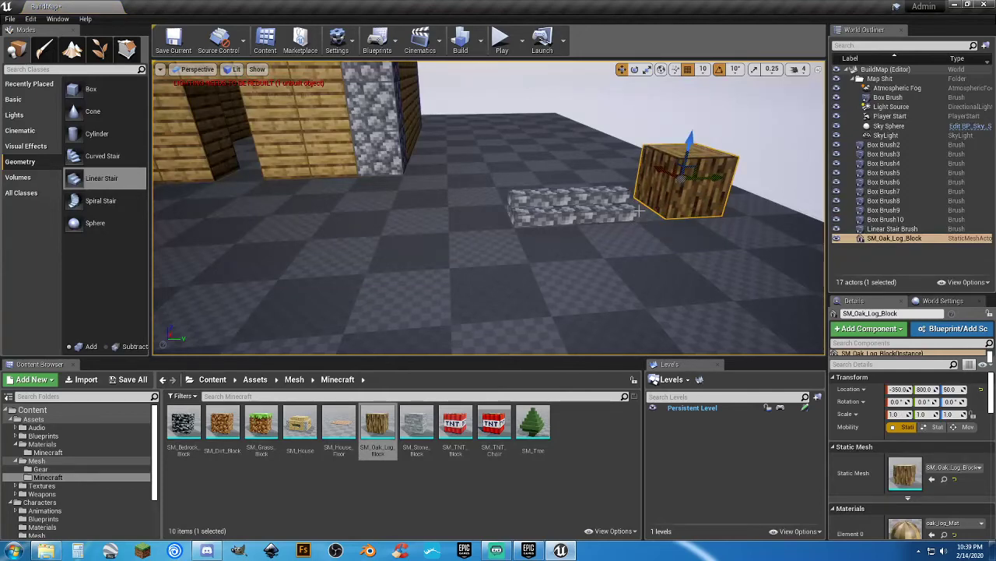
{"action": "left_click_drag", "start_coordinate": [639, 209], "coordinate": [540, 246], "text": "alt"}
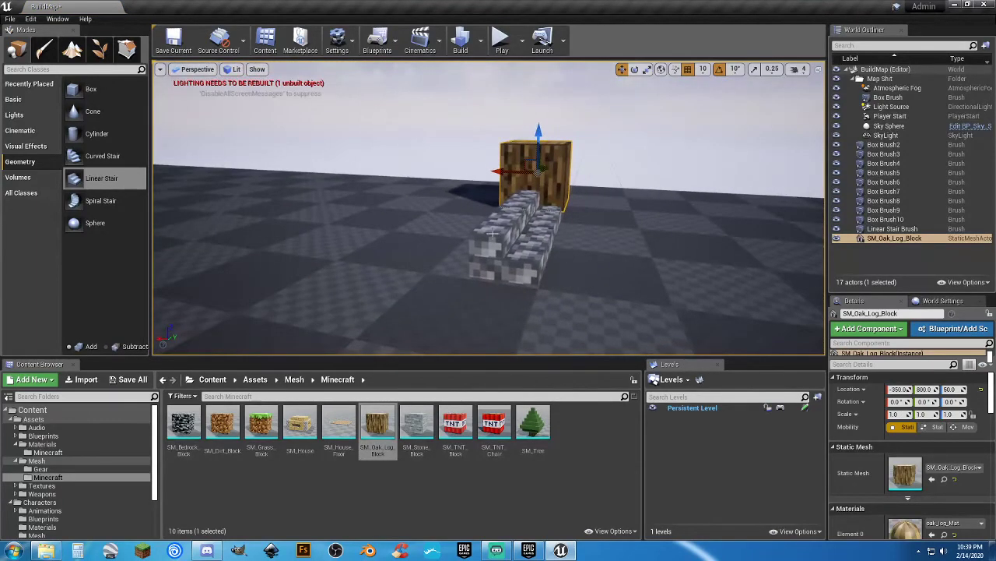
Set the linear stair brush's step length to 50, keeping its X location at -400
{"action": "left_click", "coordinate": [892, 229]}
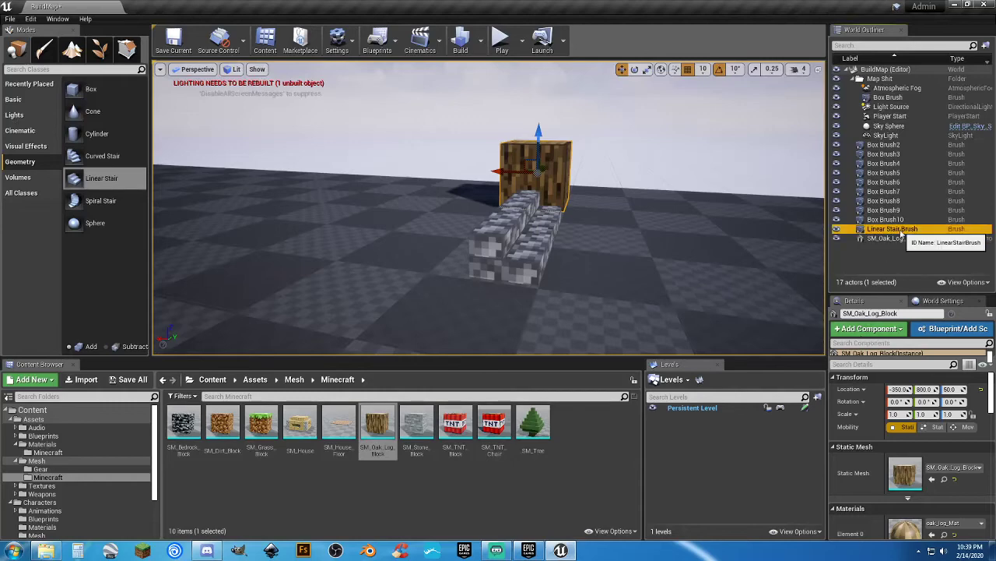
{"action": "key", "text": "f"}
{"action": "right_click_drag", "start_coordinate": [510, 233], "coordinate": [506, 277]}
{"action": "key", "text": "a"}
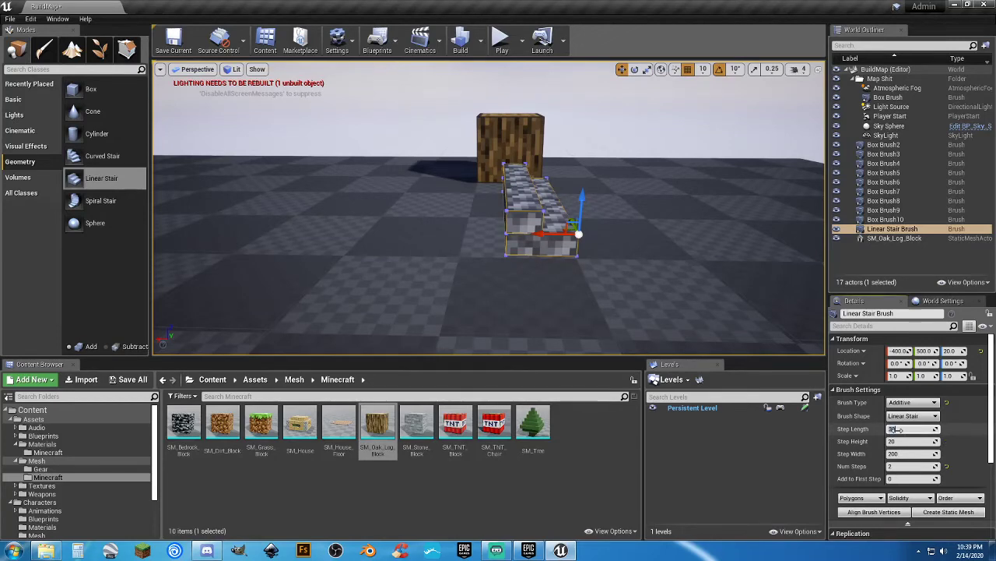
{"action": "type", "text": "50"}
{"action": "key", "text": "Tab"}
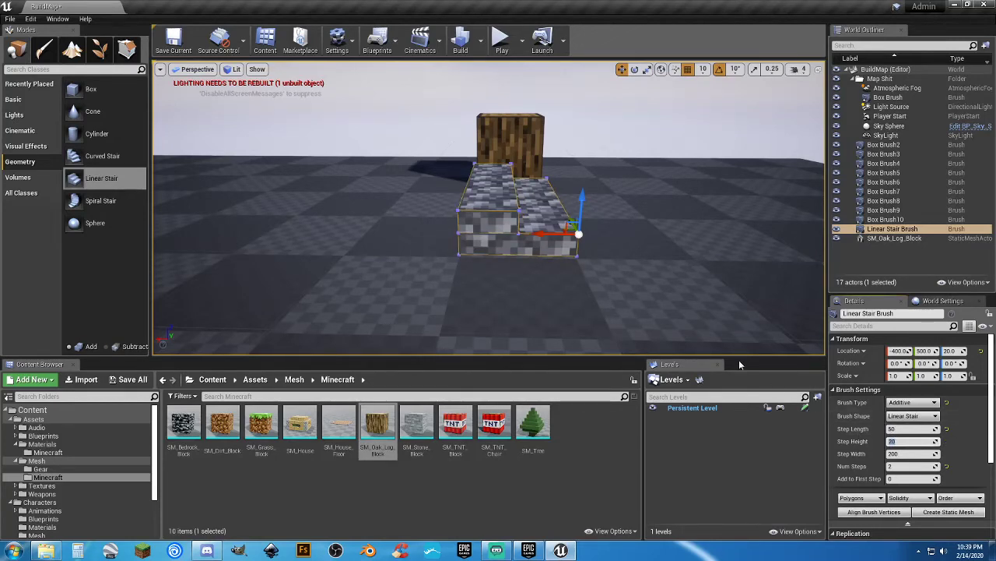
{"action": "left_click", "coordinate": [545, 235]}
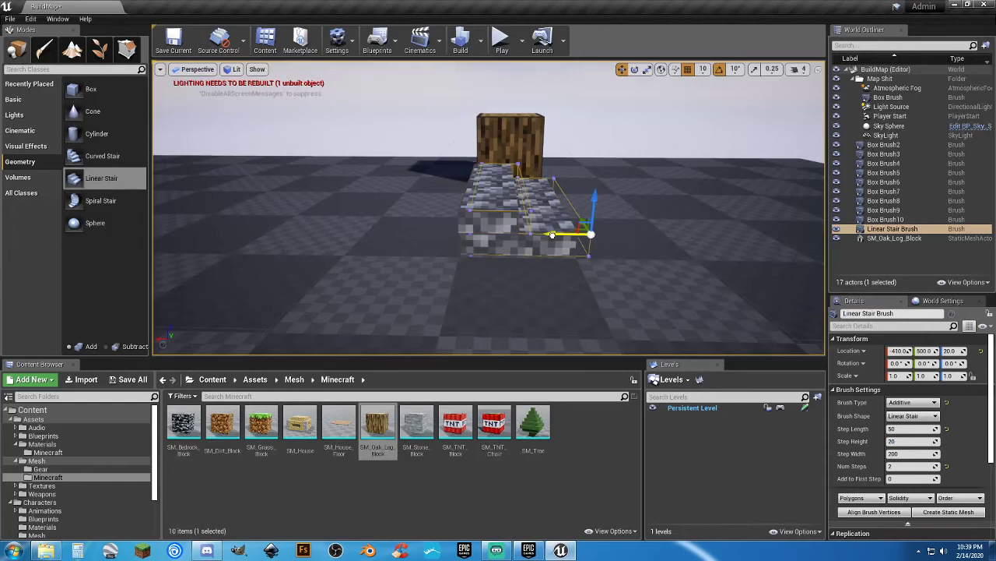
{"action": "mouse_move", "coordinate": [548, 233]}
{"action": "right_mouse_down"}
{"action": "mouse_move", "coordinate": [506, 243]}
{"action": "mouse_move", "coordinate": [498, 234]}
{"action": "mouse_move", "coordinate": [490, 249]}
{"action": "mouse_move", "coordinate": [506, 261]}
{"action": "mouse_move", "coordinate": [467, 245]}
{"action": "mouse_move", "coordinate": [513, 267]}
{"action": "mouse_move", "coordinate": [502, 251]}
{"action": "mouse_move", "coordinate": [538, 296]}
{"action": "right_mouse_up"}
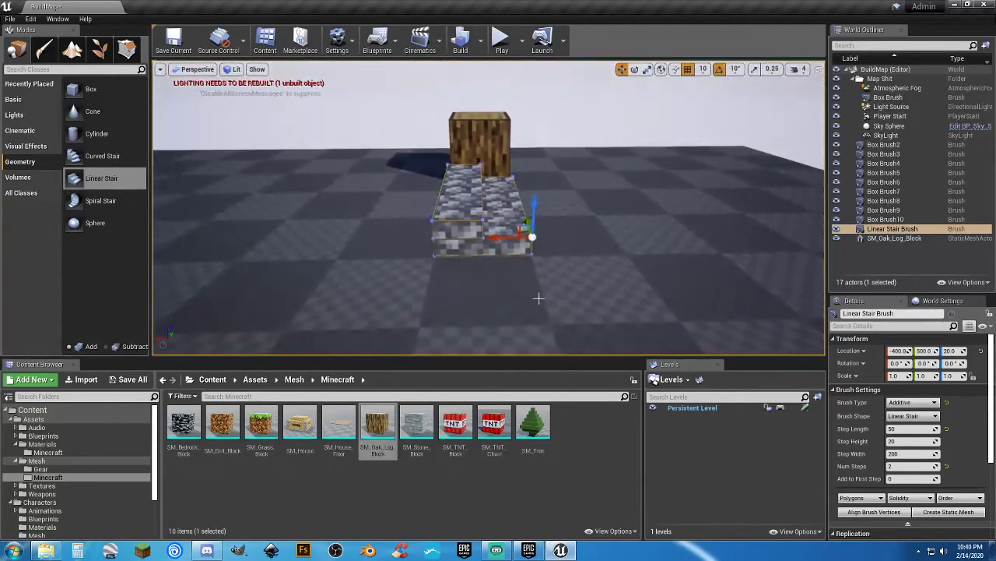
Set the stair brush's step height to 50 and raise it to Z 50 so it rests on the floor
{"action": "left_click", "coordinate": [896, 442]}
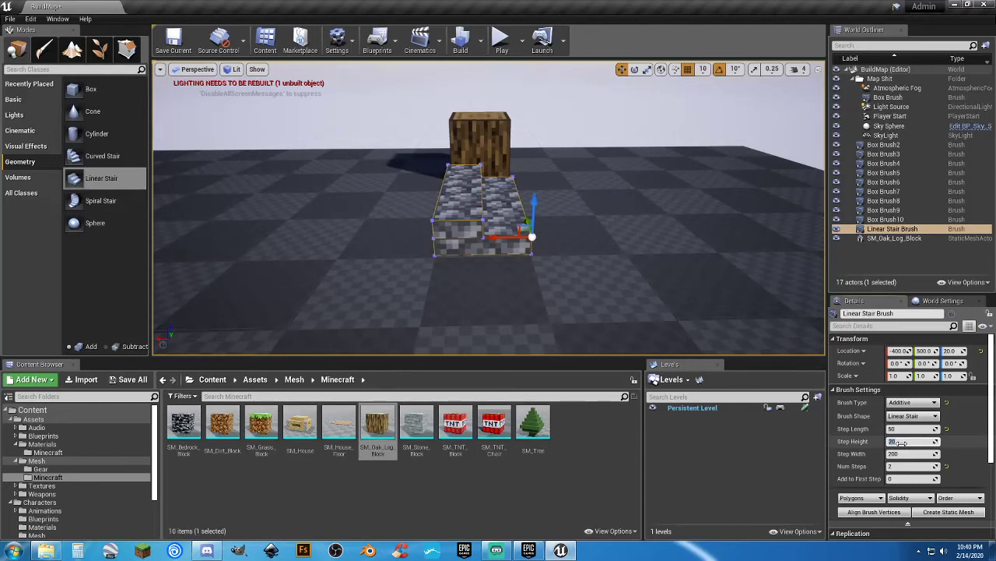
{"action": "type", "text": "50"}
{"action": "key", "text": "Tab"}
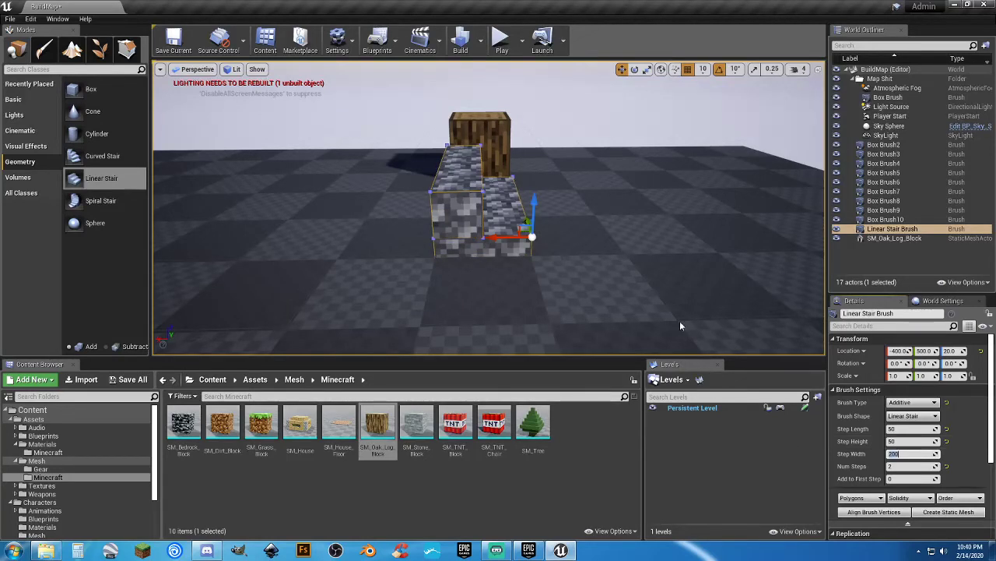
{"action": "left_click", "coordinate": [535, 201]}
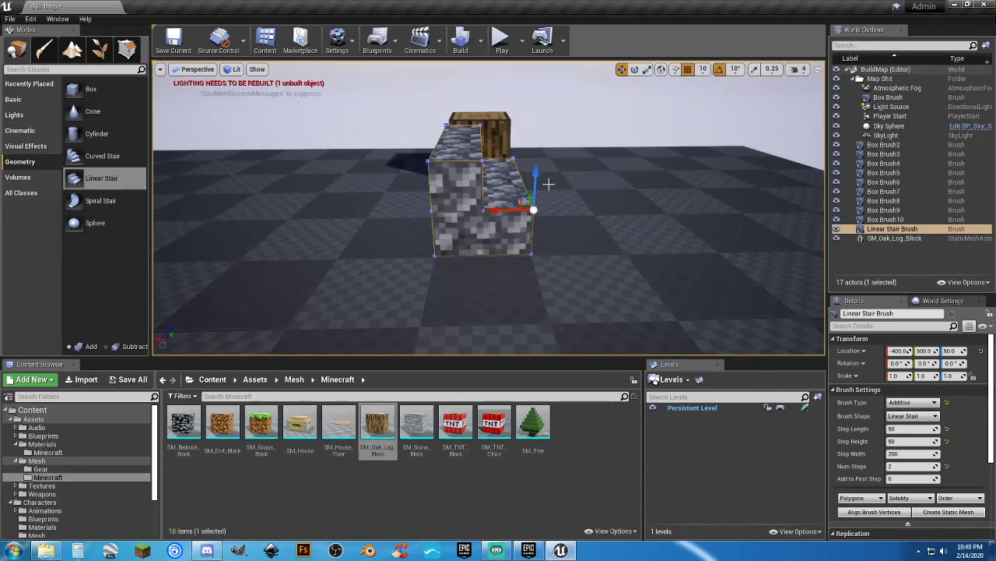
Set the stair brush's step width to 100 to match the width of the oak log block
{"action": "mouse_move", "coordinate": [580, 170]}
{"action": "right_mouse_down"}
{"action": "mouse_move", "coordinate": [557, 159]}
{"action": "mouse_move", "coordinate": [572, 156]}
{"action": "mouse_move", "coordinate": [629, 200]}
{"action": "right_mouse_up"}
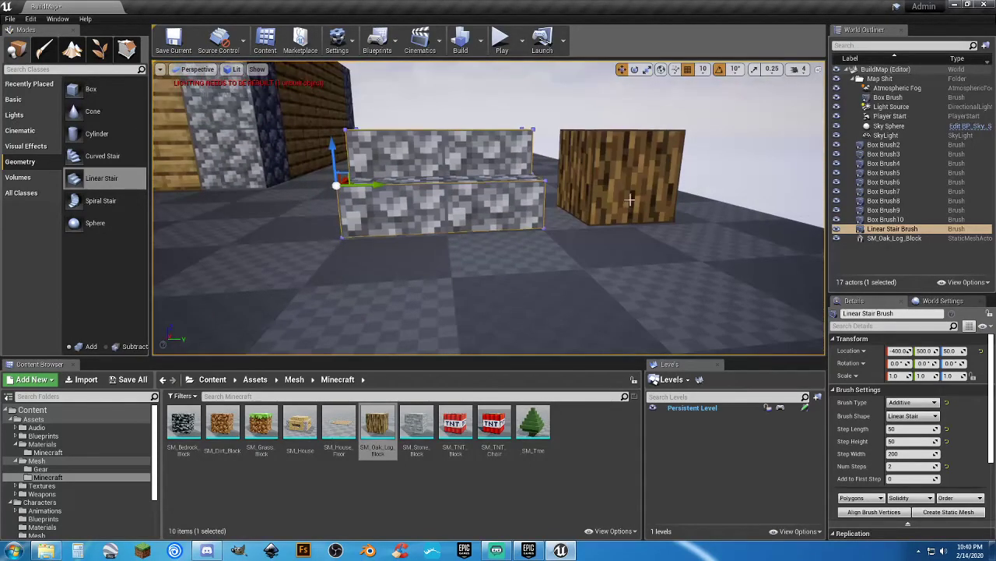
{"action": "left_click", "coordinate": [908, 454]}
{"action": "type", "text": "100"}
{"action": "key", "text": "Tab"}
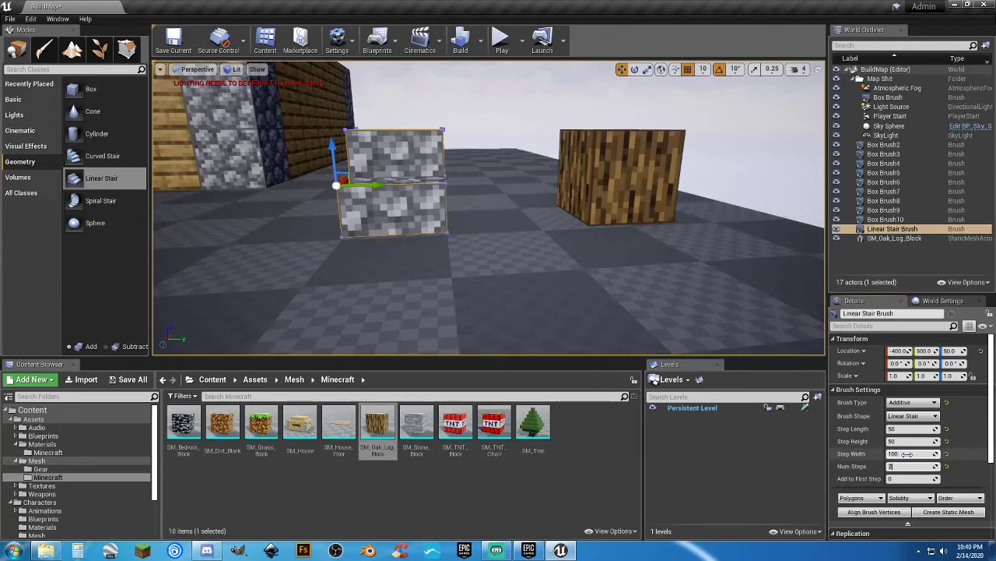
Play-test the level, running the character around and jumping onto the two-step cobblestone stairs beside the oak log block
{"action": "left_click", "coordinate": [501, 39]}
{"action": "key", "text": "w"}
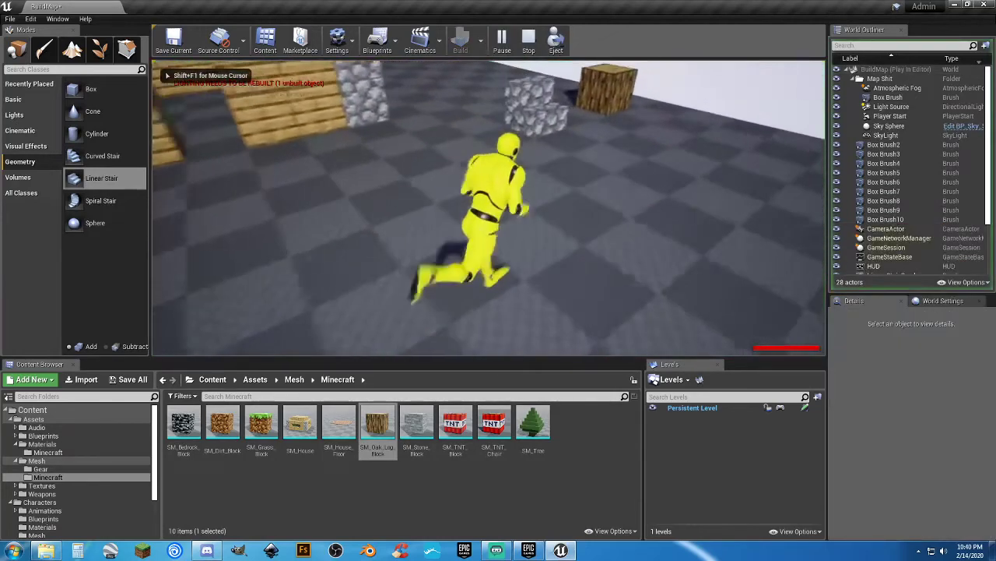
{"action": "key", "text": "w"}
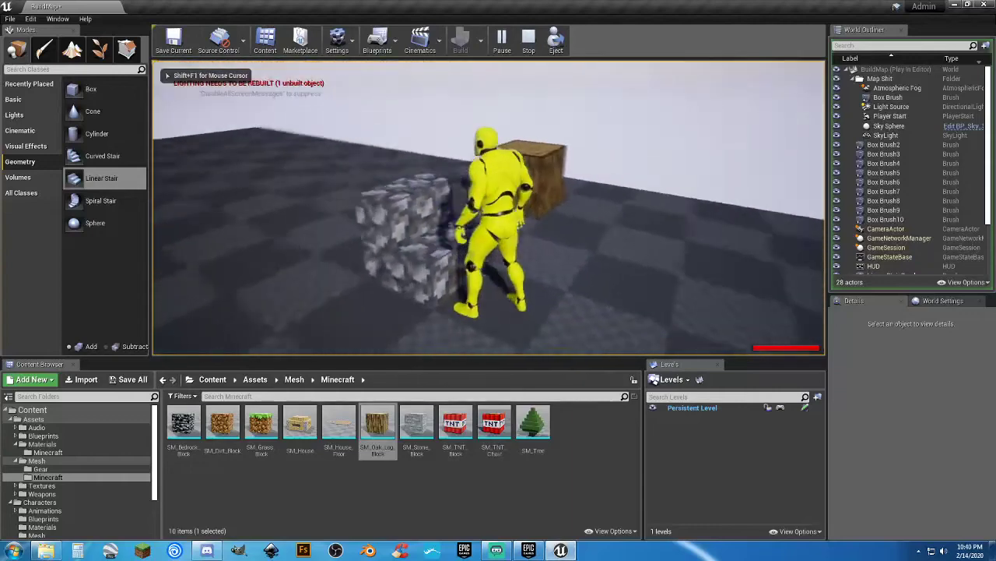
{"action": "key", "text": "w"}
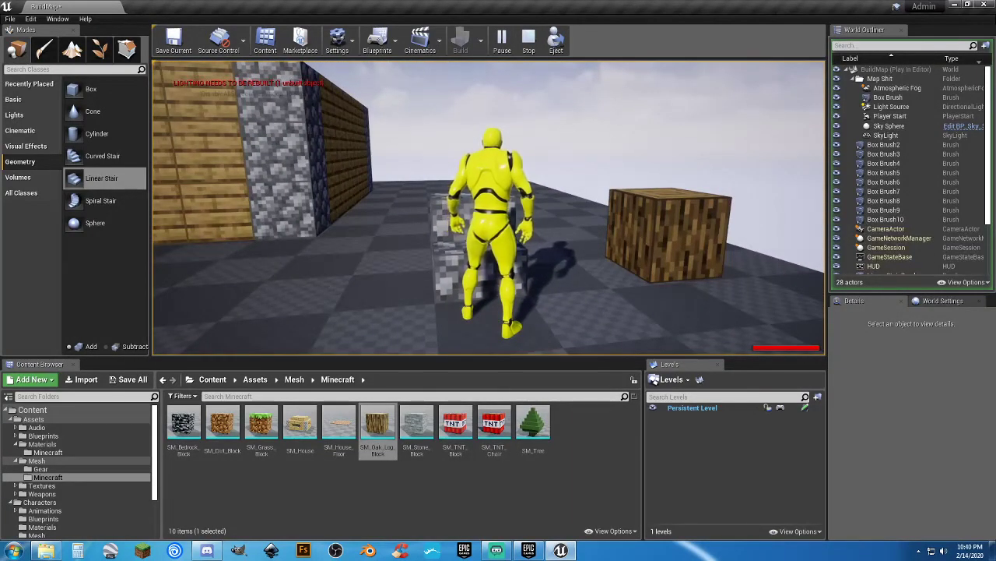
{"action": "key", "text": "w"}
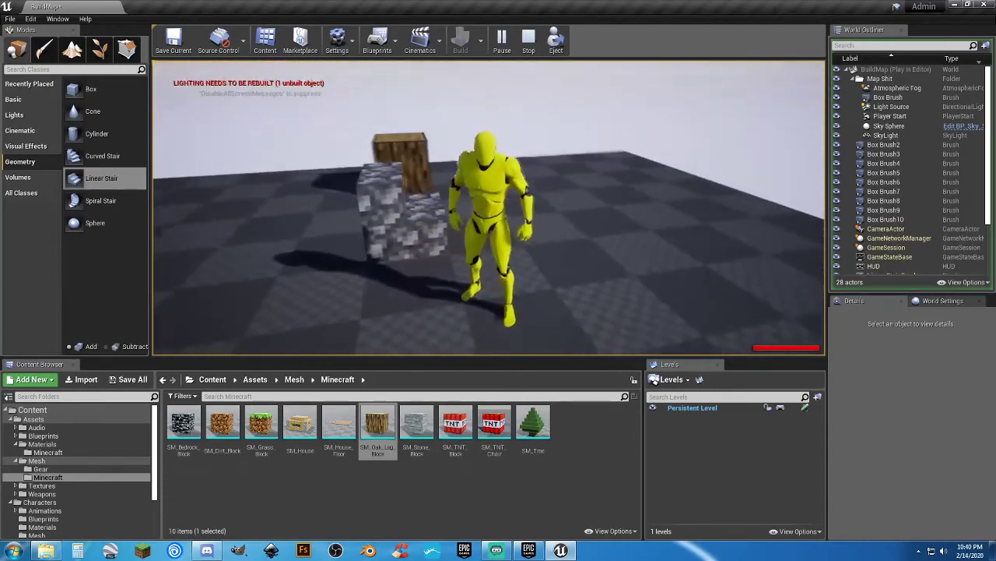
{"action": "key", "text": "w"}
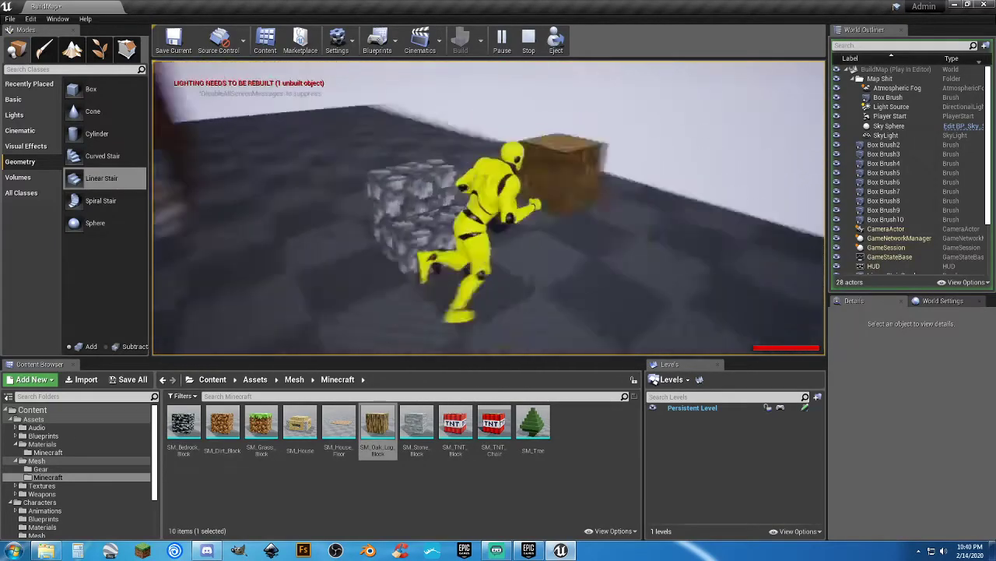
{"action": "key", "text": "w"}
{"action": "key", "text": "space"}
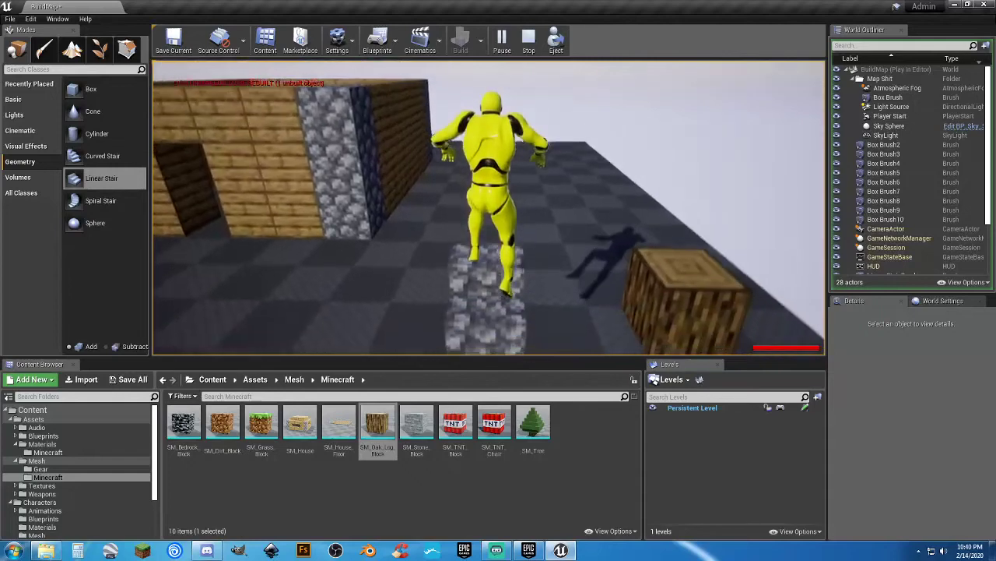
{"action": "key", "text": "a"}
{"action": "key", "text": "s"}
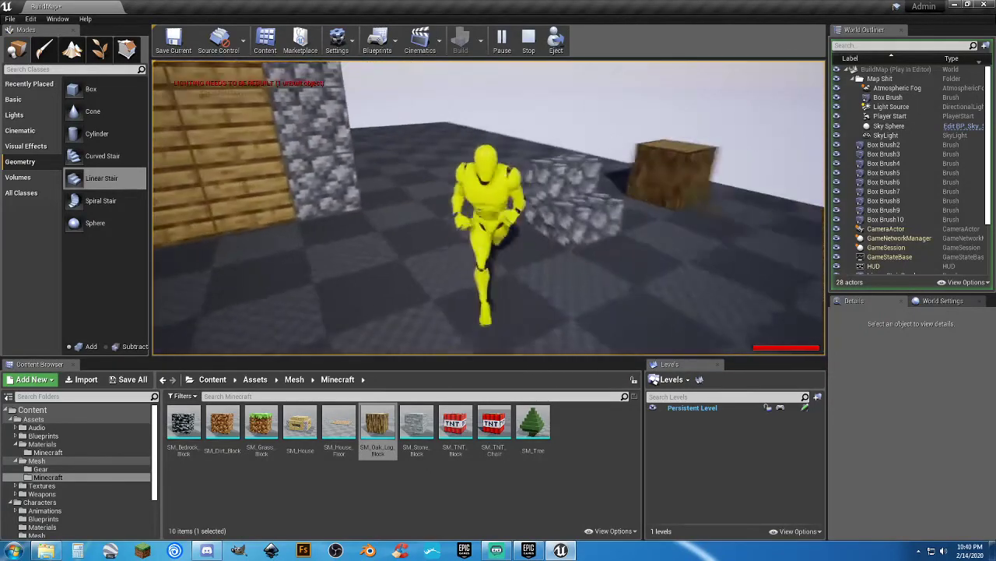
{"action": "key", "text": "d"}
{"action": "key", "text": "s"}
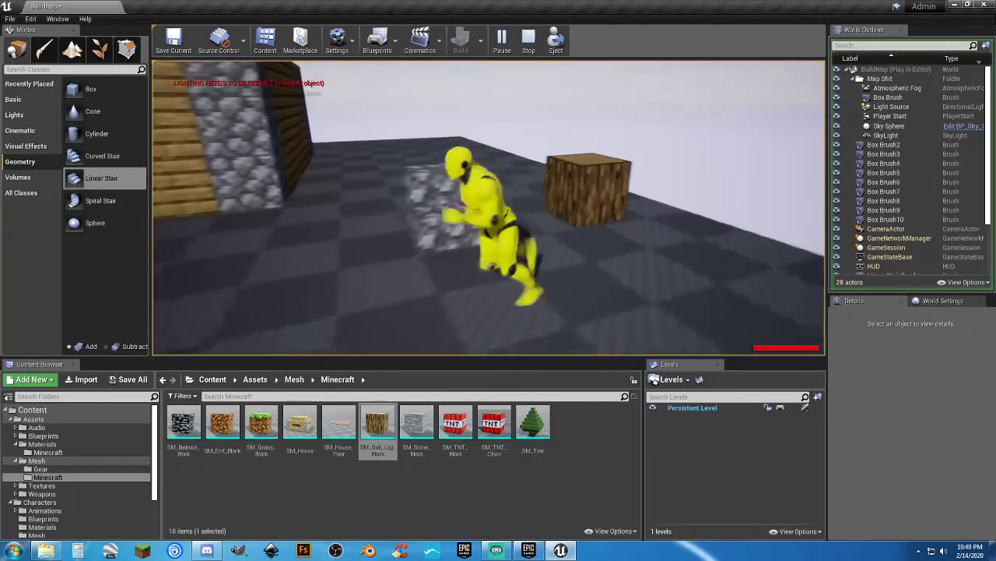
{"action": "key", "text": "d"}
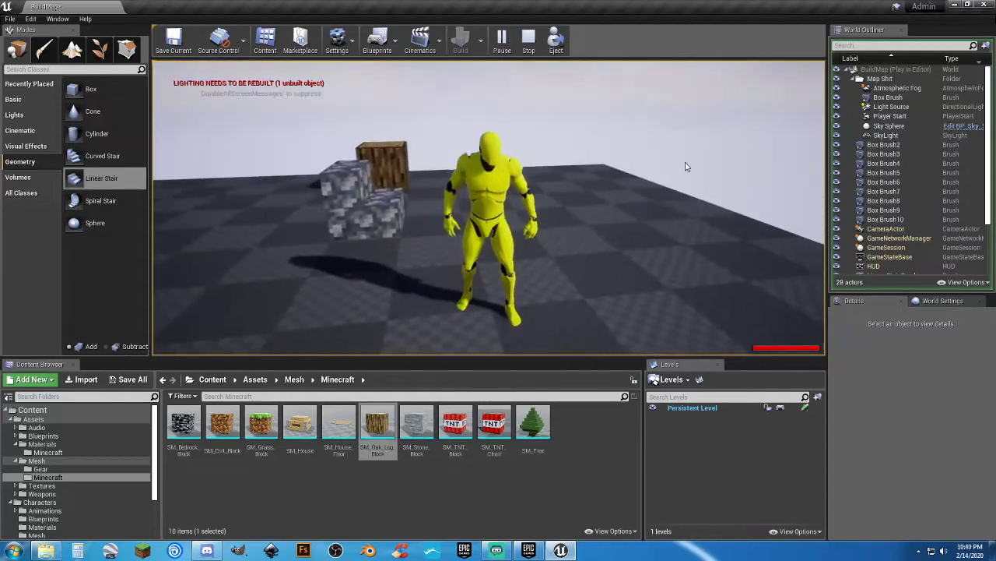
{"action": "key", "text": "Escape"}
Try the linear stair brush with 3 steps and set the number of steps back to 2
{"action": "left_click", "coordinate": [895, 229]}
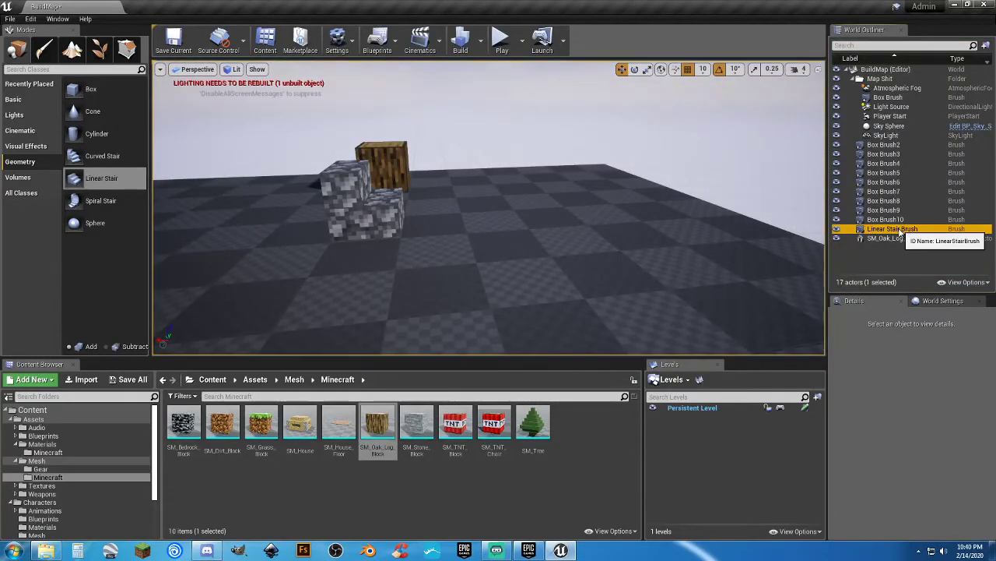
{"action": "right_click_drag", "start_coordinate": [465, 202], "coordinate": [465, 206]}
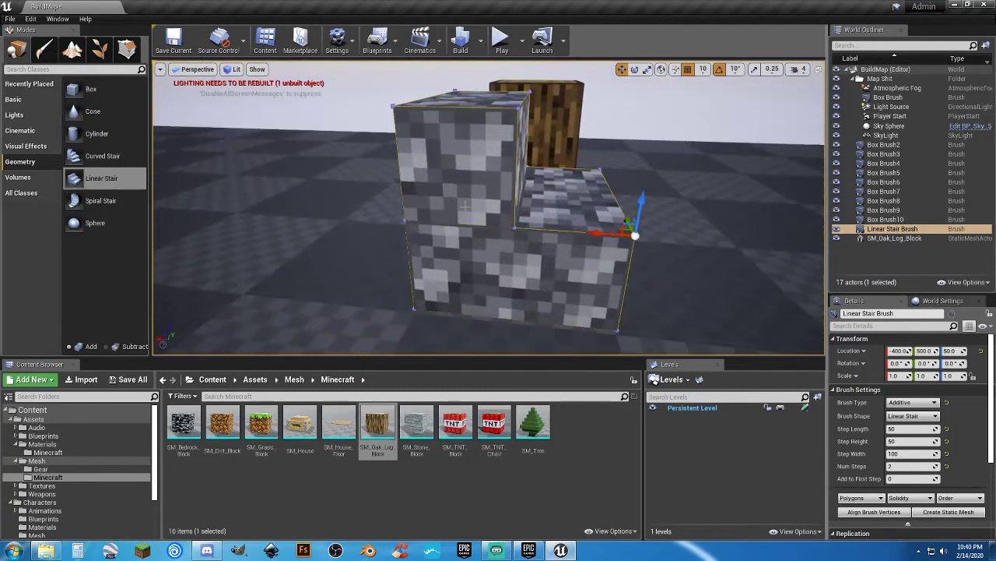
{"action": "scroll", "coordinate": [465, 206], "scroll_direction": "down", "scroll_amount": 5}
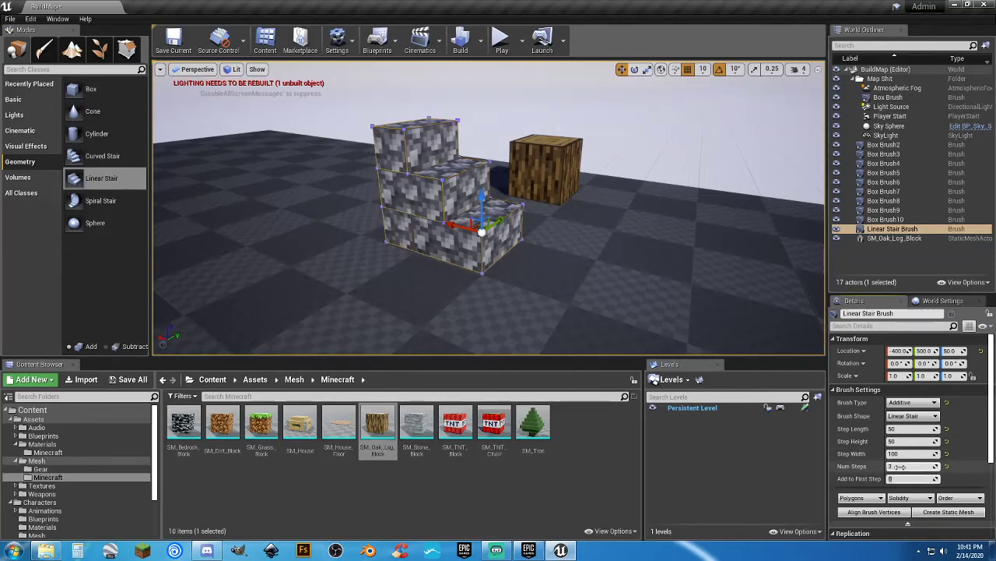
{"action": "key", "text": "Tab"}
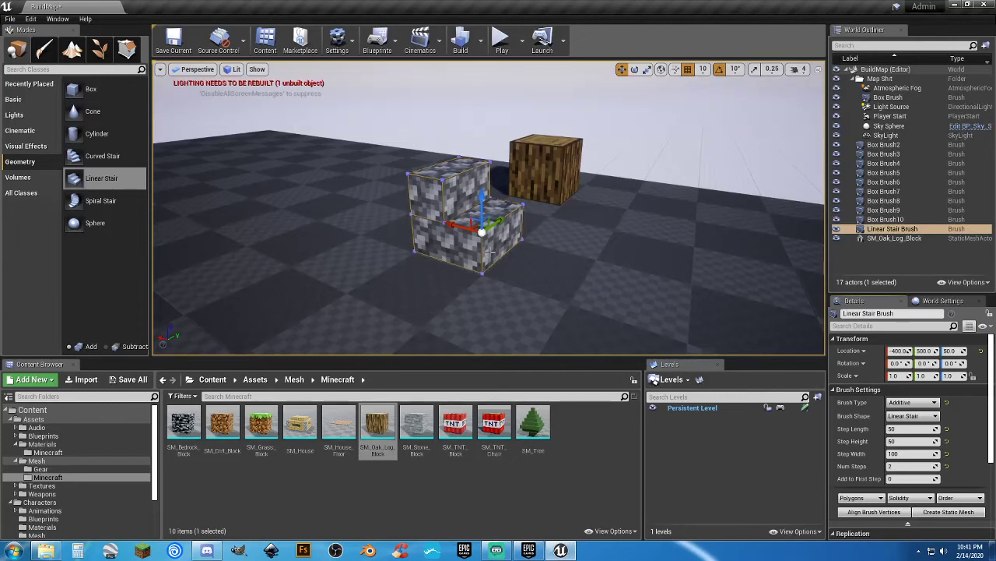
Run the level again and test walking the character up the two-step stair brush, comparing its size with the character
{"action": "left_click", "coordinate": [502, 41]}
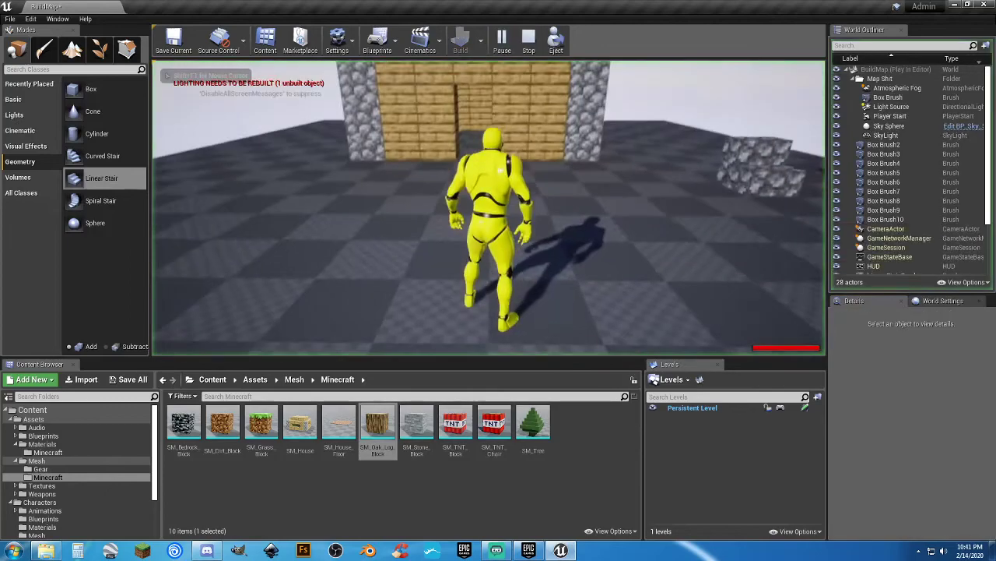
{"action": "key", "text": "w"}
{"action": "key", "text": "w"}
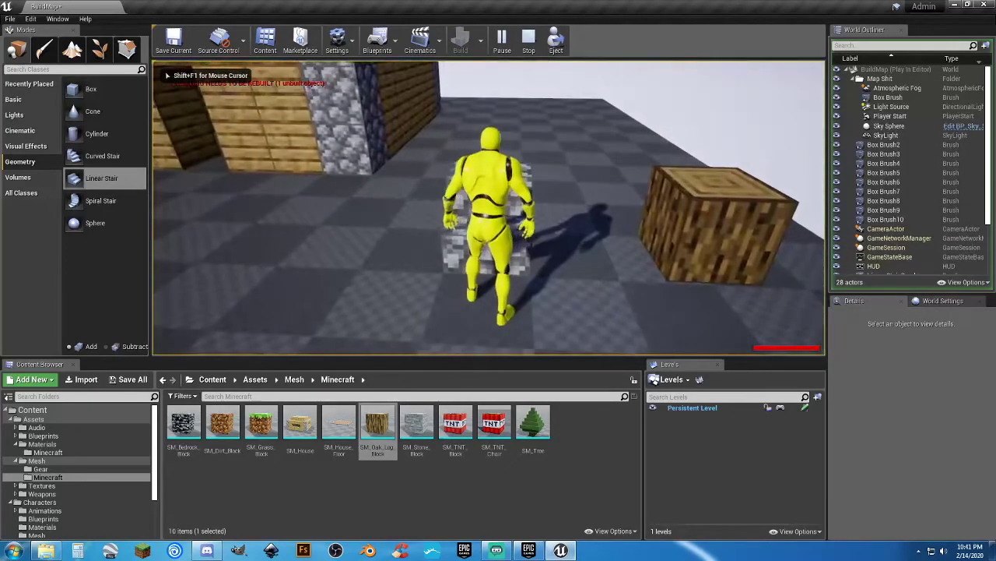
{"action": "key", "text": "w"}
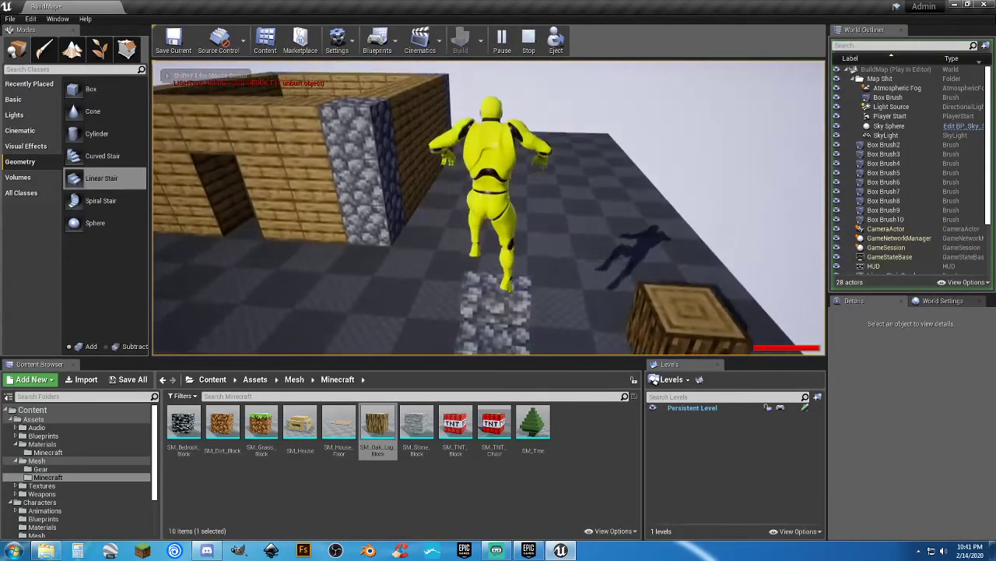
{"action": "key", "text": "w"}
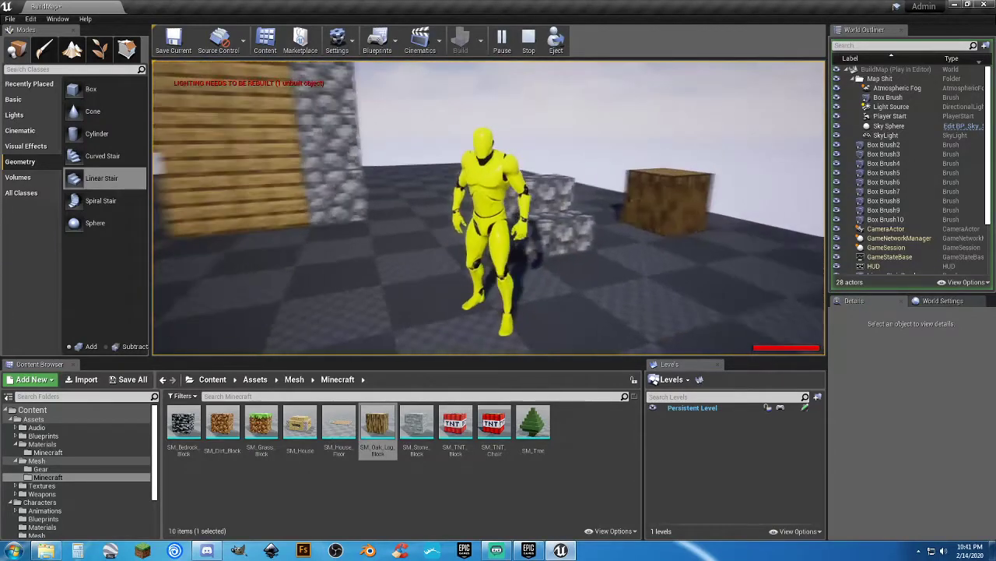
{"action": "key", "text": "w"}
{"action": "key", "text": "w"}
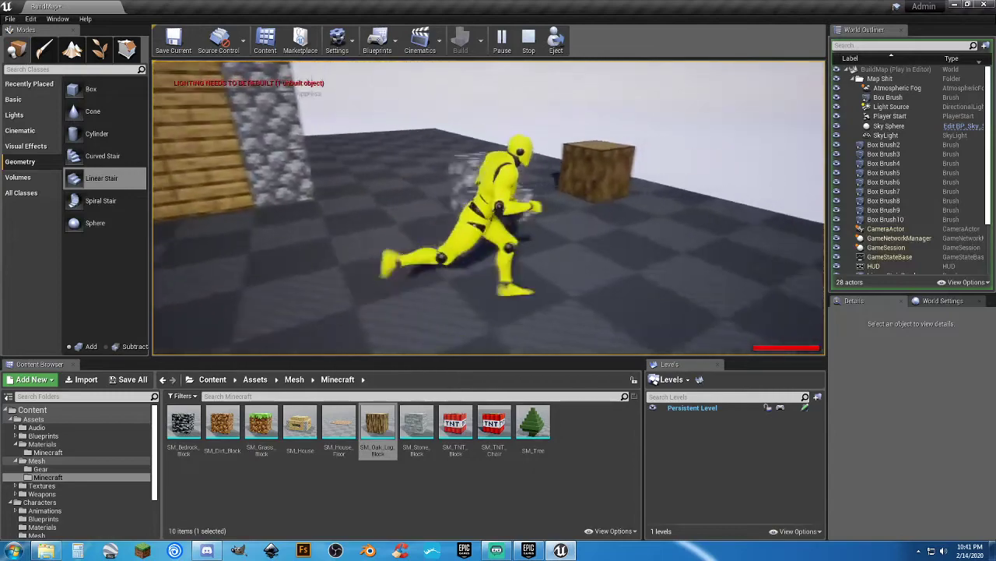
{"action": "key", "text": "w"}
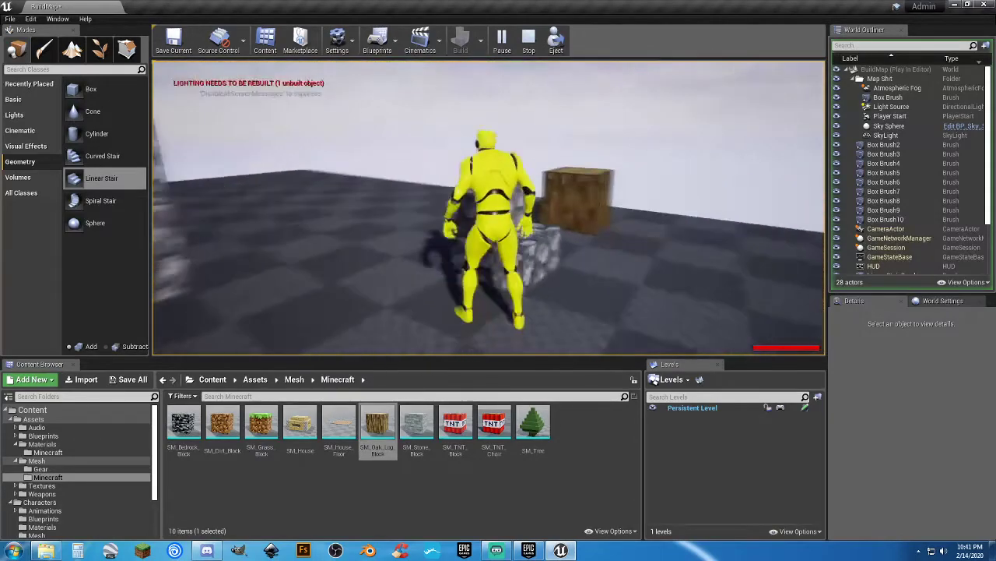
{"action": "key", "text": "w"}
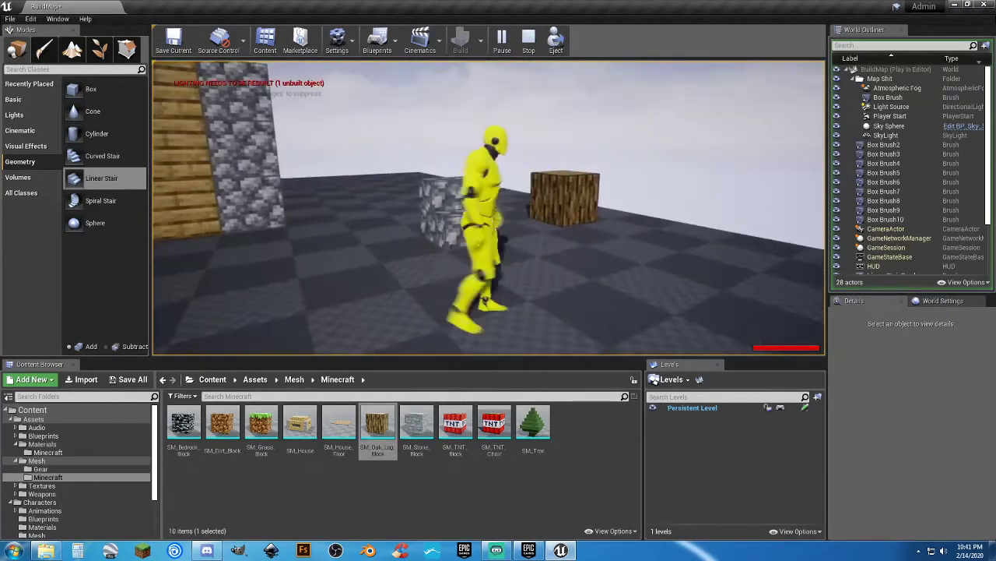
{"action": "key", "text": "w"}
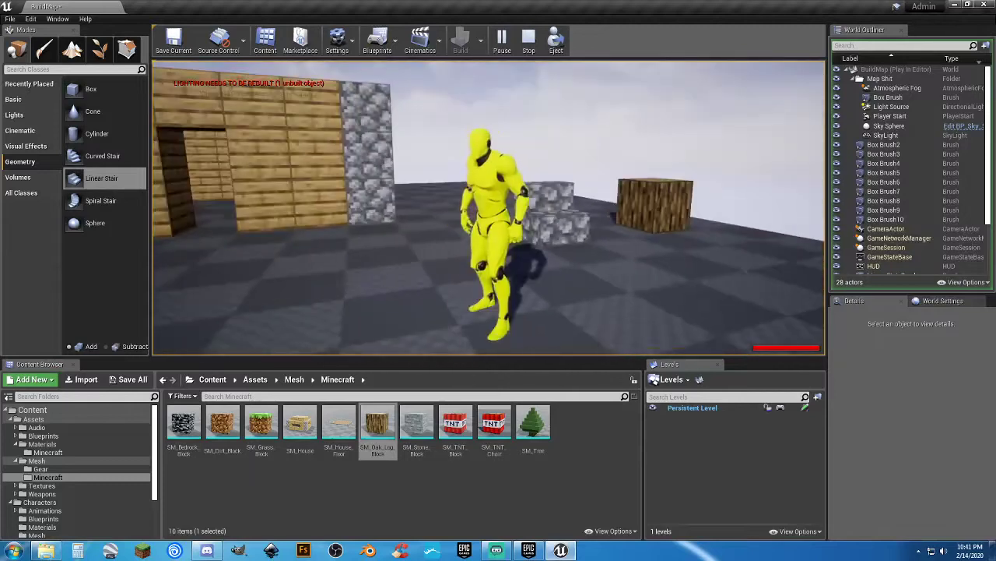
{"action": "key", "text": "Escape"}
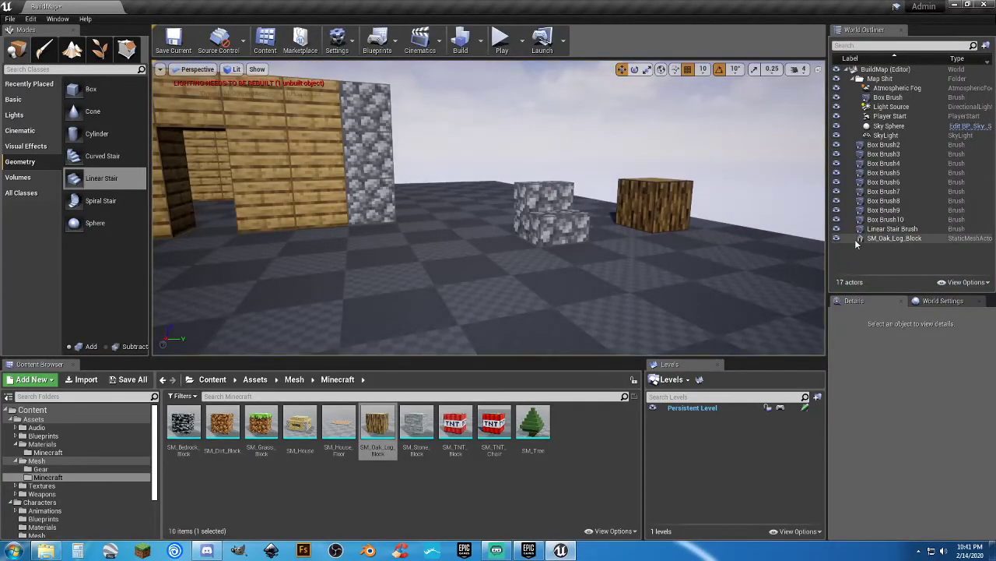
Convert the linear stair brush into a static mesh named SM_Stair in the Assets/Mesh/Minecraft folder
{"action": "left_click", "coordinate": [893, 229]}
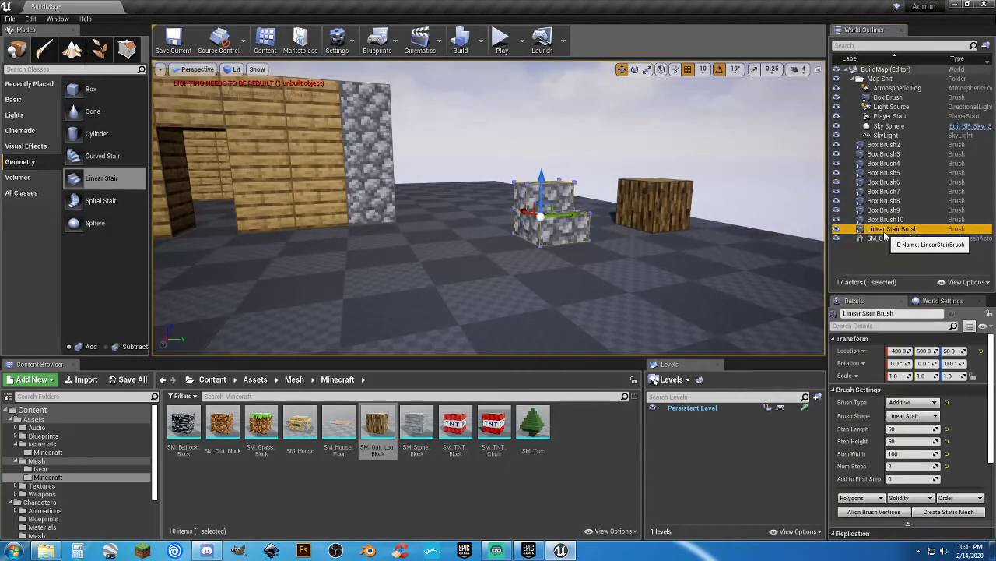
{"action": "left_click", "coordinate": [949, 512]}
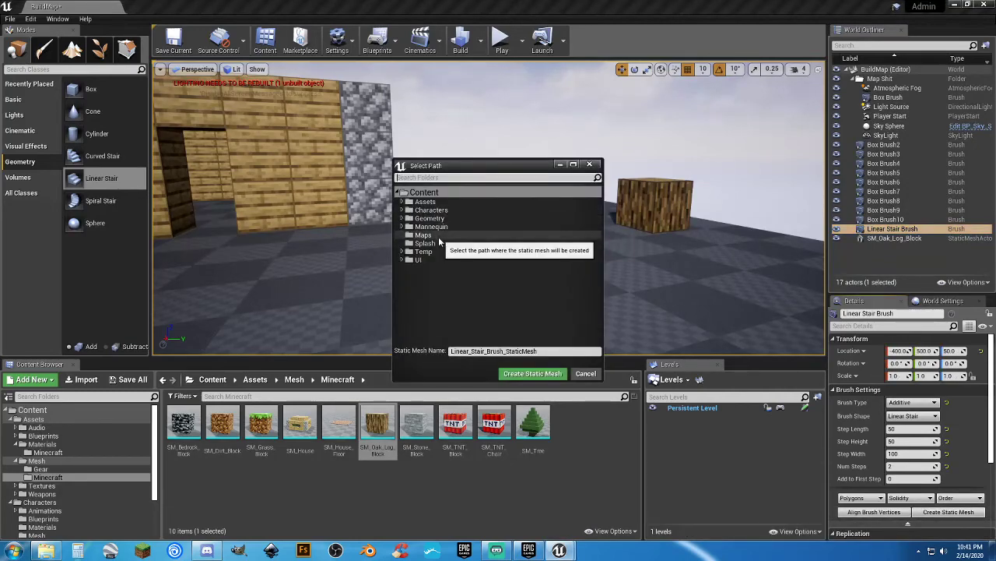
{"action": "left_click", "coordinate": [403, 204]}
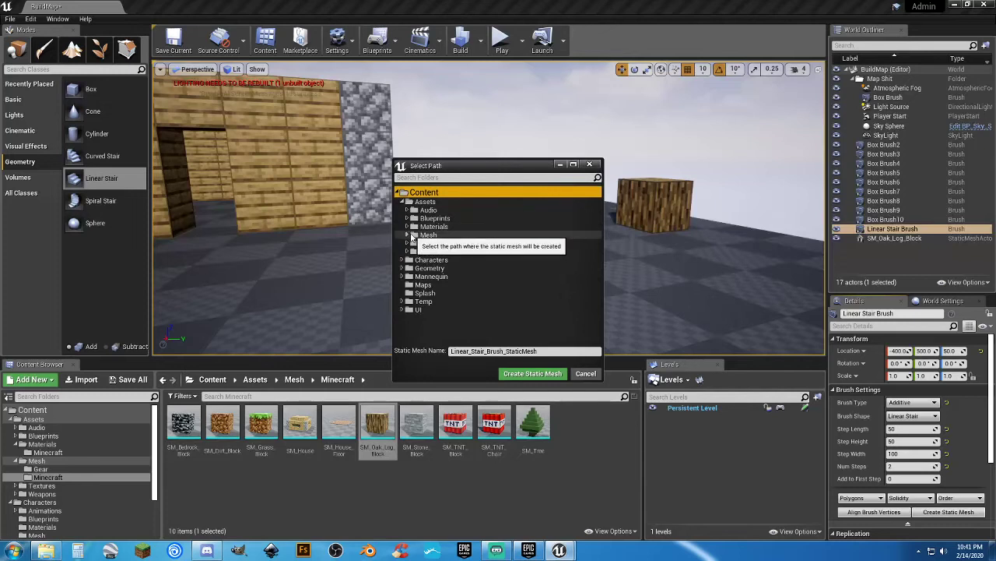
{"action": "left_click", "coordinate": [406, 235]}
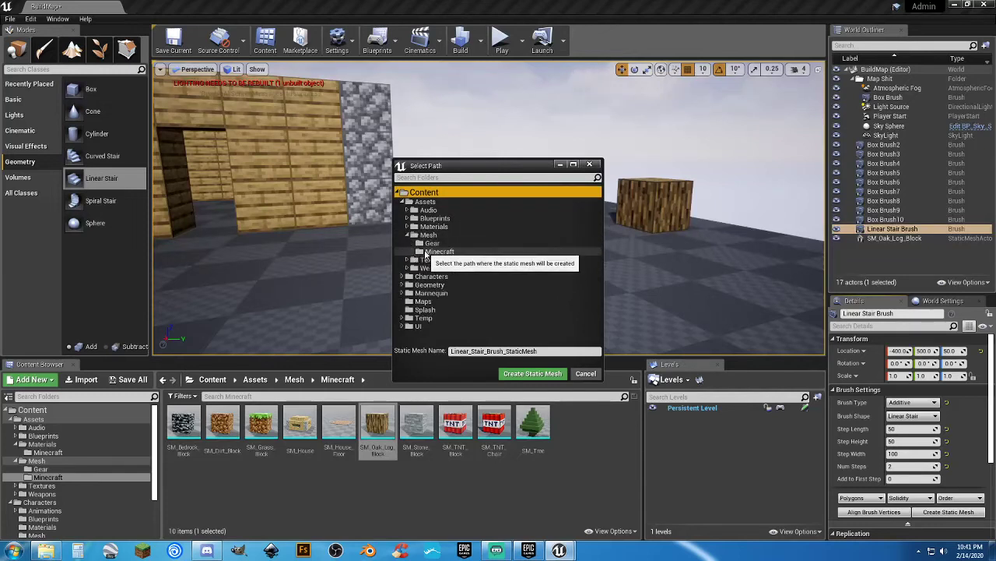
{"action": "left_click", "coordinate": [436, 252]}
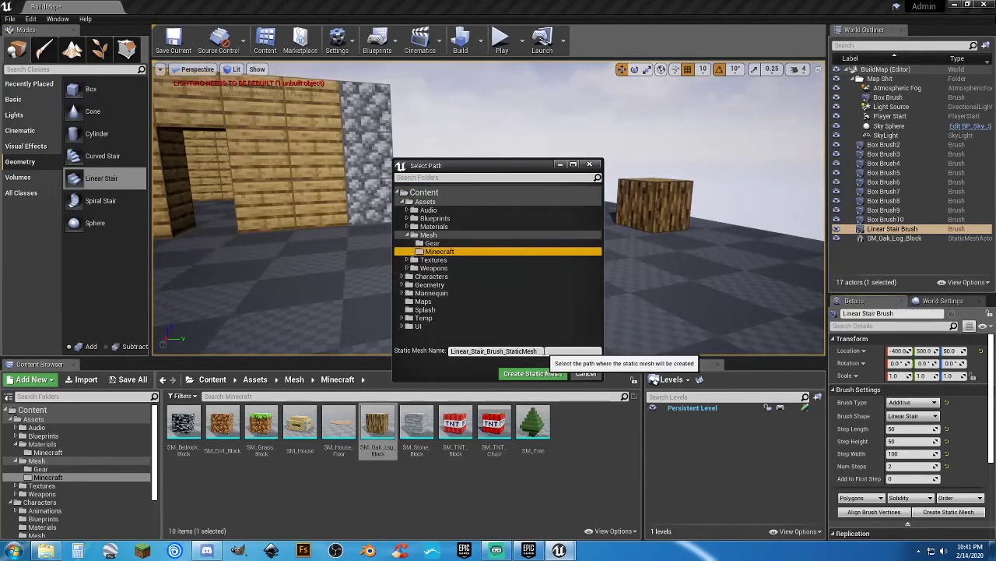
{"action": "left_click", "coordinate": [450, 351]}
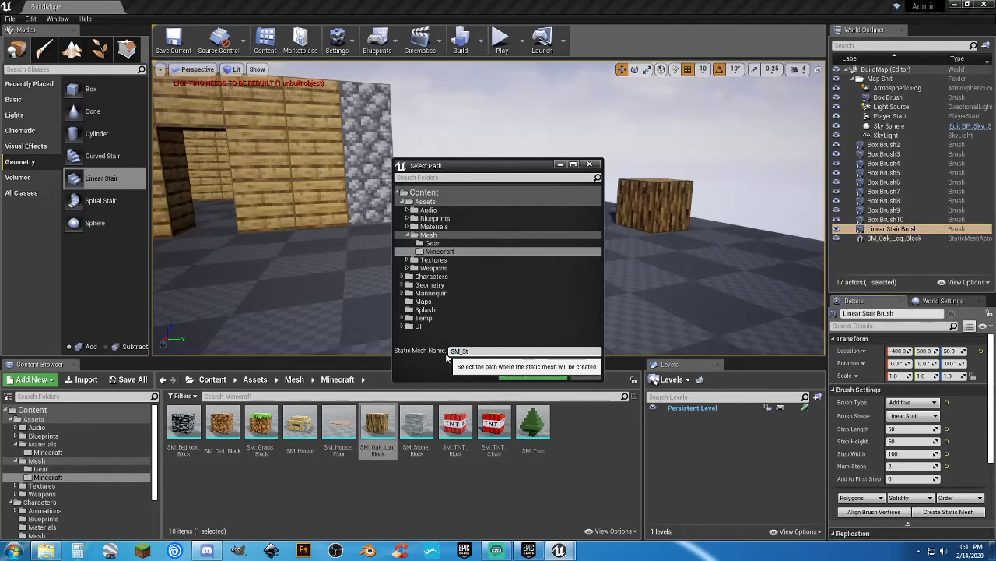
{"action": "left_click", "coordinate": [534, 375]}
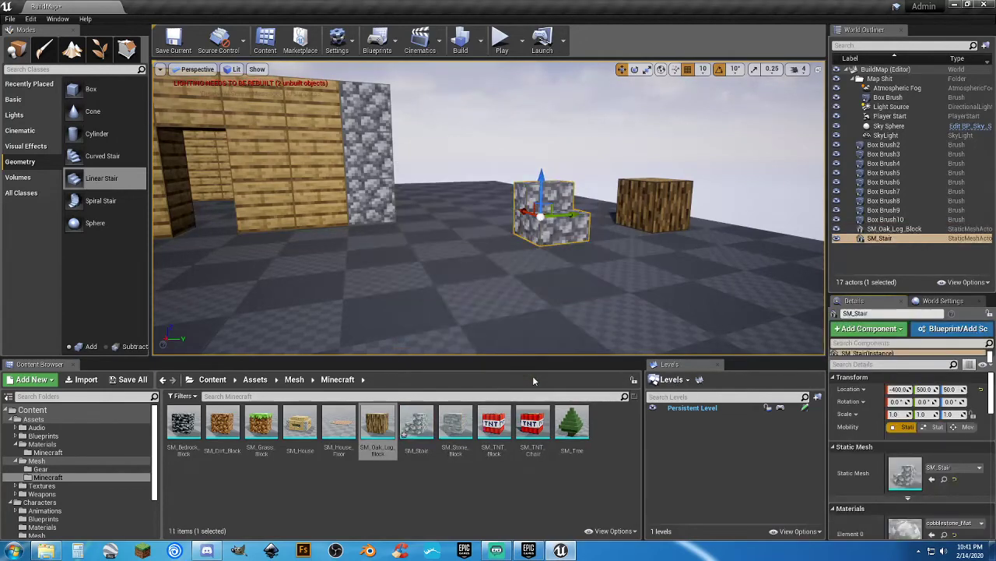
Open the SM_Stair mesh in its editor and inspect its shape and cobblestone material
{"action": "left_click", "coordinate": [454, 500]}
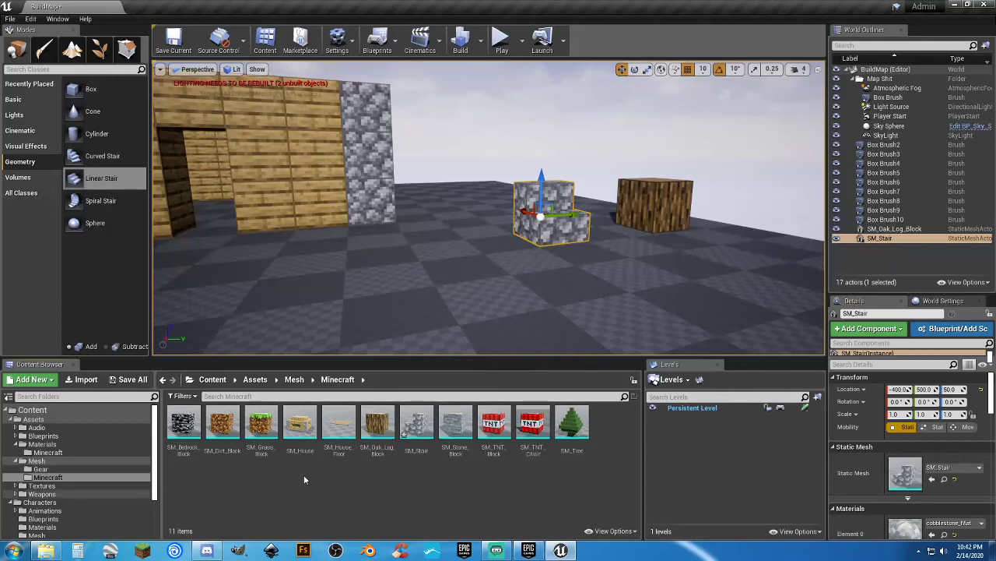
{"action": "left_click", "coordinate": [416, 424]}
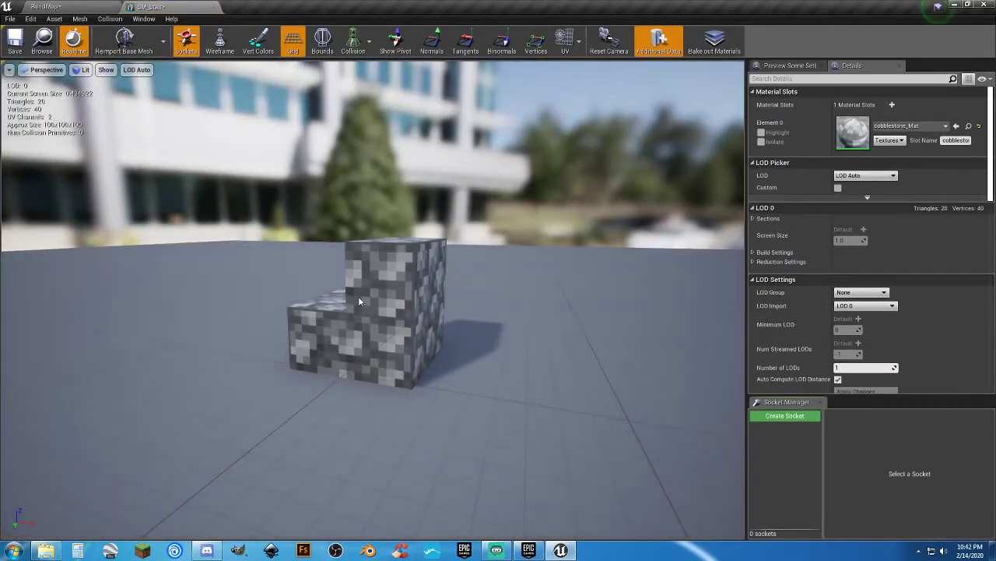
{"action": "key", "text": "a"}
{"action": "right_click_drag", "start_coordinate": [359, 301], "coordinate": [436, 302]}
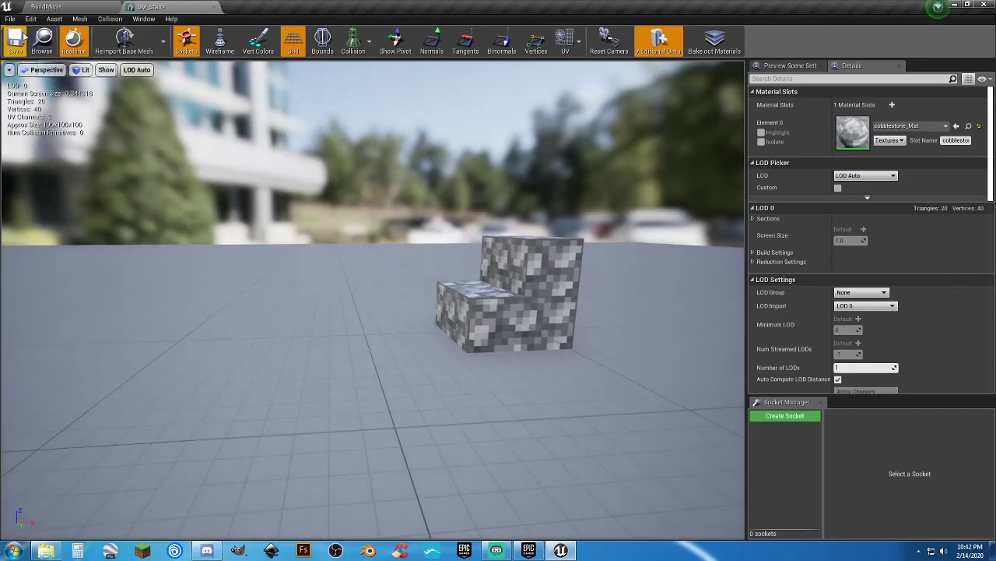
Run the BuildMap level and test whether the character collides with the SM_Stair mesh
{"action": "left_click", "coordinate": [68, 7]}
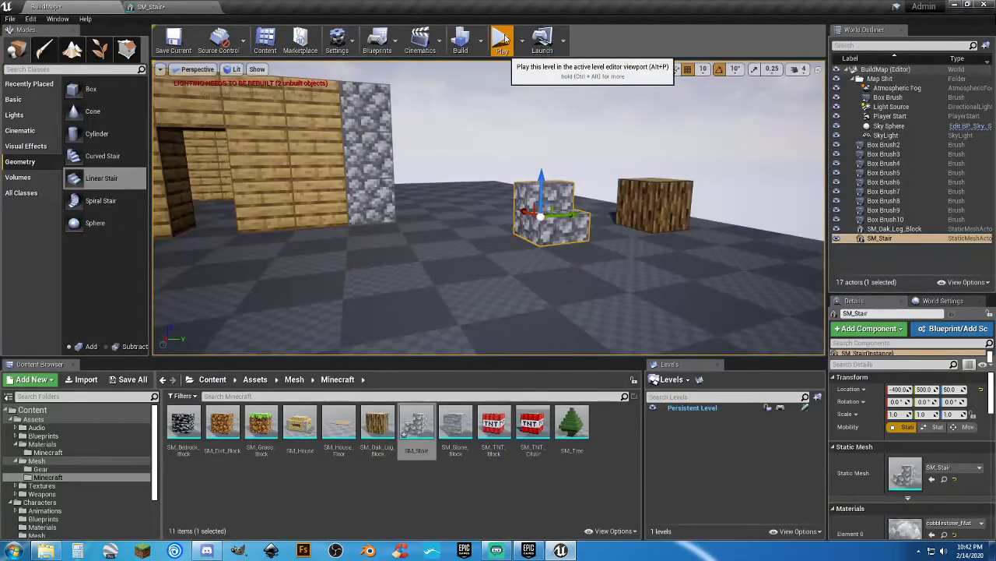
{"action": "left_click", "coordinate": [503, 40]}
{"action": "key", "text": "w"}
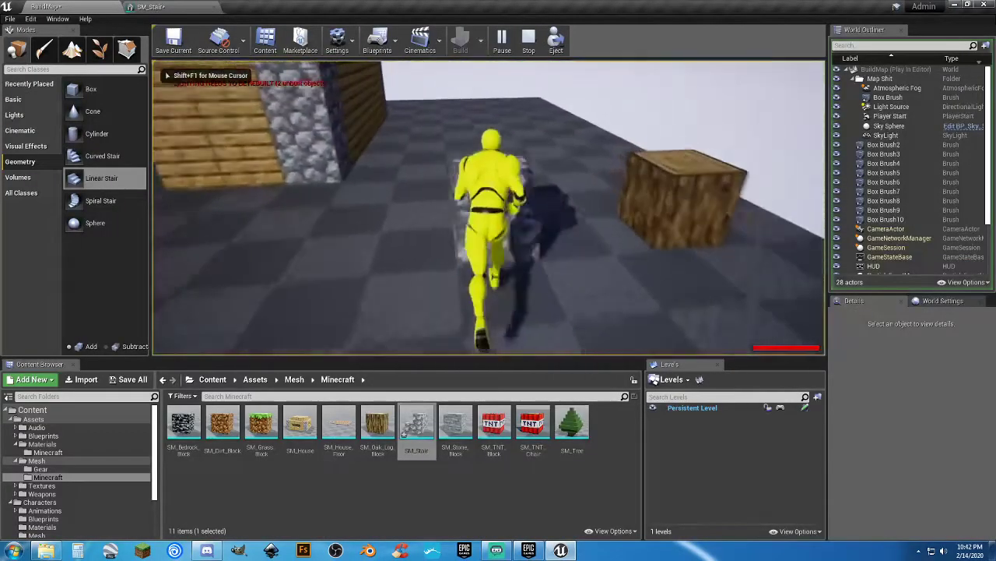
{"action": "key", "text": "s"}
{"action": "key", "text": "w"}
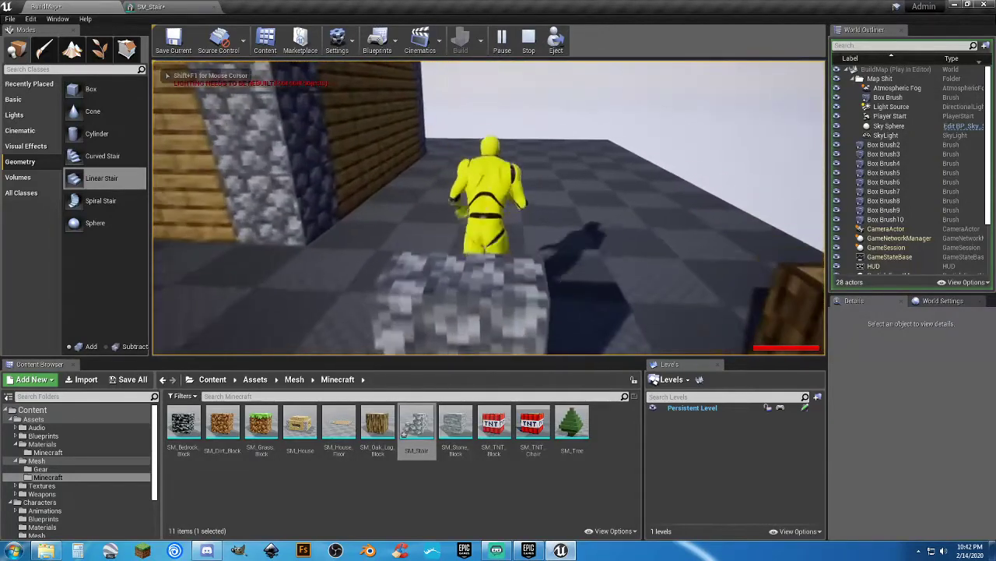
{"action": "key", "text": "Escape"}
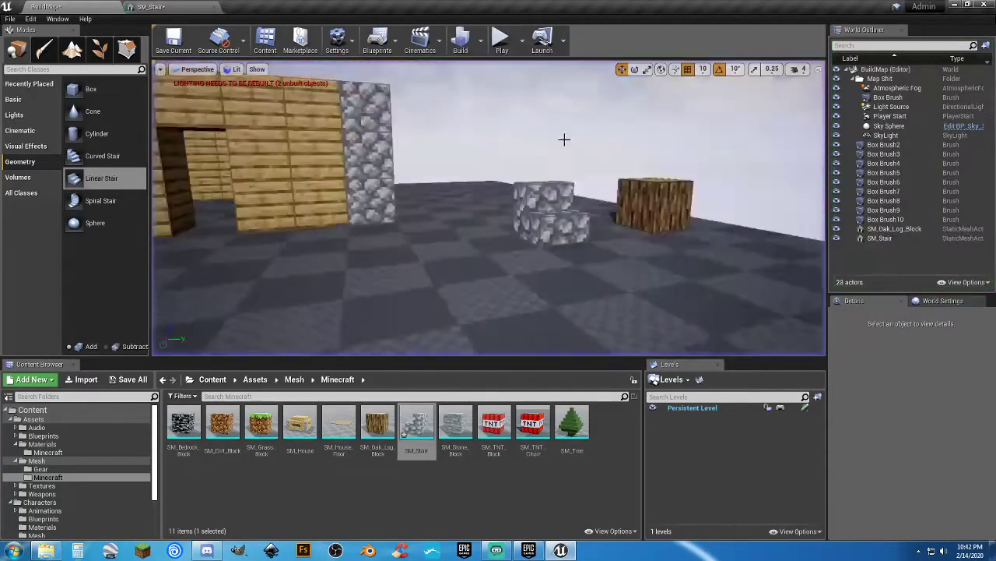
Turn on the simple collision display for the SM_Stair mesh and add a box simplified collision
{"action": "left_click", "coordinate": [165, 6]}
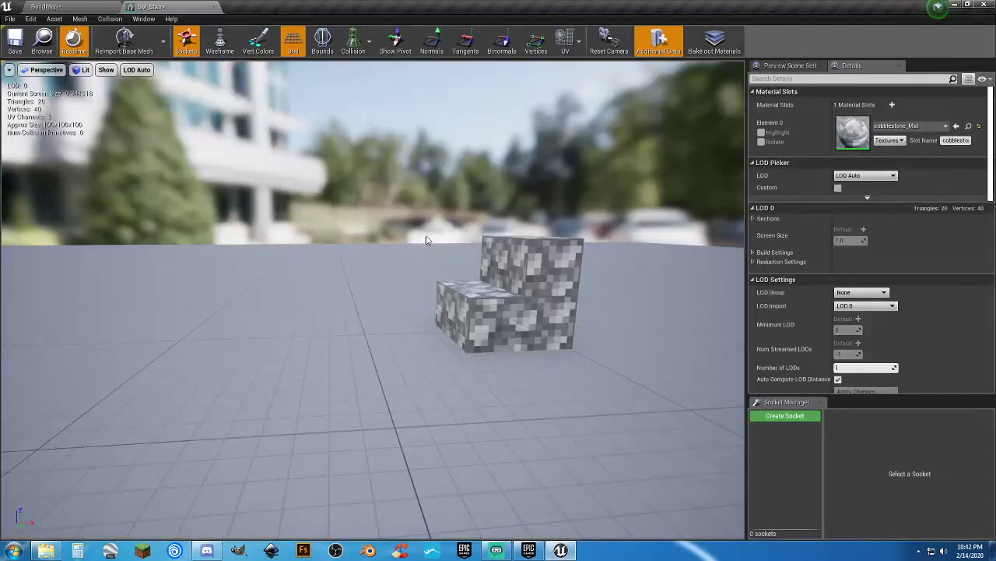
{"action": "left_click", "coordinate": [369, 40]}
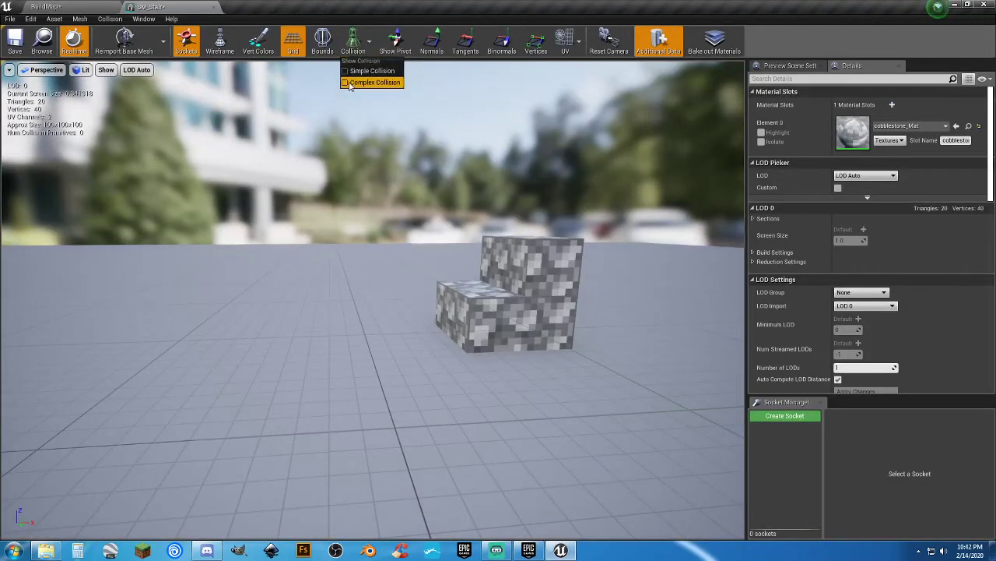
{"action": "left_click", "coordinate": [361, 75]}
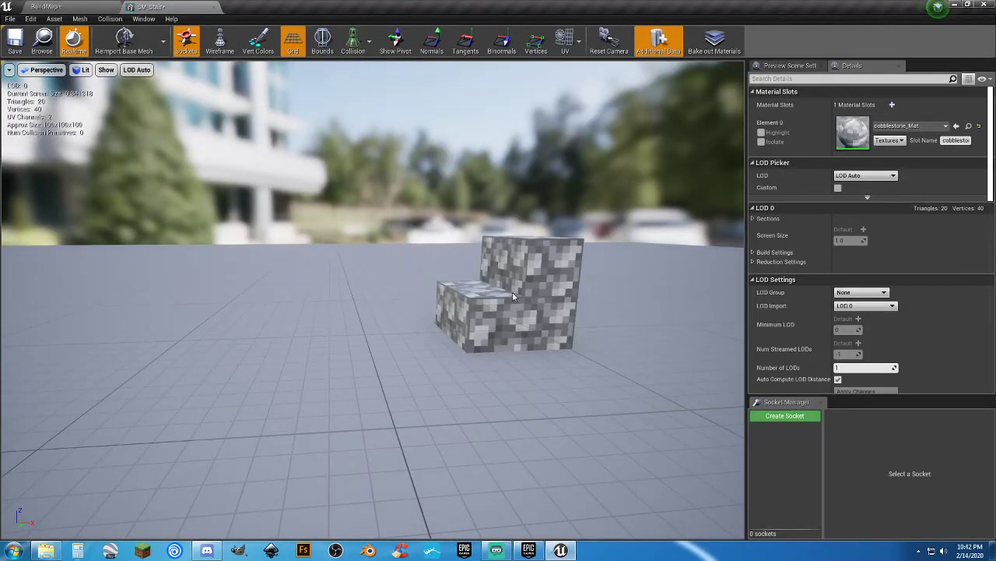
{"action": "left_click", "coordinate": [110, 17]}
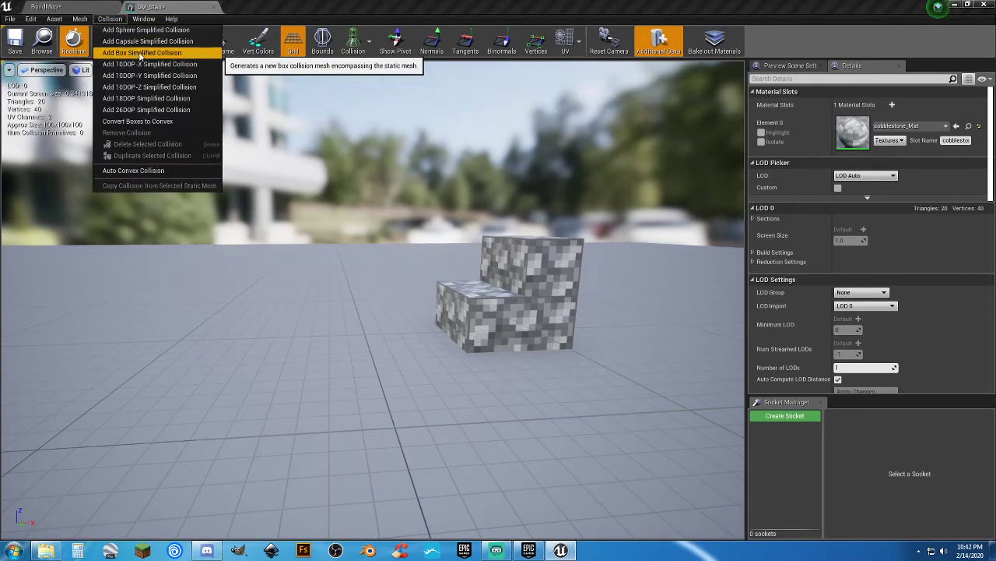
{"action": "left_click", "coordinate": [141, 53]}
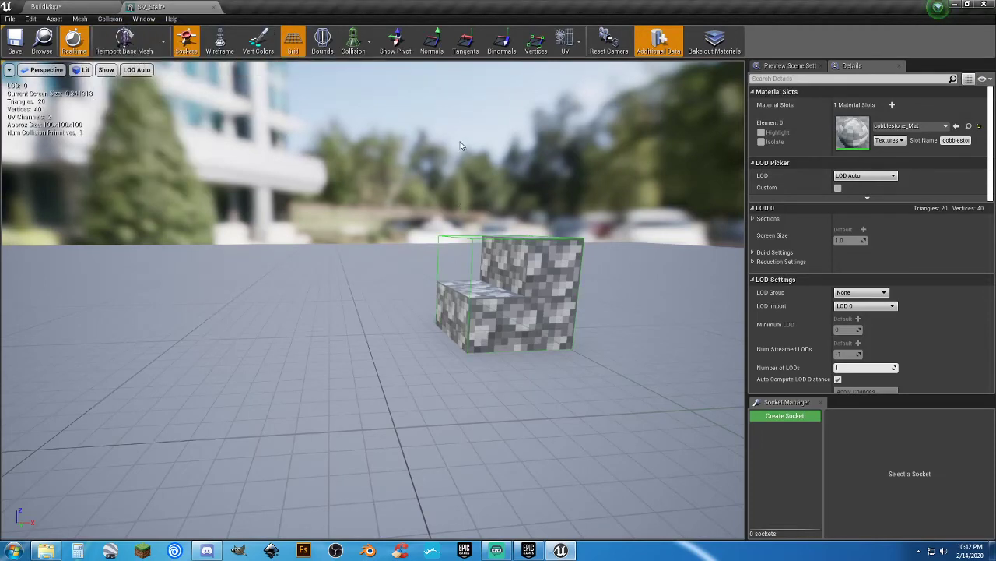
Flatten the stair's collision box vertically into a thin slab and rotate it to follow the slope of the steps
{"action": "left_click_drag", "start_coordinate": [494, 178], "coordinate": [480, 205]}
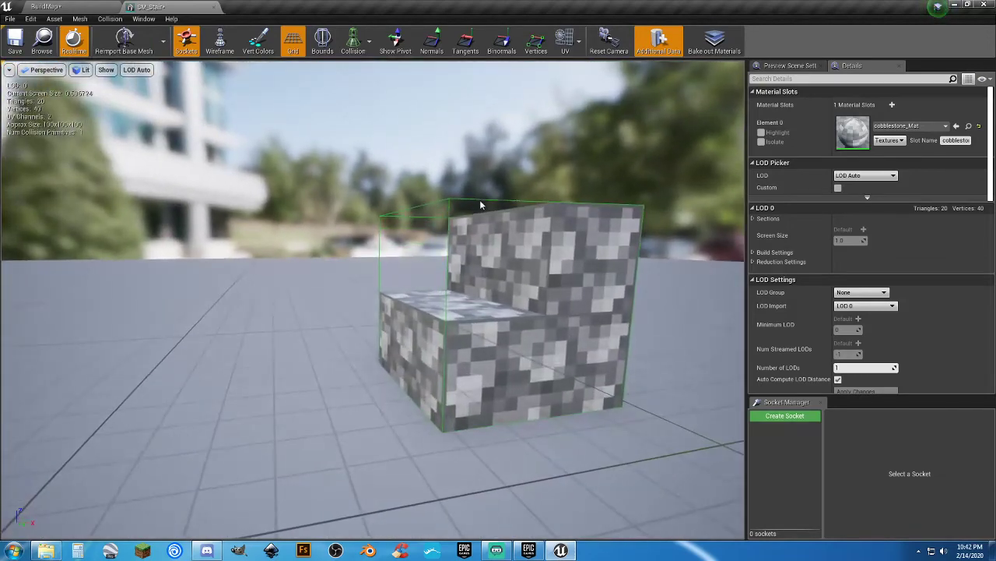
{"action": "left_click", "coordinate": [475, 203]}
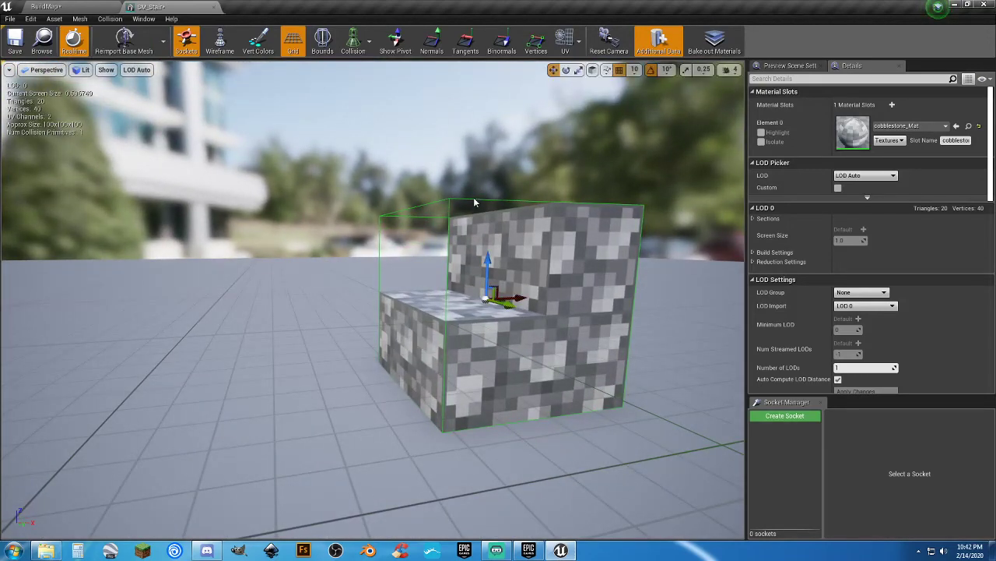
{"action": "left_click", "coordinate": [579, 70]}
{"action": "left_click_drag", "start_coordinate": [488, 265], "coordinate": [488, 284]}
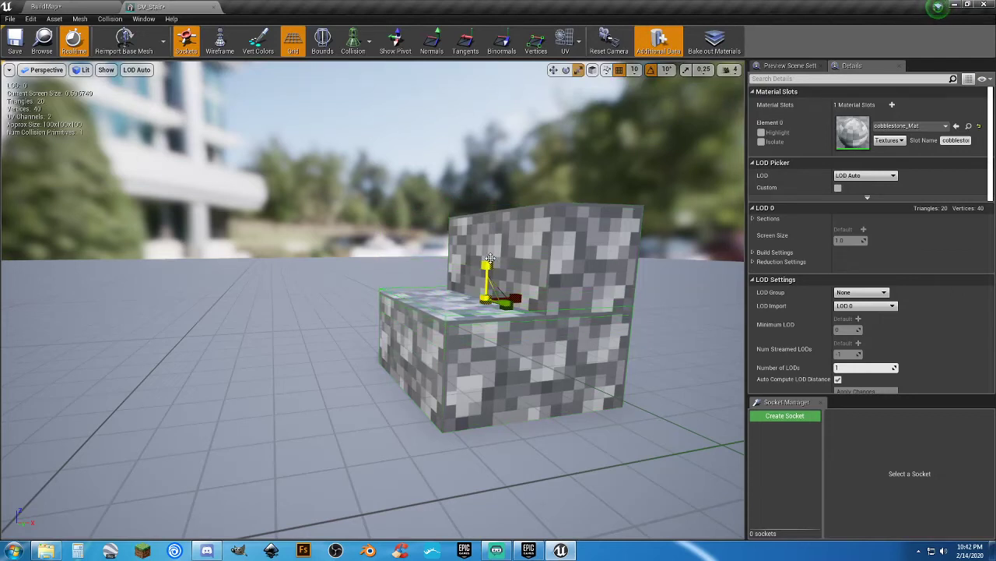
{"action": "left_click", "coordinate": [566, 70]}
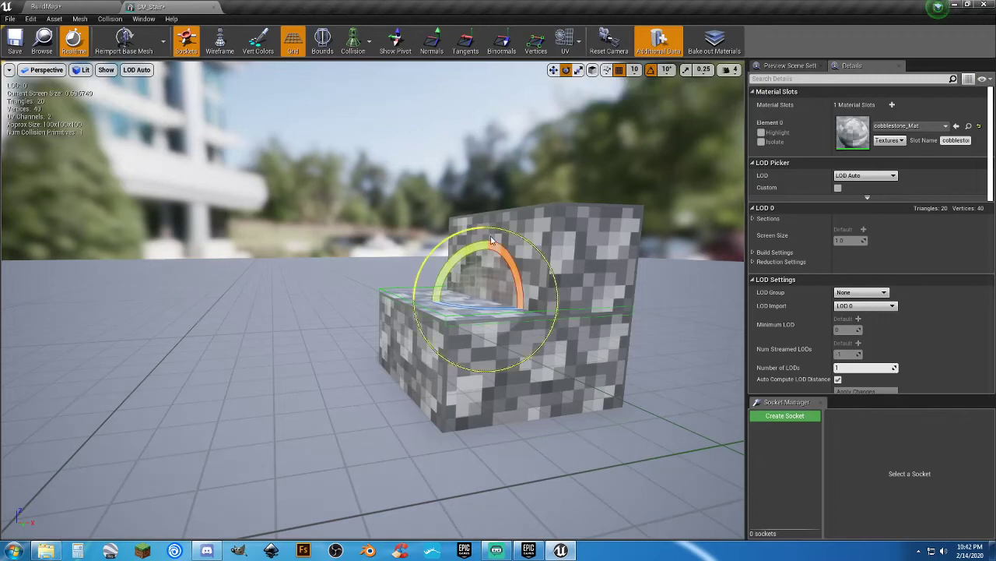
{"action": "left_click_drag", "start_coordinate": [491, 242], "coordinate": [514, 261]}
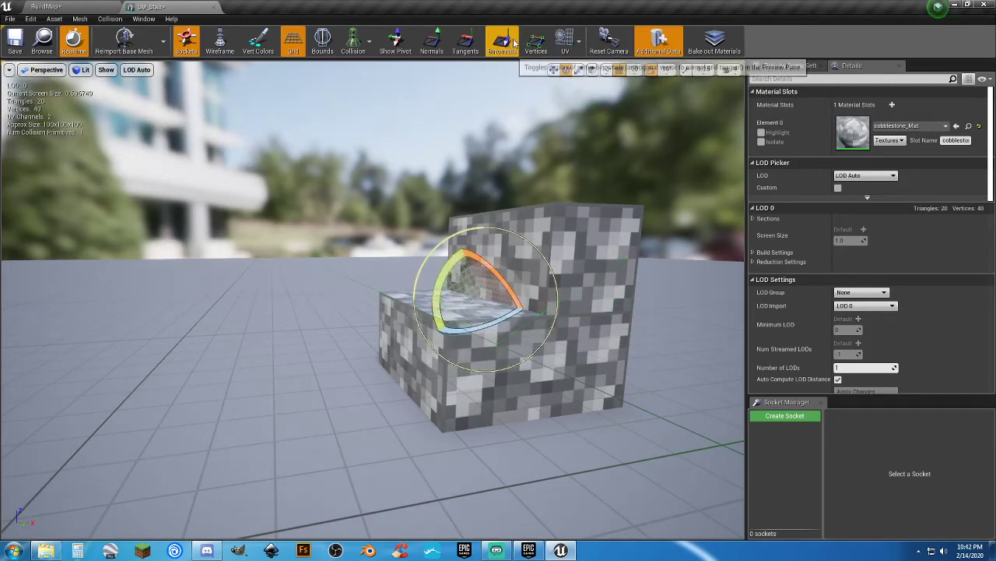
Shift the tilted collision slab toward the front of the stair, lengthen it along the slope, and save the mesh
{"action": "left_click", "coordinate": [553, 70]}
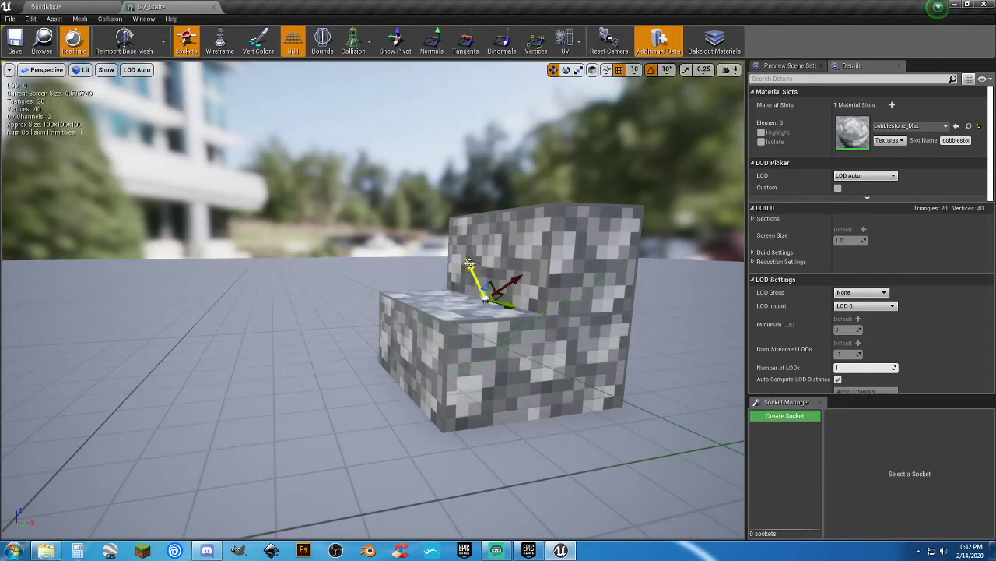
{"action": "left_click_drag", "start_coordinate": [470, 264], "coordinate": [464, 260]}
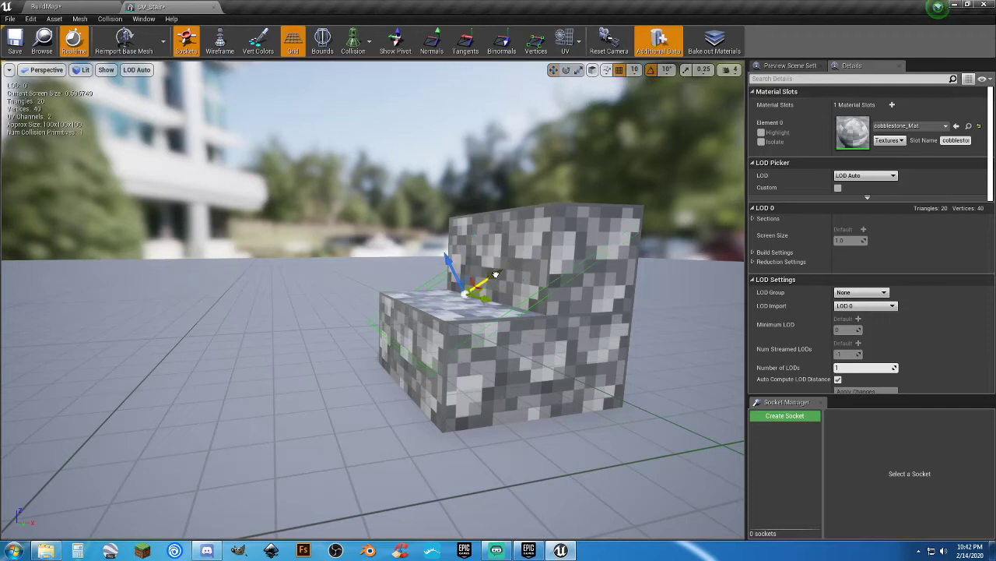
{"action": "left_click", "coordinate": [578, 71]}
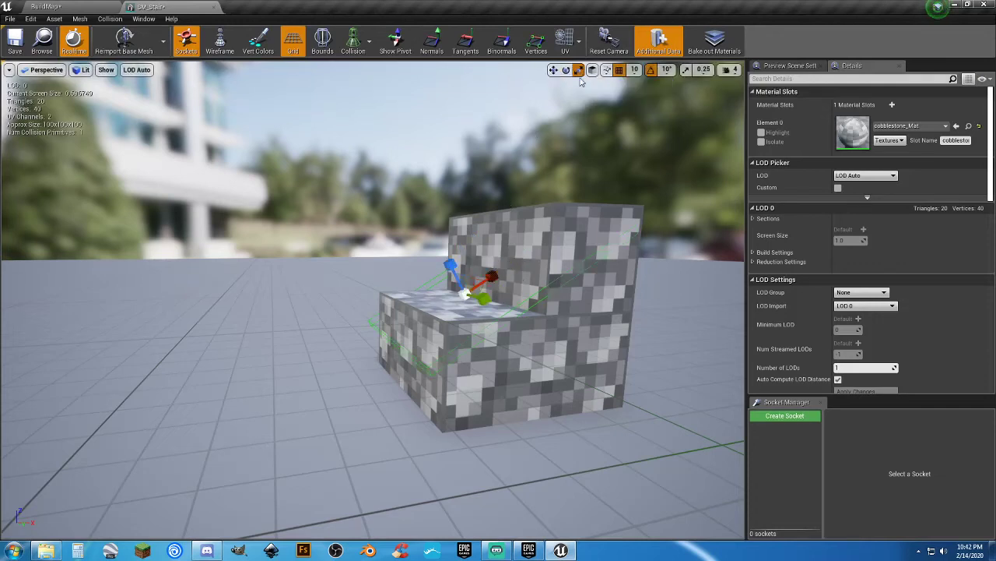
{"action": "left_click_drag", "start_coordinate": [494, 277], "coordinate": [498, 274]}
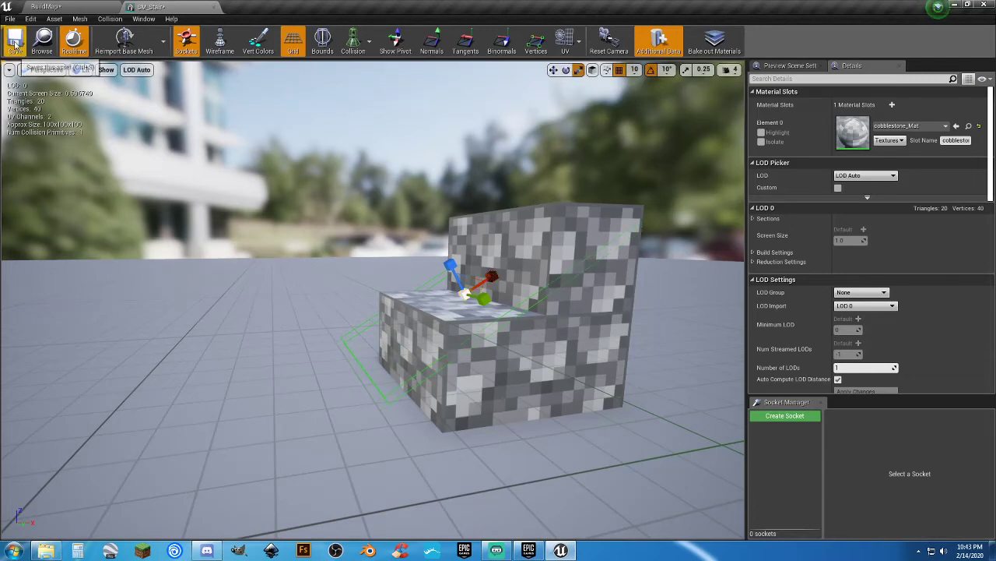
Run the BuildMap level and test walking the character up and around the stair with its sloped collision
{"action": "left_click", "coordinate": [48, 6]}
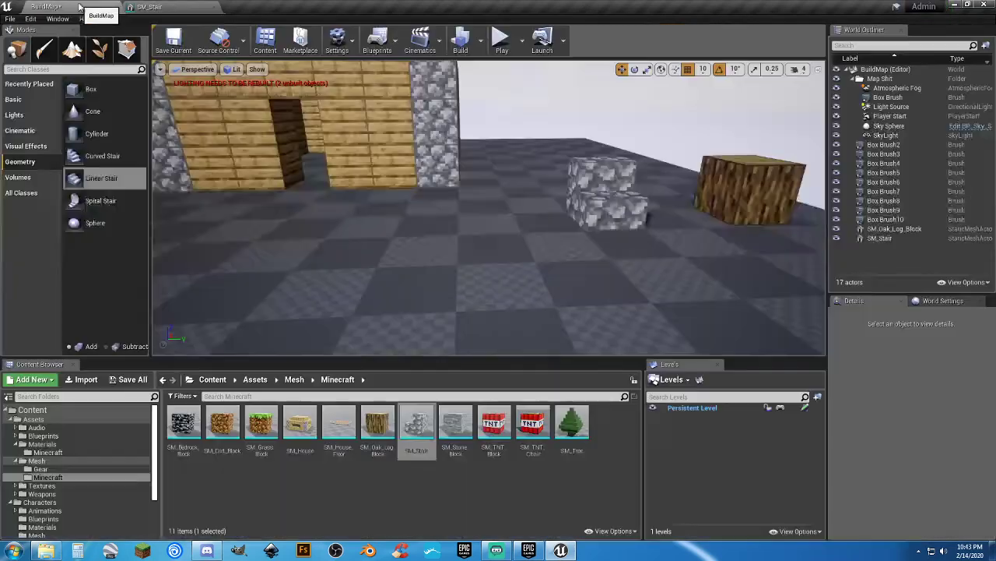
{"action": "left_click", "coordinate": [502, 39]}
{"action": "key", "text": "w"}
{"action": "key", "text": "w"}
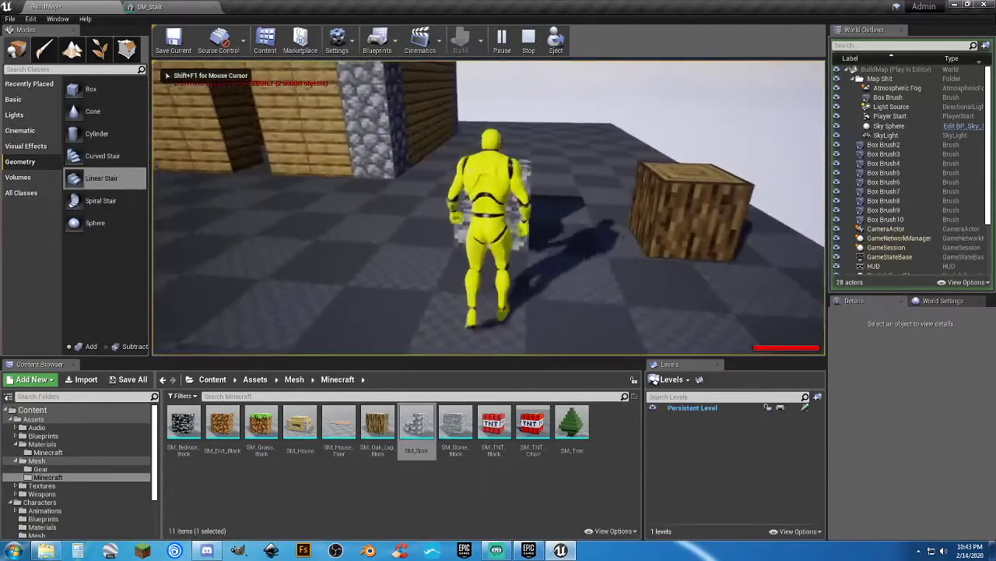
{"action": "key", "text": "s"}
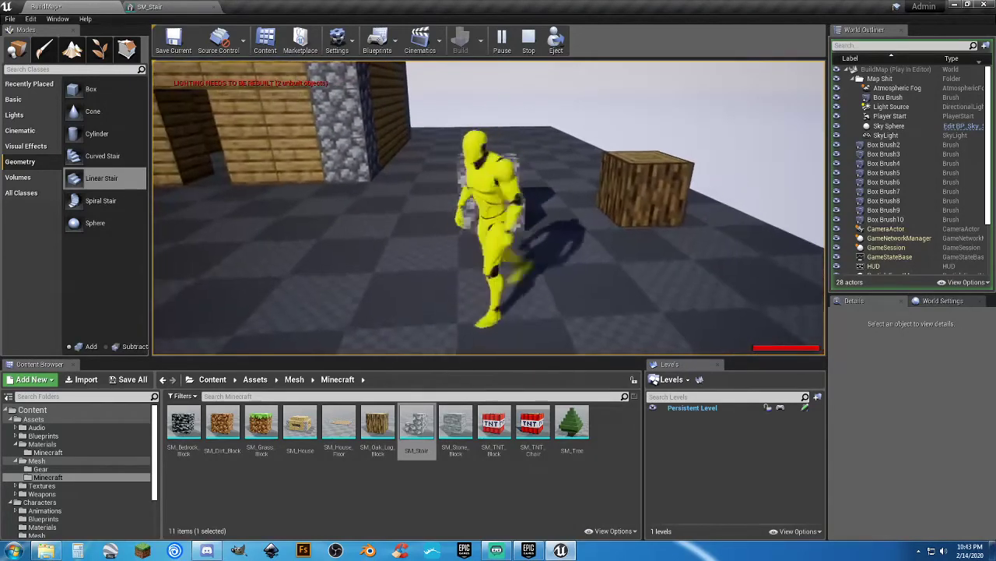
{"action": "key", "text": "w"}
{"action": "key", "text": "s"}
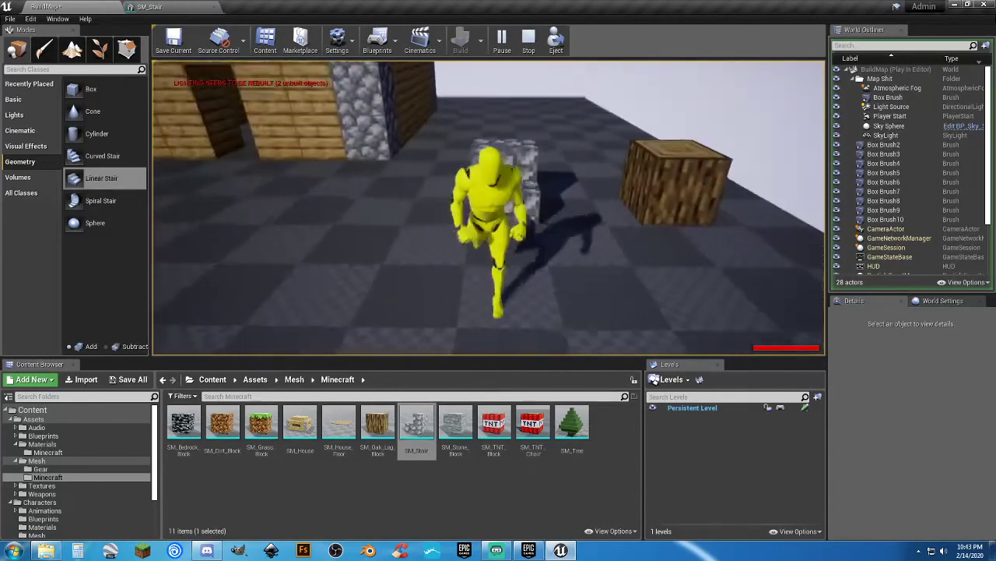
{"action": "key", "text": "w"}
{"action": "key", "text": "s"}
{"action": "key", "text": "a"}
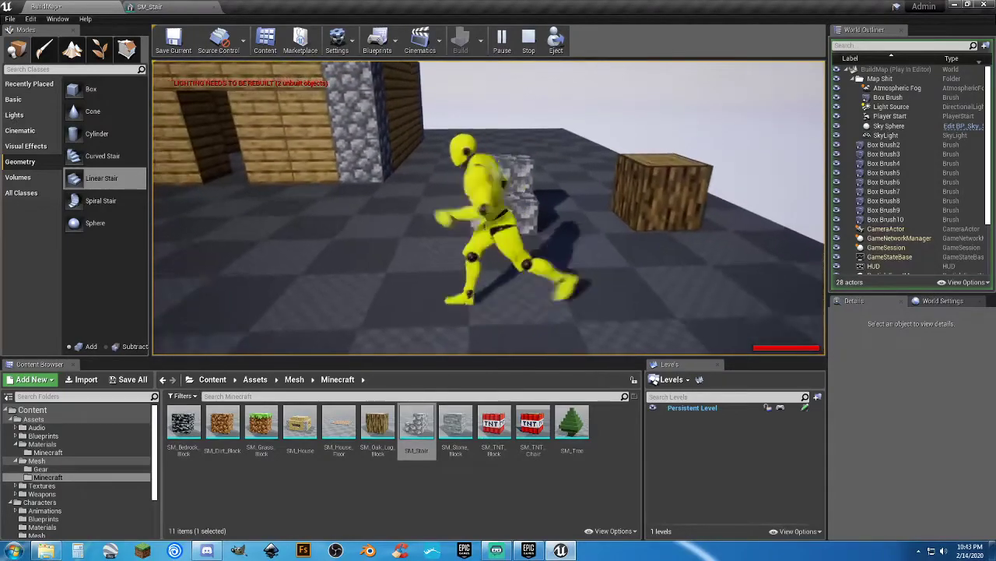
{"action": "key", "text": "w"}
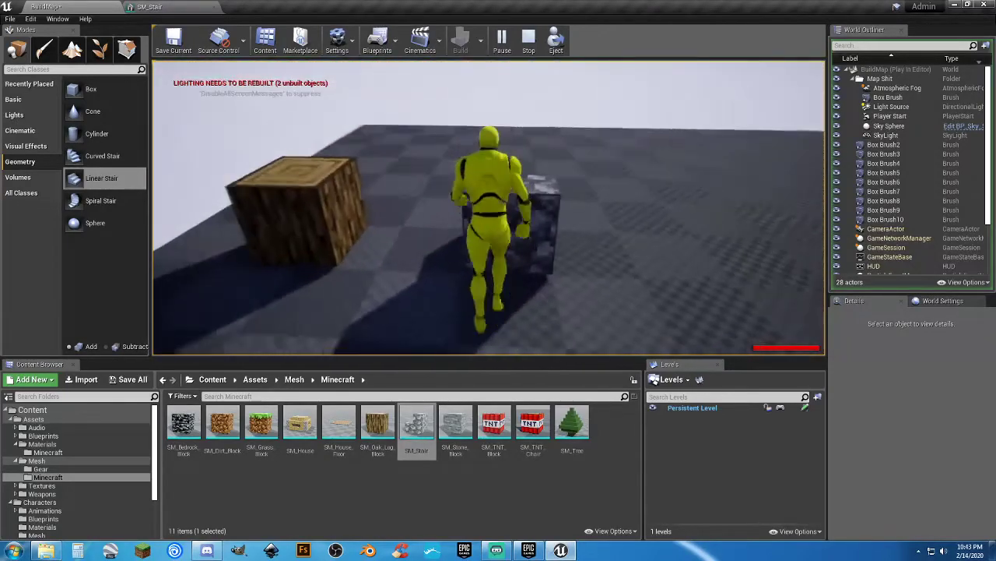
{"action": "key", "text": "a"}
{"action": "key", "text": "s"}
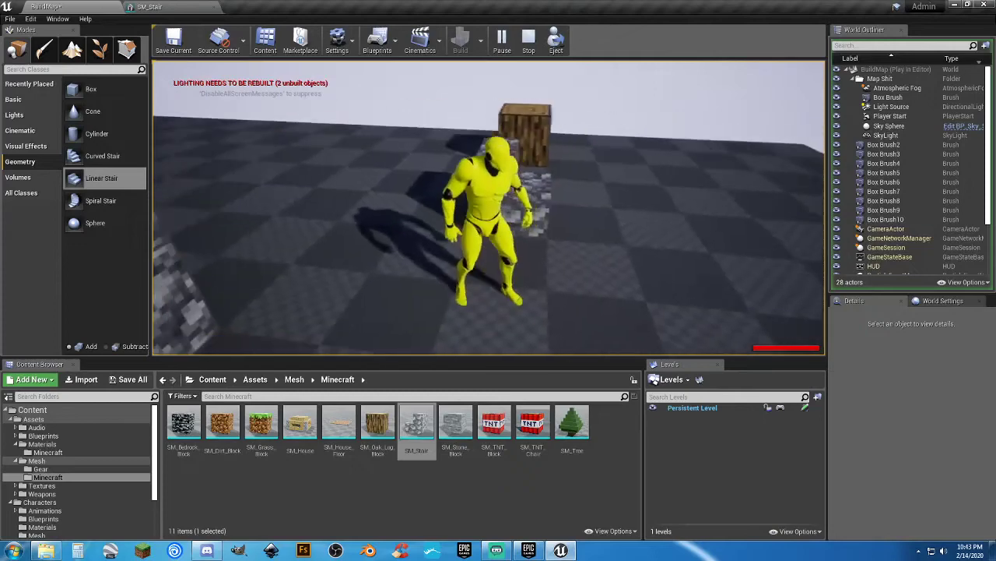
{"action": "key", "text": "a"}
{"action": "key", "text": "w"}
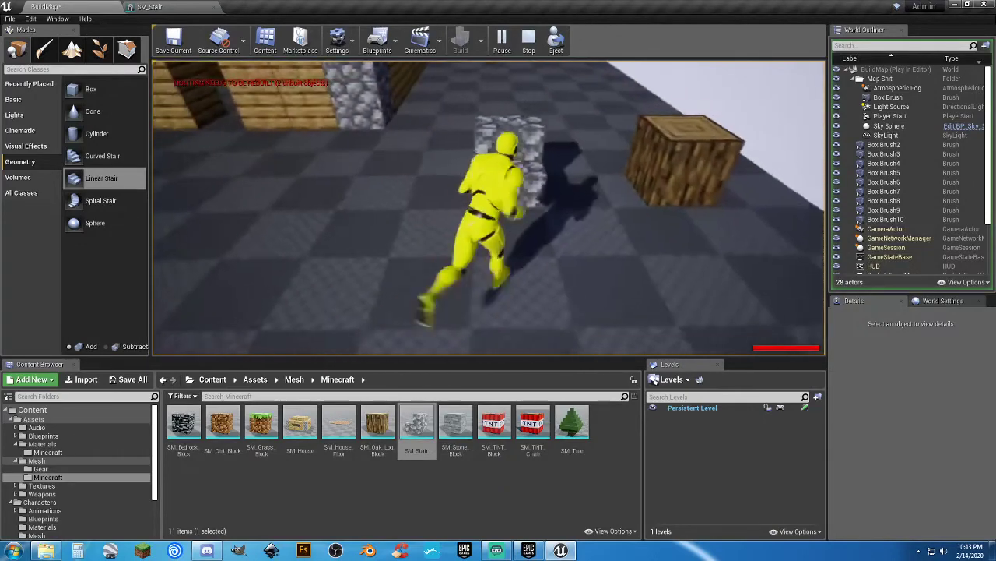
{"action": "key", "text": "w"}
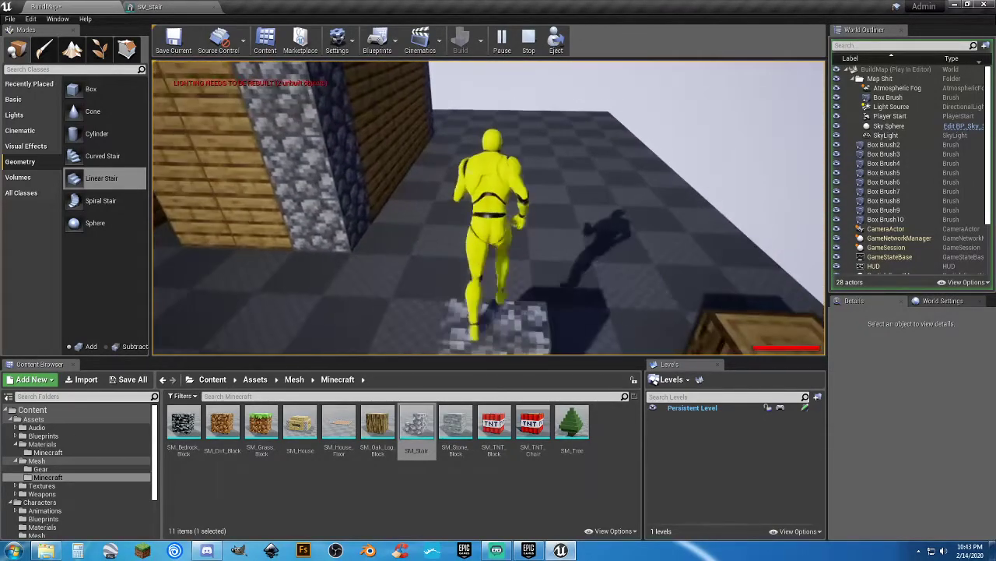
{"action": "key", "text": "w"}
{"action": "key", "text": "d"}
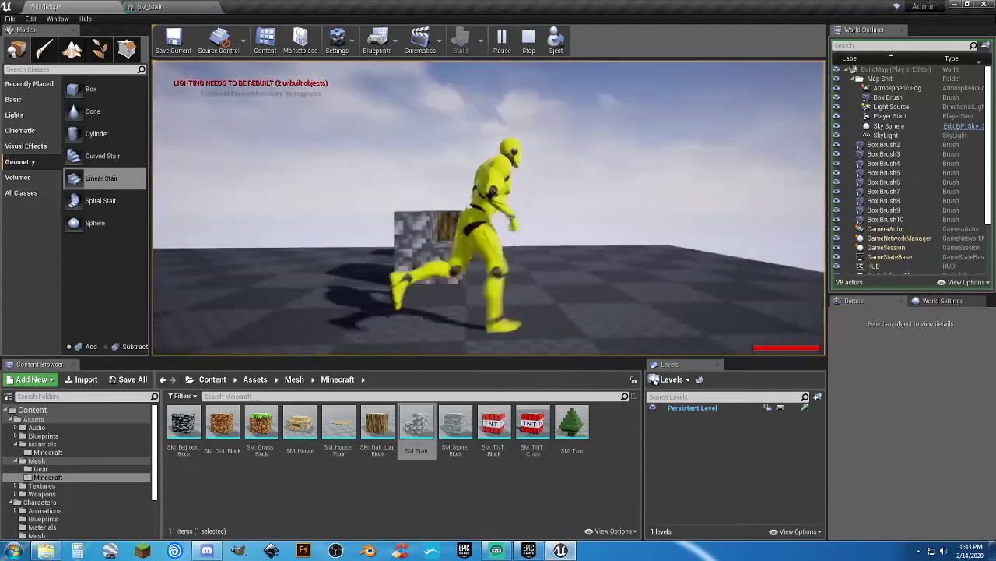
{"action": "key", "text": "Escape"}
Raise the sloped collision slab slightly off the SM_Stair steps along its own vertical axis and save the mesh
{"action": "left_click", "coordinate": [150, 7]}
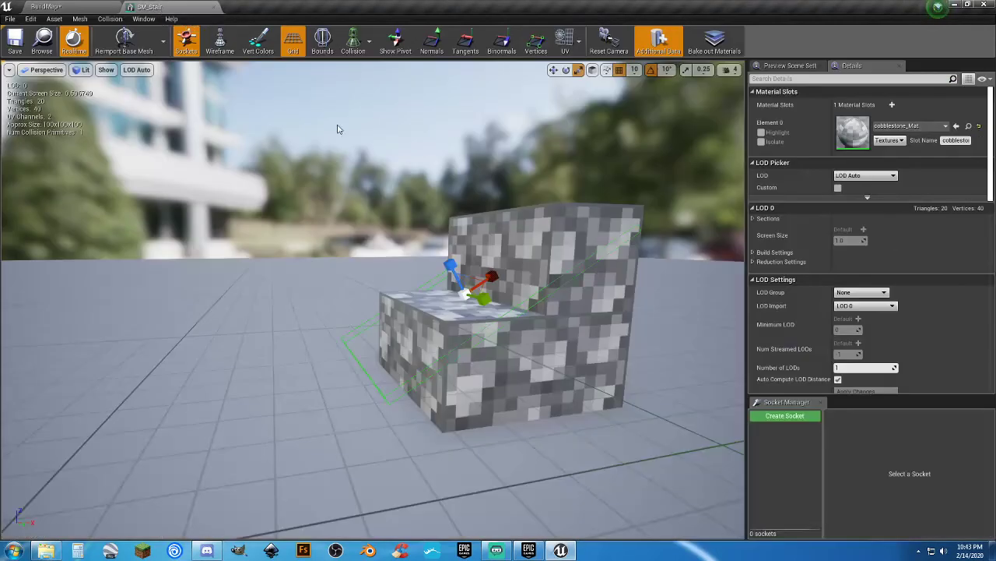
{"action": "left_click_drag", "start_coordinate": [337, 128], "coordinate": [404, 130]}
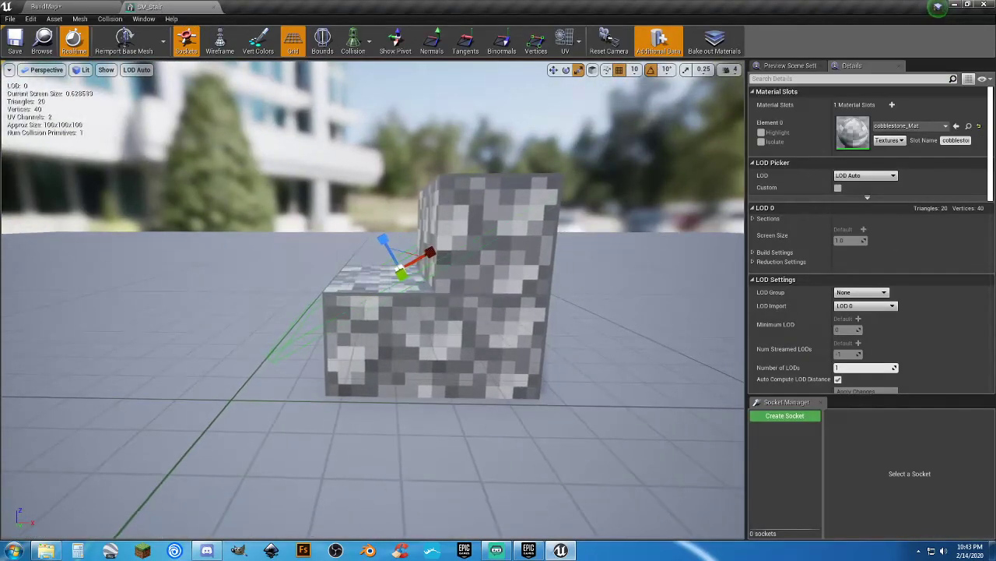
{"action": "left_click", "coordinate": [553, 70]}
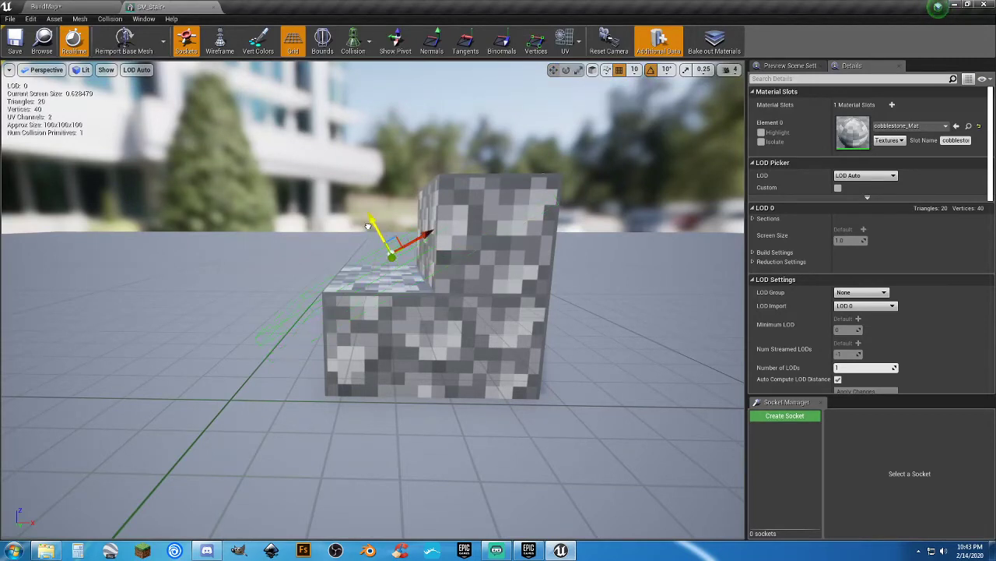
Run the BuildMap level and repeatedly walk the character up, down and around the stair to test the raised slope collision
{"action": "left_click", "coordinate": [64, 7]}
{"action": "left_click", "coordinate": [501, 39]}
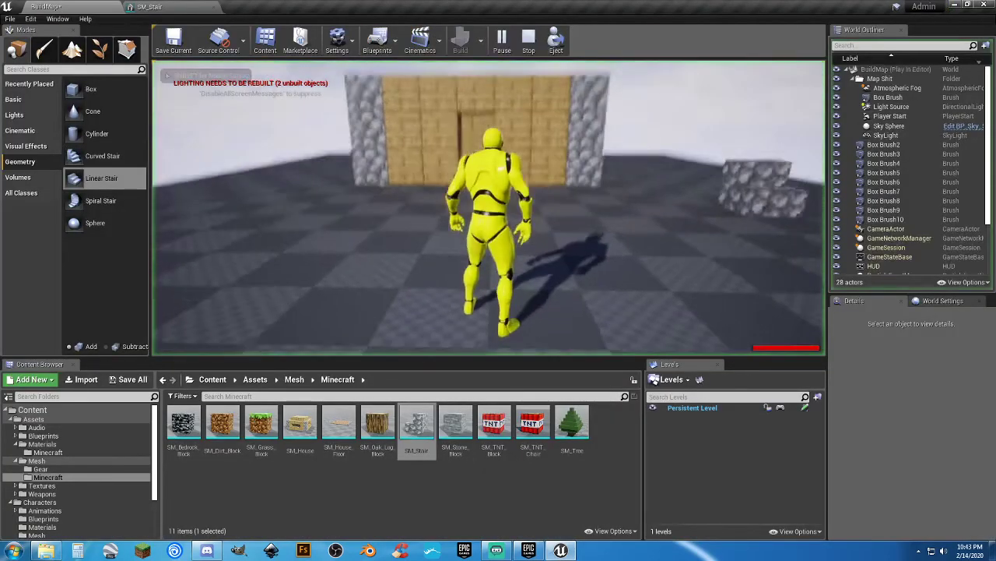
{"action": "key", "text": "w"}
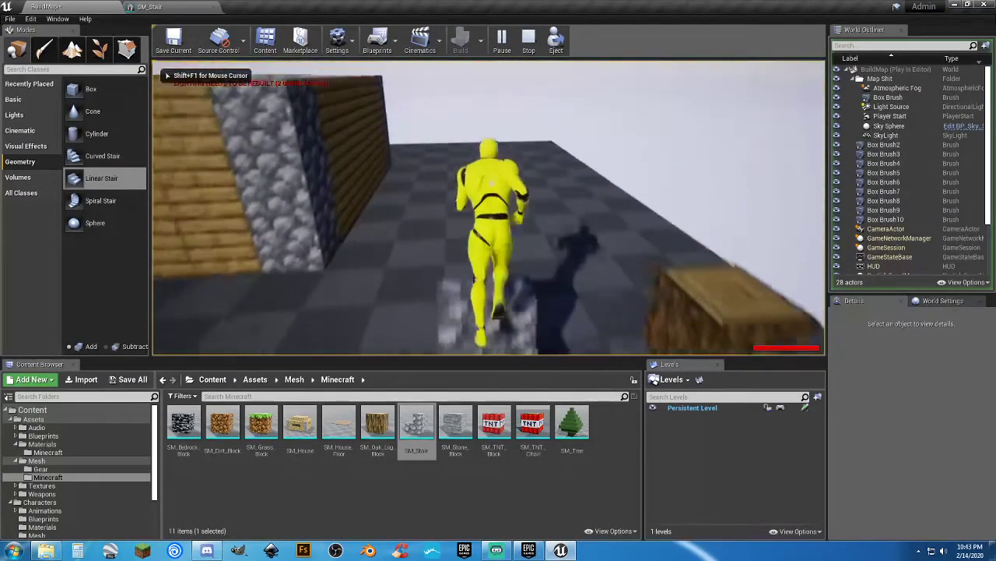
{"action": "key", "text": "w"}
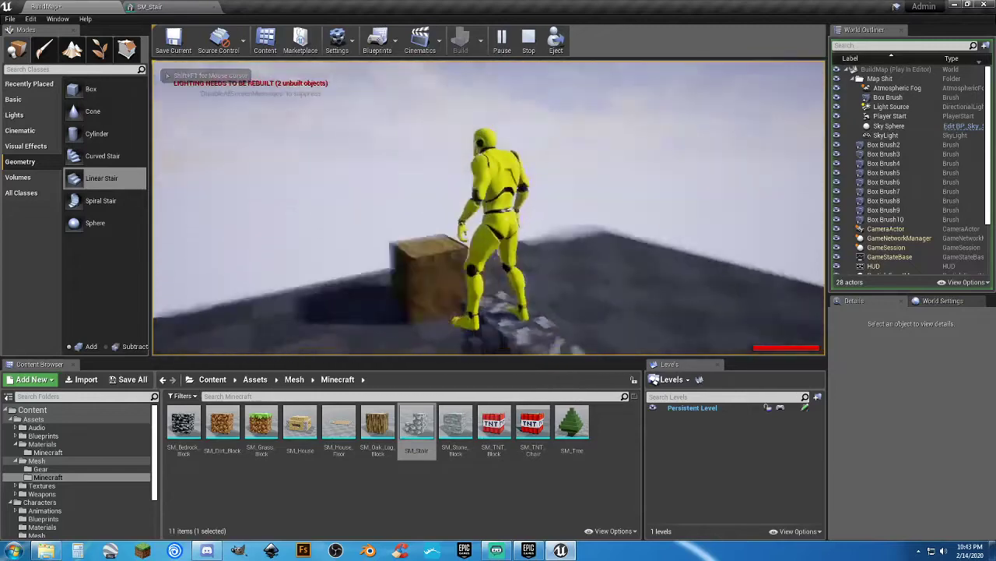
{"action": "key", "text": "w"}
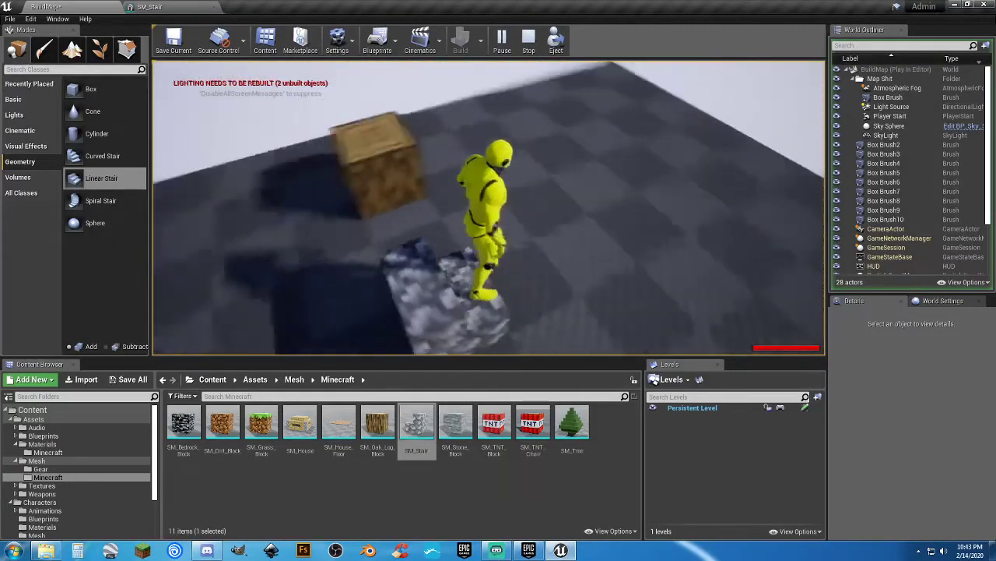
{"action": "key", "text": "w"}
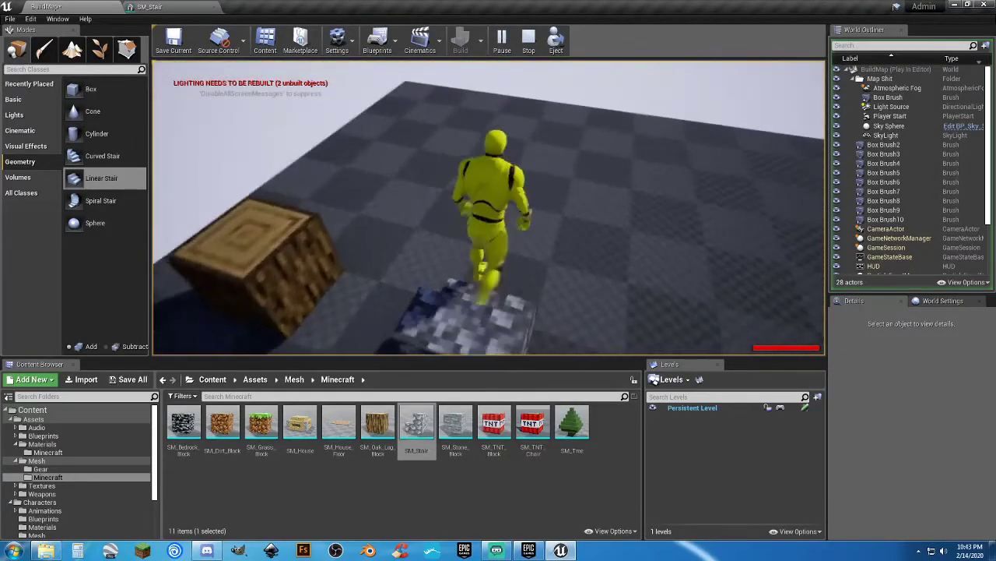
{"action": "key", "text": "w"}
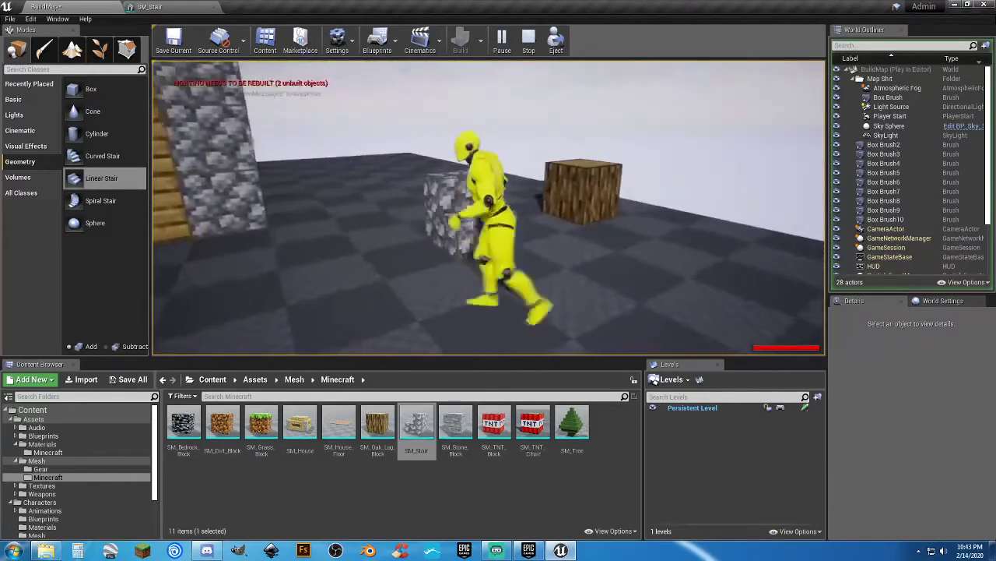
{"action": "key", "text": "w"}
{"action": "key", "text": "w"}
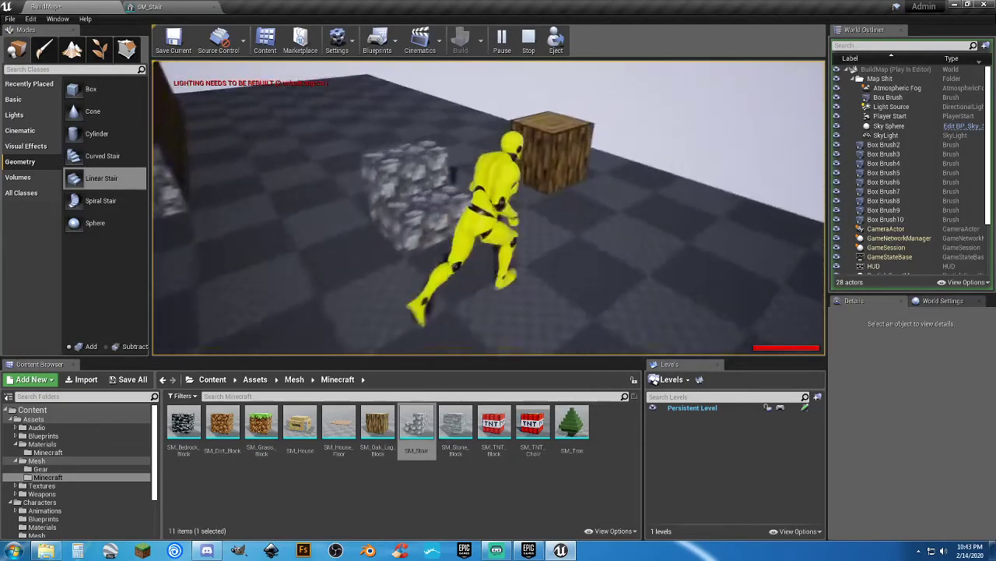
{"action": "key", "text": "w"}
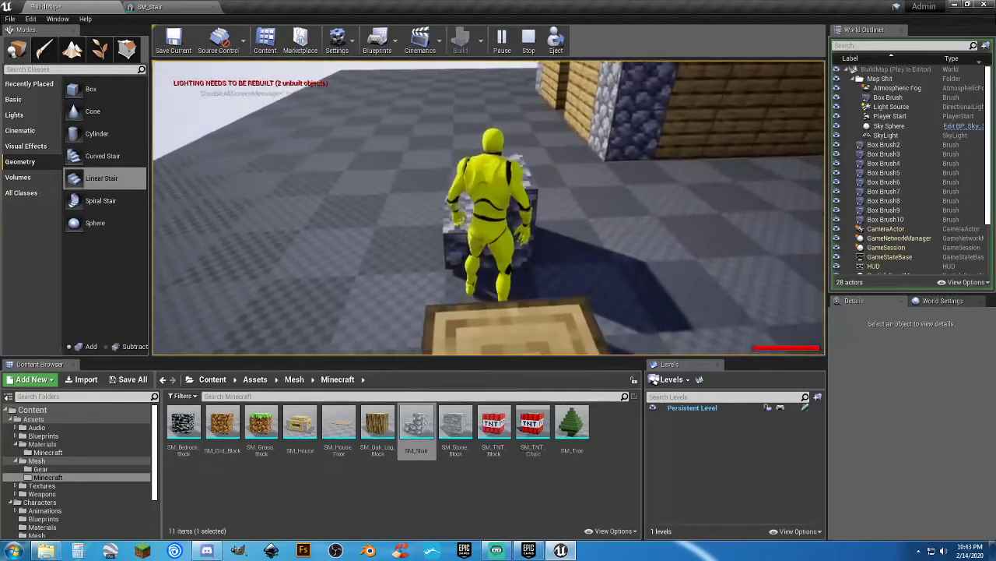
{"action": "key", "text": "w"}
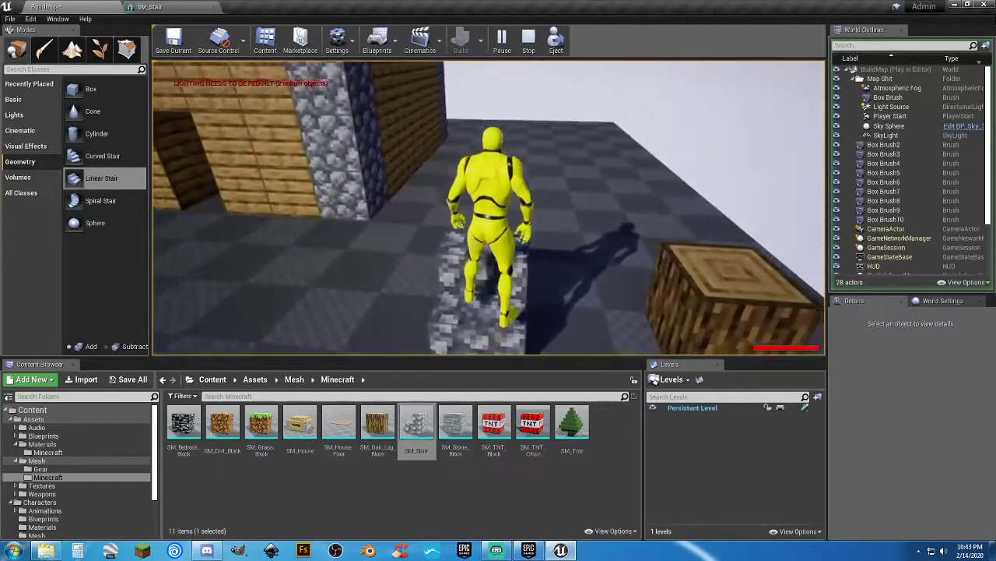
{"action": "key", "text": "w"}
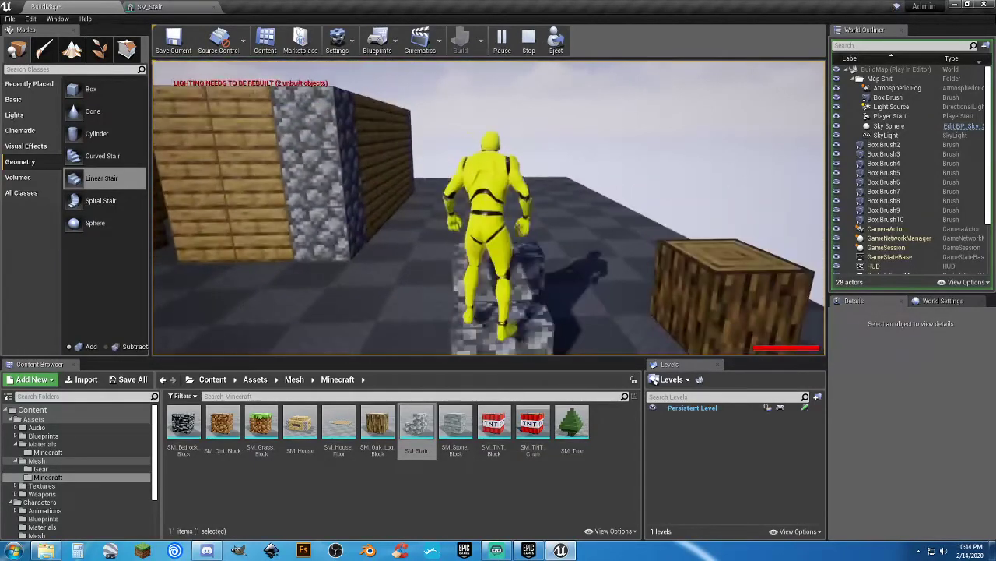
{"action": "key", "text": "w"}
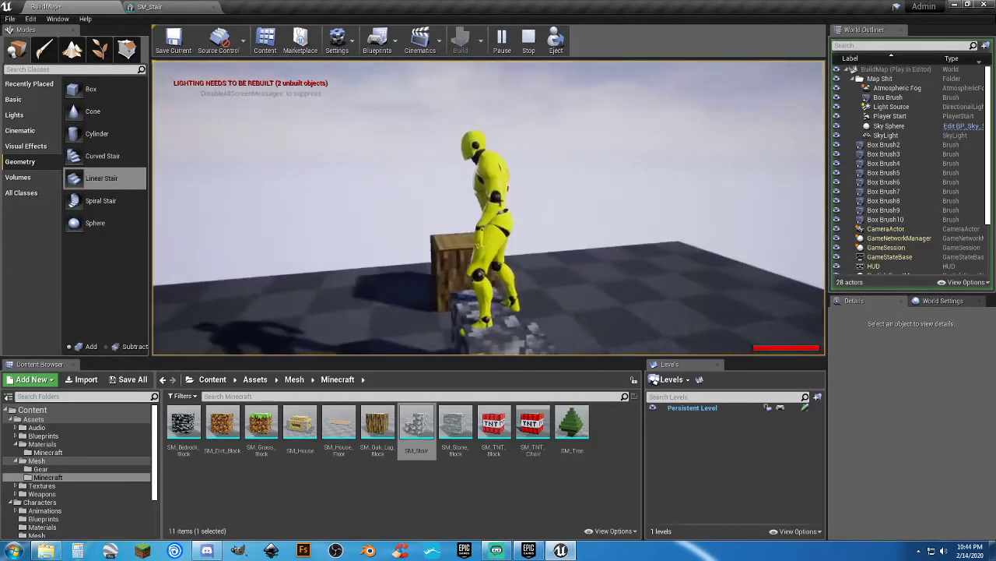
{"action": "key", "text": "w"}
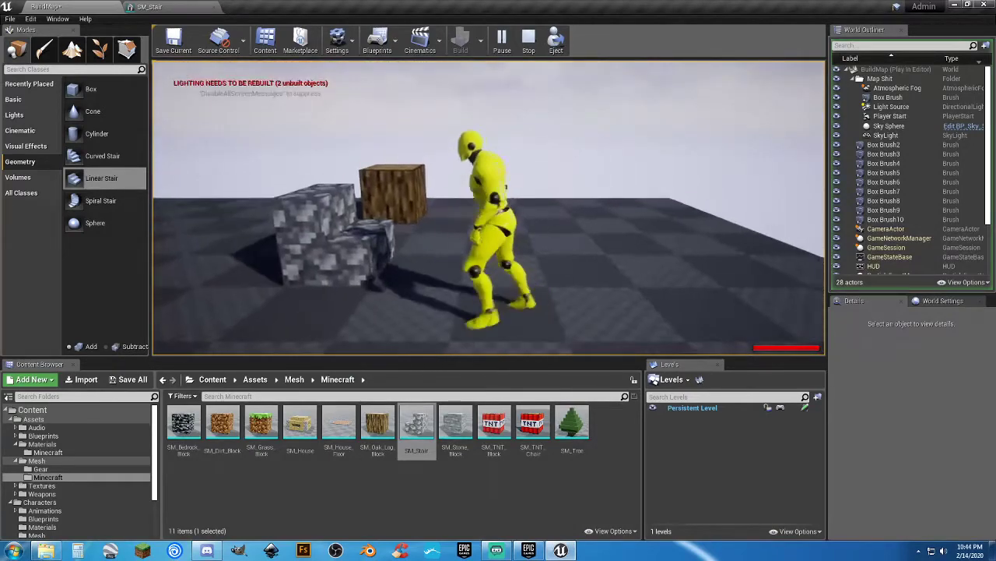
{"action": "key", "text": "w"}
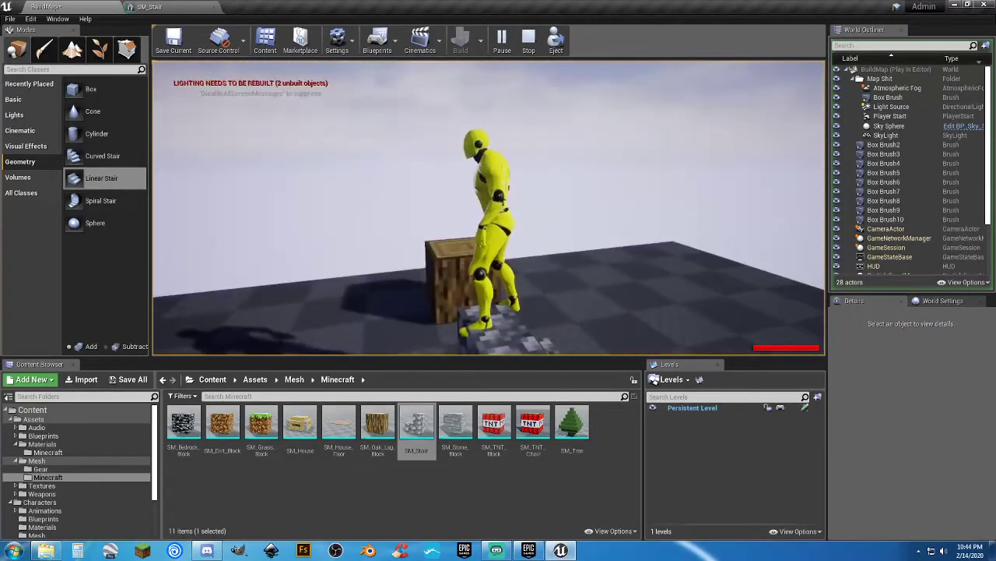
{"action": "key", "text": "w"}
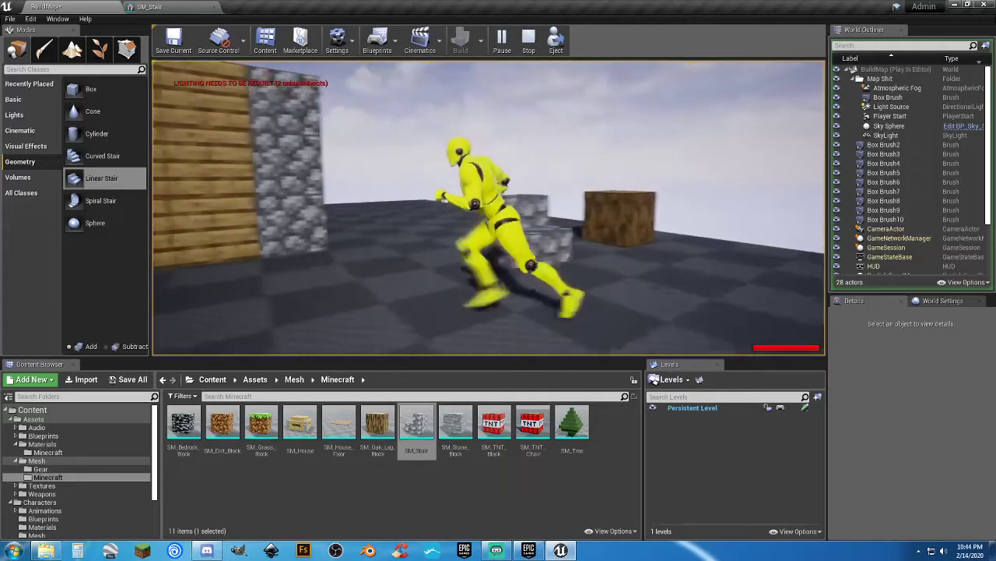
{"action": "key", "text": "Escape"}
Set SM_Stair's light map resolution to 64 and light map coordinate index to 1, and save the mesh
{"action": "left_click", "coordinate": [178, 7]}
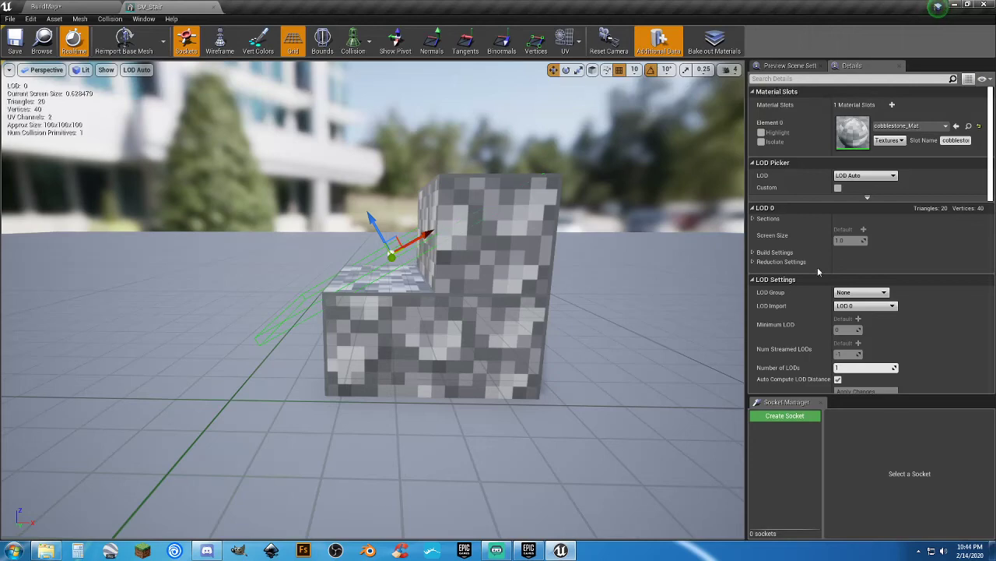
{"action": "scroll", "coordinate": [825, 265], "scroll_direction": "down", "scroll_amount": 3}
{"action": "scroll", "coordinate": [833, 255], "scroll_direction": "down", "scroll_amount": 2}
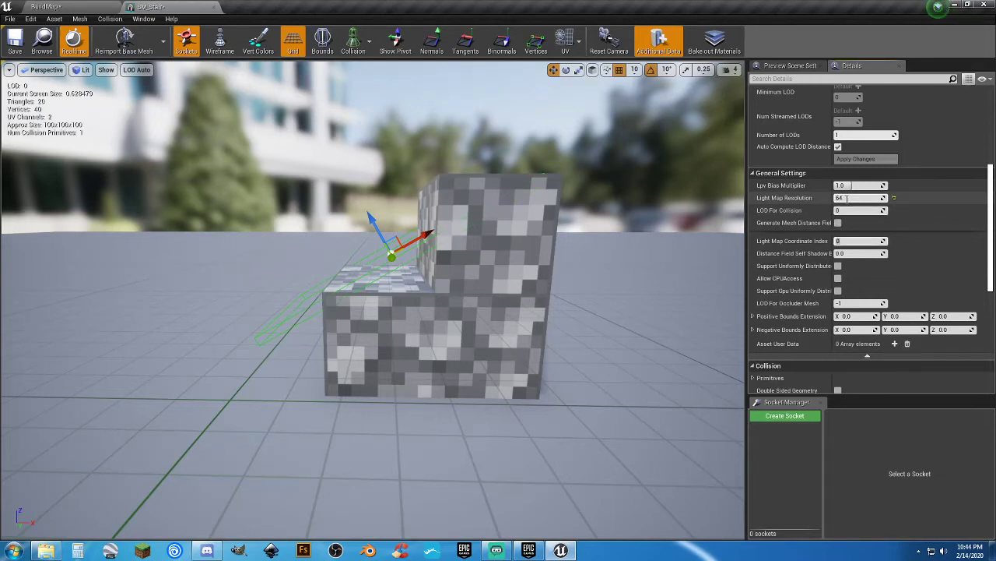
{"action": "key", "text": "Tab"}
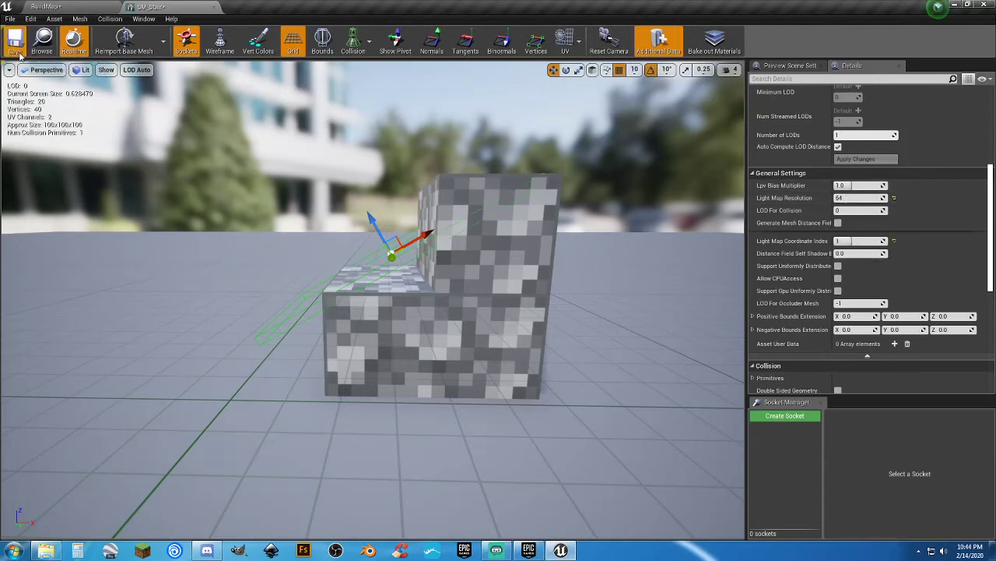
Return to BuildMap and run the level briefly to check the saved stair beside the building
{"action": "left_click", "coordinate": [93, 8]}
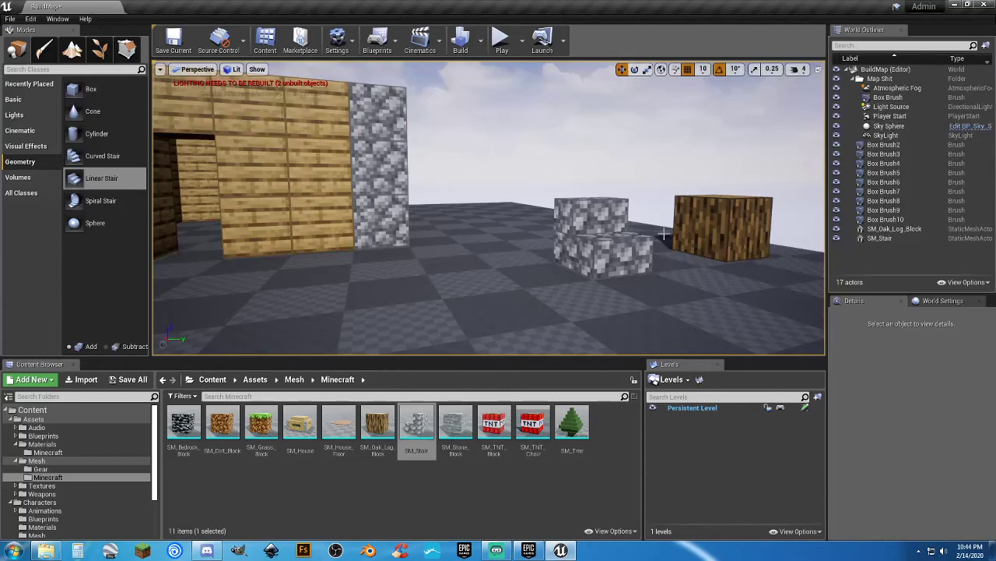
{"action": "left_click", "coordinate": [501, 39]}
{"action": "key", "text": "w"}
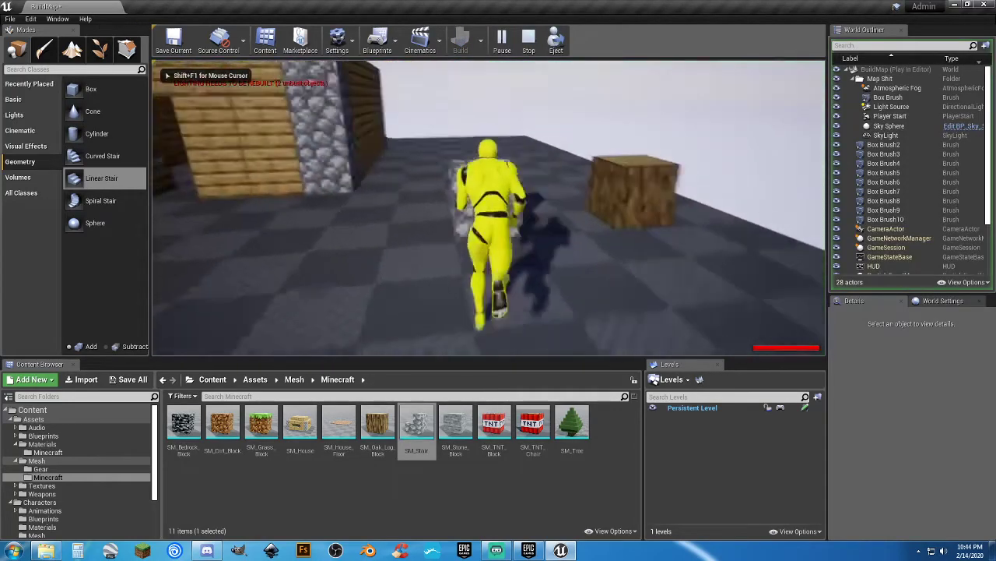
{"action": "key", "text": "a"}
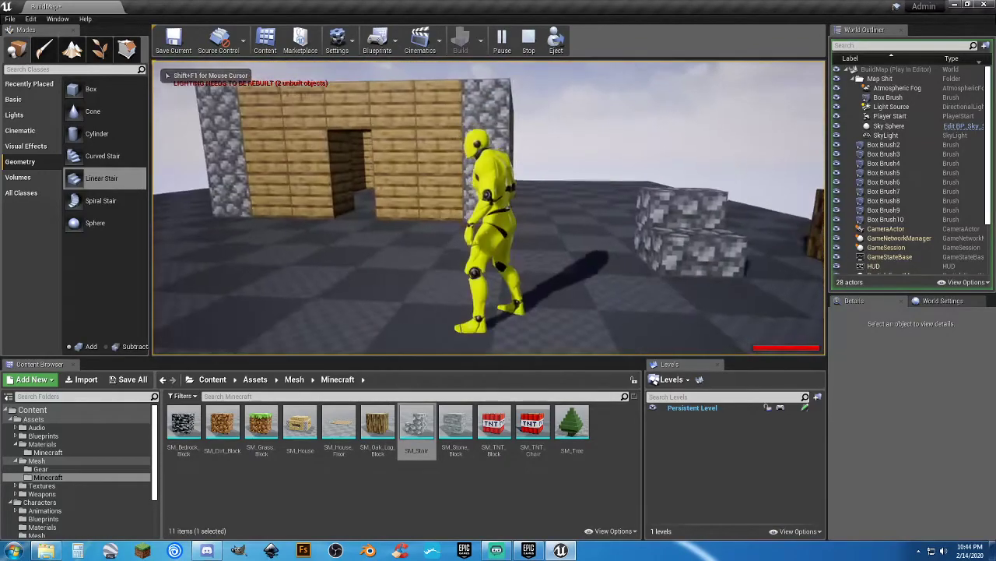
{"action": "key", "text": "Escape"}
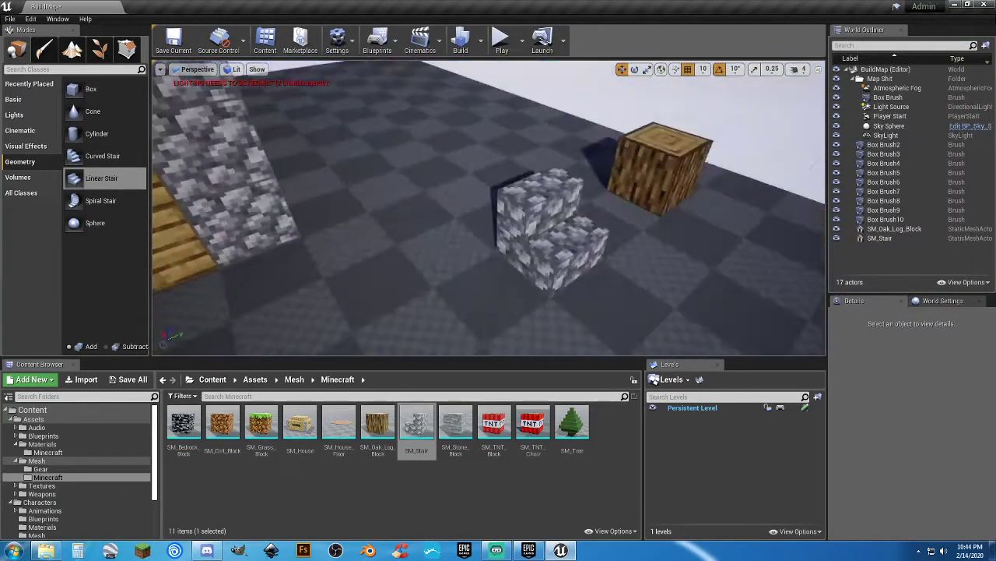
Try an SM_Stair on the building's front corner pillar at X -100, Y -400, Z 350, and delete that copy
{"action": "key", "text": "s"}
{"action": "right_click_drag", "start_coordinate": [488, 209], "coordinate": [388, 218]}
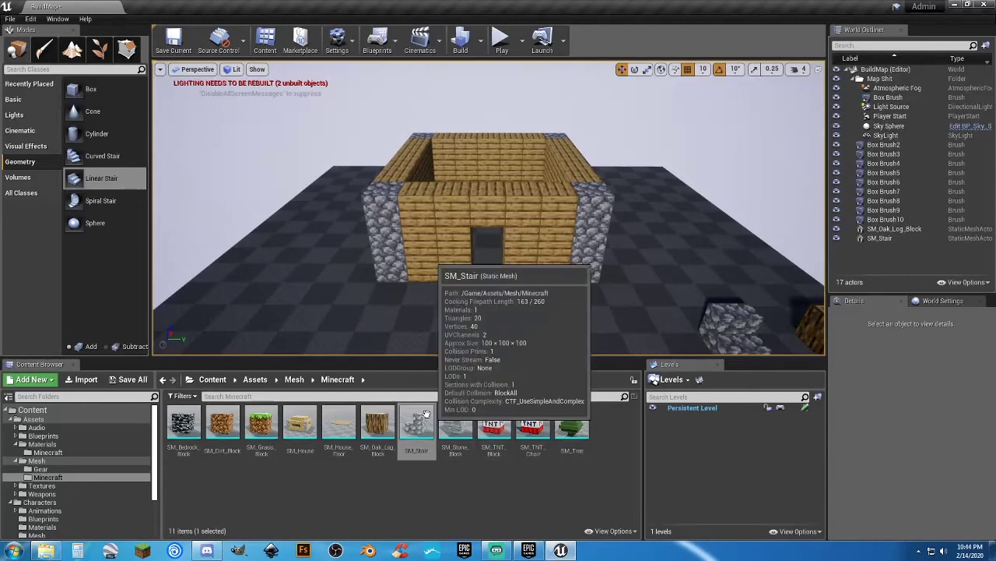
{"action": "left_click_drag", "start_coordinate": [417, 427], "coordinate": [369, 183]}
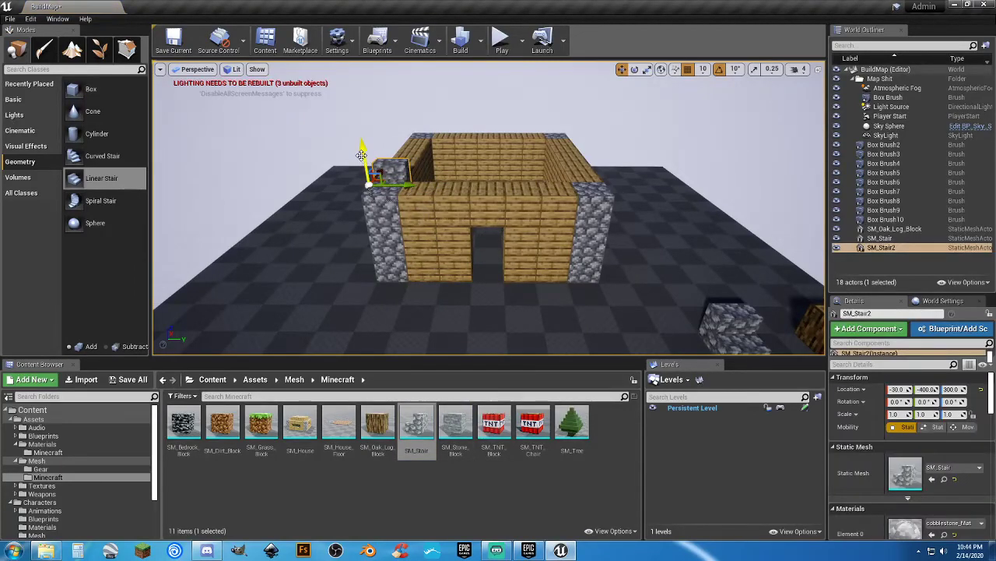
{"action": "right_click_drag", "start_coordinate": [362, 132], "coordinate": [360, 187]}
{"action": "key", "text": "w"}
{"action": "key", "text": "a"}
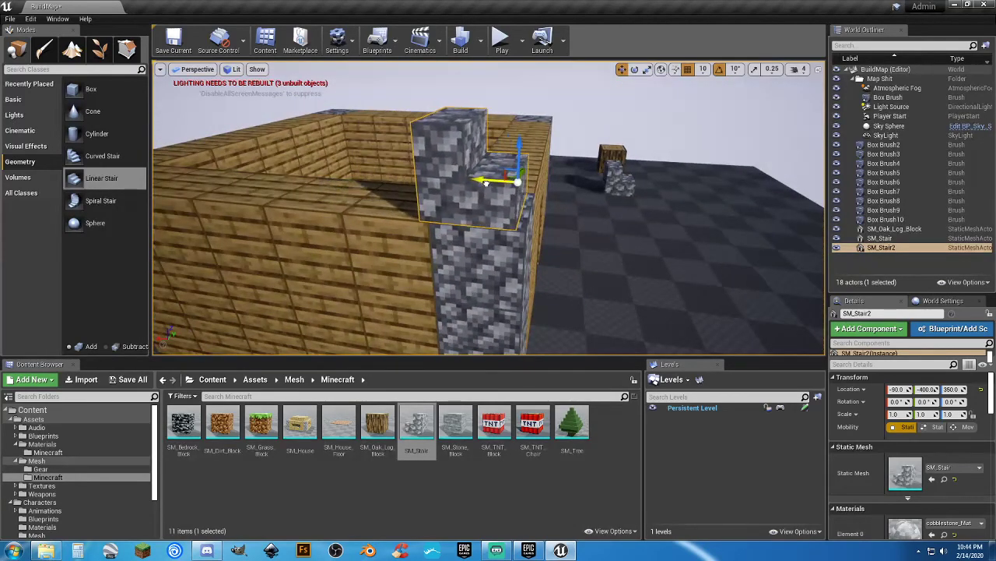
{"action": "left_click_drag", "start_coordinate": [495, 184], "coordinate": [555, 229], "text": "alt"}
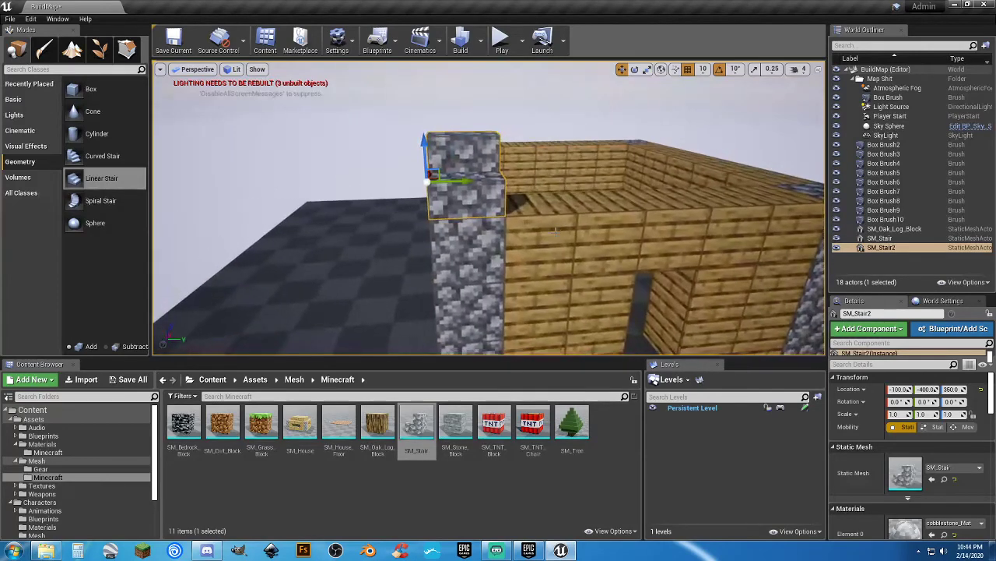
{"action": "key", "text": "Delete"}
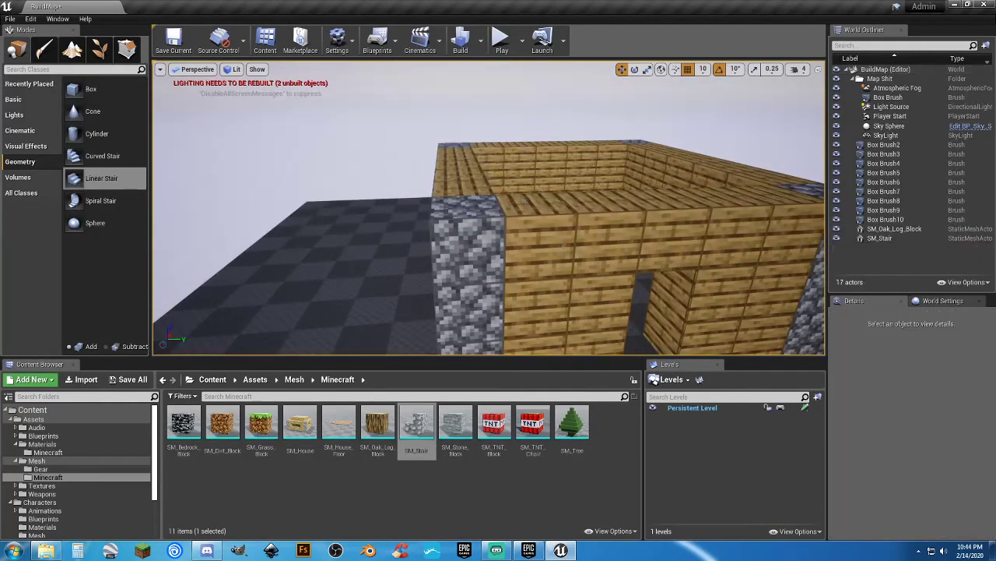
Place an additive Linear Stair brush with cobblestone_Mat in front of the building's doorway and move it outward to X -350
{"action": "right_click_drag", "start_coordinate": [489, 208], "coordinate": [552, 238]}
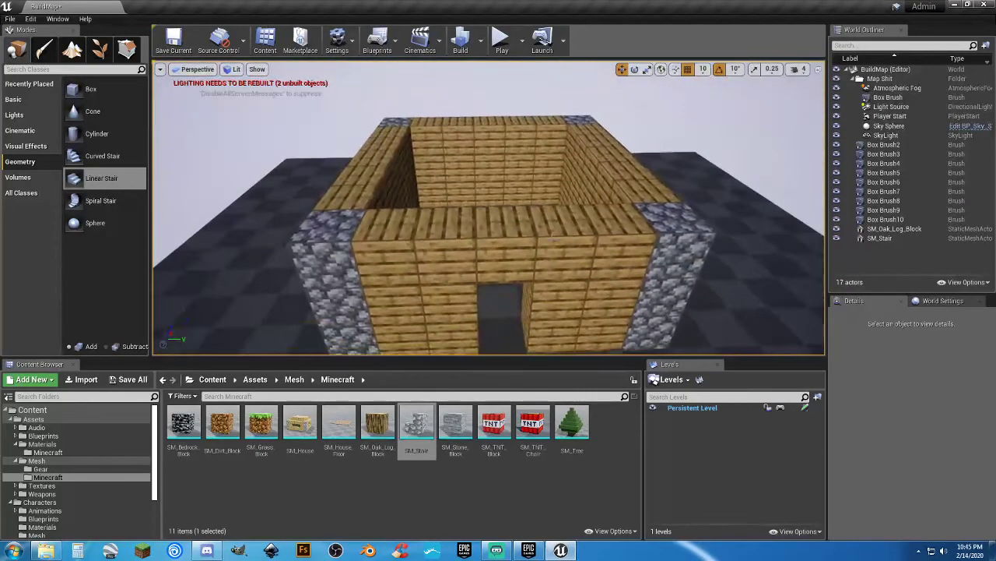
{"action": "left_click_drag", "start_coordinate": [379, 250], "coordinate": [422, 150]}
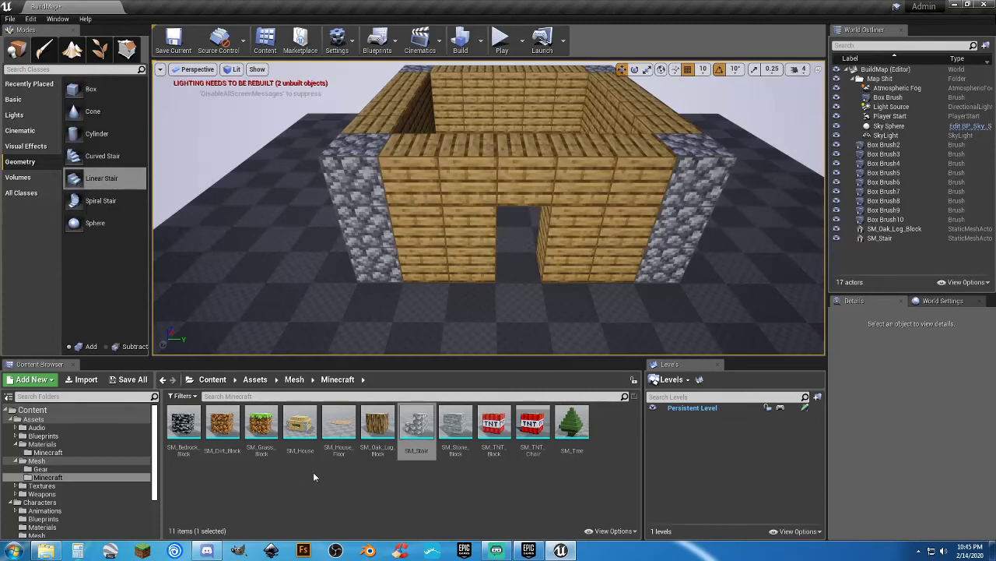
{"action": "left_click", "coordinate": [49, 452]}
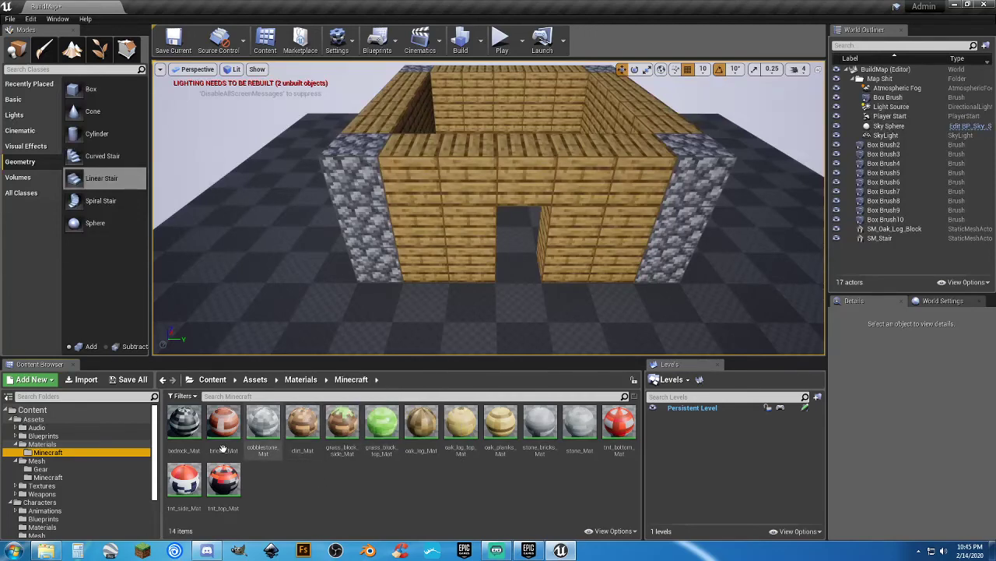
{"action": "left_click", "coordinate": [263, 424]}
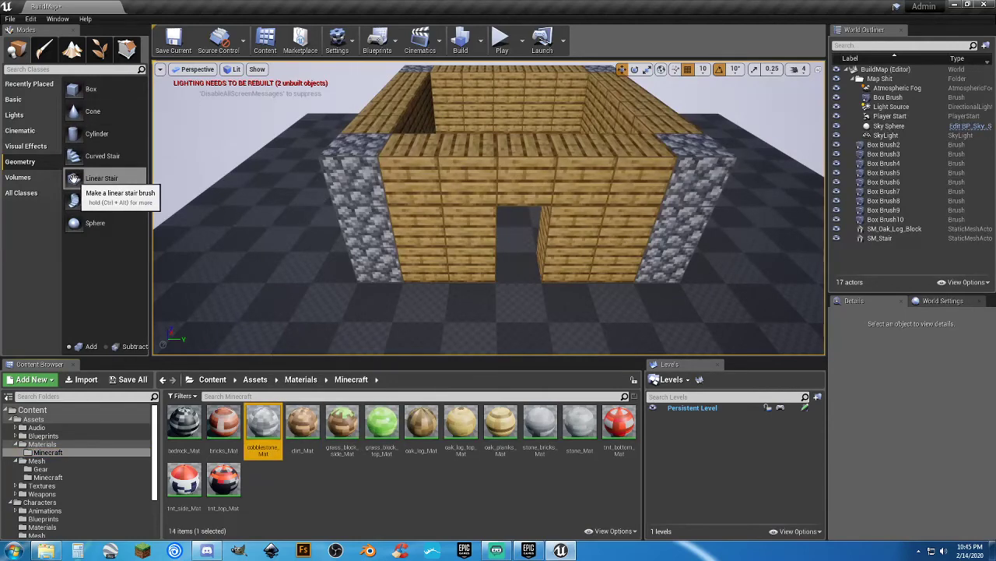
{"action": "mouse_move", "coordinate": [74, 179]}
{"action": "left_mouse_down"}
{"action": "mouse_move", "coordinate": [140, 195]}
{"action": "mouse_move", "coordinate": [312, 156]}
{"action": "mouse_move", "coordinate": [412, 170]}
{"action": "mouse_move", "coordinate": [424, 178]}
{"action": "mouse_move", "coordinate": [458, 283]}
{"action": "mouse_move", "coordinate": [499, 333]}
{"action": "left_mouse_up"}
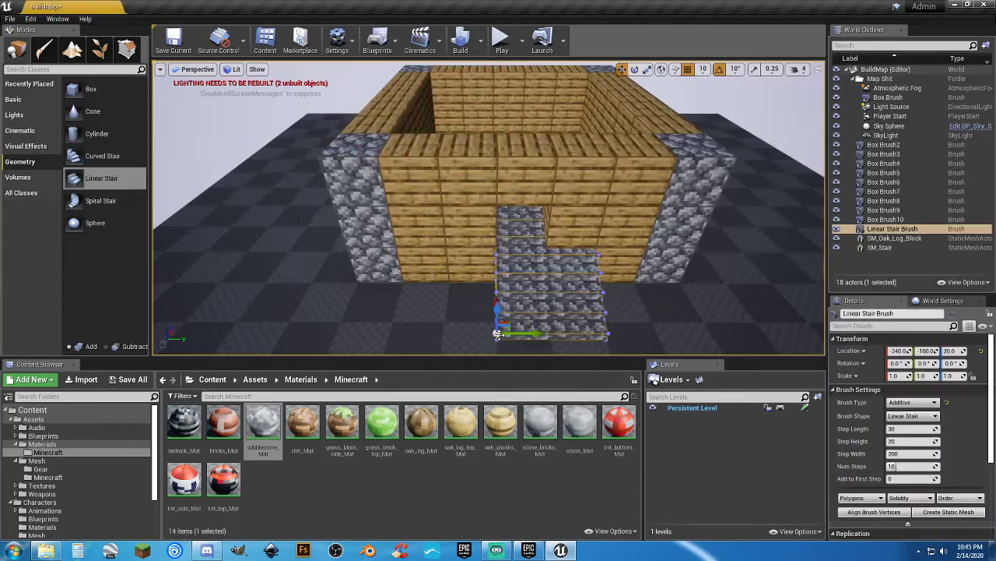
{"action": "mouse_move", "coordinate": [571, 293]}
{"action": "right_mouse_down"}
{"action": "mouse_move", "coordinate": [570, 306]}
{"action": "mouse_move", "coordinate": [623, 305]}
{"action": "mouse_move", "coordinate": [571, 293]}
{"action": "right_mouse_up"}
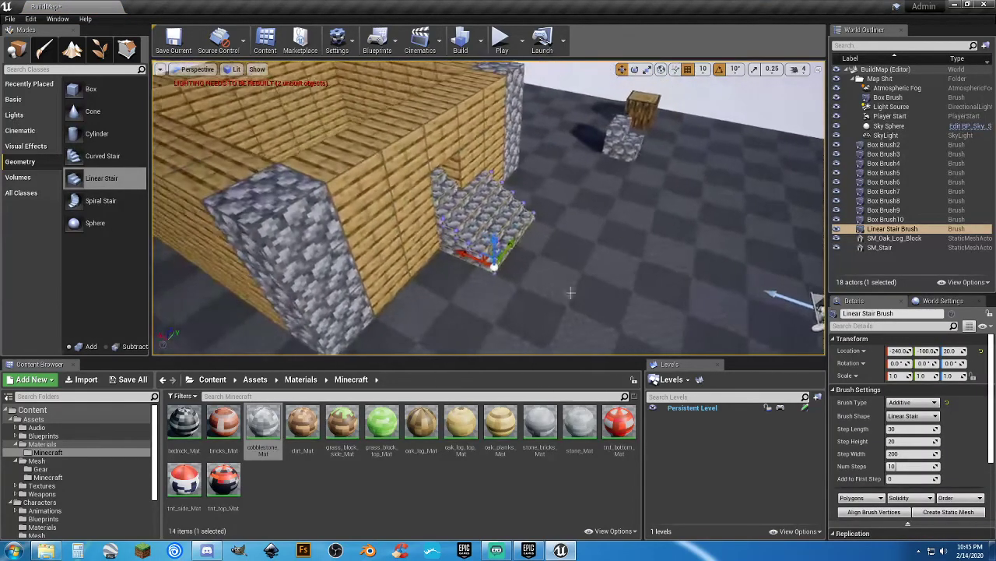
{"action": "left_click_drag", "start_coordinate": [476, 257], "coordinate": [521, 277]}
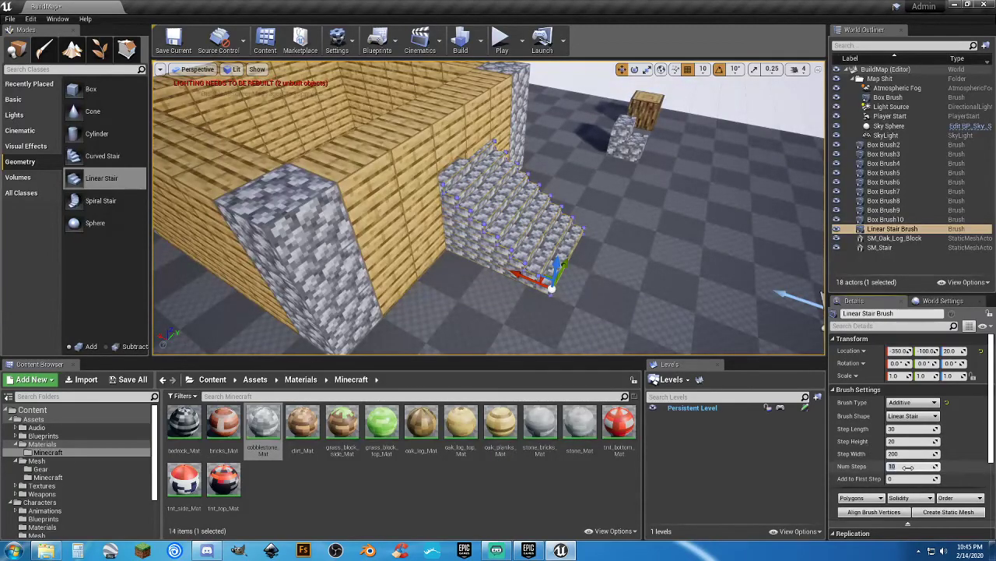
Set the linear stair brush to 2 steps, with a step length of 50 and a step height of 50
{"action": "type", "text": "2"}
{"action": "key", "text": "Tab"}
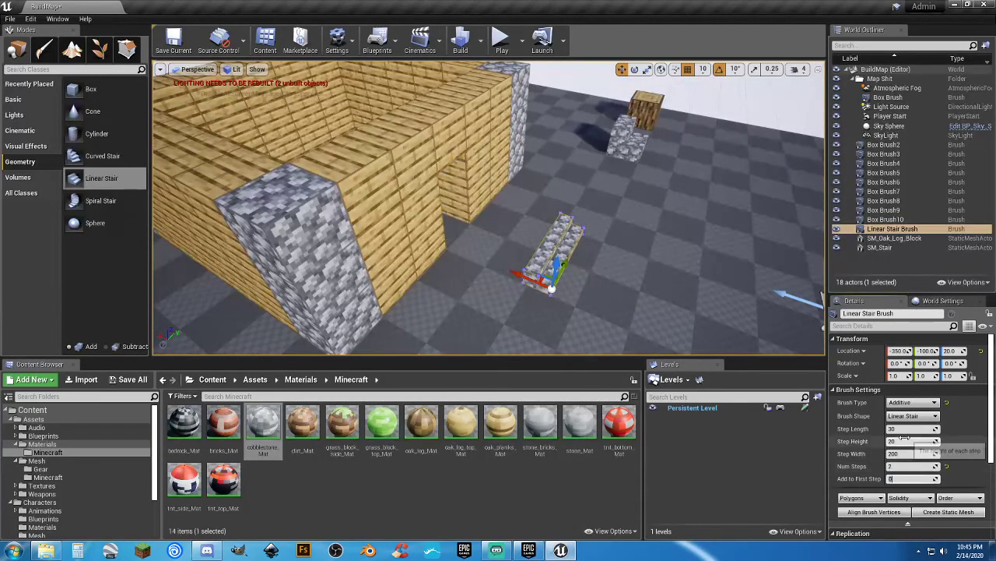
{"action": "left_click", "coordinate": [903, 429]}
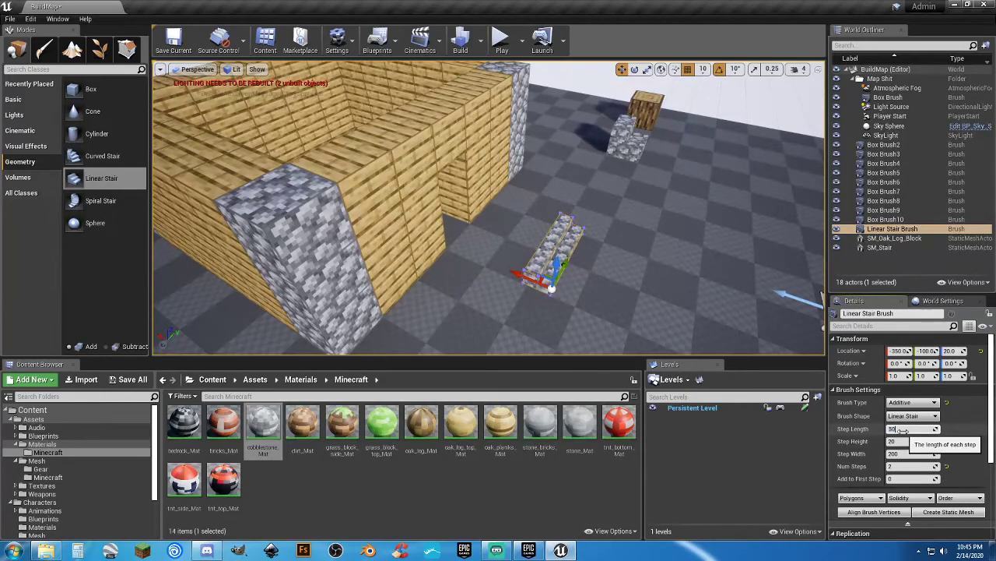
{"action": "type", "text": "50"}
{"action": "key", "text": "Tab"}
{"action": "type", "text": "50"}
{"action": "key", "text": "Tab"}
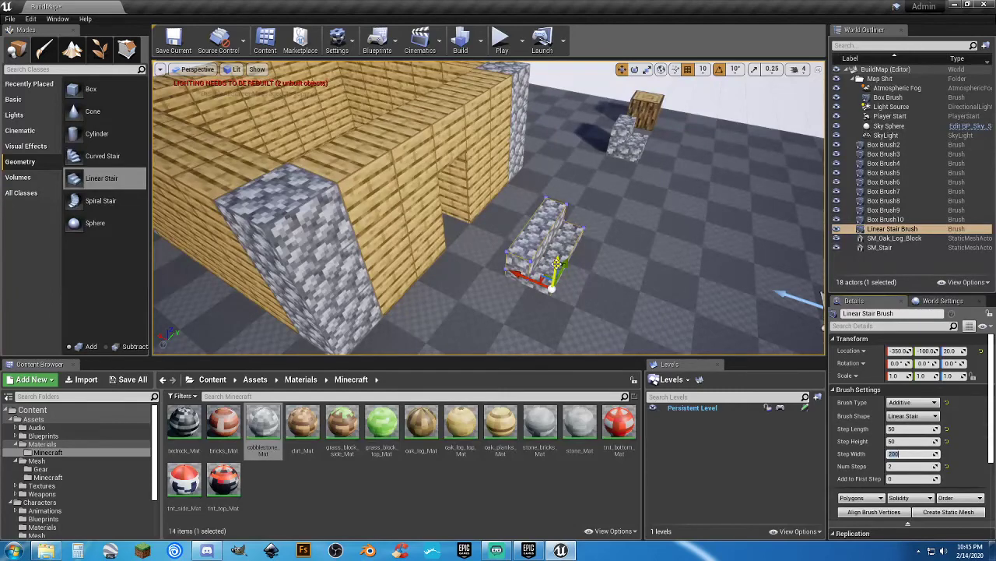
Place the stair brush on top of the front wall at X -100, Y -400, Z 350, and set its step width to 700
{"action": "mouse_move", "coordinate": [557, 263]}
{"action": "left_mouse_down"}
{"action": "mouse_move", "coordinate": [538, 115]}
{"action": "mouse_move", "coordinate": [499, 128]}
{"action": "mouse_move", "coordinate": [403, 109]}
{"action": "mouse_move", "coordinate": [428, 56]}
{"action": "left_mouse_up"}
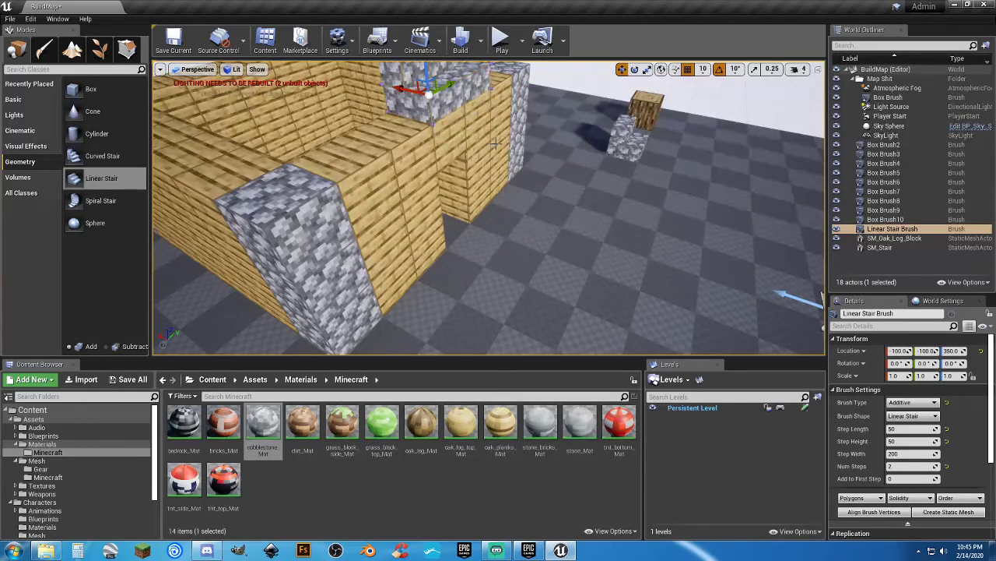
{"action": "mouse_move", "coordinate": [525, 135]}
{"action": "right_mouse_down"}
{"action": "mouse_move", "coordinate": [517, 97]}
{"action": "mouse_move", "coordinate": [319, 204]}
{"action": "right_mouse_up"}
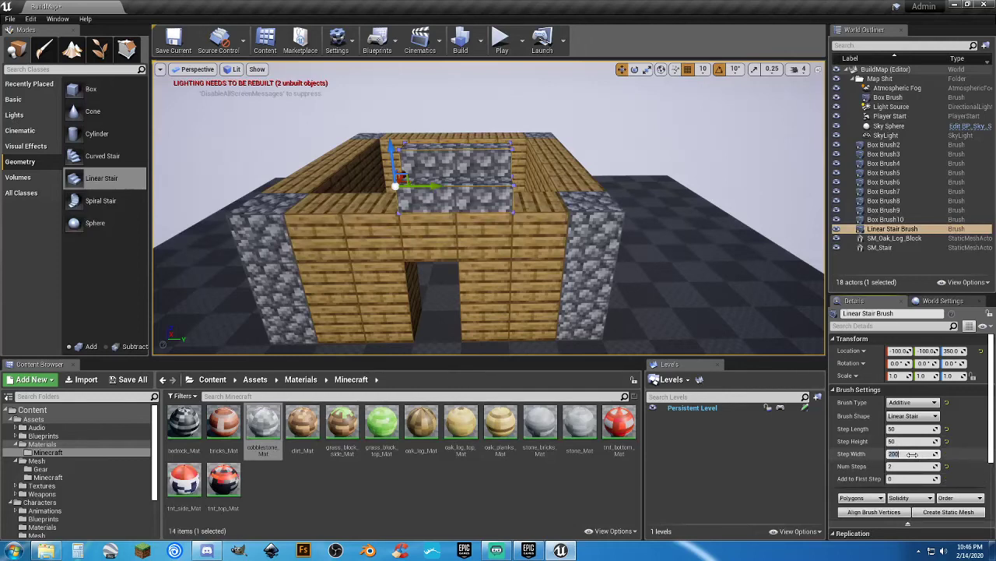
{"action": "key", "text": "Tab"}
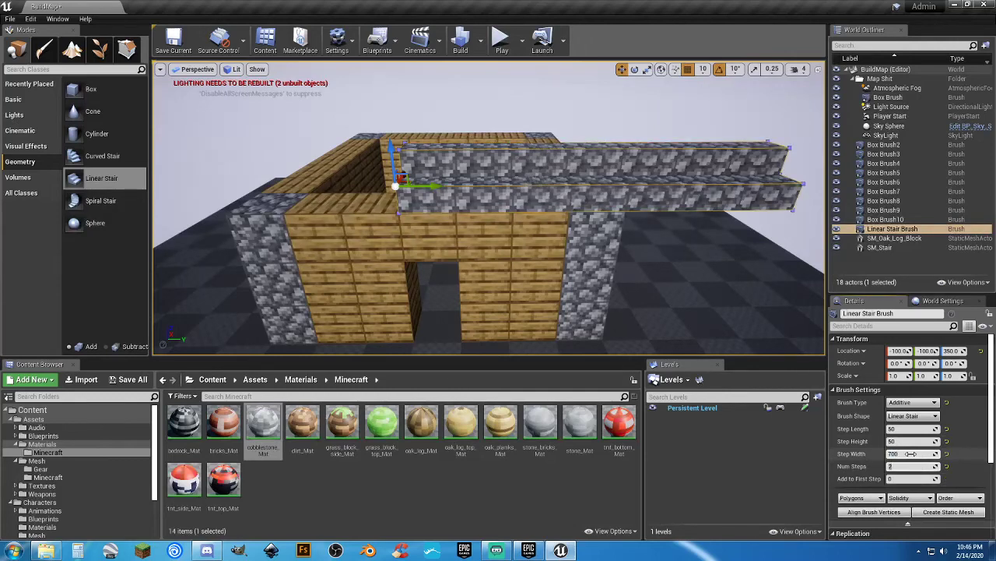
{"action": "left_click_drag", "start_coordinate": [433, 185], "coordinate": [251, 184]}
{"action": "right_click_drag", "start_coordinate": [251, 185], "coordinate": [506, 209]}
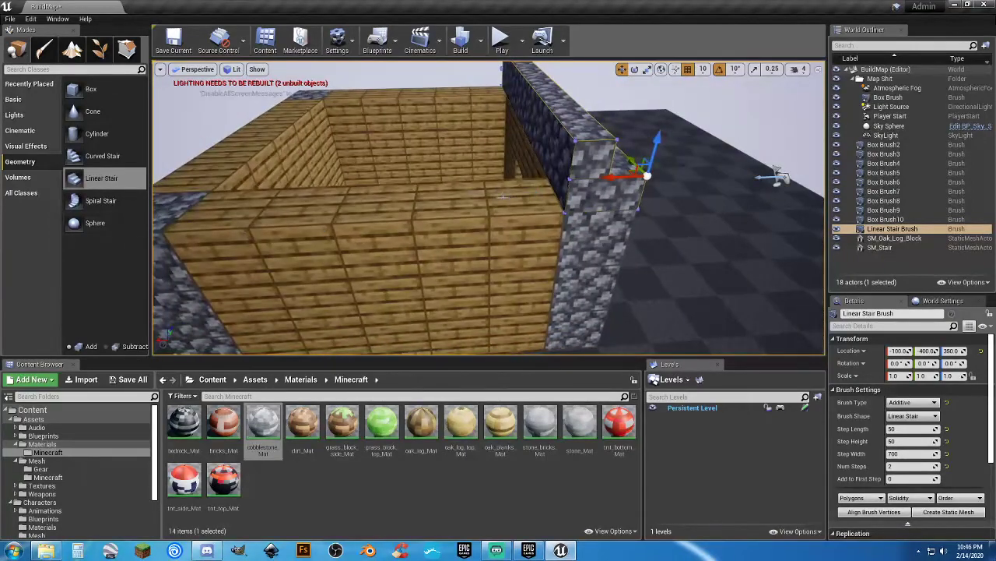
{"action": "scroll", "coordinate": [561, 209], "scroll_direction": "down", "scroll_amount": 5}
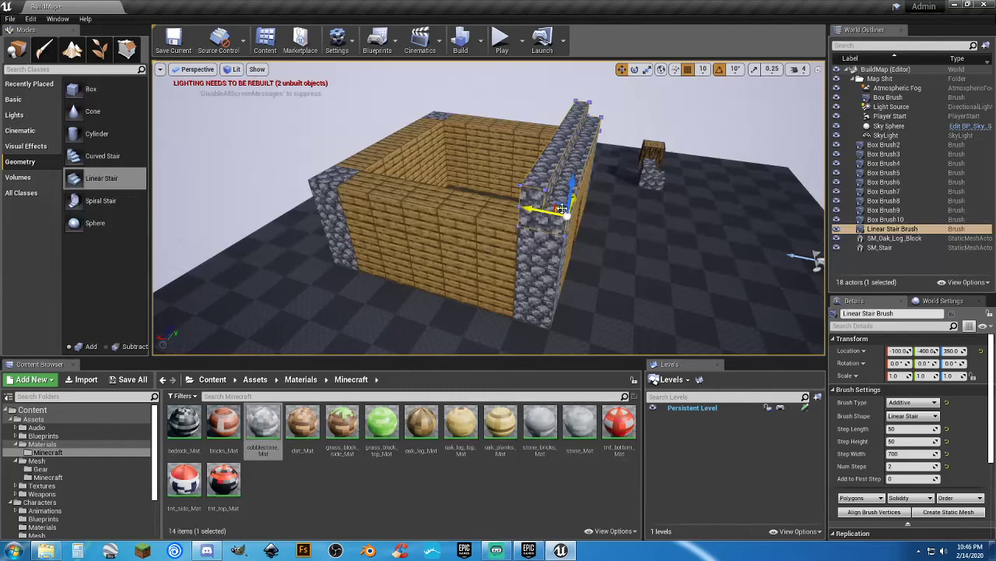
{"action": "right_click_drag", "start_coordinate": [620, 208], "coordinate": [620, 208]}
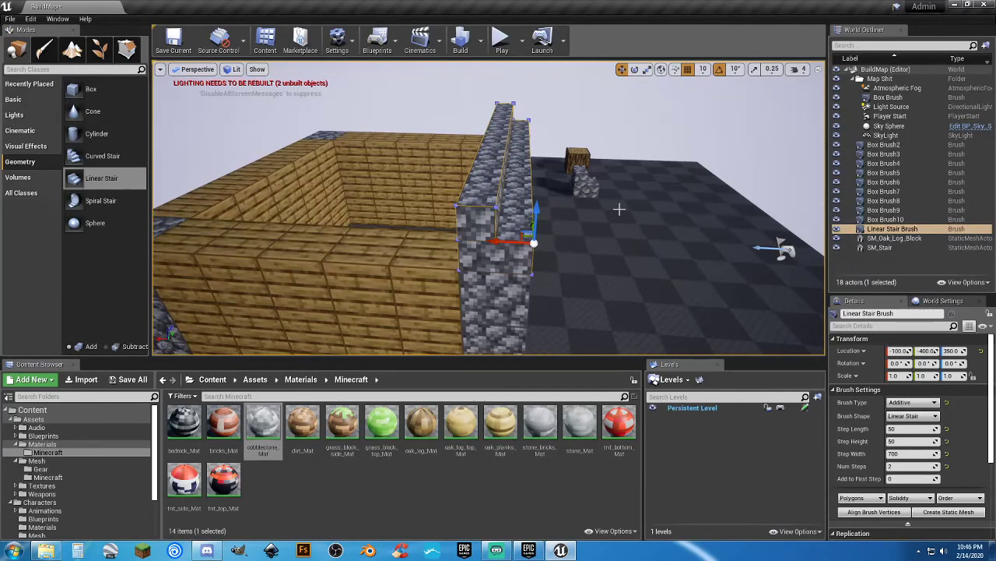
{"action": "right_click_drag", "start_coordinate": [620, 209], "coordinate": [816, 250]}
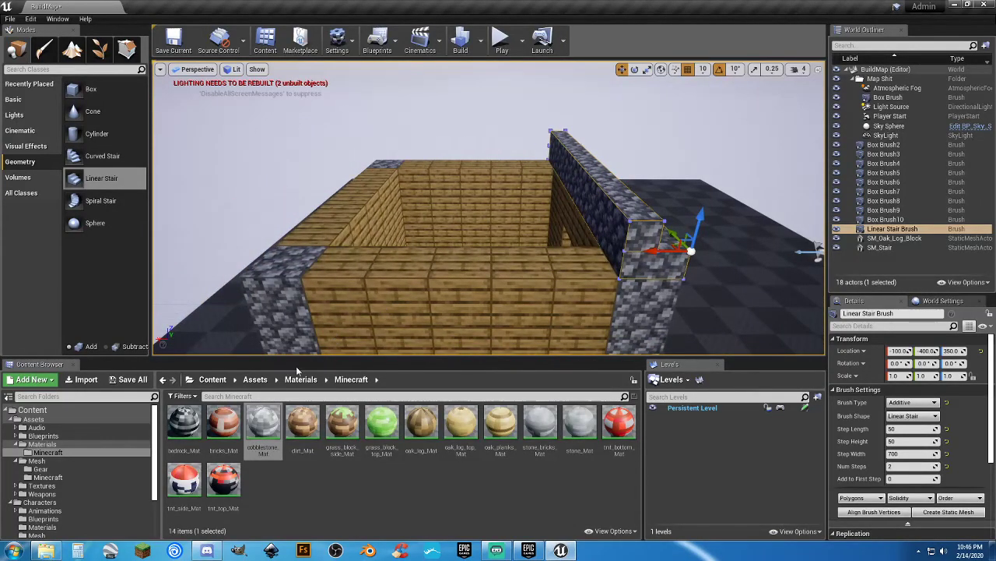
Add a cobblestone box brush above the building and size it to X 600, Y 700, Z 100
{"action": "left_click", "coordinate": [90, 90]}
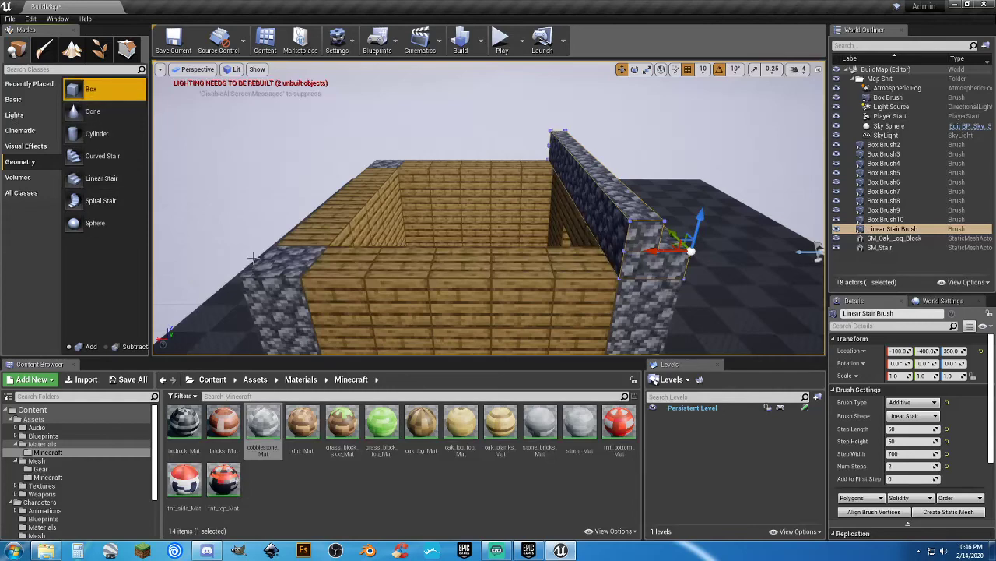
{"action": "mouse_move", "coordinate": [91, 90]}
{"action": "left_mouse_down"}
{"action": "mouse_move", "coordinate": [315, 158]}
{"action": "mouse_move", "coordinate": [356, 202]}
{"action": "left_mouse_up"}
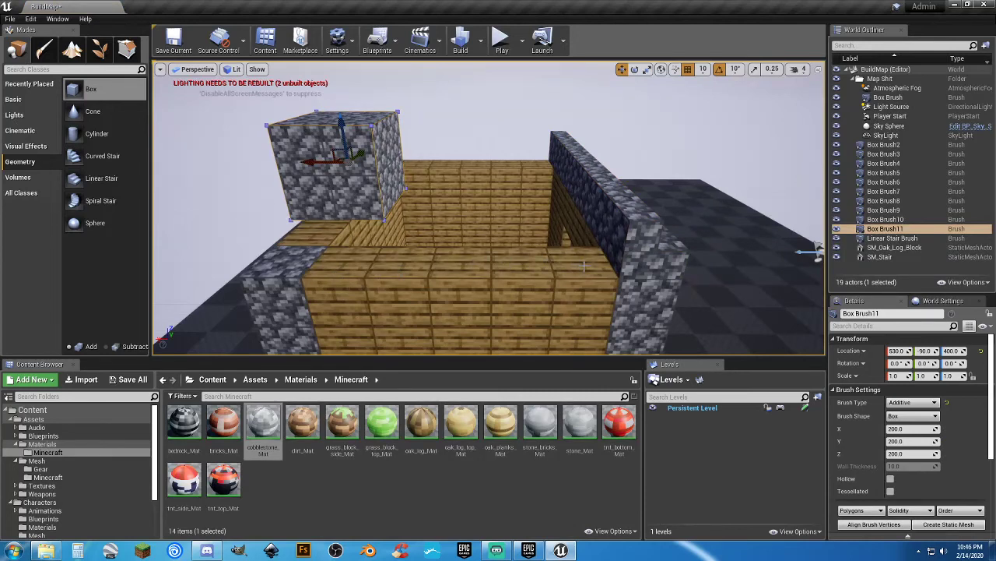
{"action": "left_click", "coordinate": [907, 429]}
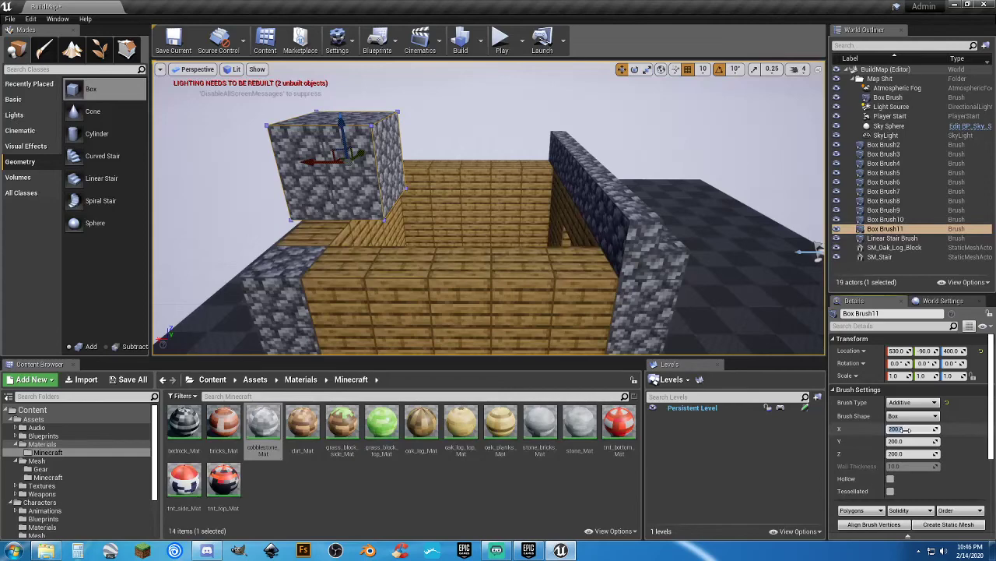
{"action": "key", "text": "Tab"}
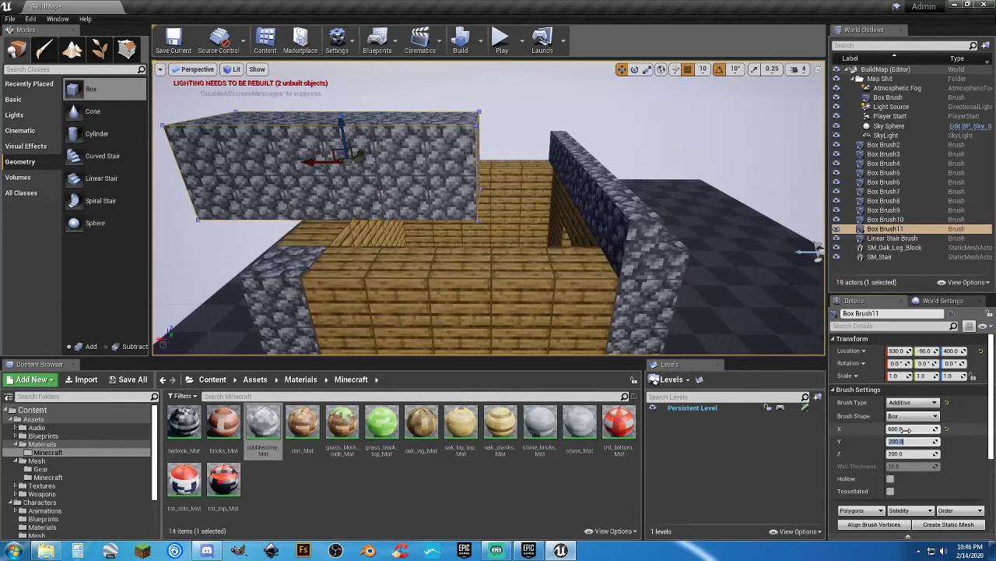
{"action": "key", "text": "Tab"}
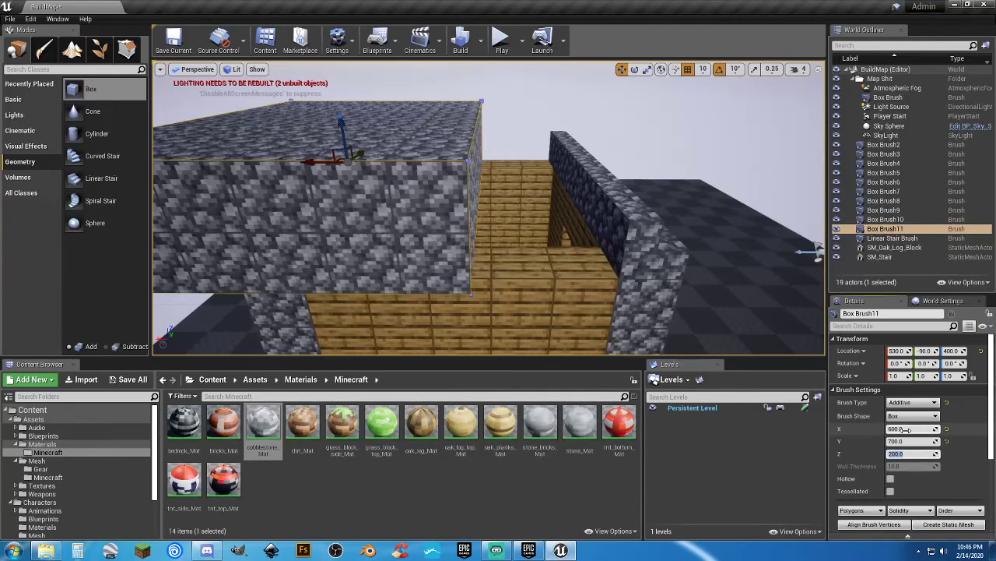
{"action": "type", "text": "100"}
{"action": "key", "text": "Tab"}
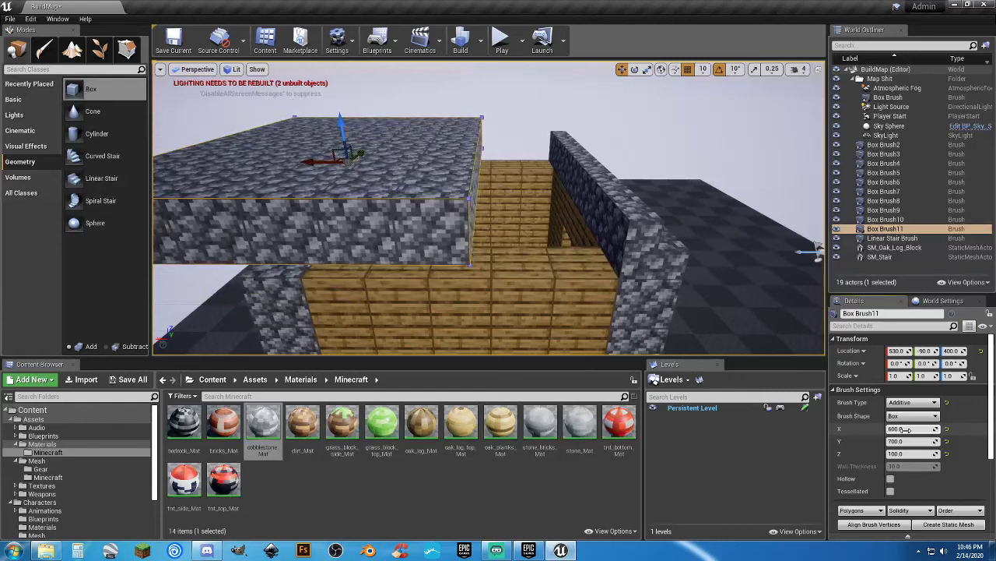
Move the cobblestone roof box over the building to X 330, Y -60, and lower it to Z 350
{"action": "left_click_drag", "start_coordinate": [307, 165], "coordinate": [395, 168]}
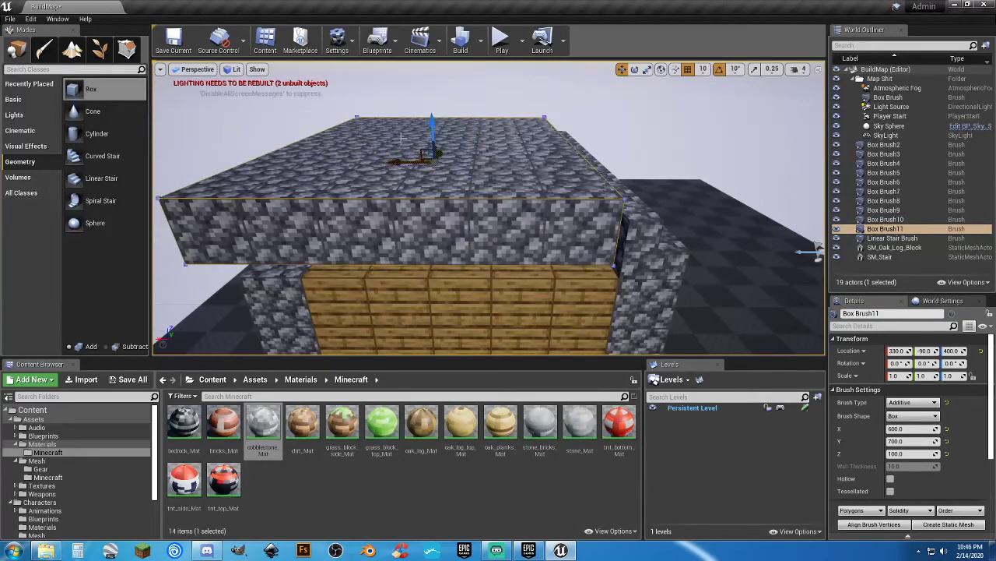
{"action": "left_click_drag", "start_coordinate": [431, 123], "coordinate": [433, 140]}
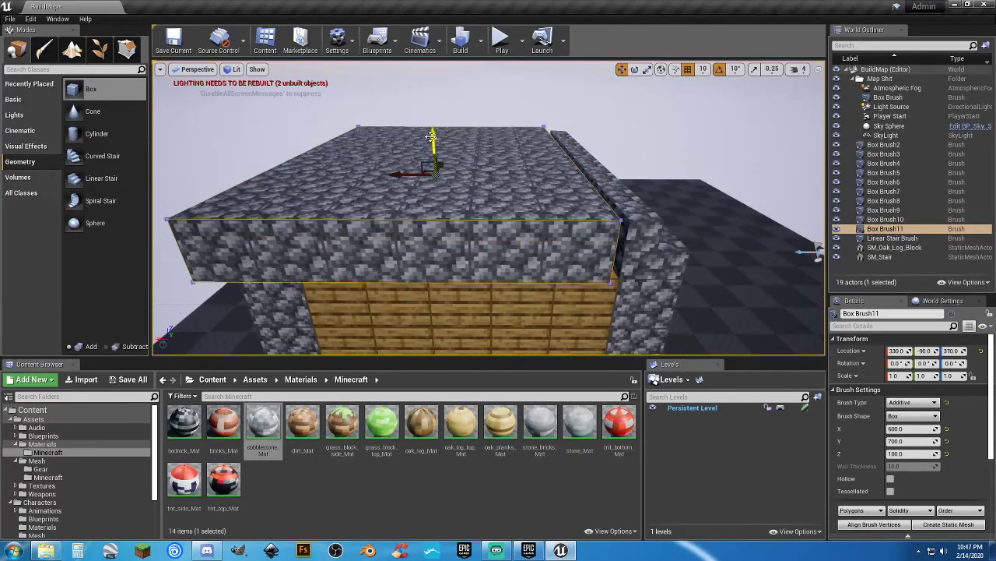
{"action": "mouse_move", "coordinate": [434, 152]}
{"action": "right_mouse_down"}
{"action": "mouse_move", "coordinate": [467, 151]}
{"action": "mouse_move", "coordinate": [424, 187]}
{"action": "mouse_move", "coordinate": [362, 179]}
{"action": "mouse_move", "coordinate": [327, 140]}
{"action": "mouse_move", "coordinate": [466, 148]}
{"action": "right_mouse_up"}
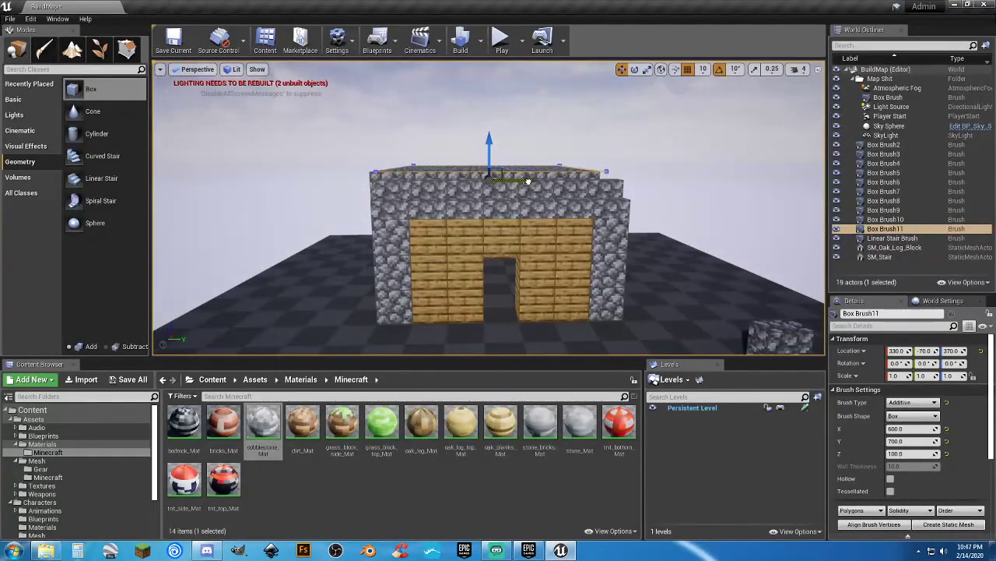
{"action": "mouse_move", "coordinate": [466, 147]}
{"action": "right_mouse_down"}
{"action": "mouse_move", "coordinate": [467, 125]}
{"action": "mouse_move", "coordinate": [475, 156]}
{"action": "mouse_move", "coordinate": [503, 156]}
{"action": "mouse_move", "coordinate": [510, 187]}
{"action": "mouse_move", "coordinate": [601, 90]}
{"action": "right_mouse_up"}
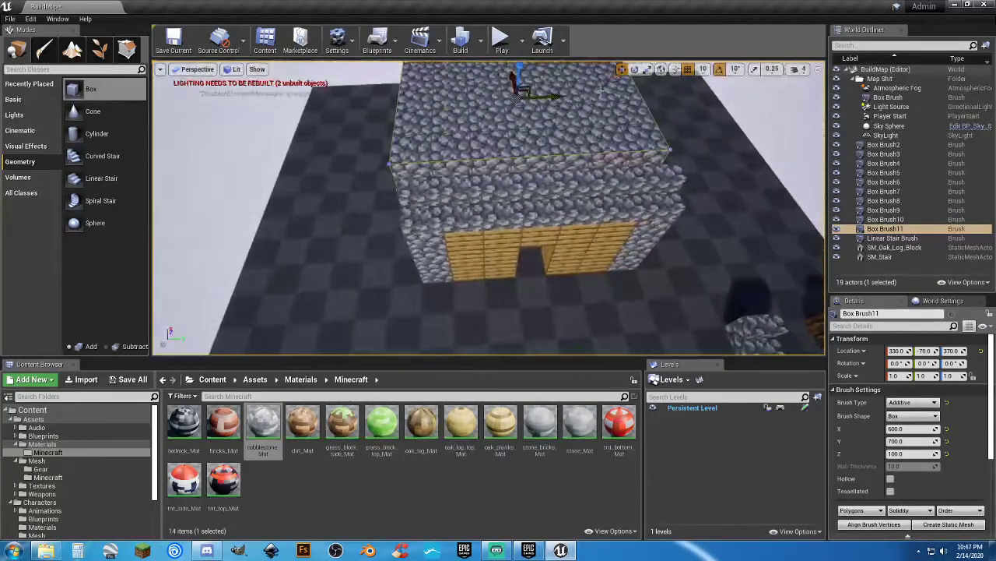
{"action": "left_click_drag", "start_coordinate": [560, 95], "coordinate": [562, 95]}
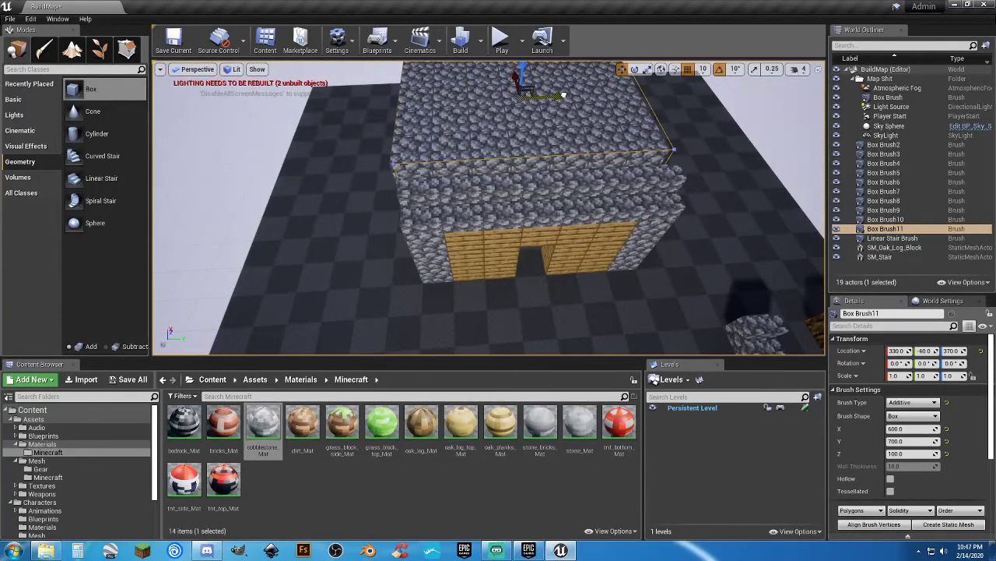
{"action": "mouse_move", "coordinate": [519, 125]}
{"action": "right_mouse_down"}
{"action": "mouse_move", "coordinate": [514, 117]}
{"action": "mouse_move", "coordinate": [520, 124]}
{"action": "right_mouse_up"}
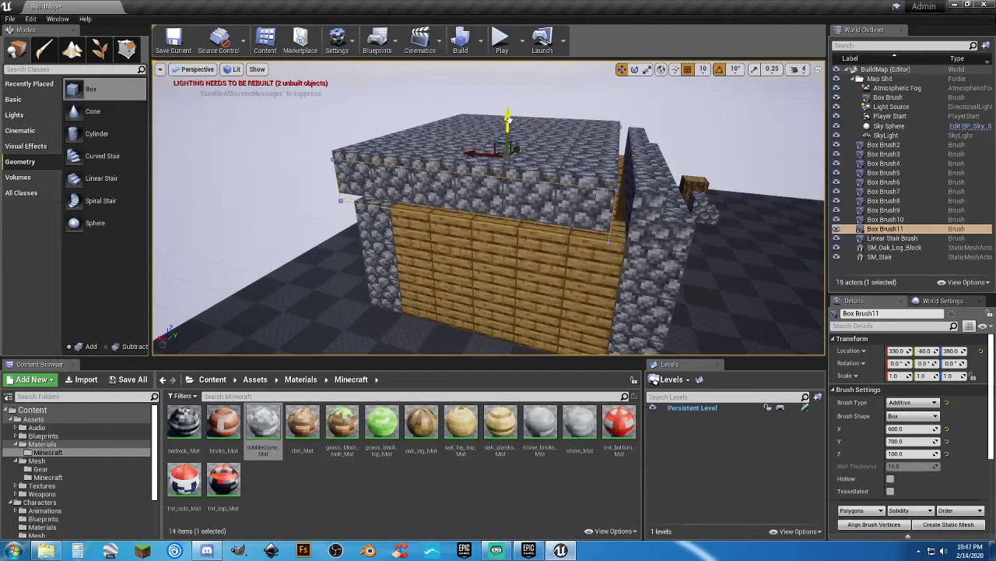
Align the roof box with the walls and the front stair brush at X 300, Y -50, Z 350
{"action": "right_click_drag", "start_coordinate": [519, 125], "coordinate": [436, 171]}
{"action": "key", "text": "f"}
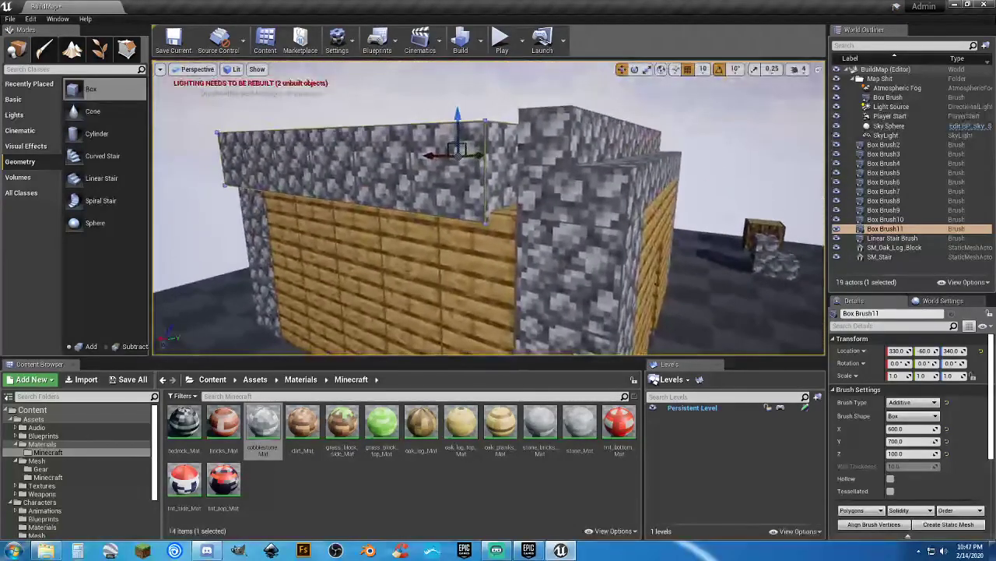
{"action": "left_click_drag", "start_coordinate": [461, 116], "coordinate": [457, 111]}
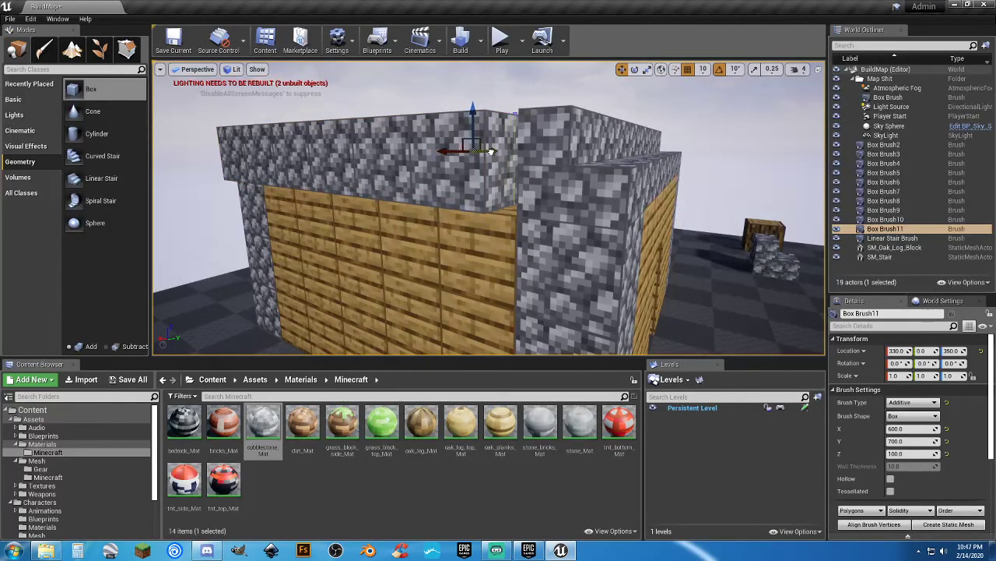
{"action": "left_click_drag", "start_coordinate": [494, 150], "coordinate": [498, 150]}
{"action": "right_click_drag", "start_coordinate": [491, 233], "coordinate": [567, 138]}
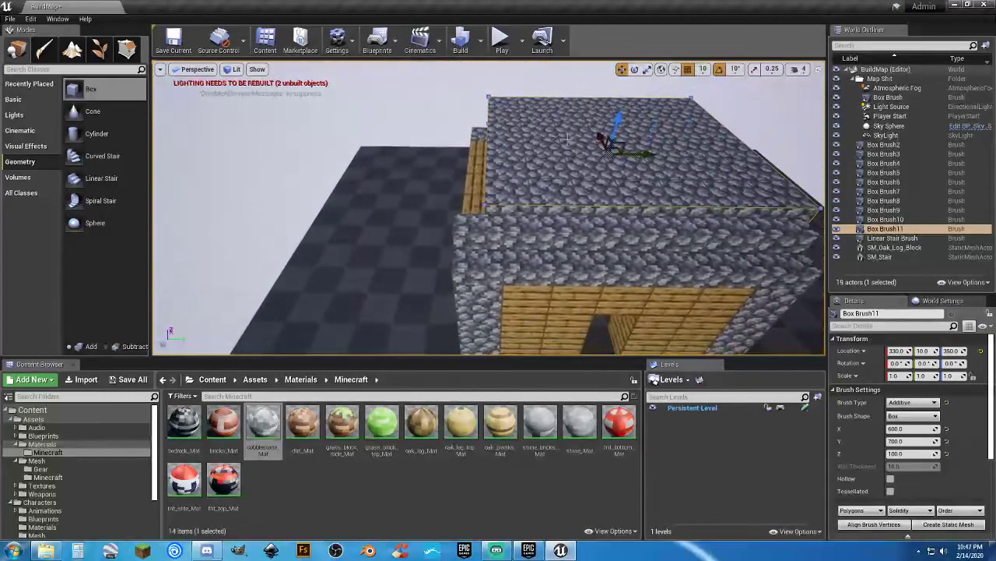
{"action": "left_click_drag", "start_coordinate": [629, 154], "coordinate": [618, 154]}
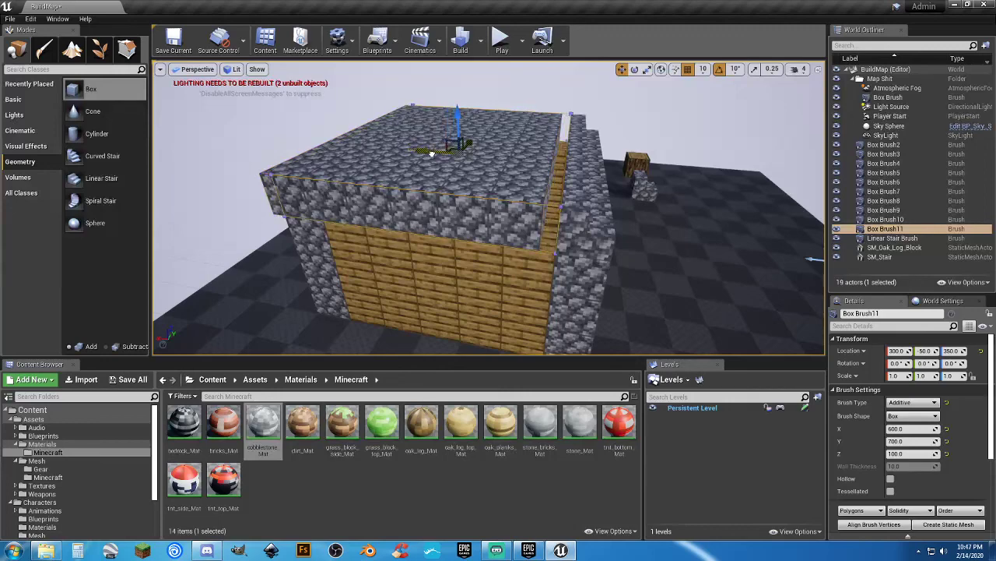
{"action": "right_click_drag", "start_coordinate": [432, 154], "coordinate": [461, 133]}
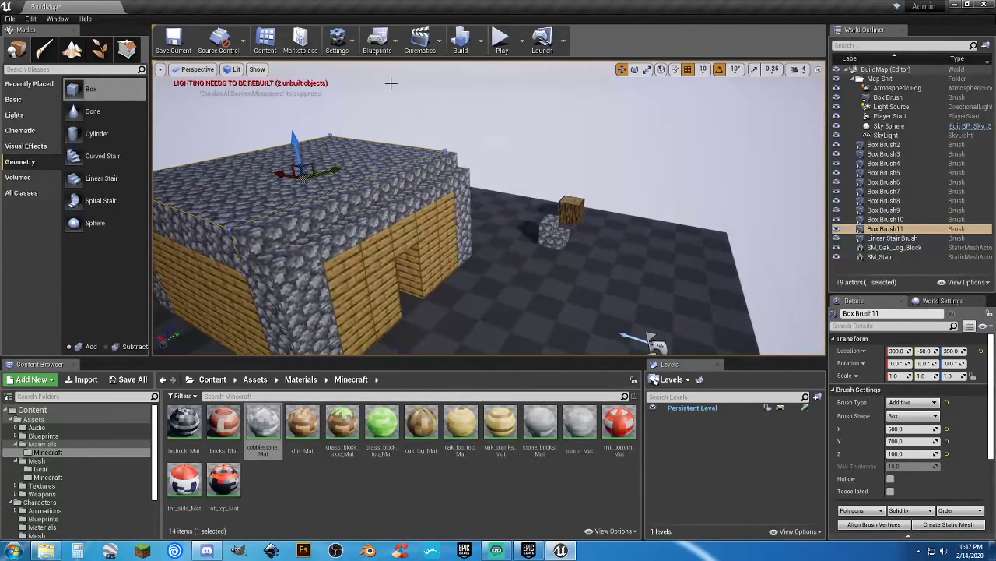
Run the level and walk the character inside and around the building to examine the new roof
{"action": "left_click", "coordinate": [502, 39]}
{"action": "key", "text": "w"}
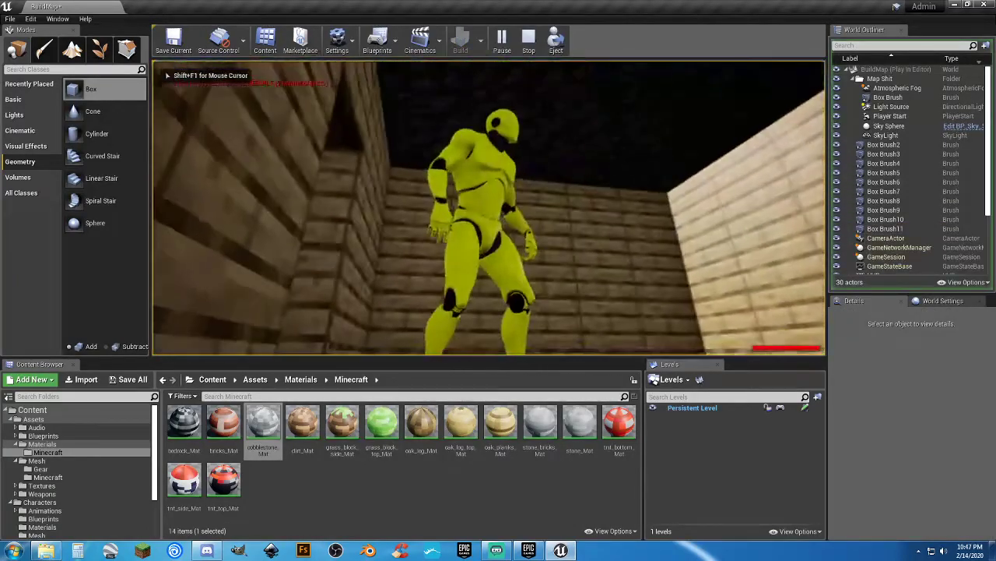
{"action": "key", "text": "space"}
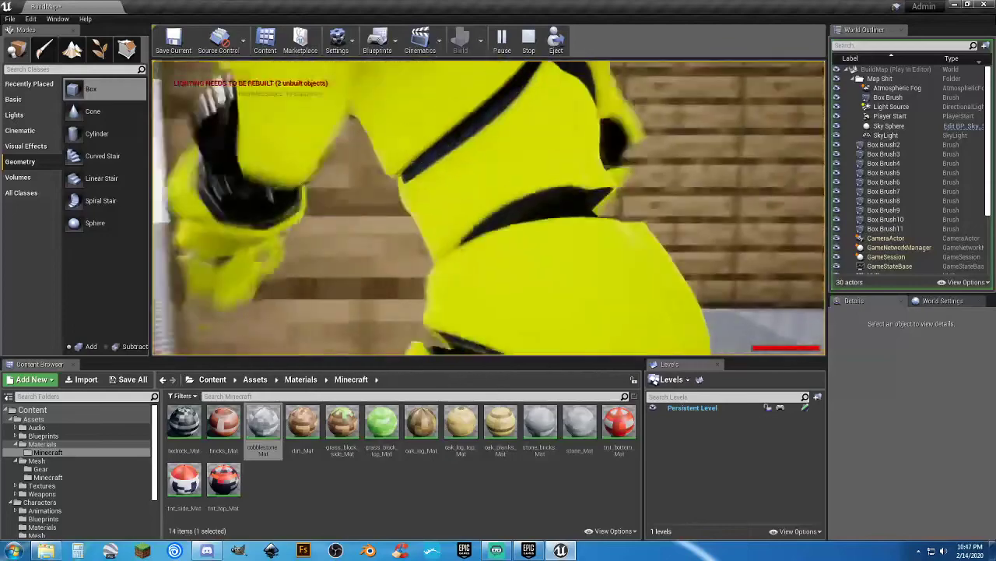
{"action": "key", "text": "a"}
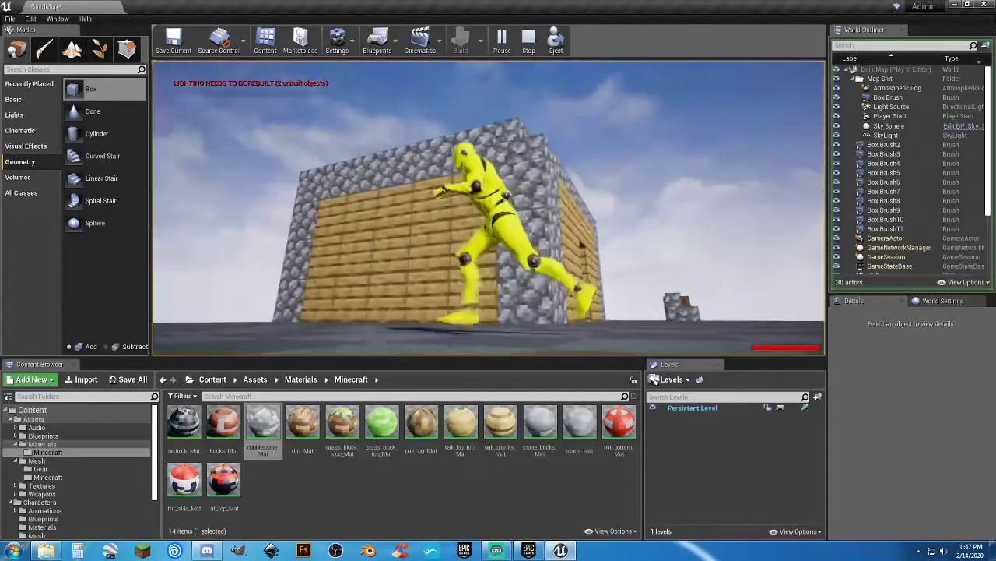
{"action": "key", "text": "w"}
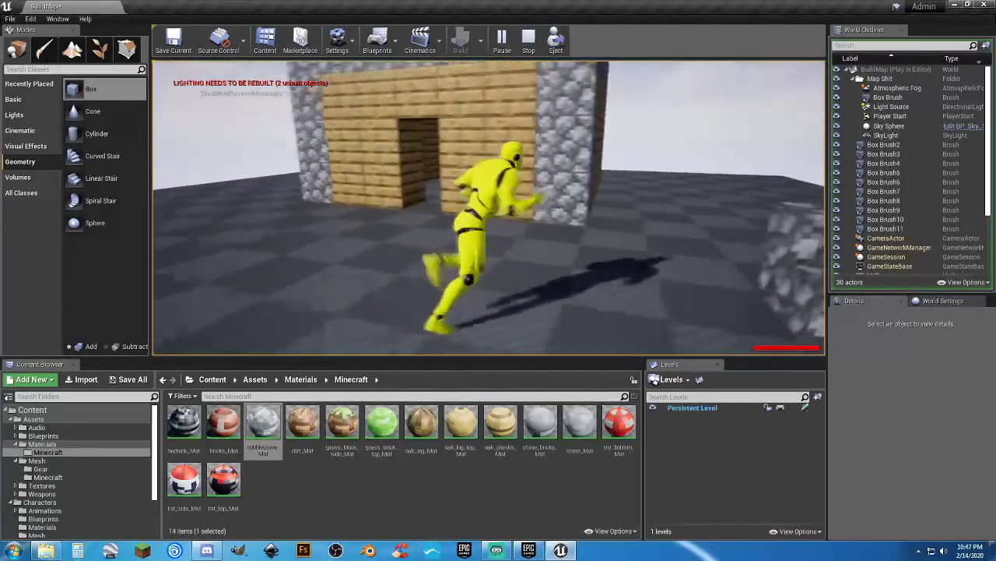
{"action": "key", "text": "w"}
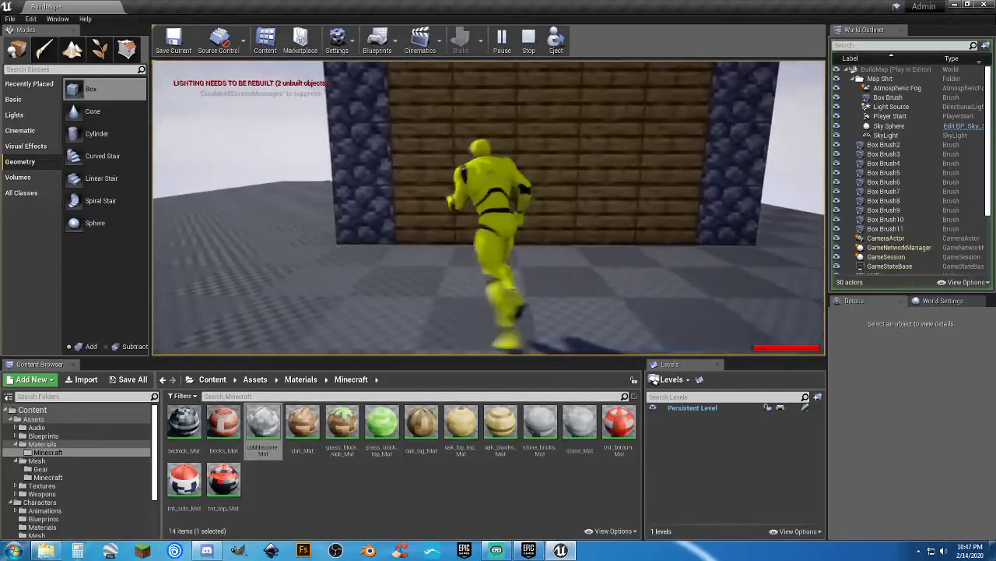
{"action": "key", "text": "w"}
{"action": "key", "text": "Escape"}
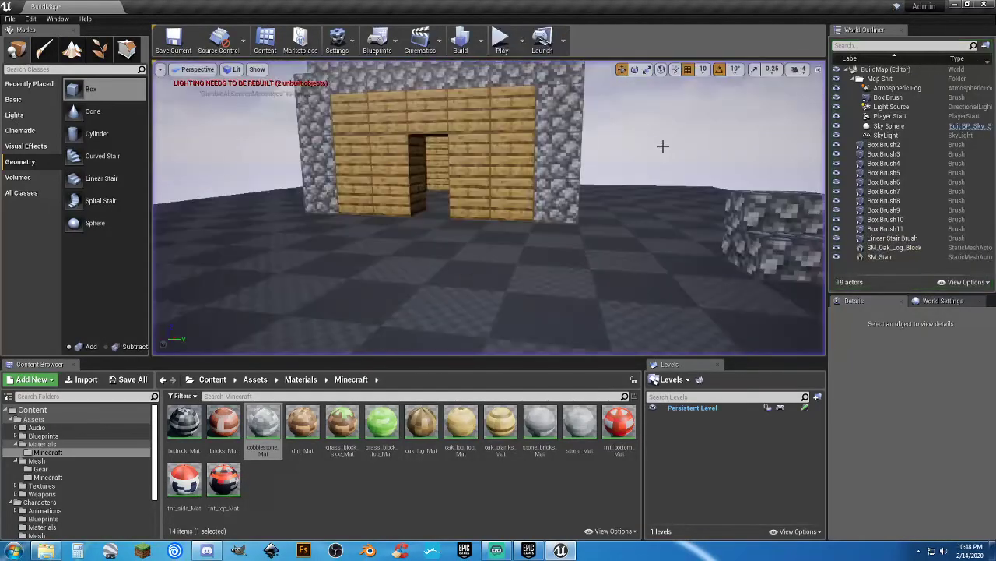
Save all unsaved content, including the BuildMap level
{"action": "left_click", "coordinate": [128, 379]}
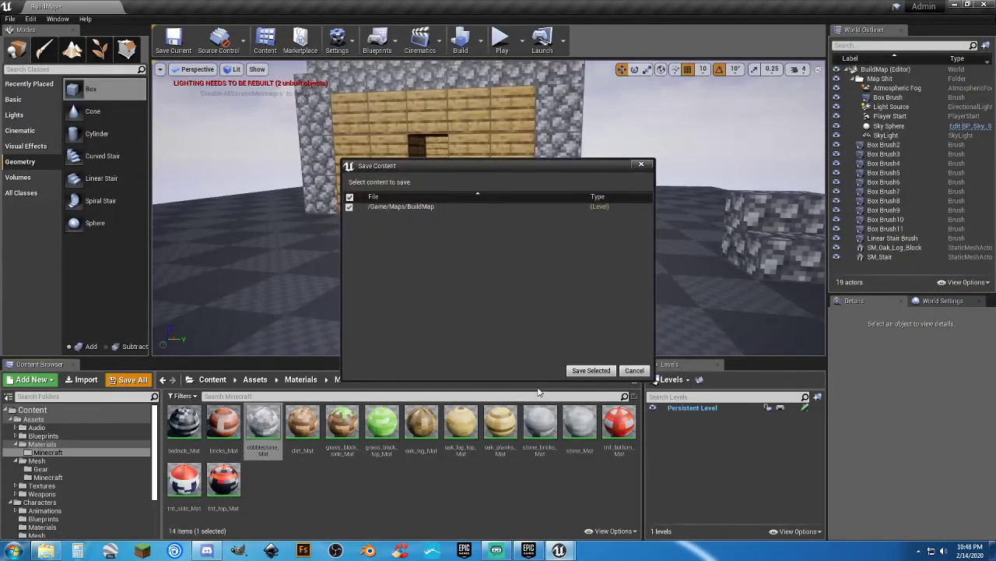
{"action": "left_click", "coordinate": [598, 371]}
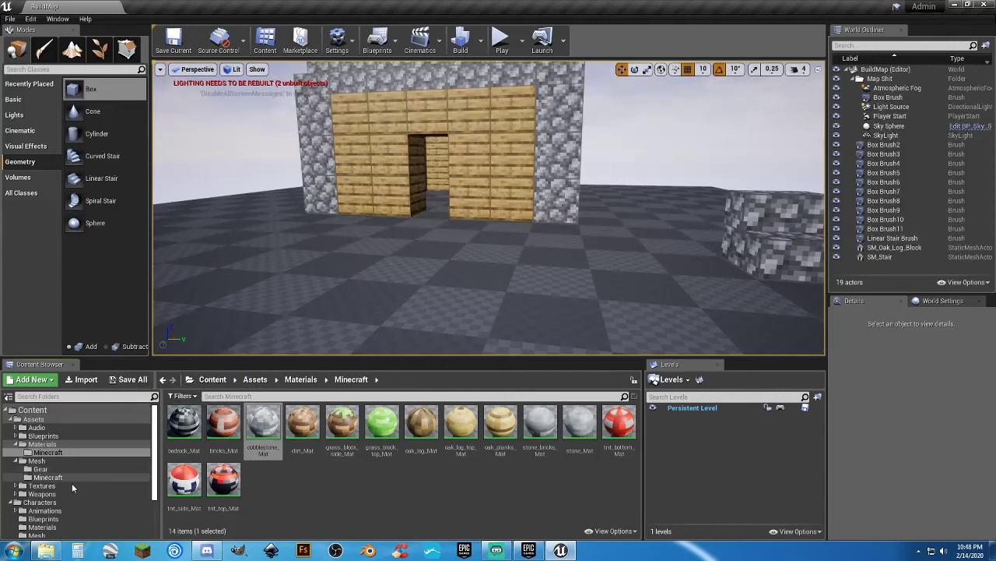
Open the TestMap level from the project's Maps folder
{"action": "scroll", "coordinate": [48, 503], "scroll_direction": "down", "scroll_amount": 4}
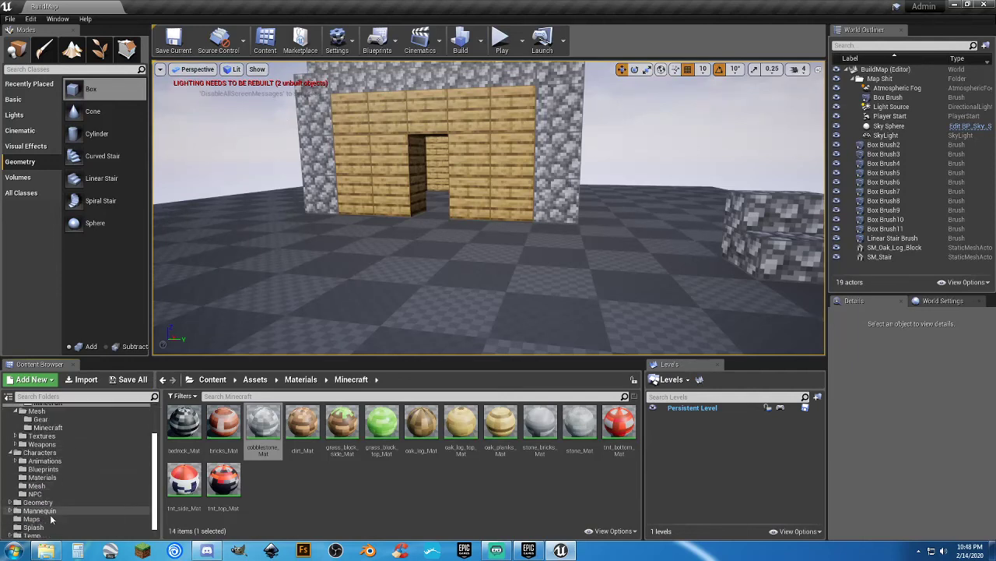
{"action": "left_click", "coordinate": [33, 508]}
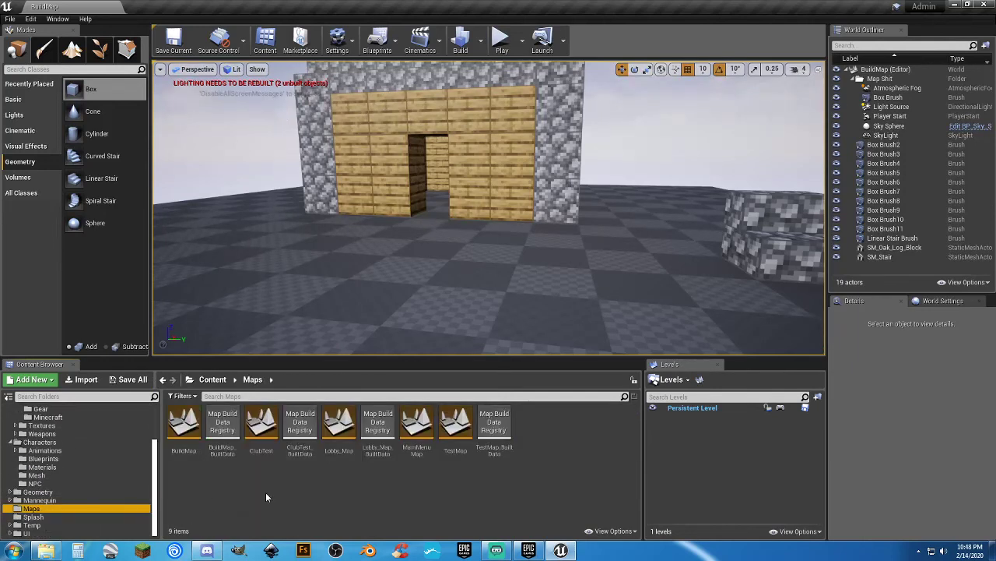
{"action": "left_click", "coordinate": [458, 450]}
{"action": "double_click", "coordinate": [458, 450]}
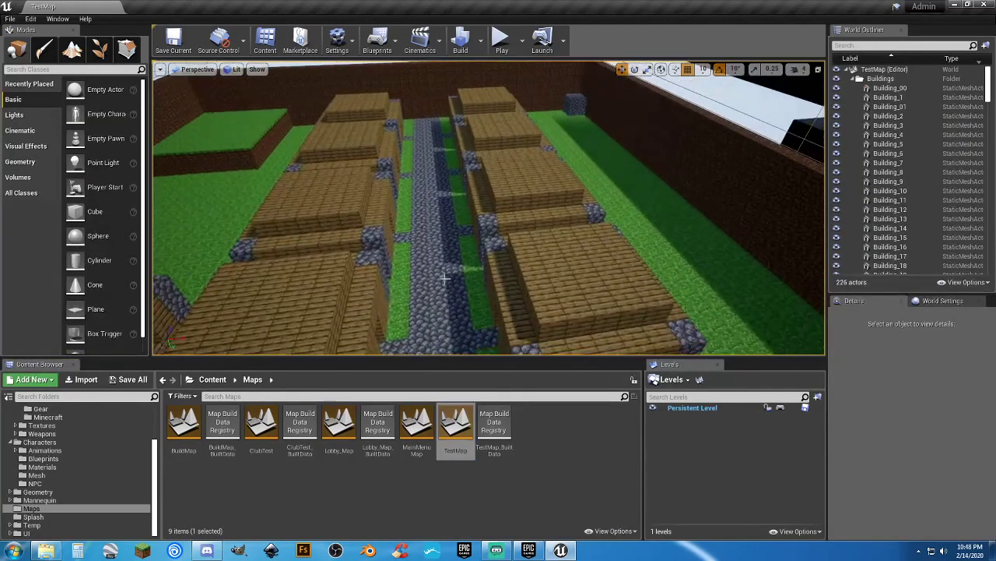
Run TestMap, walk the character through the village street, its plank buildings and the lobby to examine them, and end the play session
{"action": "left_click", "coordinate": [511, 47]}
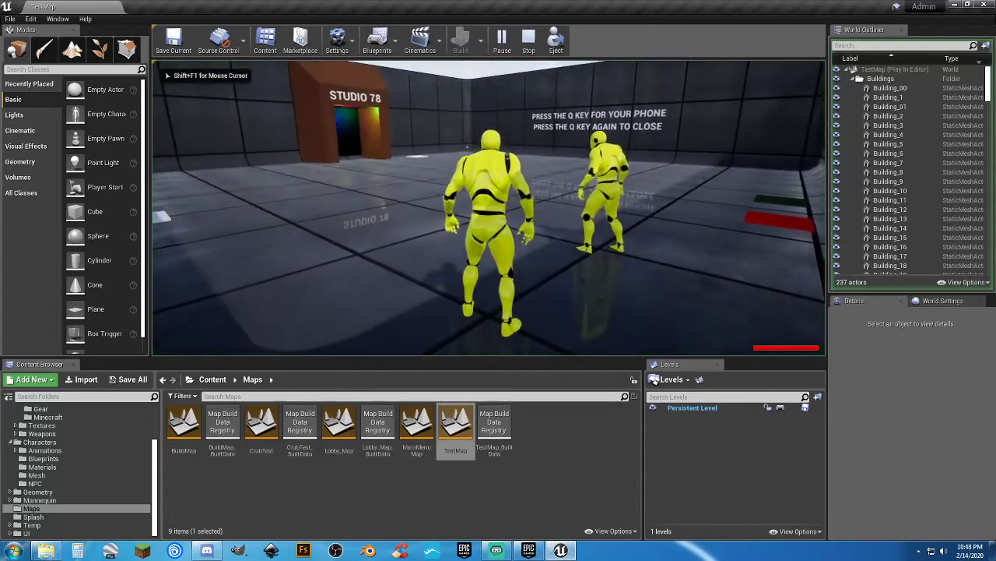
{"action": "key", "text": "w"}
{"action": "key", "text": "w"}
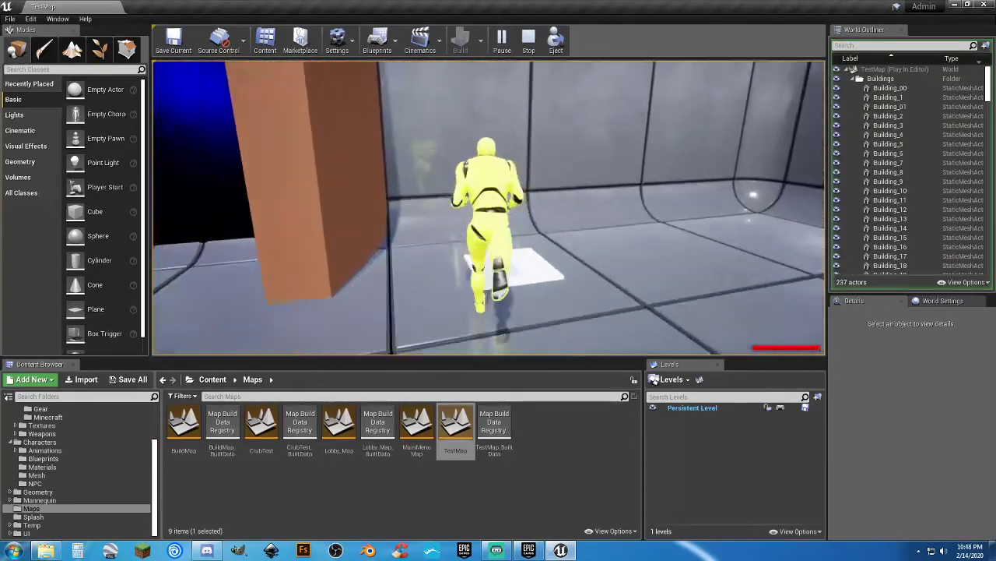
{"action": "key", "text": "w"}
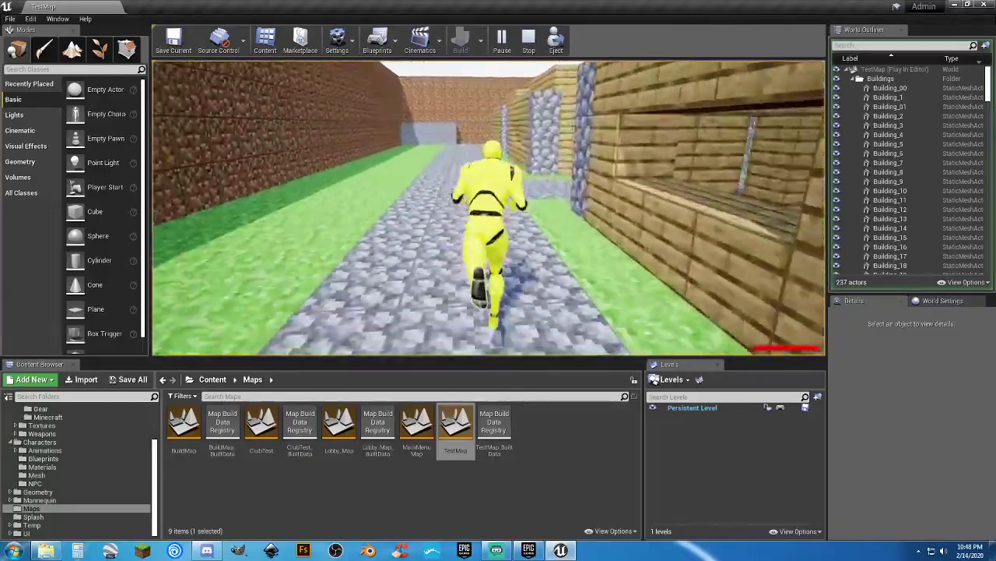
{"action": "key", "text": "w"}
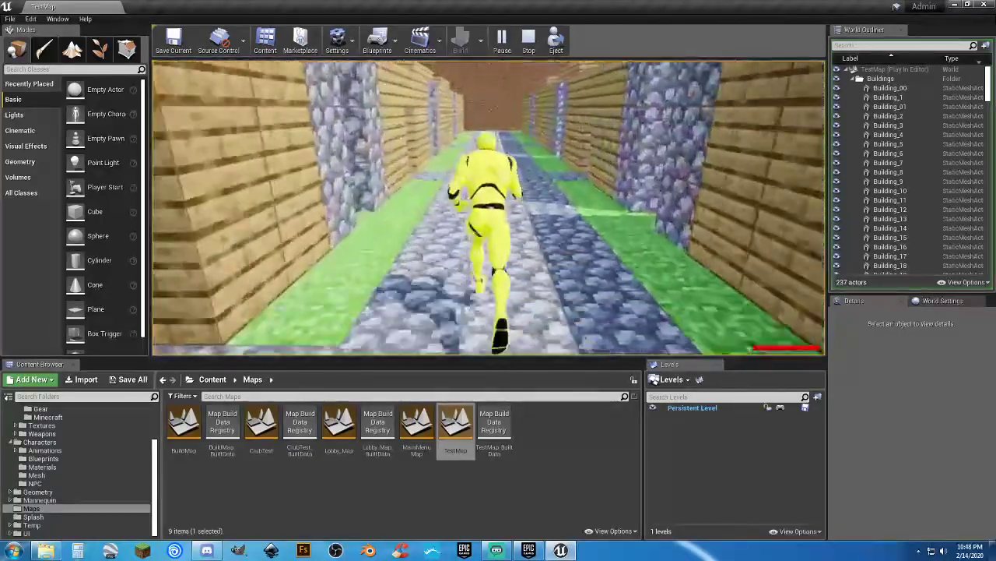
{"action": "key", "text": "w"}
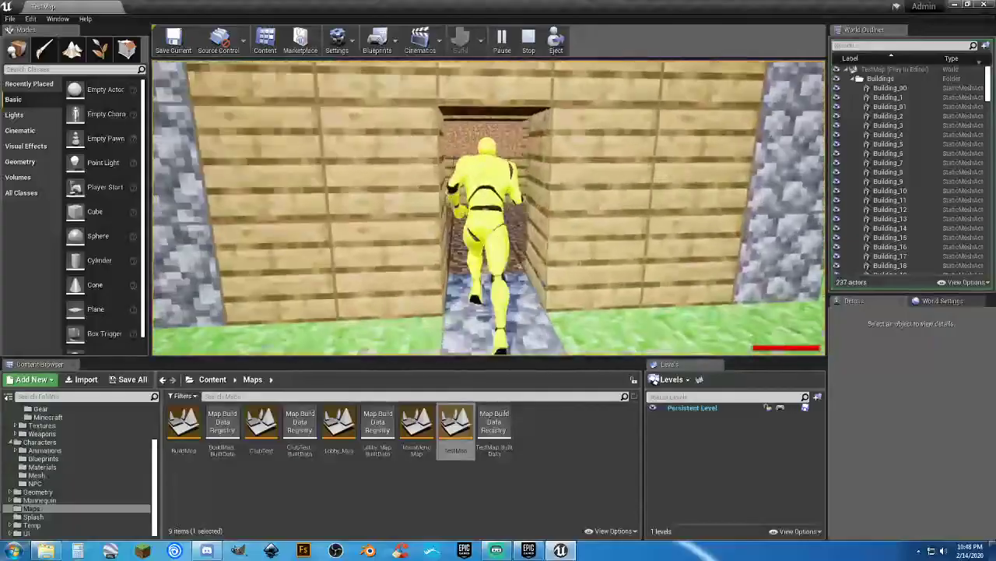
{"action": "key", "text": "w"}
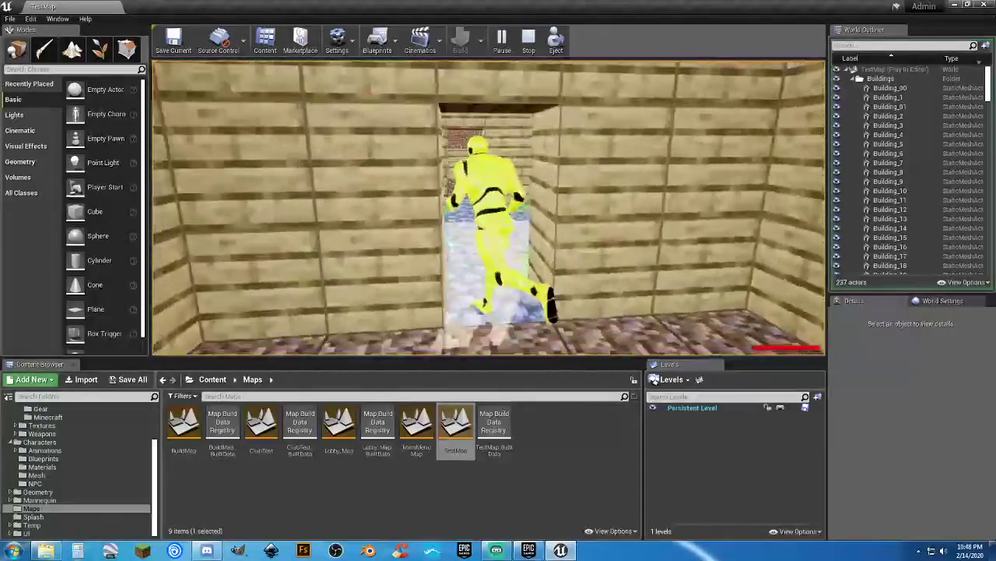
{"action": "key", "text": "w"}
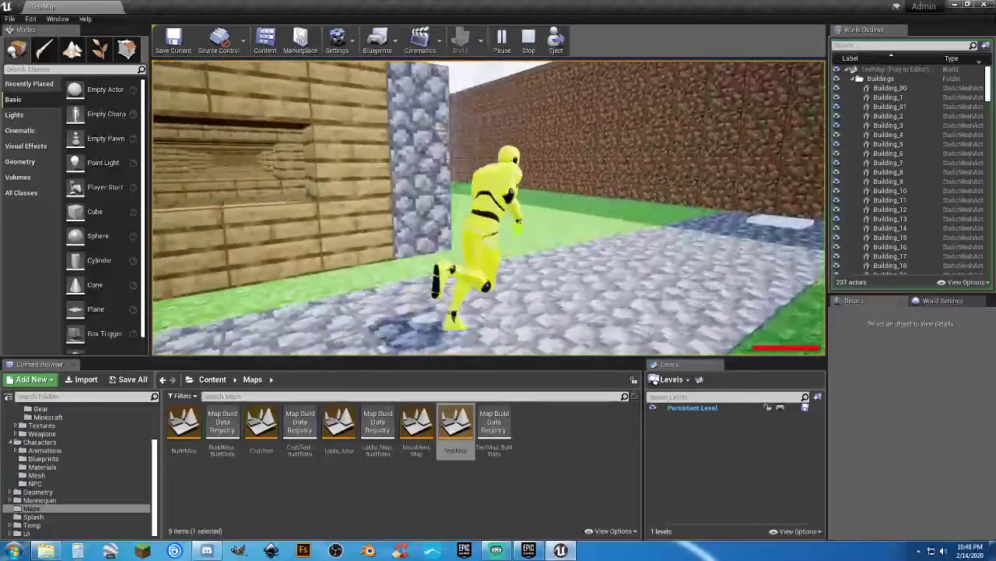
{"action": "key", "text": "w"}
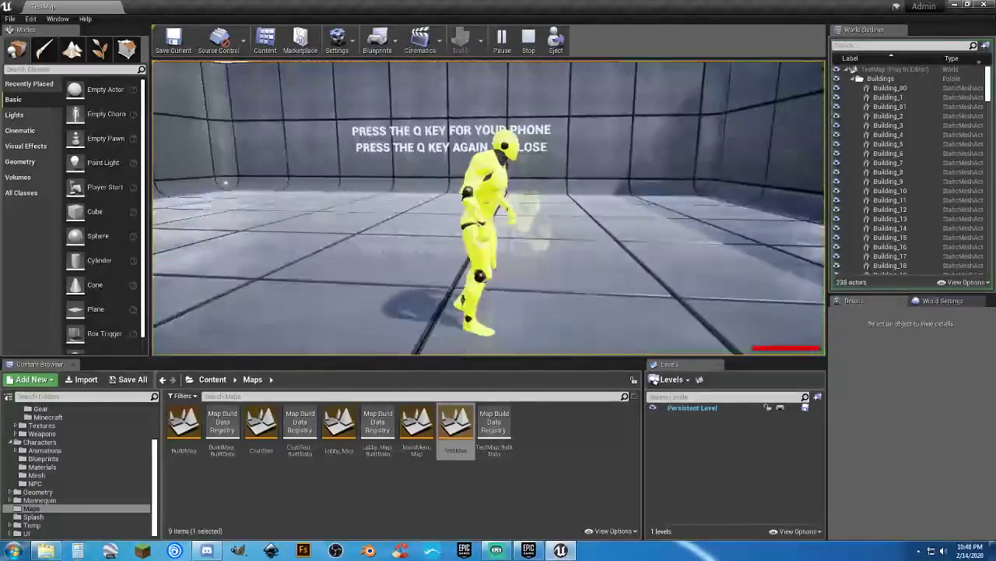
{"action": "key", "text": "w"}
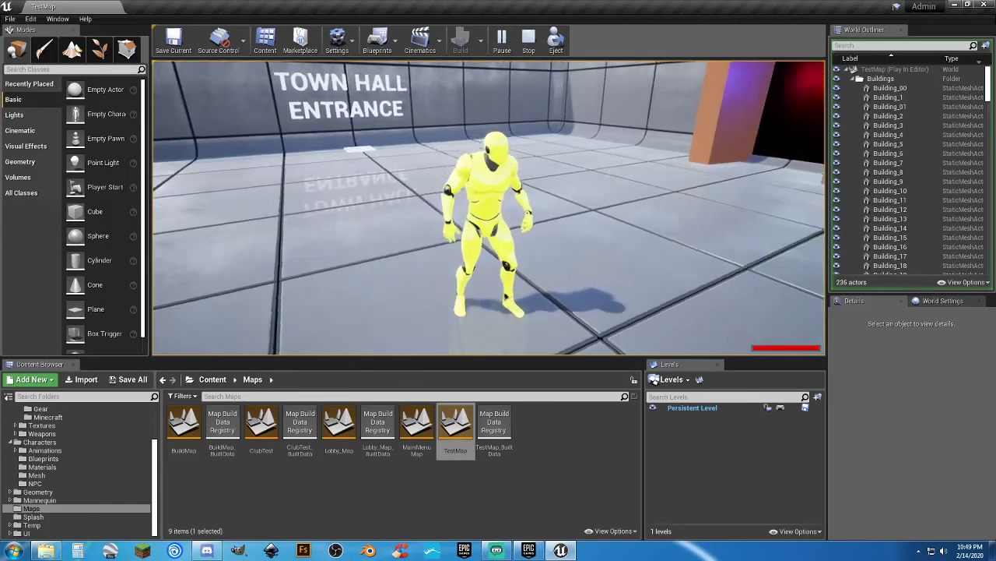
{"action": "key", "text": "Escape"}
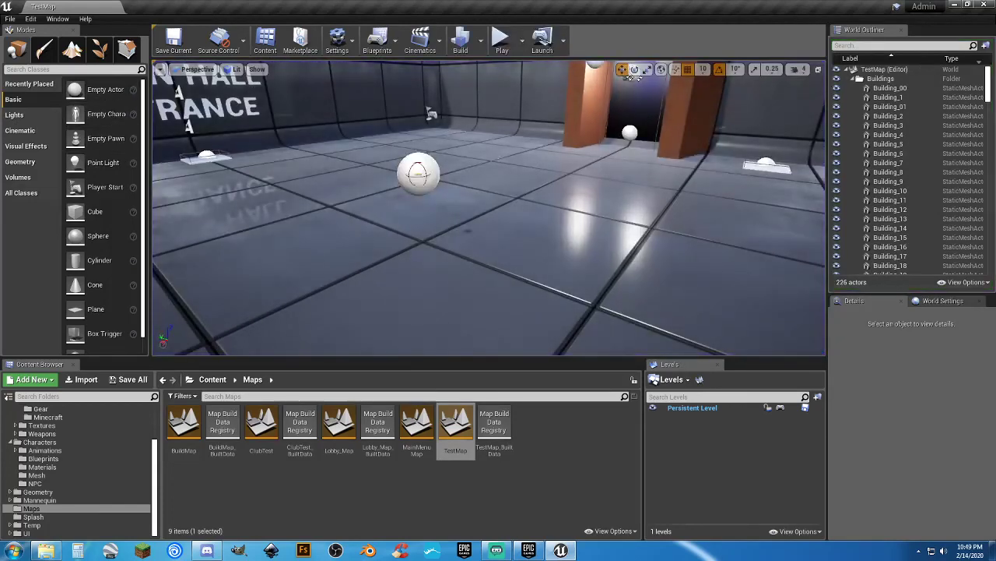